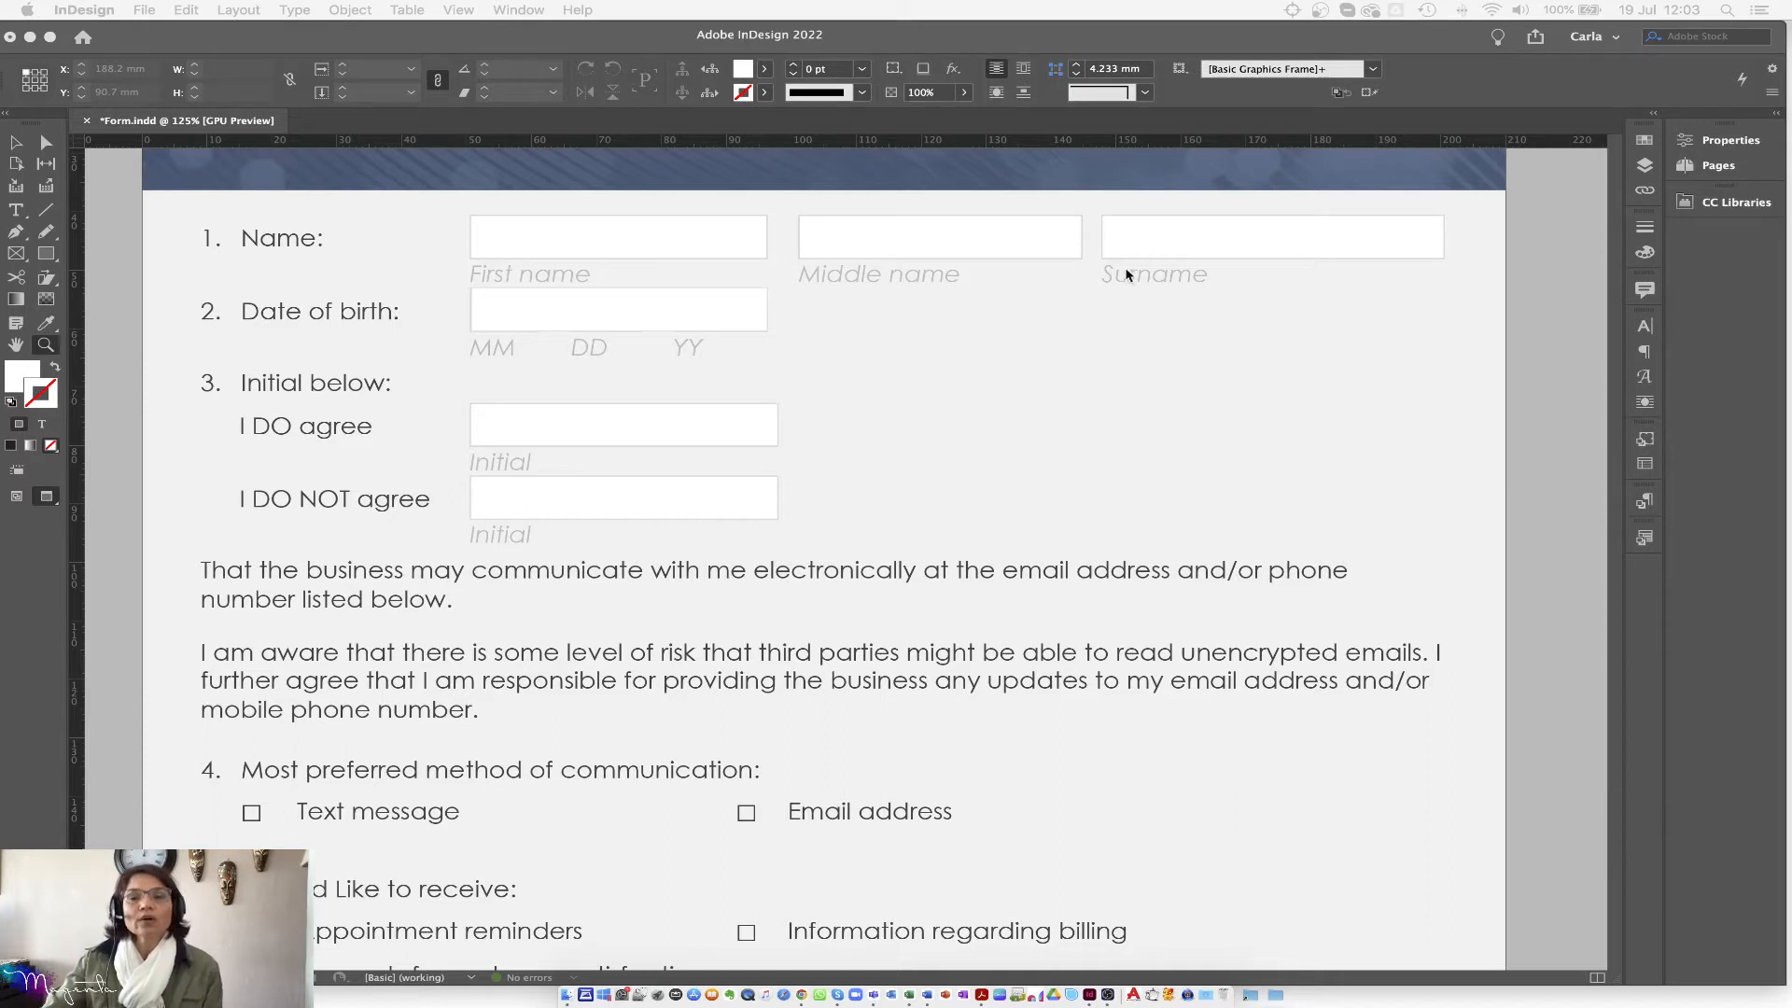
# Step: Show the Buttons and Forms panel from the Window > Interactive menu
pyautogui.click(956, 461)
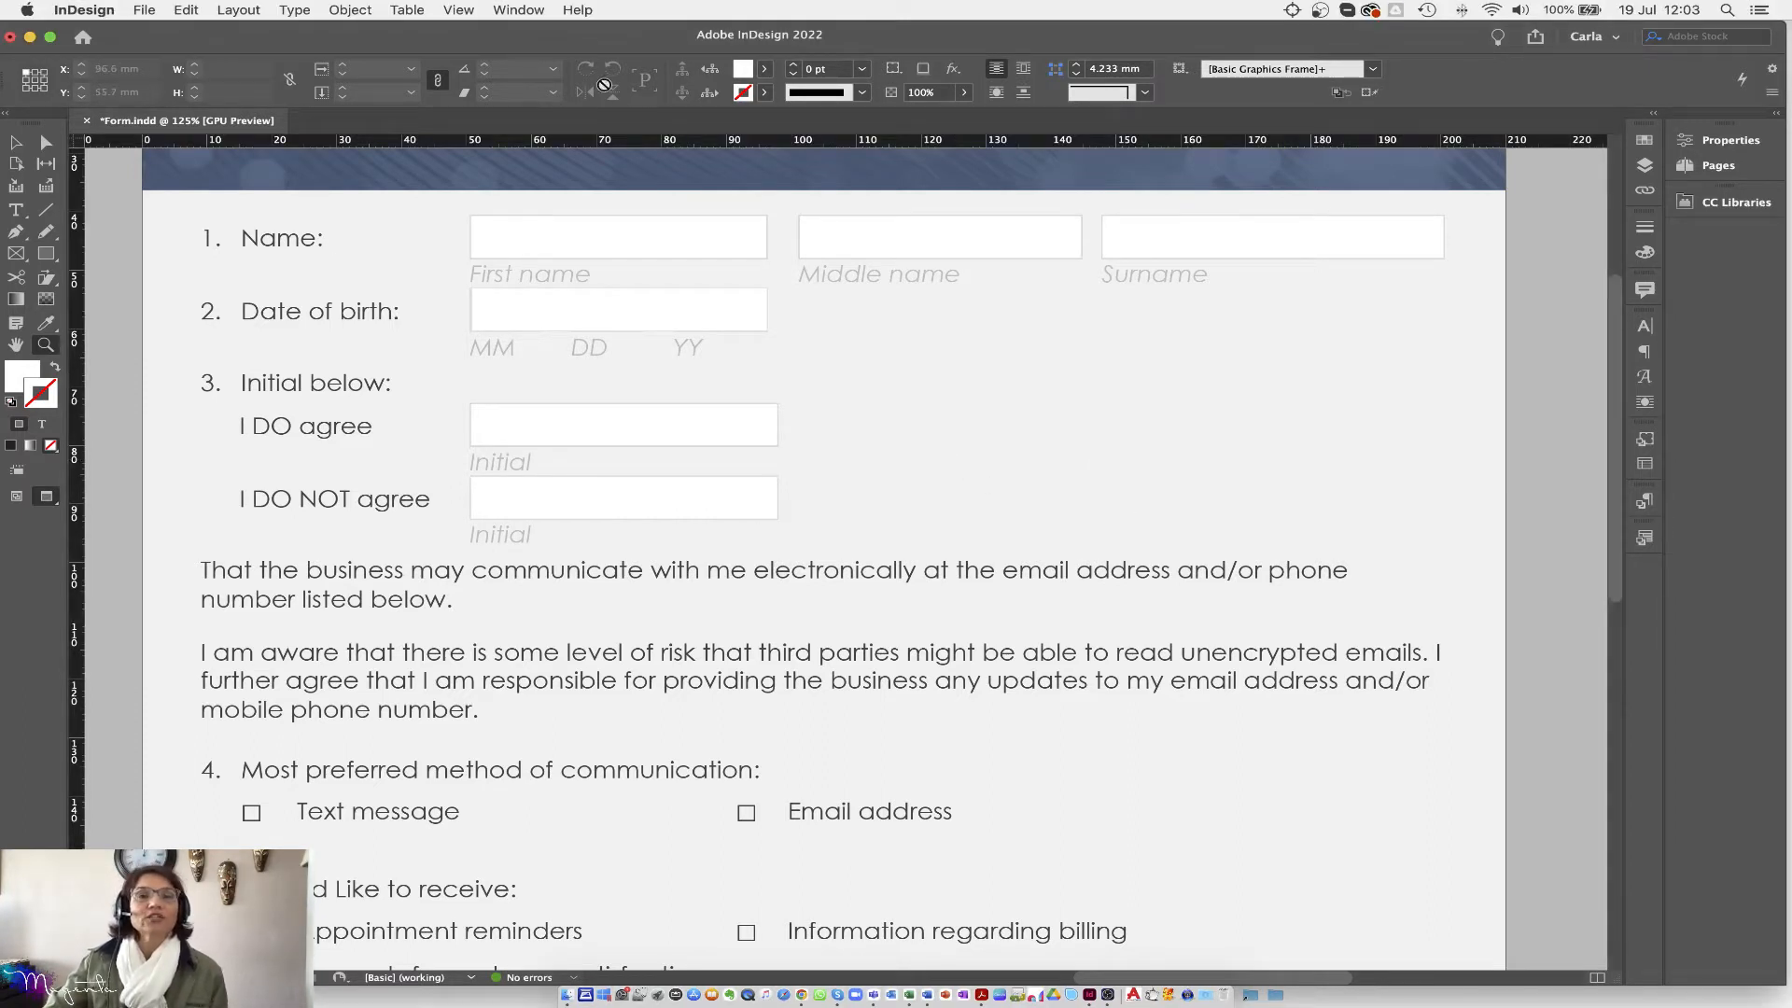
pyautogui.click(540, 12)
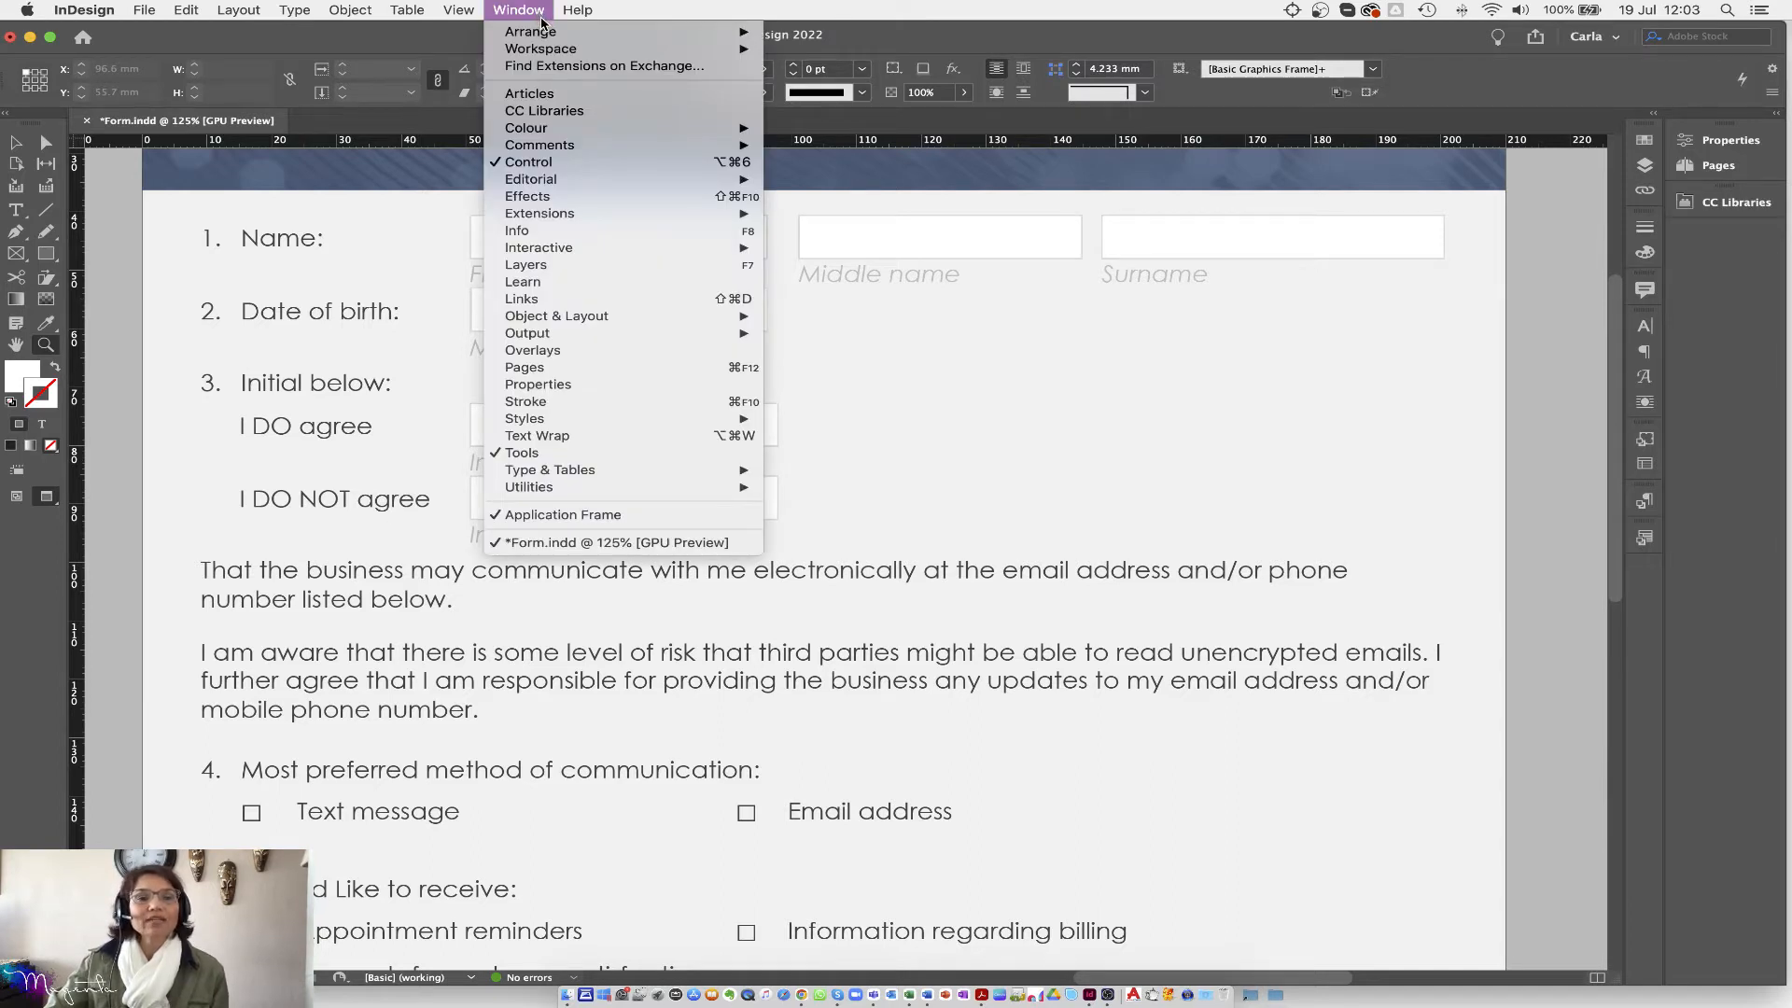
pyautogui.moveTo(568, 253)
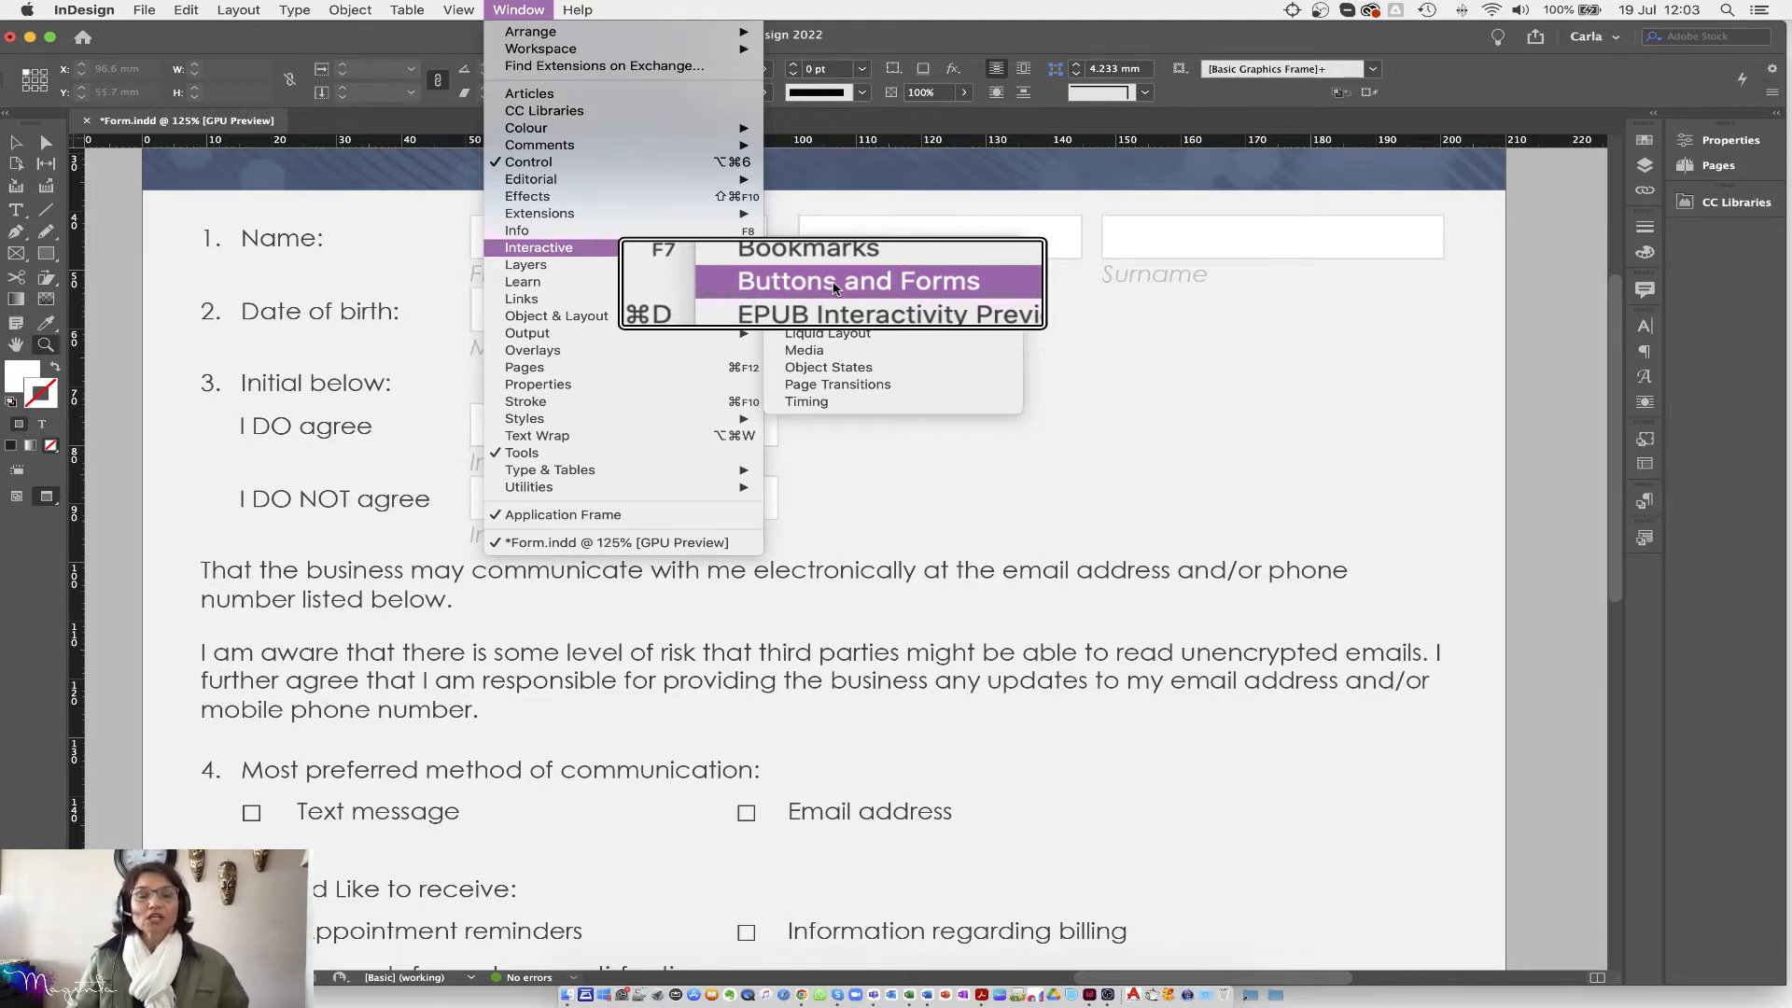
pyautogui.click(836, 288)
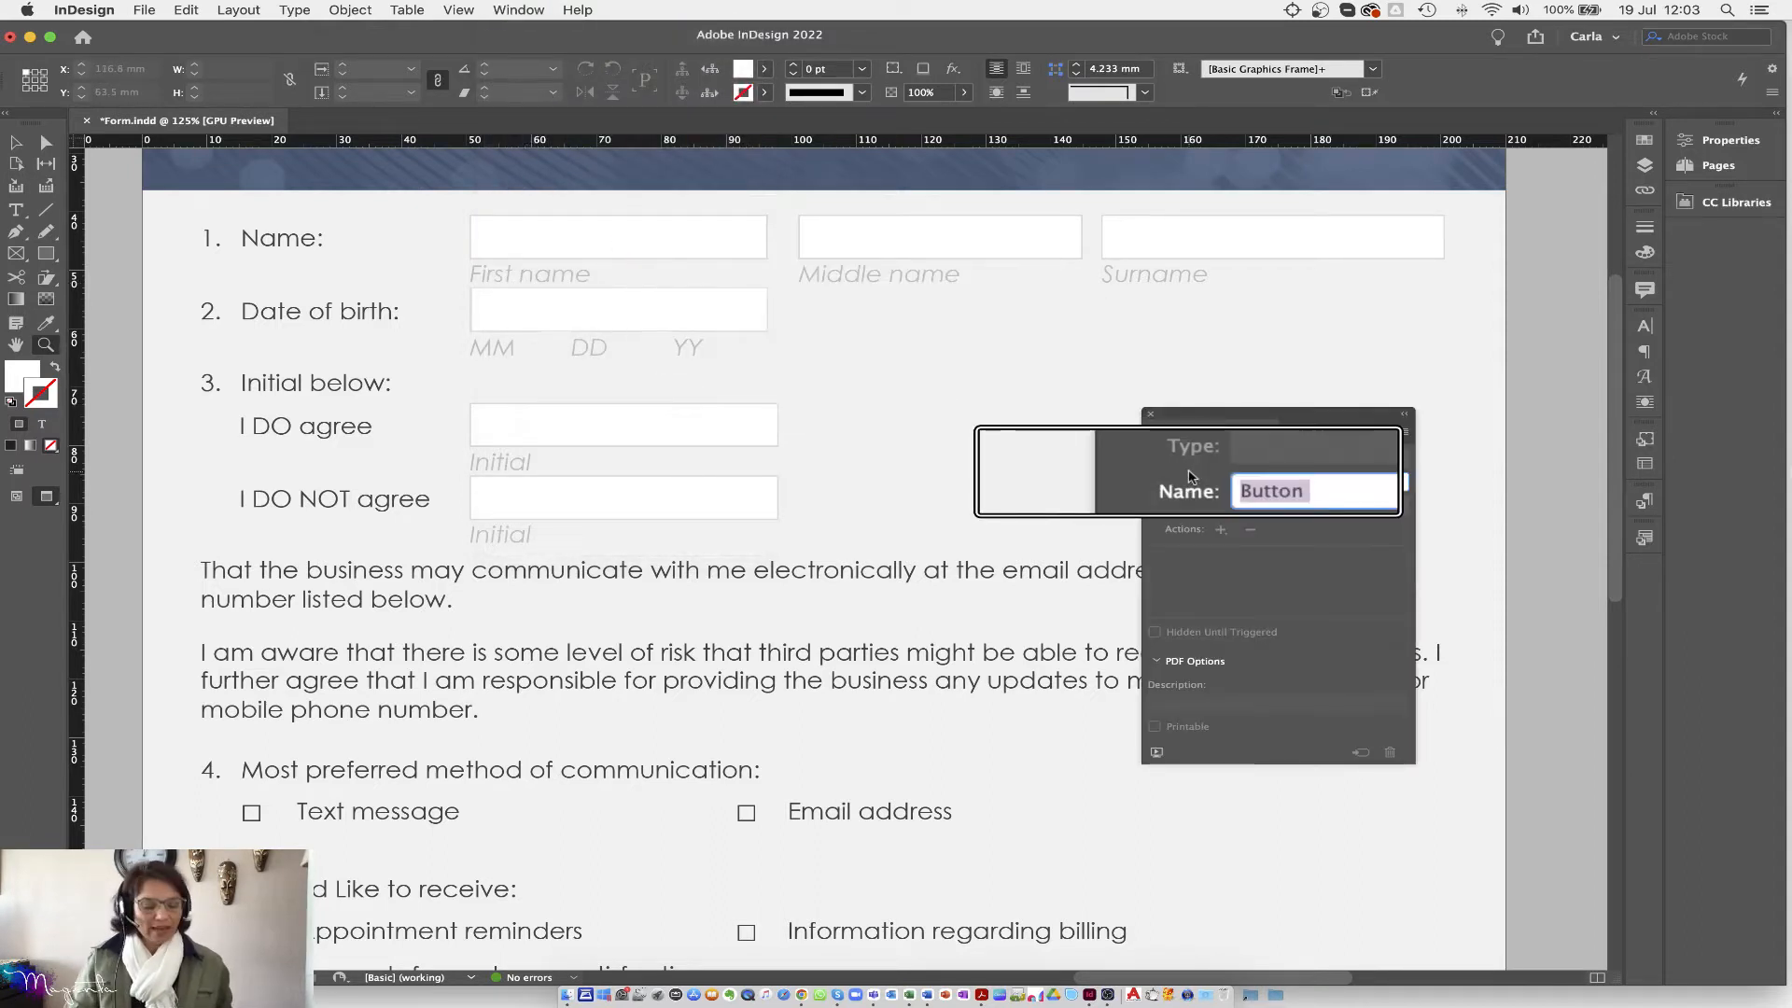
# Step: Float Buttons and Forms as its own panel and close the Bookmarks panel
pyautogui.moveTo(1246, 426); pyautogui.dragTo(1019, 306)
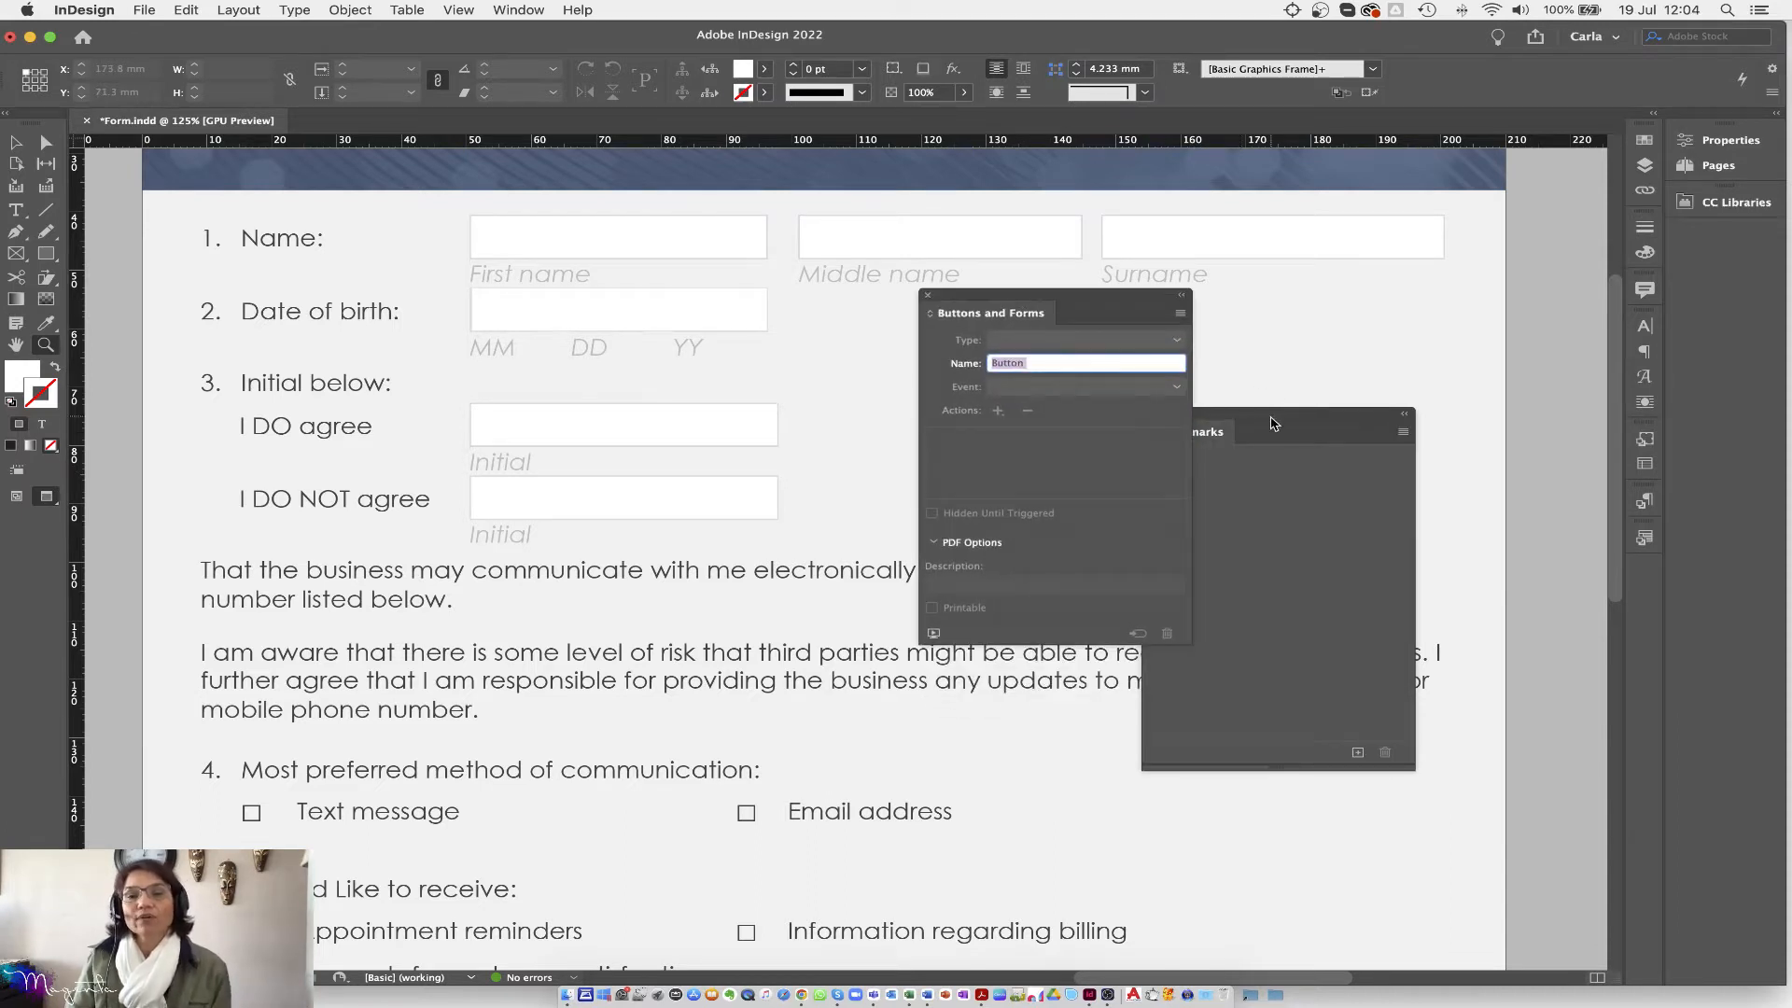
pyautogui.moveTo(1255, 421); pyautogui.dragTo(1306, 427)
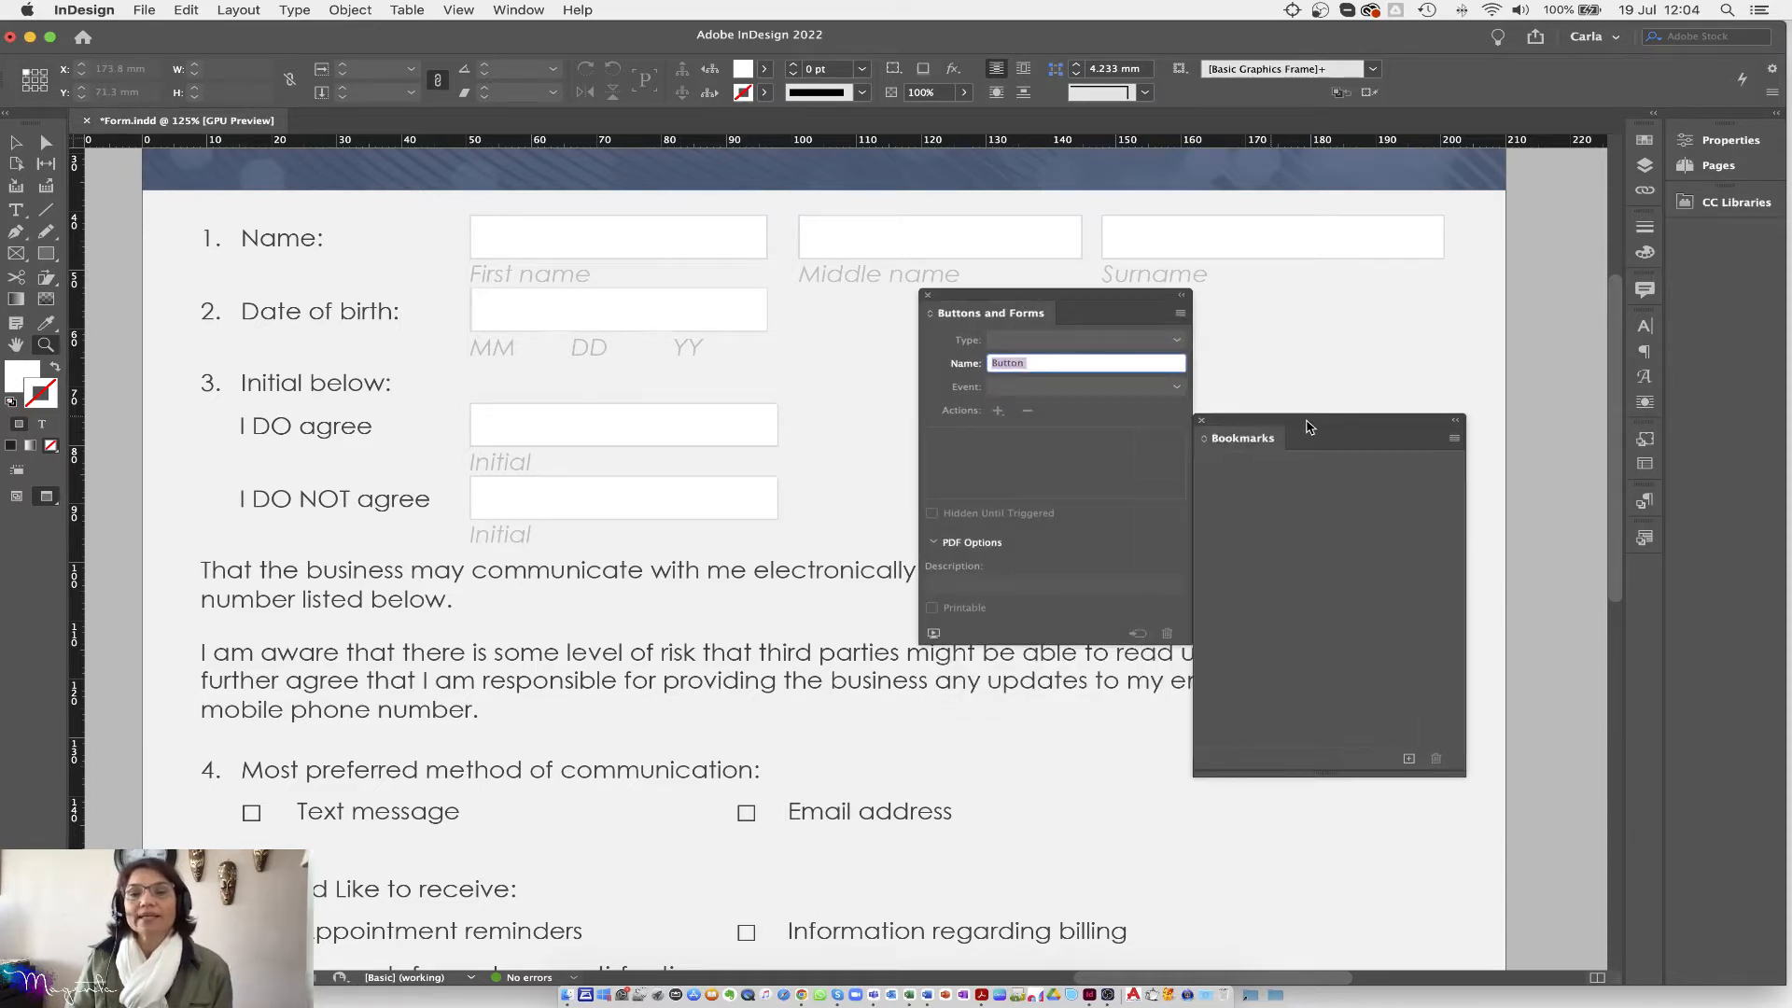
pyautogui.click(1201, 420)
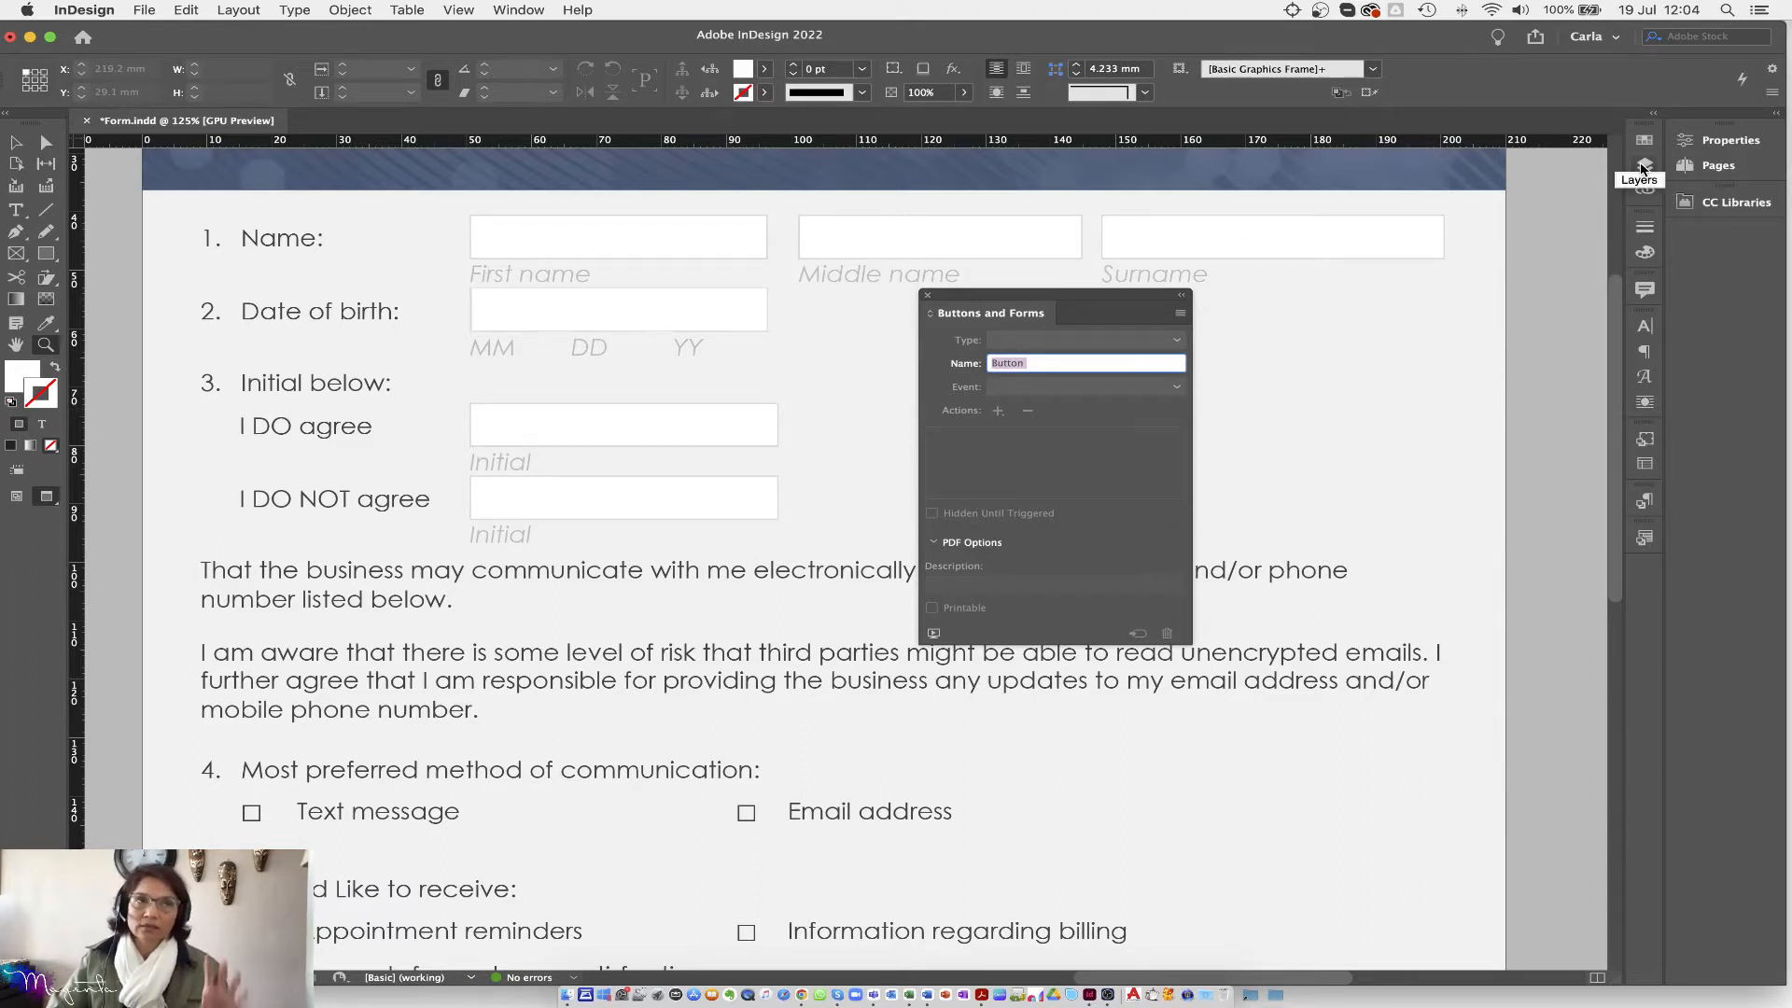
pyautogui.click(1644, 166)
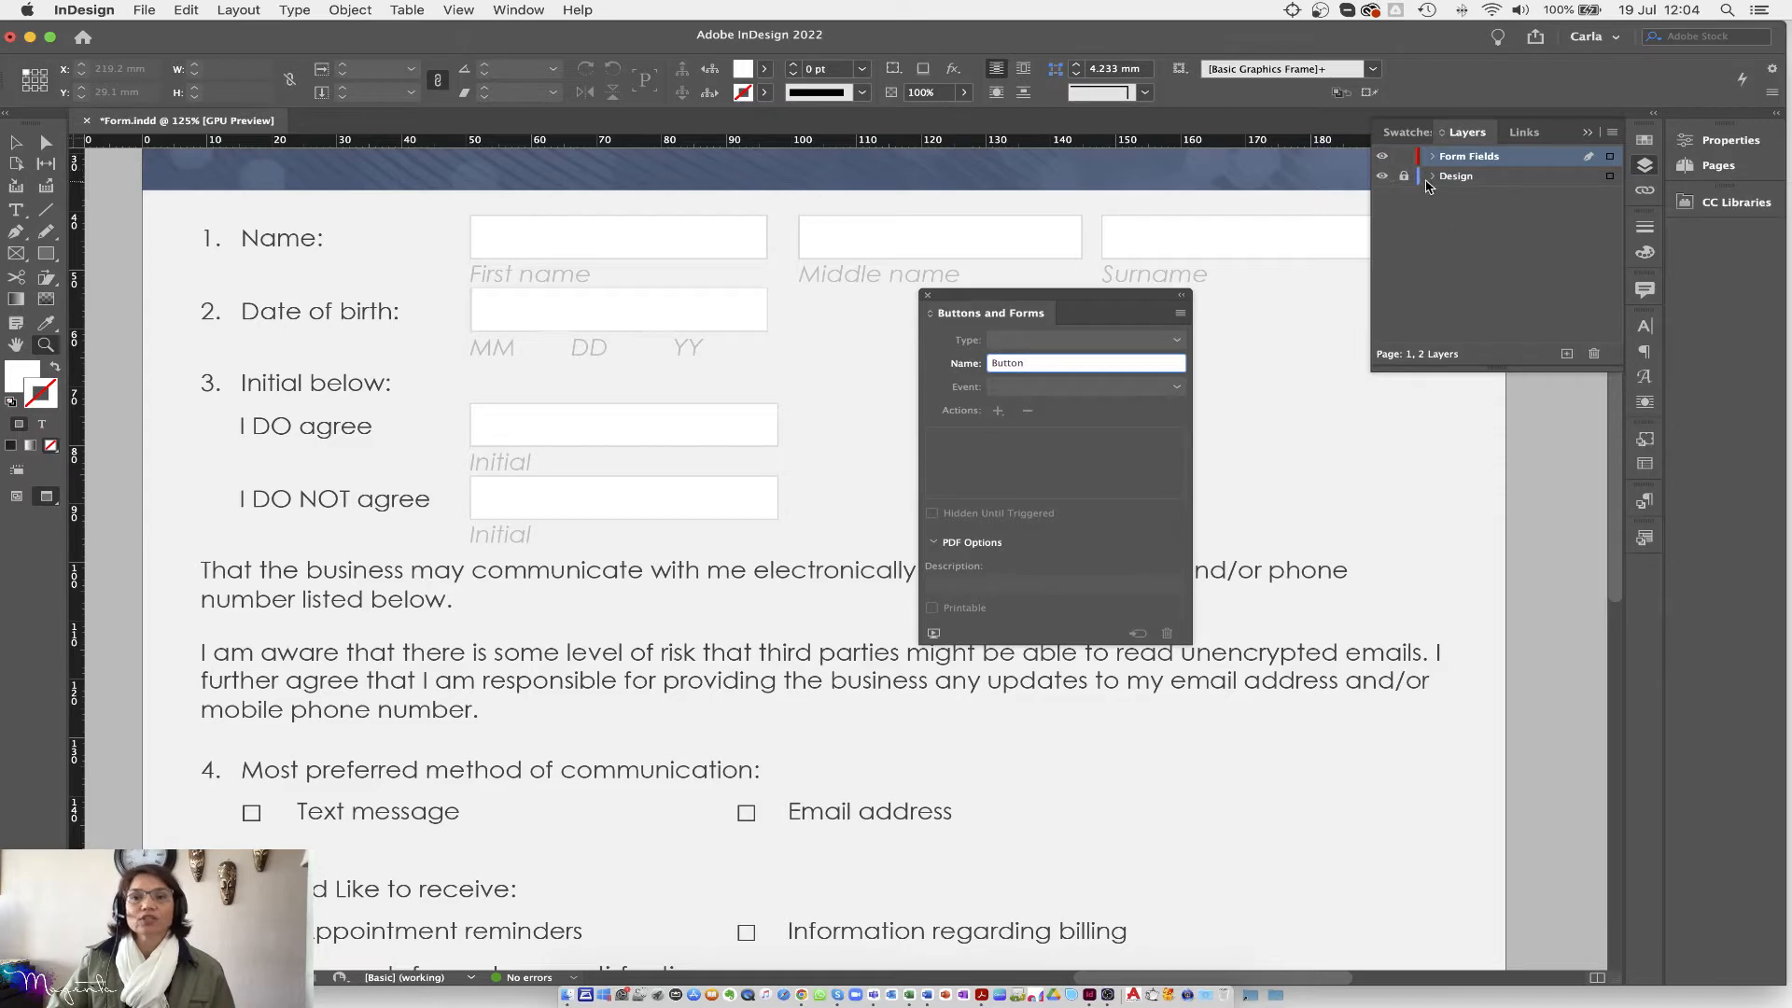
pyautogui.click(1384, 177)
pyautogui.click(1383, 178)
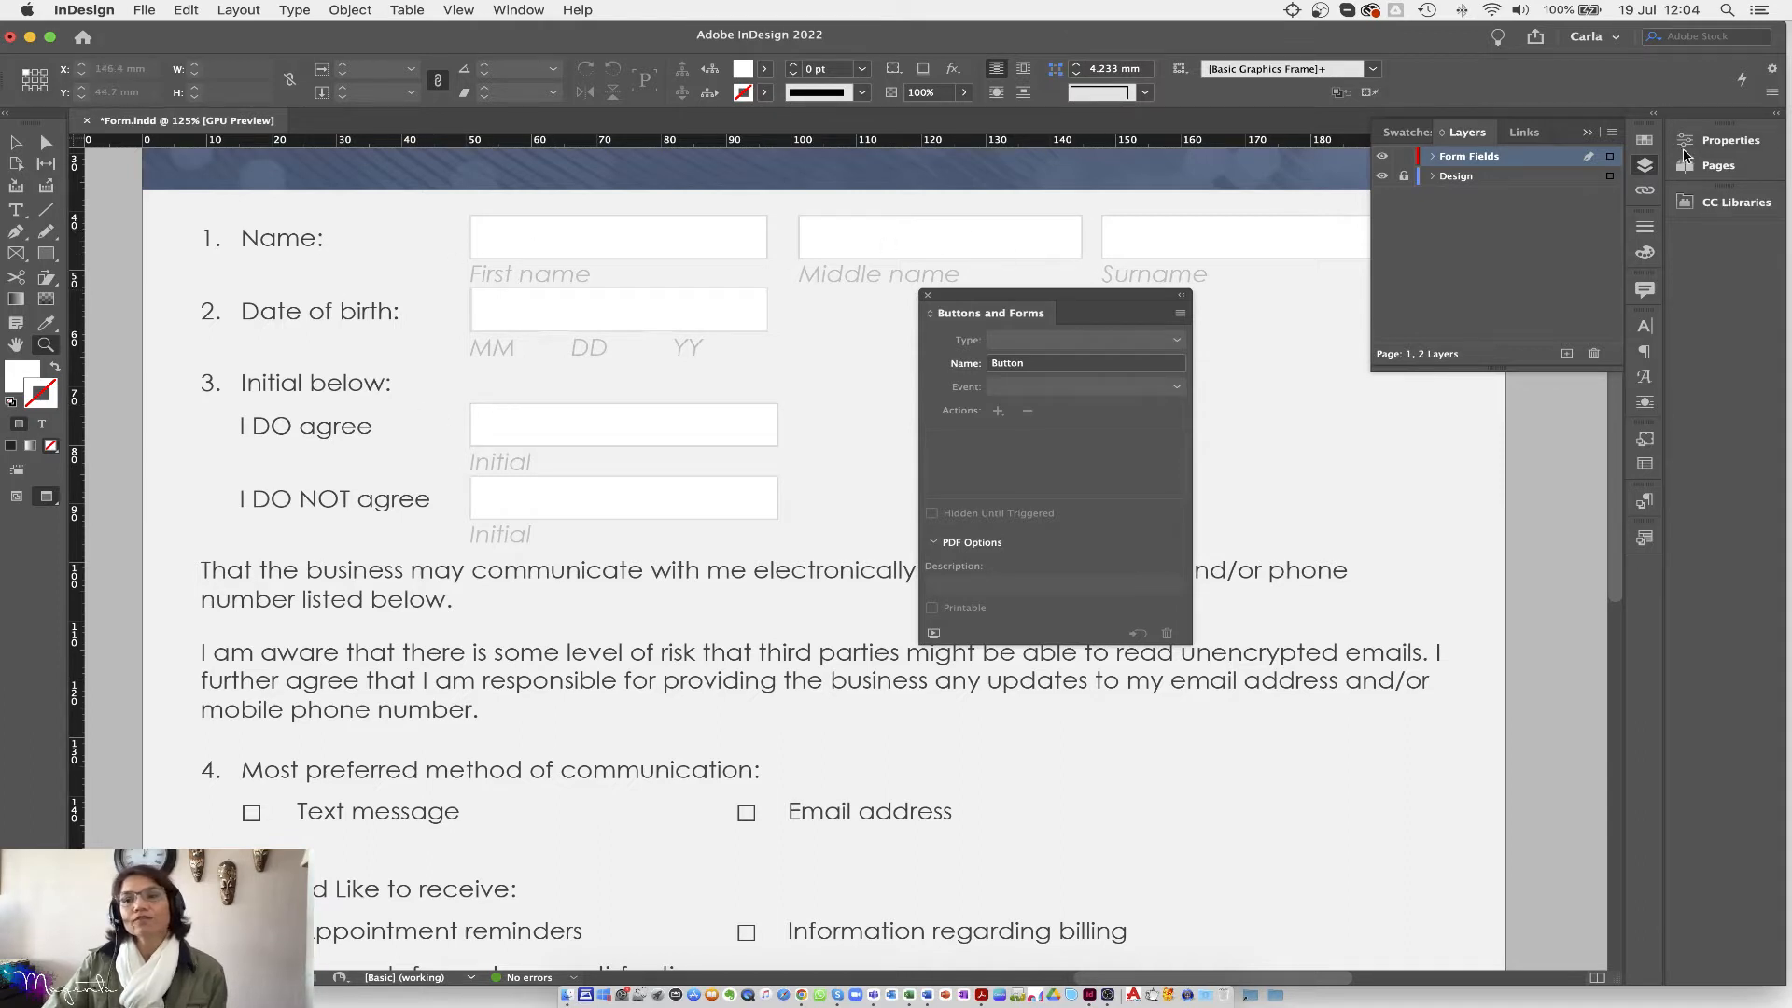
pyautogui.click(1646, 166)
pyautogui.moveTo(978, 298); pyautogui.dragTo(1274, 323)
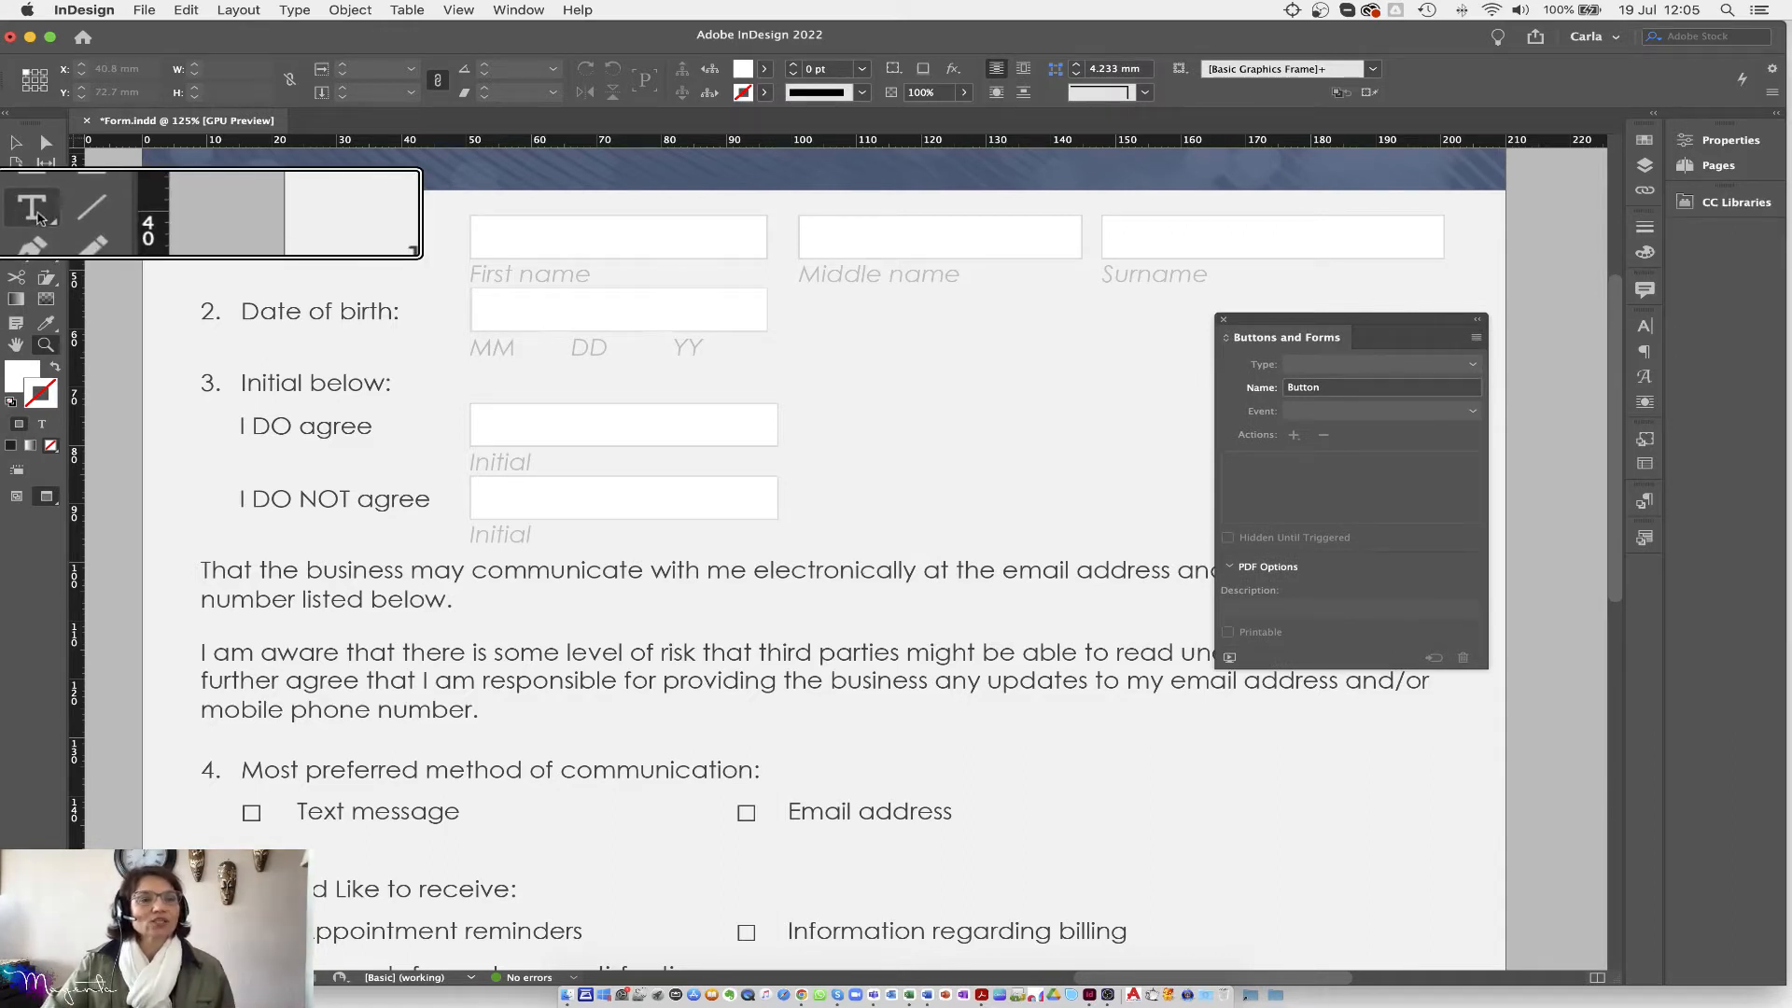
# Step: Turn the First name box into a text frame and select it as an object
pyautogui.click(35, 213)
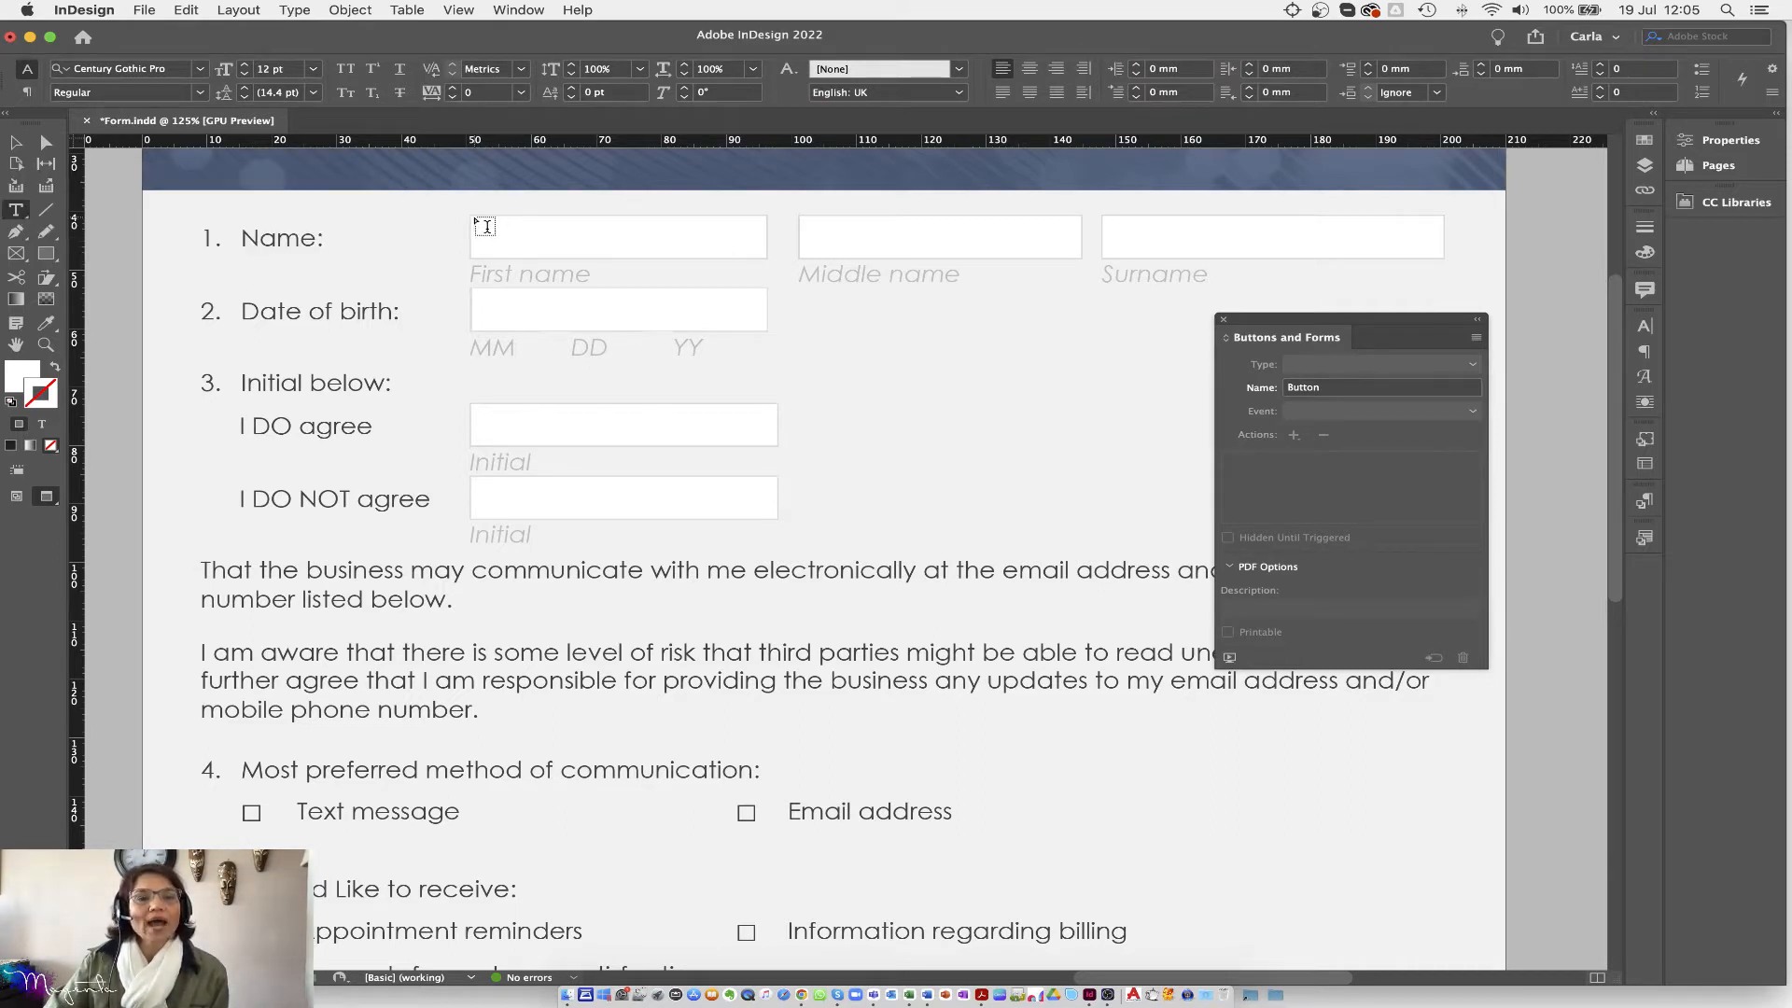
pyautogui.moveTo(471, 215)
pyautogui.mouseDown()
pyautogui.moveTo(523, 247)
pyautogui.moveTo(694, 272)
pyautogui.moveTo(755, 252)
pyautogui.mouseUp()
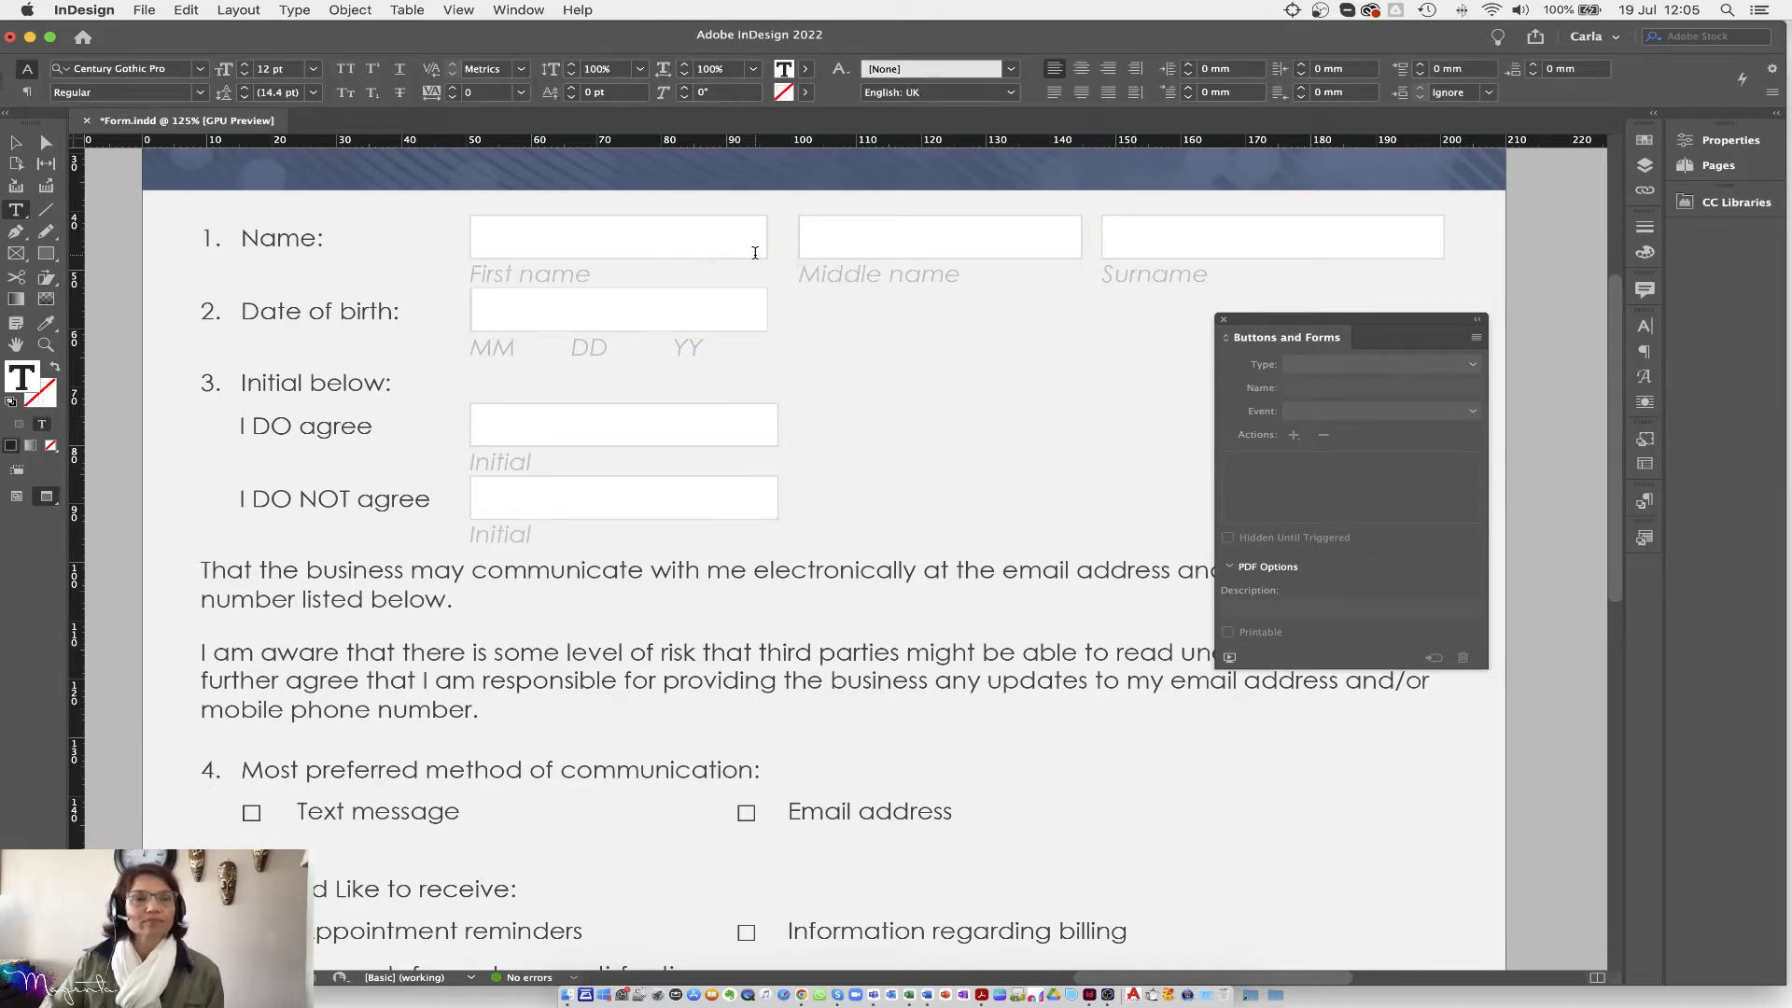
pyautogui.moveTo(1277, 320); pyautogui.dragTo(975, 317)
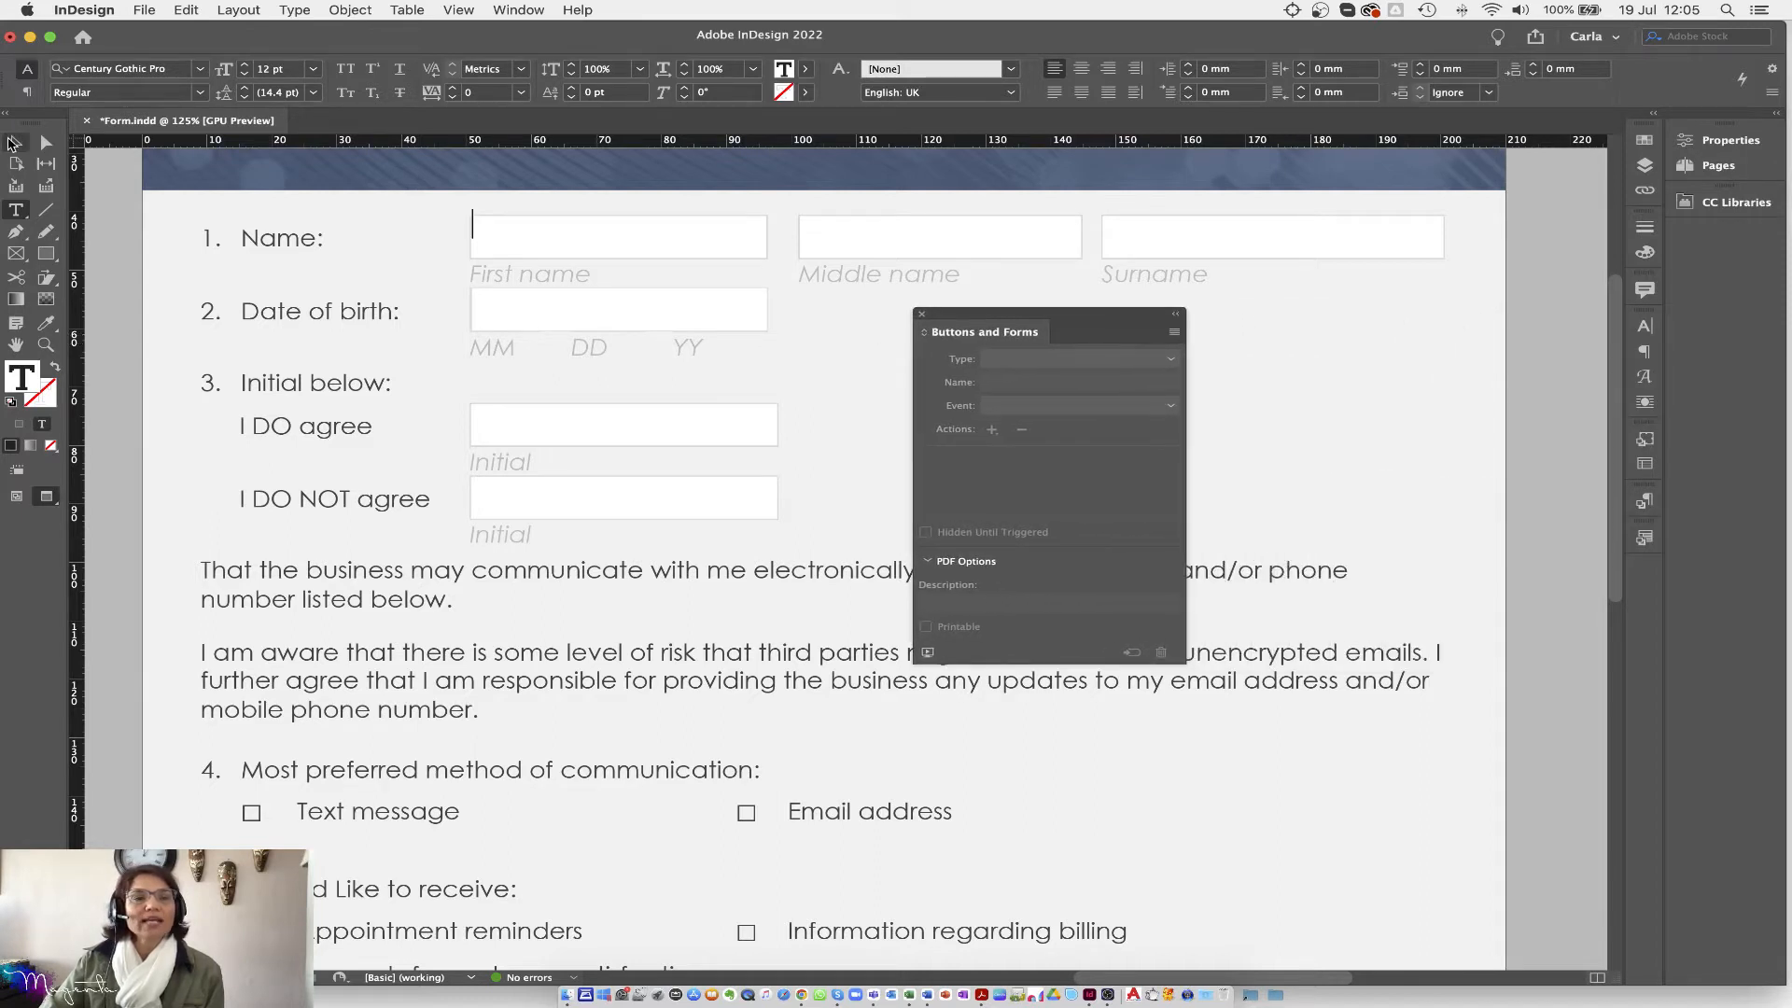
pyautogui.click(15, 142)
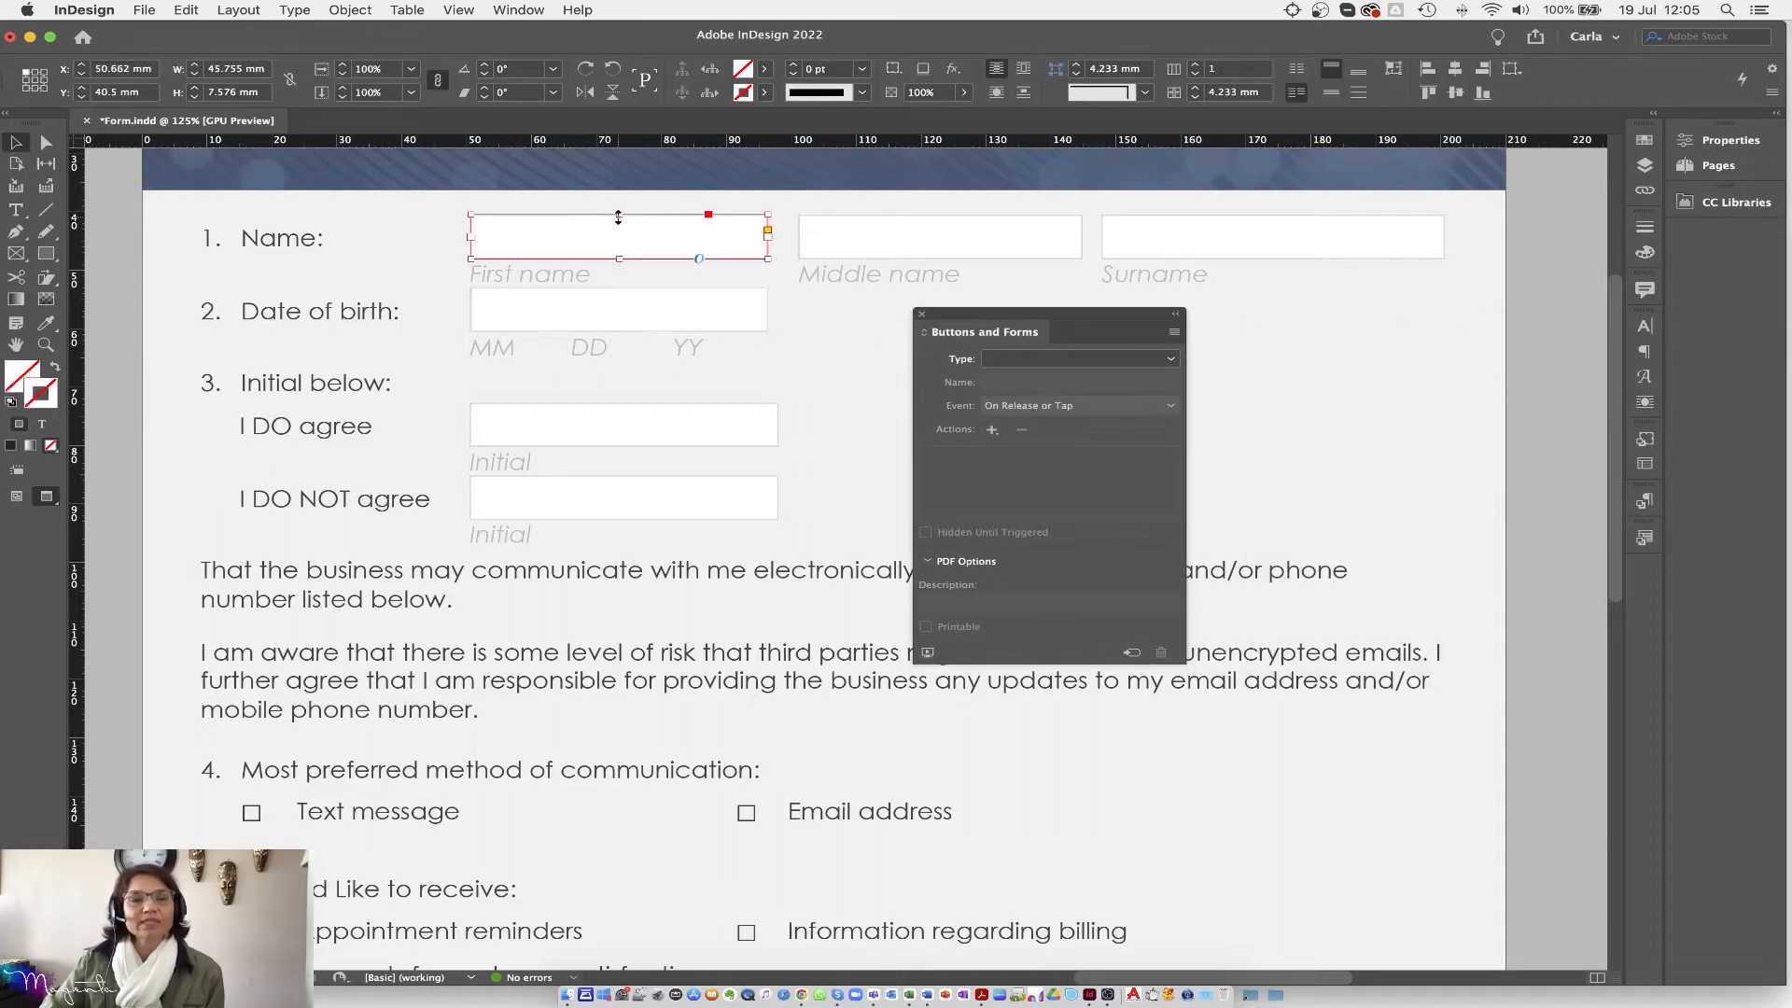
pyautogui.moveTo(620, 214); pyautogui.dragTo(617, 217)
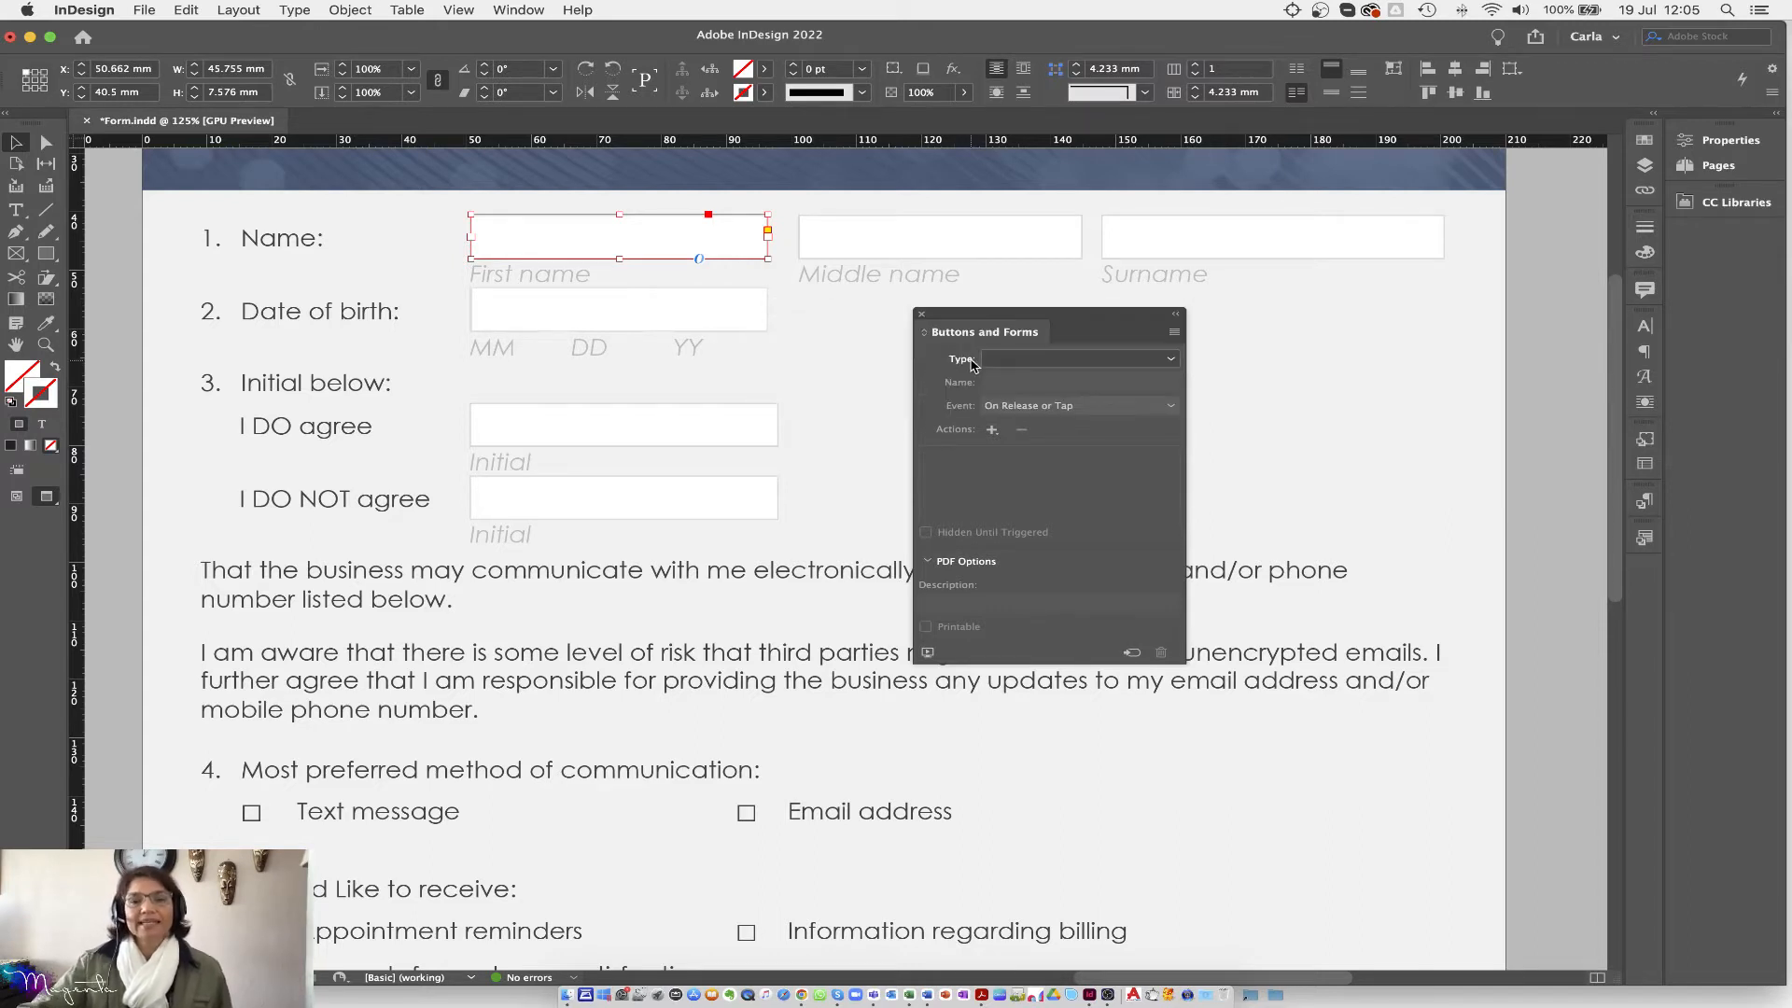
# Step: Set the First name frame's field type to Text Field in Buttons and Forms
pyautogui.click(1171, 361)
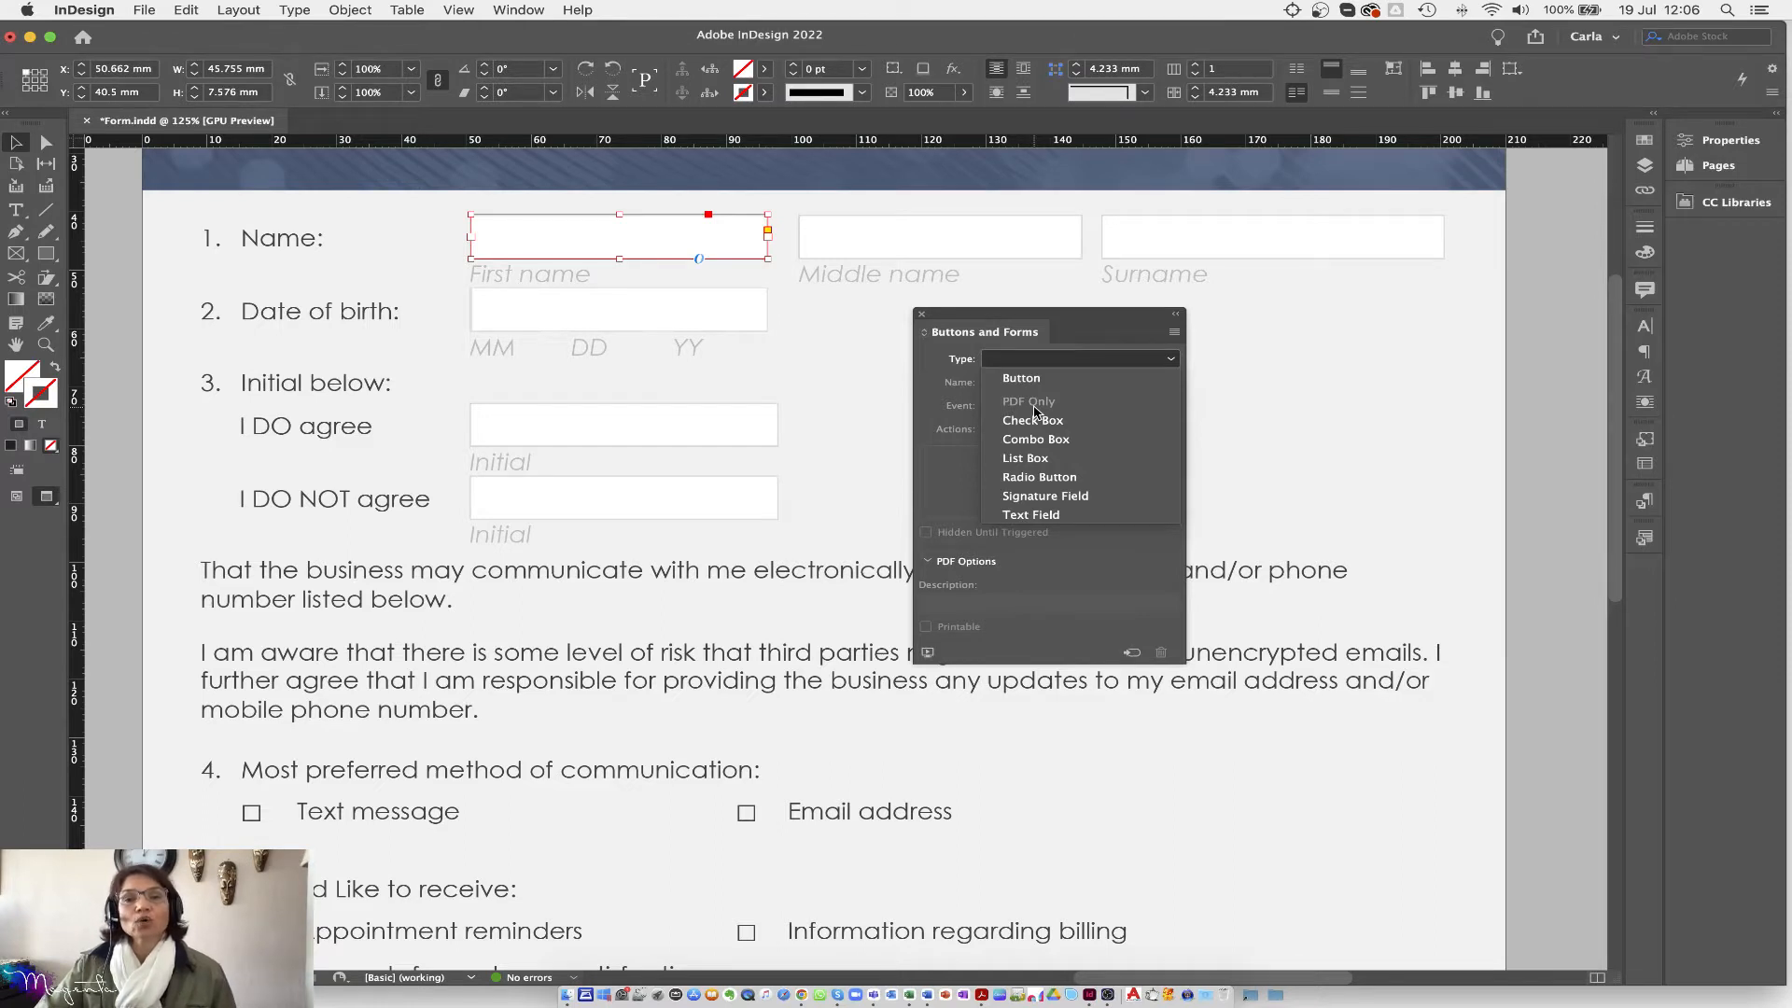
pyautogui.click(1032, 515)
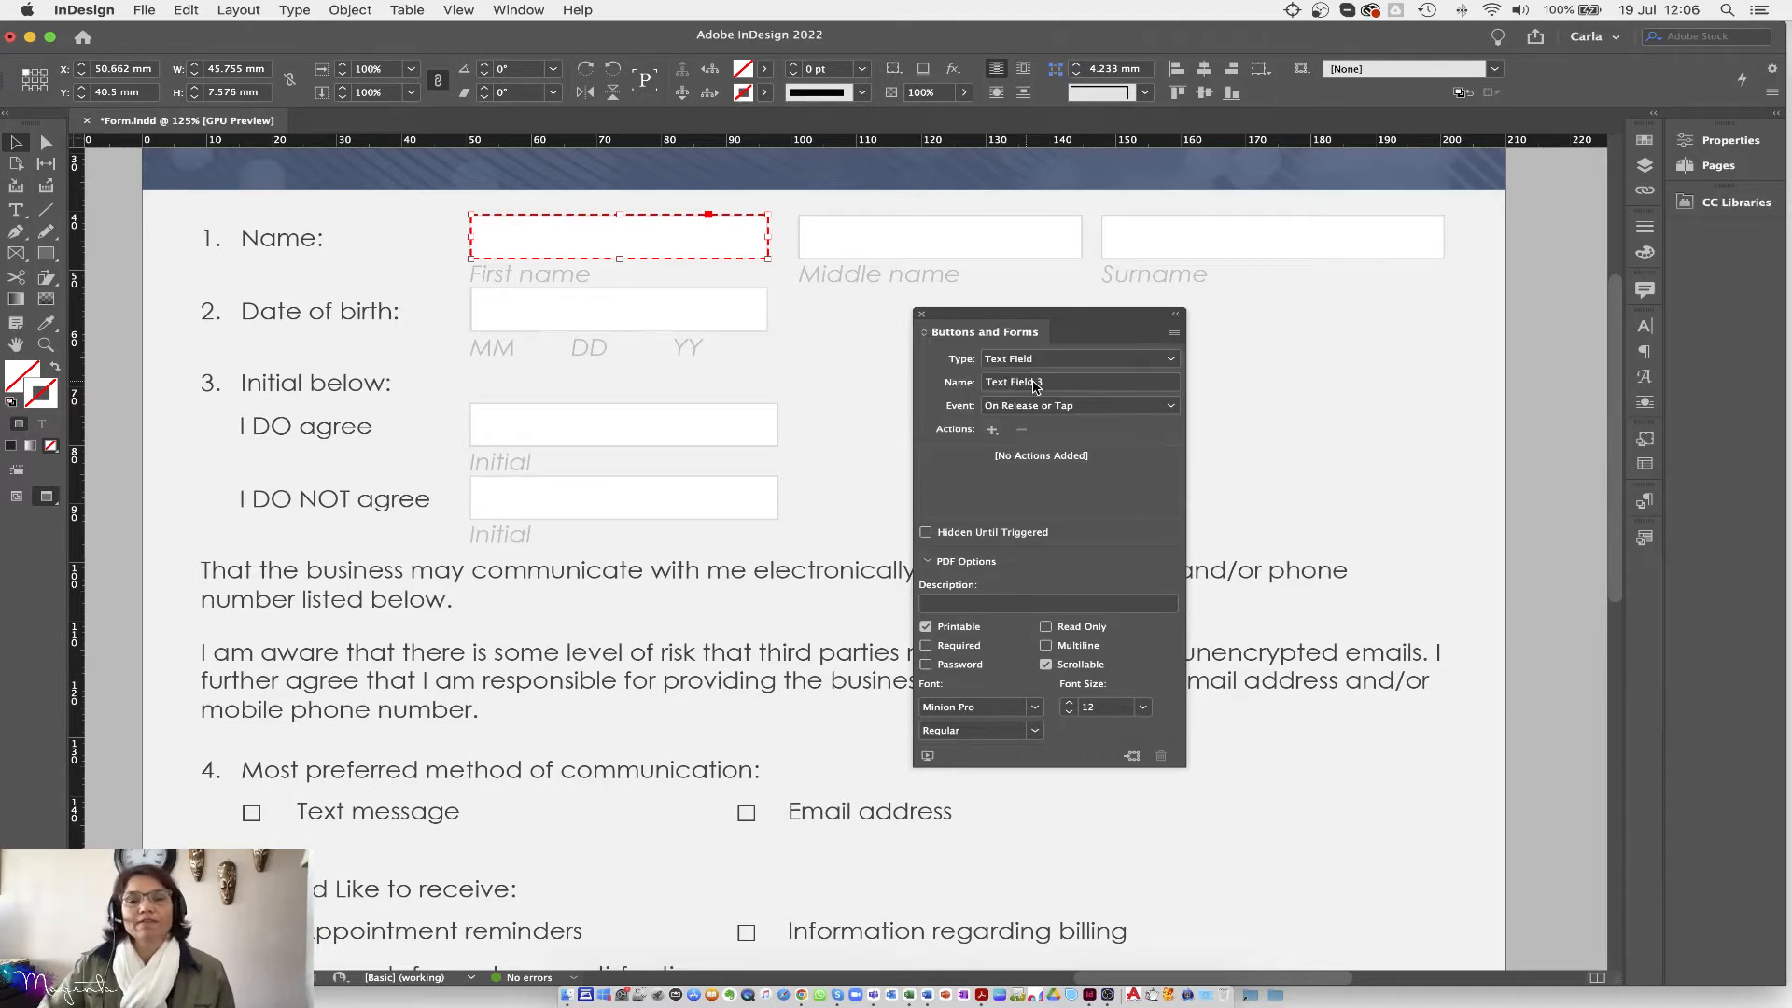
pyautogui.click(1081, 382)
# Step: Replace the default field name Text Field 1 with fName
pyautogui.moveTo(1064, 383); pyautogui.dragTo(989, 382)
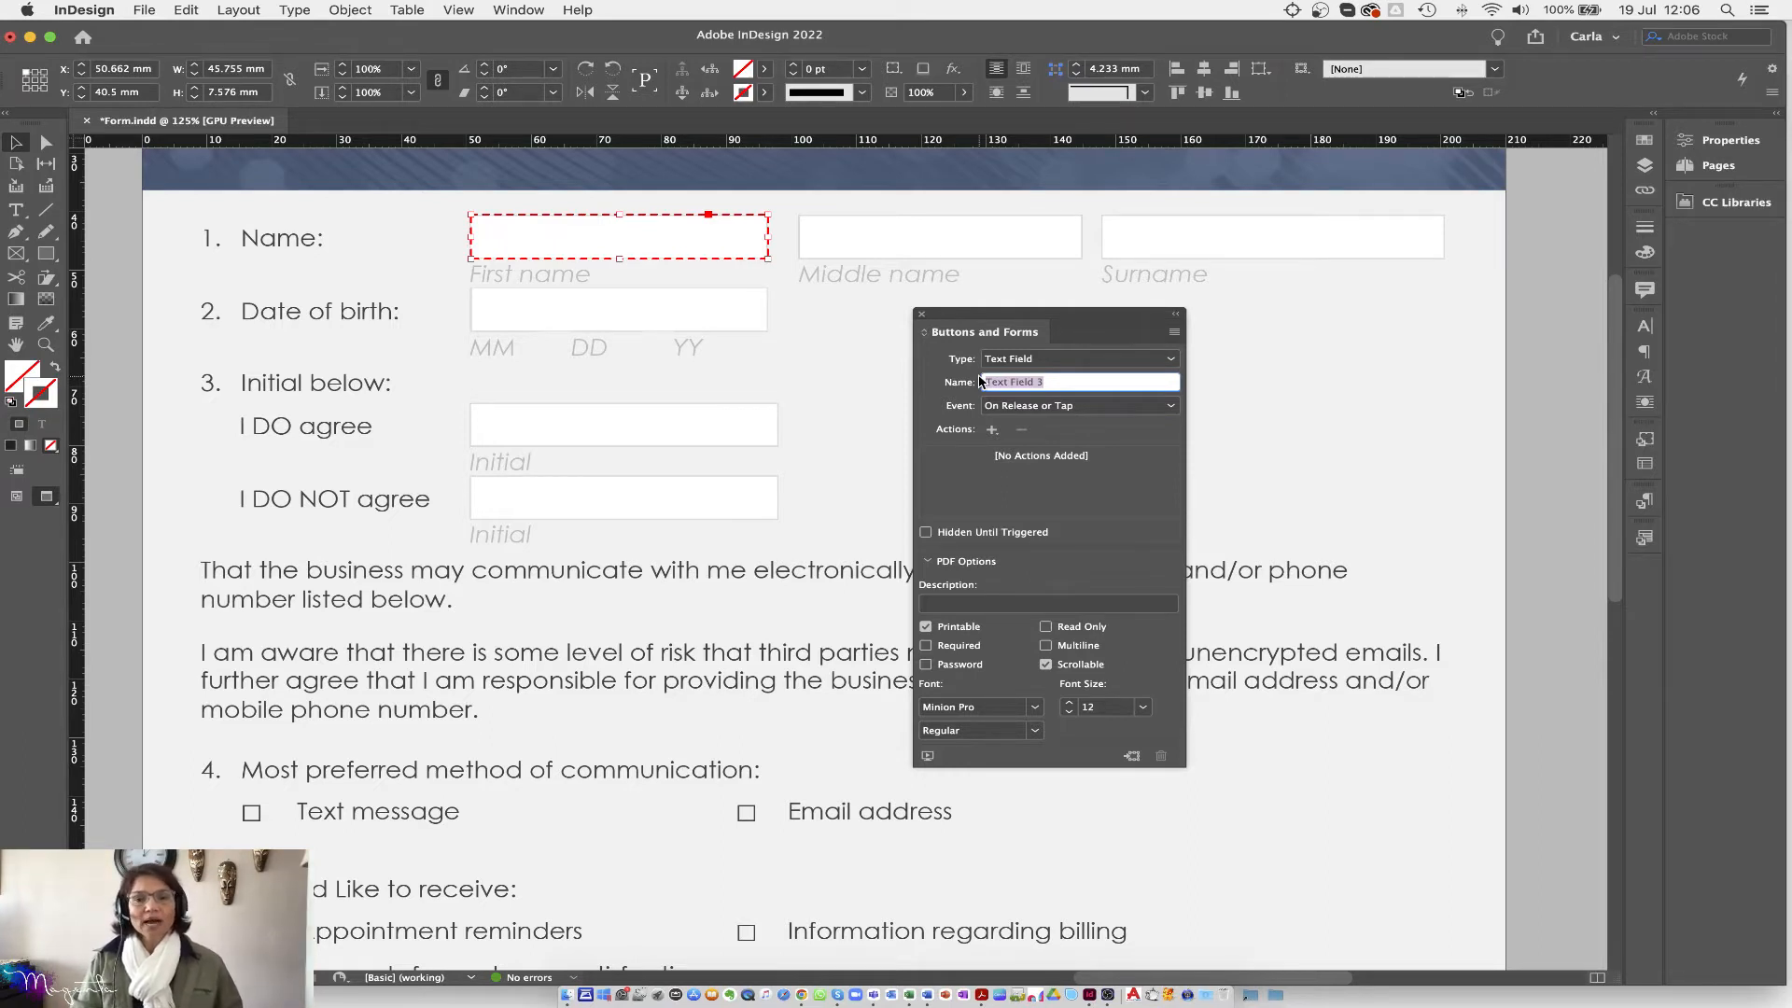
pyautogui.write('fName')
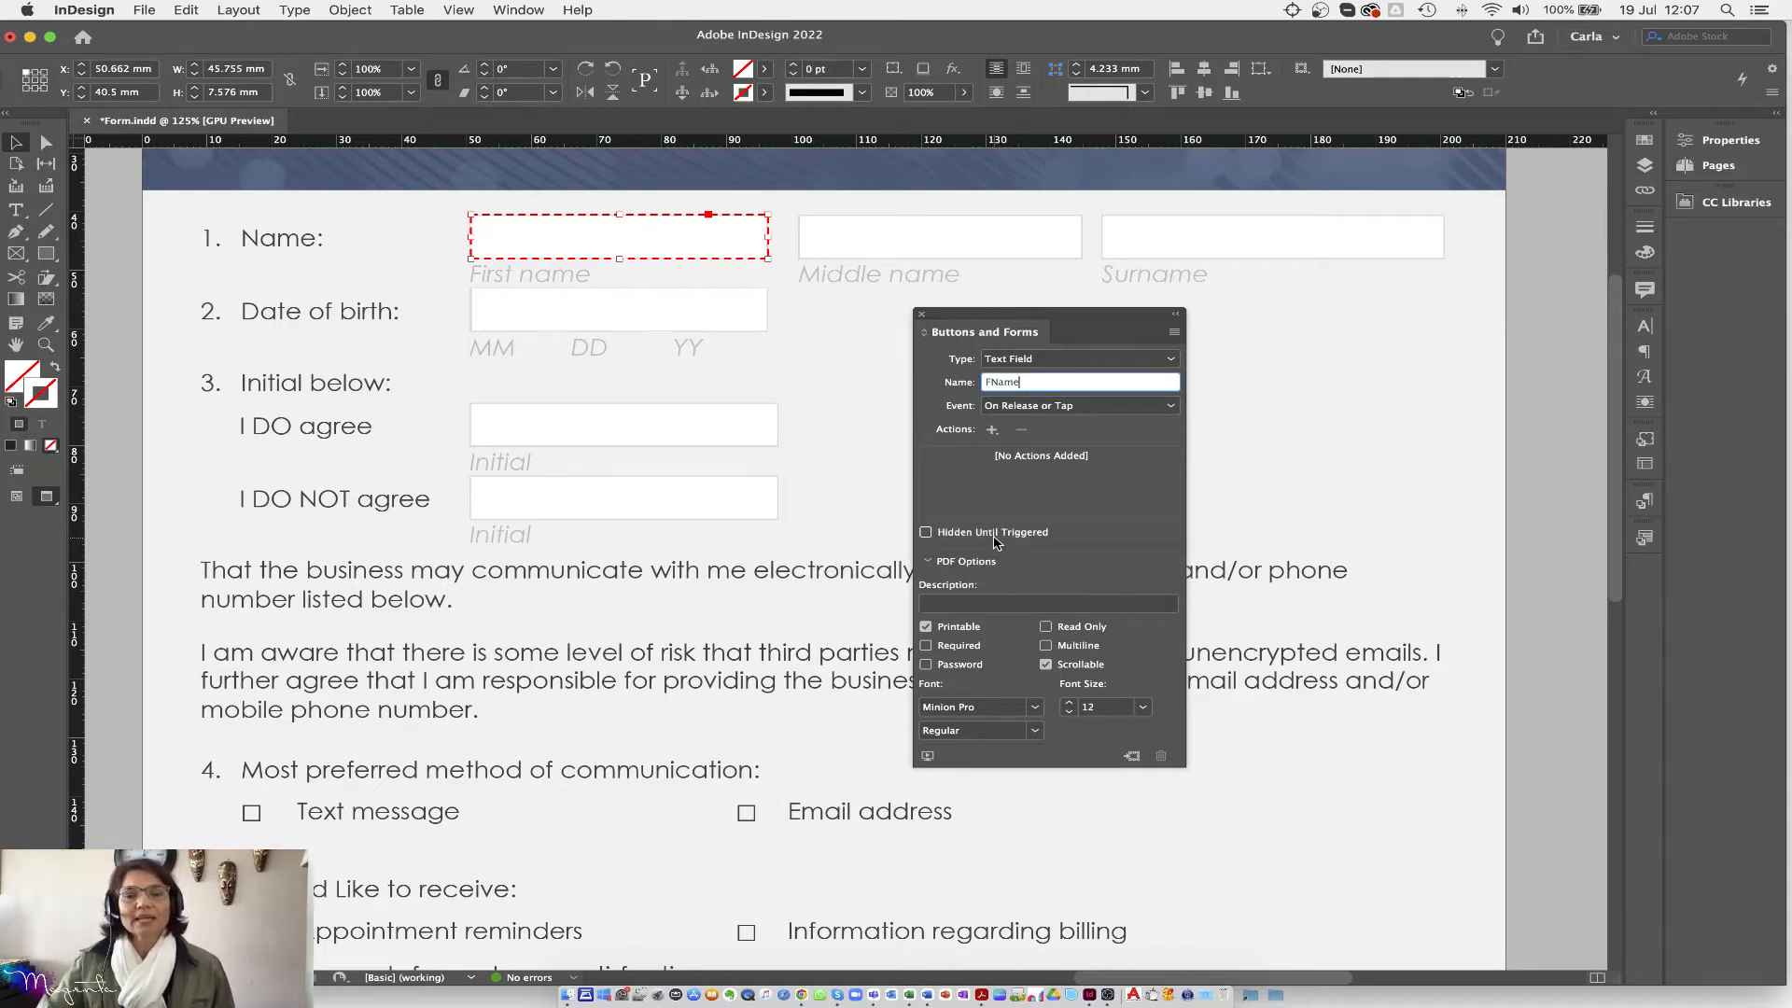
# Step: Enter 'Just enter first name' as the FName field's PDF description
pyautogui.click(929, 563)
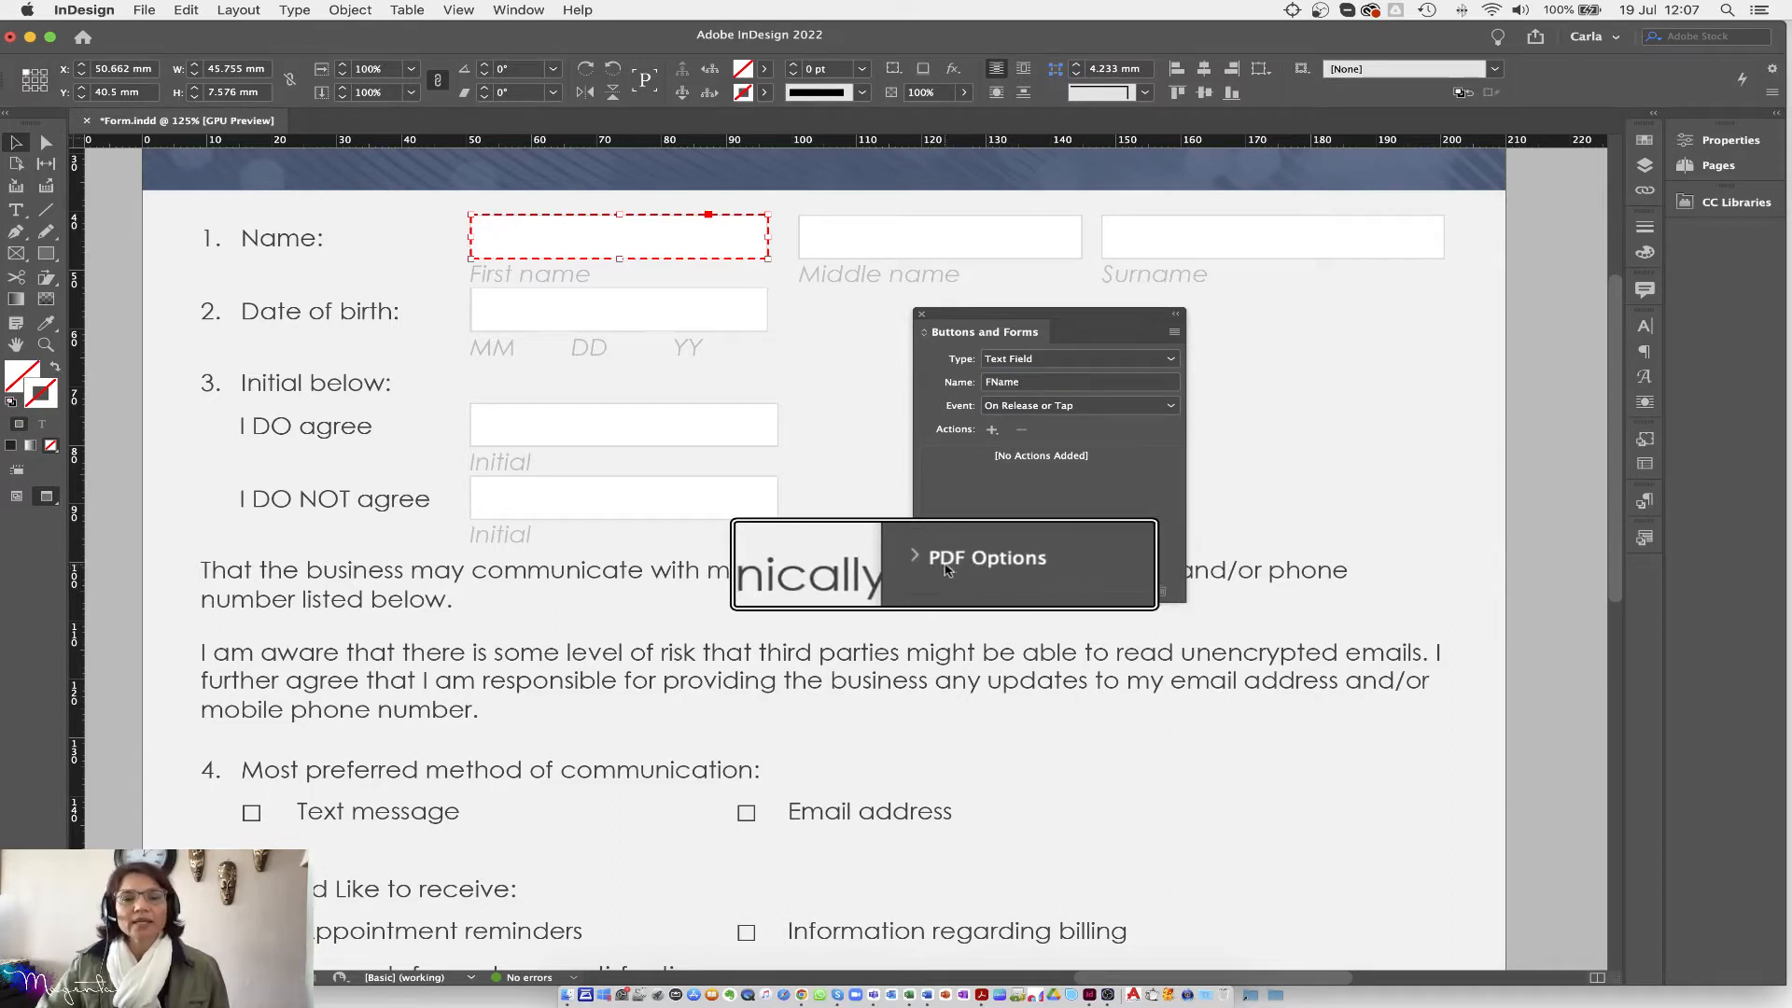
pyautogui.click(930, 563)
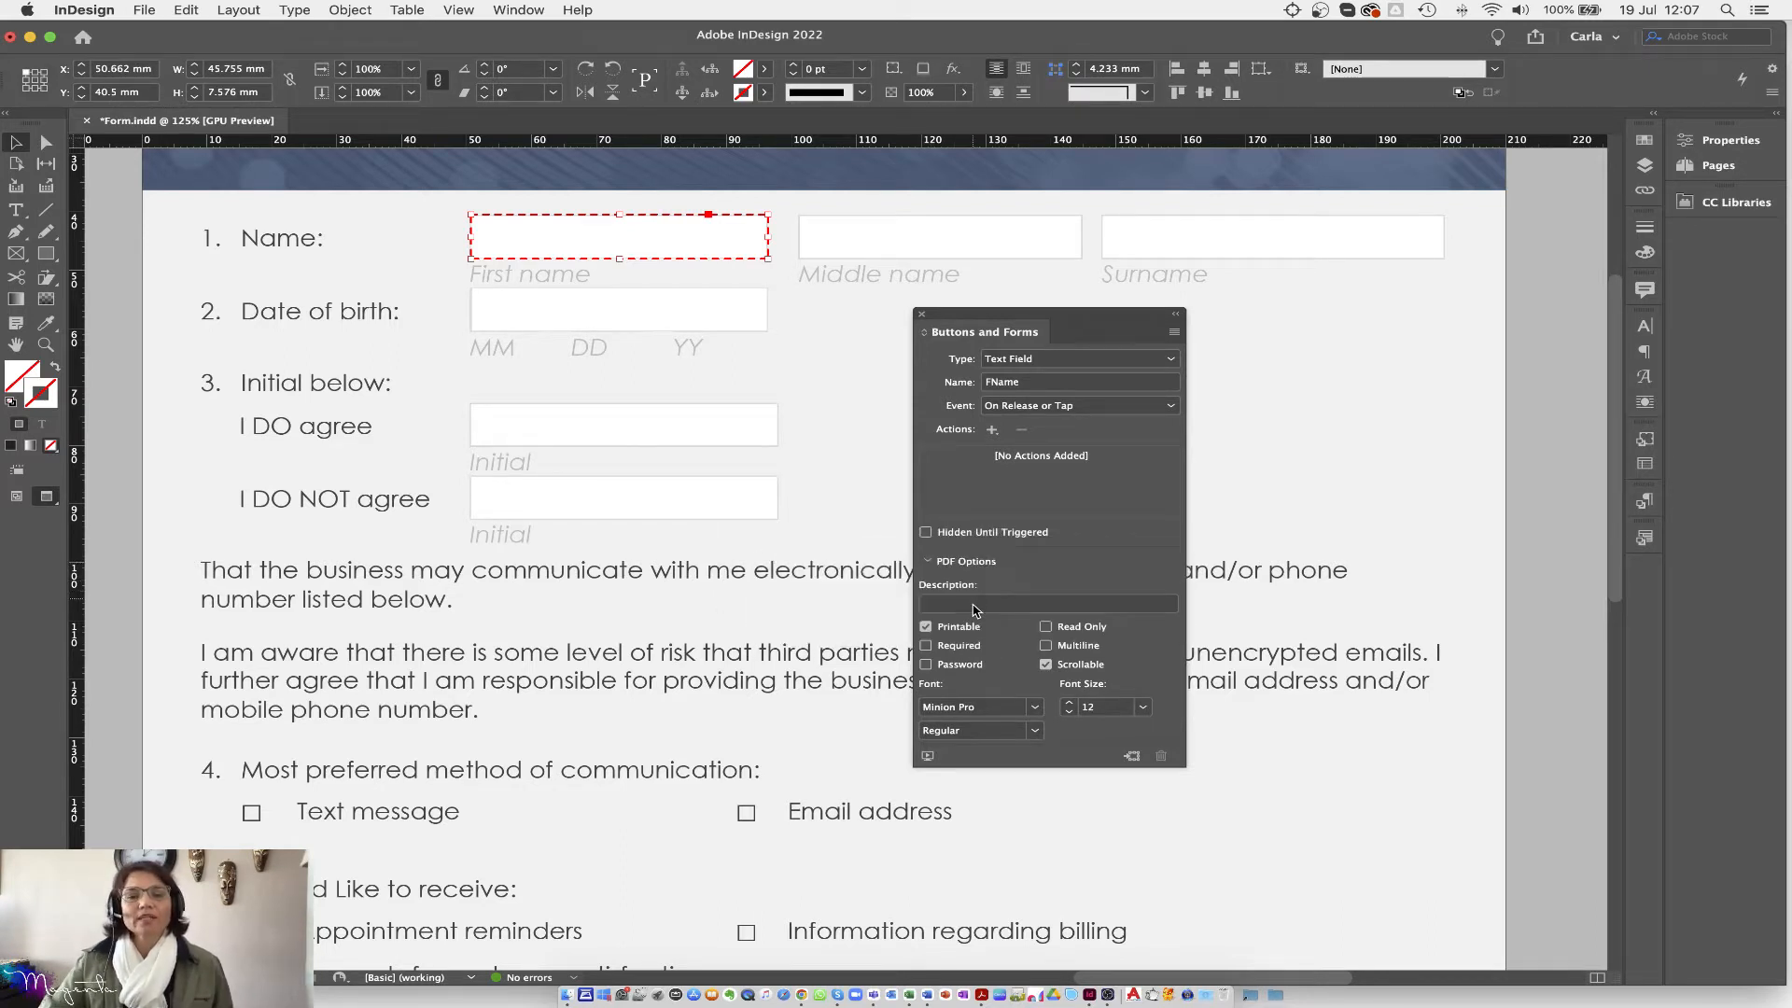
pyautogui.click(975, 609)
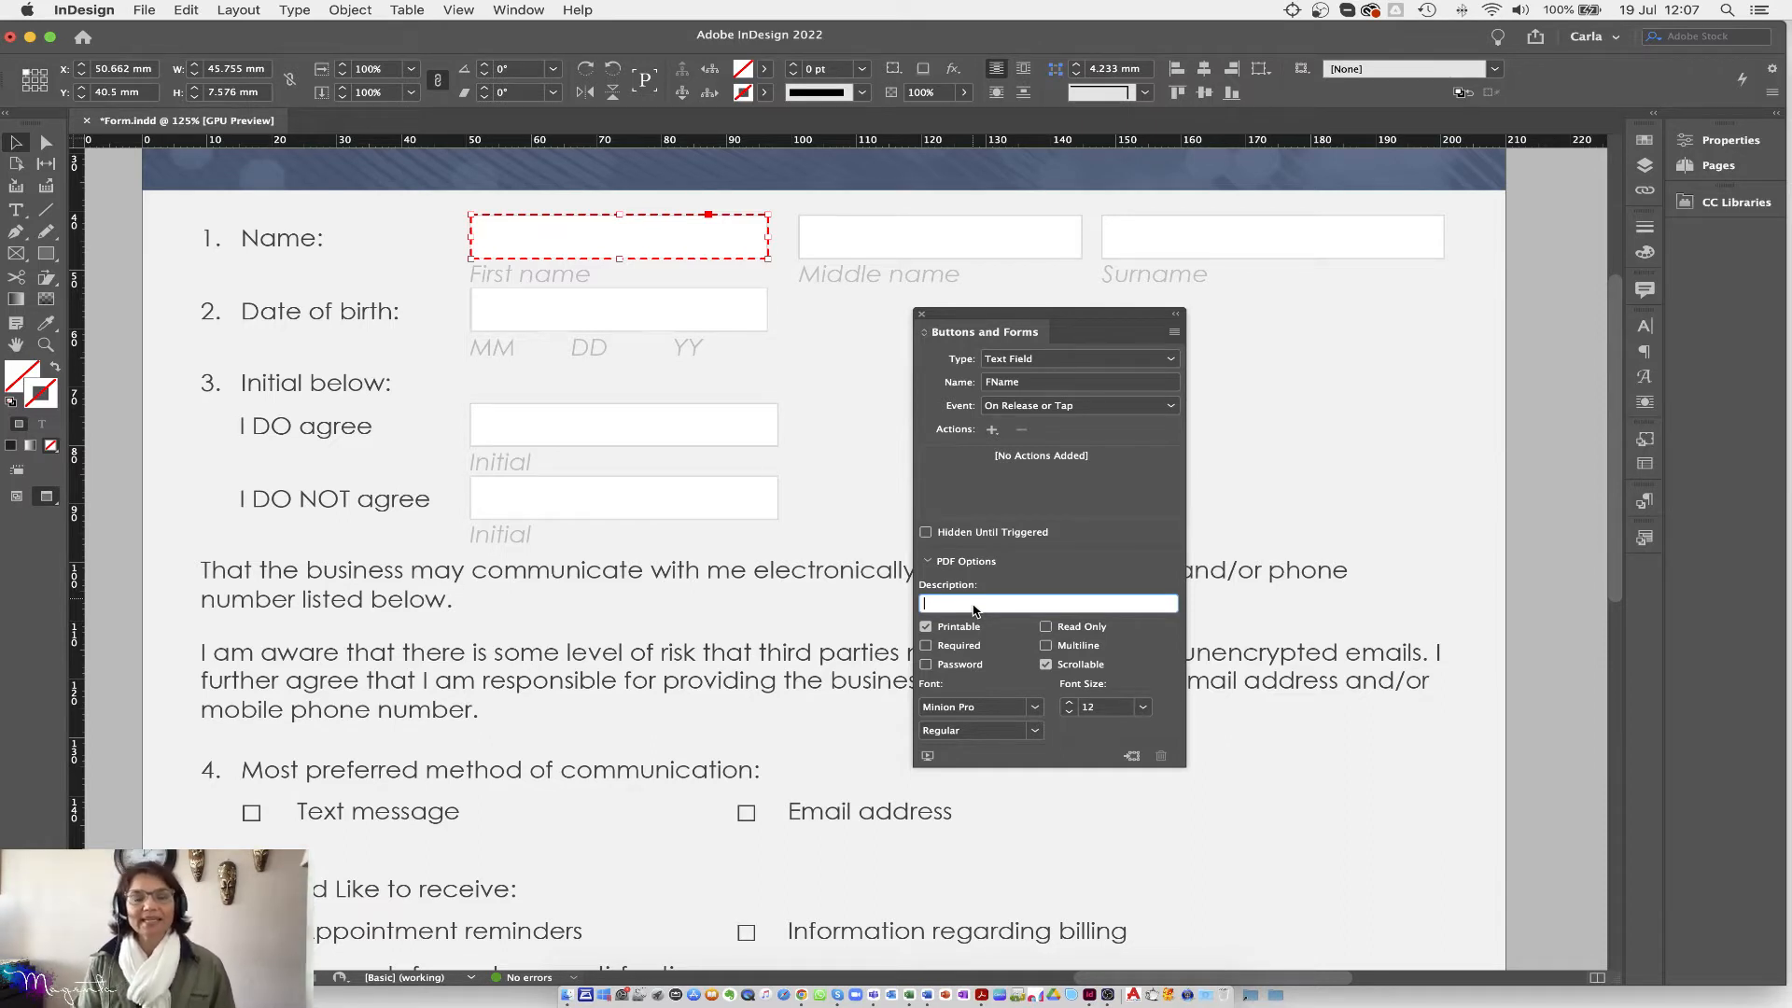
pyautogui.write('Just enter First')
pyautogui.press('BackSpace')
pyautogui.press('BackSpace')
pyautogui.press('BackSpace')
pyautogui.press('BackSpace')
pyautogui.press('BackSpace')
pyautogui.write('first name')
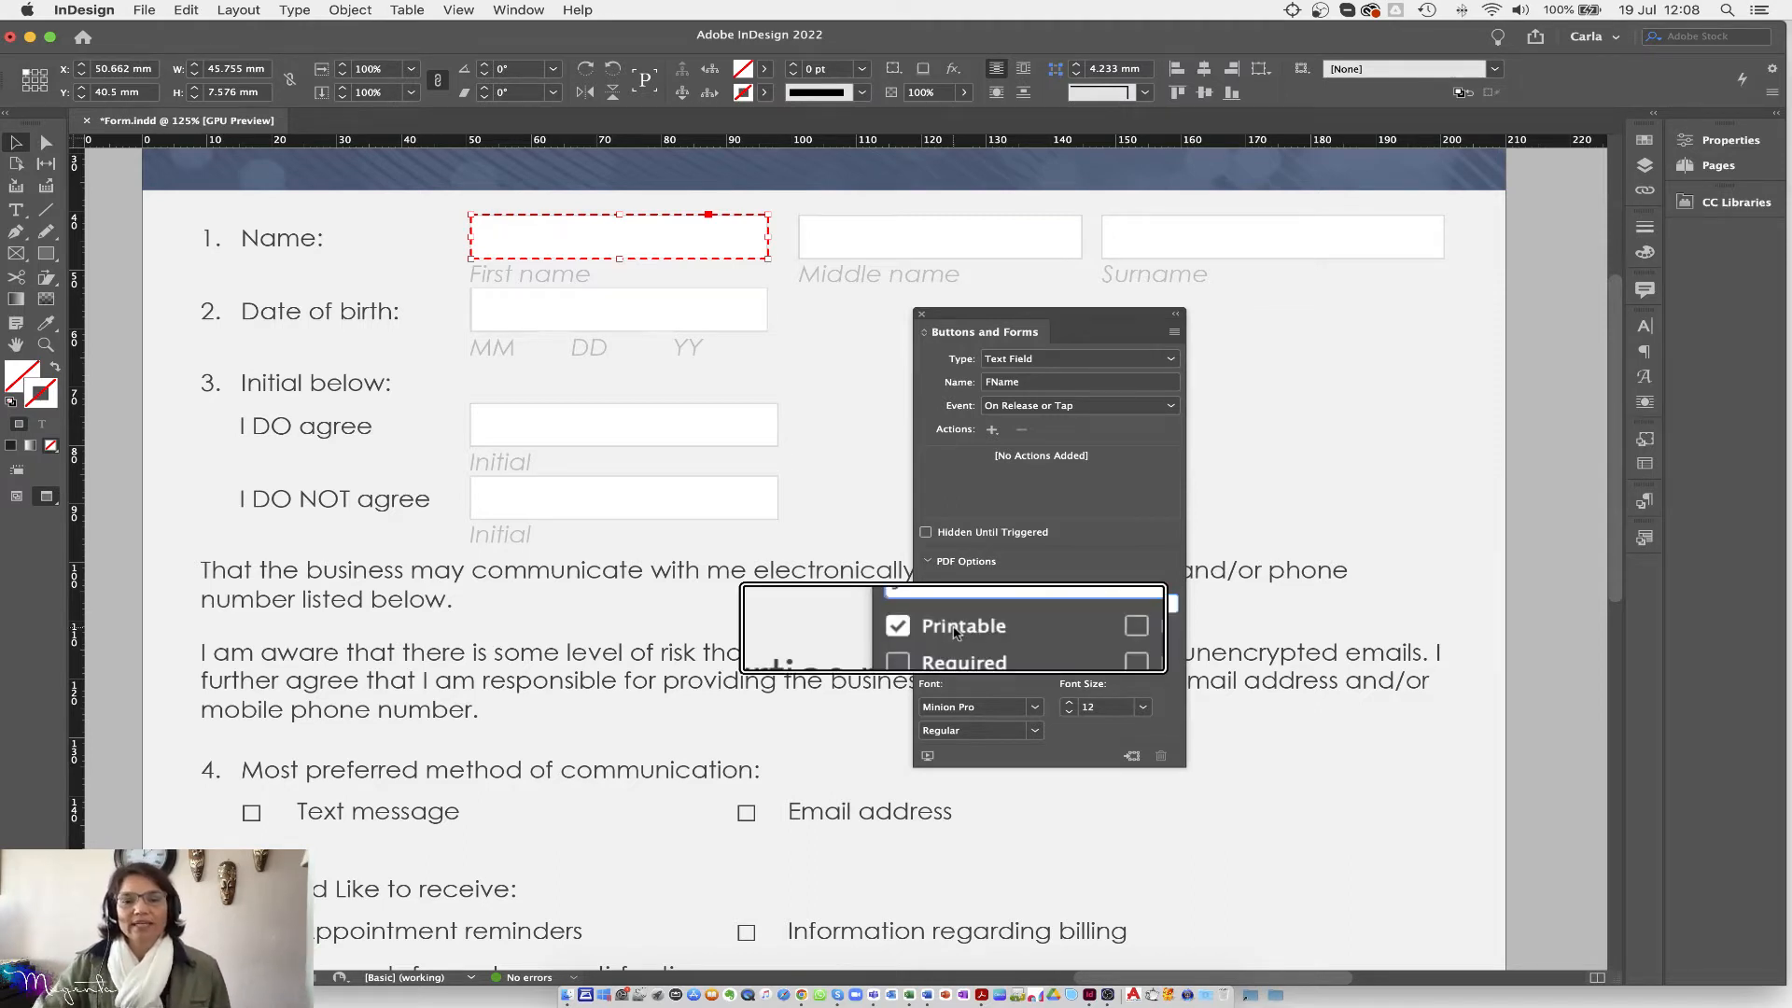
# Step: Tick Required for FName, leave Multiline off, and untick Scrollable
pyautogui.click(929, 648)
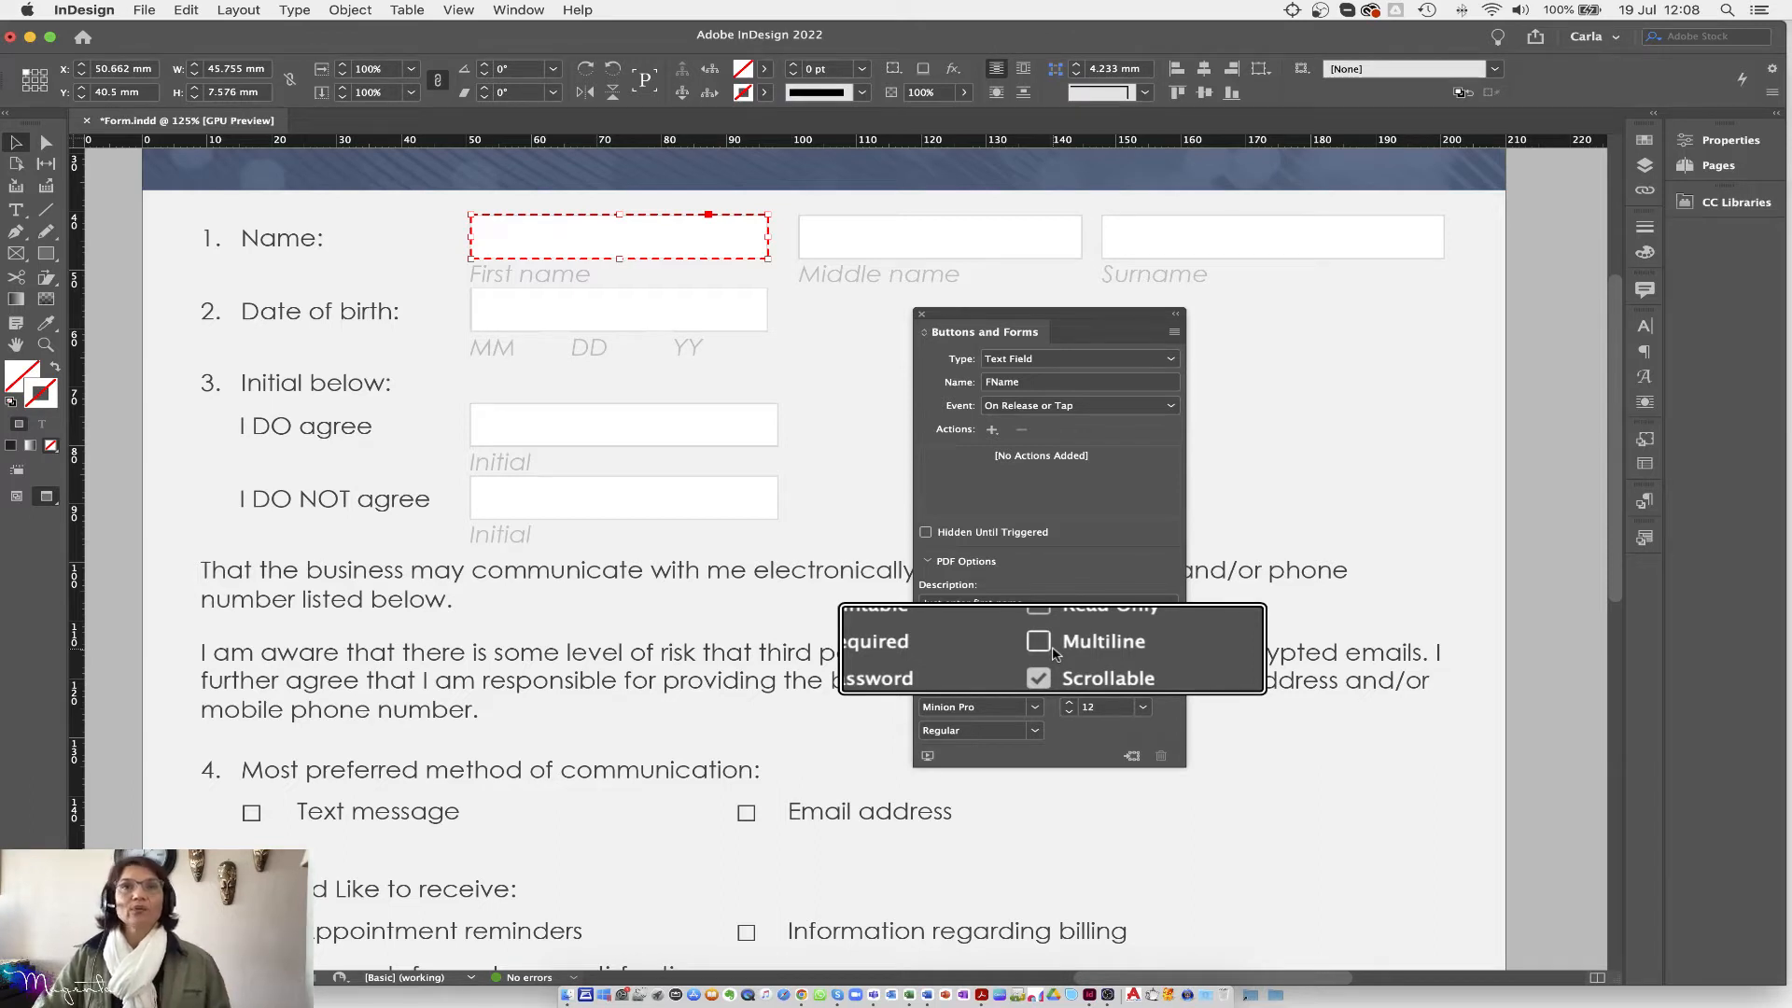
pyautogui.click(1054, 650)
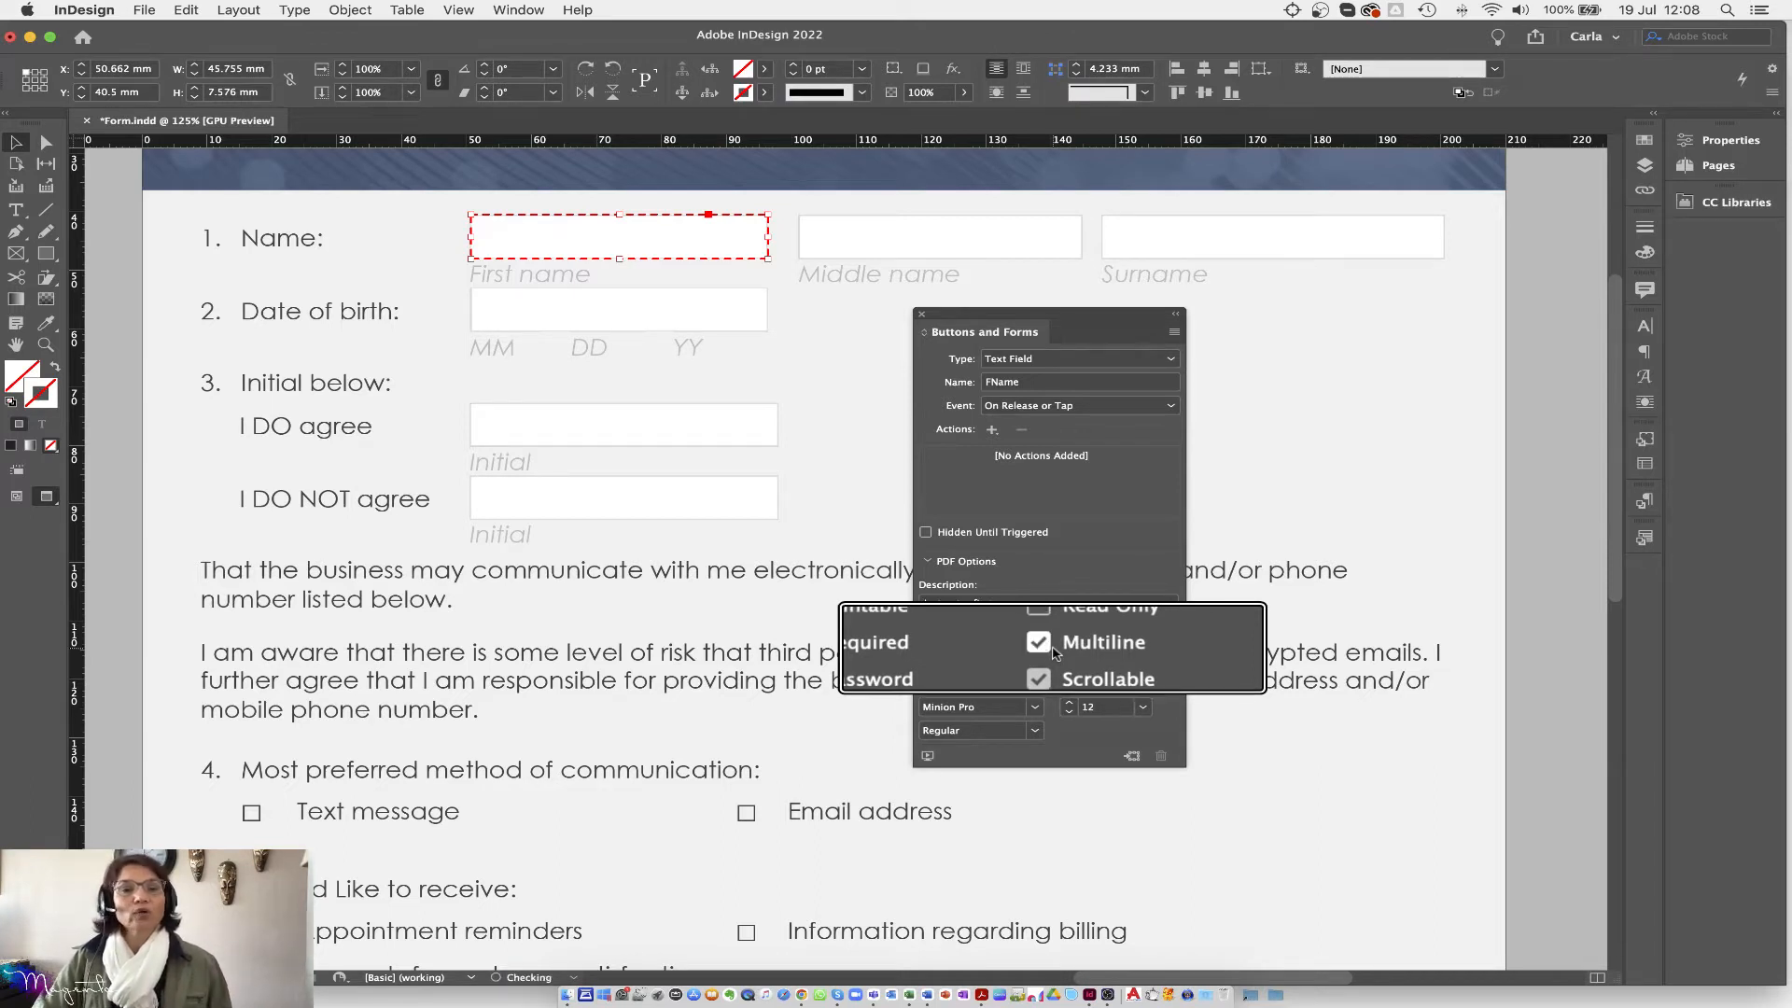
pyautogui.click(1054, 651)
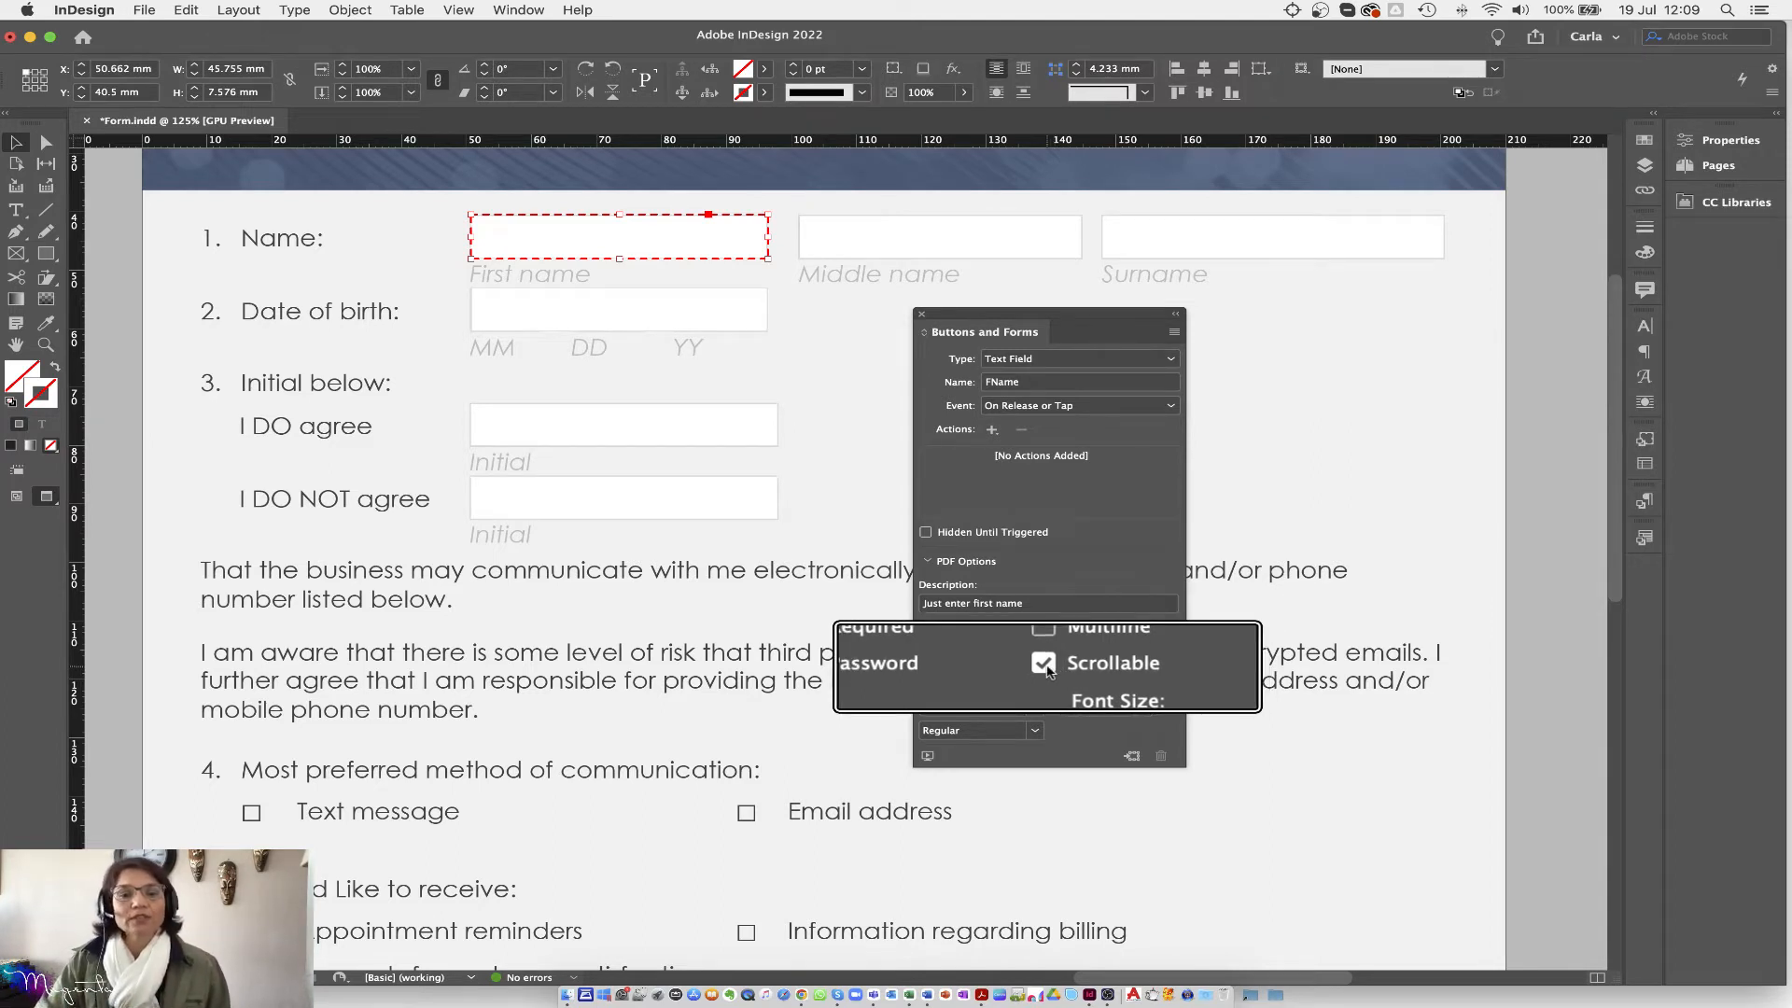
pyautogui.click(1044, 664)
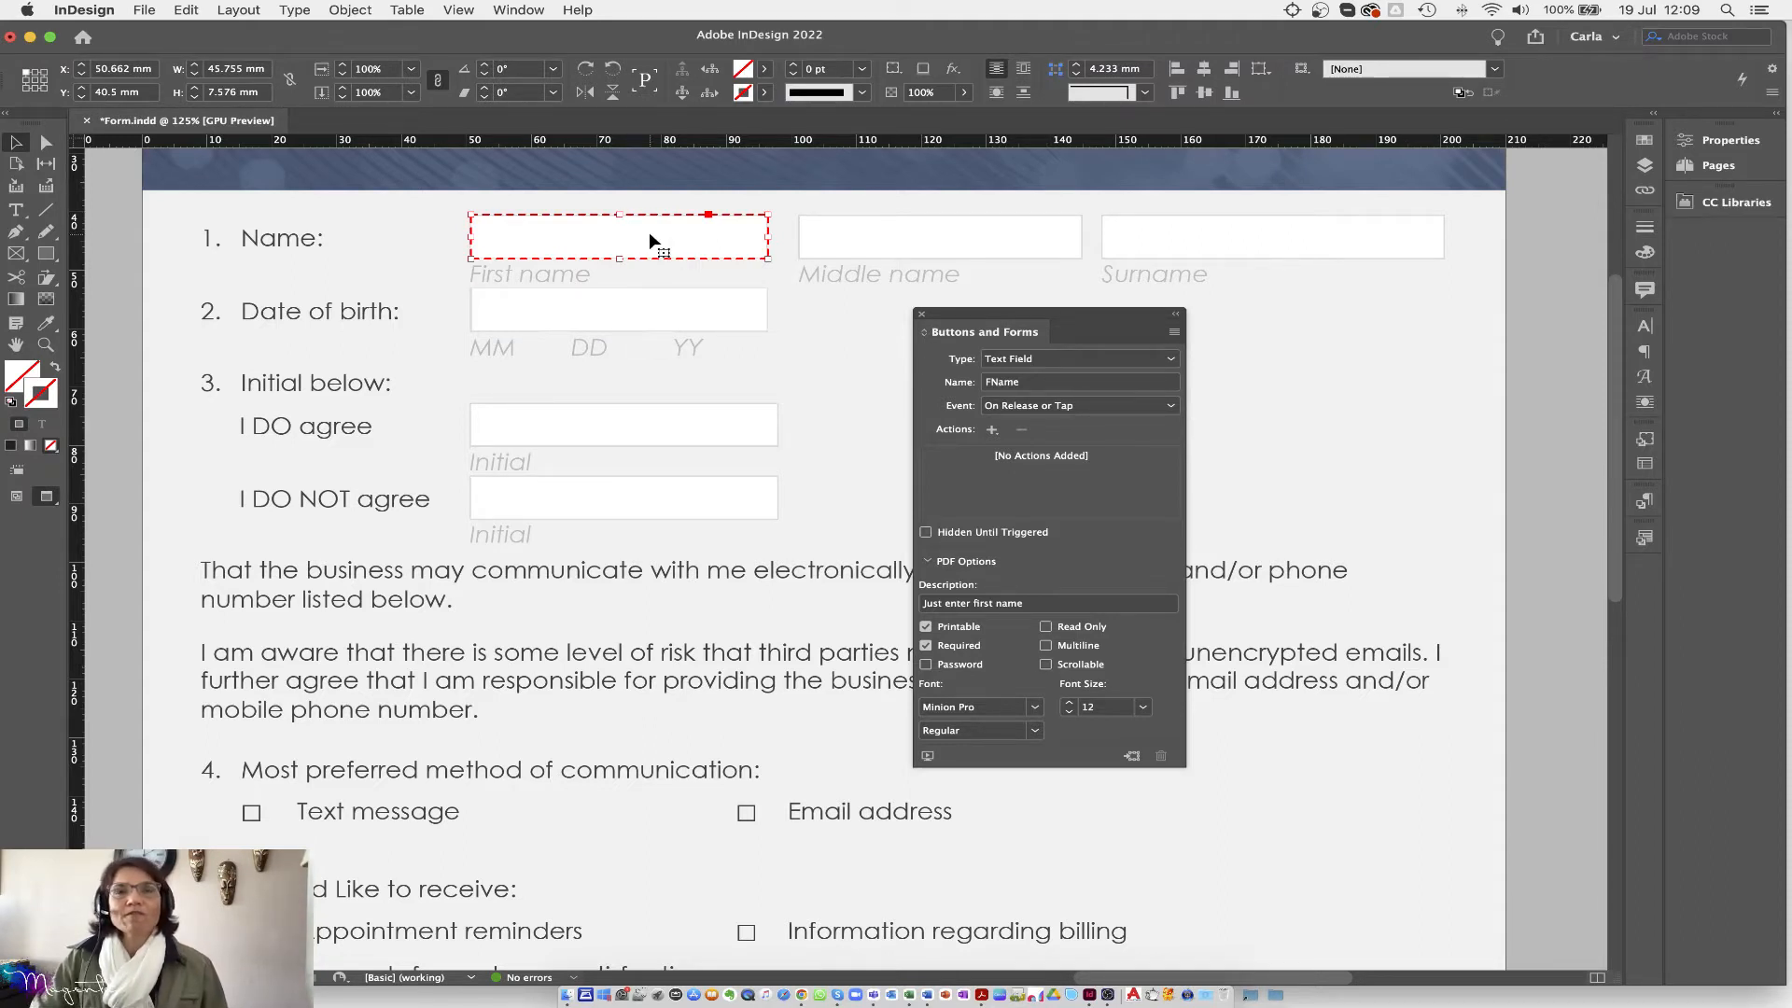
pyautogui.click(1142, 706)
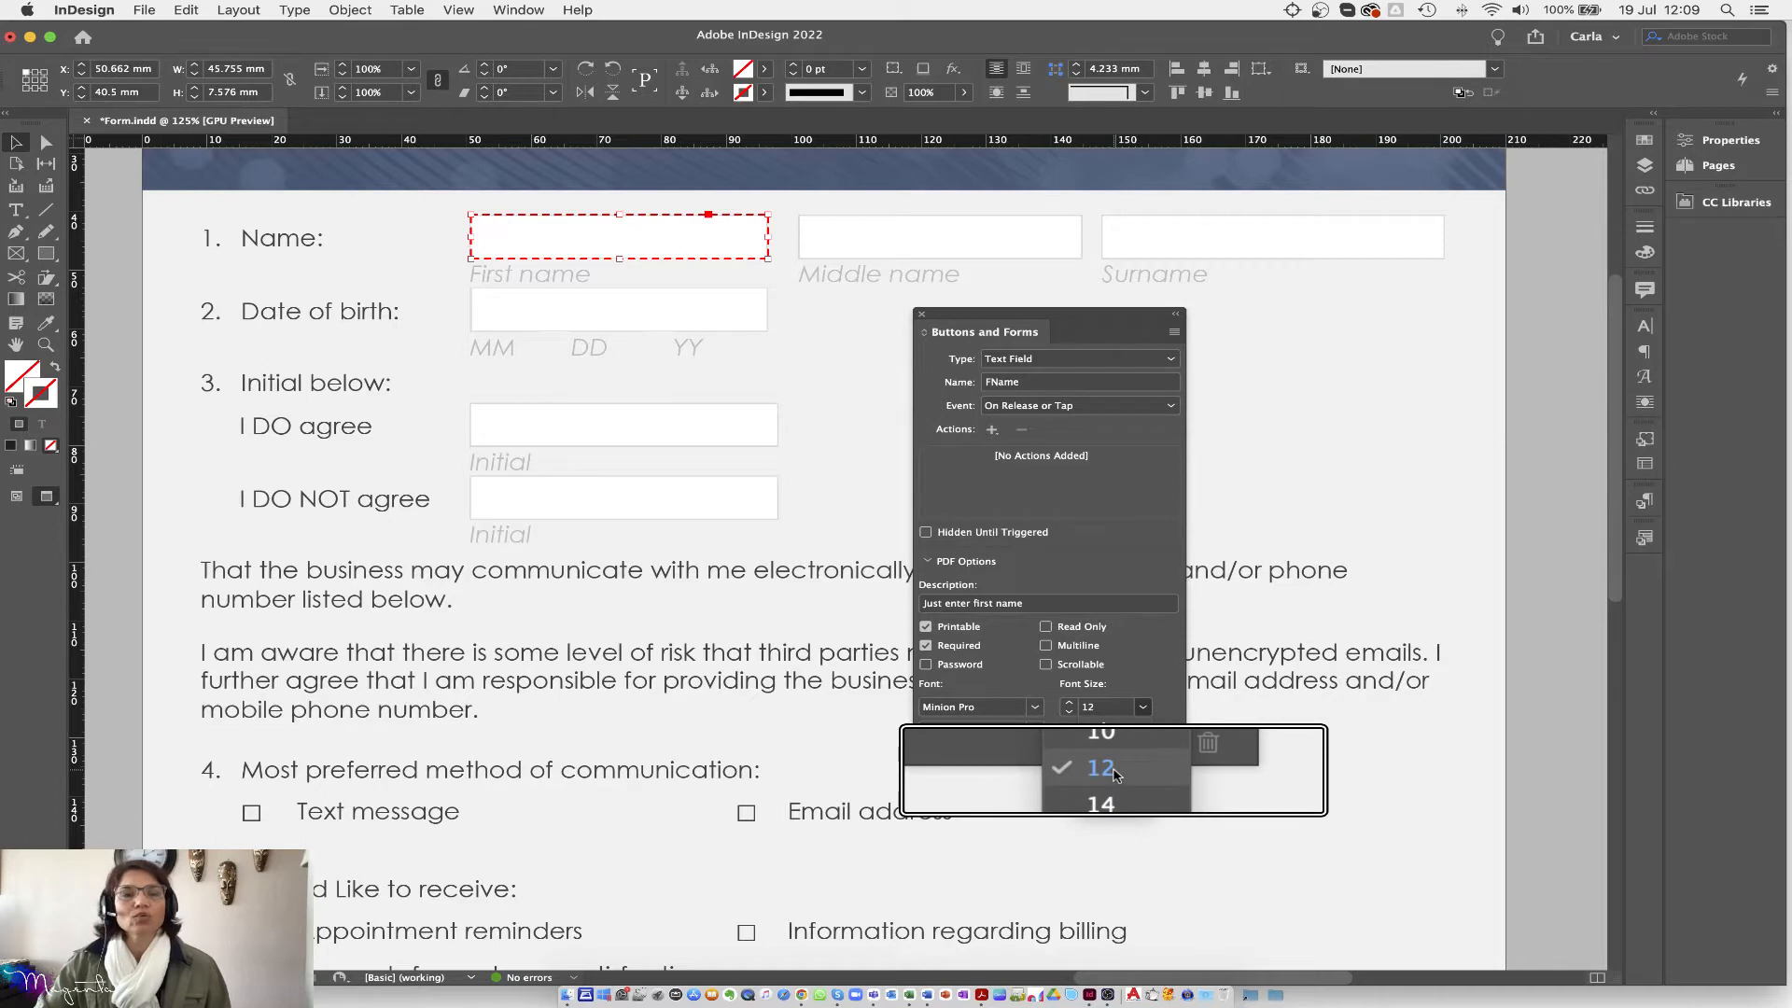
# Step: Choose 12 as the FName field's font size
pyautogui.click(1114, 771)
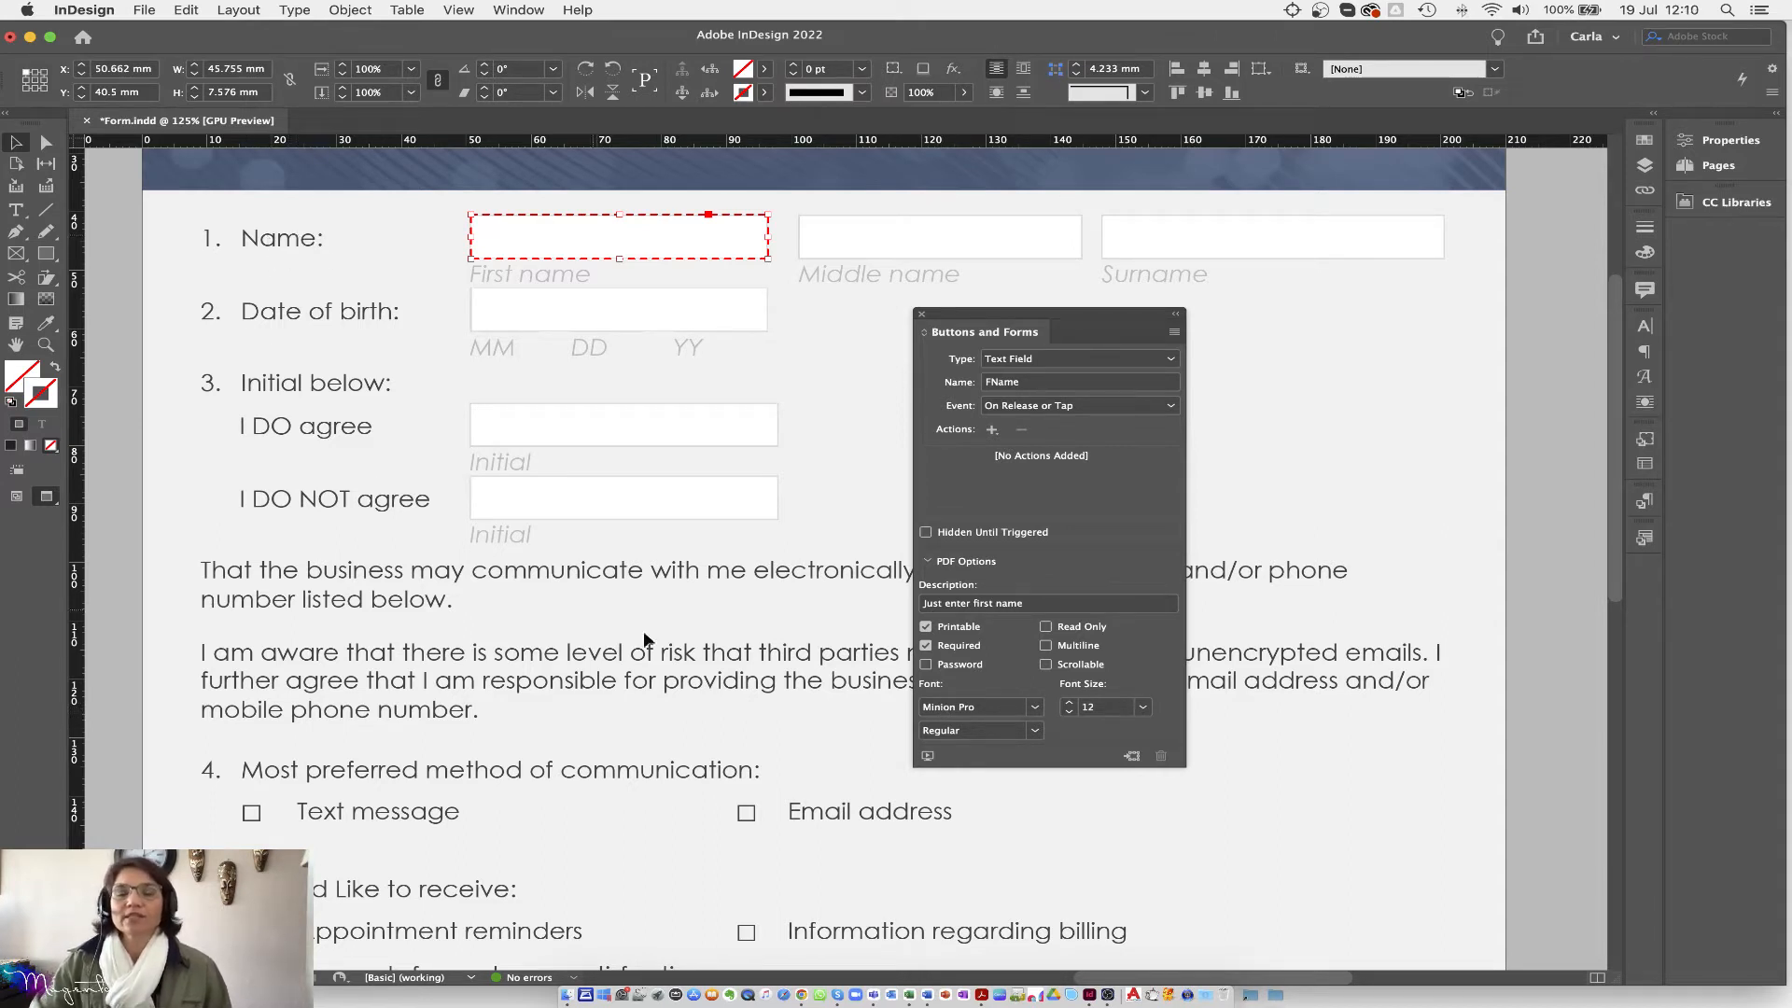
# Step: Change the First name field's font from Minion Pro to Arial Regular
pyautogui.click(1035, 708)
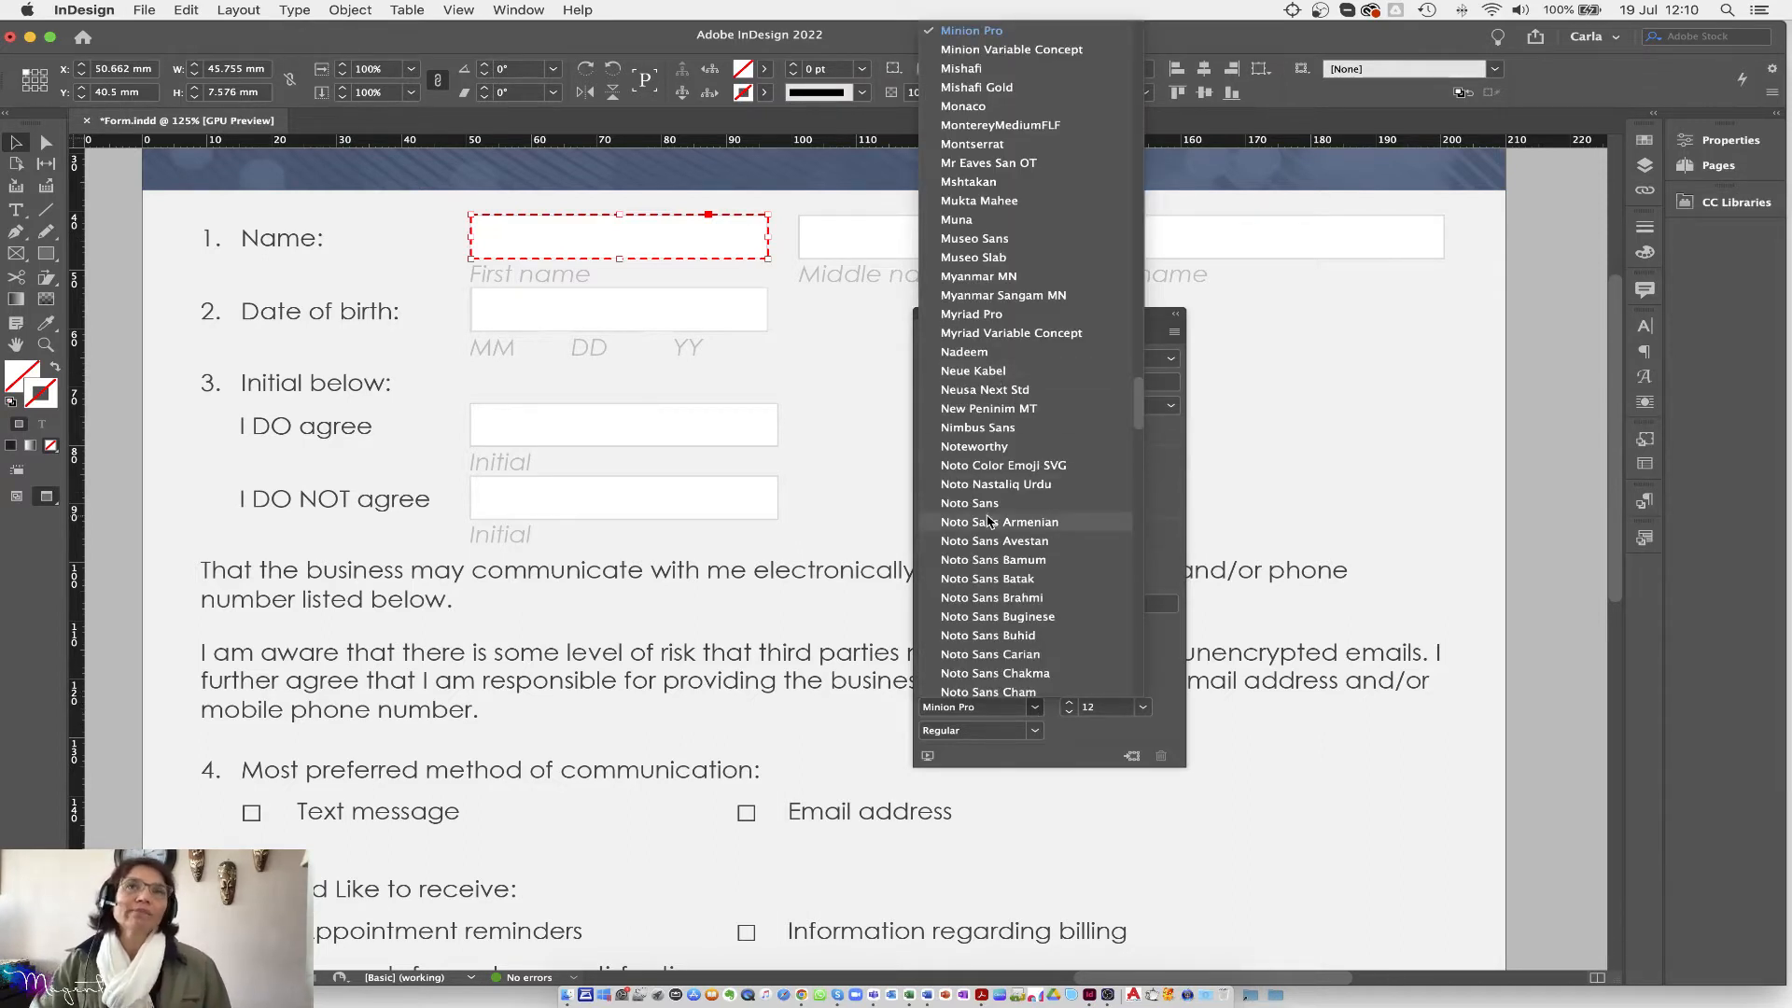
pyautogui.scroll(15, 964, 604)
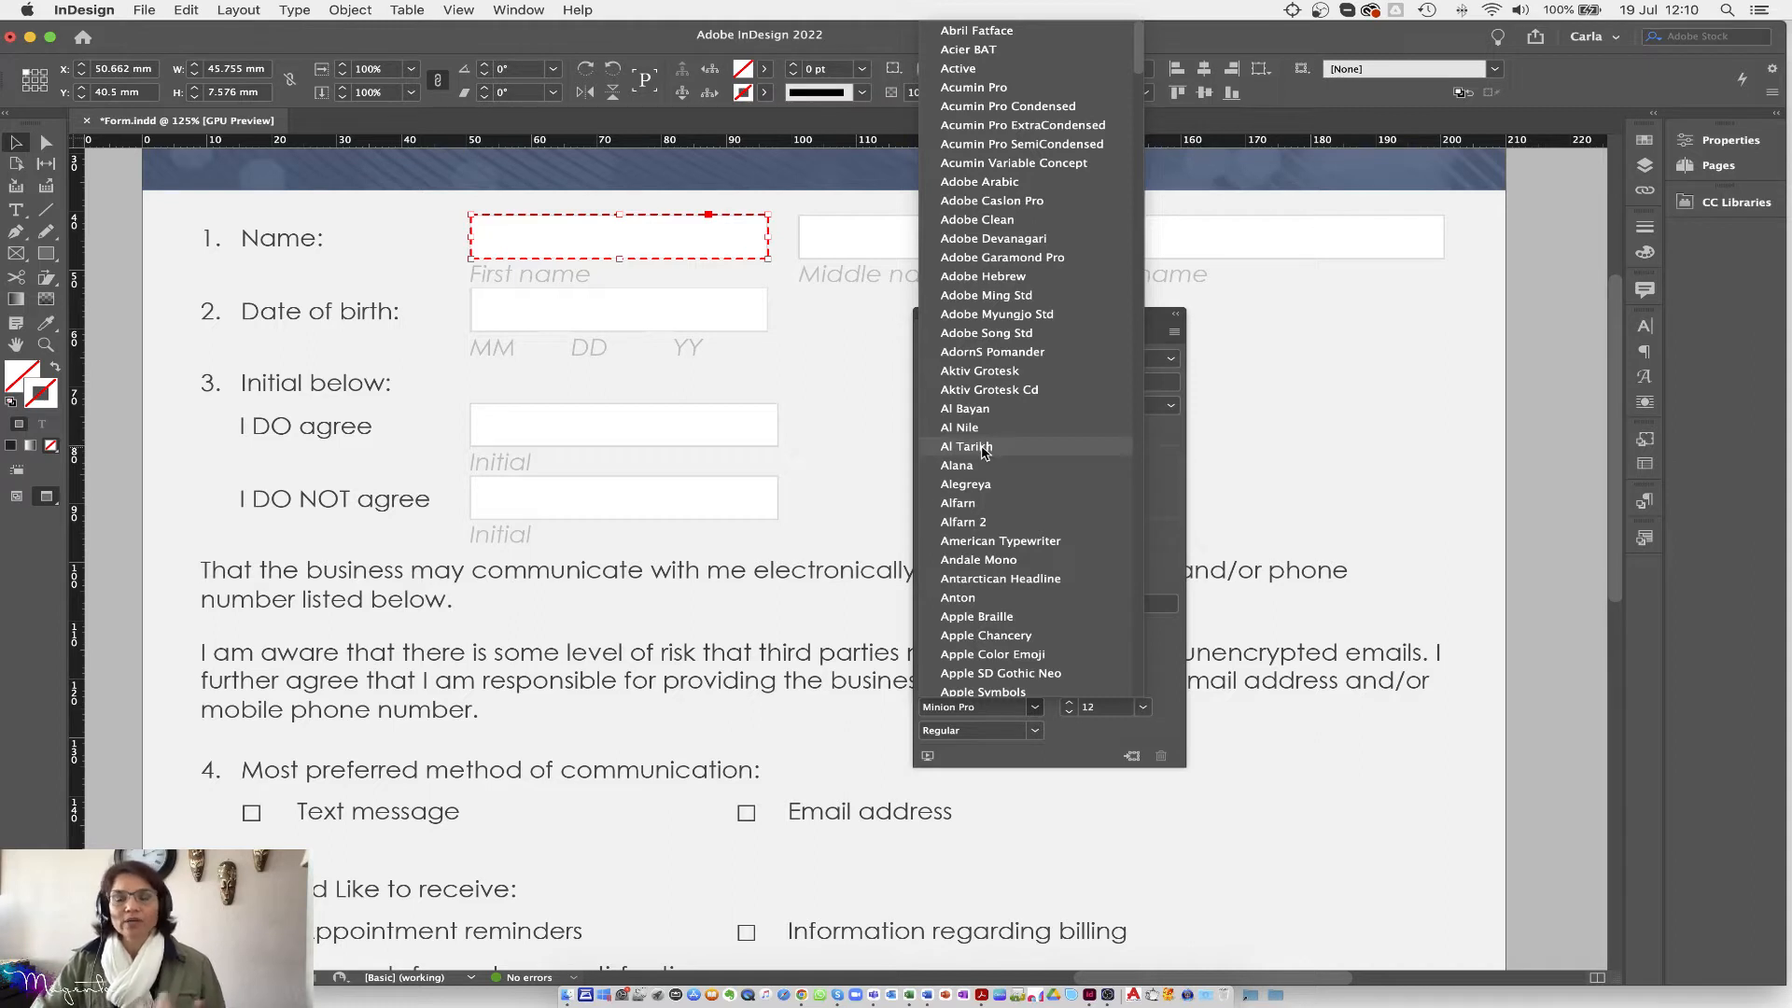
pyautogui.scroll(-3, 984, 560)
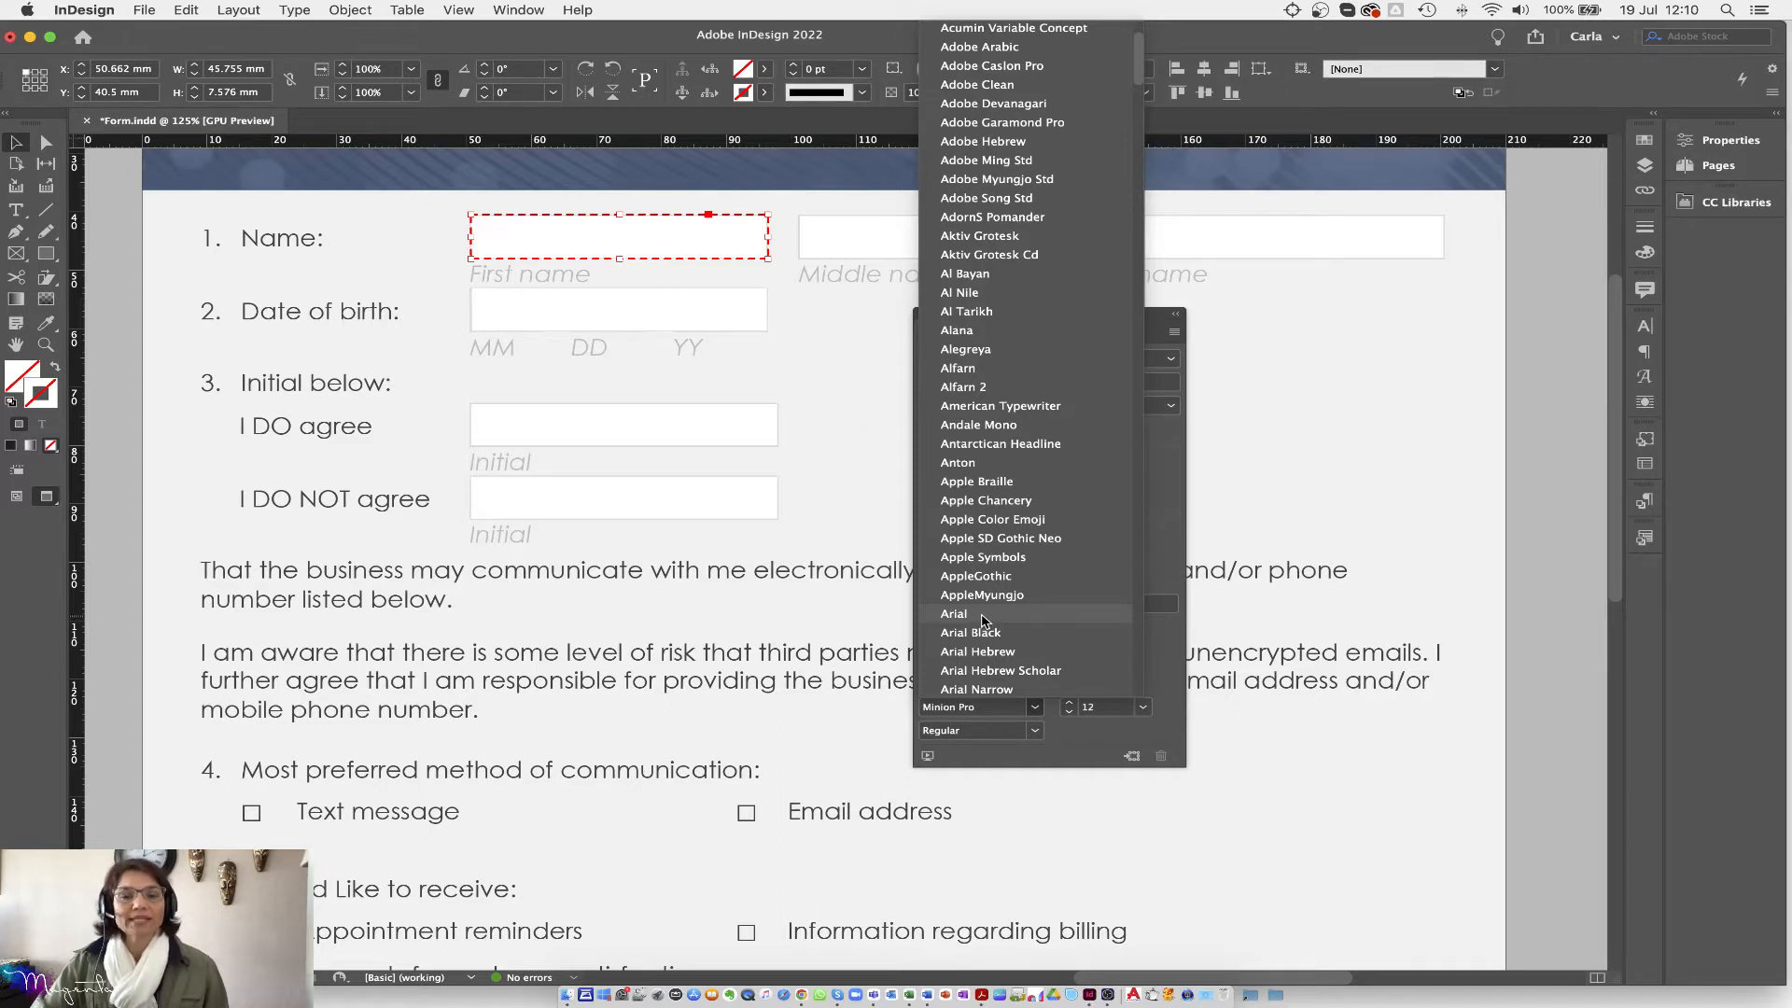
pyautogui.click(982, 616)
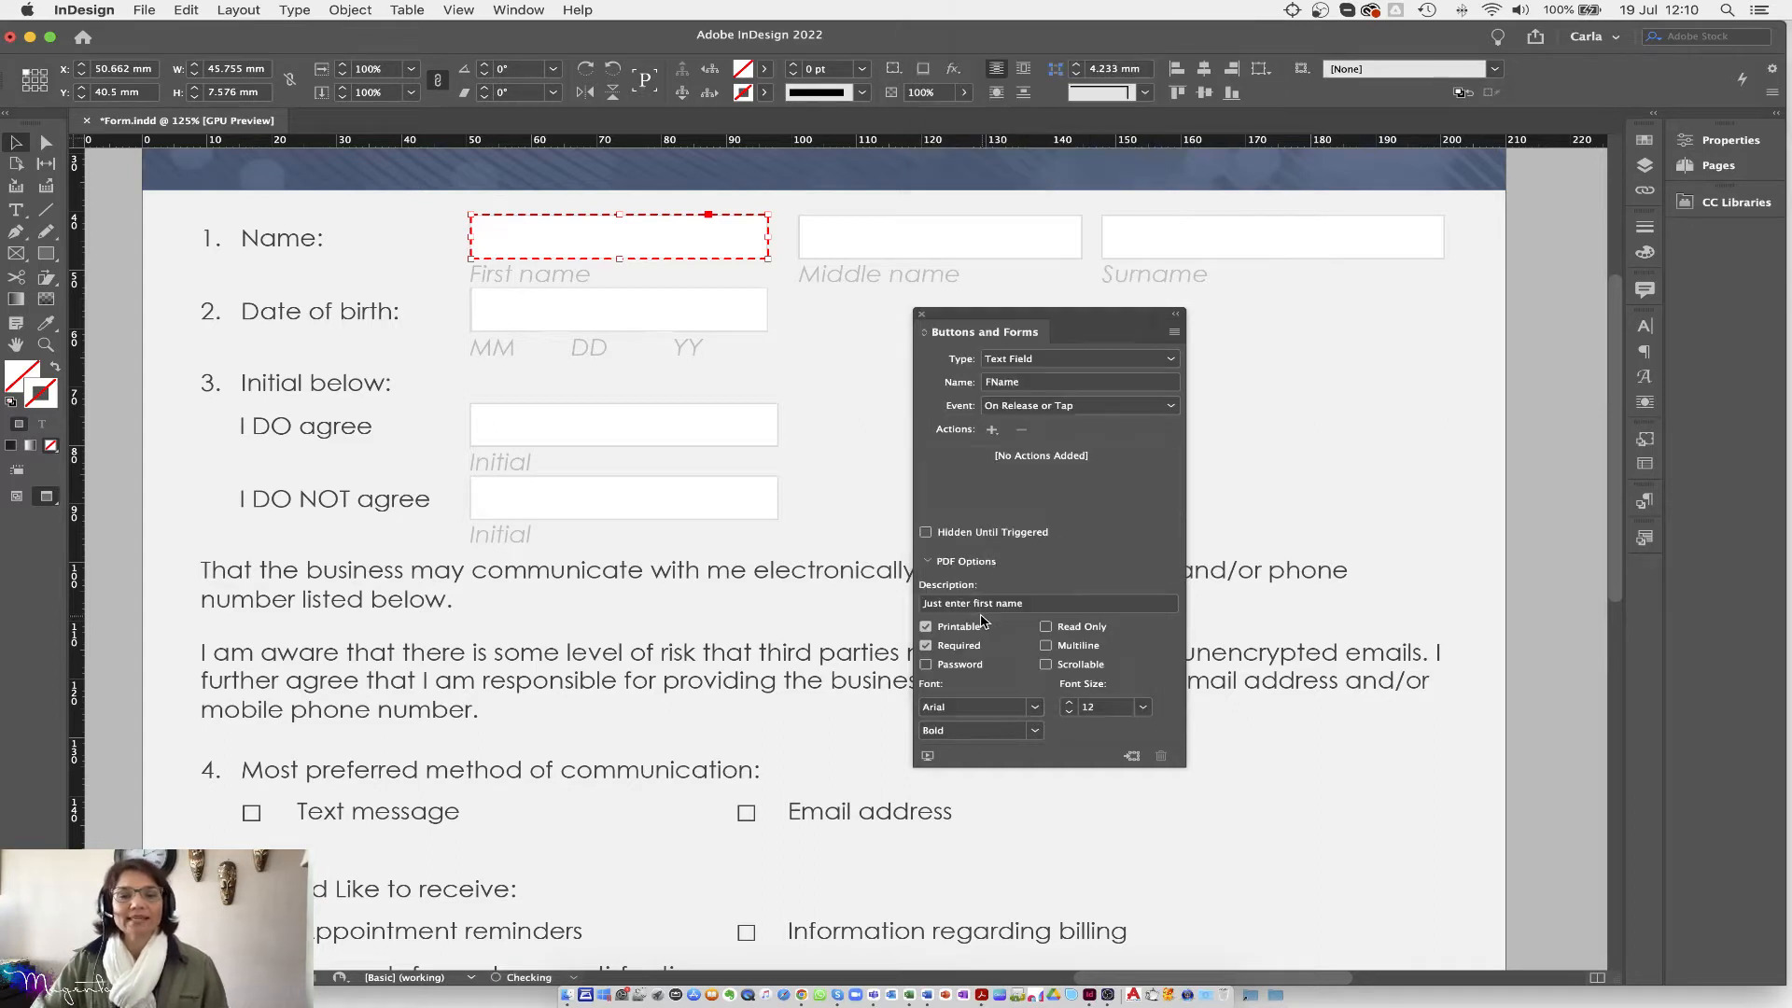
pyautogui.click(1036, 731)
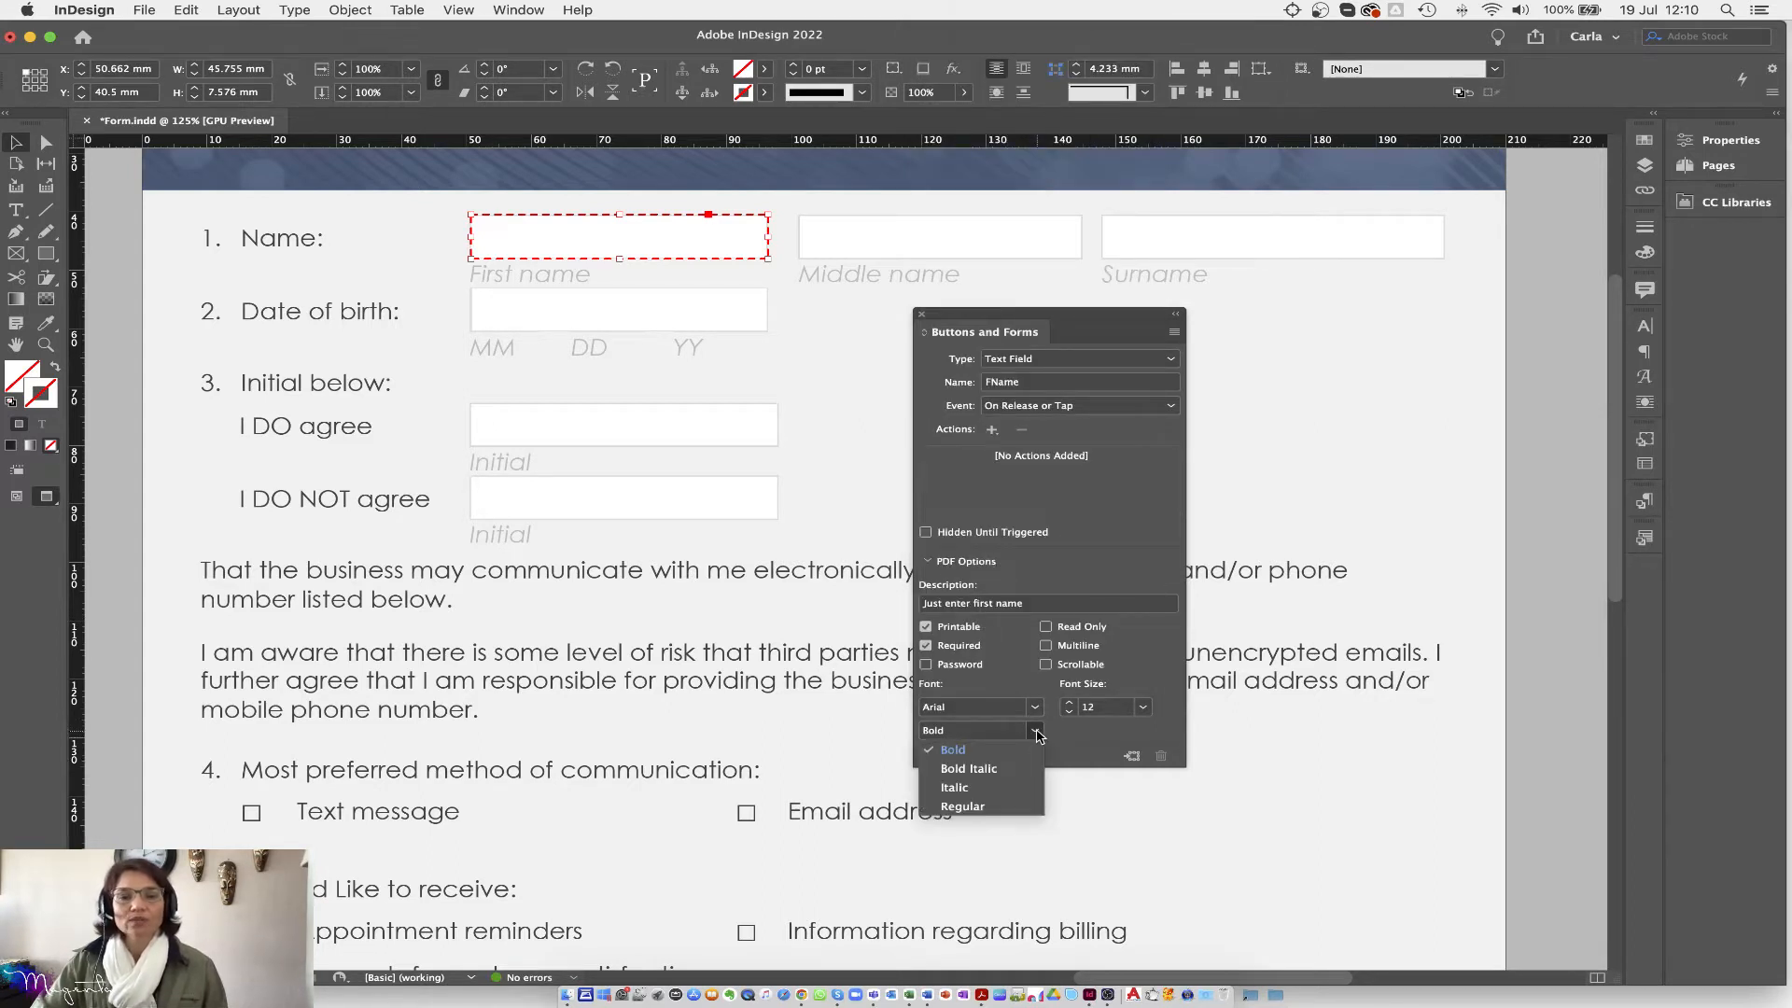
pyautogui.click(961, 807)
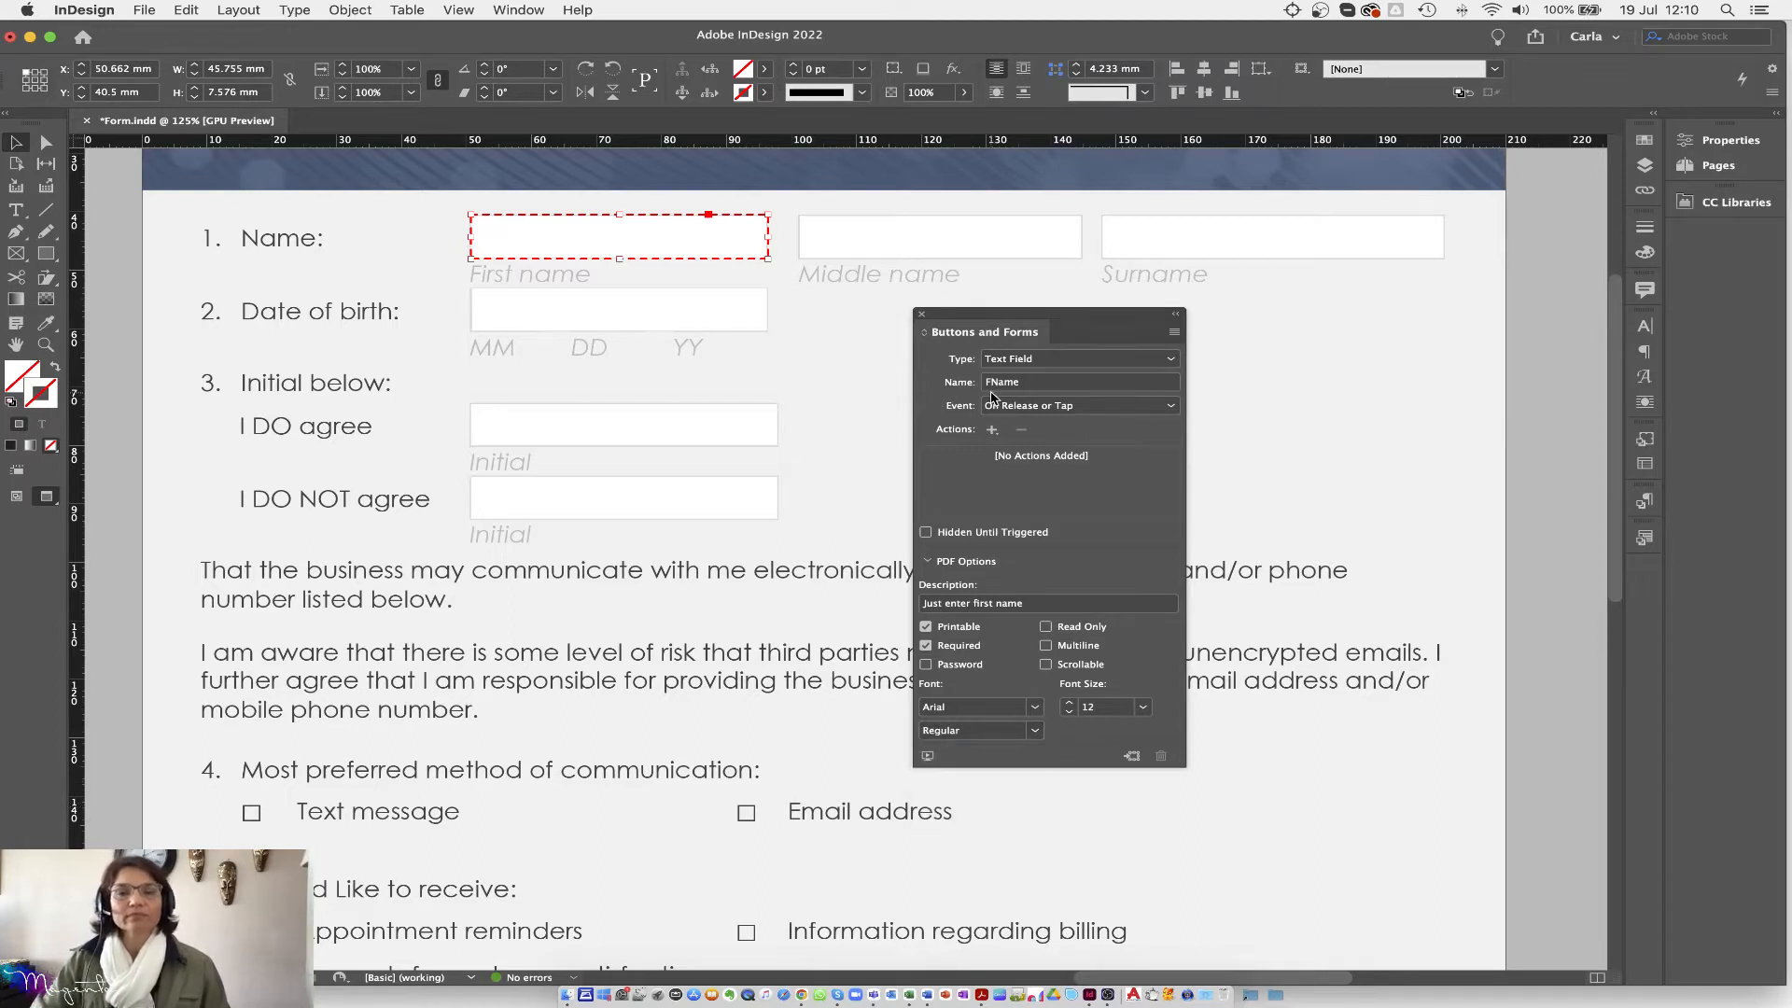
pyautogui.click(888, 252)
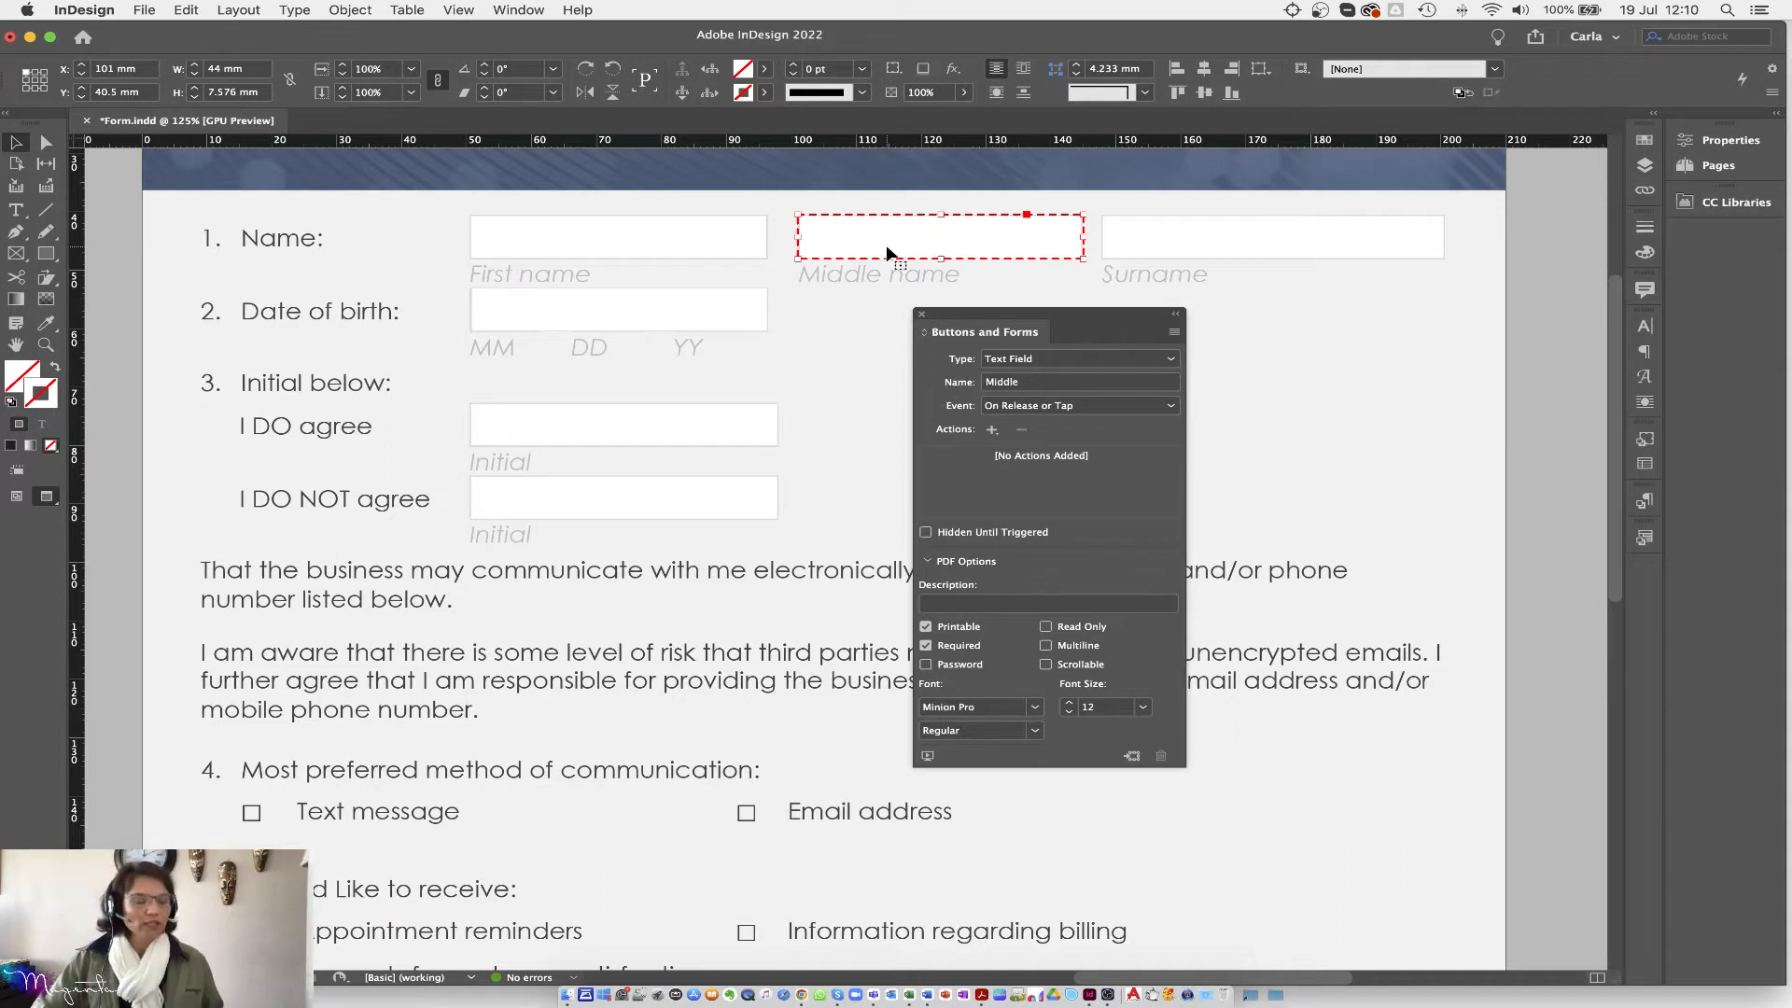
# Step: Select both Middle name and Surname fields, set them to Arial Regular, then verify each
pyautogui.keyDown('shift'); pyautogui.click(1156, 241); pyautogui.keyUp('shift')
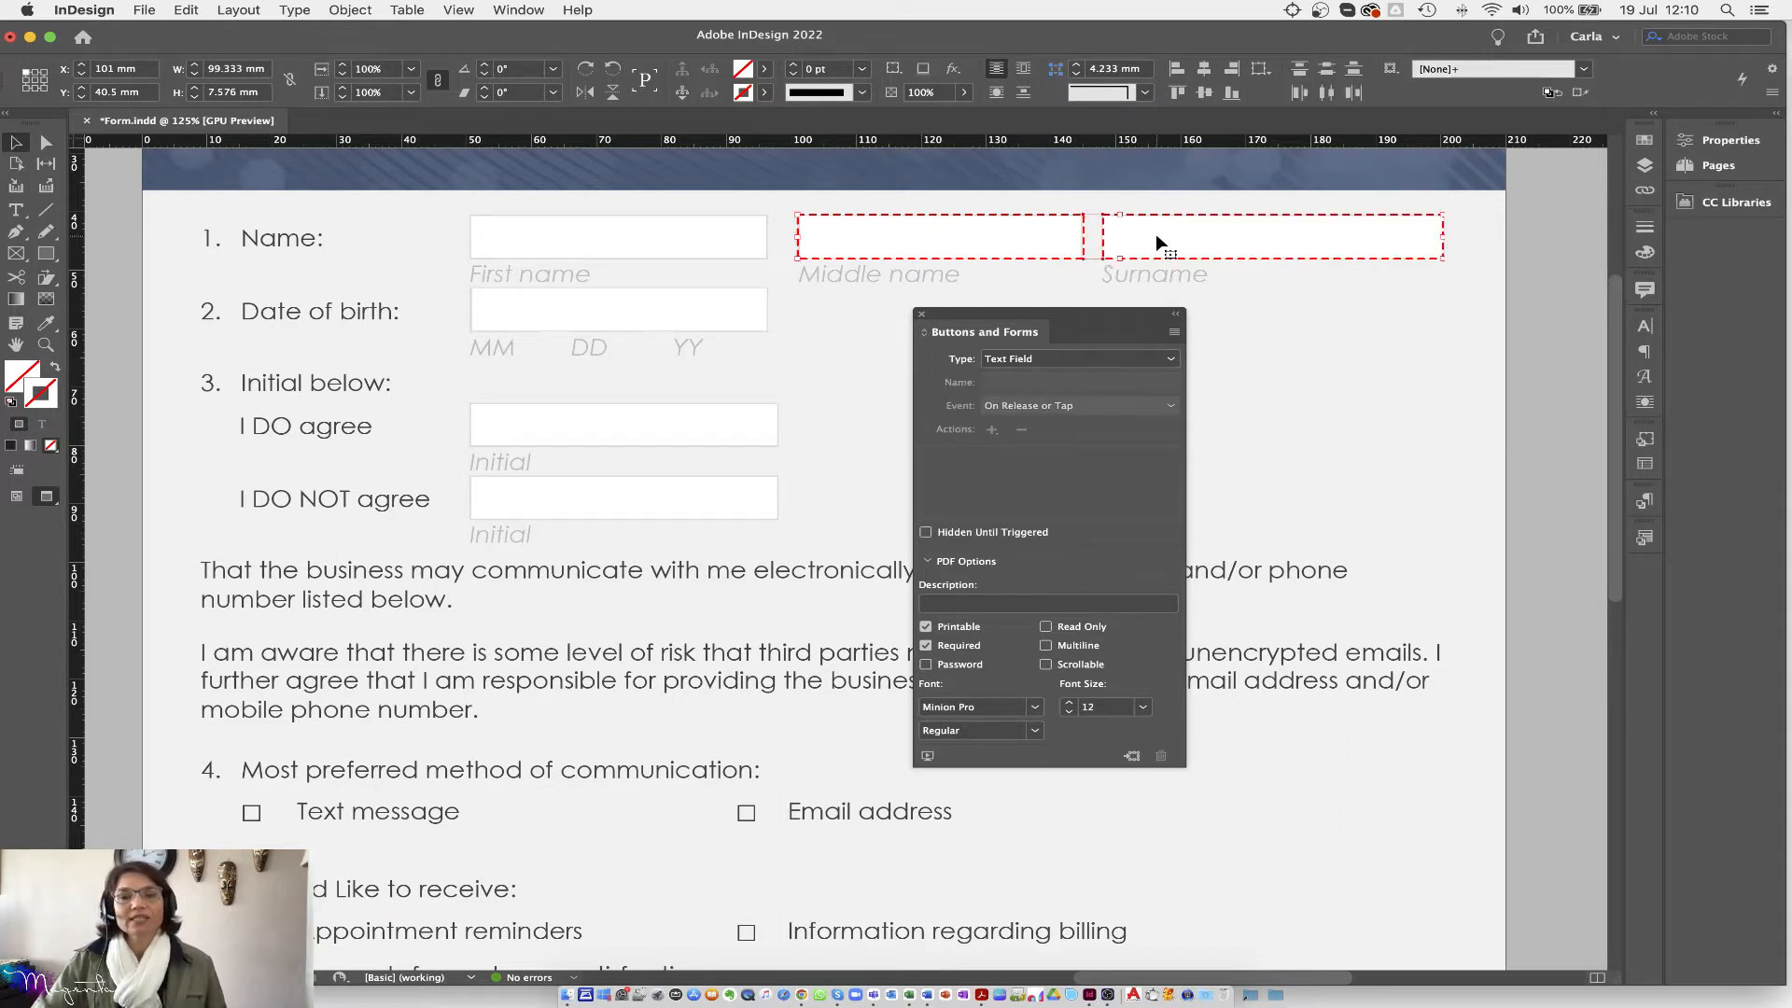
pyautogui.keyDown('shift'); pyautogui.click(620, 317); pyautogui.keyUp('shift')
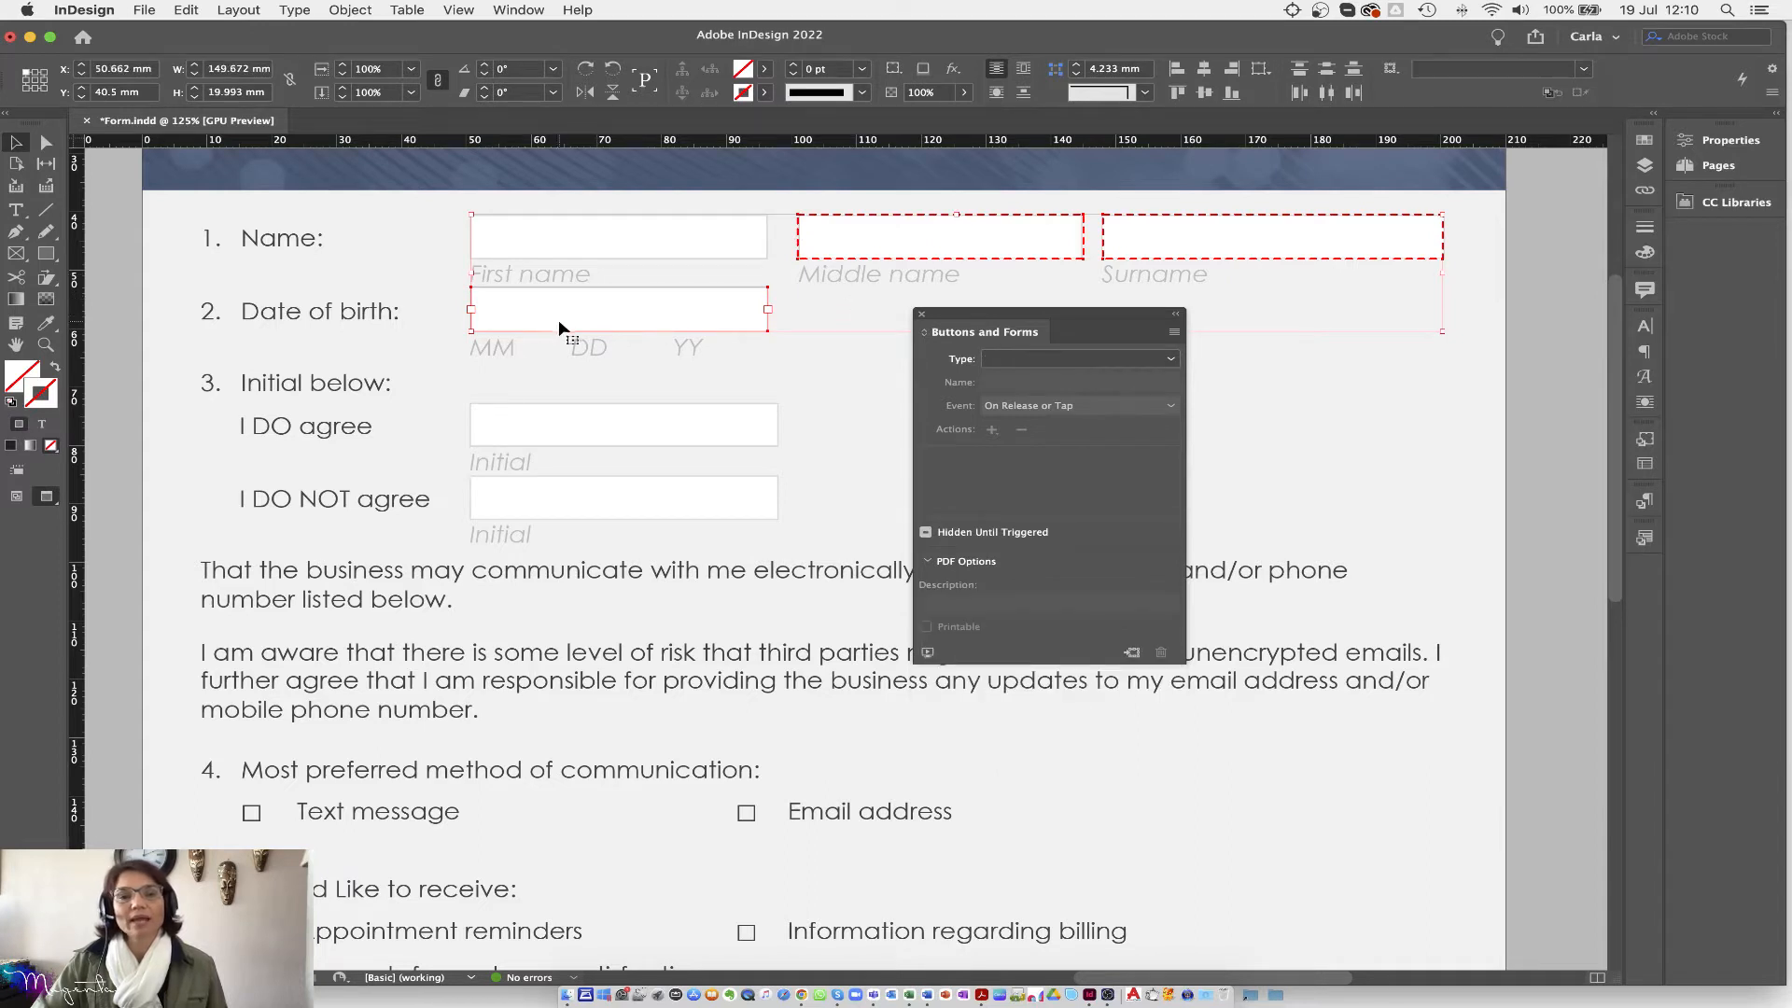
pyautogui.keyDown('shift'); pyautogui.click(605, 312); pyautogui.keyUp('shift')
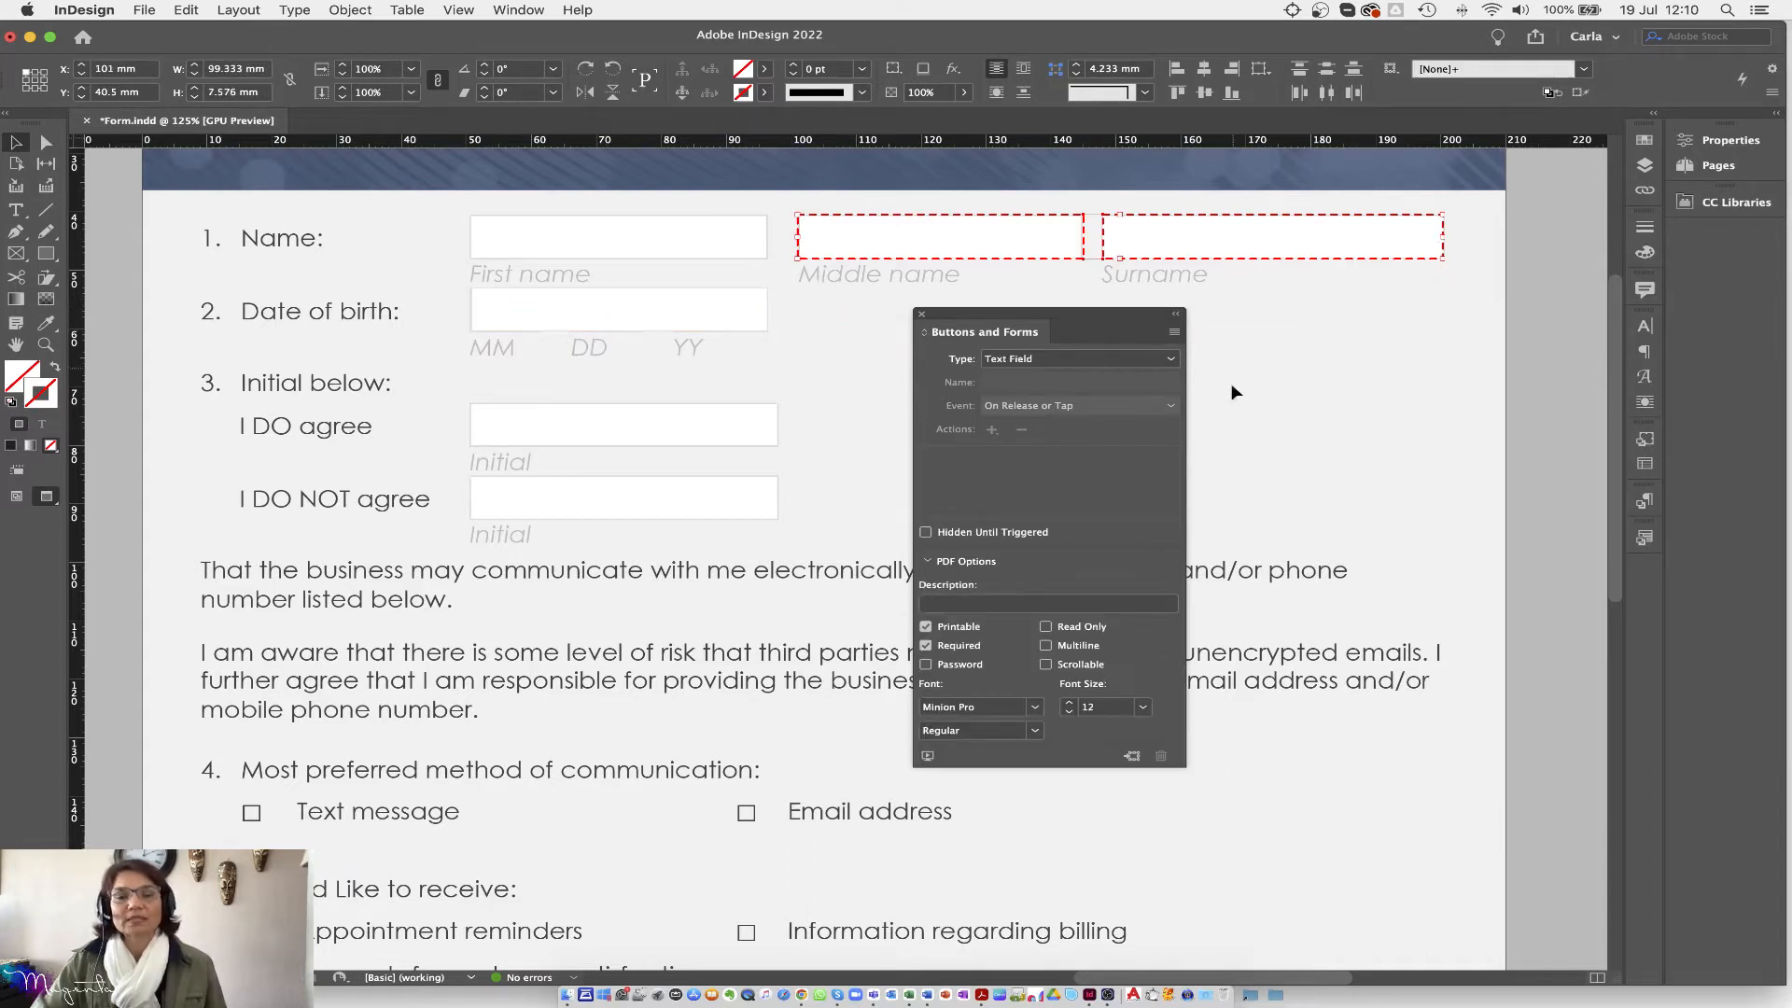
pyautogui.click(1035, 709)
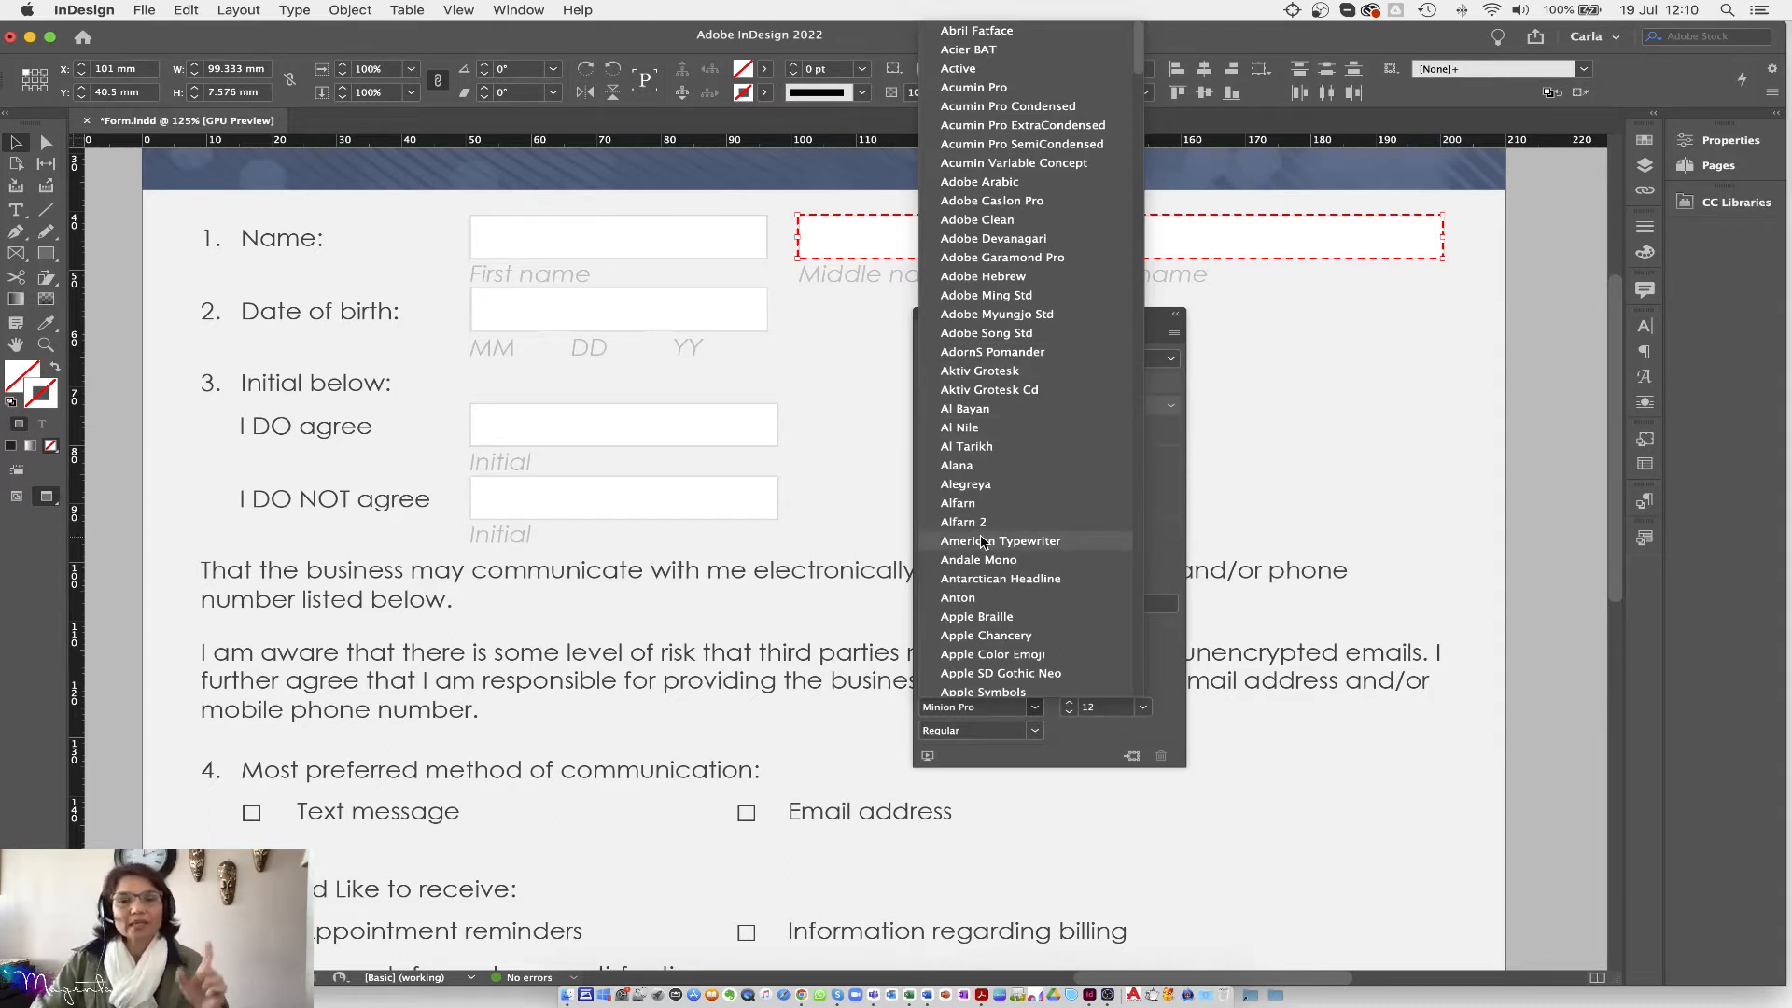
pyautogui.scroll(-2, 983, 542)
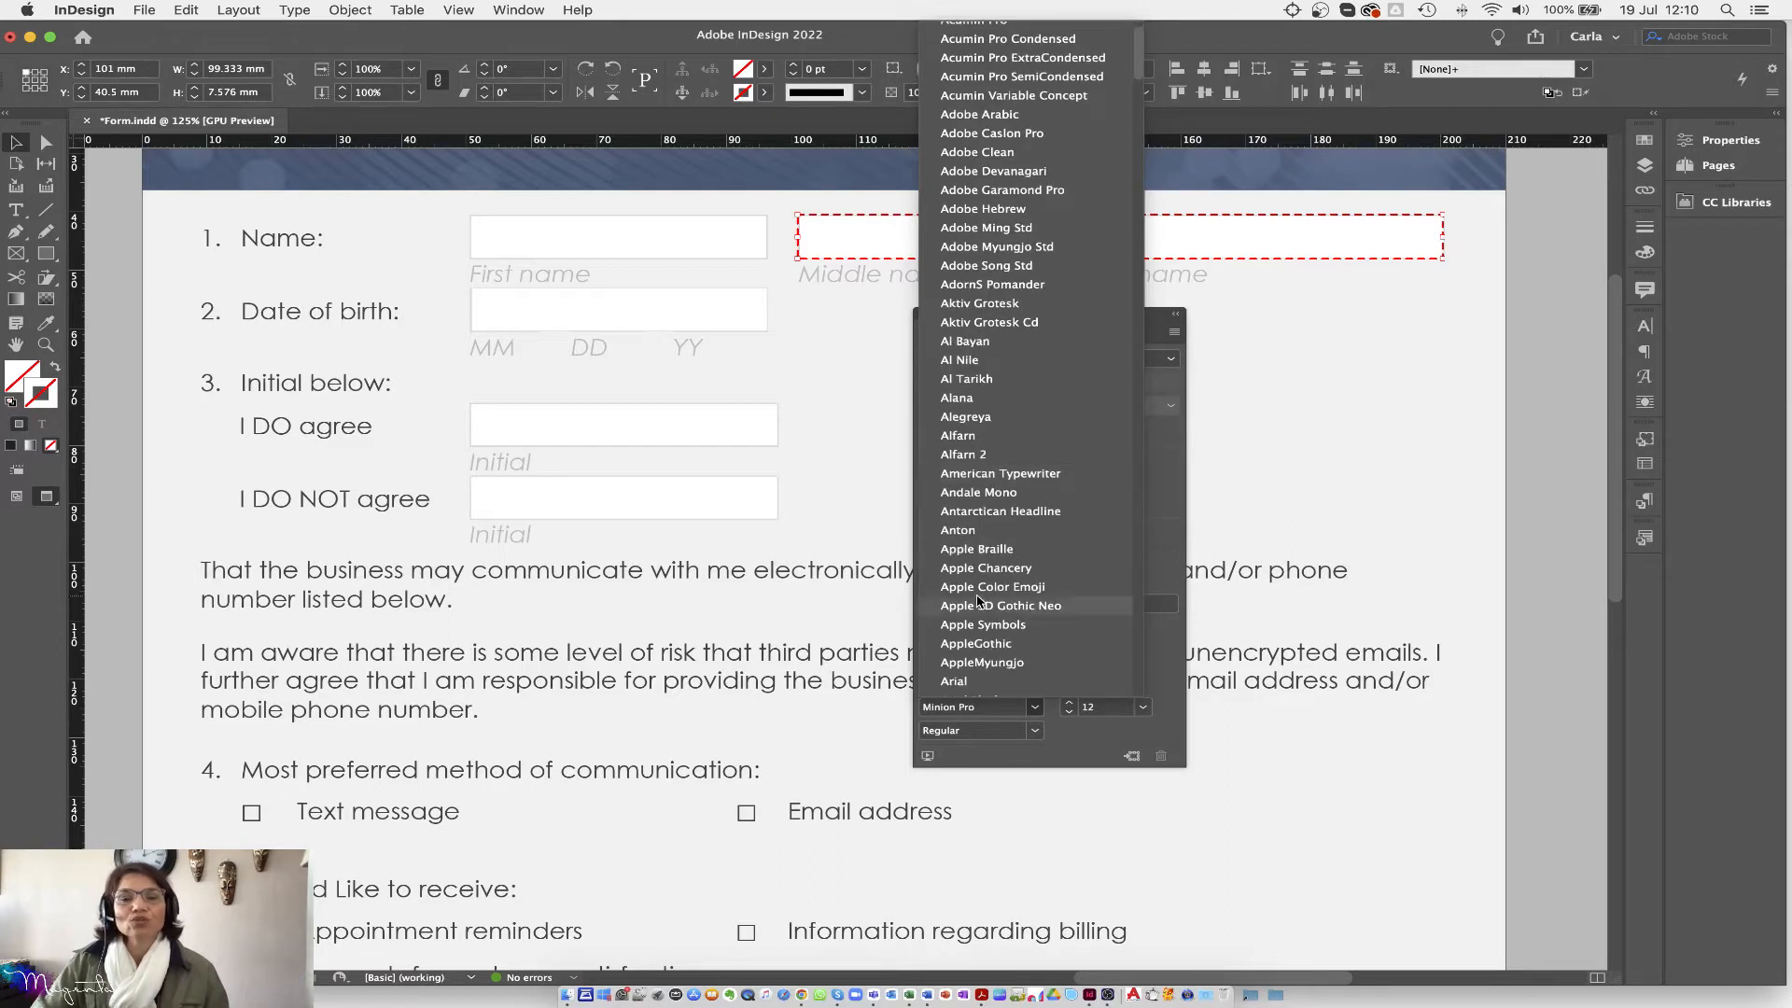
pyautogui.click(966, 680)
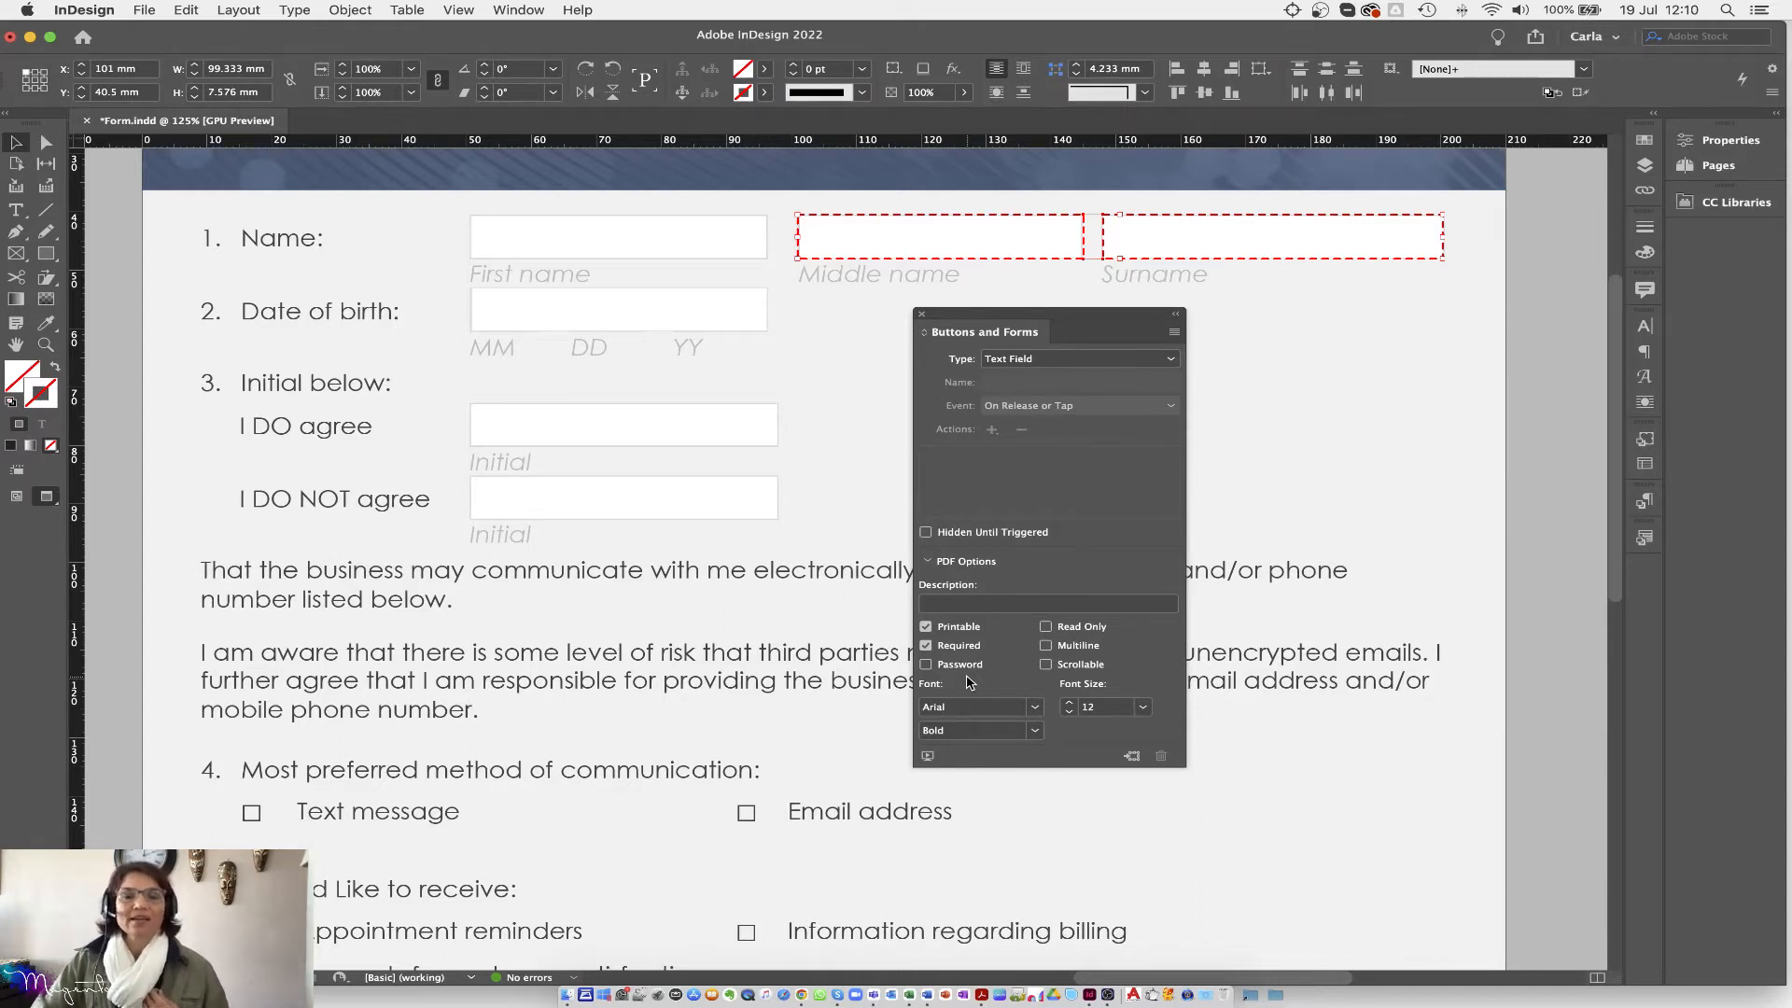
pyautogui.click(1034, 730)
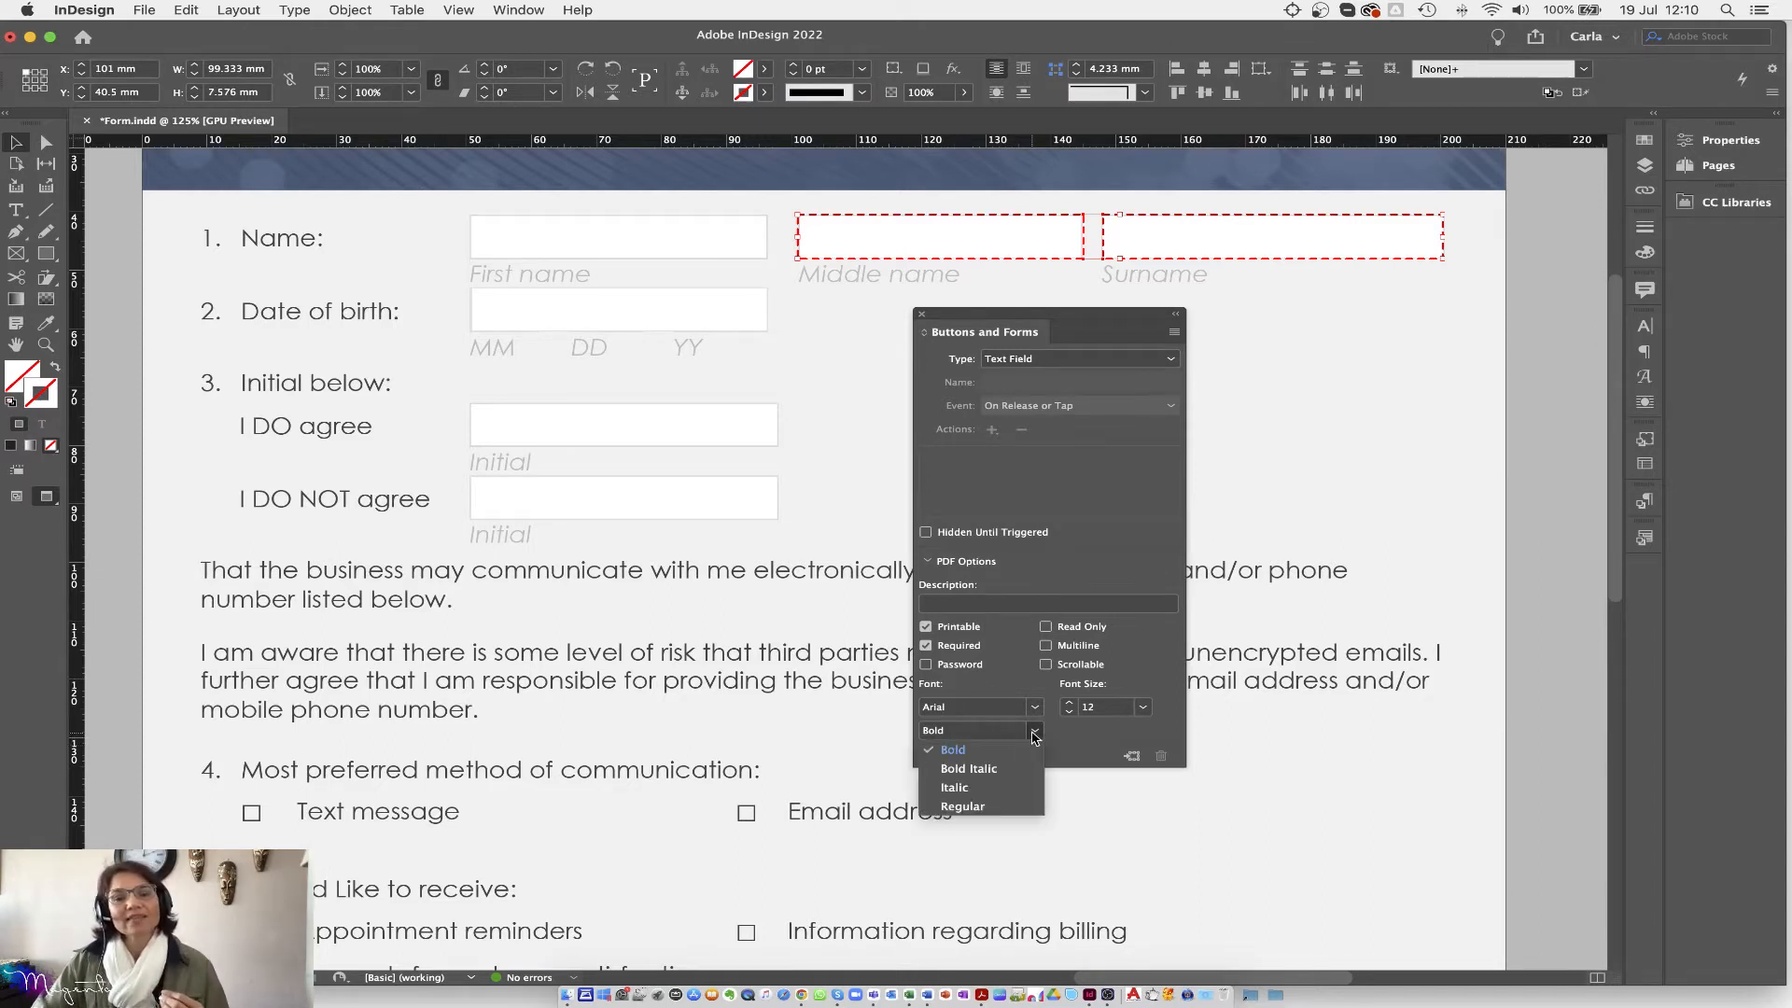
pyautogui.click(993, 807)
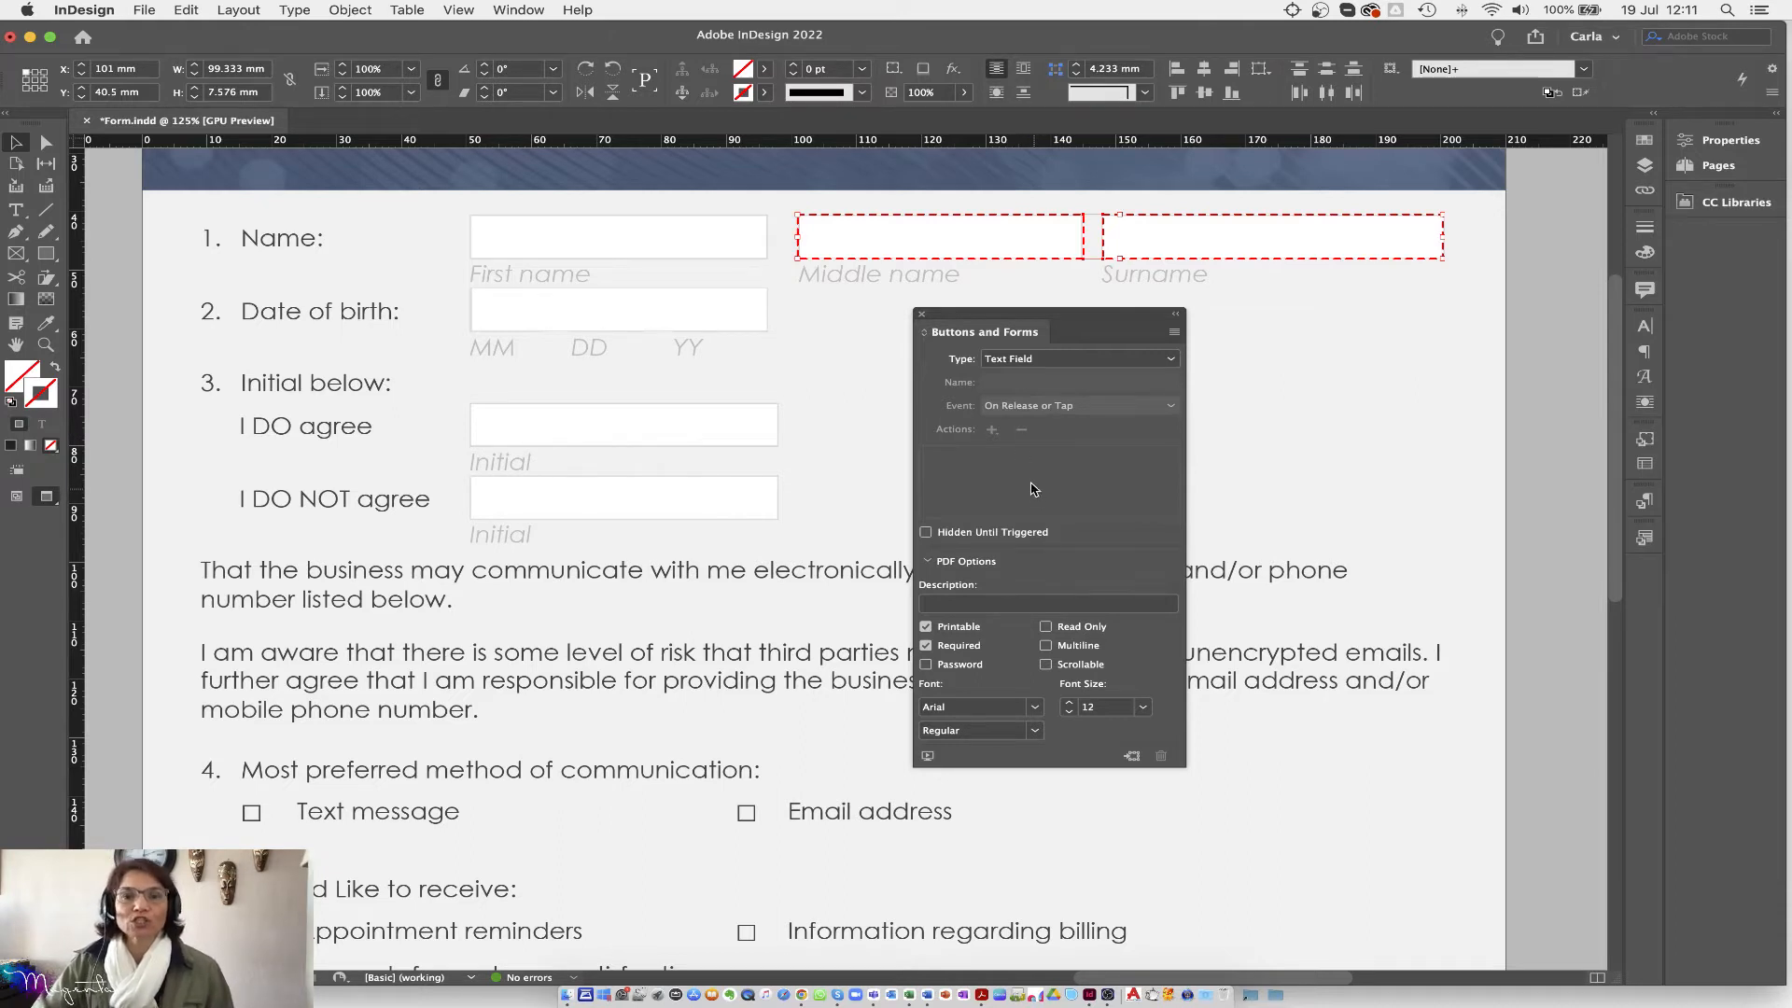
pyautogui.click(850, 238)
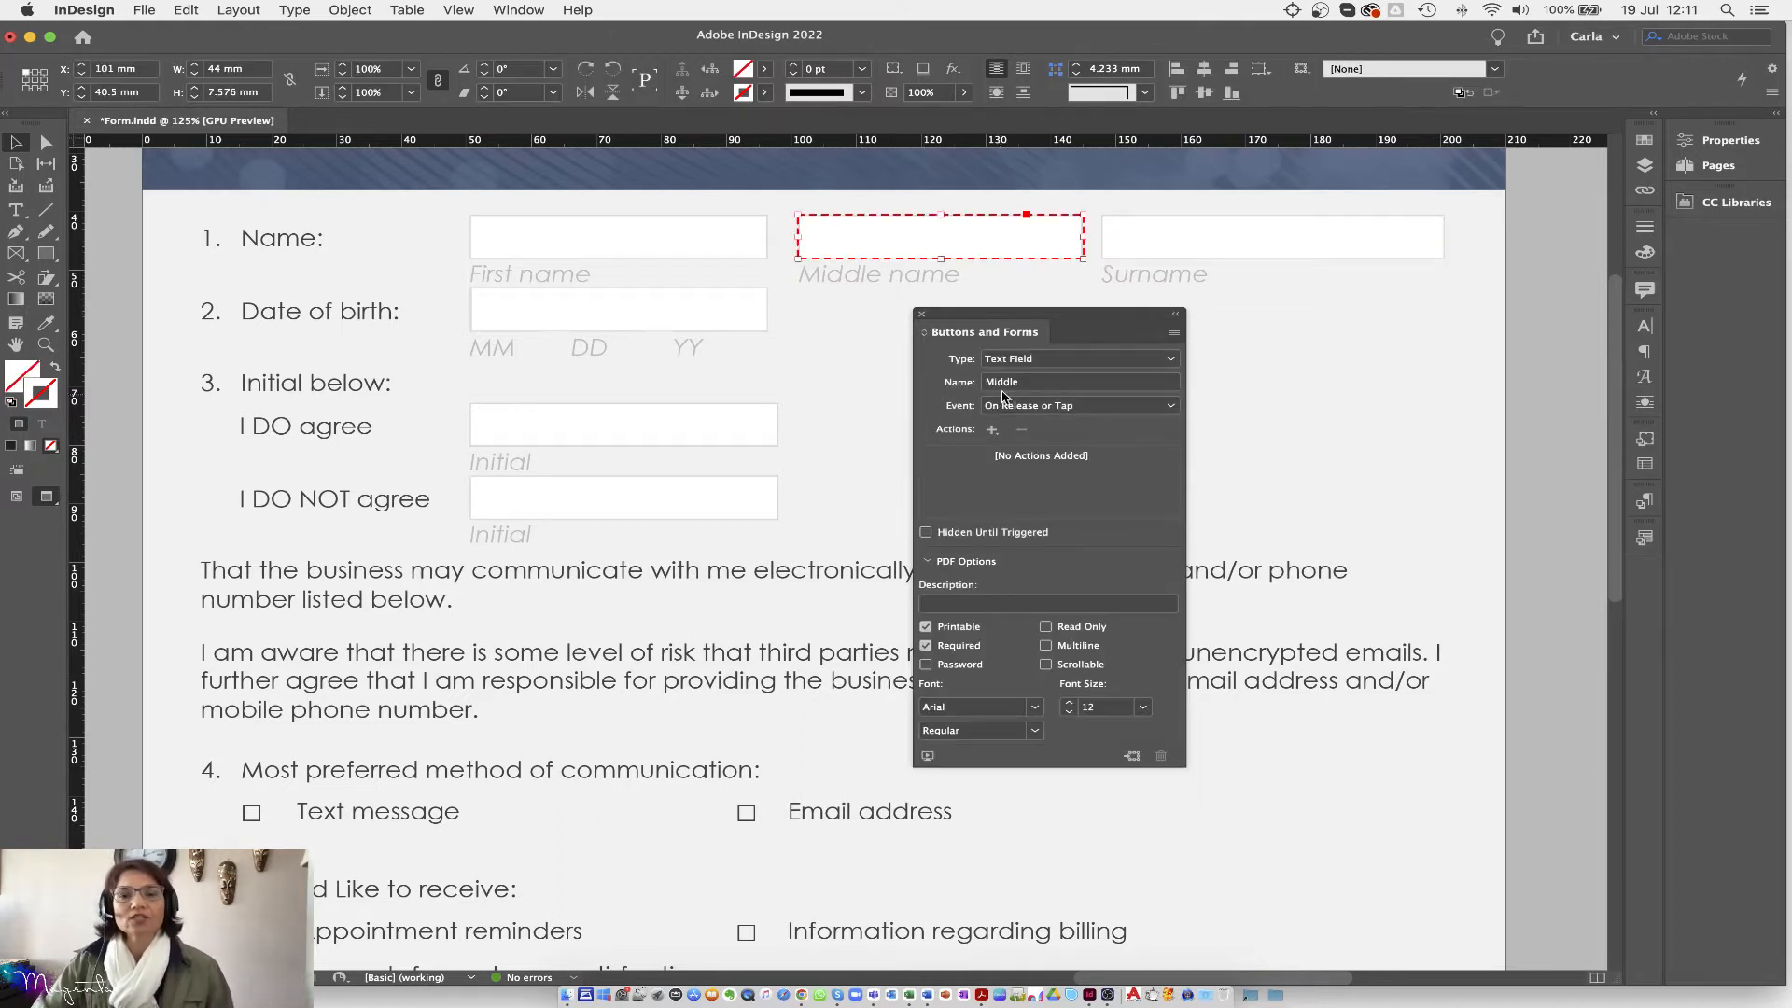
pyautogui.click(1181, 241)
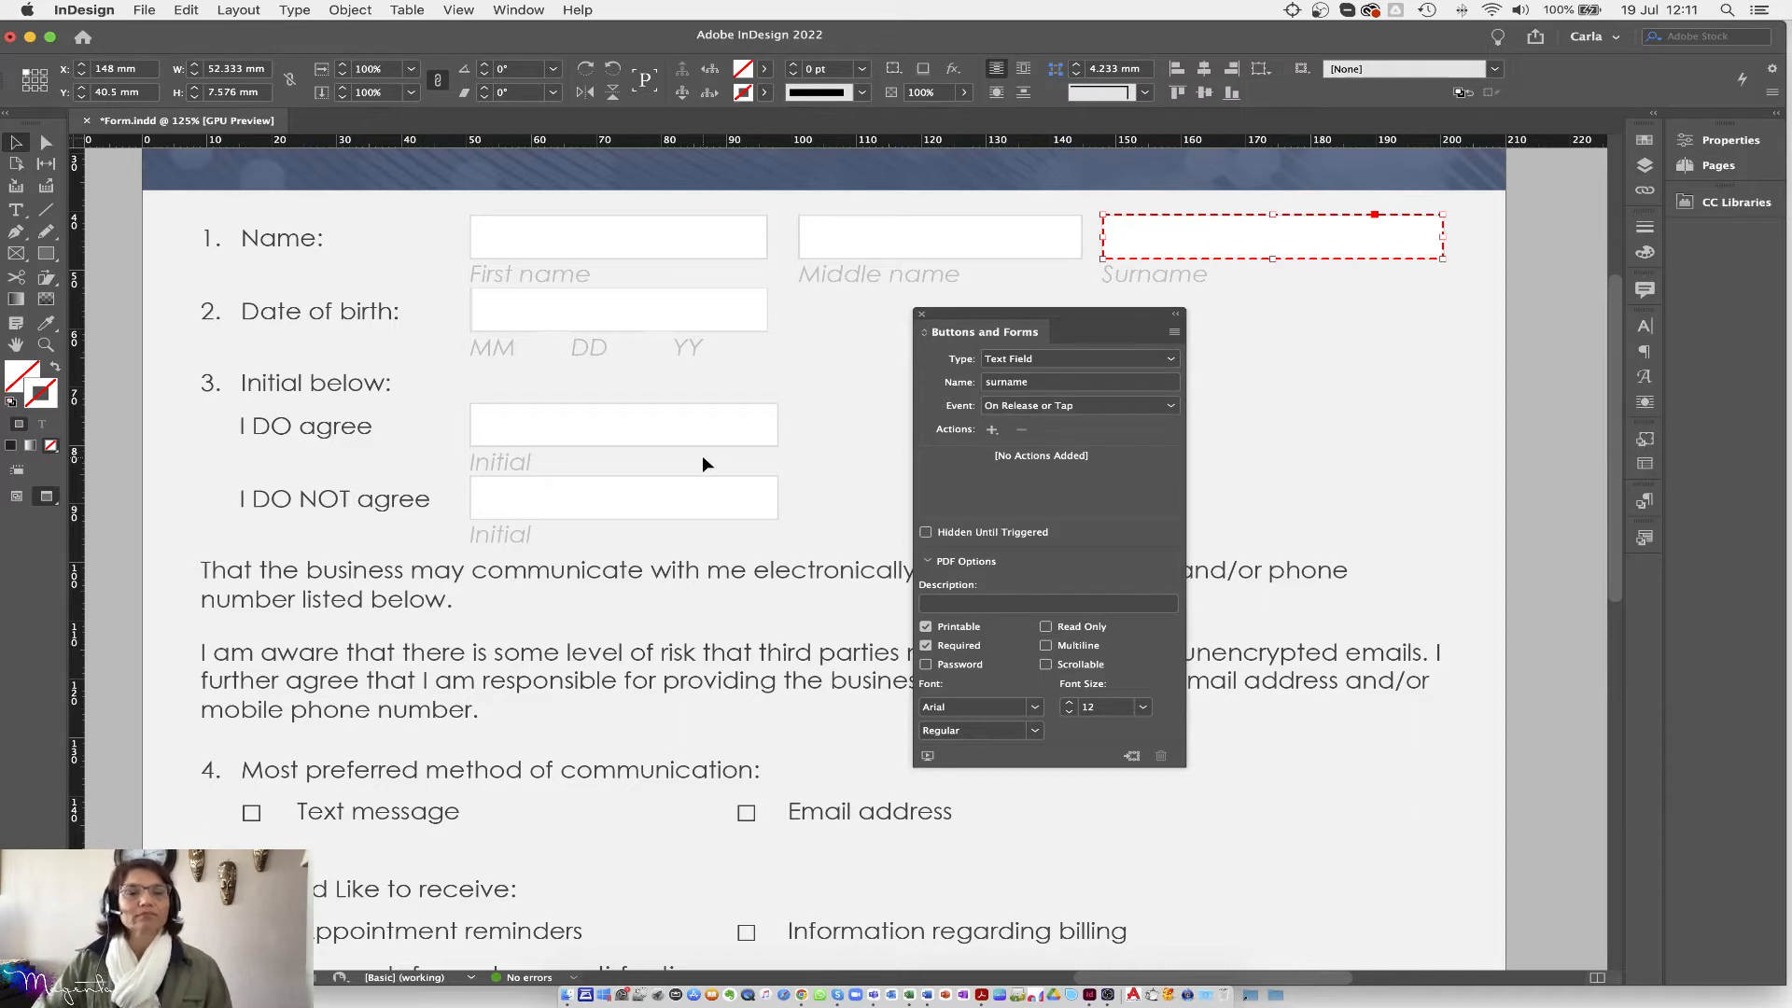
pyautogui.click(536, 429)
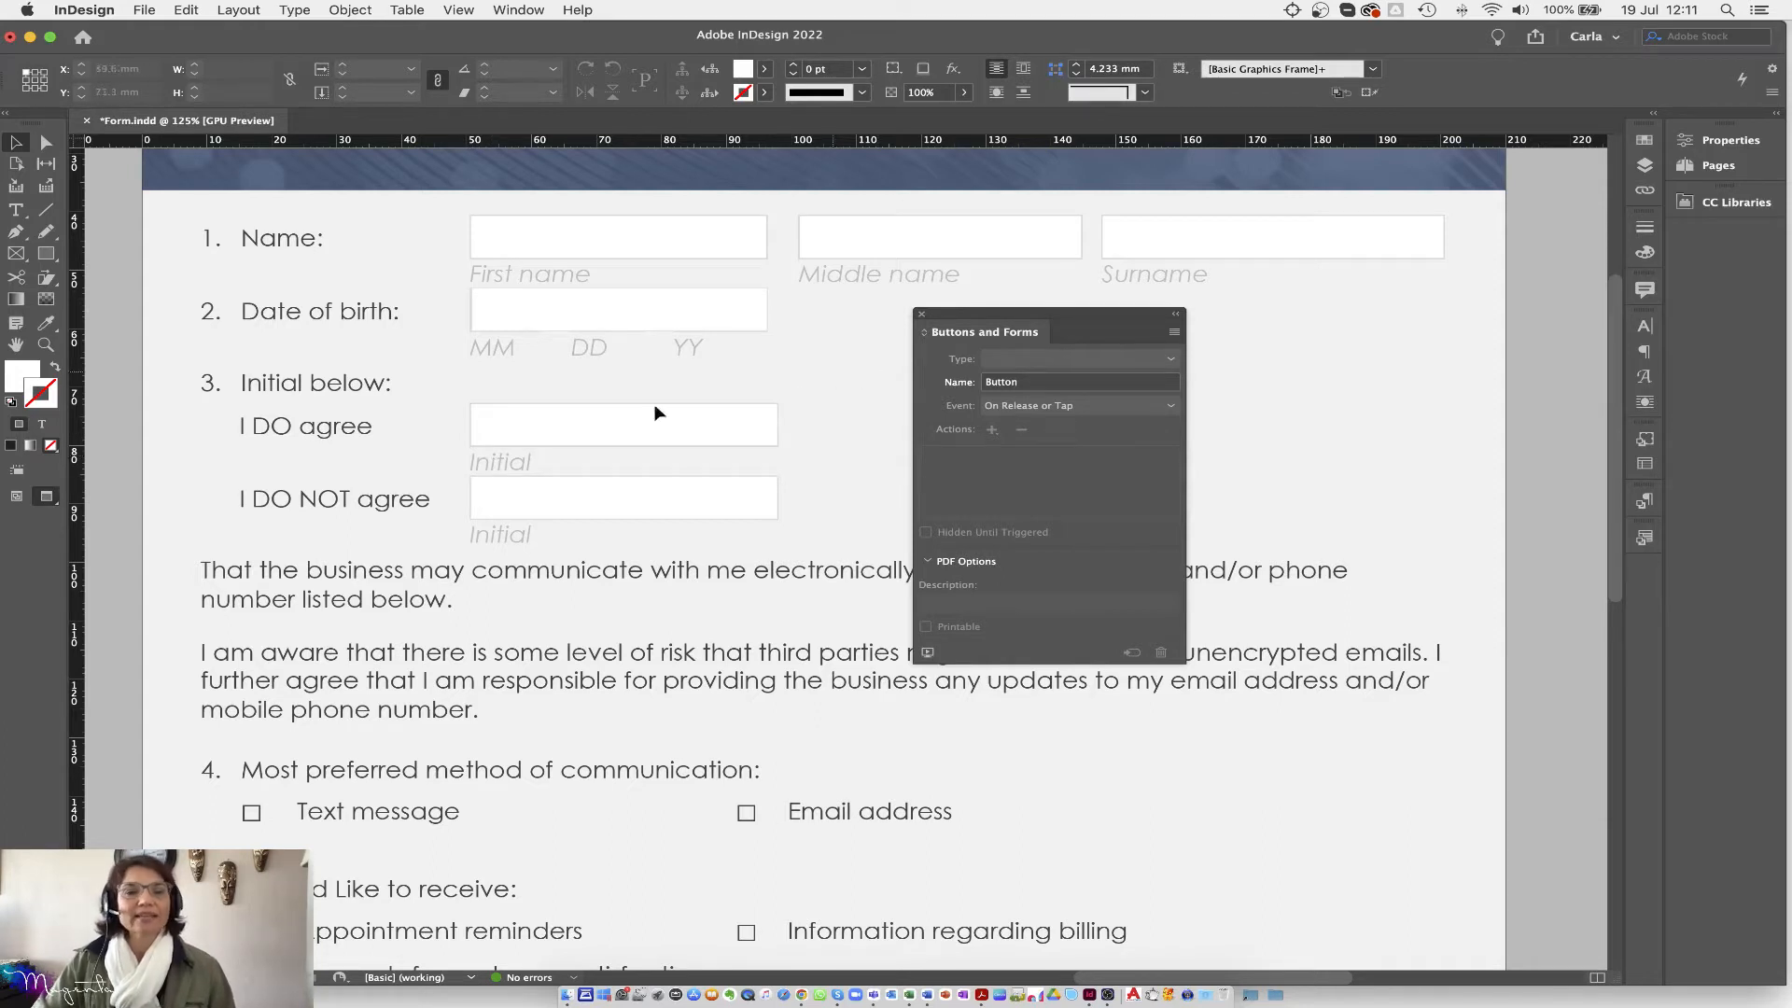
# Step: Make the I DO agree box a non-scrollable text field in Arial
pyautogui.click(15, 213)
pyautogui.moveTo(472, 403); pyautogui.dragTo(777, 447)
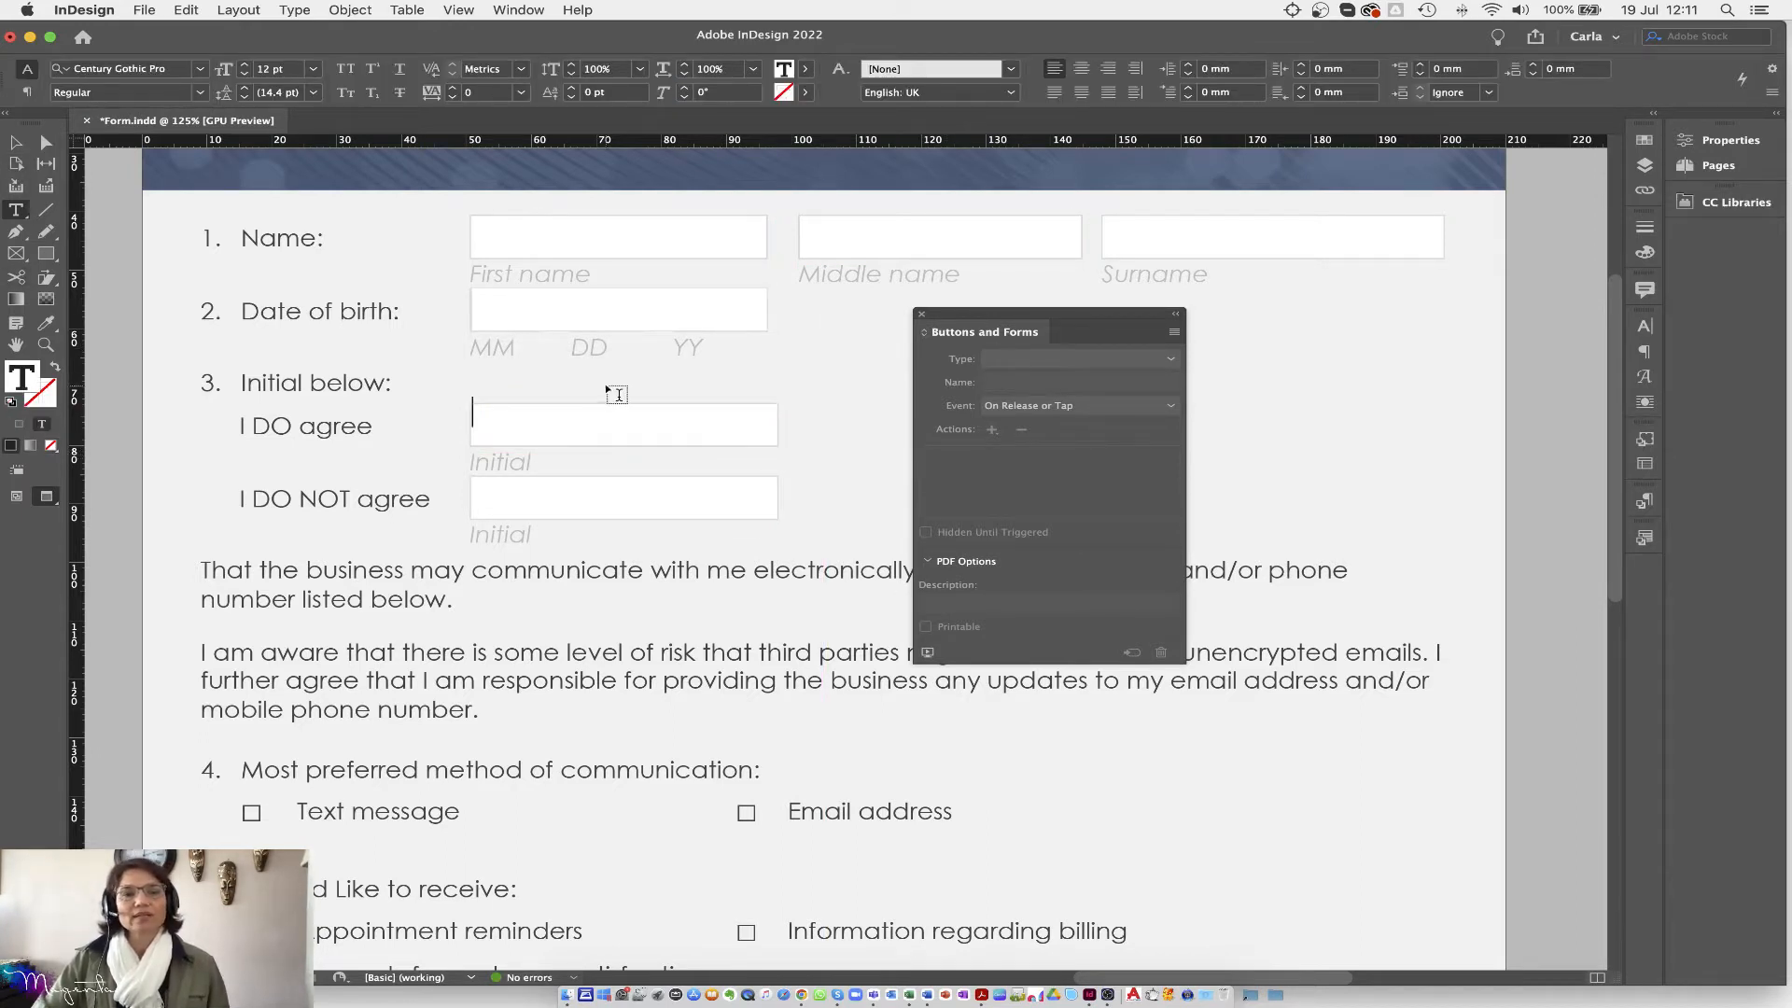
pyautogui.click(18, 142)
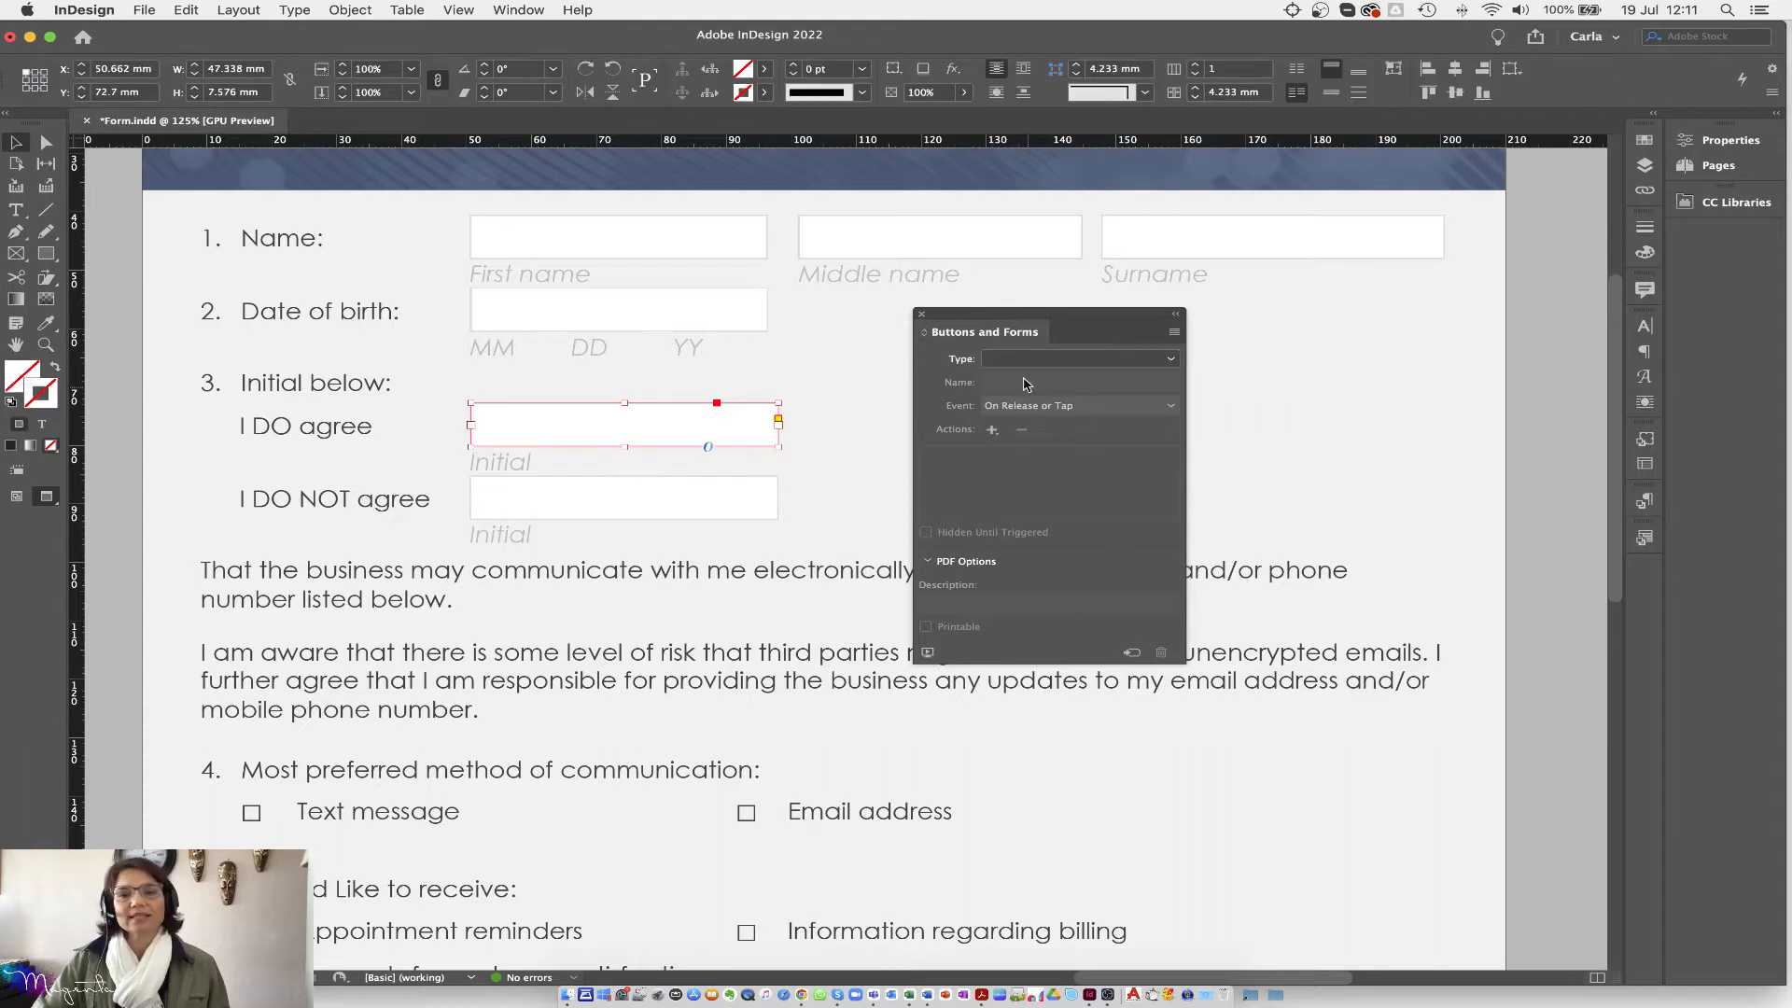
pyautogui.click(1021, 359)
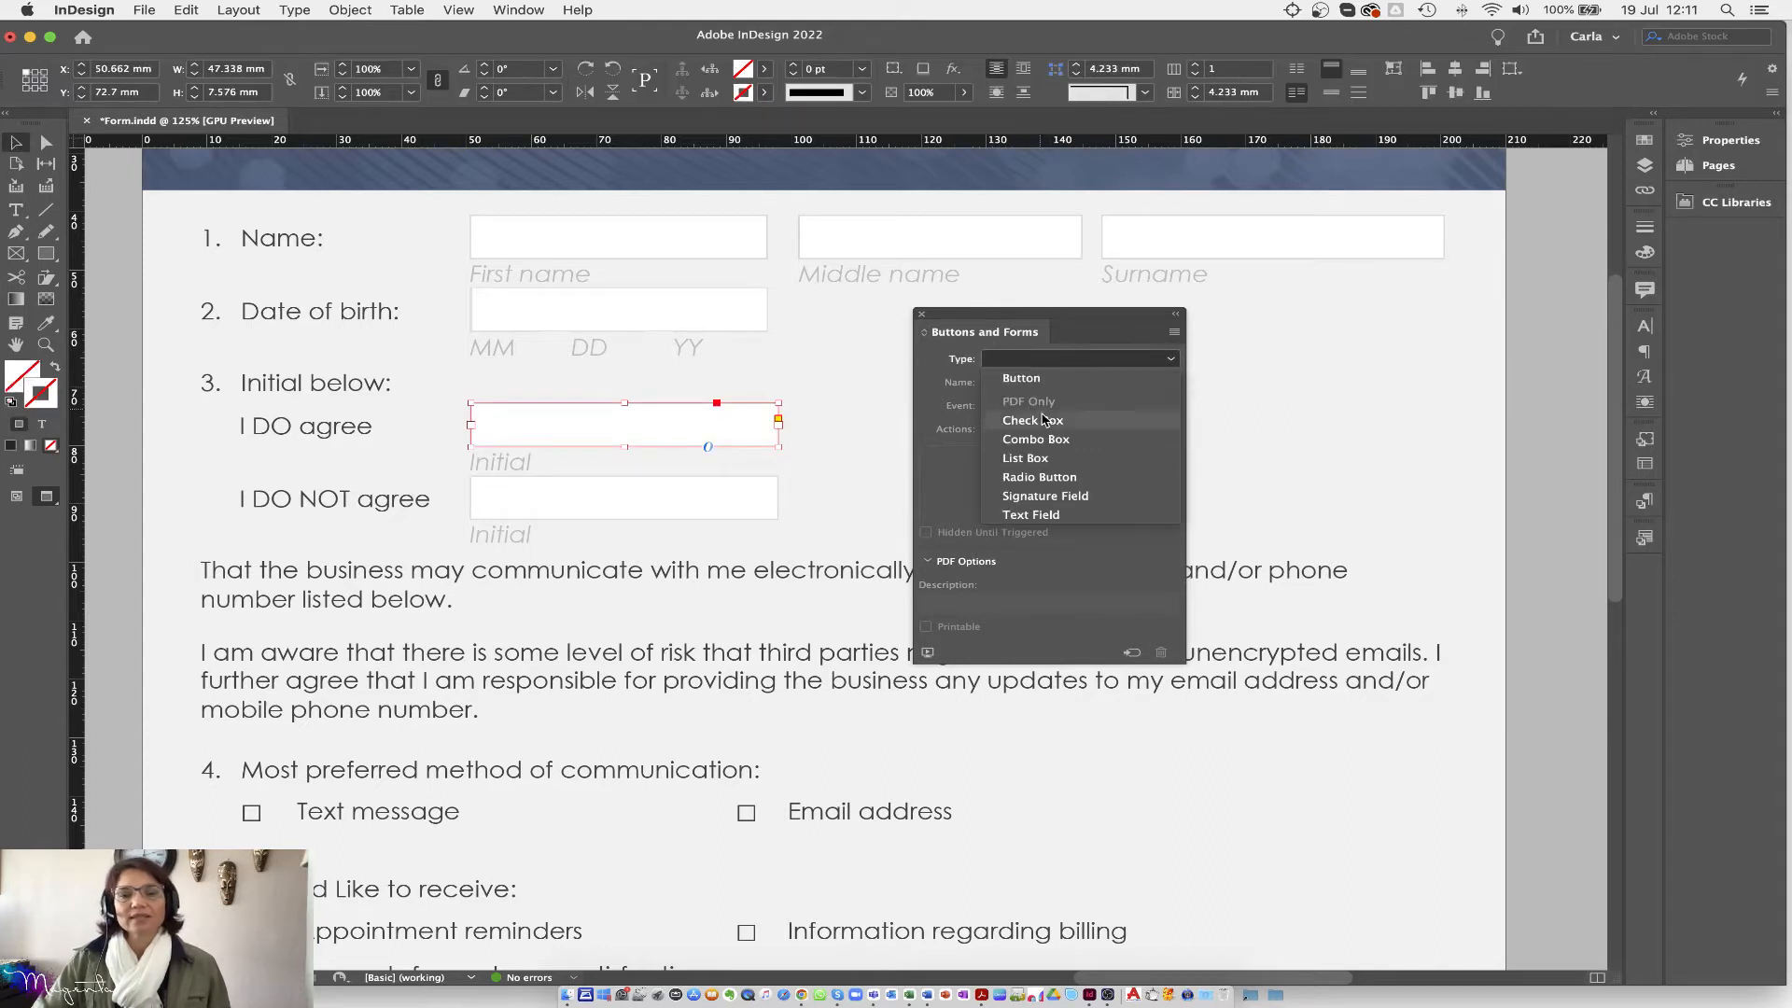
pyautogui.click(1038, 519)
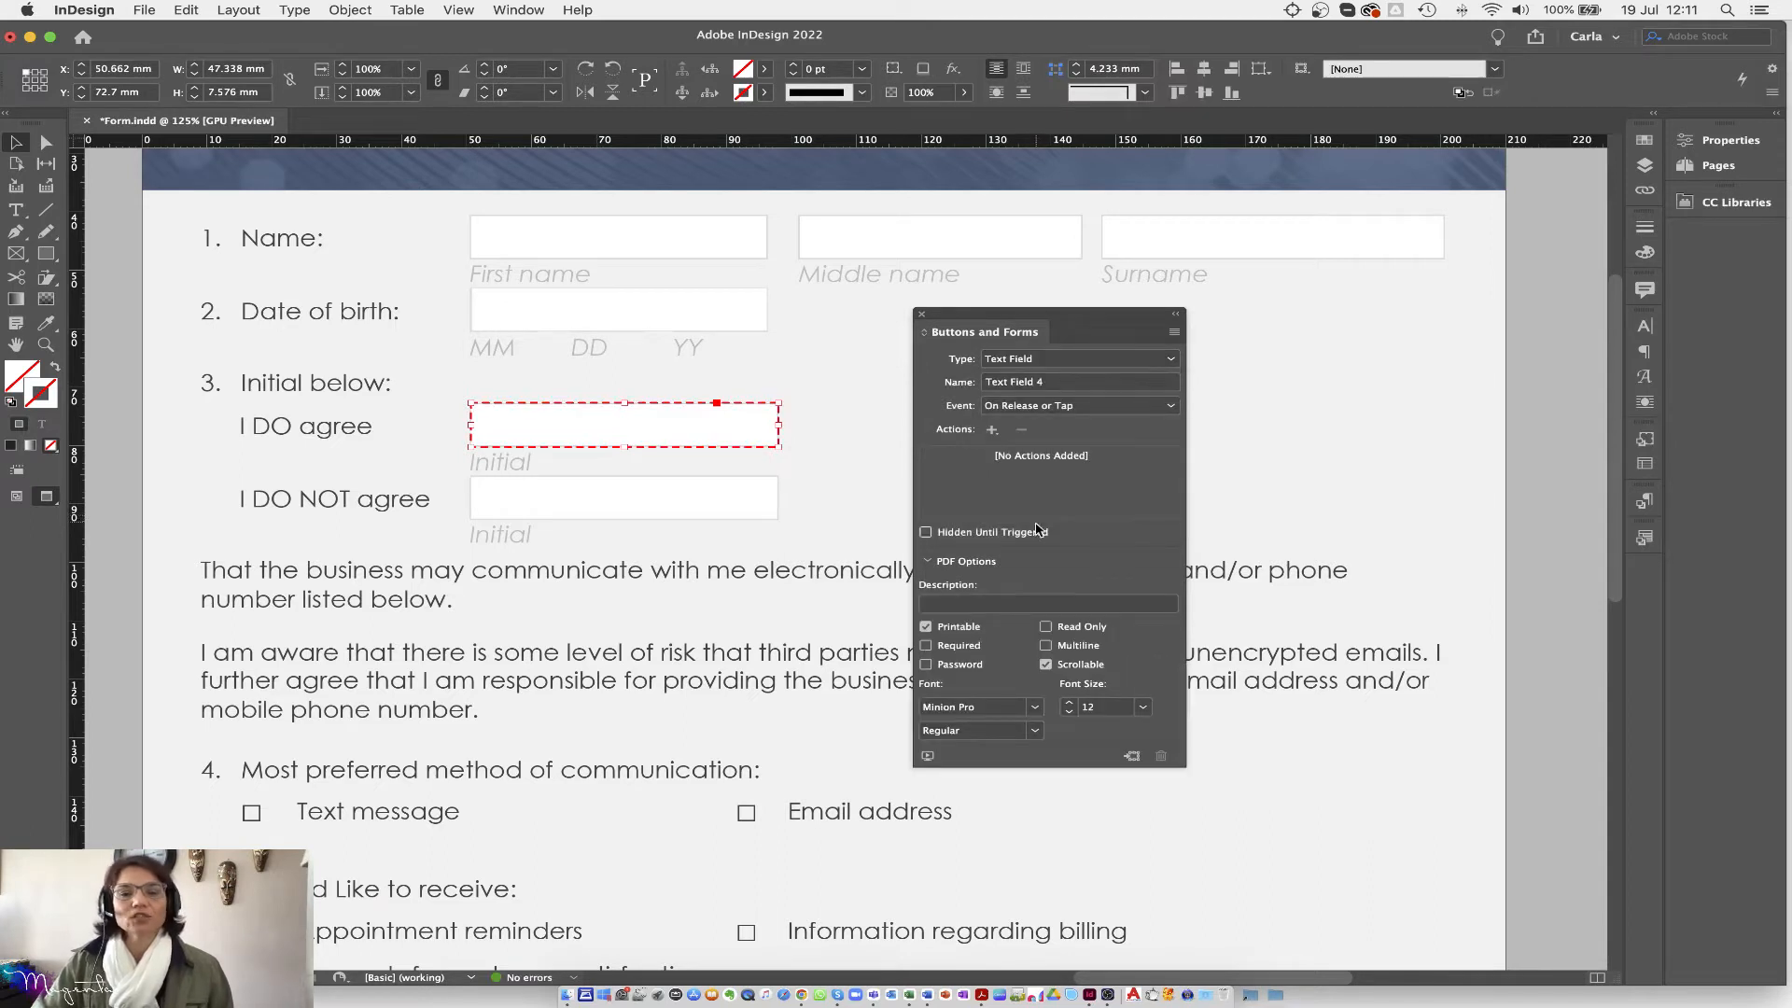
pyautogui.click(1047, 666)
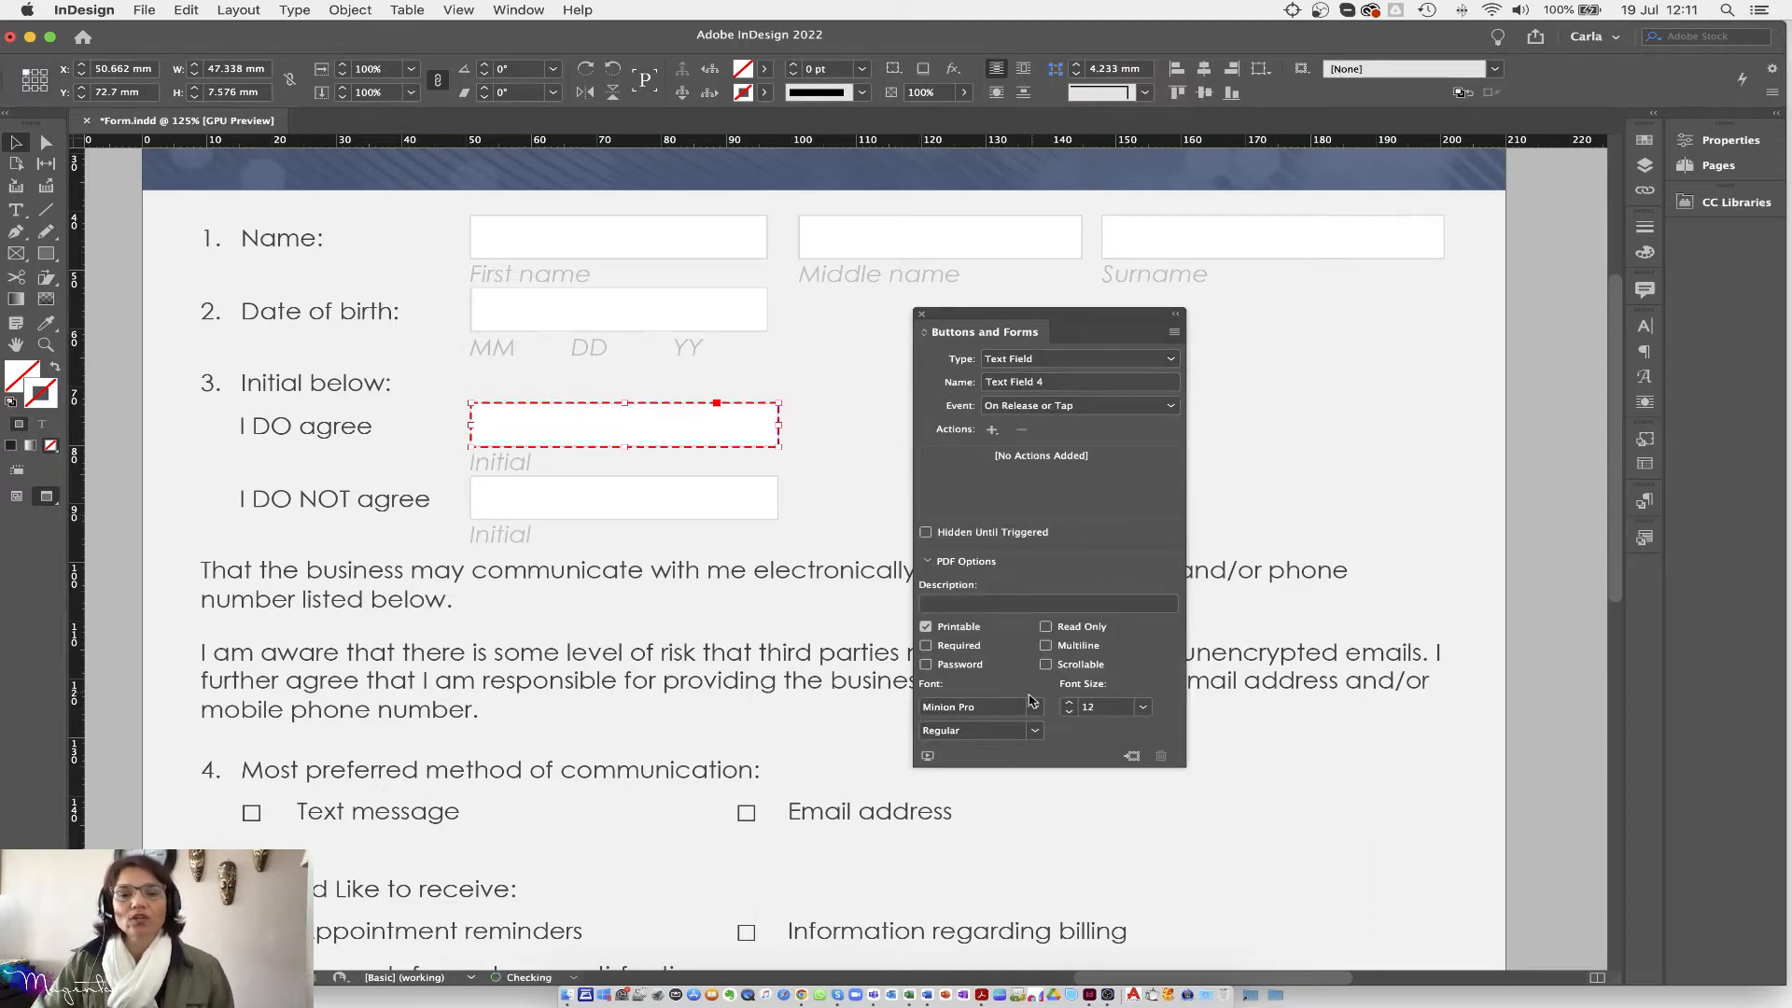
pyautogui.click(992, 709)
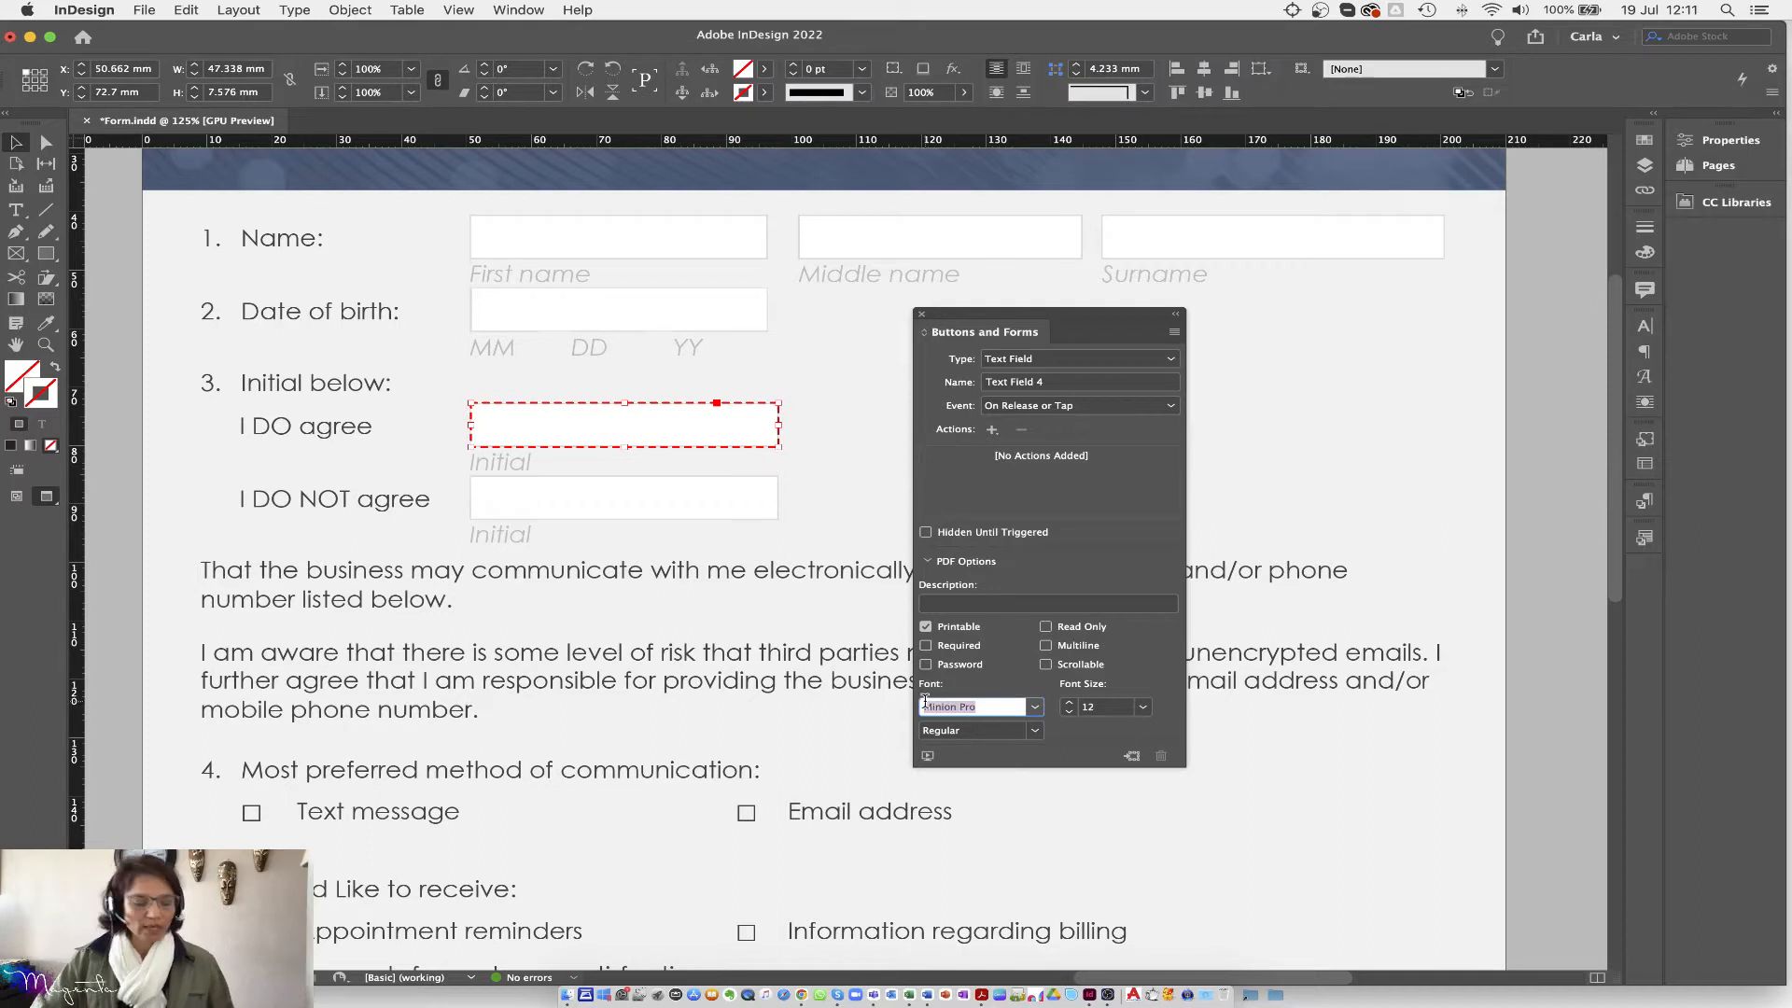
pyautogui.write('Arial')
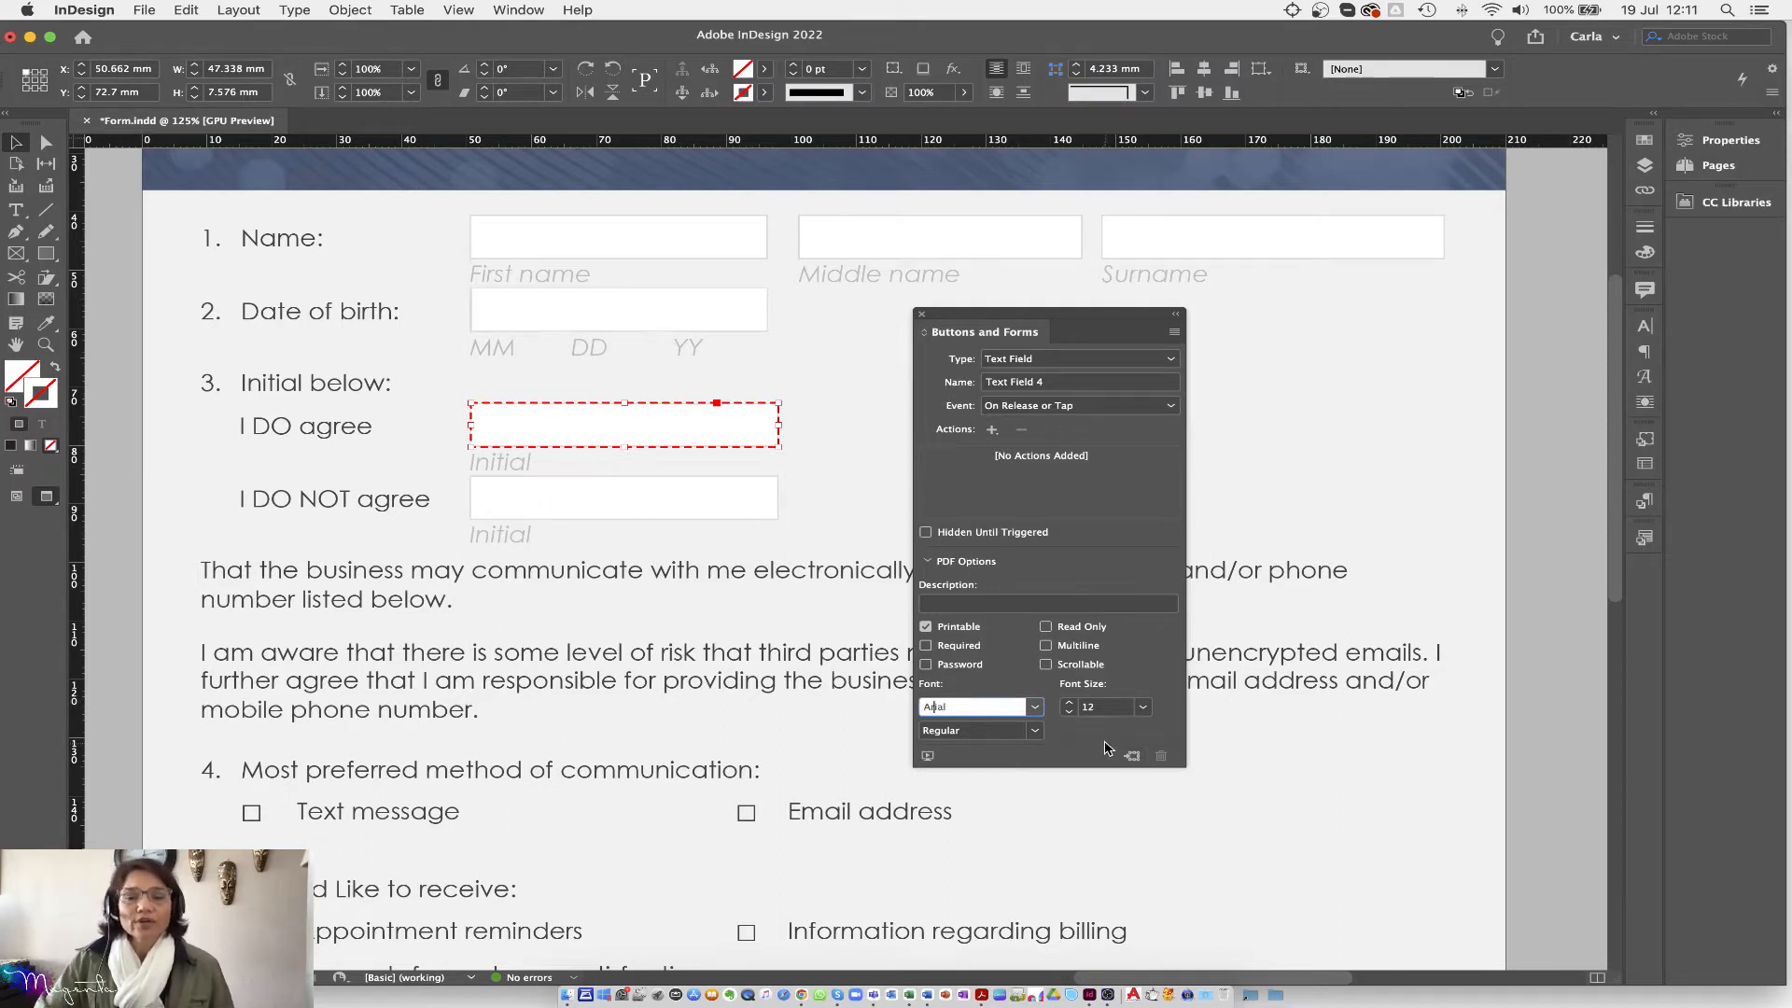
pyautogui.click(816, 726)
# Step: Reselect the I DO agree field and rename it to agree
pyautogui.click(652, 486)
pyautogui.click(656, 437)
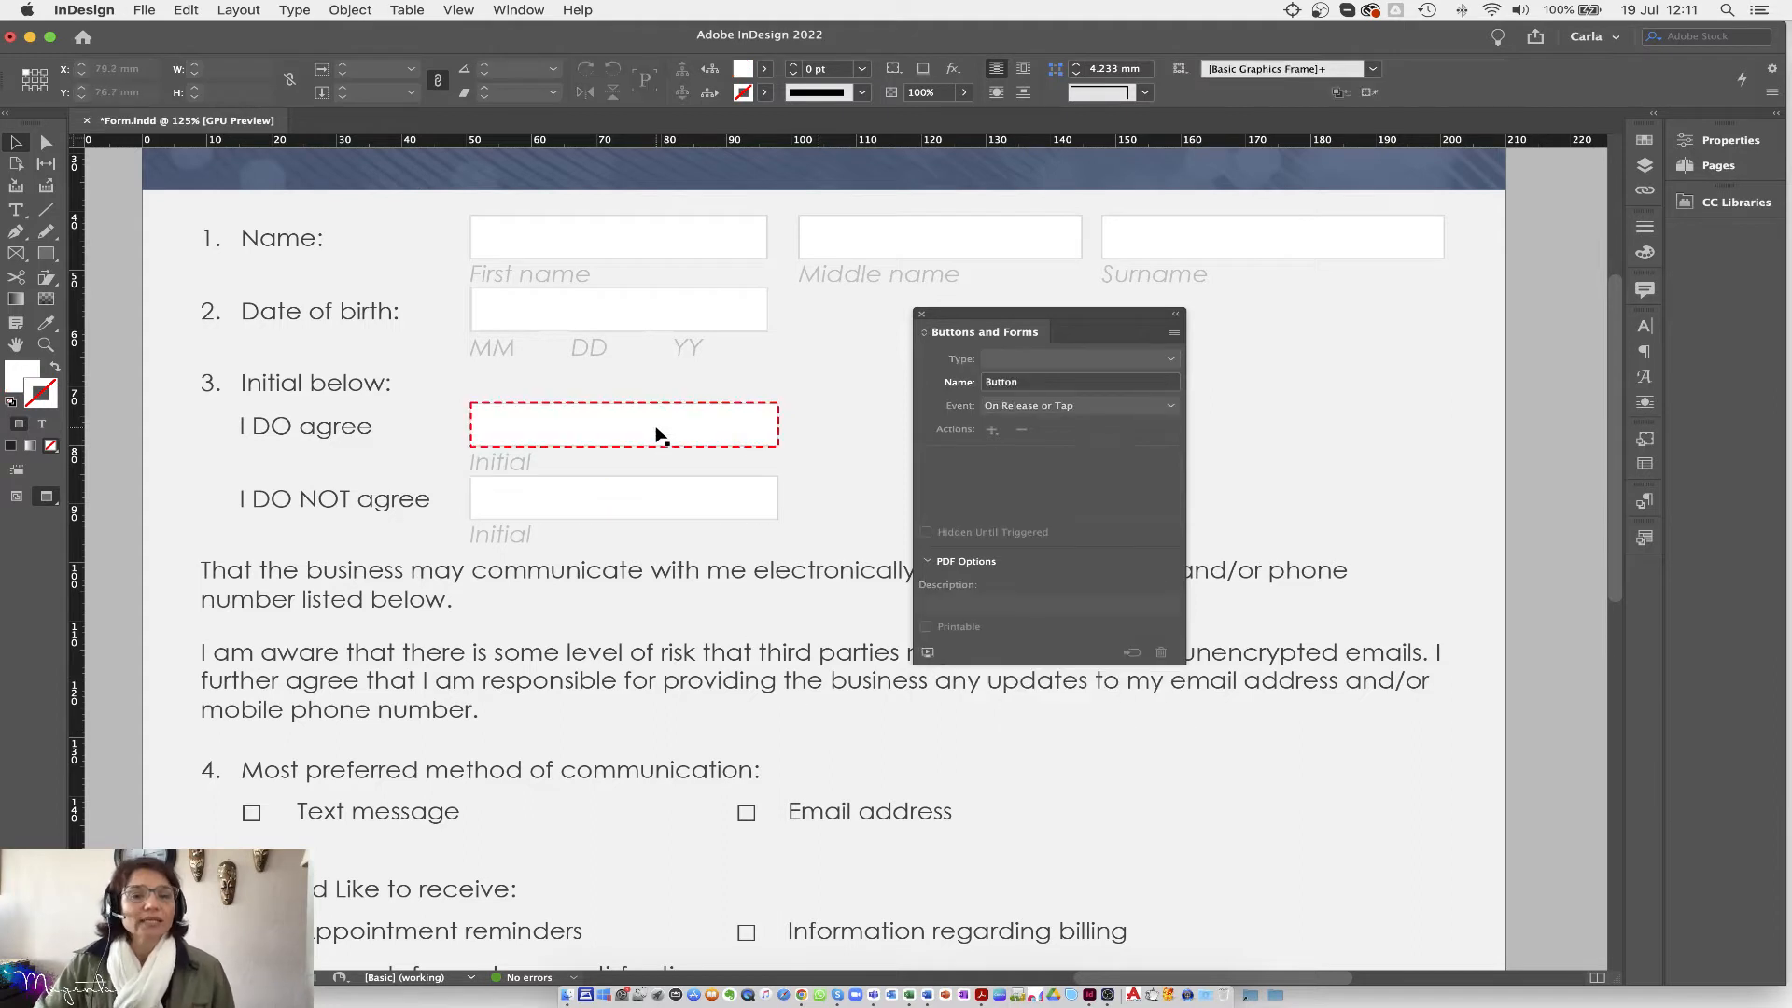
pyautogui.click(652, 501)
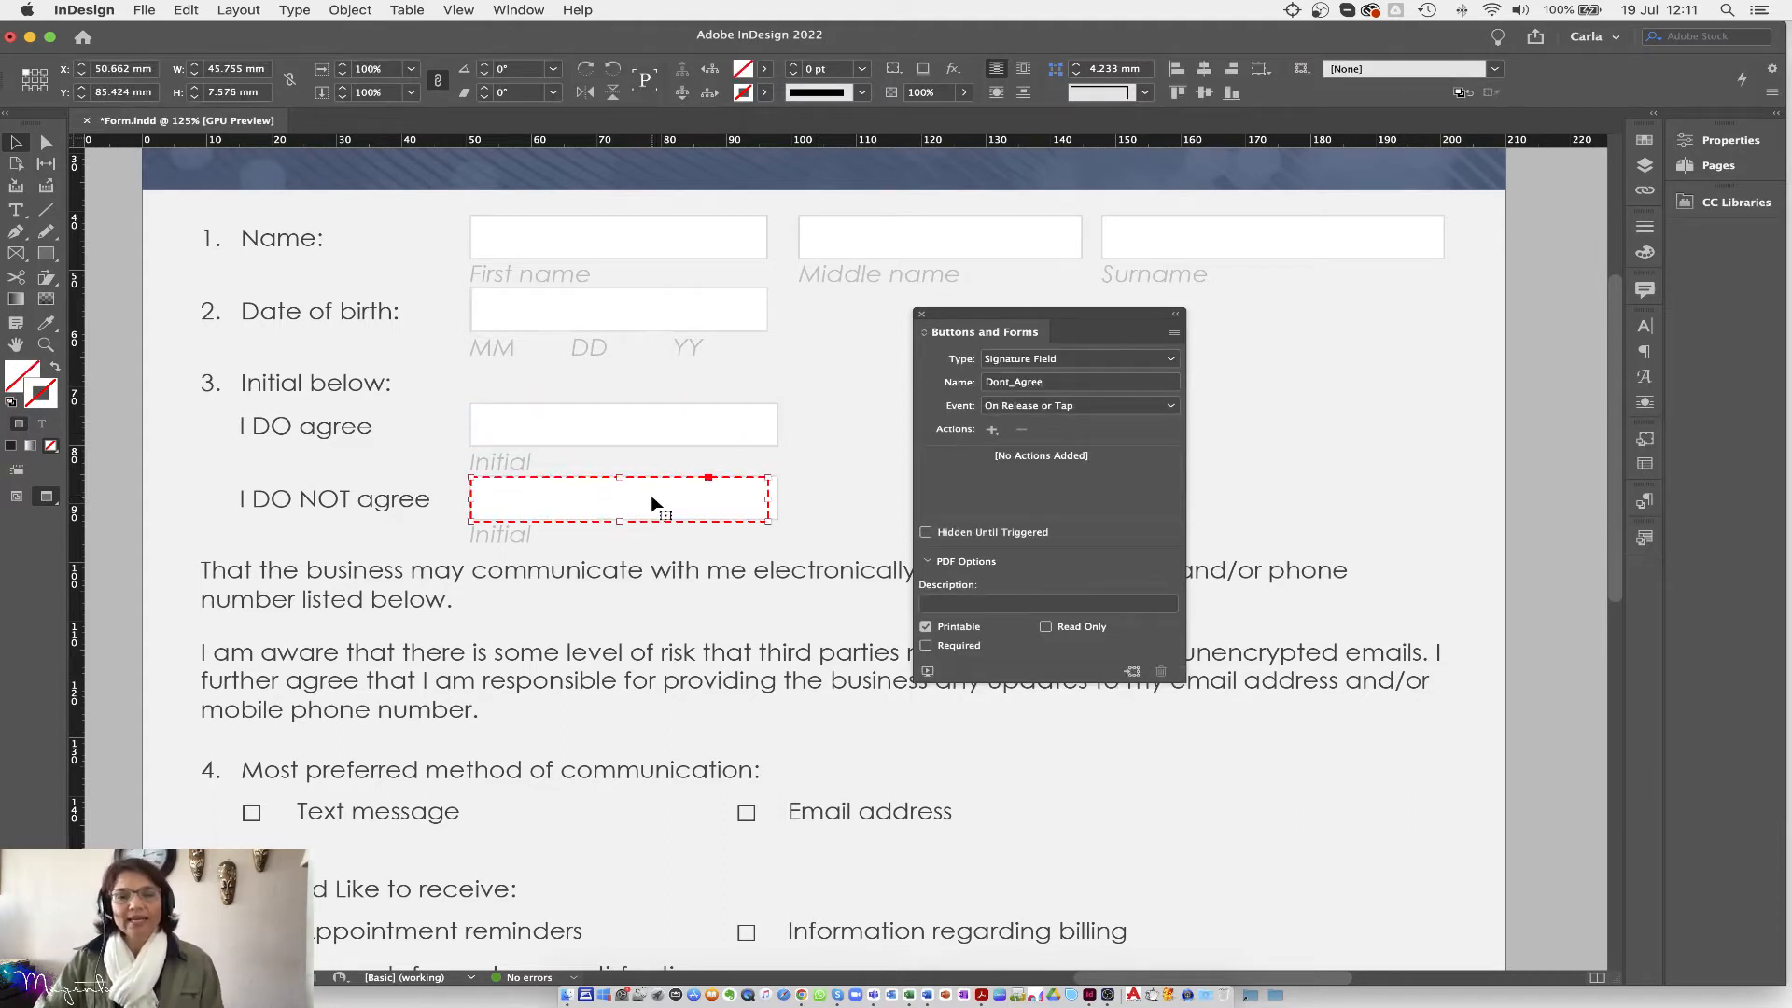
pyautogui.click(613, 435)
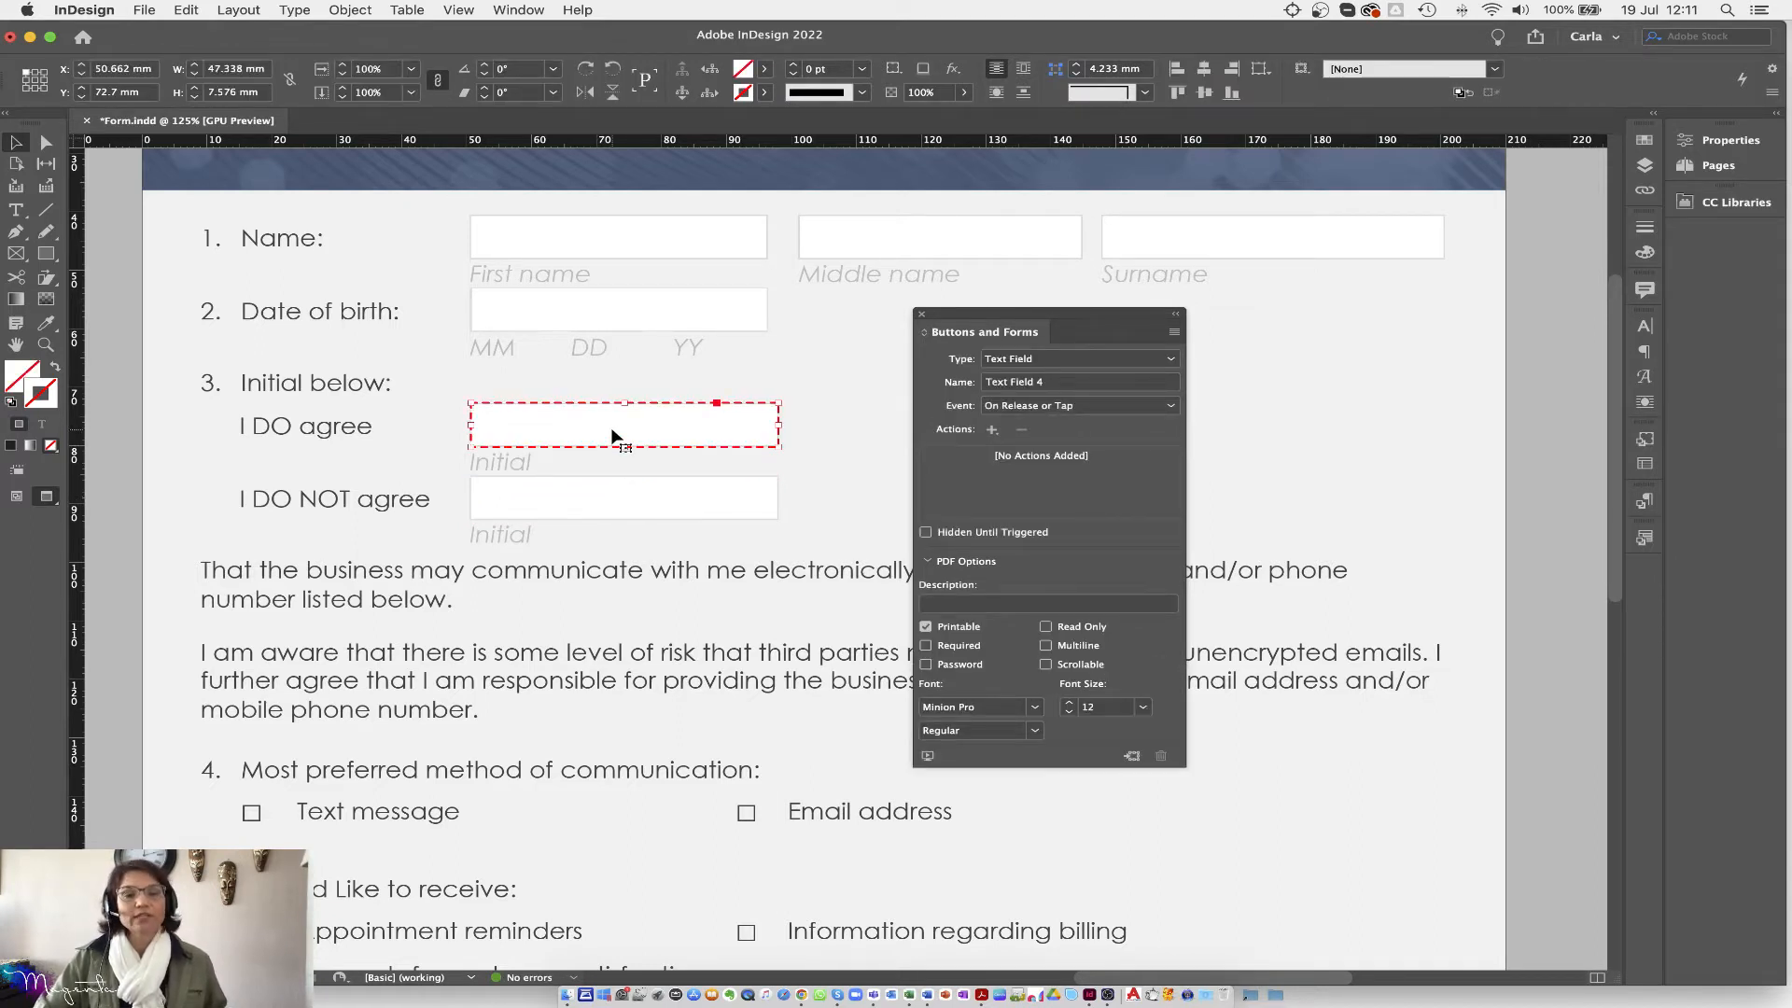
pyautogui.moveTo(614, 435)
pyautogui.mouseDown()
pyautogui.moveTo(621, 520)
pyautogui.moveTo(603, 446)
pyautogui.mouseUp()
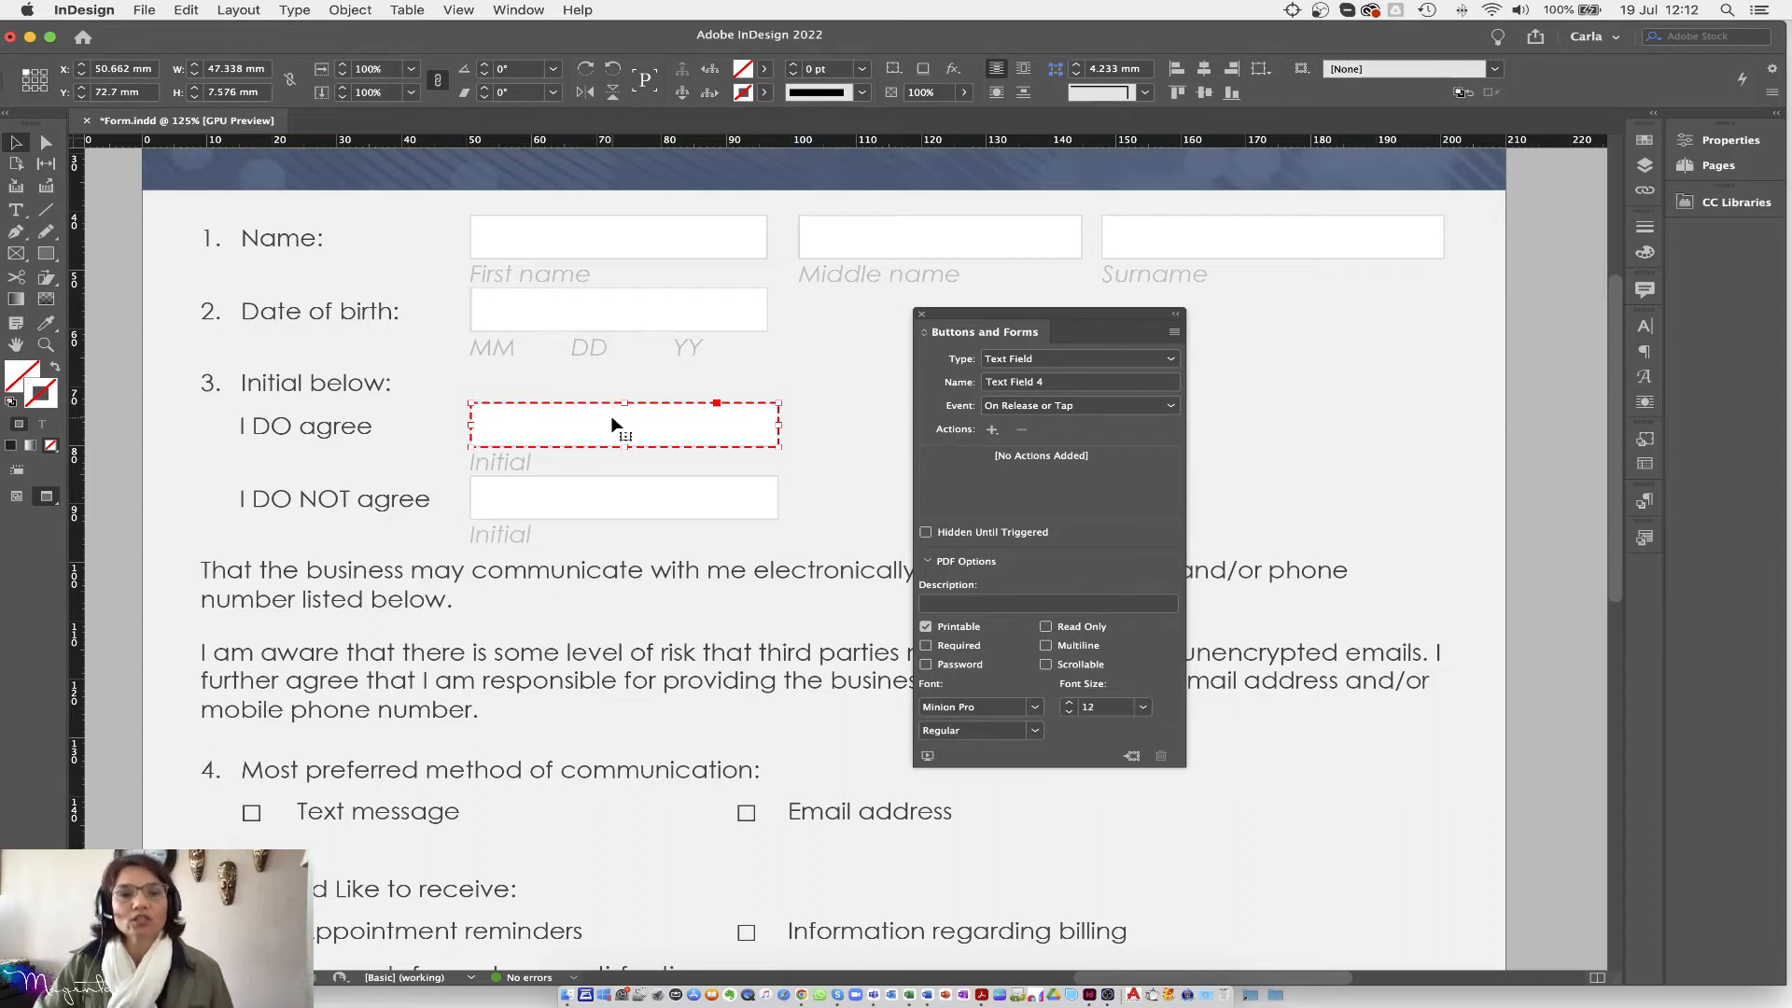
pyautogui.click(1058, 383)
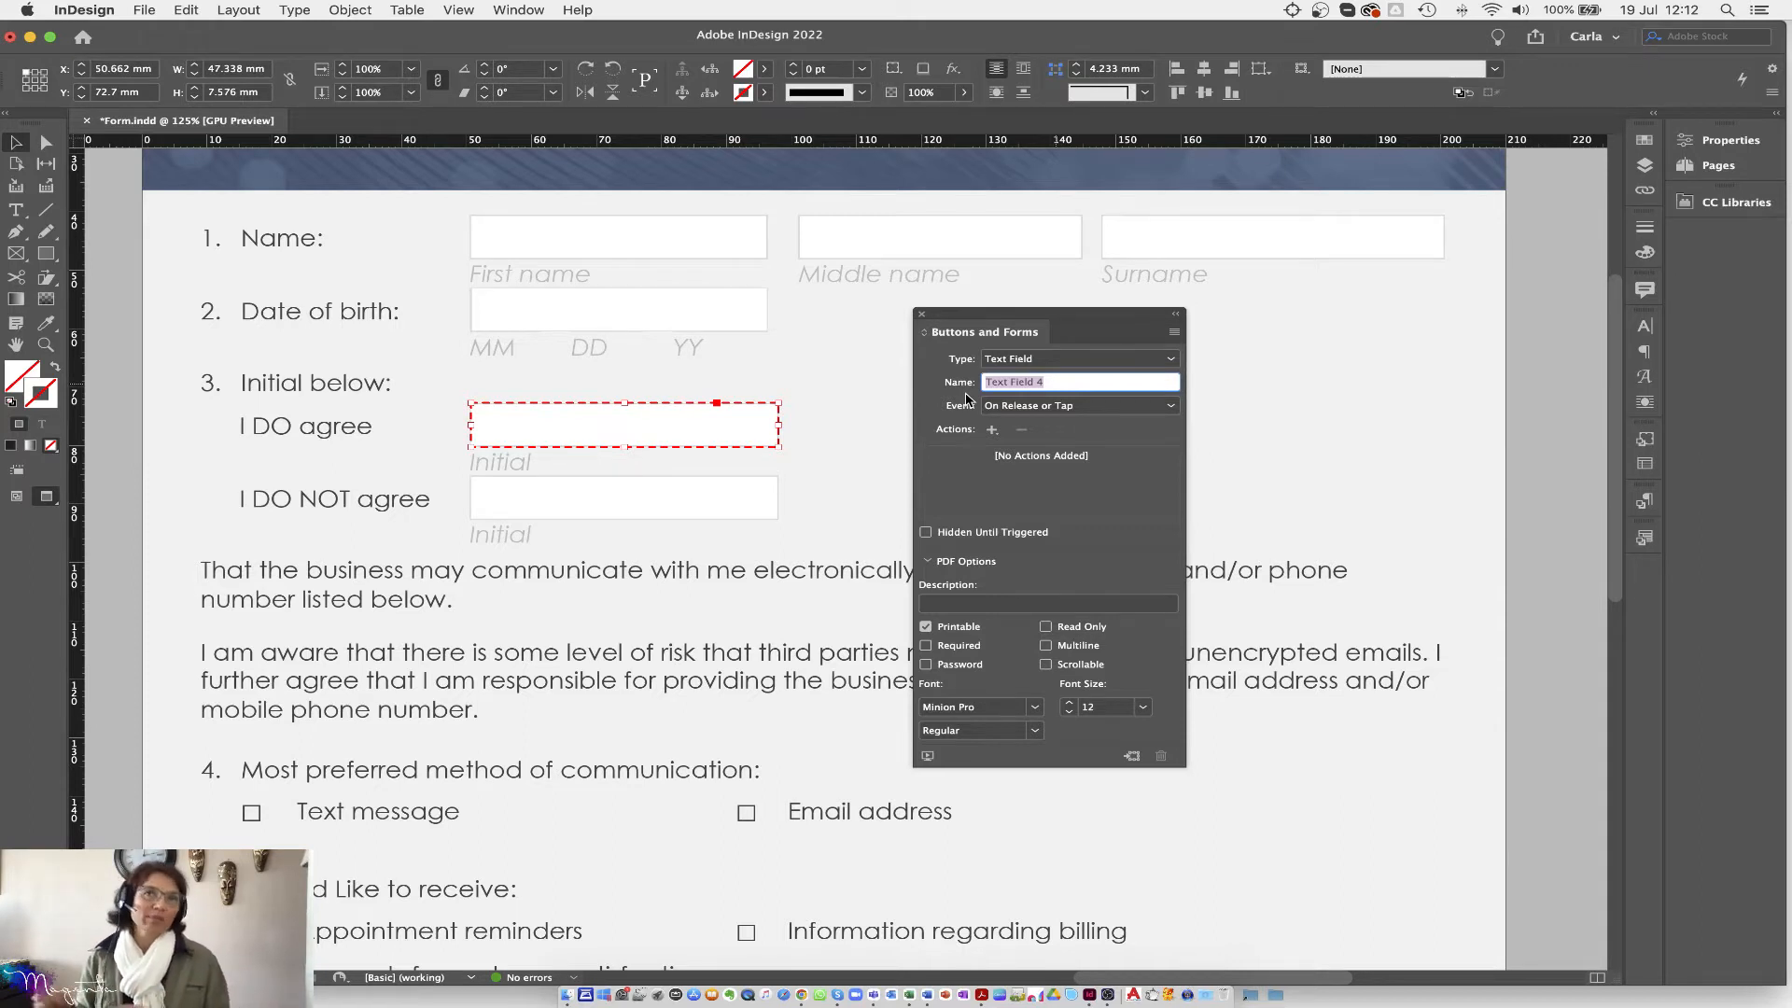
pyautogui.write('agree')
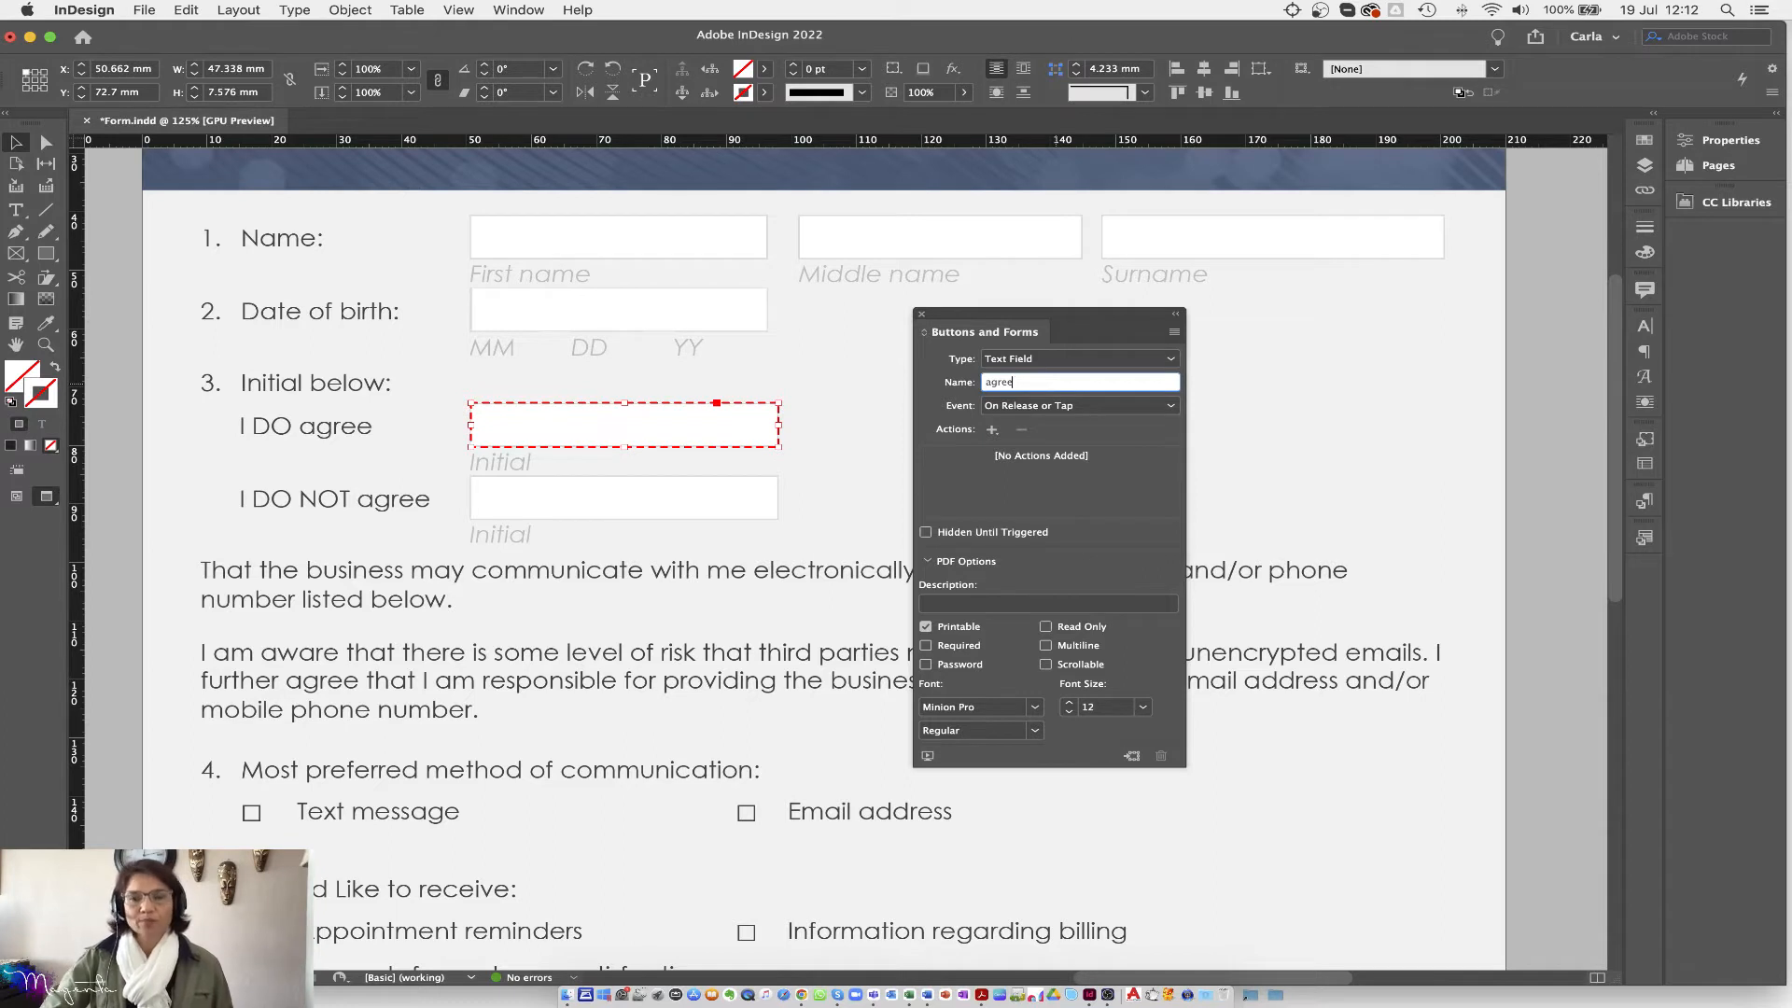
pyautogui.press('Return')
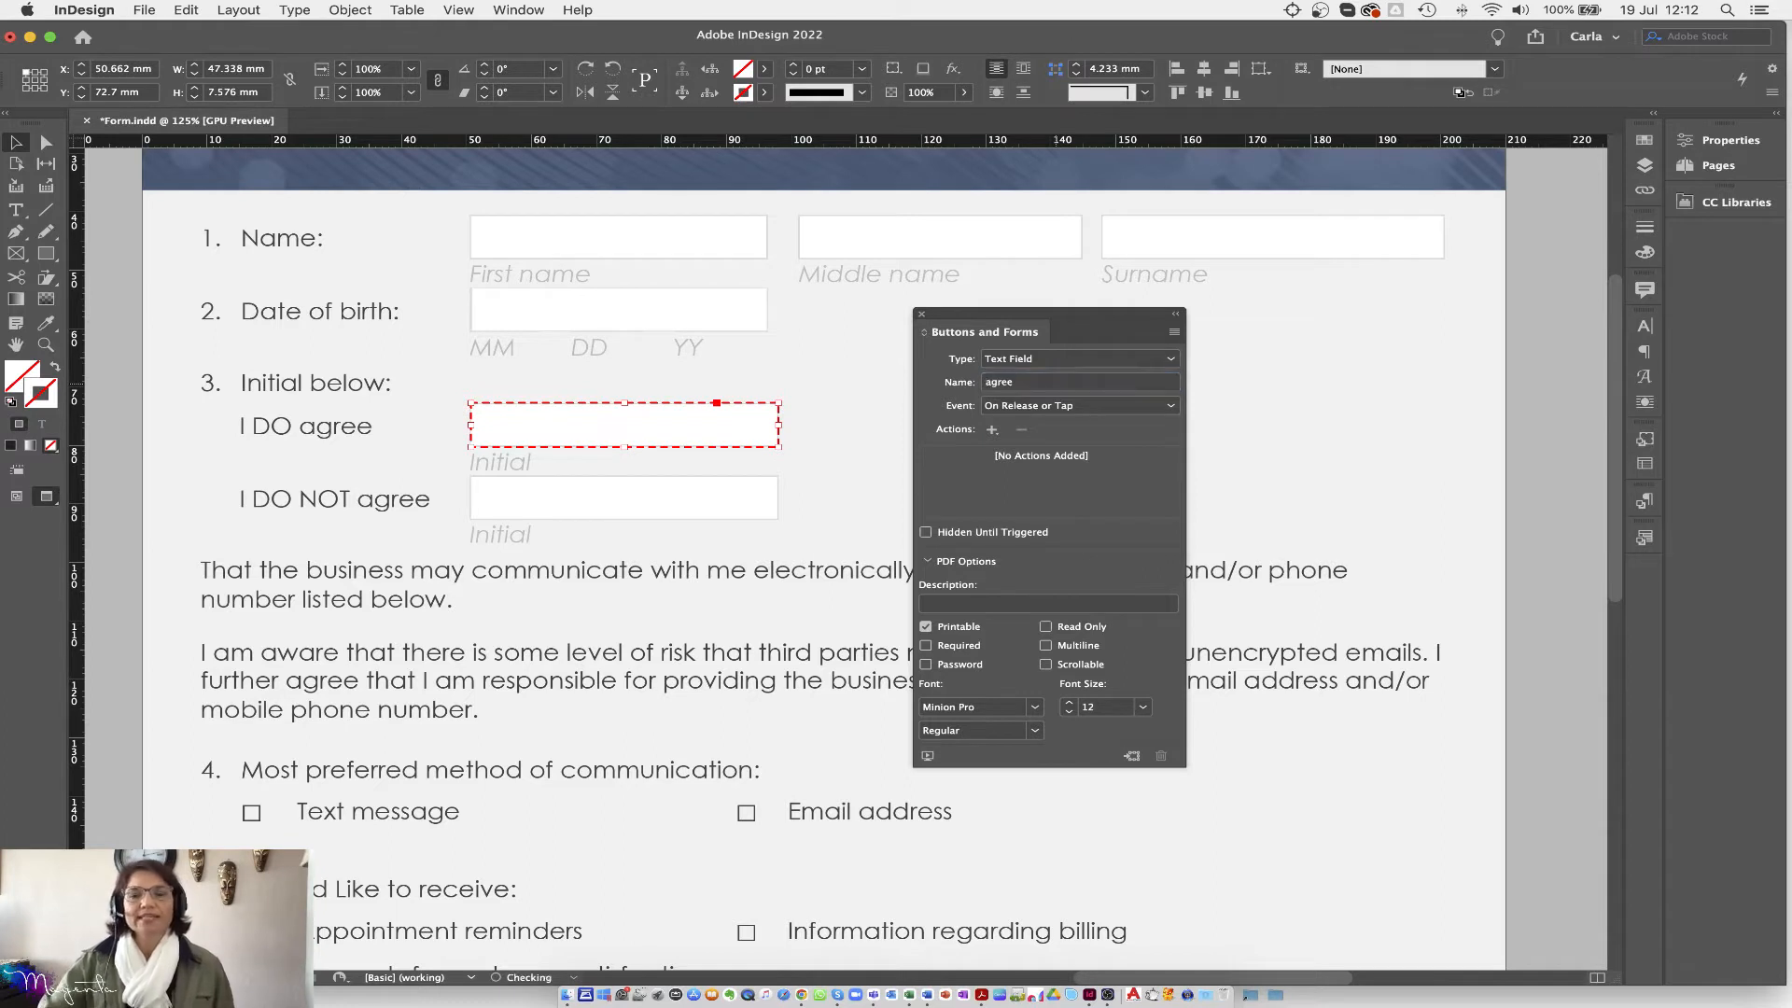
# Step: Select the field beside 'I DO NOT agree' and set its Name to DontAgree
pyautogui.click(605, 502)
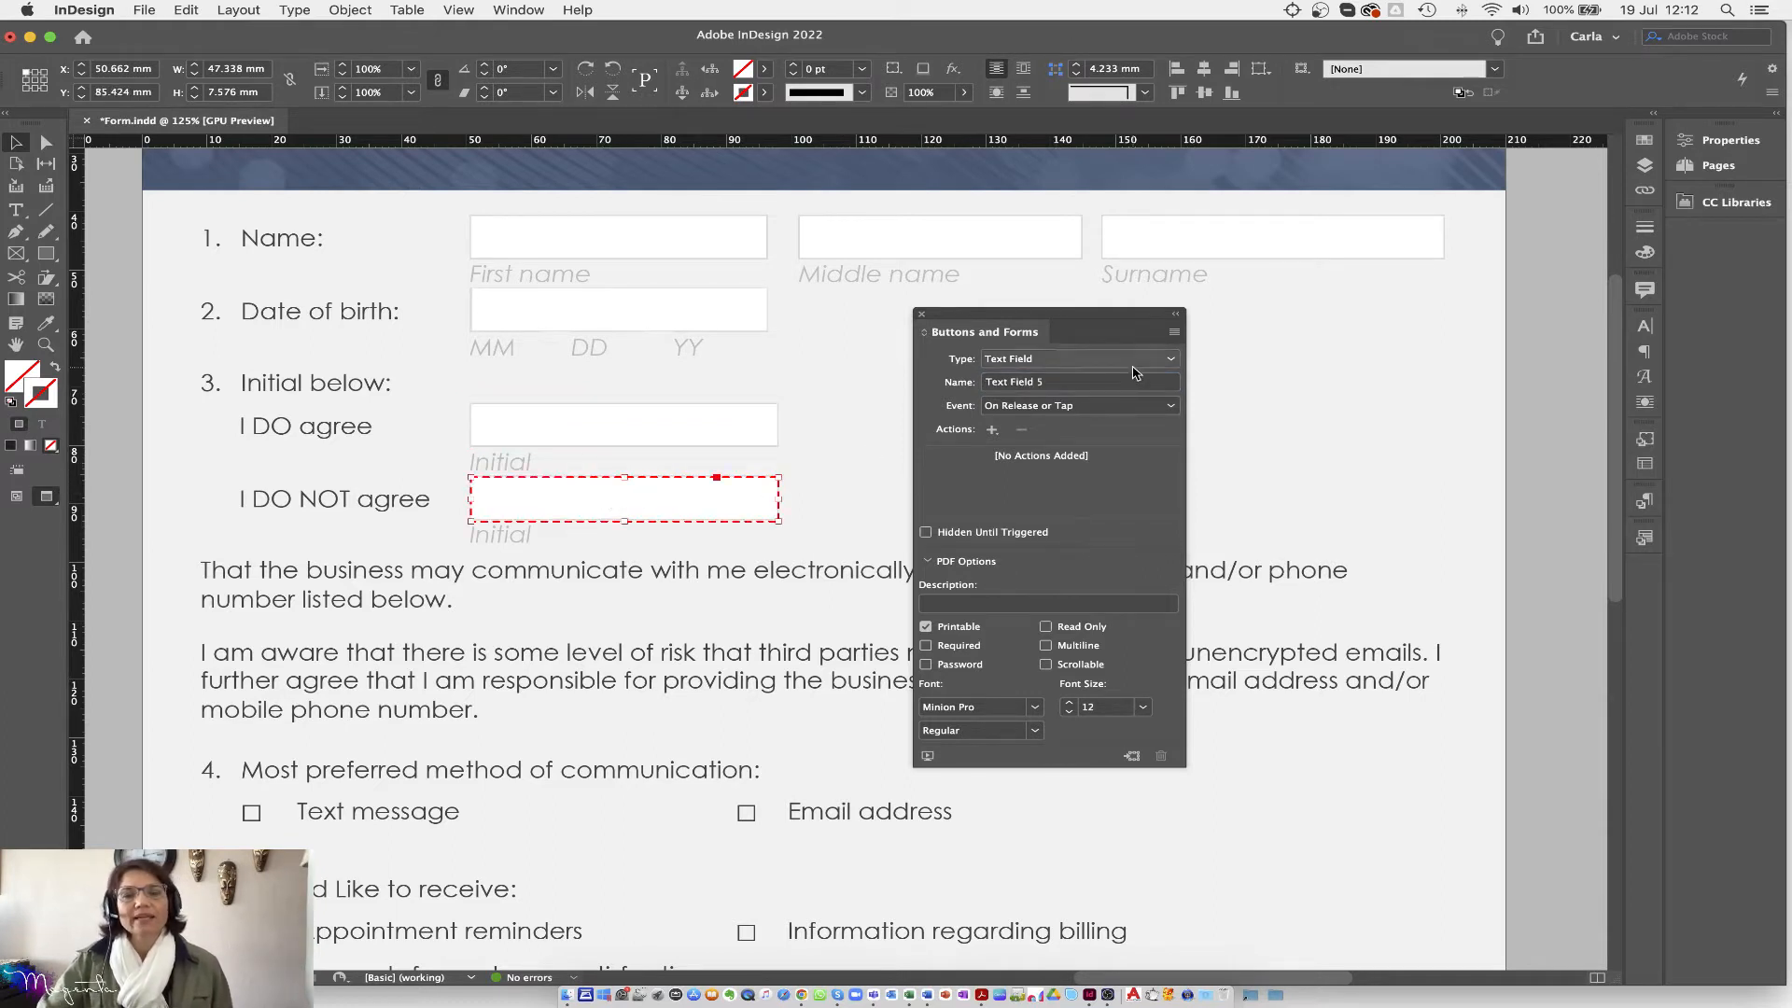
pyautogui.click(1060, 383)
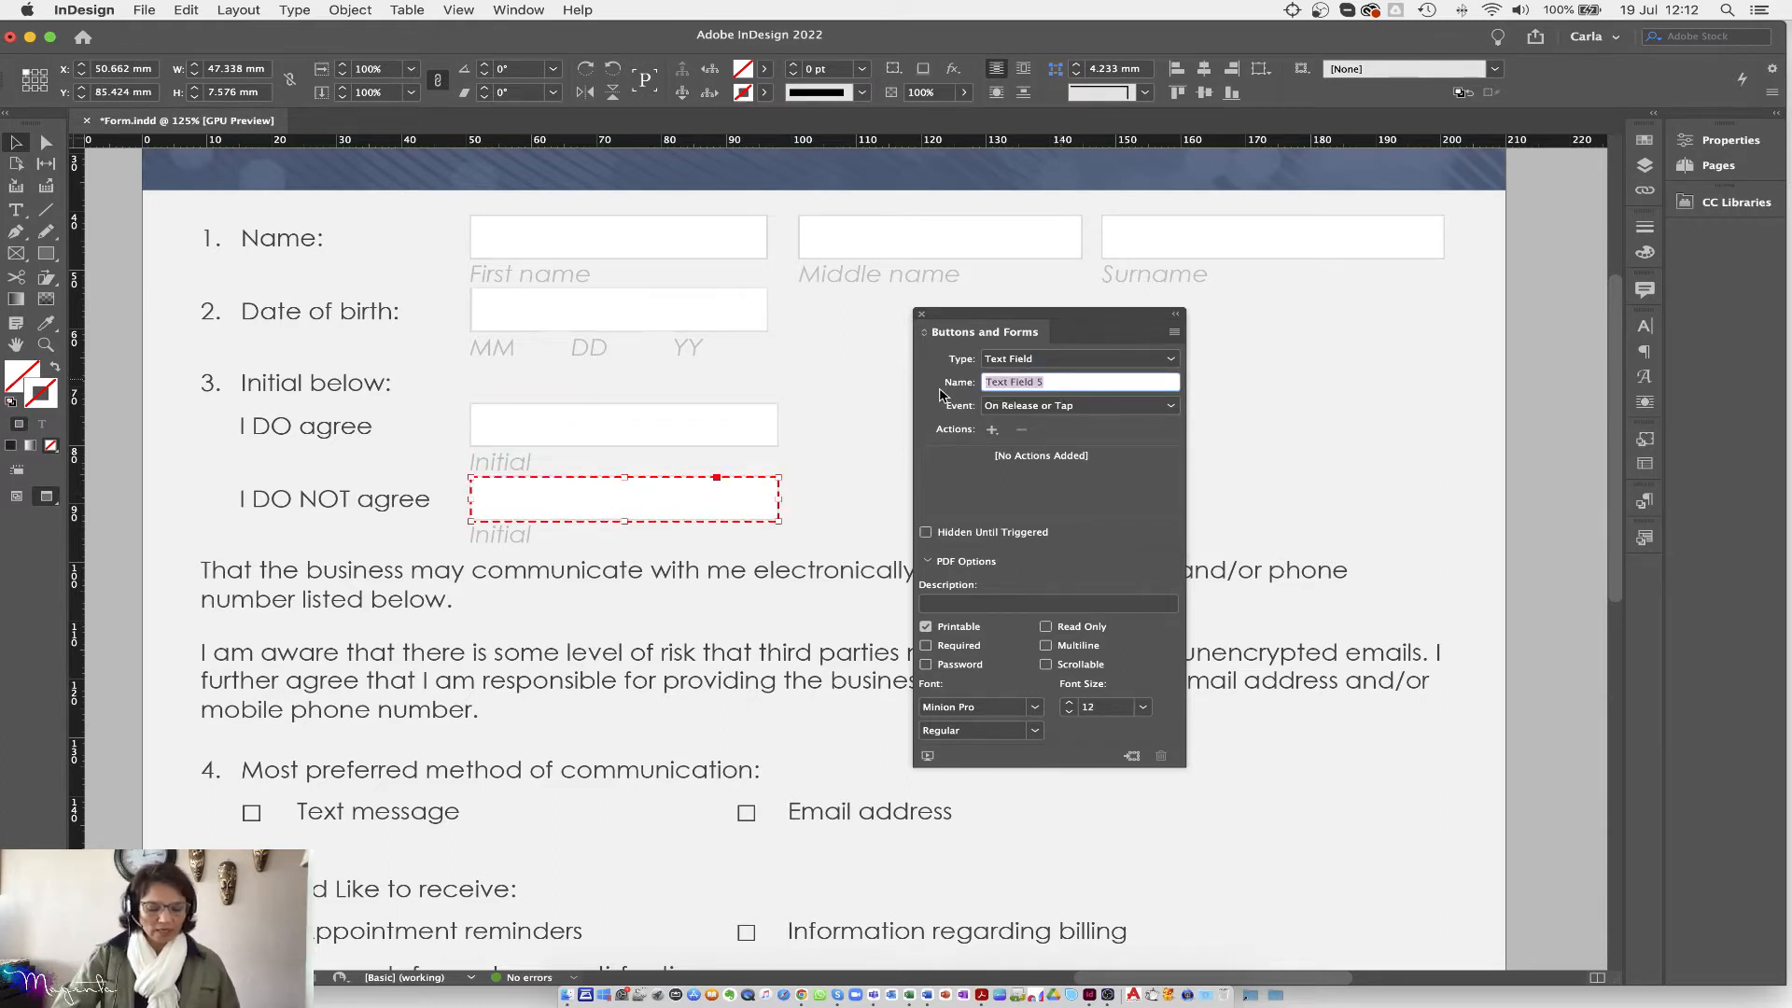
pyautogui.write('dont ag')
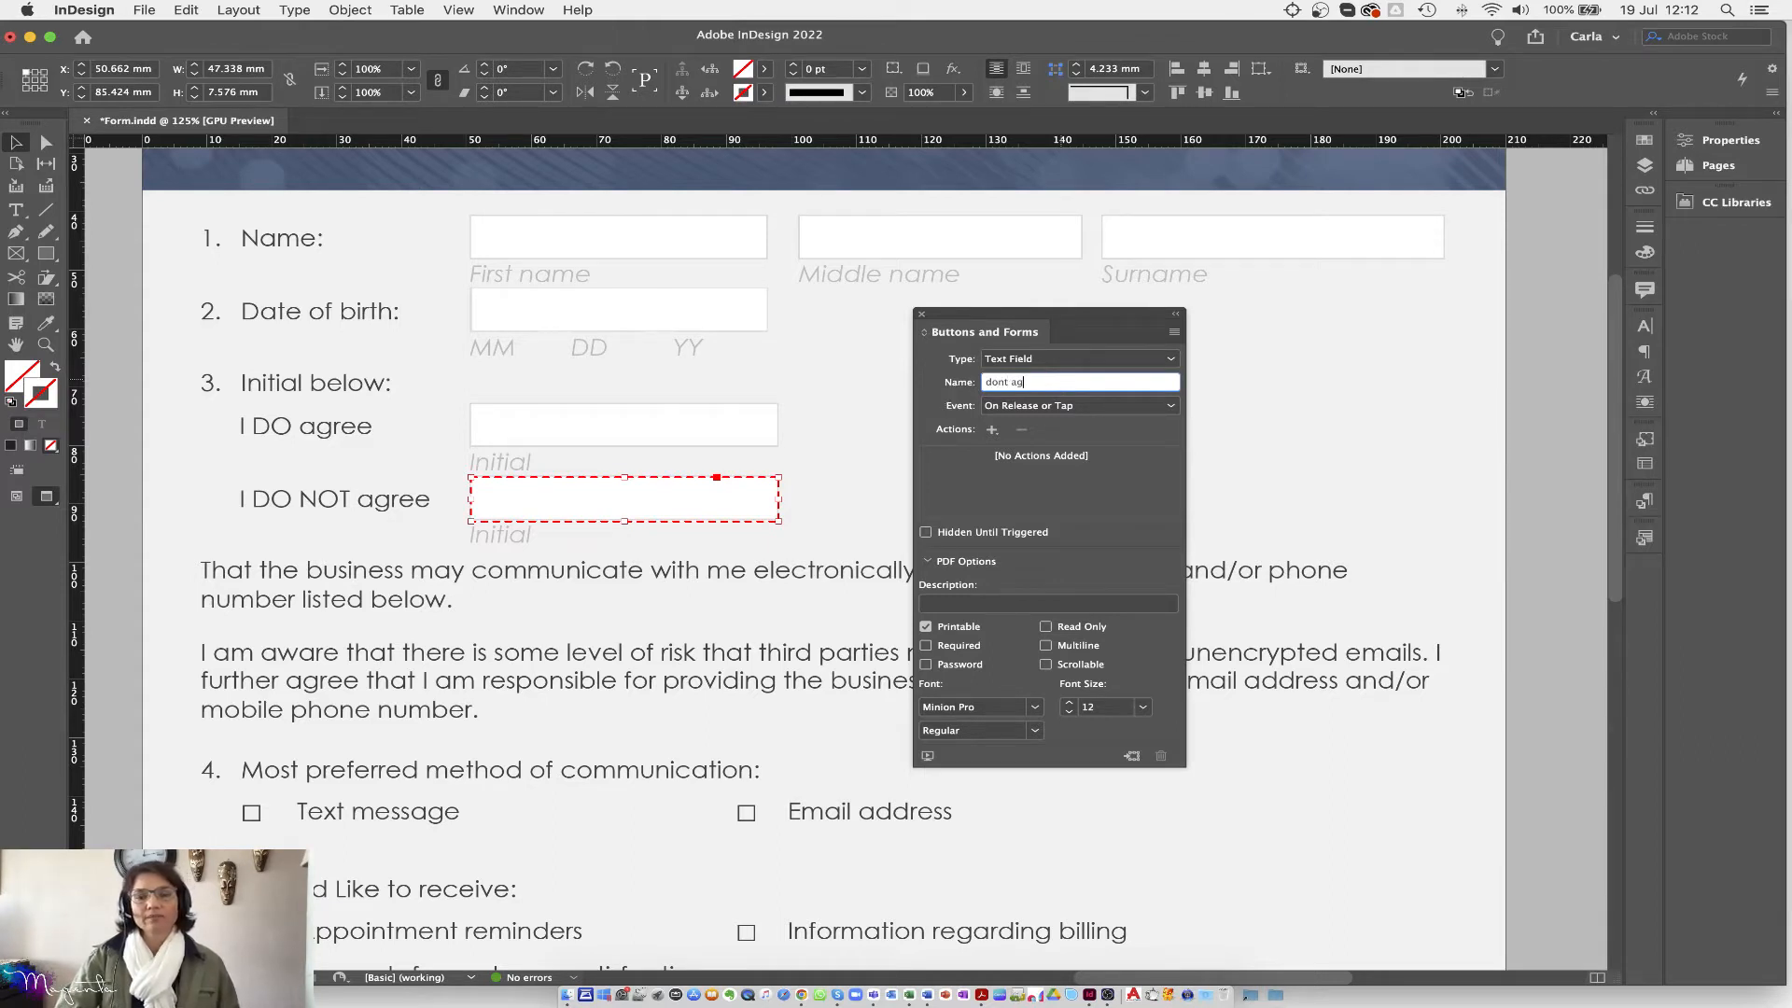
pyautogui.write('ree')
pyautogui.press('Return')
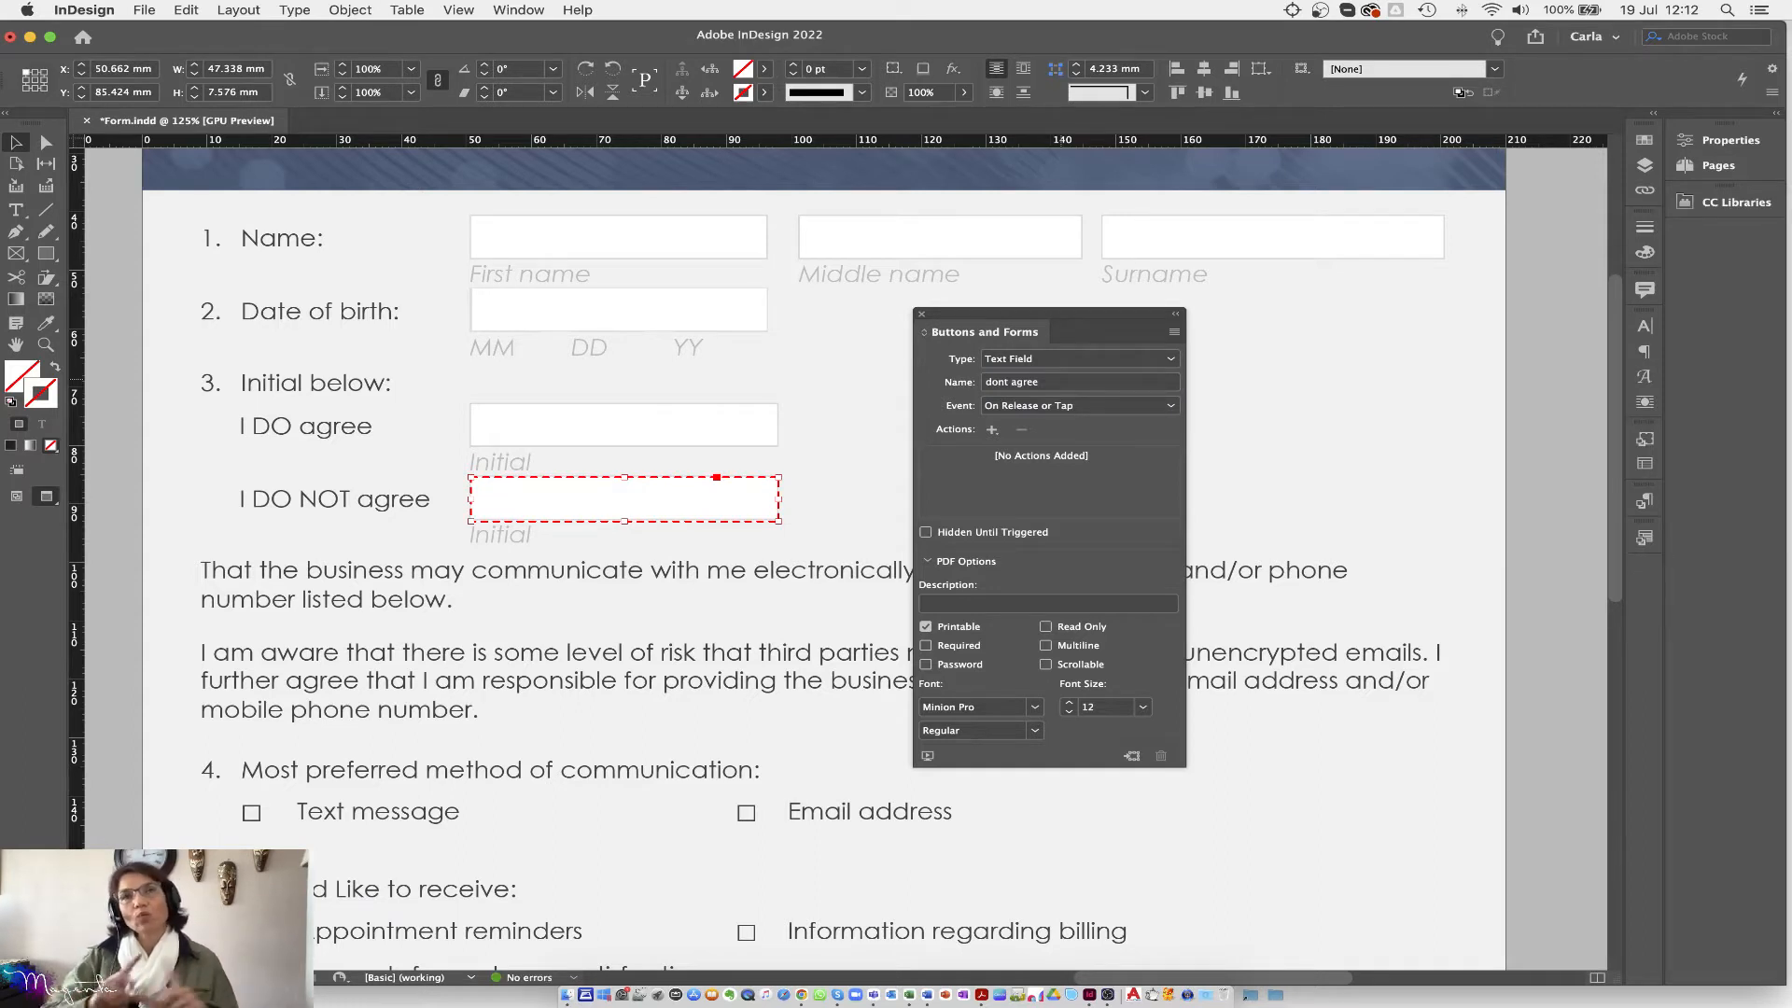
pyautogui.click(1014, 384)
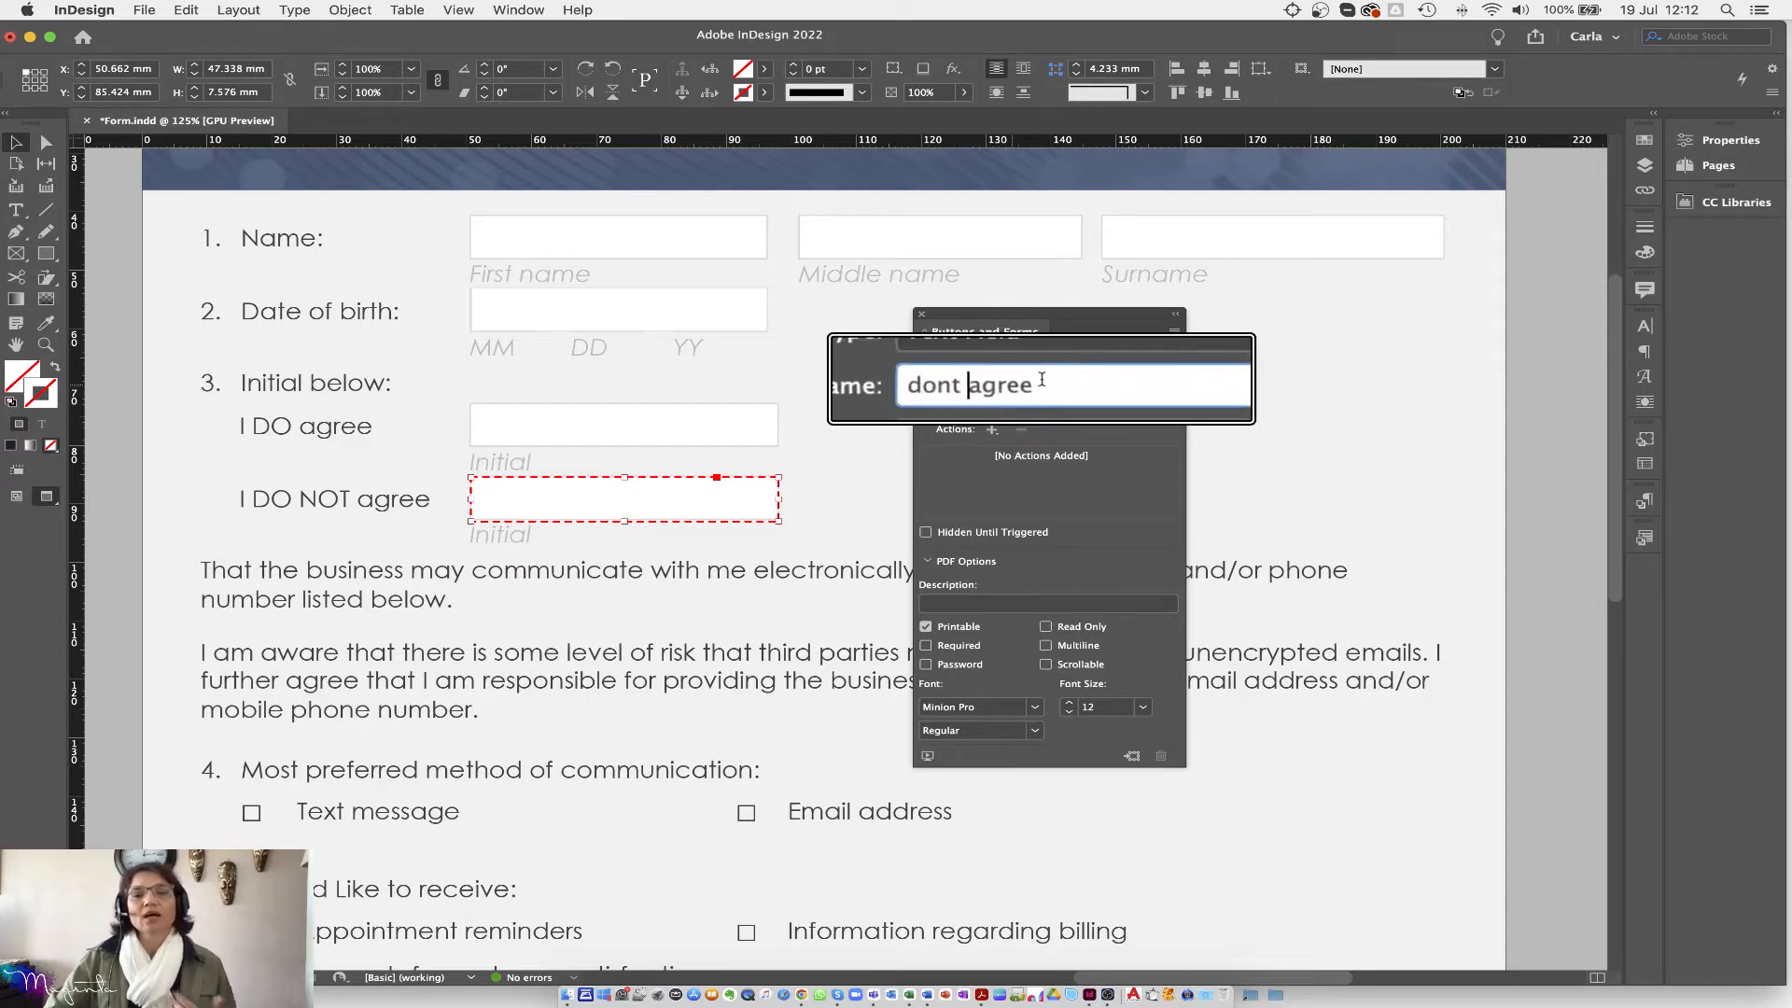
pyautogui.moveTo(1044, 385); pyautogui.dragTo(978, 393)
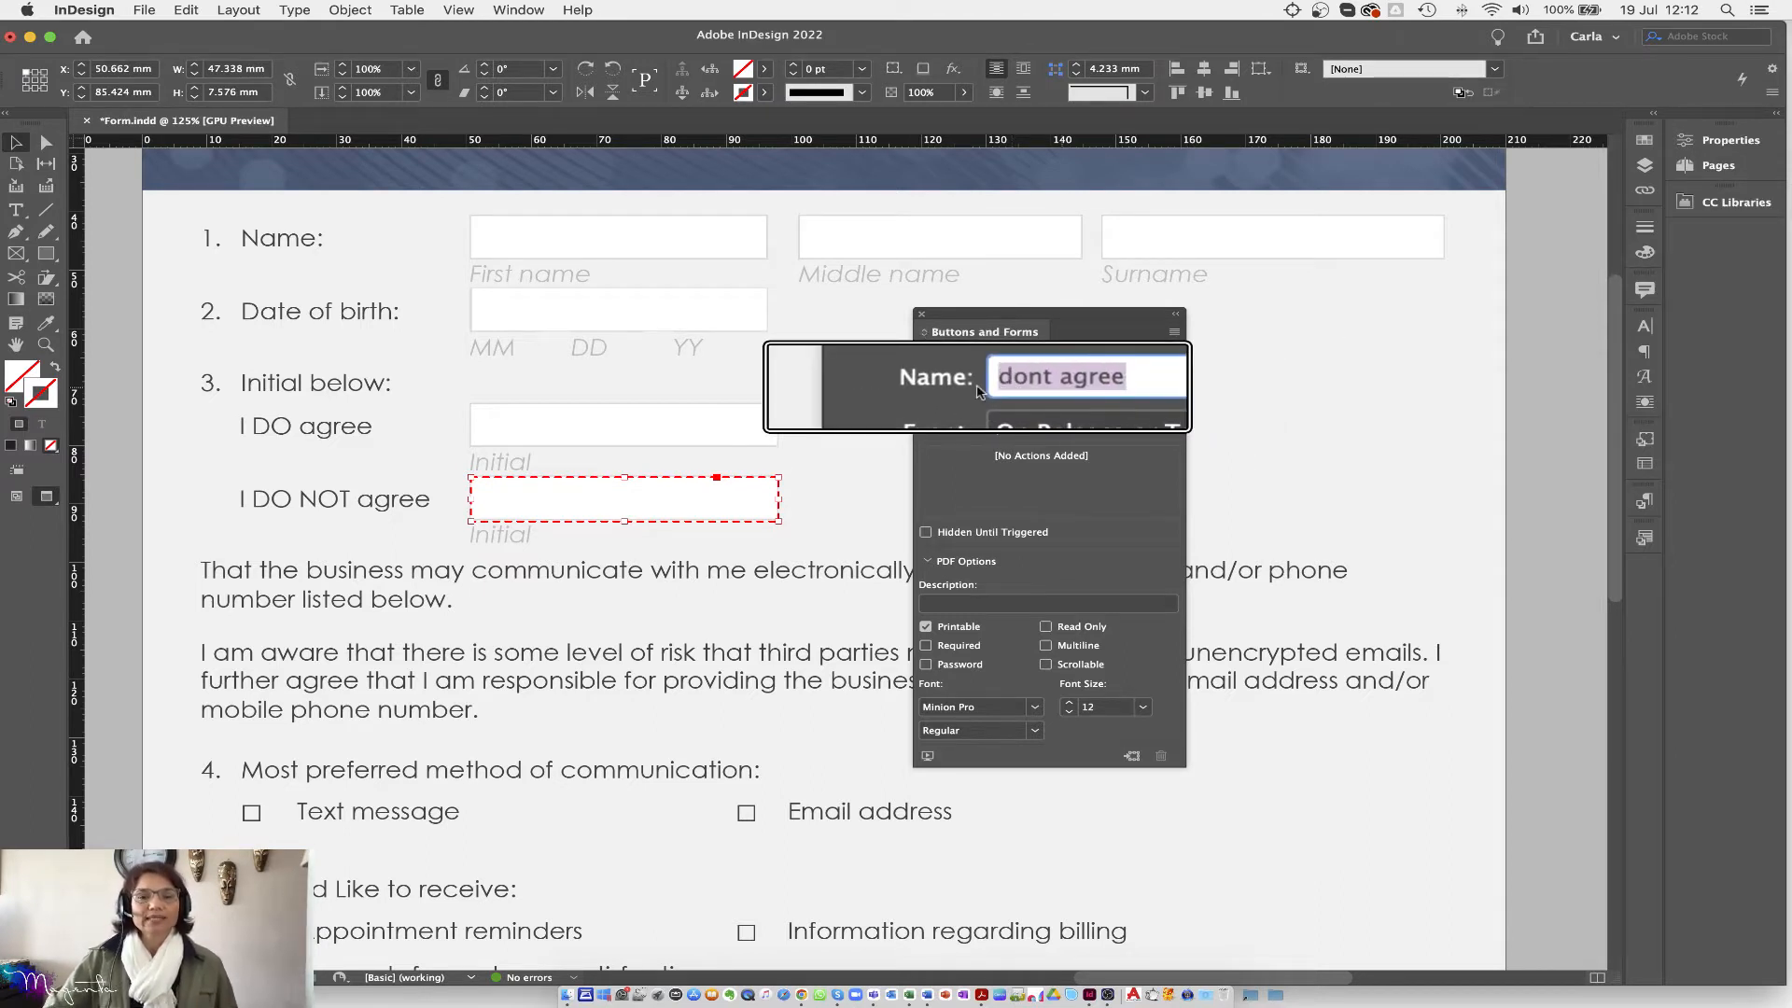
pyautogui.write('Dont')
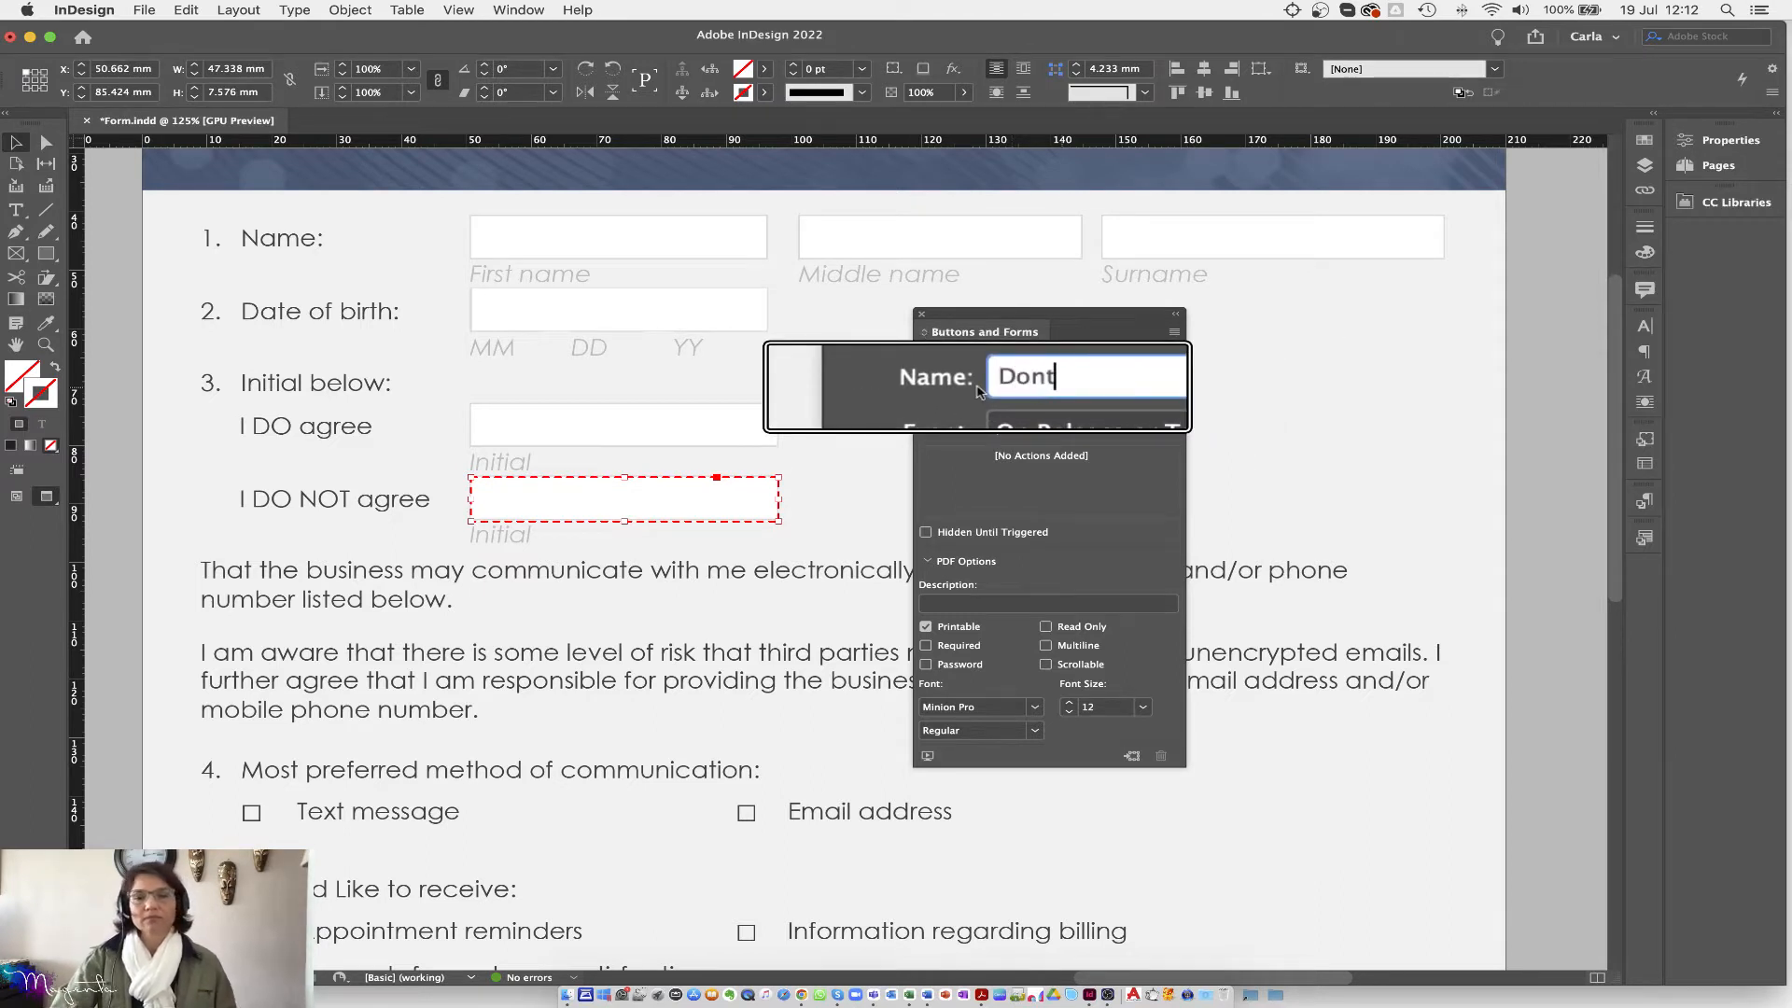
pyautogui.write('_Agree')
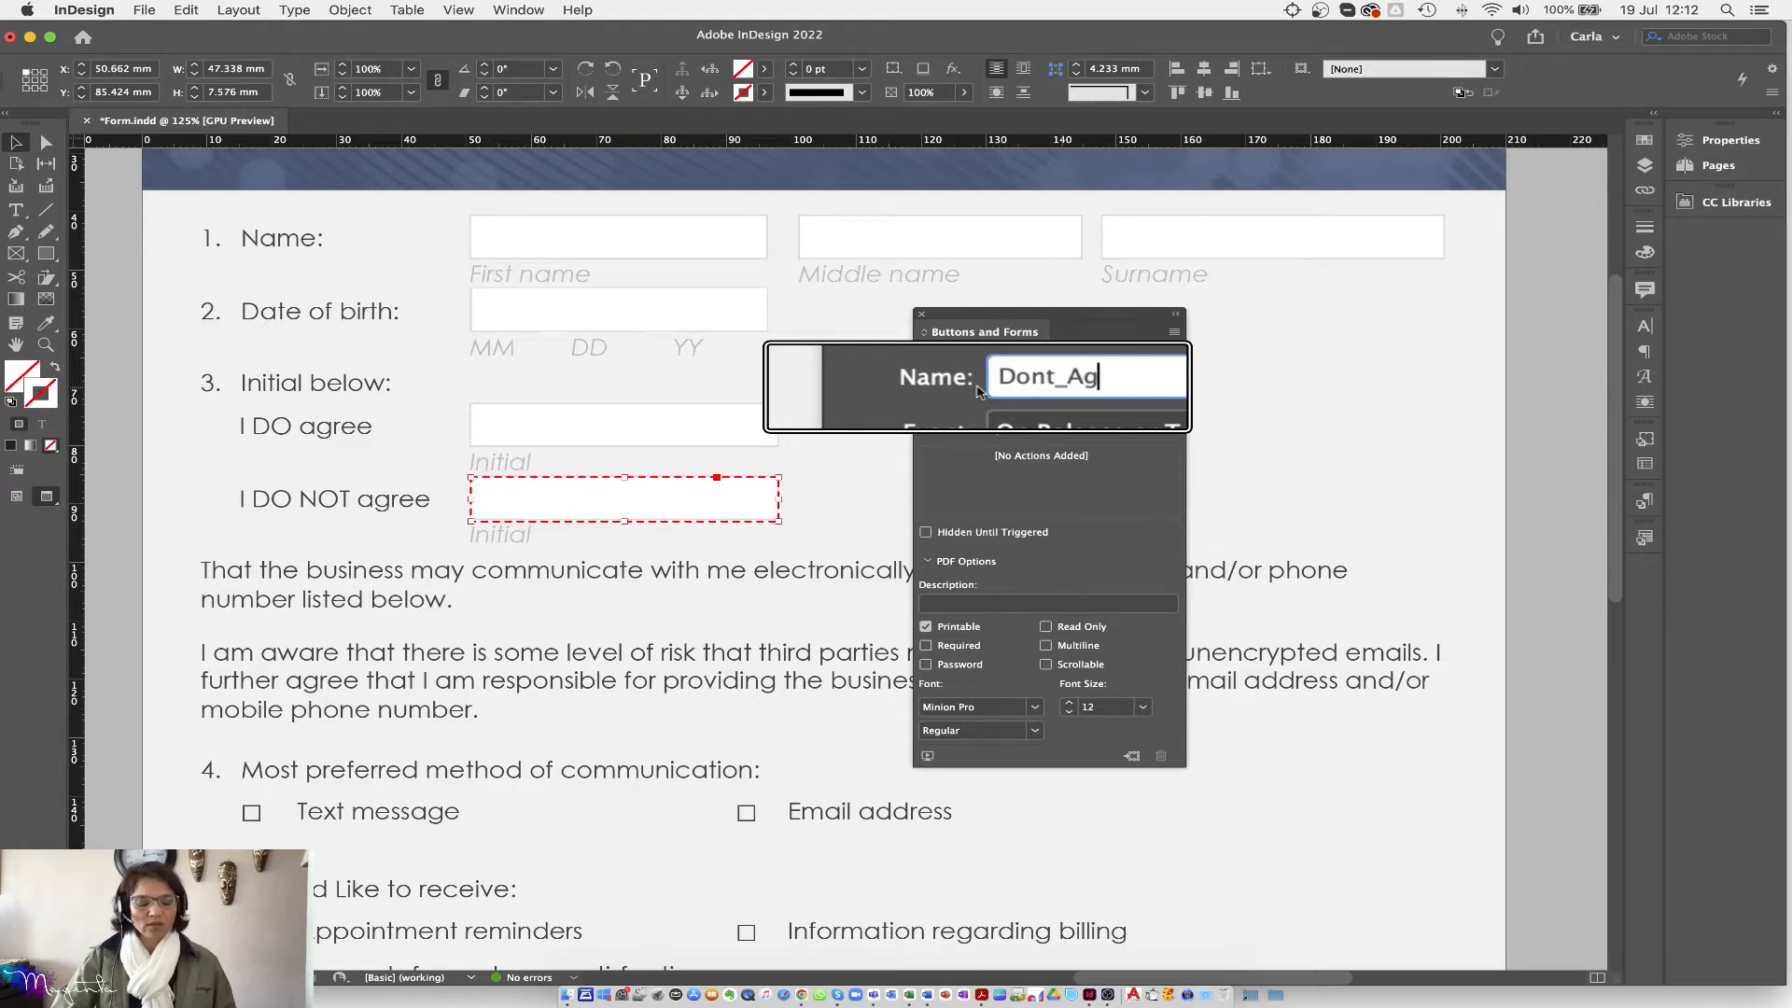
pyautogui.press('BackSpace')
pyautogui.press('BackSpace')
pyautogui.press('BackSpace')
pyautogui.press('BackSpace')
pyautogui.press('BackSpace')
pyautogui.press('BackSpace')
pyautogui.write('Agree')
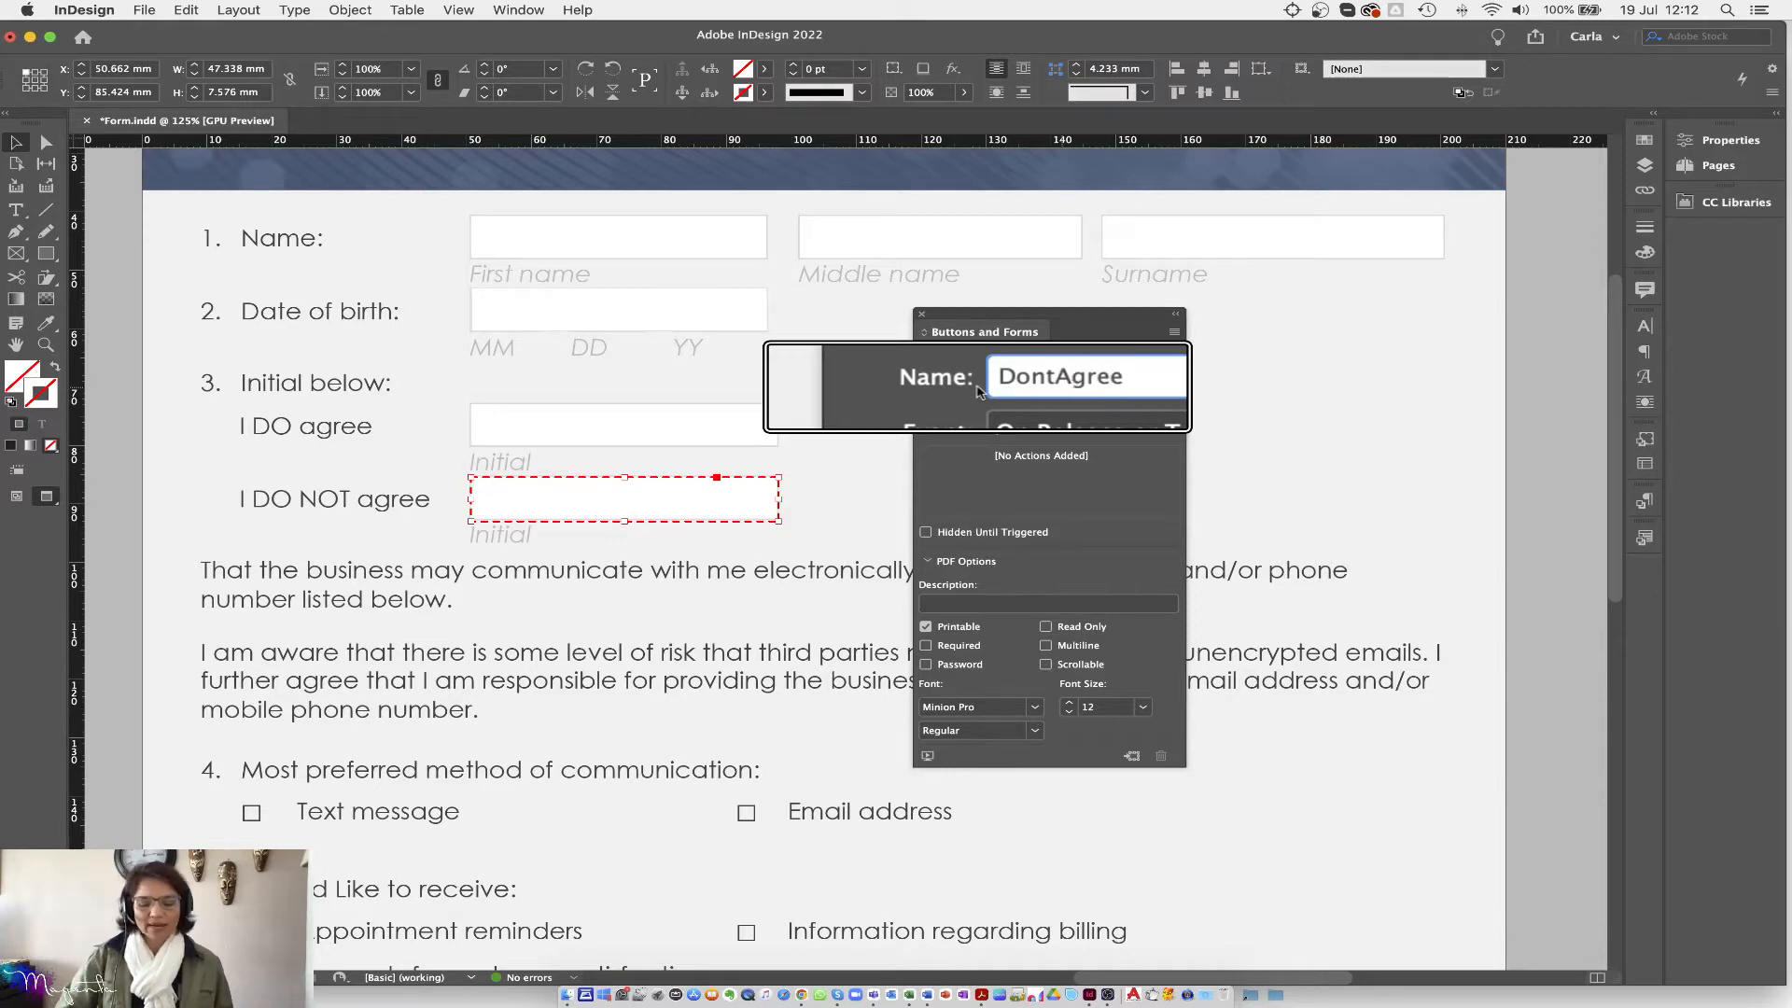
pyautogui.press('Return')
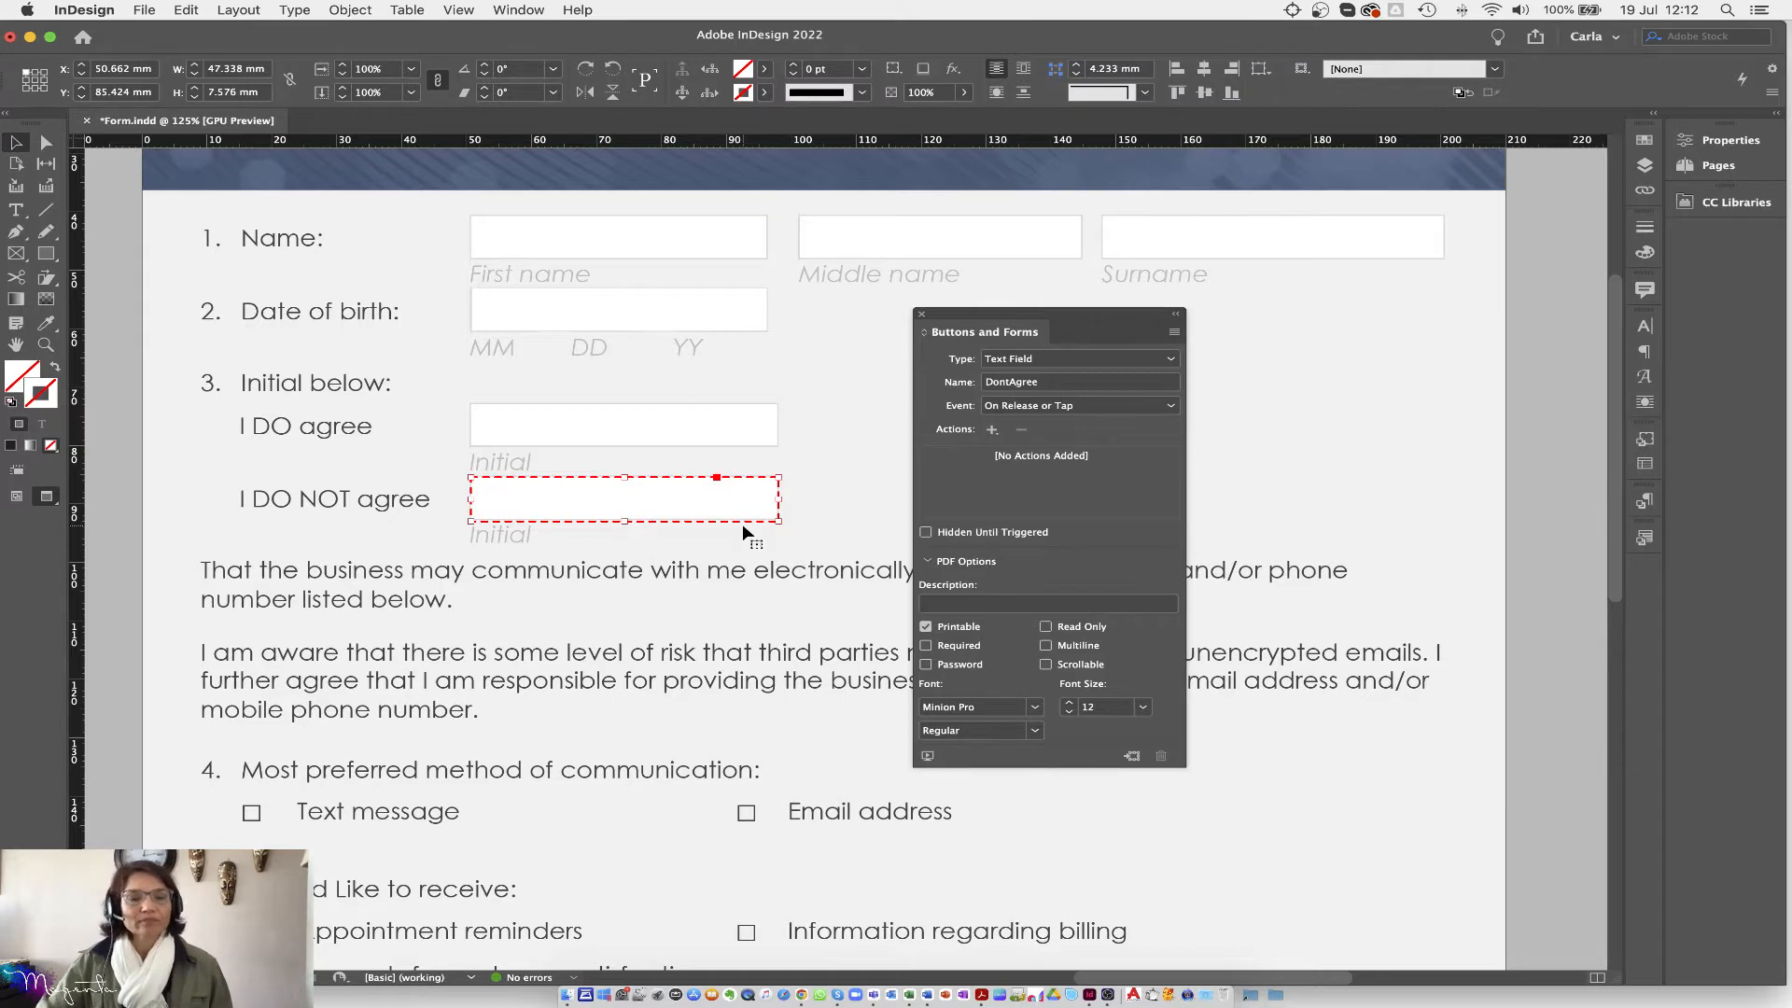
# Step: Scroll down to question 4 and move the Buttons and Forms panel off the text
pyautogui.scroll(-3, 742, 524)
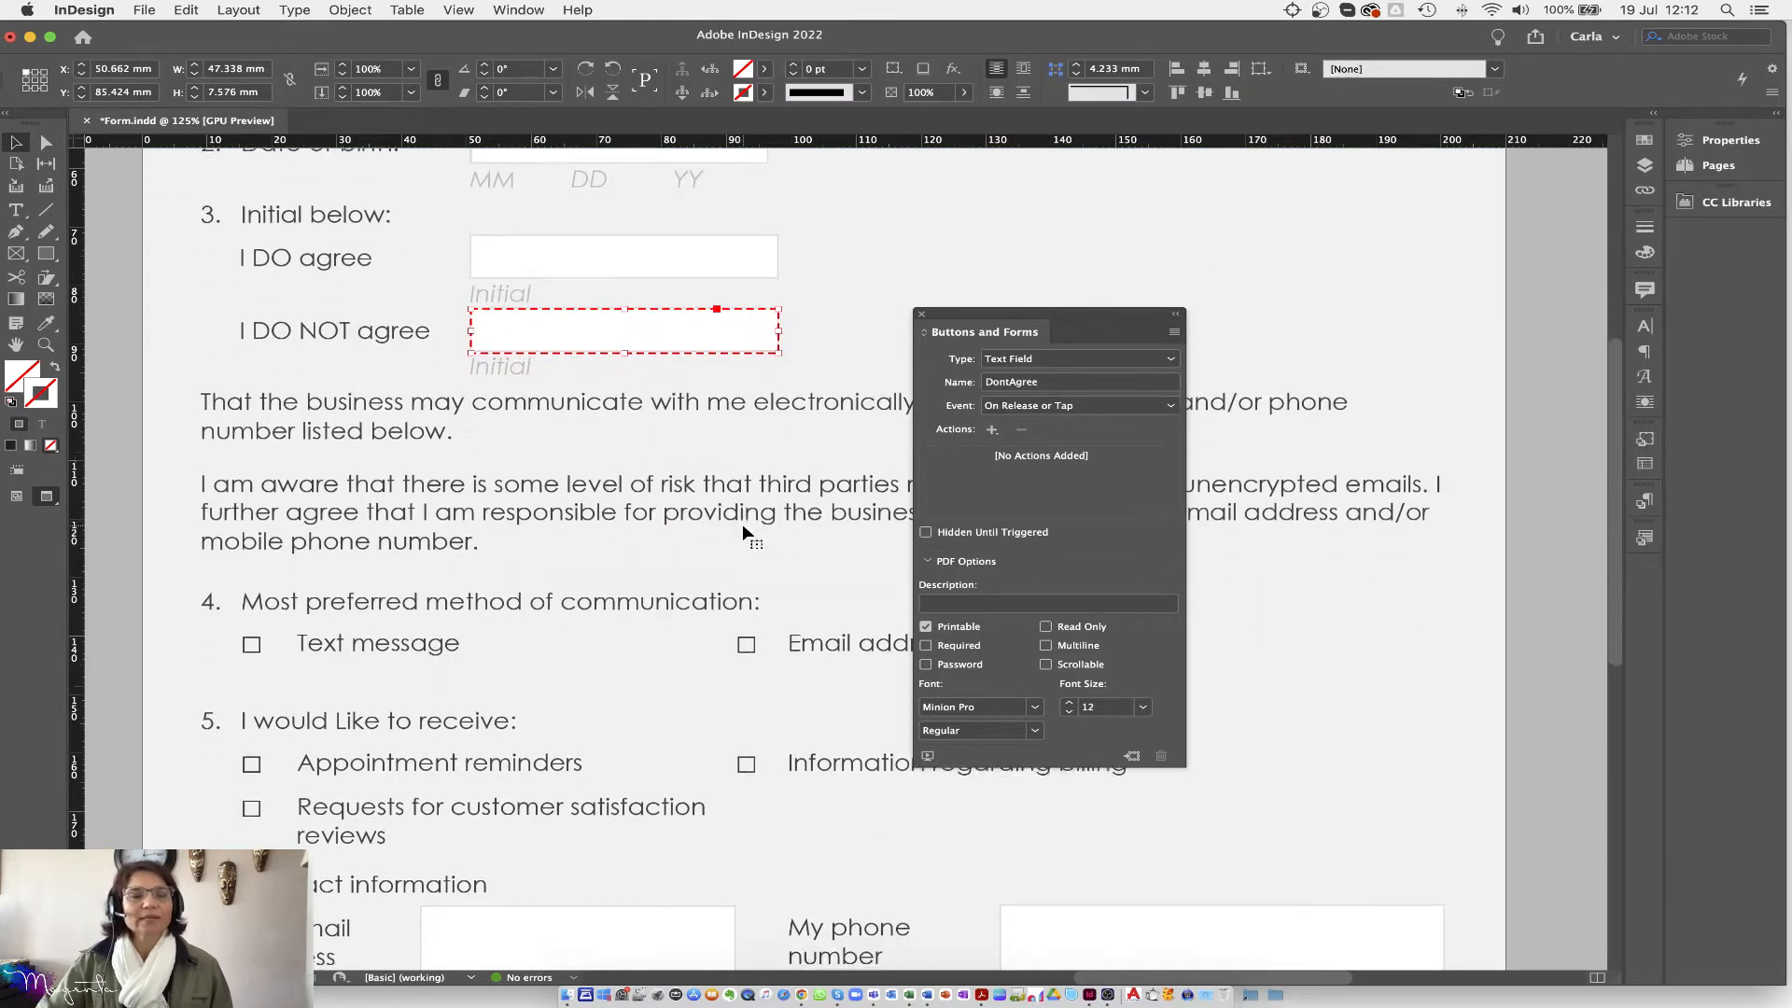
pyautogui.scroll(-1, 742, 524)
pyautogui.scroll(-3, 742, 524)
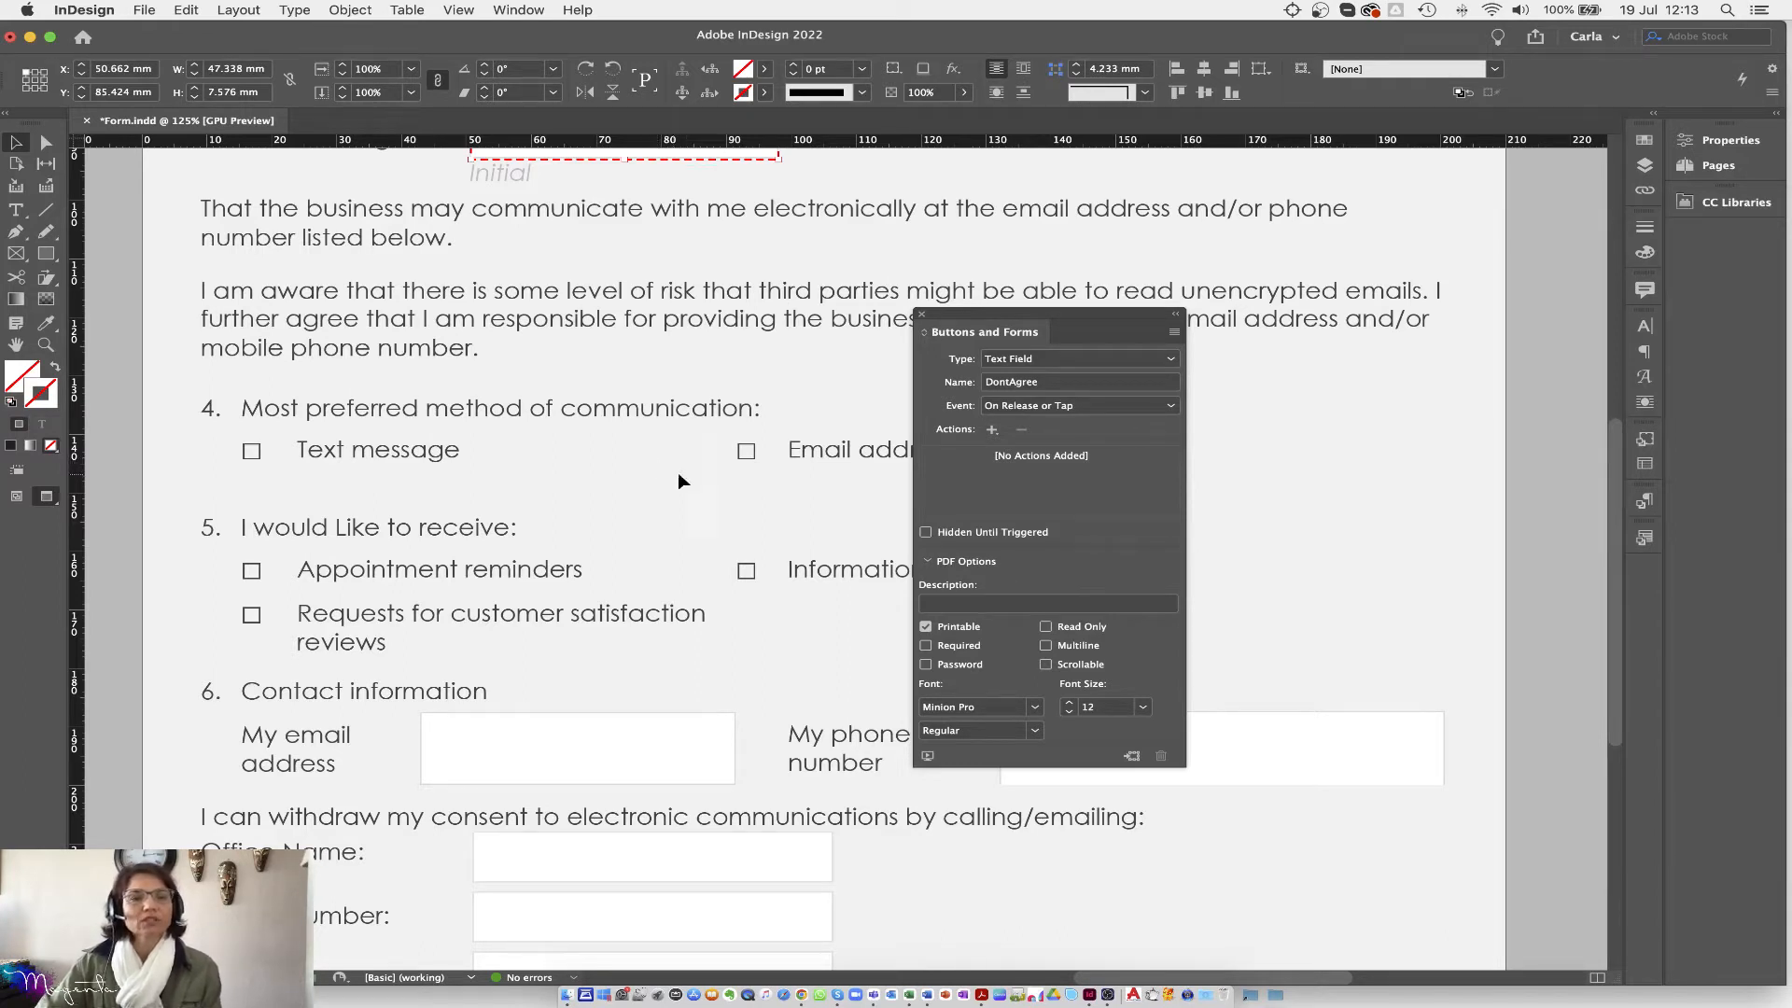
pyautogui.moveTo(987, 313); pyautogui.dragTo(1253, 359)
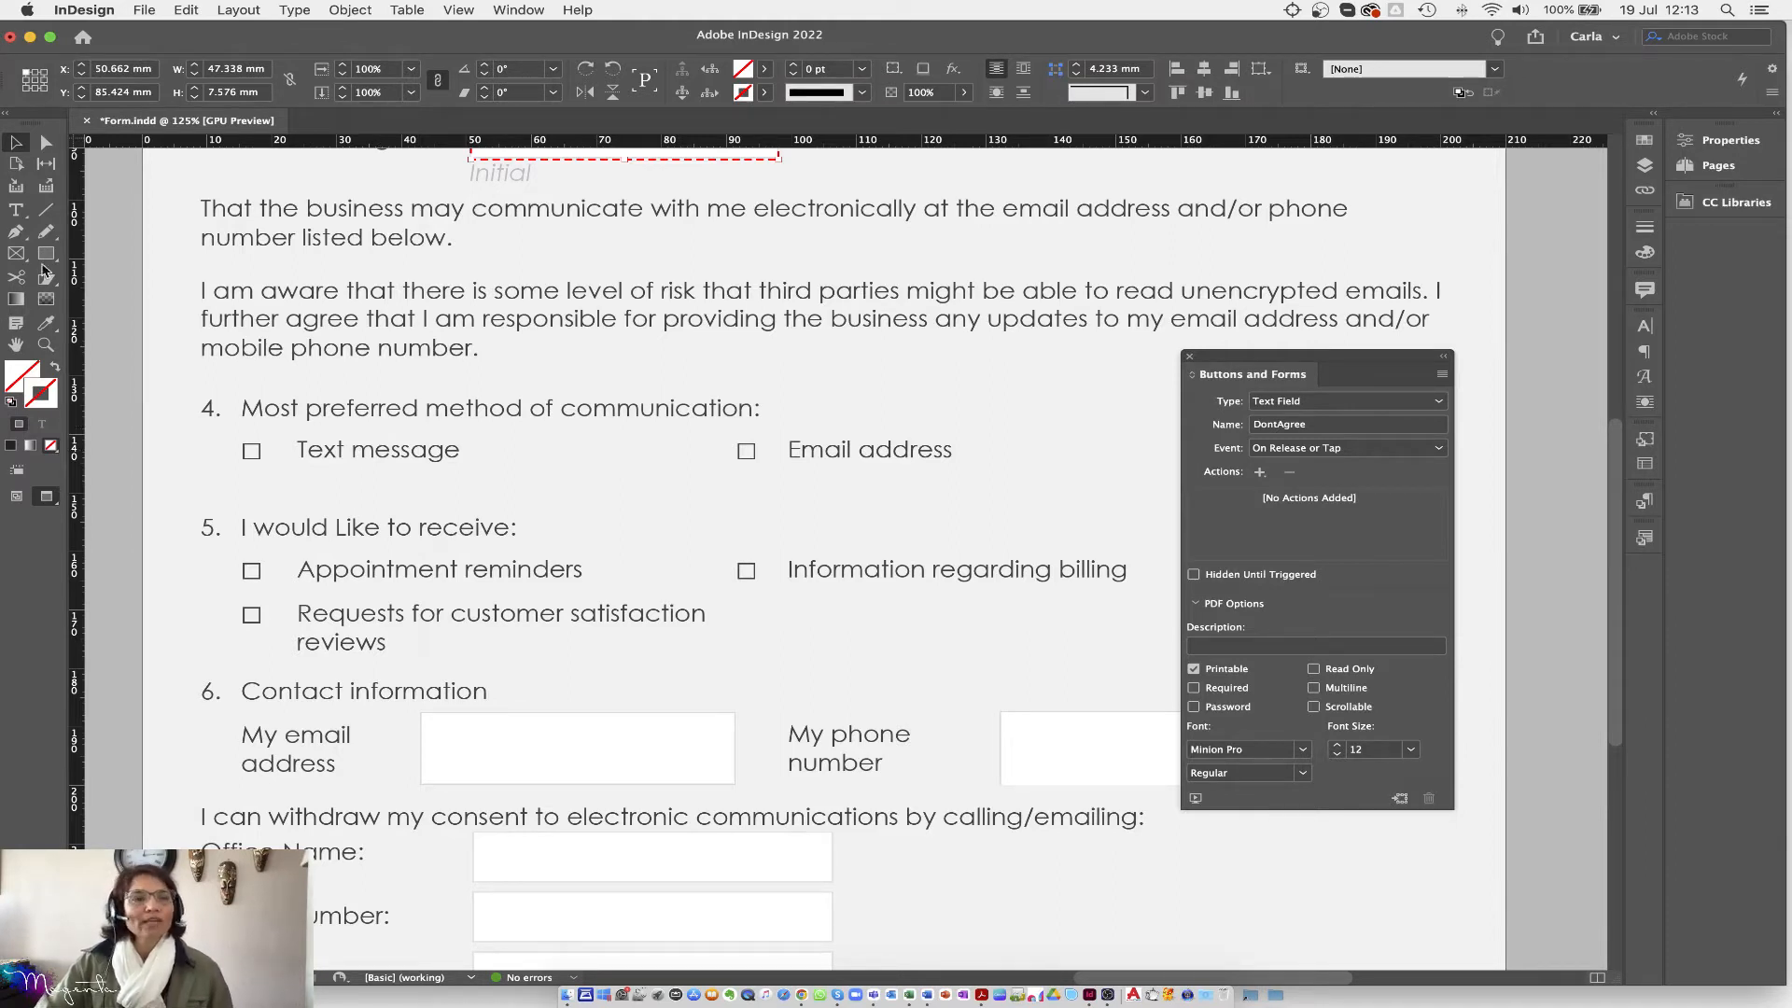
# Step: Draw a roughly 2.8 by 2.6 mm rectangle frame over the Text message checkbox
pyautogui.click(16, 209)
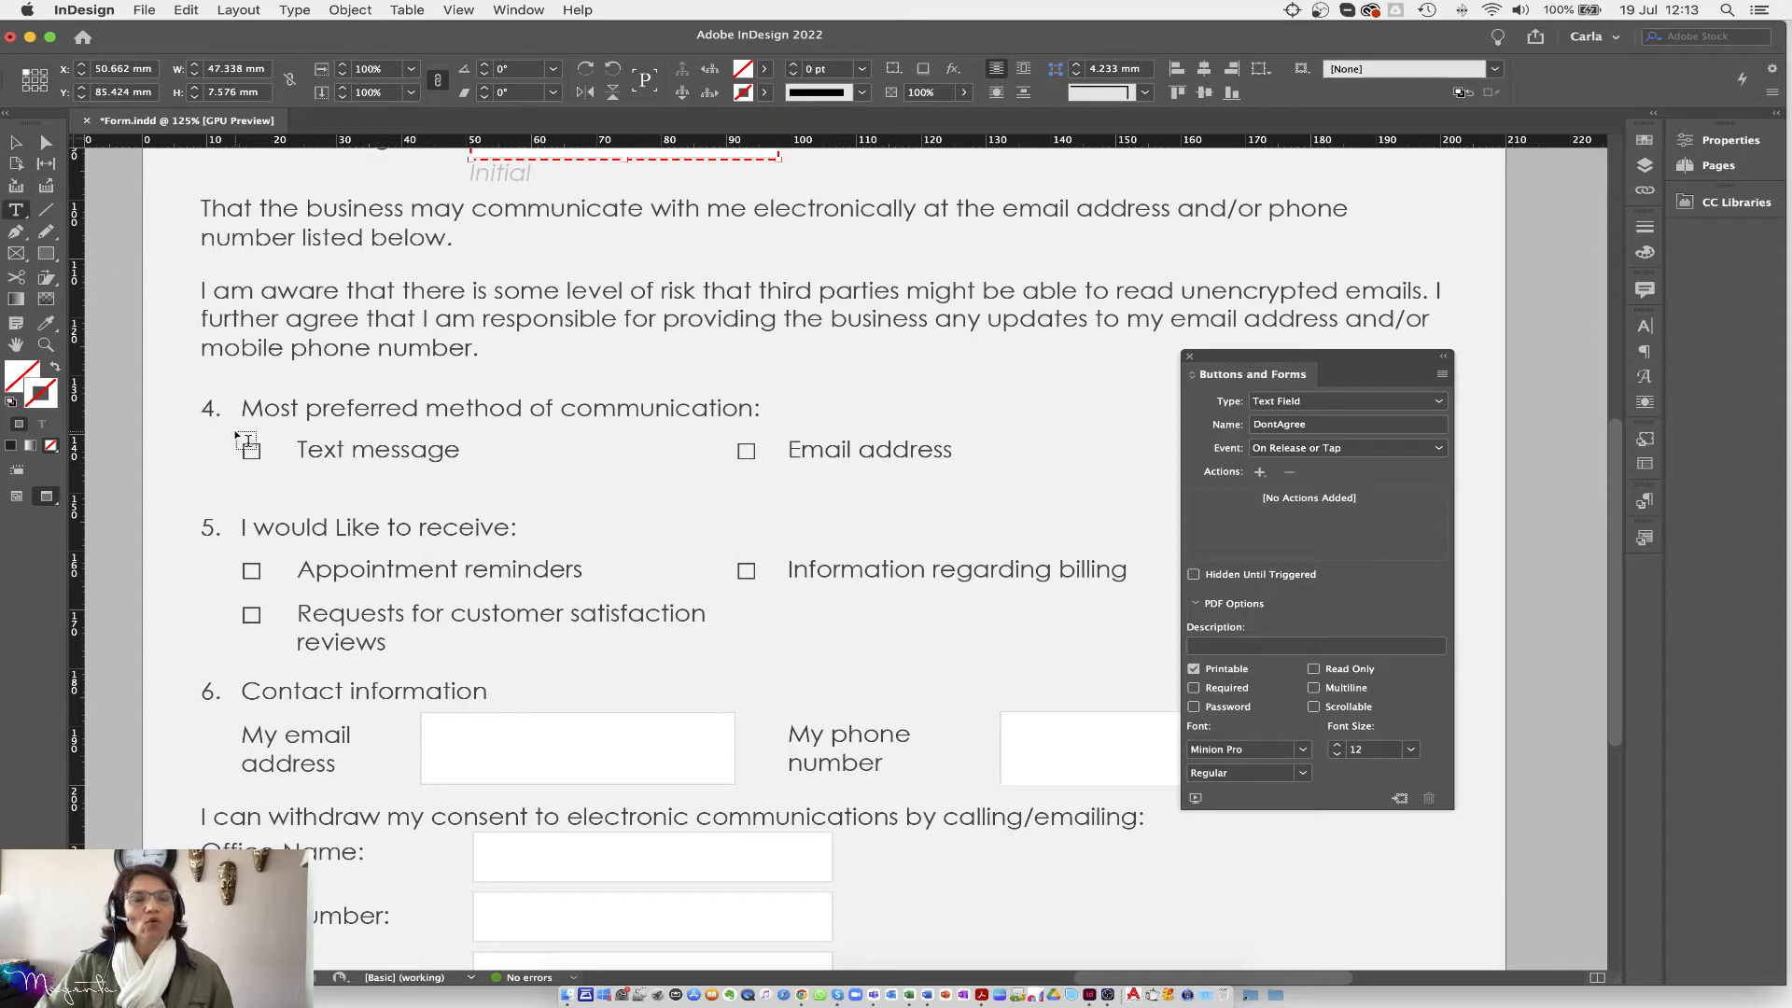
pyautogui.moveTo(242, 442); pyautogui.dragTo(265, 460)
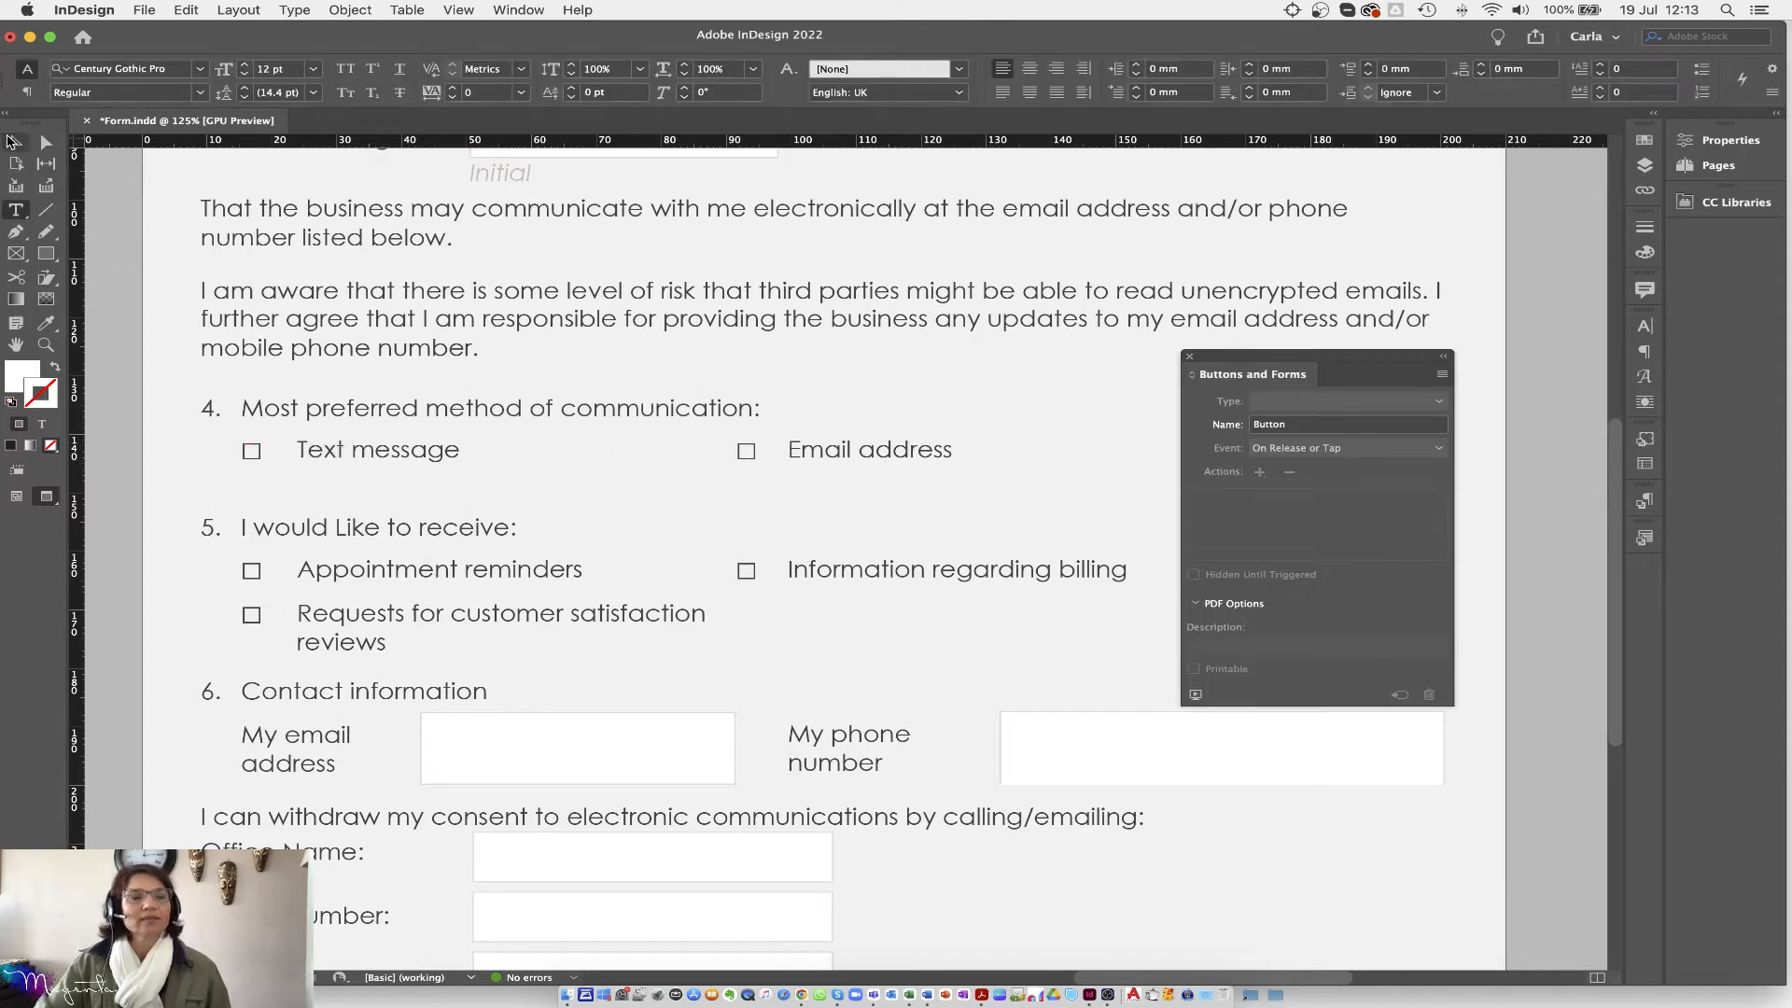
pyautogui.click(16, 142)
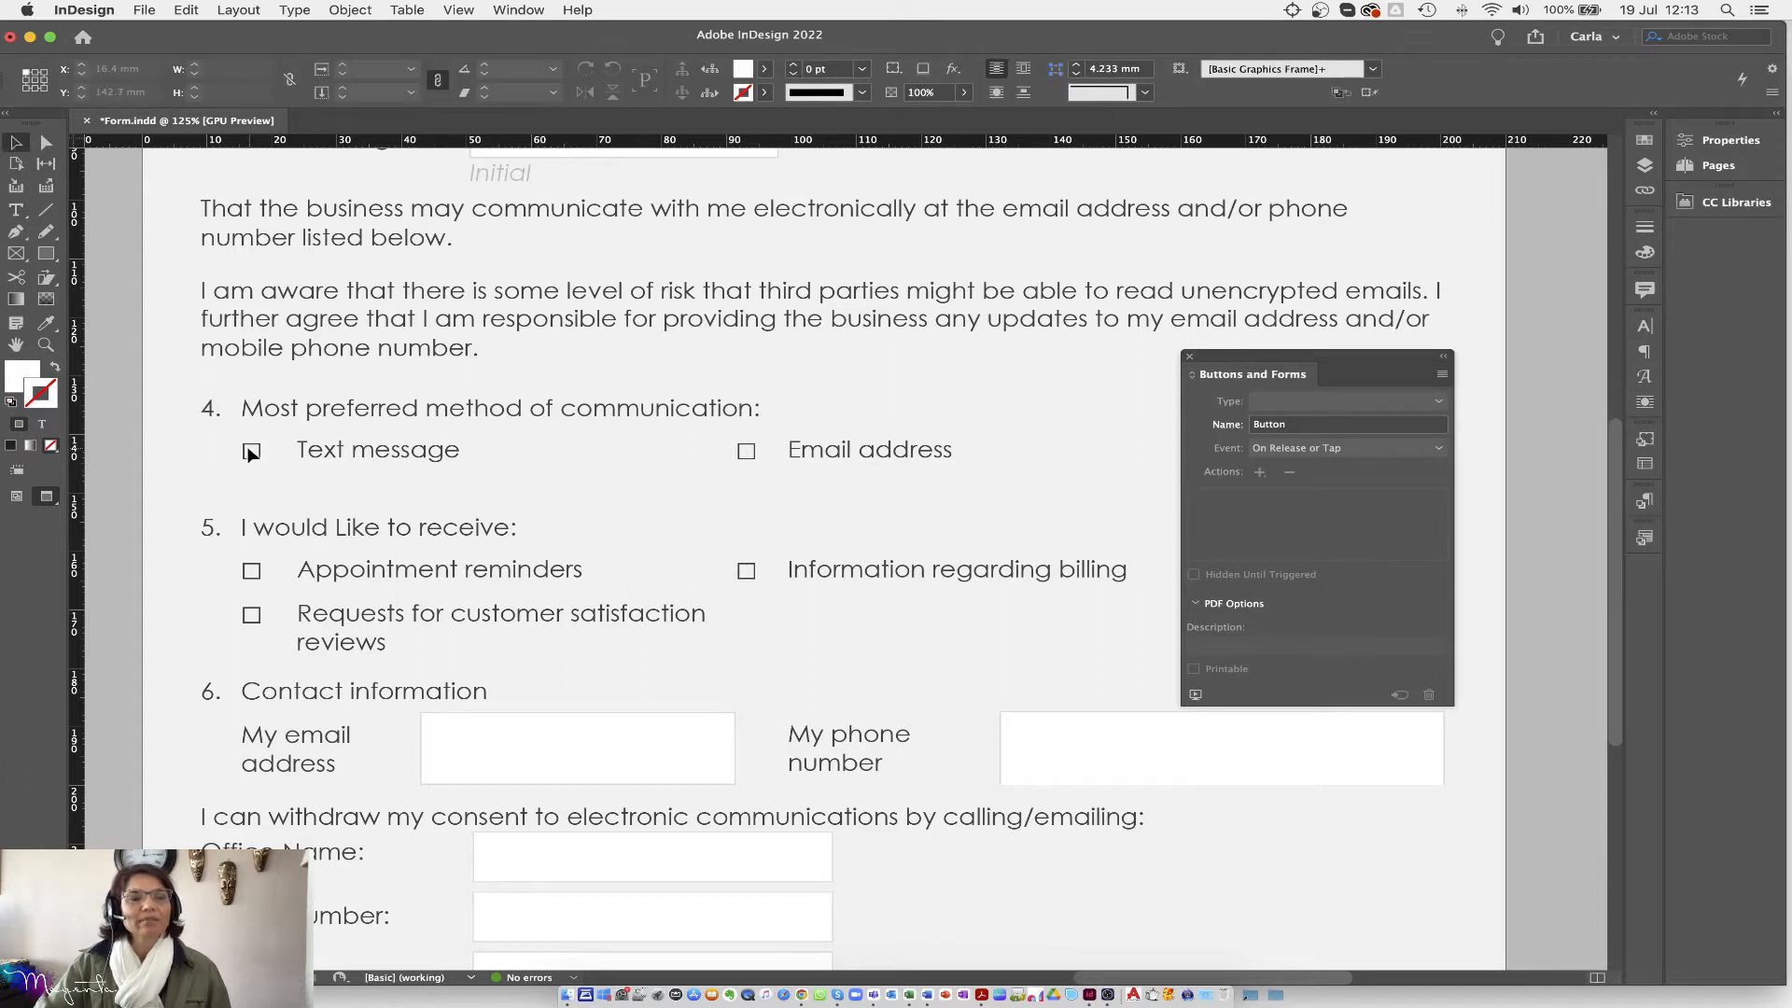
pyautogui.click(16, 209)
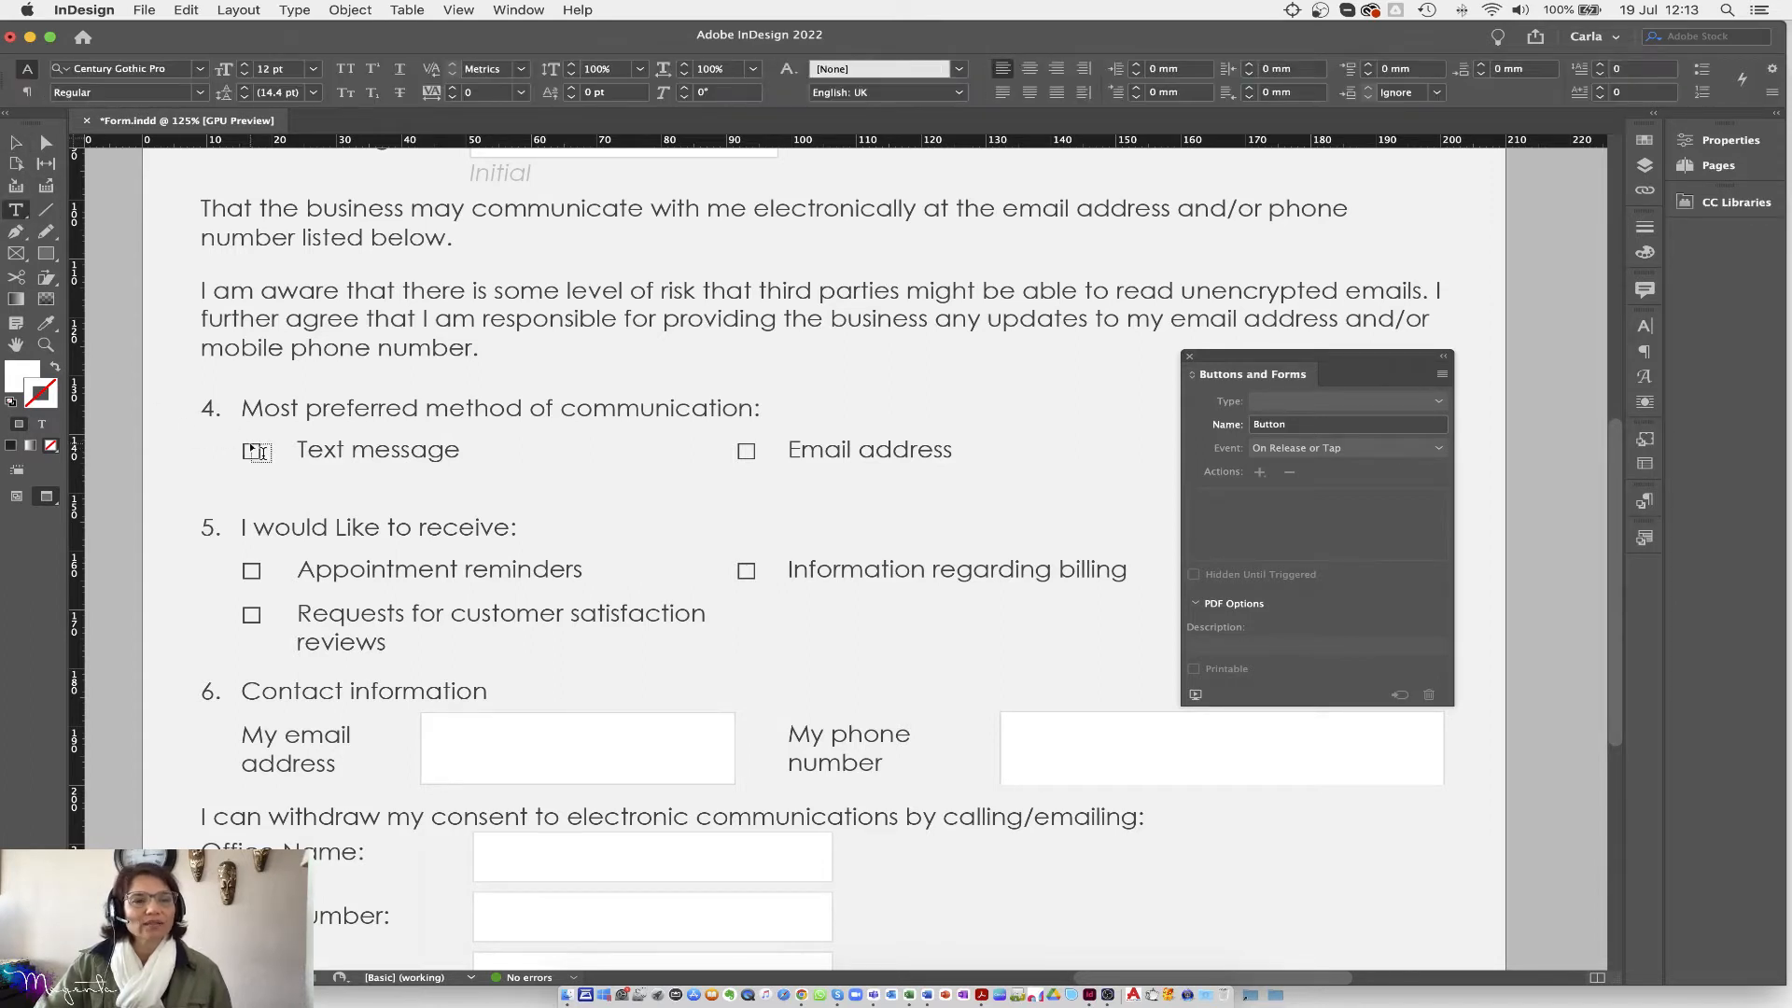
pyautogui.moveTo(246, 444); pyautogui.dragTo(262, 460)
pyautogui.click(15, 143)
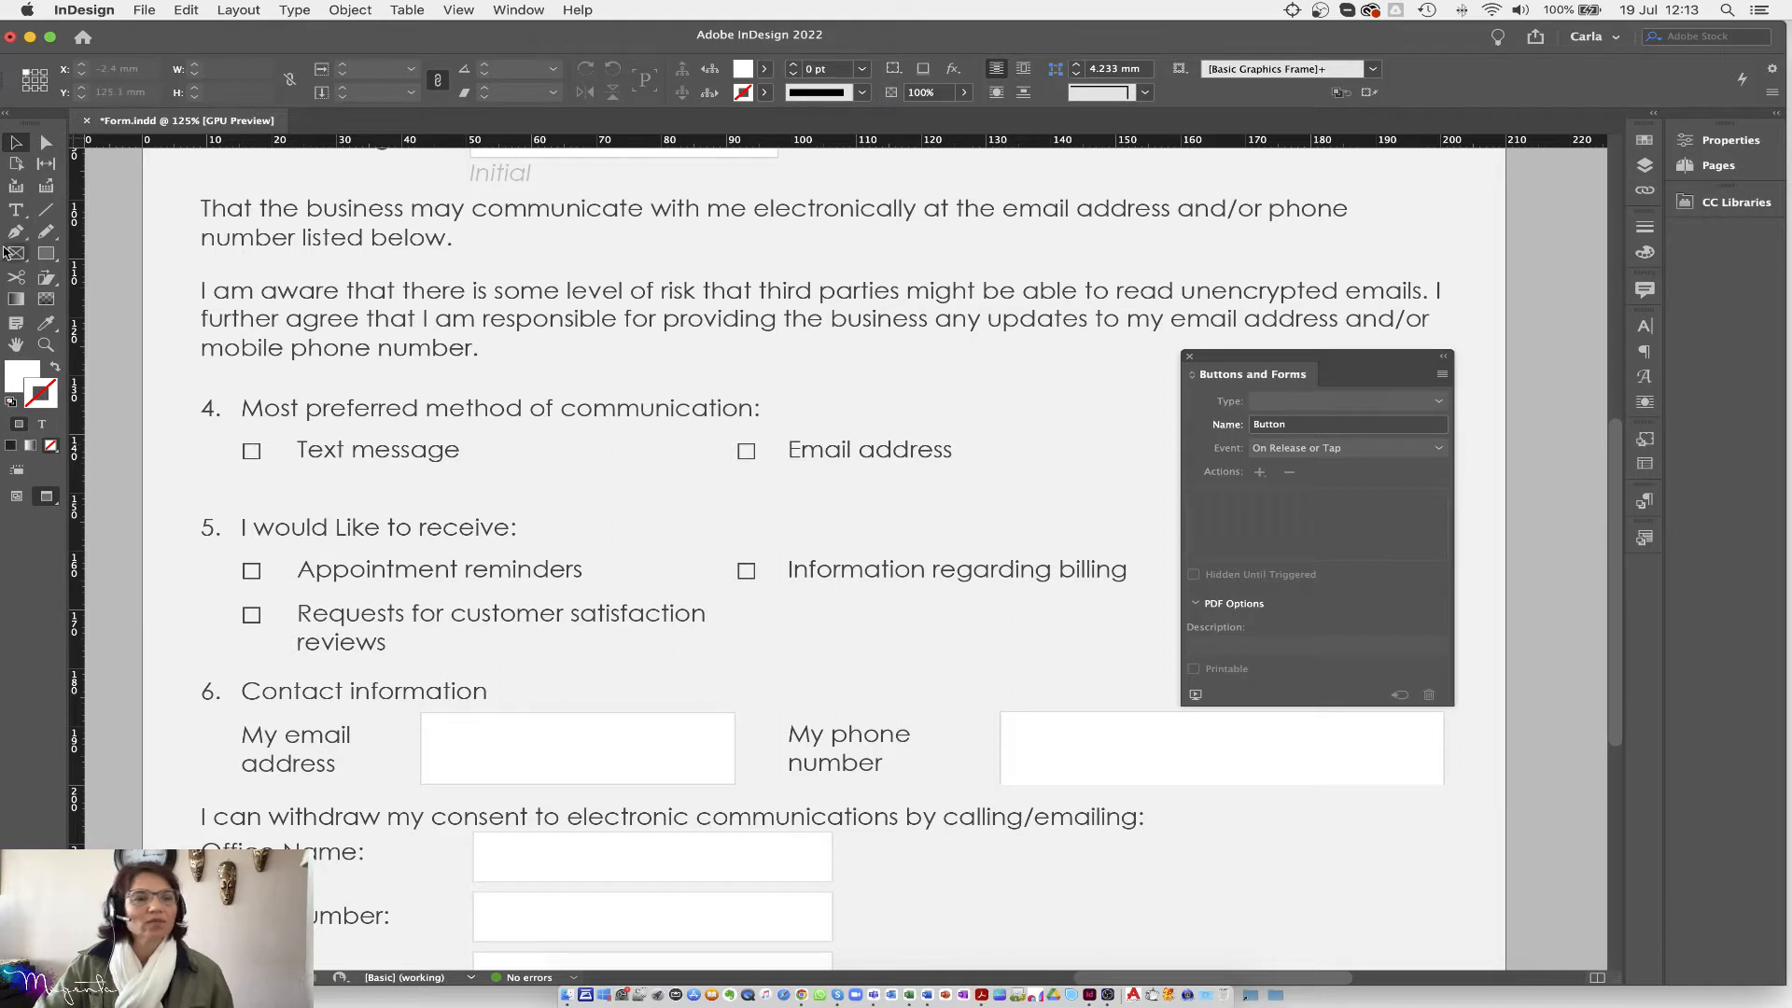
pyautogui.click(46, 253)
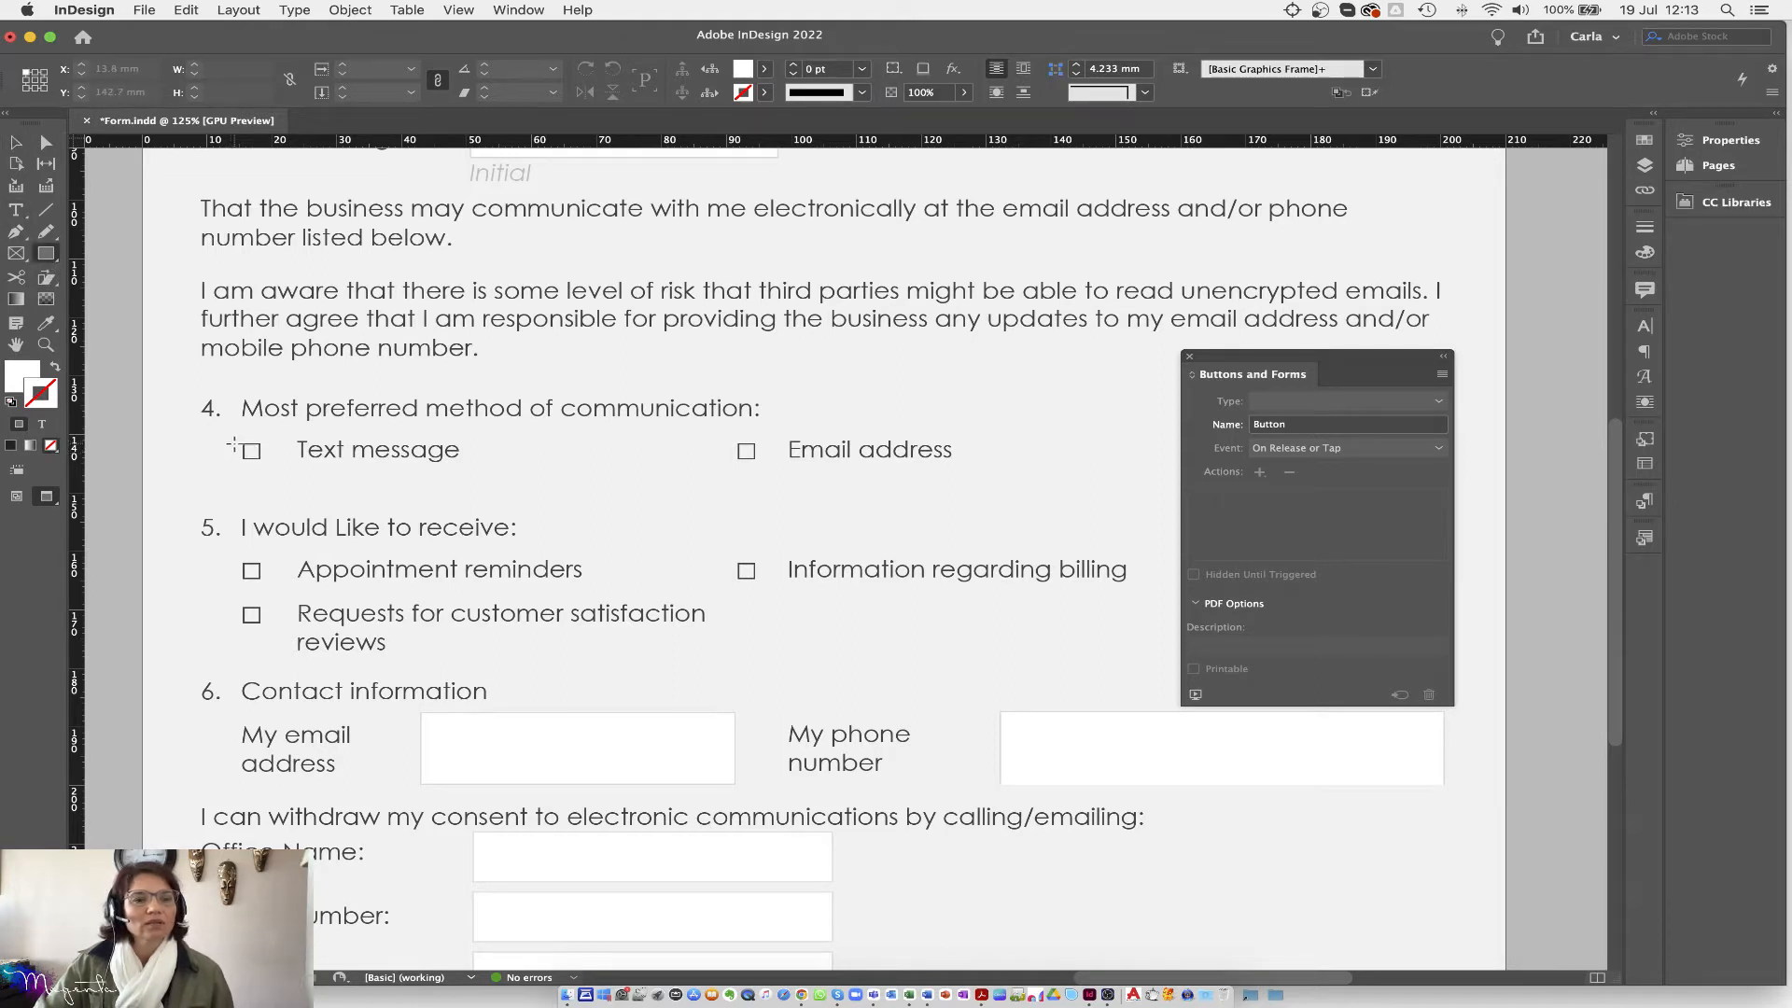
pyautogui.moveTo(242, 442); pyautogui.dragTo(262, 457)
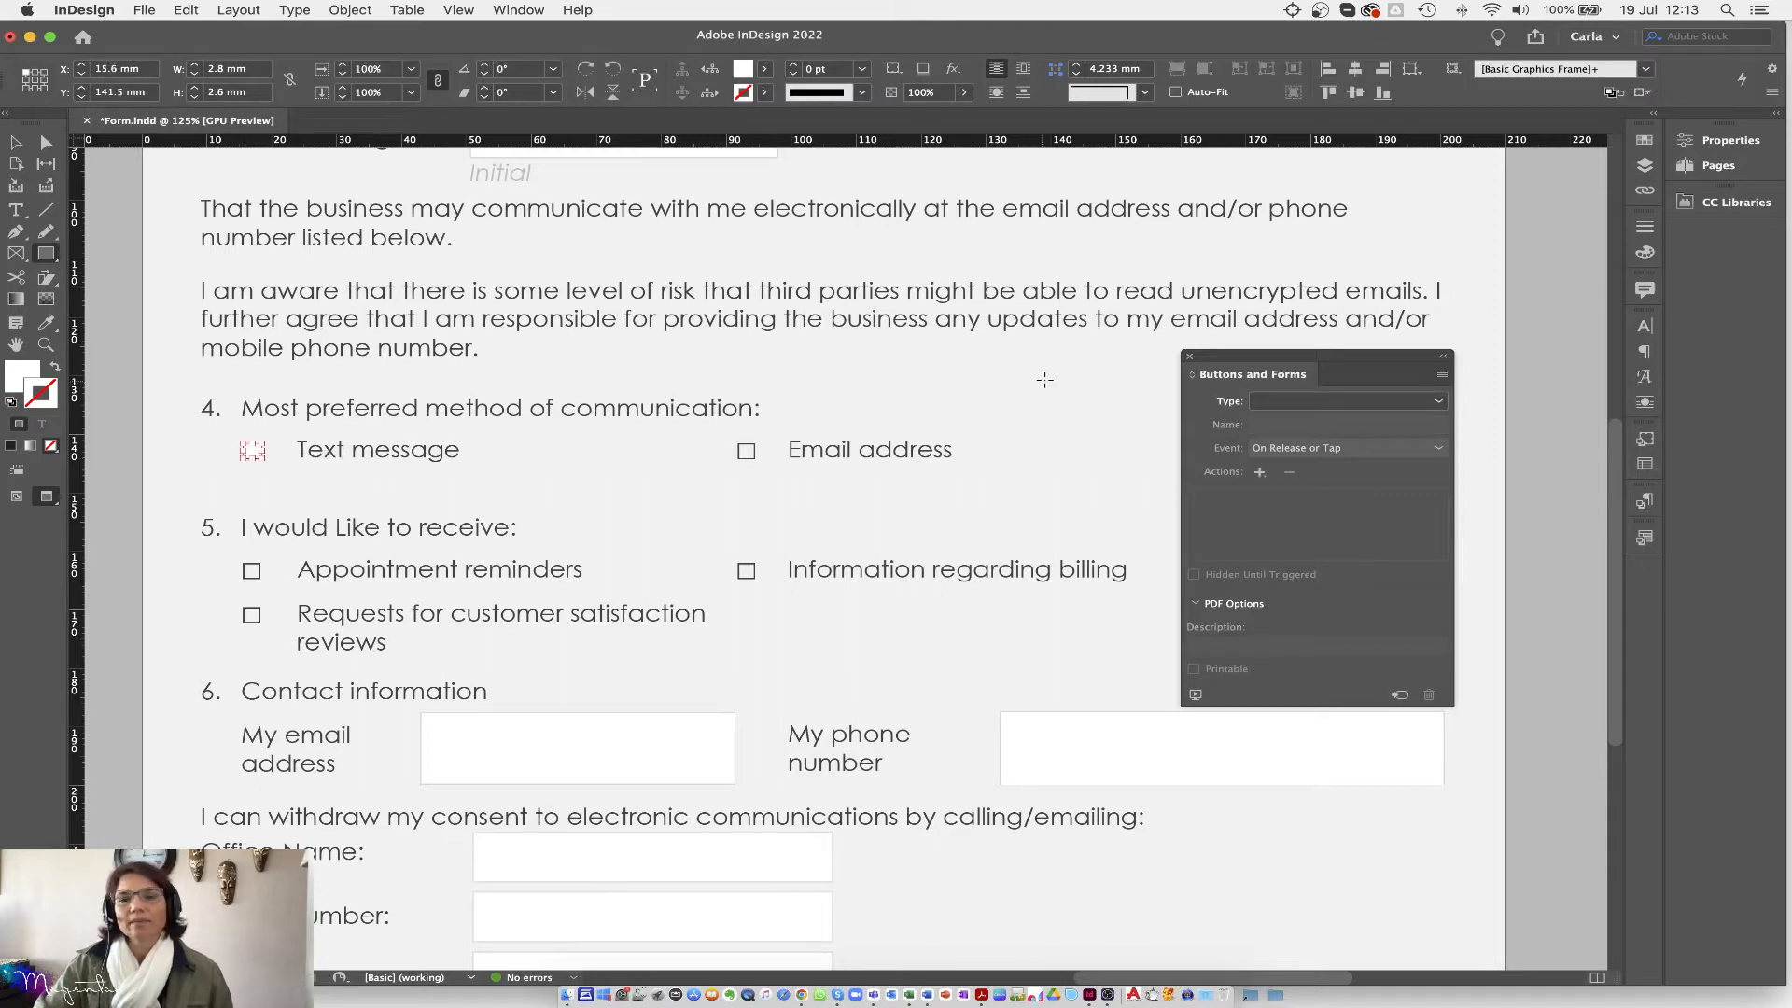
pyautogui.moveTo(1382, 356); pyautogui.dragTo(706, 317)
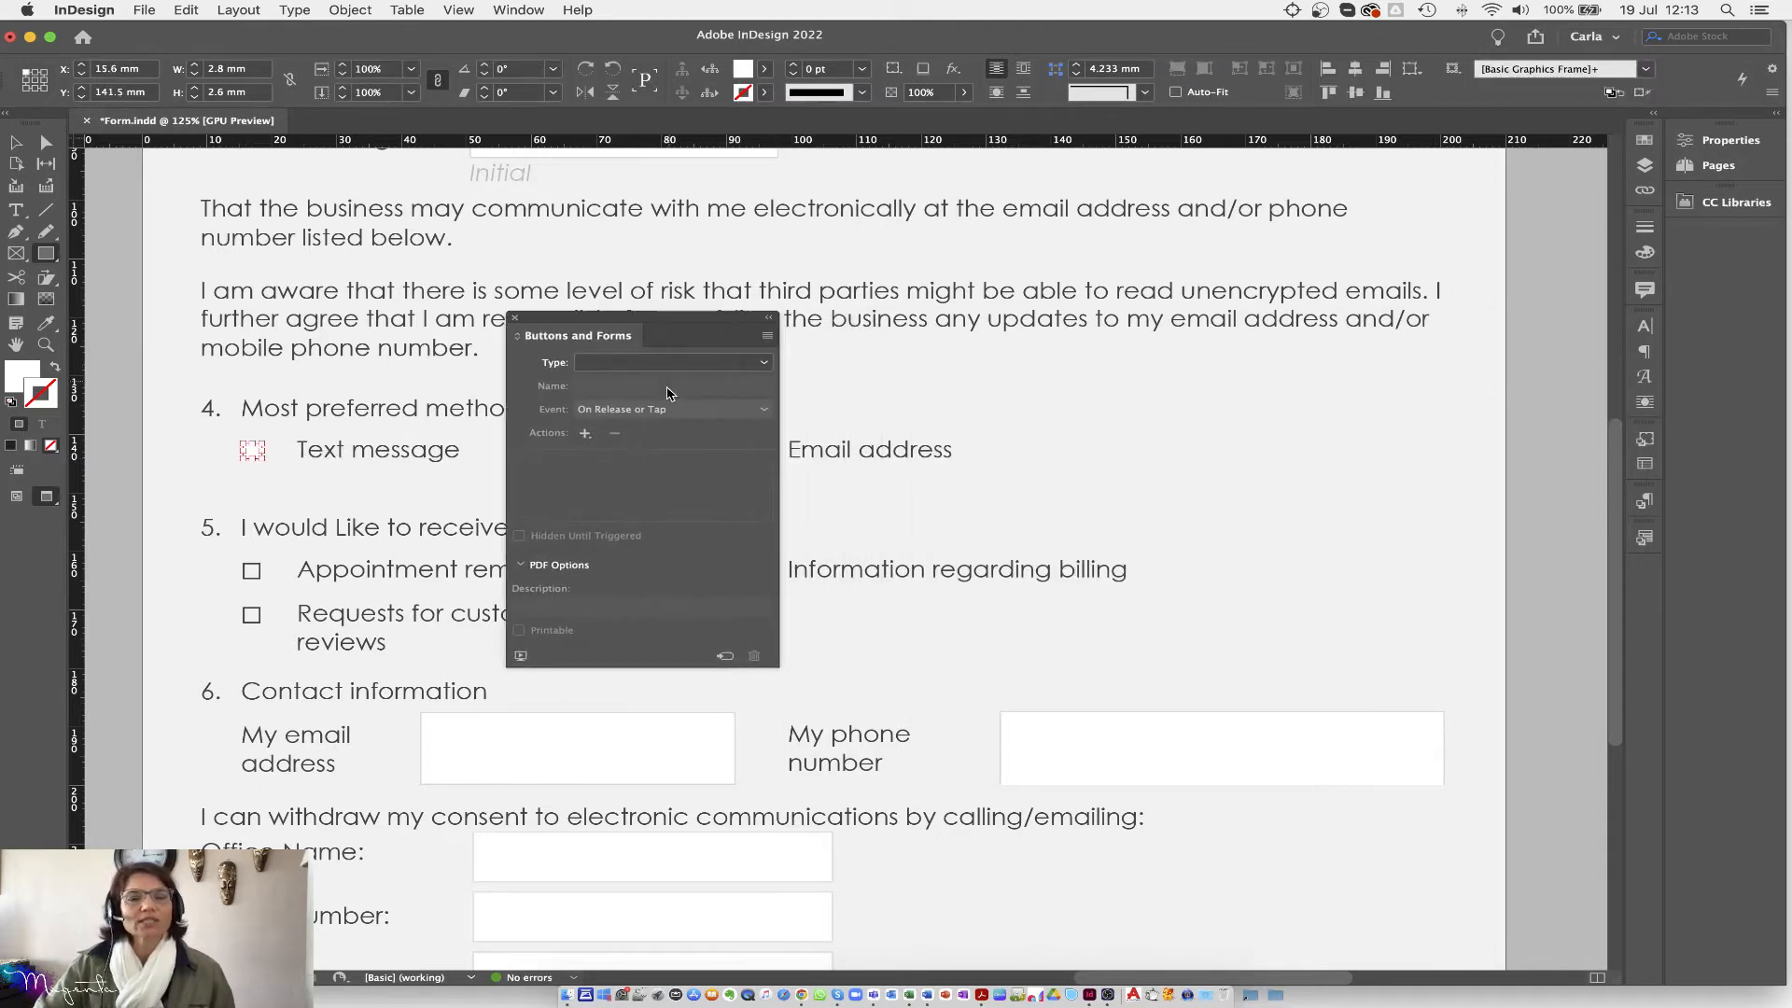
# Step: Set the Text message frame's field type to Radio Button, creating Radio Button 1
pyautogui.click(654, 363)
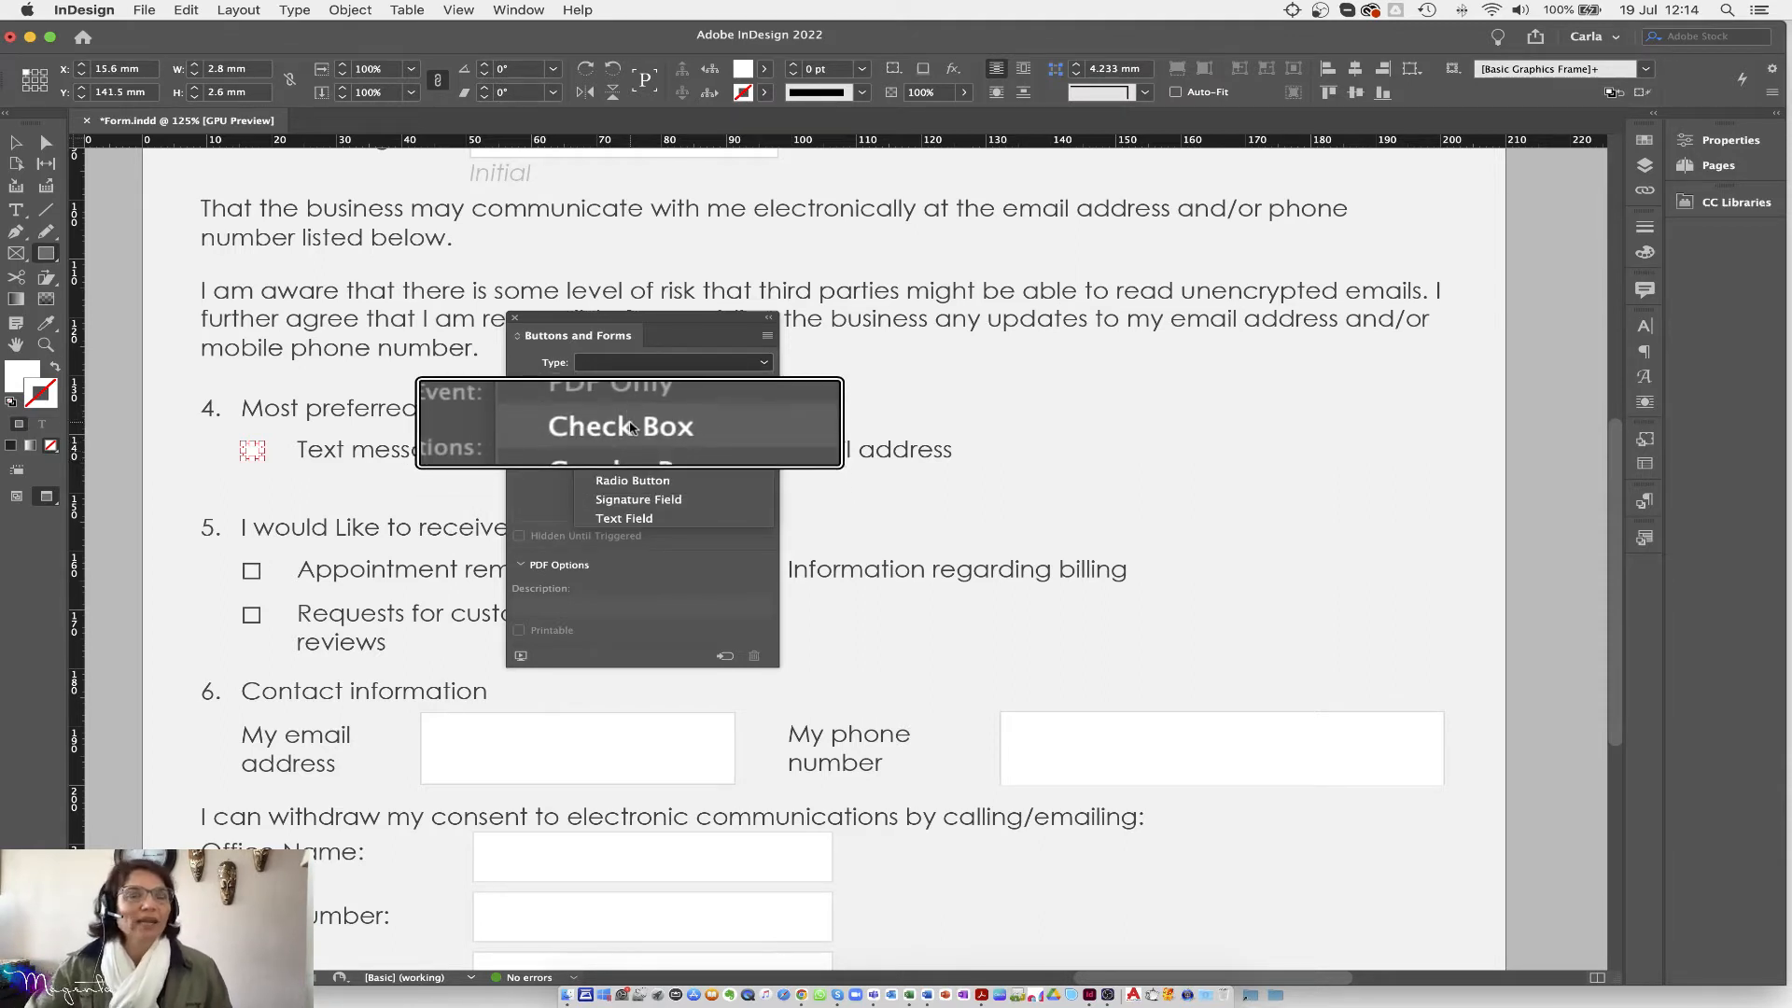
pyautogui.click(623, 487)
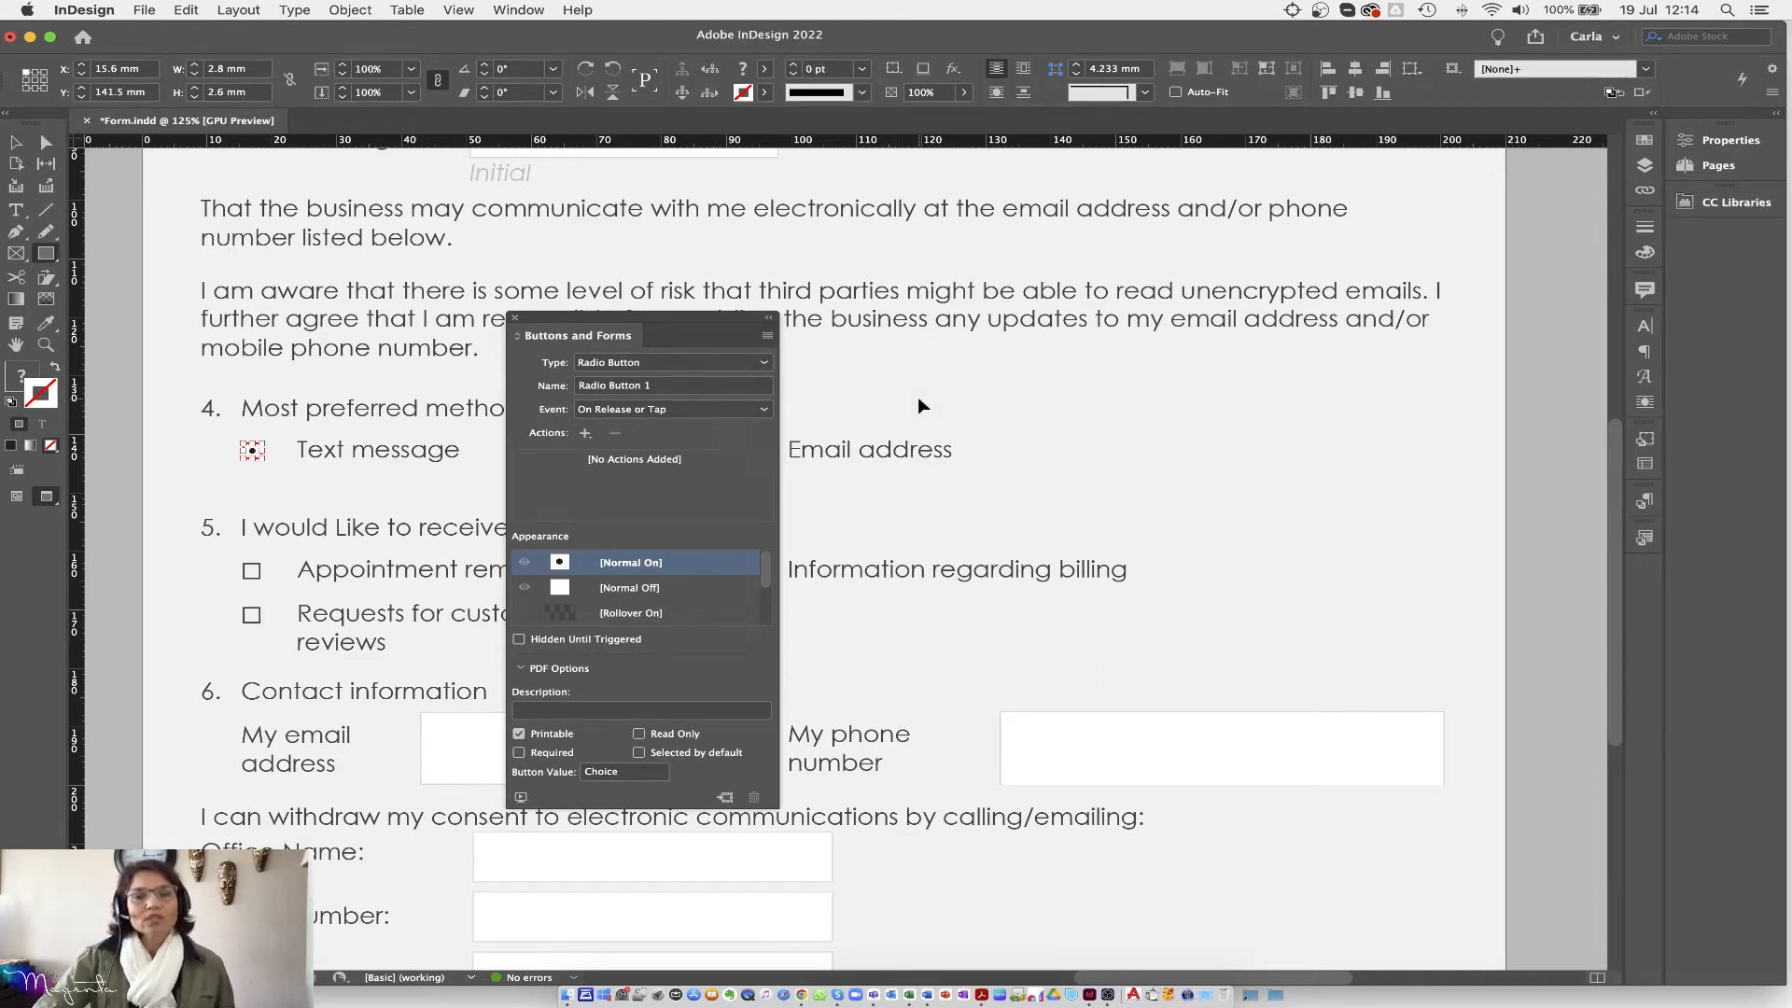
pyautogui.moveTo(662, 326); pyautogui.dragTo(1090, 244)
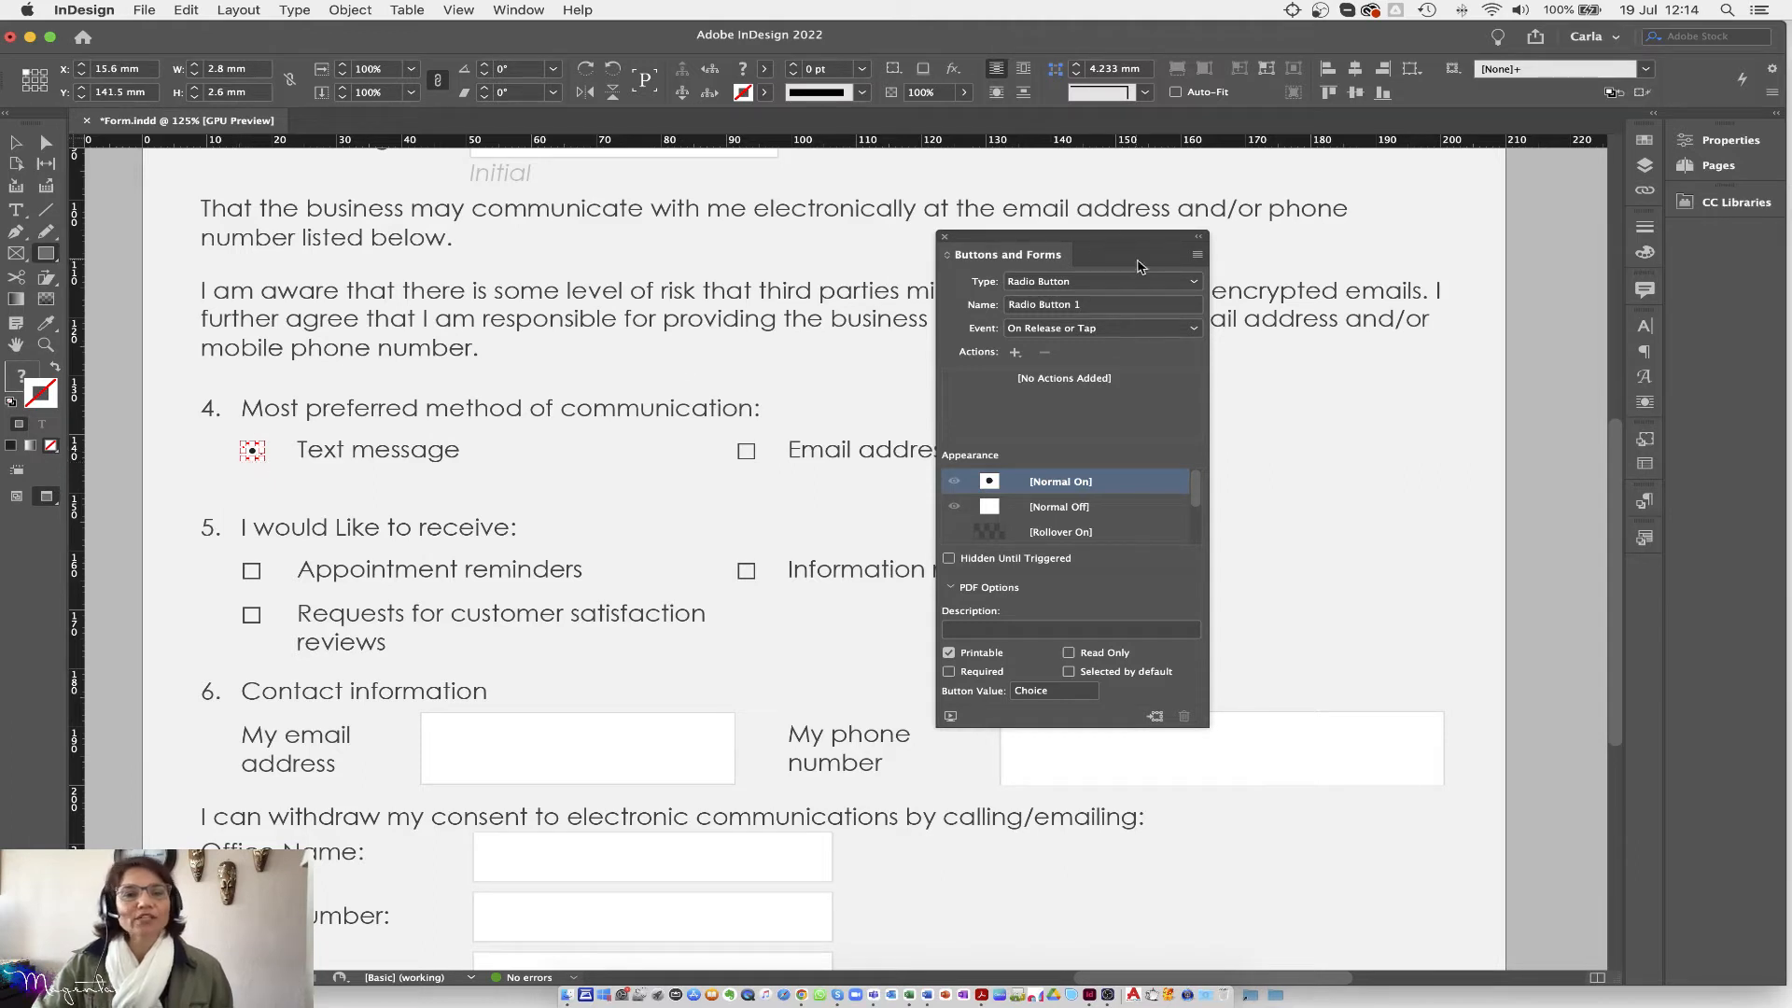
pyautogui.click(1032, 308)
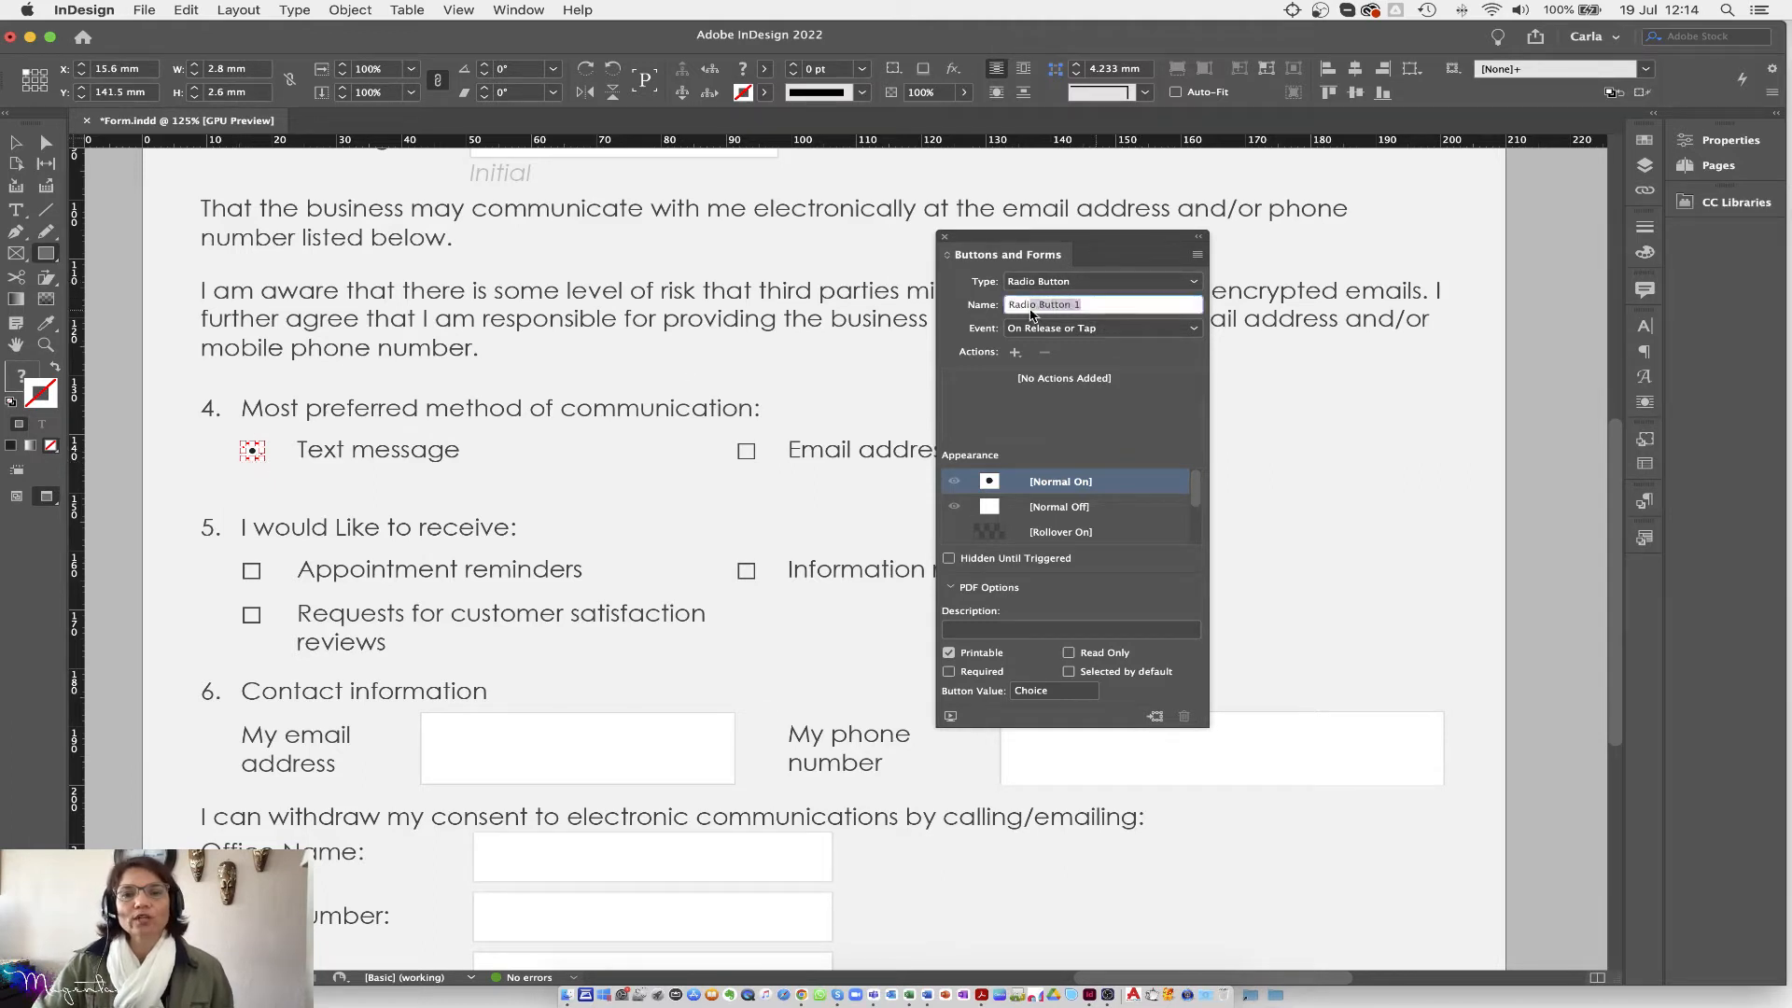
pyautogui.write('communication')
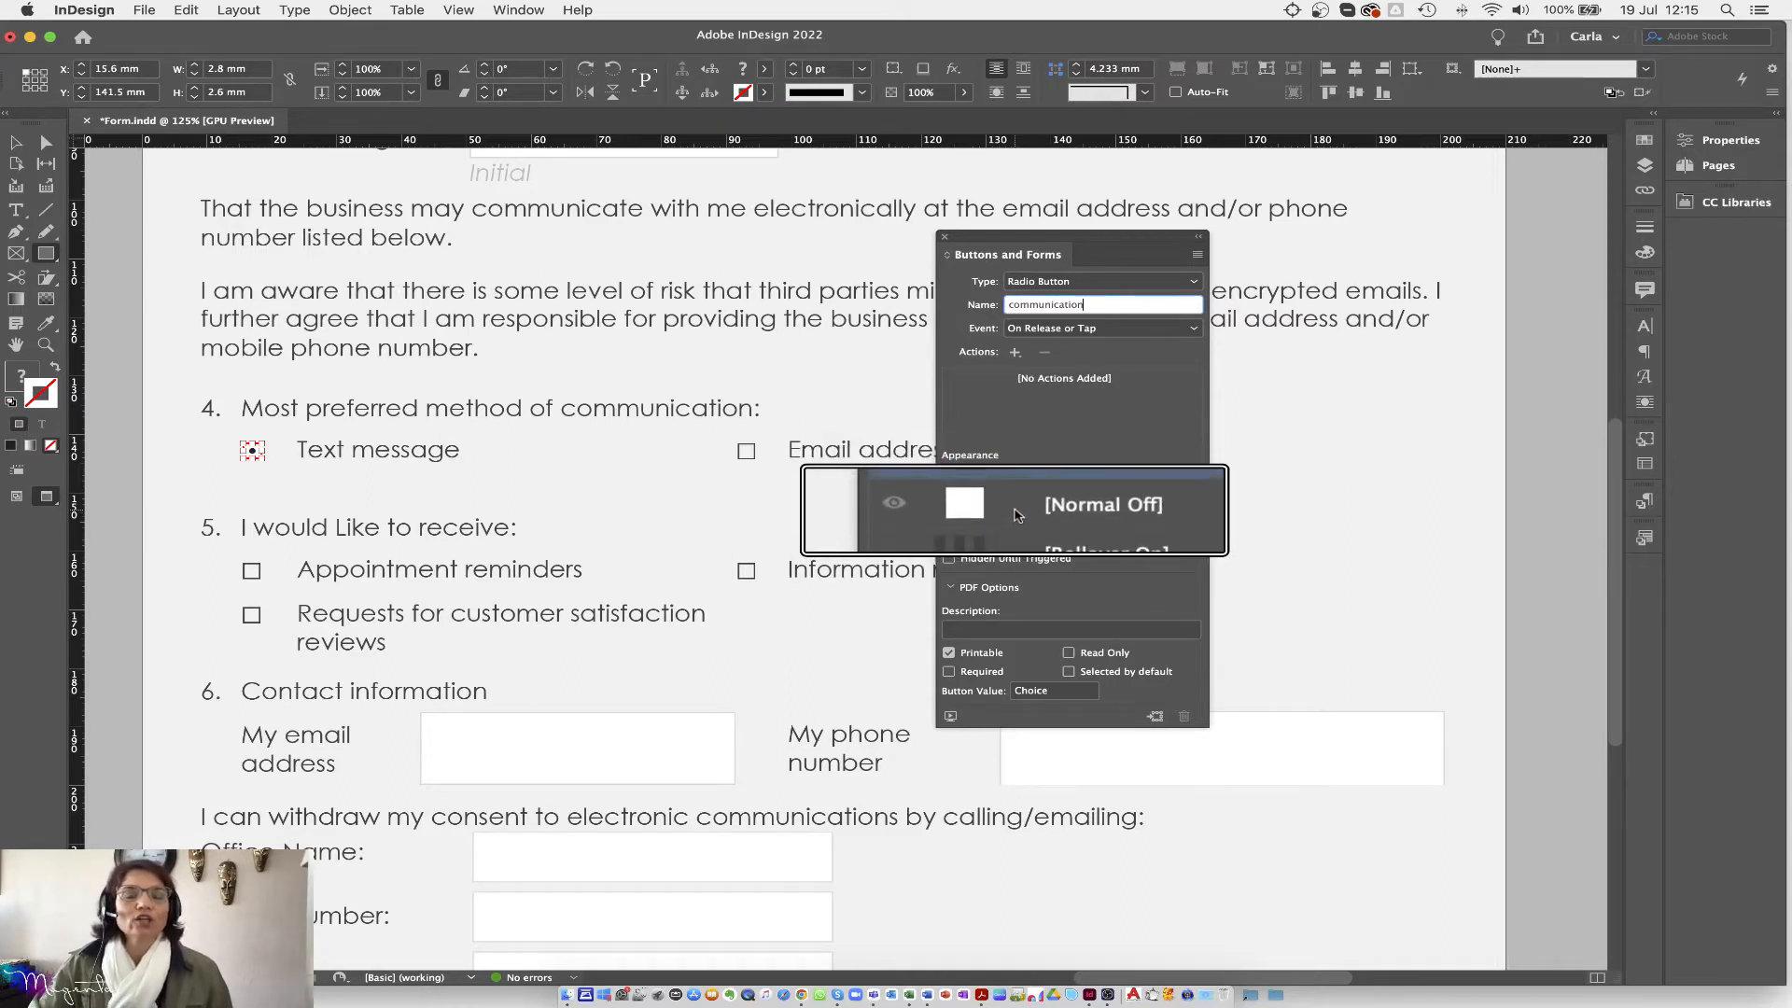
pyautogui.click(1061, 484)
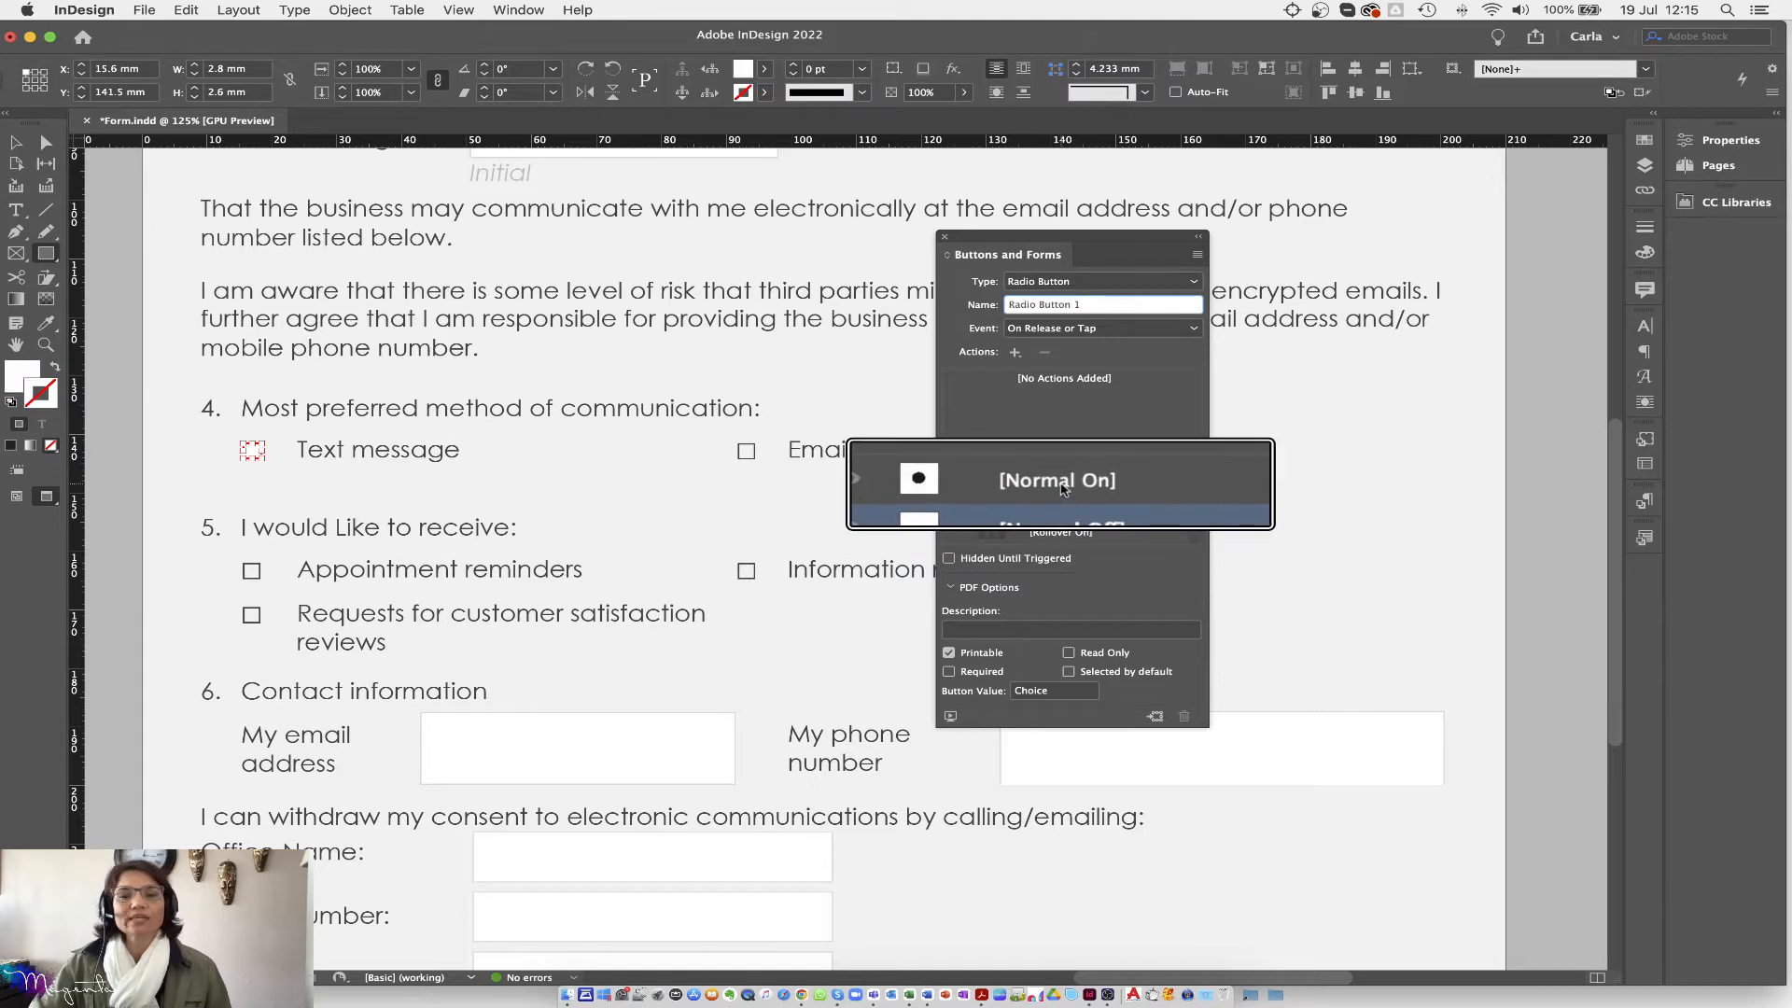
pyautogui.click(1062, 507)
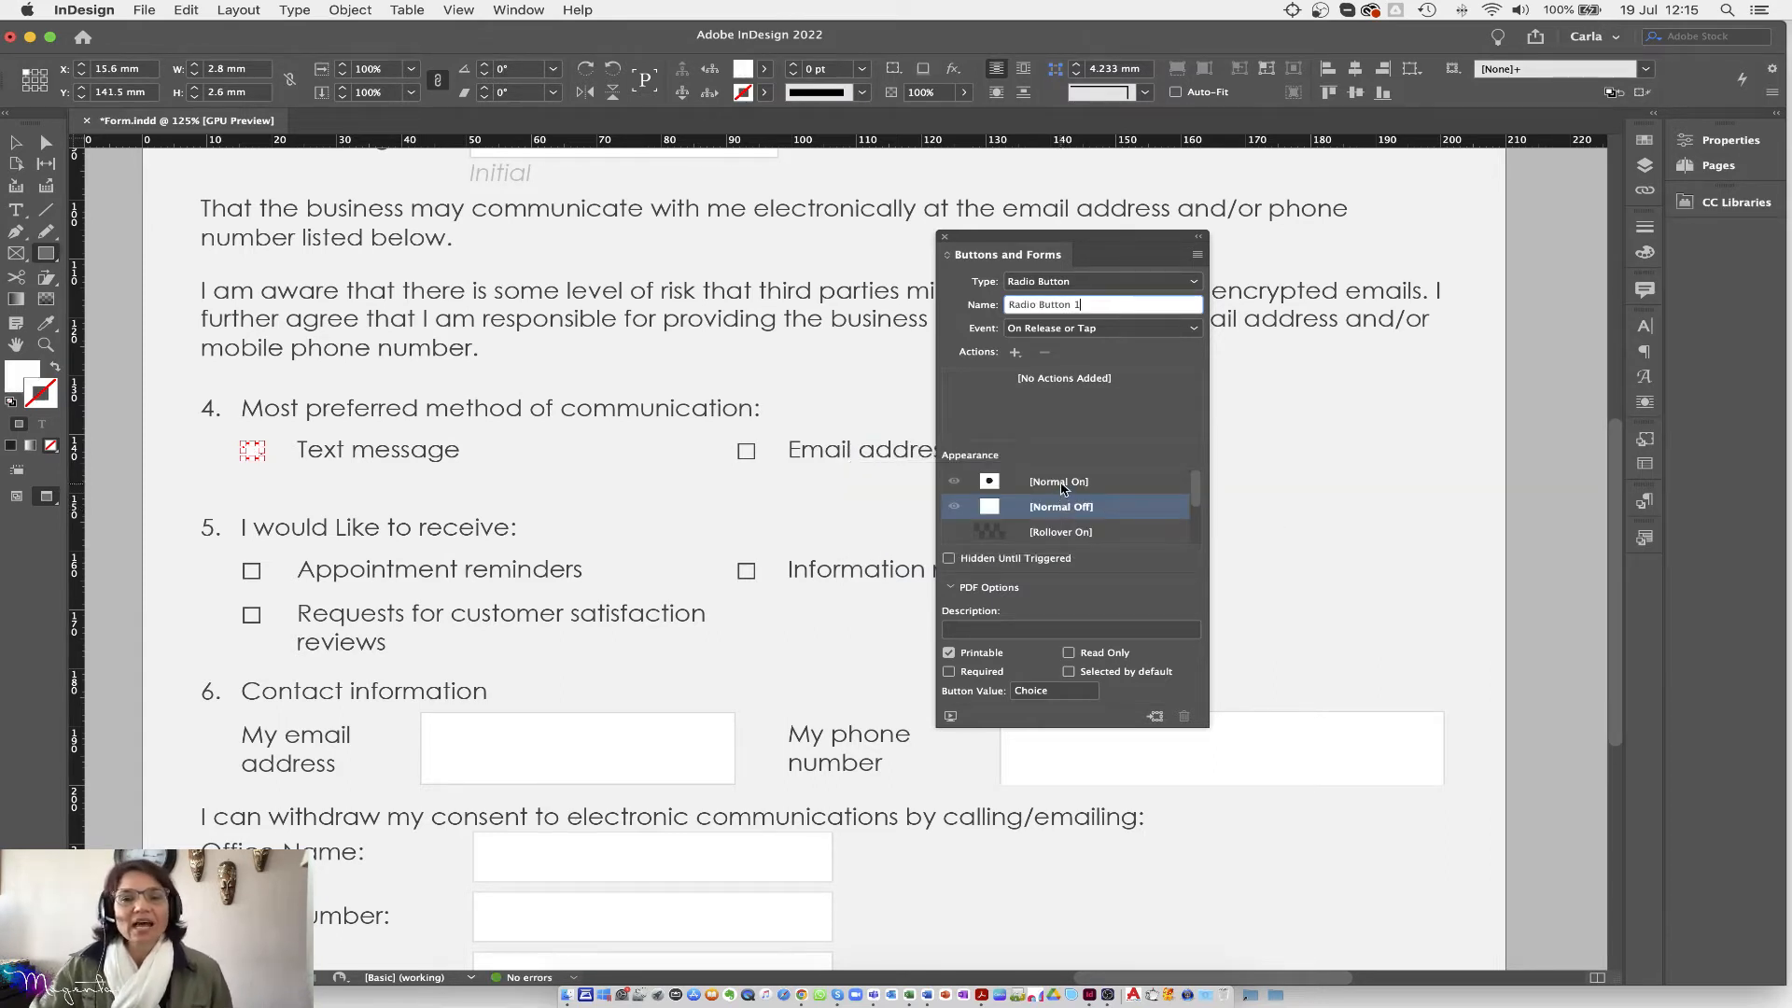
pyautogui.click(1061, 485)
pyautogui.click(1061, 509)
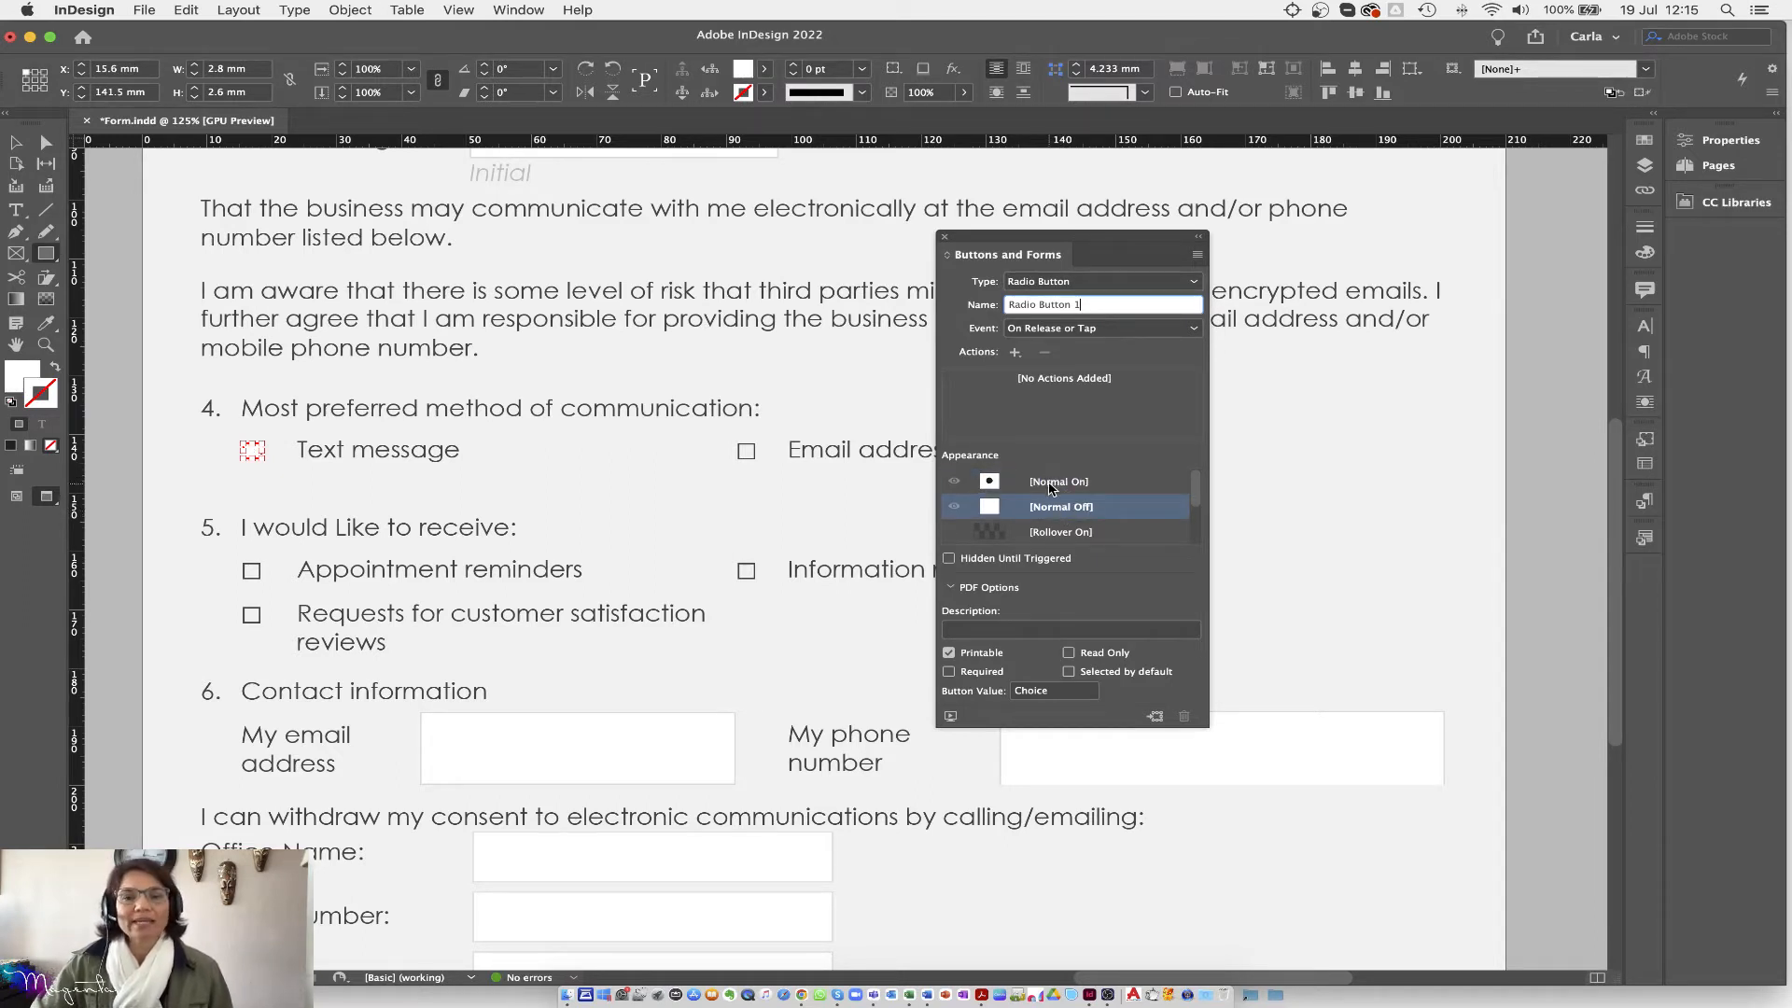
pyautogui.click(1053, 486)
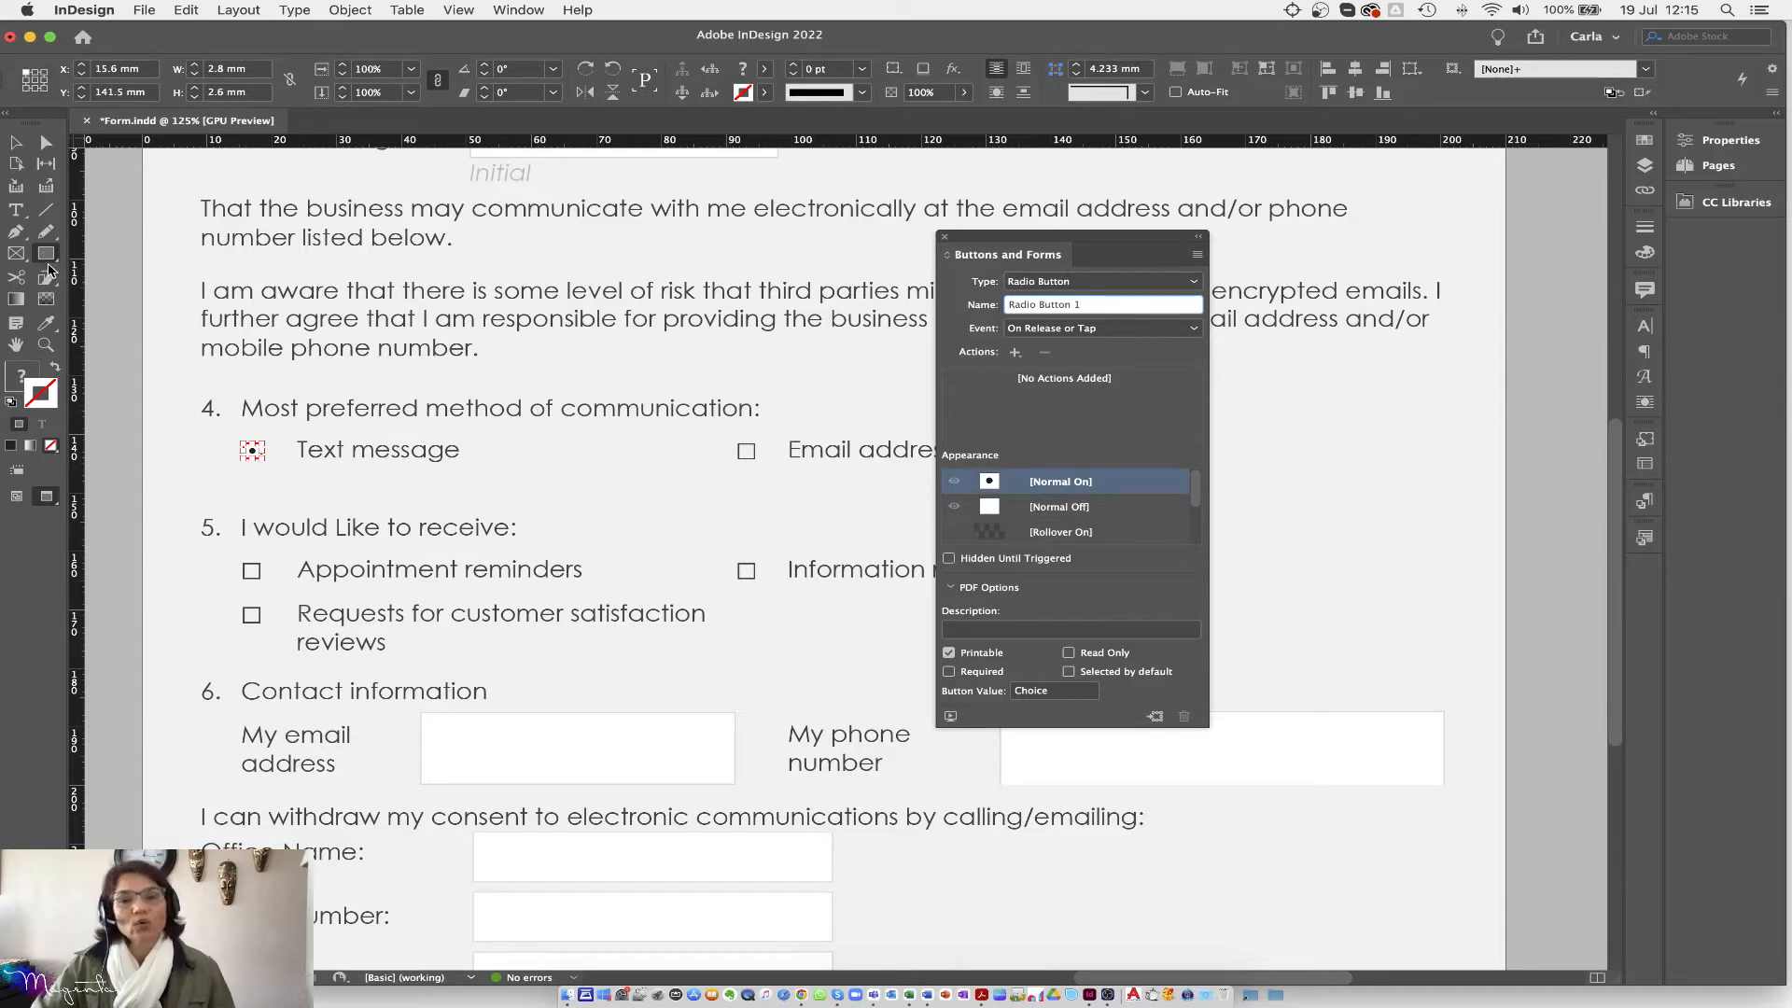
pyautogui.click(1080, 510)
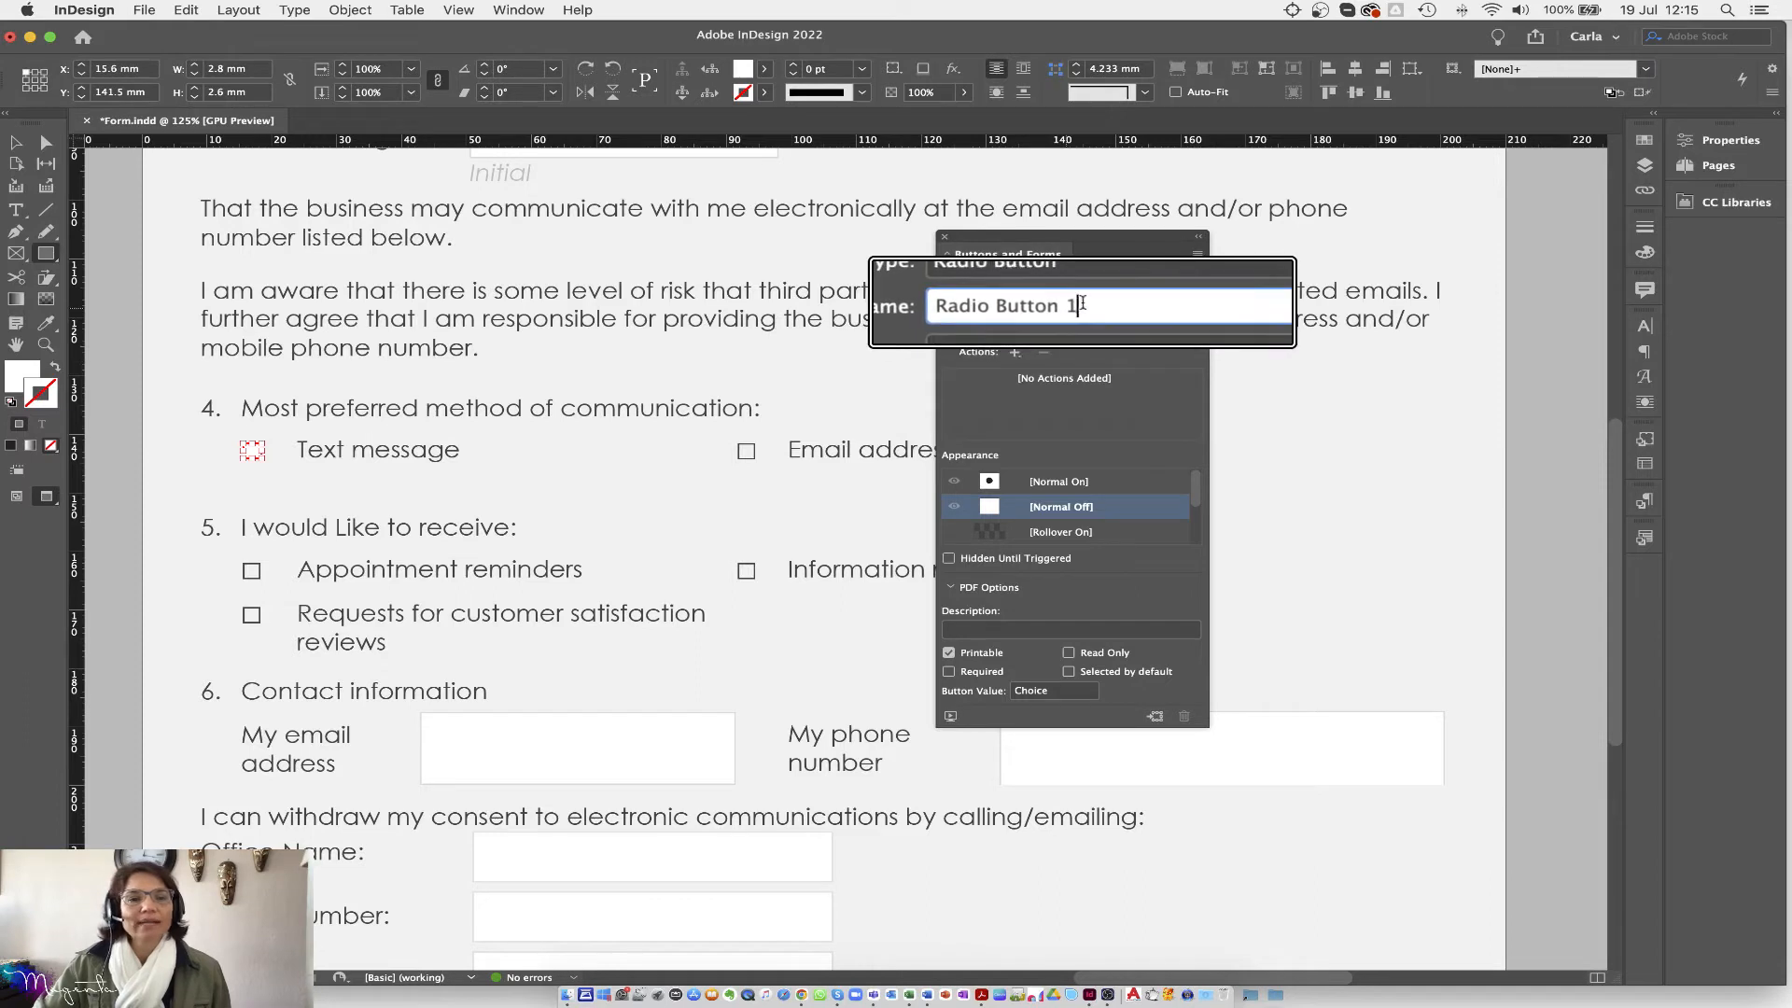
# Step: Rename the Text message radio button to comm
pyautogui.moveTo(1081, 306); pyautogui.dragTo(971, 310)
pyautogui.write('co')
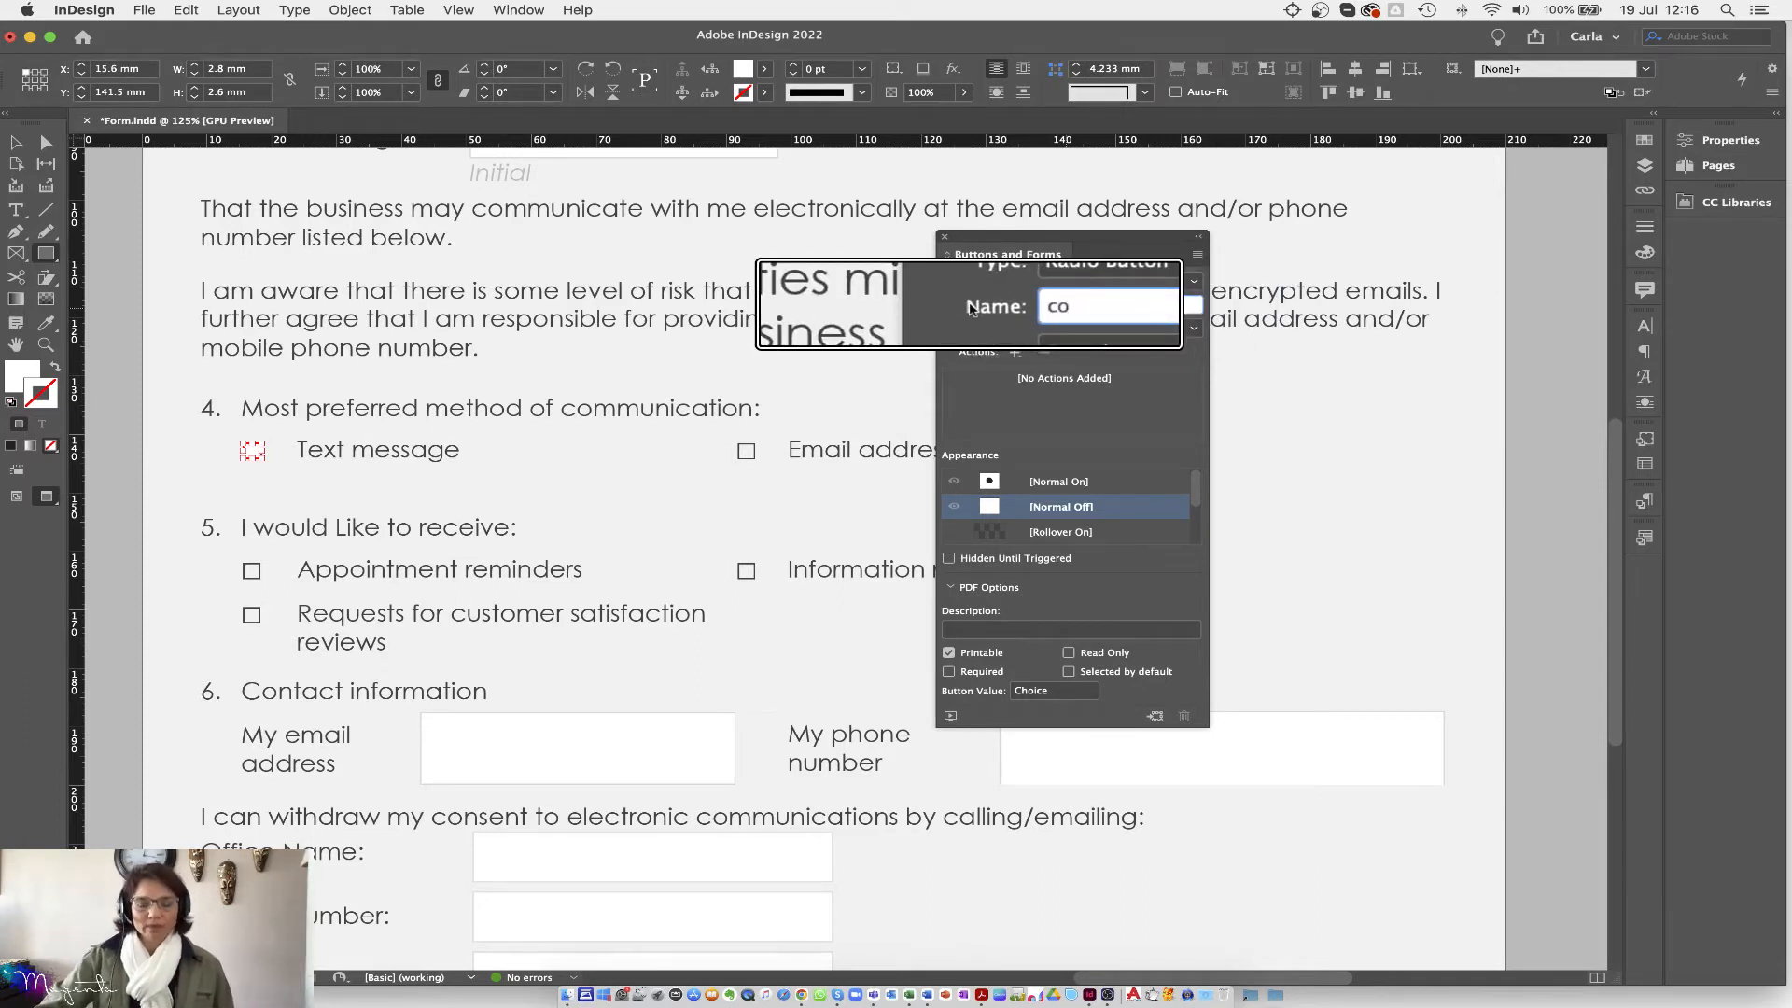
pyautogui.press('BackSpace')
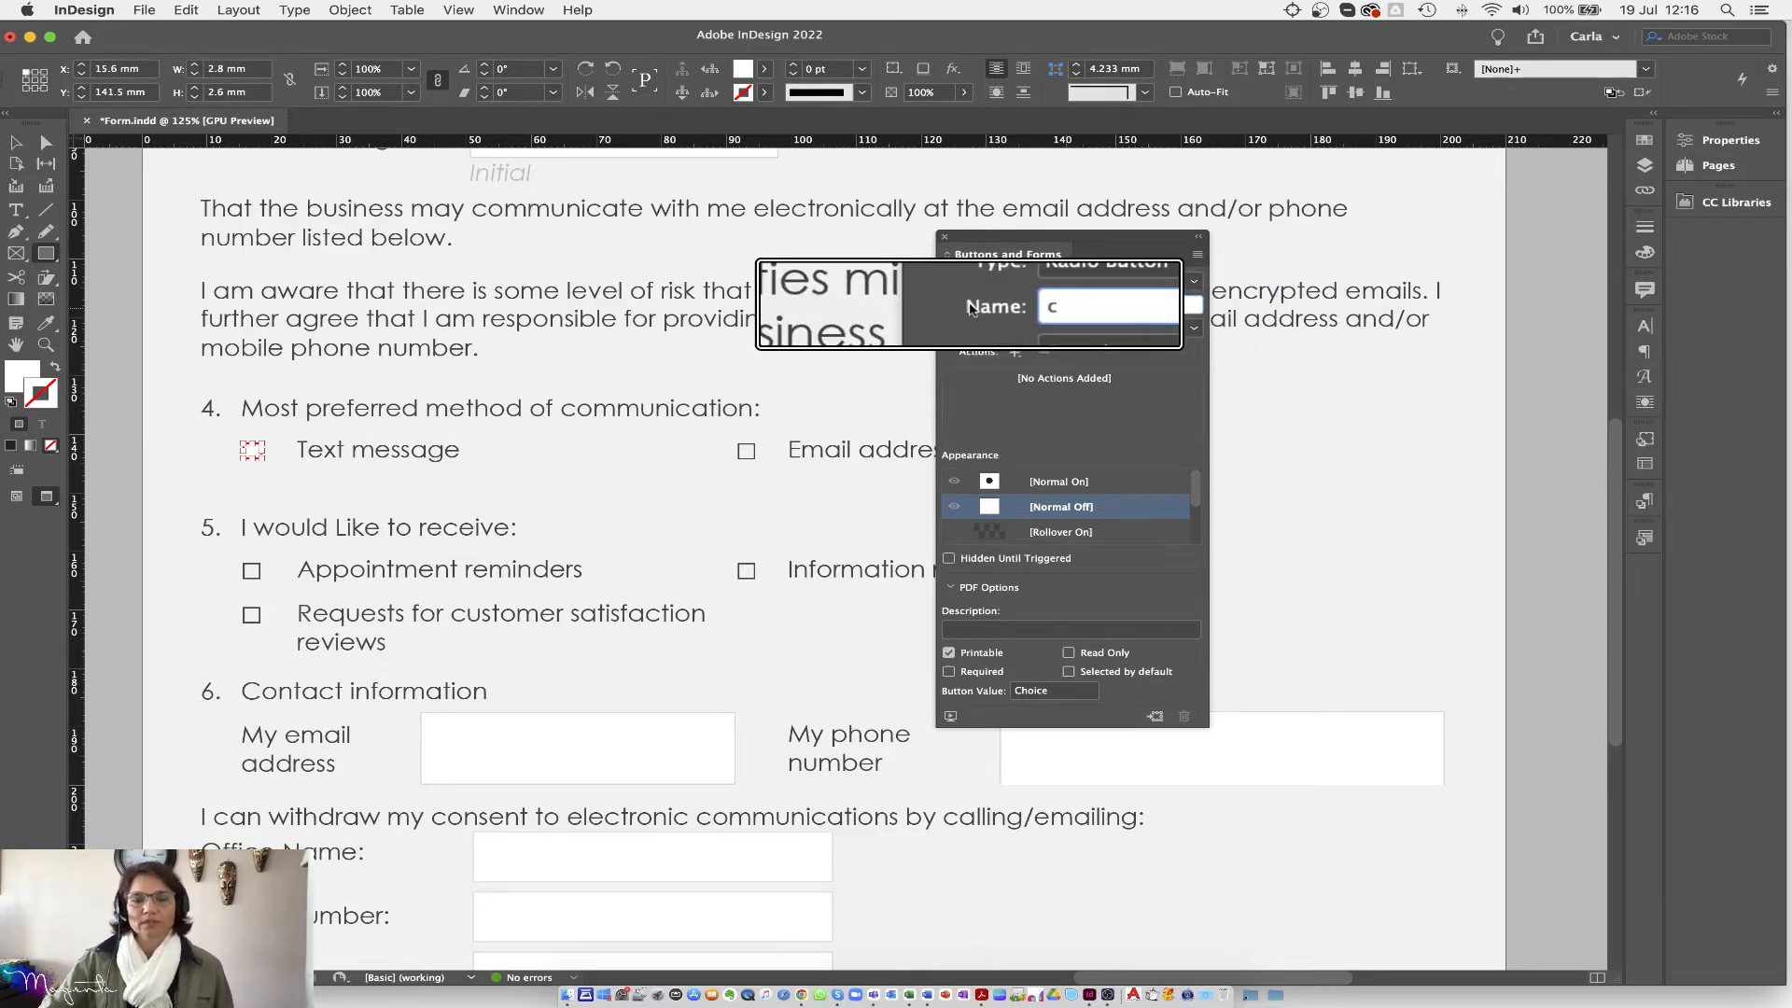
pyautogui.click(1064, 482)
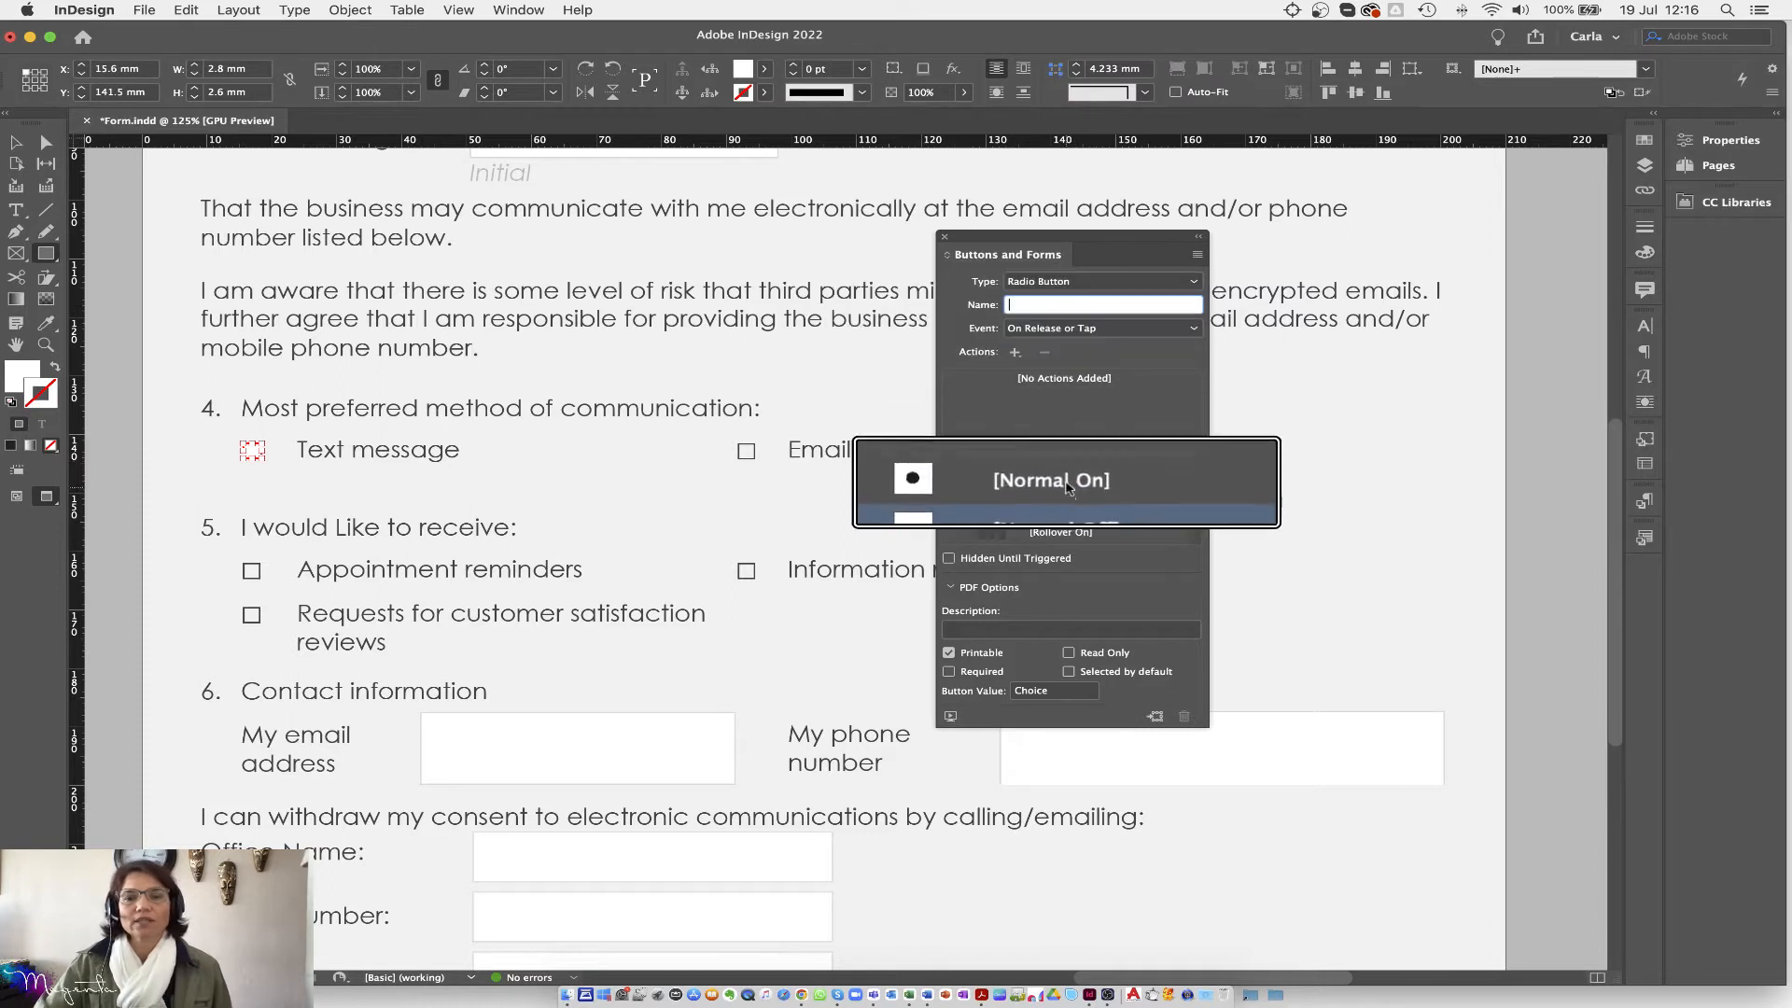
pyautogui.moveTo(1084, 309); pyautogui.dragTo(1006, 311)
pyautogui.write('comm')
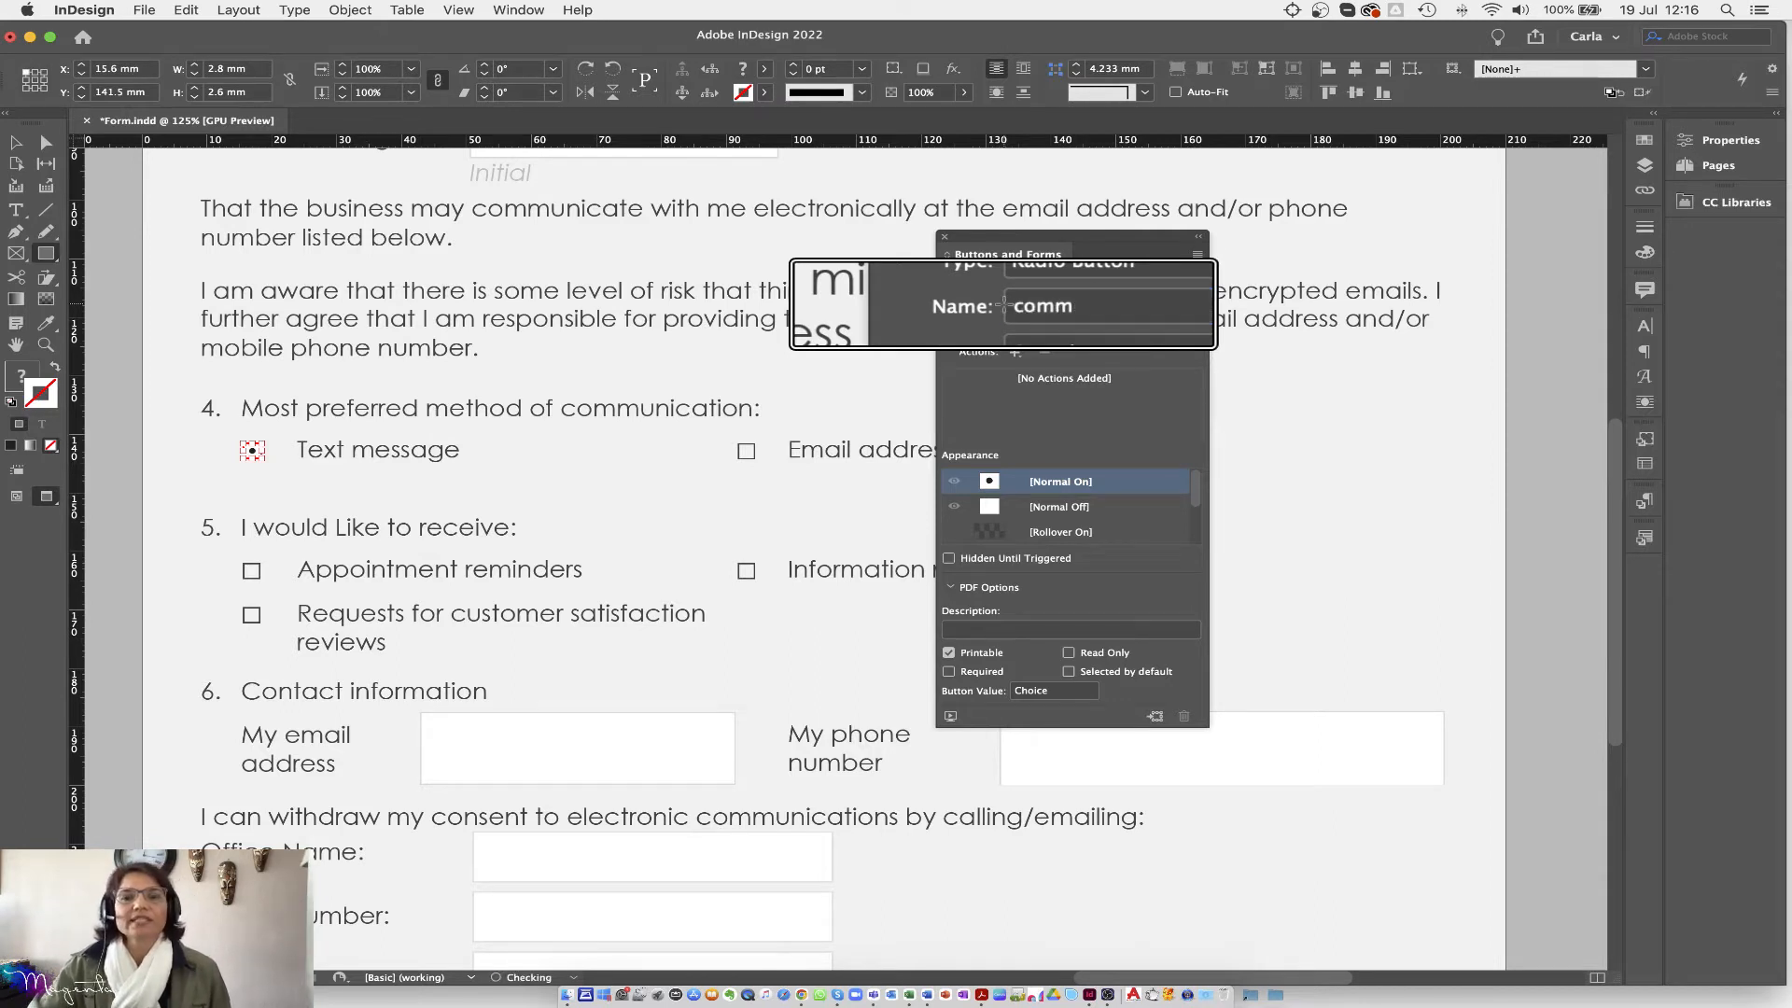
pyautogui.press('Return')
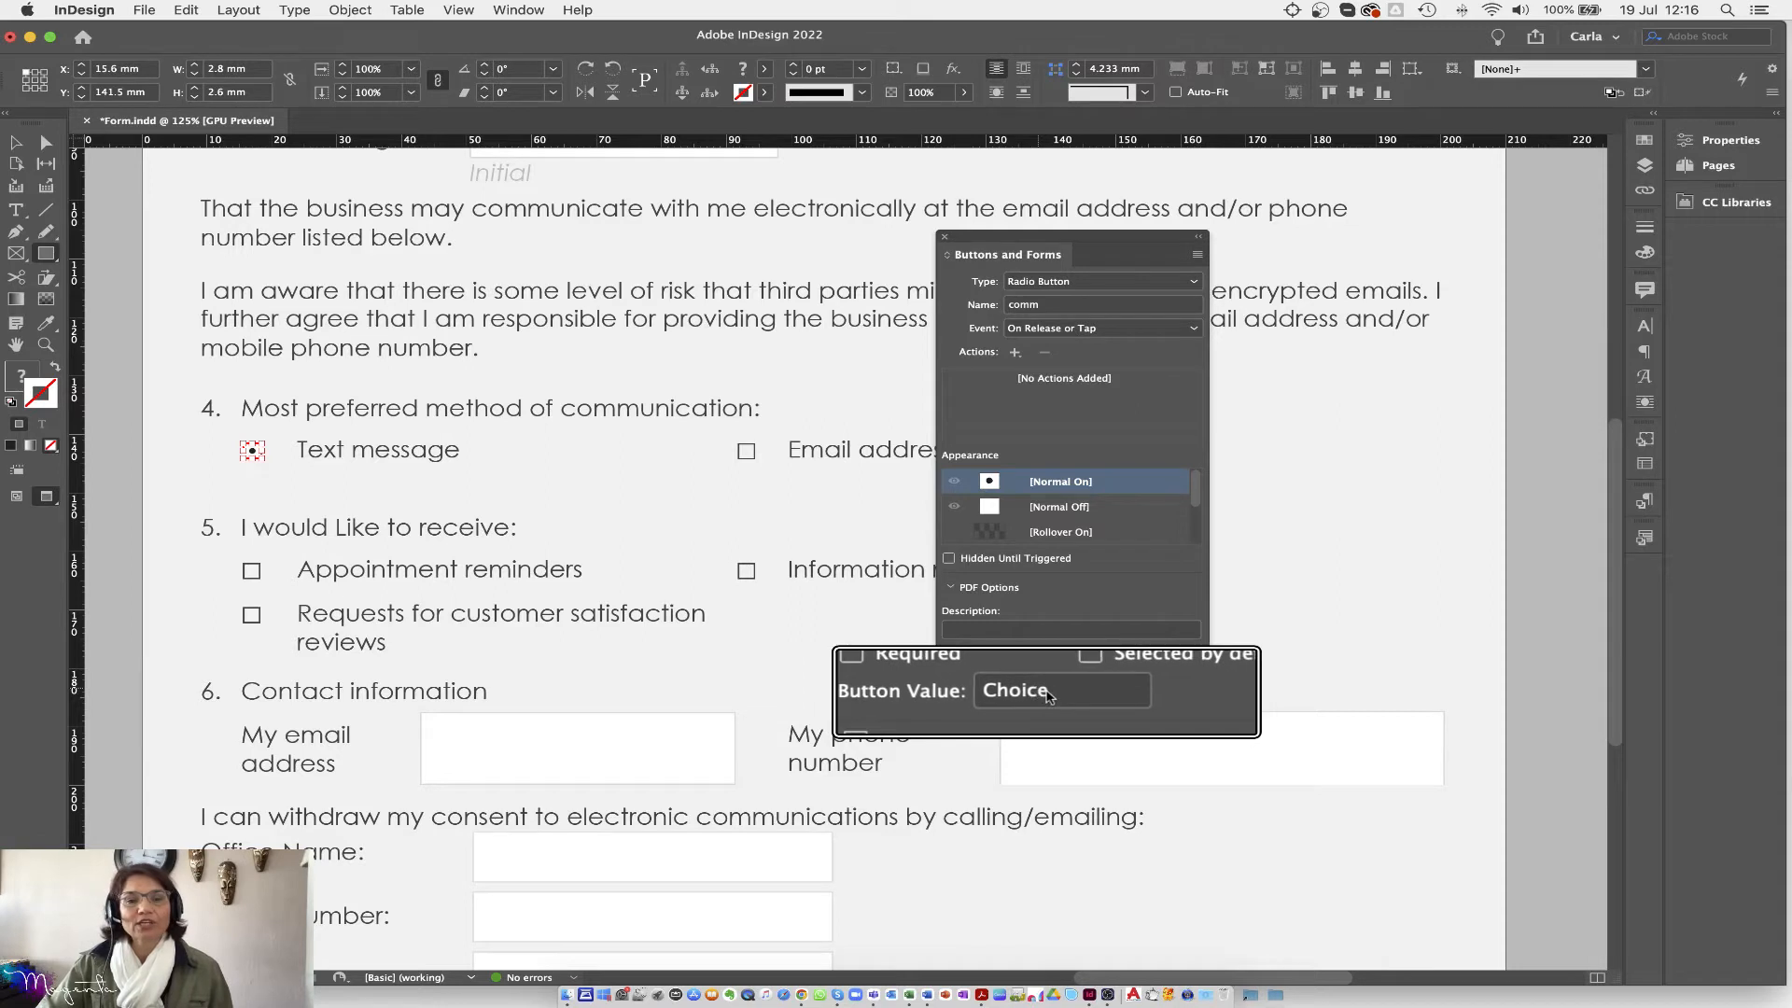
# Step: Change the radio button's Button Value from Choice to Text
pyautogui.click(1049, 692)
pyautogui.moveTo(1051, 697); pyautogui.dragTo(973, 693)
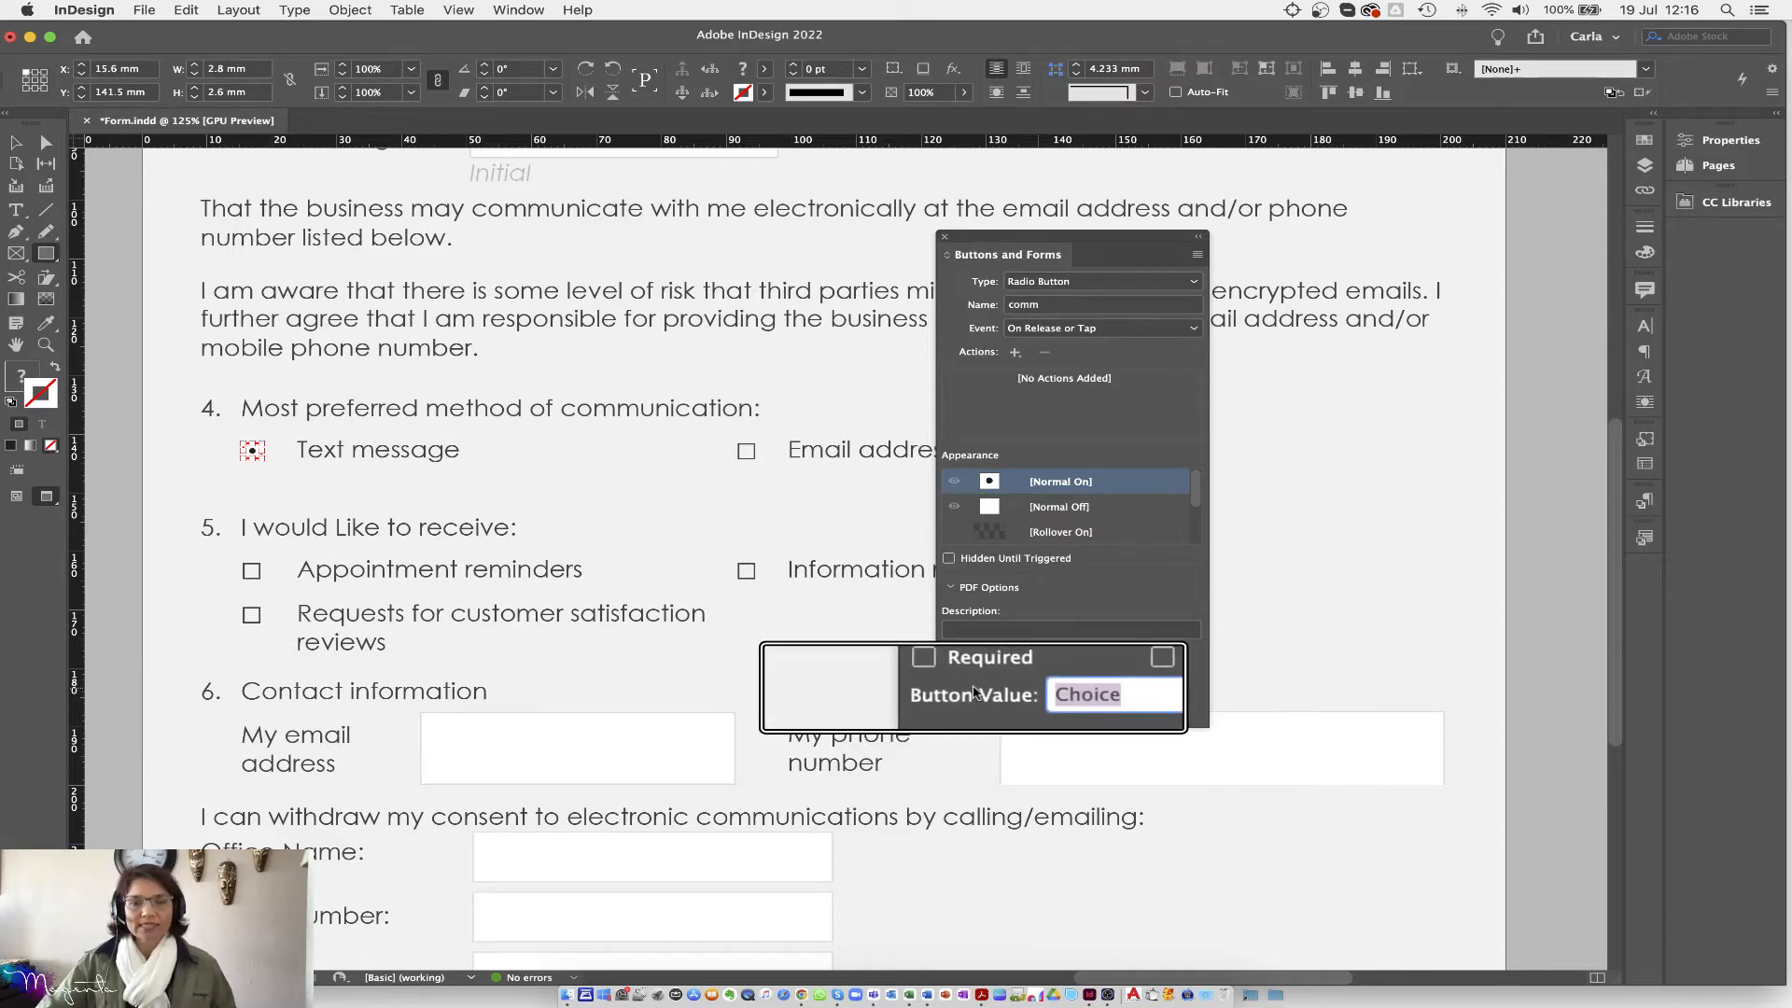
pyautogui.write('Tex')
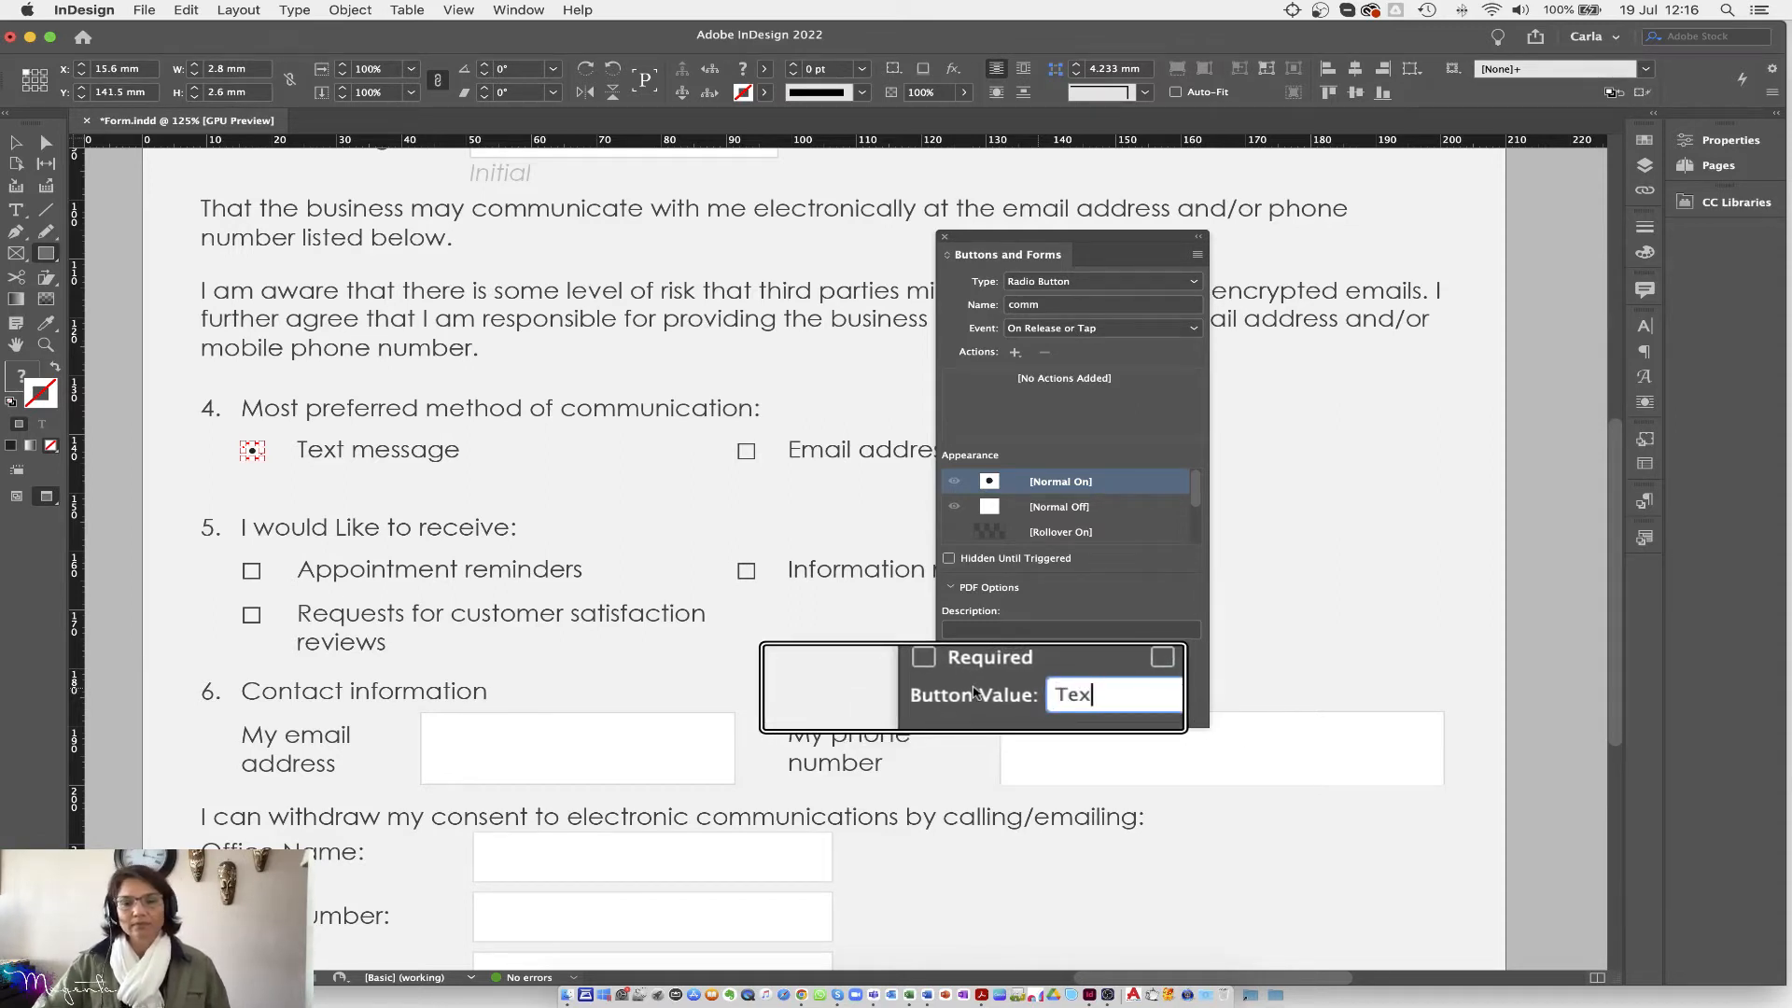
pyautogui.press('Return')
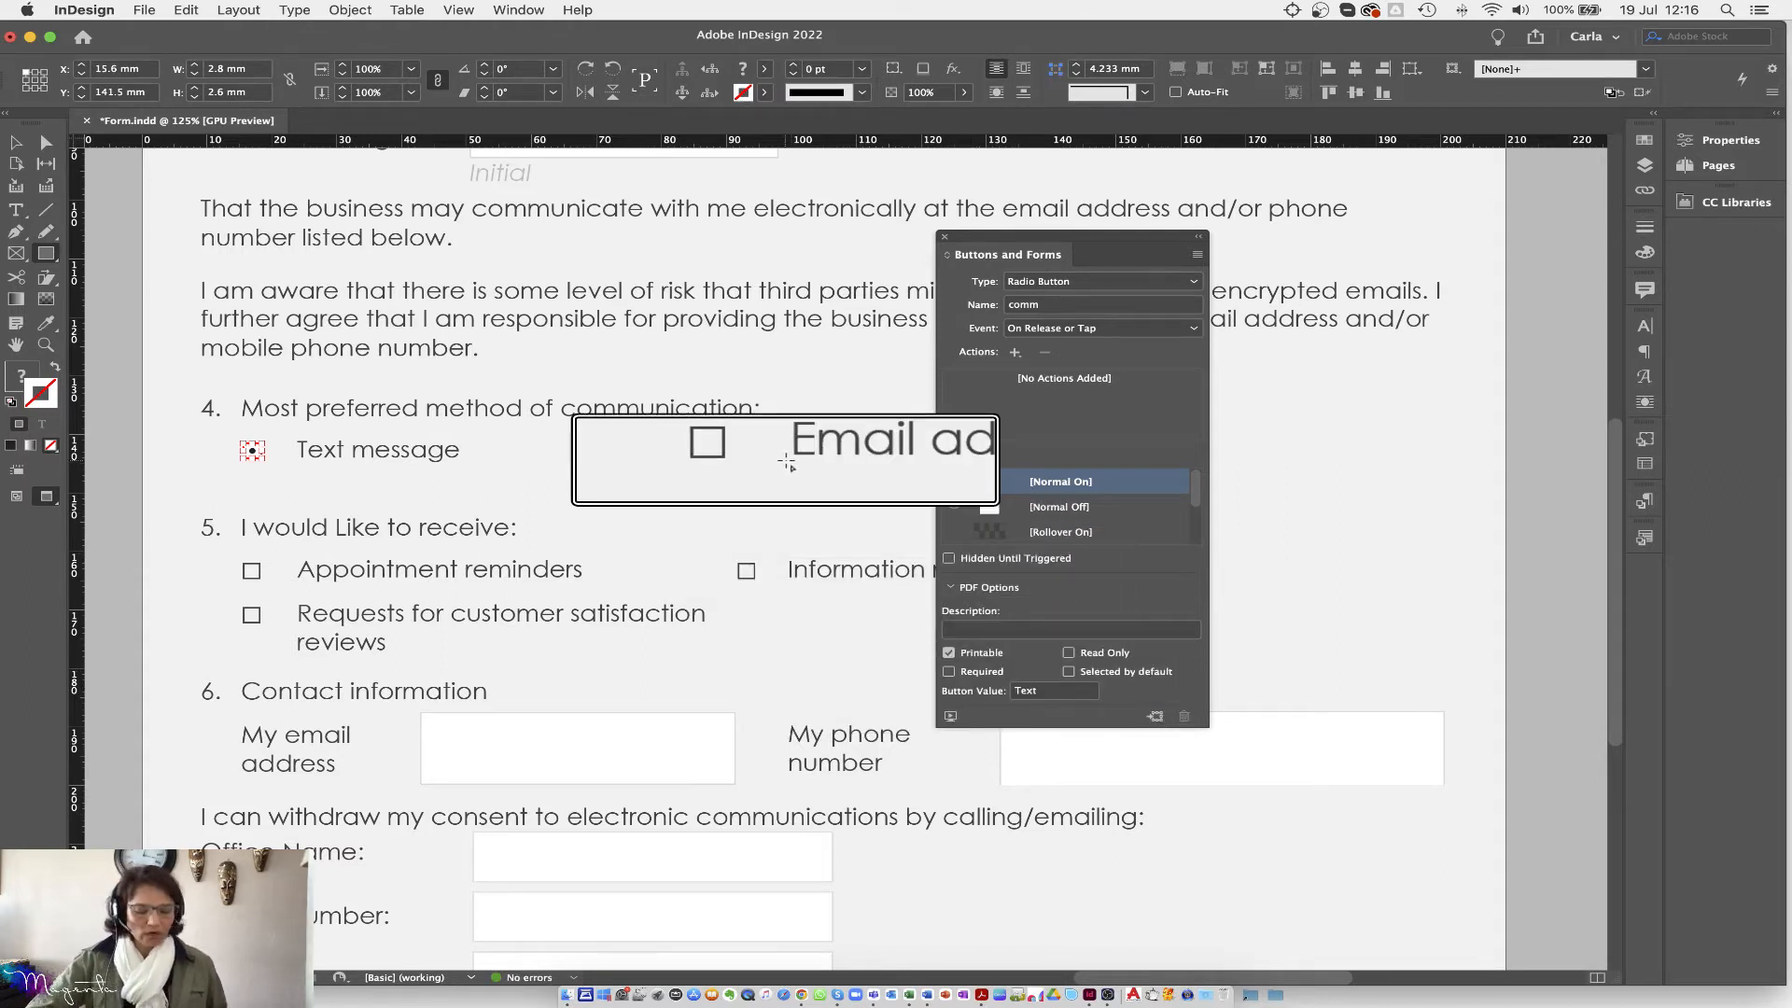
pyautogui.press('alt+super+8')
# Step: Copy the Text message radio button onto the Email address box and set its value to Email
pyautogui.click(16, 142)
pyautogui.click(250, 453)
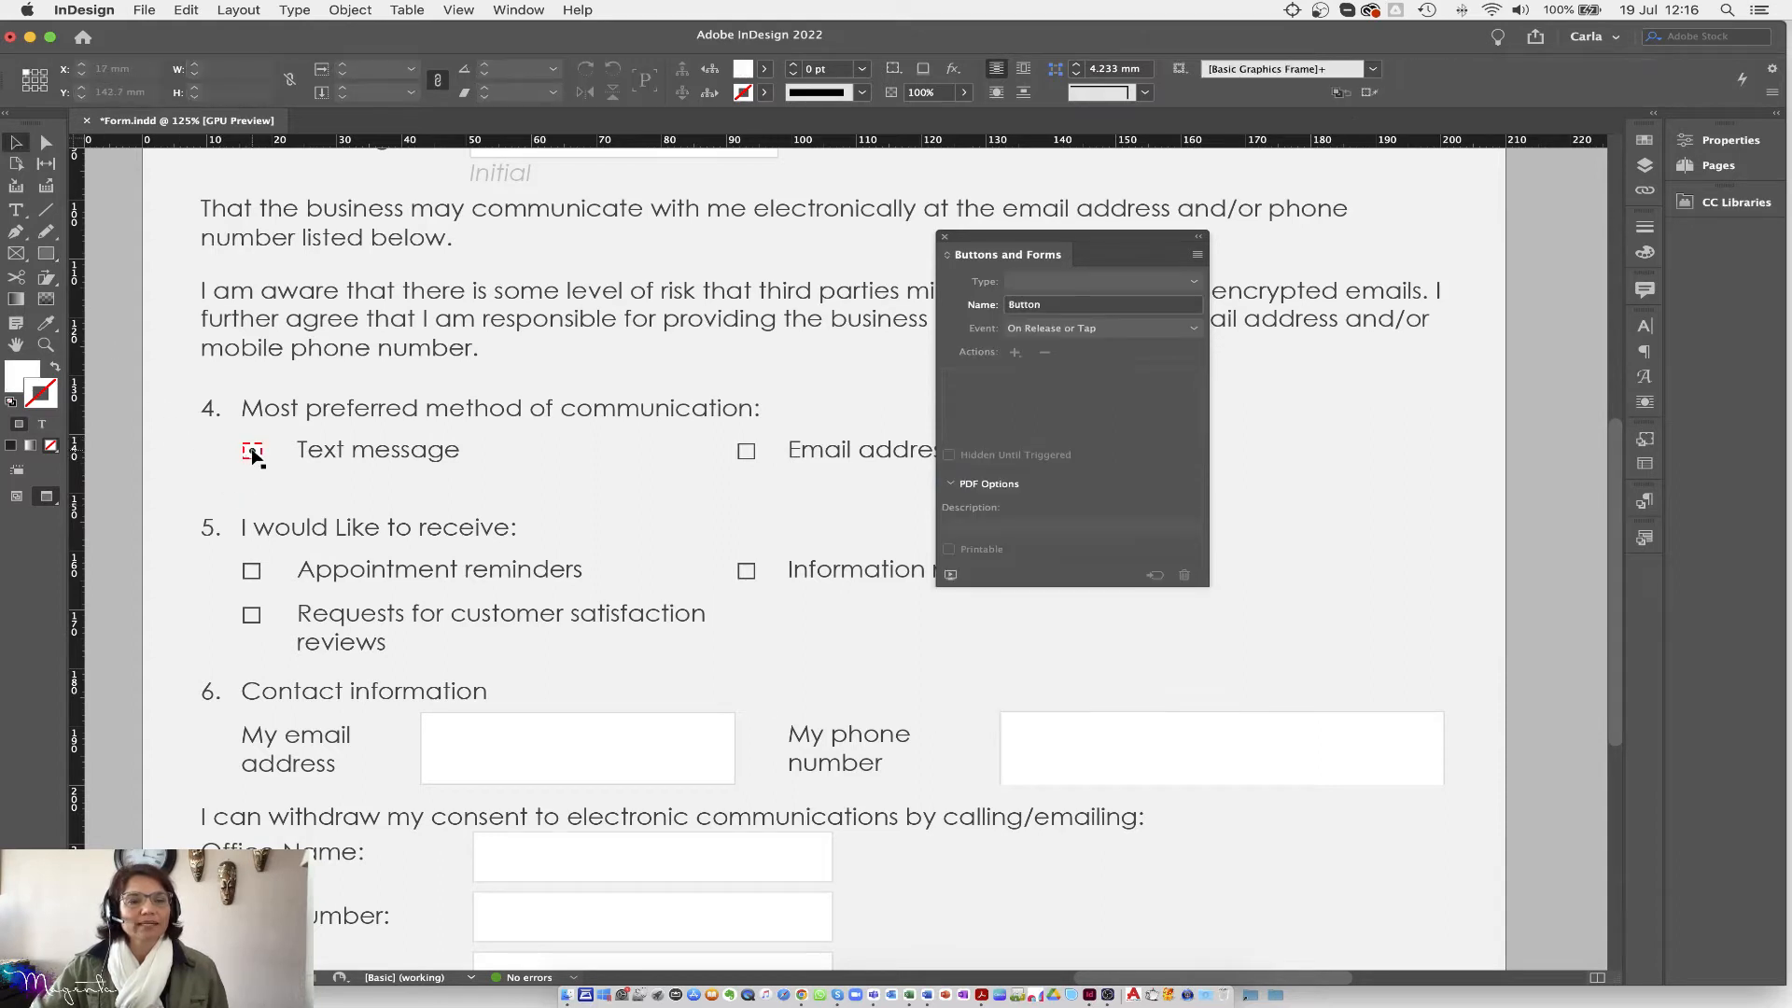
pyautogui.moveTo(254, 455); pyautogui.dragTo(754, 472)
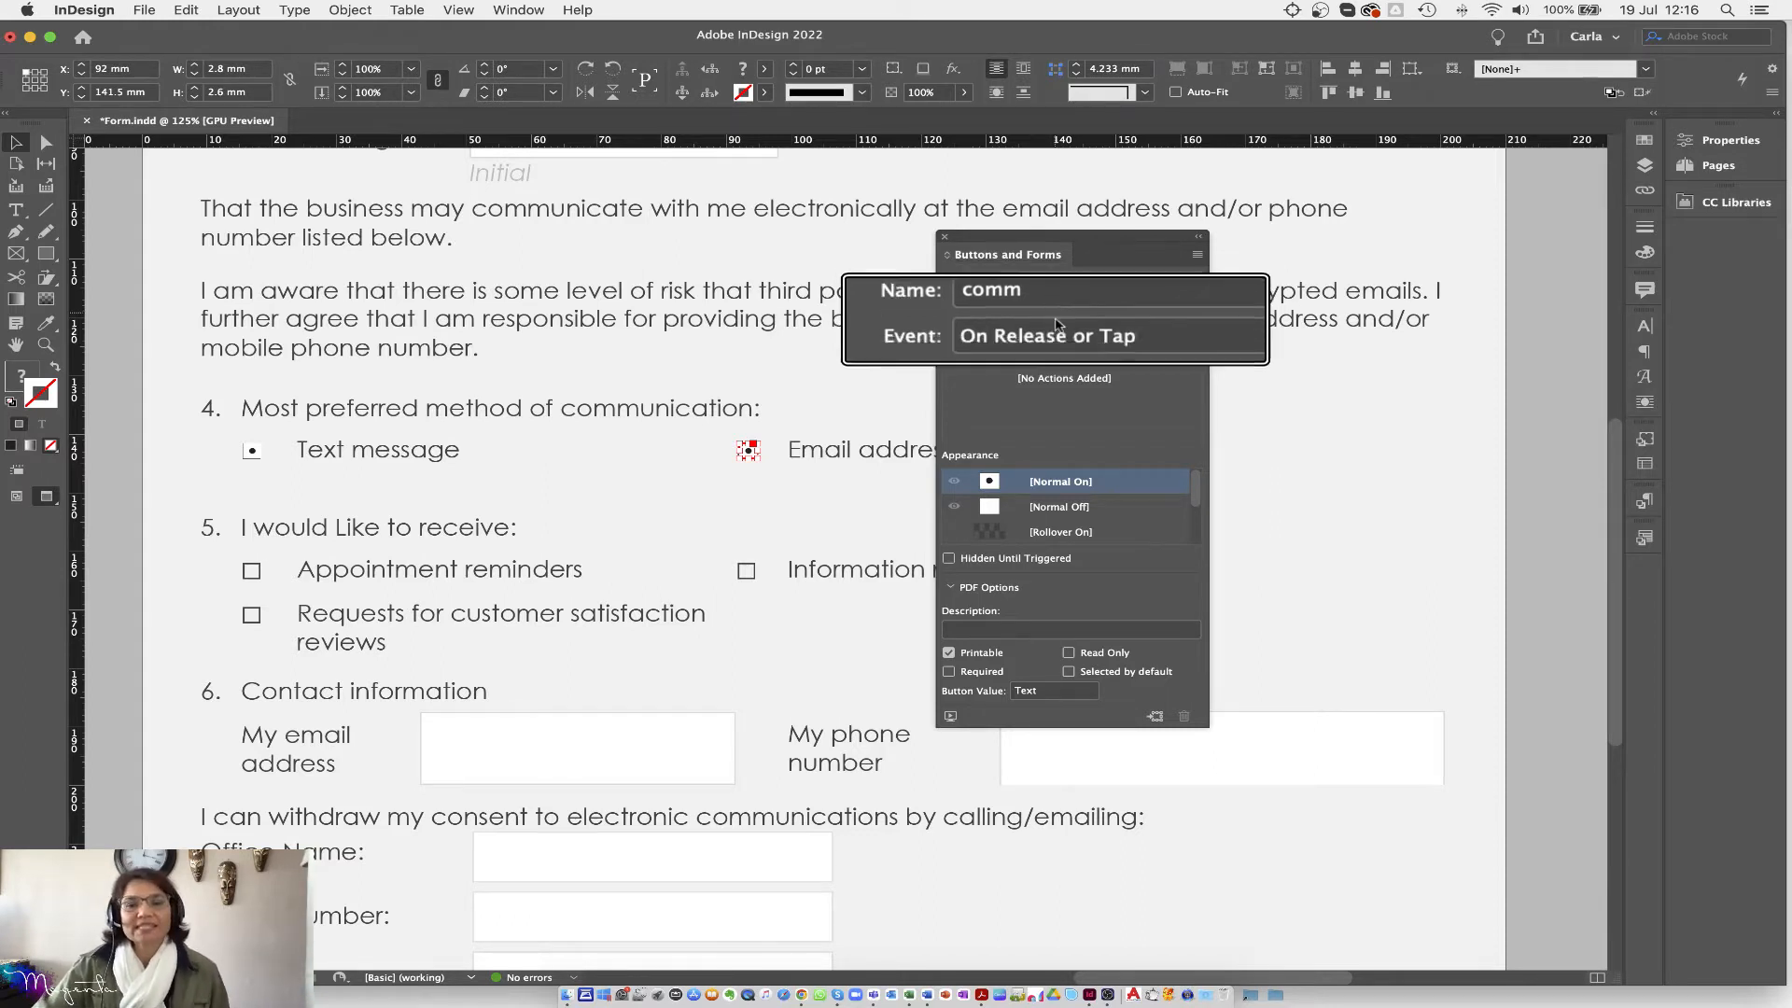
pyautogui.doubleClick(1032, 694)
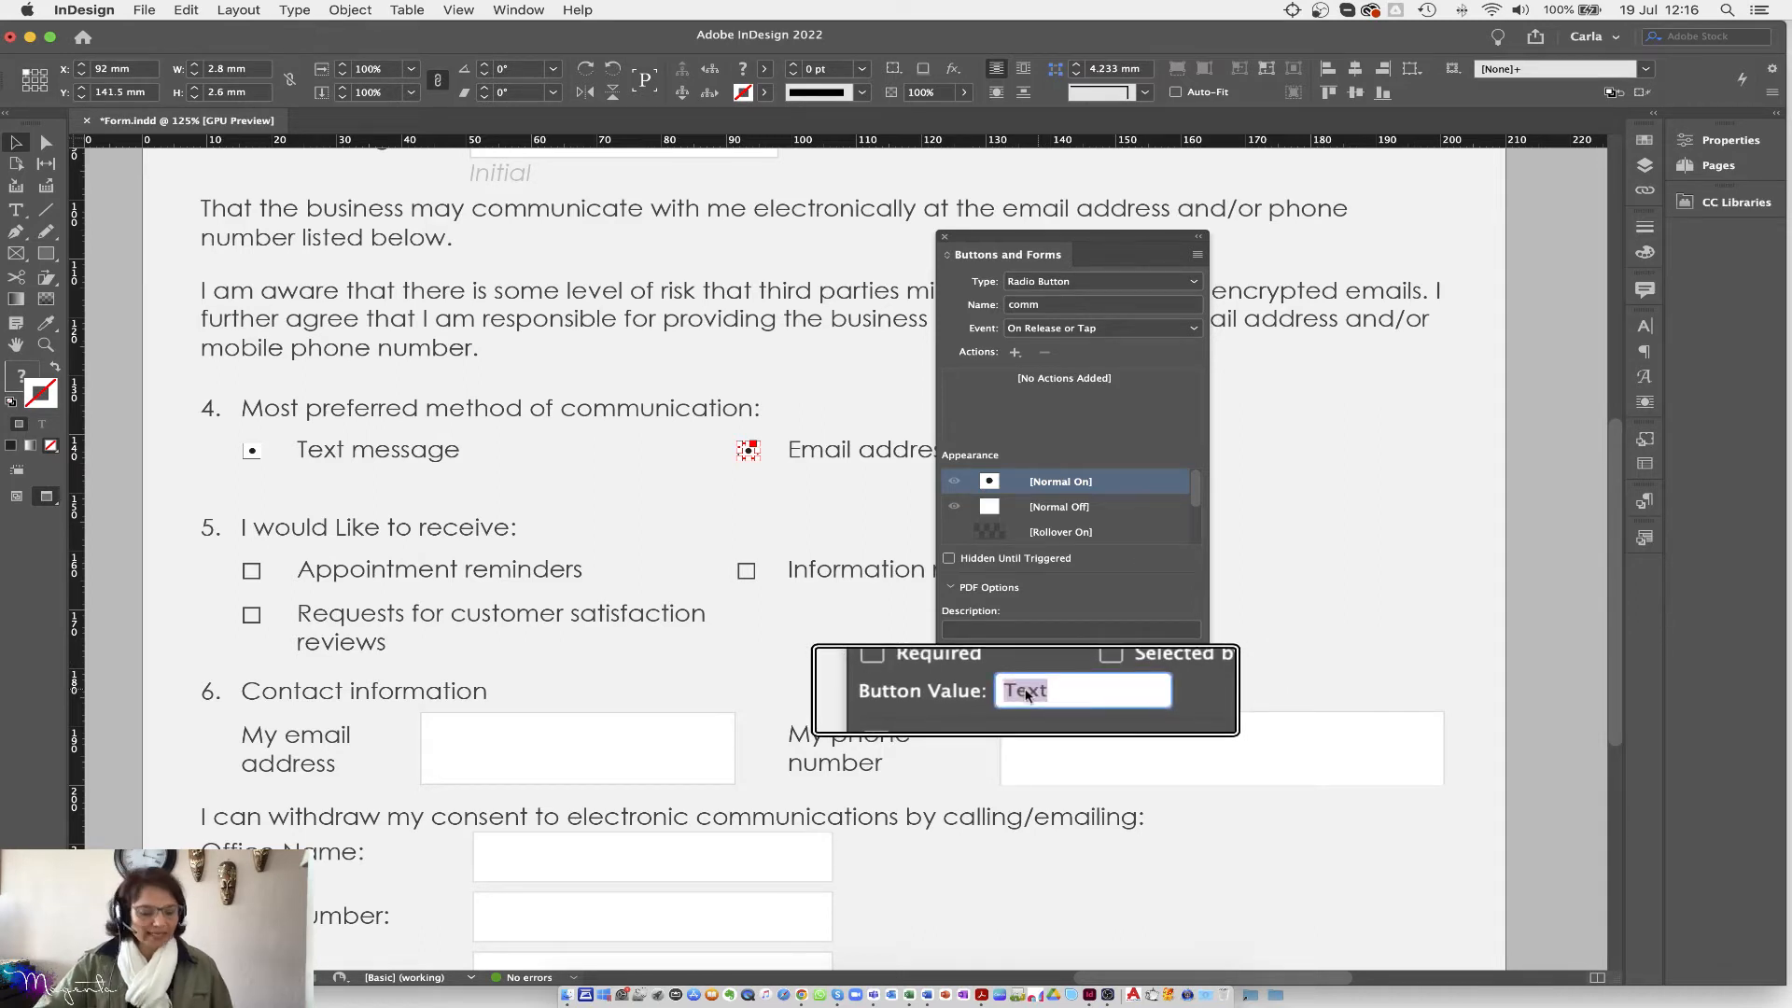
pyautogui.write('Email')
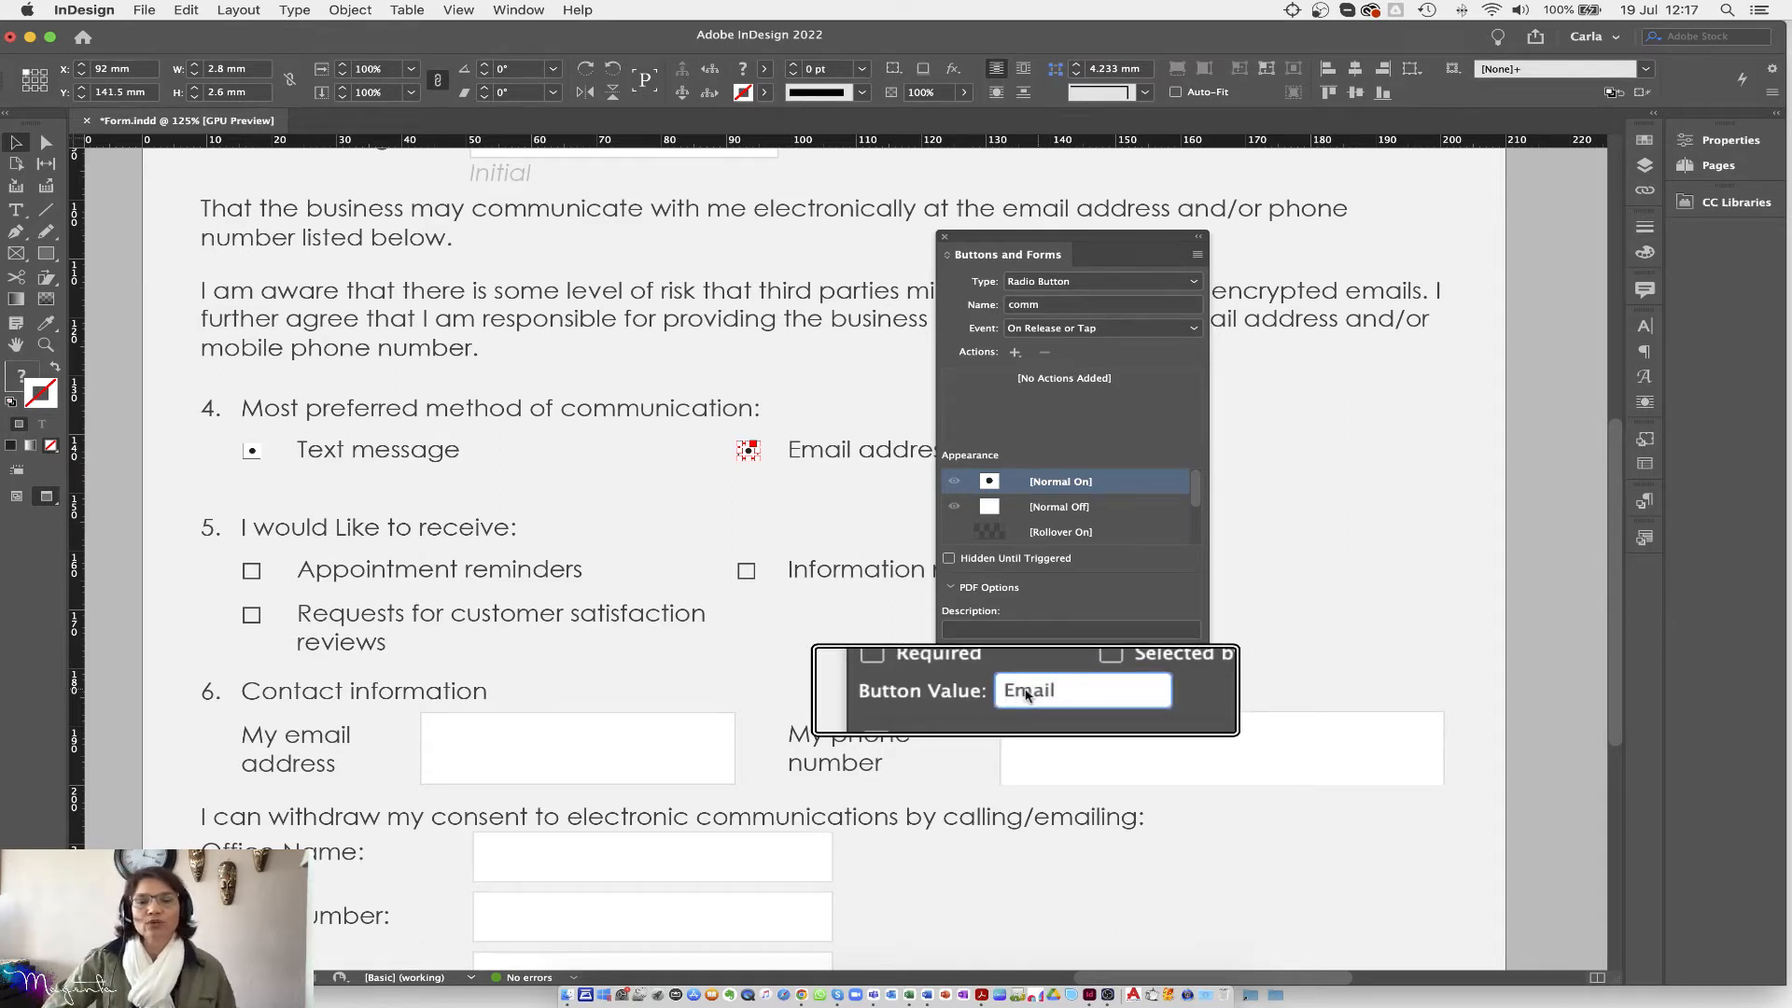
pyautogui.press('Return')
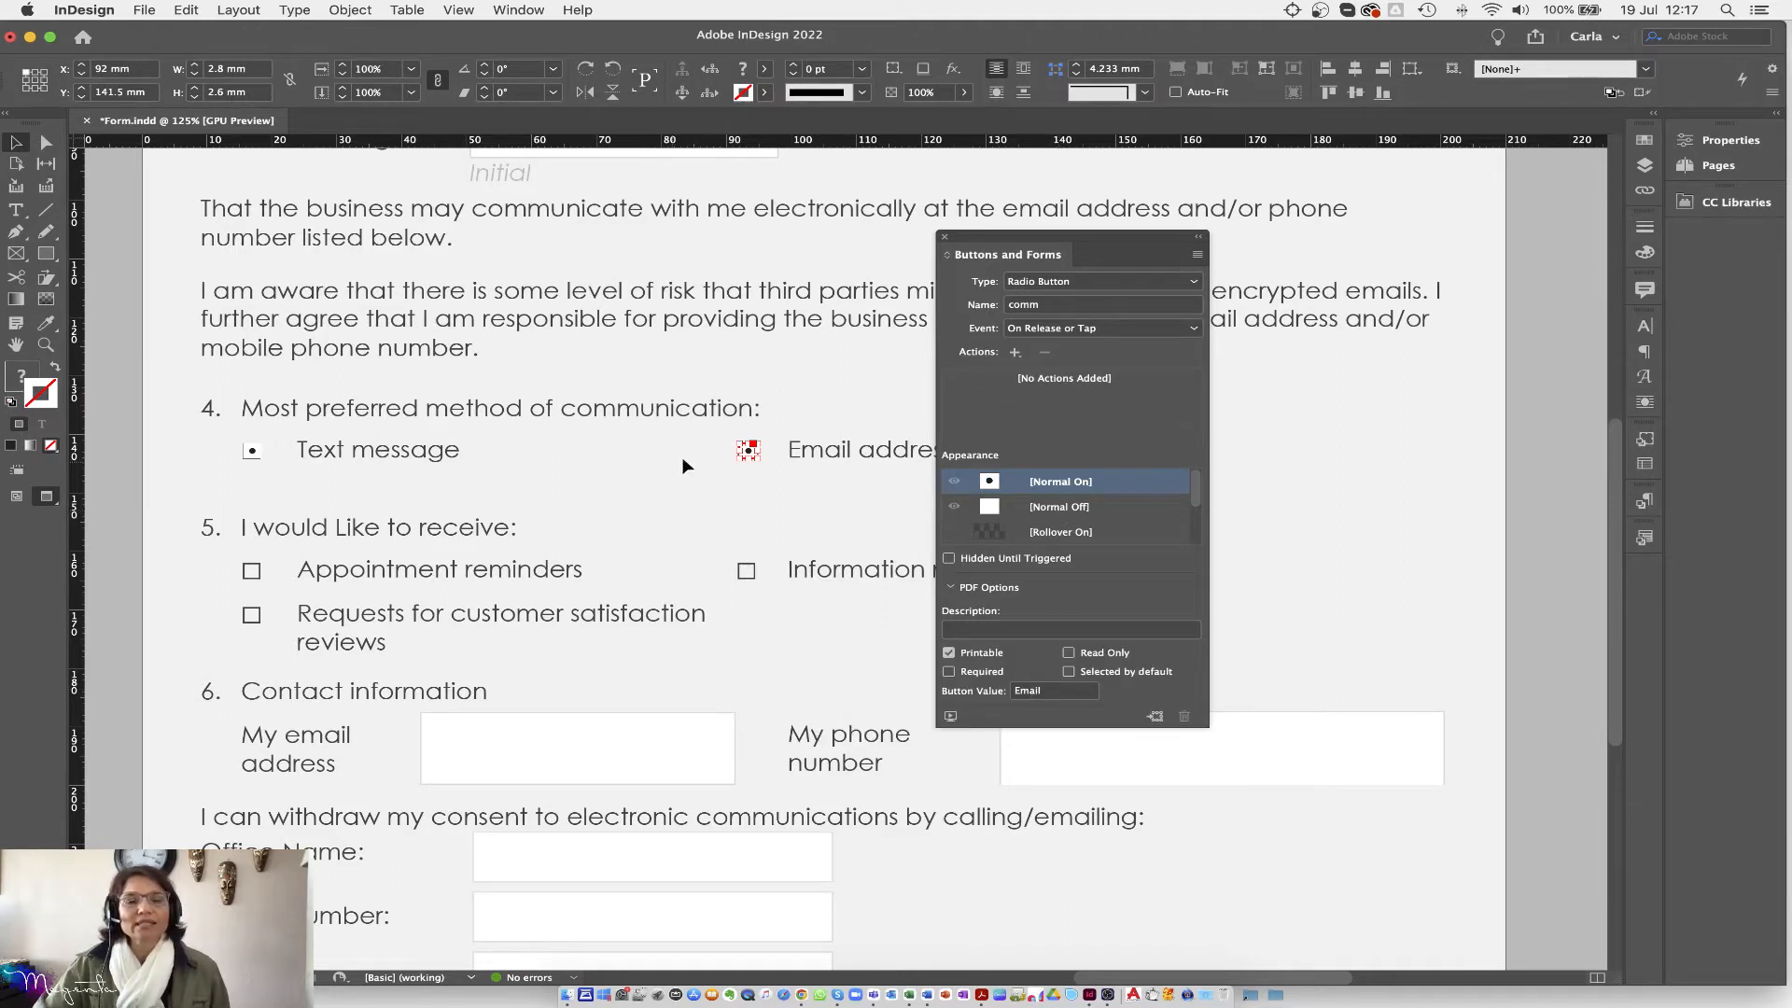
# Step: Check the Text message and Email radio buttons' settings, then deselect them
pyautogui.click(248, 453)
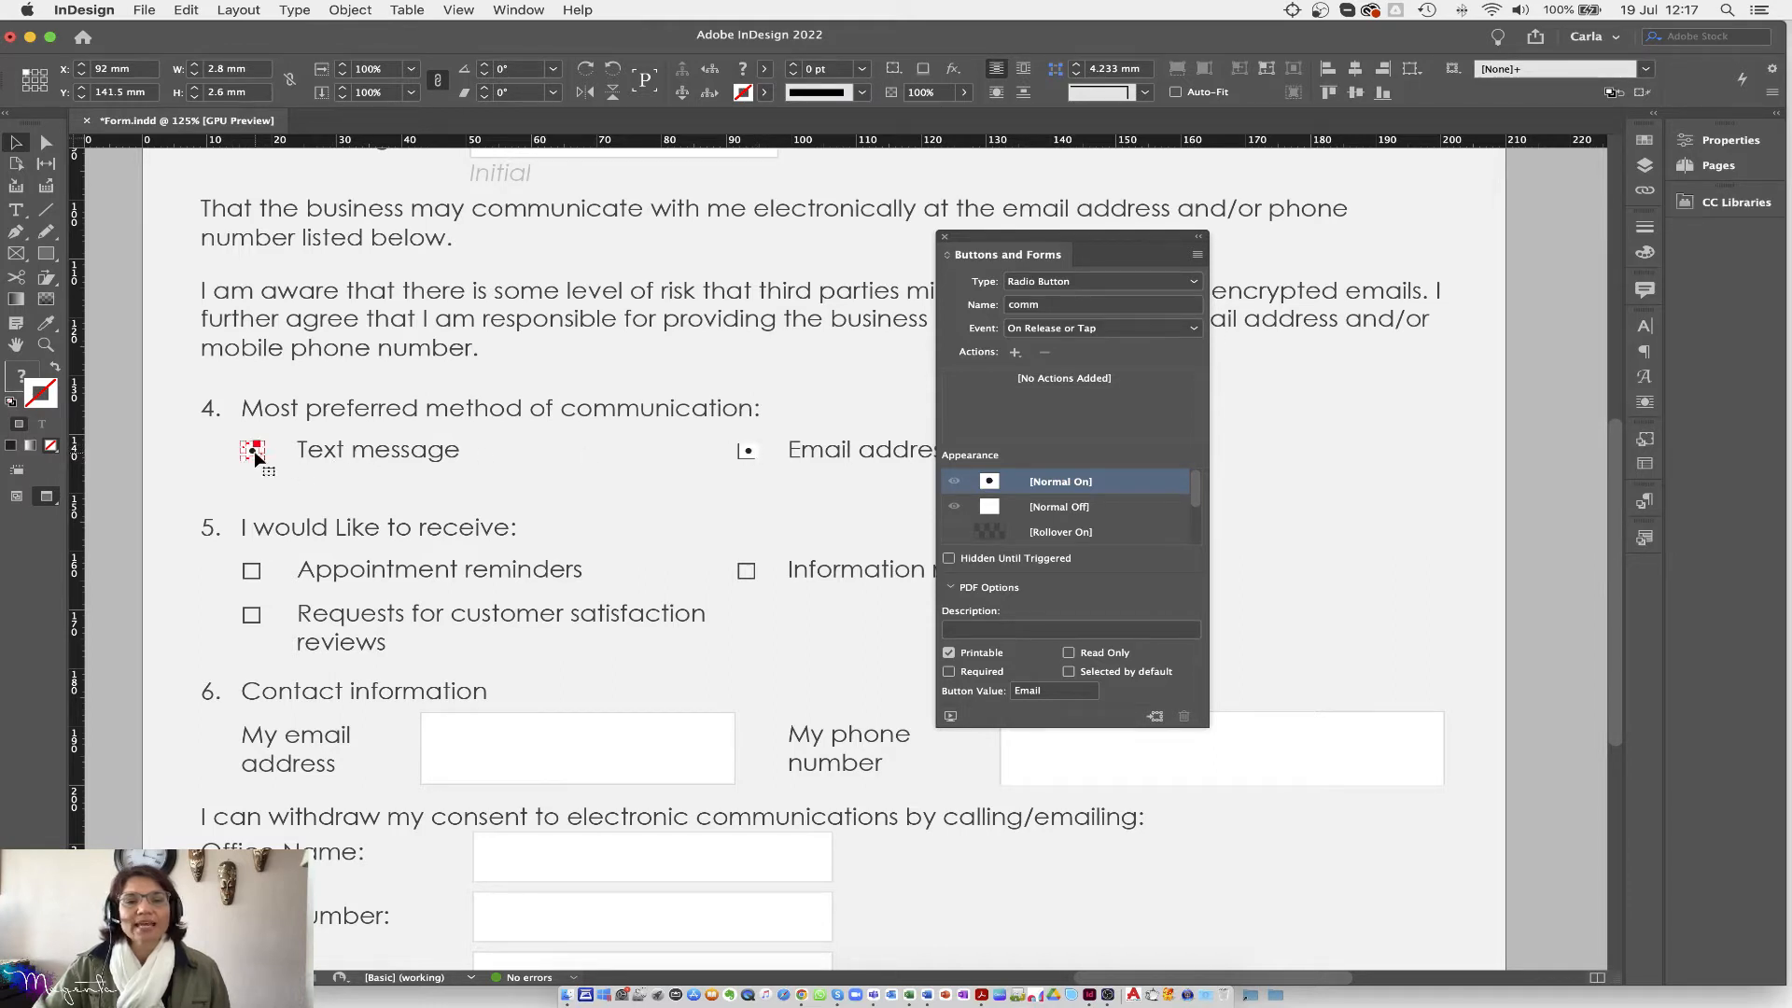
pyautogui.click(748, 451)
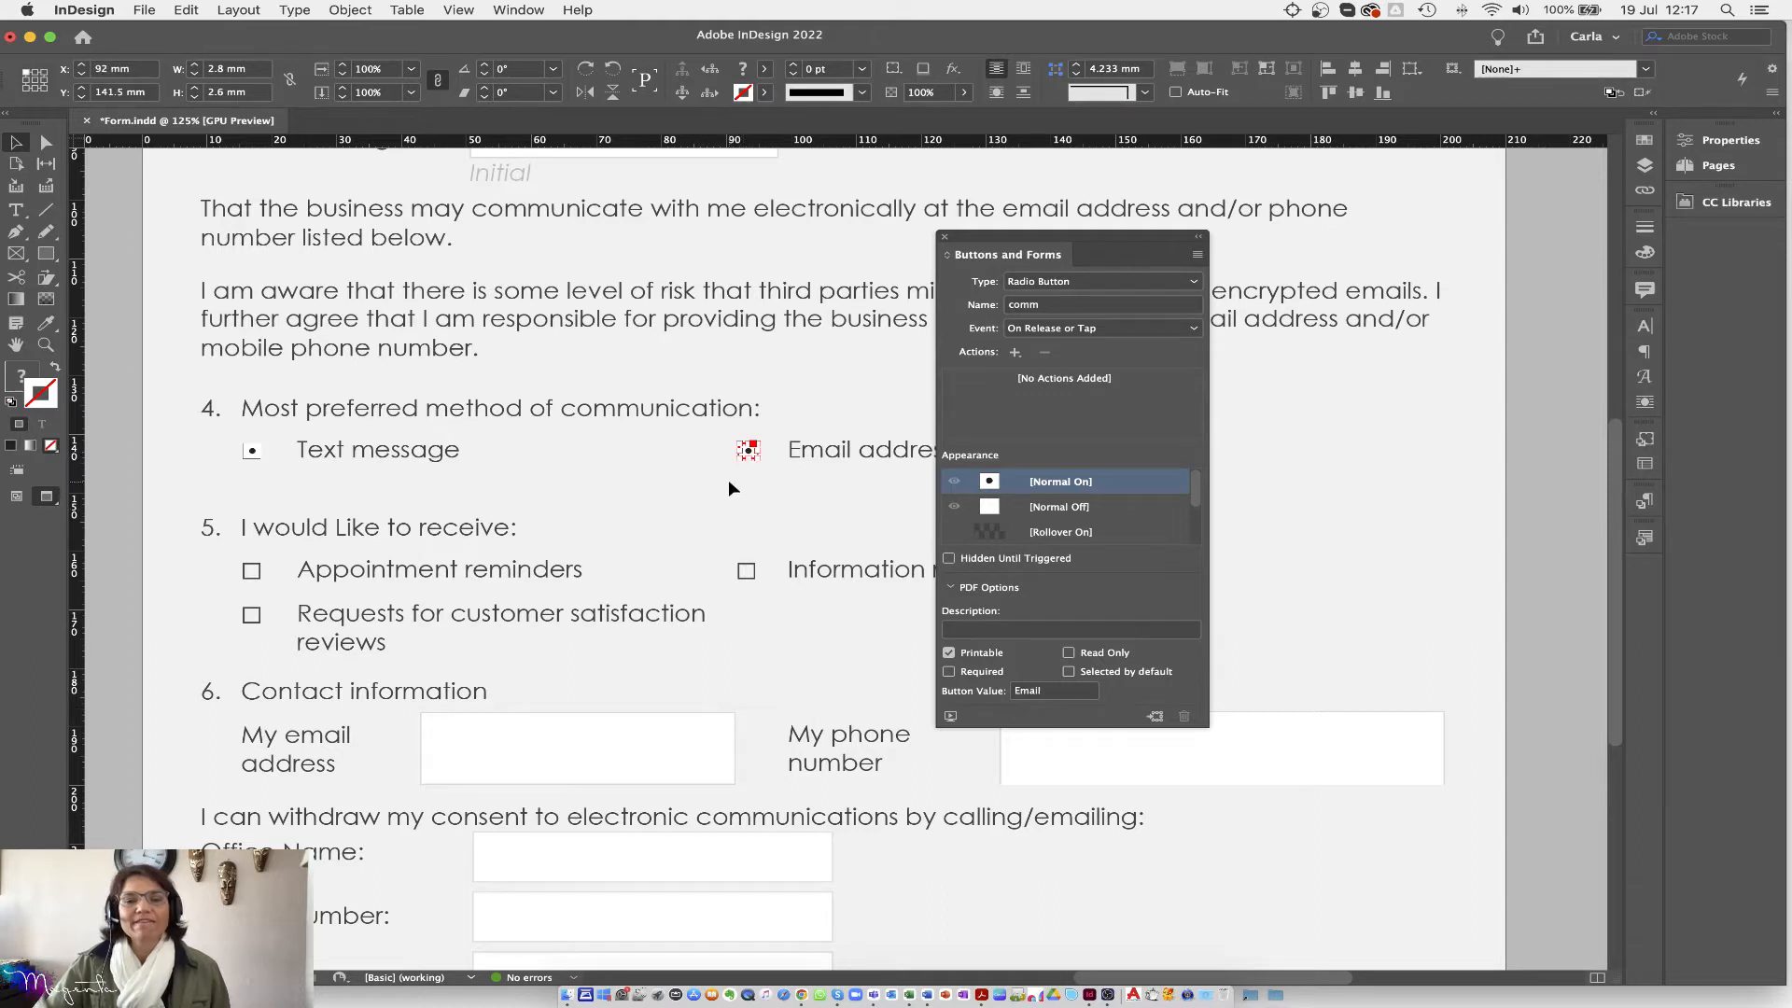
pyautogui.click(253, 453)
pyautogui.click(432, 524)
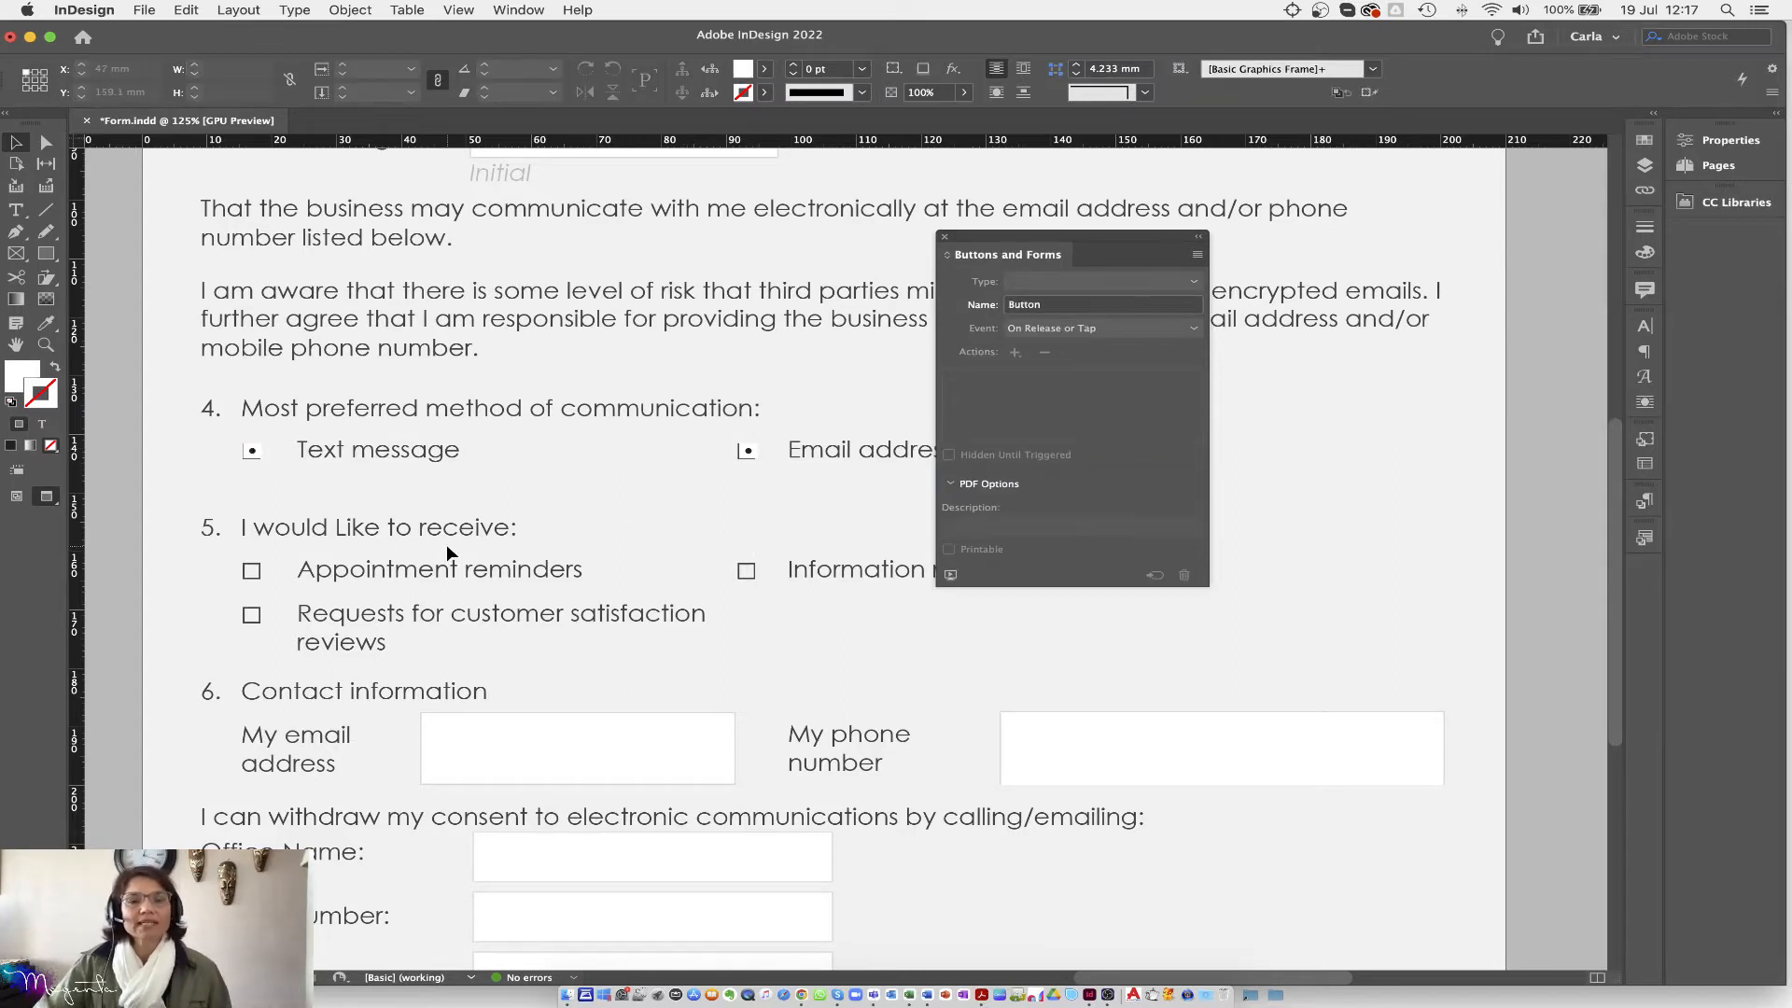
# Step: Draw a small black-filled, unstroked rectangle over the Appointment reminders square
pyautogui.scroll(-1, 446, 545)
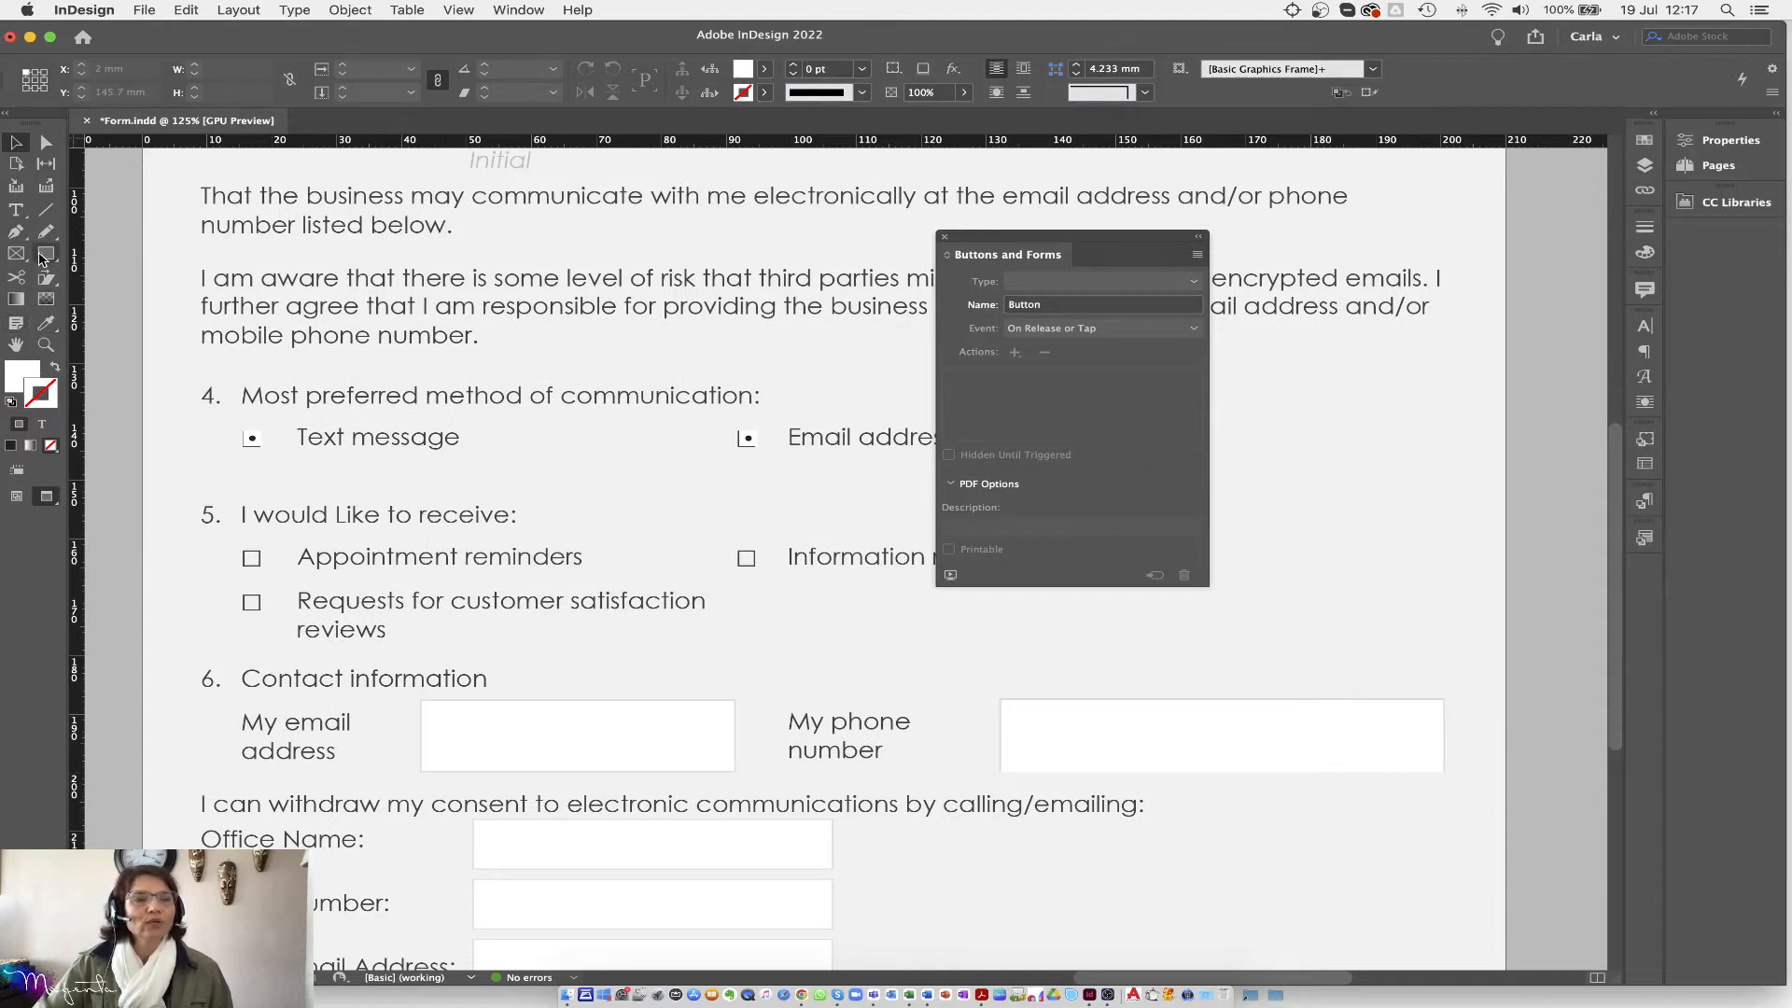
pyautogui.click(55, 366)
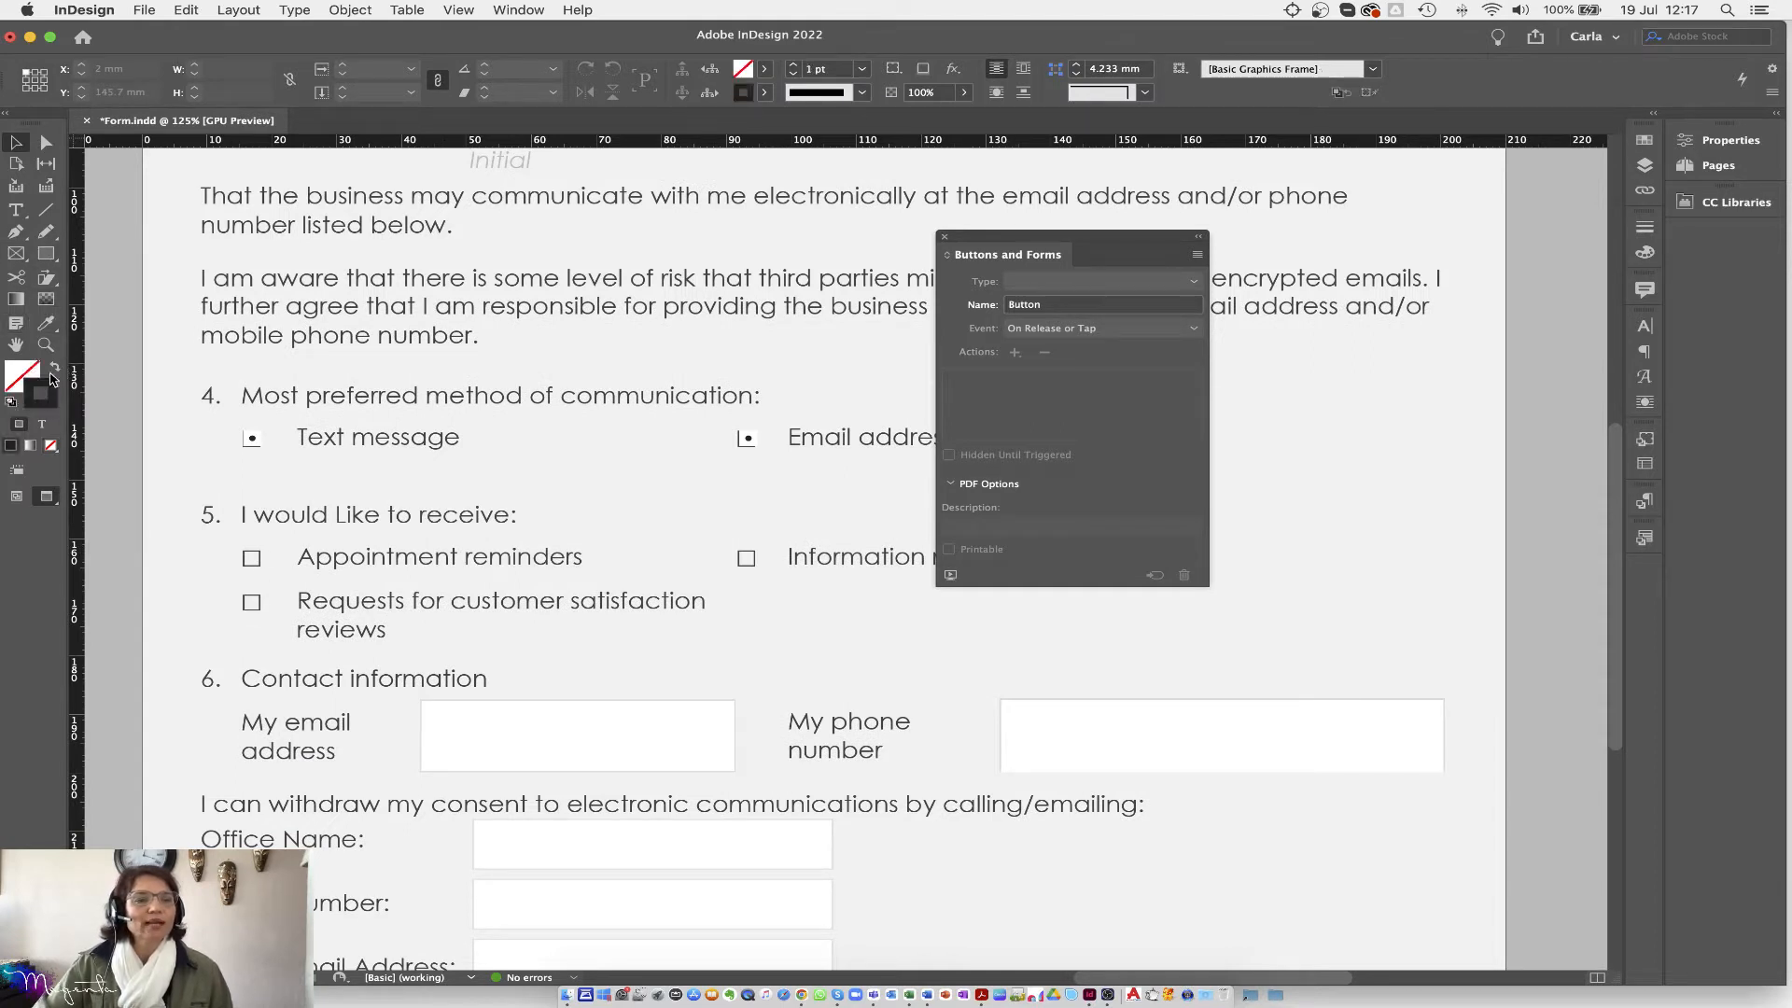
pyautogui.click(46, 253)
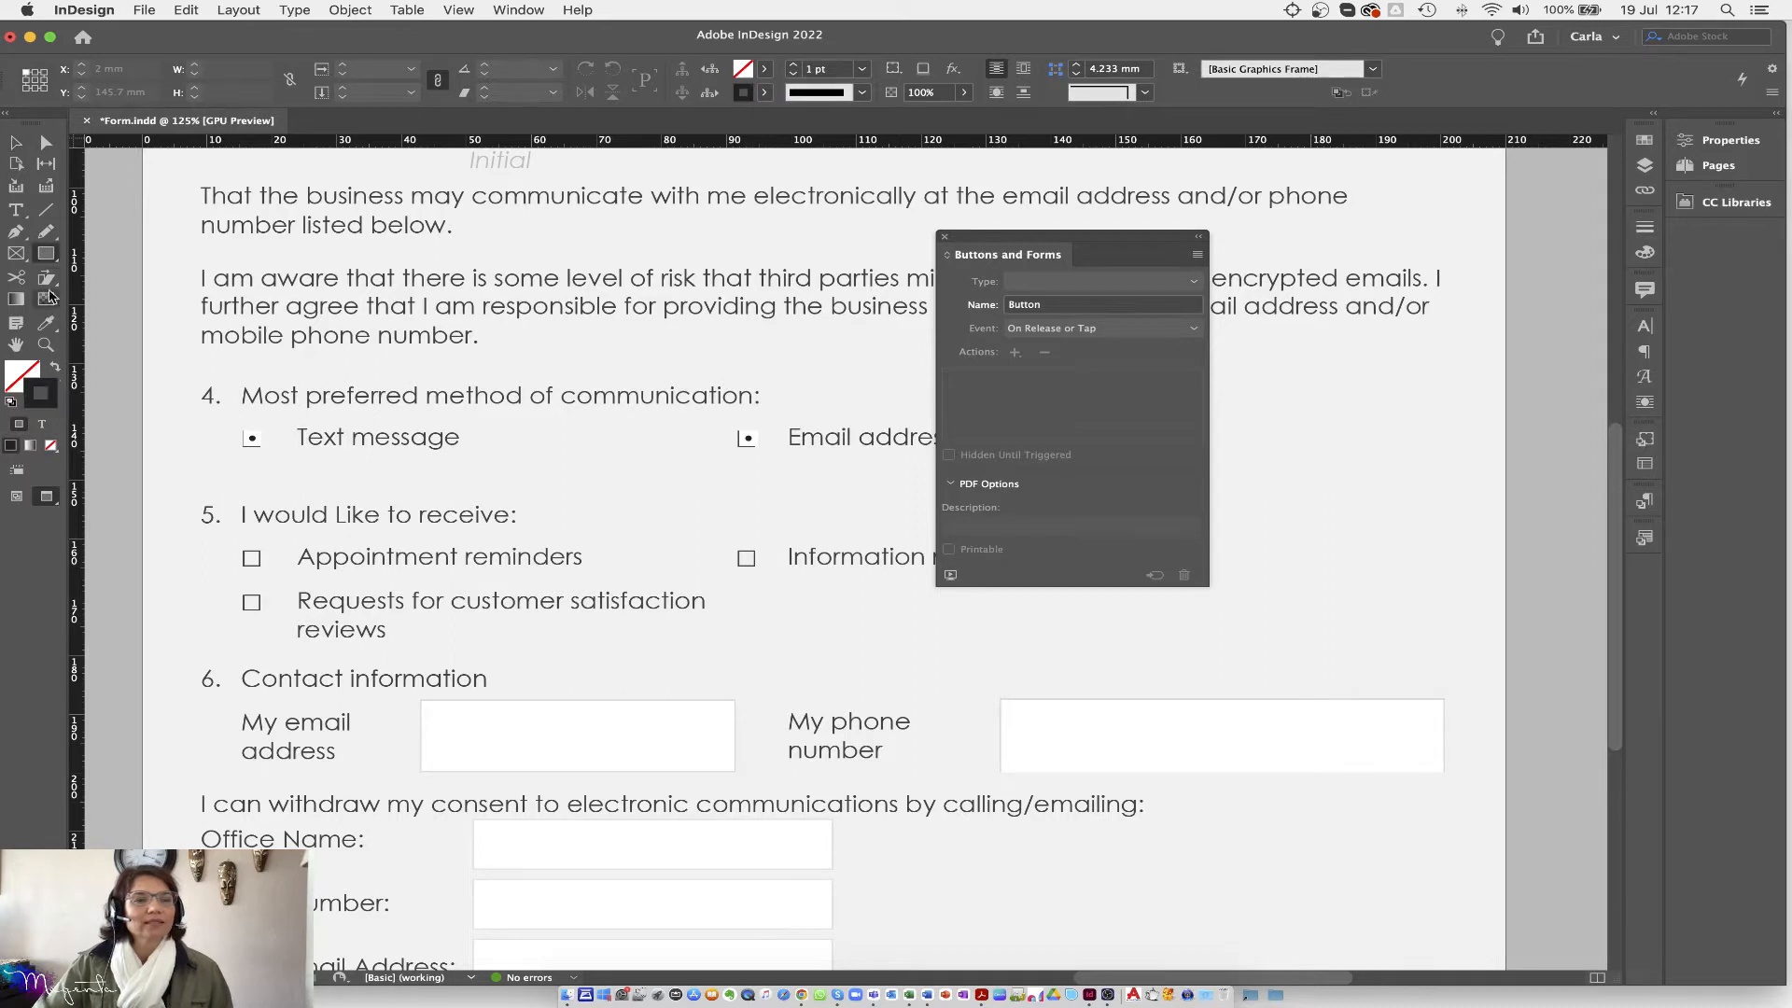
pyautogui.click(55, 368)
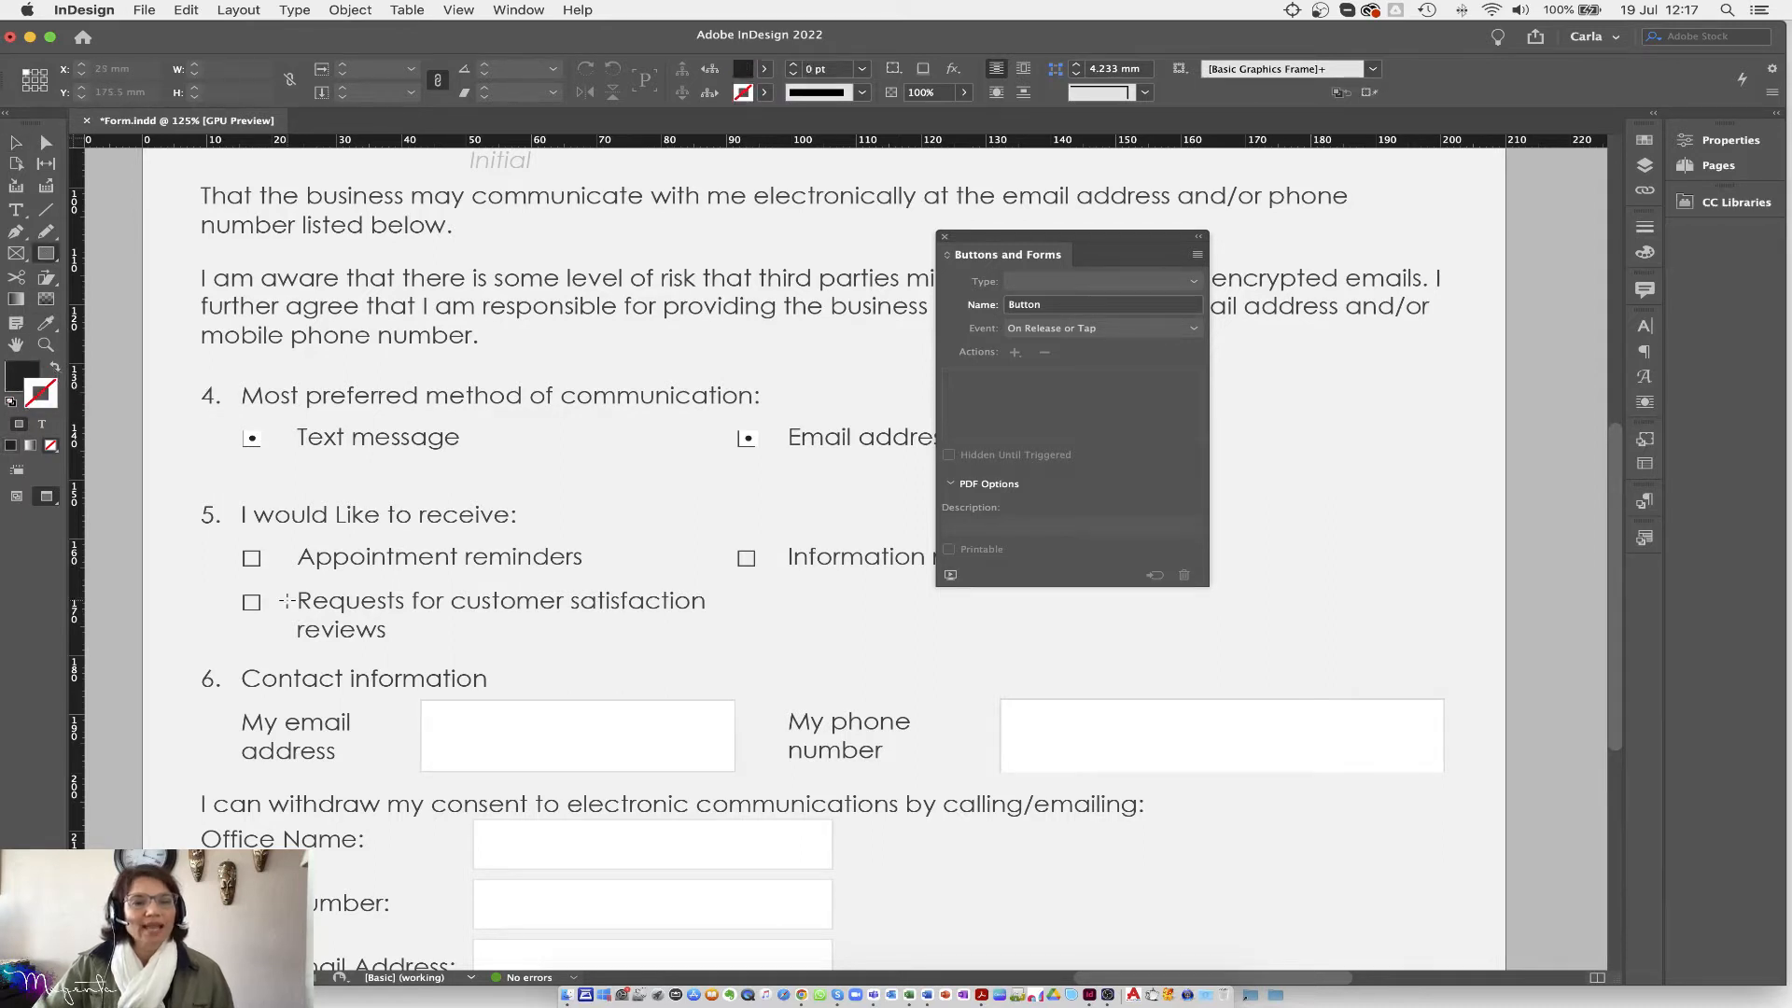
pyautogui.moveTo(252, 554); pyautogui.dragTo(266, 572)
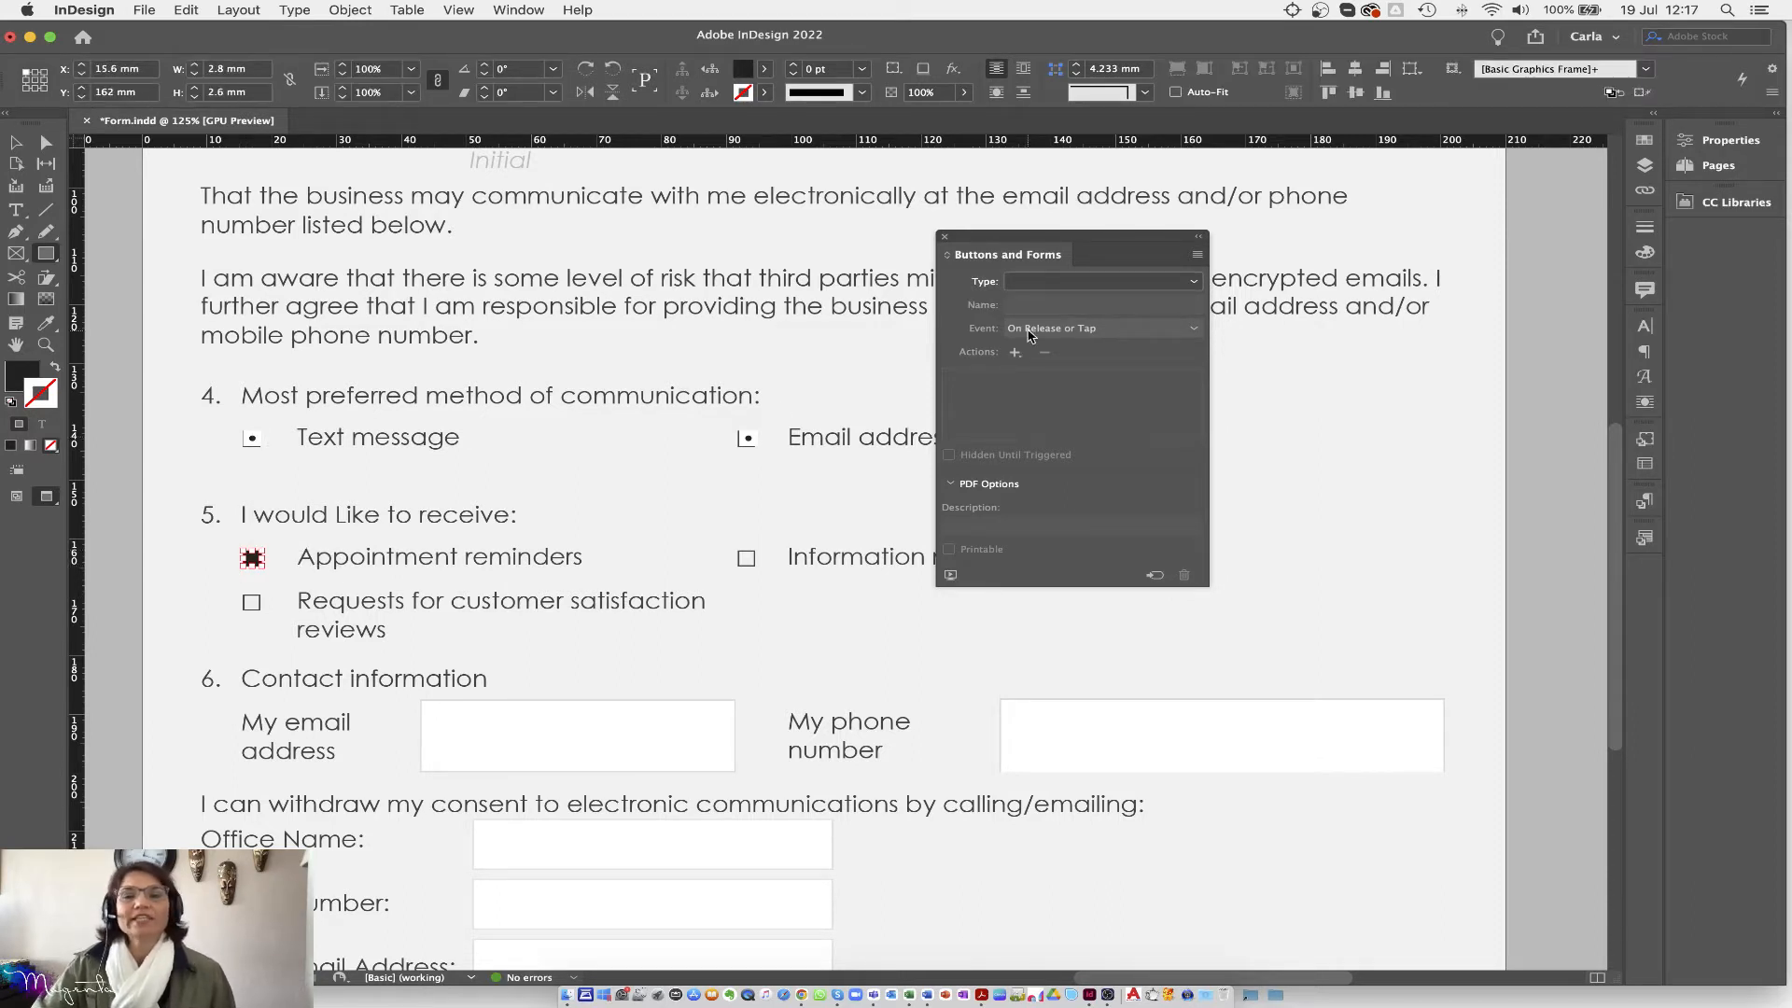
# Step: Make the rectangle a check box whose Normal Off state is white with a black outline
pyautogui.click(1172, 286)
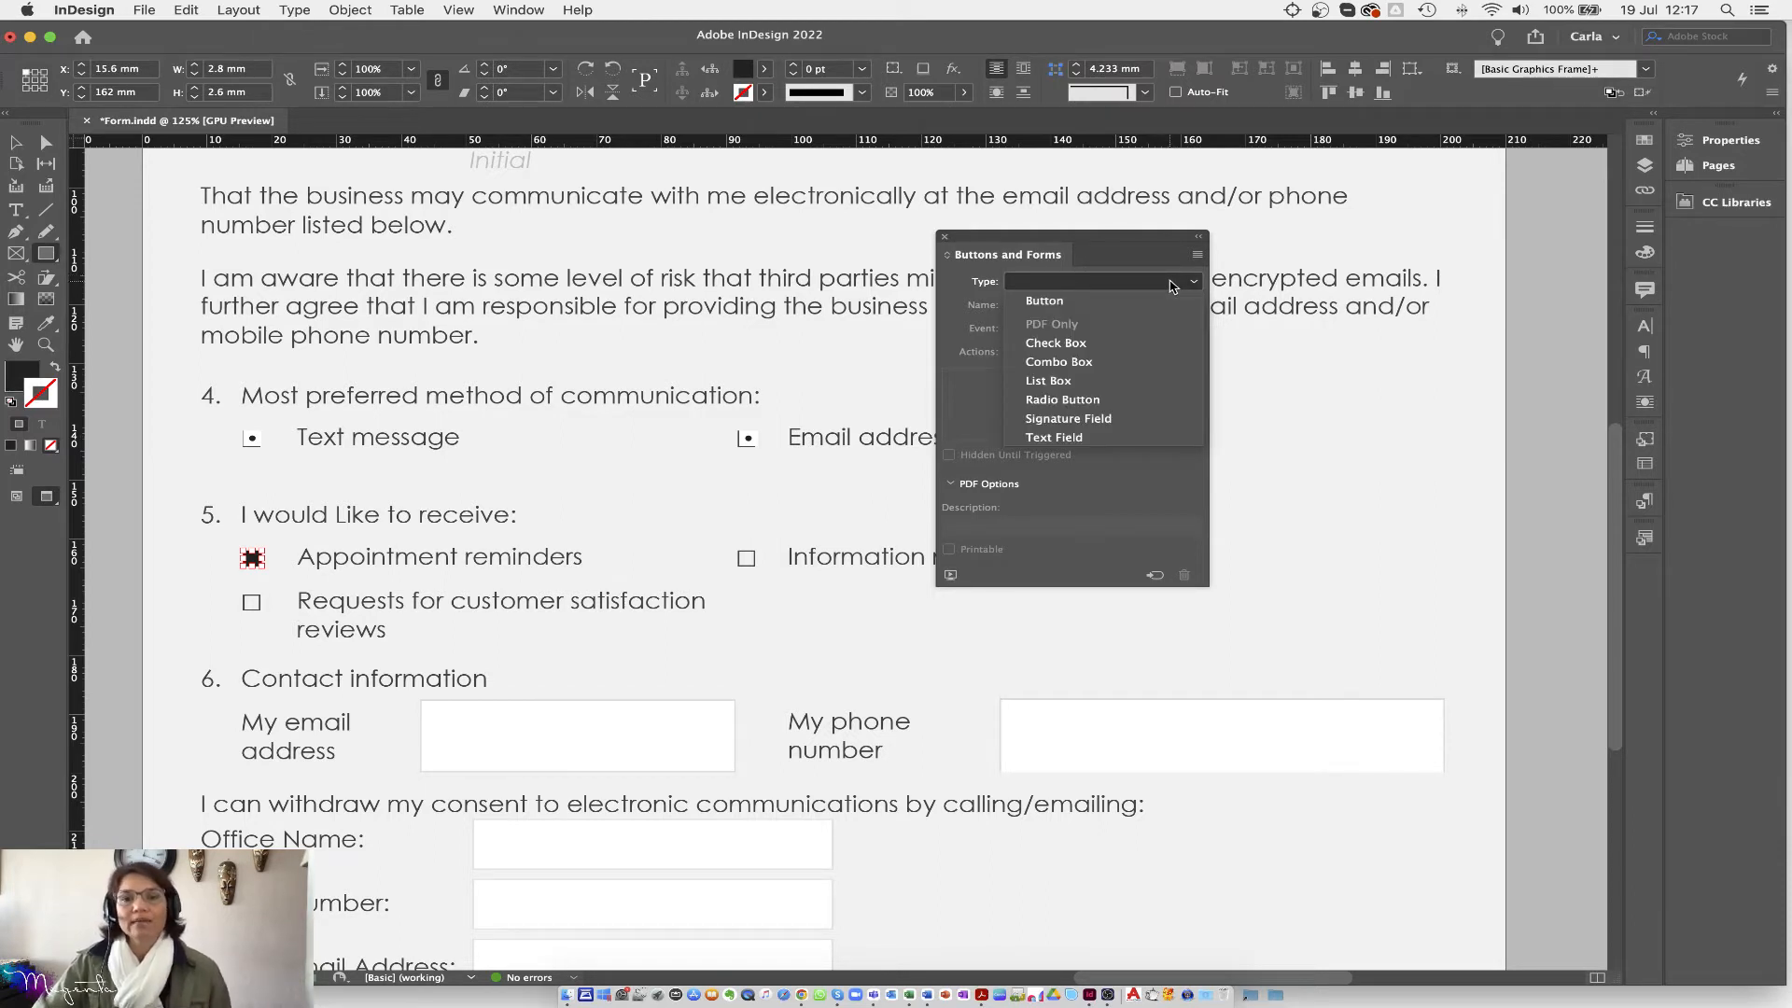
pyautogui.click(1055, 344)
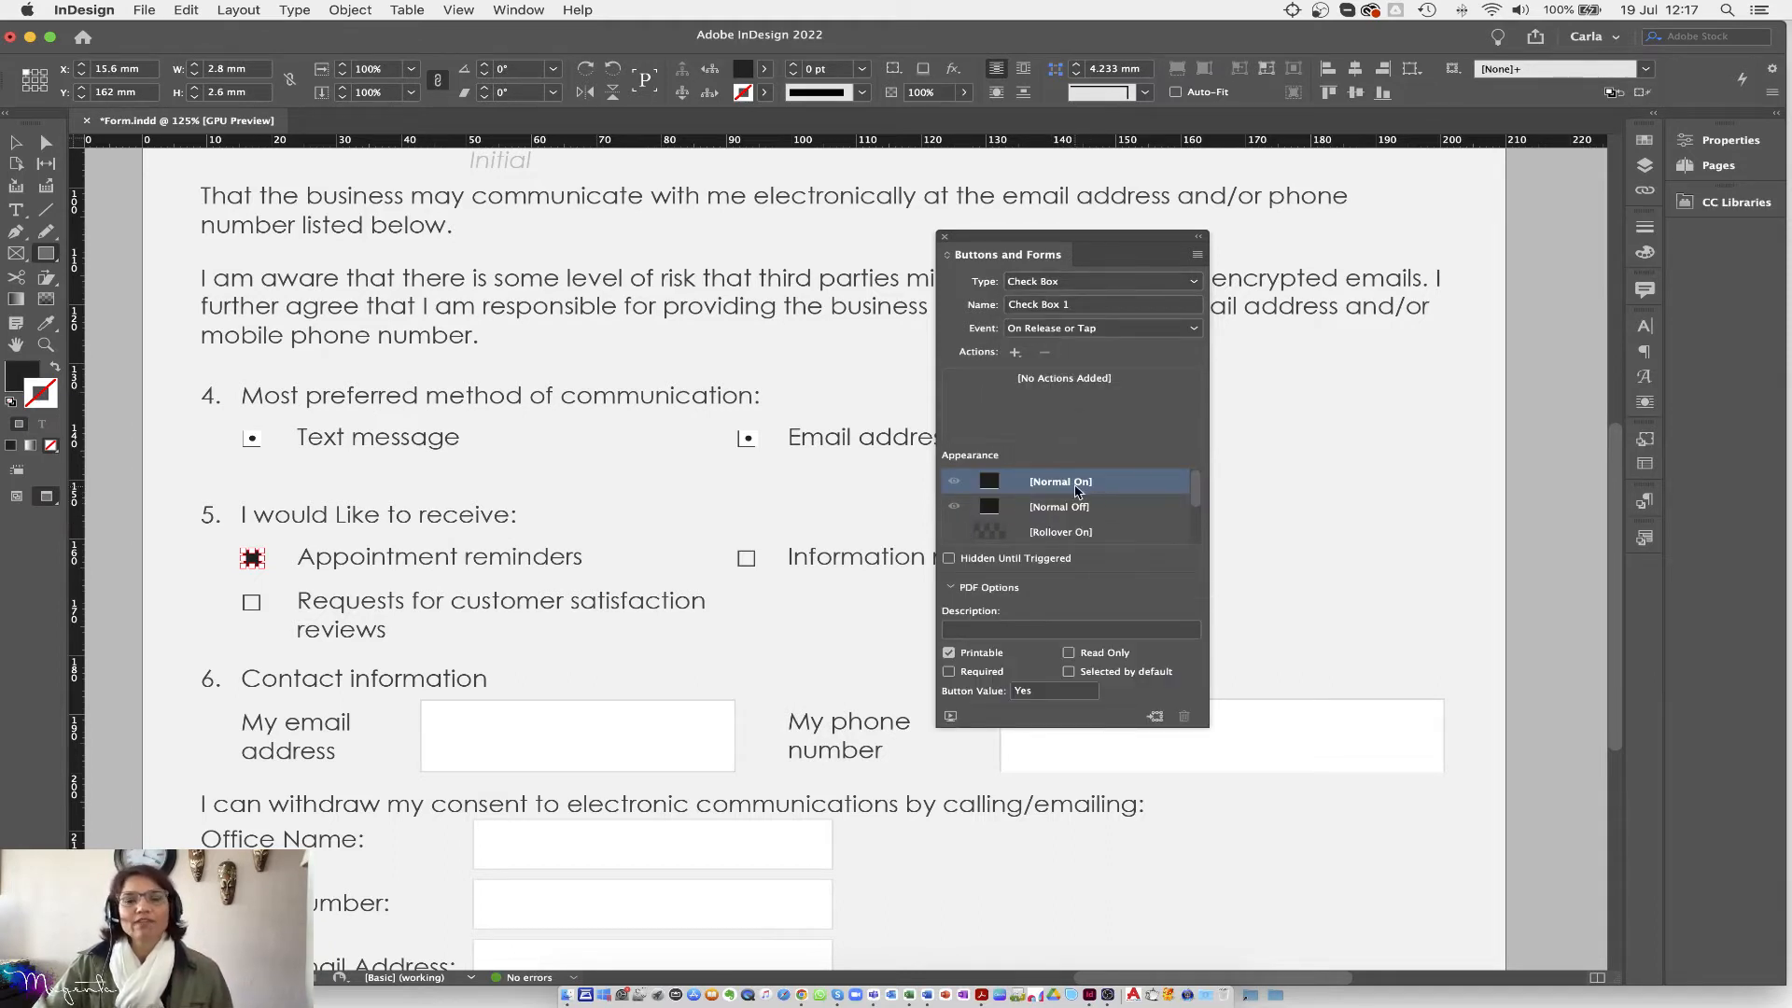
pyautogui.click(997, 509)
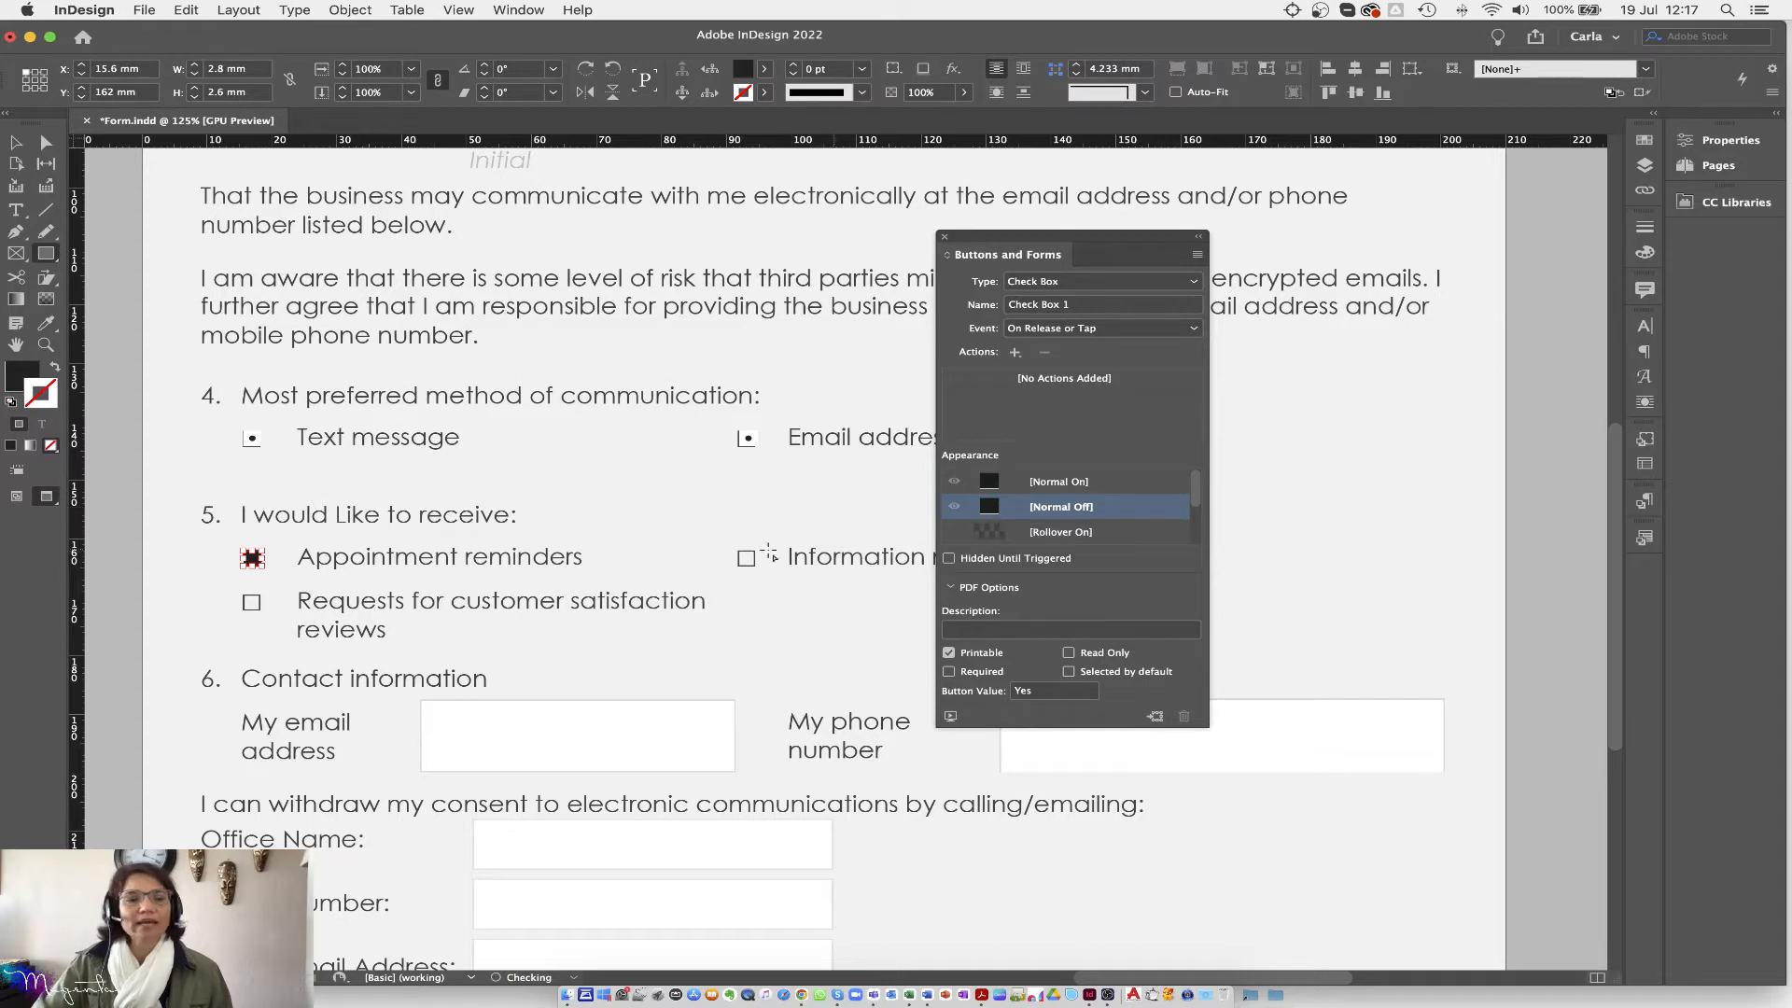
pyautogui.click(54, 368)
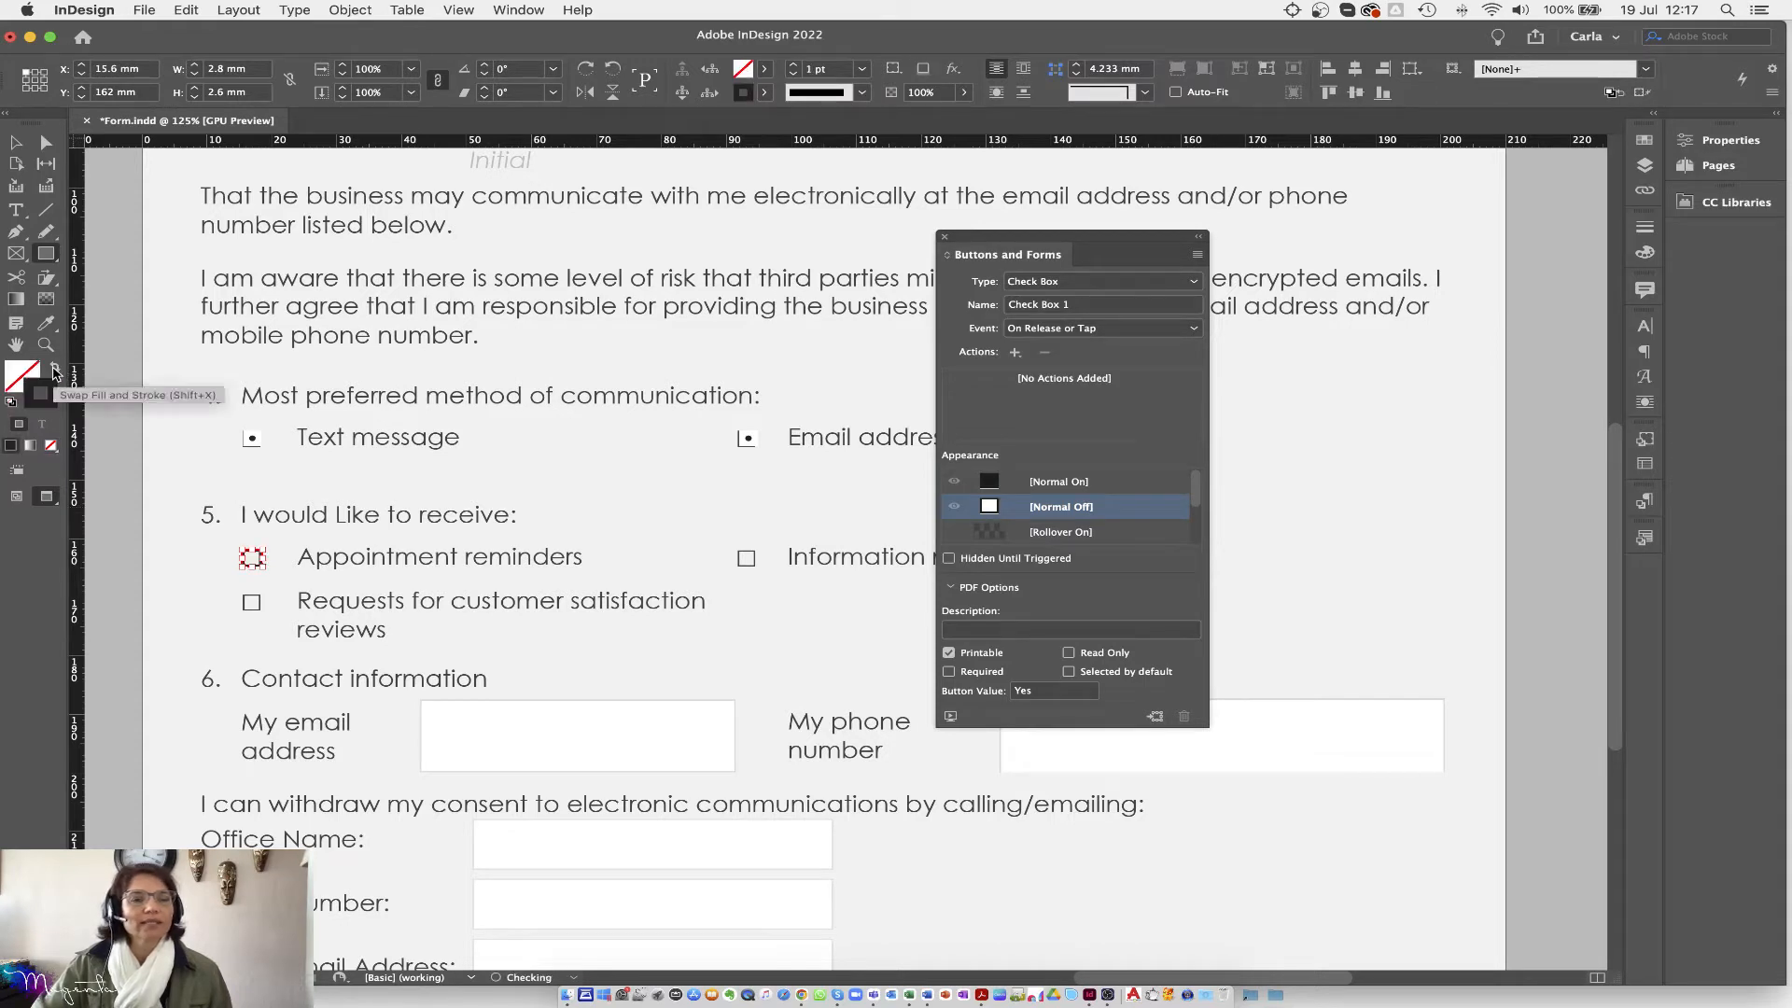
pyautogui.click(1052, 488)
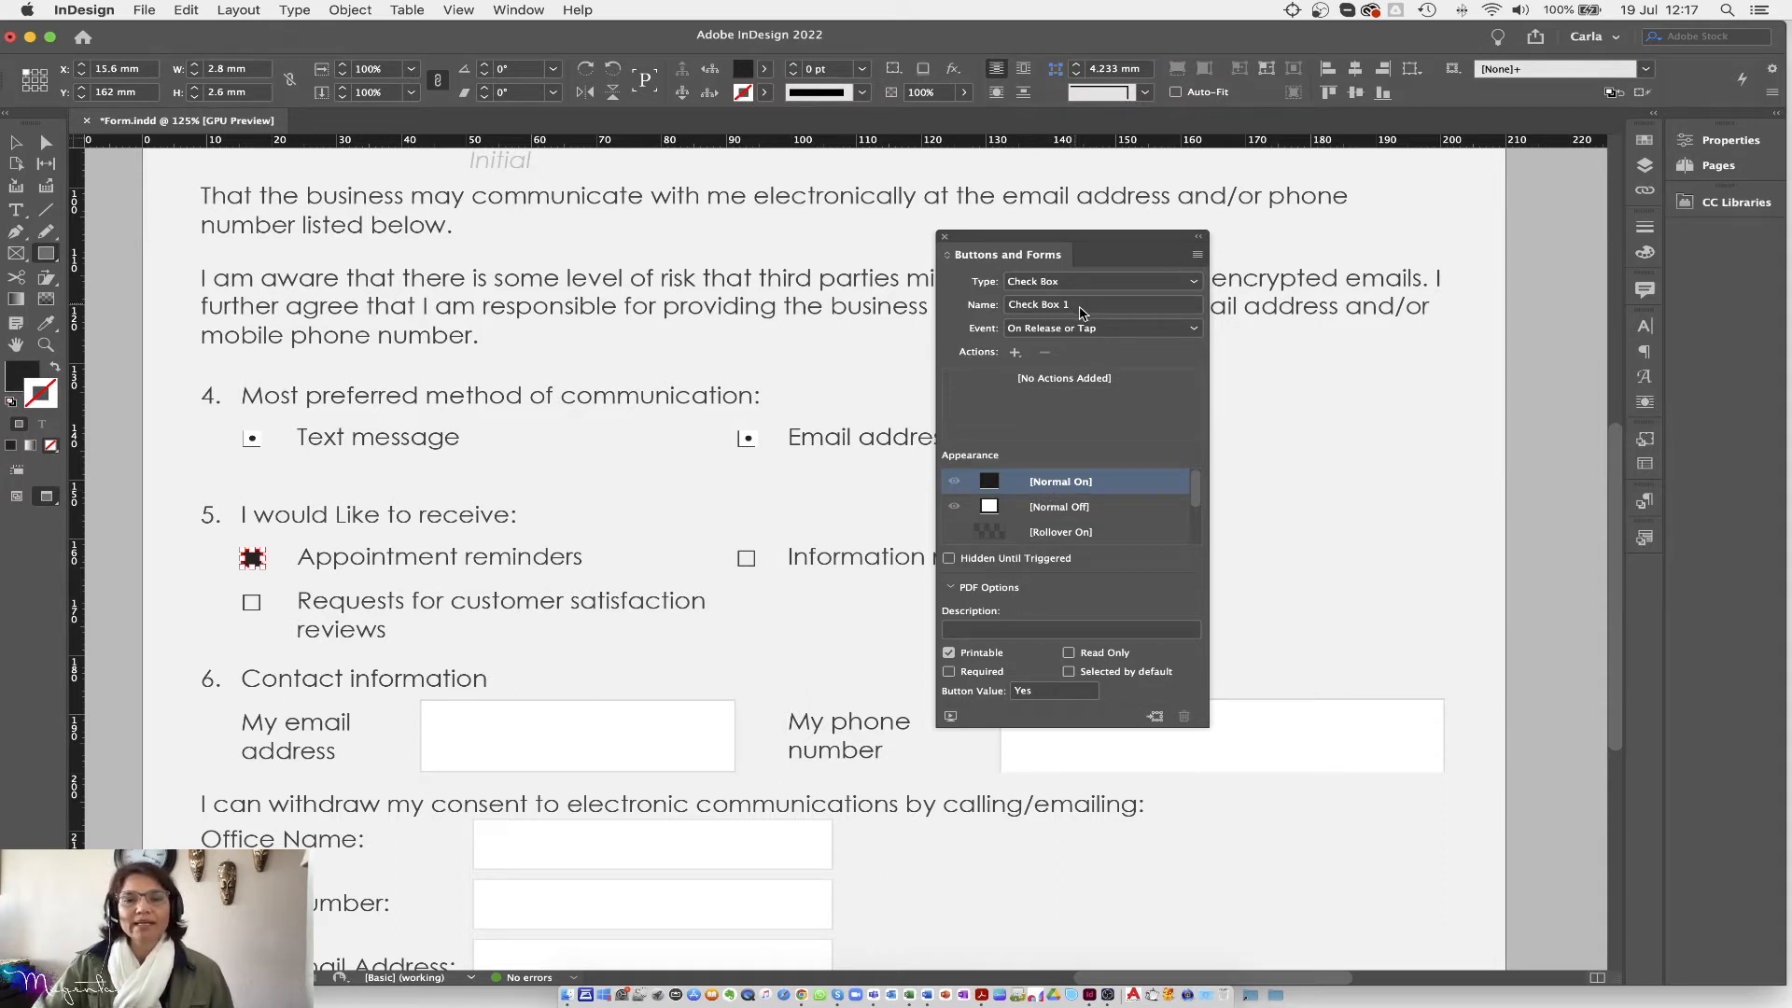
# Step: Name the check box Reminders and copy it onto the Information square
pyautogui.click(1082, 310)
pyautogui.moveTo(1083, 310); pyautogui.dragTo(992, 310)
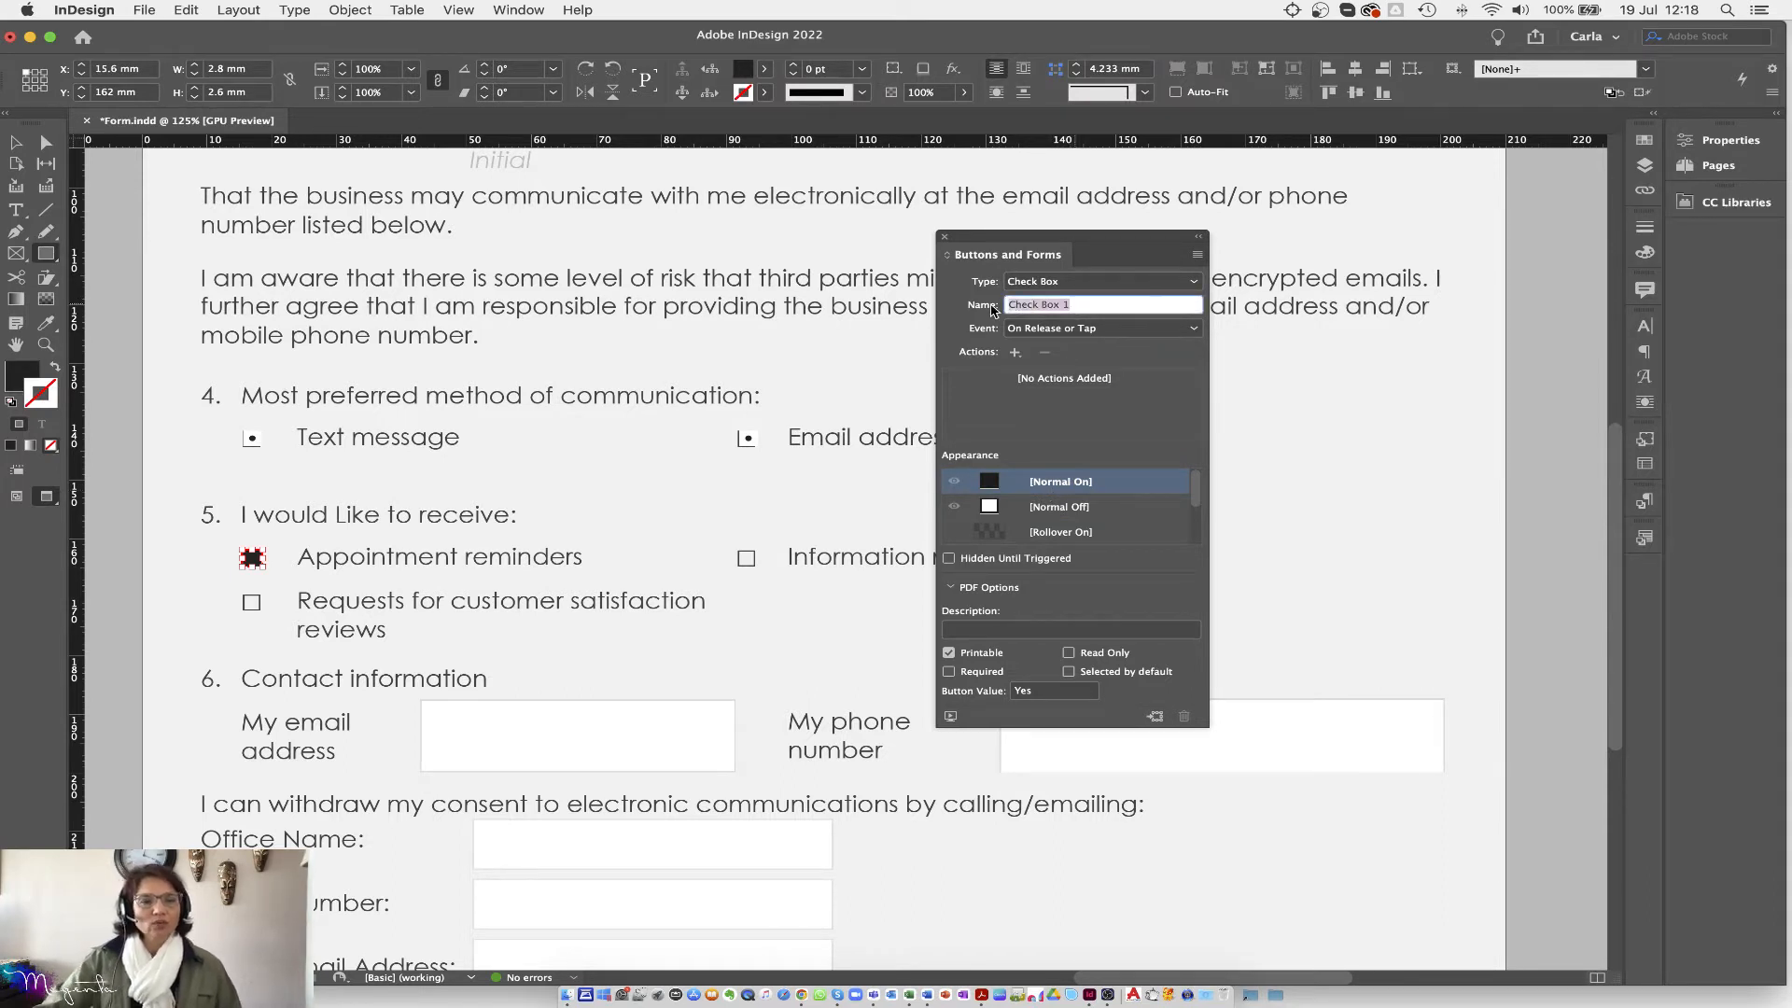
pyautogui.write('Re')
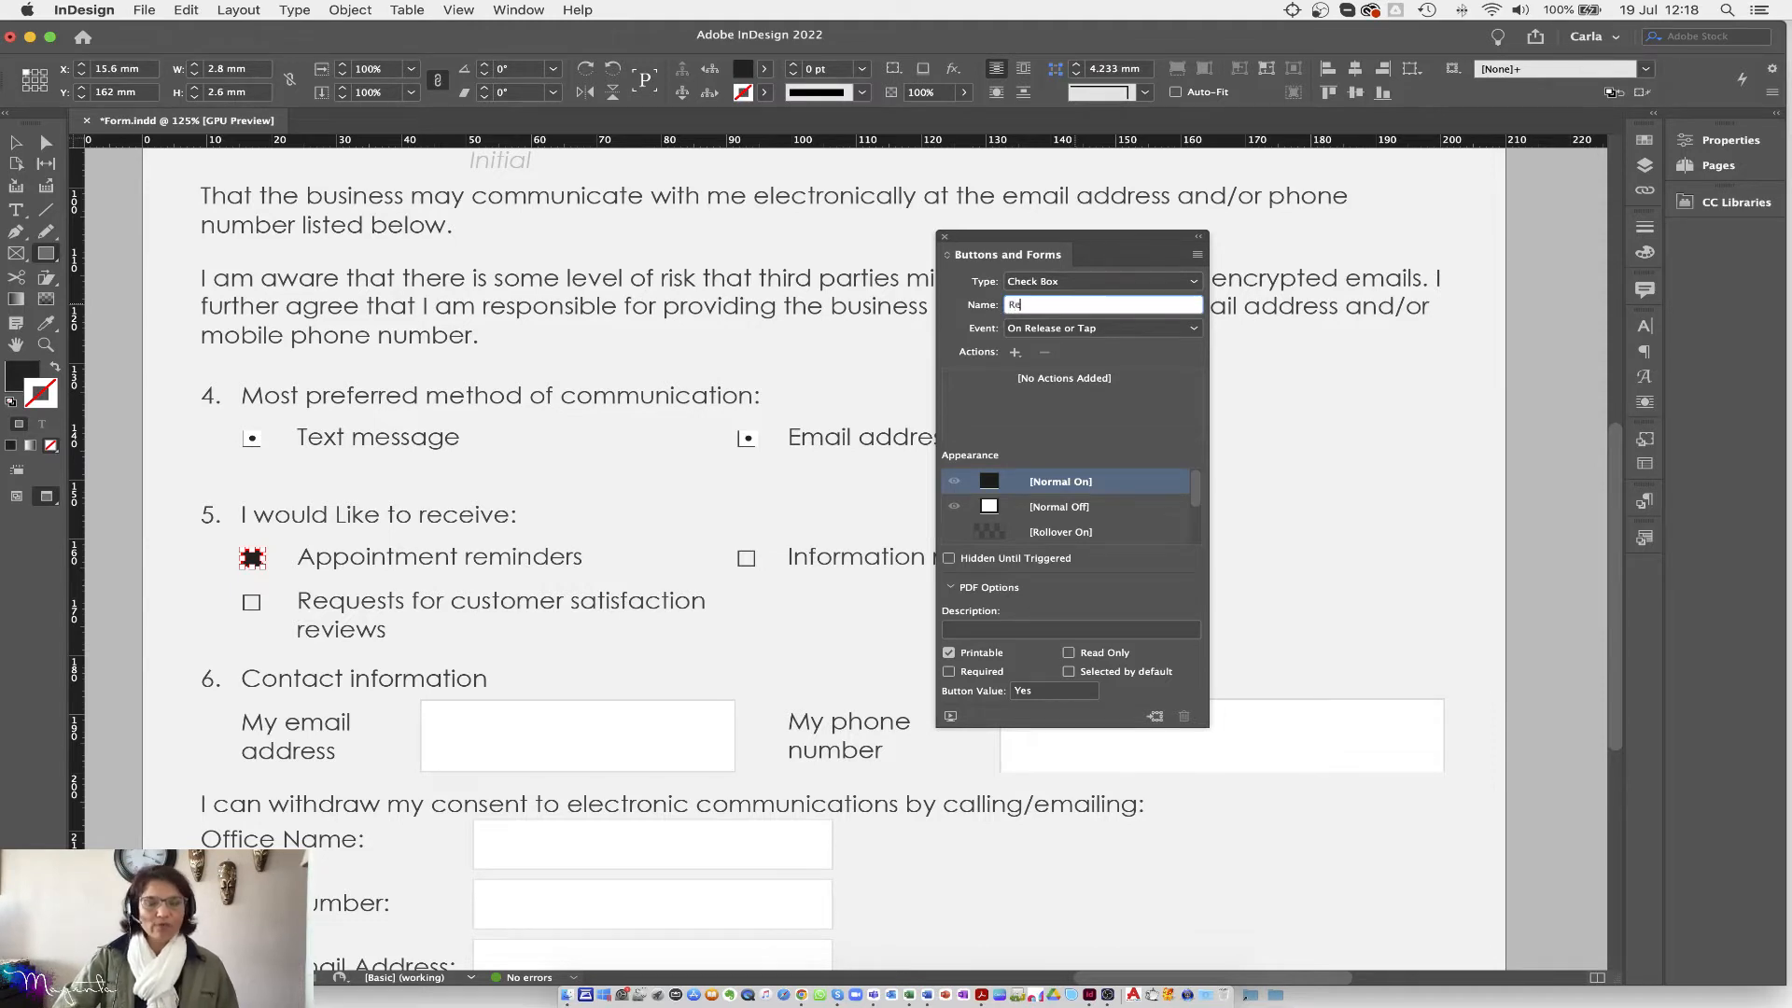
pyautogui.write('minders')
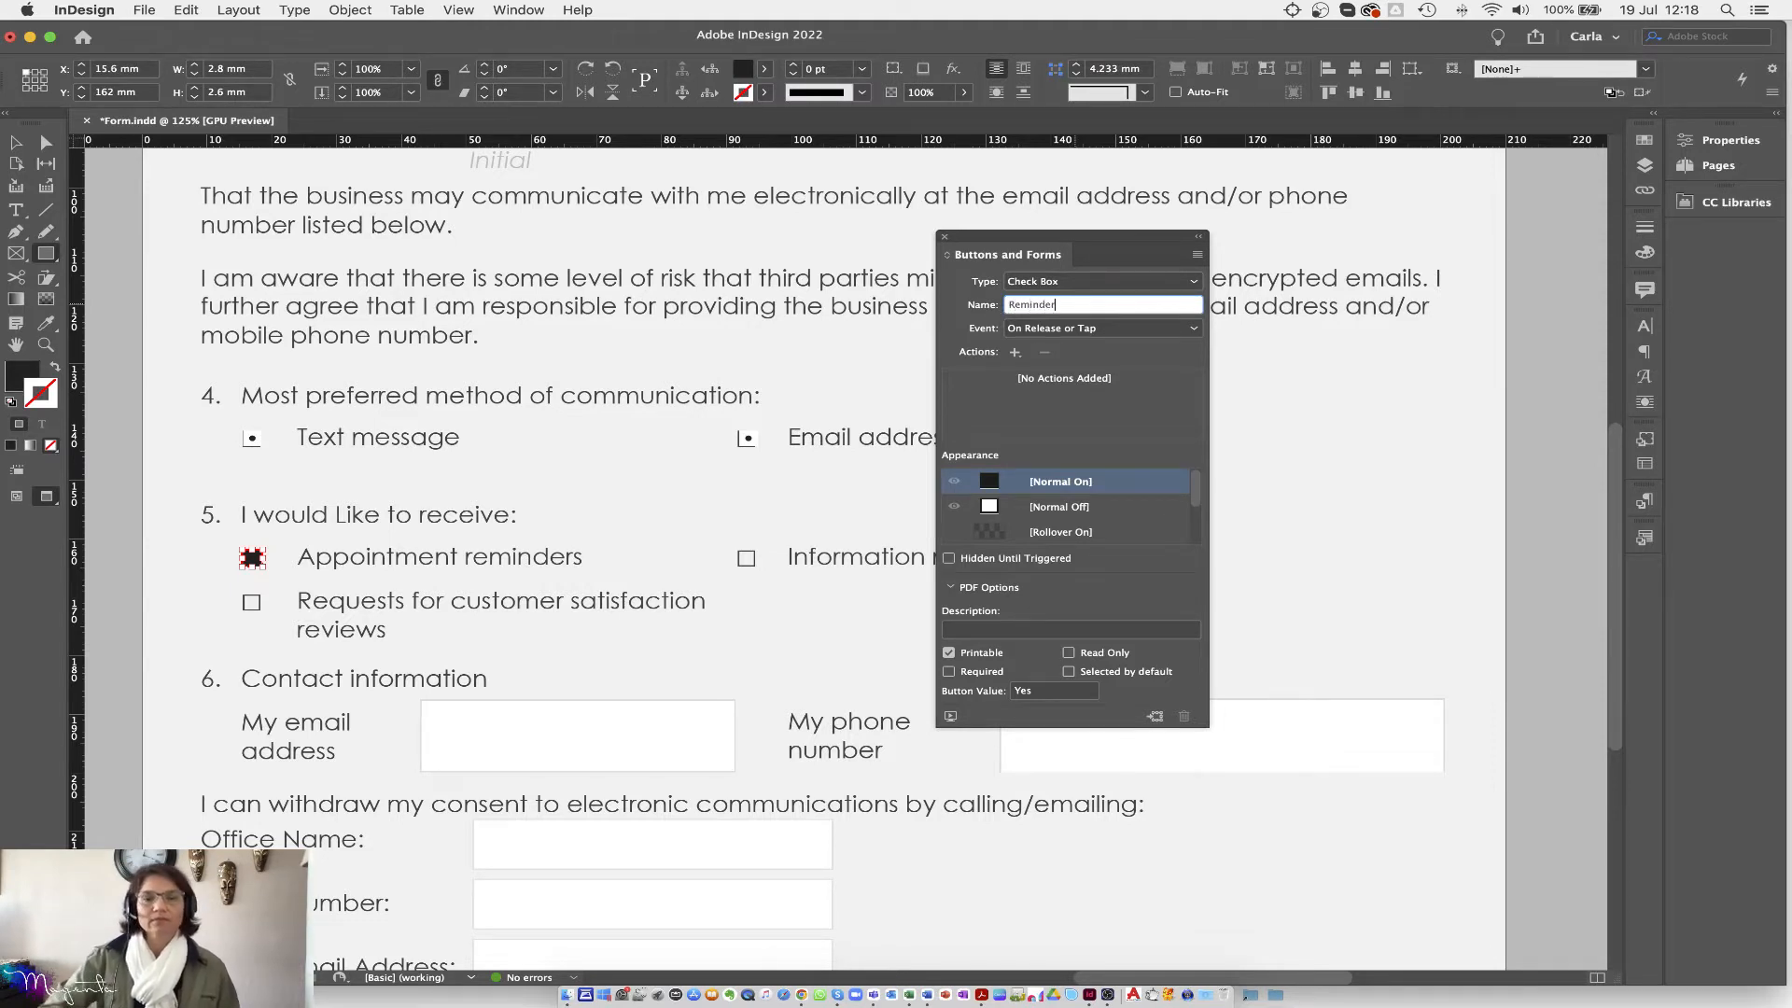
pyautogui.press('Return')
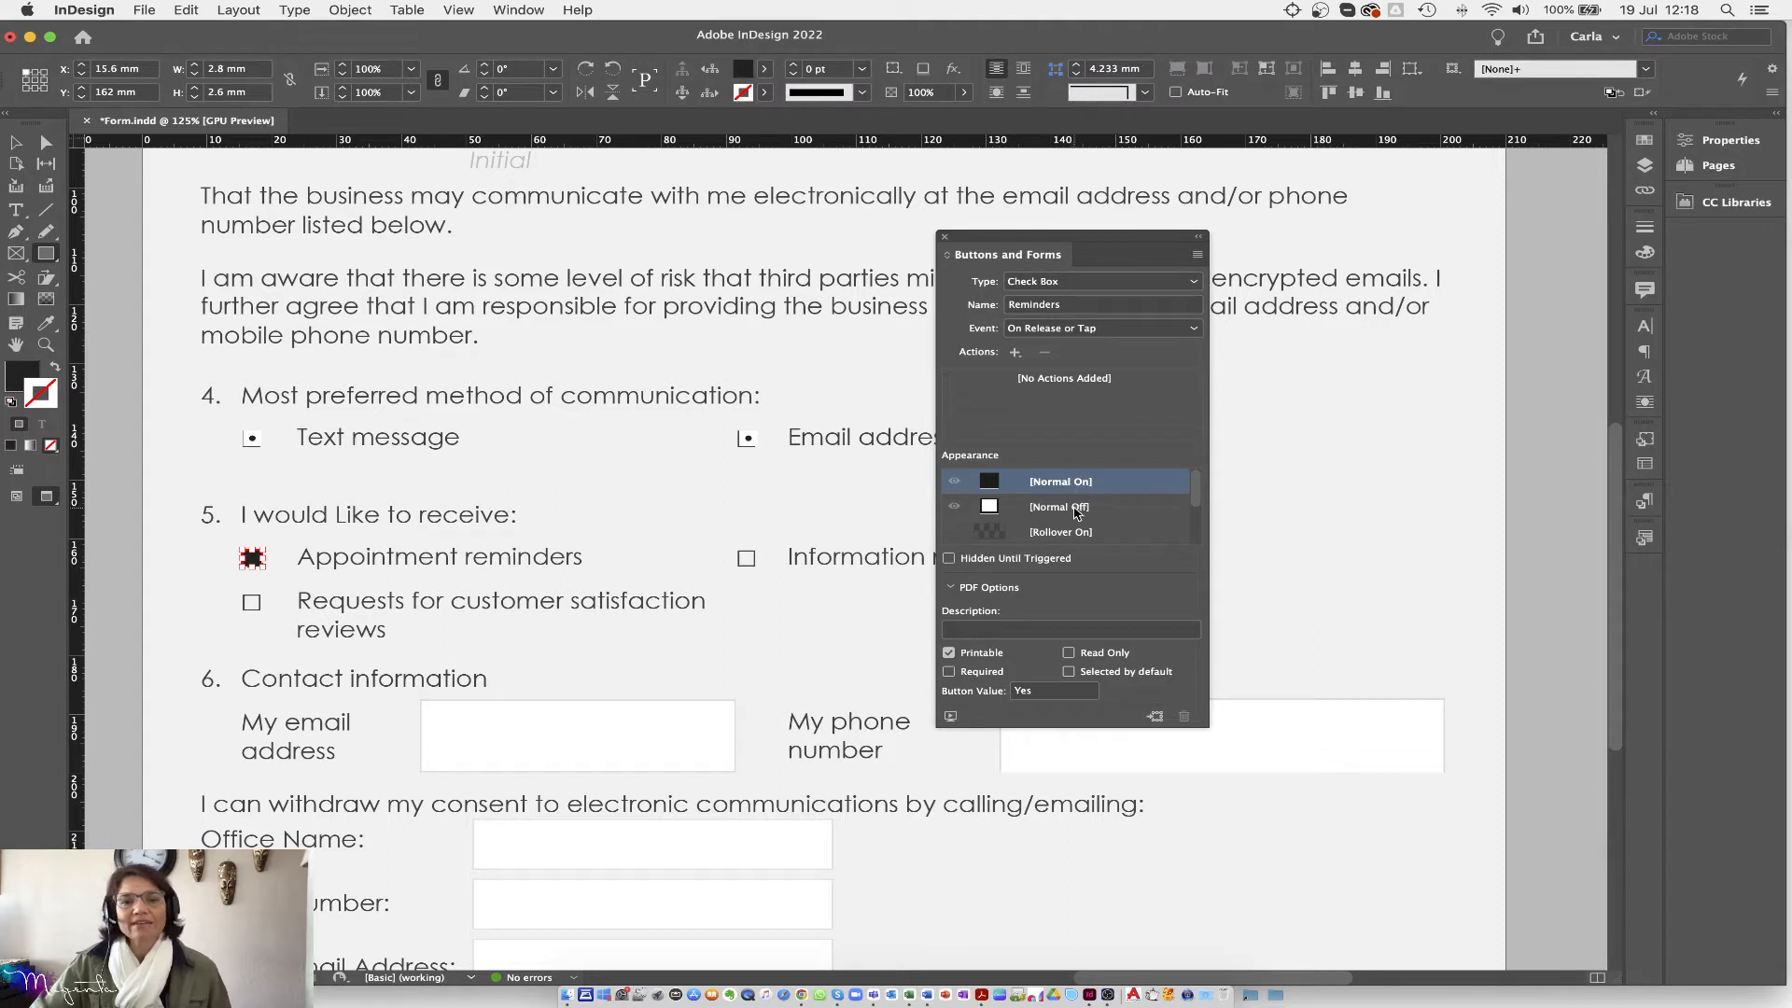
pyautogui.click(1076, 509)
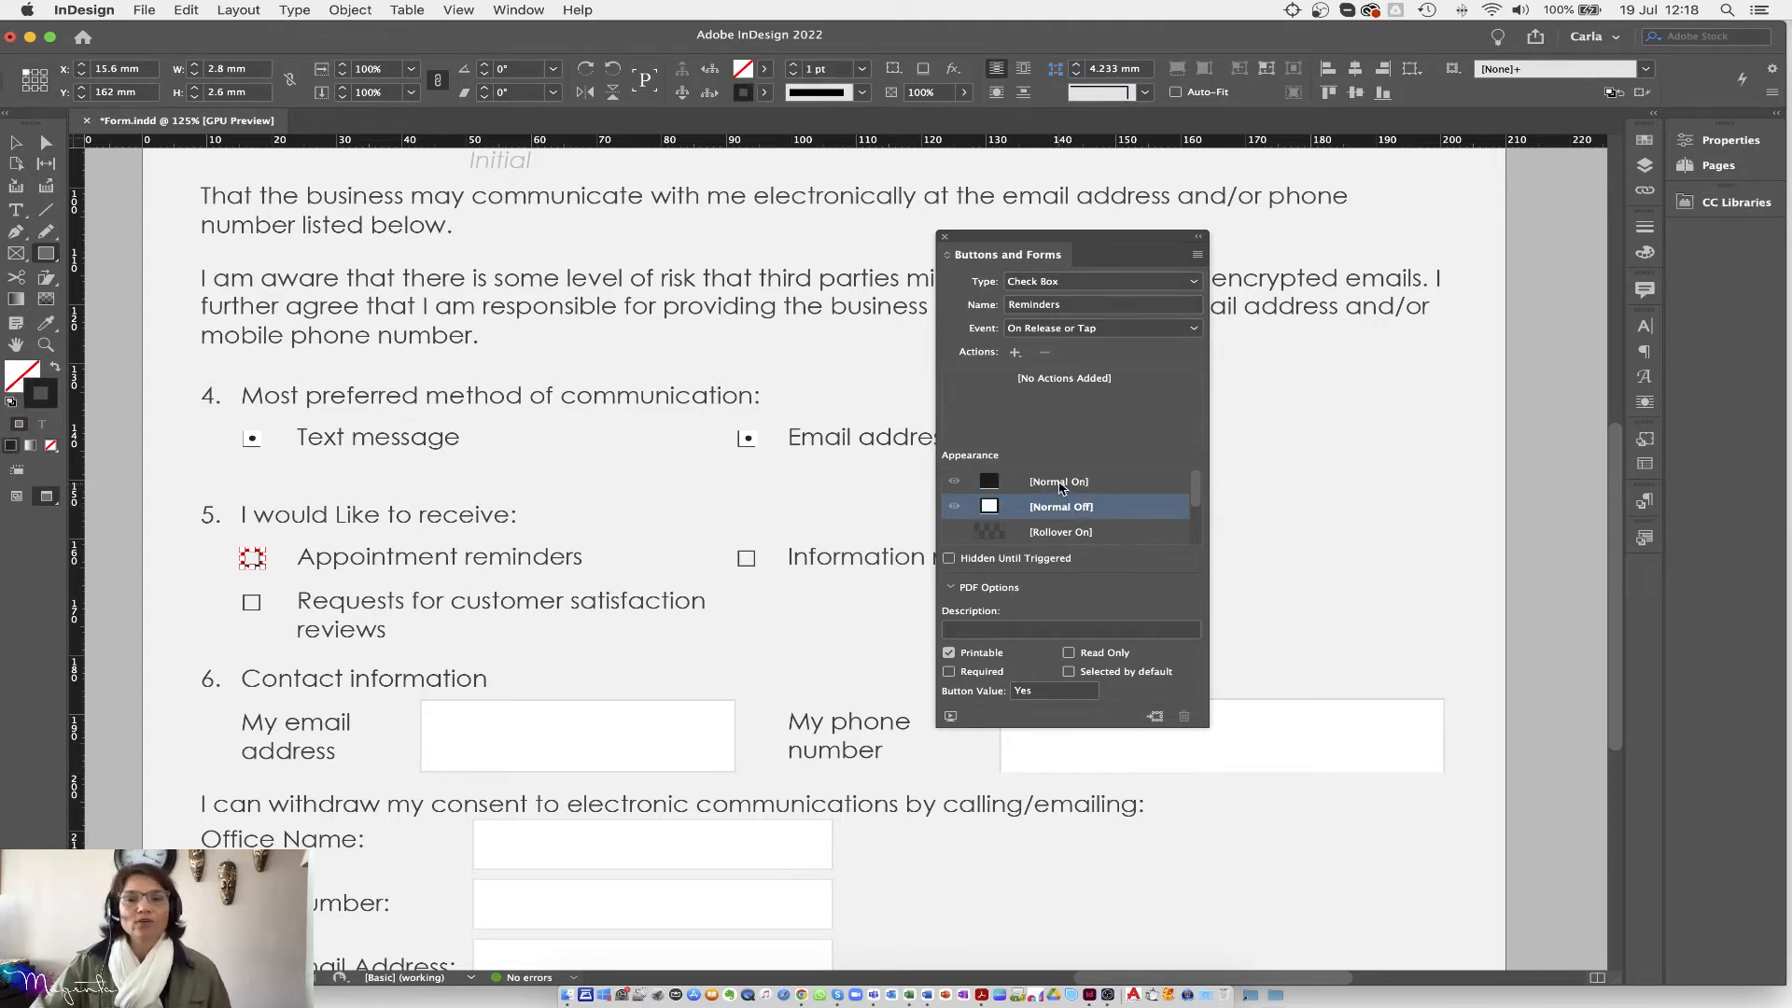
pyautogui.click(1060, 485)
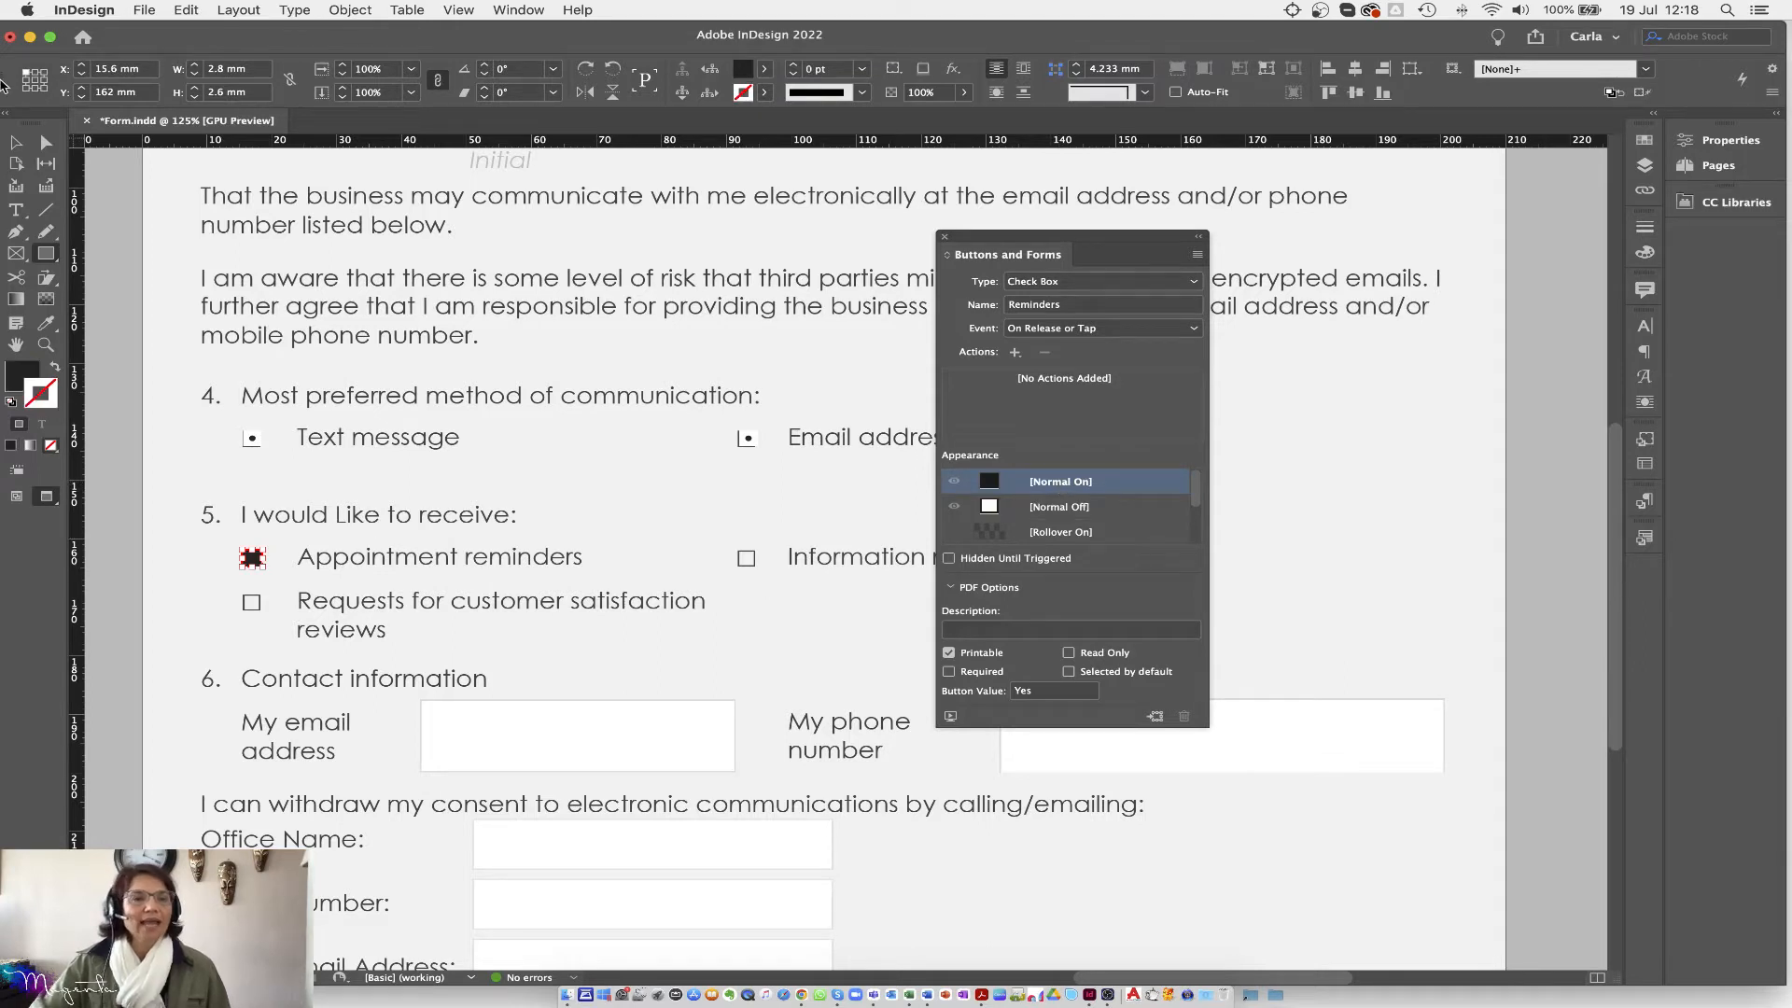
pyautogui.press('v')
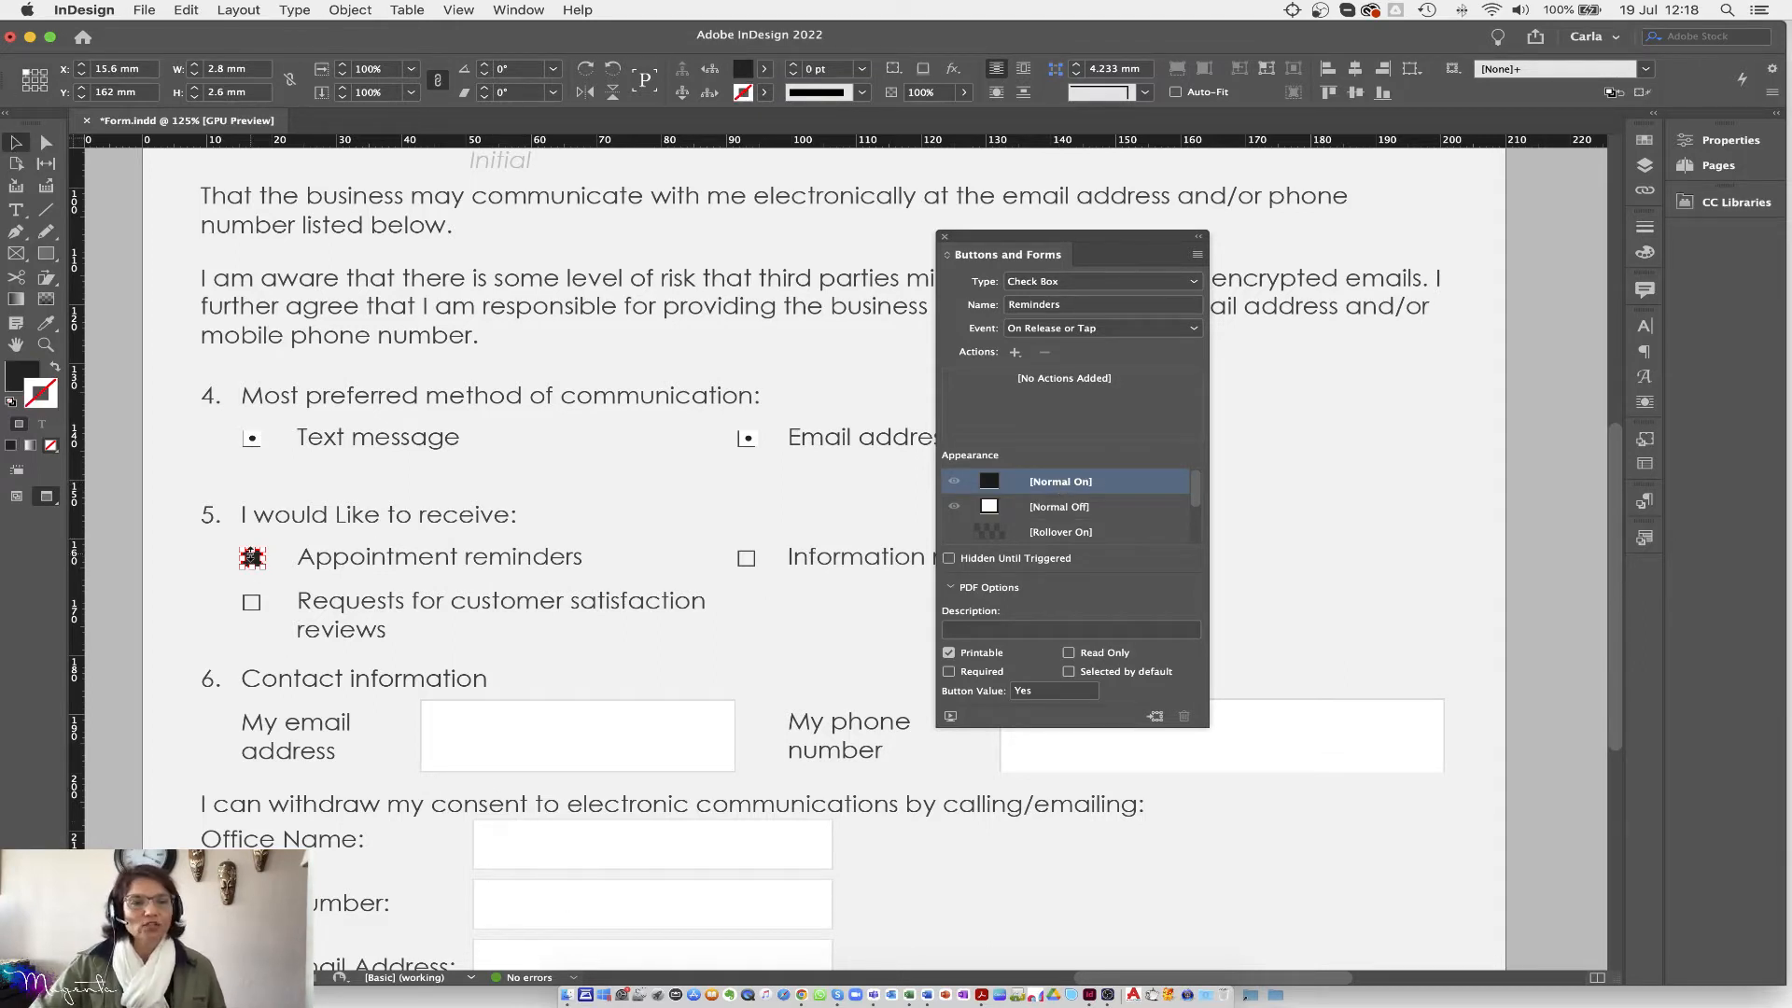
pyautogui.moveTo(252, 560); pyautogui.dragTo(256, 608)
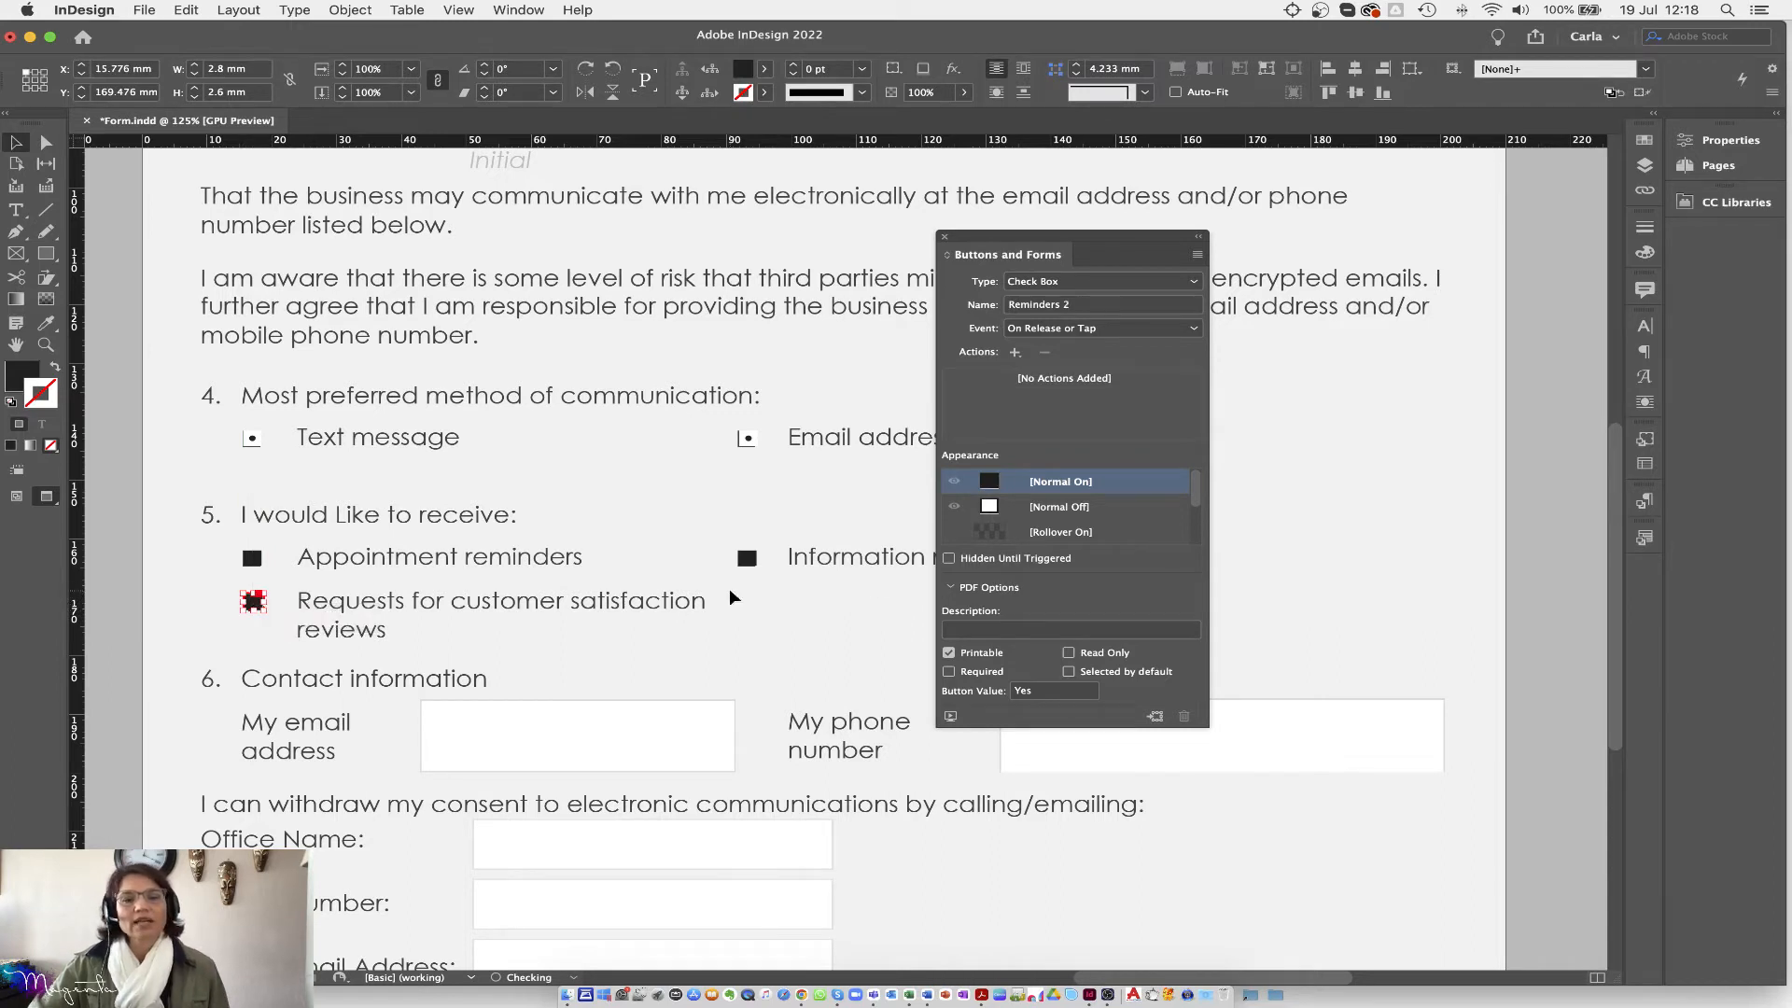
# Step: Rename the Information check box from Reminders 1 to billing
pyautogui.click(751, 566)
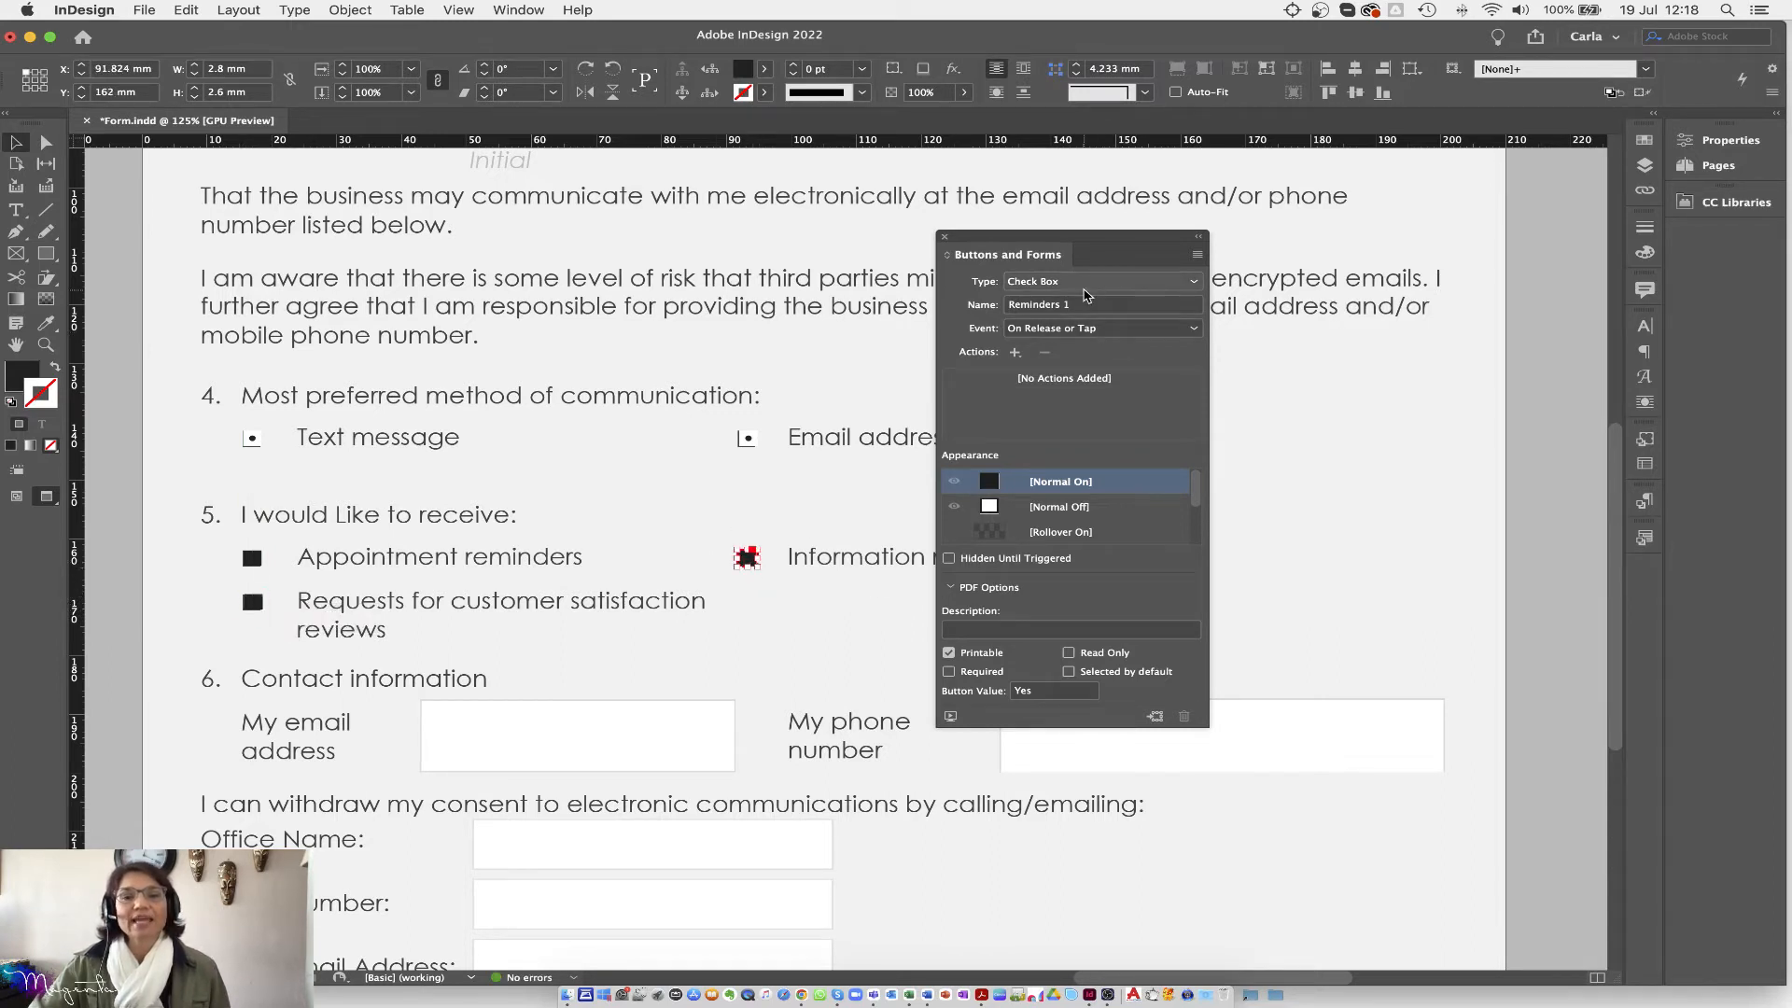
pyautogui.click(1081, 311)
pyautogui.moveTo(1082, 306); pyautogui.dragTo(1016, 308)
pyautogui.moveTo(1057, 239); pyautogui.dragTo(1284, 243)
pyautogui.click(1305, 312)
pyautogui.tripleClick(1305, 312)
pyautogui.write('billing')
pyautogui.press('Return')
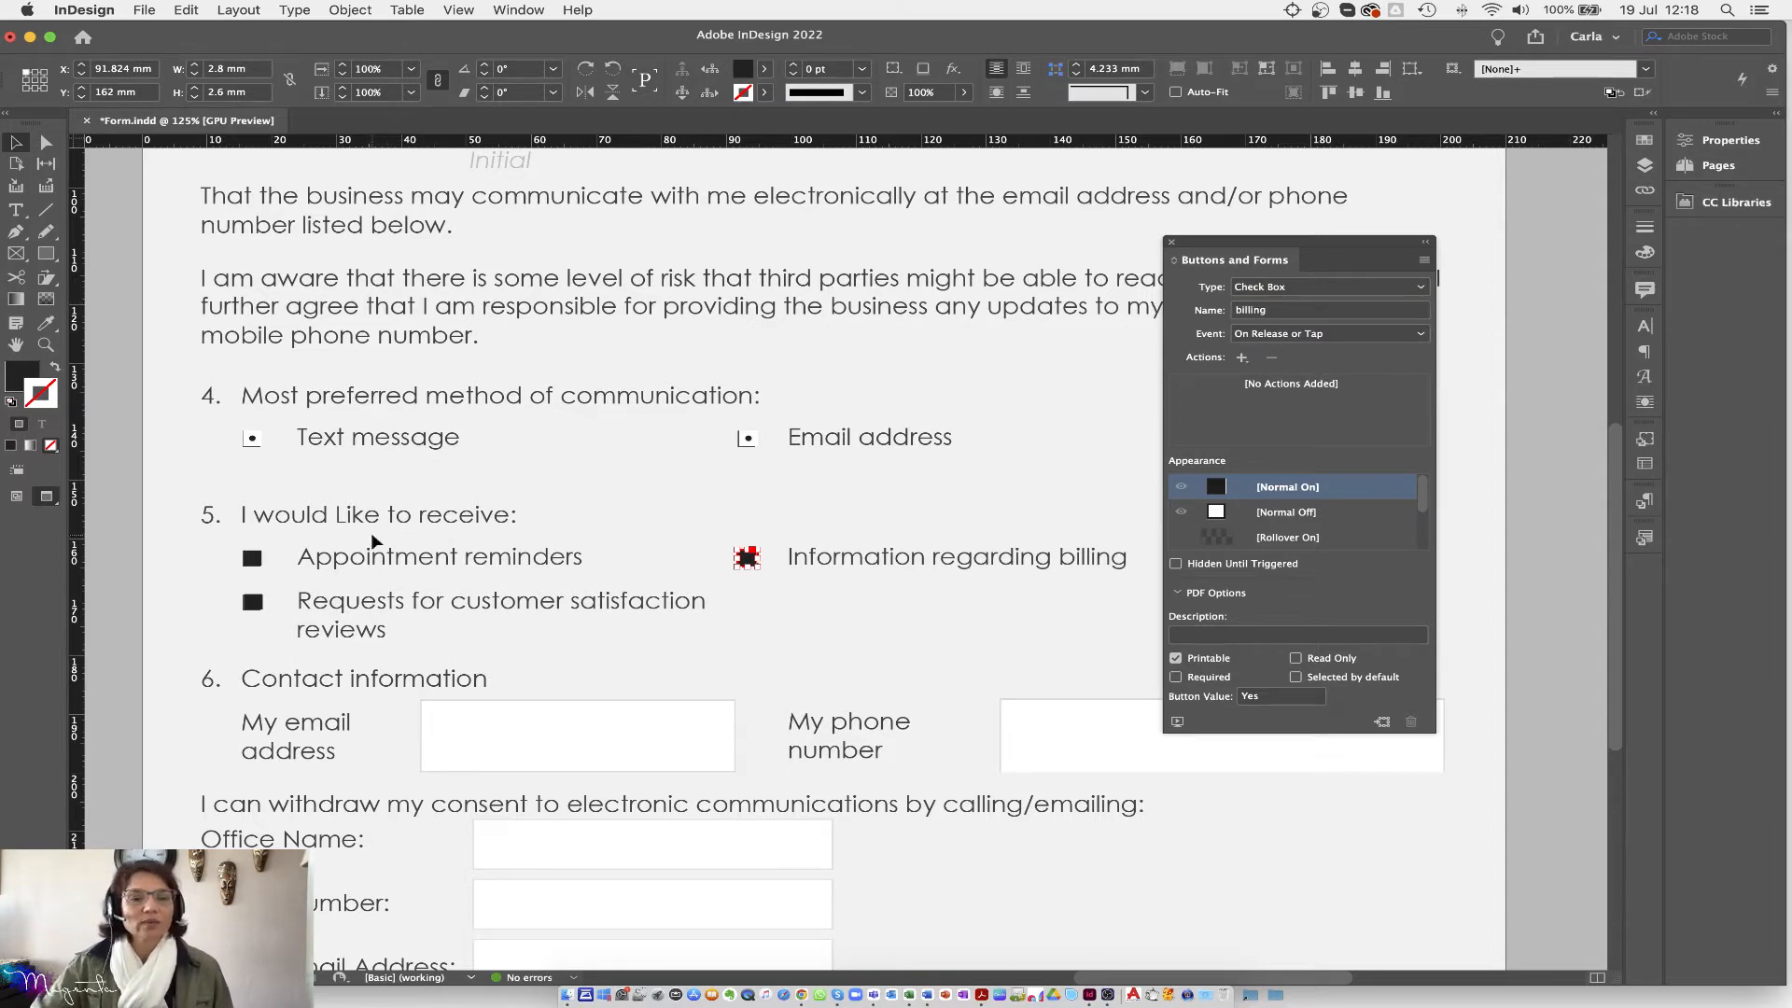
# Step: Rename the customer satisfaction reviews check box to review and deselect it
pyautogui.click(253, 602)
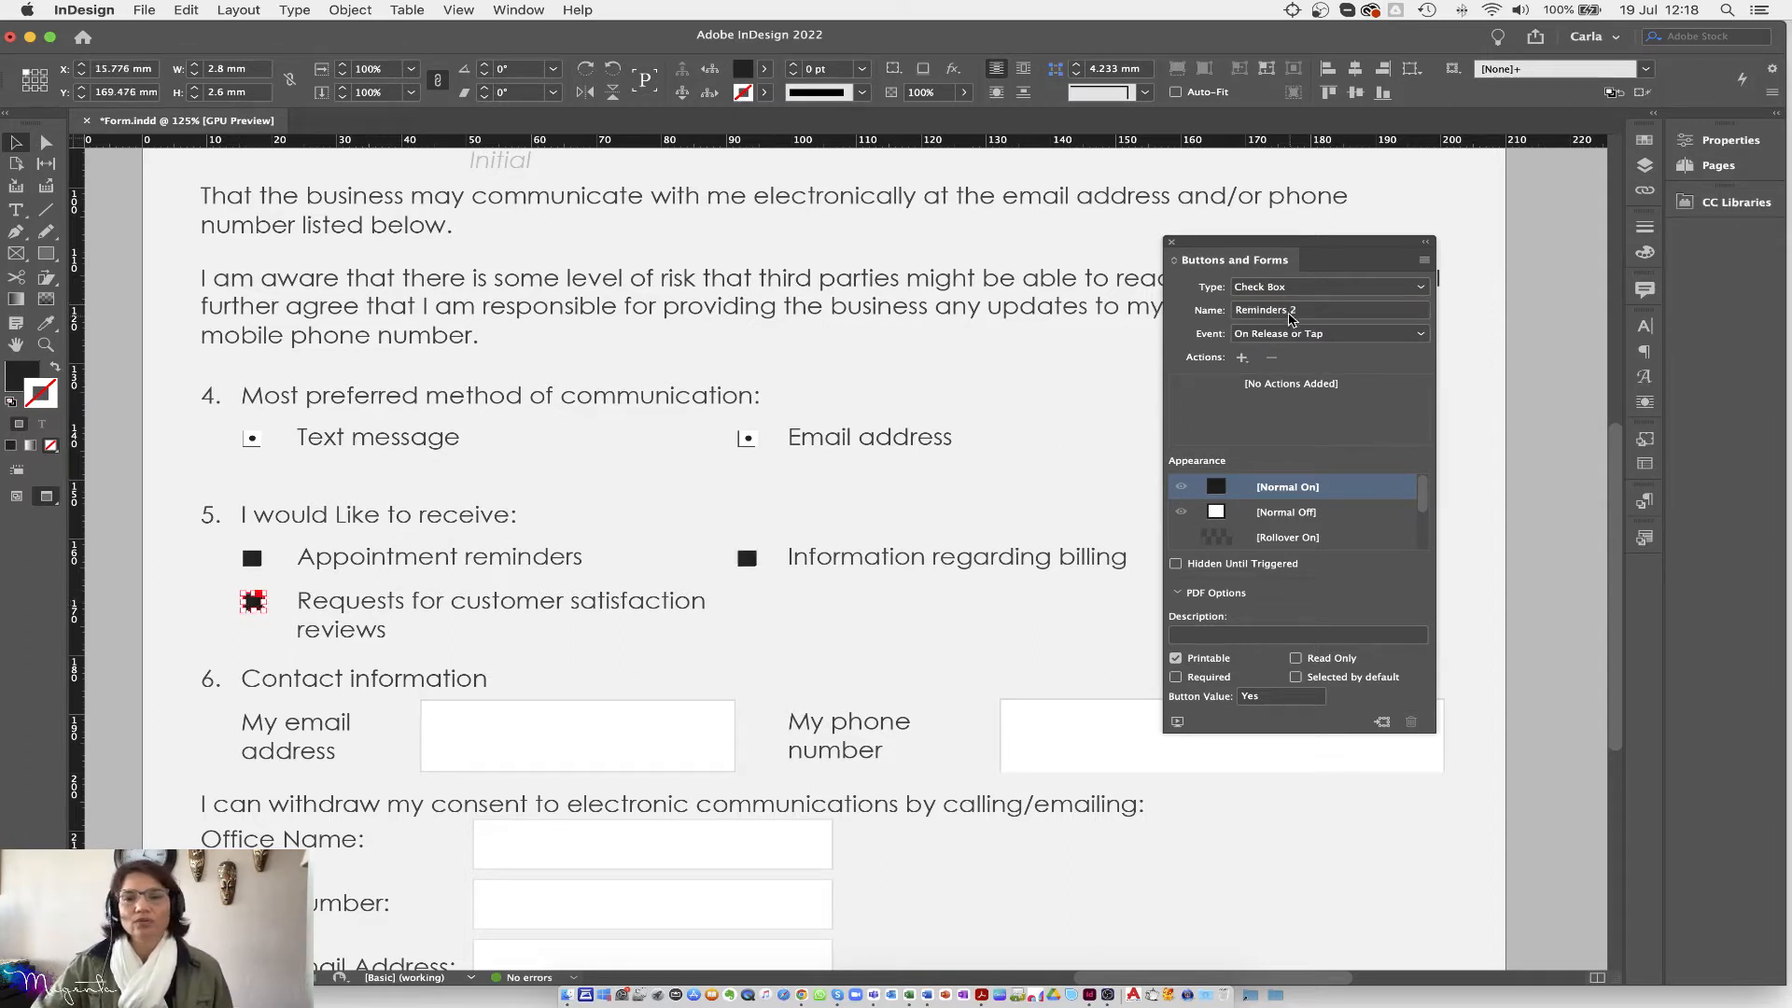
pyautogui.click(1305, 311)
pyautogui.write('r')
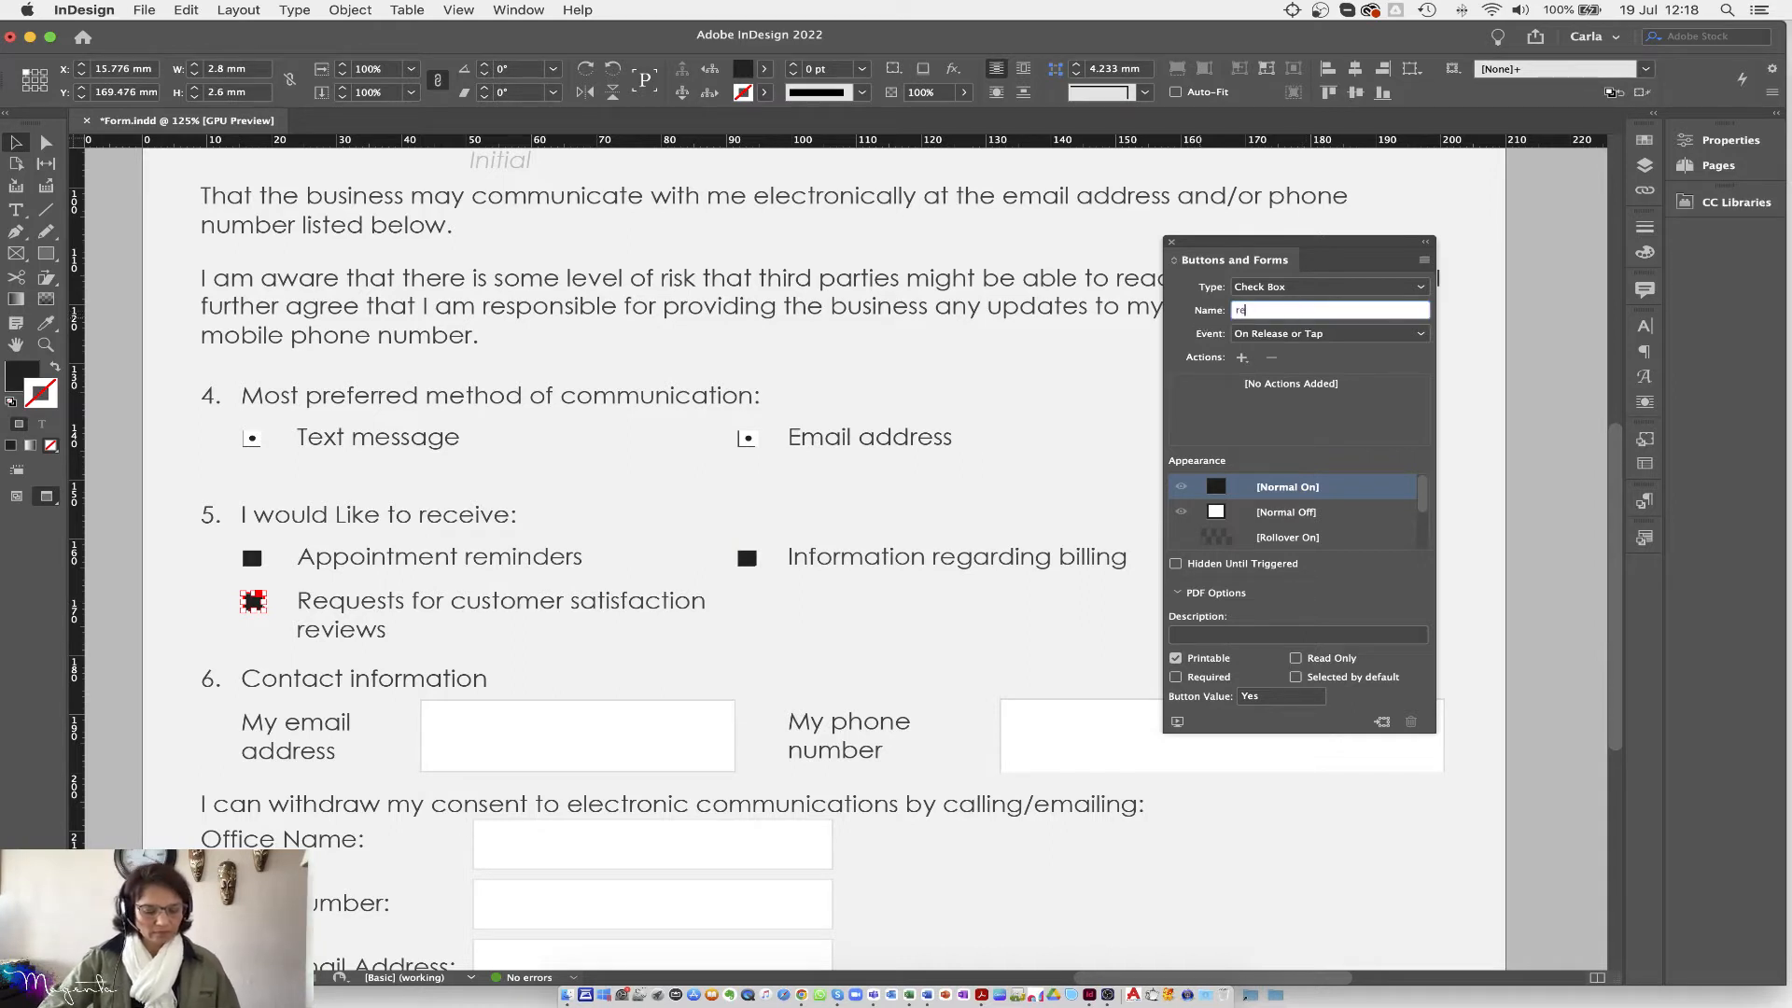
pyautogui.write('eview')
pyautogui.press('Return')
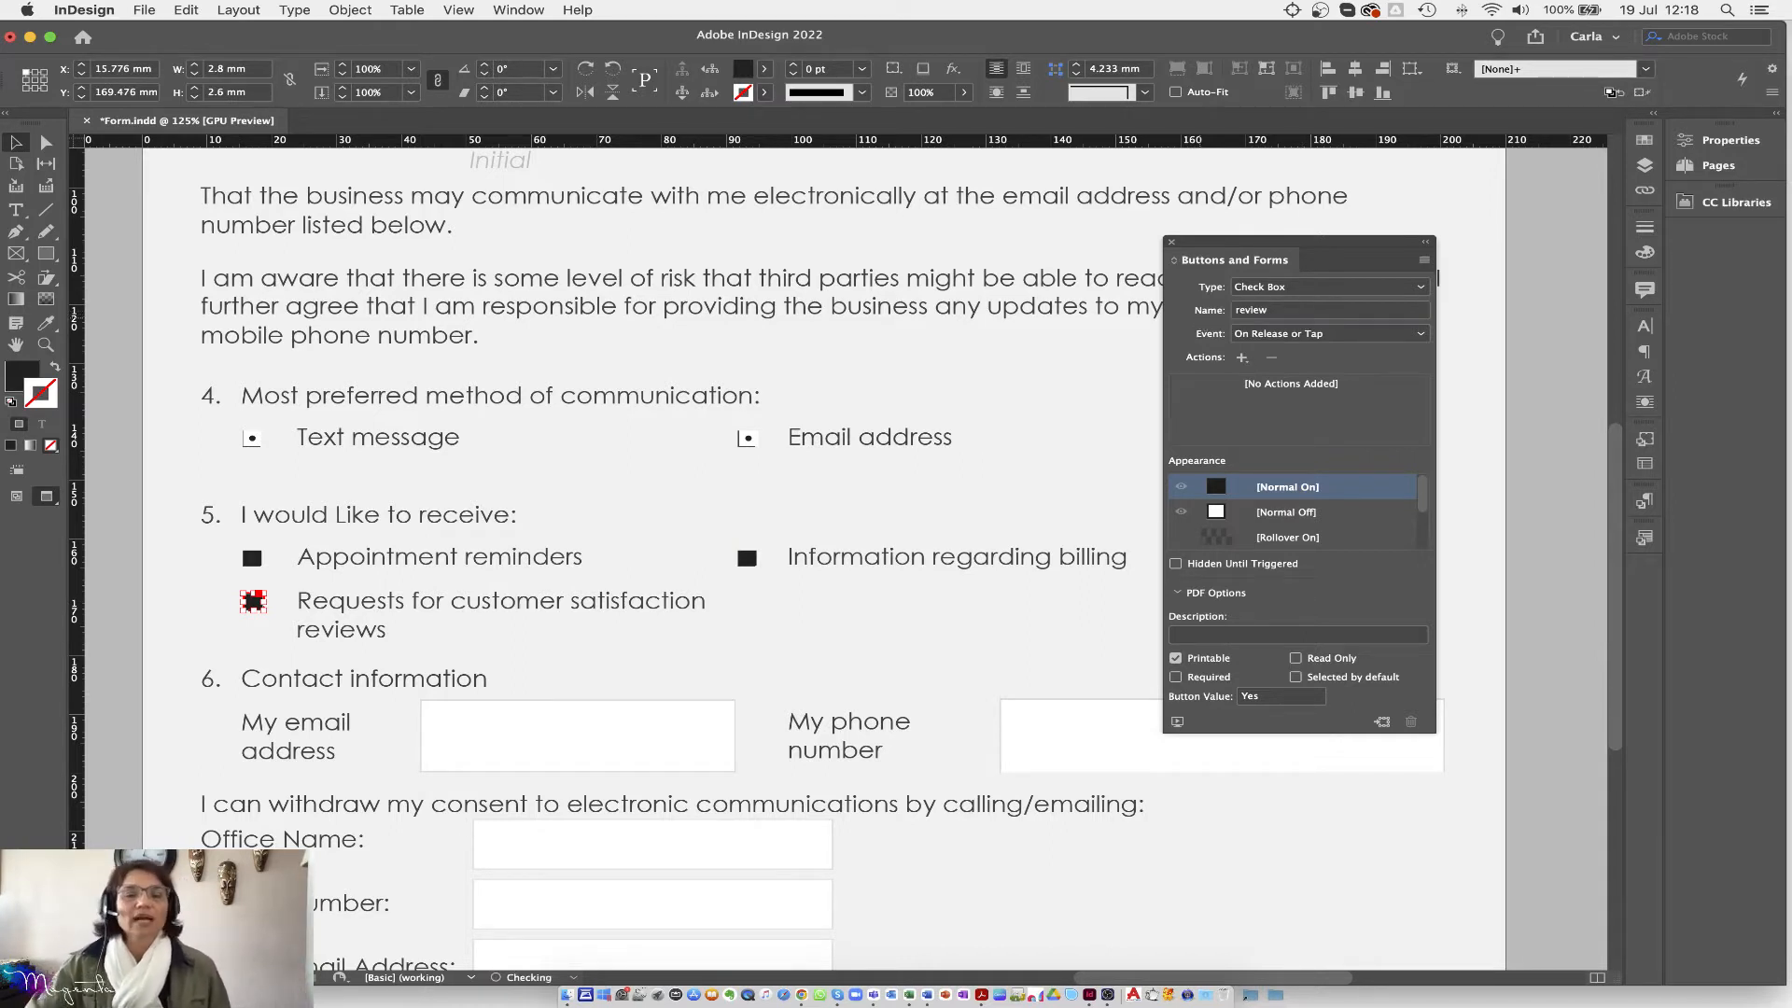
pyautogui.click(584, 588)
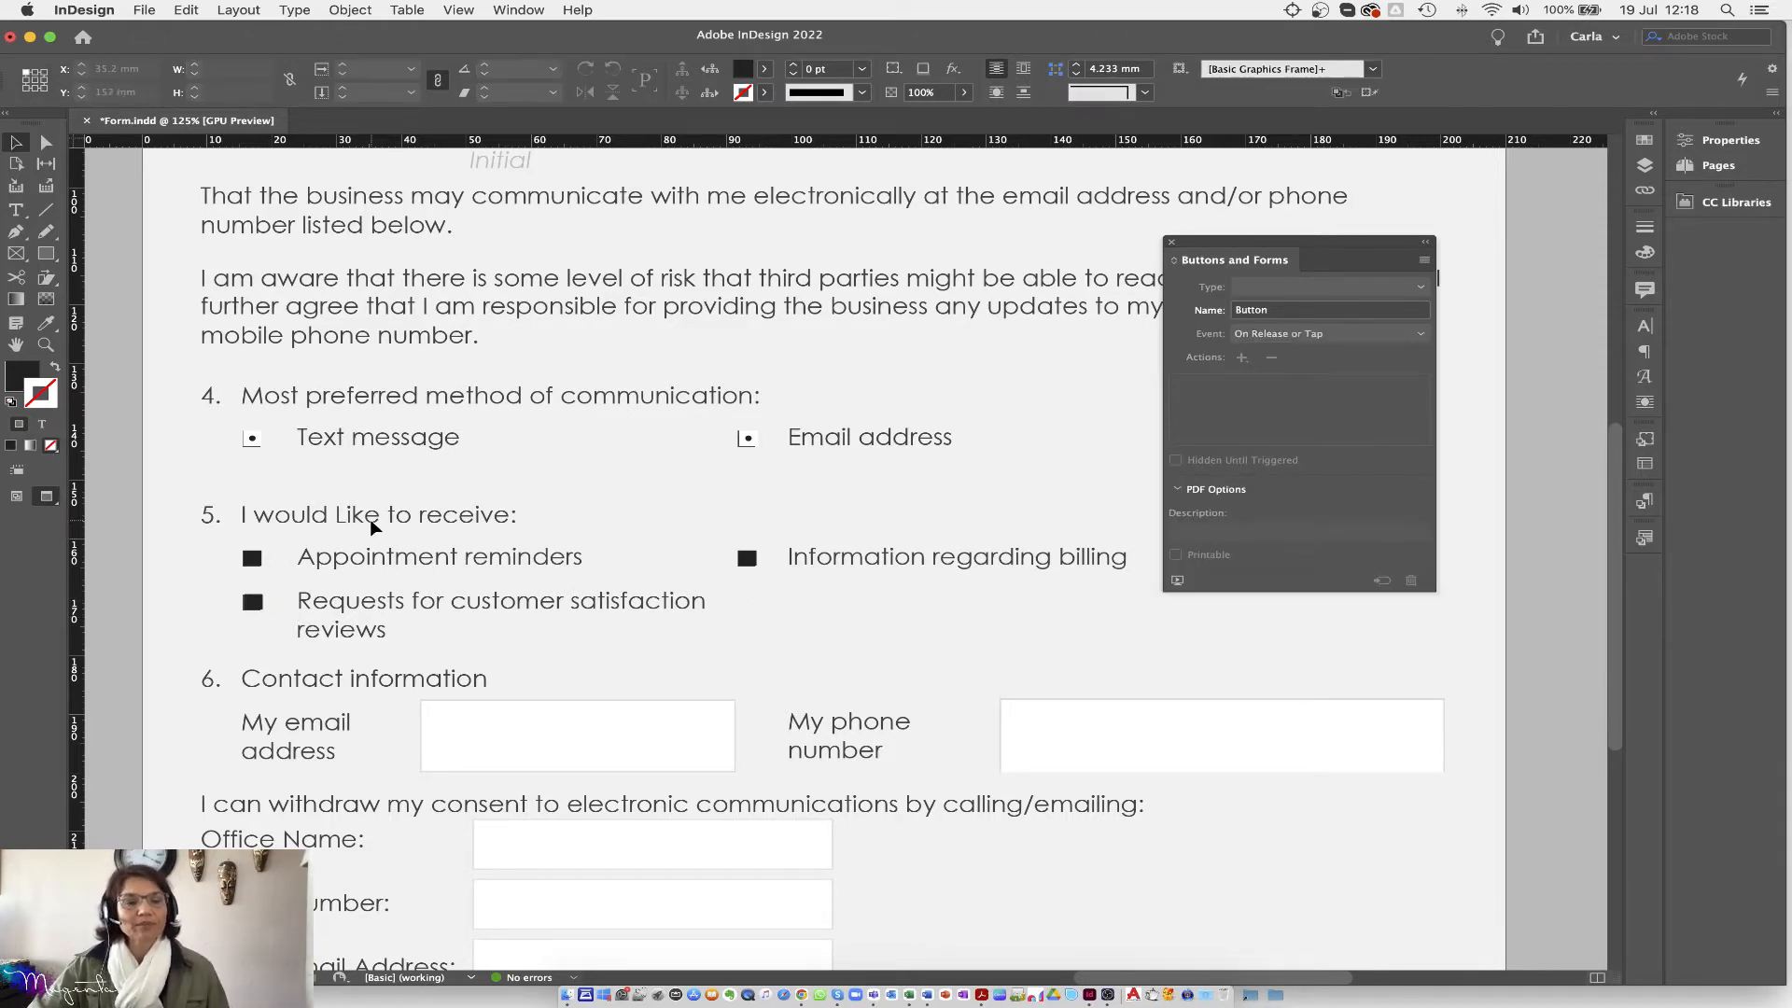
pyautogui.scroll(-3, 397, 536)
pyautogui.scroll(-1, 398, 536)
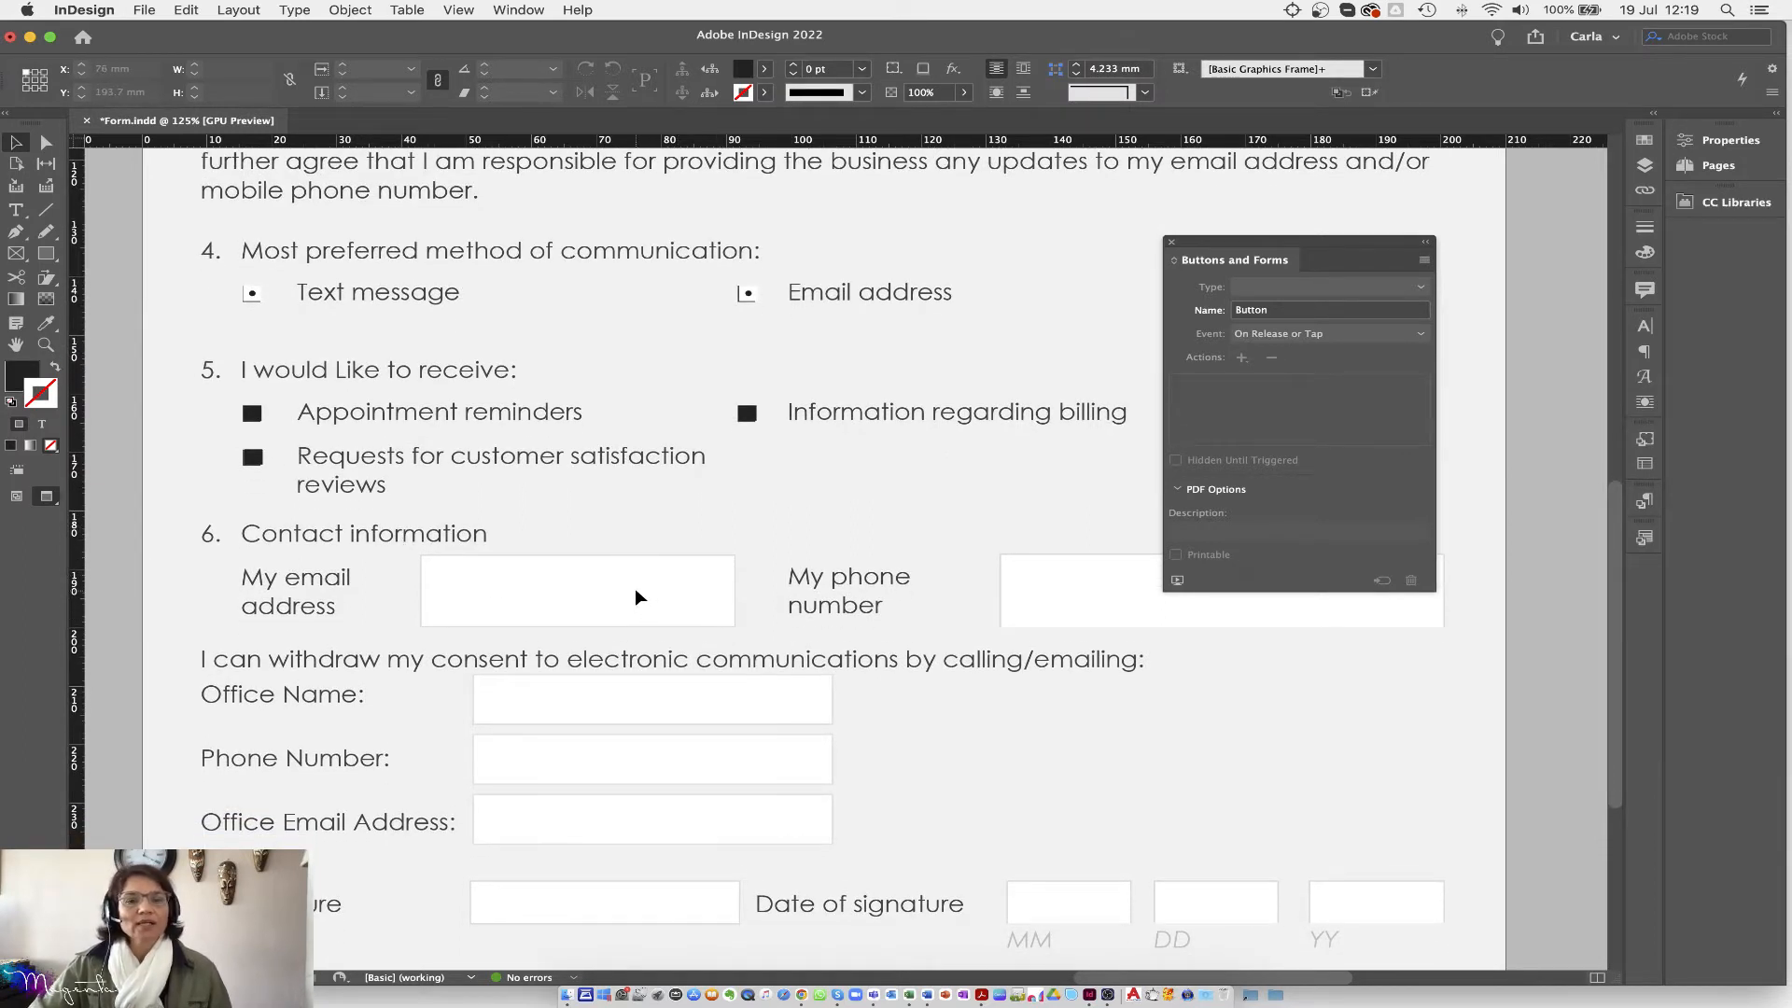
pyautogui.scroll(-1, 634, 588)
pyautogui.scroll(20, 672, 536)
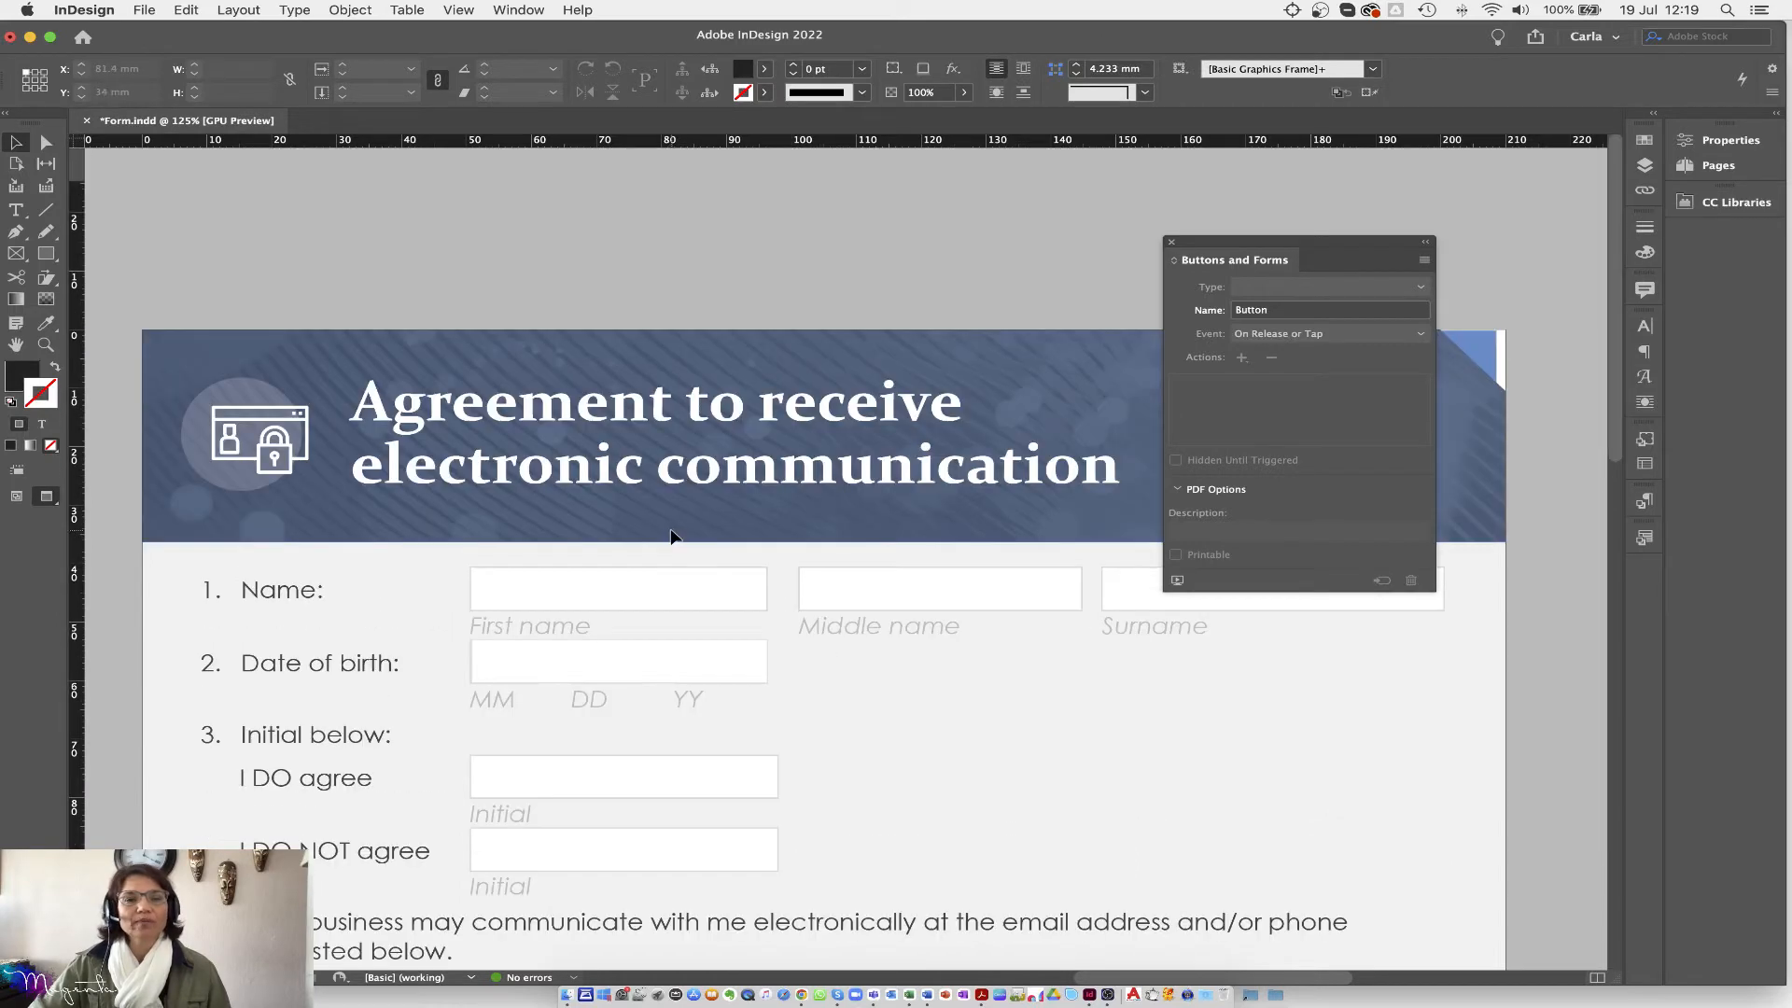
pyautogui.scroll(-18, 816, 715)
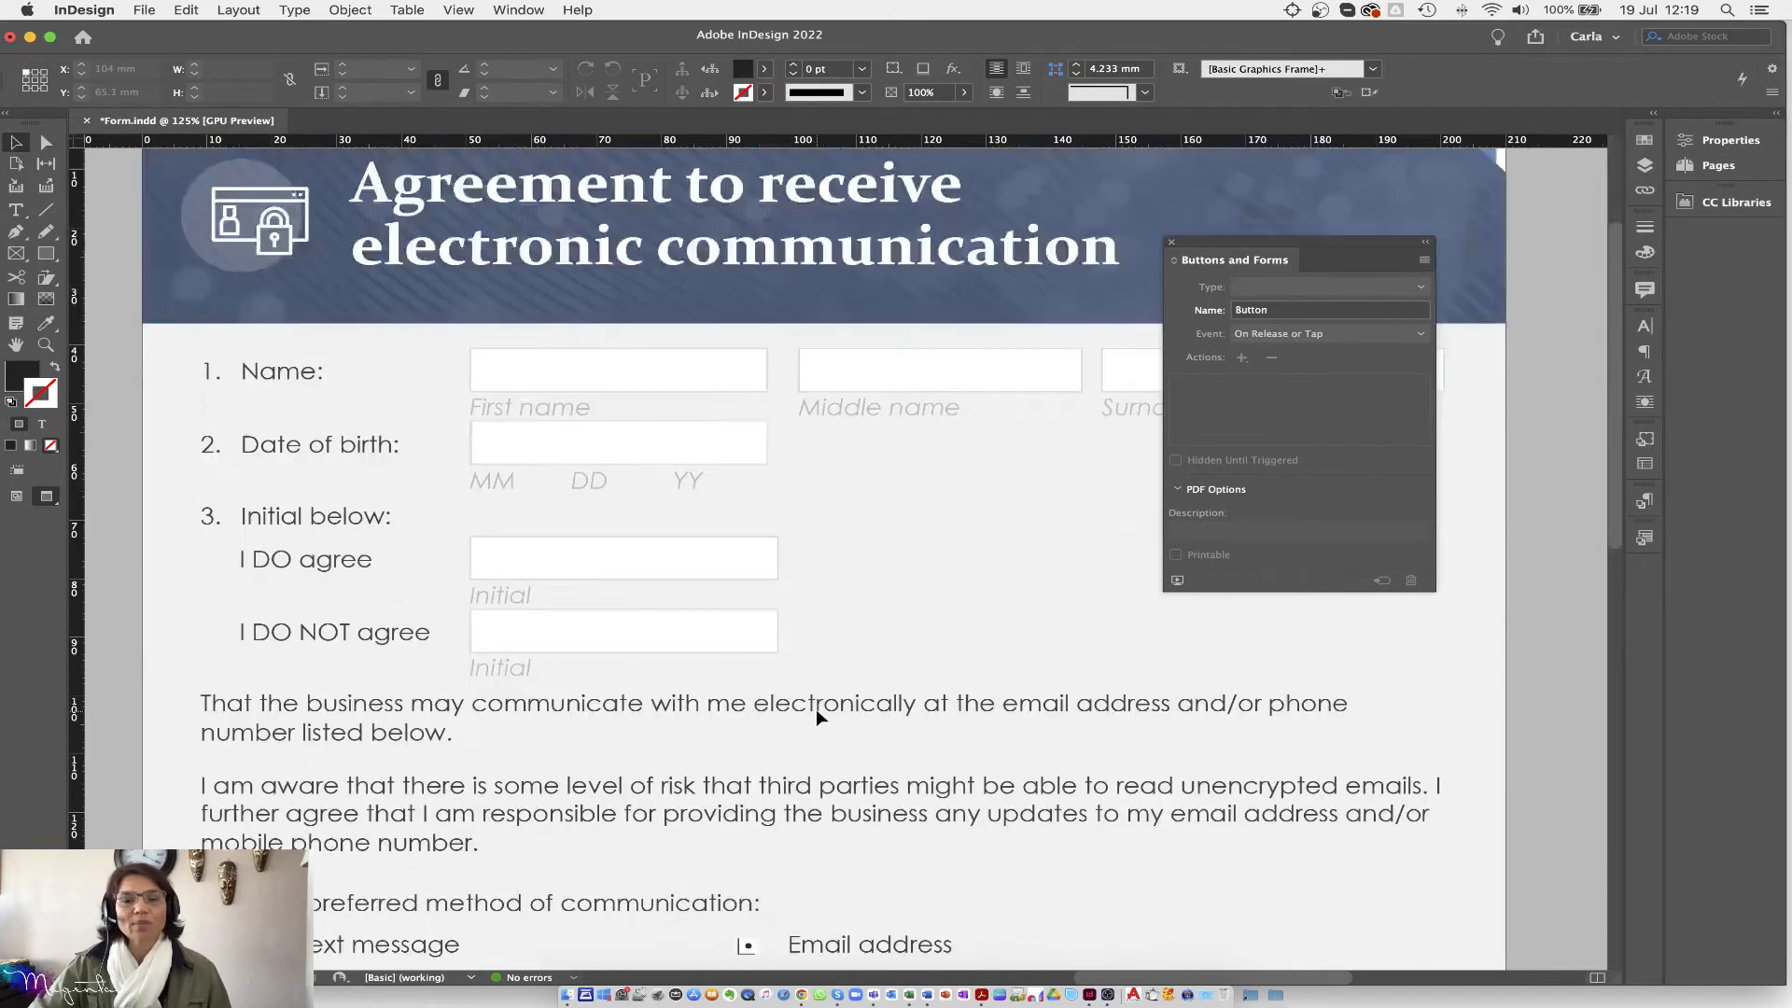
pyautogui.scroll(-4, 817, 717)
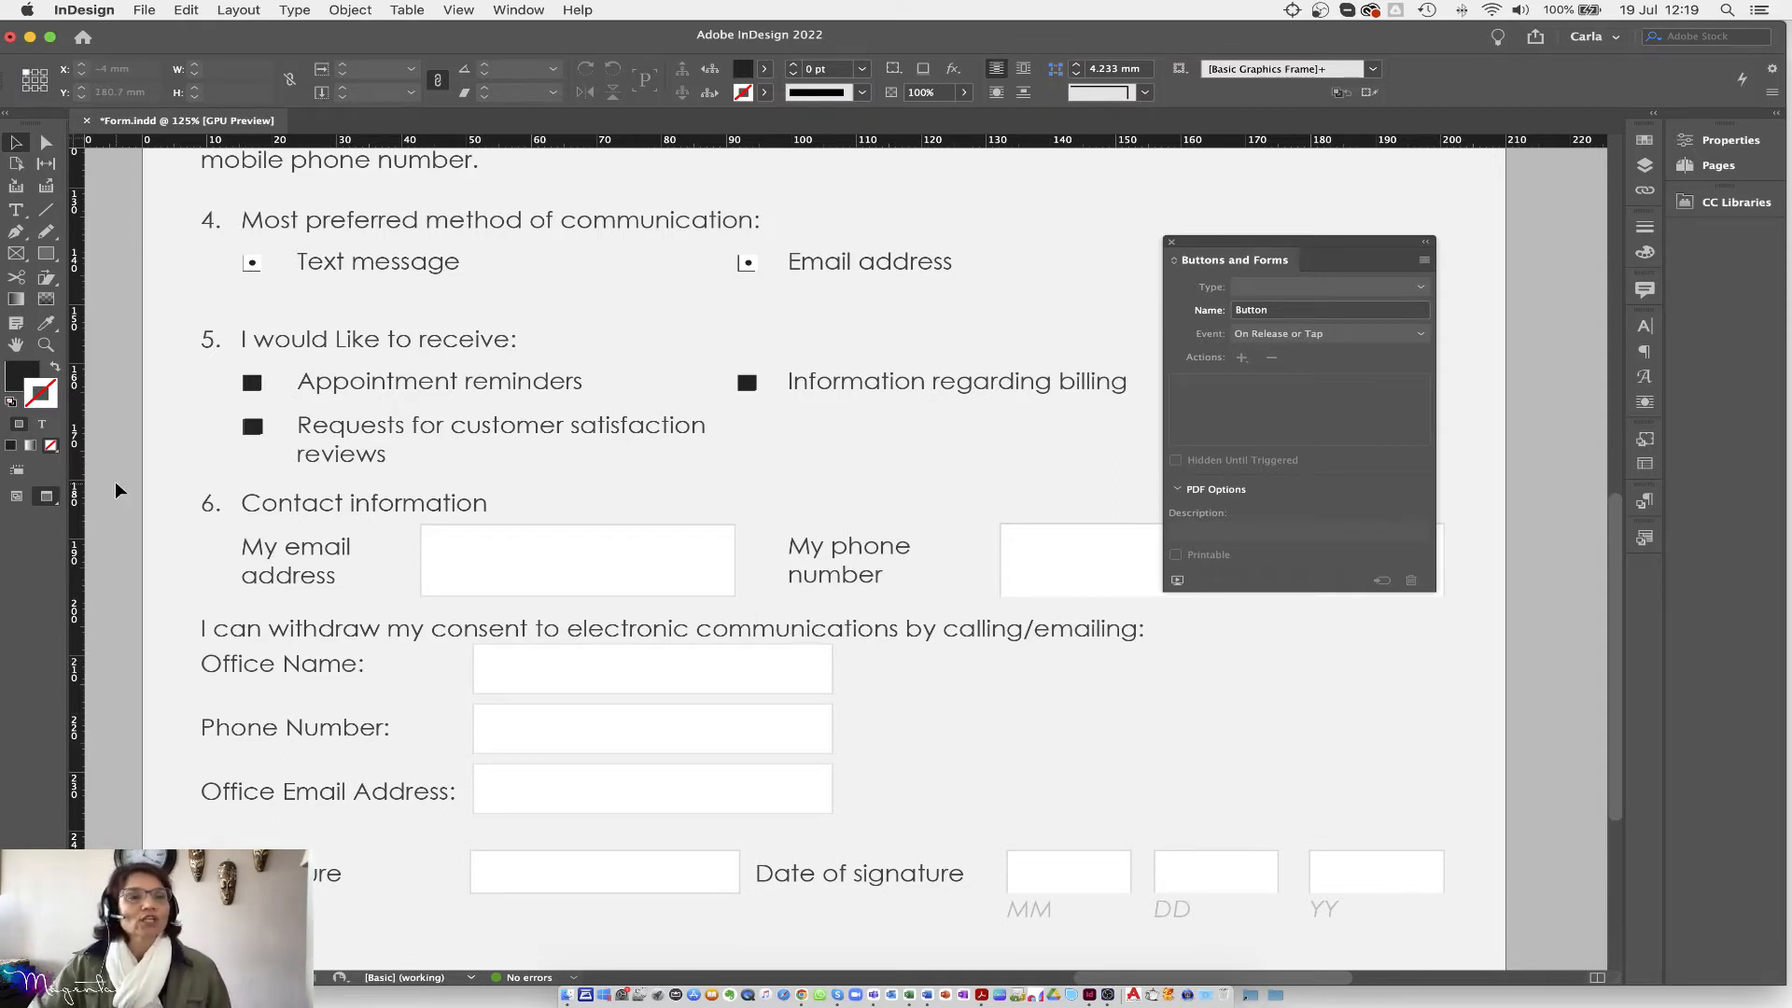
# Step: Draw a text frame over the Office Name box and make it a Combo Box field
pyautogui.click(16, 211)
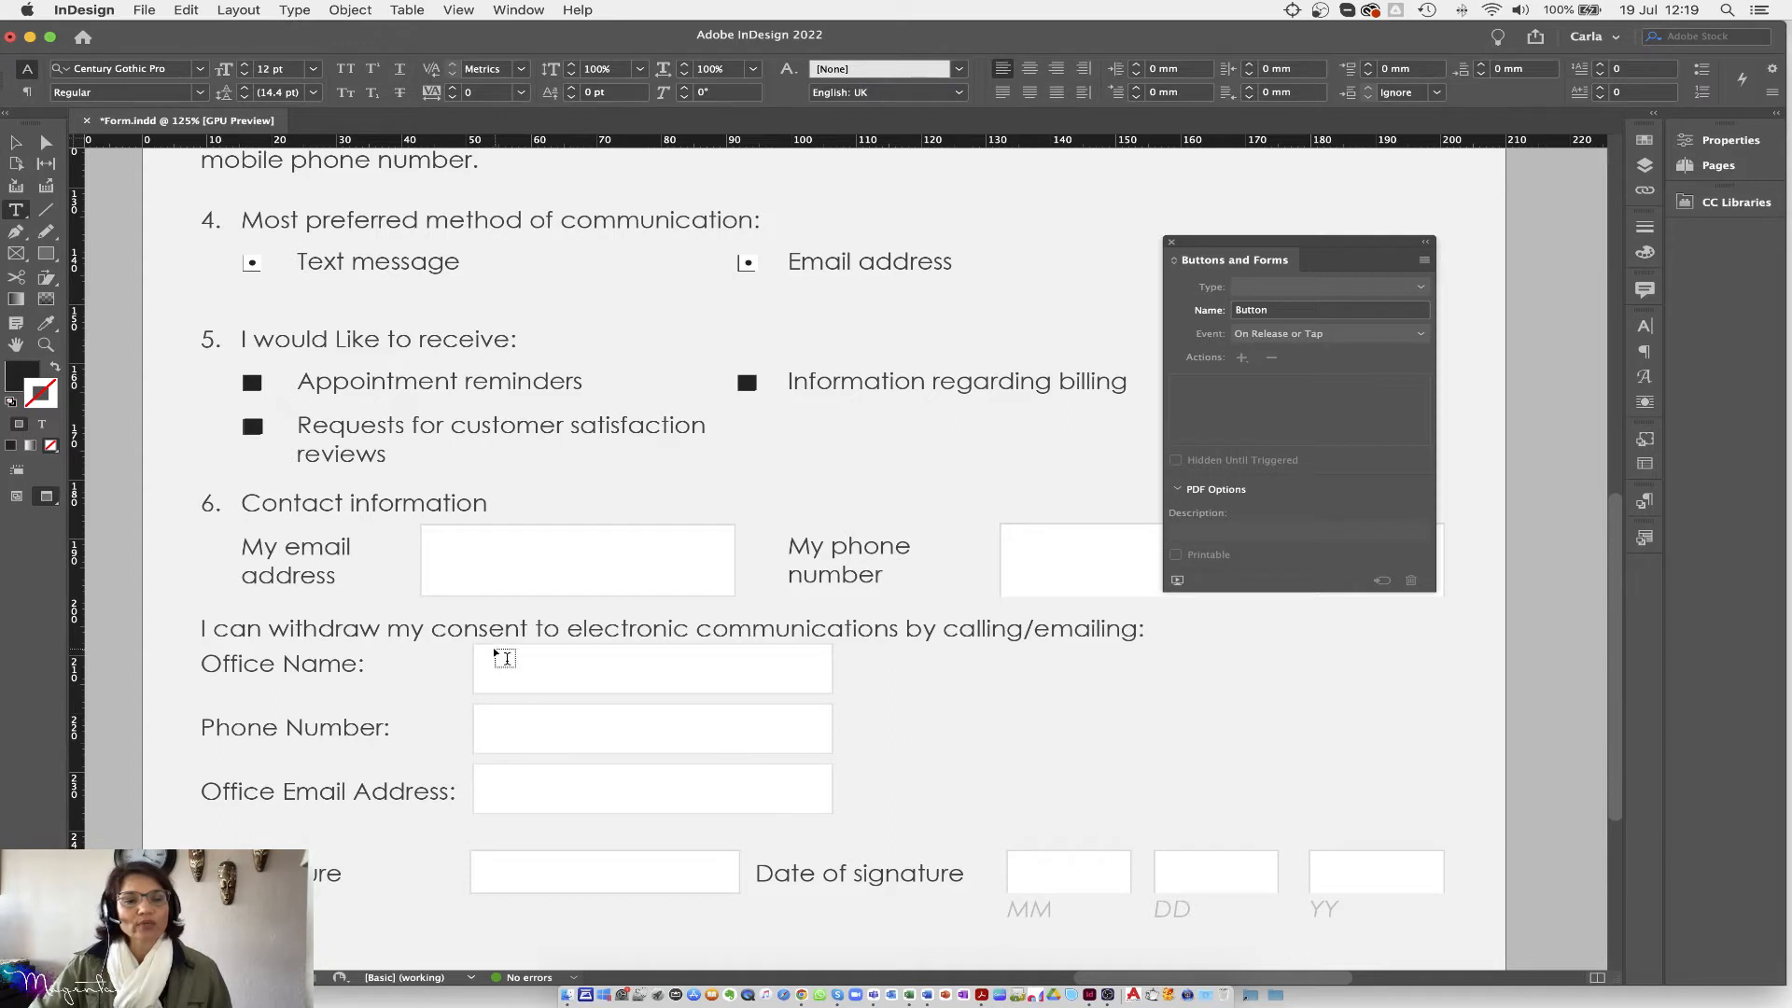
pyautogui.moveTo(474, 644); pyautogui.dragTo(833, 695)
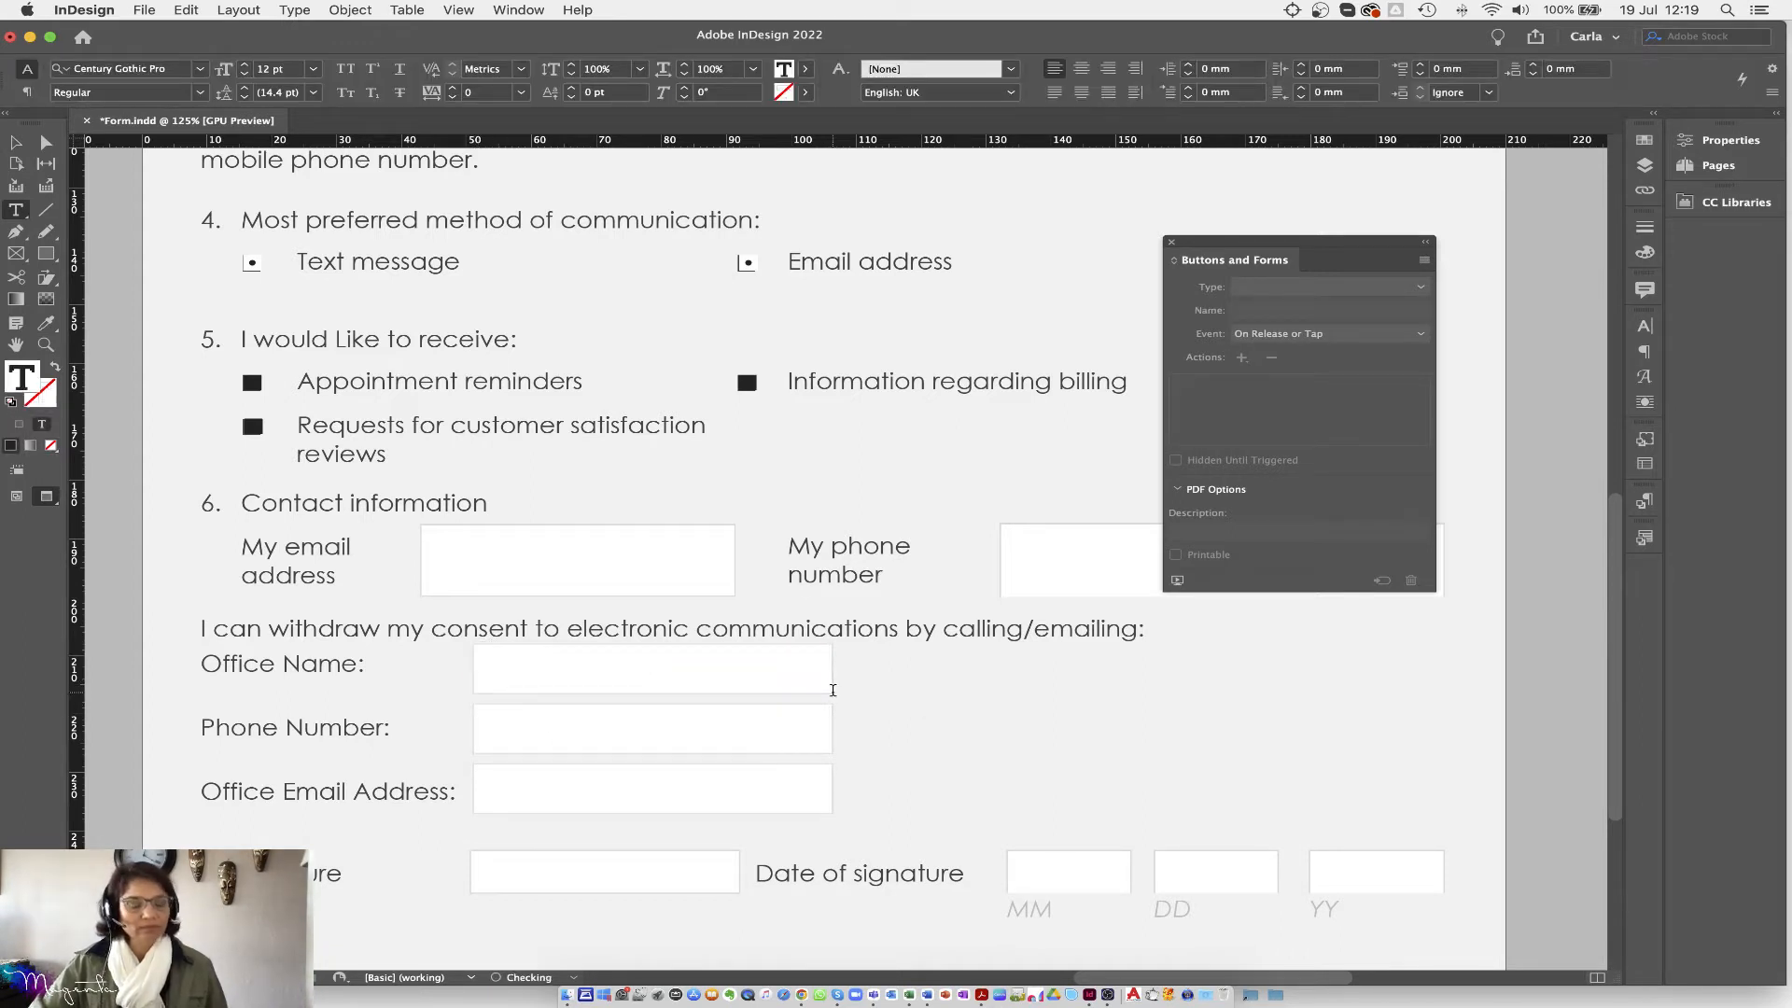
pyautogui.click(18, 142)
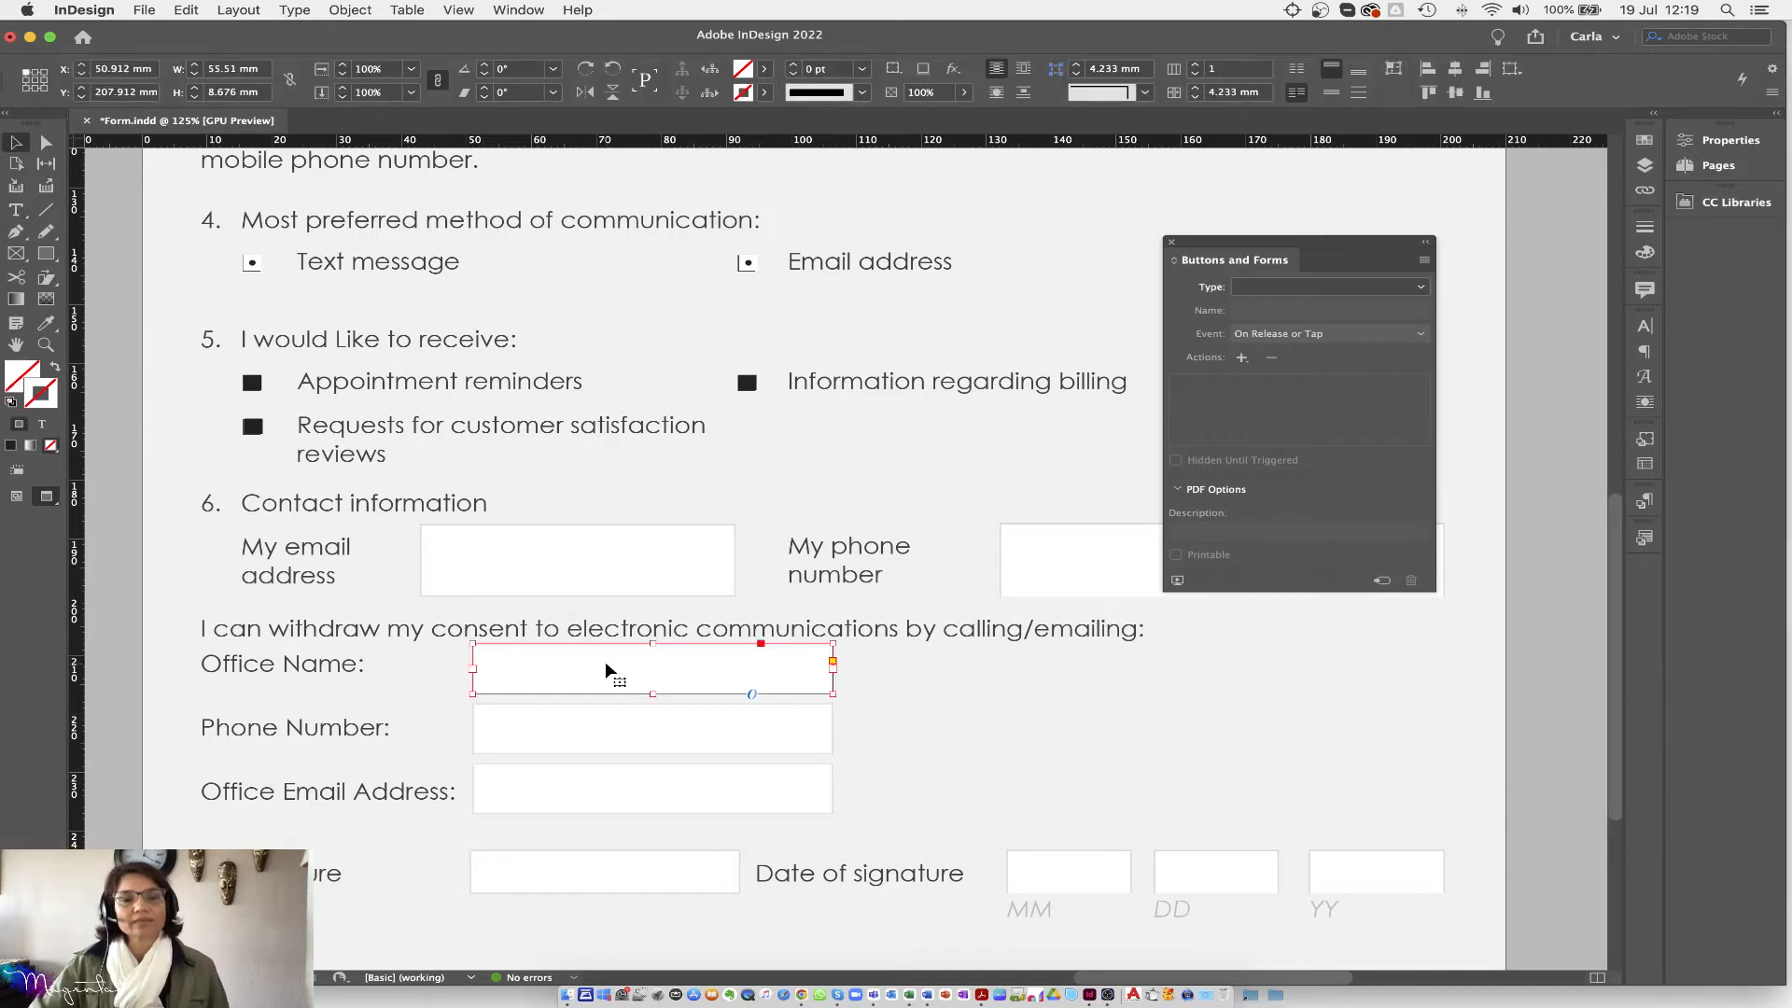
pyautogui.click(1390, 290)
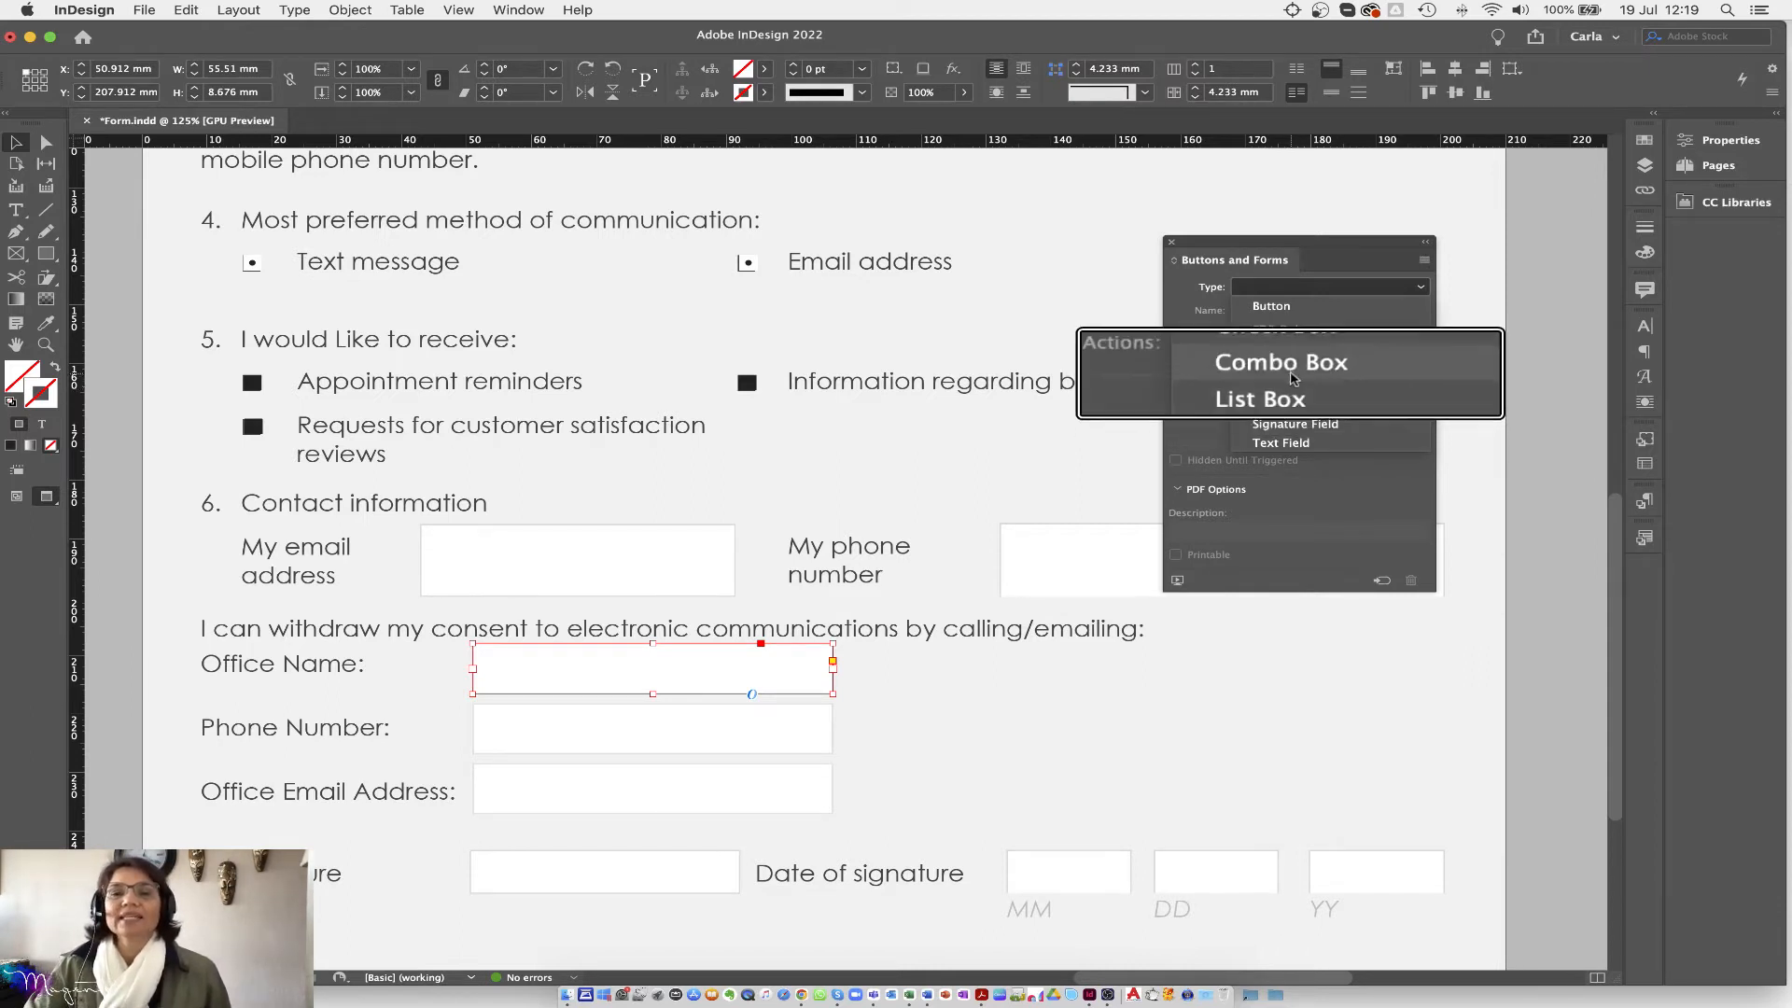
pyautogui.click(1293, 373)
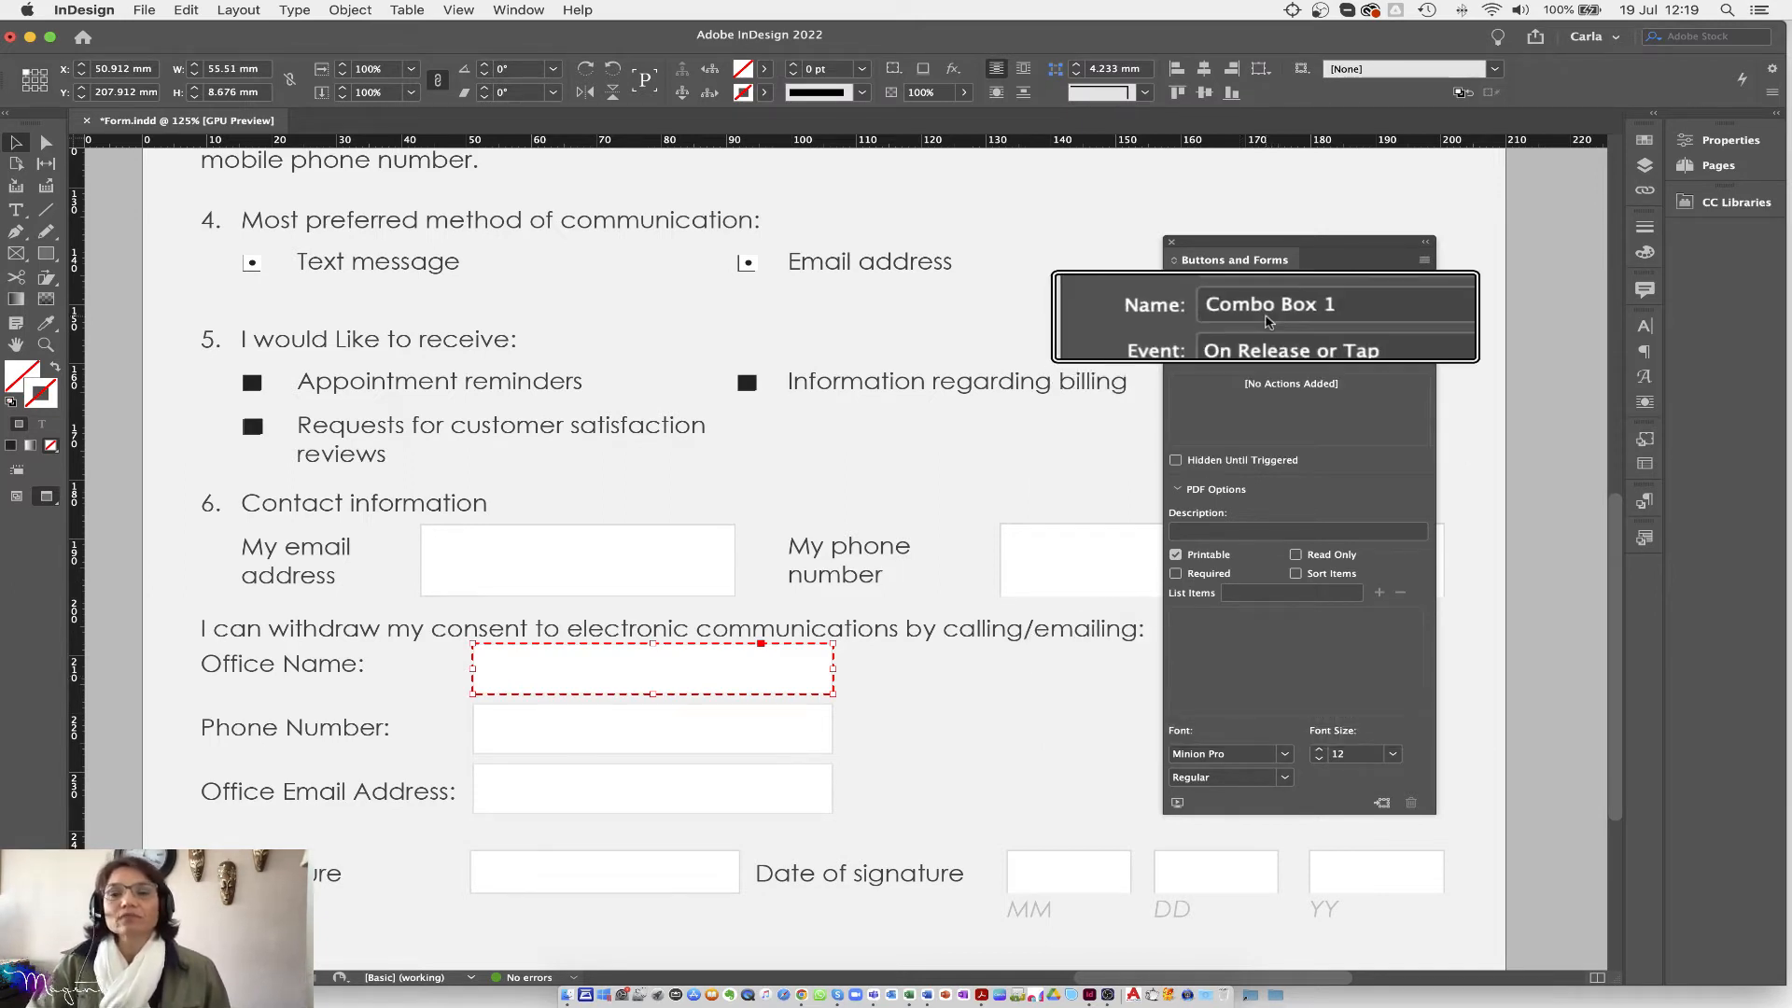
pyautogui.click(1410, 288)
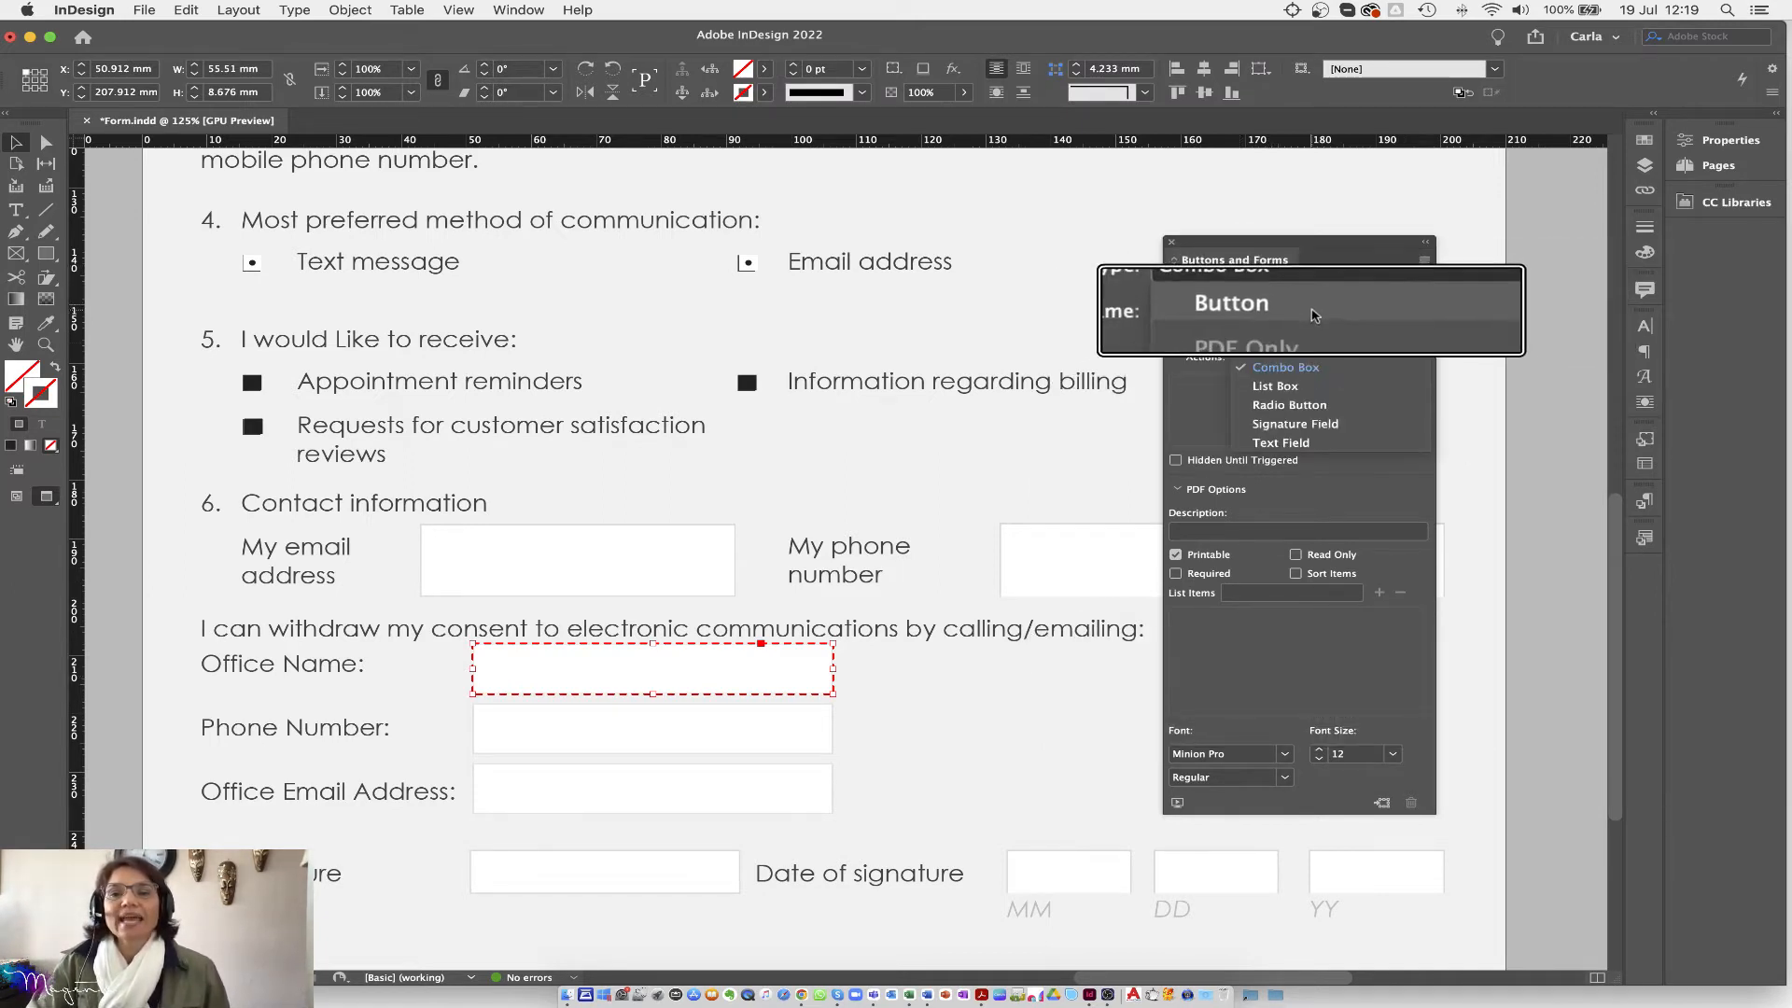
pyautogui.click(1282, 395)
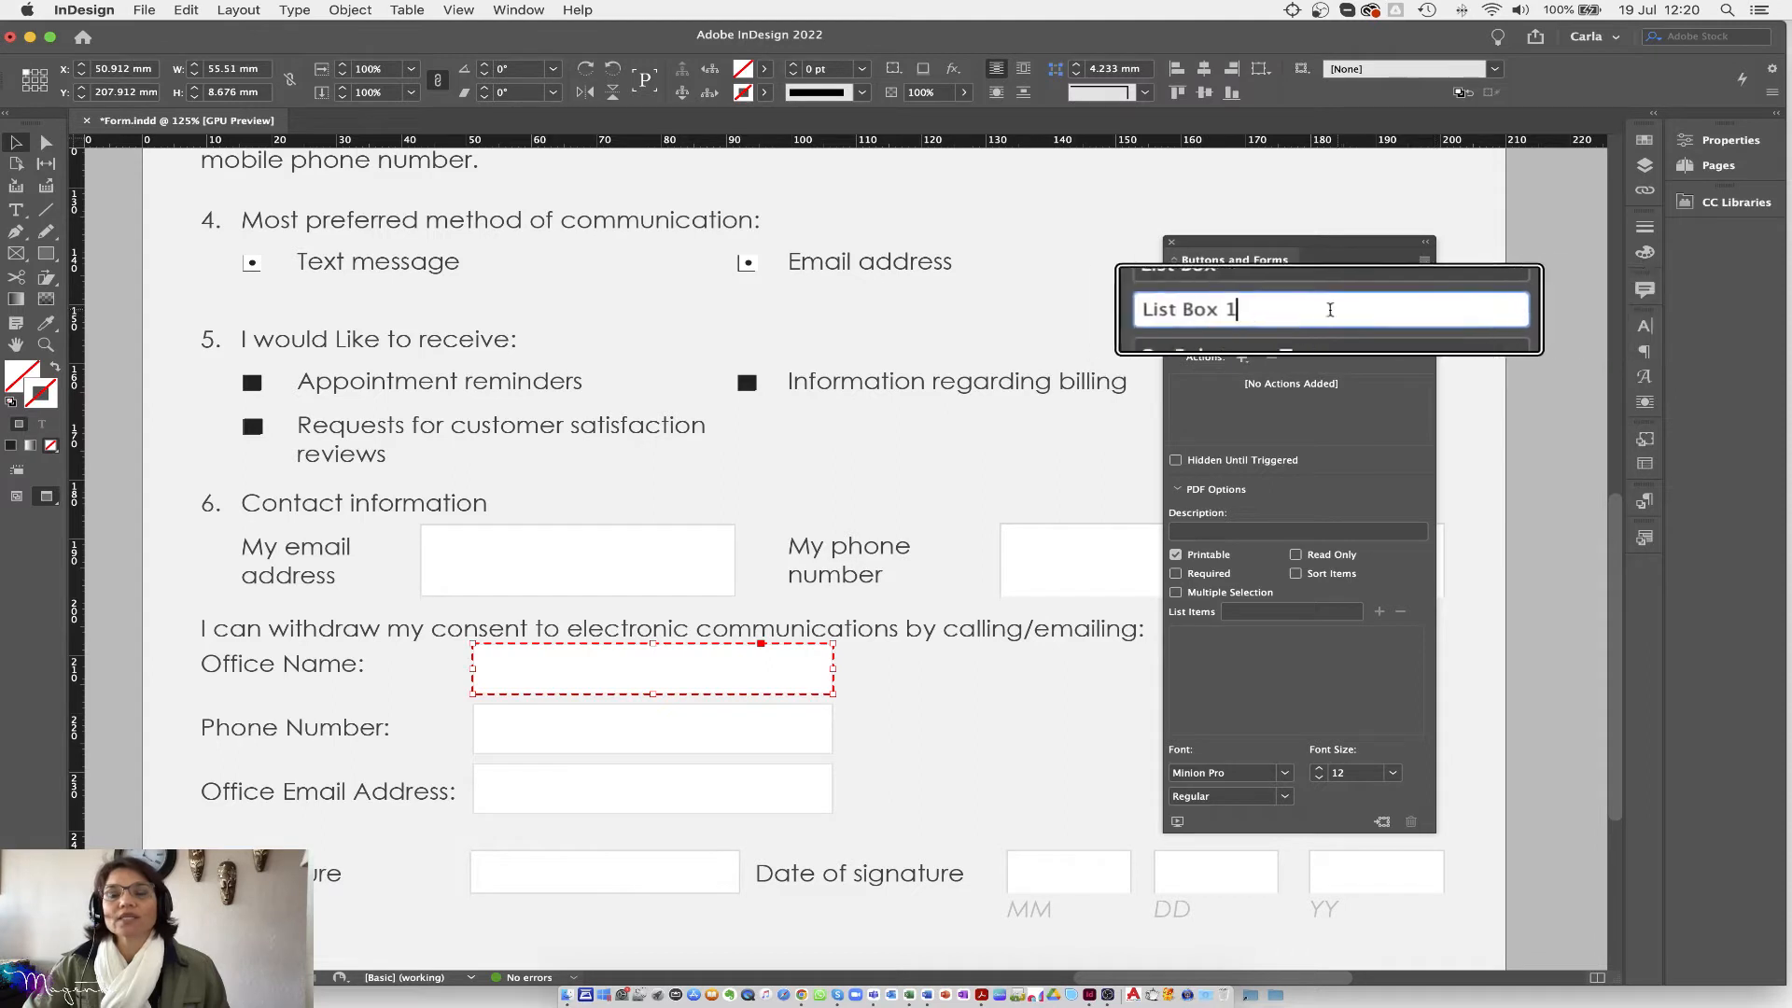
pyautogui.click(1291, 338)
pyautogui.click(1272, 288)
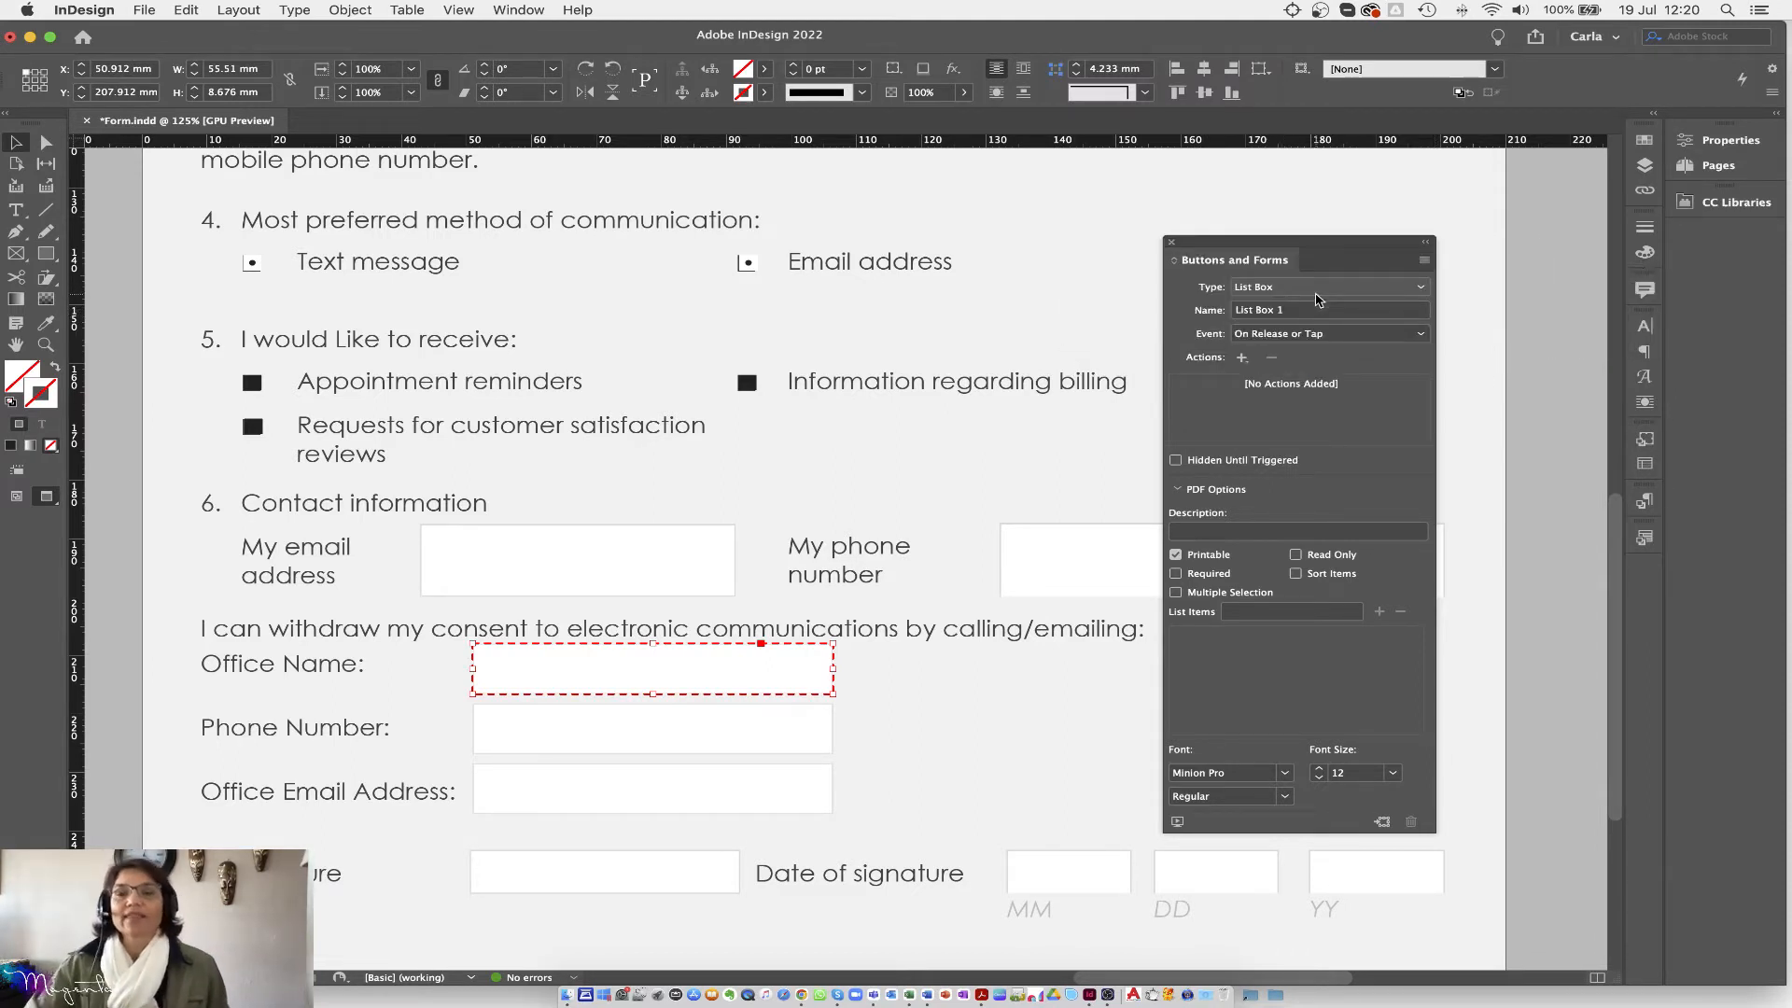
pyautogui.click(1418, 291)
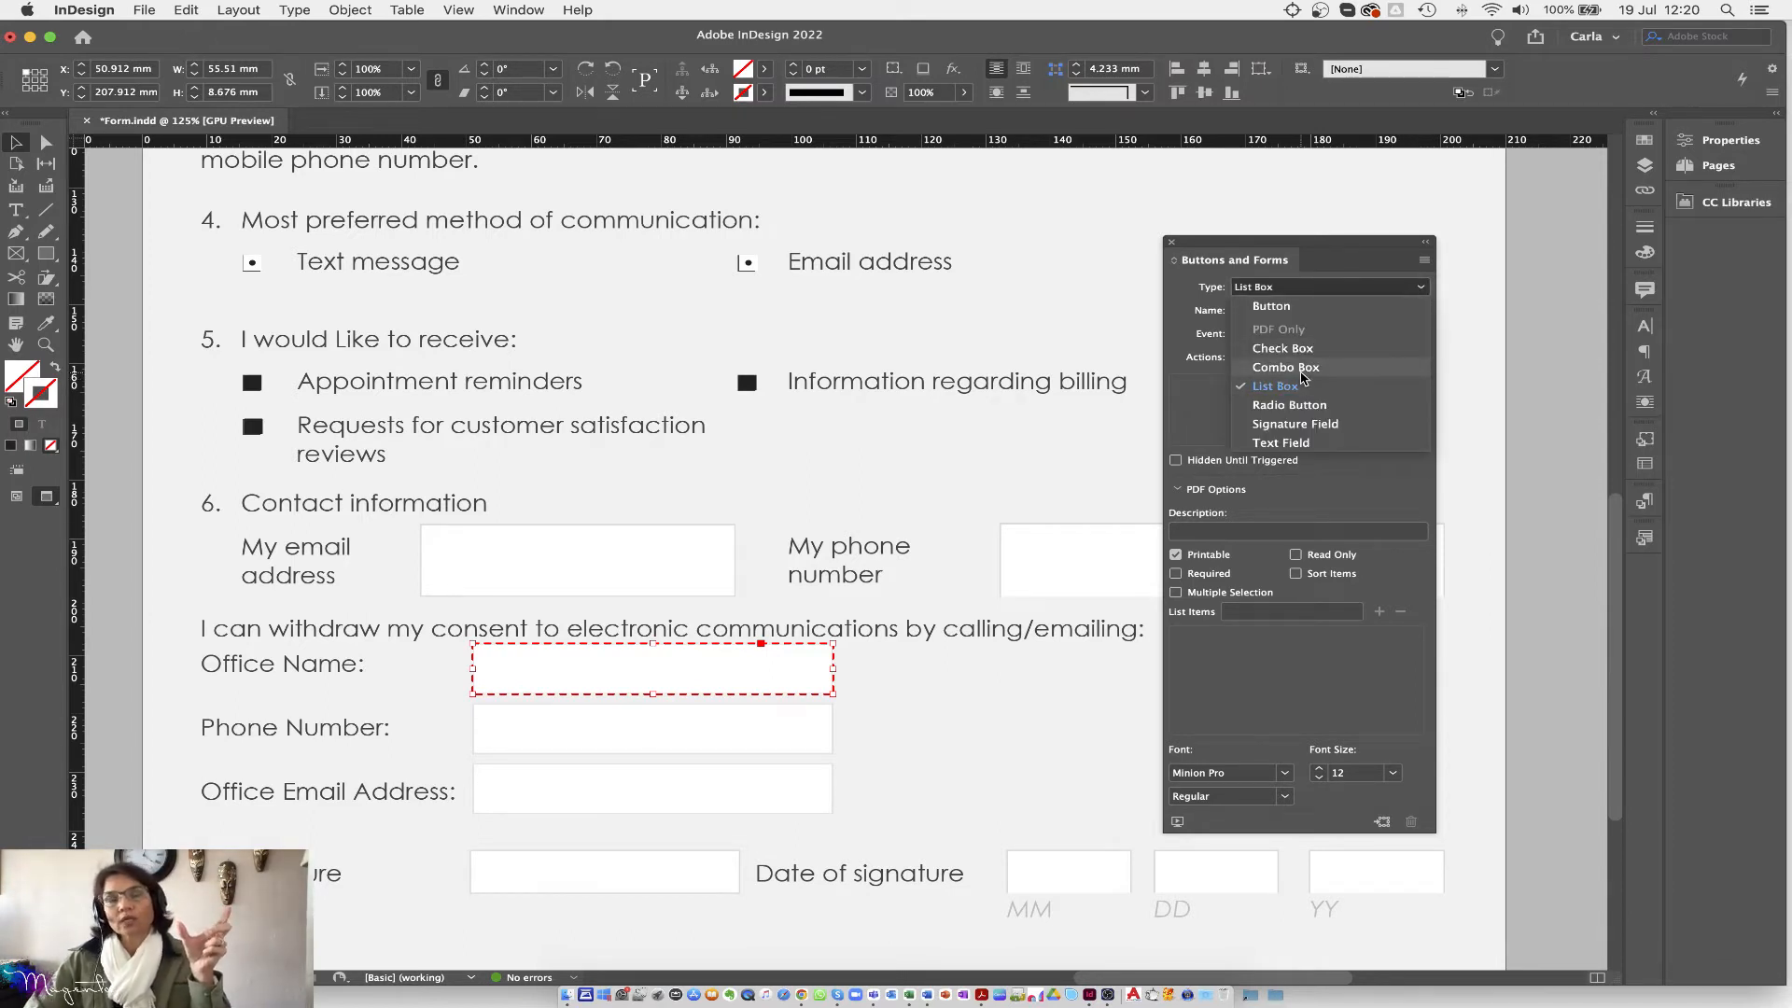
pyautogui.click(1286, 366)
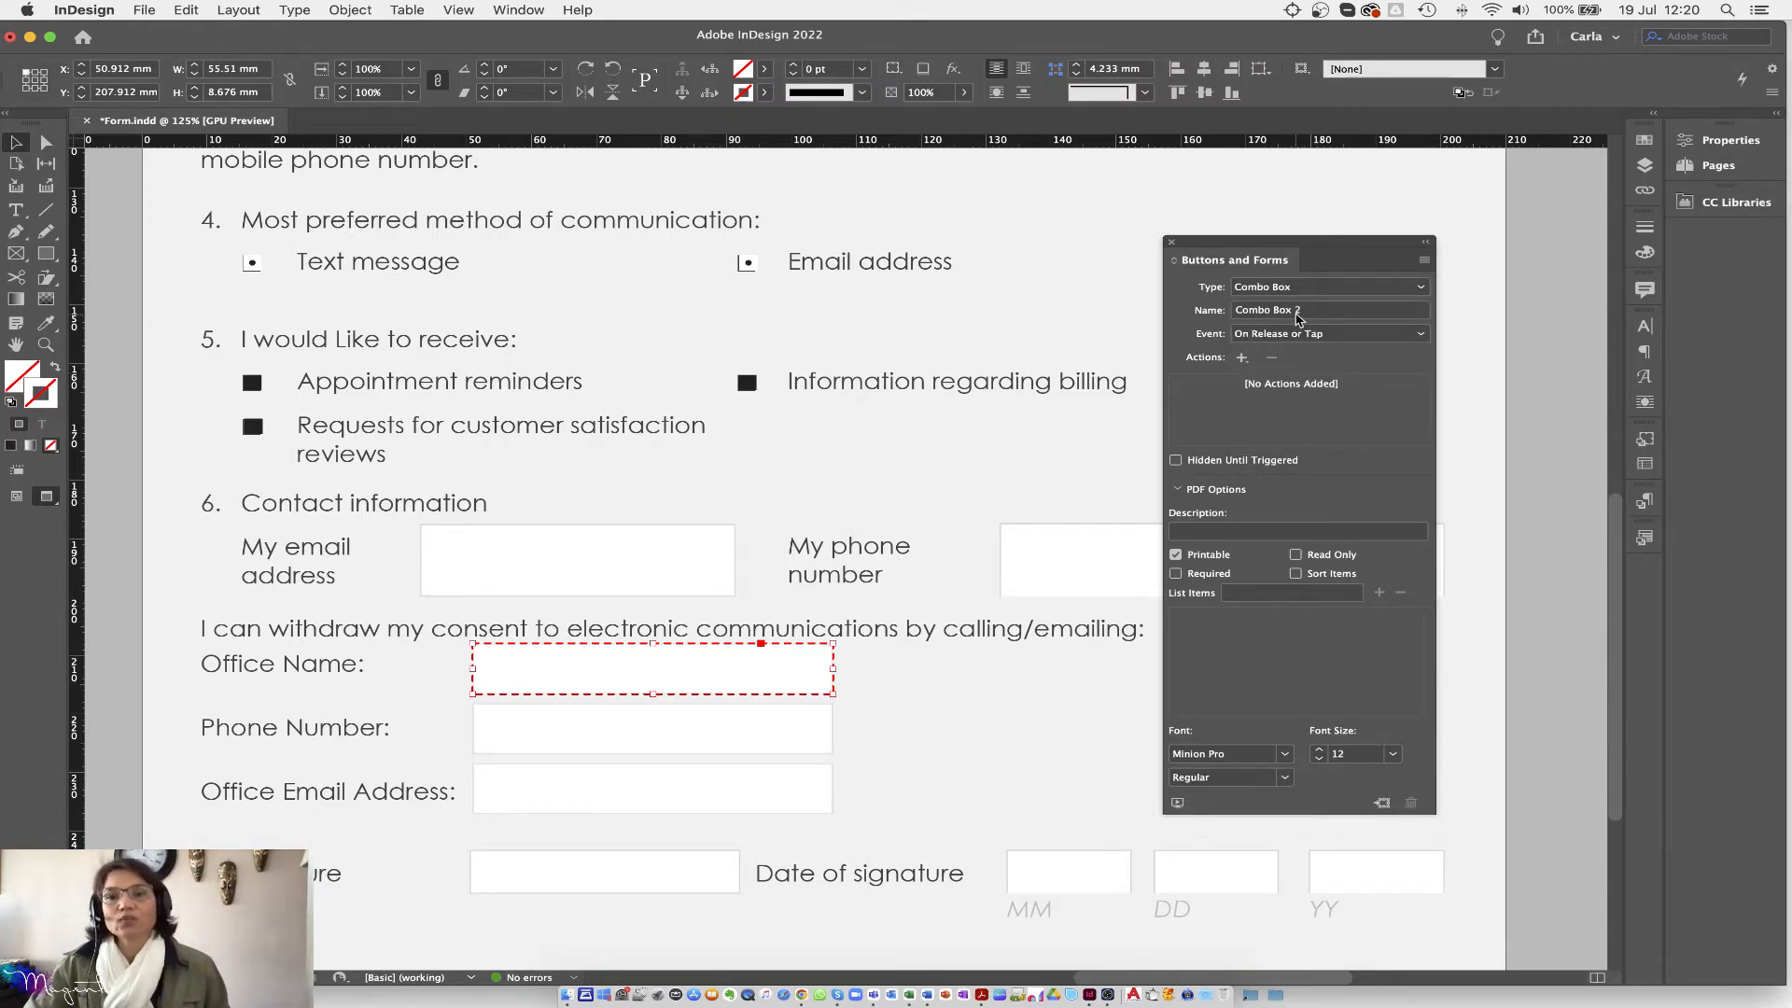
# Step: Name the combo box field location
pyautogui.moveTo(1333, 312); pyautogui.dragTo(1225, 318)
pyautogui.press('BackSpace')
pyautogui.write('location')
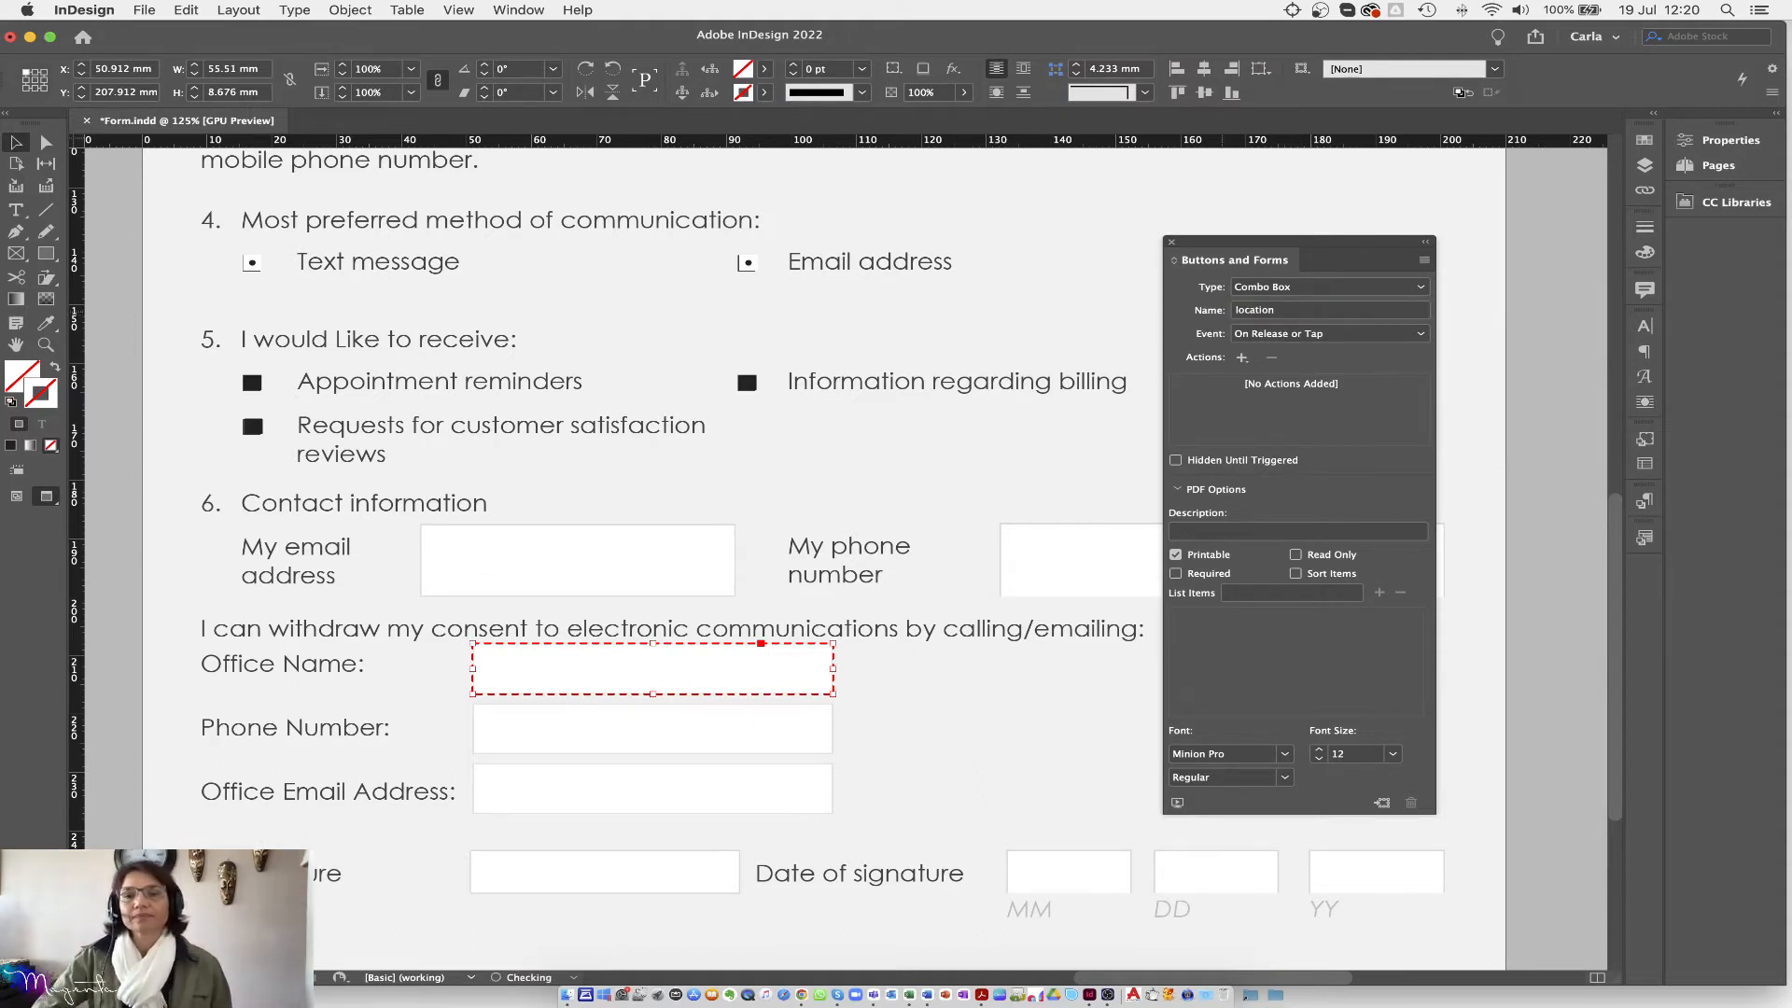
pyautogui.press('Return')
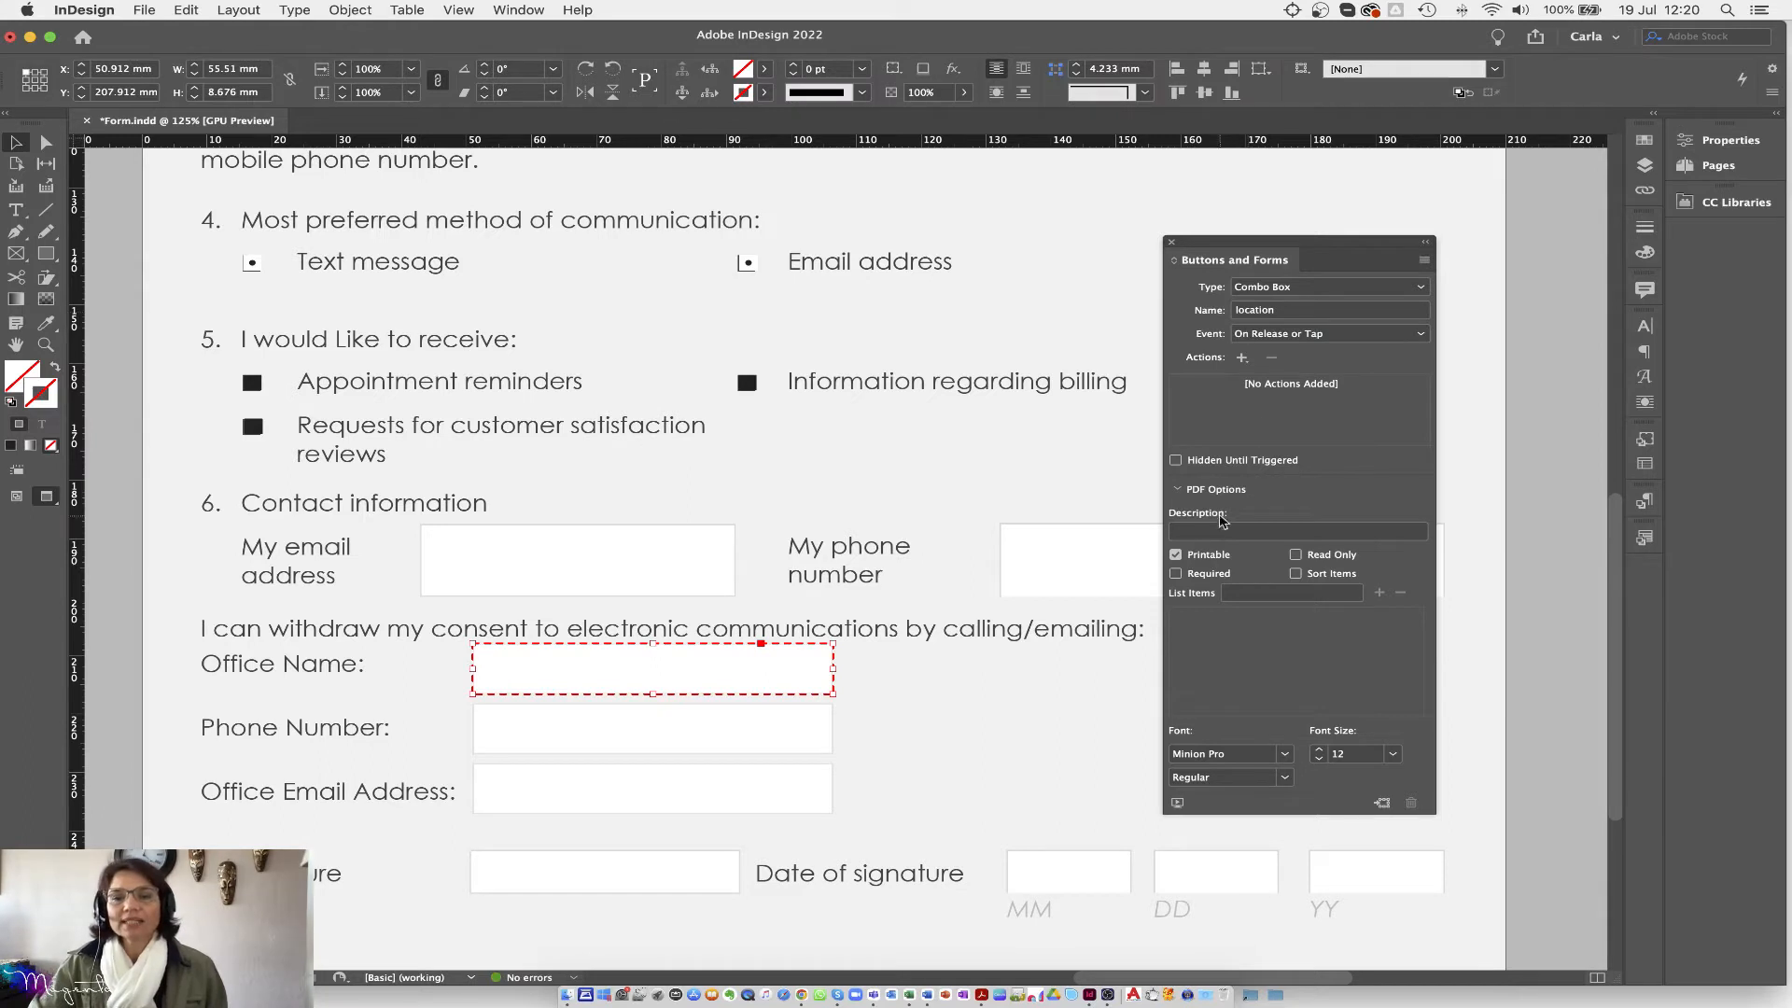
# Step: Add Johannesburg, Cape Town and Windhoek as combo box list items, sorted alphabetically
pyautogui.click(1253, 596)
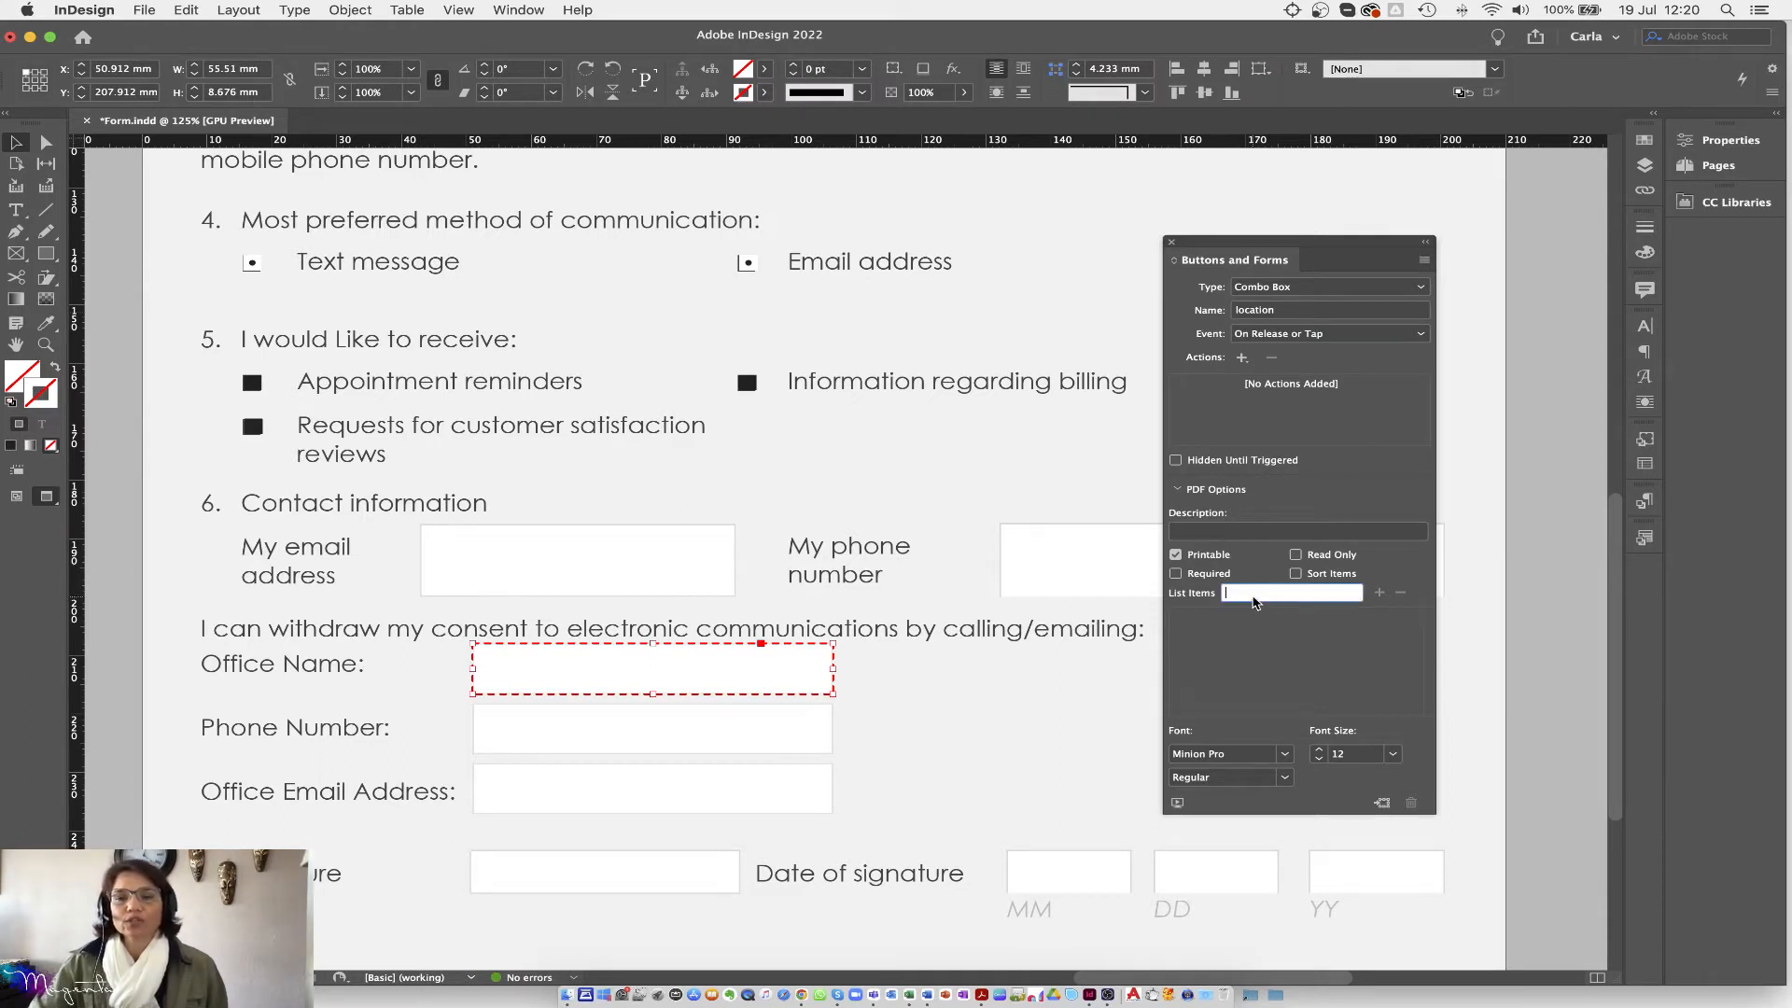
pyautogui.write('J')
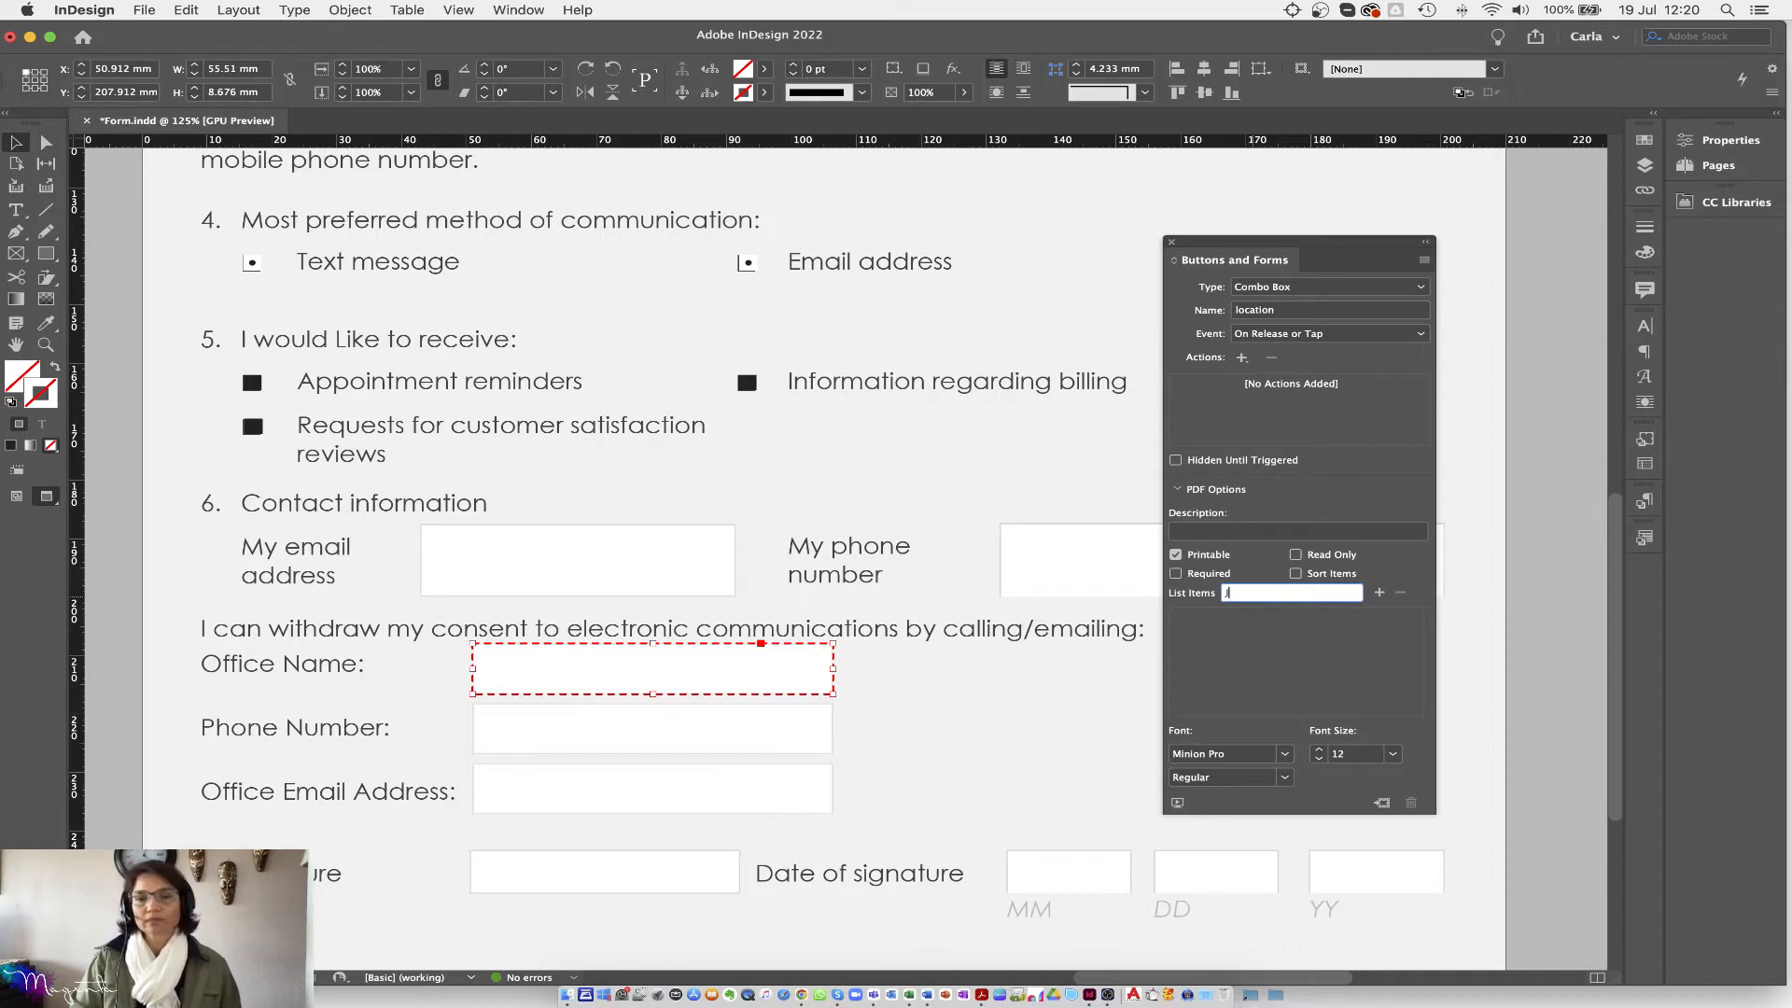
pyautogui.write('Ohannesburg')
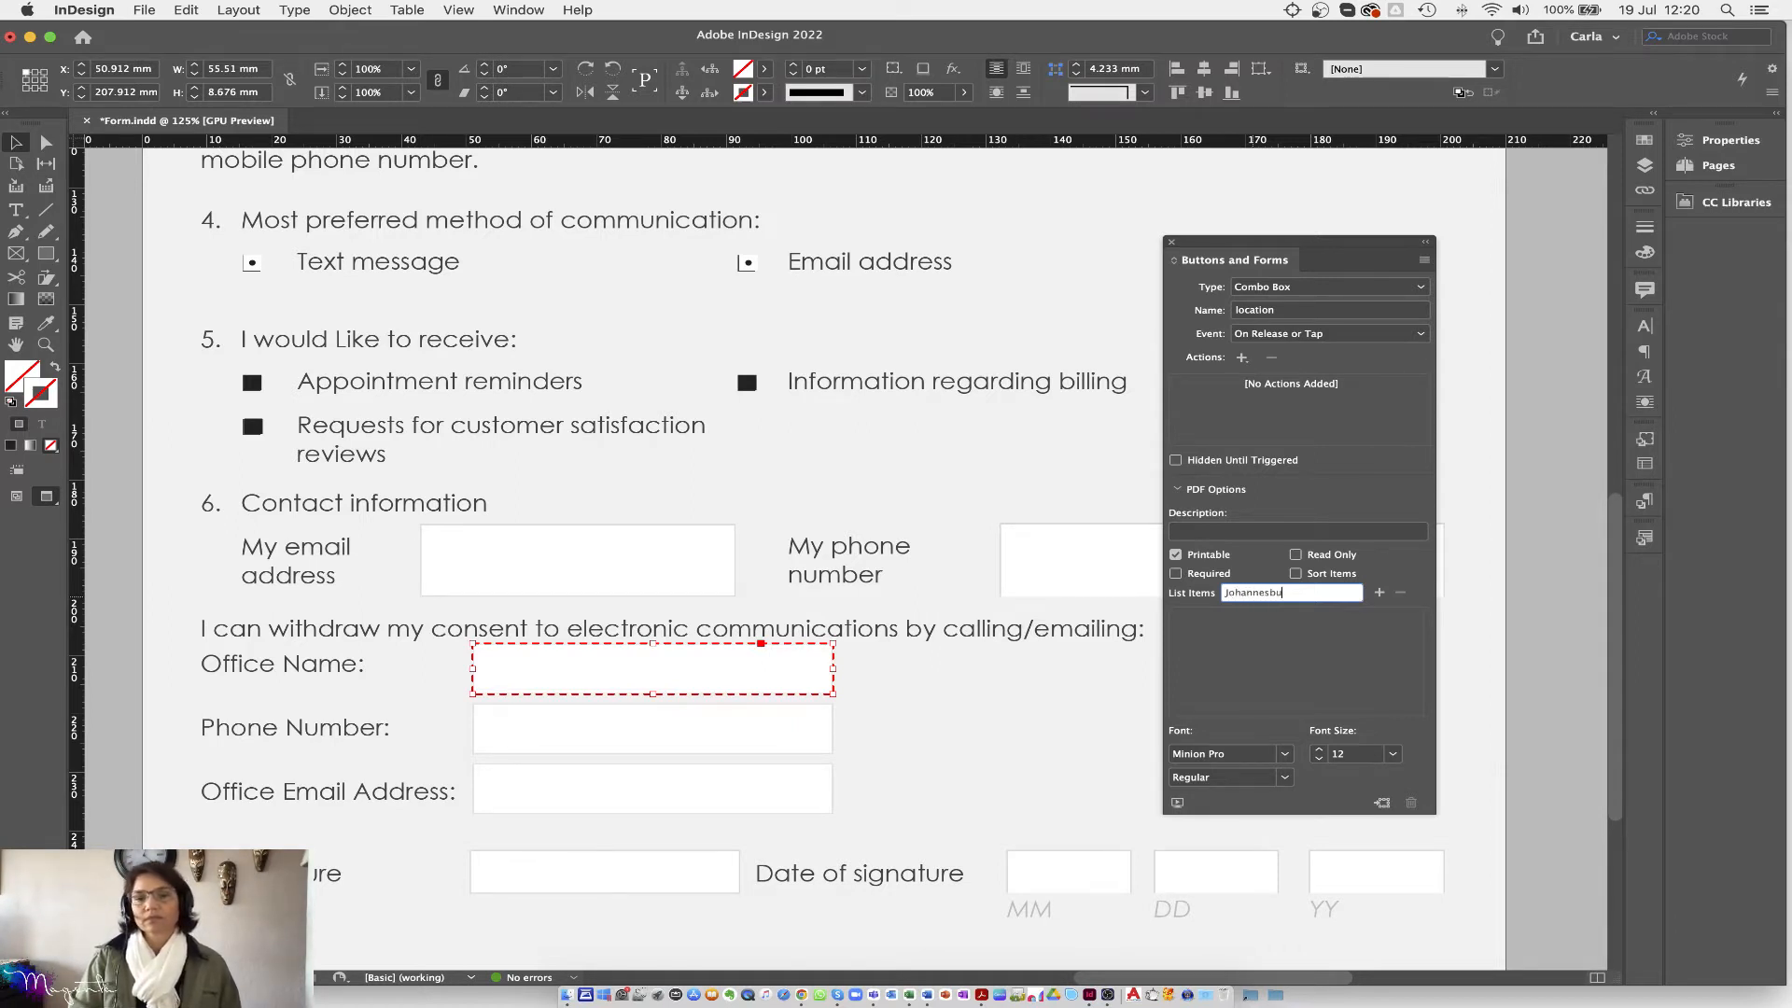
pyautogui.click(1380, 593)
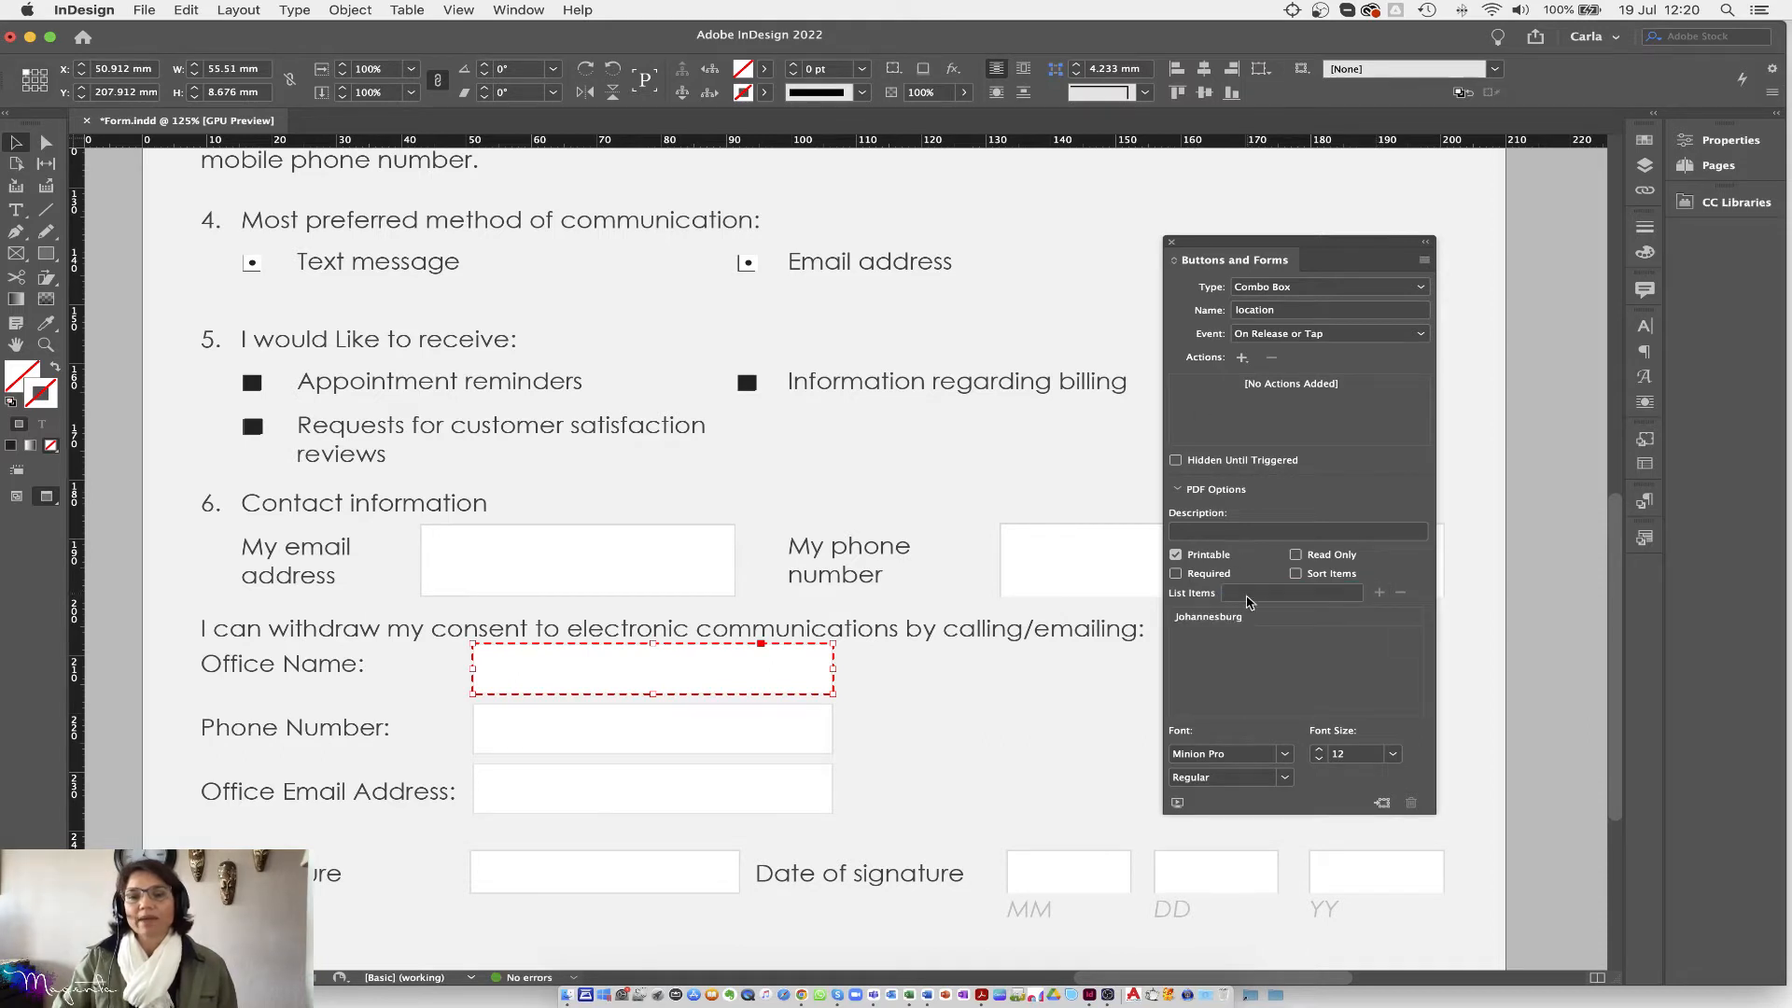
pyautogui.click(1248, 595)
pyautogui.write('Cape Town')
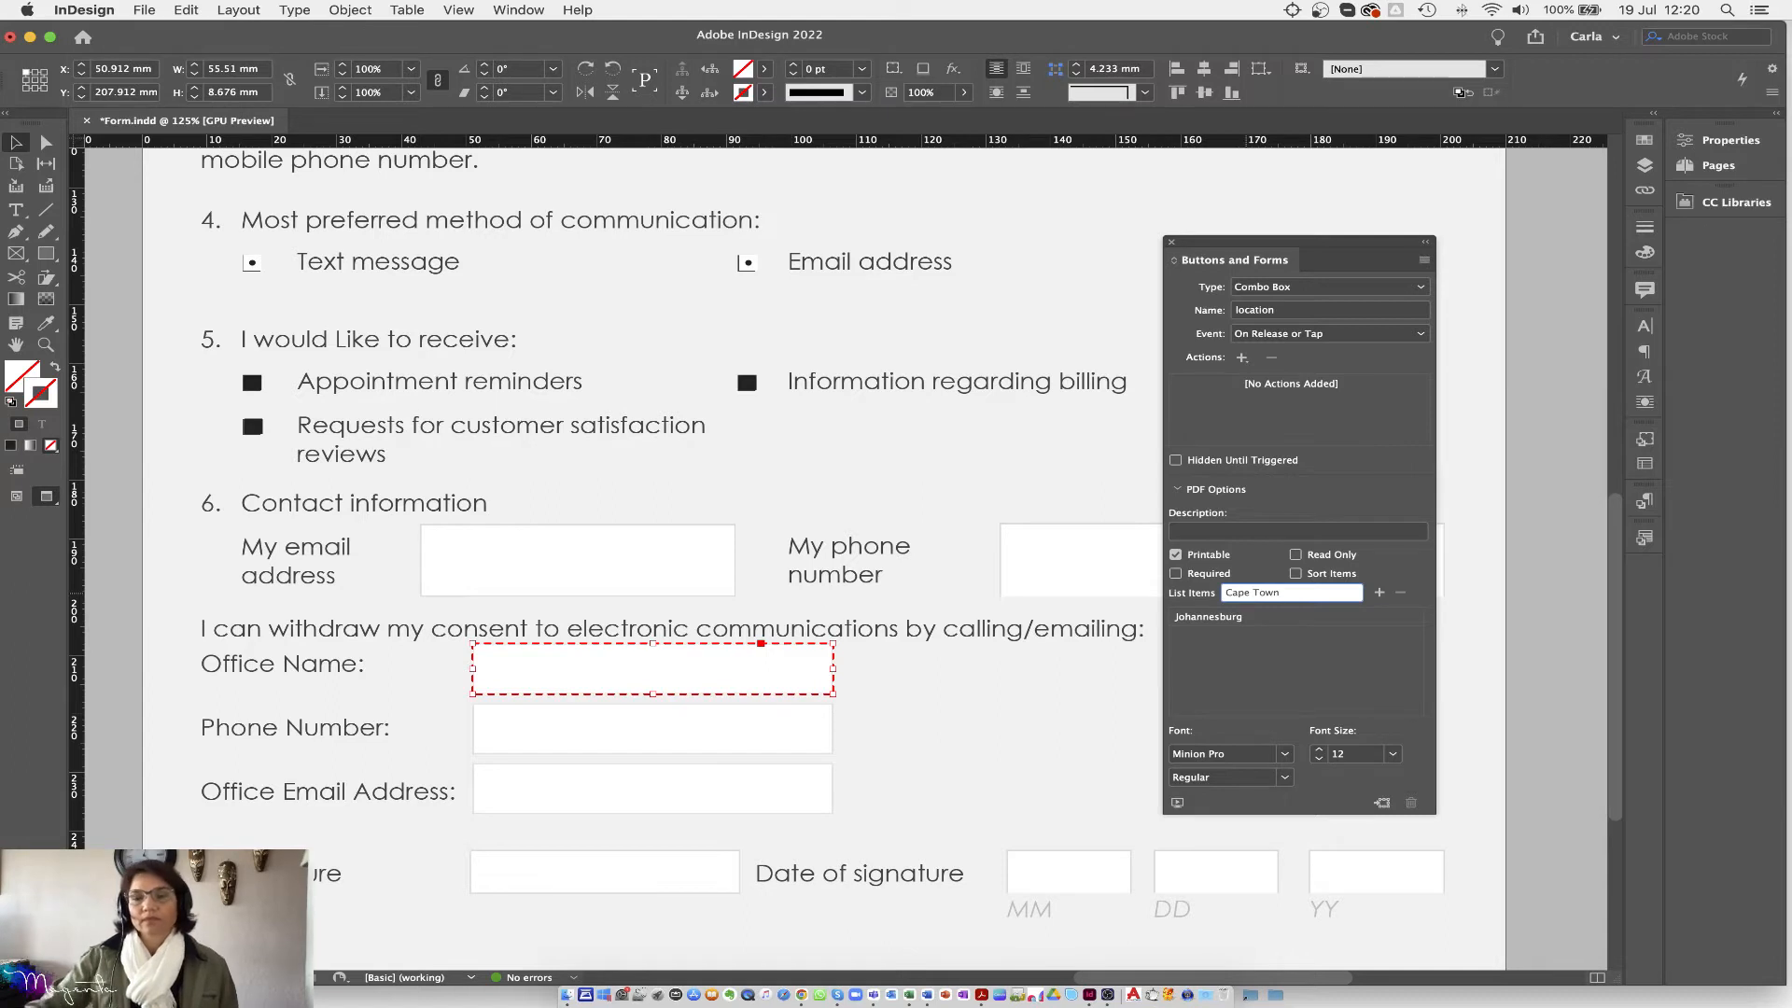
pyautogui.click(1380, 593)
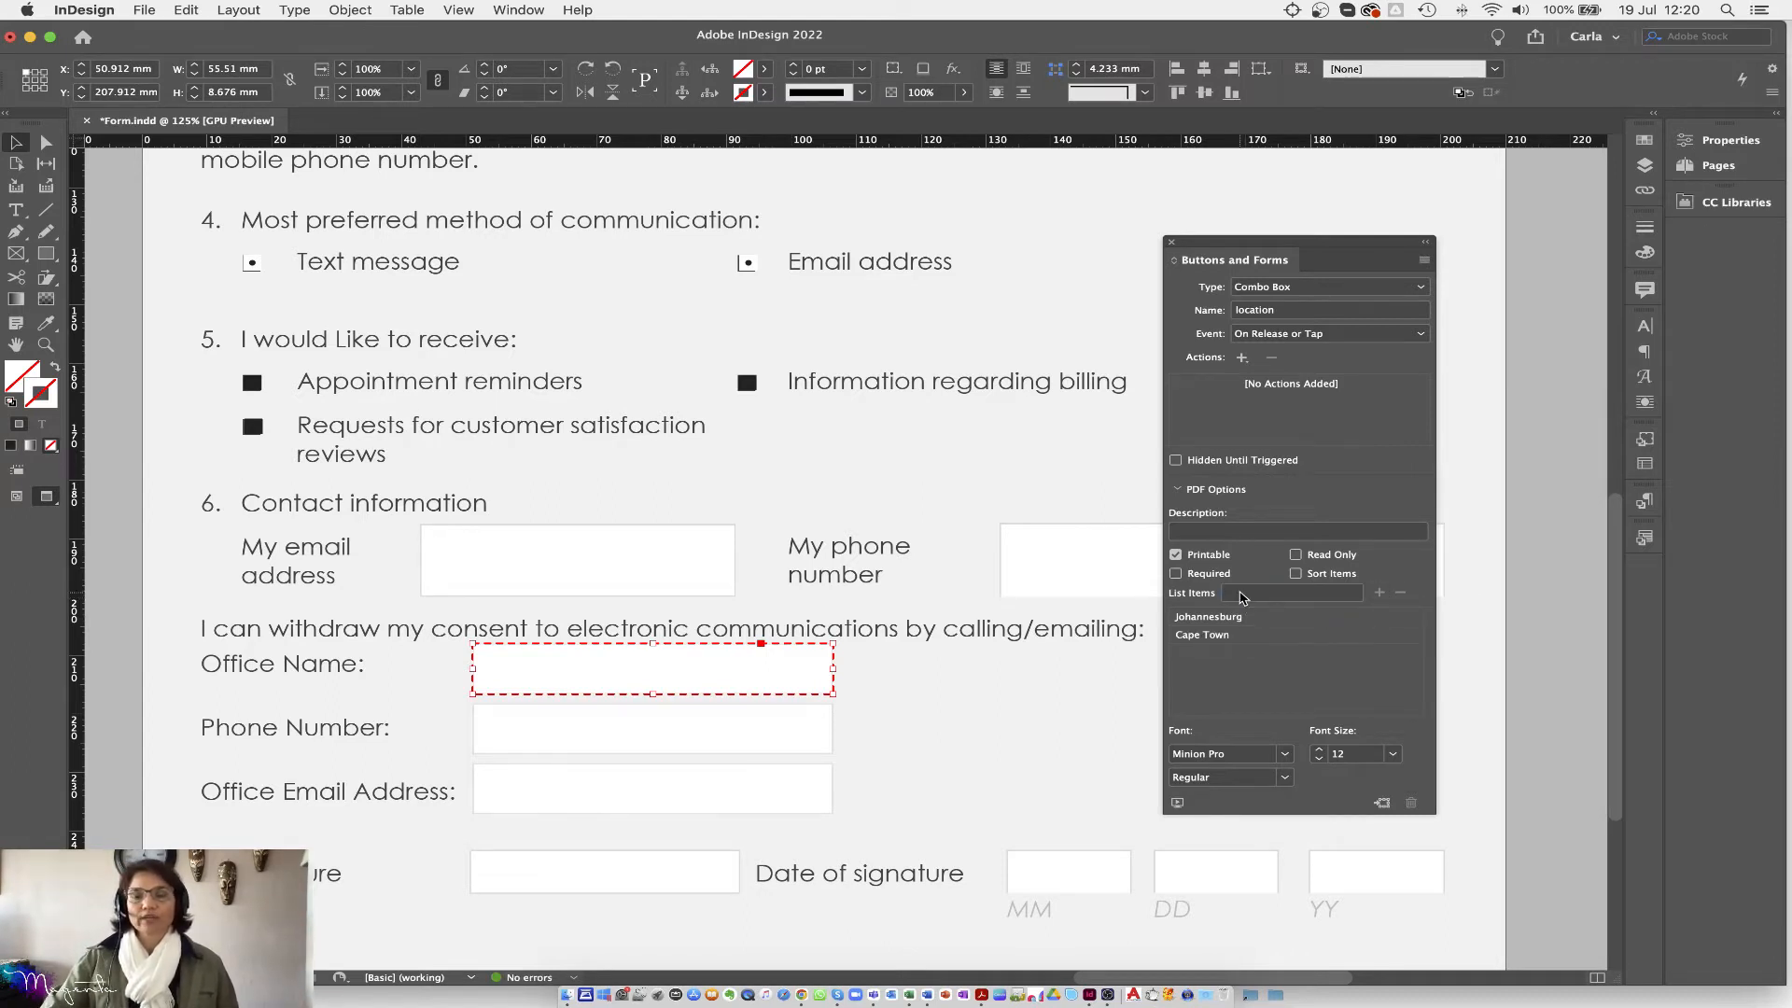
pyautogui.click(1242, 594)
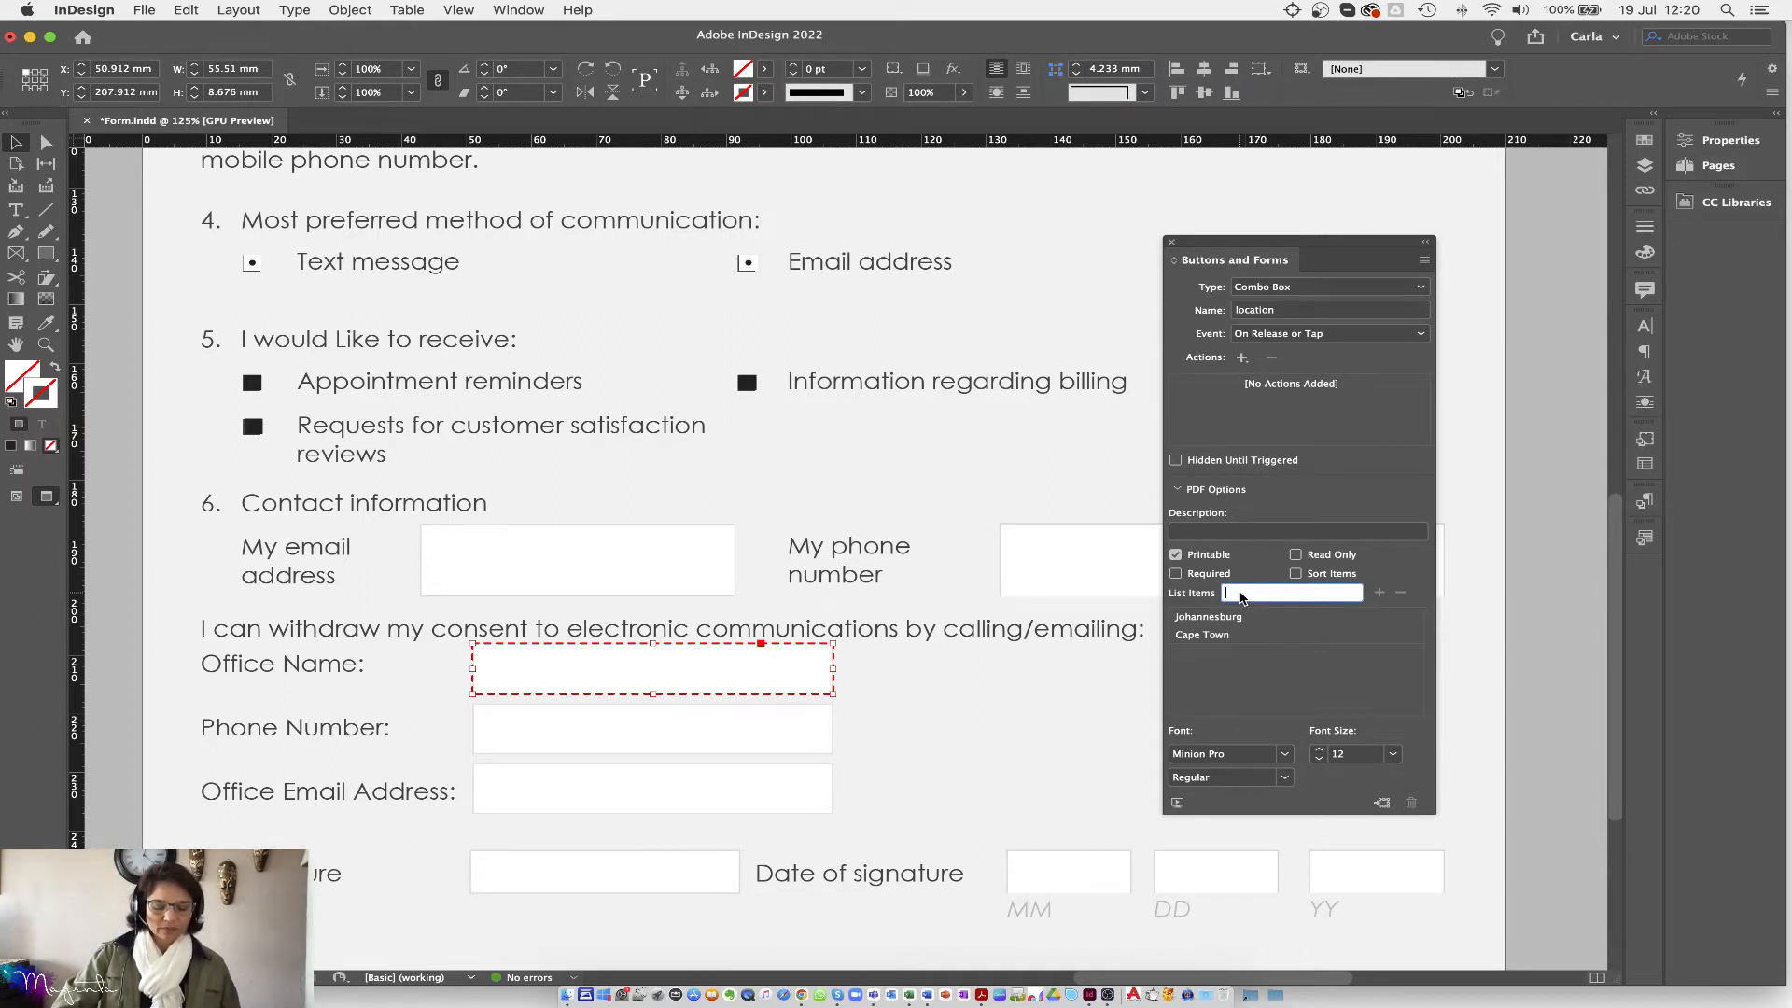
pyautogui.write('Windhoek')
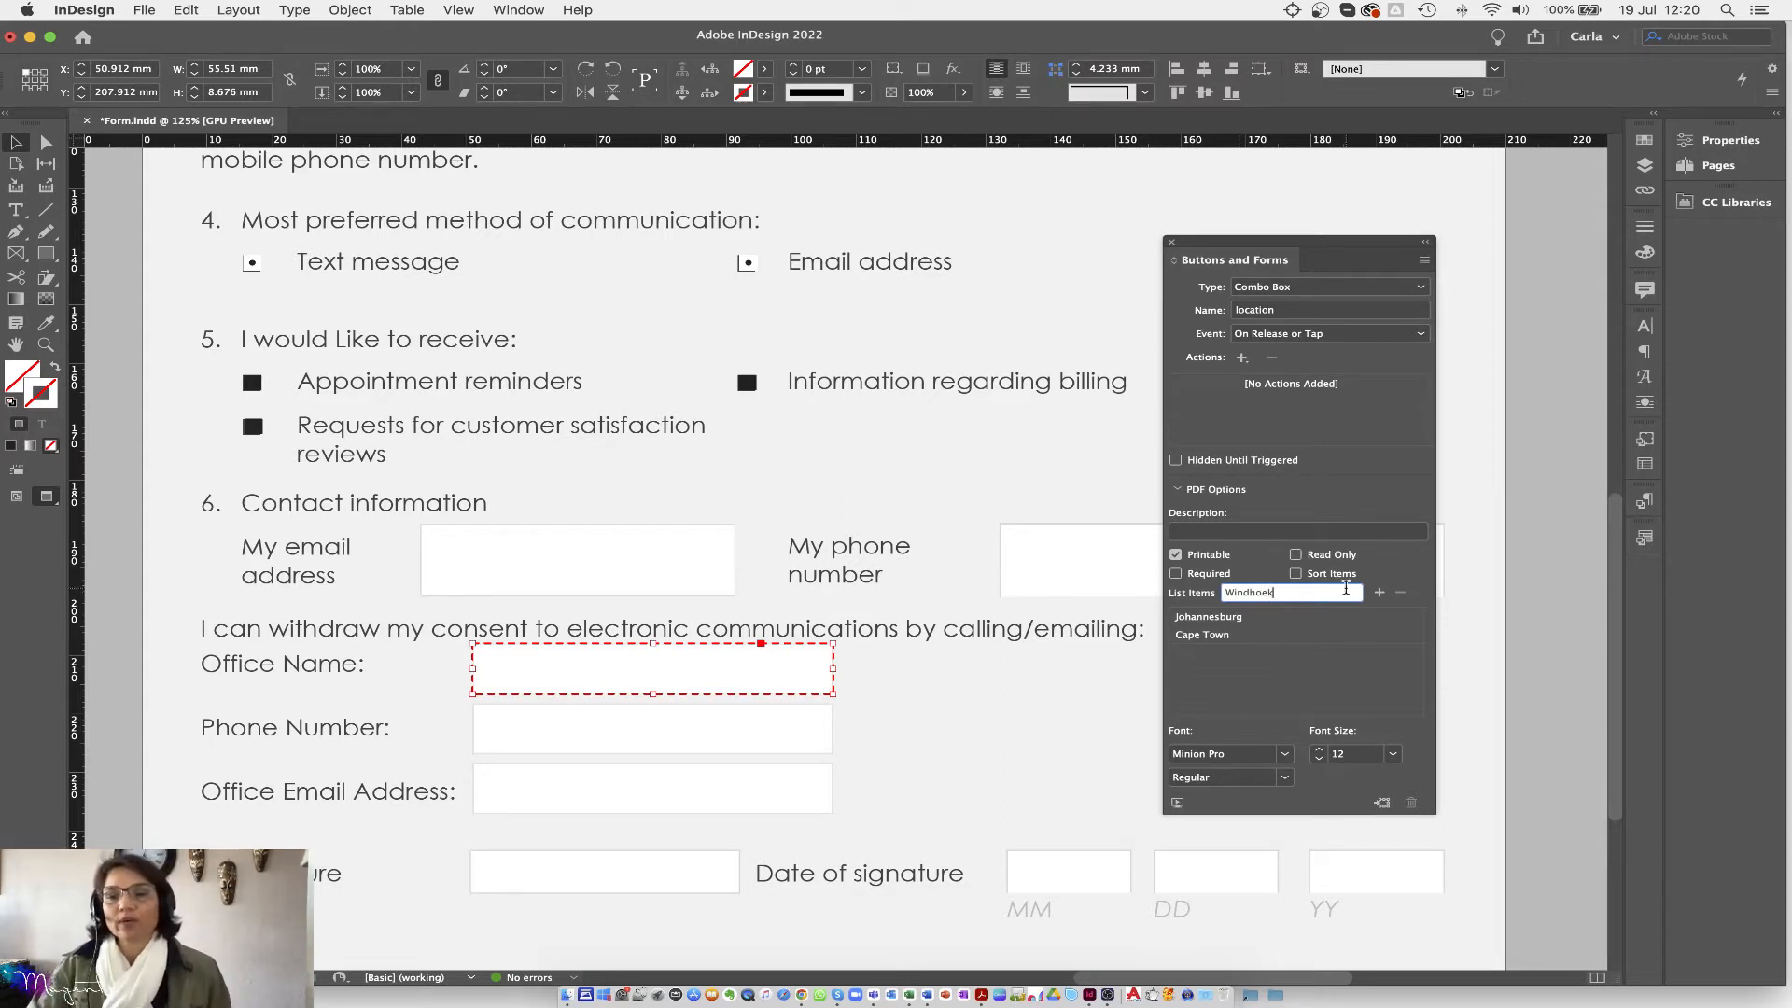
pyautogui.click(1380, 592)
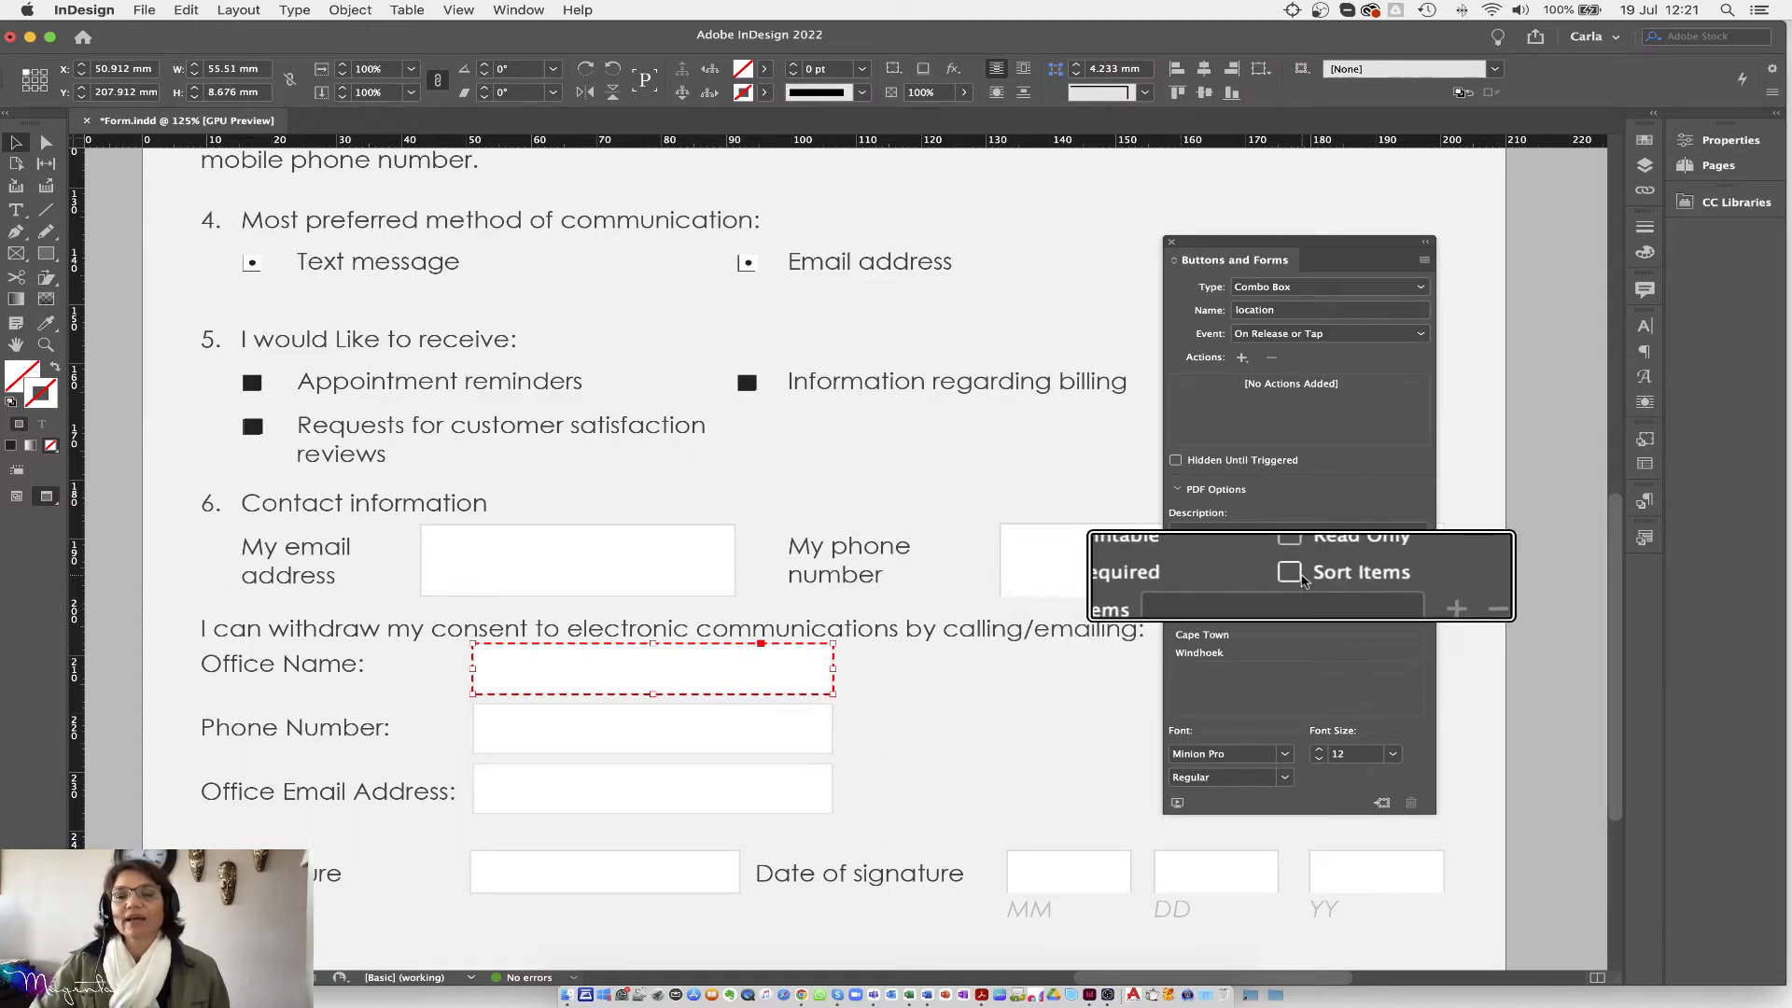
pyautogui.click(1295, 576)
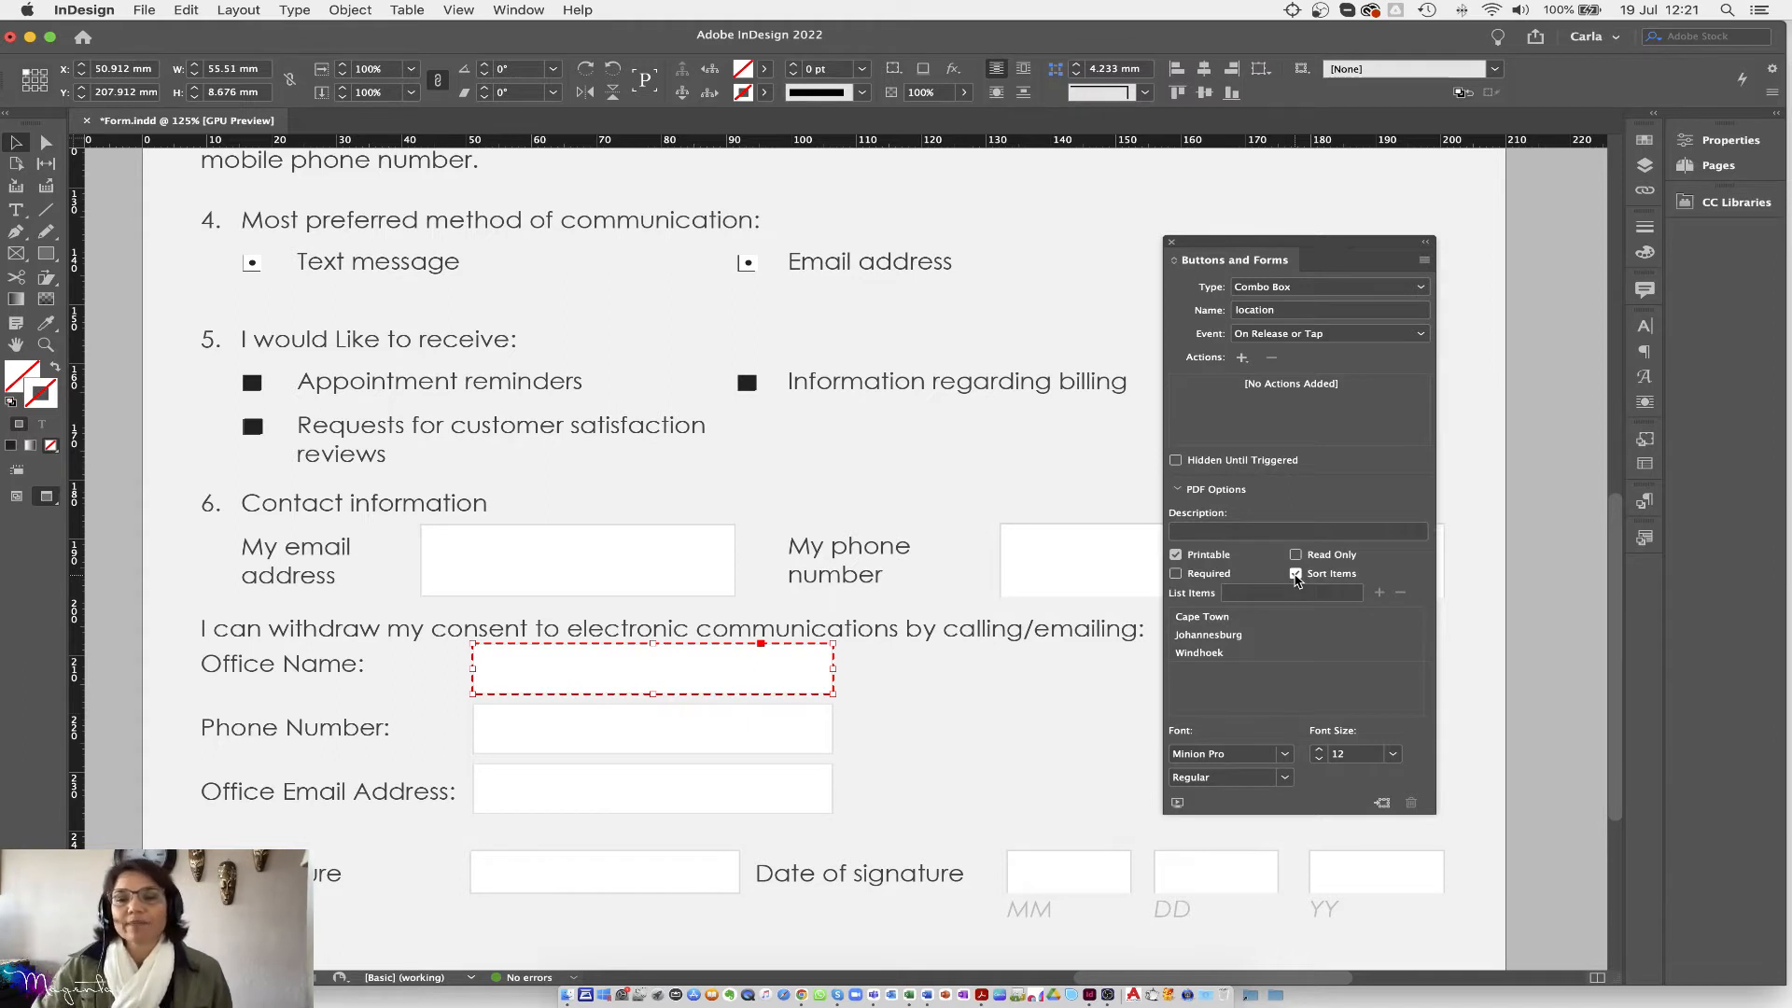
pyautogui.click(1225, 619)
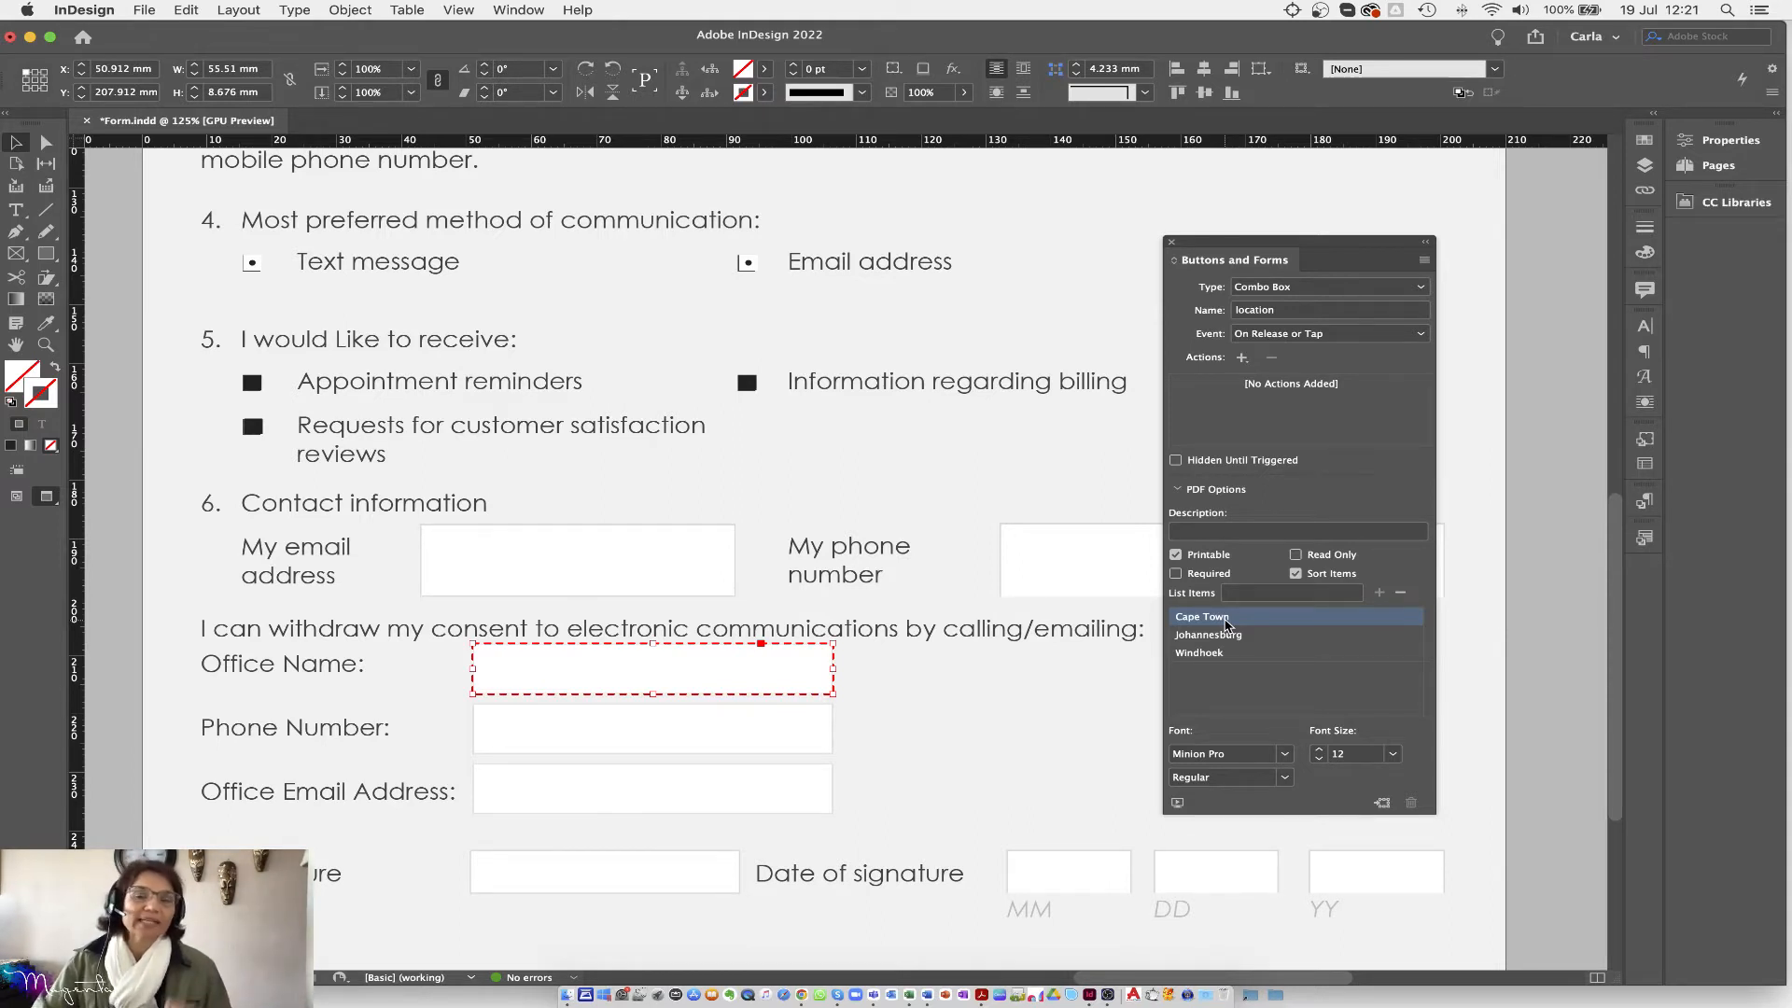
# Step: Add a 'Select One --' list item and, with sorting off, move it to the top
pyautogui.click(1241, 597)
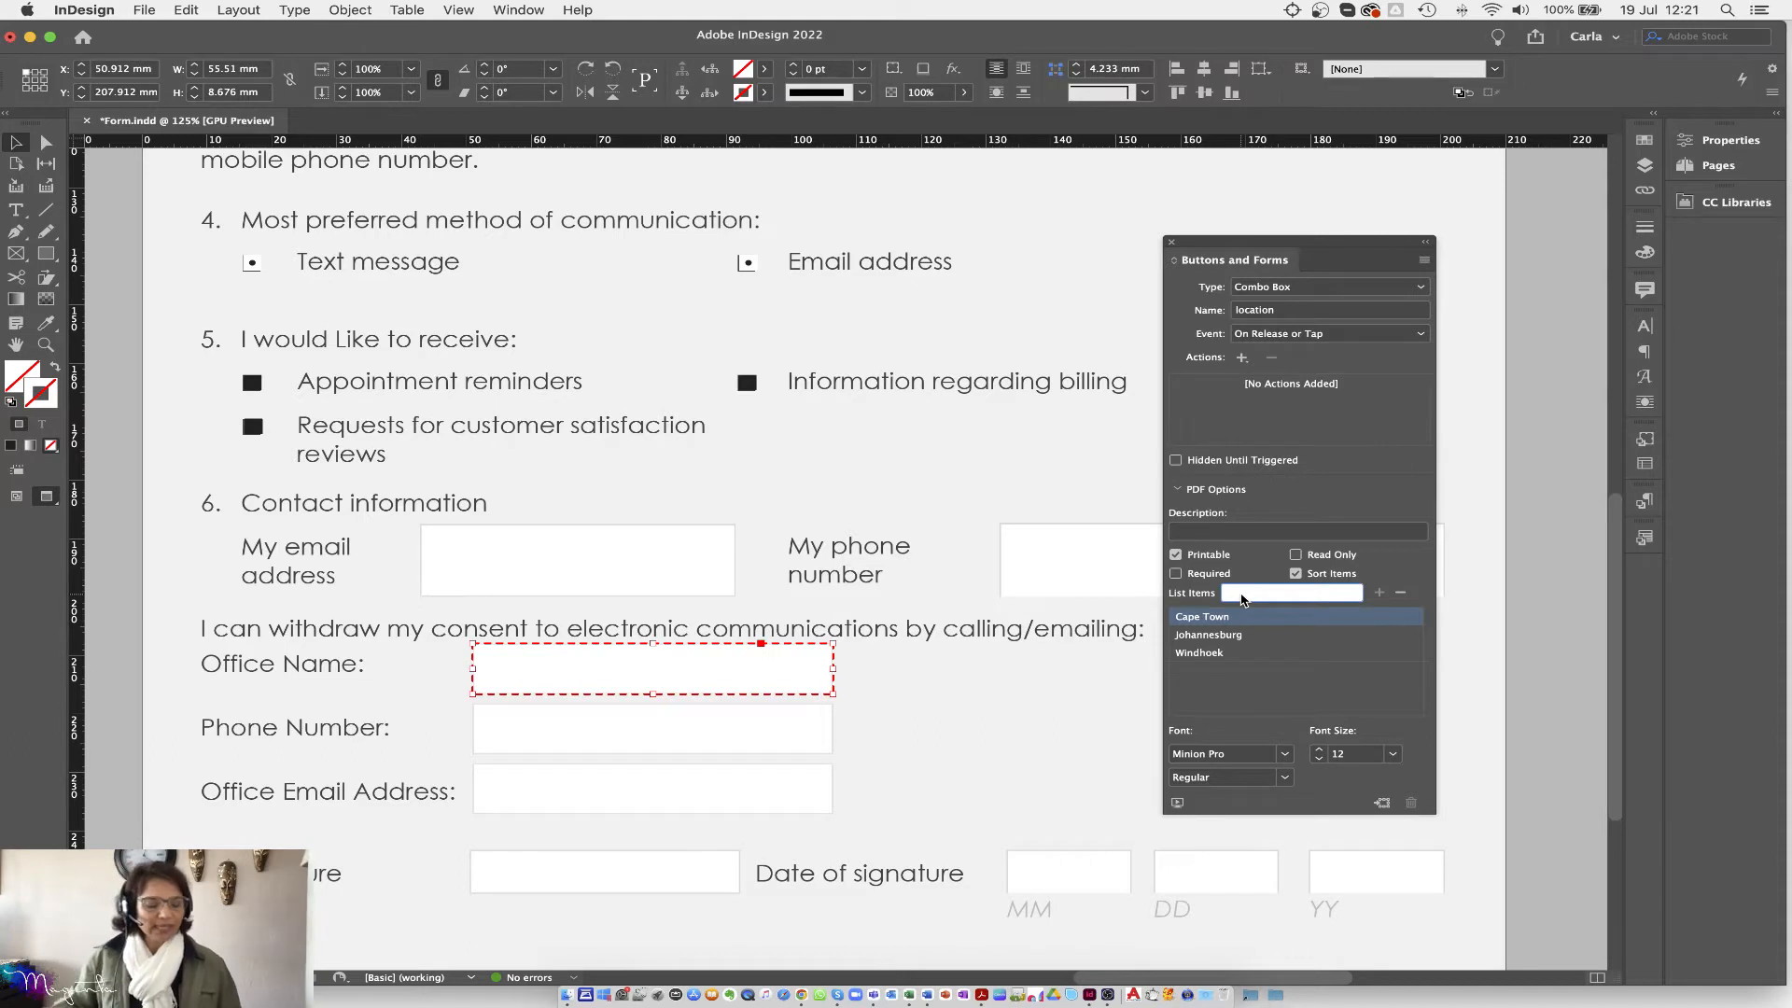
pyautogui.write('Select')
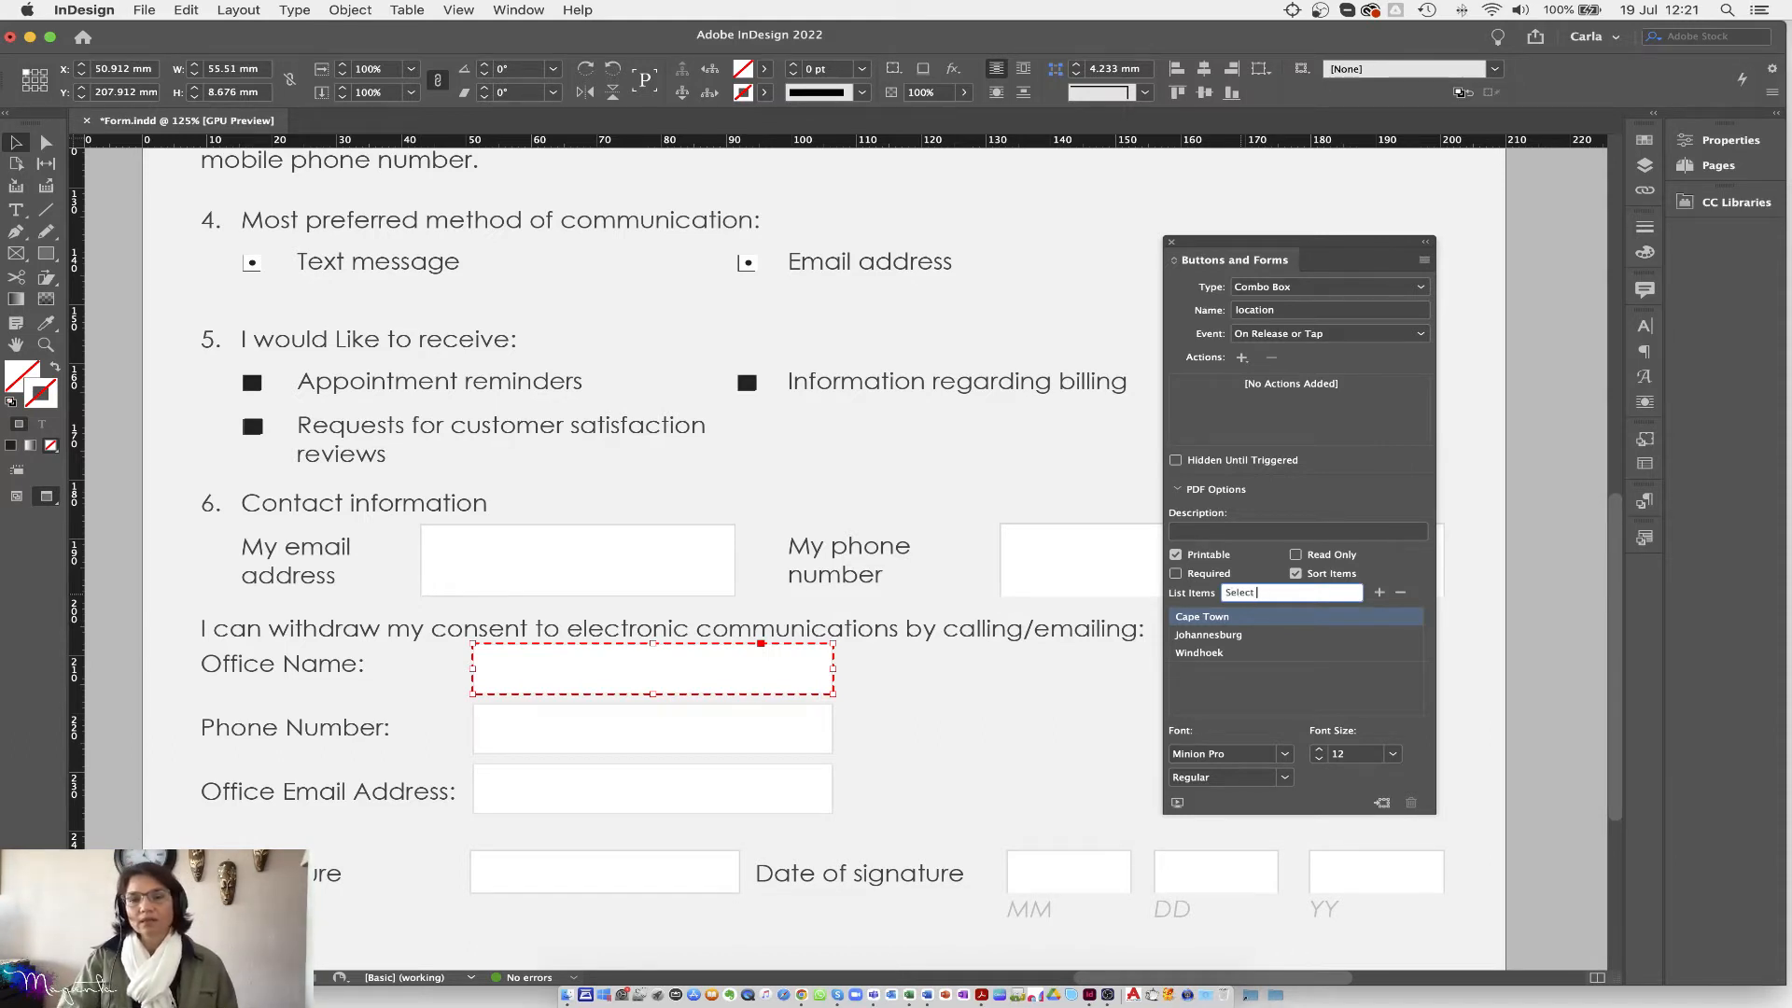
pyautogui.write('ione')
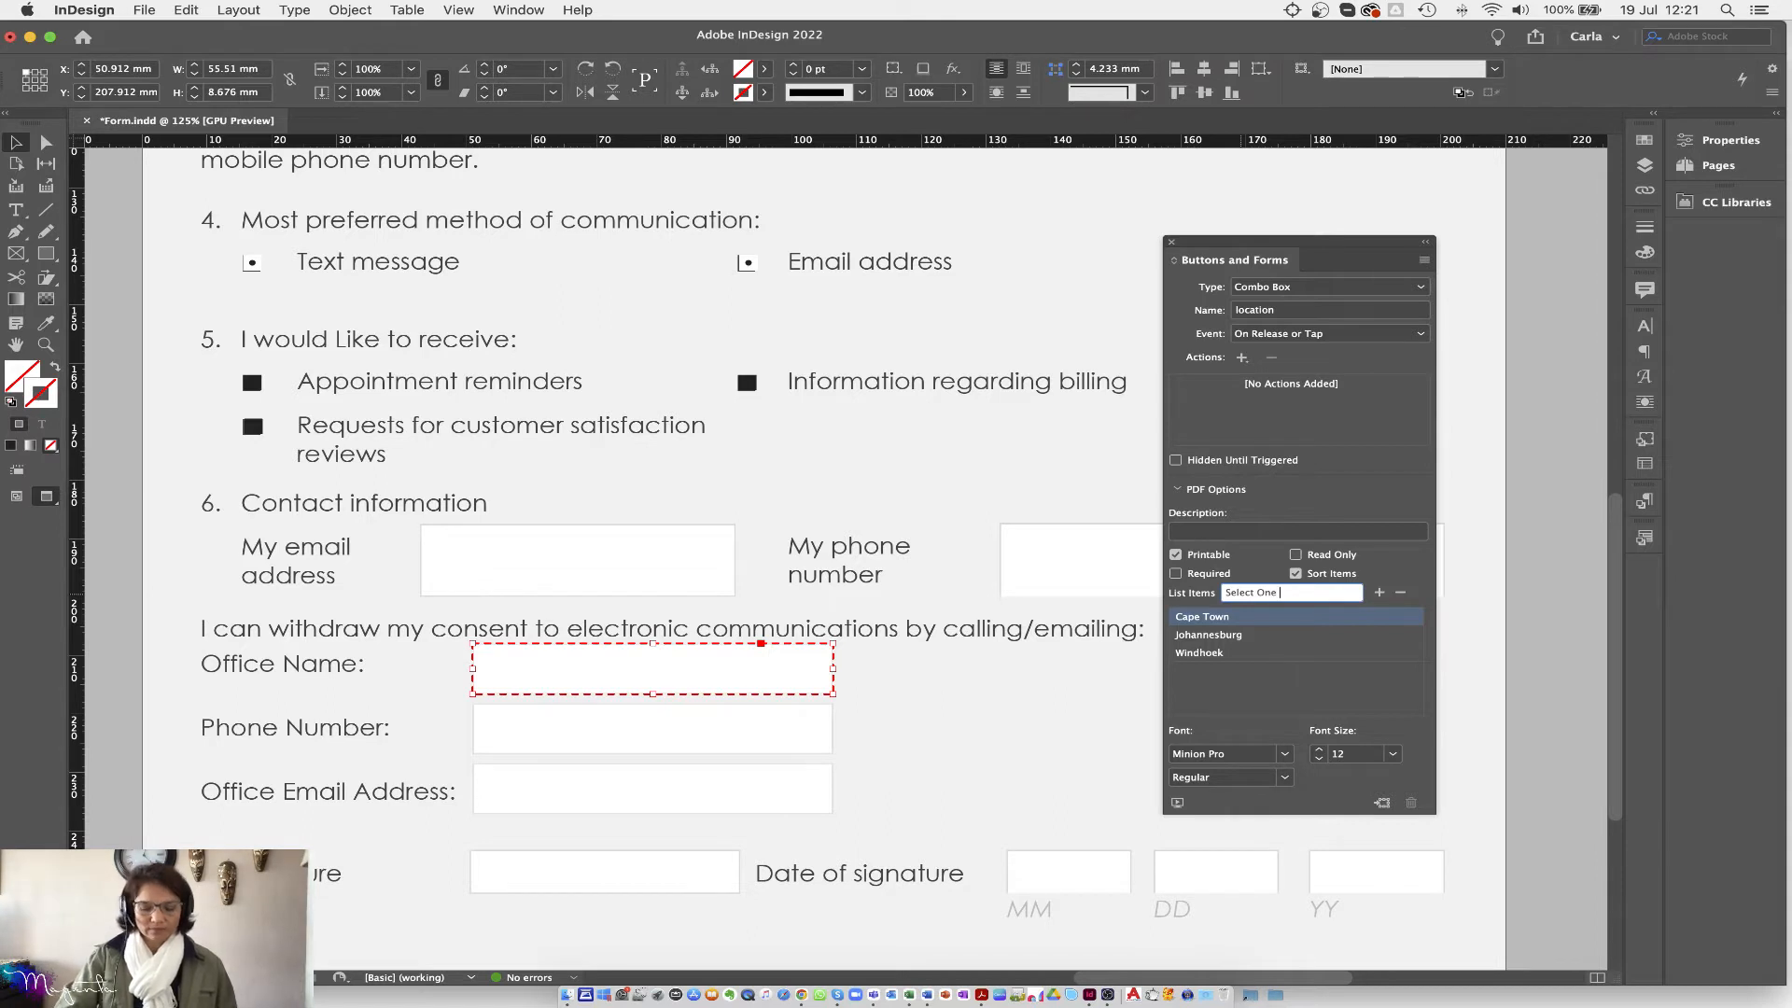
pyautogui.write(' --')
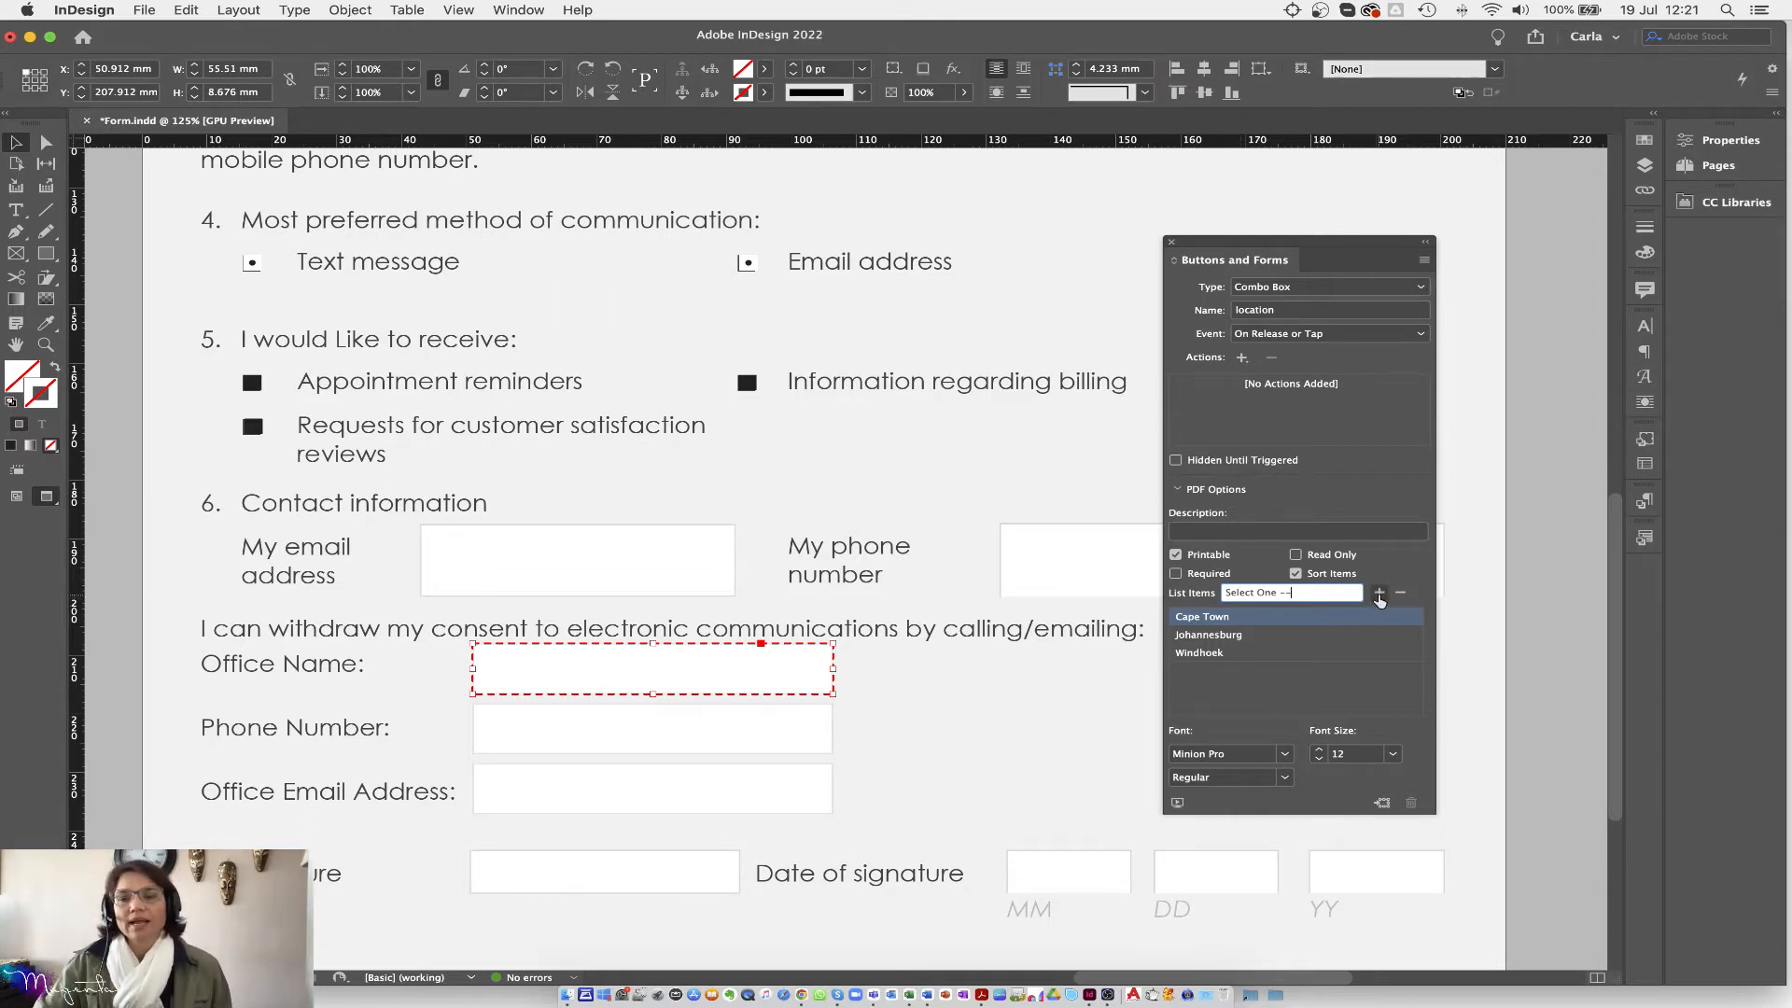
pyautogui.click(1380, 592)
pyautogui.moveTo(1218, 656); pyautogui.dragTo(1270, 658)
pyautogui.click(1295, 576)
pyautogui.moveTo(1268, 659); pyautogui.dragTo(1264, 612)
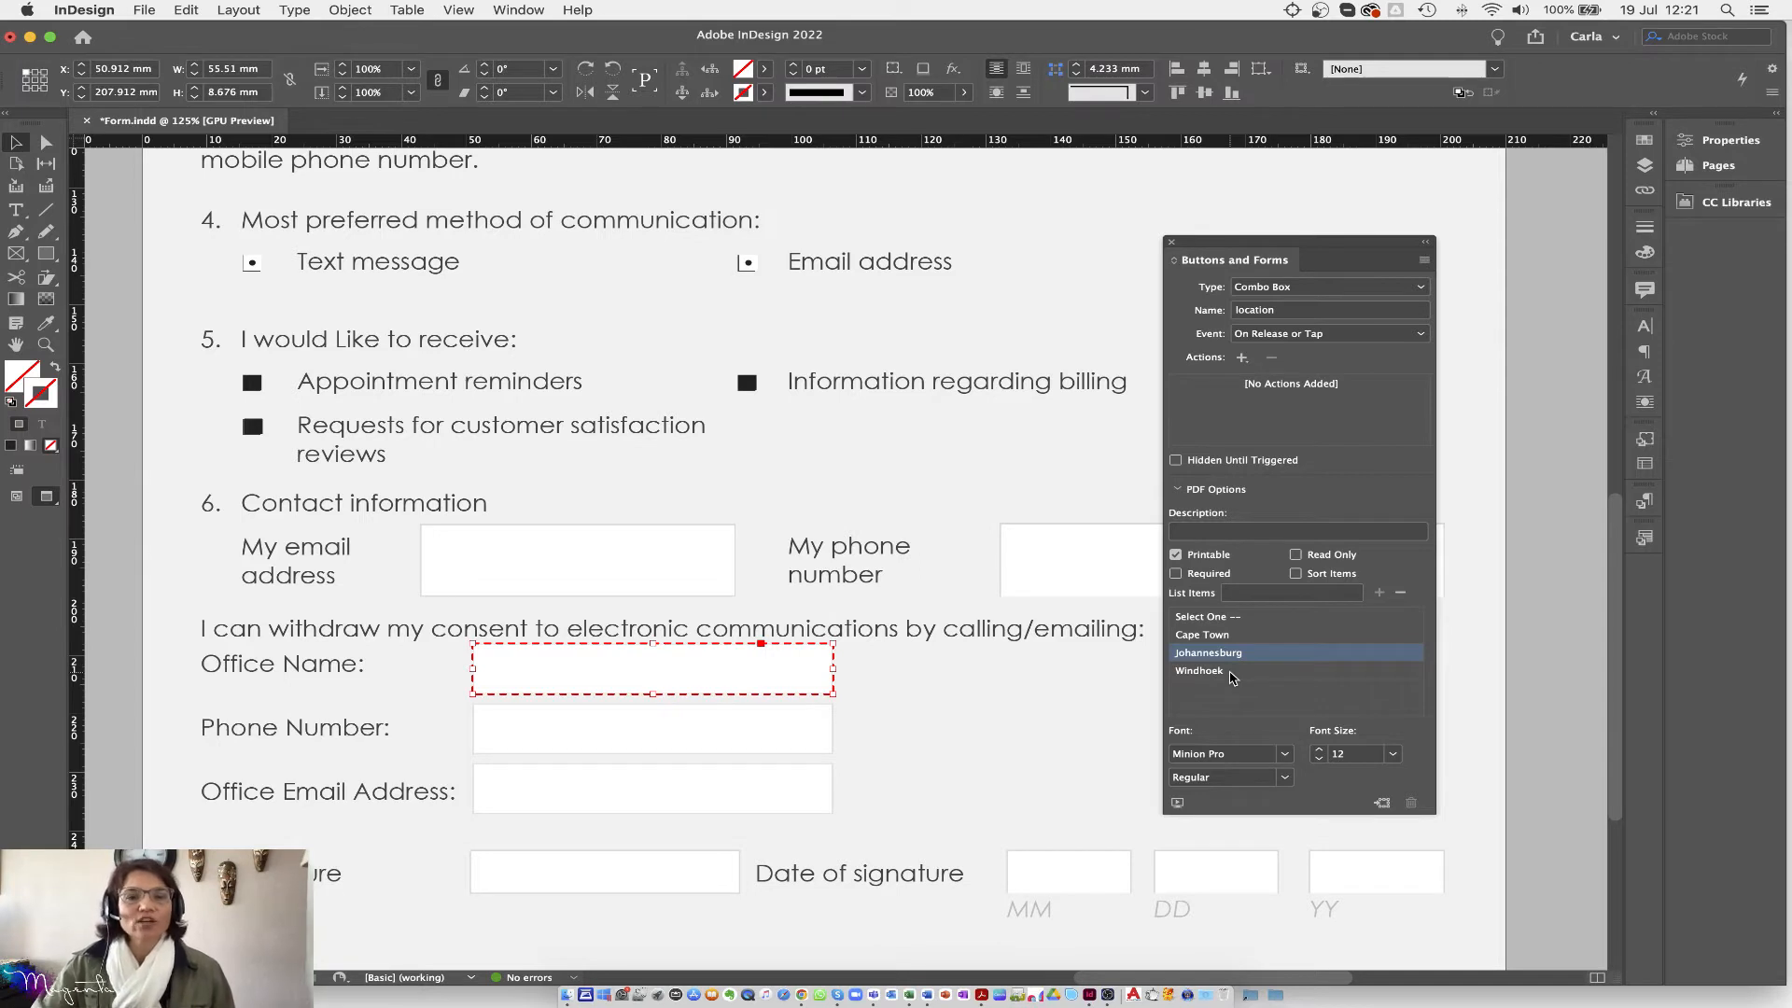
# Step: Change the location combo box font to Arial Bold
pyautogui.moveTo(1232, 755); pyautogui.dragTo(1166, 753)
pyautogui.write('Arial')
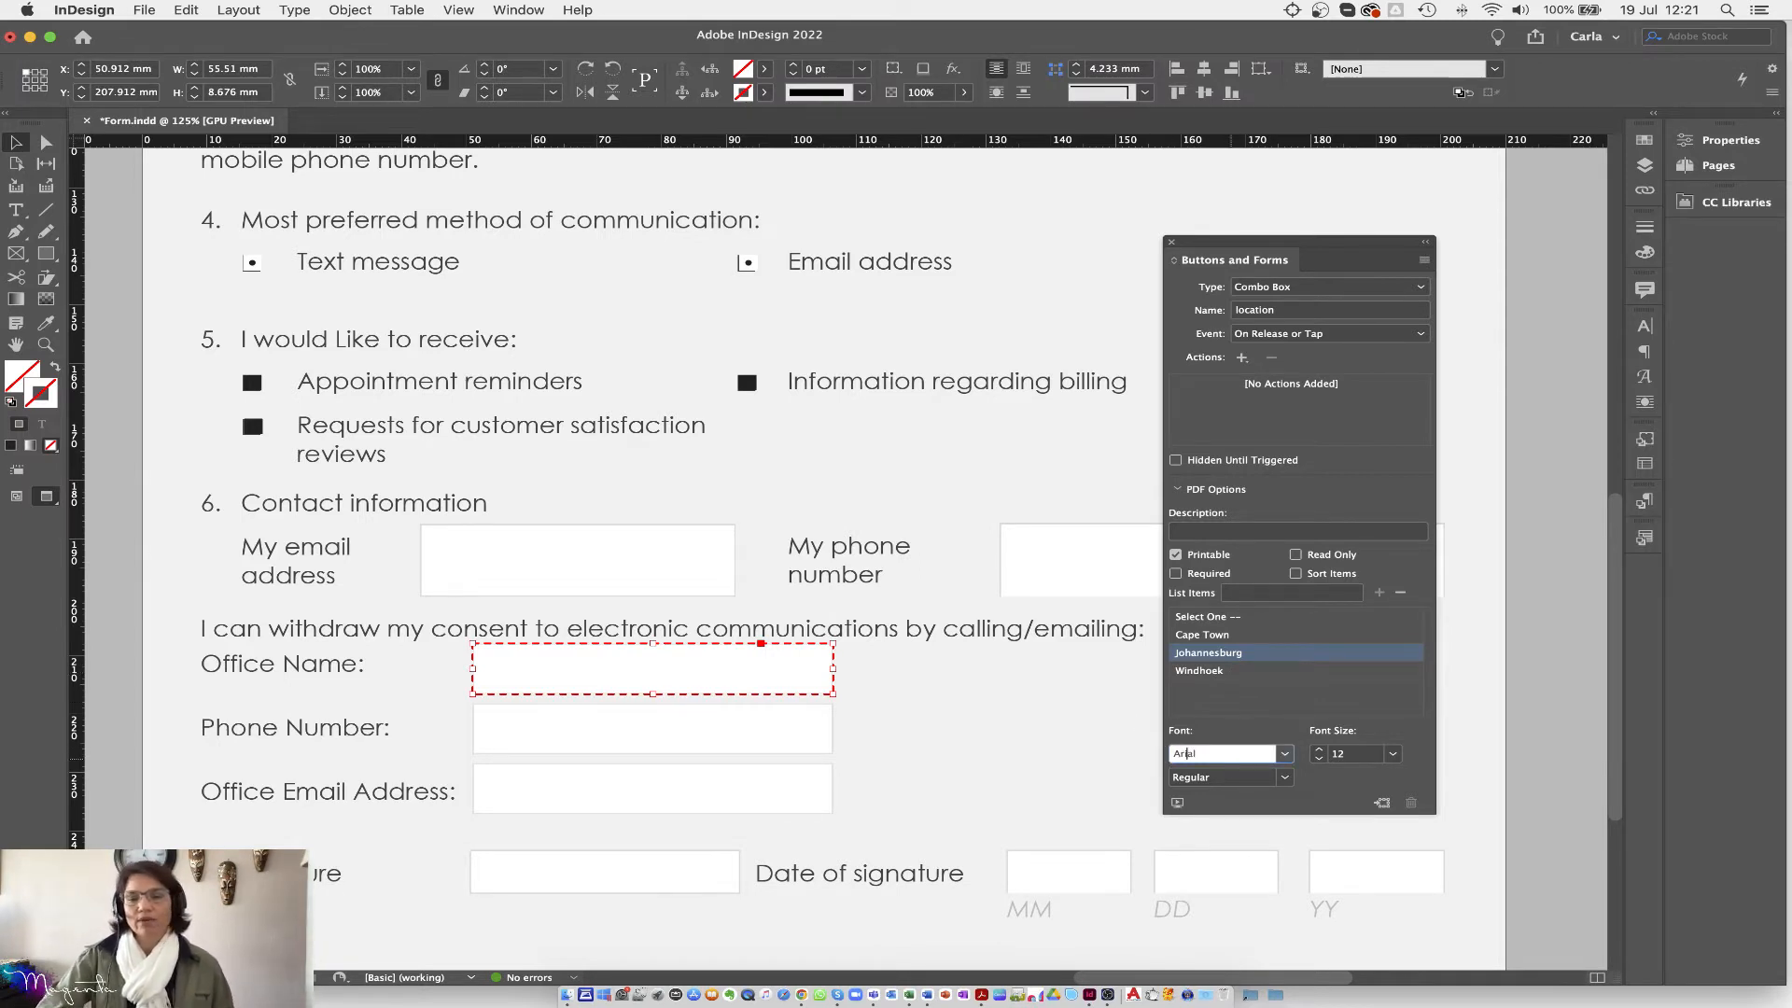
pyautogui.press('Return')
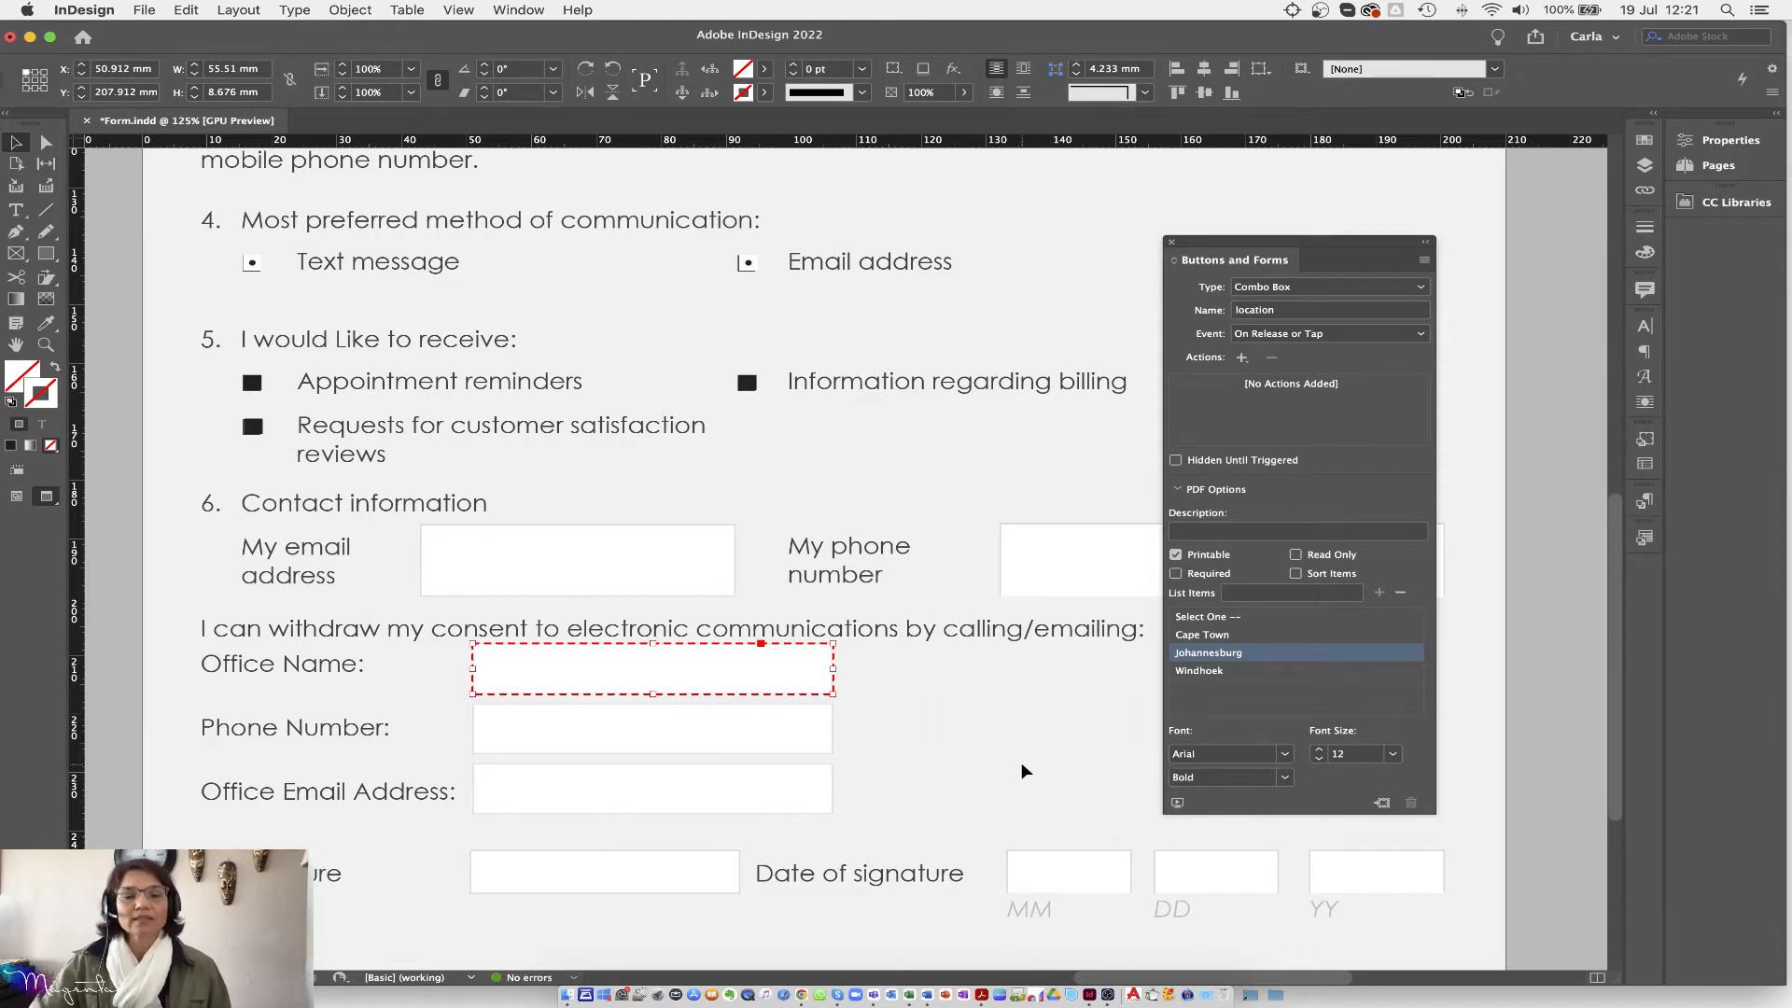
pyautogui.click(1021, 762)
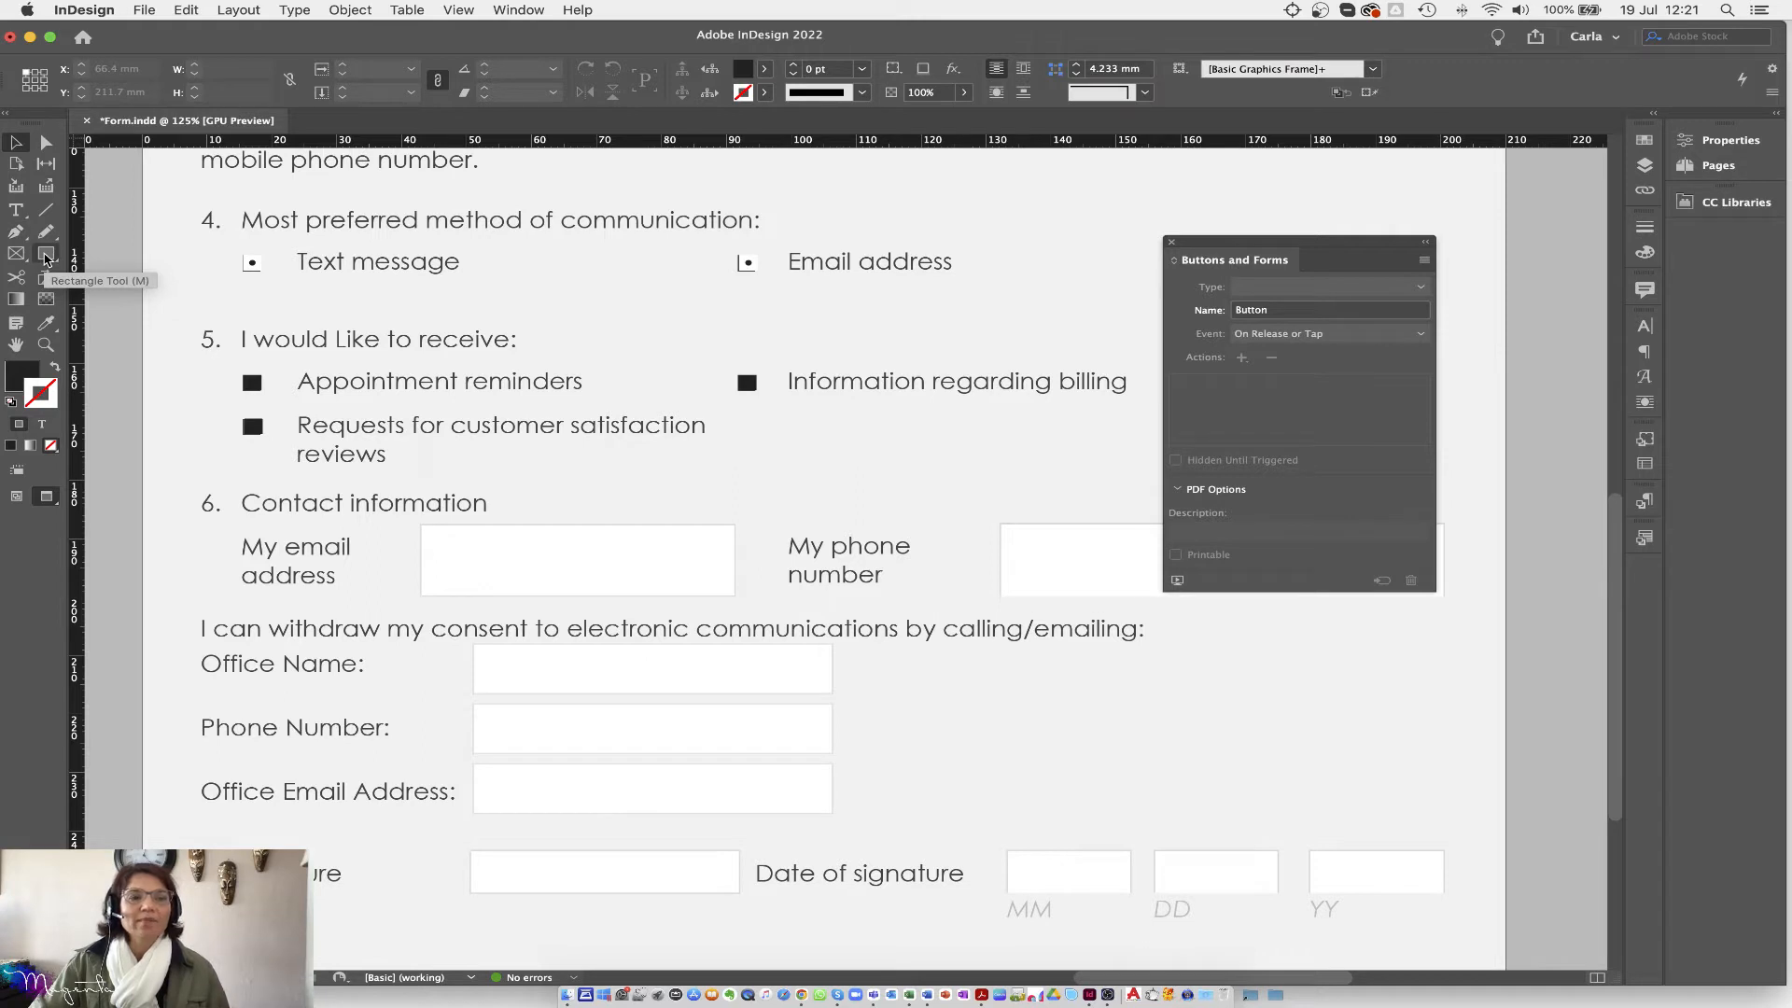
# Step: Make a frame over the signature box a signature field named 'Signature Field 1', then frame the MM/DD/YY boxes
pyautogui.click(15, 211)
pyautogui.moveTo(473, 852)
pyautogui.mouseDown()
pyautogui.moveTo(630, 896)
pyautogui.moveTo(739, 891)
pyautogui.mouseUp()
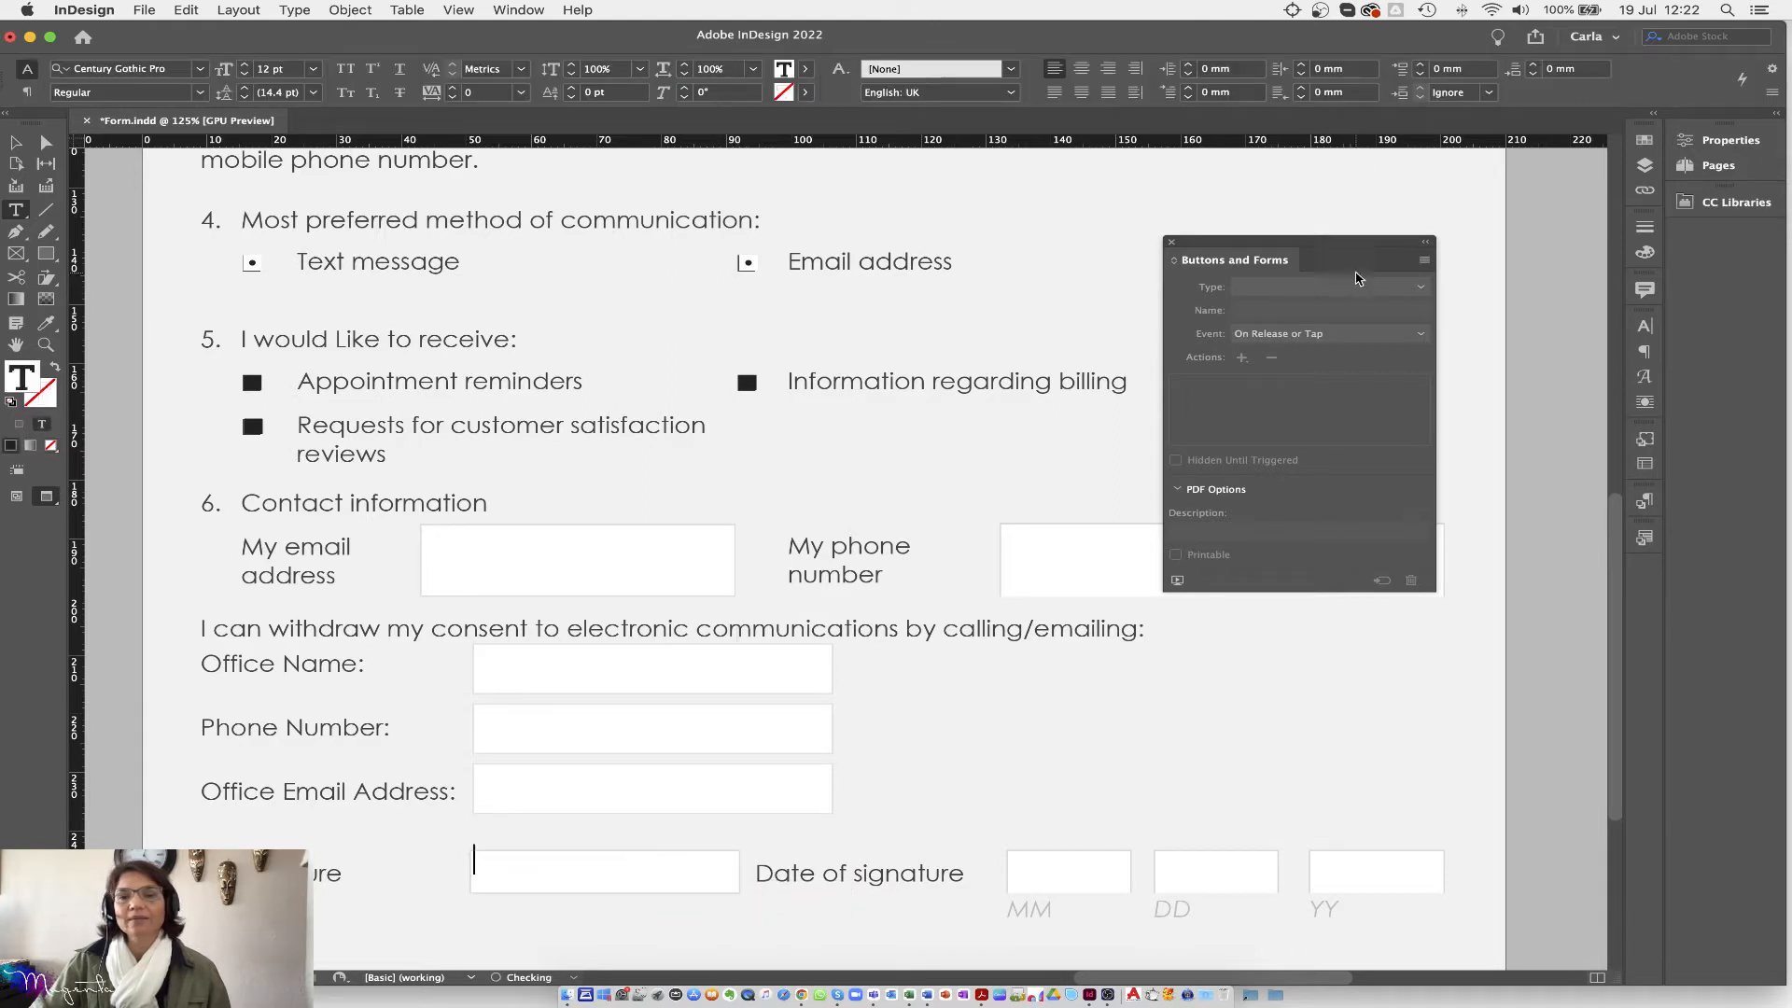
pyautogui.click(16, 142)
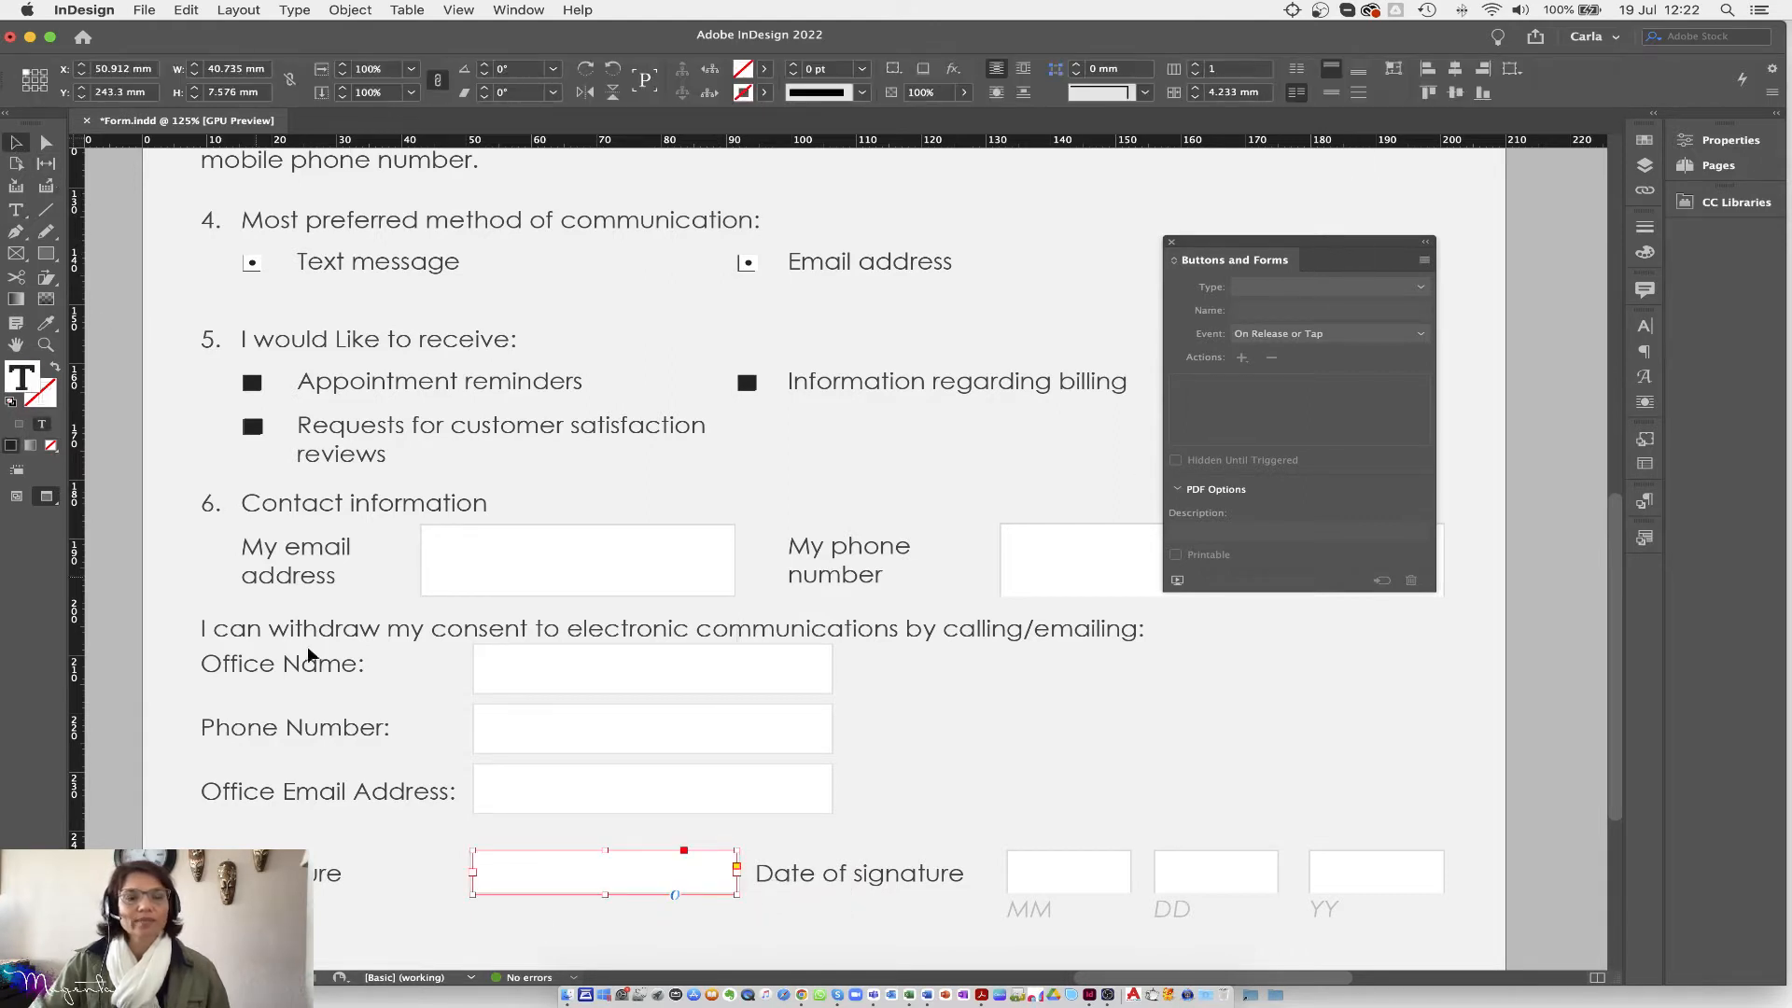
pyautogui.click(1415, 289)
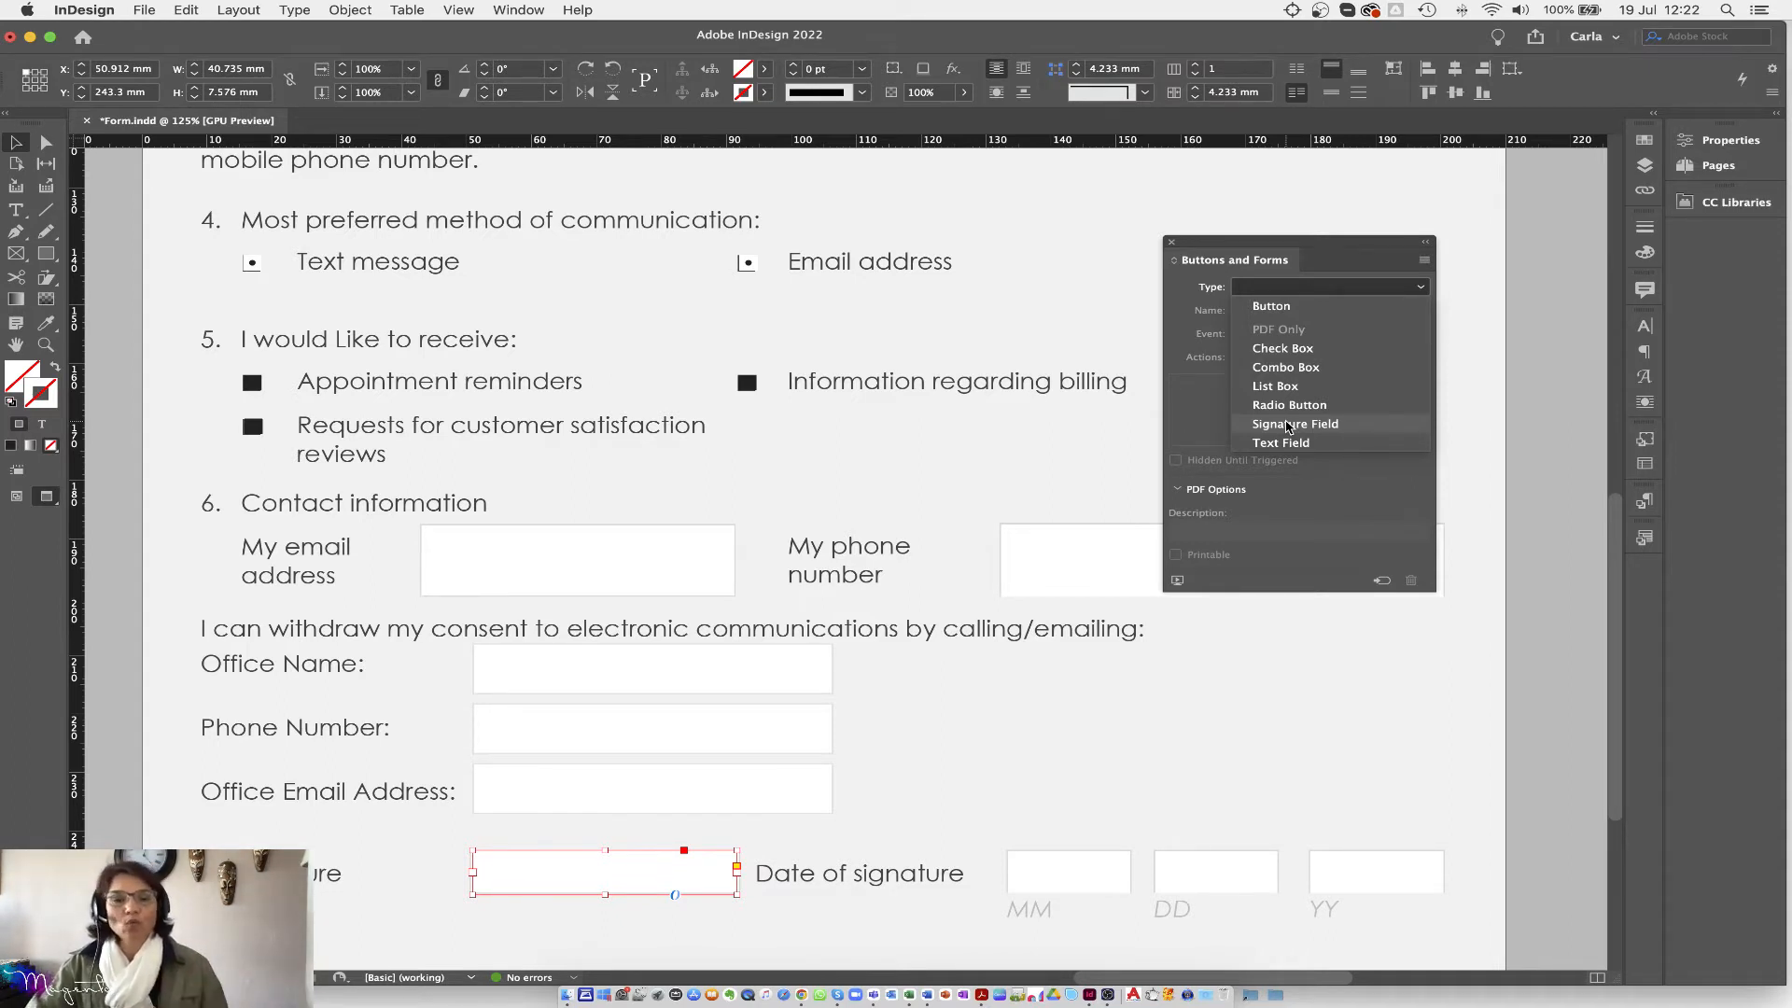
pyautogui.click(1288, 428)
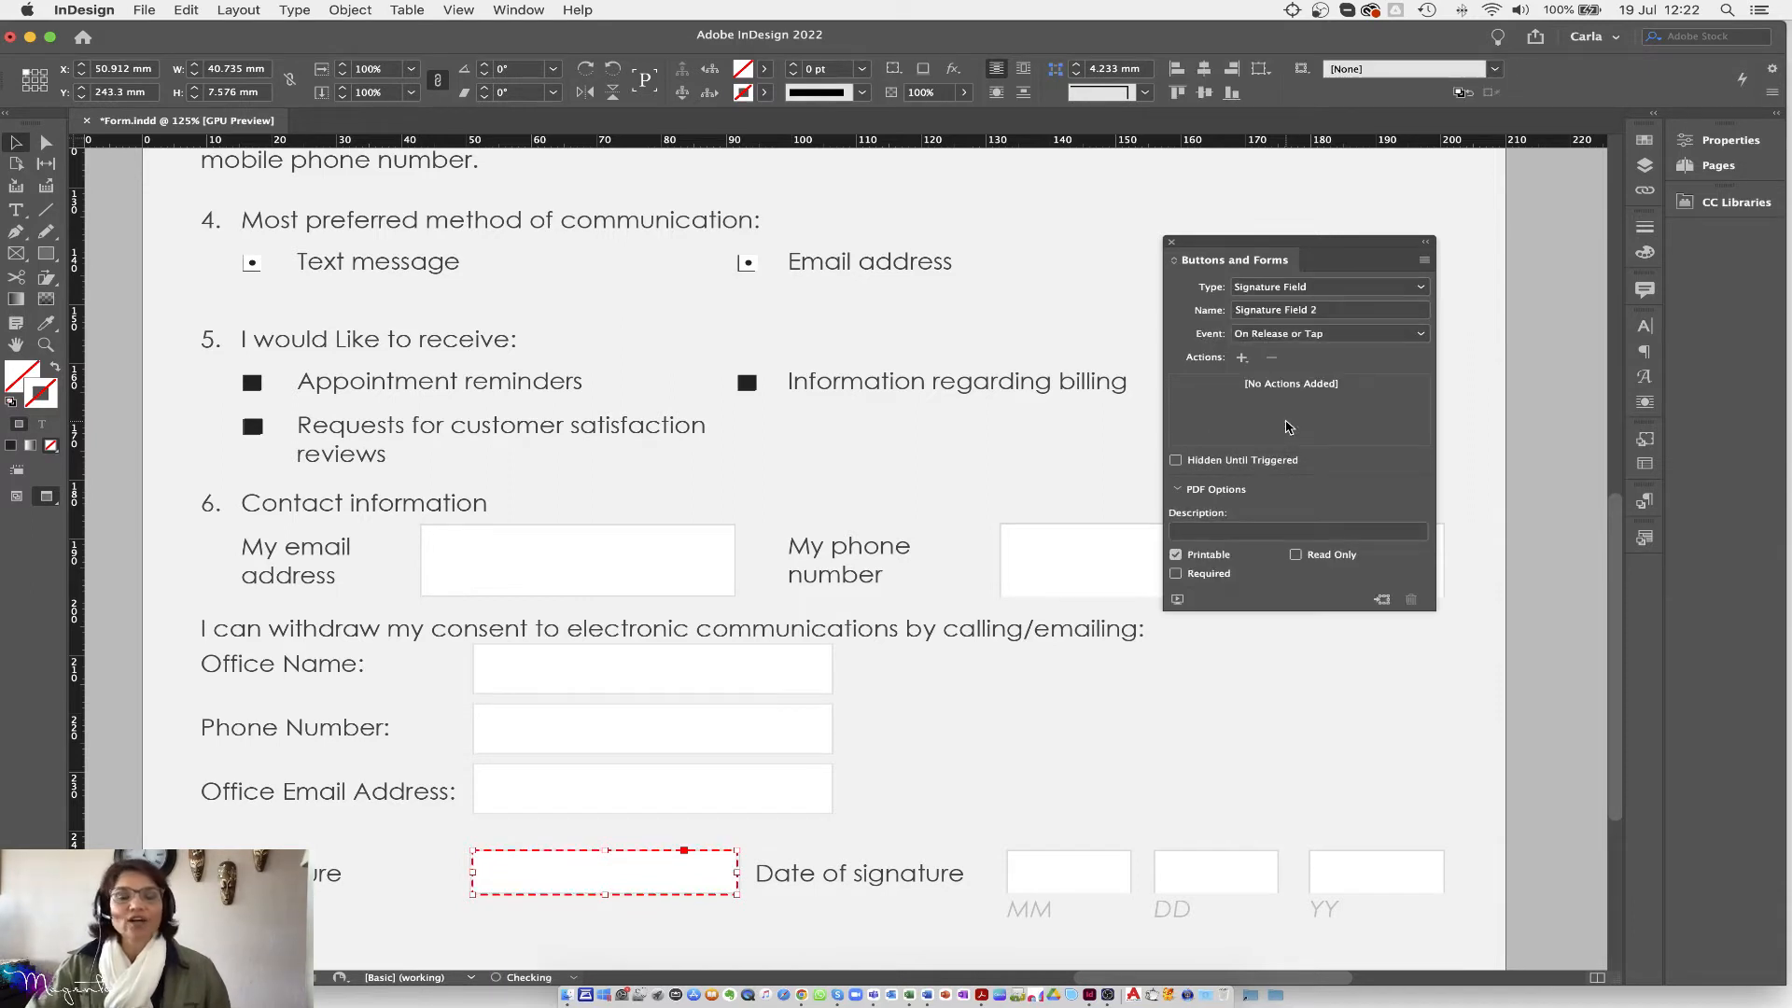
pyautogui.click(1345, 311)
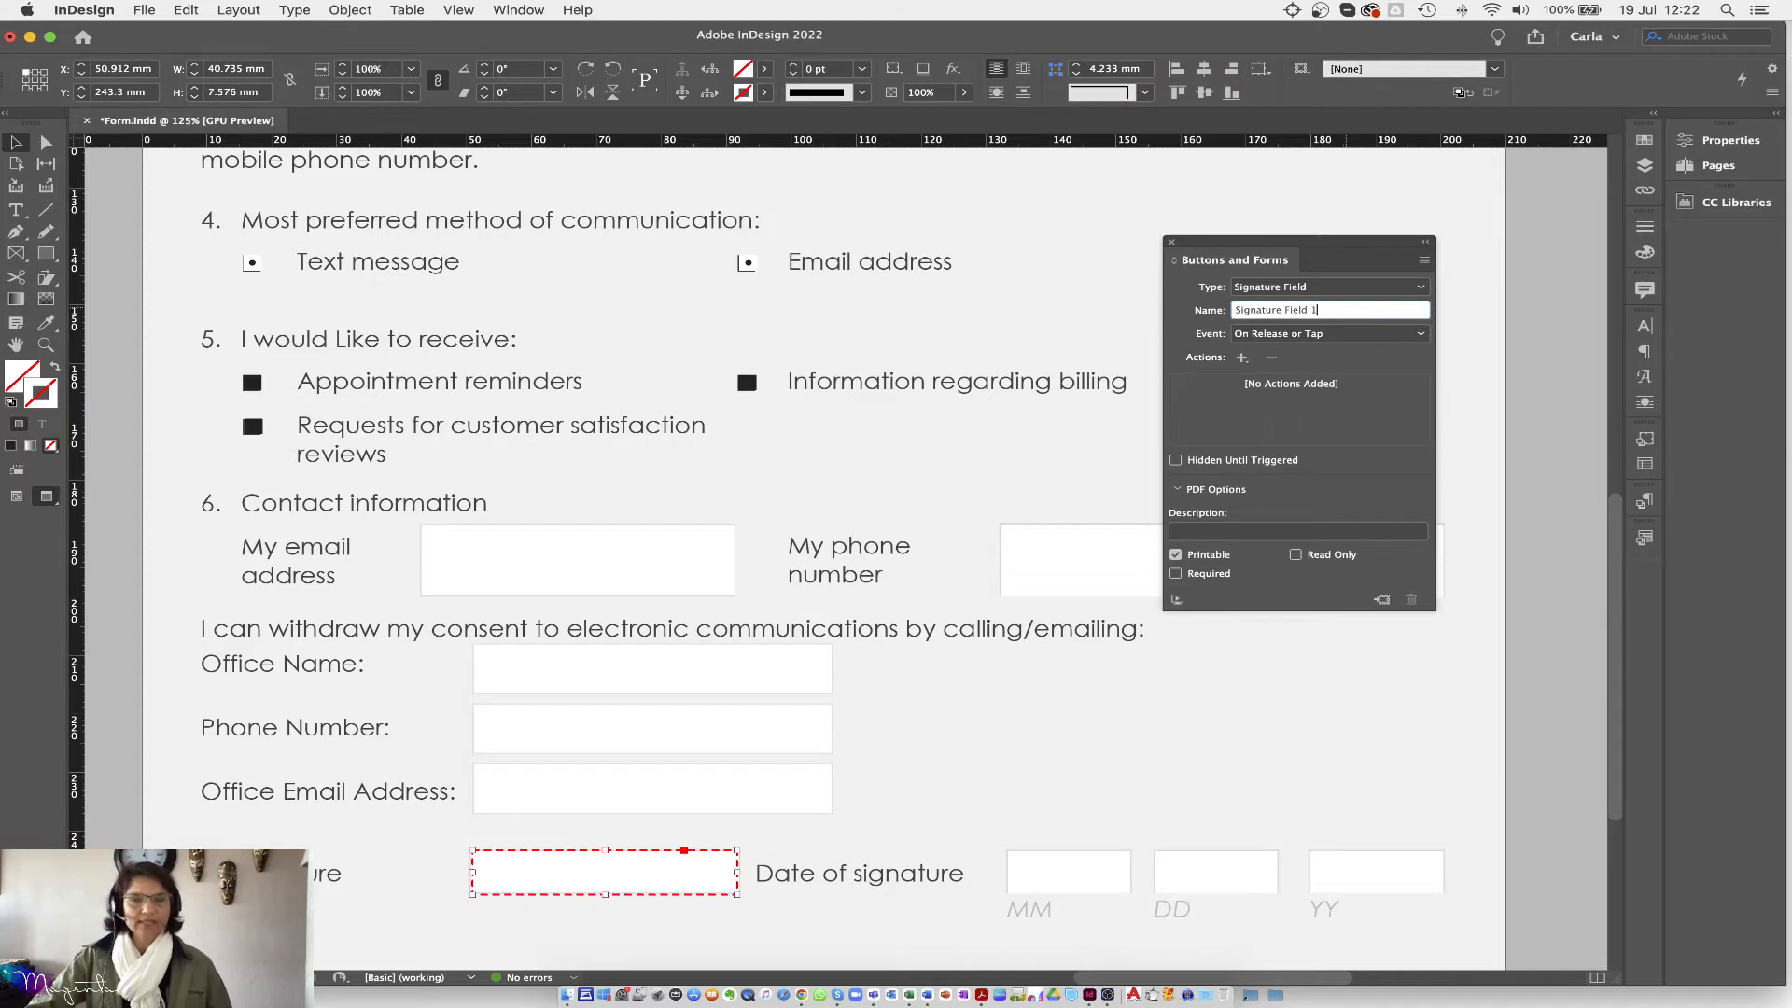
pyautogui.press('Return')
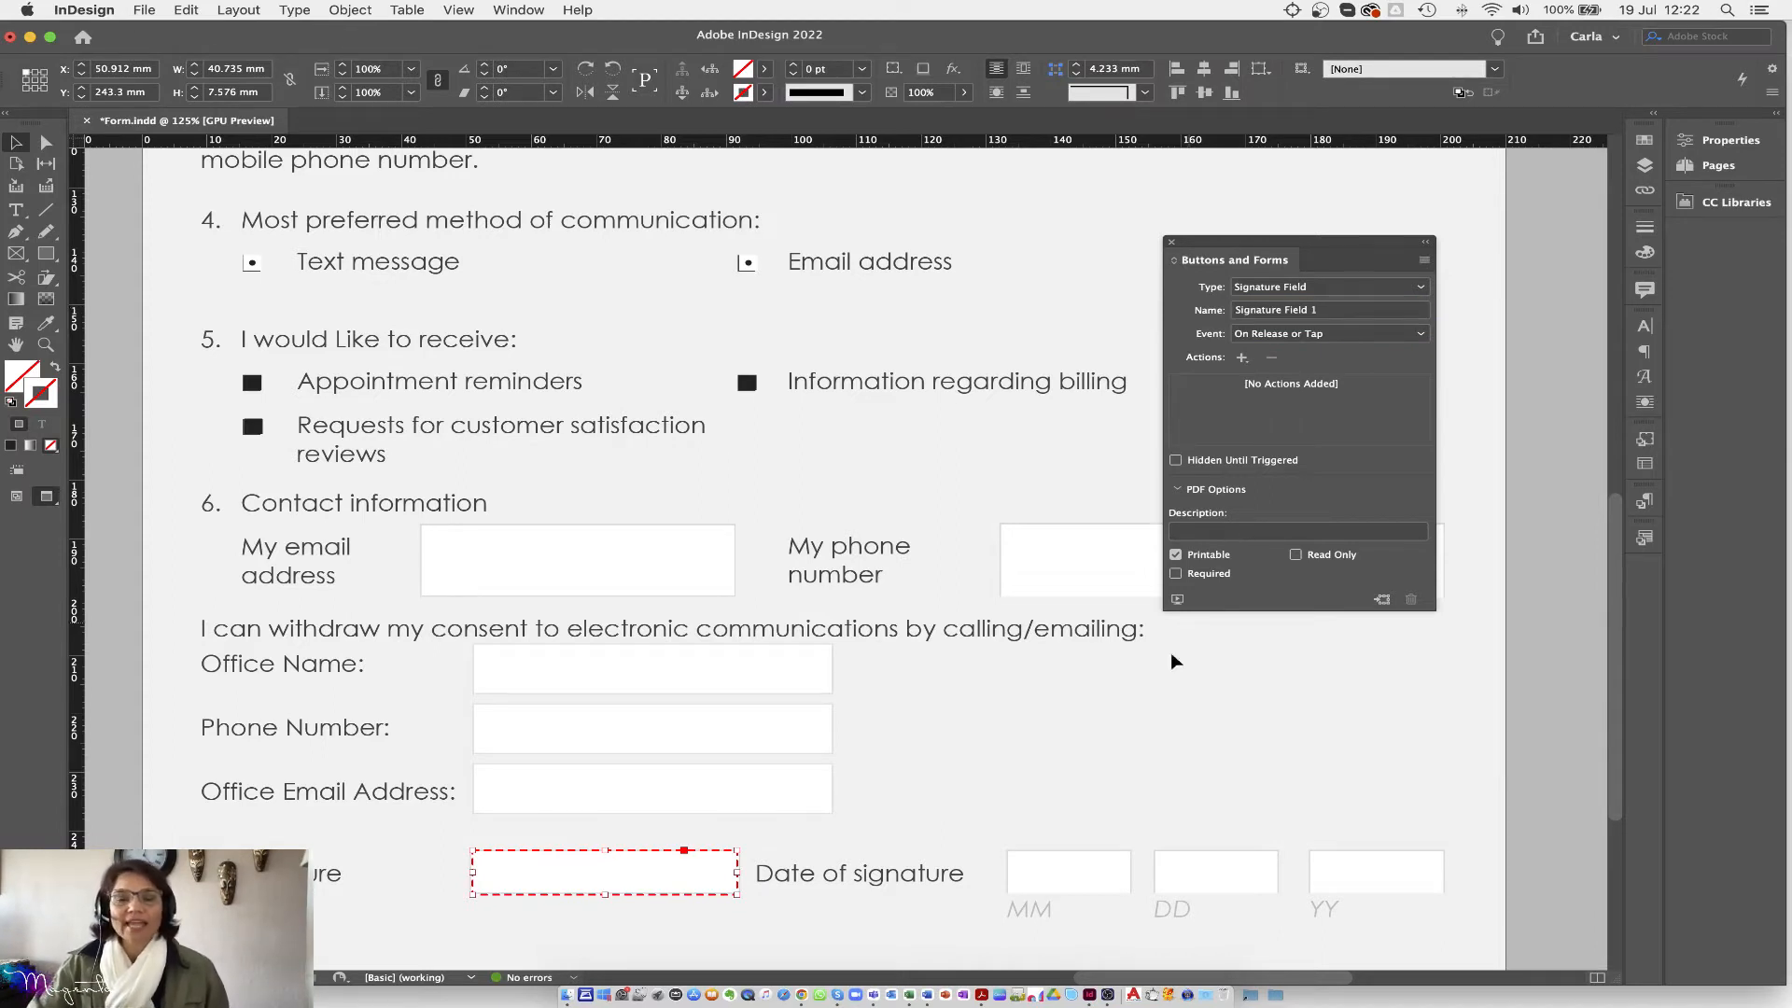
pyautogui.click(16, 220)
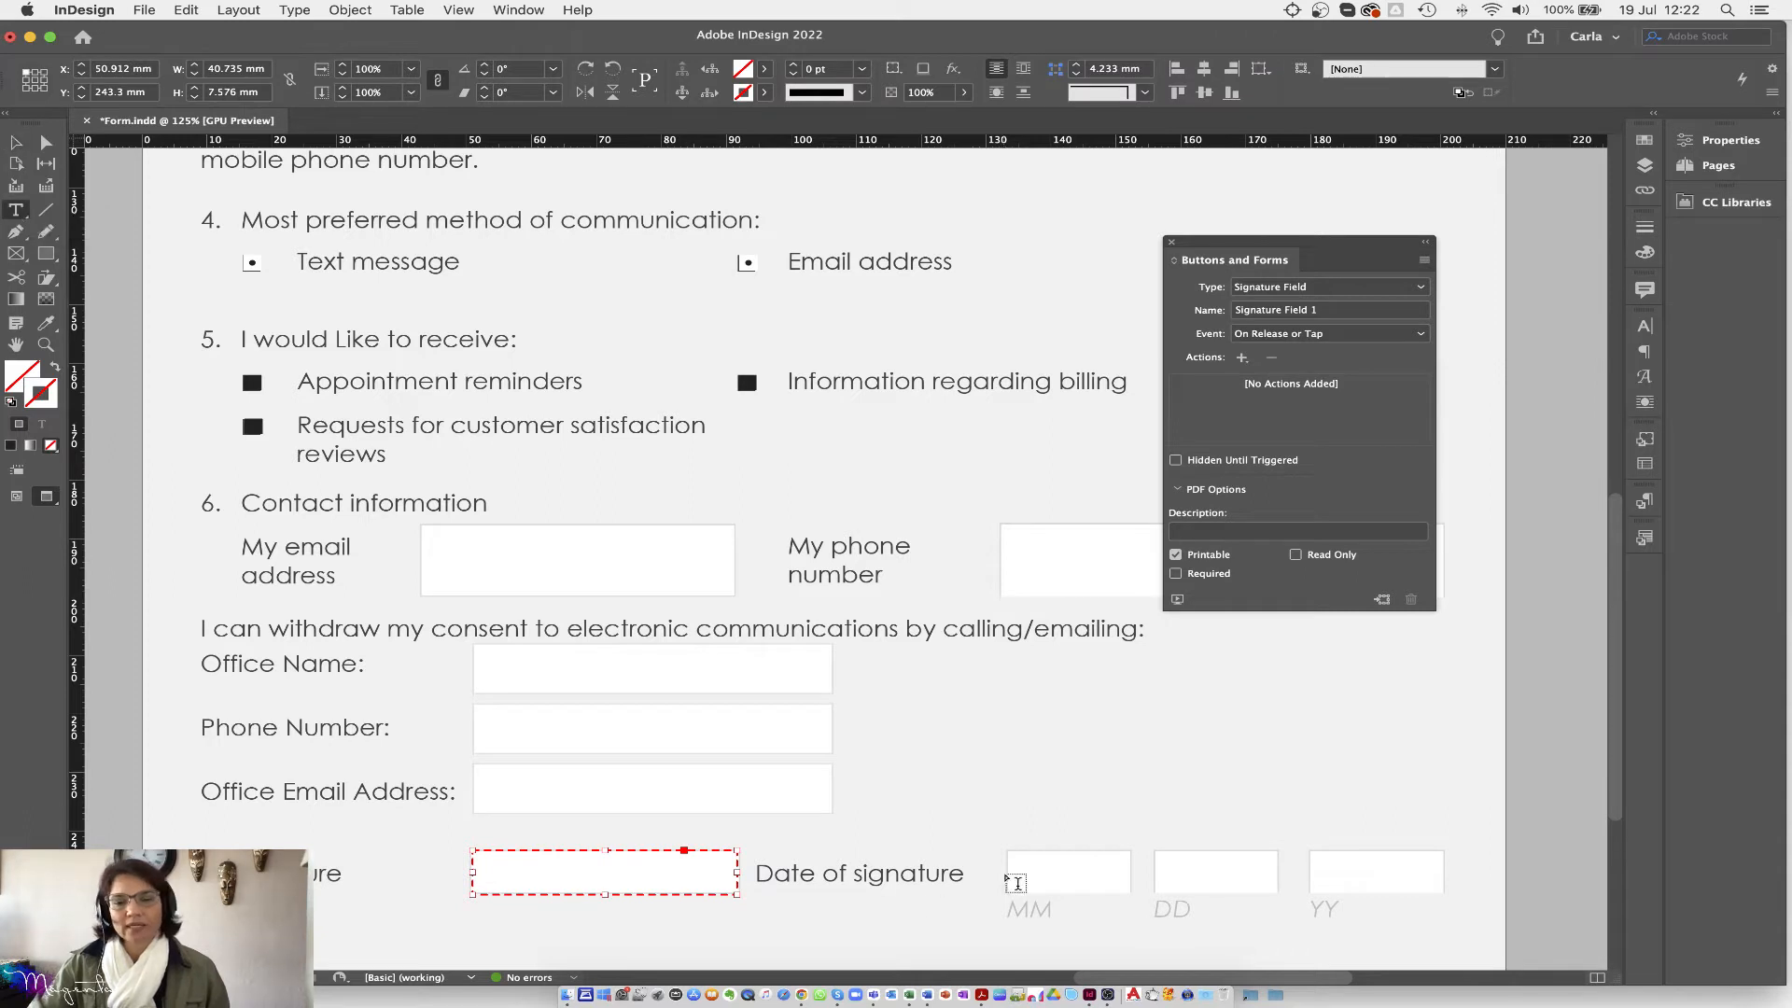
pyautogui.moveTo(1008, 851); pyautogui.dragTo(1444, 897)
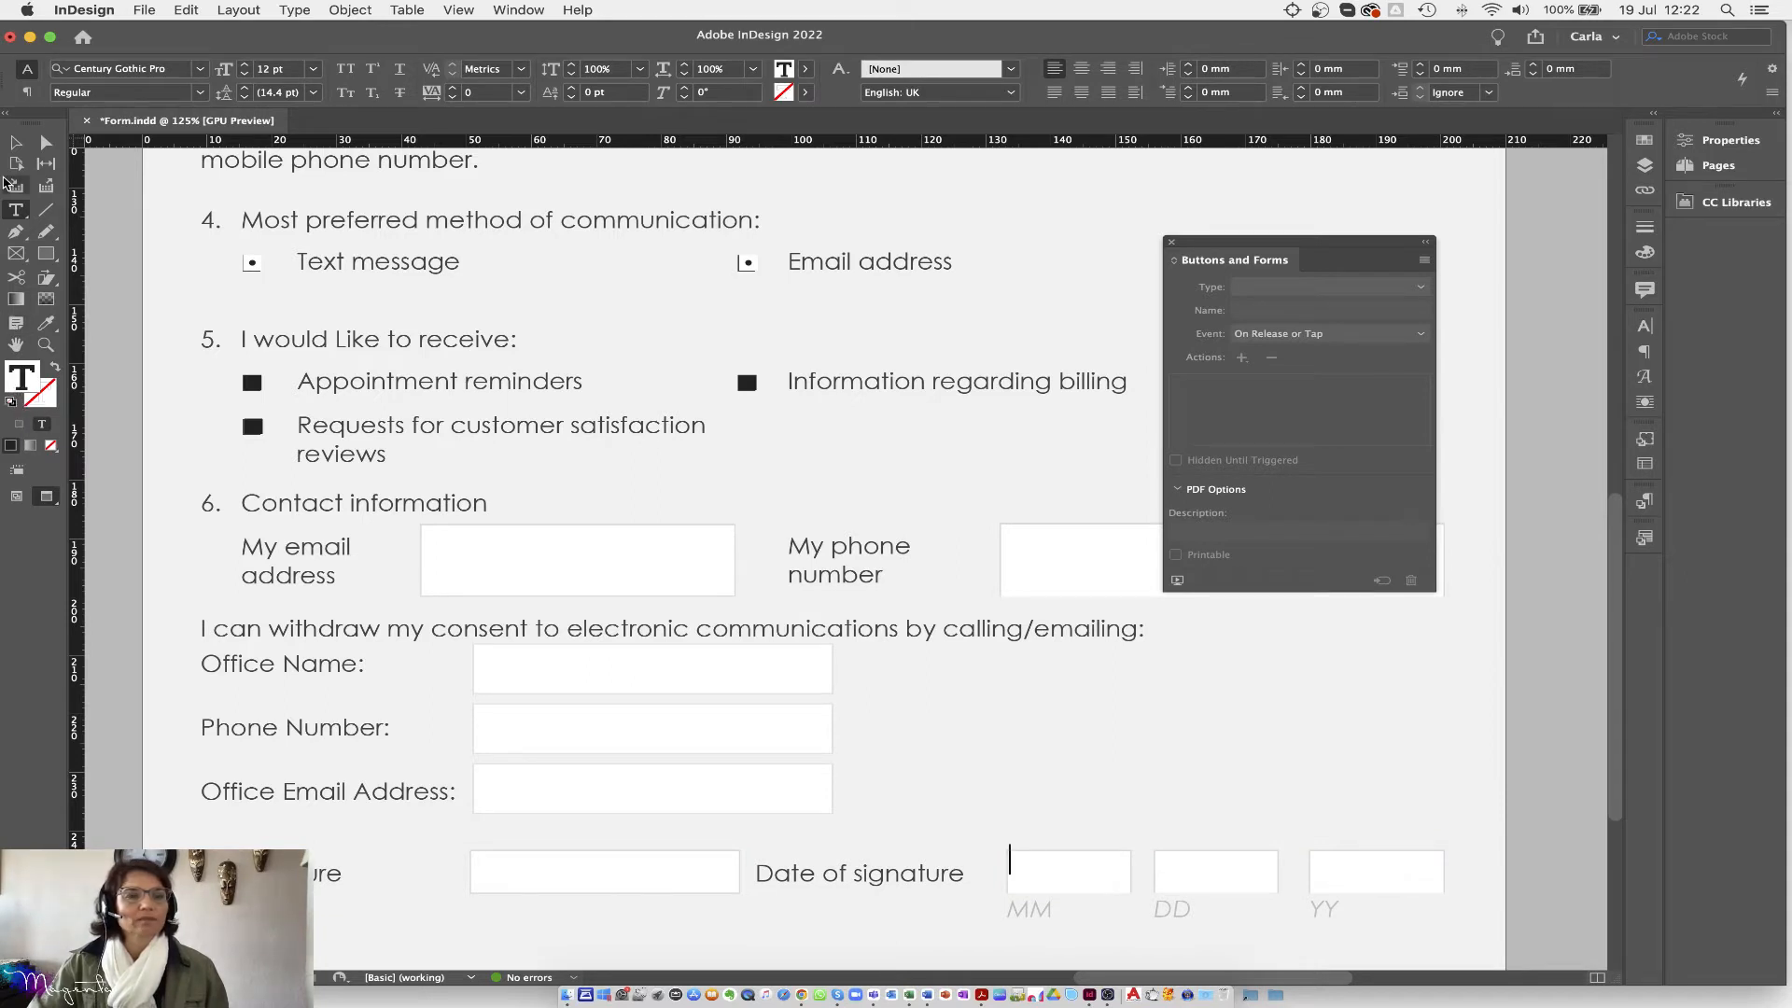
# Step: Fill the date frame with [Paper] white
pyautogui.click(16, 143)
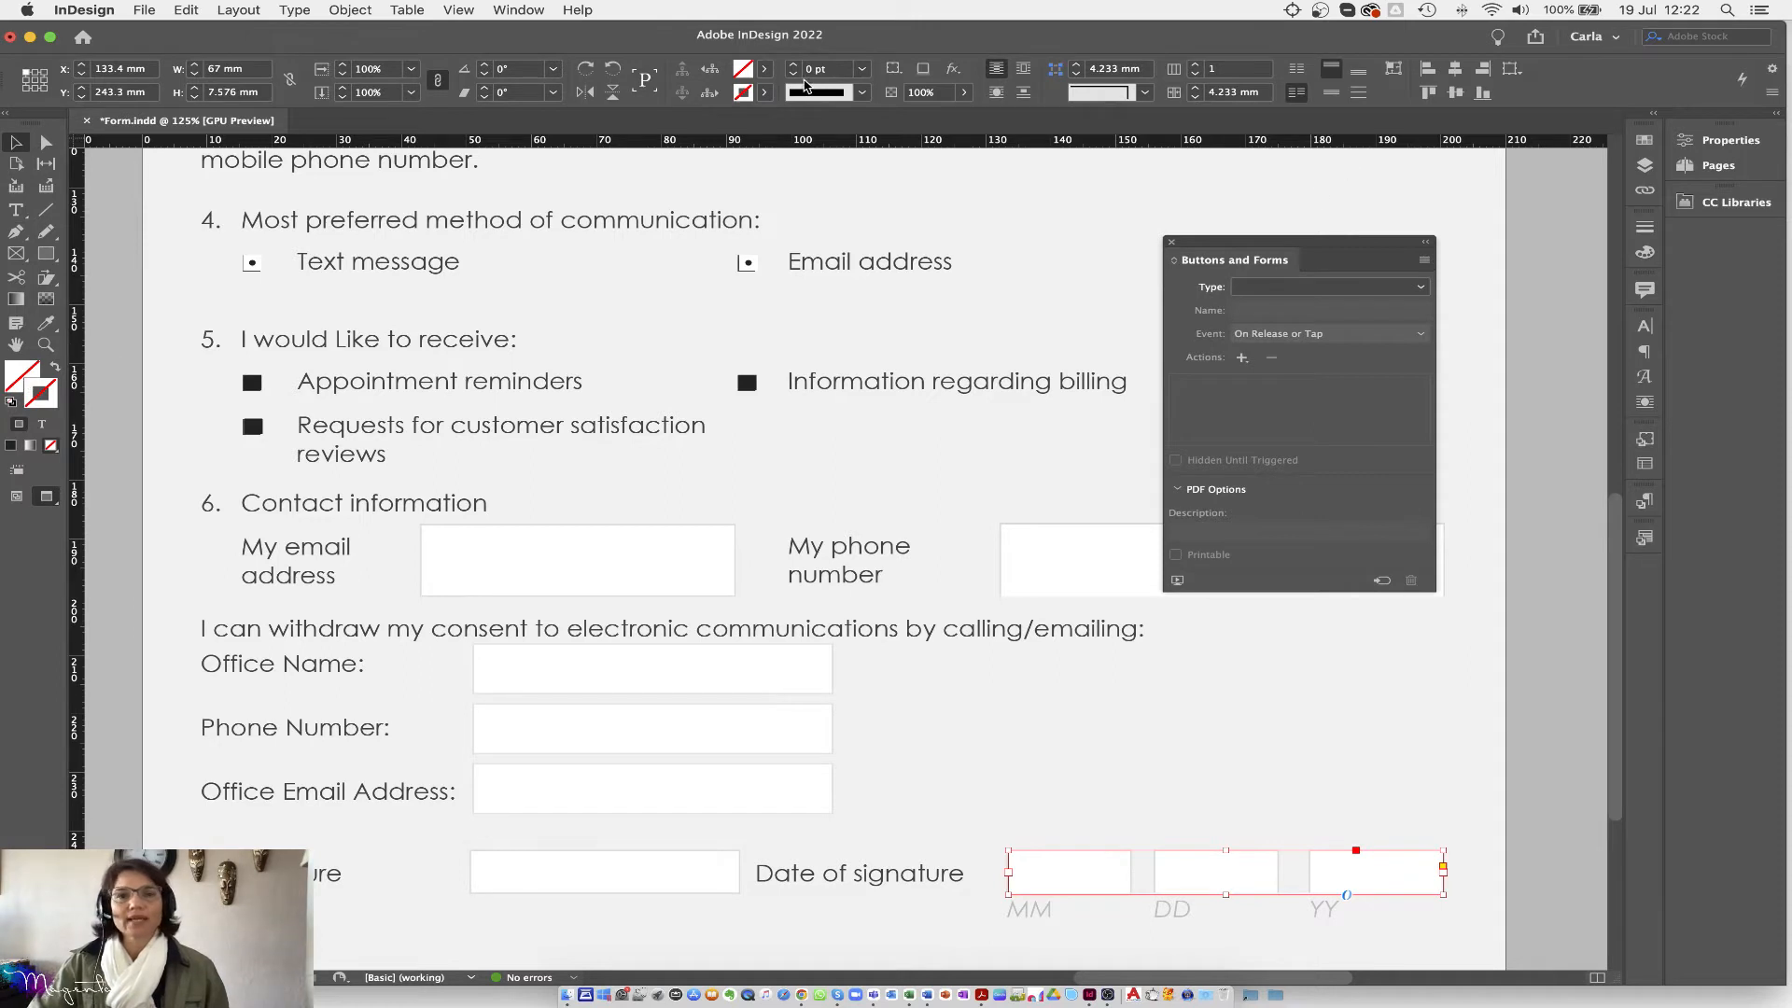
pyautogui.click(763, 69)
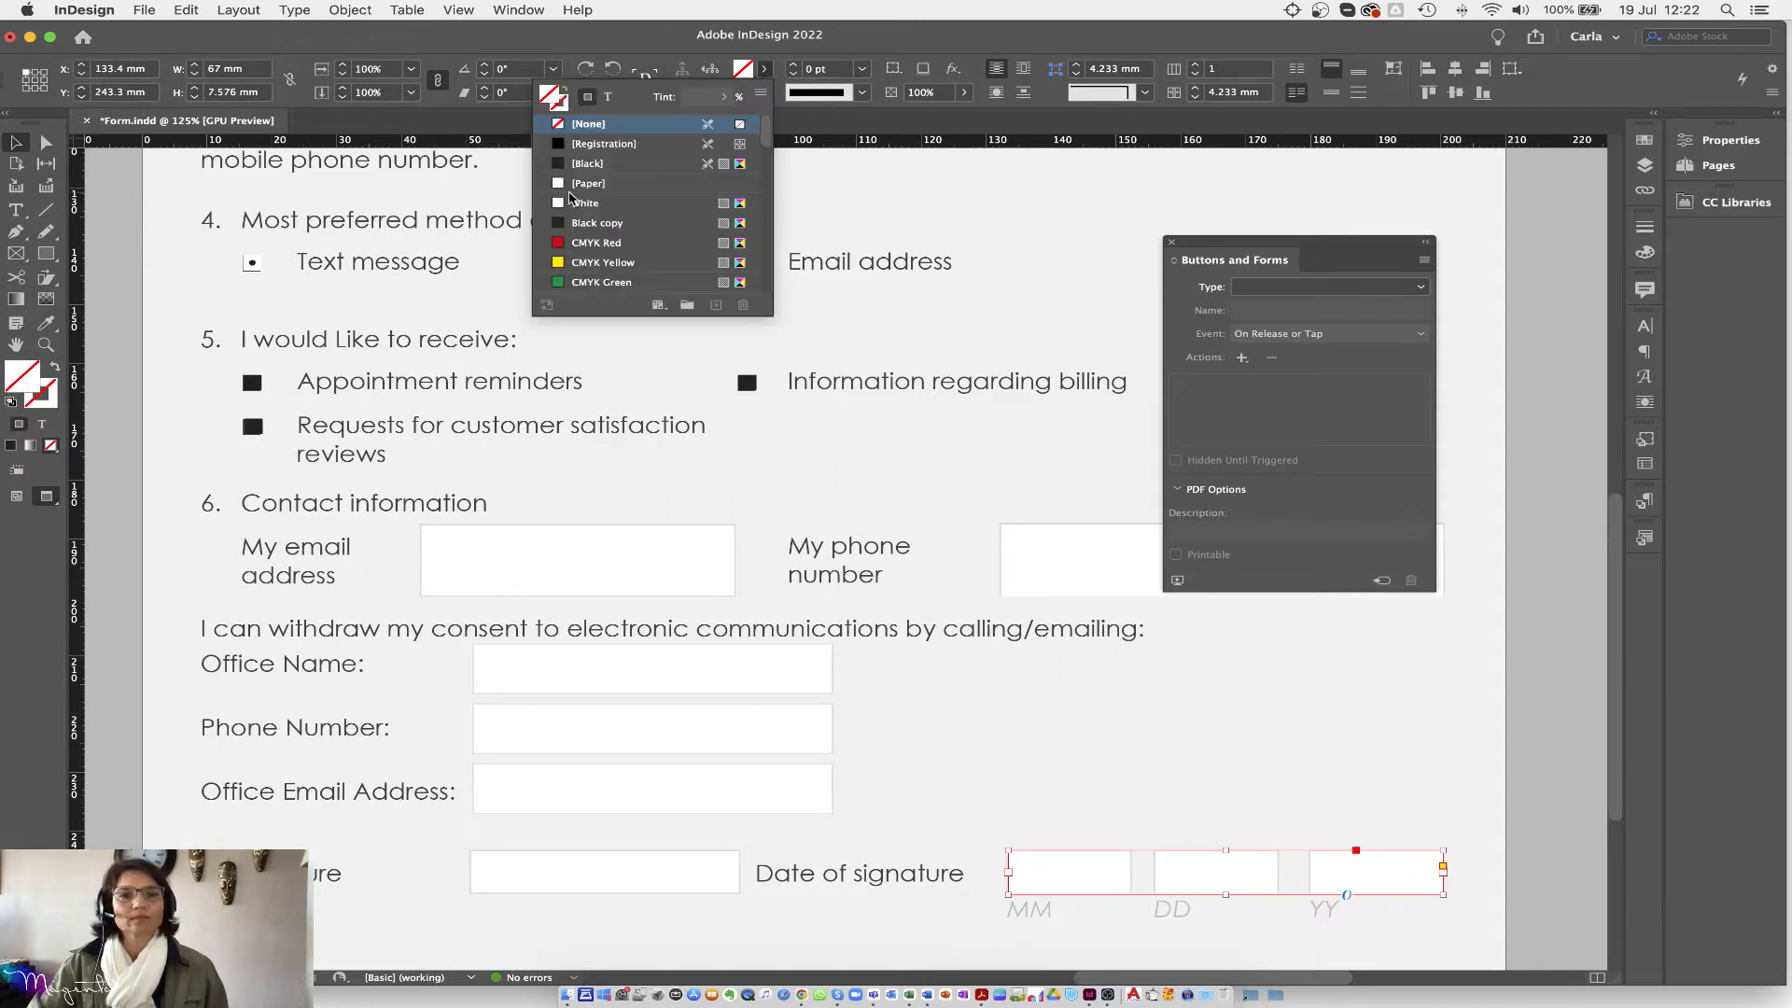
pyautogui.click(583, 184)
pyautogui.click(1136, 744)
# Step: Make the date frame a Text Field and close the Buttons and Forms panel
pyautogui.click(1090, 857)
pyautogui.click(1338, 288)
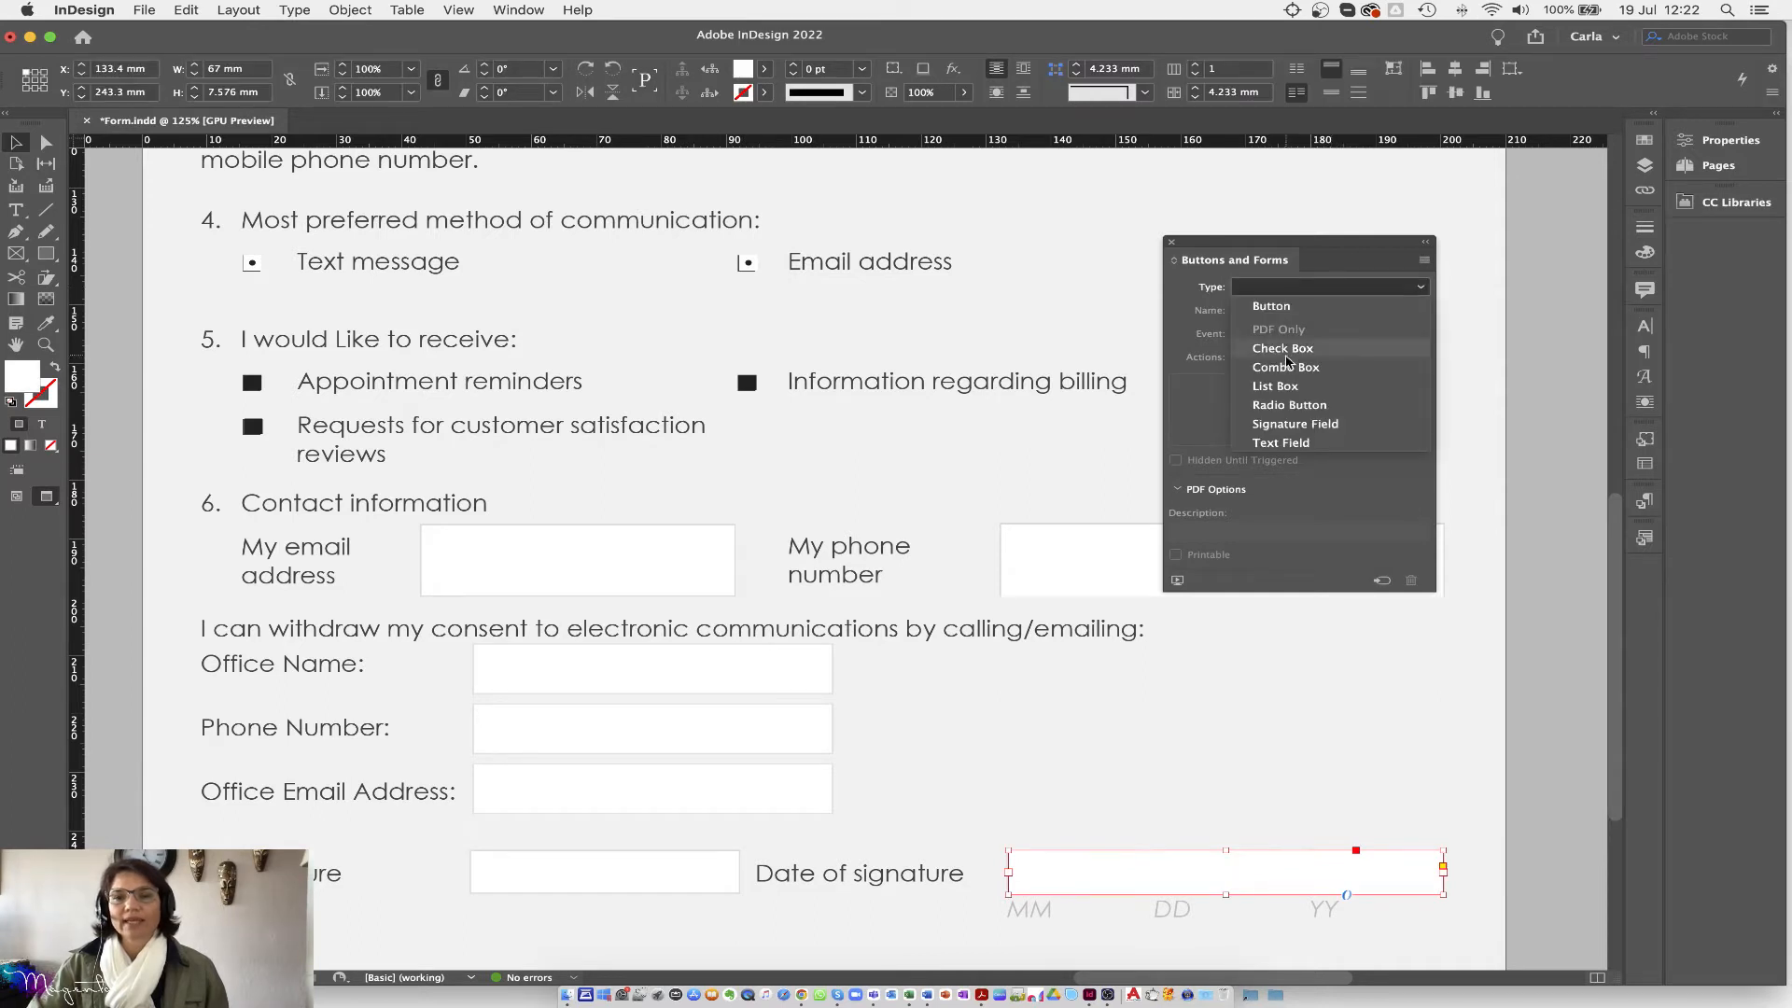
pyautogui.click(1272, 443)
pyautogui.click(1020, 752)
pyautogui.scroll(-3, 1024, 755)
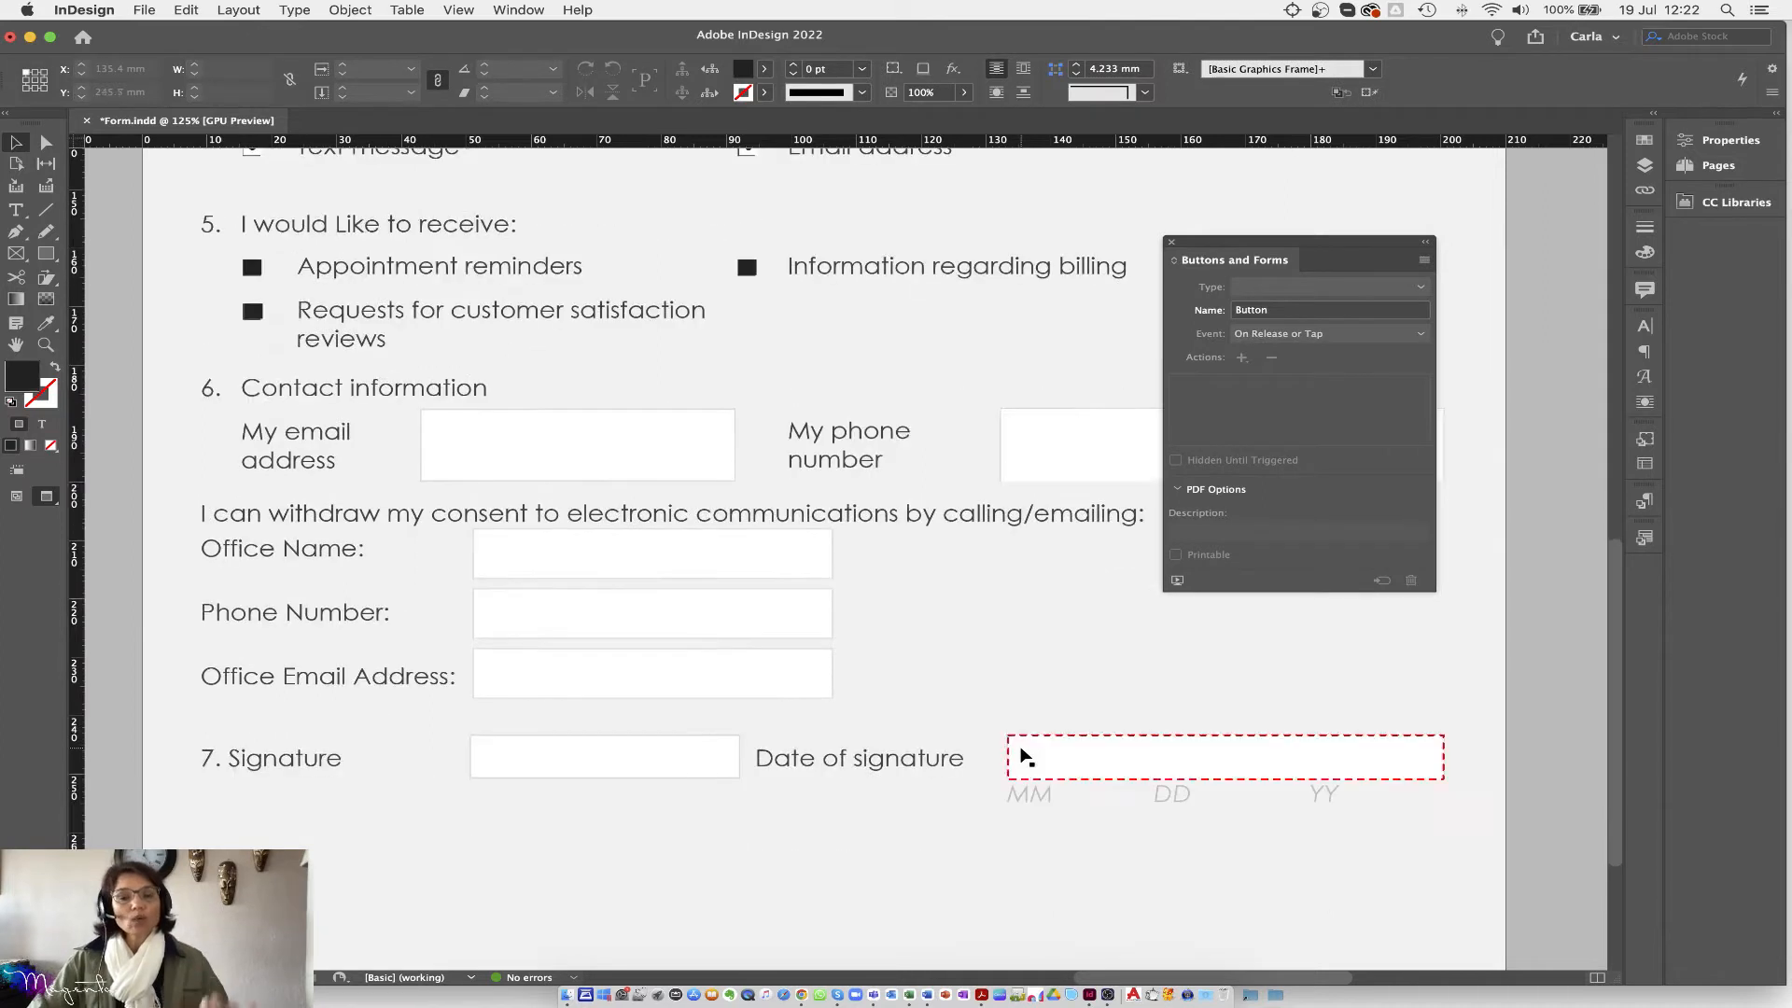
pyautogui.scroll(-5, 1024, 754)
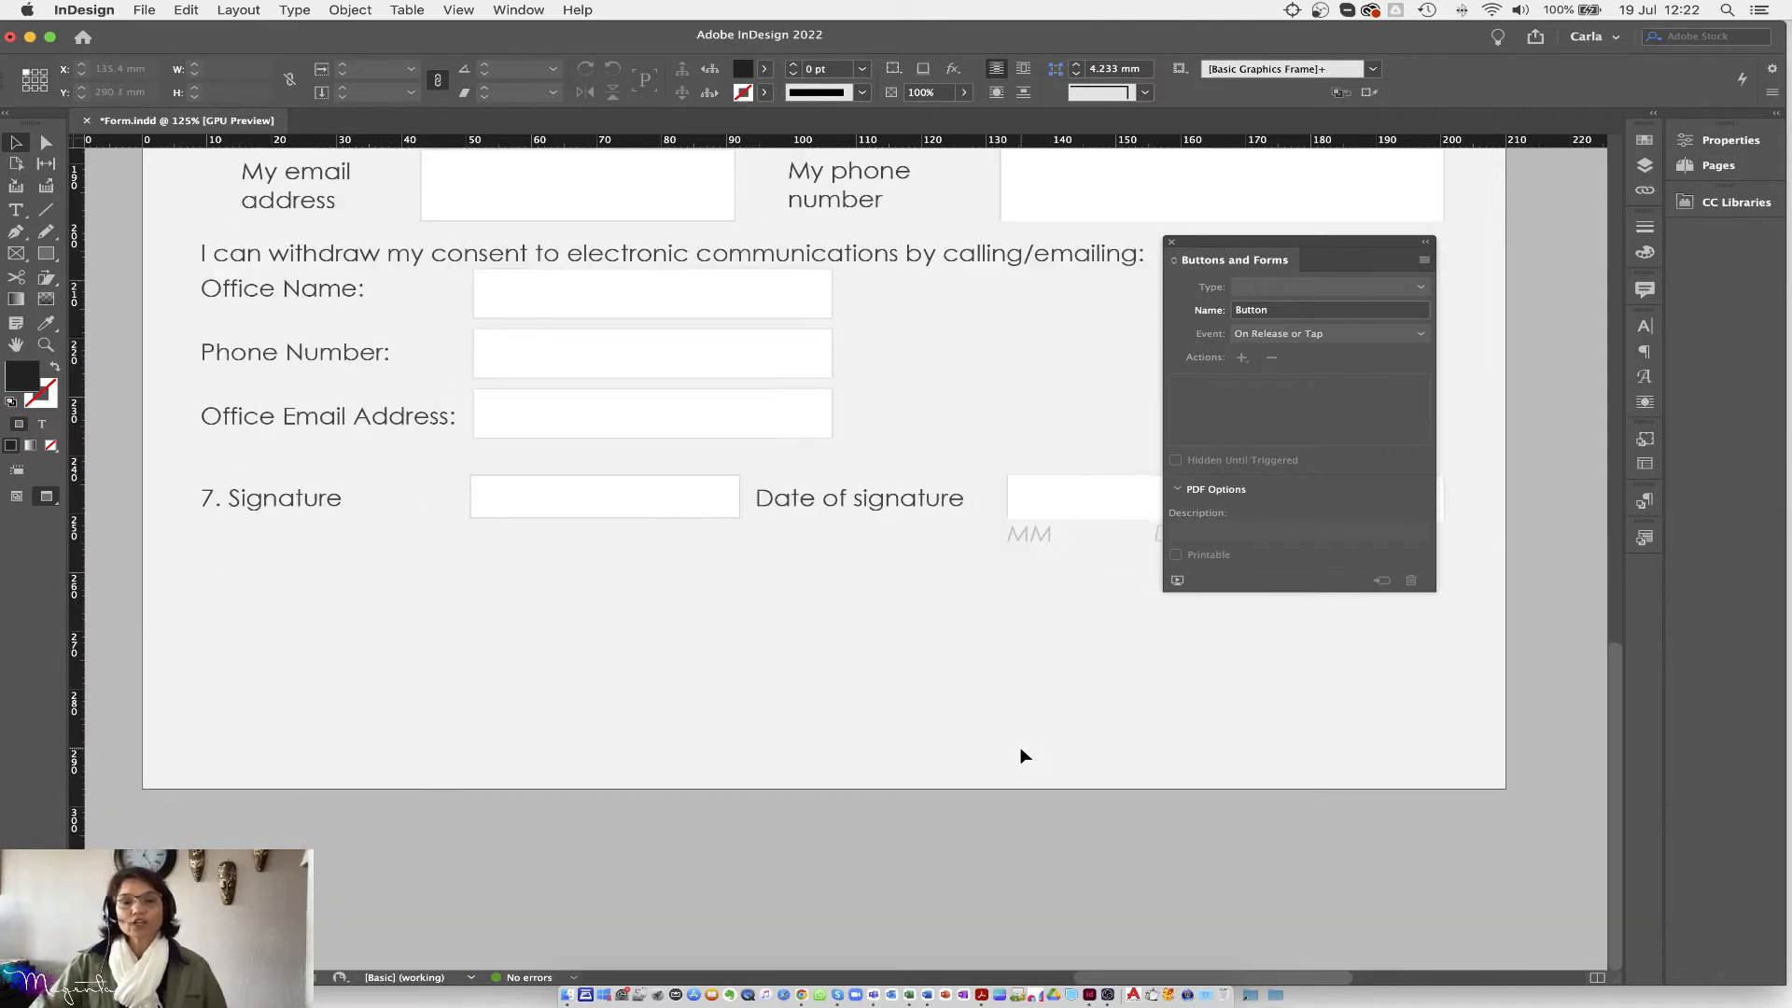
pyautogui.click(1172, 241)
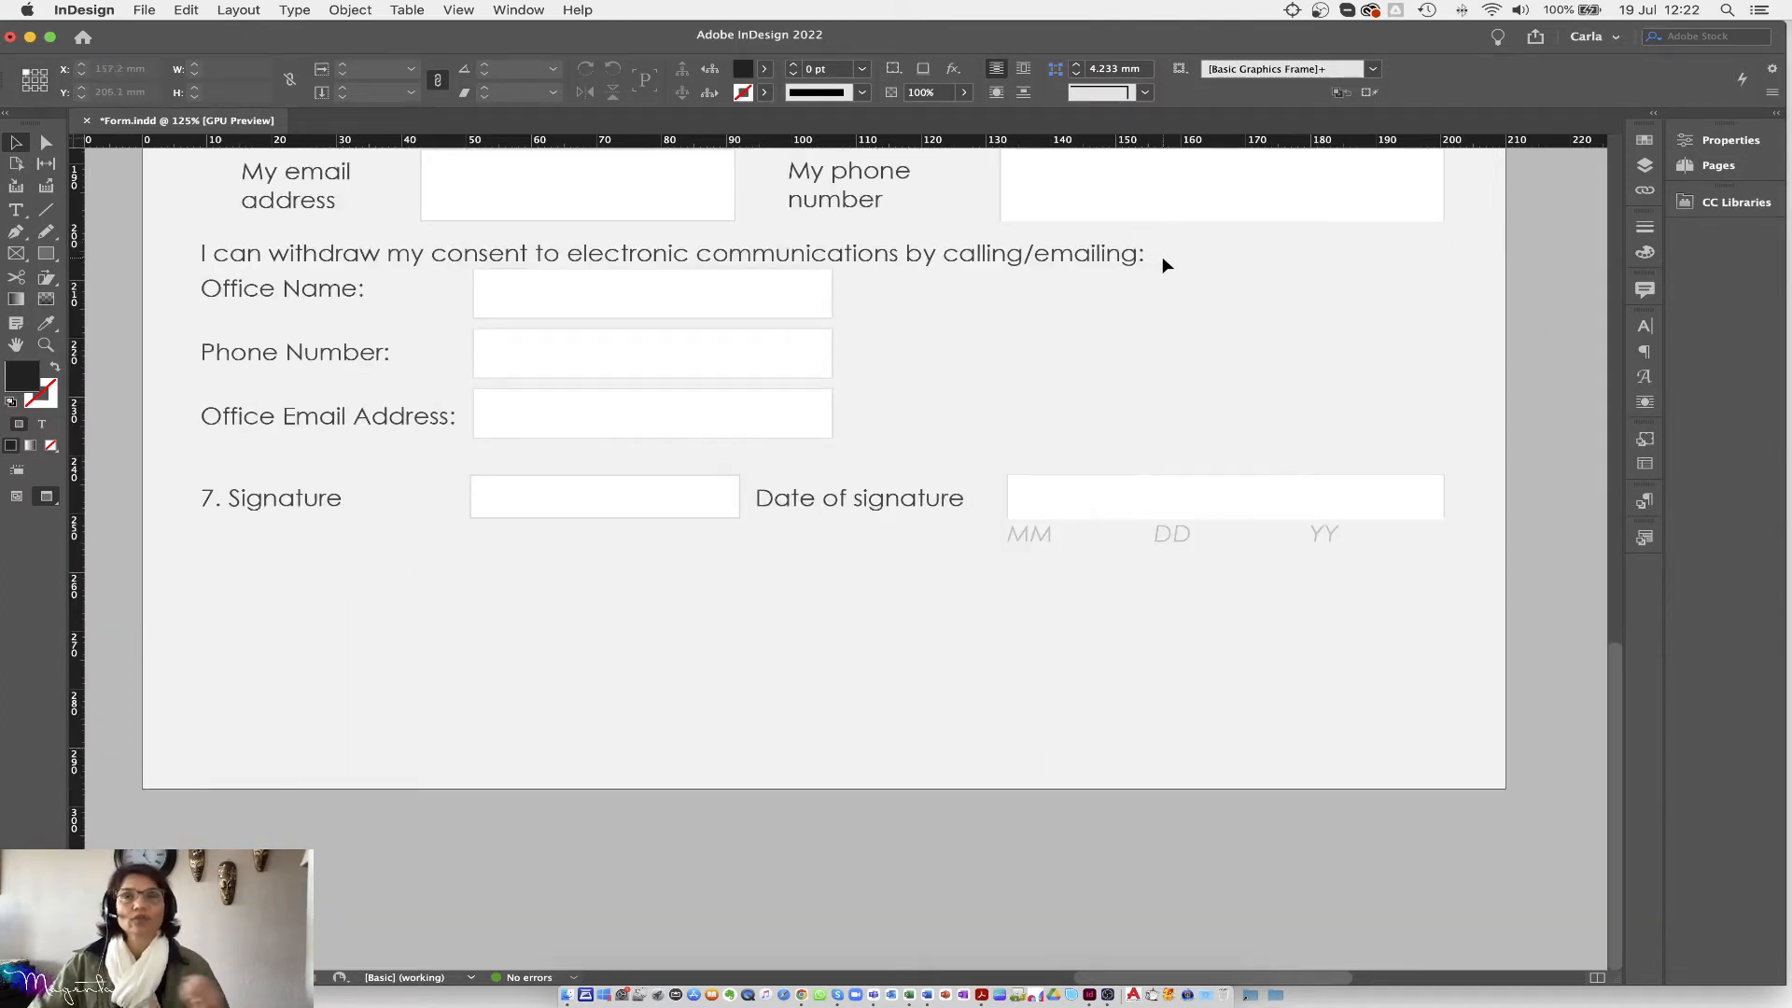
pyautogui.scroll(4, 934, 697)
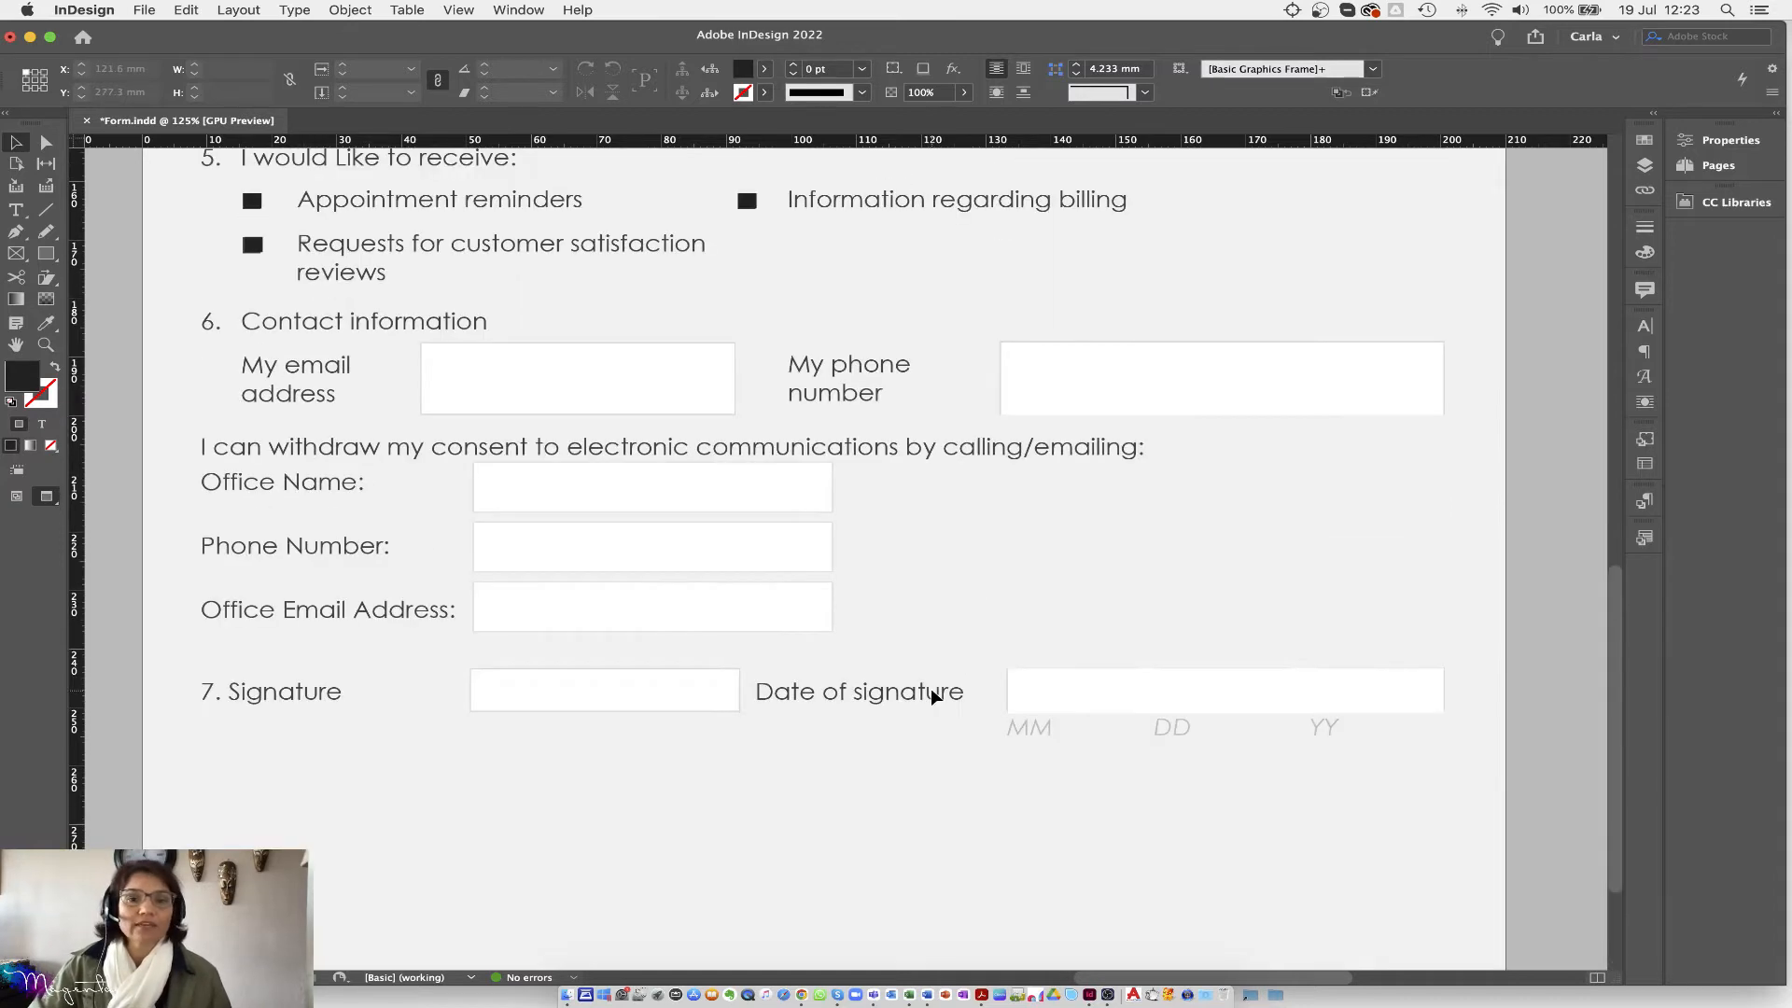
pyautogui.scroll(-3, 935, 697)
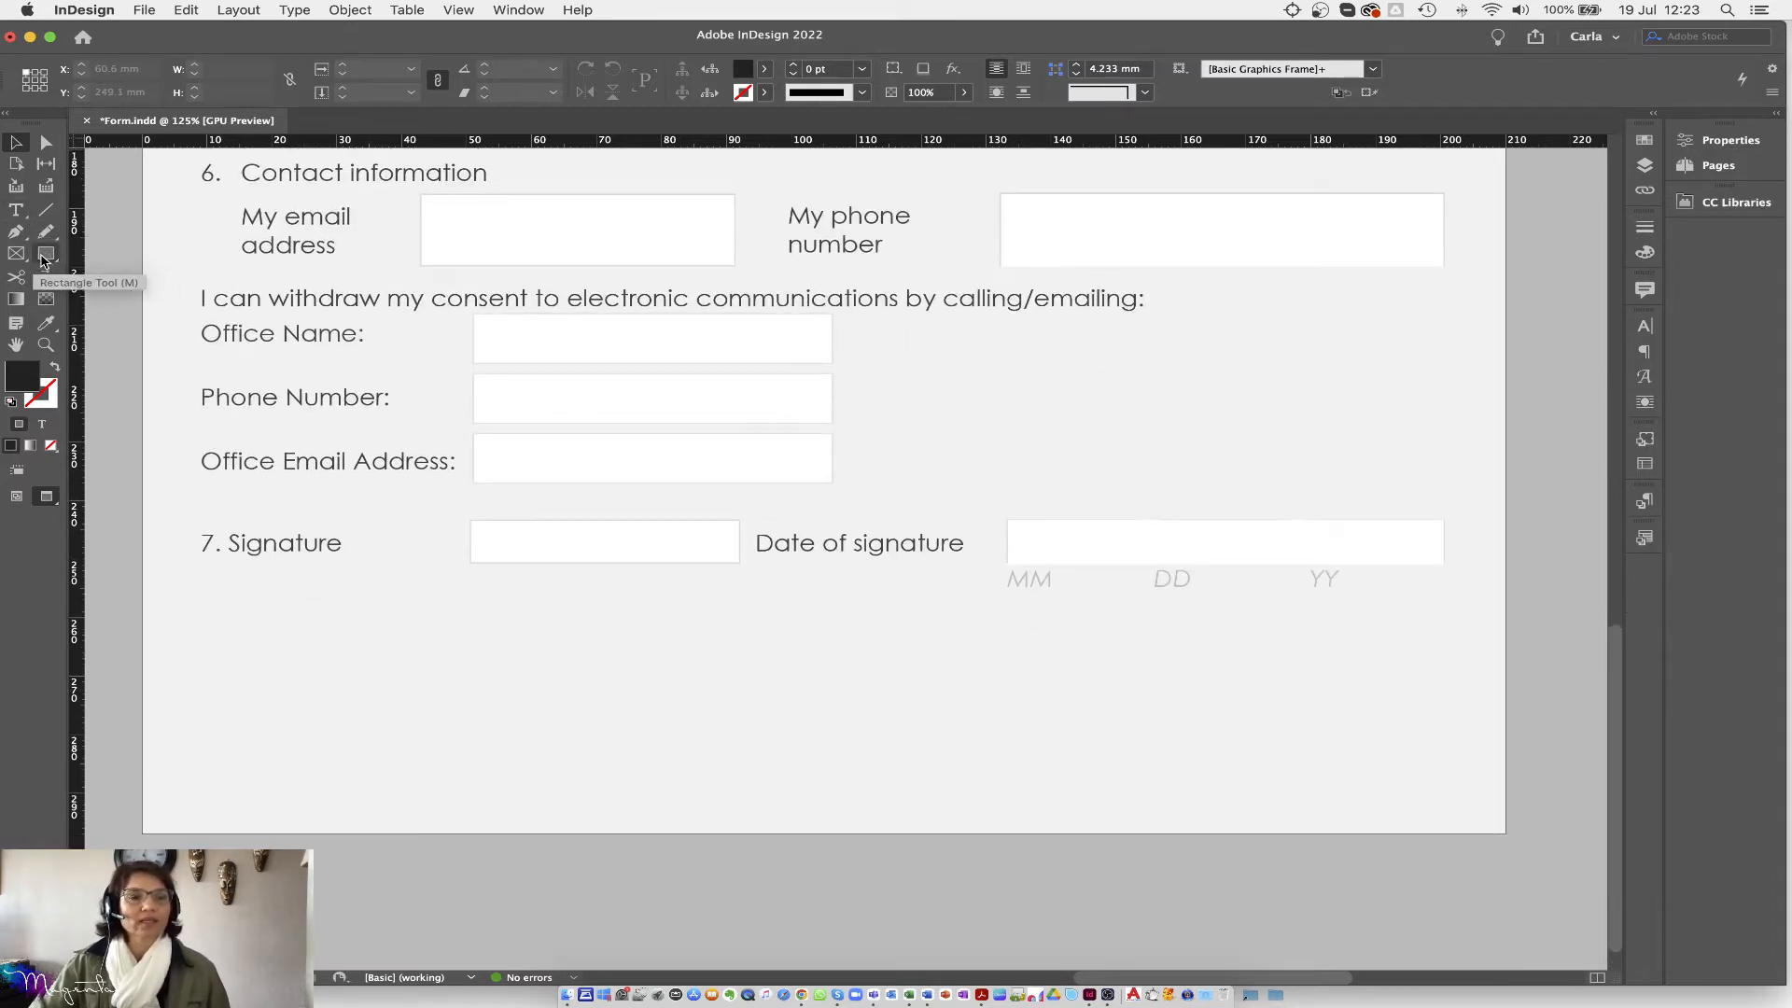
# Step: Draw a rectangle below the signature row and fill it with CMYK Blue
pyautogui.click(45, 257)
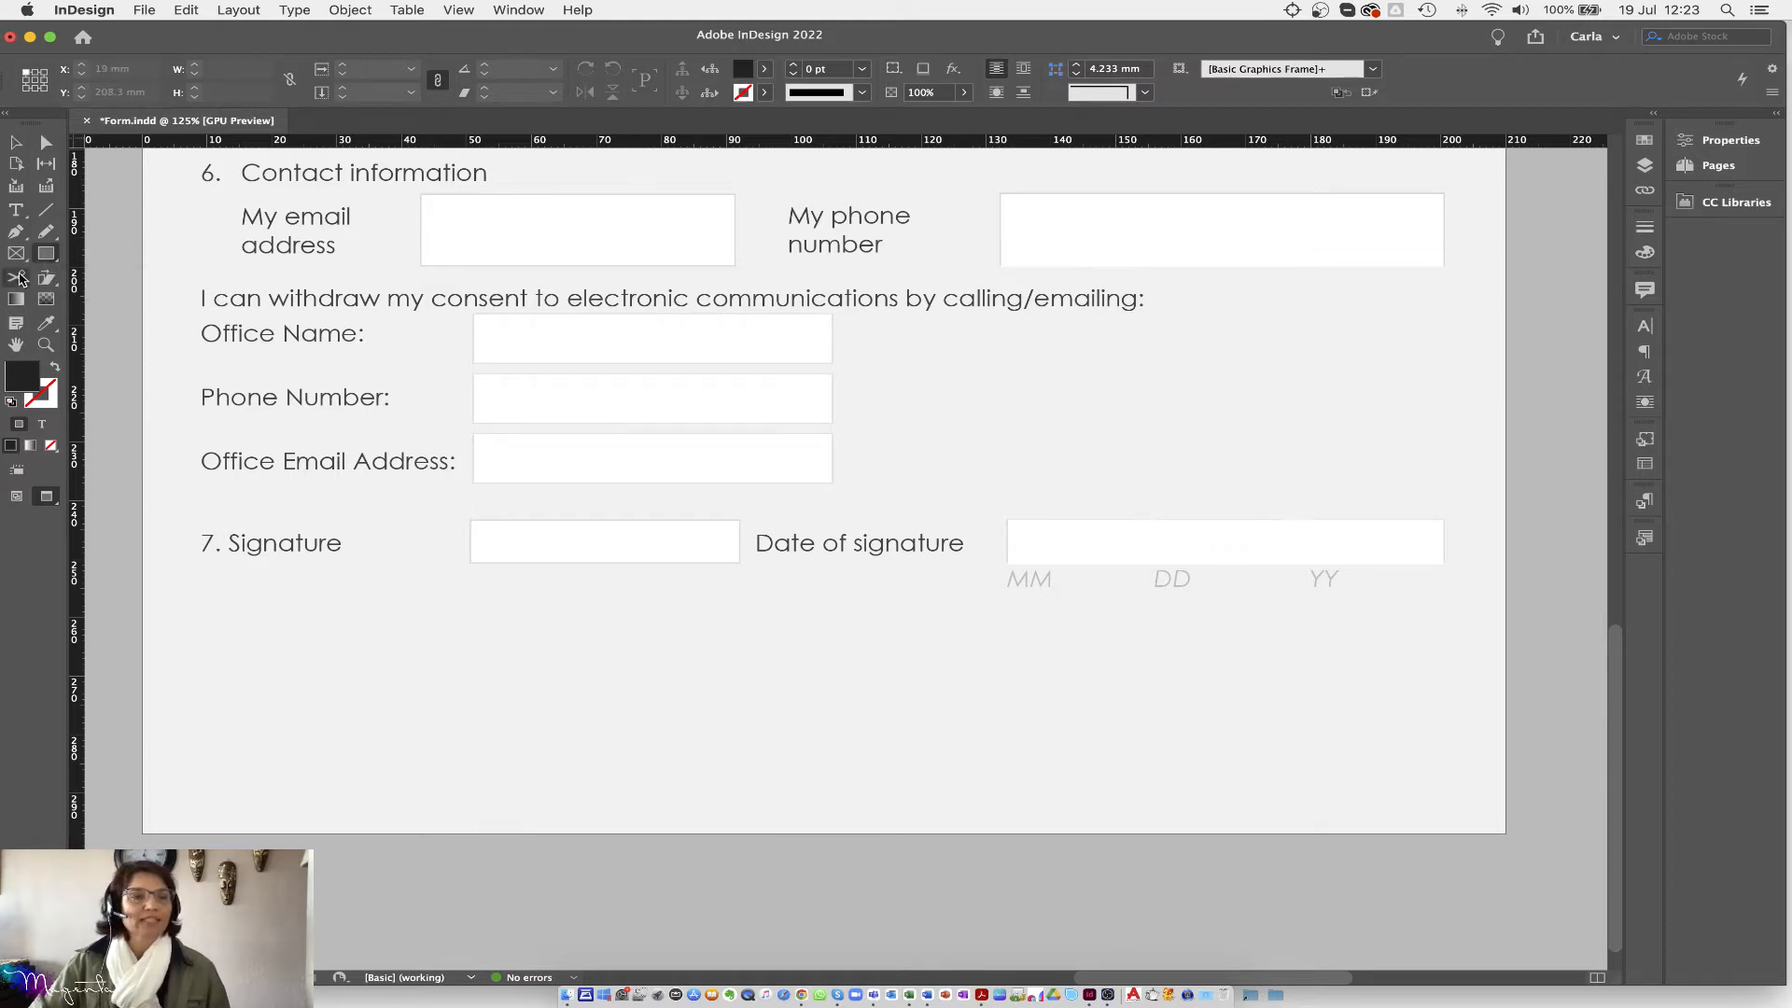
pyautogui.moveTo(780, 680); pyautogui.dragTo(1064, 746)
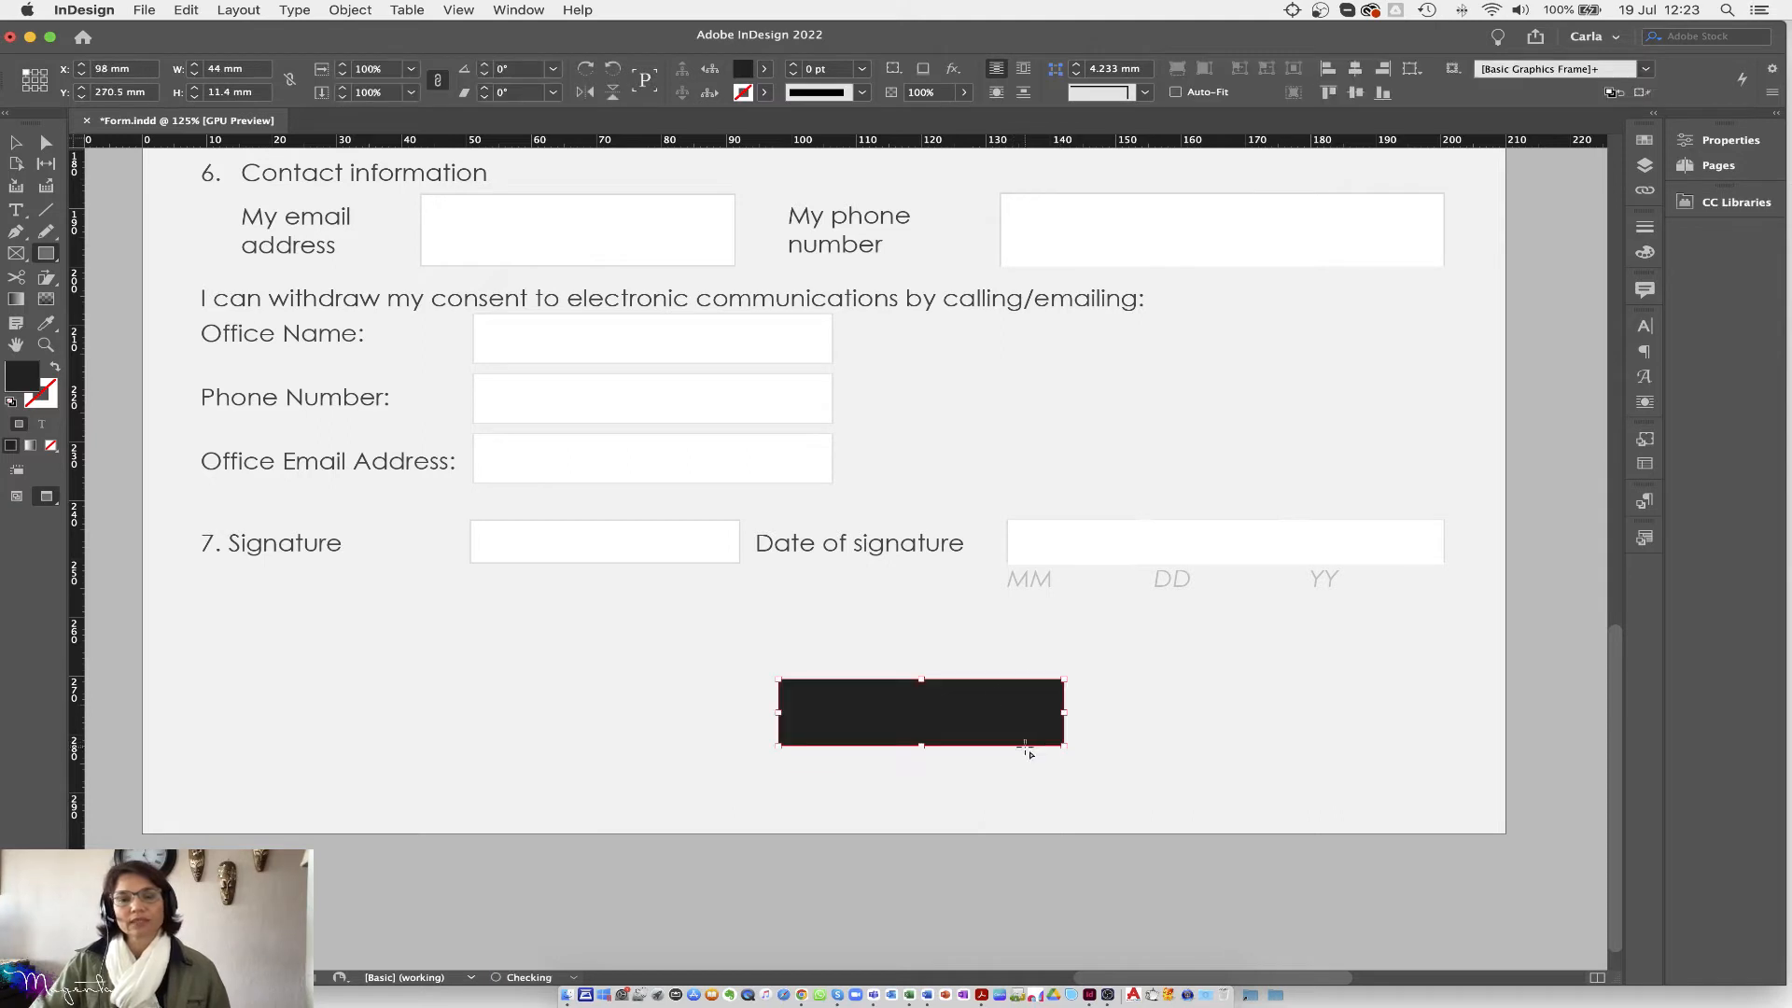
pyautogui.click(764, 69)
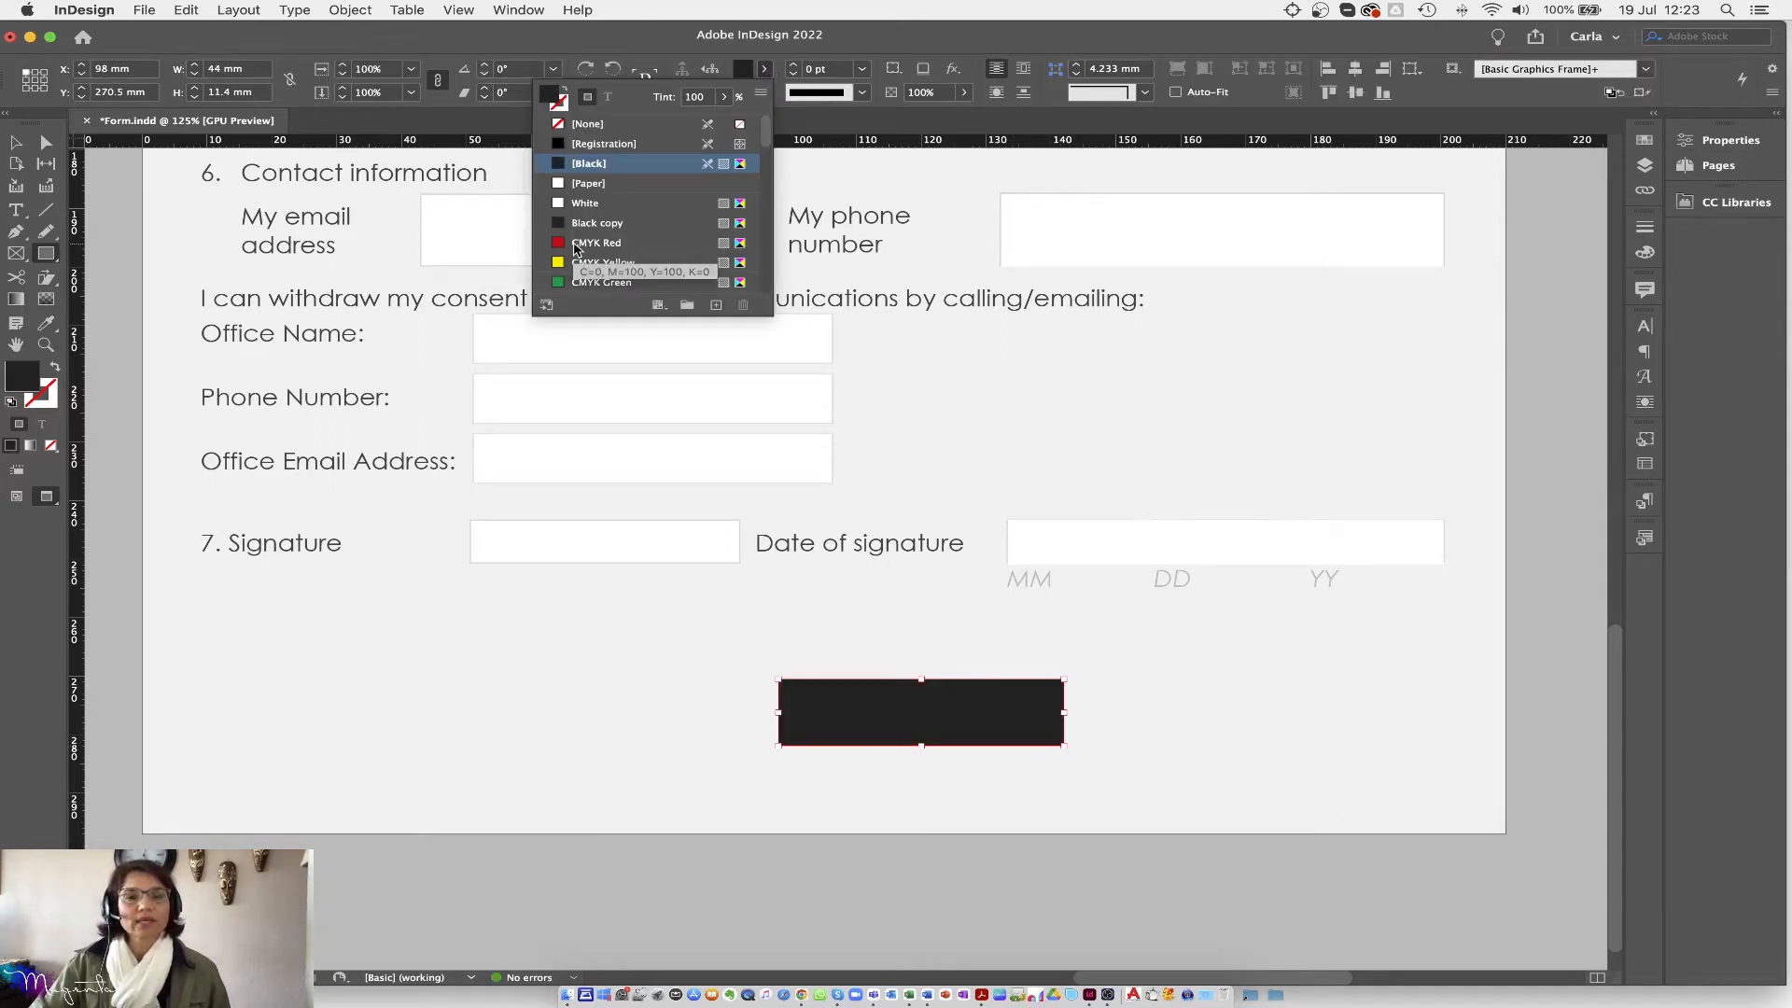
pyautogui.scroll(-3, 574, 247)
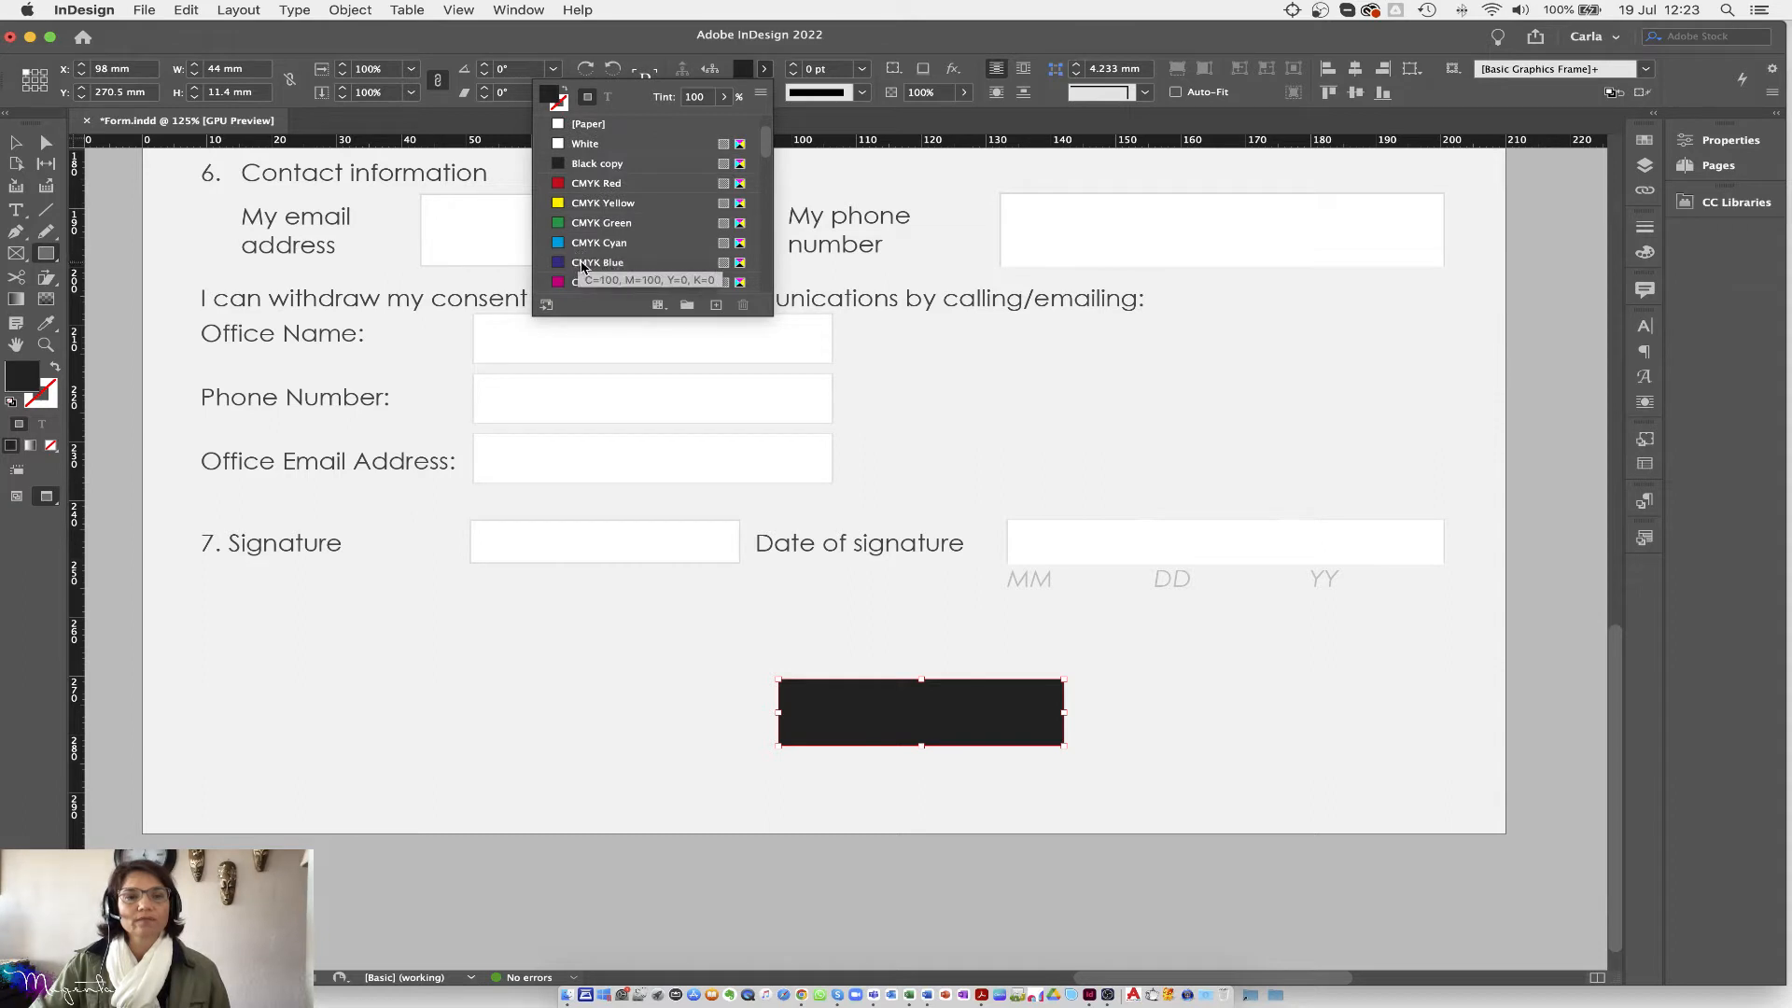
pyautogui.click(584, 265)
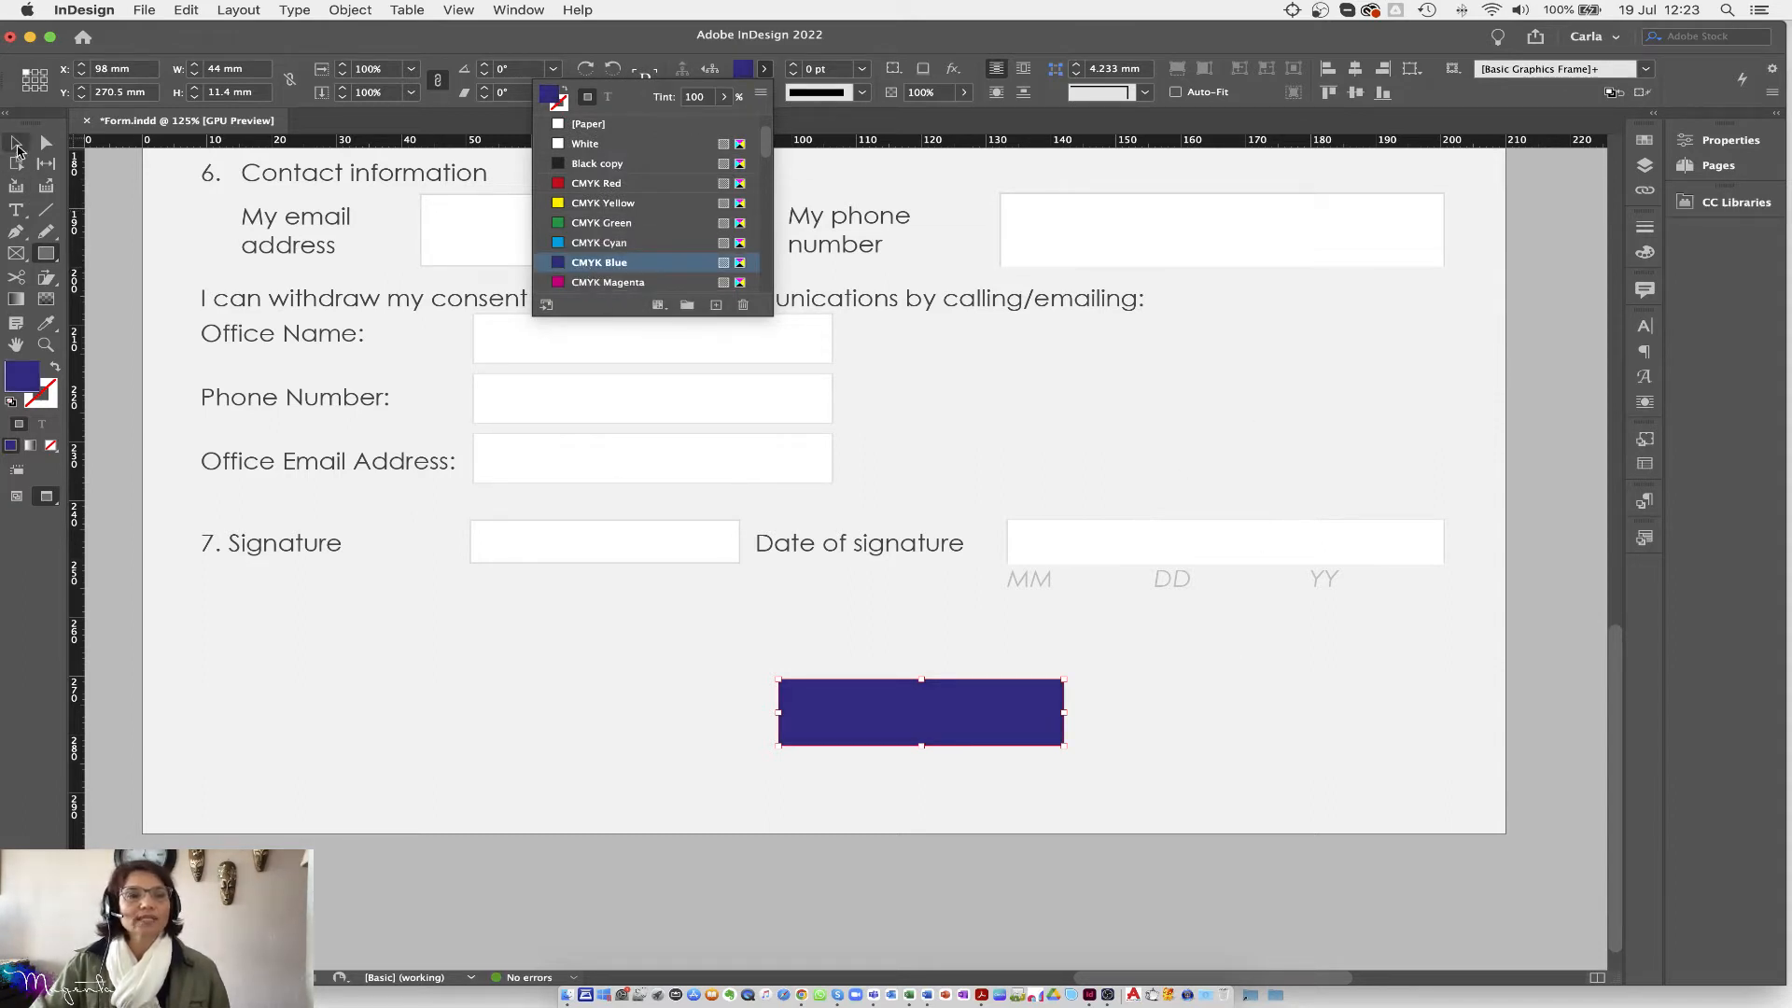
pyautogui.click(15, 142)
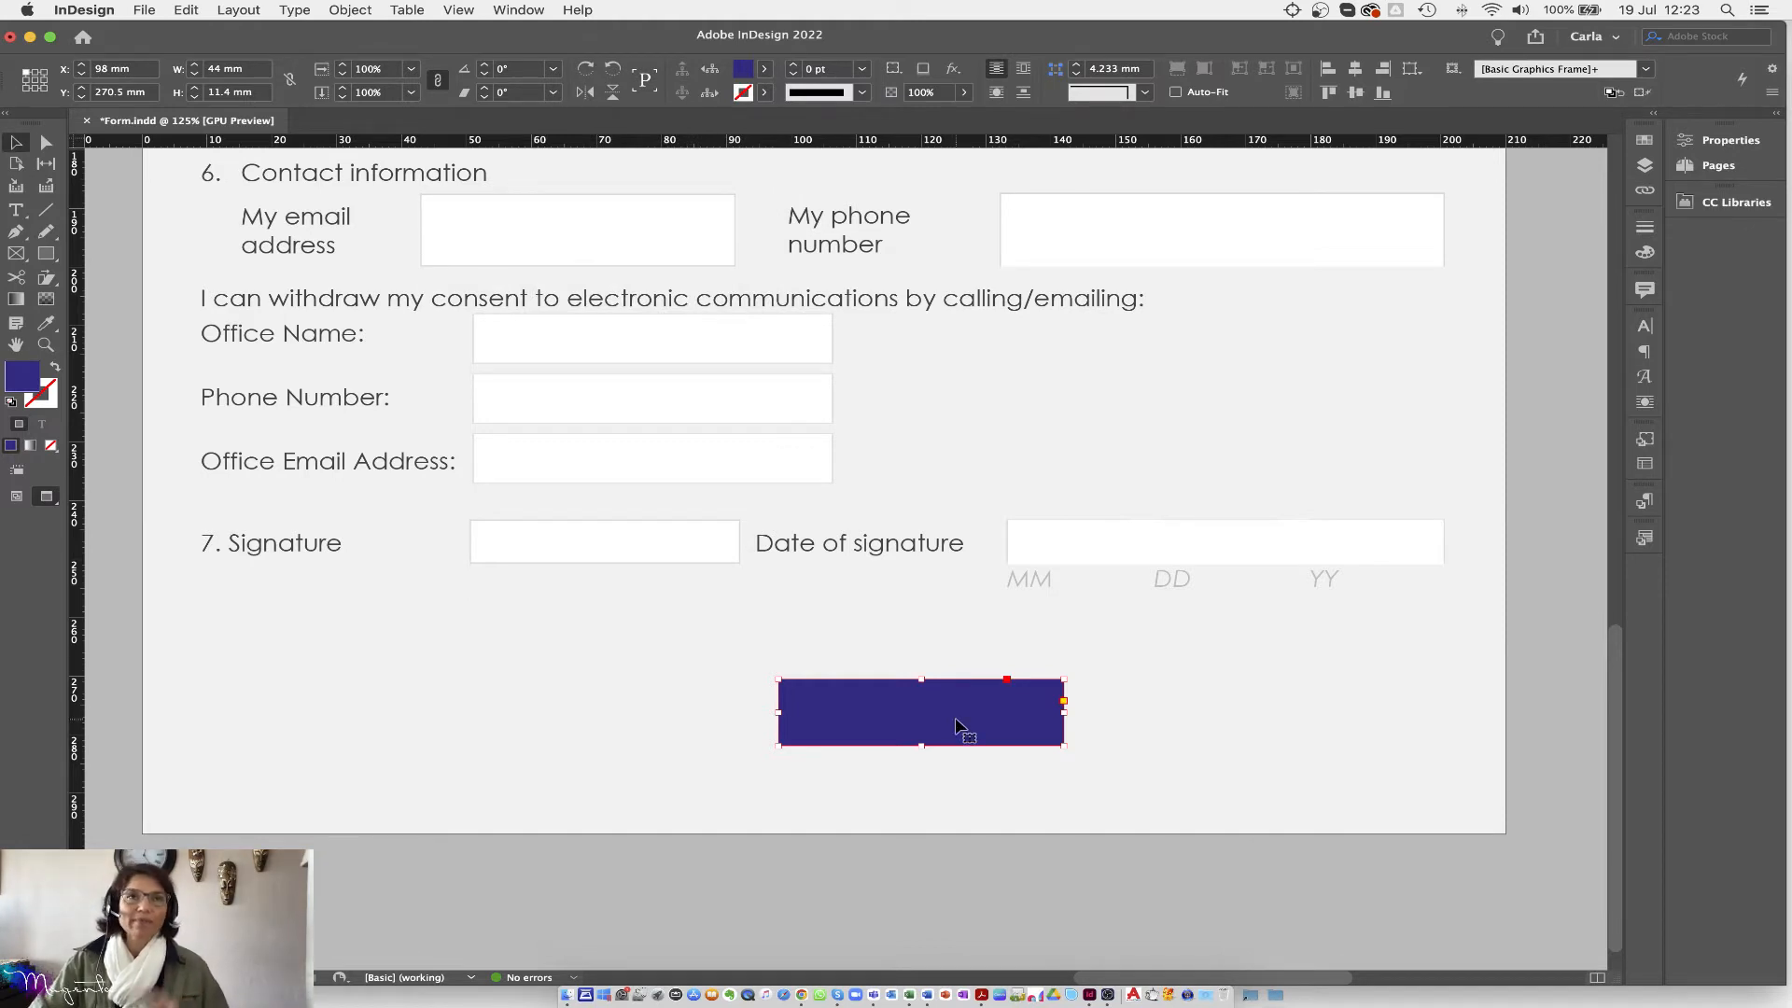
# Step: Reopen the Buttons and Forms panel via Window > Interactive and move it aside
pyautogui.click(519, 10)
pyautogui.moveTo(549, 249)
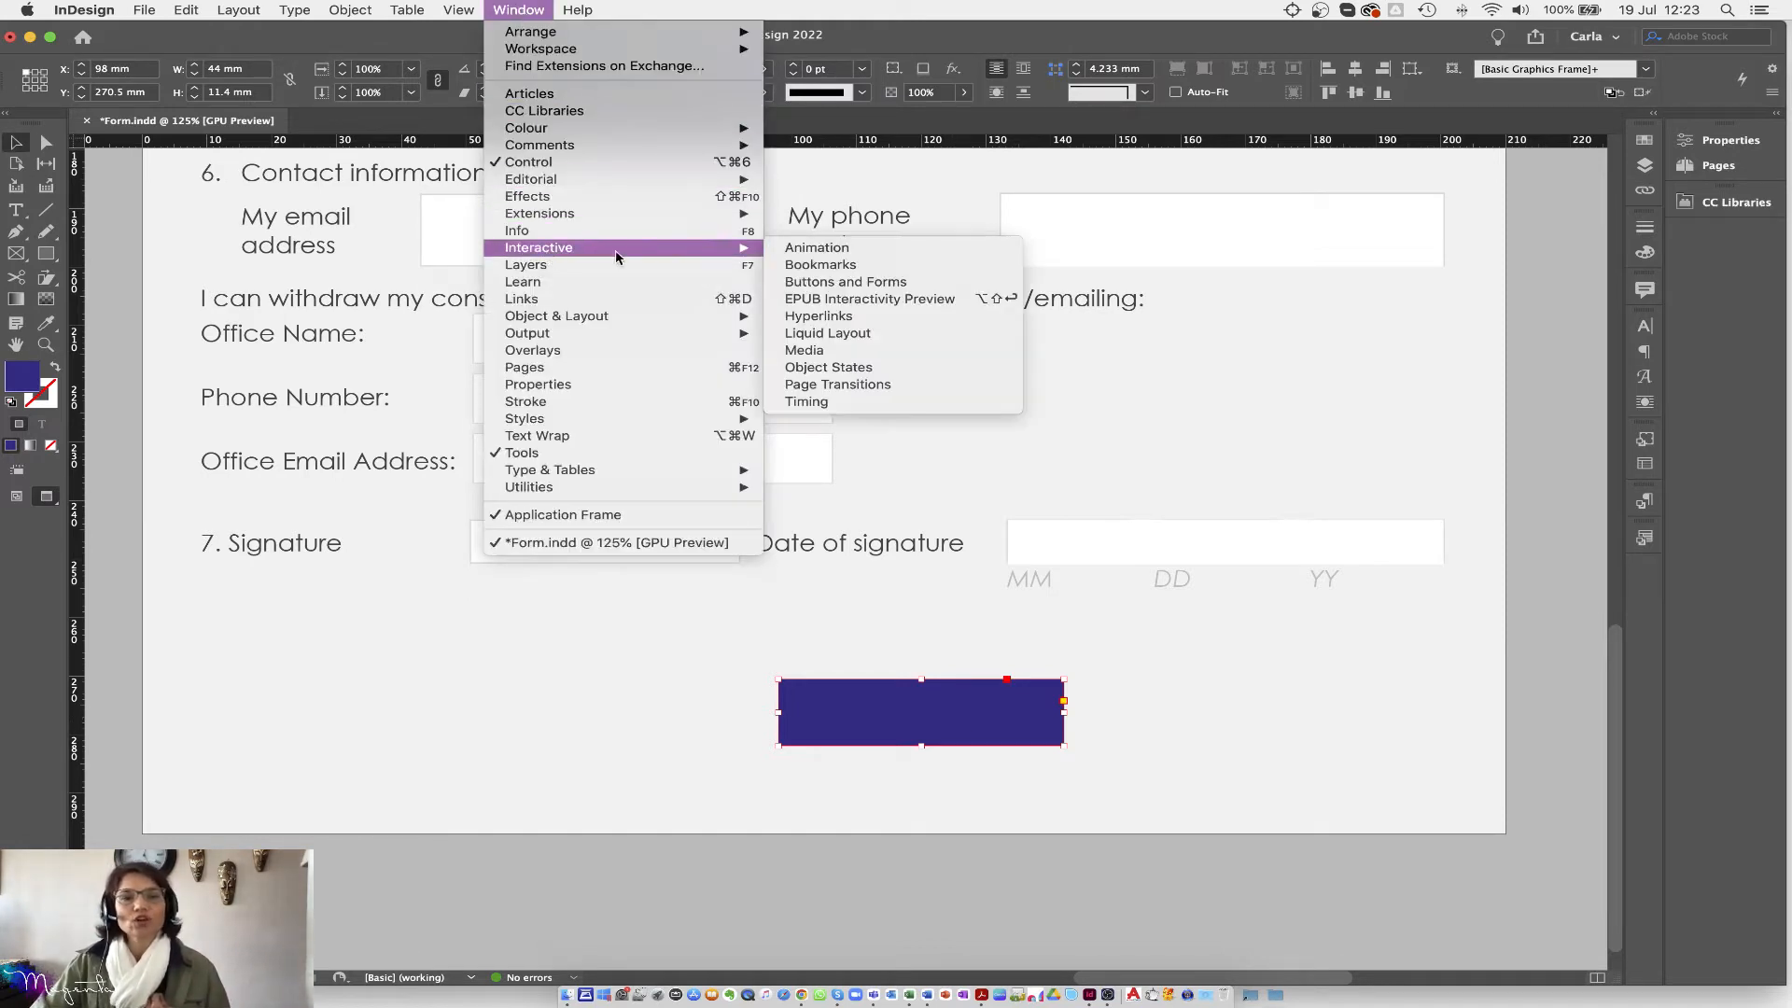
pyautogui.click(834, 283)
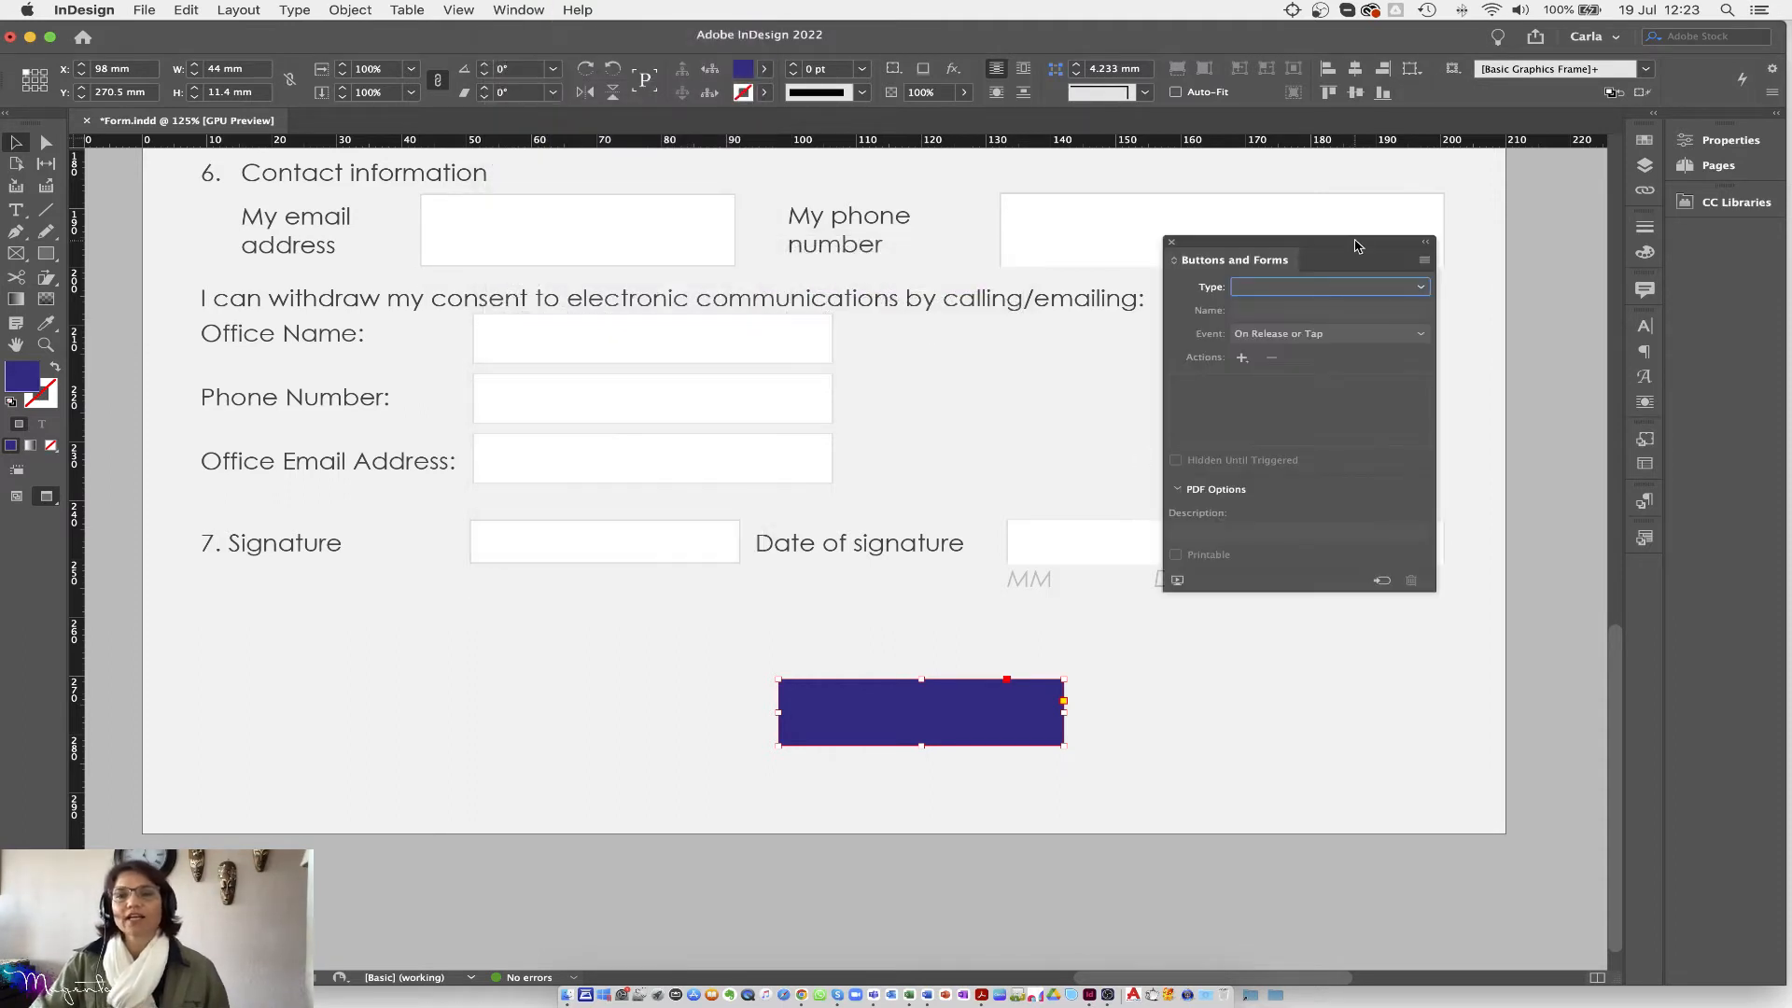
pyautogui.moveTo(1307, 245); pyautogui.dragTo(1305, 432)
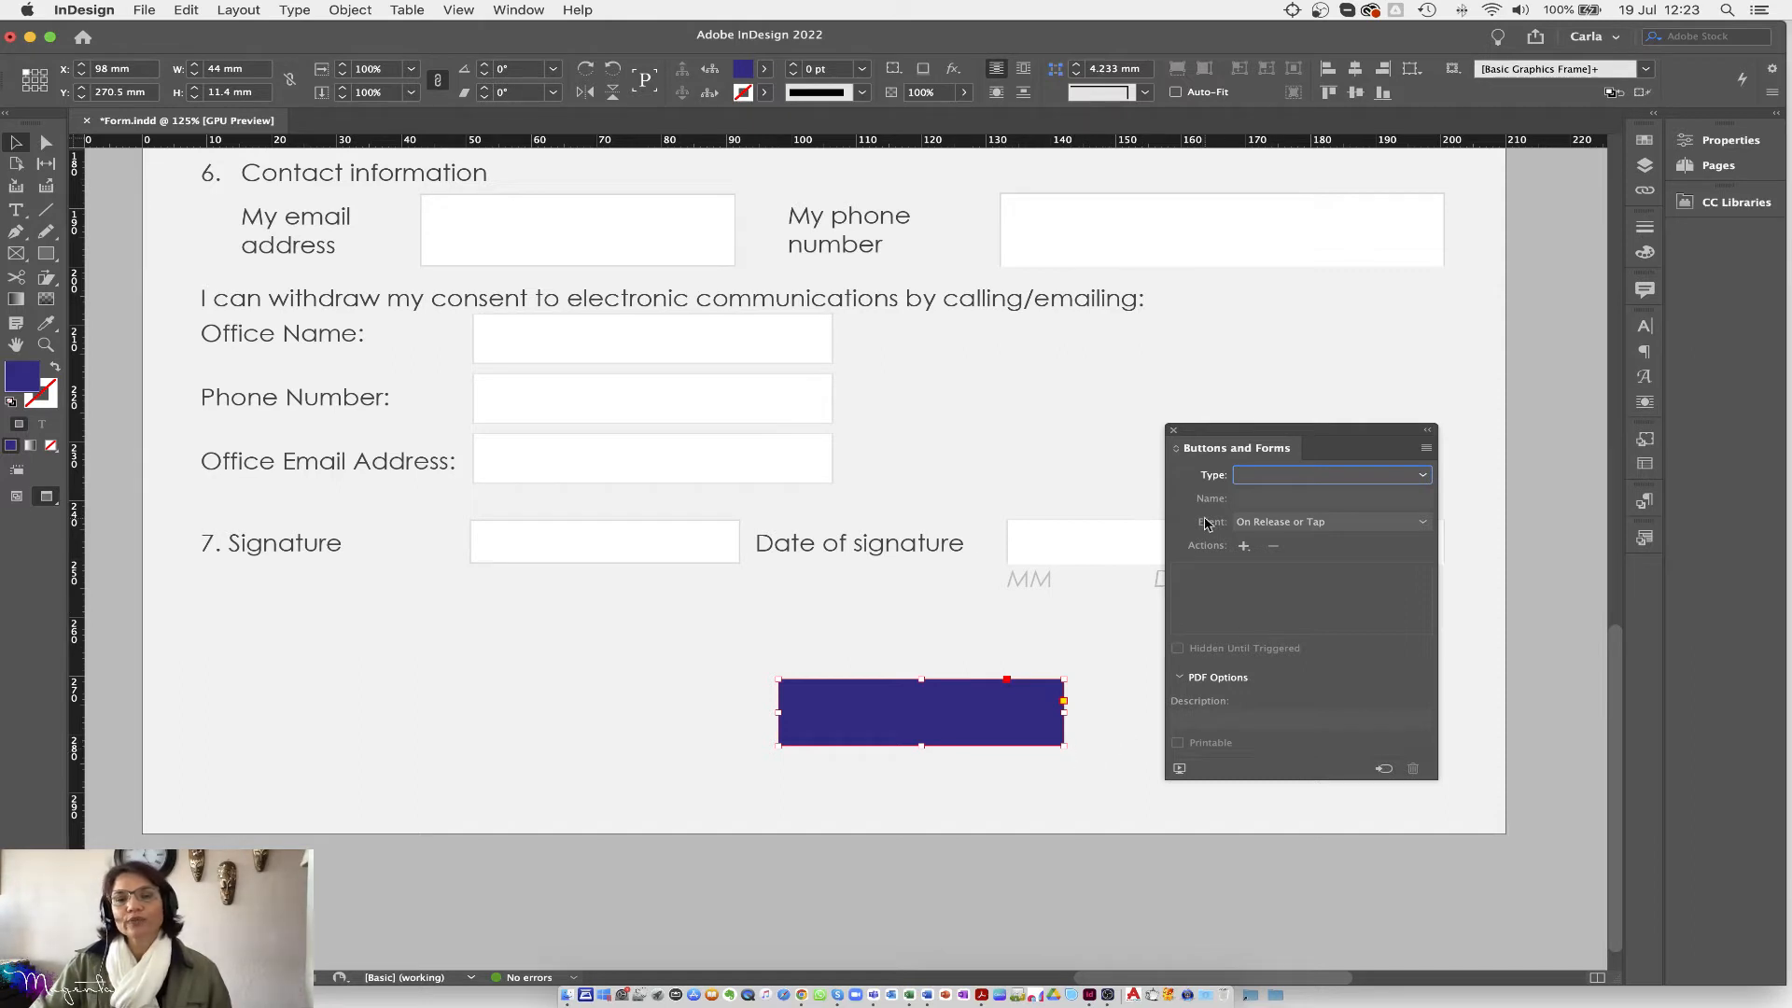
# Step: Type 'Reset' in the blue rectangle in white, centred horizontally and vertically
pyautogui.press('t')
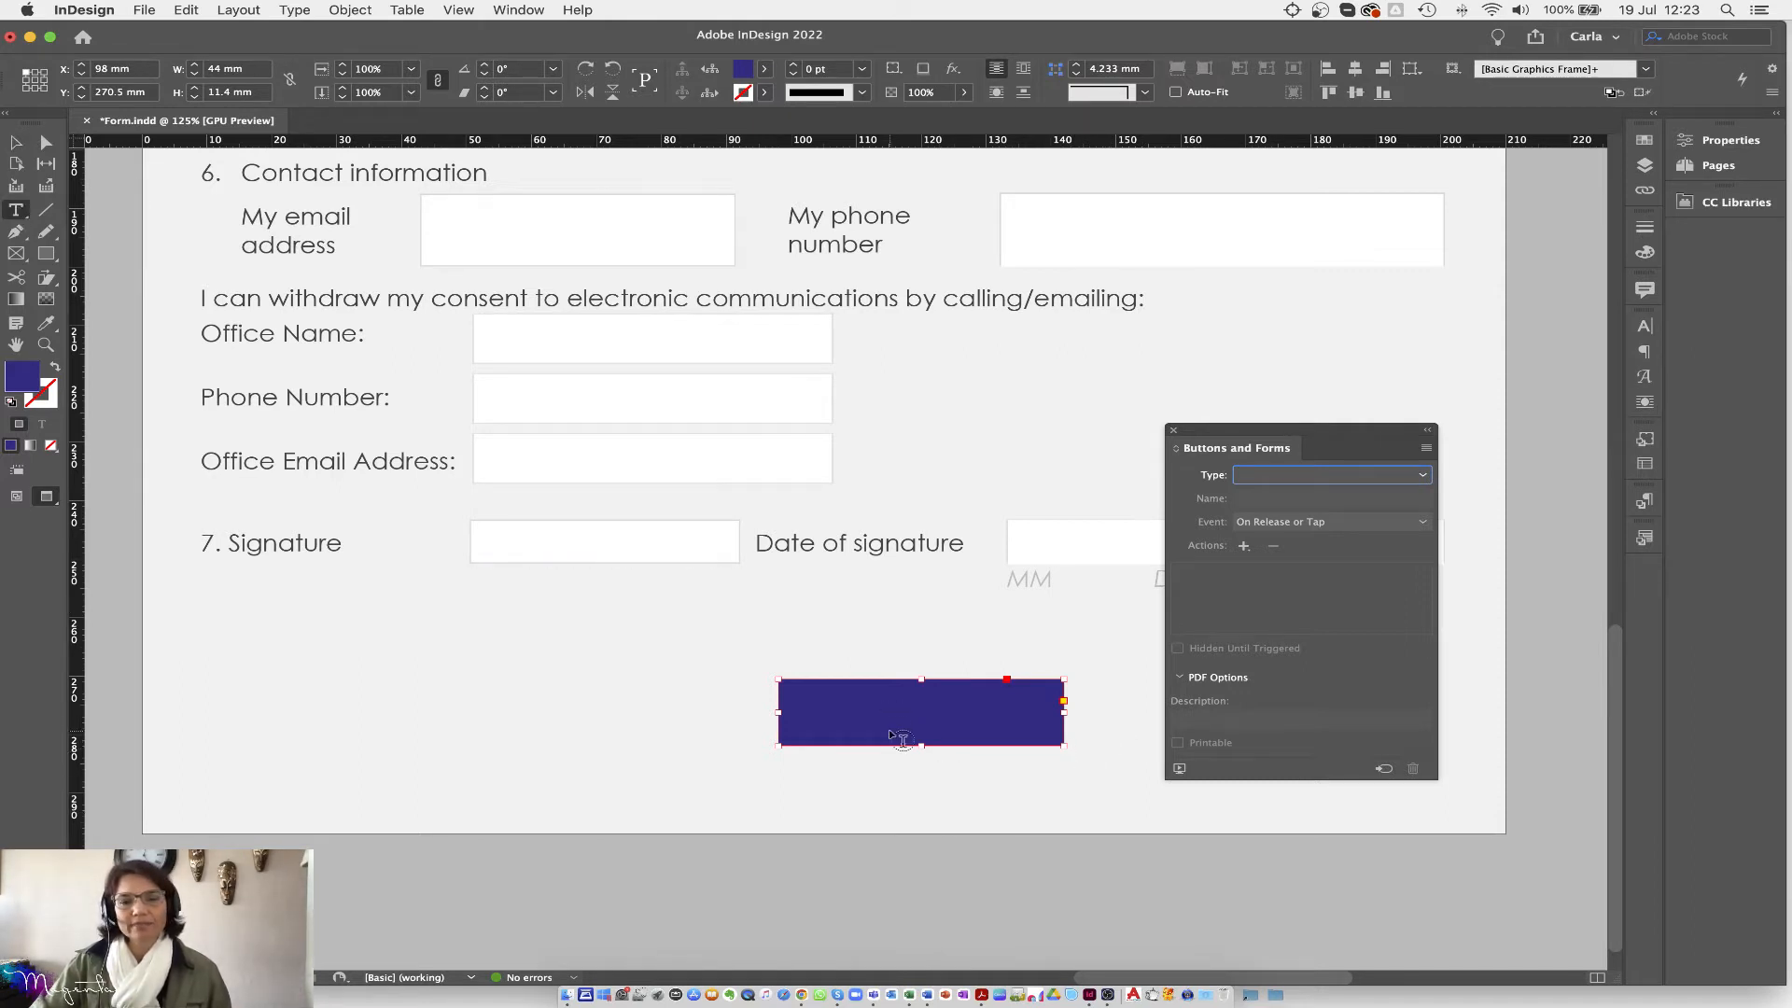
pyautogui.click(886, 712)
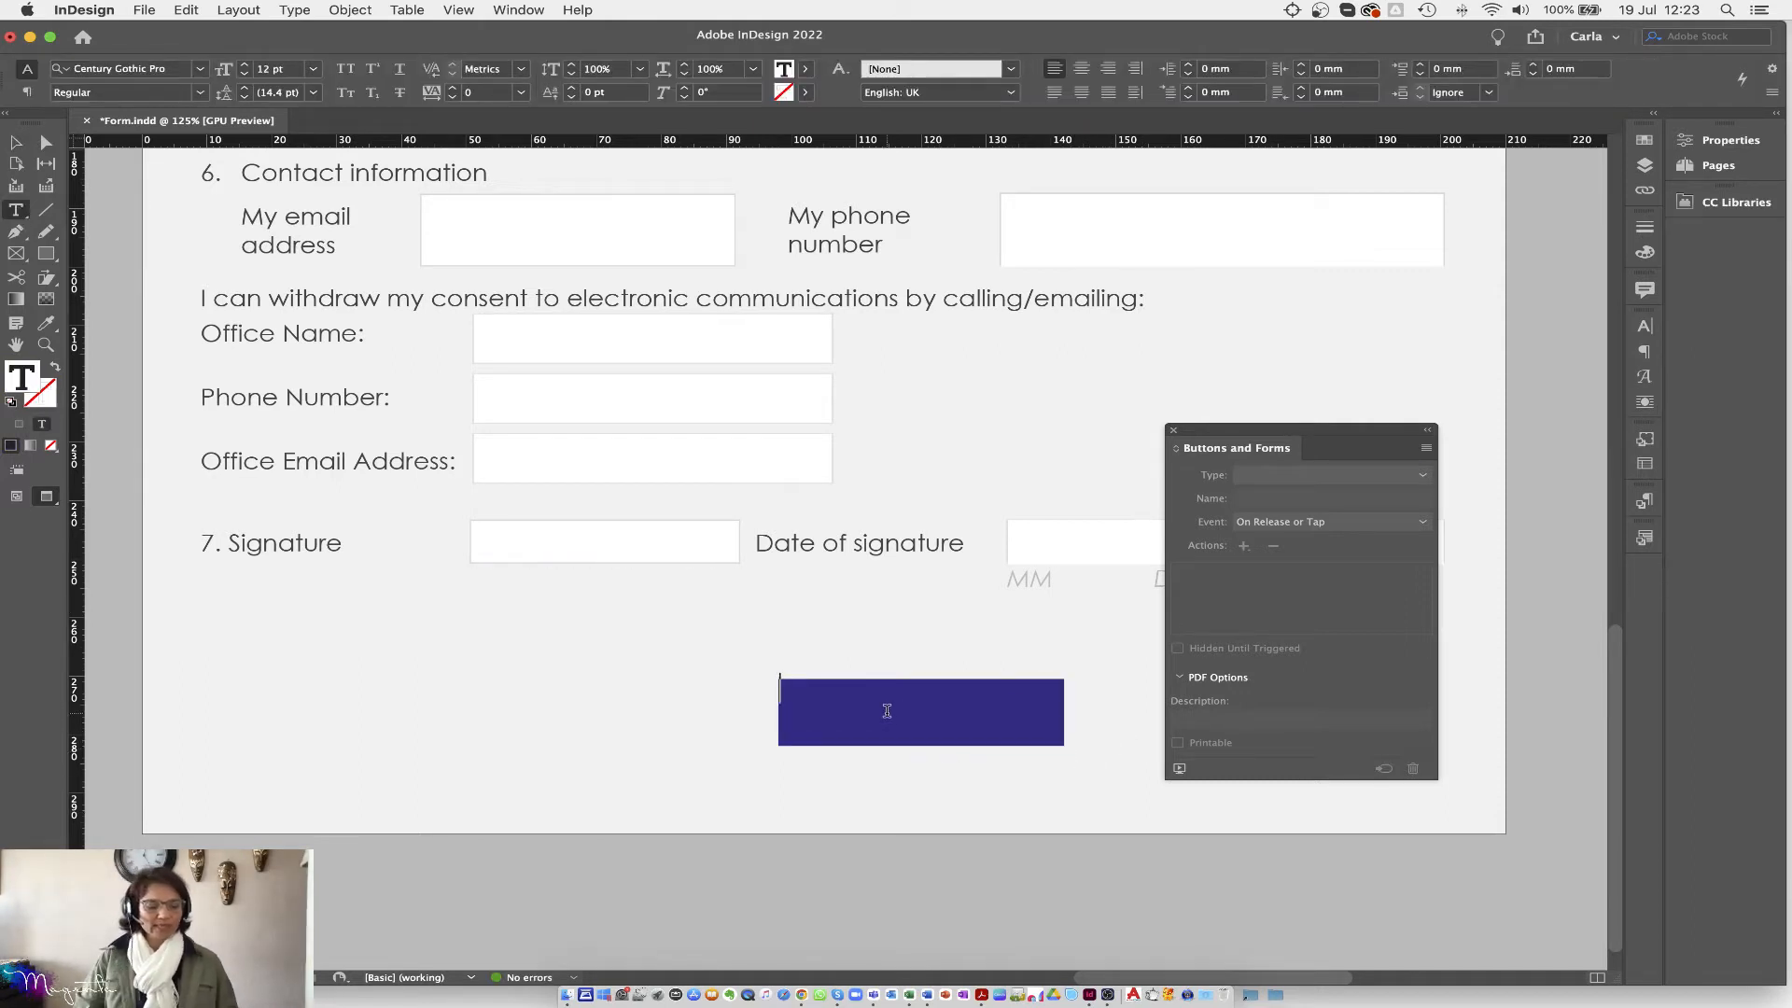
pyautogui.write('Reset')
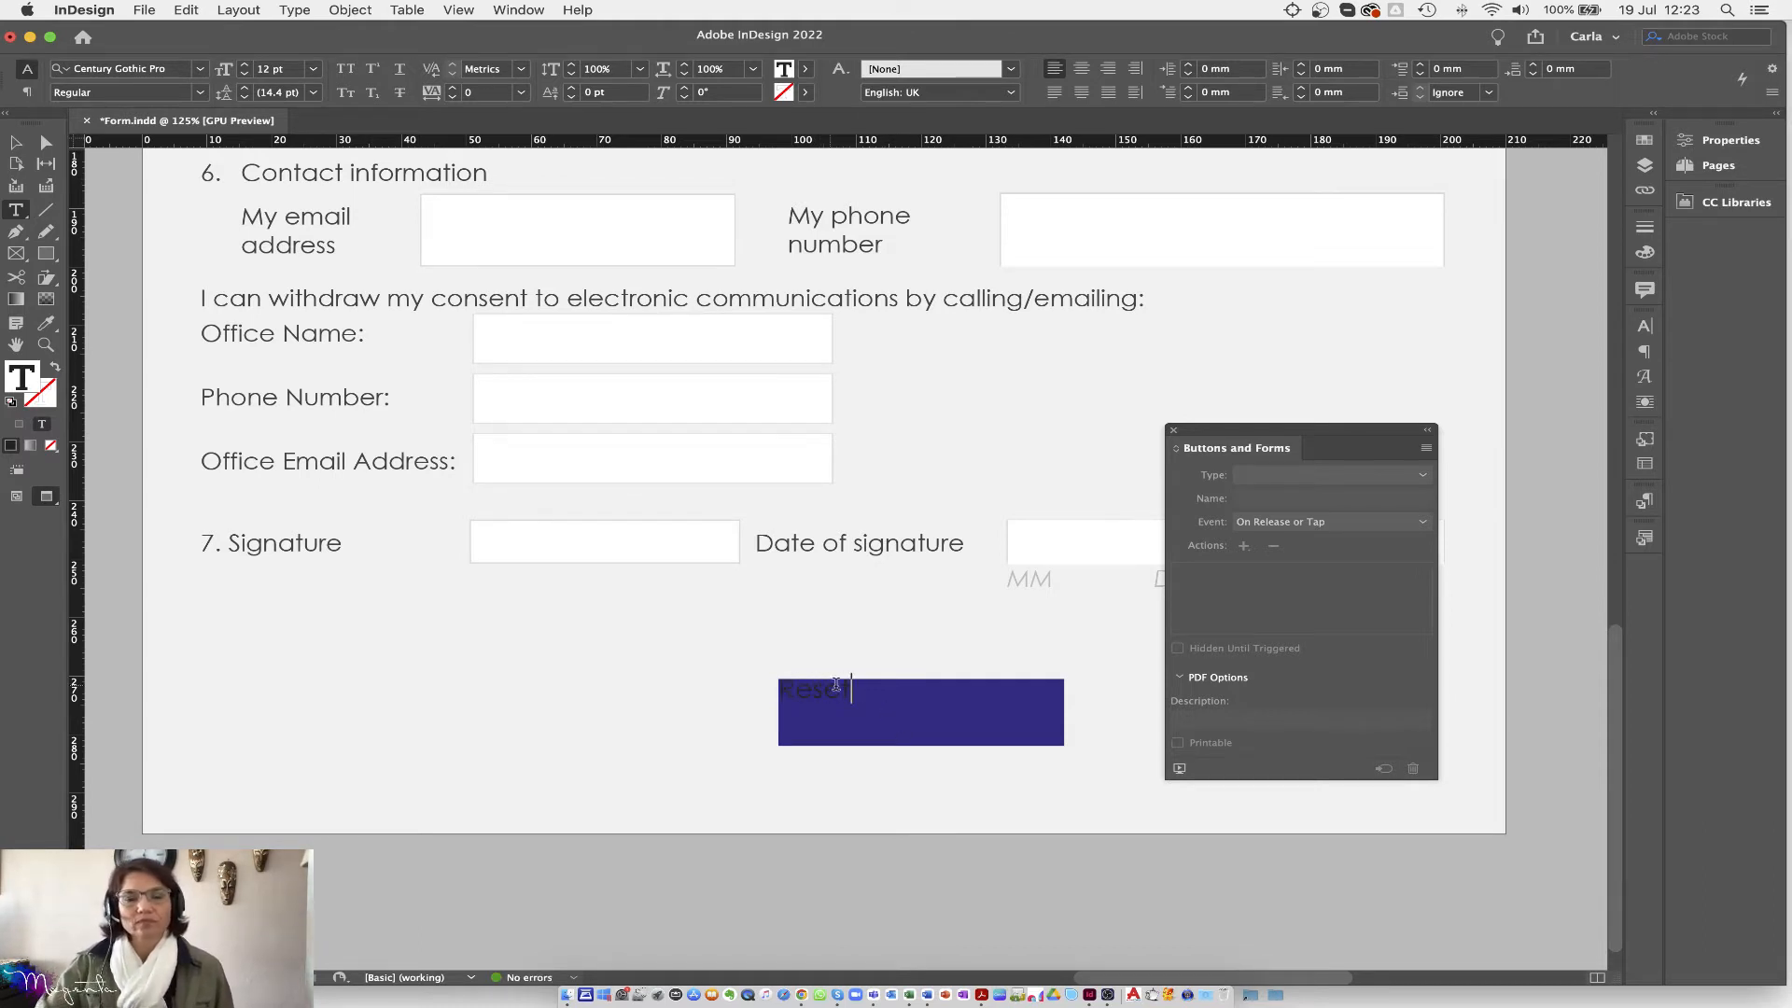
pyautogui.moveTo(851, 691); pyautogui.dragTo(773, 642)
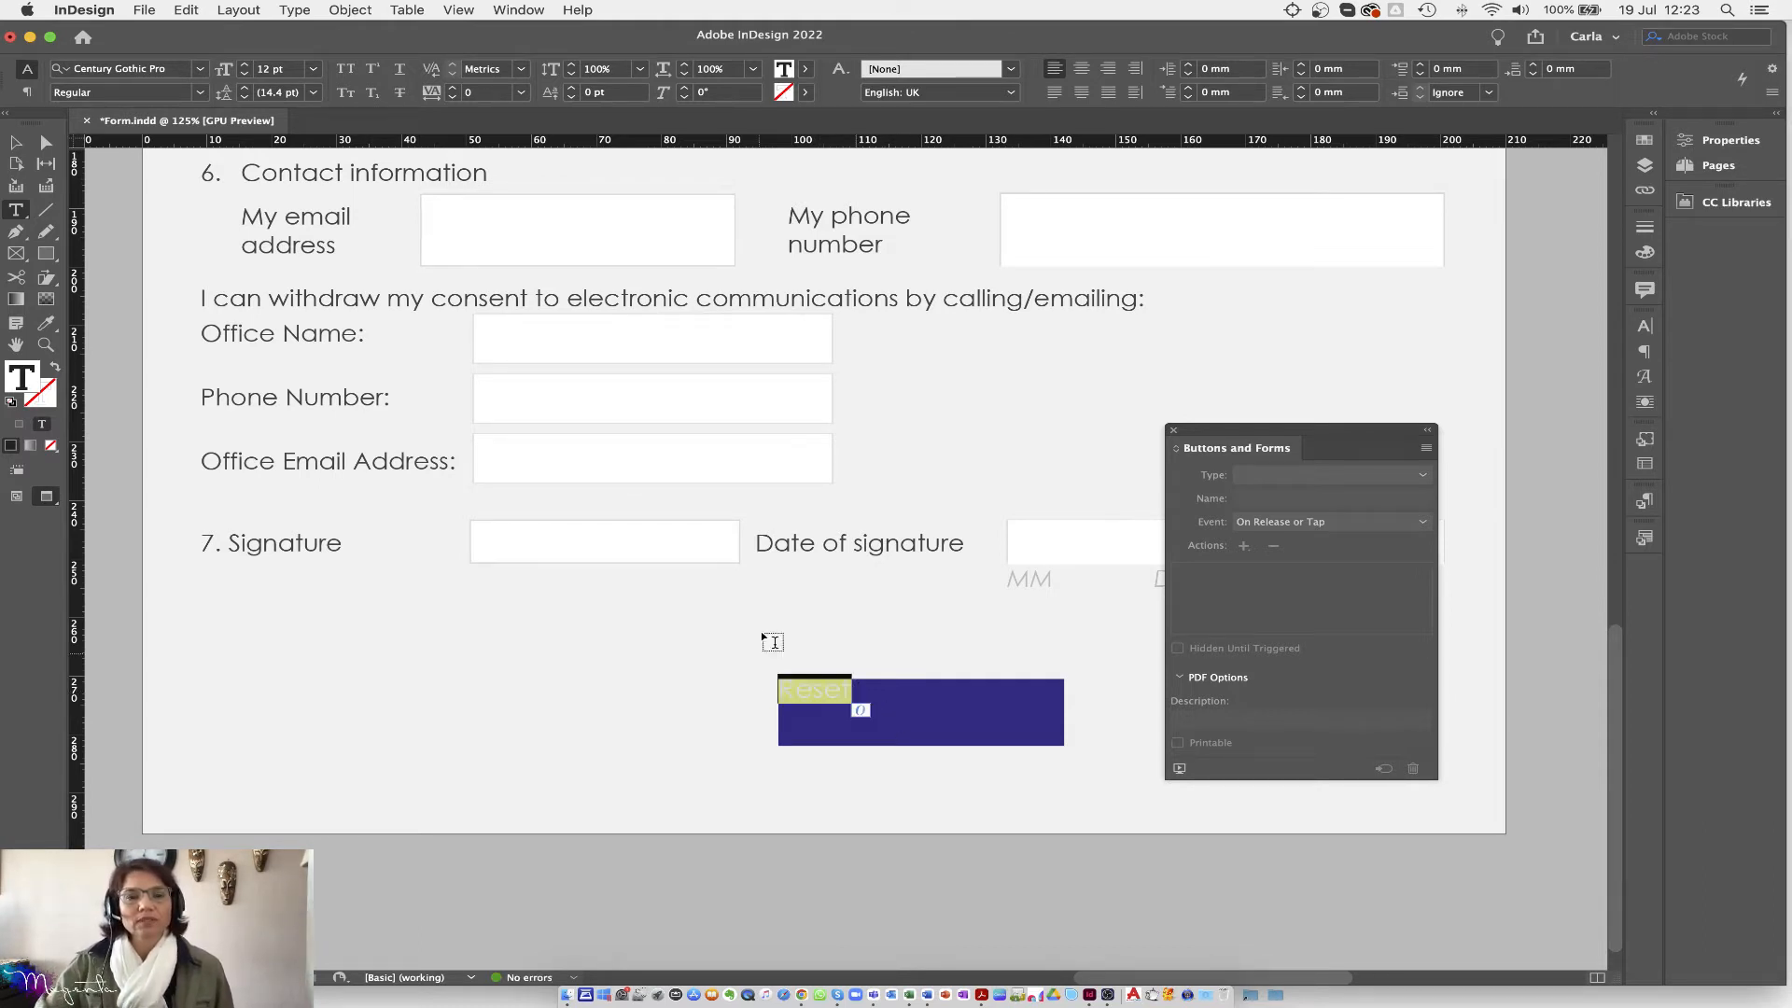
pyautogui.click(804, 68)
pyautogui.click(628, 204)
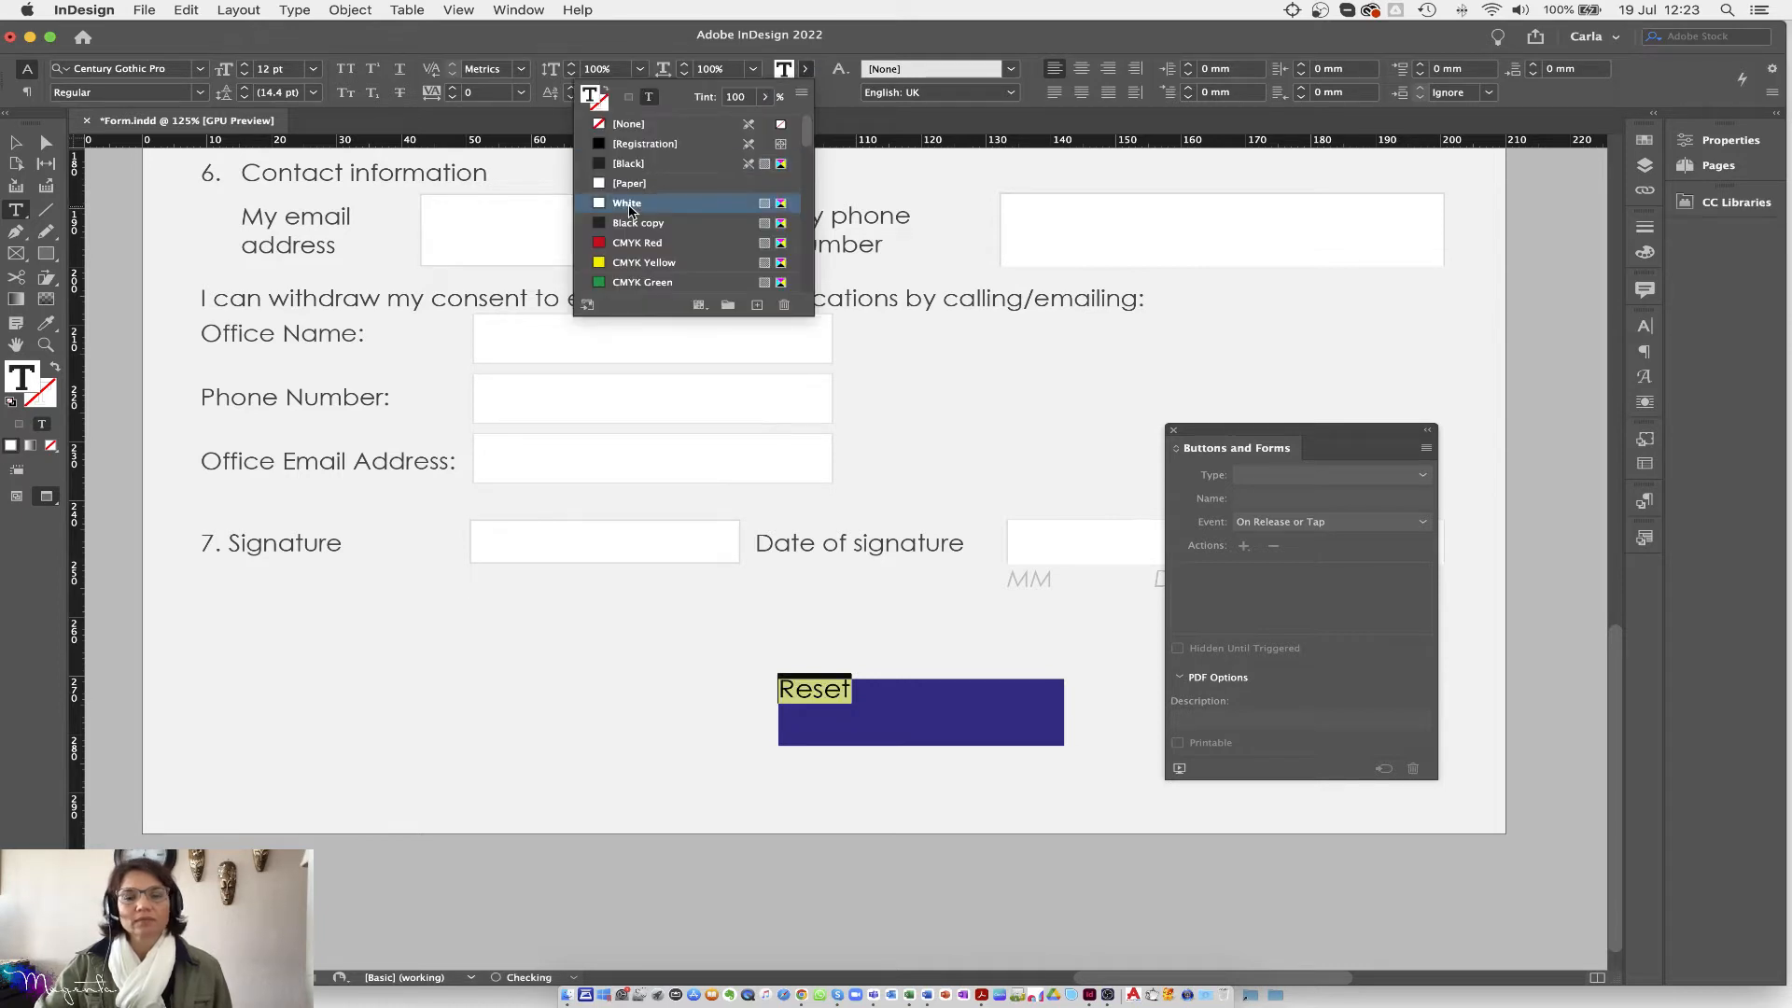
pyautogui.click(1083, 69)
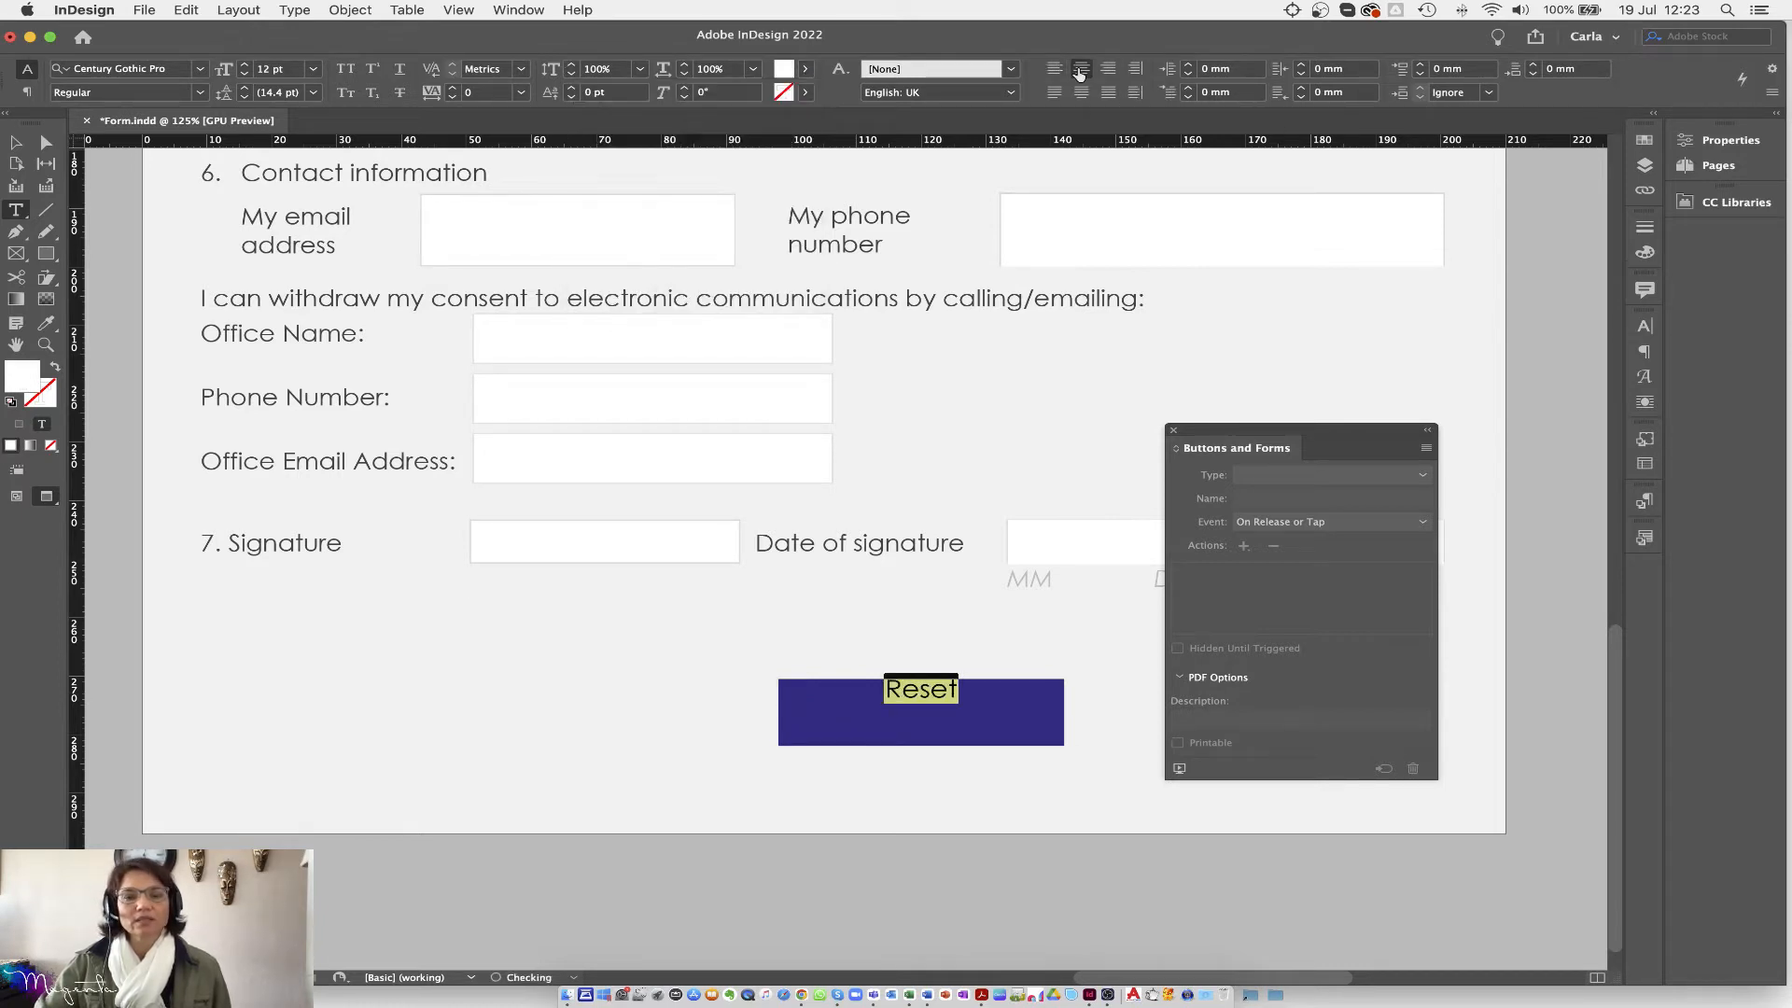
pyautogui.click(16, 142)
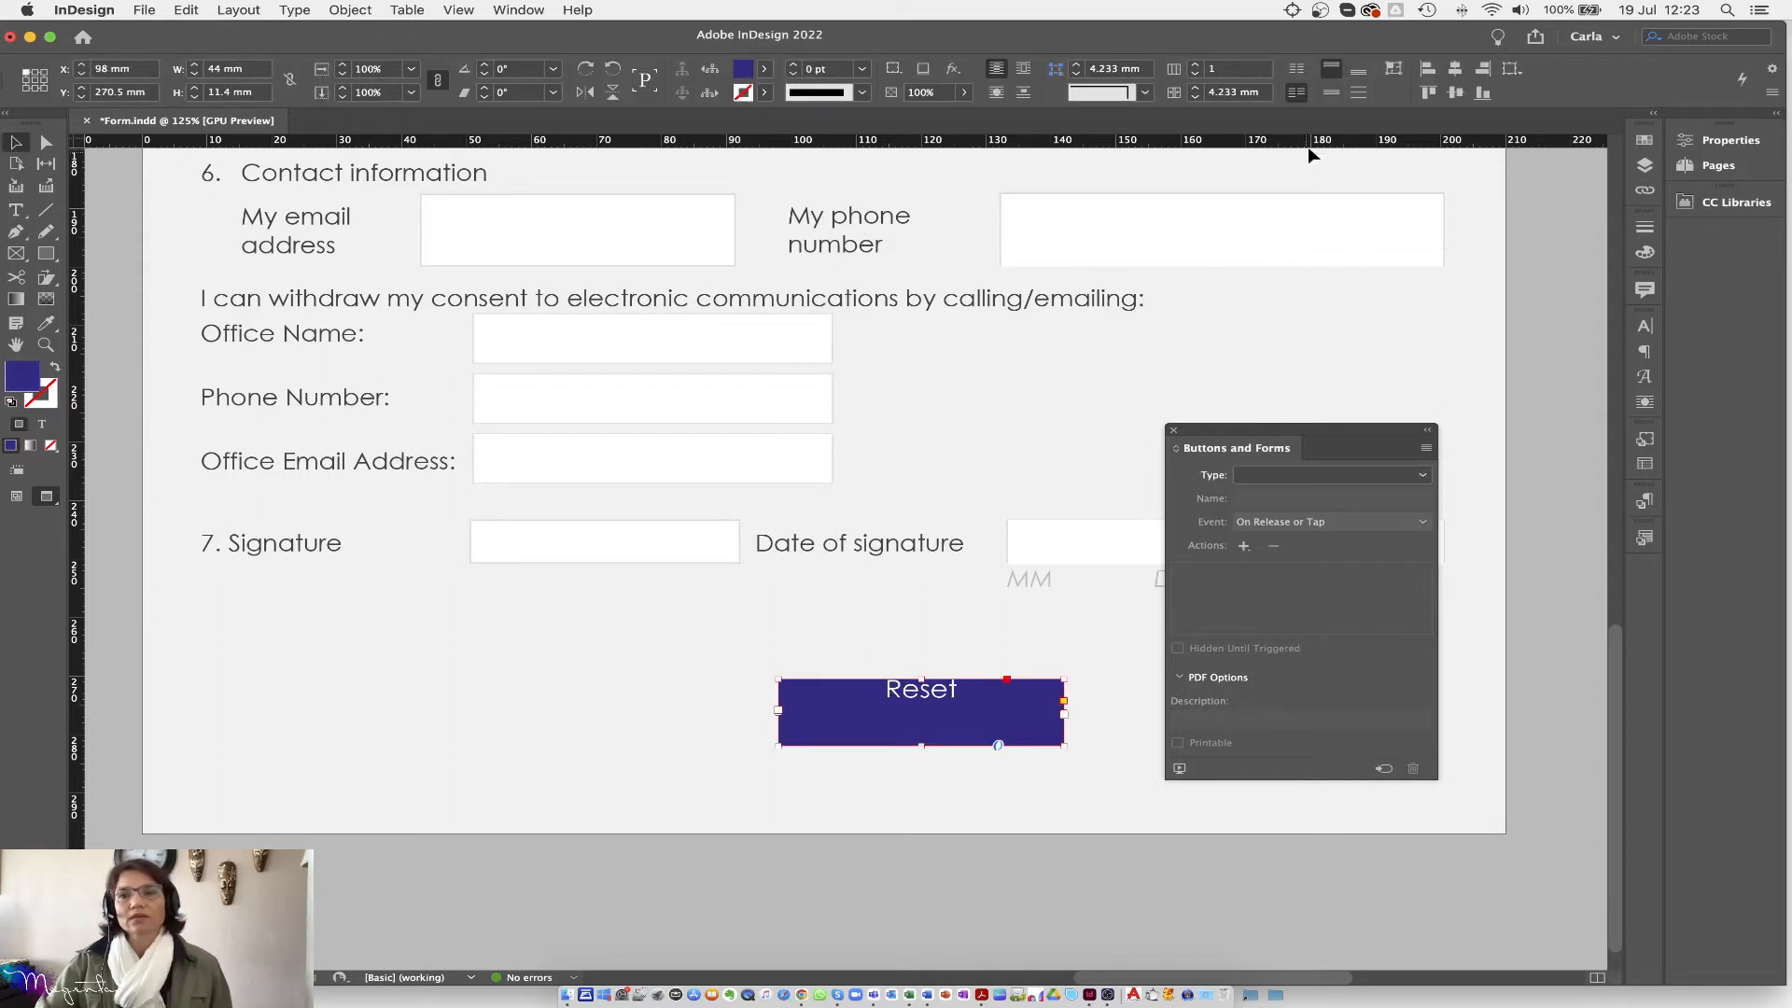
pyautogui.click(1335, 93)
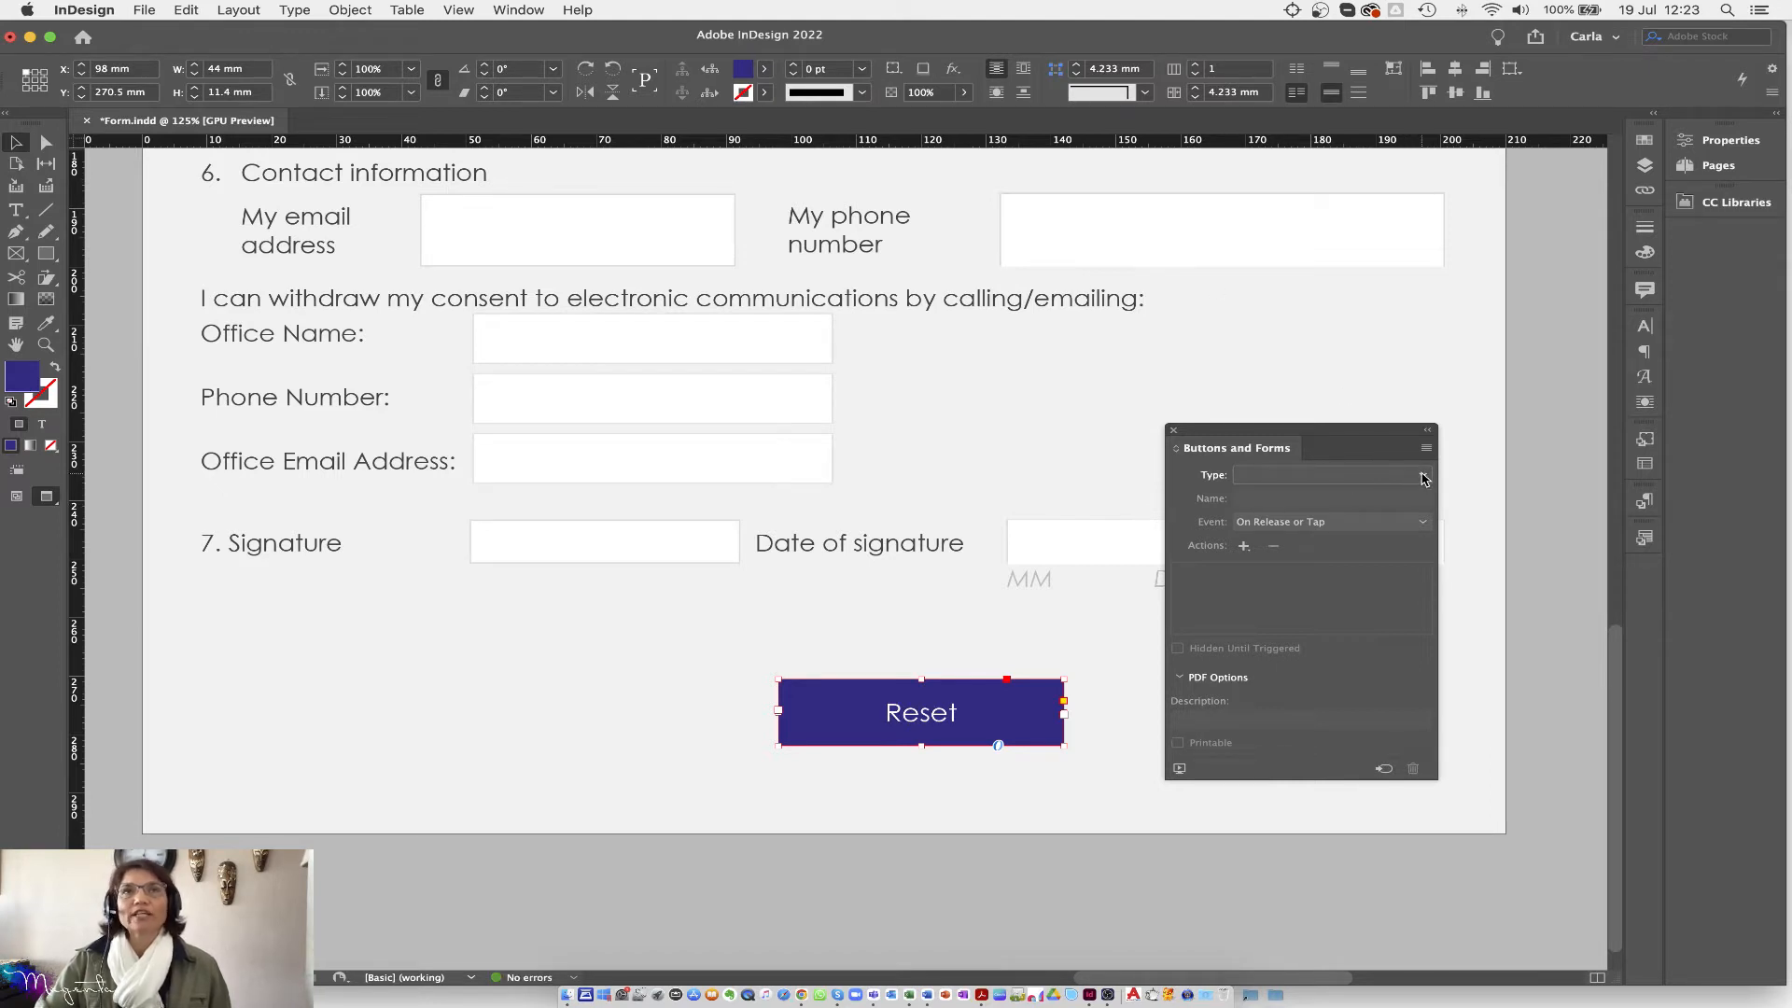
# Step: Convert the Reset rectangle to a Button and fill its Rollover state with CMYK Cyan
pyautogui.click(1423, 477)
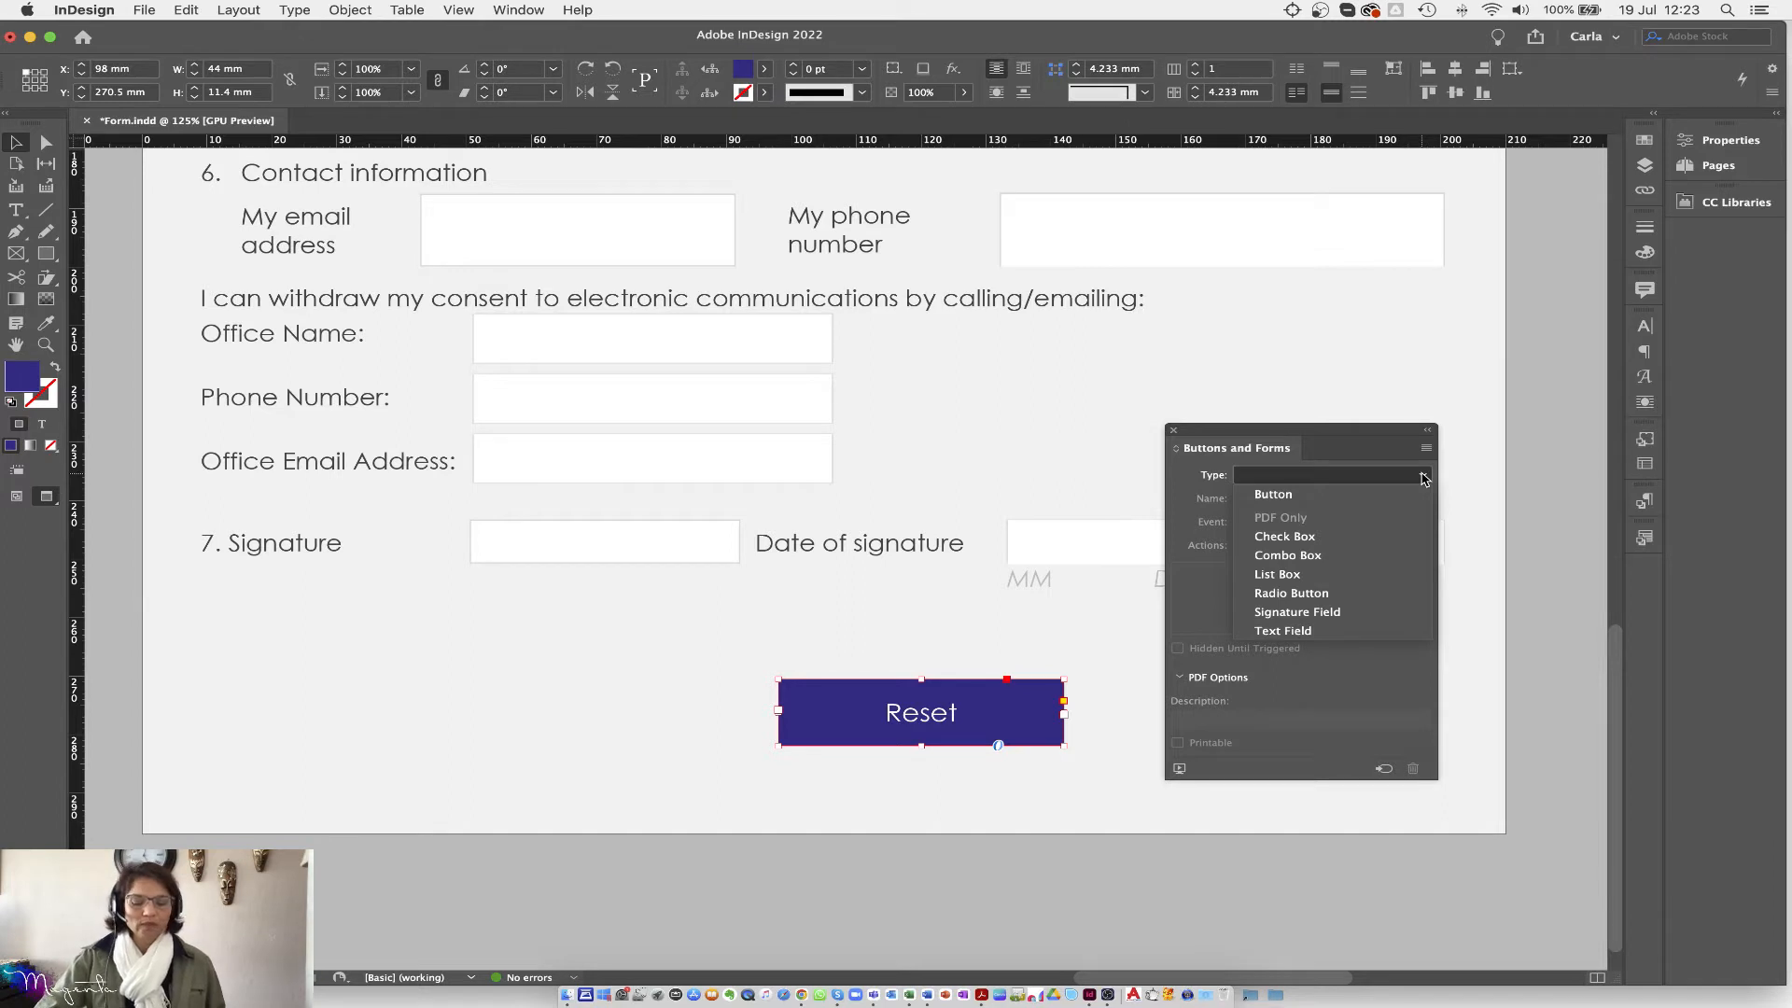
pyautogui.click(1280, 501)
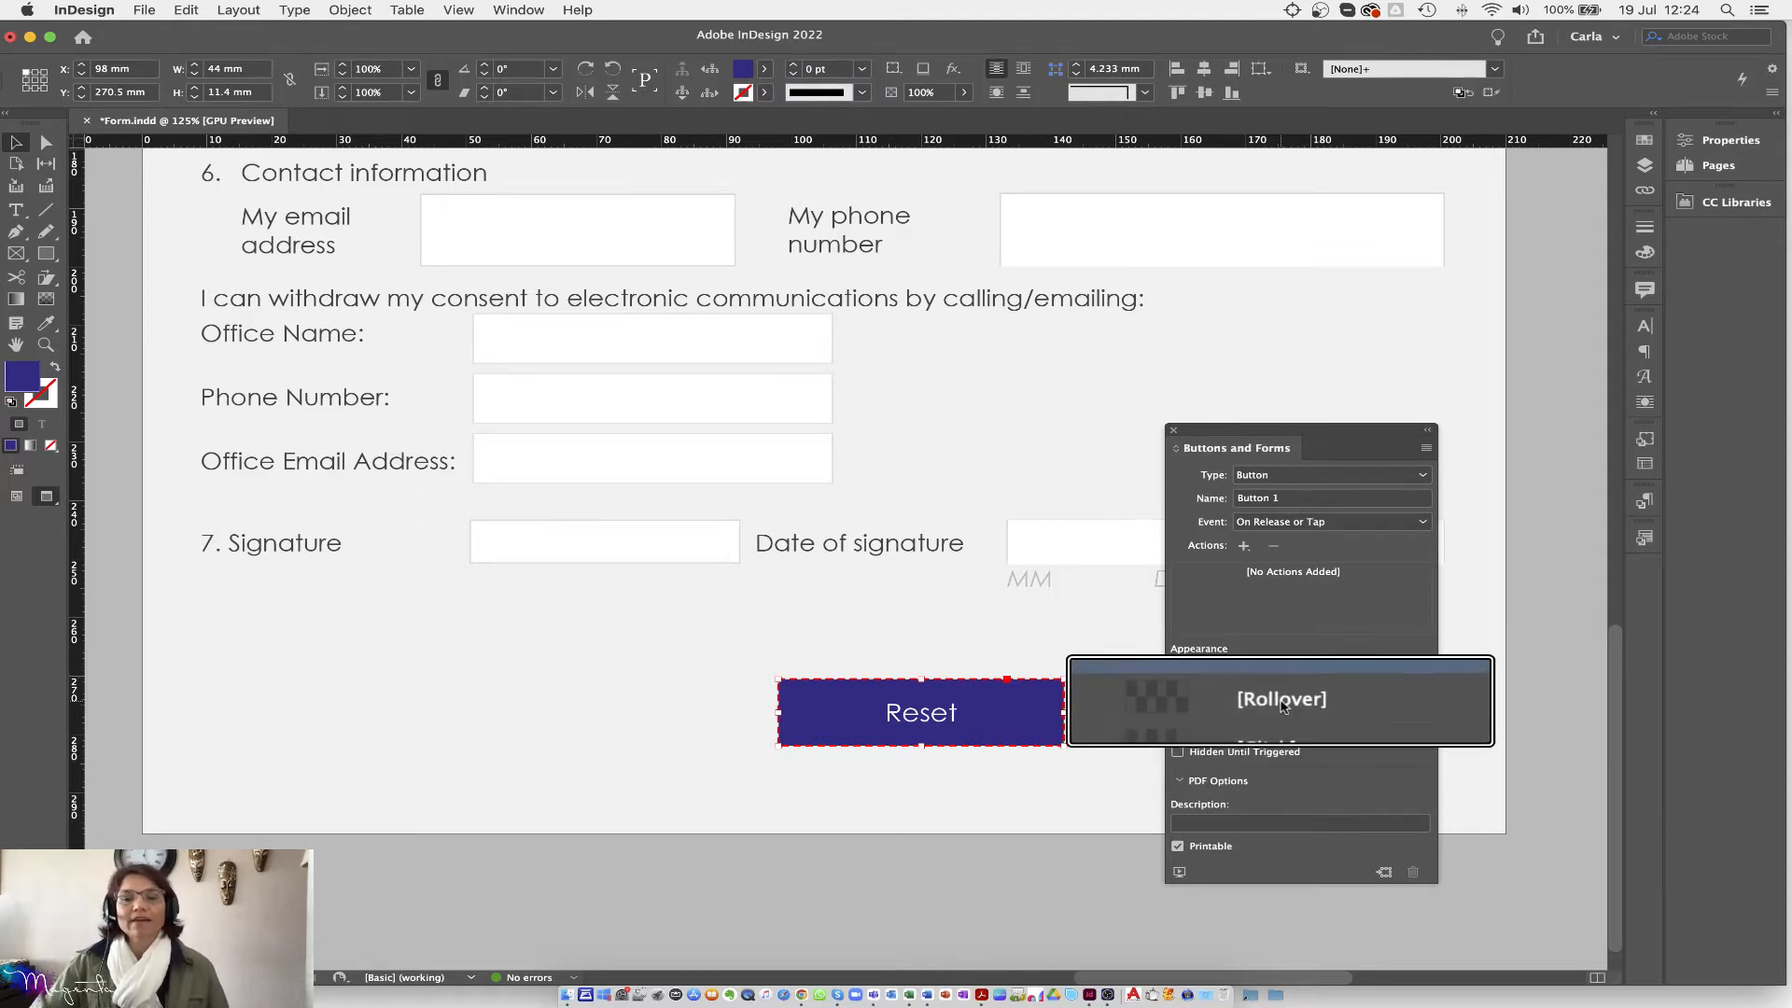
pyautogui.click(1282, 705)
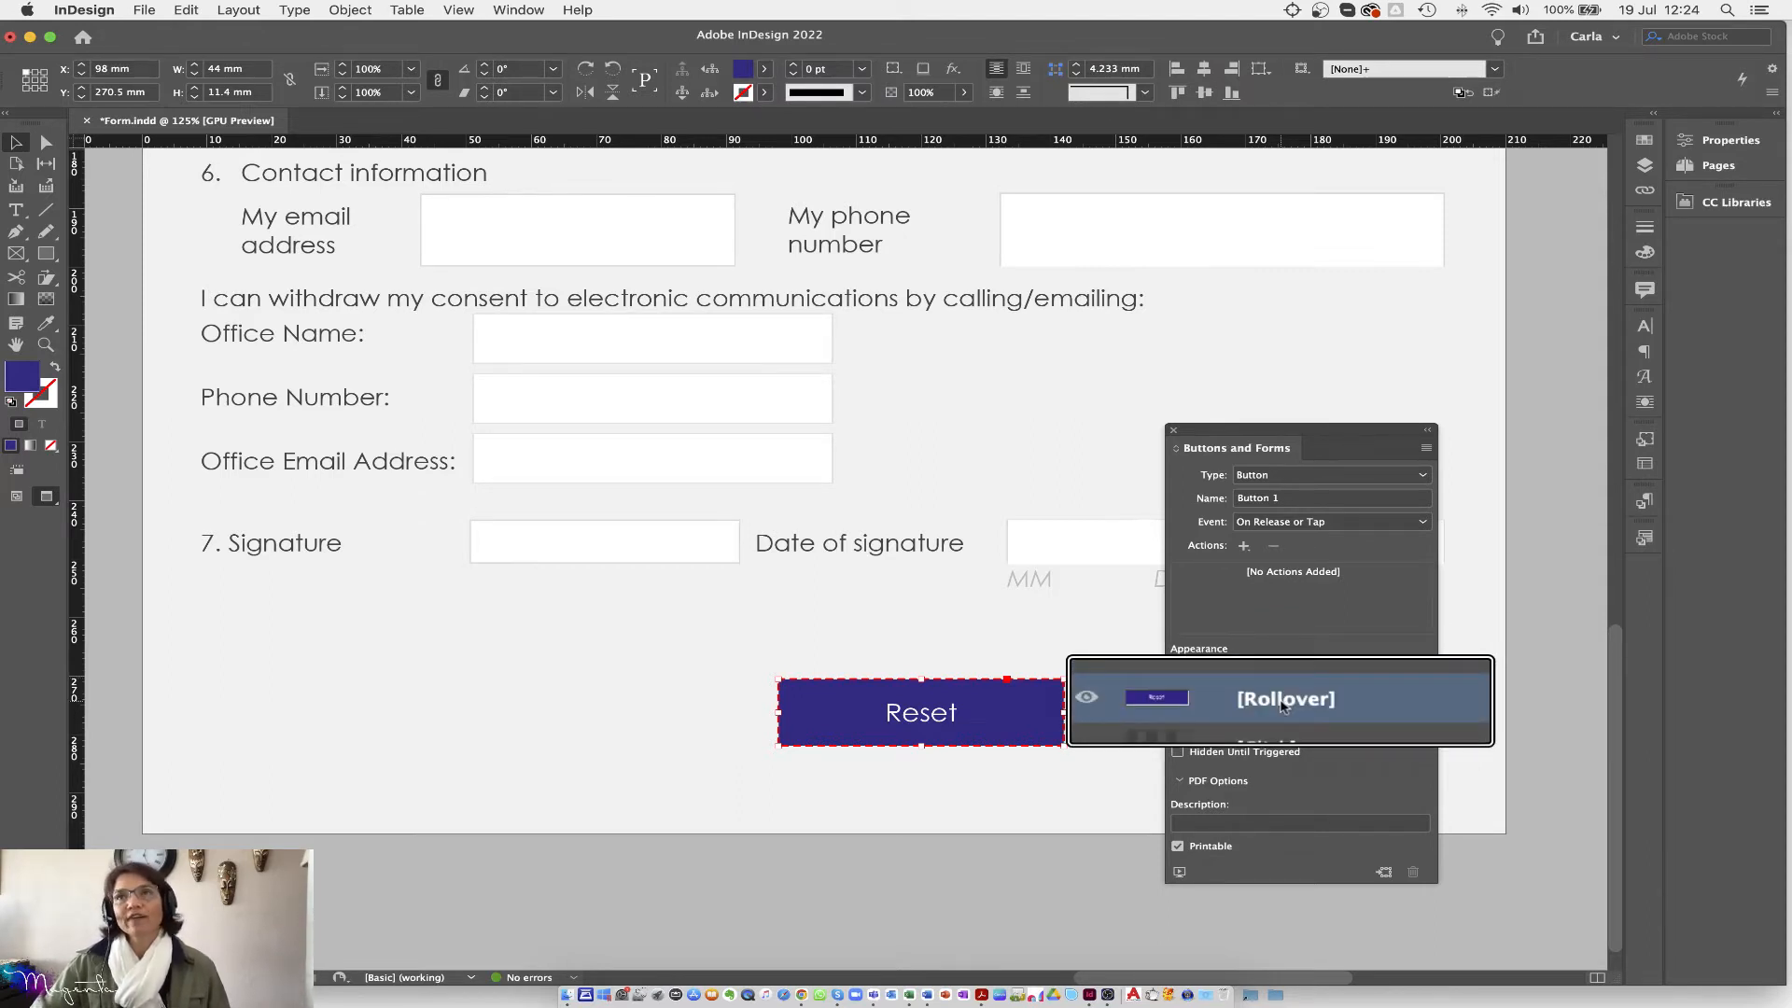
pyautogui.click(764, 68)
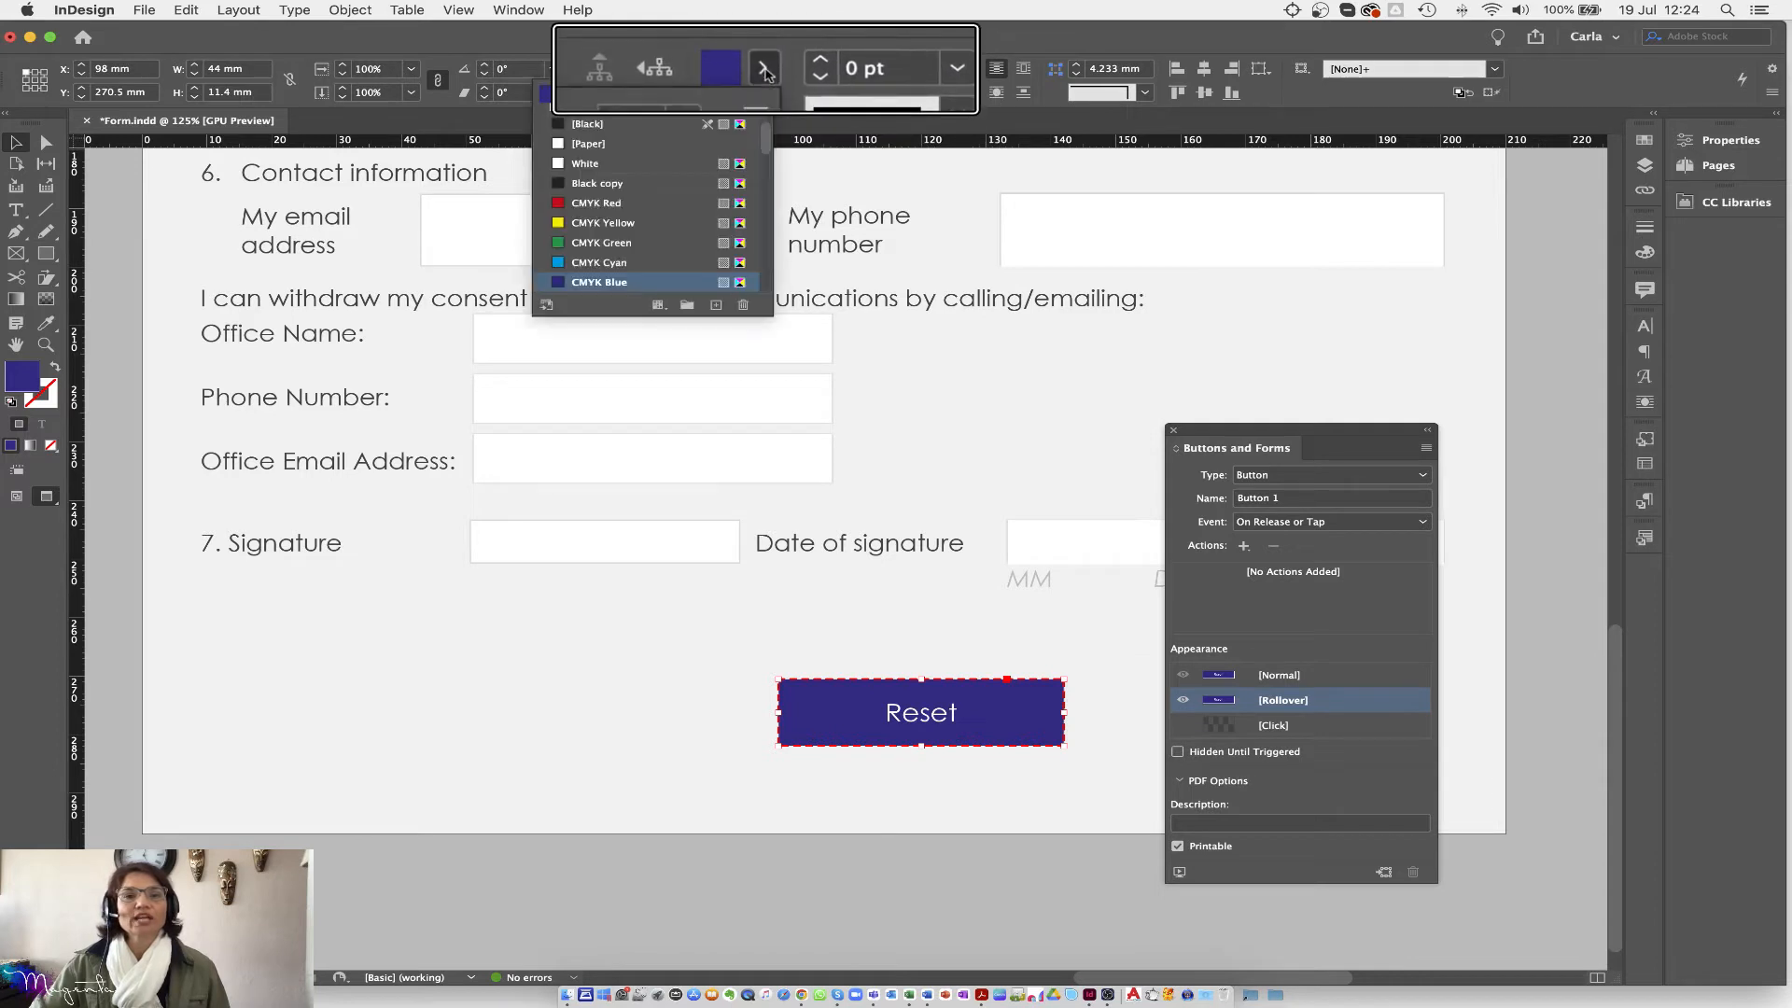
pyautogui.click(588, 262)
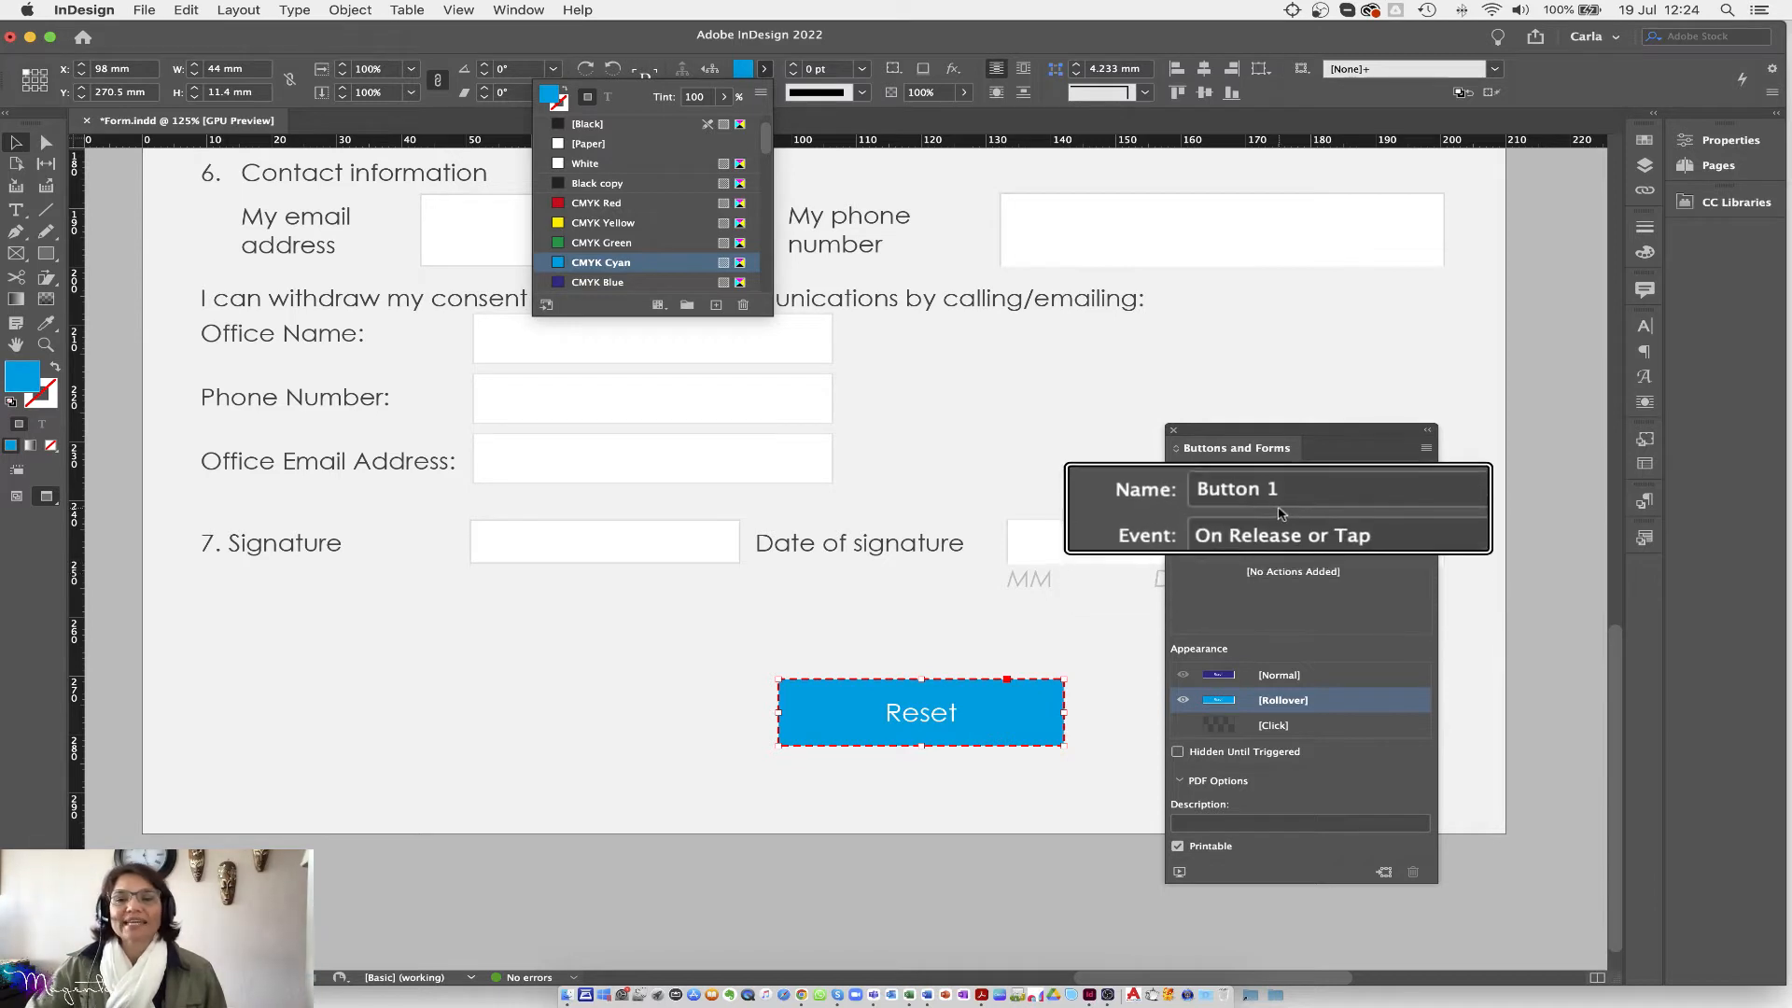
# Step: Rename the button 'reset' and give it a Clear Form action On Release or Tap
pyautogui.click(1251, 497)
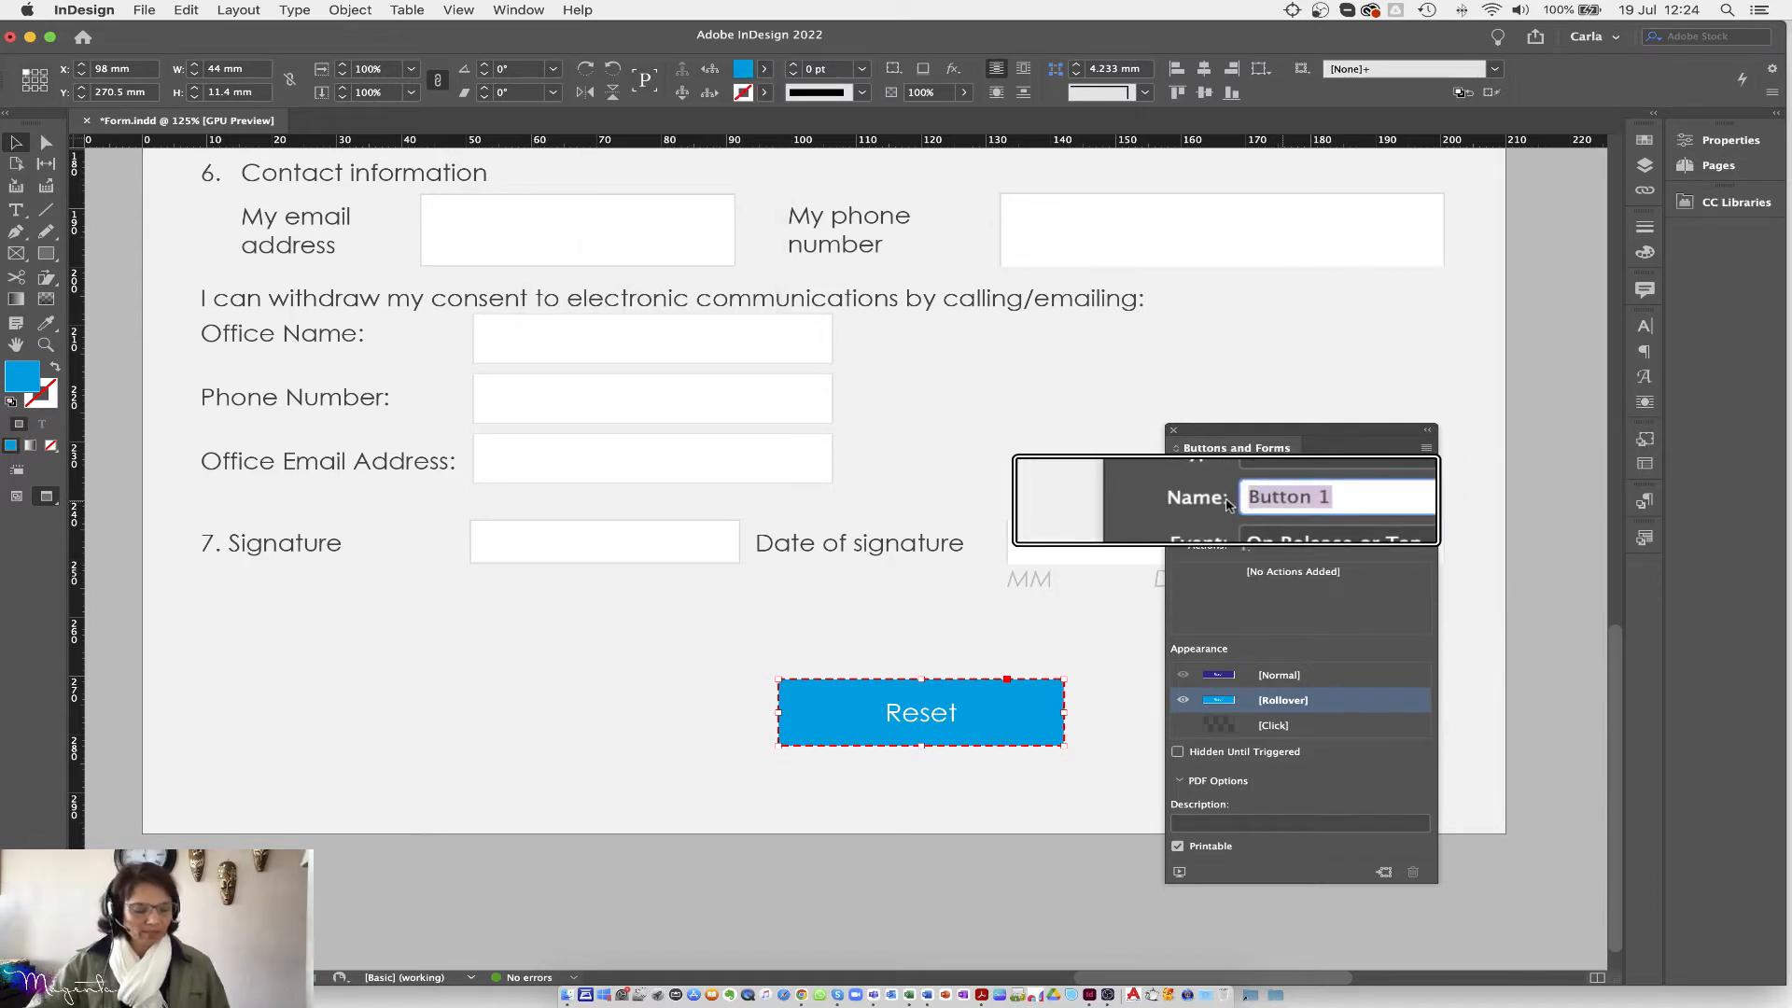
pyautogui.write('reset')
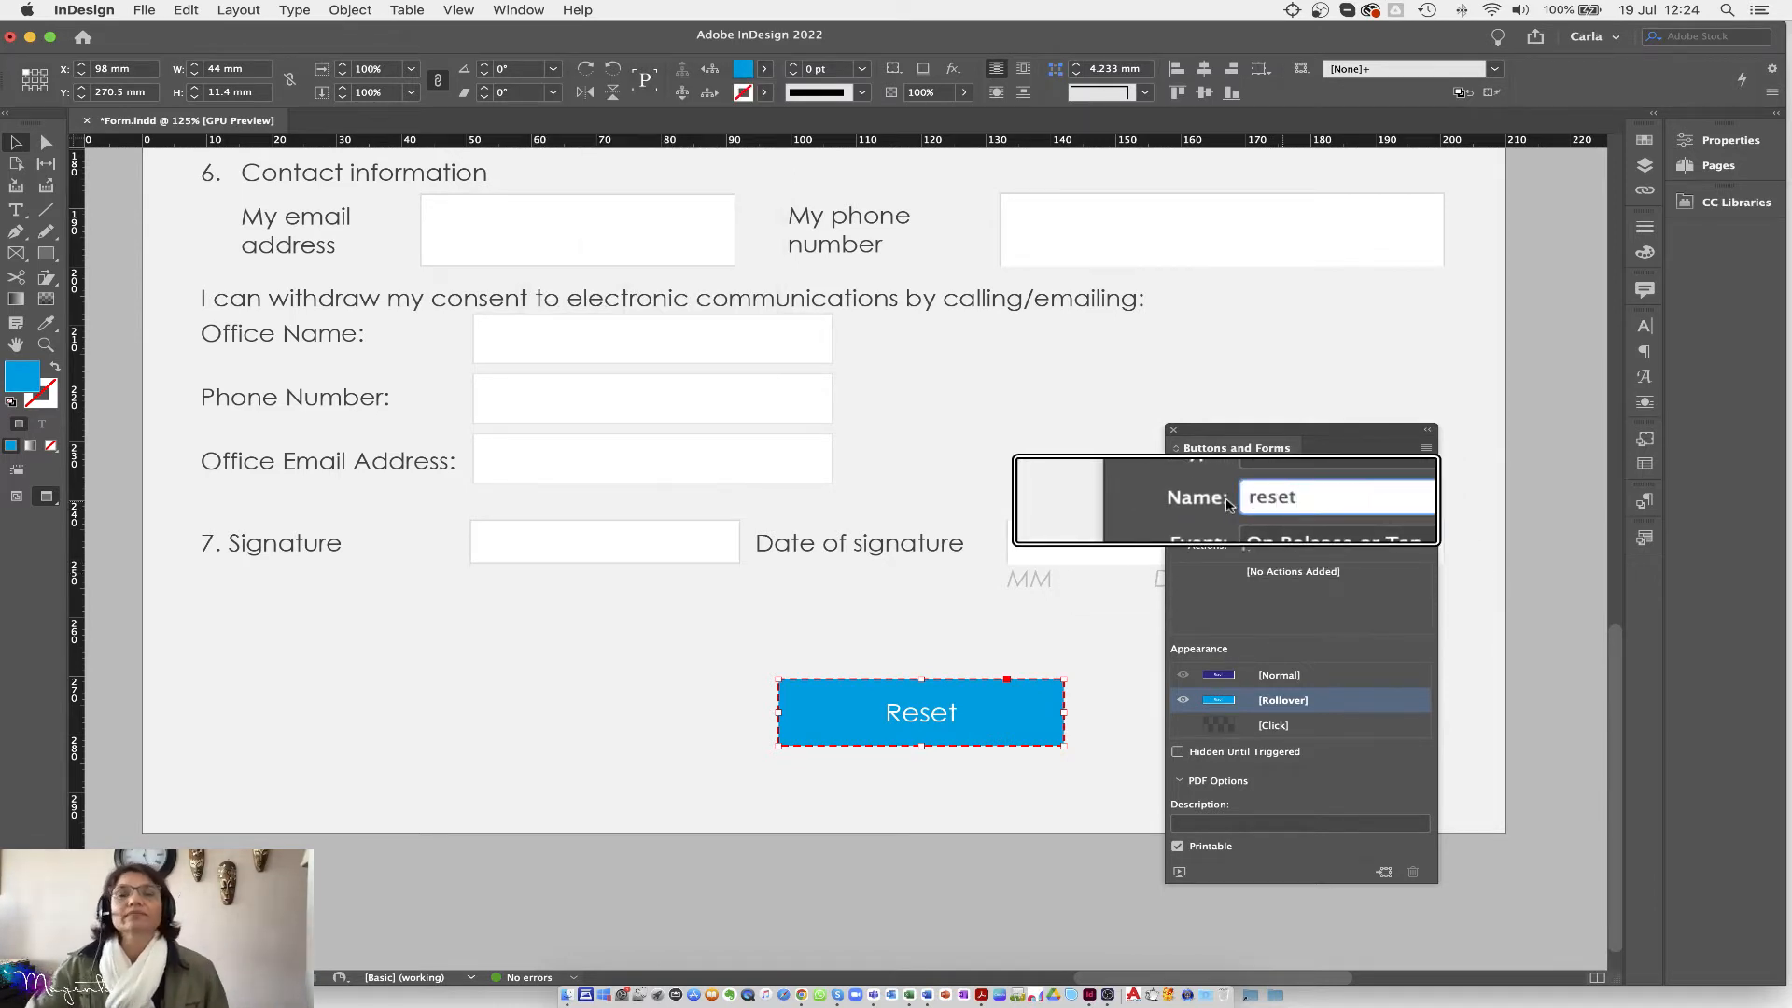
pyautogui.click(1267, 524)
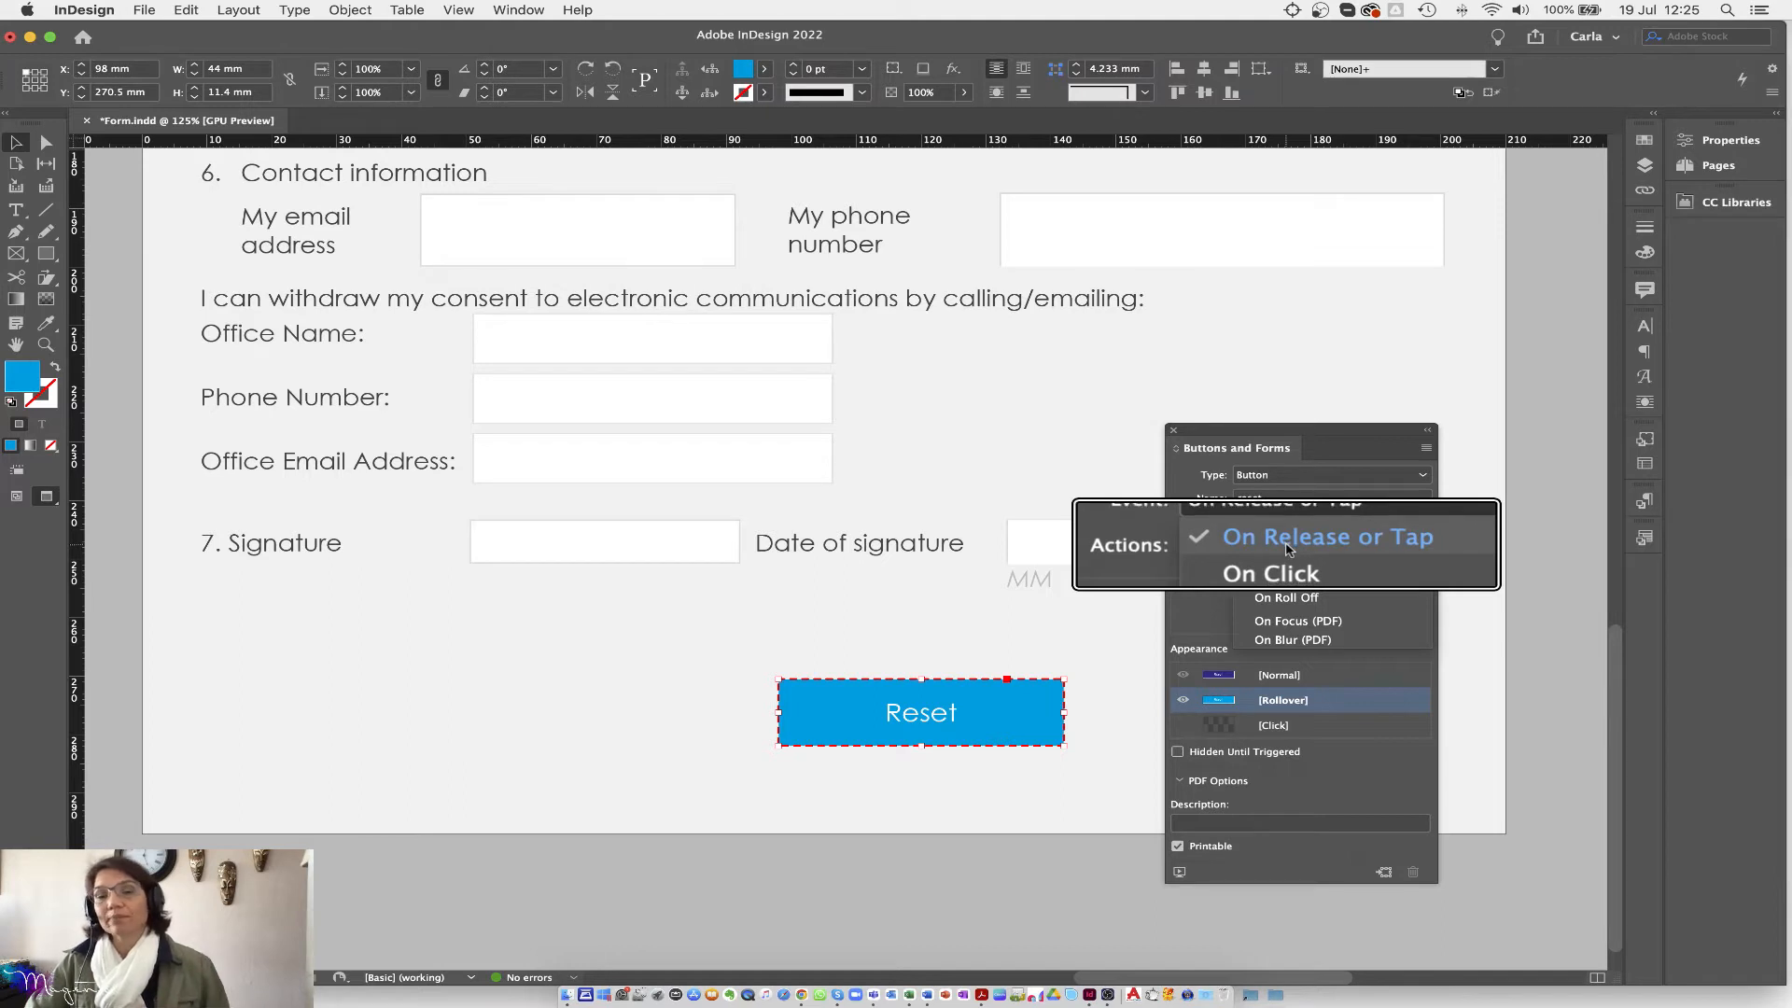
pyautogui.click(1288, 549)
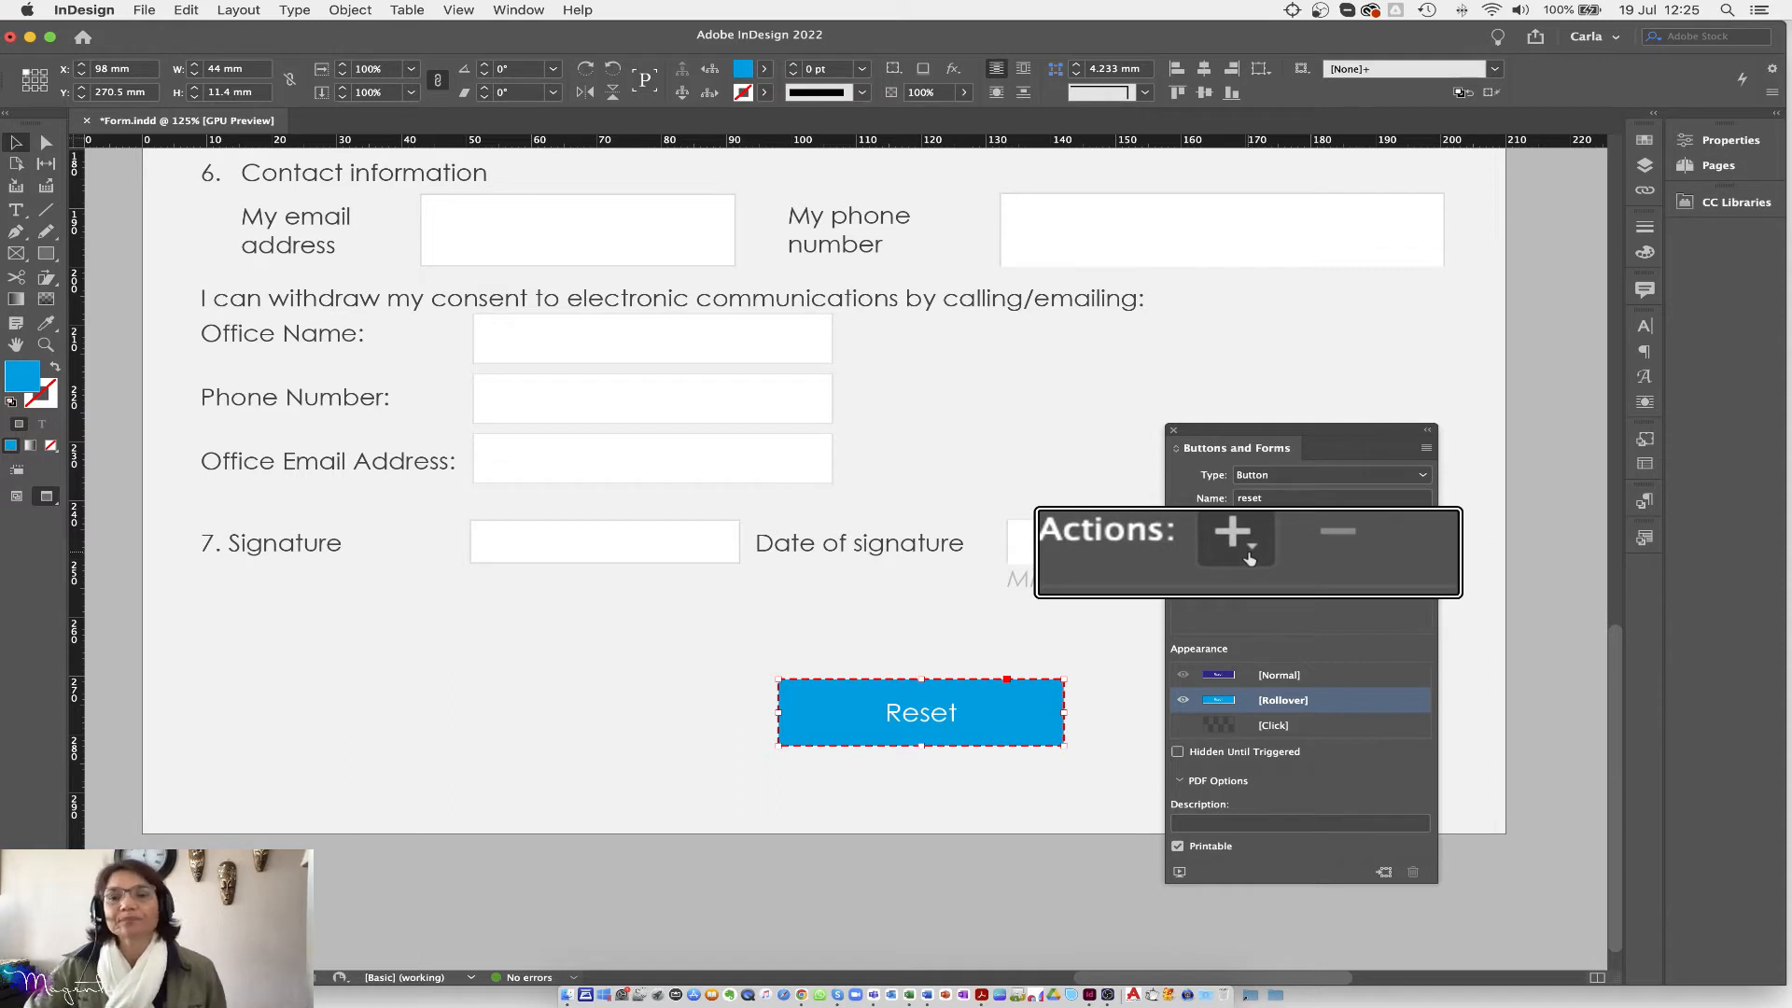
pyautogui.click(1250, 557)
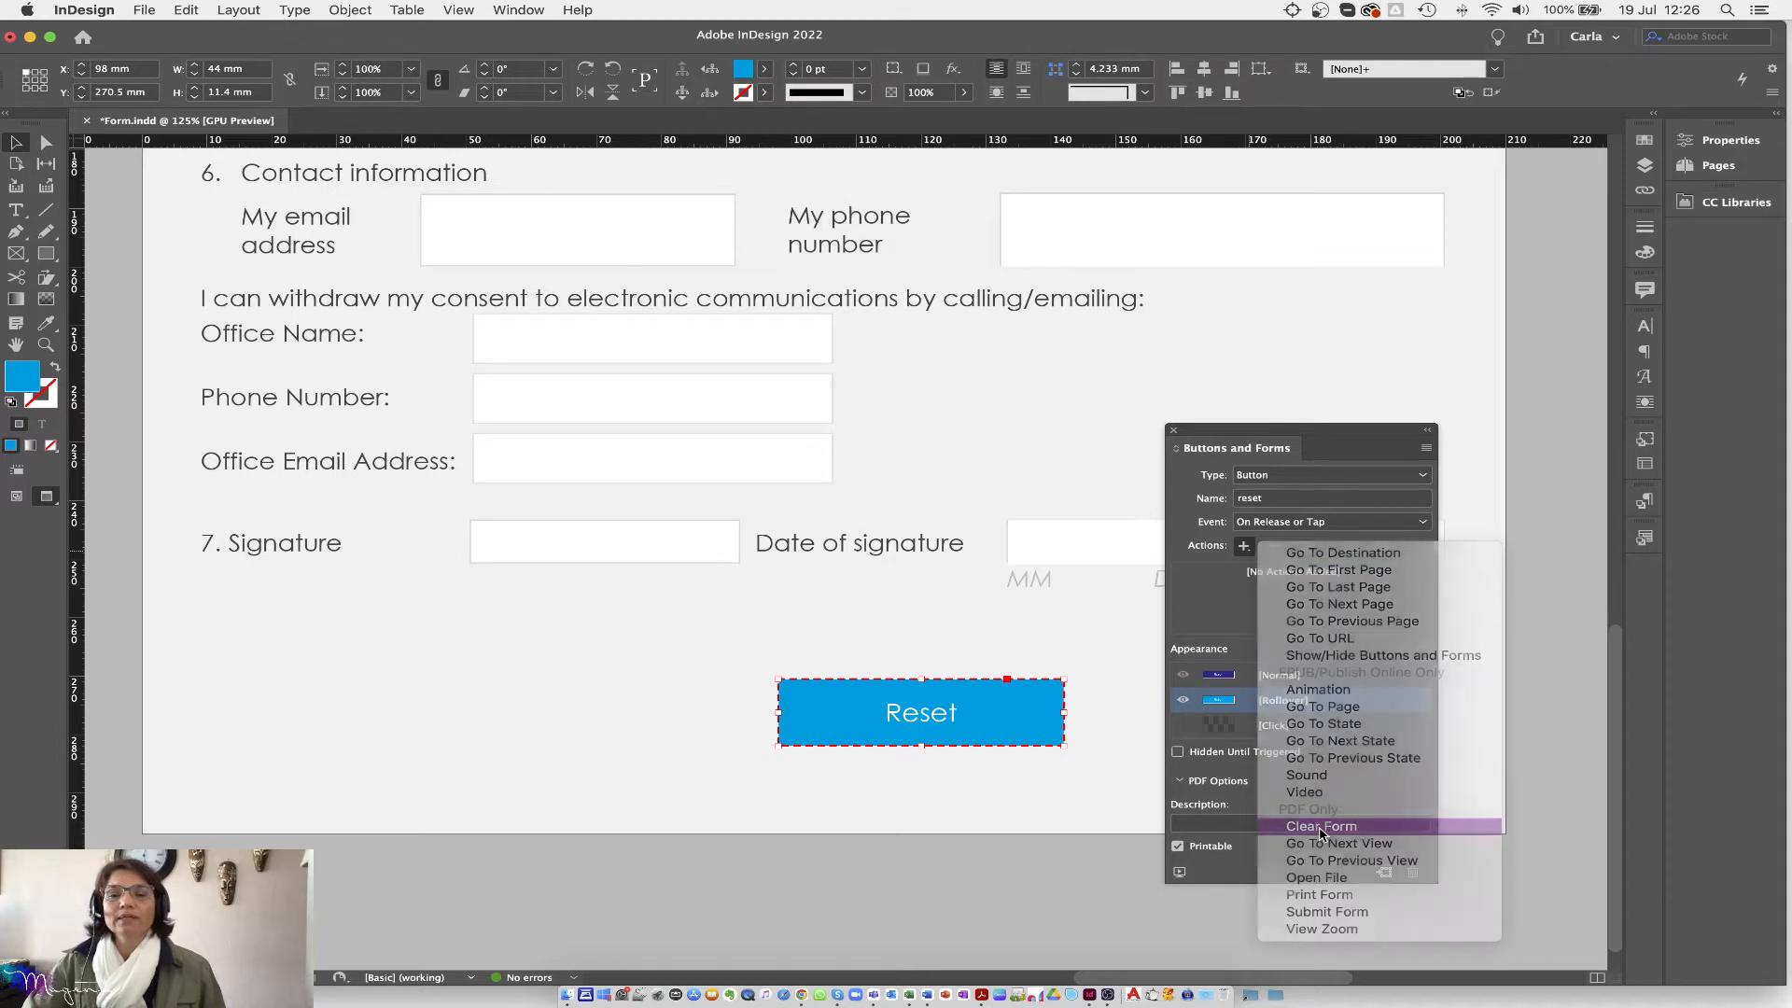
pyautogui.click(1320, 827)
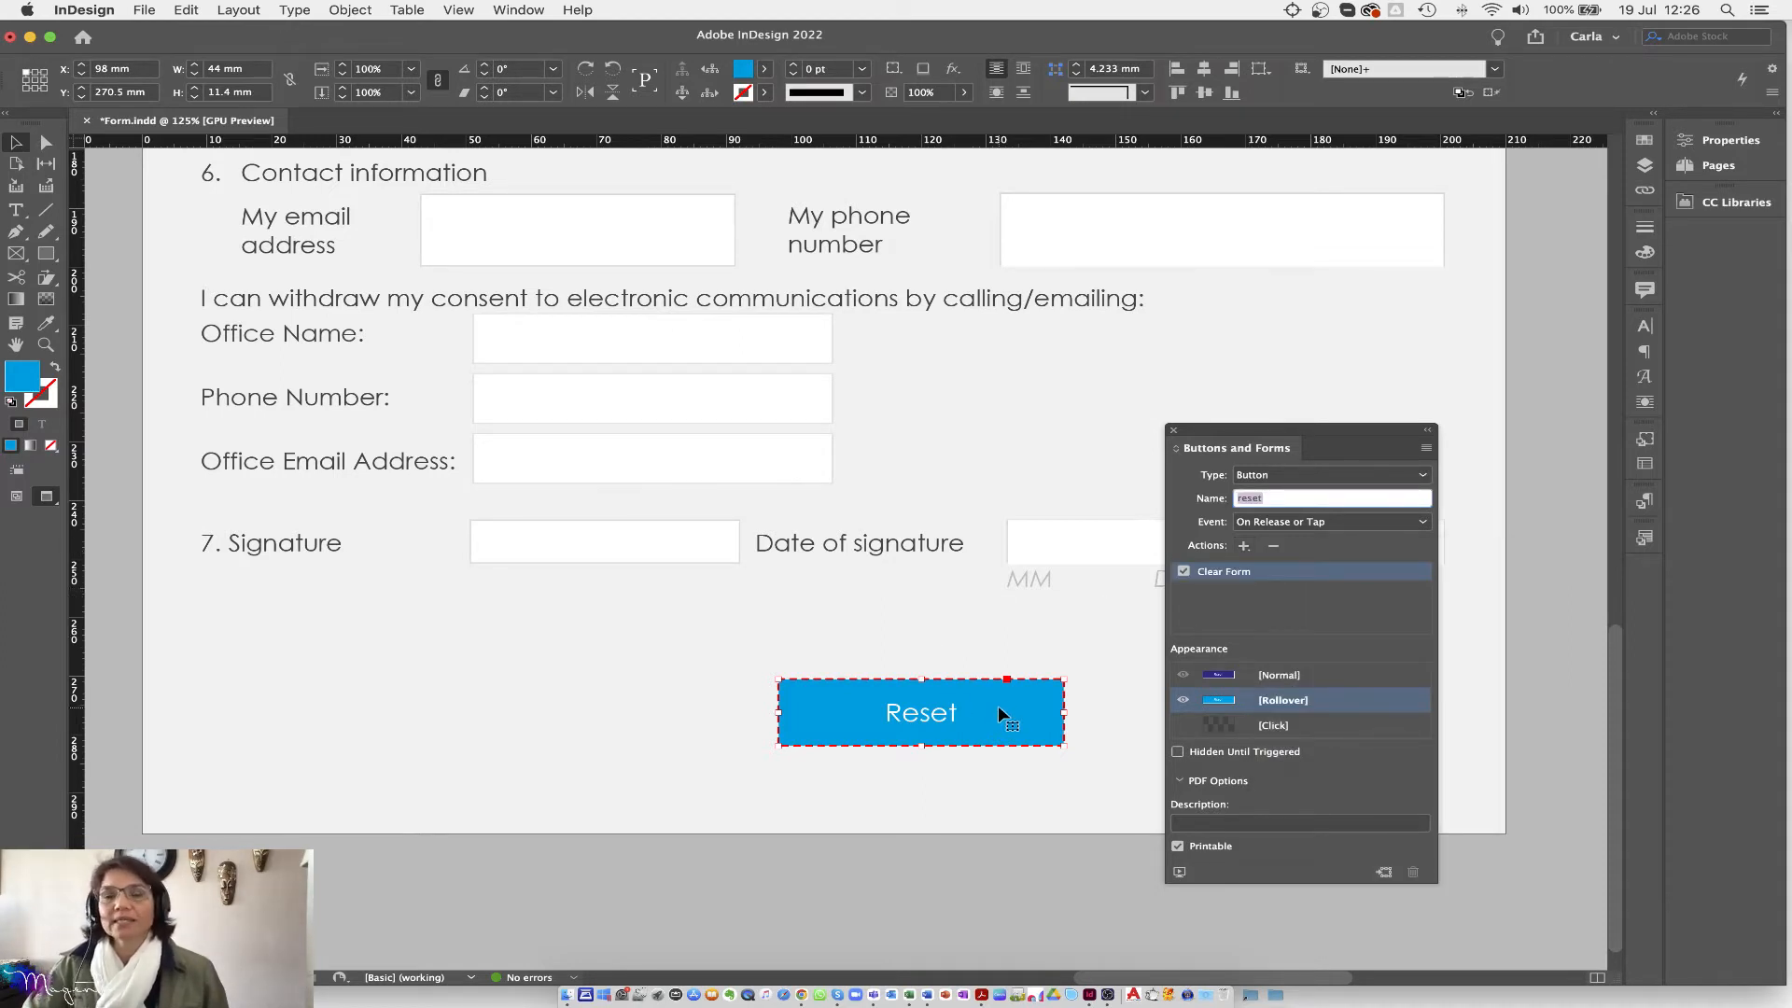
# Step: Shrink the Reset button to 31 × 8.676 mm, copy it to the right, and relabel the copy's rollover 'Submit'
pyautogui.moveTo(1062, 747); pyautogui.dragTo(980, 730)
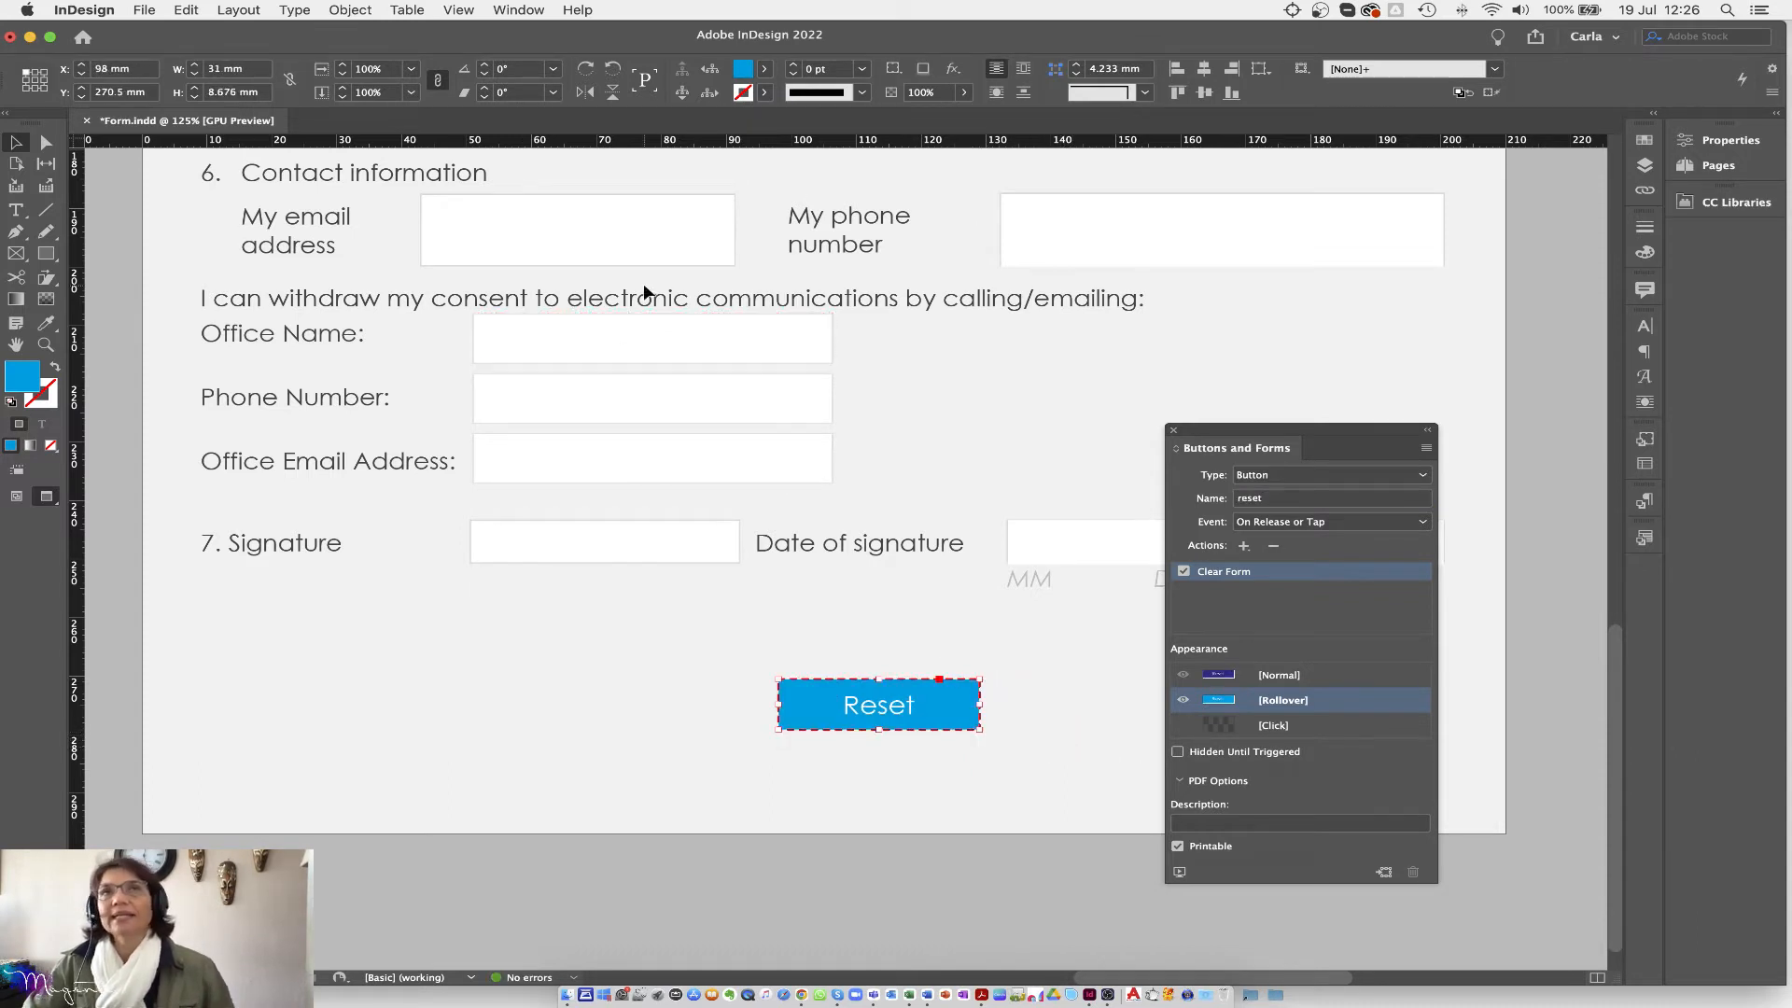
pyautogui.moveTo(1292, 425); pyautogui.dragTo(546, 455)
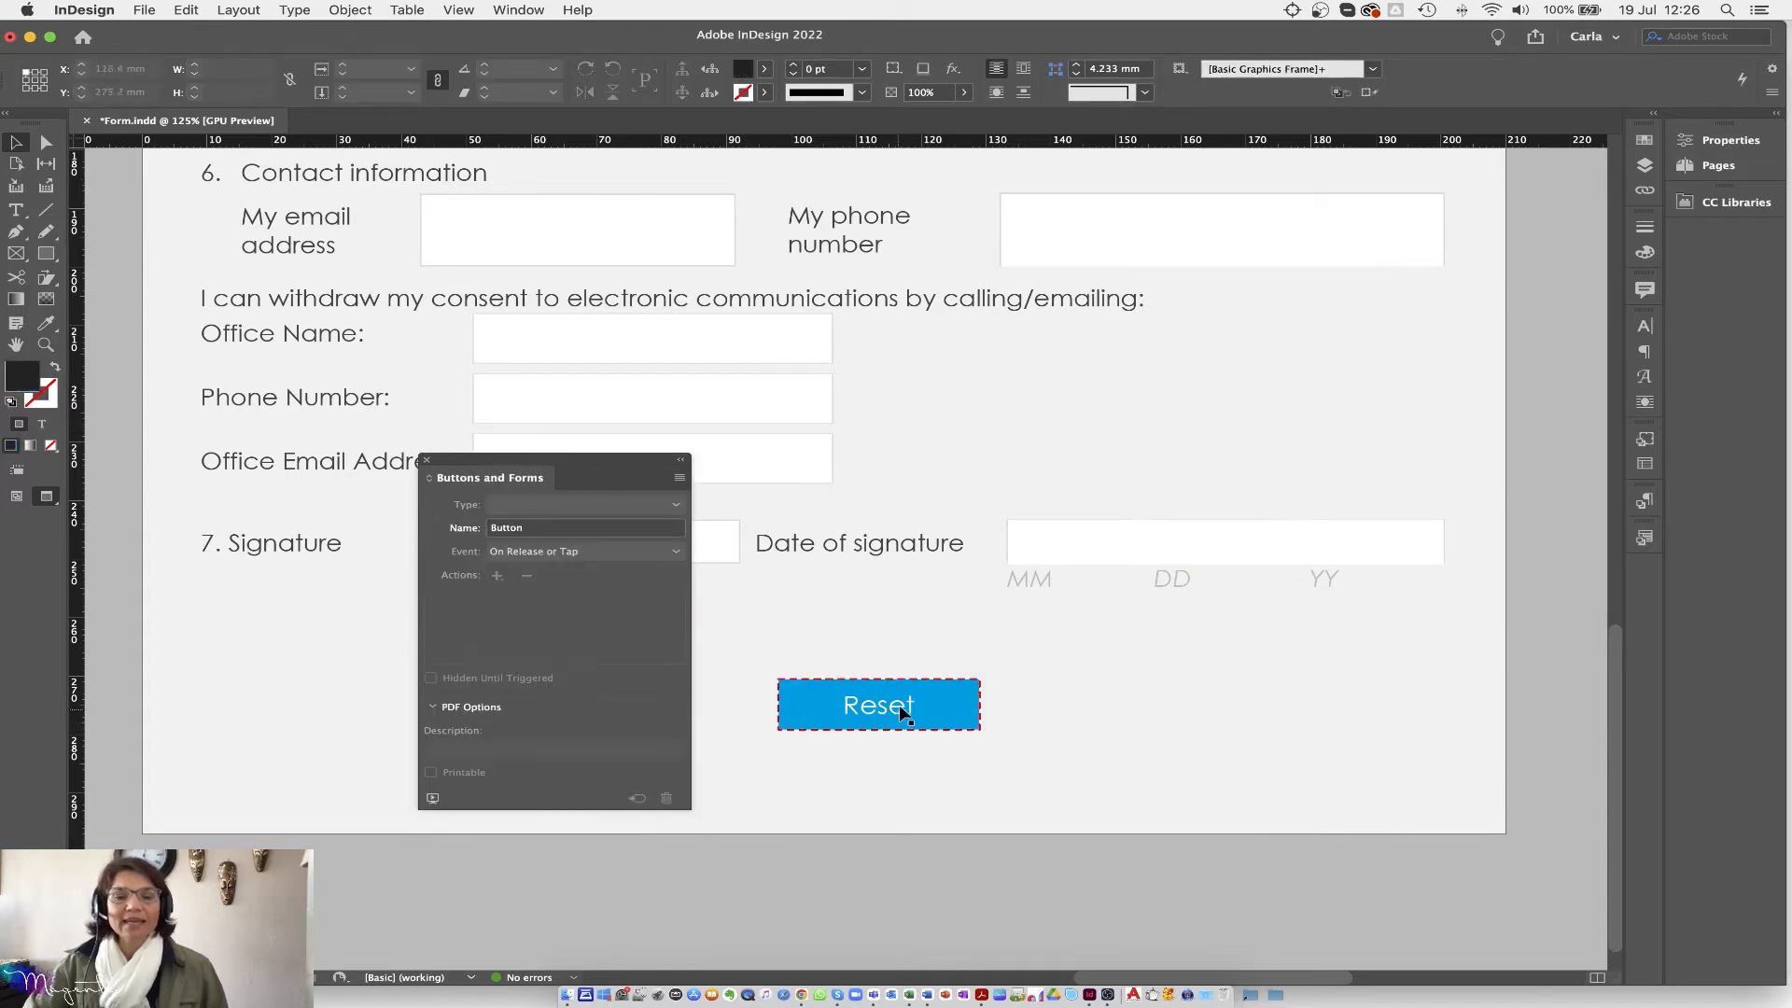
pyautogui.moveTo(942, 691); pyautogui.dragTo(1174, 704)
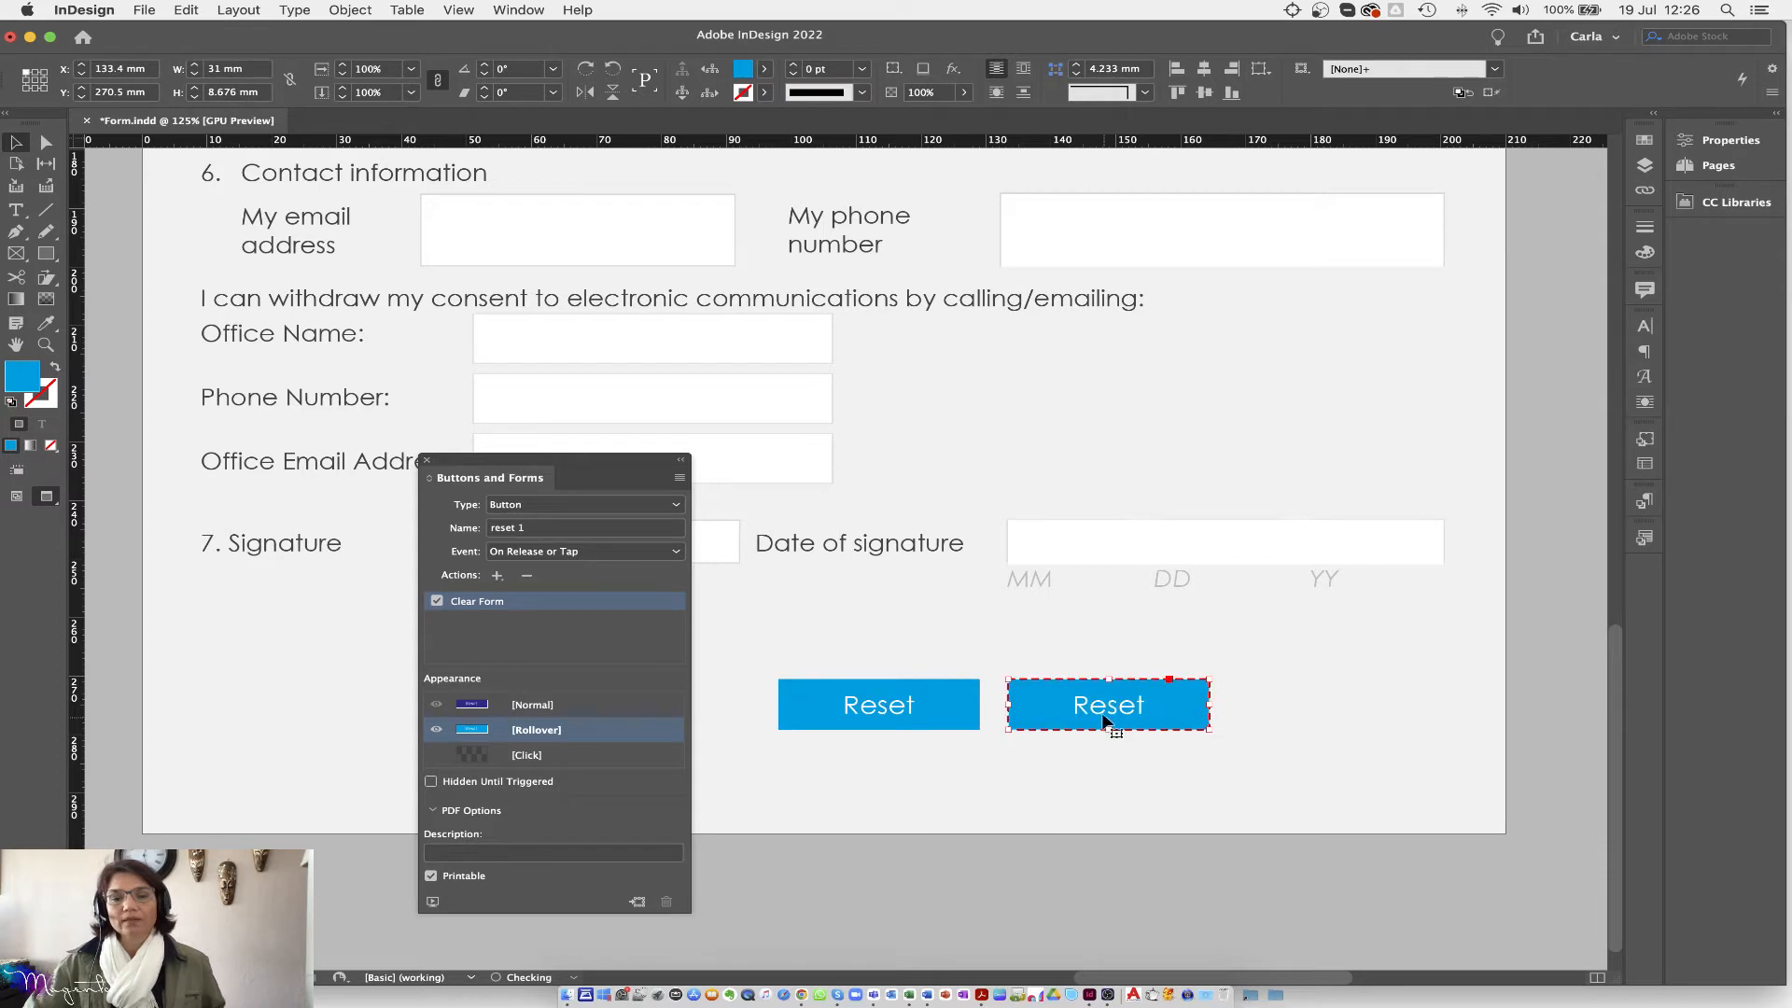
pyautogui.doubleClick(1107, 707)
pyautogui.doubleClick(1108, 707)
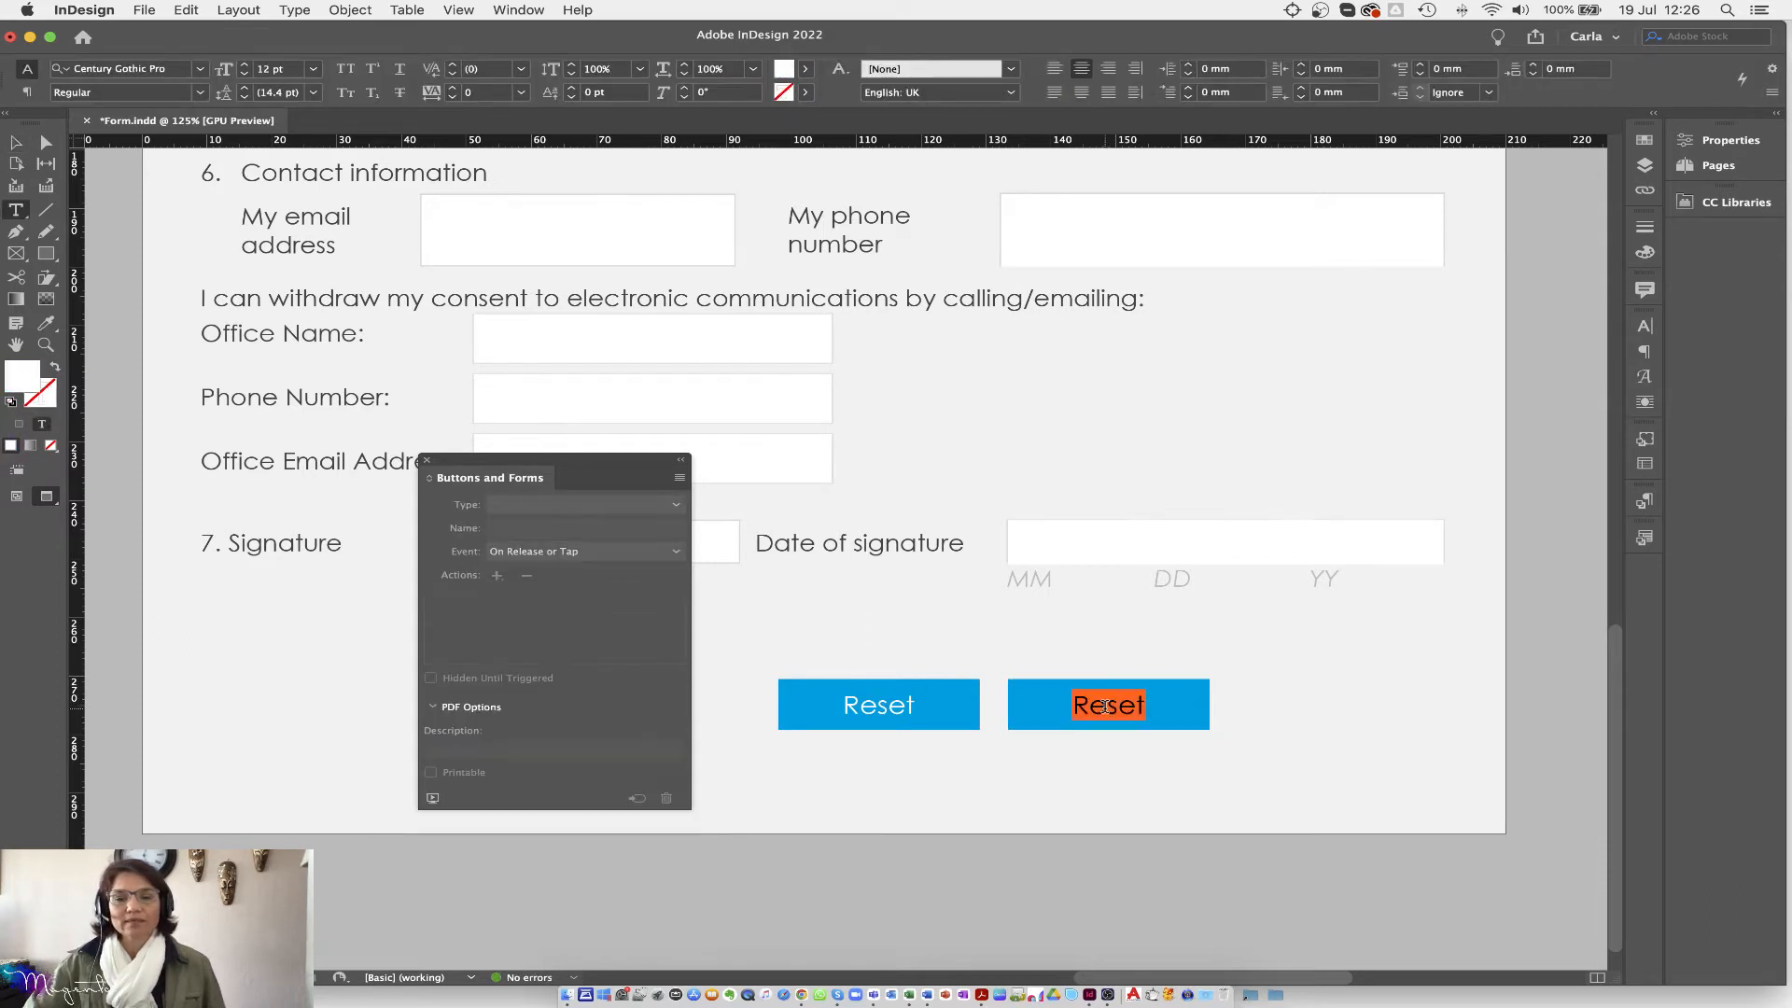
pyautogui.write('Submite')
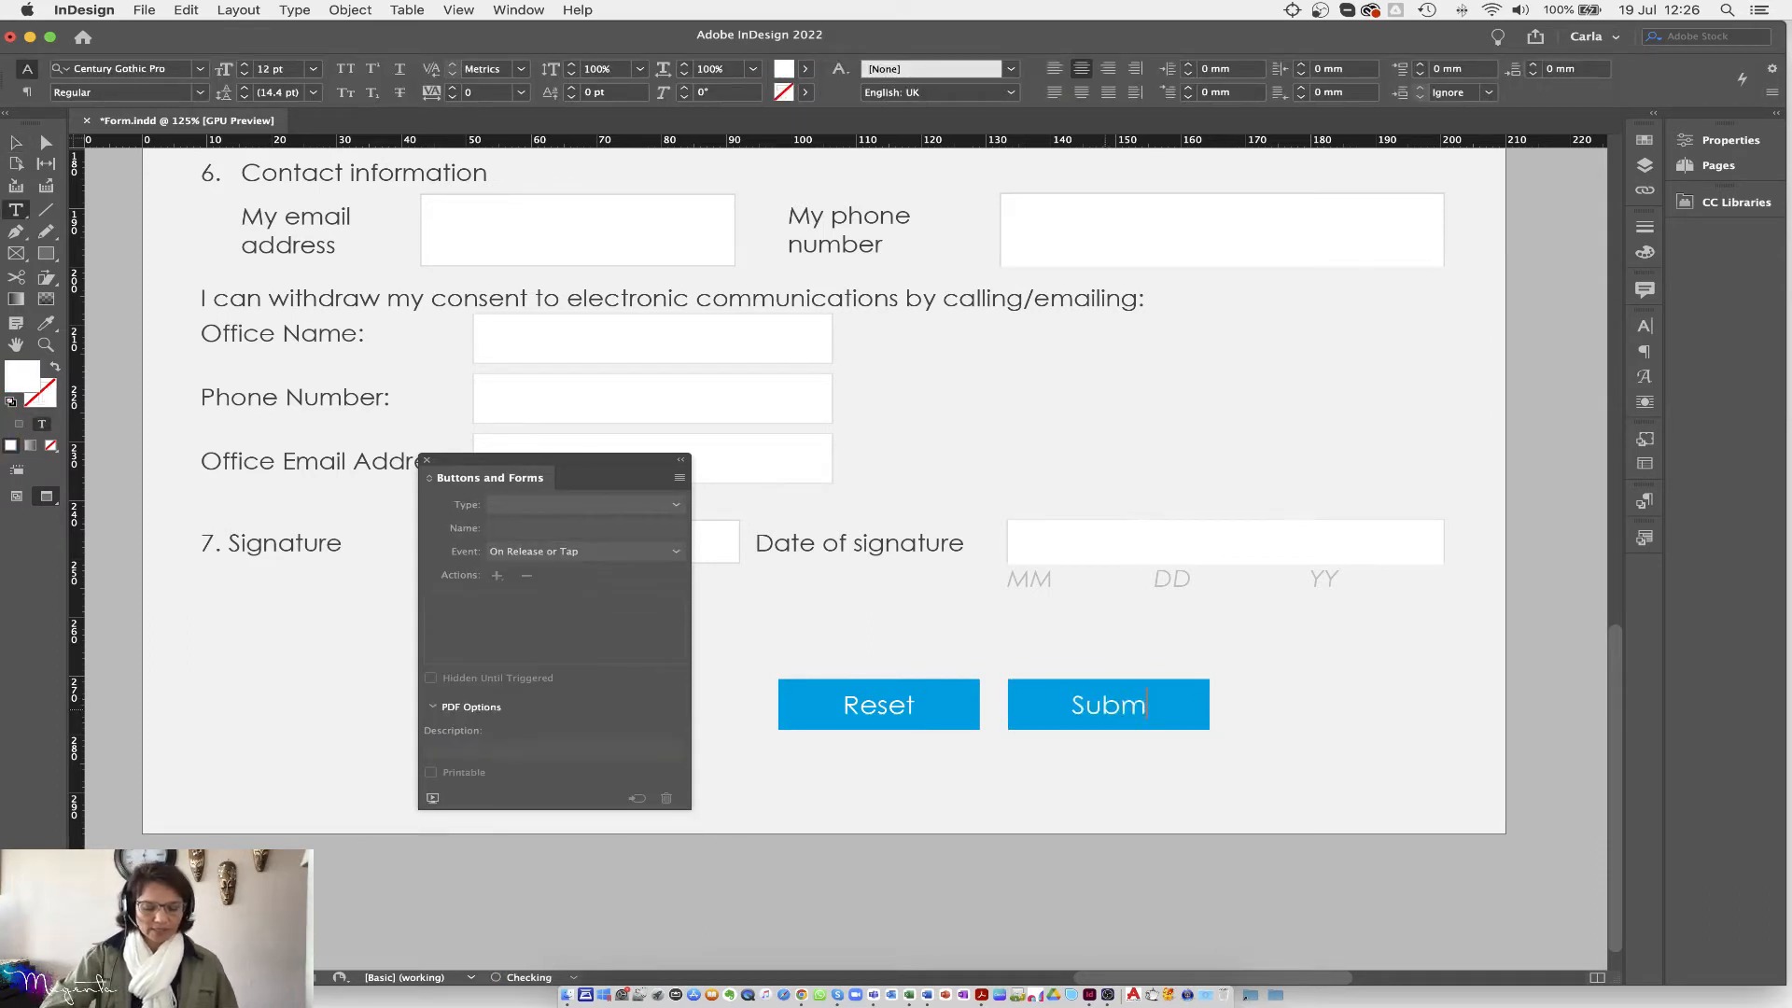
pyautogui.press('BackSpace')
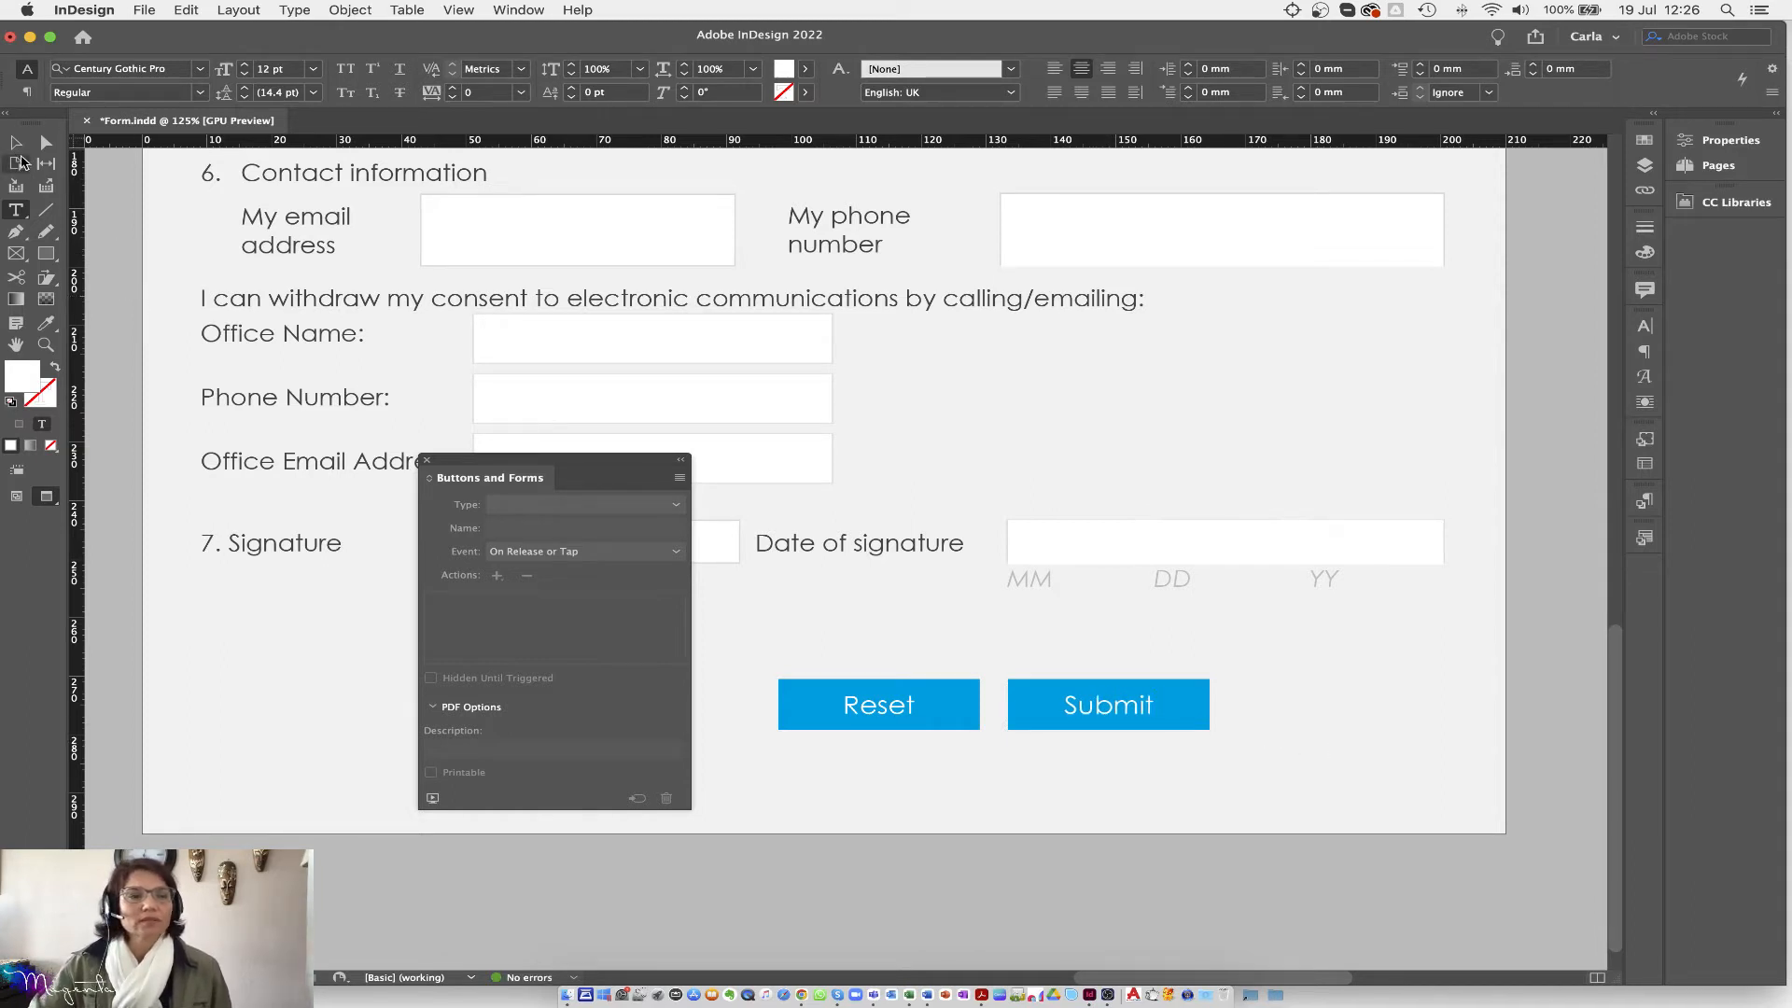
# Step: Change the copy's Normal appearance label to 'Submit' as well
pyautogui.click(16, 142)
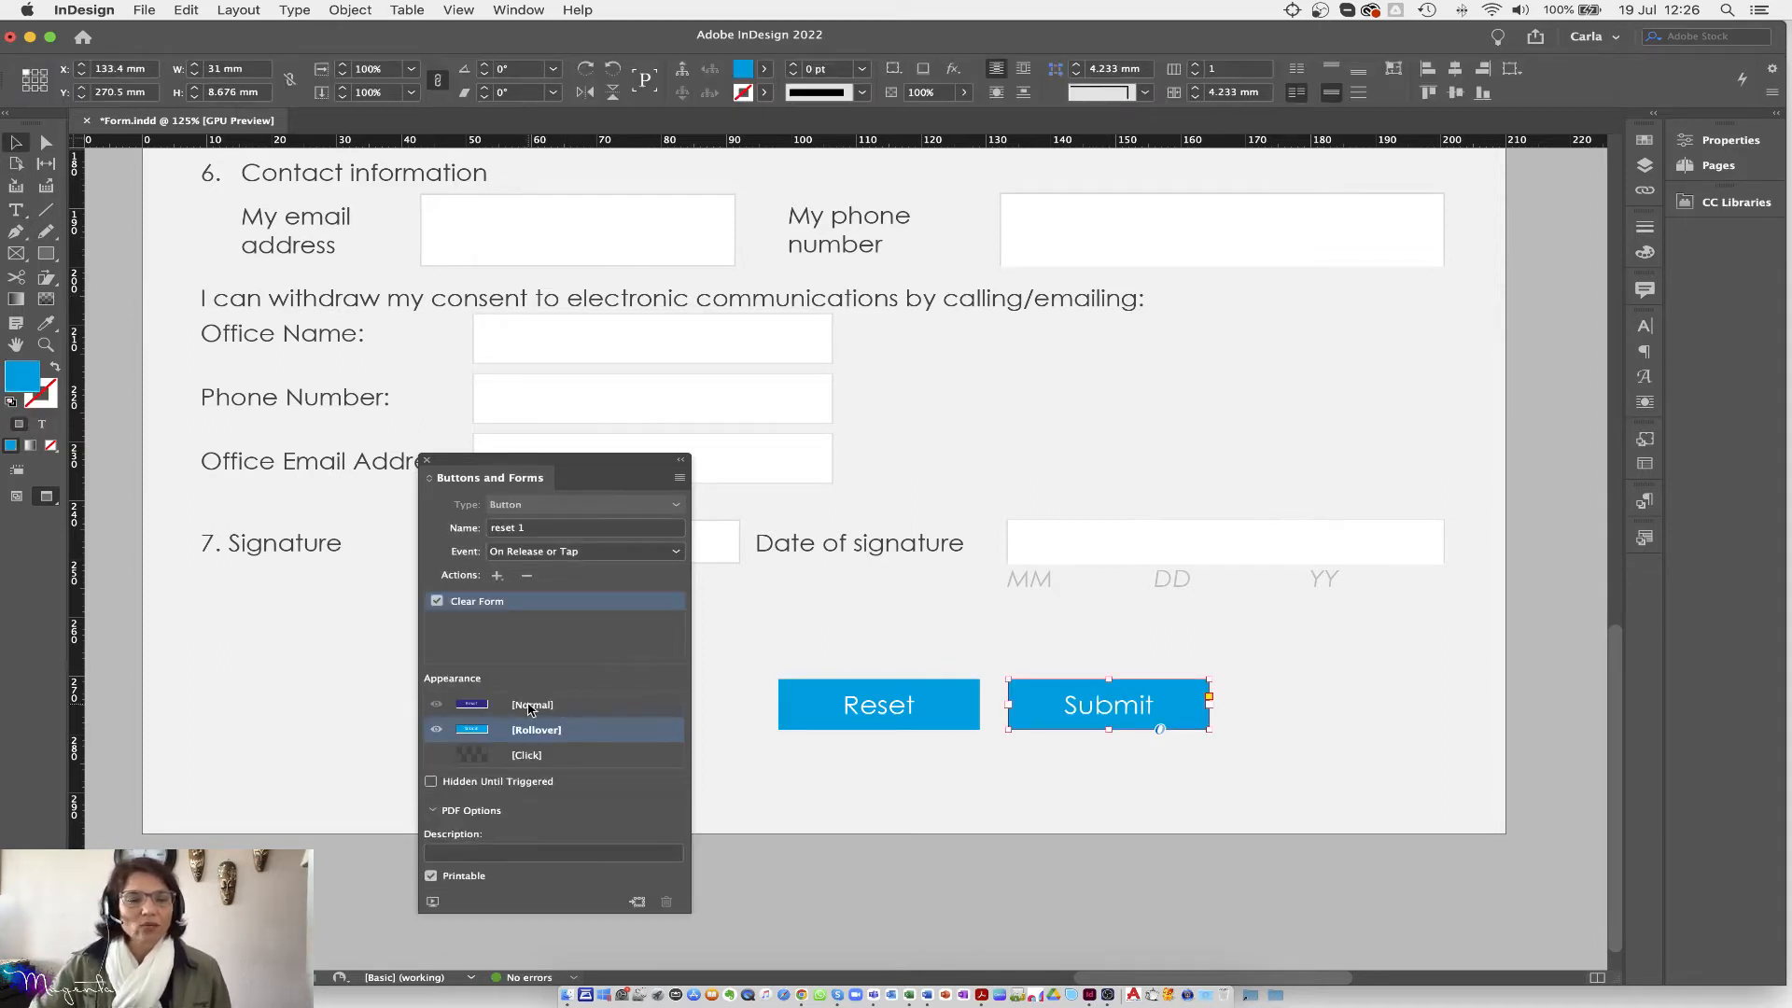
pyautogui.click(529, 706)
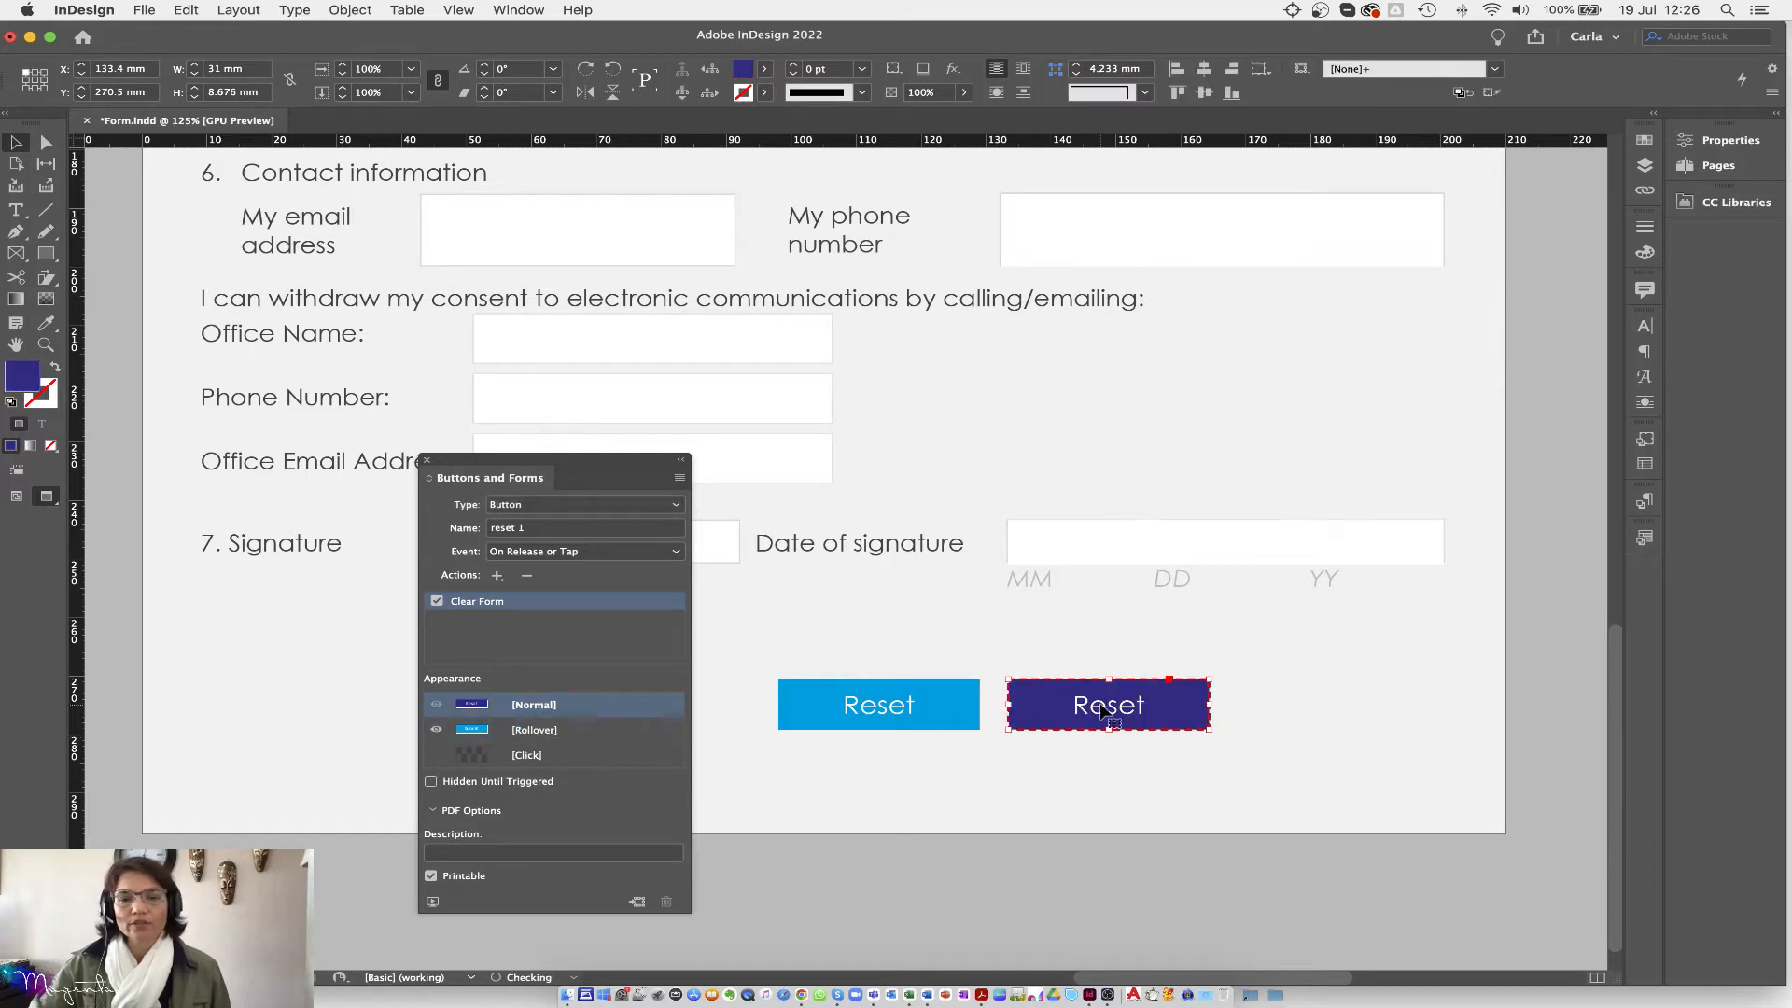
pyautogui.doubleClick(1102, 711)
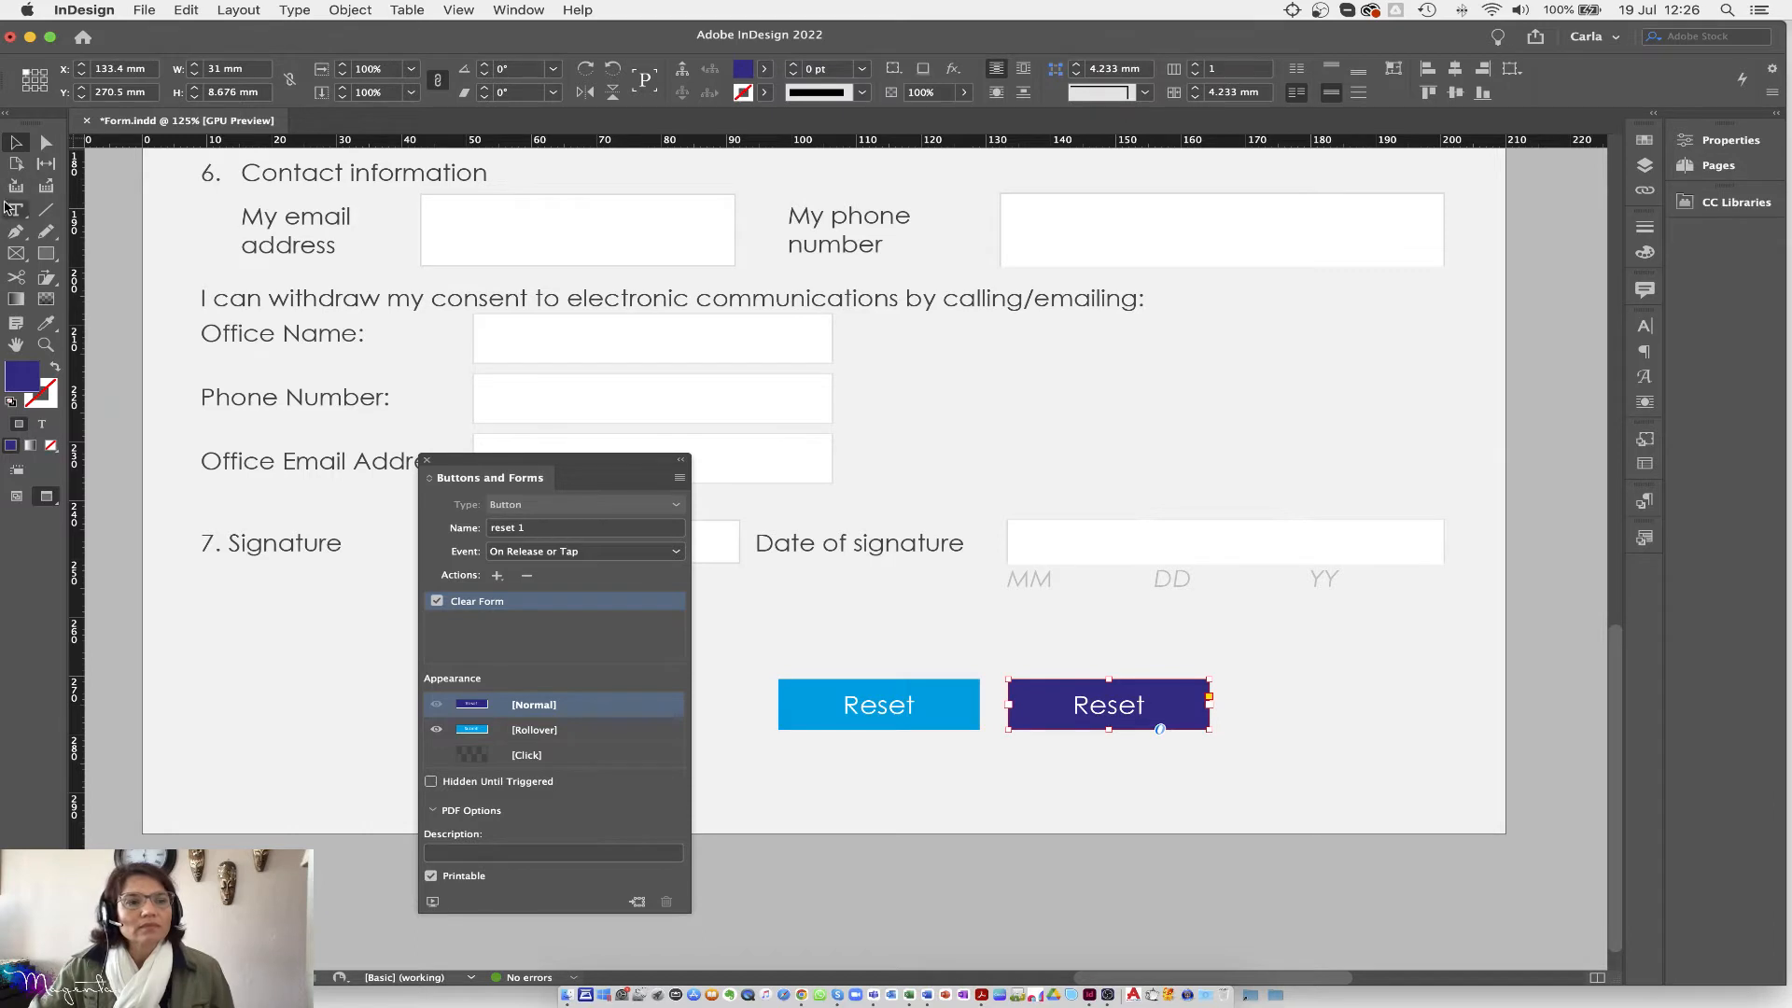
pyautogui.press('t')
pyautogui.doubleClick(1101, 708)
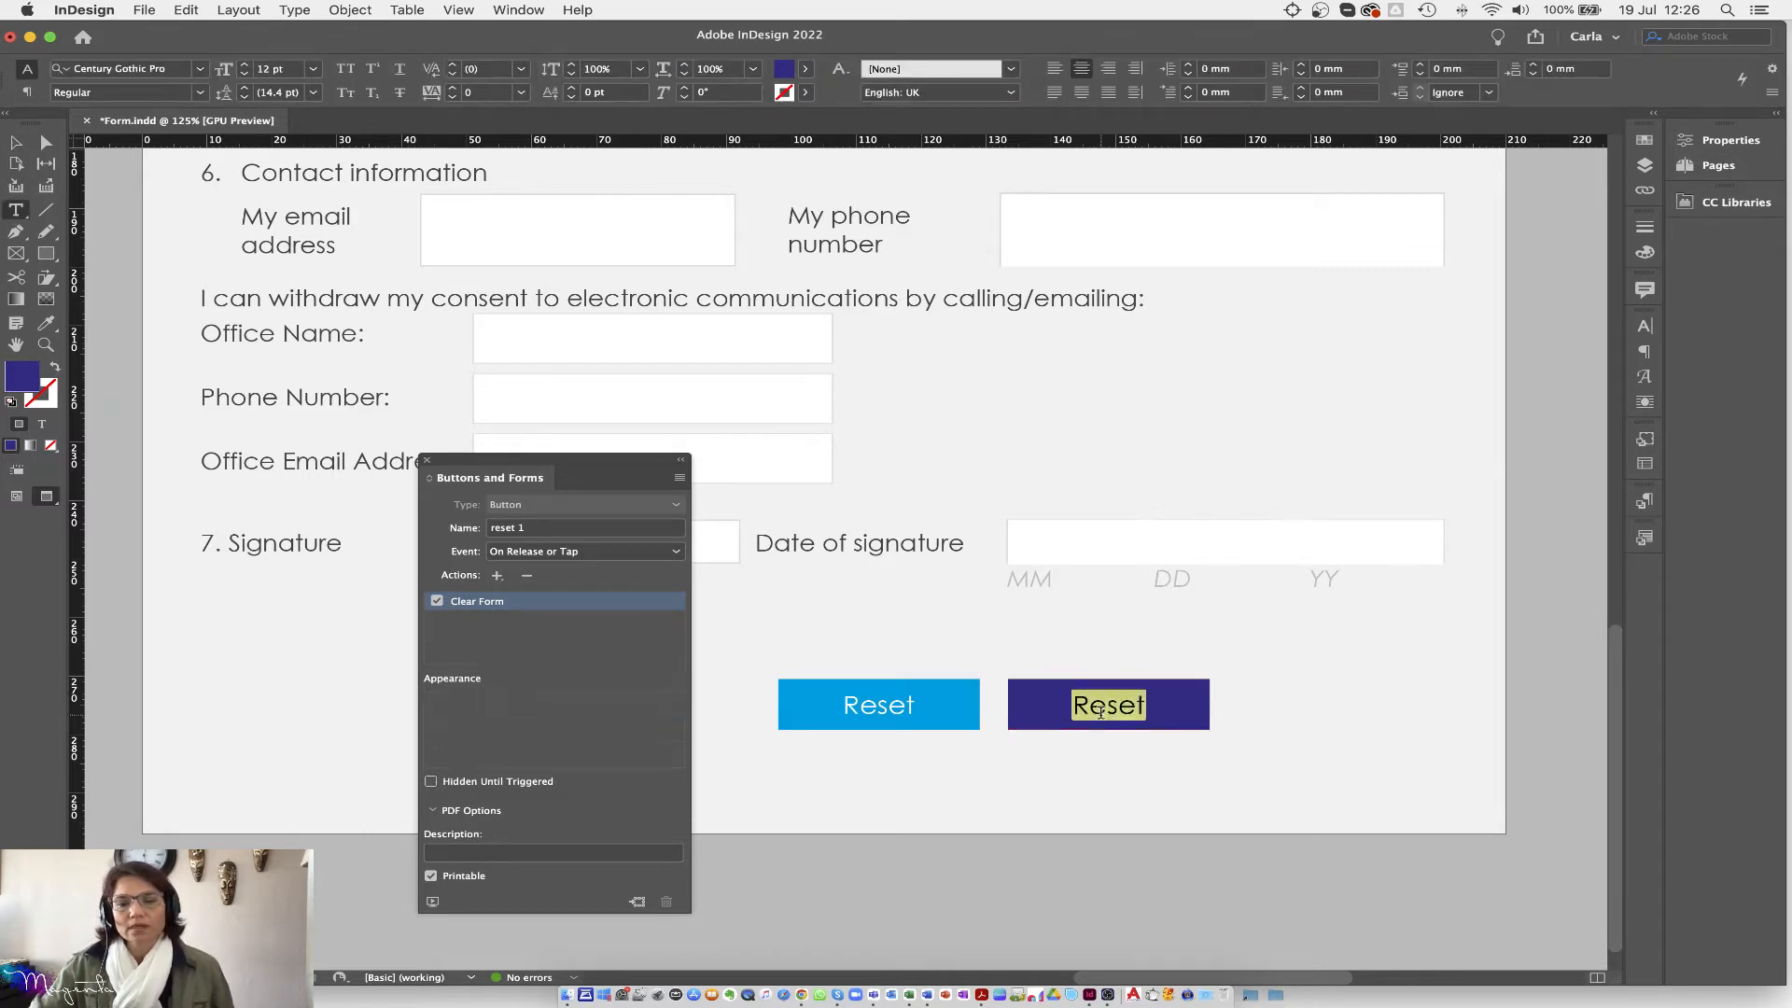
pyautogui.write('Submit')
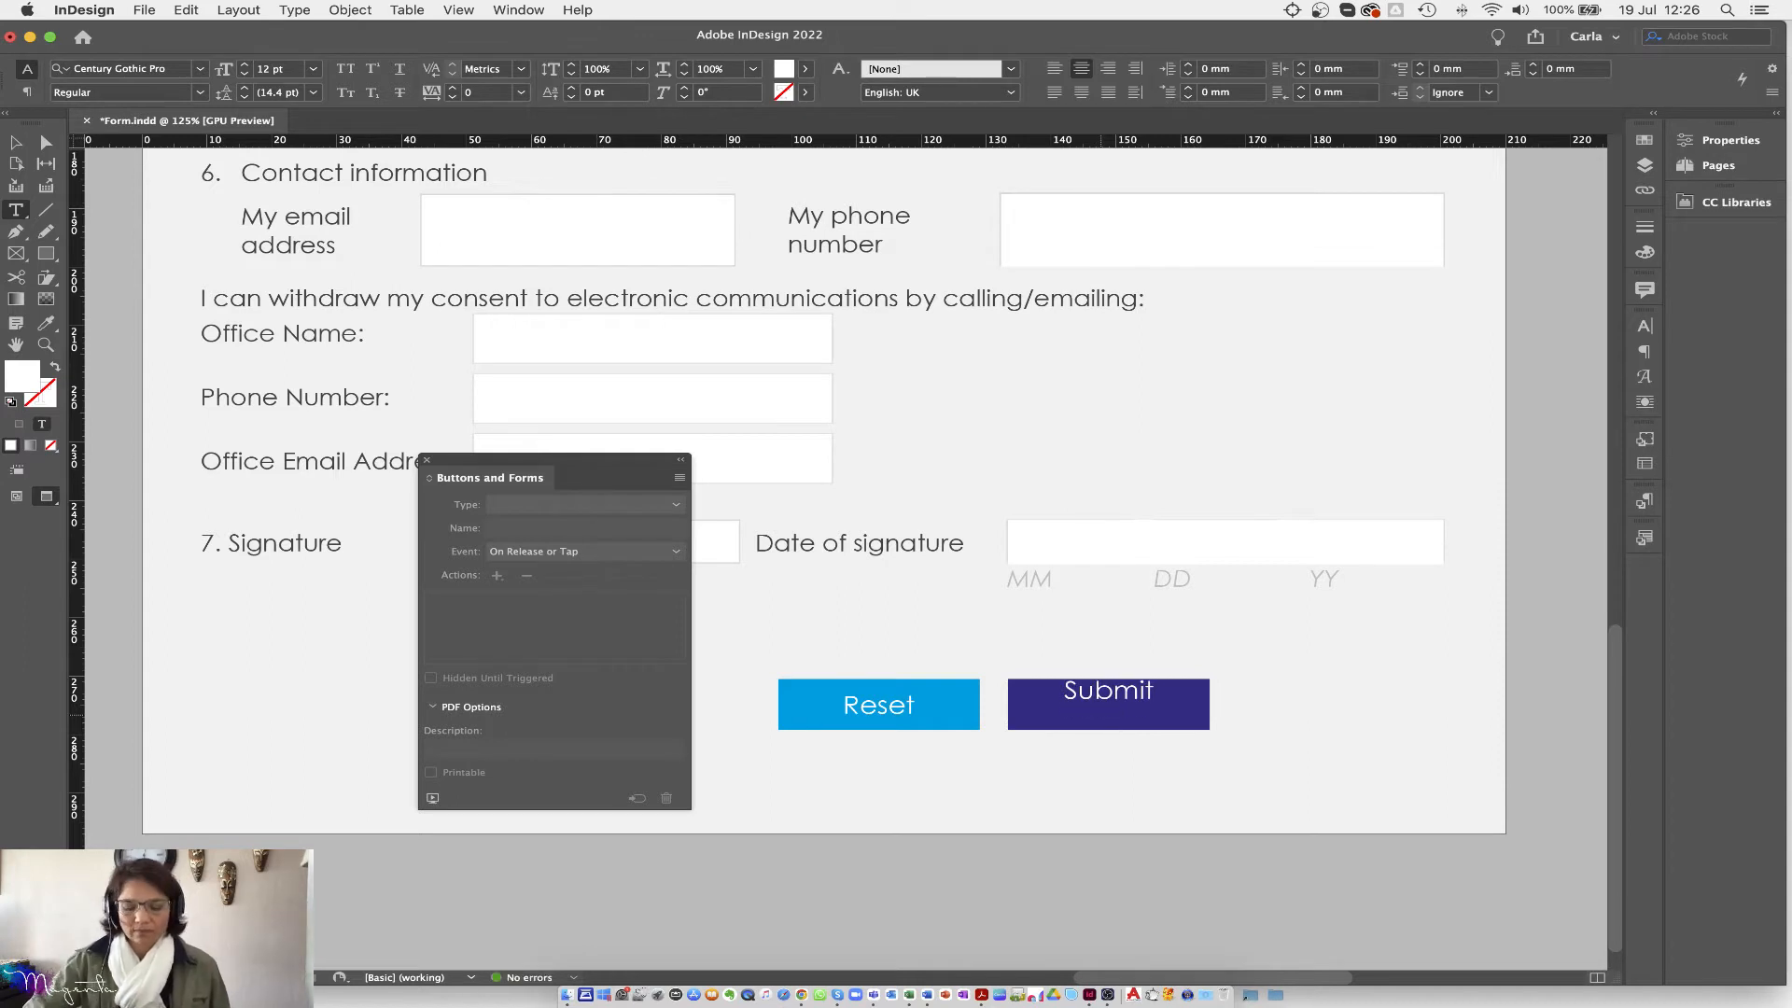
pyautogui.click(15, 142)
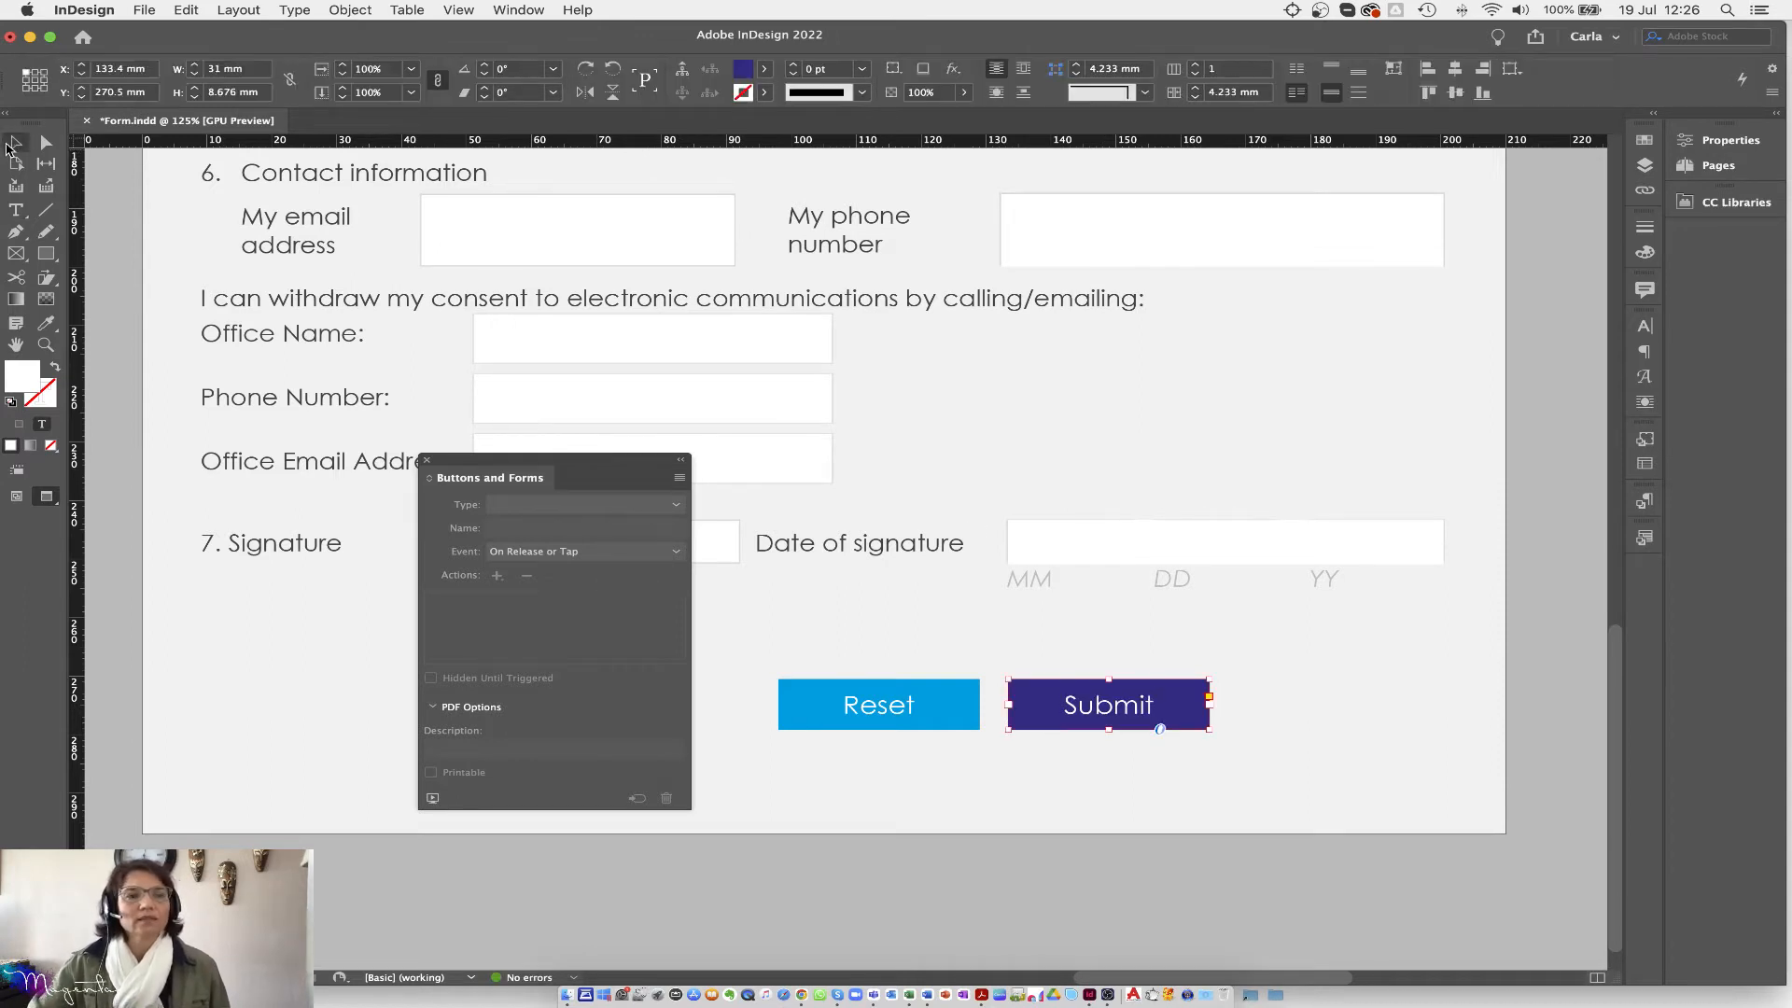
# Step: Rename the Submit button to 'submit'
pyautogui.click(875, 711)
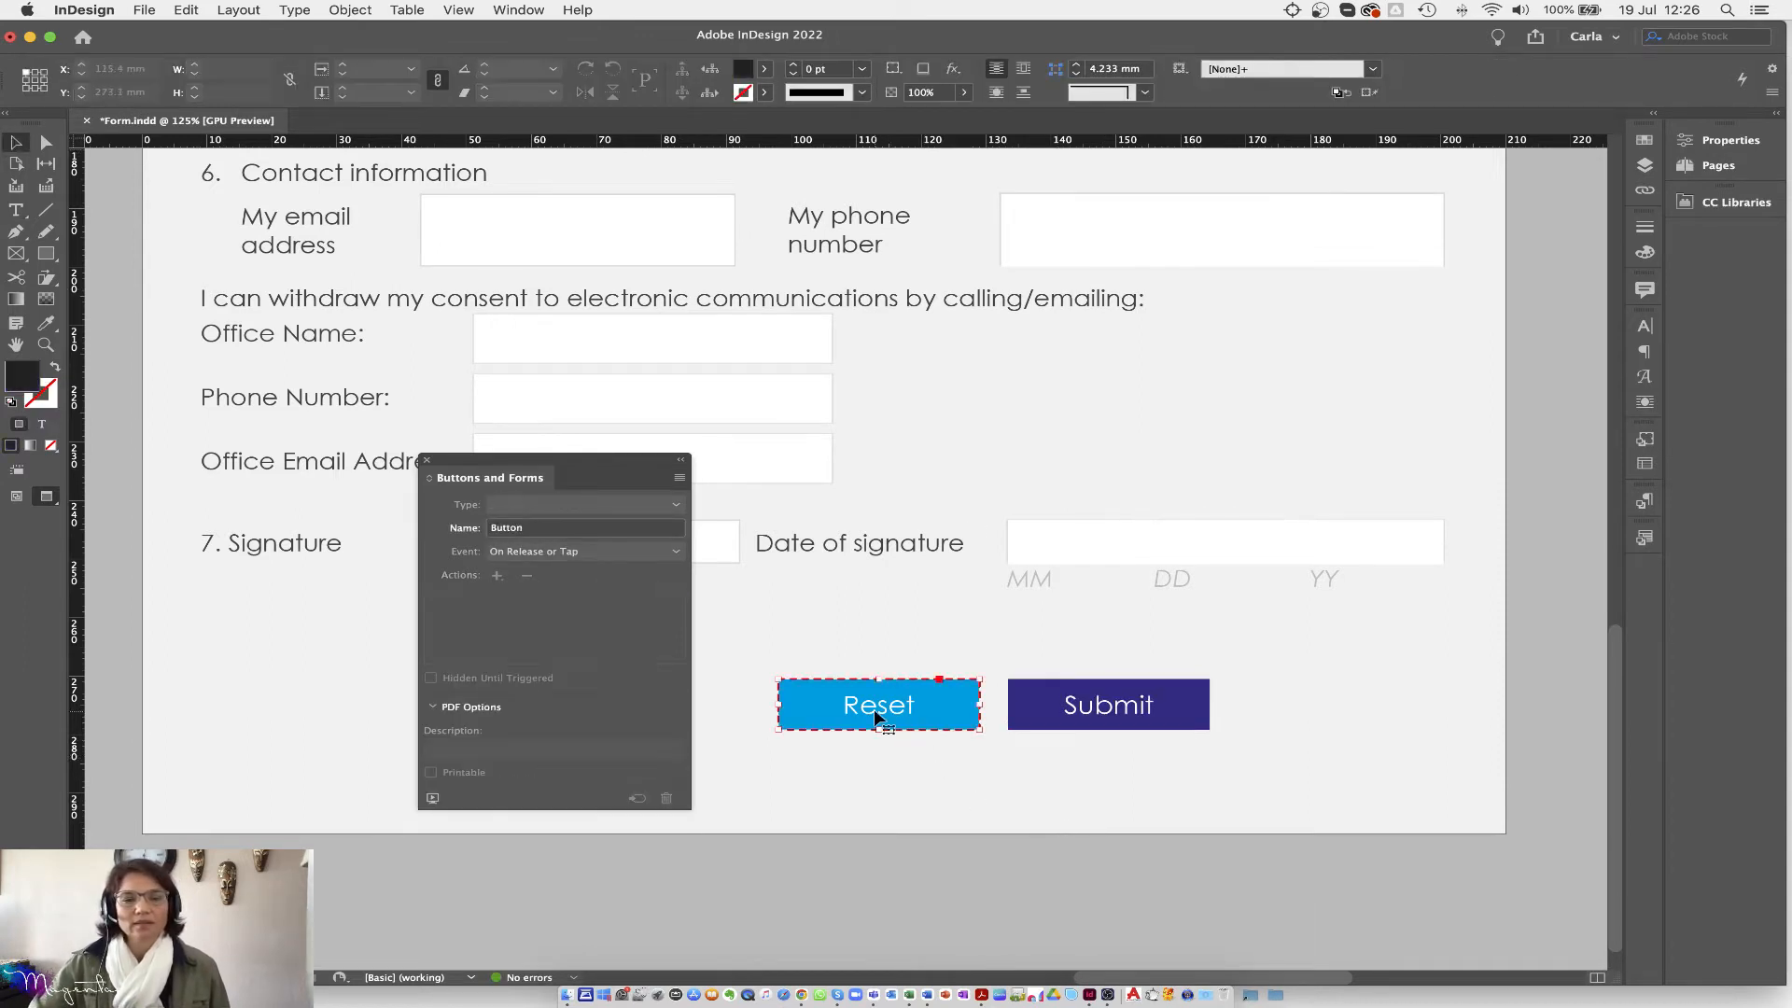
pyautogui.click(519, 710)
pyautogui.click(1116, 707)
pyautogui.click(553, 529)
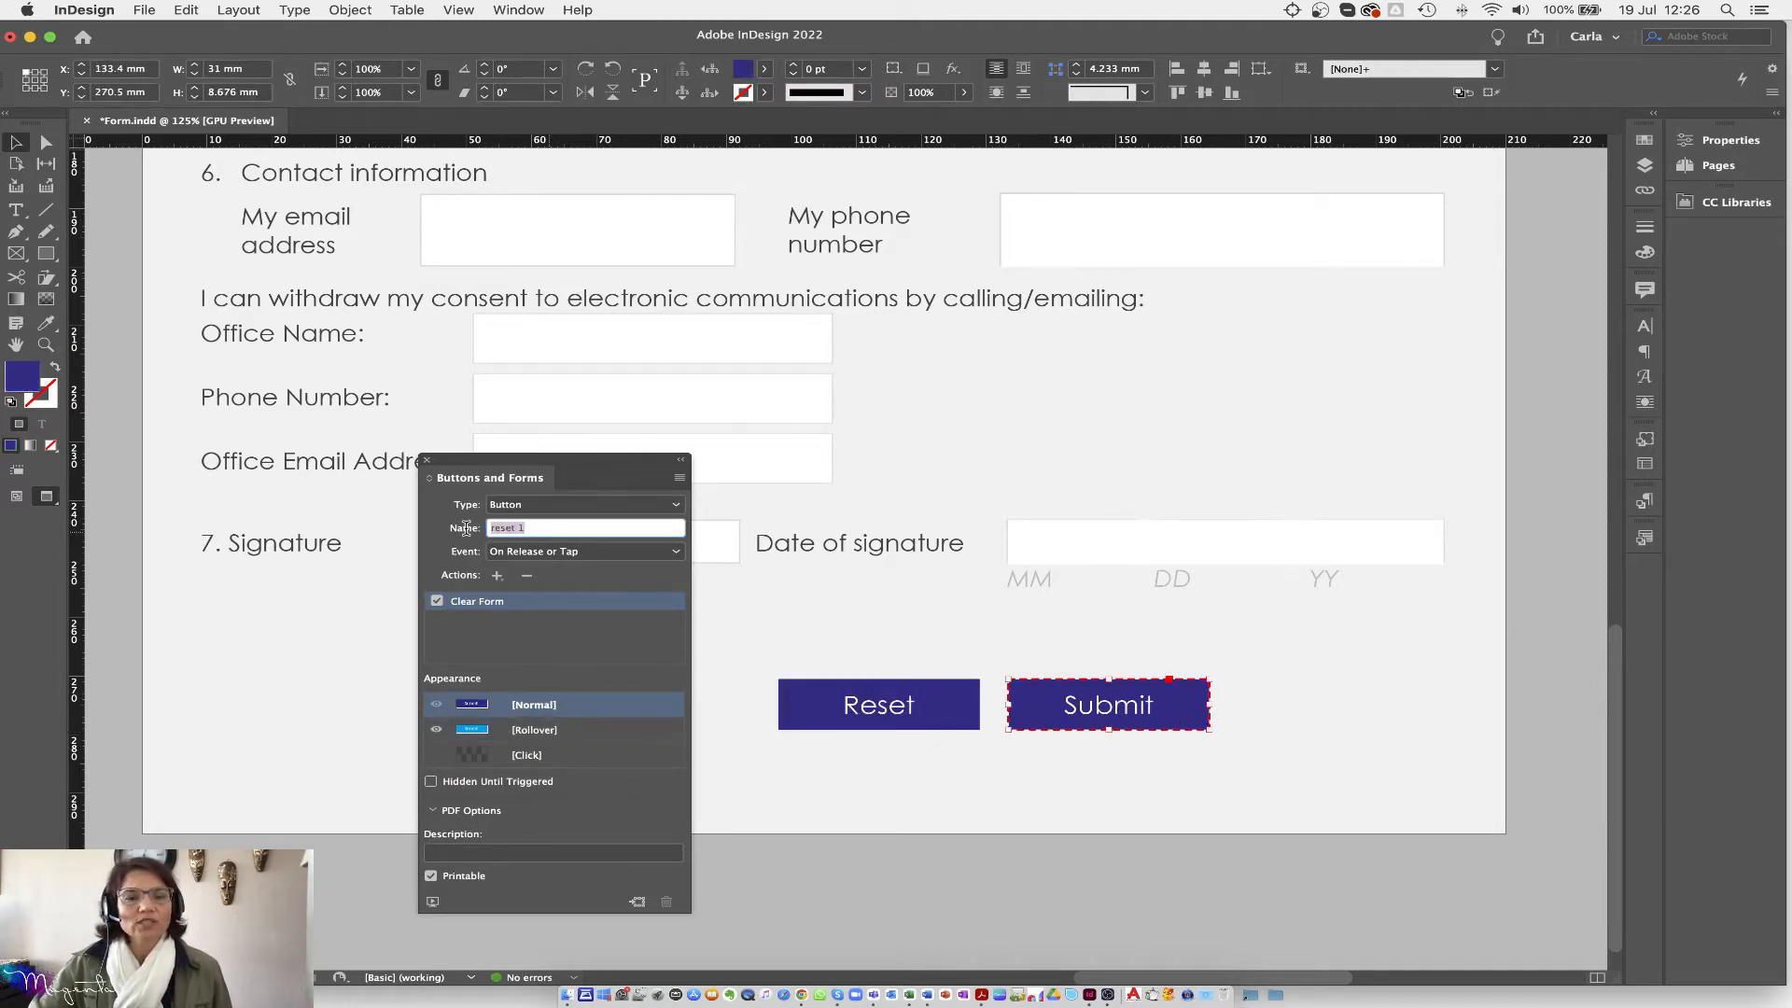
pyautogui.write('submit')
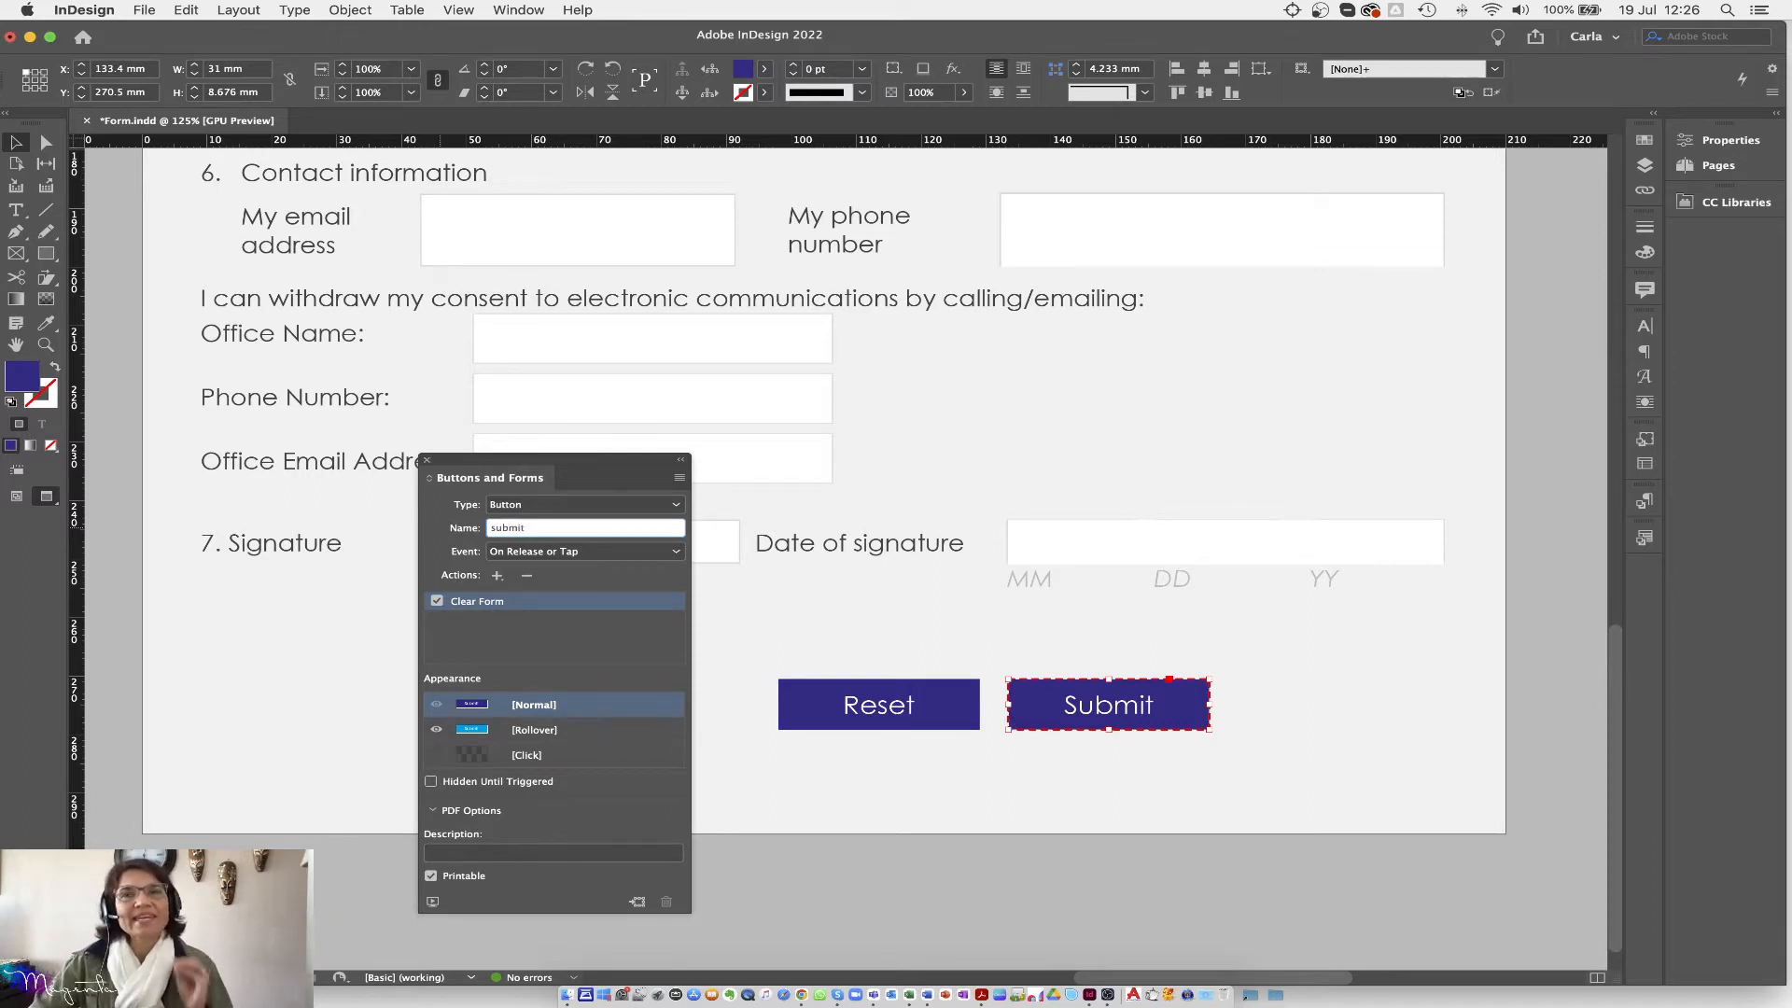
pyautogui.press('Return')
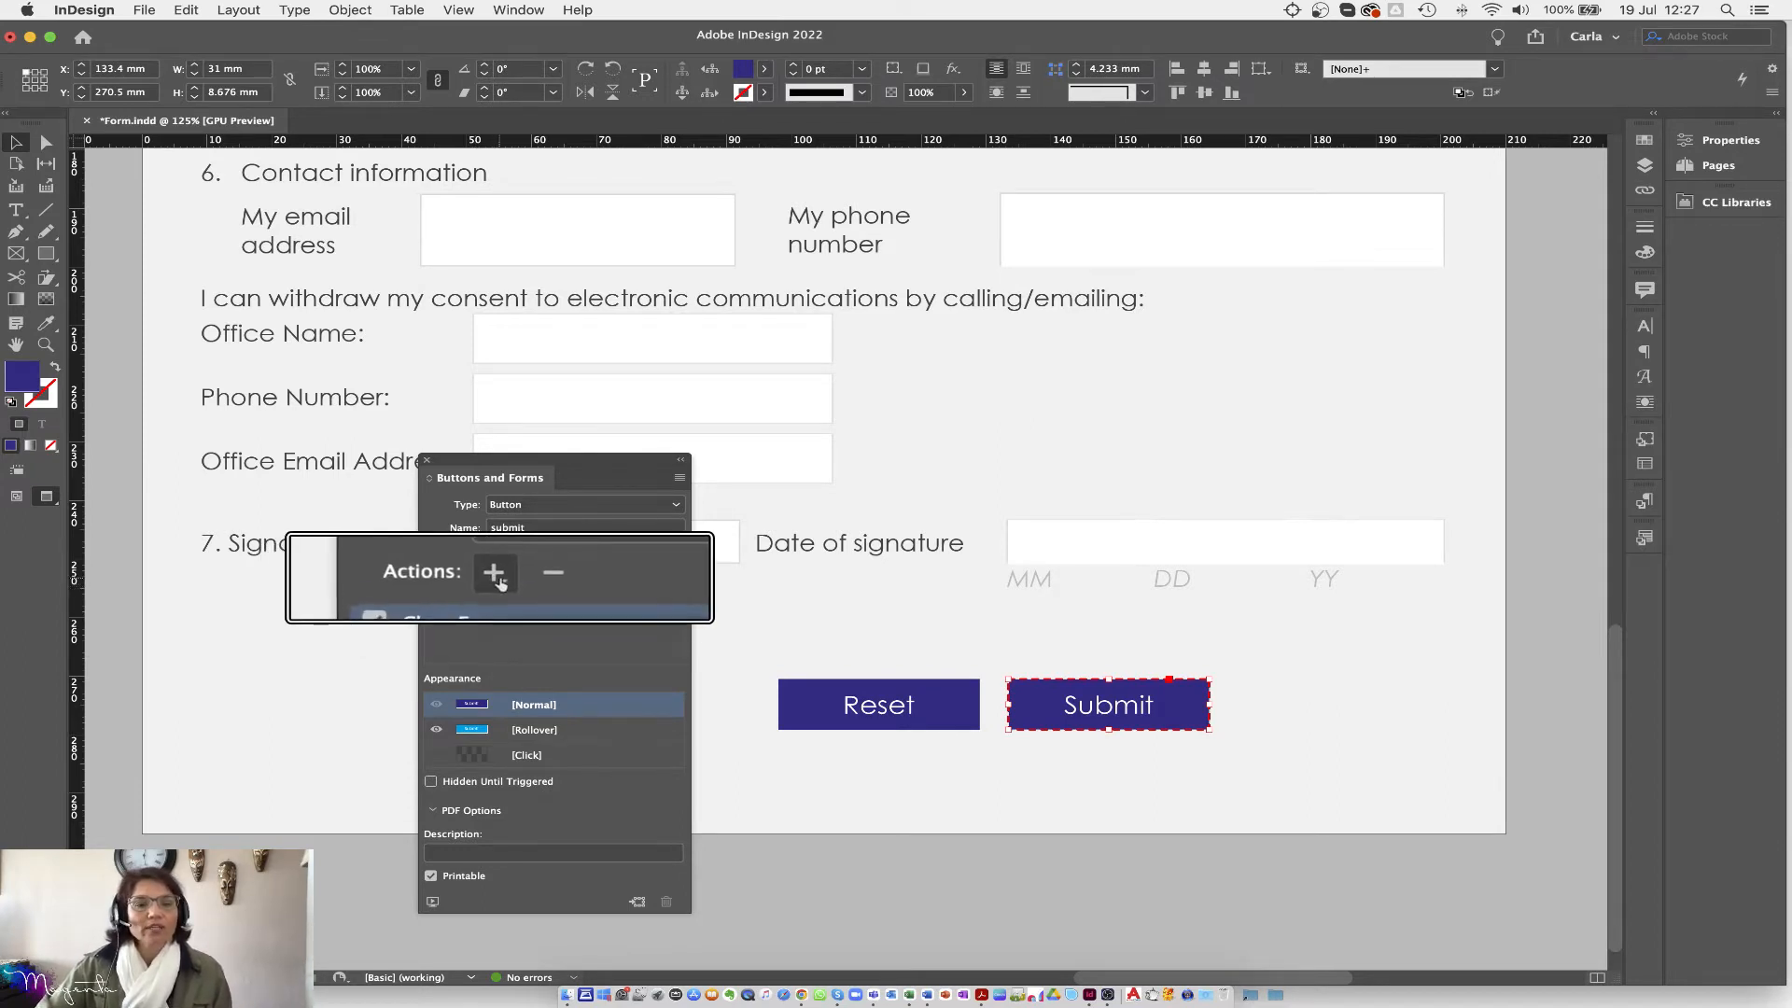
# Step: Replace its Clear Form action with Submit Form to a mailto: e-mail address URL
pyautogui.click(525, 577)
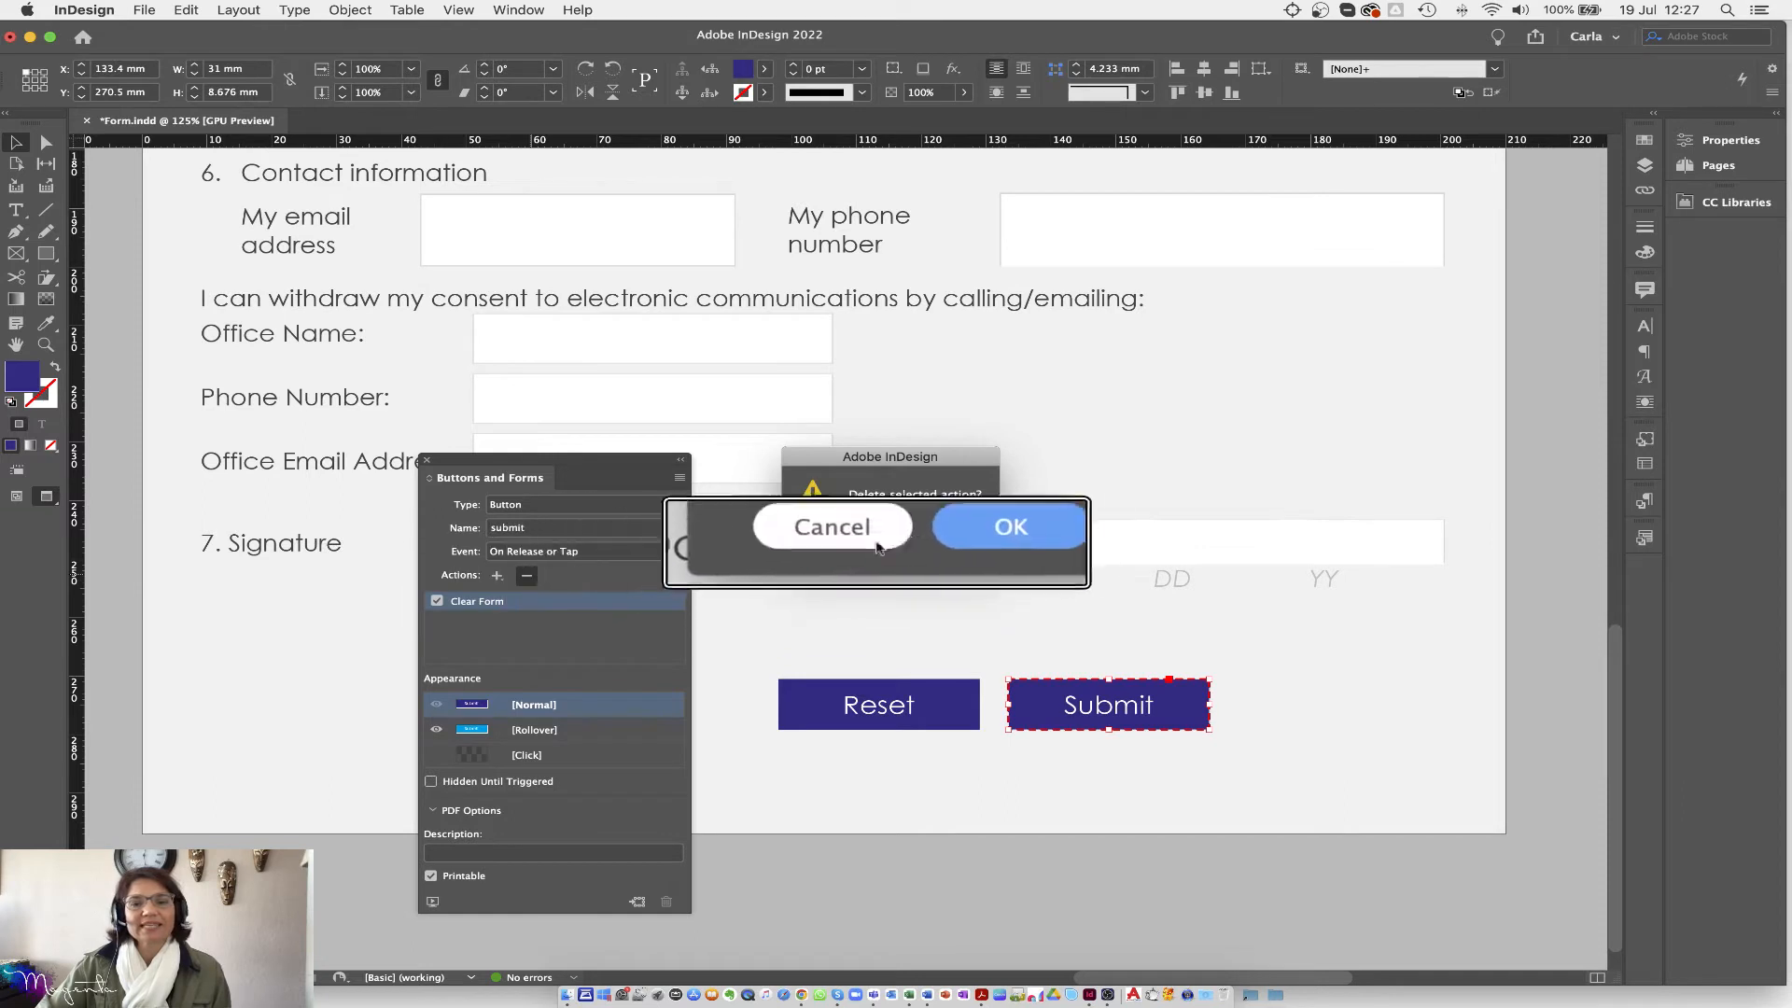
pyautogui.click(945, 538)
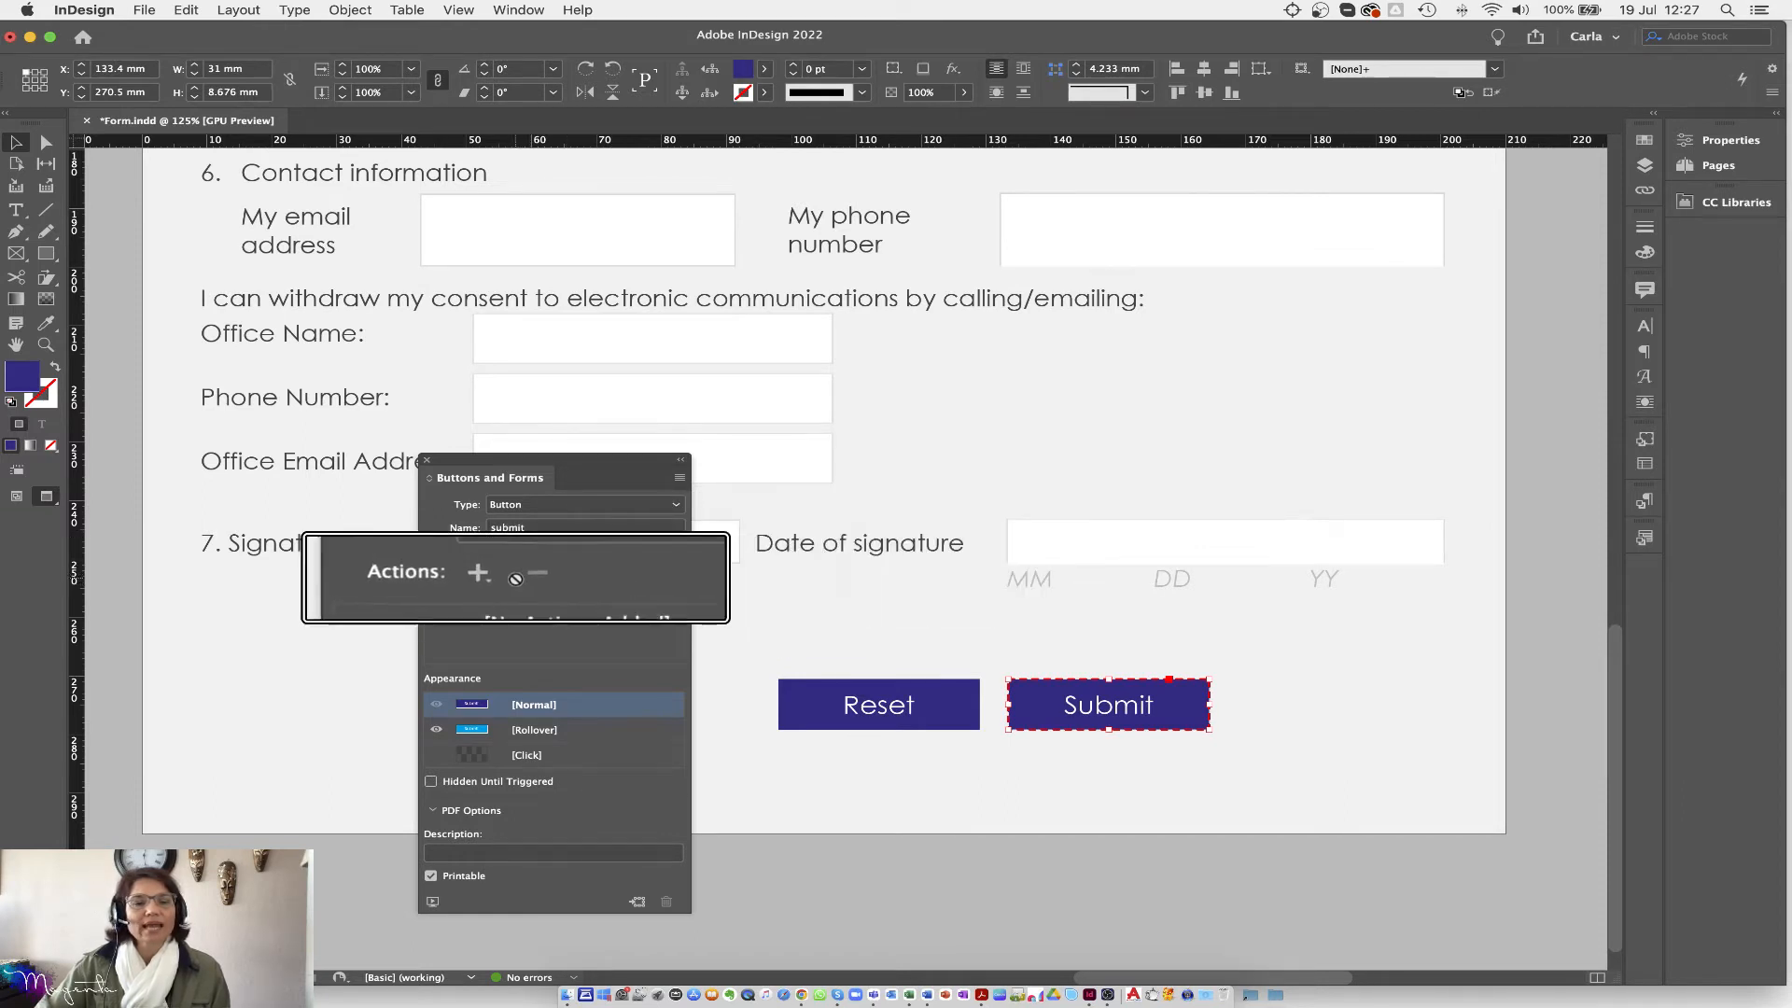
pyautogui.click(497, 576)
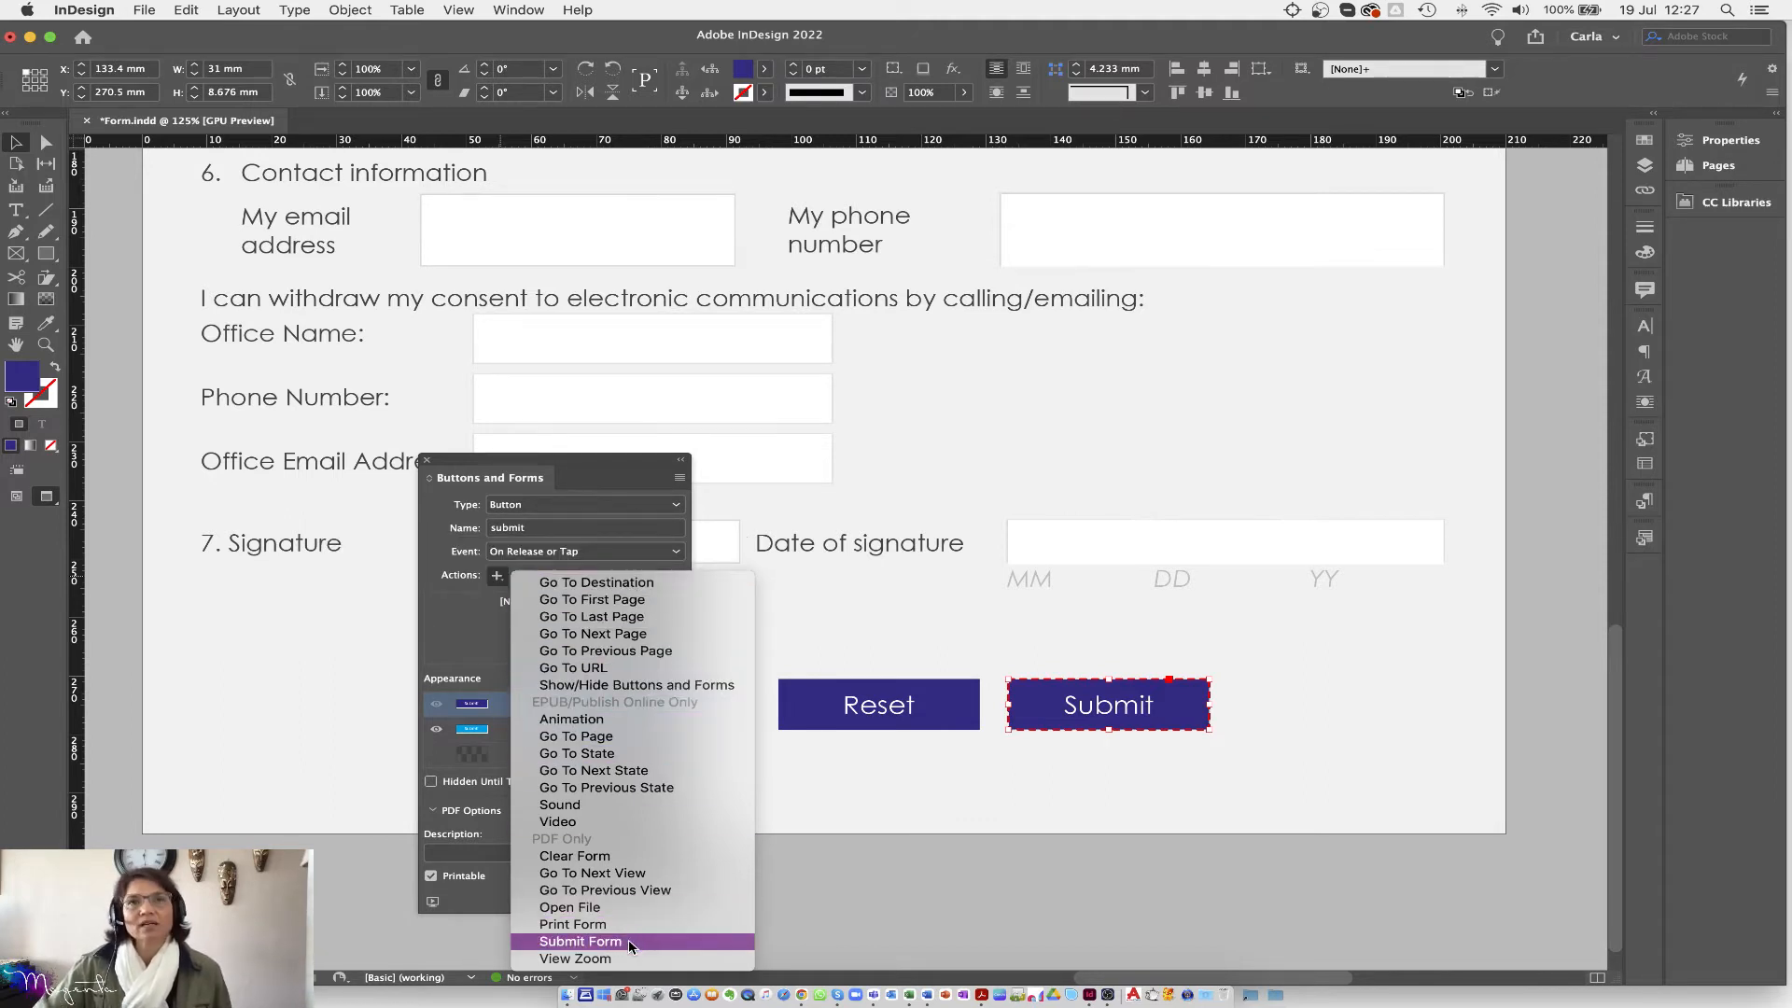
pyautogui.click(580, 942)
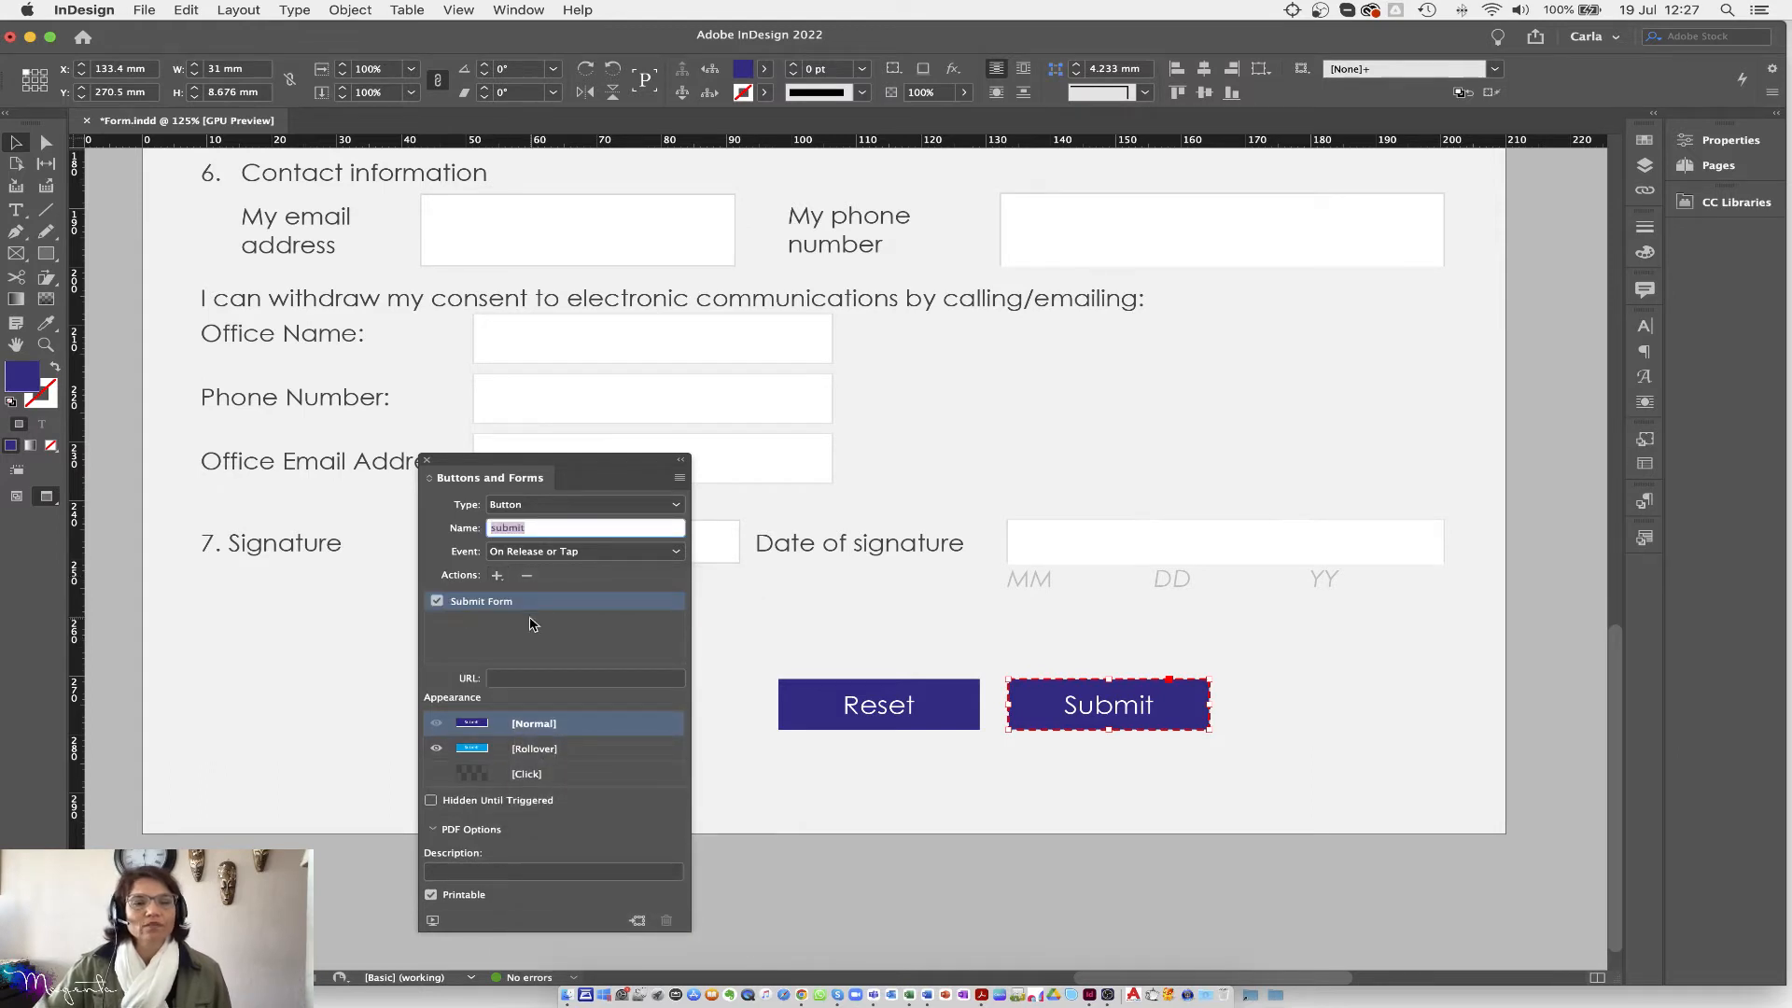
pyautogui.click(502, 679)
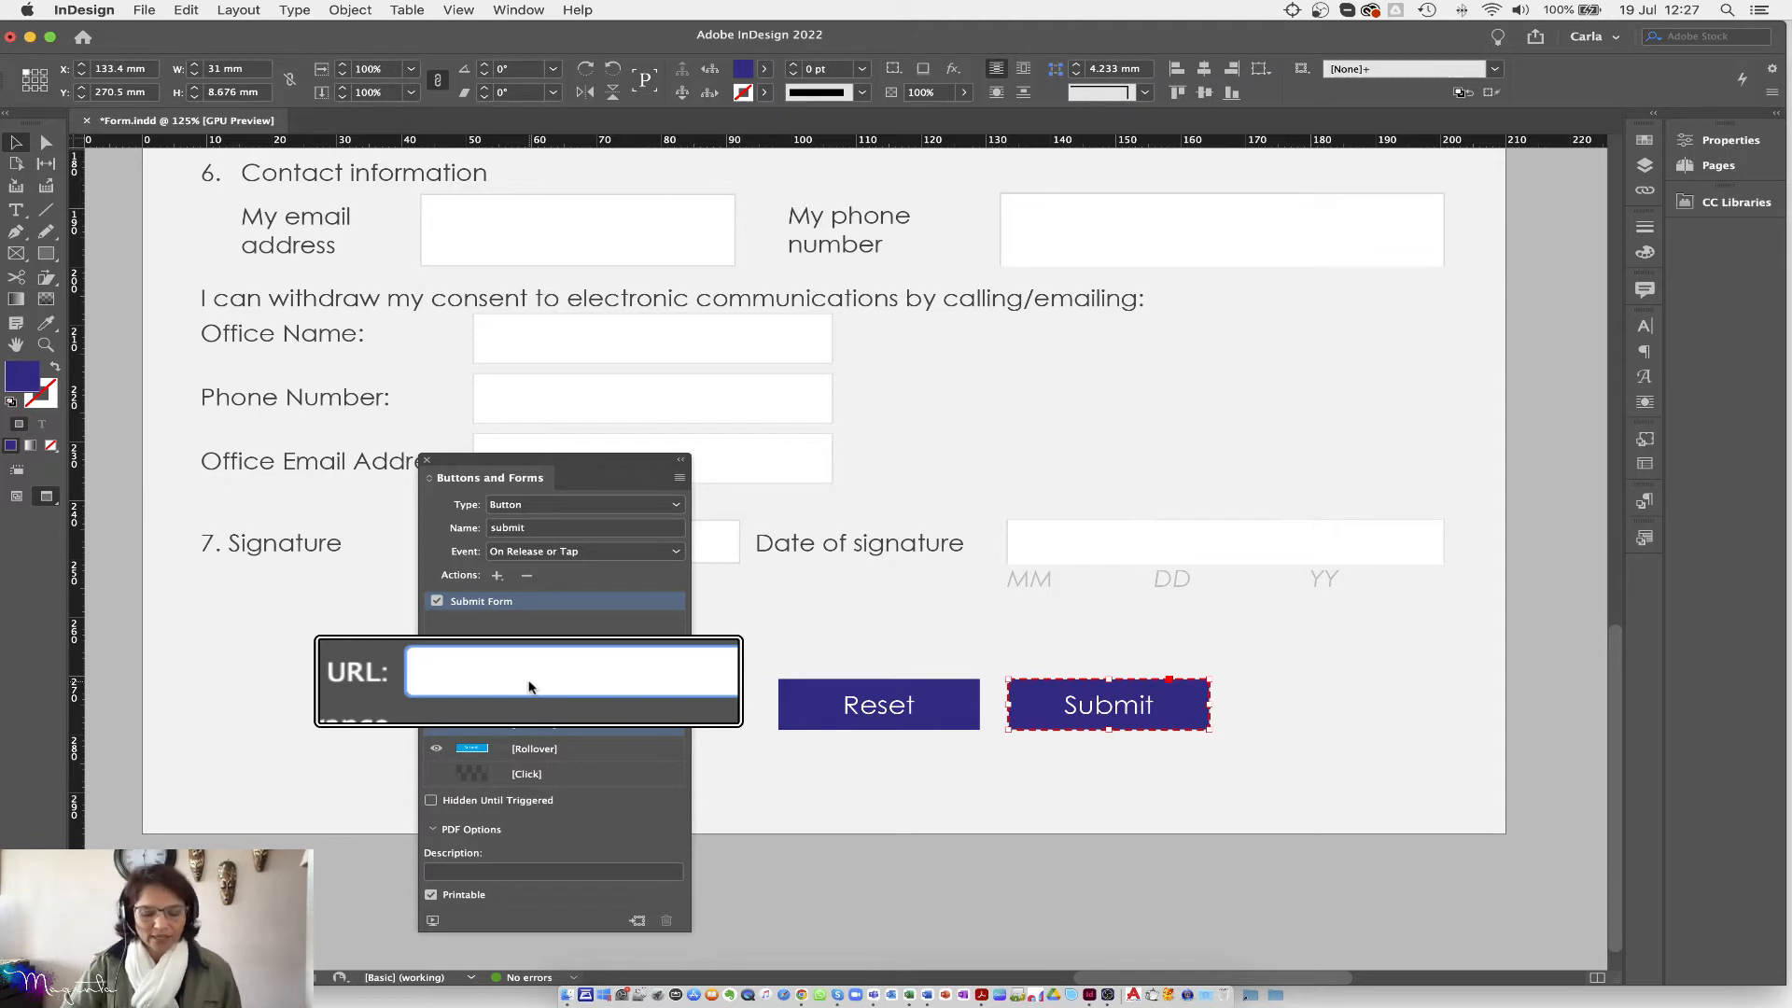
pyautogui.write('mail')
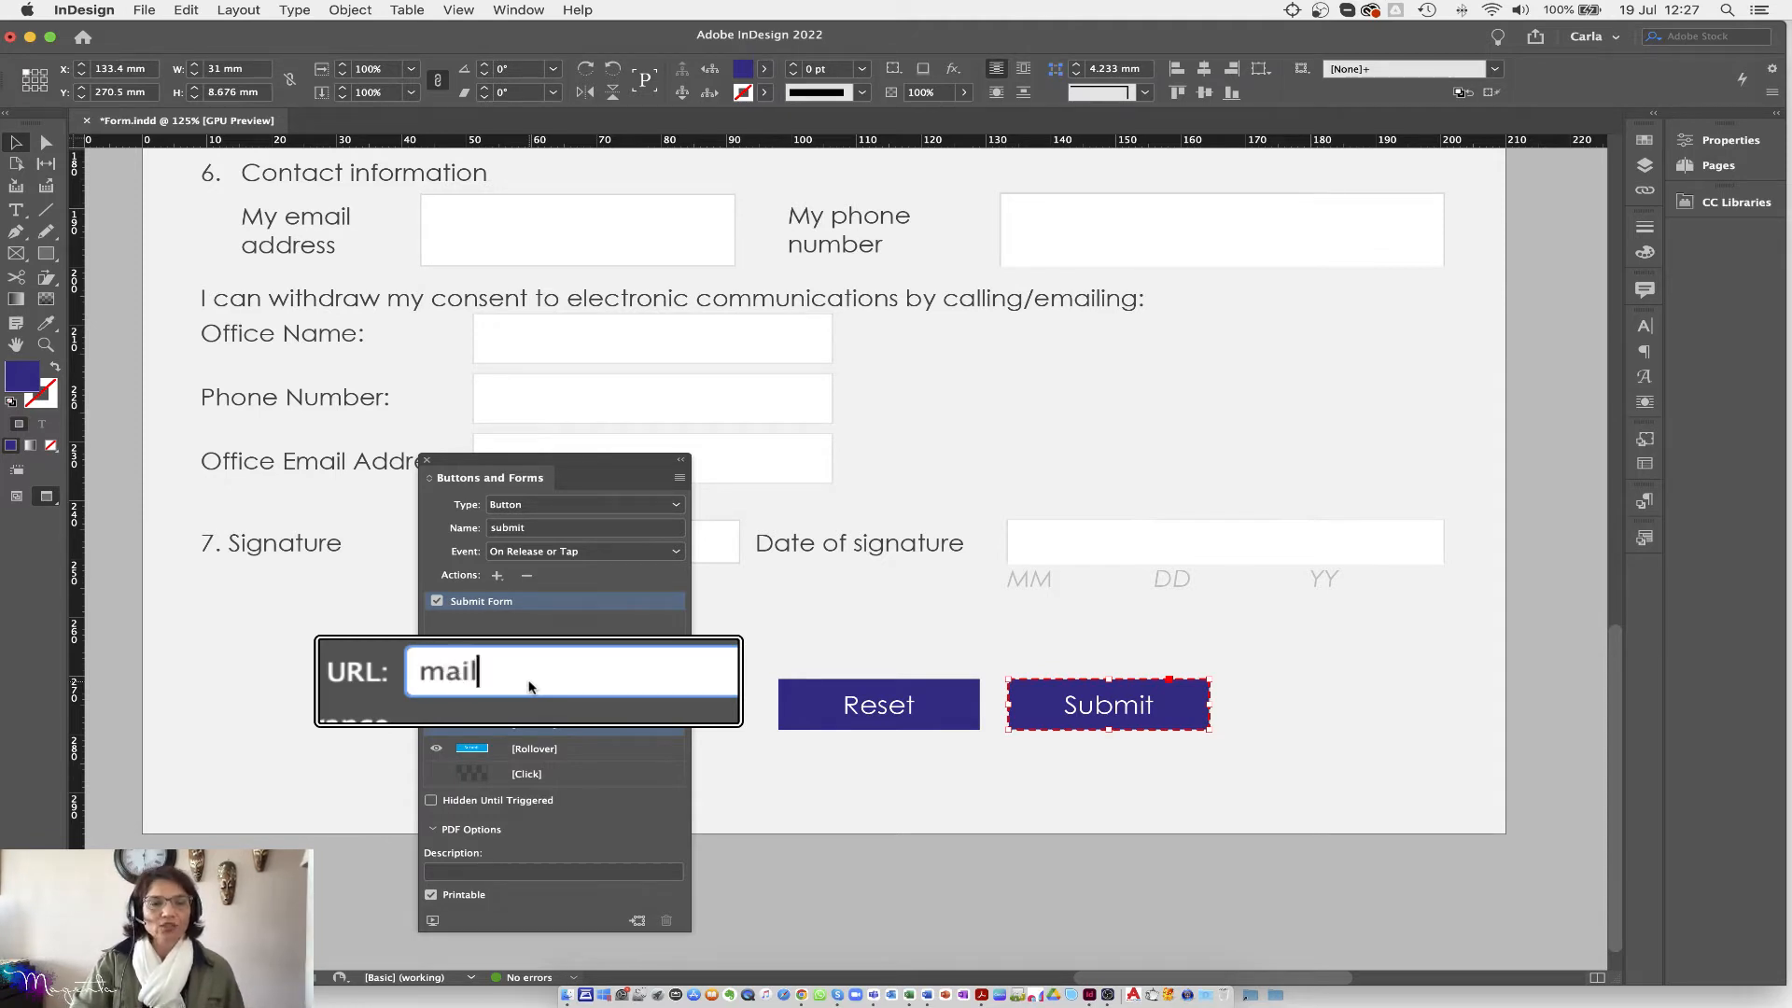
pyautogui.write('to:')
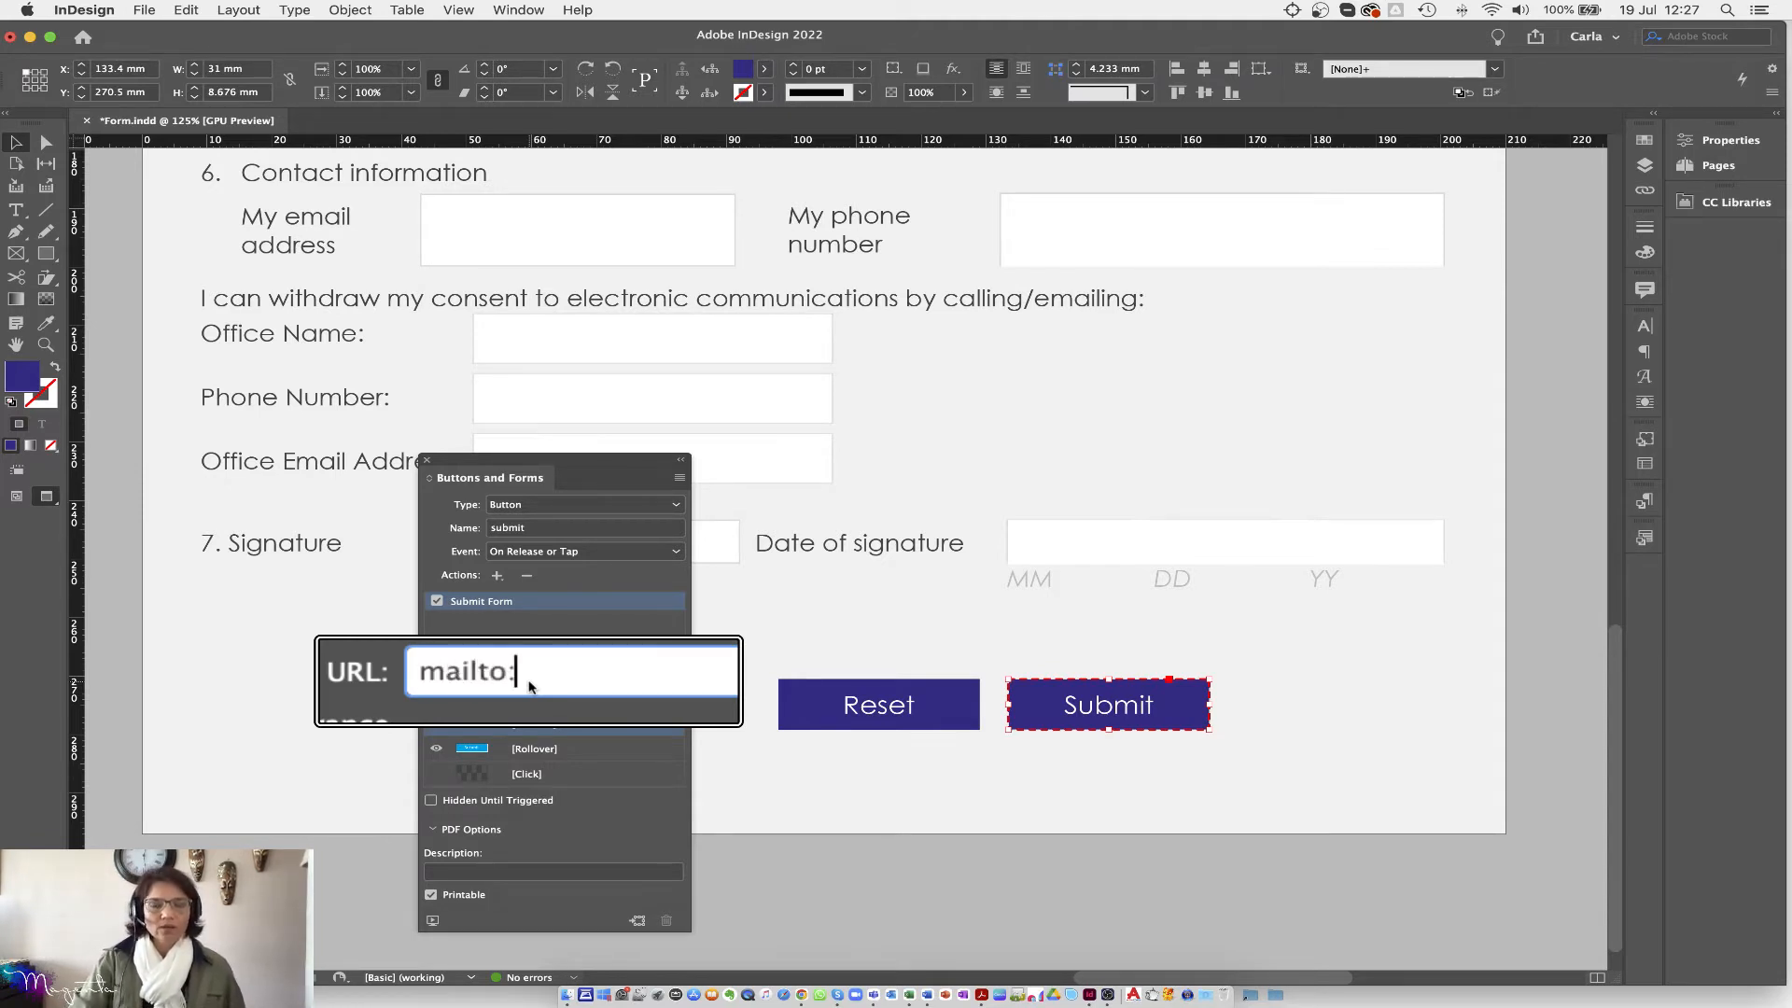
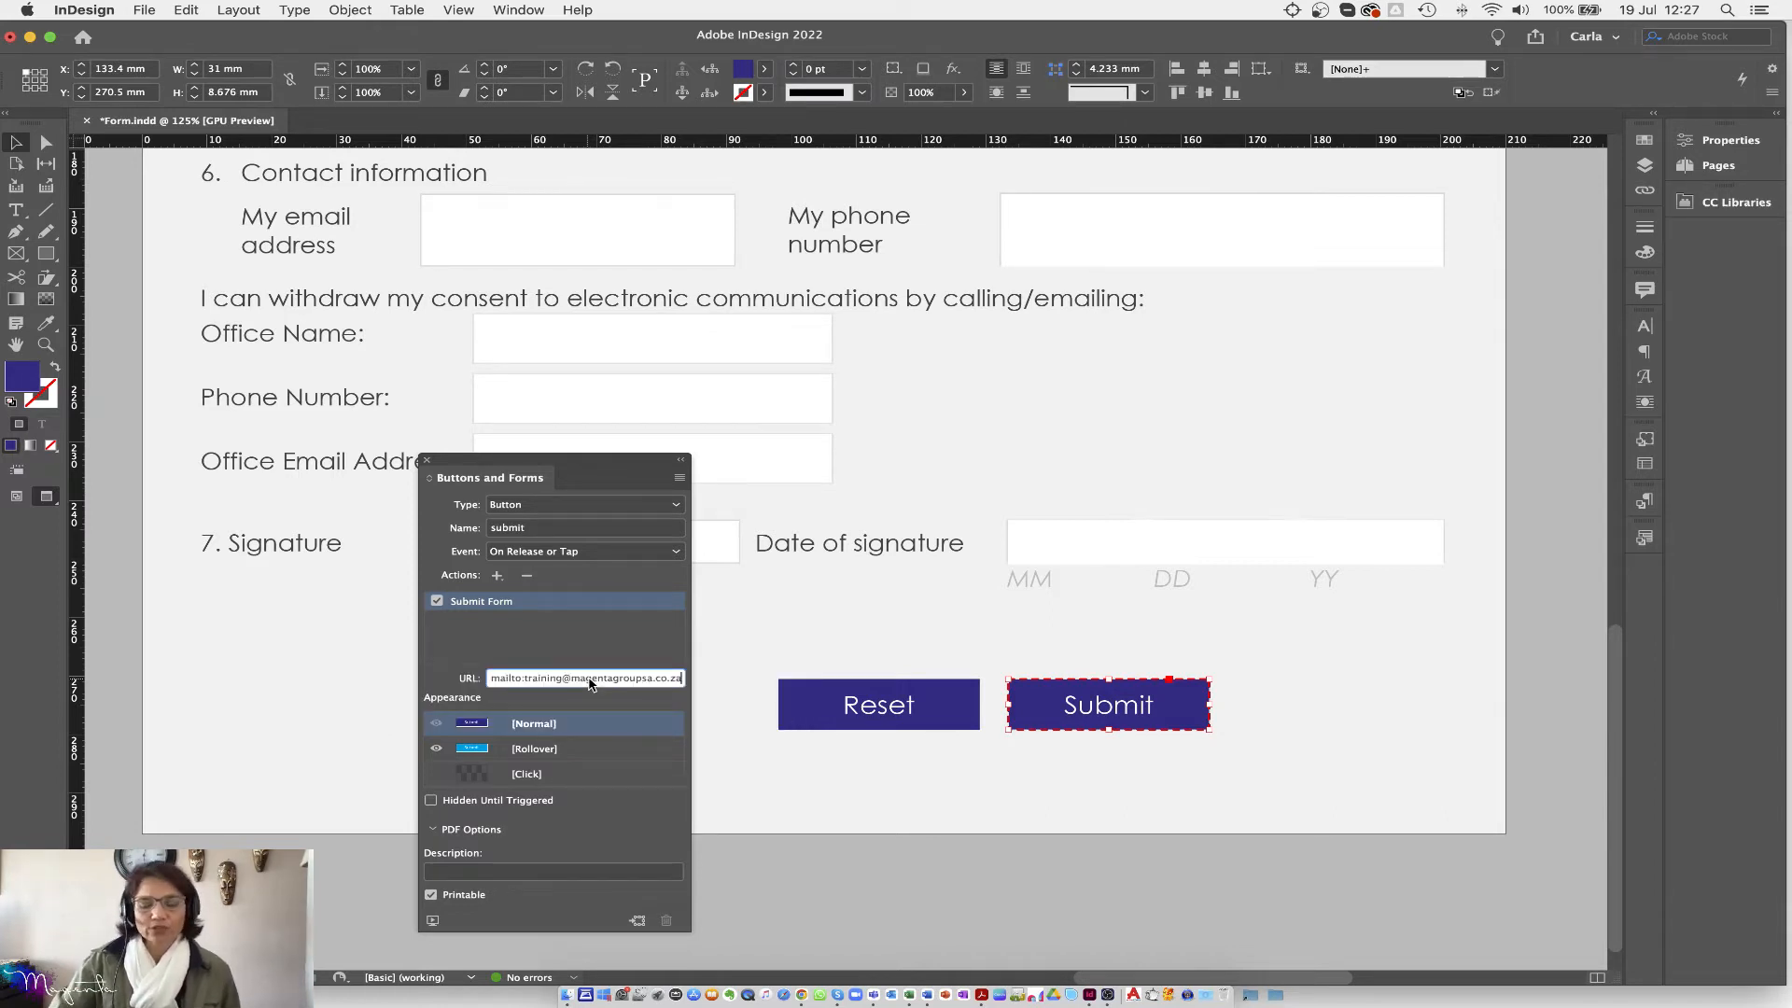
pyautogui.press('Return')
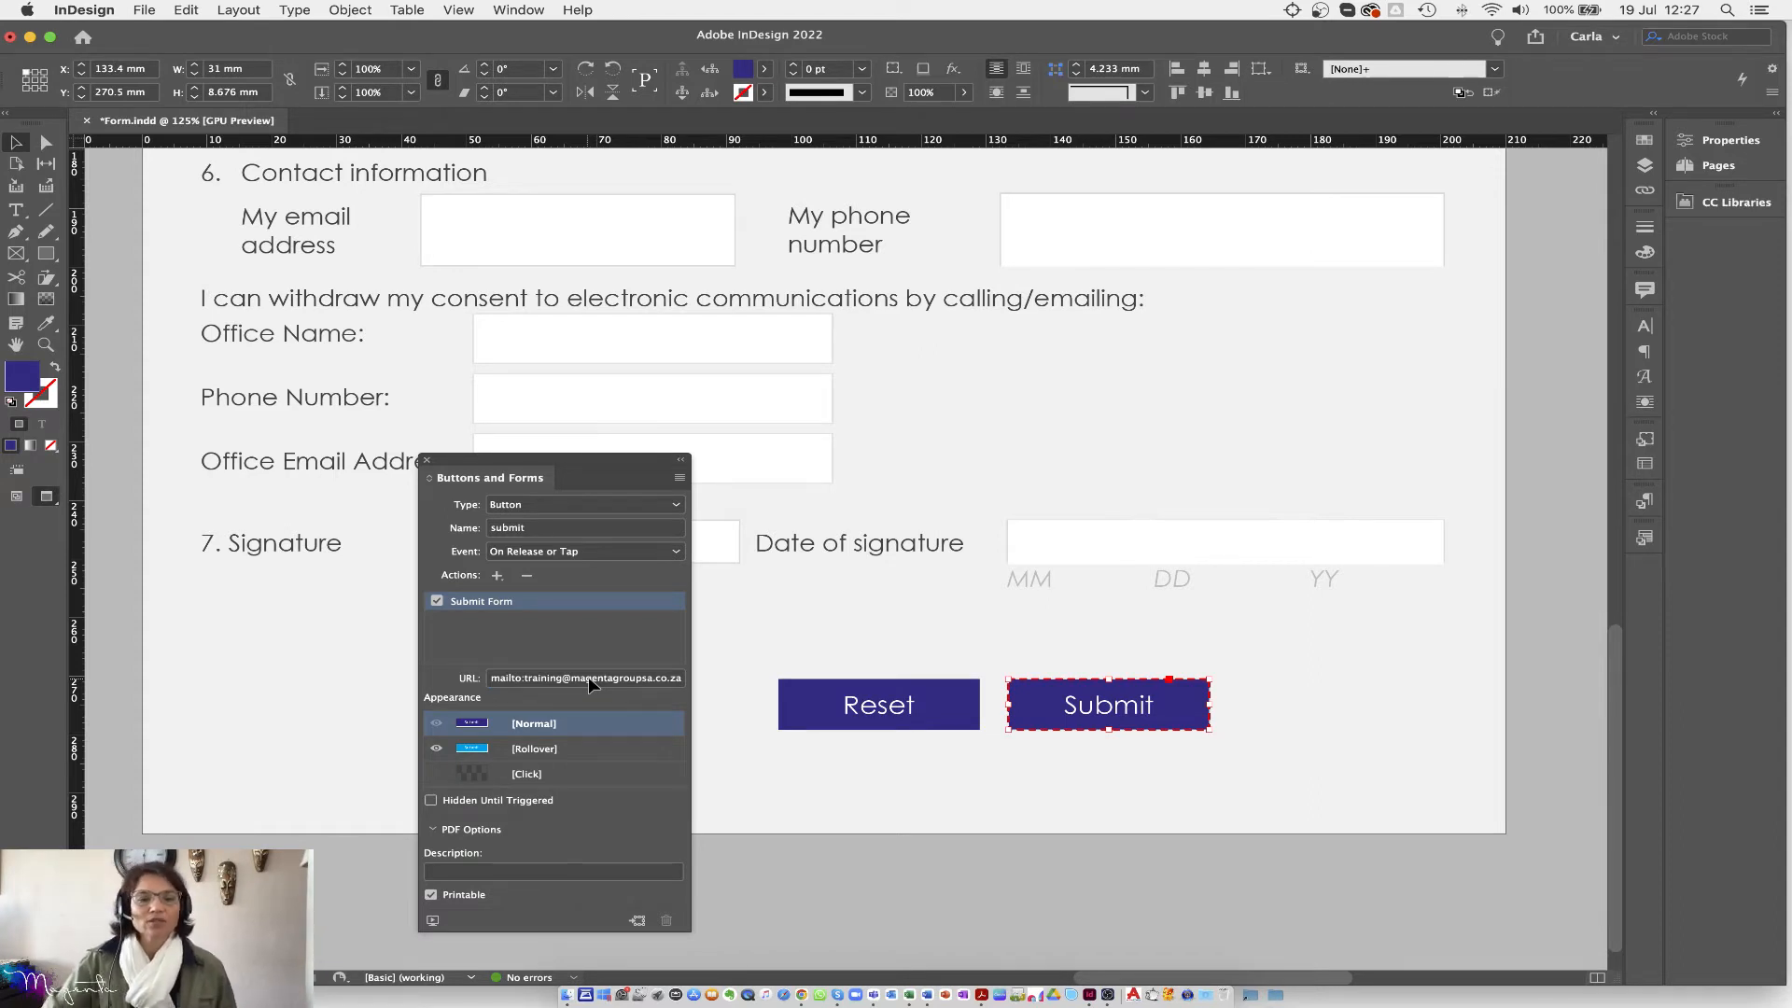
# Step: Deselect, close Buttons and Forms, scroll to the form's top and select the Date of birth field
pyautogui.click(806, 817)
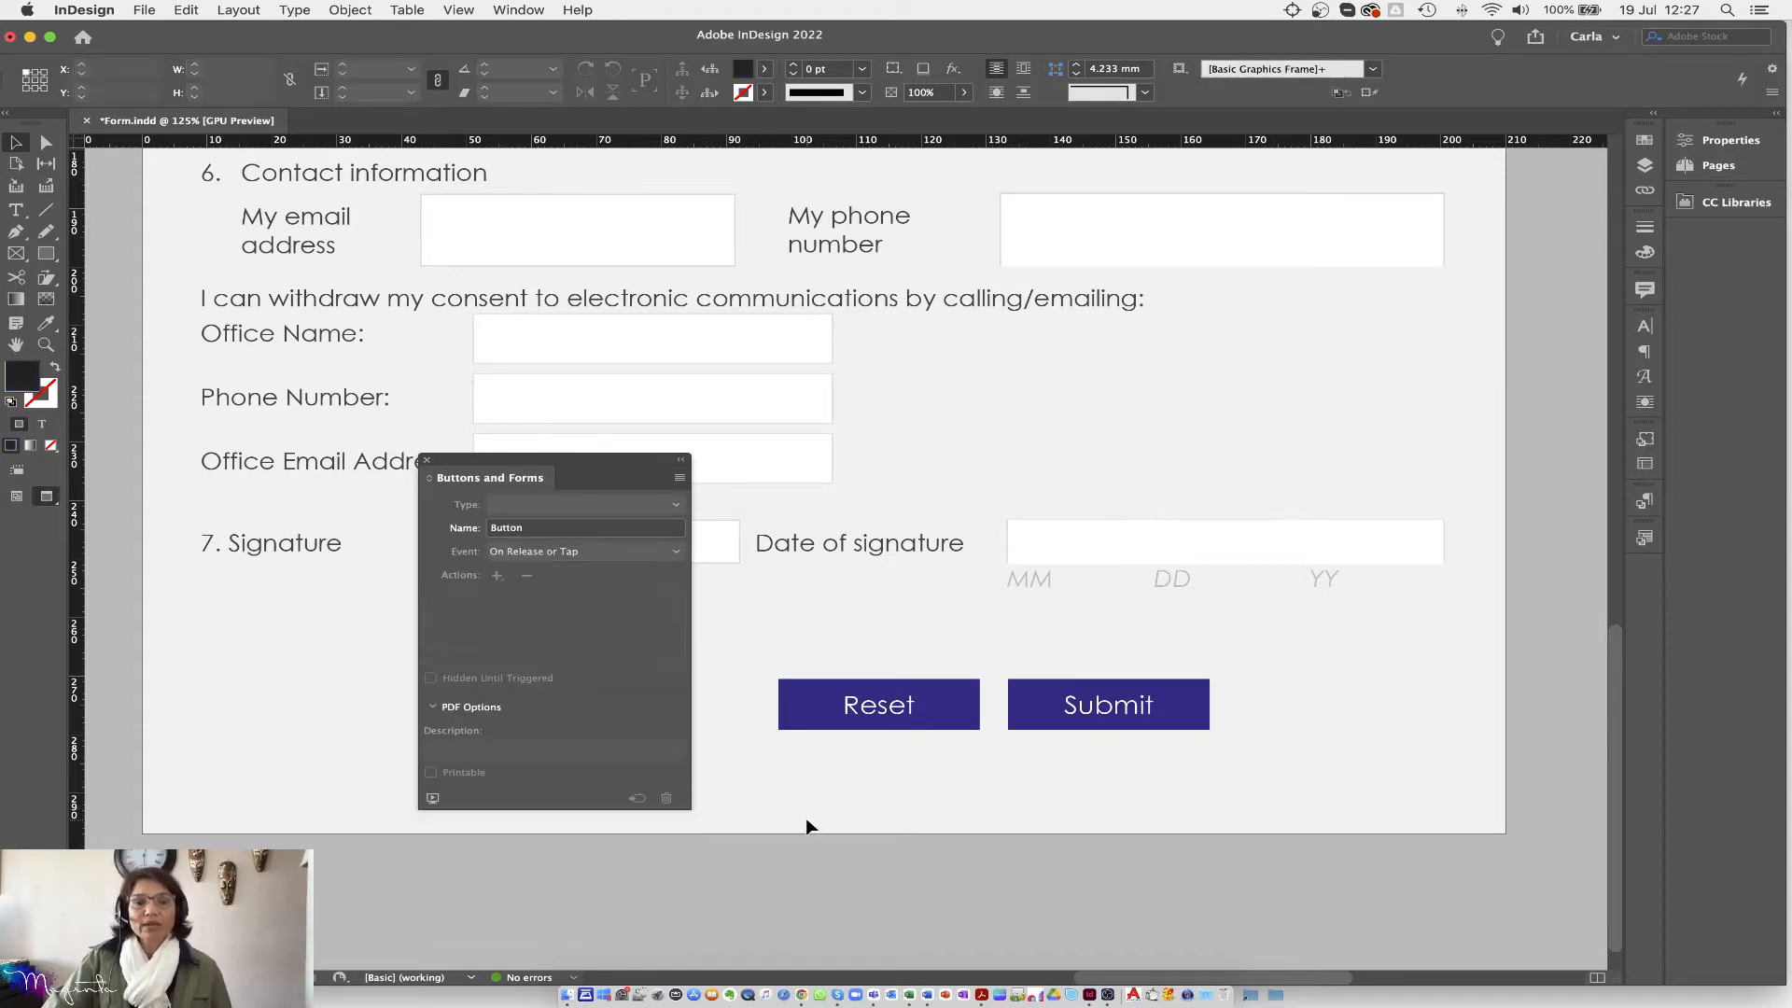
pyautogui.click(428, 462)
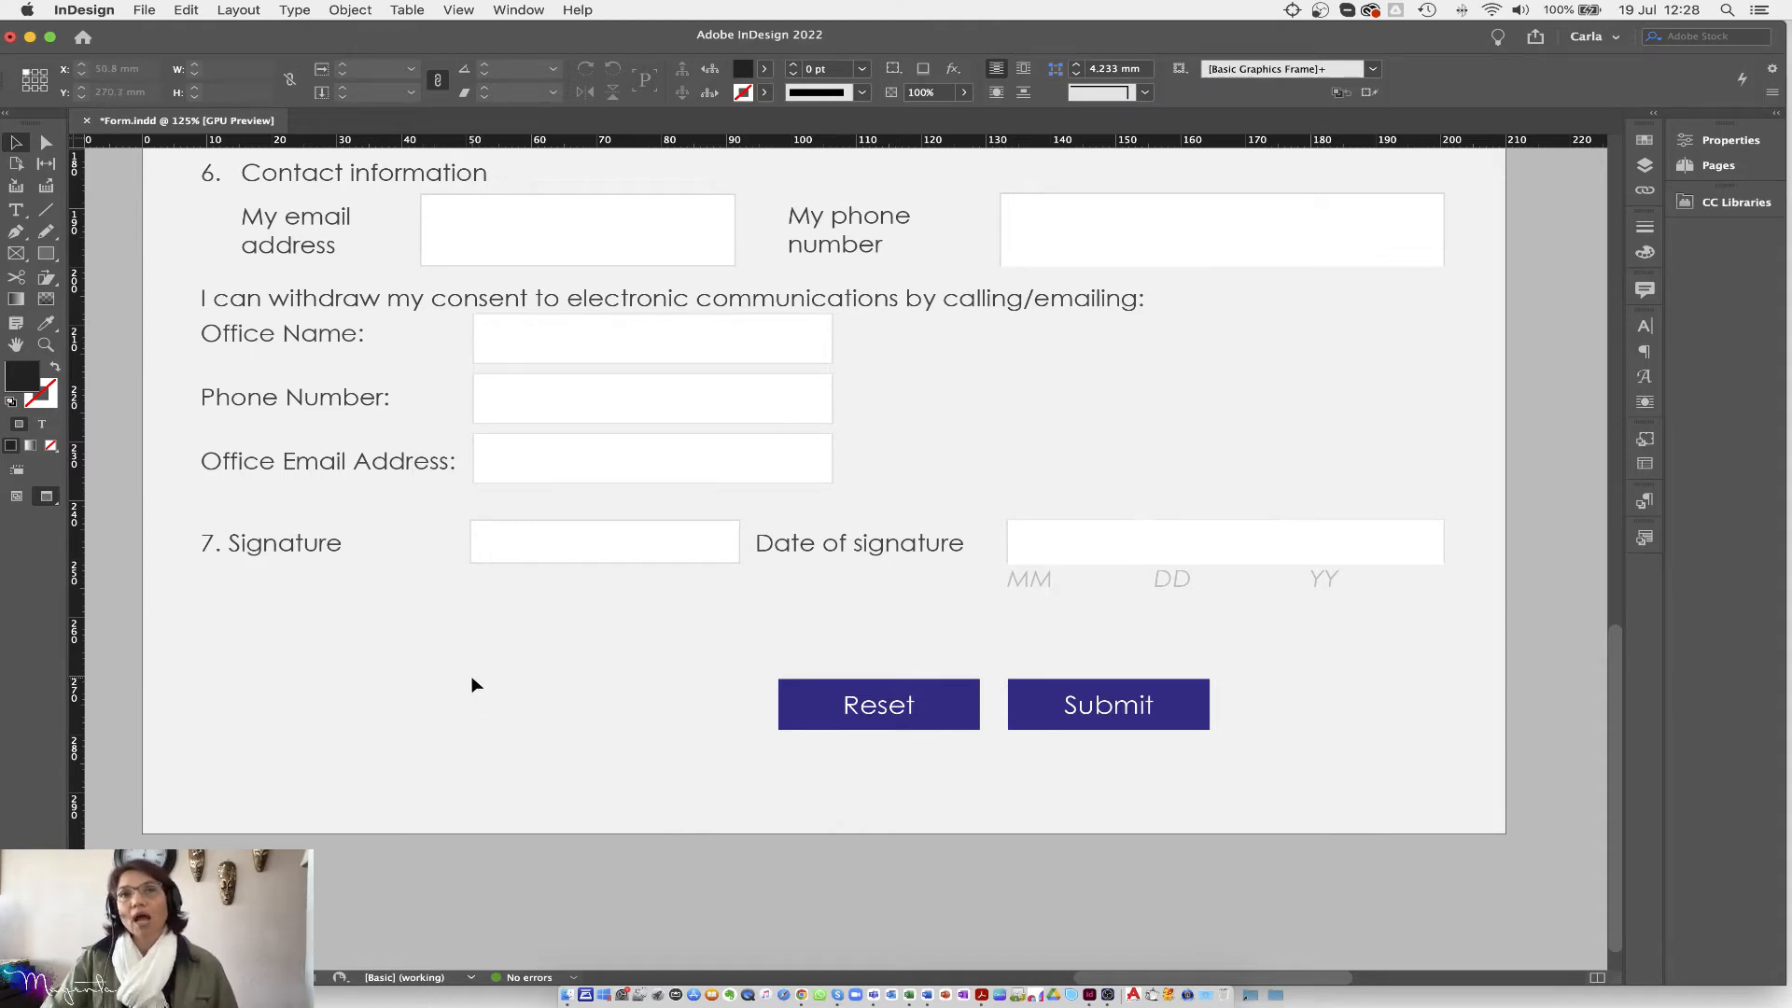
pyautogui.scroll(10, 472, 685)
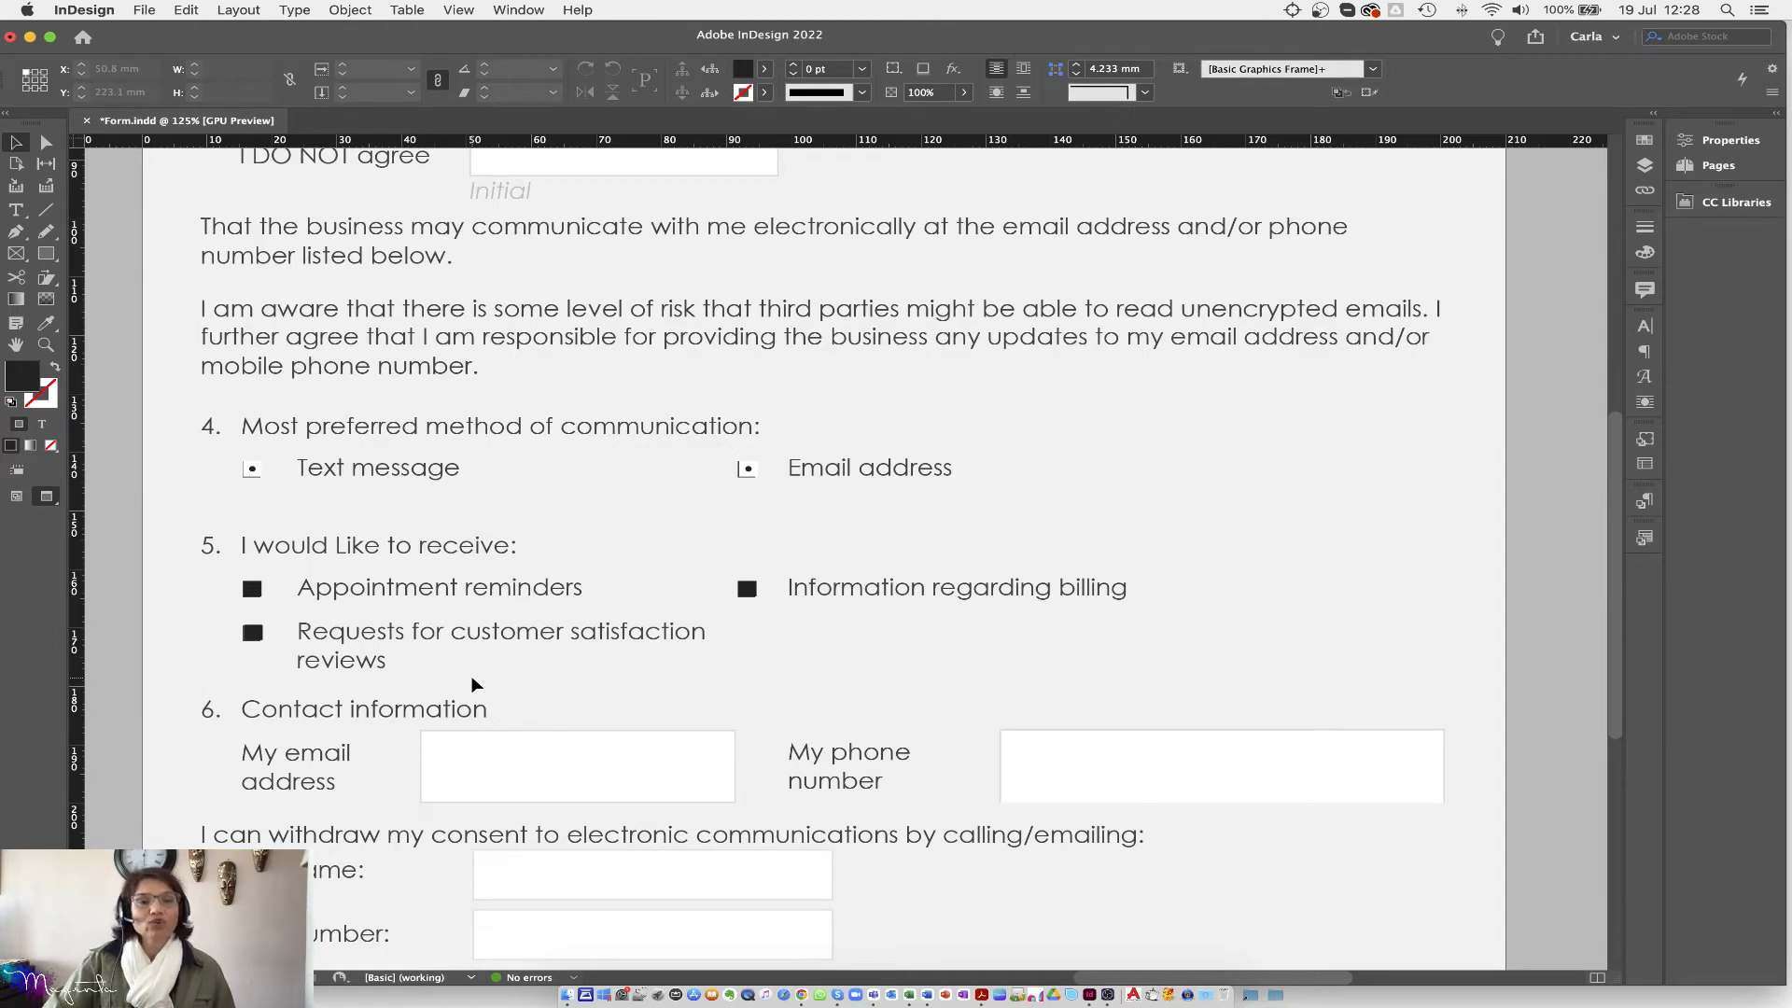
pyautogui.scroll(2, 472, 685)
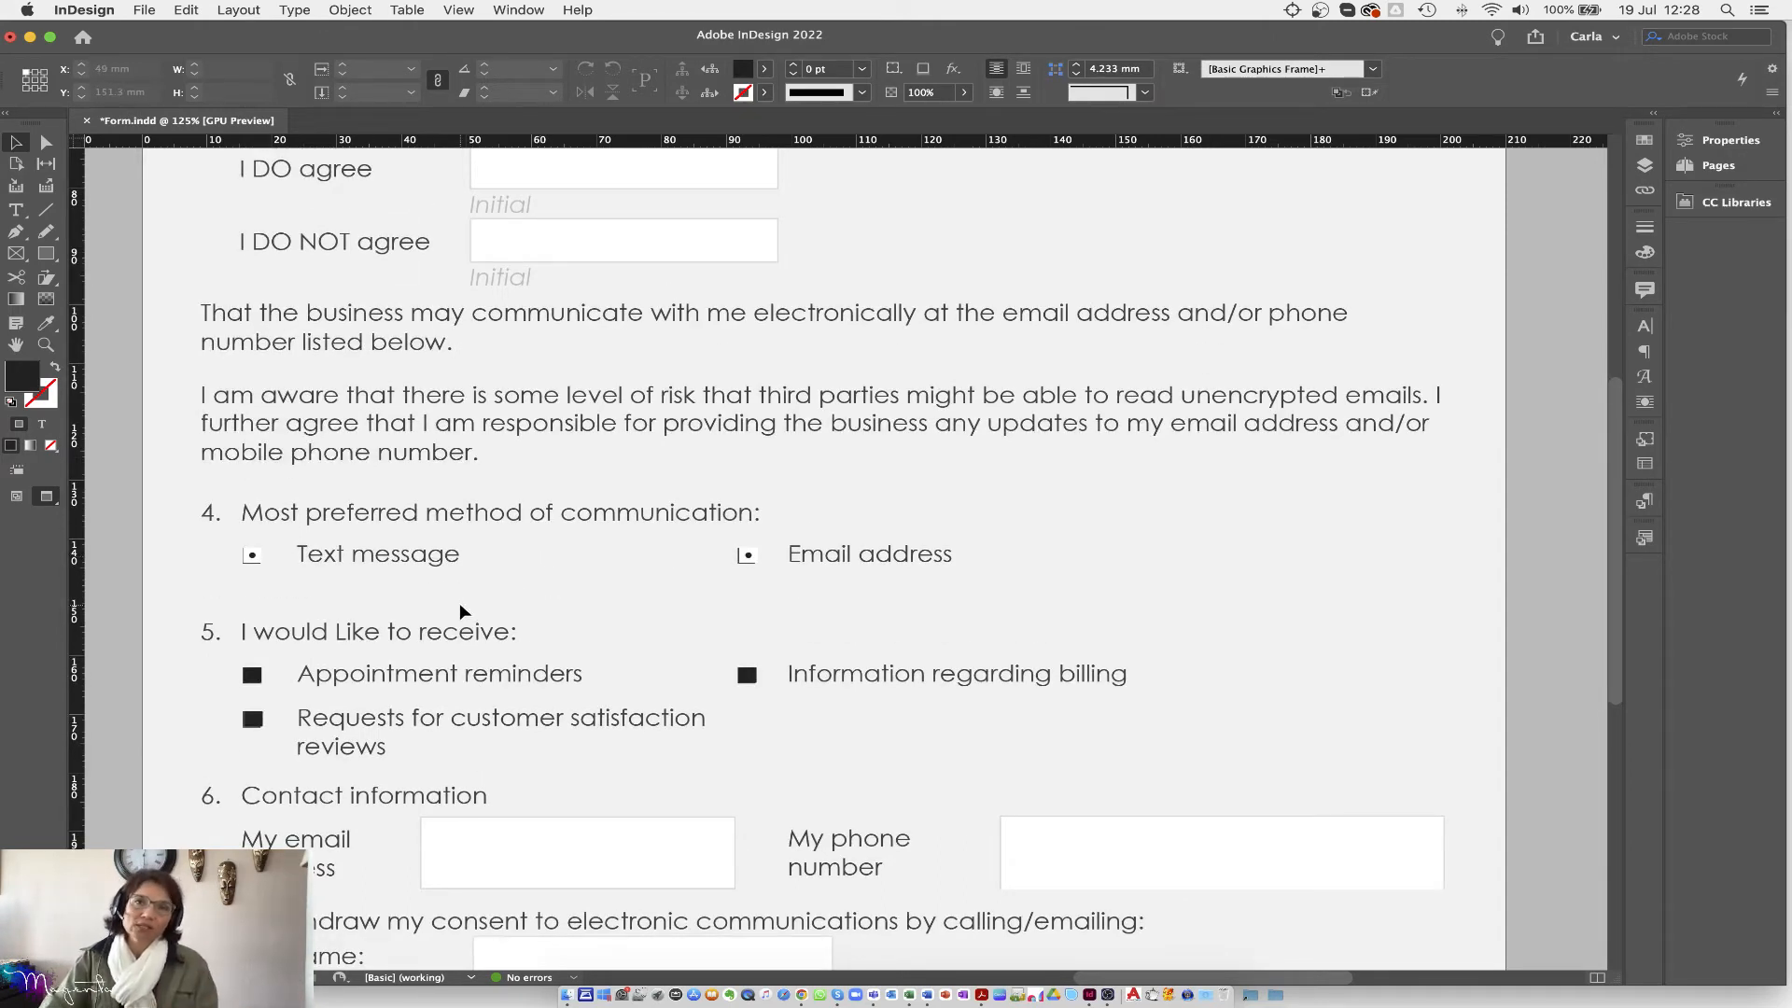
pyautogui.scroll(11, 459, 603)
pyautogui.click(534, 601)
pyautogui.click(532, 651)
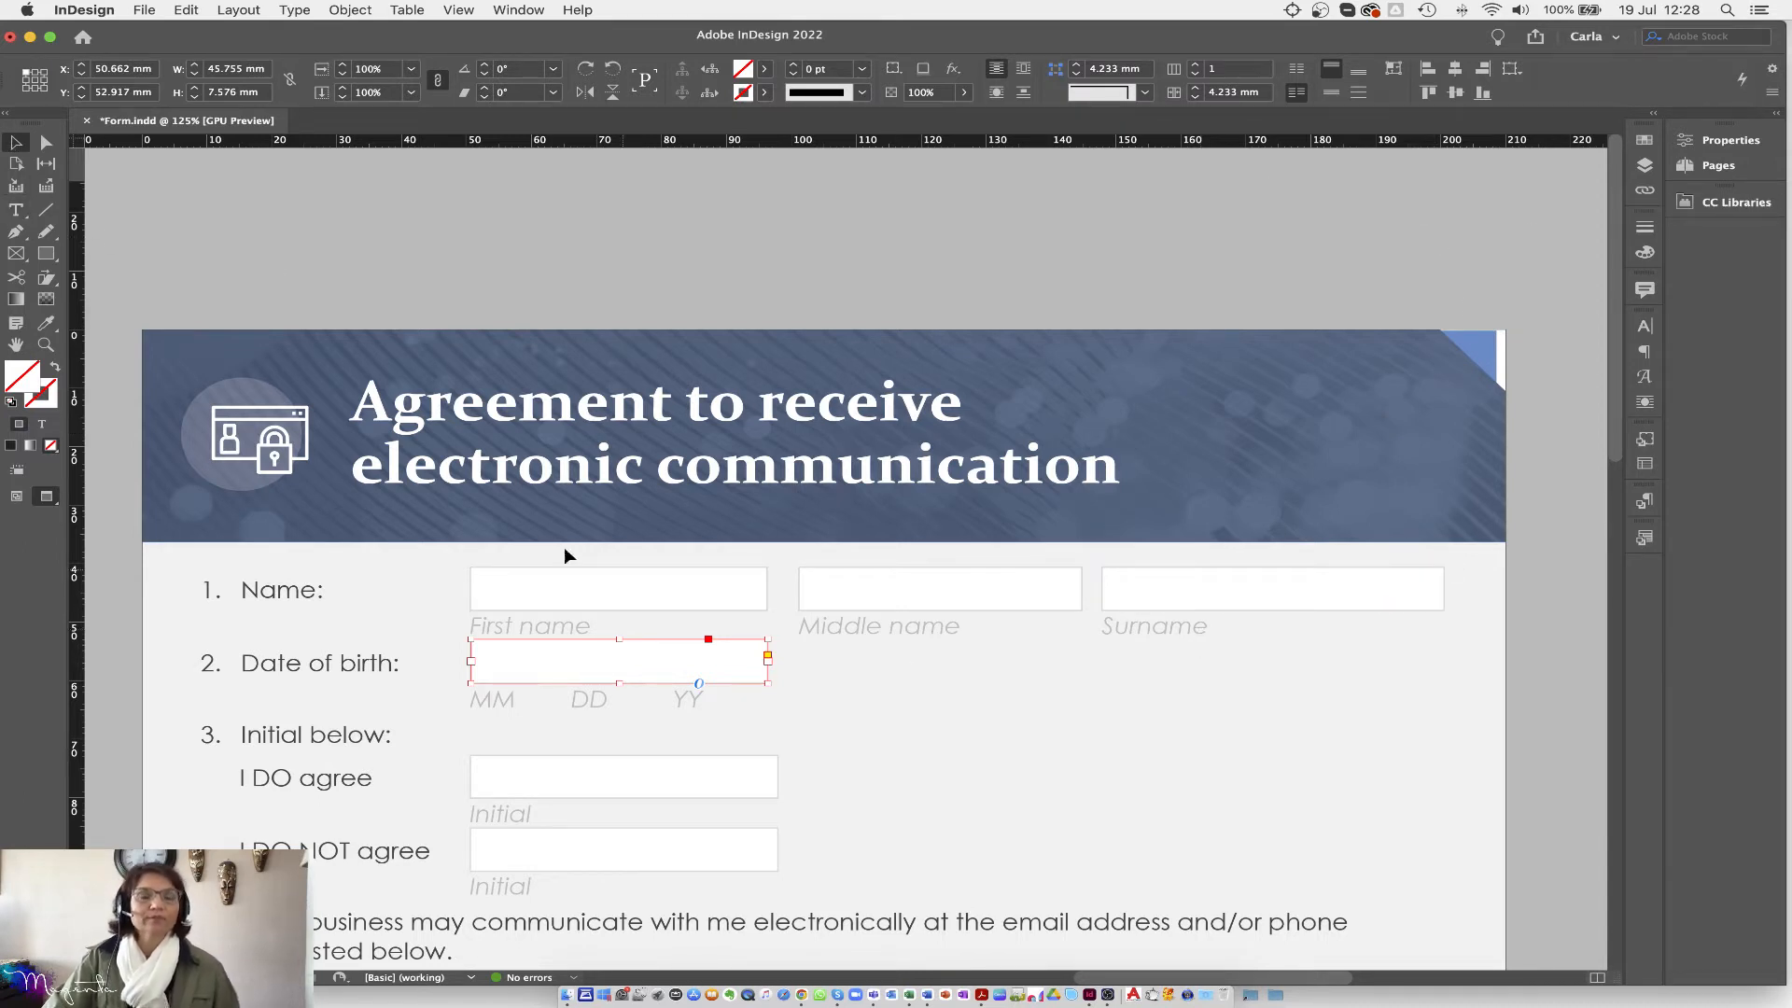
pyautogui.click(142, 10)
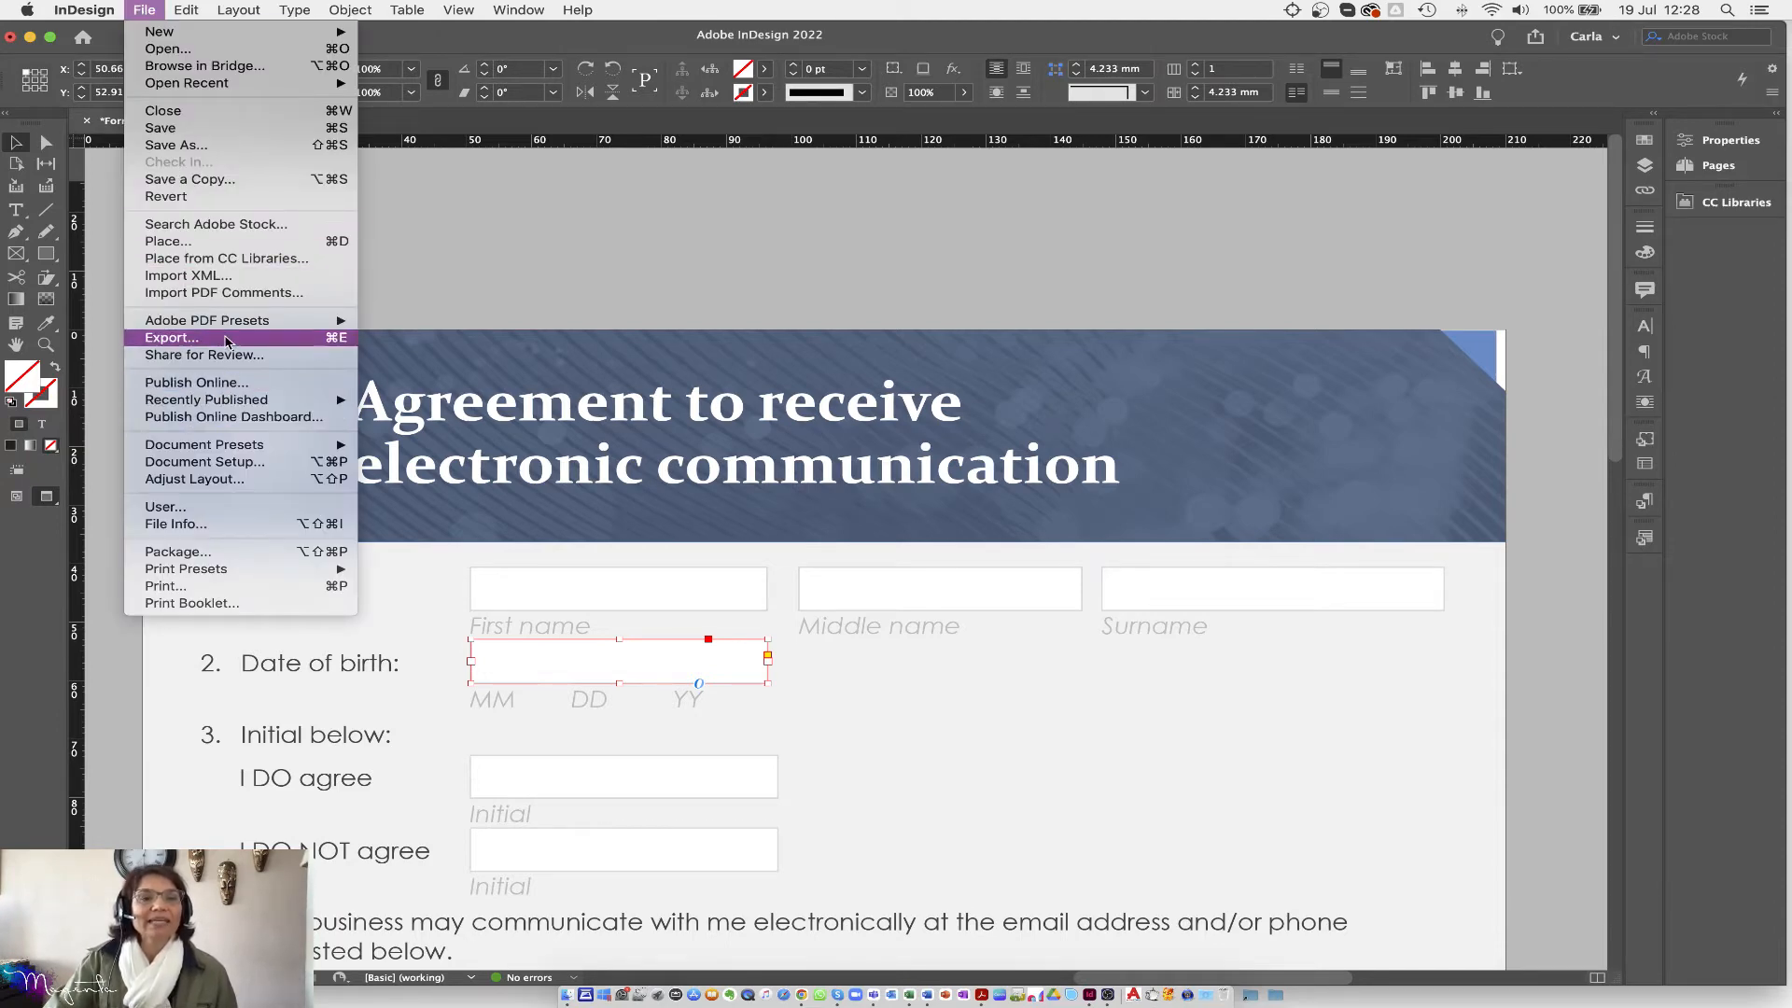
pyautogui.moveTo(222, 324)
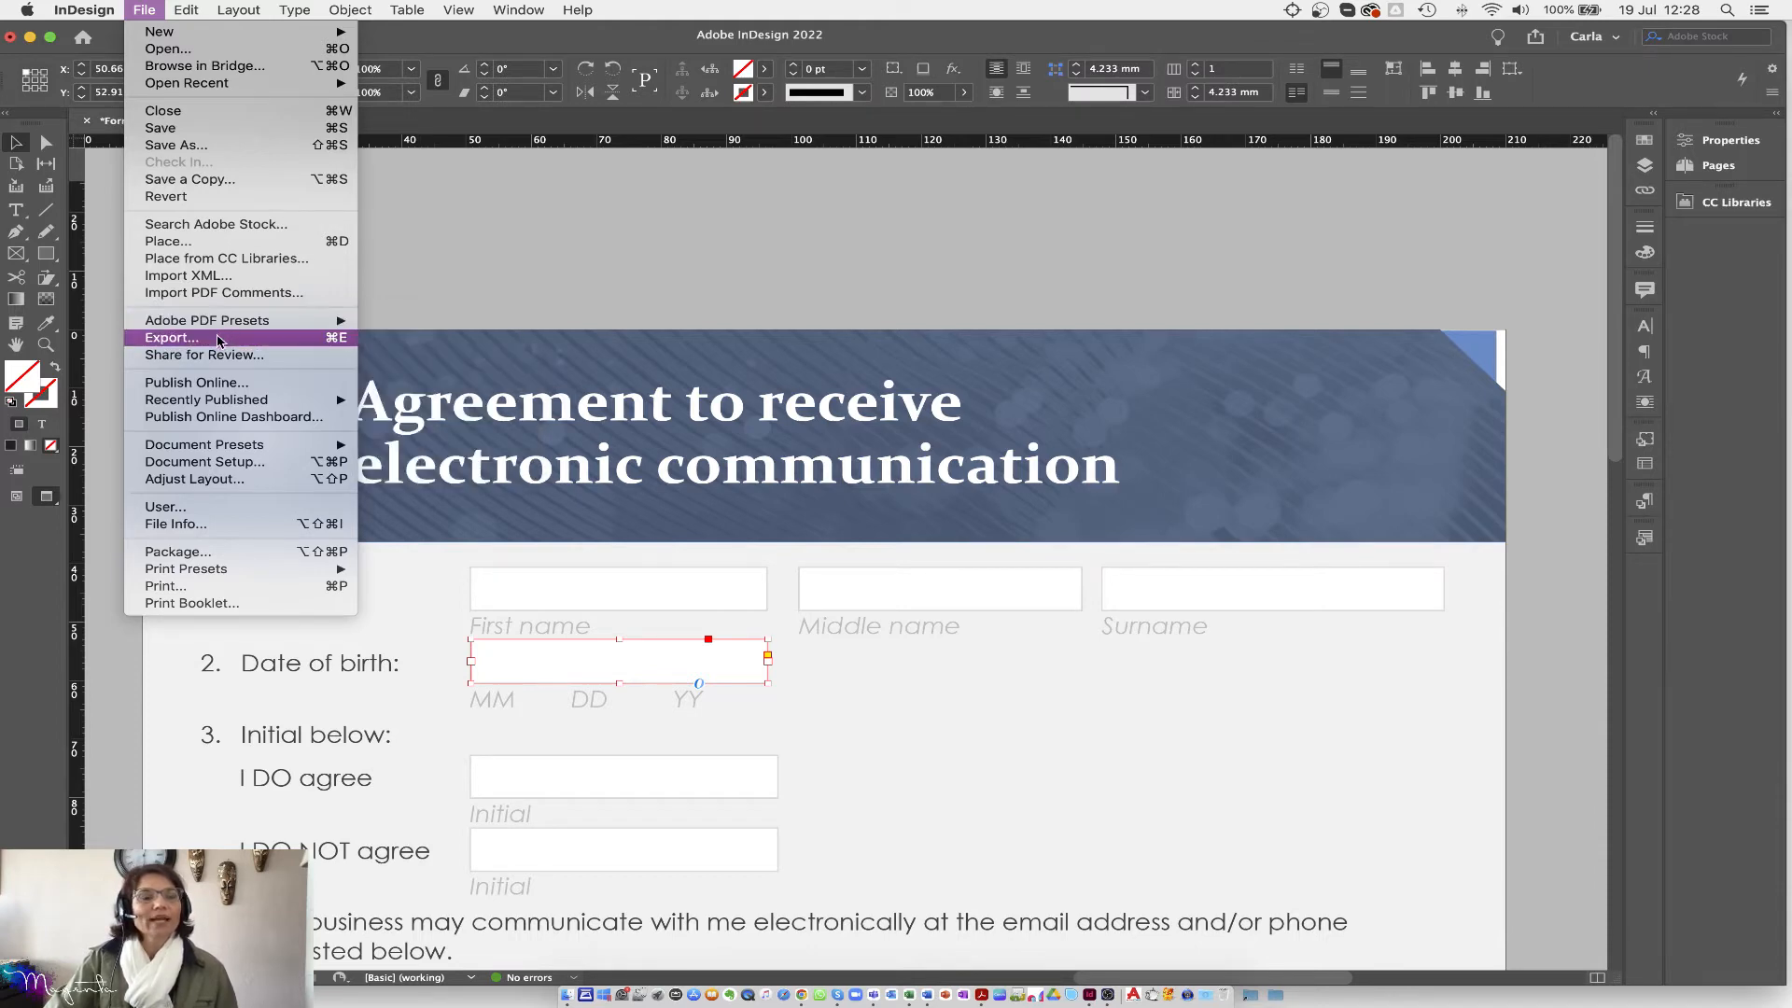
# Step: Export the document as Adobe PDF (Print) with the file name 'print'
pyautogui.click(215, 339)
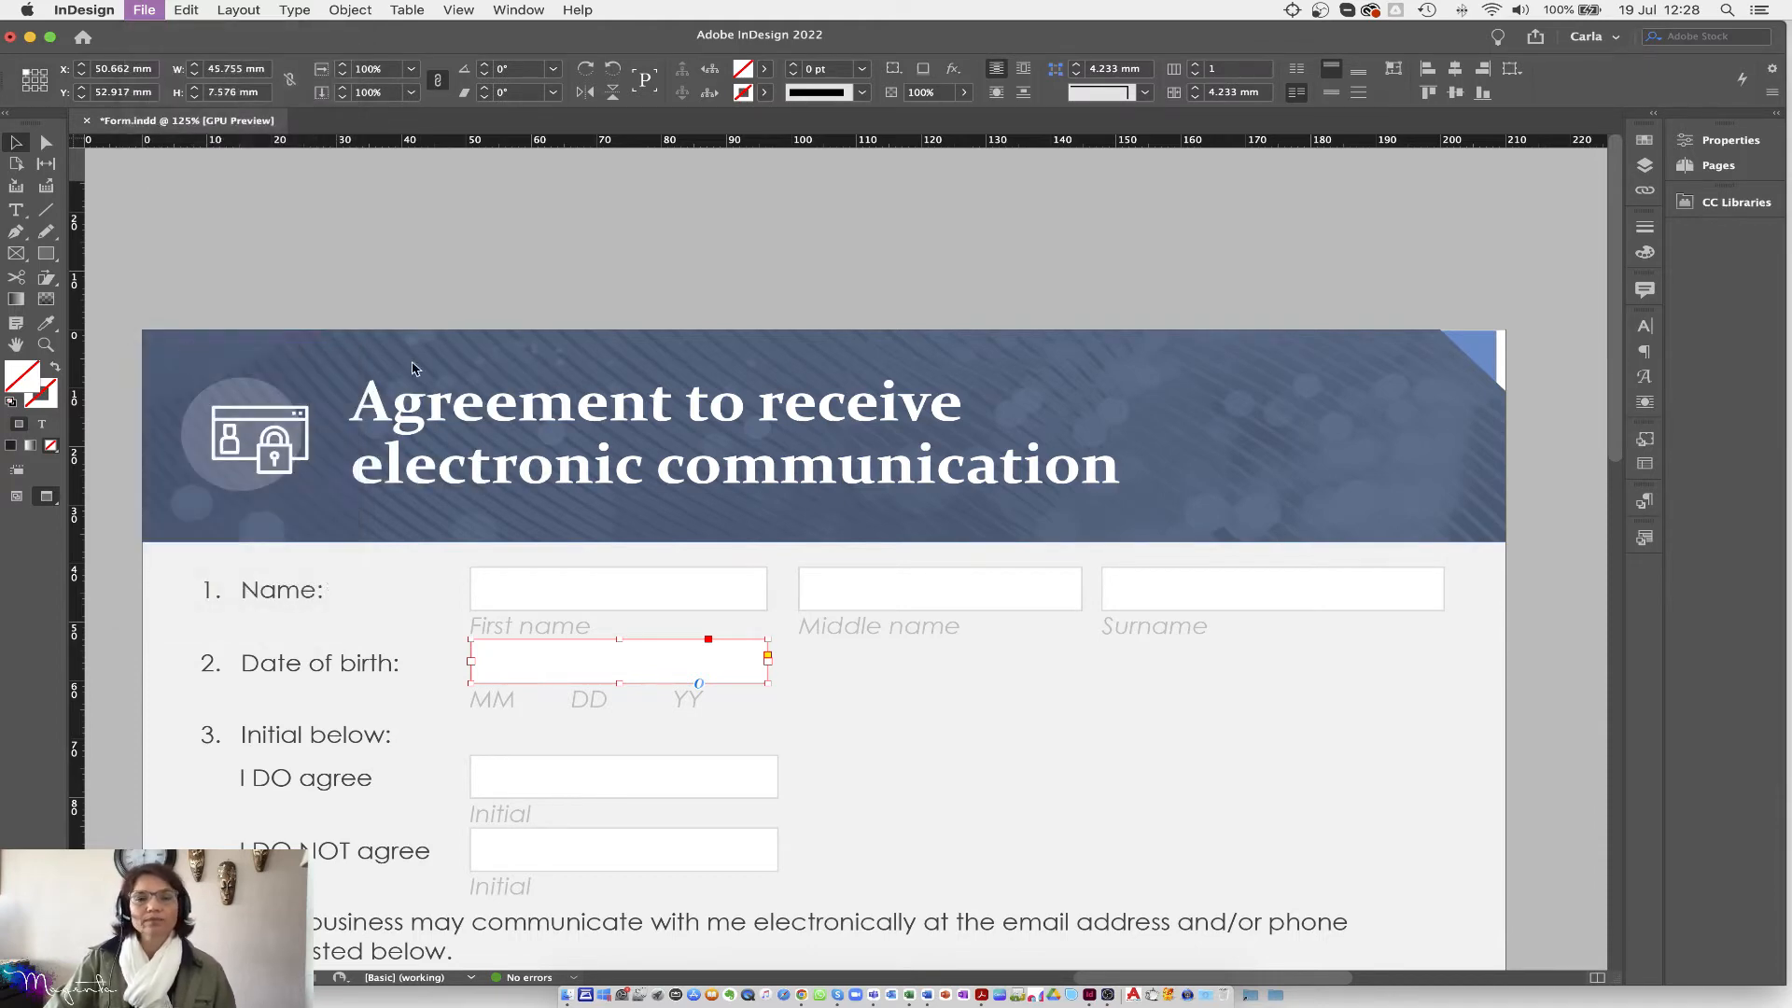
pyautogui.click(963, 594)
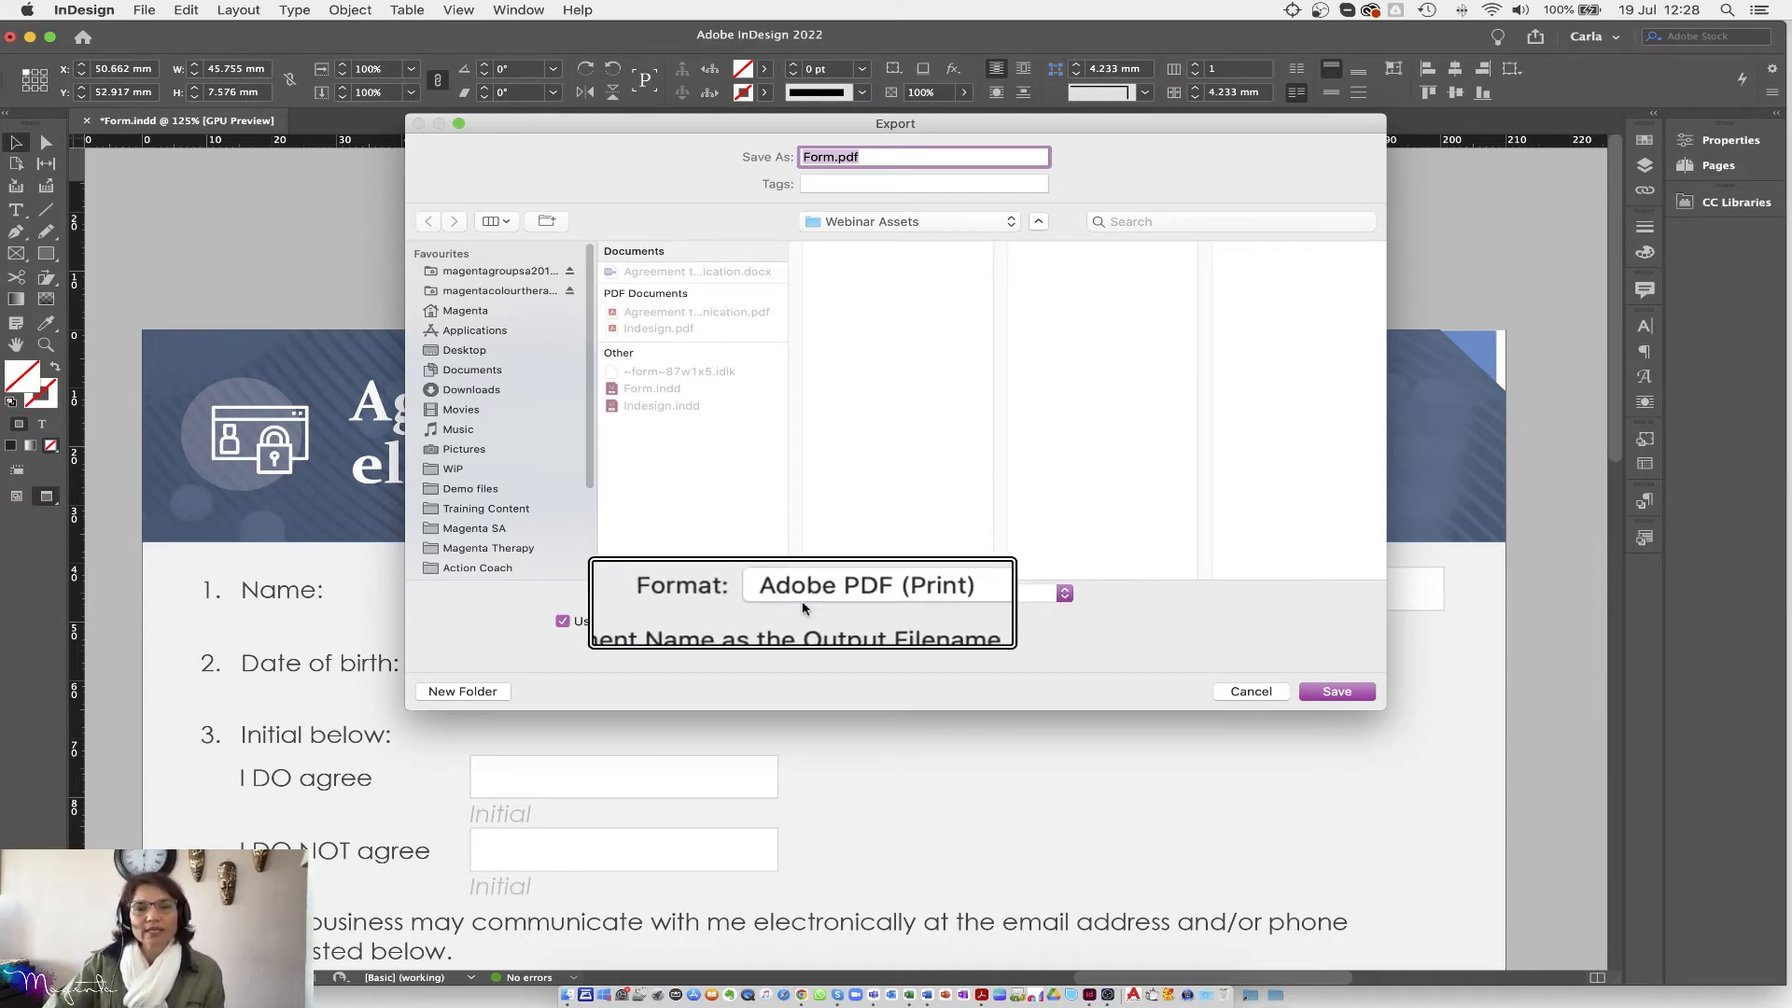
pyautogui.click(809, 596)
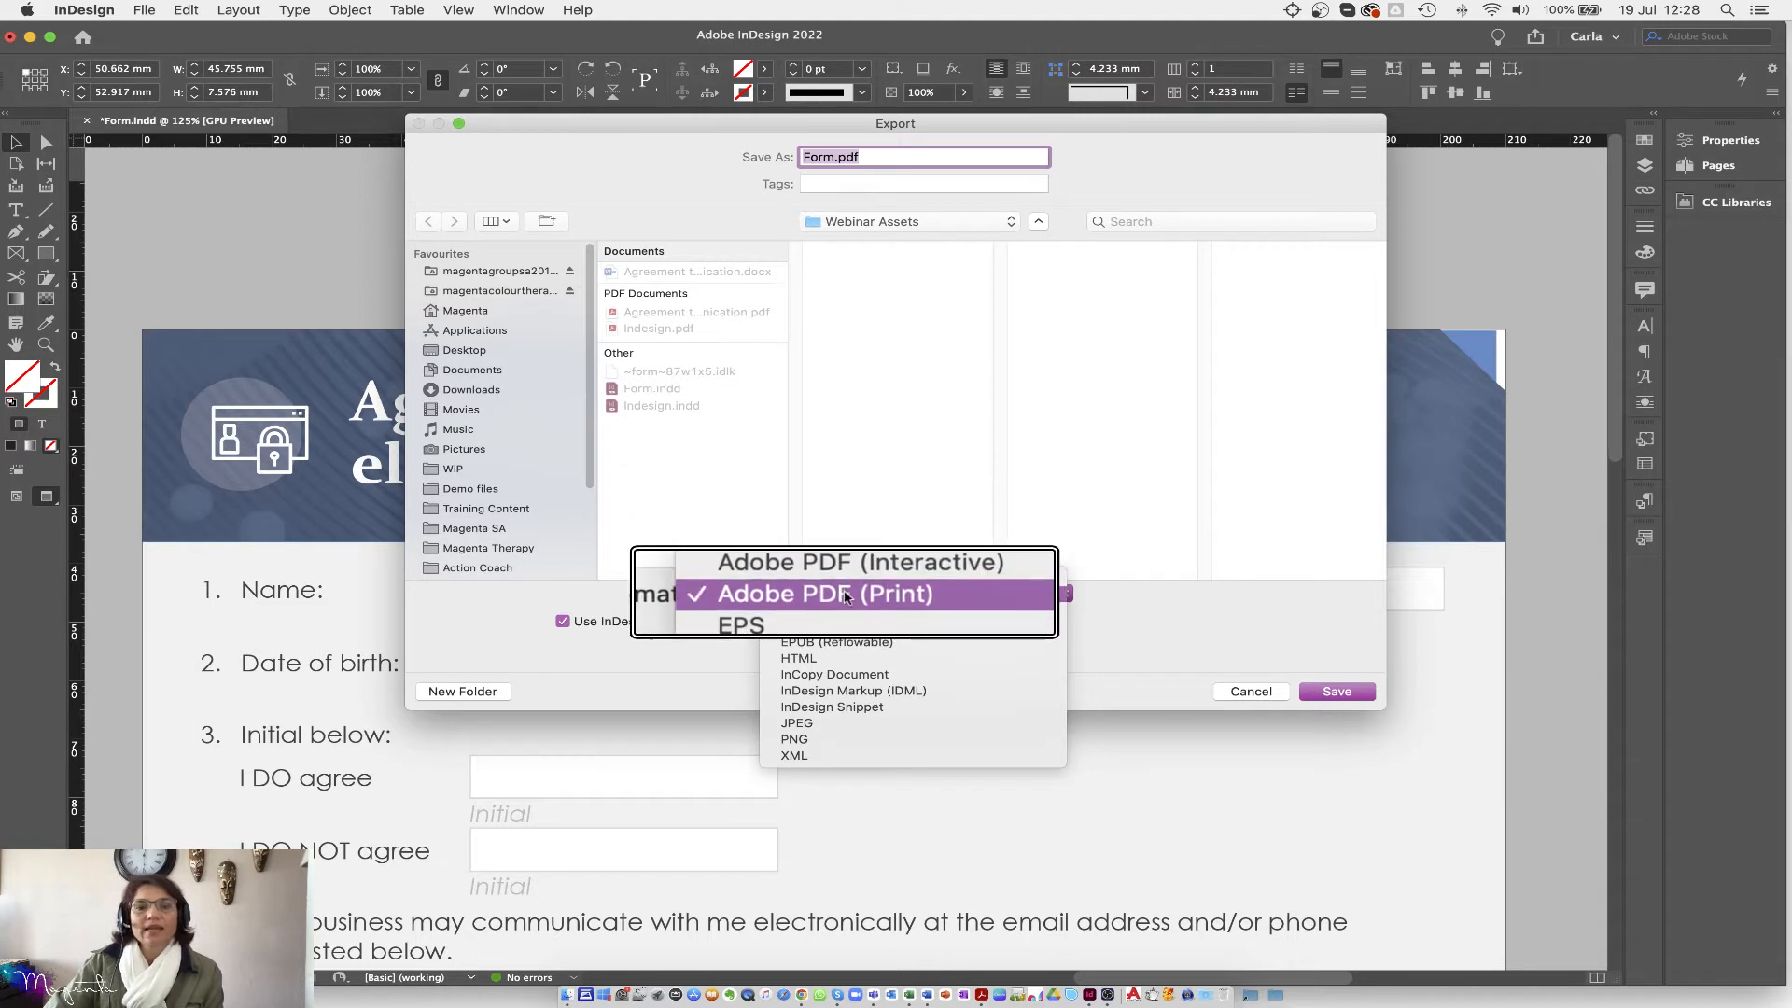
pyautogui.click(847, 597)
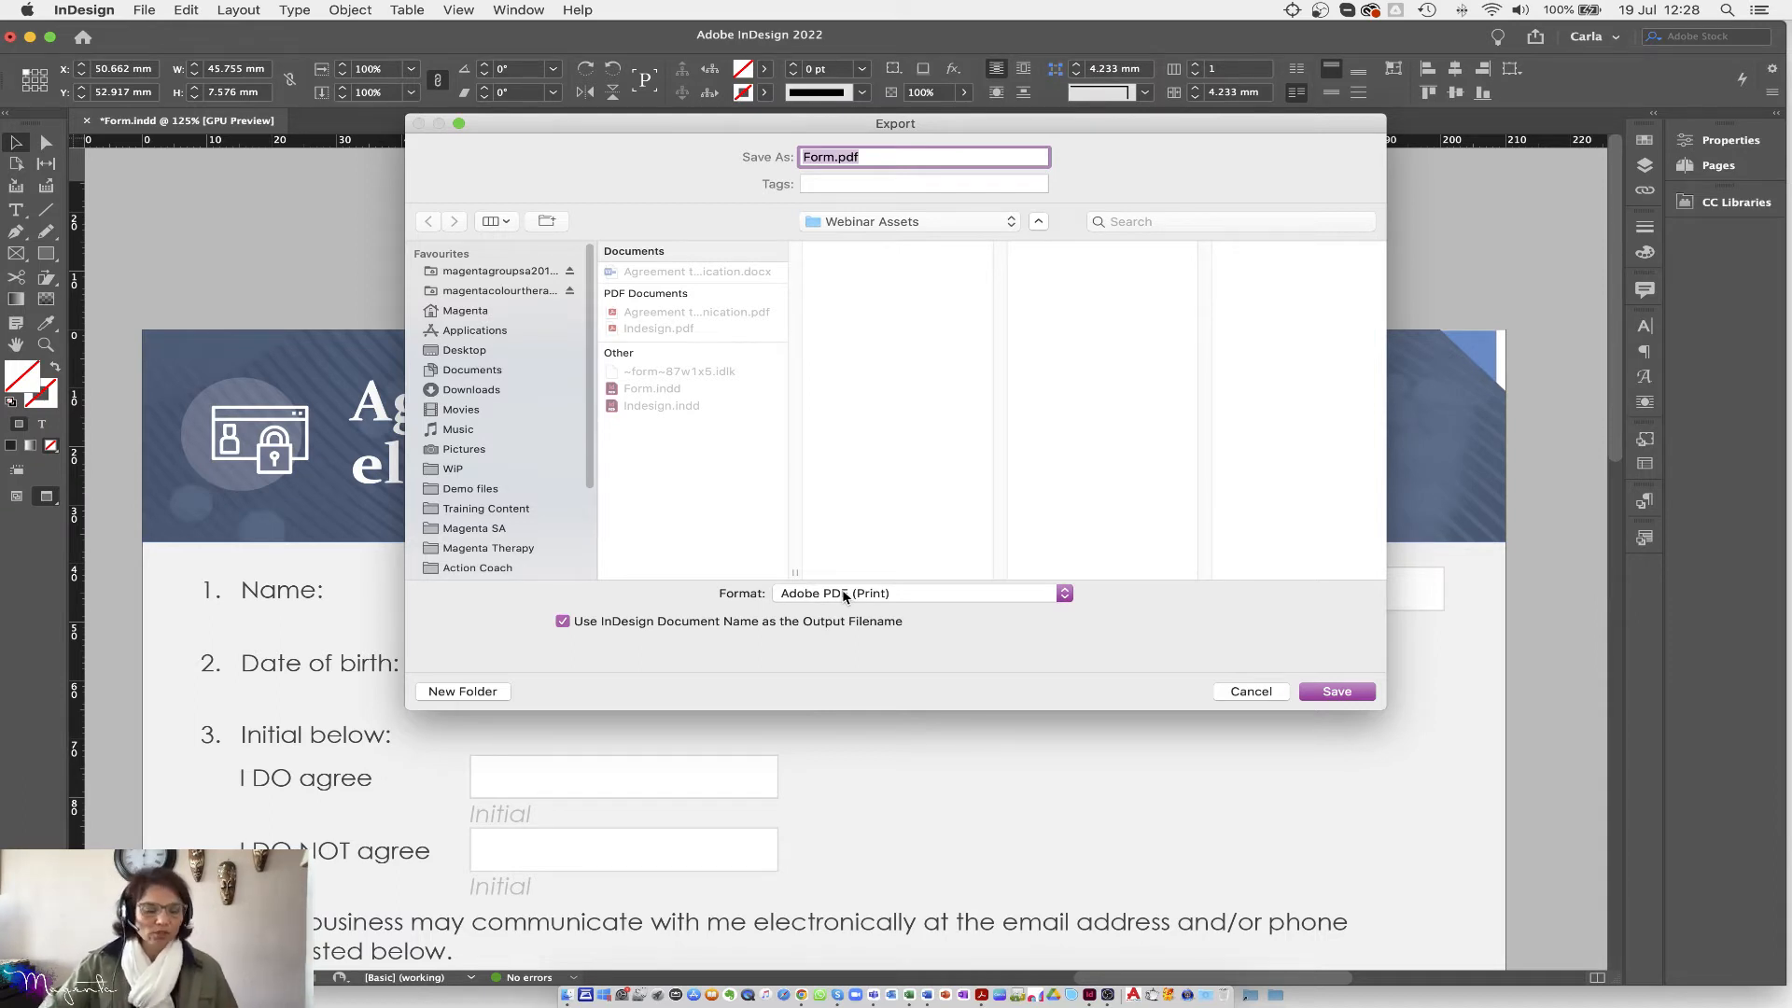
pyautogui.write('print')
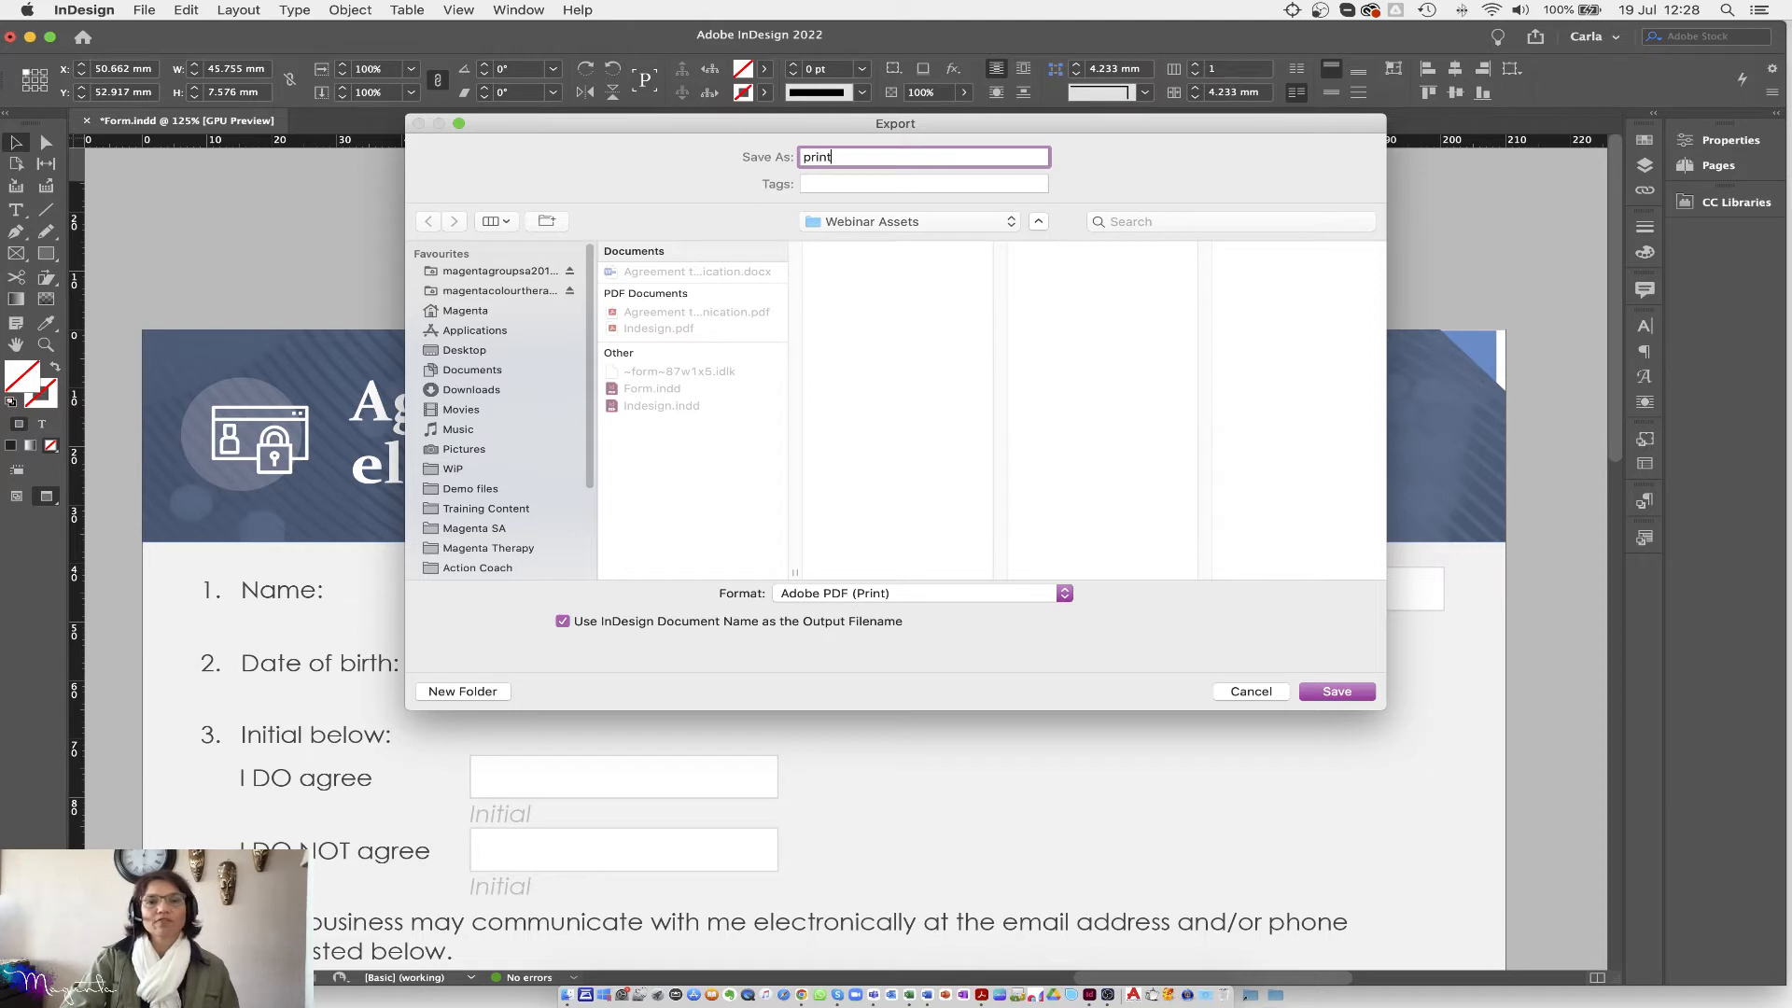
# Step: Save the print export and switch to the [Smallest File Size] PDF preset
pyautogui.click(1360, 688)
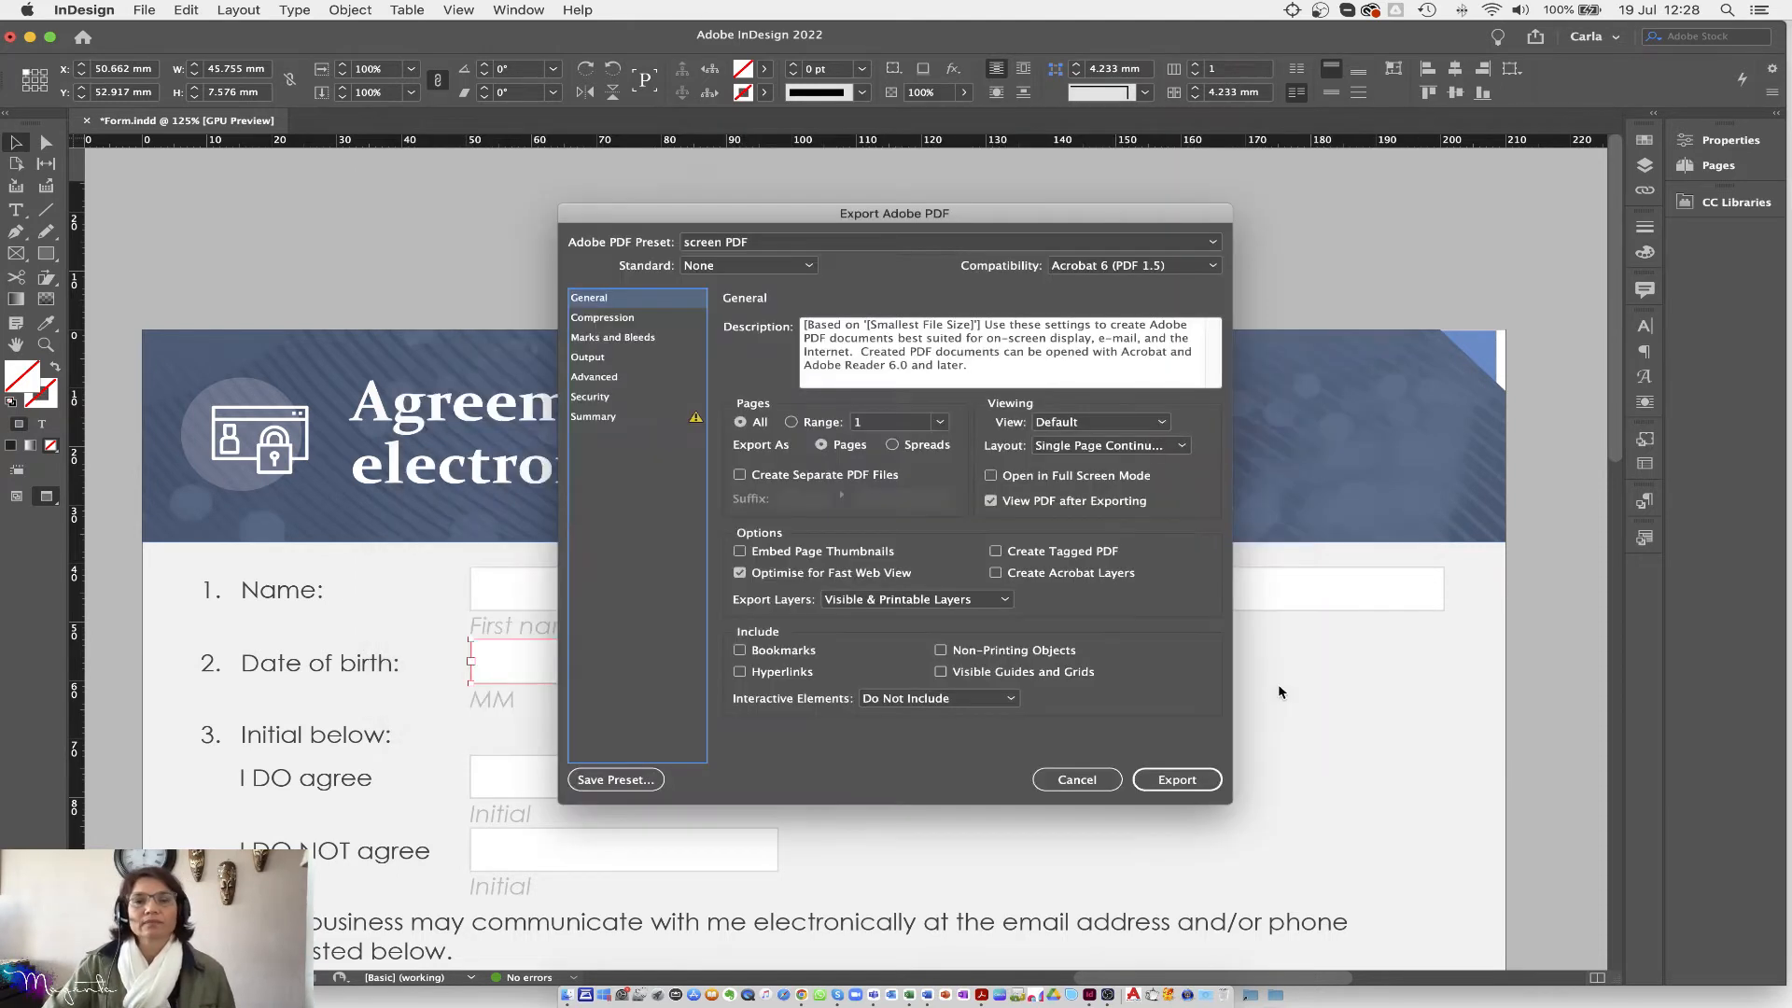
pyautogui.click(761, 244)
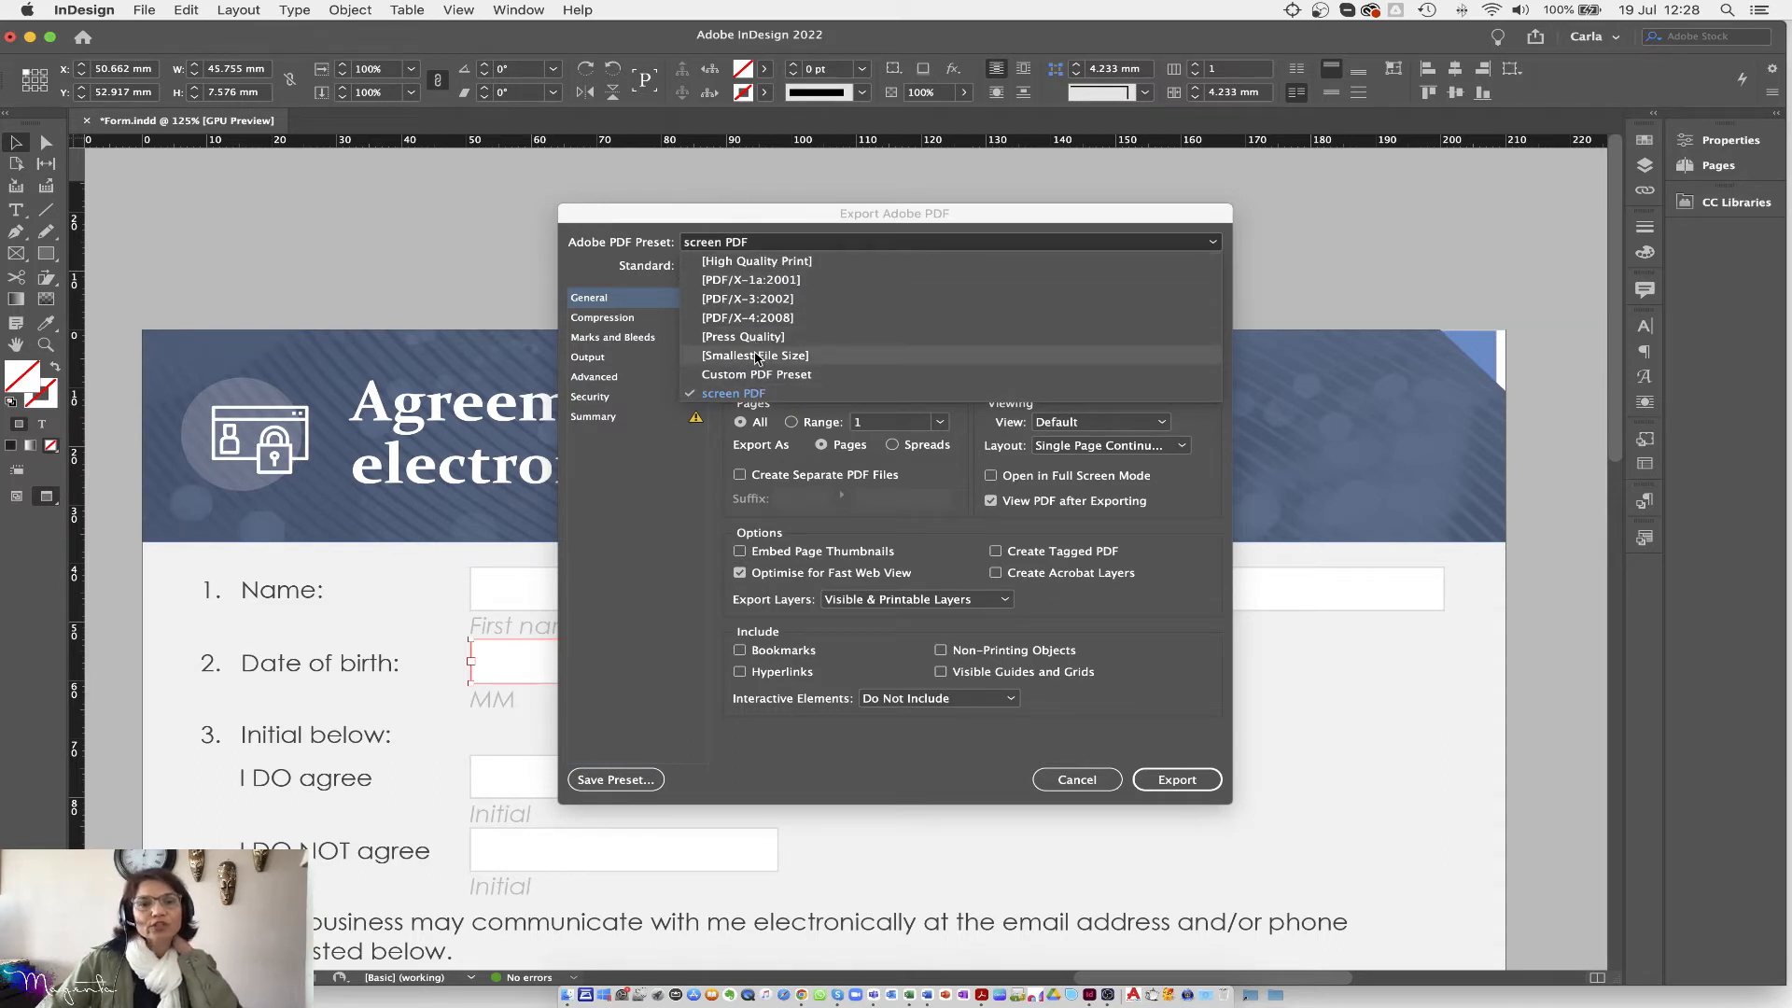
pyautogui.click(756, 356)
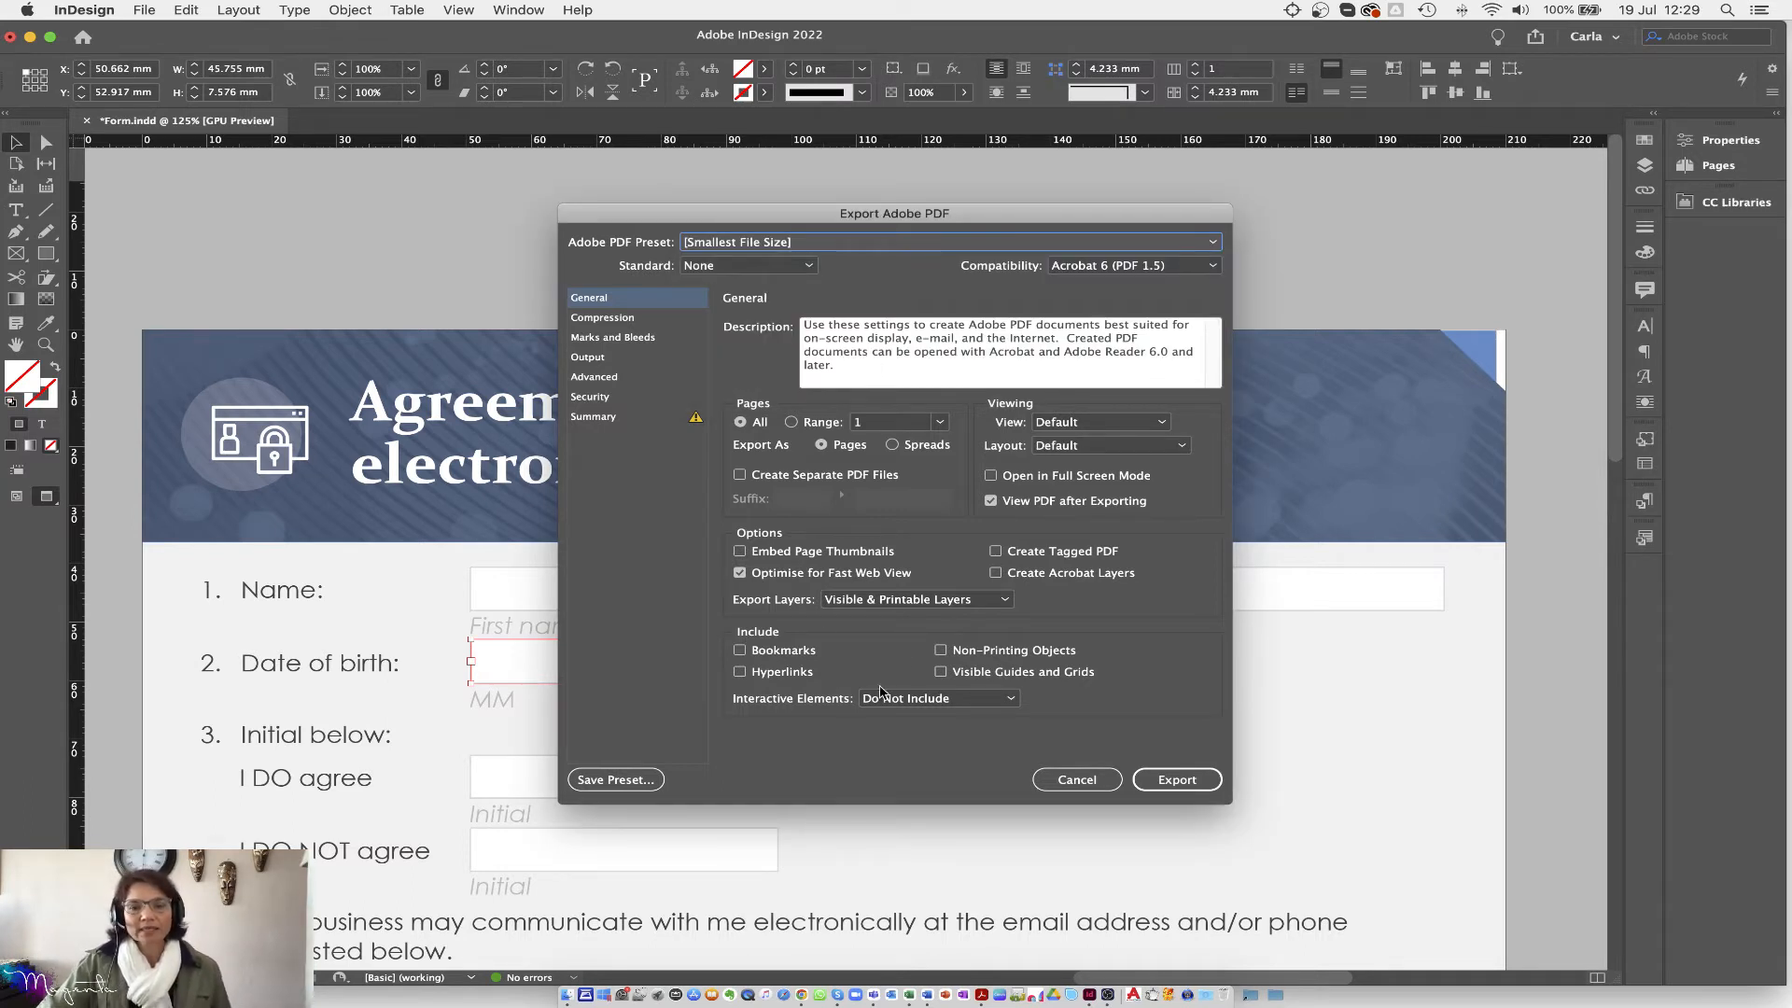
pyautogui.press('alt')
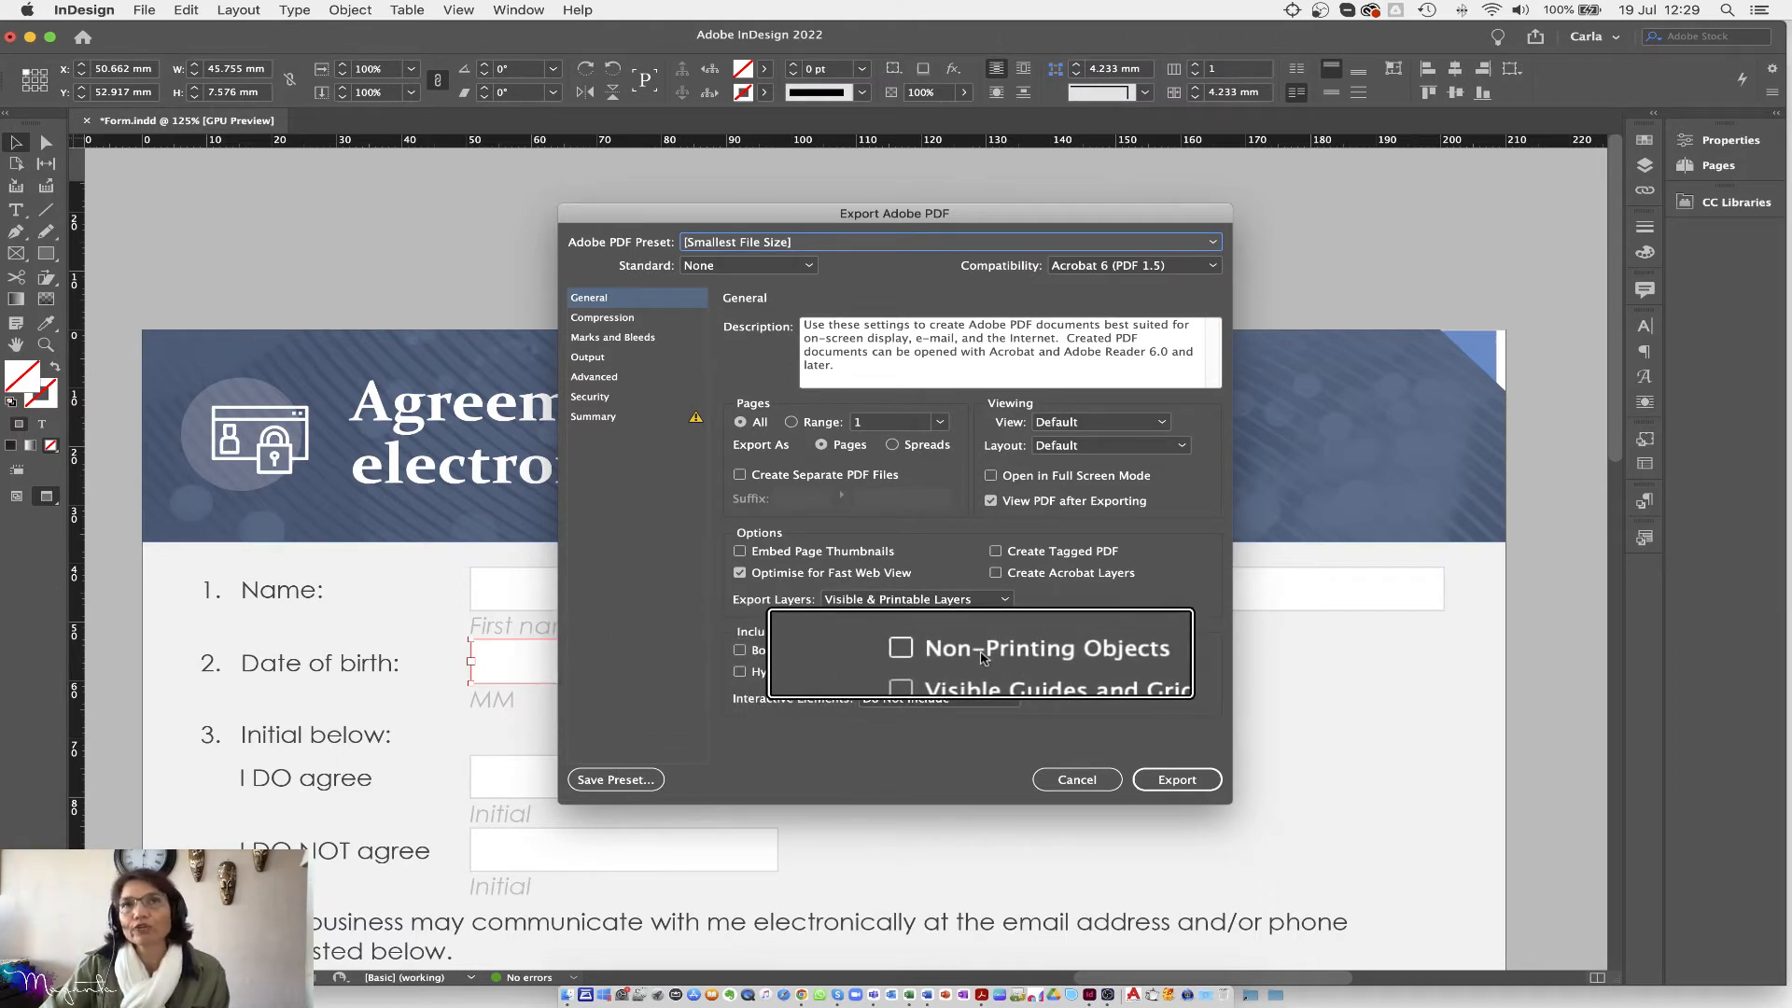
# Step: Include non-printing objects and set Interactive Elements to Do Not Include
pyautogui.click(971, 653)
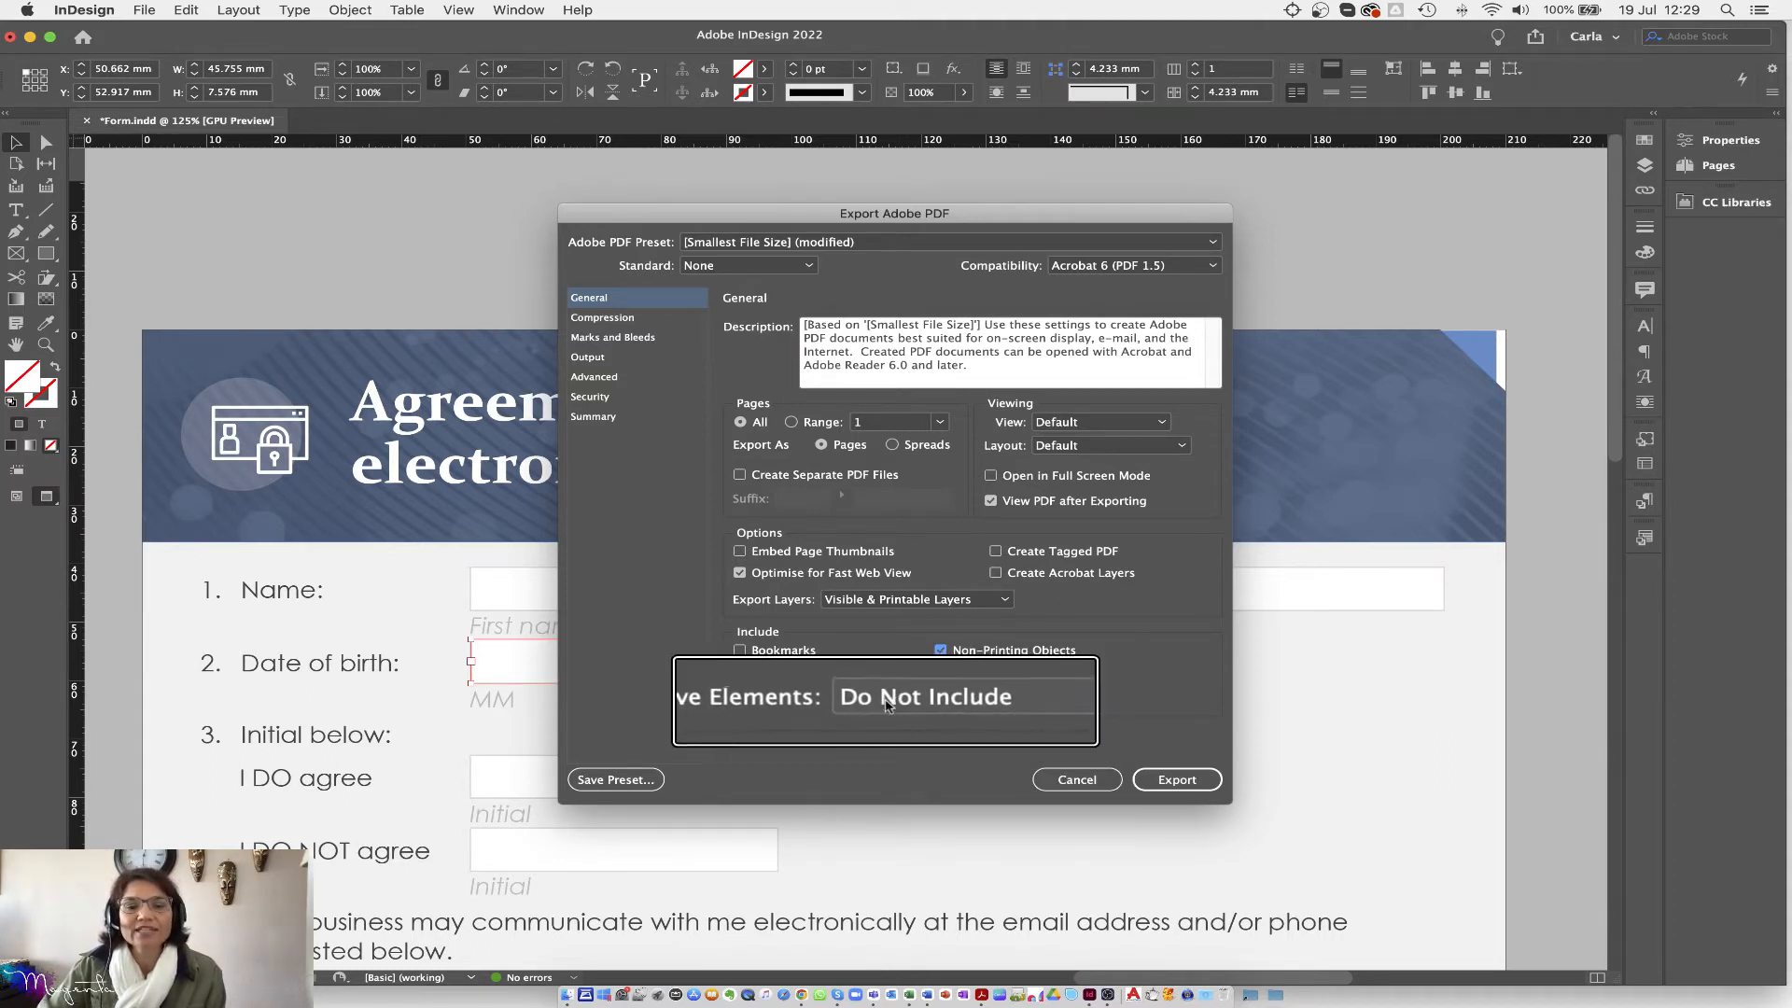
pyautogui.click(891, 707)
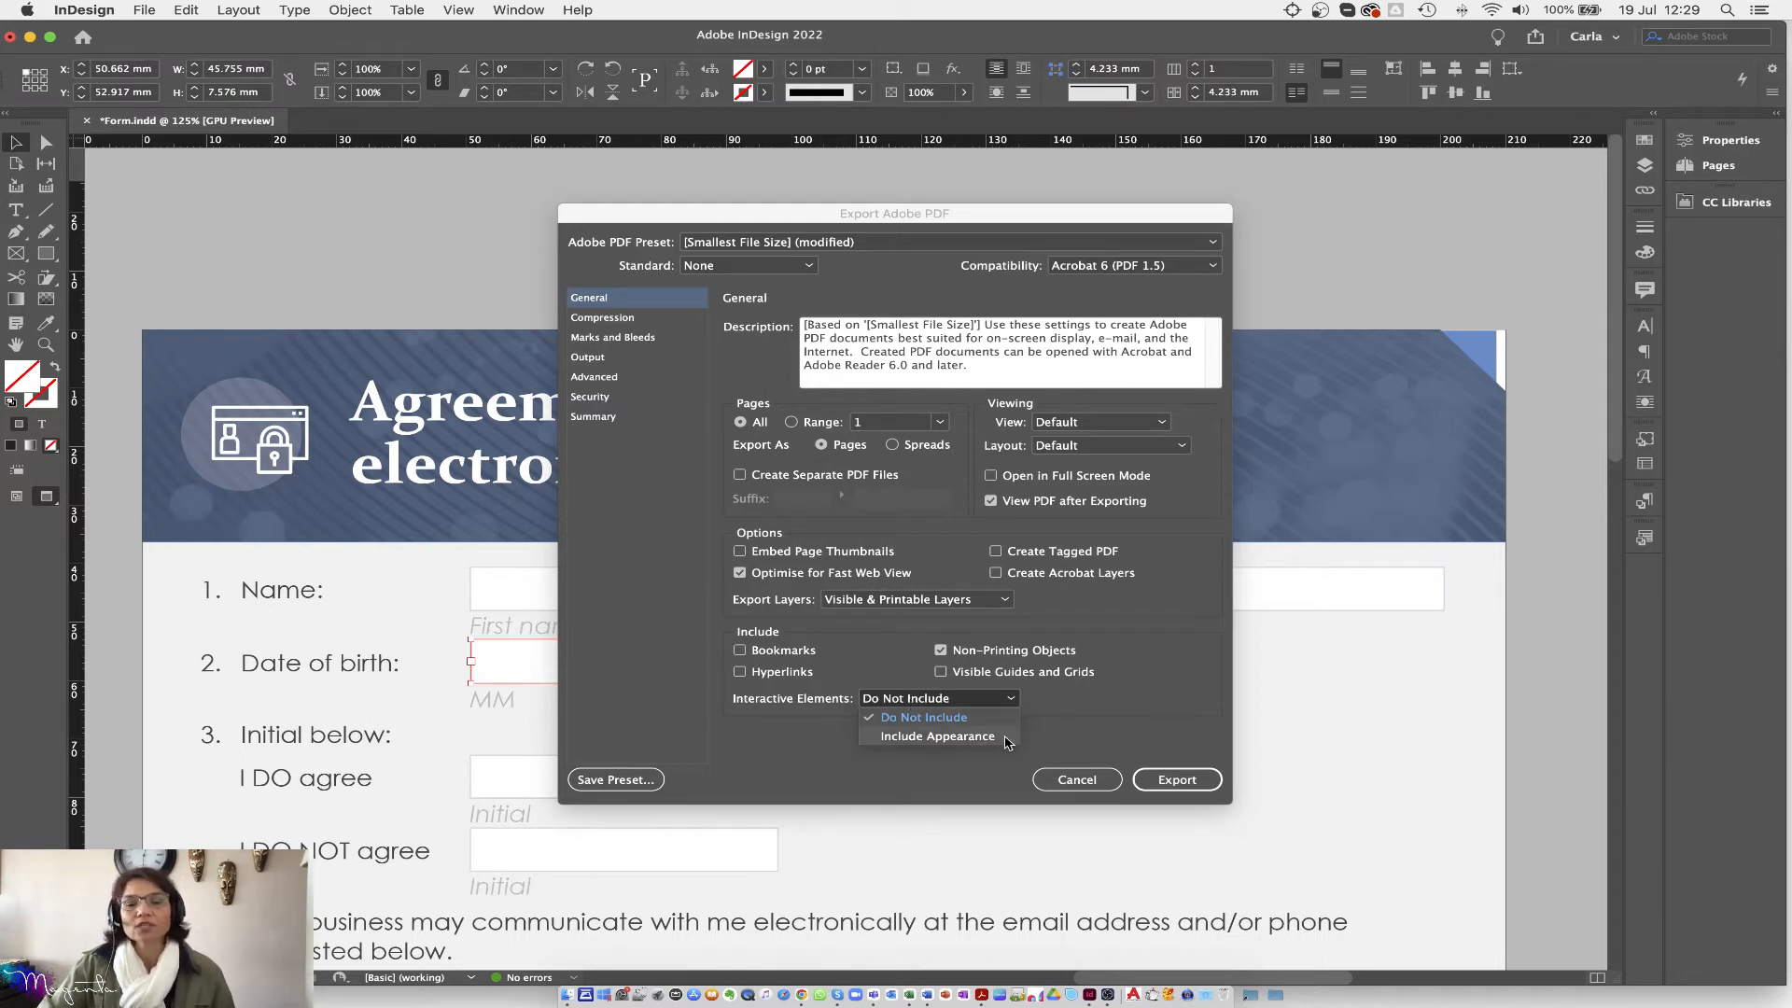
pyautogui.click(1050, 747)
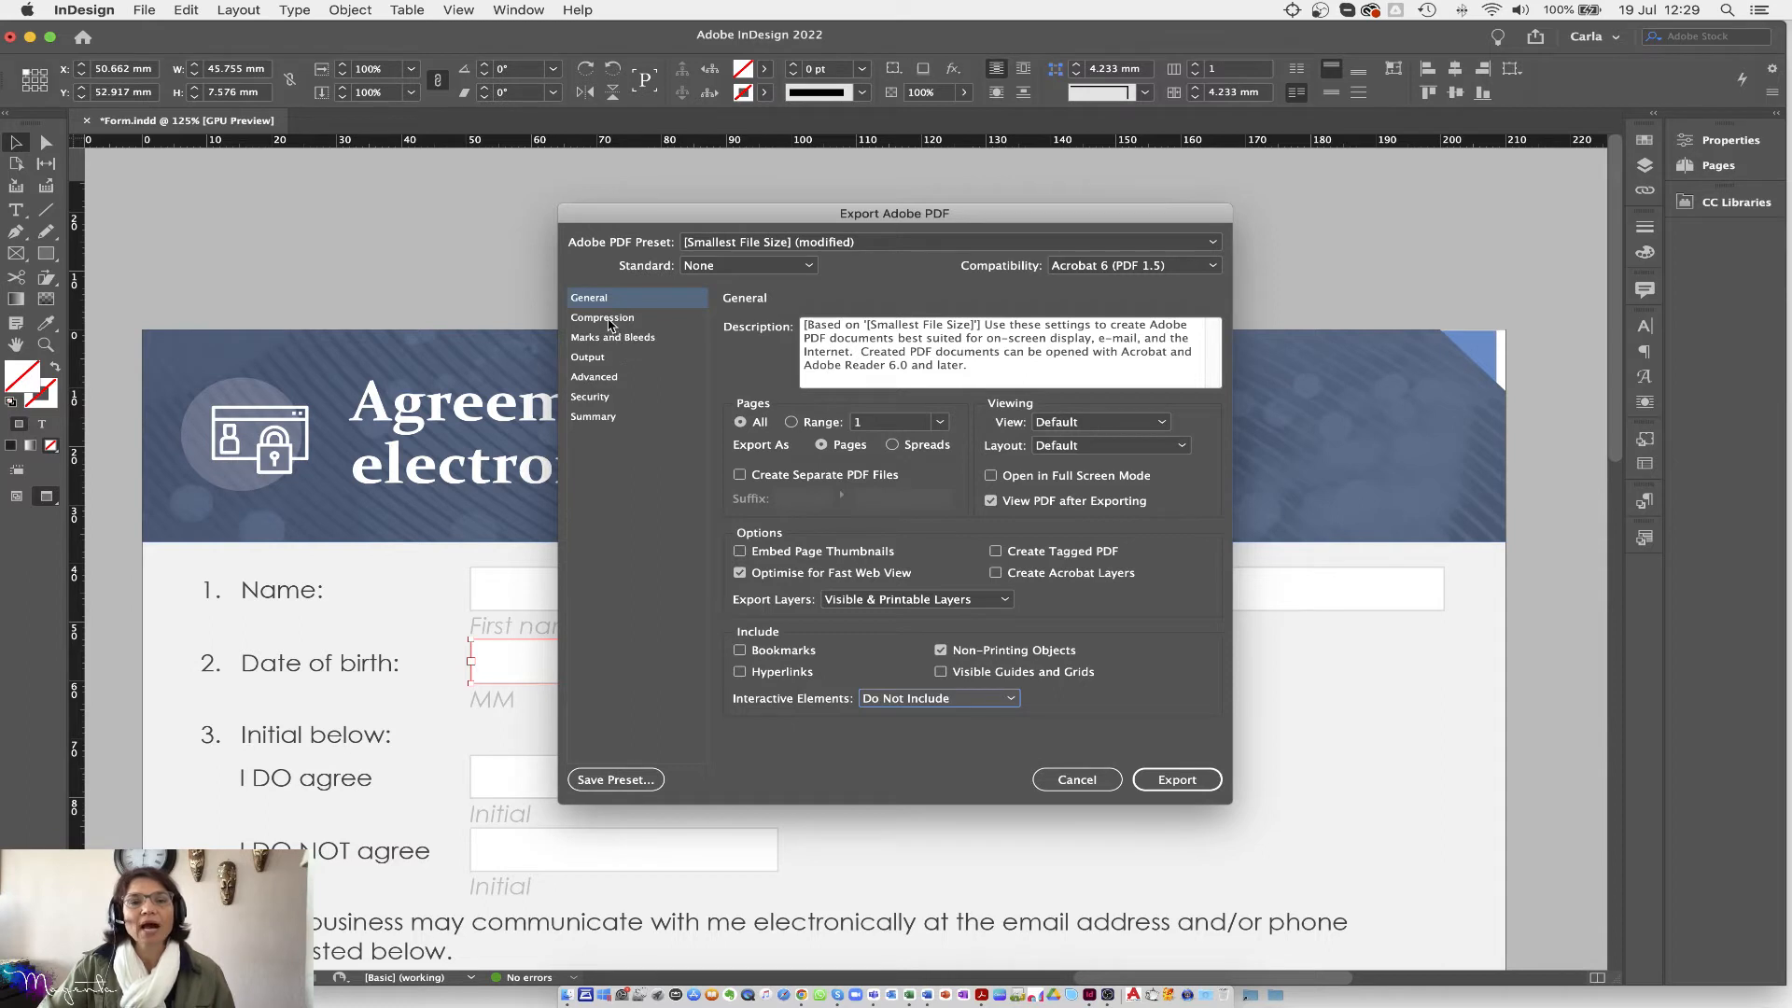
pyautogui.click(608, 320)
# Step: Set both Colour and Greyscale Image Quality to High on the Compression page
pyautogui.click(887, 418)
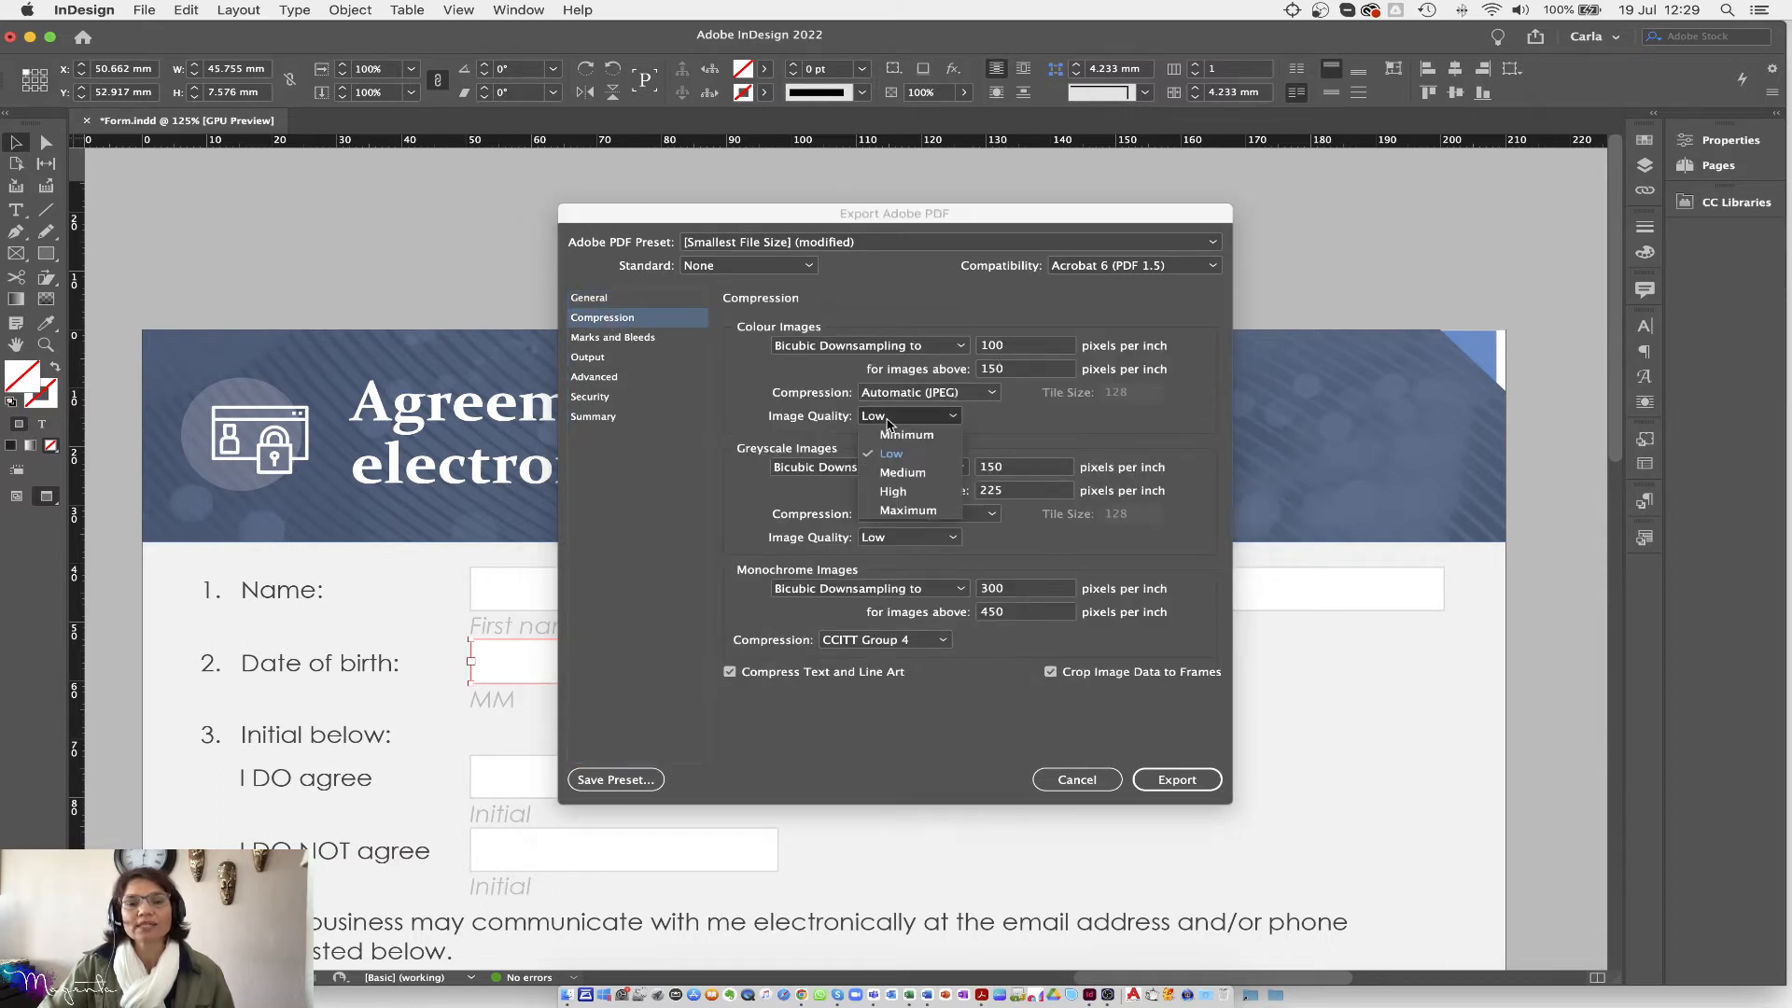
pyautogui.click(905, 512)
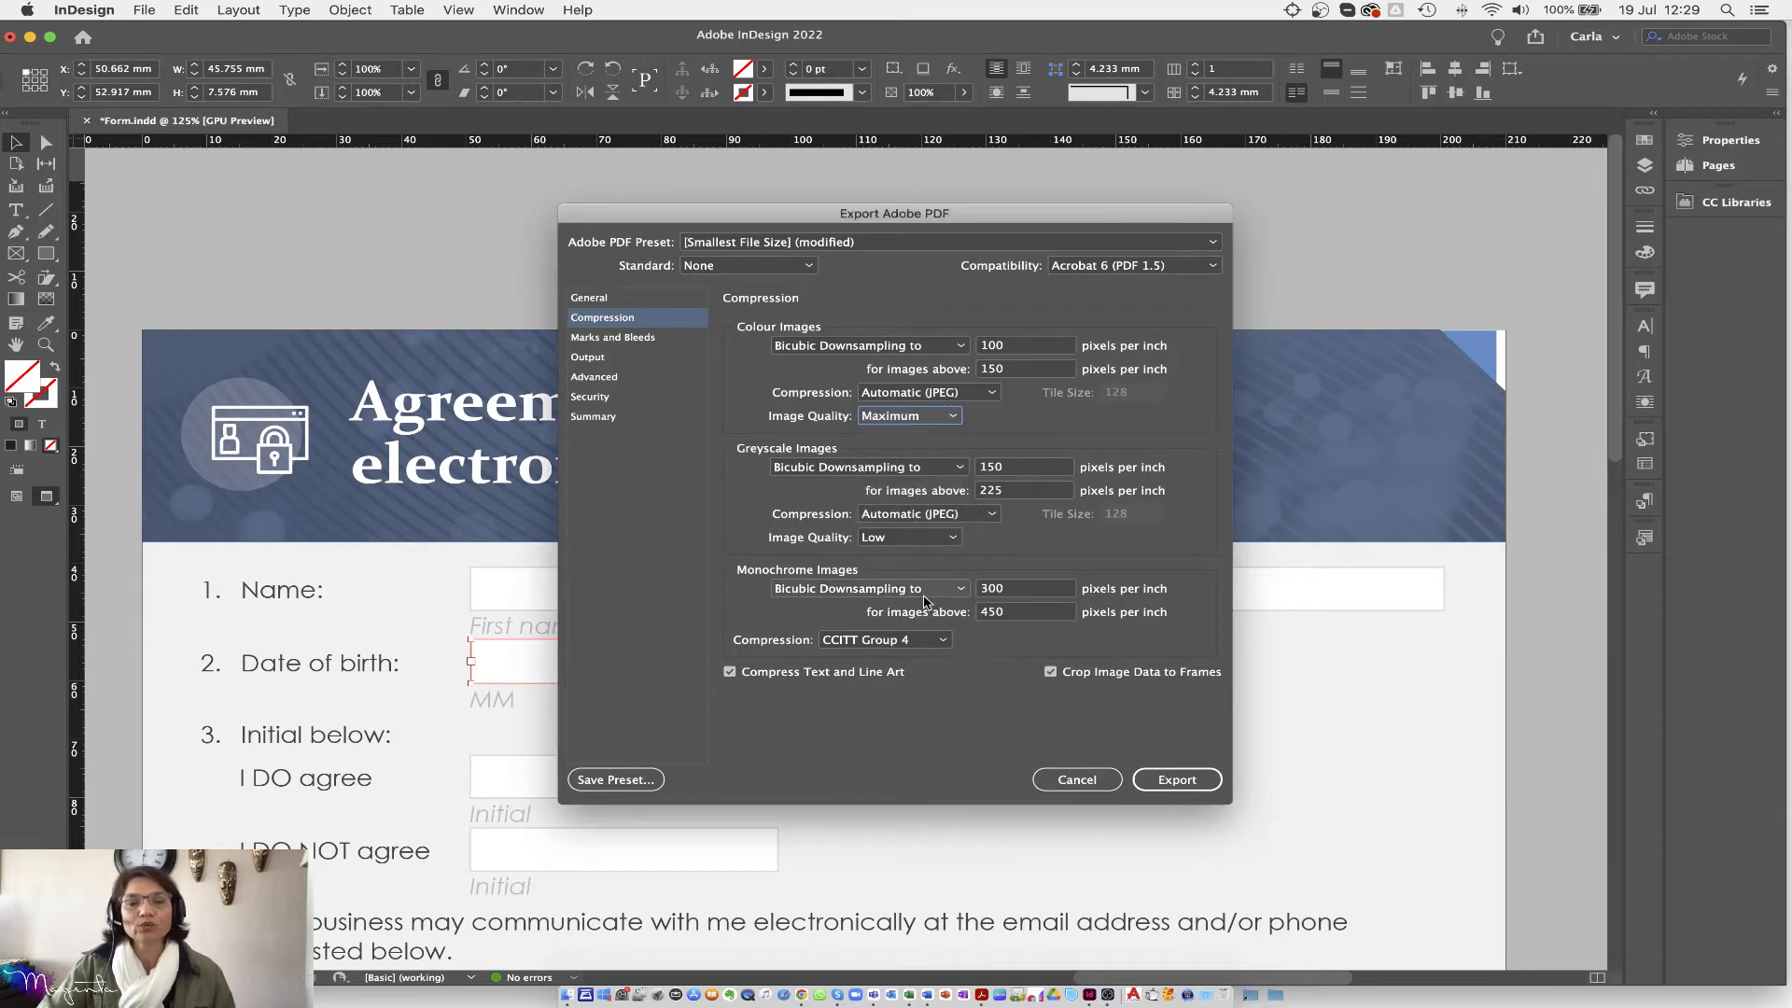
pyautogui.click(907, 538)
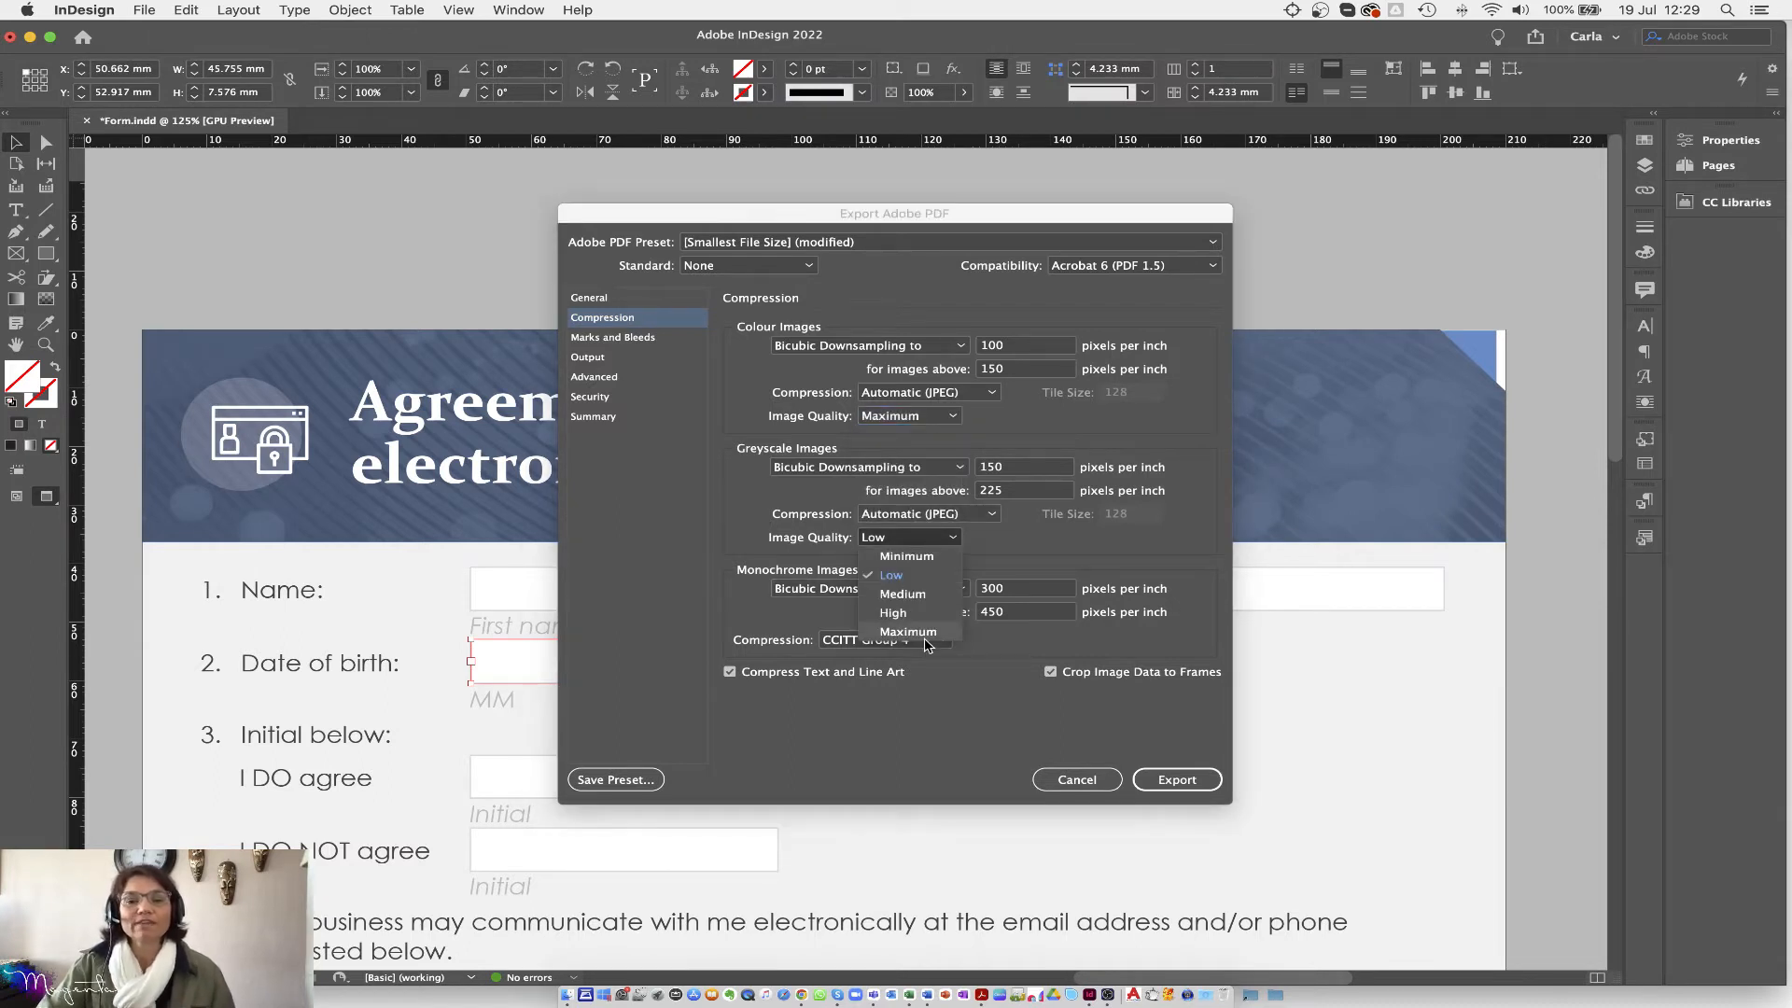
pyautogui.click(894, 612)
pyautogui.click(905, 415)
pyautogui.click(893, 491)
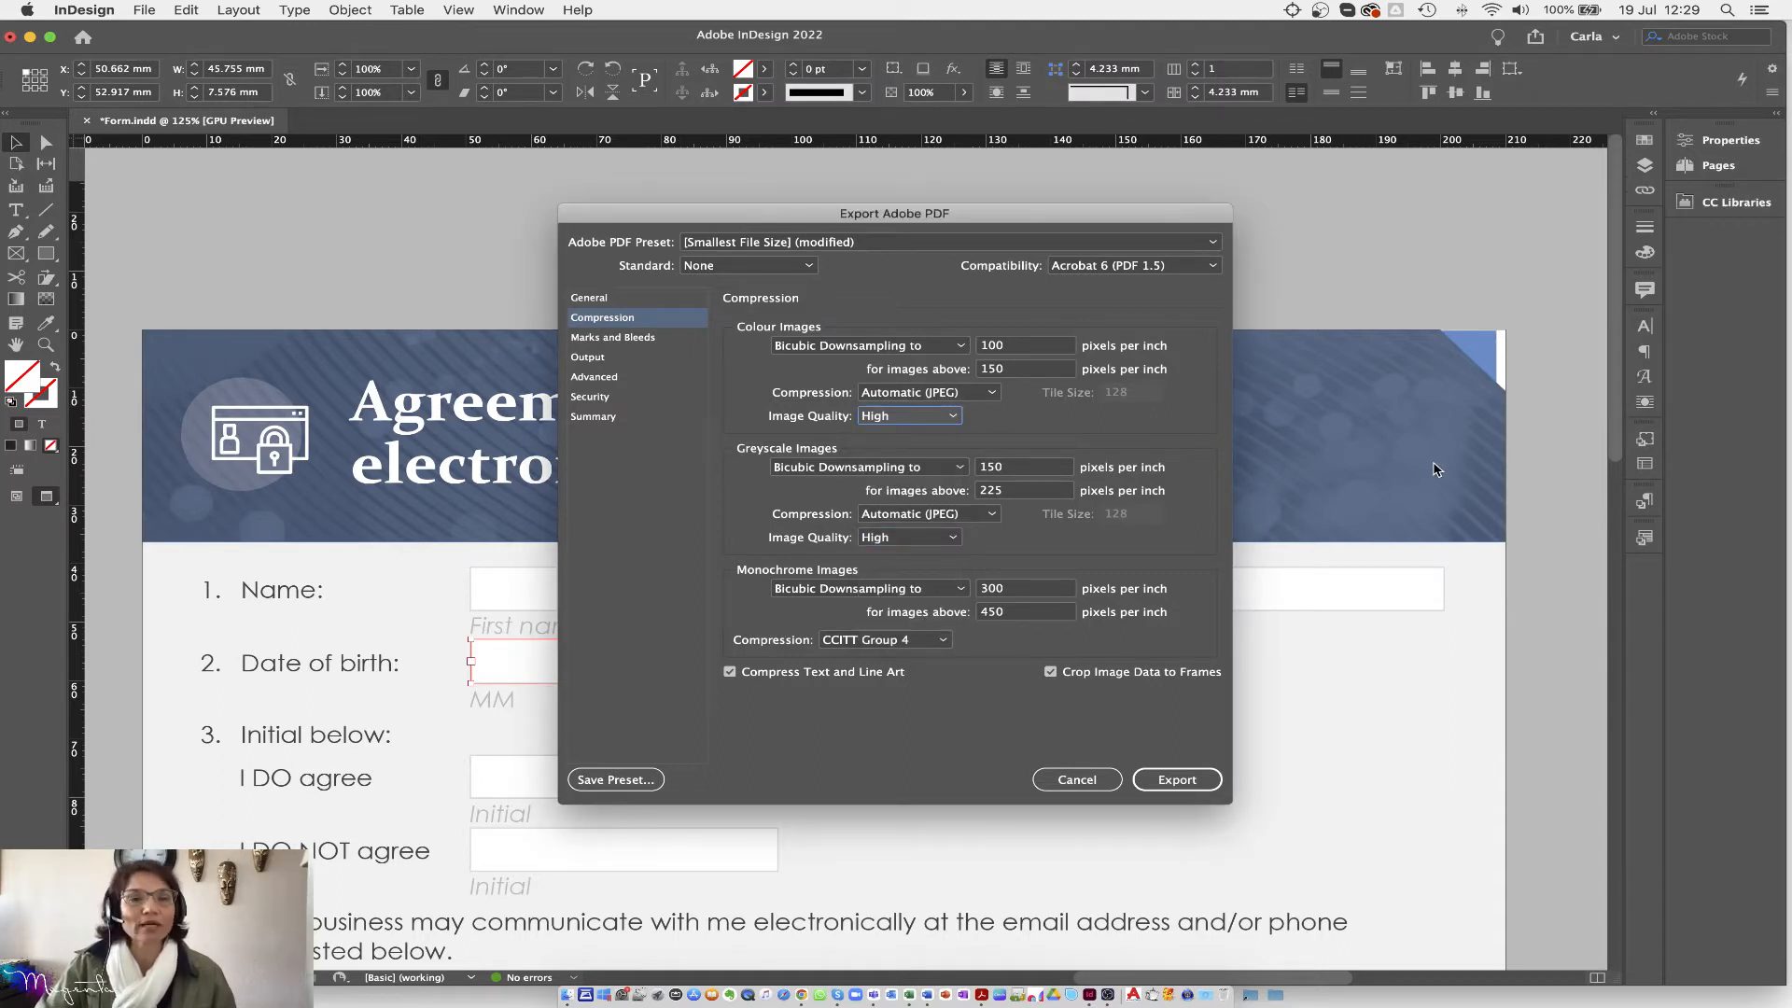
# Step: Export print.pdf, accept the warning, and minimize Acrobat to return to the layout
pyautogui.click(1178, 781)
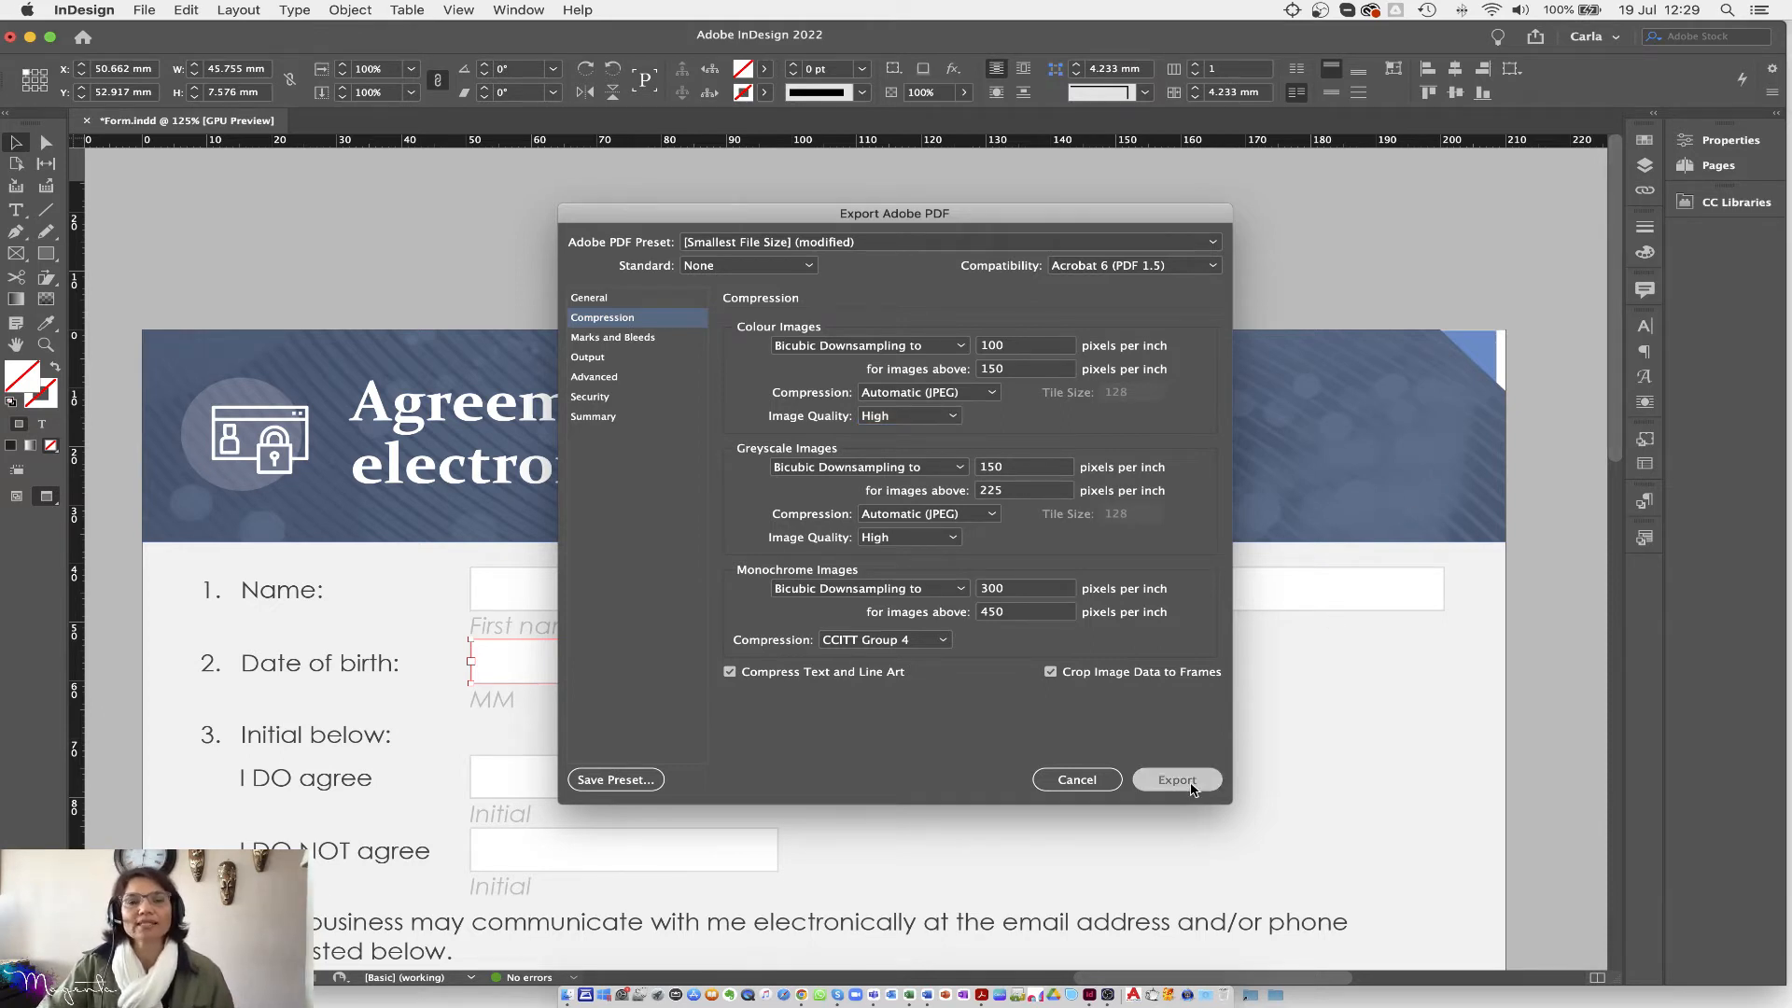
pyautogui.click(1083, 570)
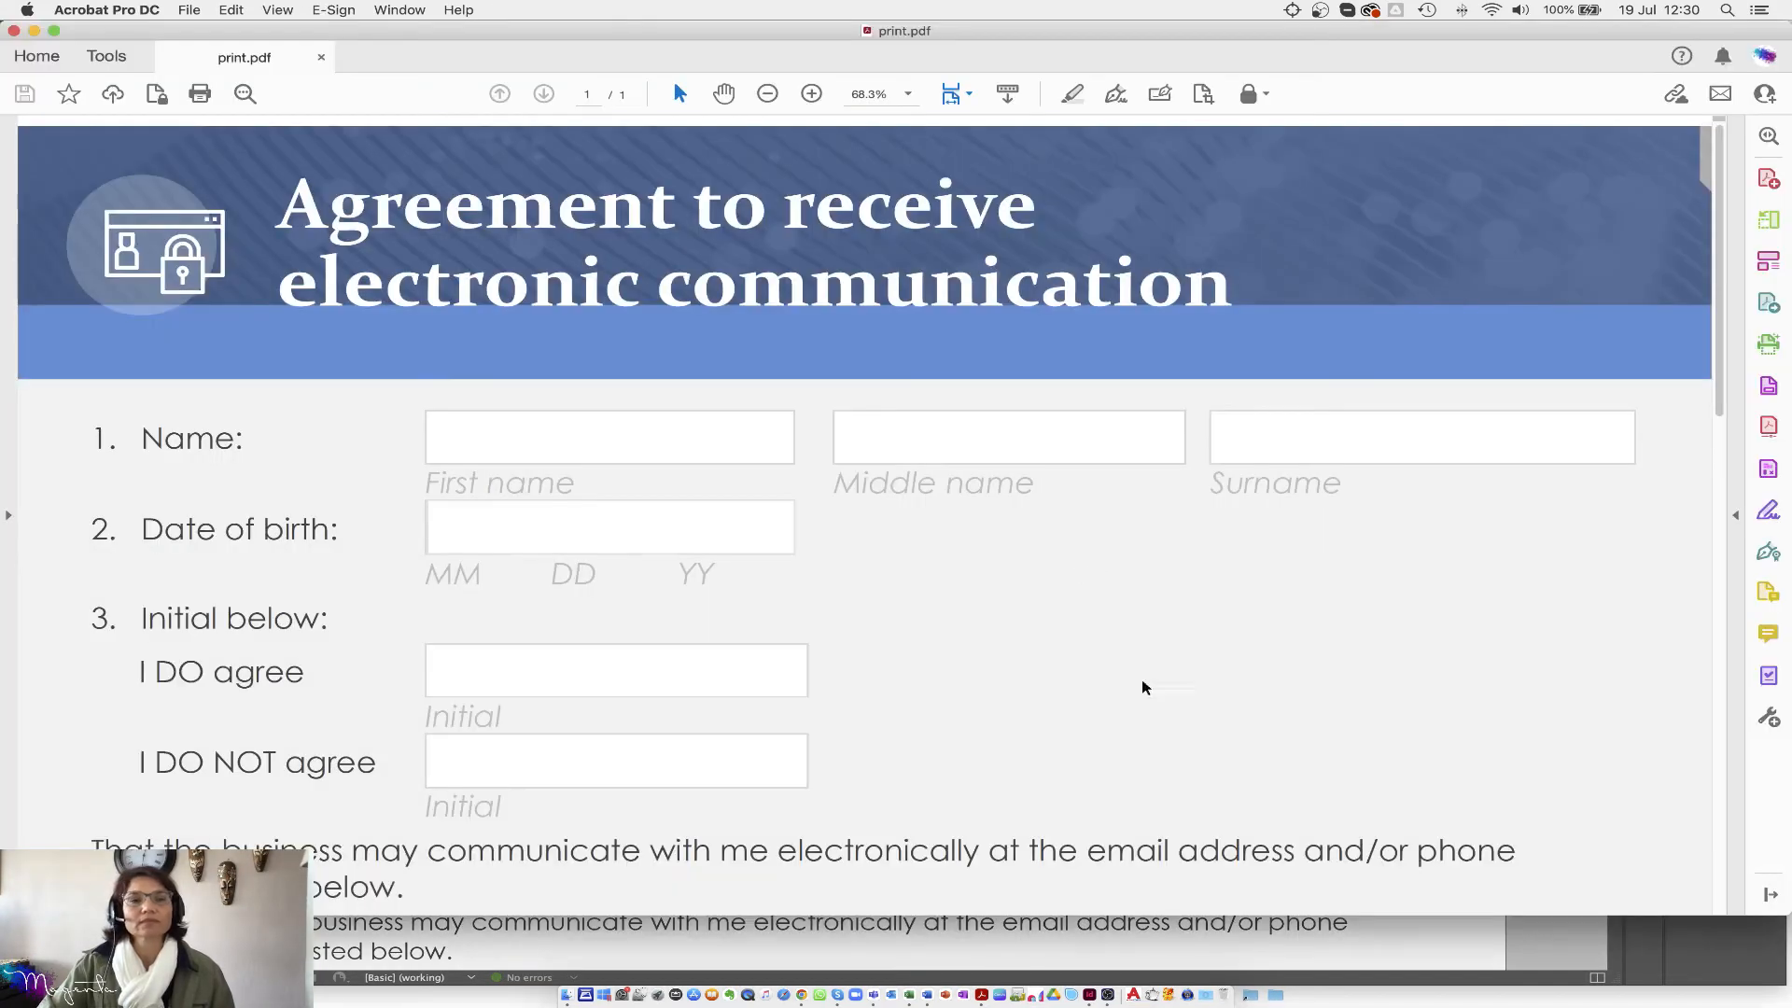
pyautogui.click(33, 32)
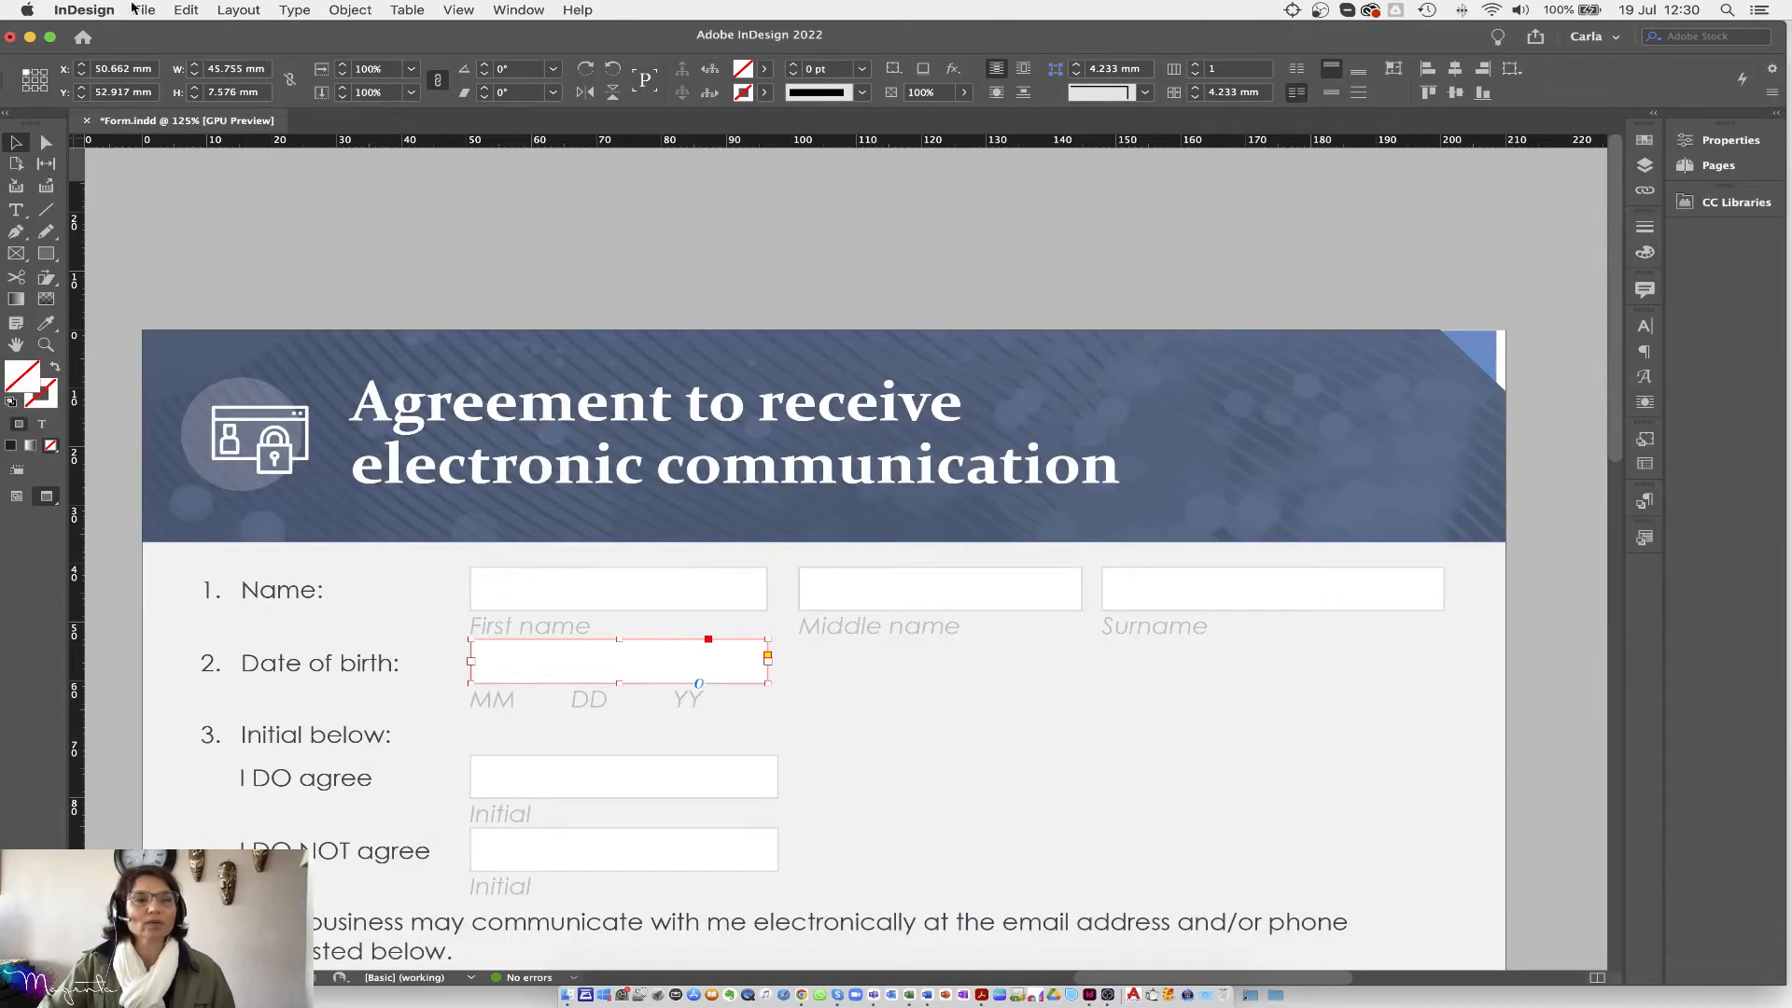
# Step: Export the document as Adobe PDF (Interactive) with the file name 'interactive'
pyautogui.click(145, 11)
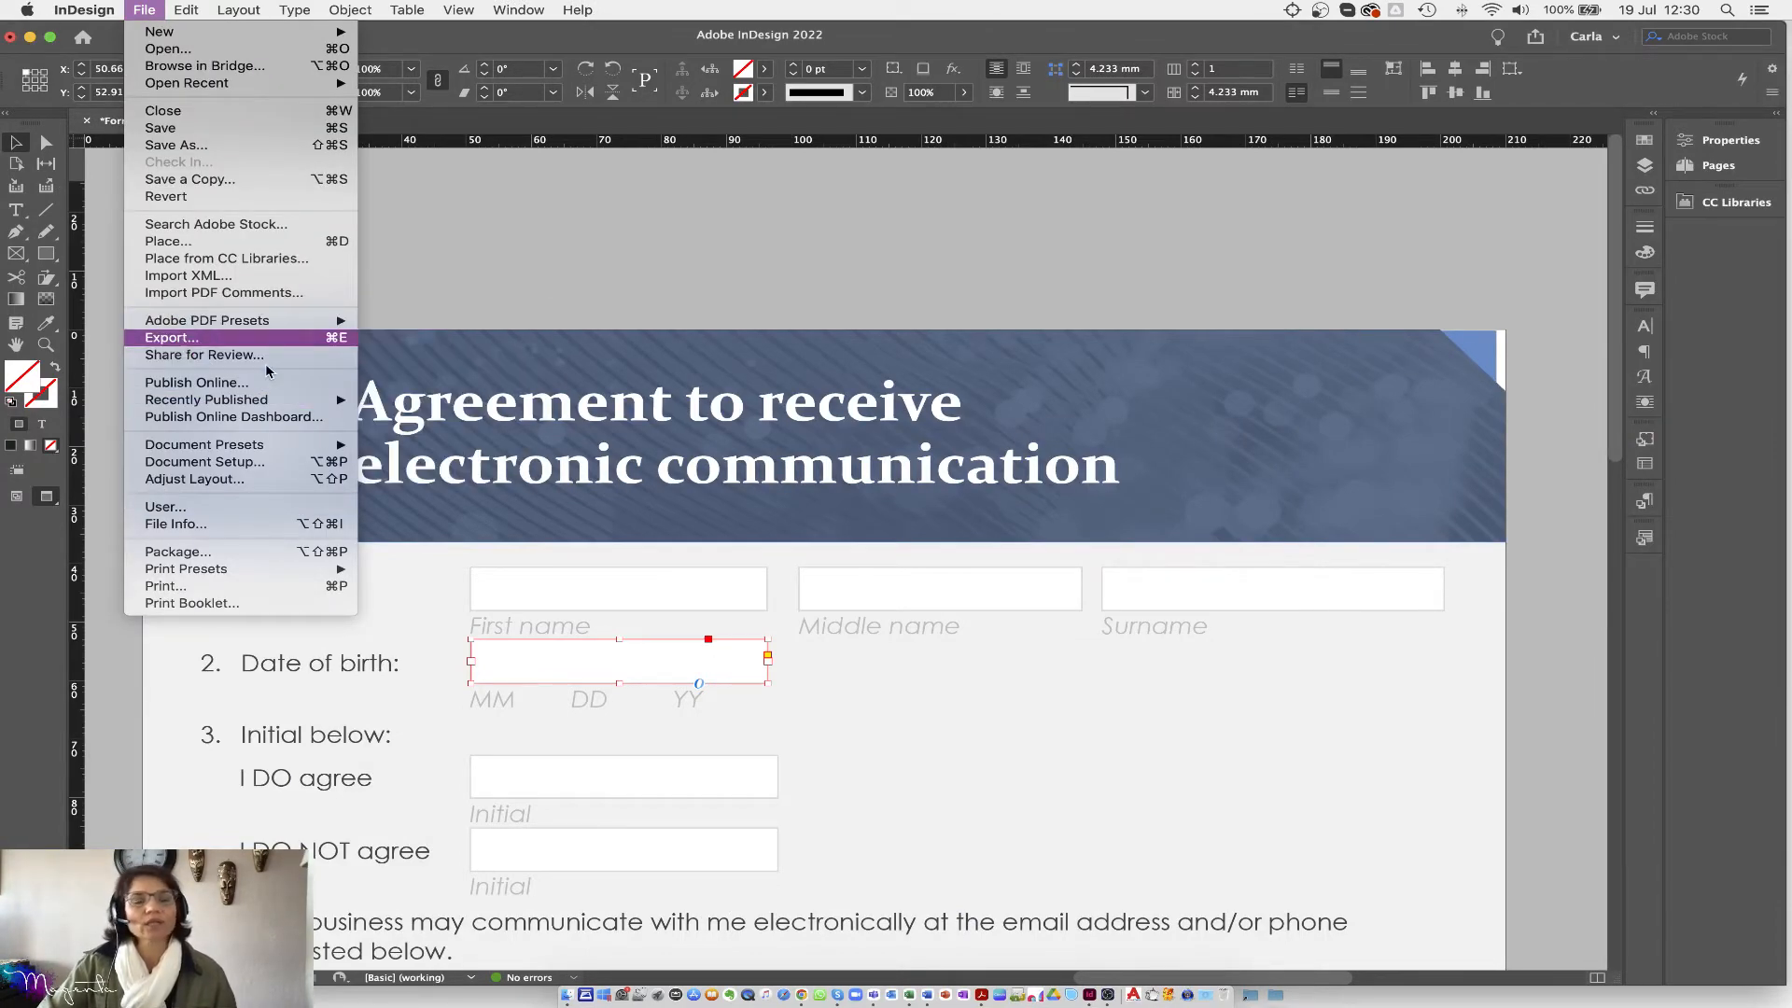
pyautogui.click(182, 337)
pyautogui.click(891, 593)
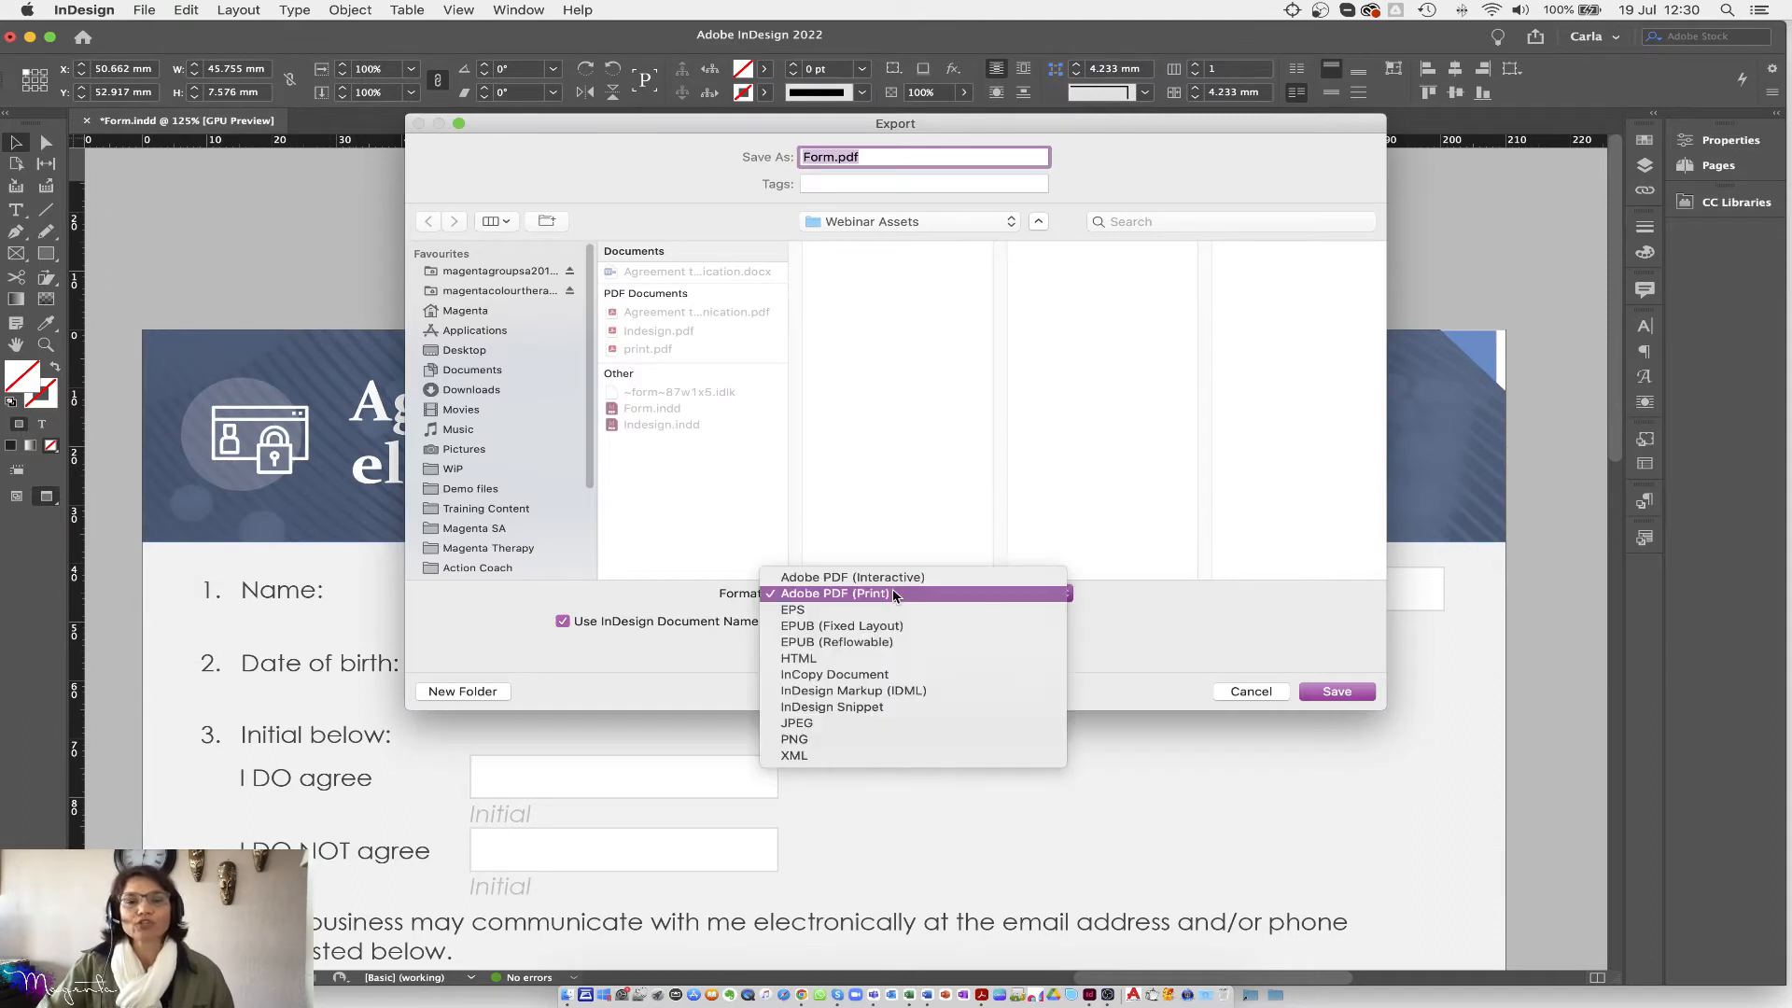
pyautogui.click(886, 579)
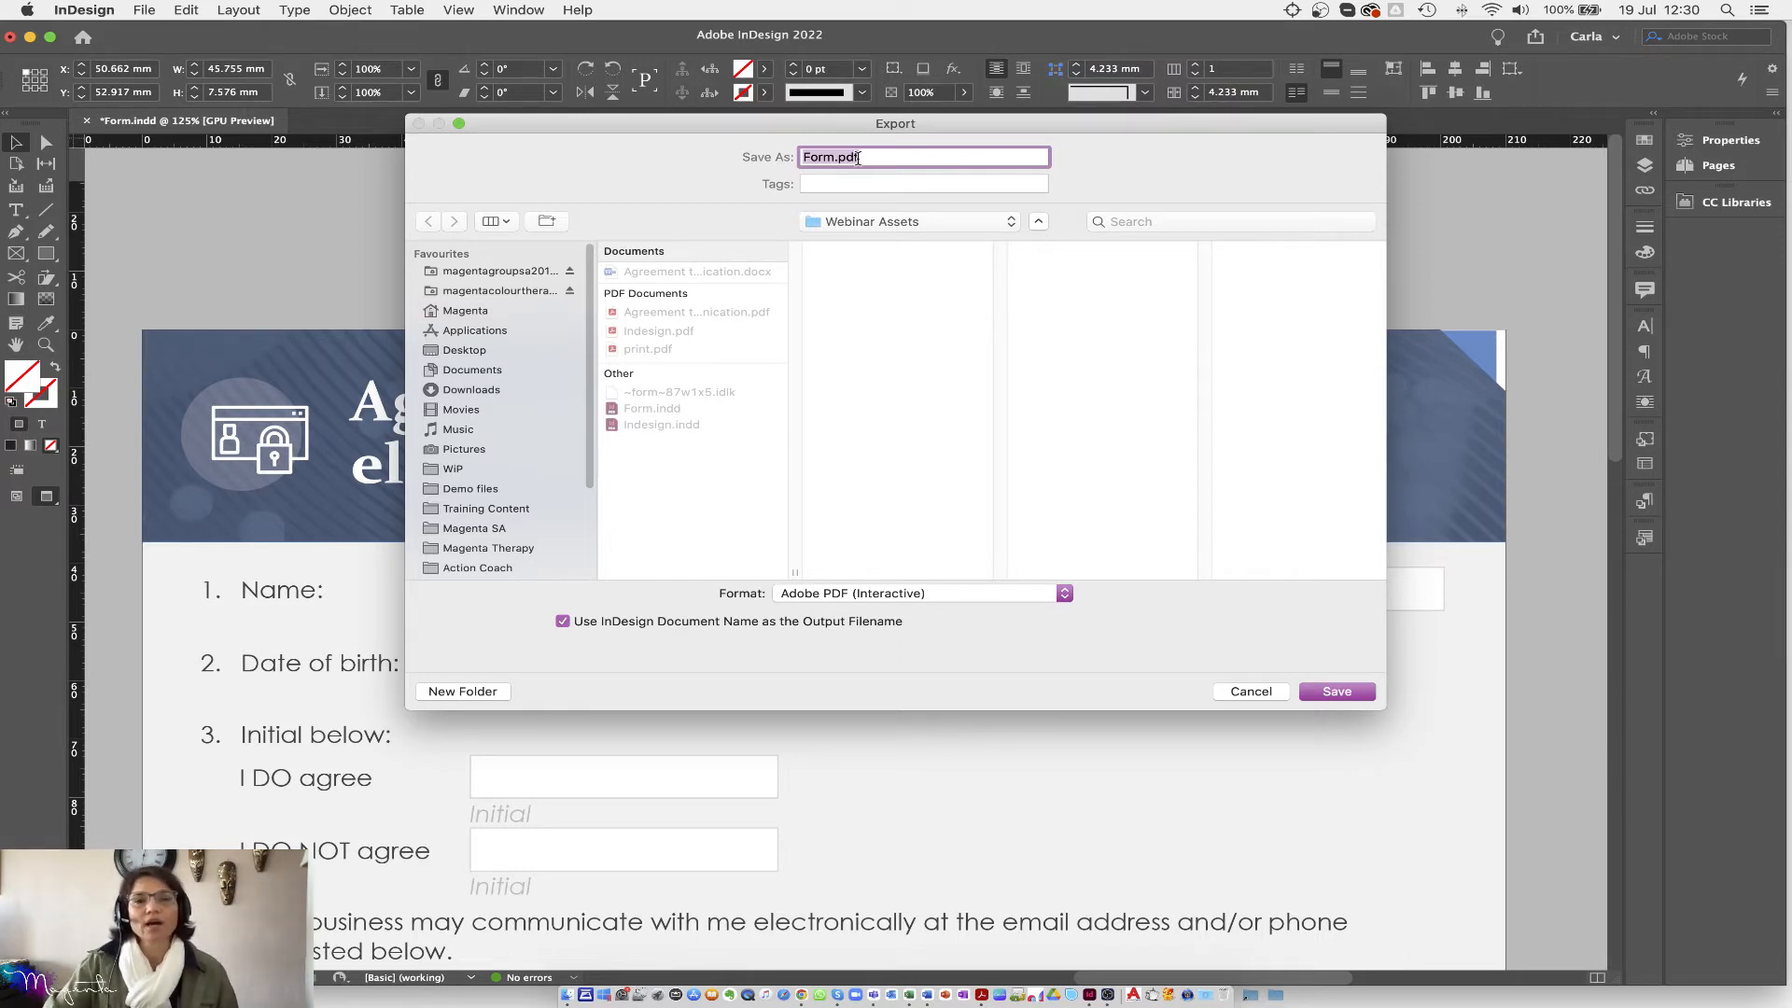
pyautogui.write('interact')
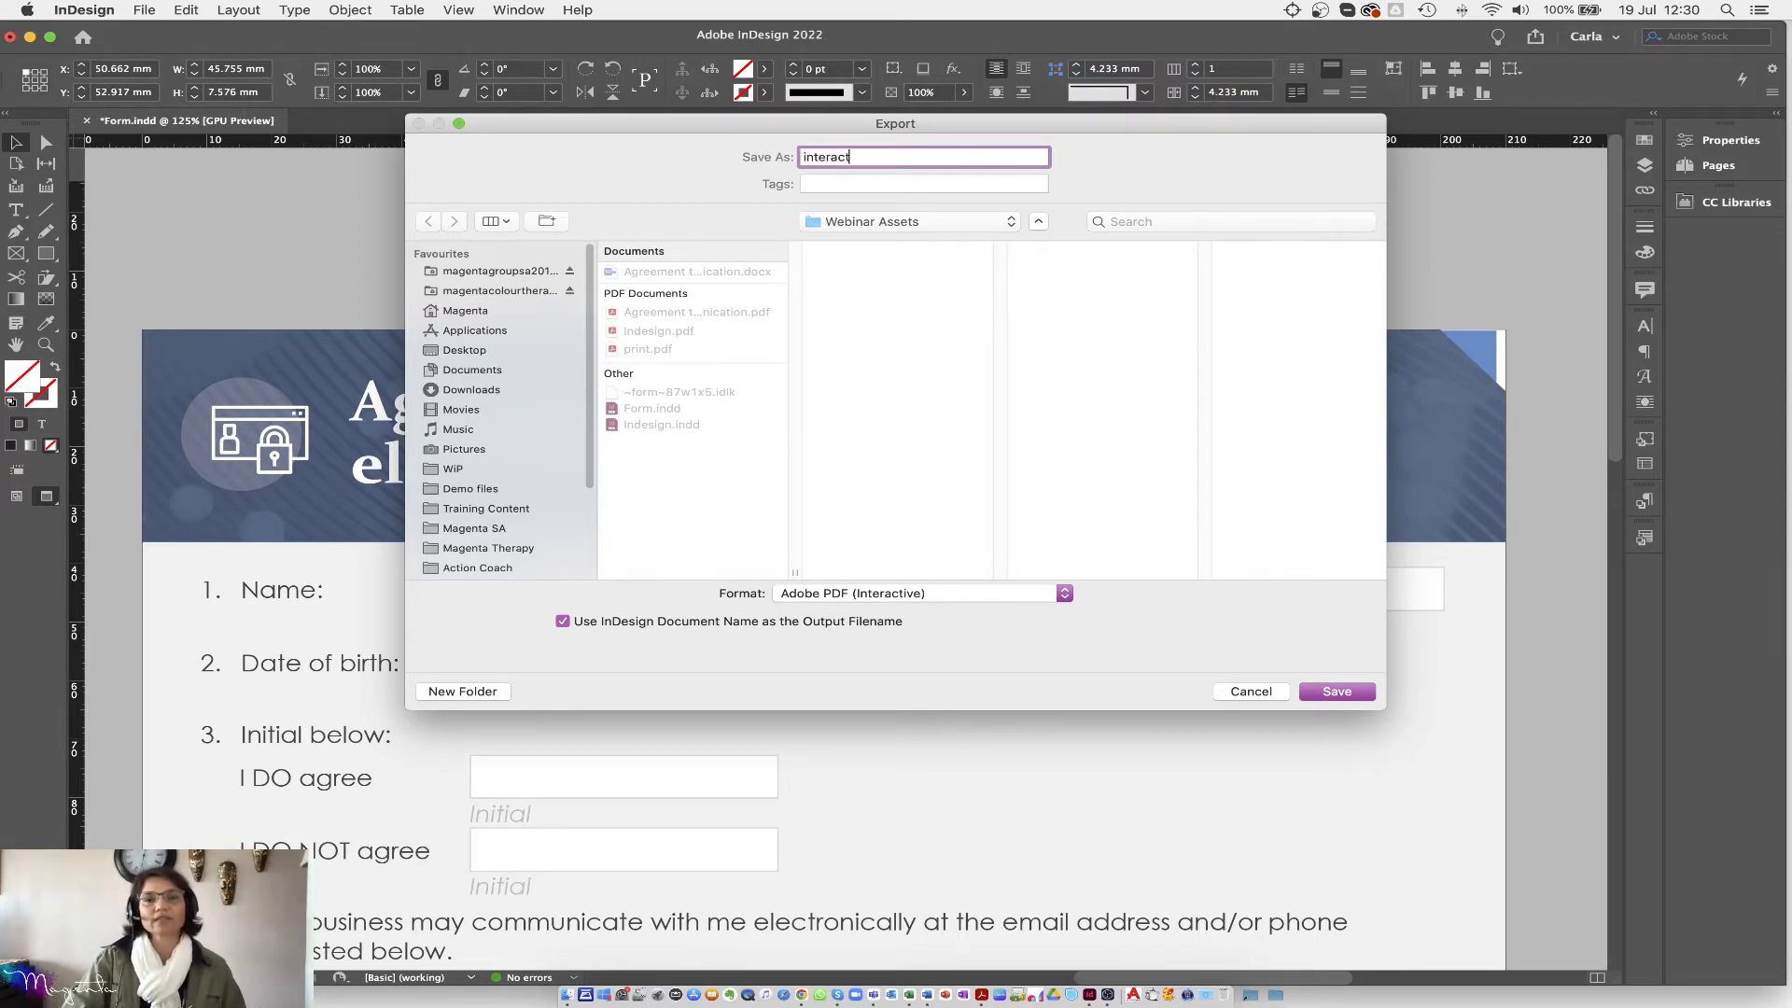
pyautogui.write('ive')
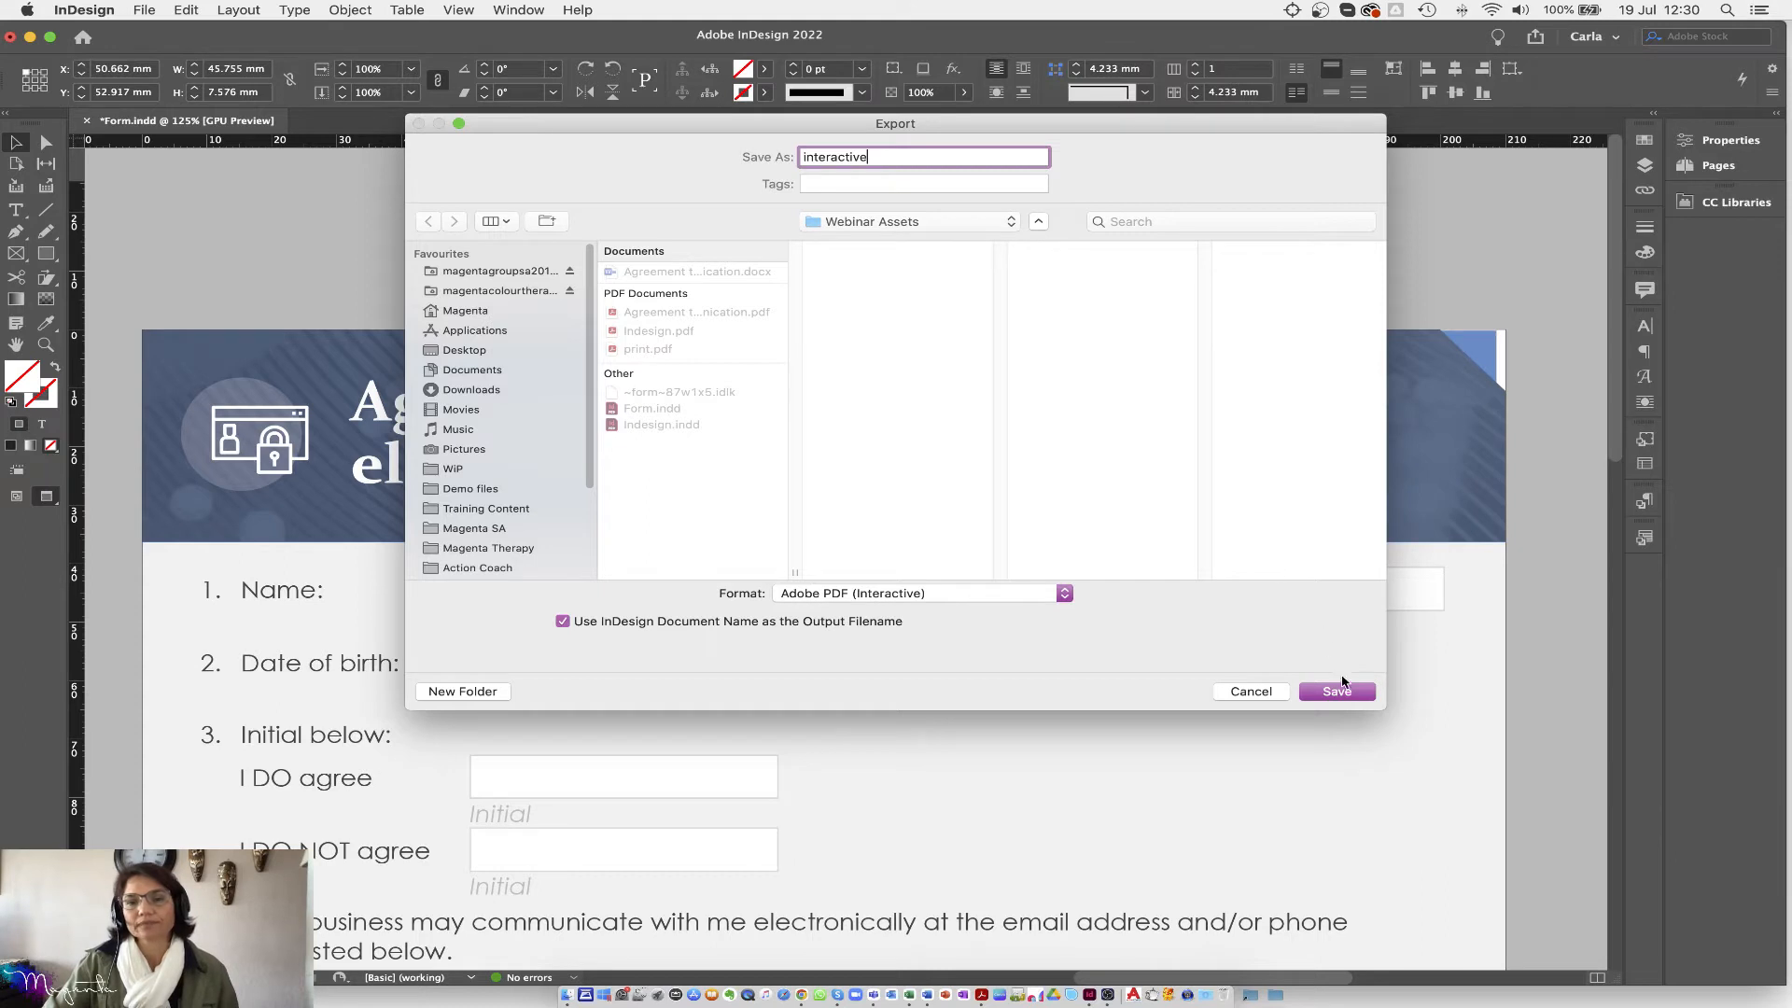
pyautogui.click(1351, 697)
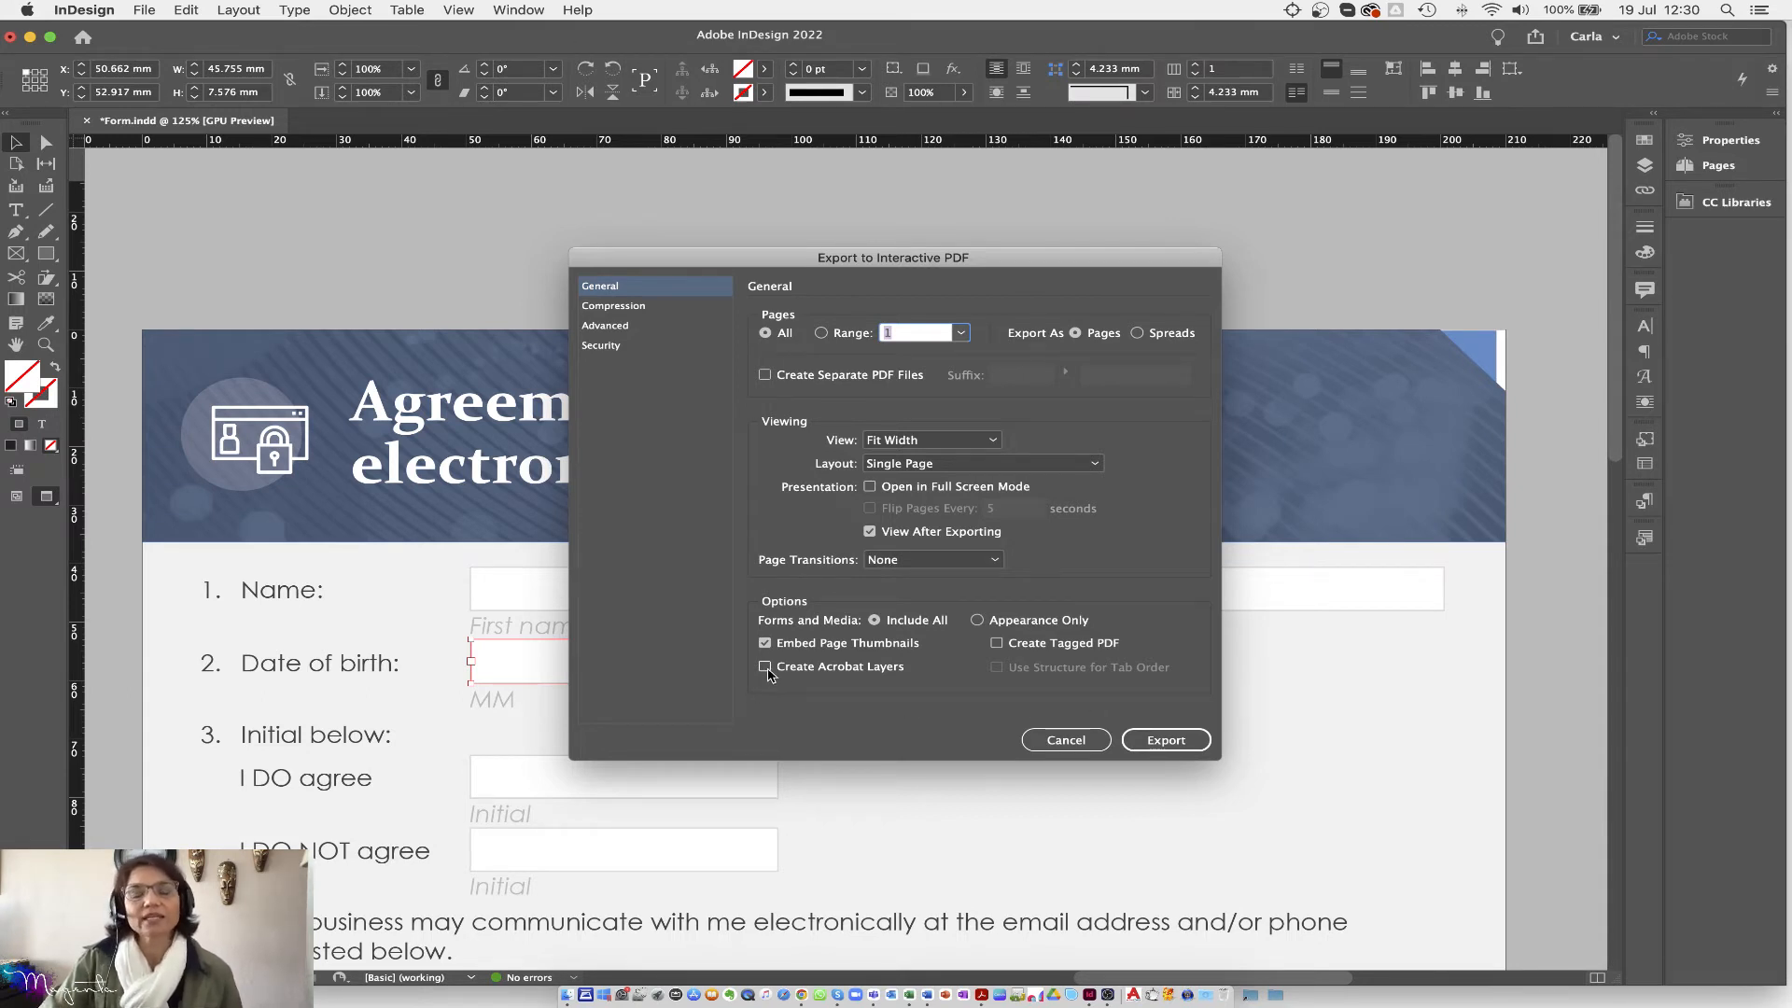
# Step: Review the General, Compression, Advanced and Security pages, then export the interactive PDF
pyautogui.click(765, 668)
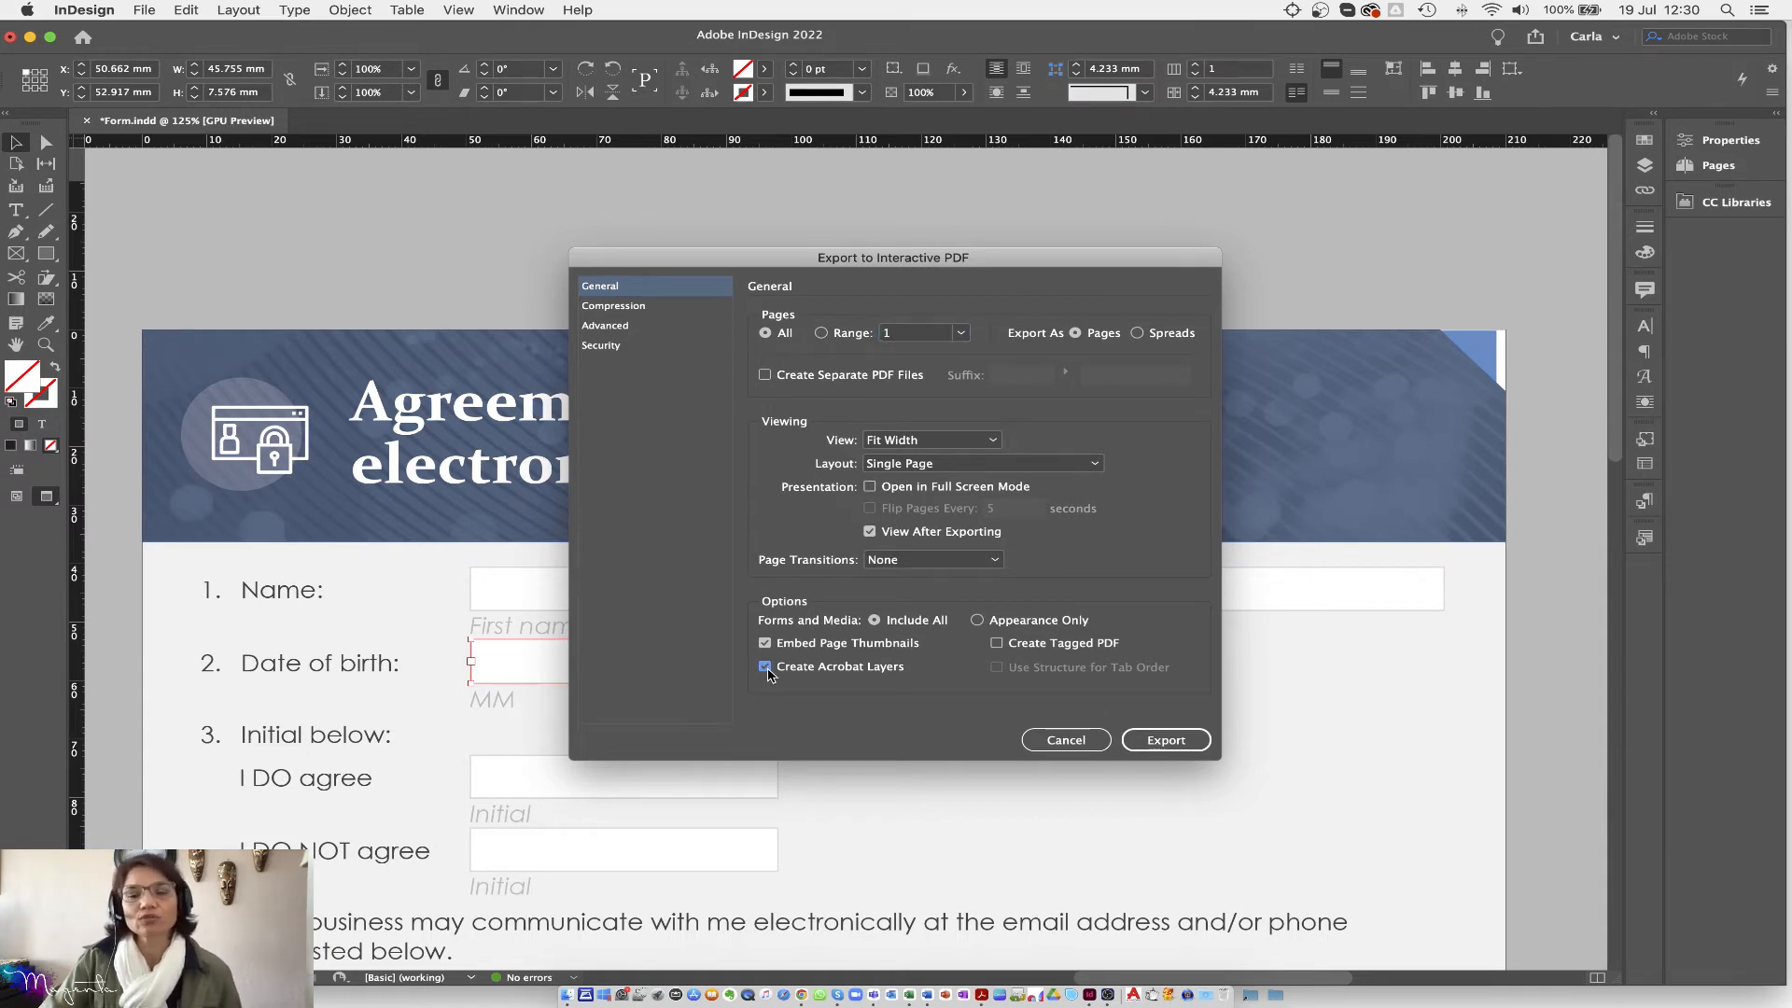
pyautogui.click(612, 307)
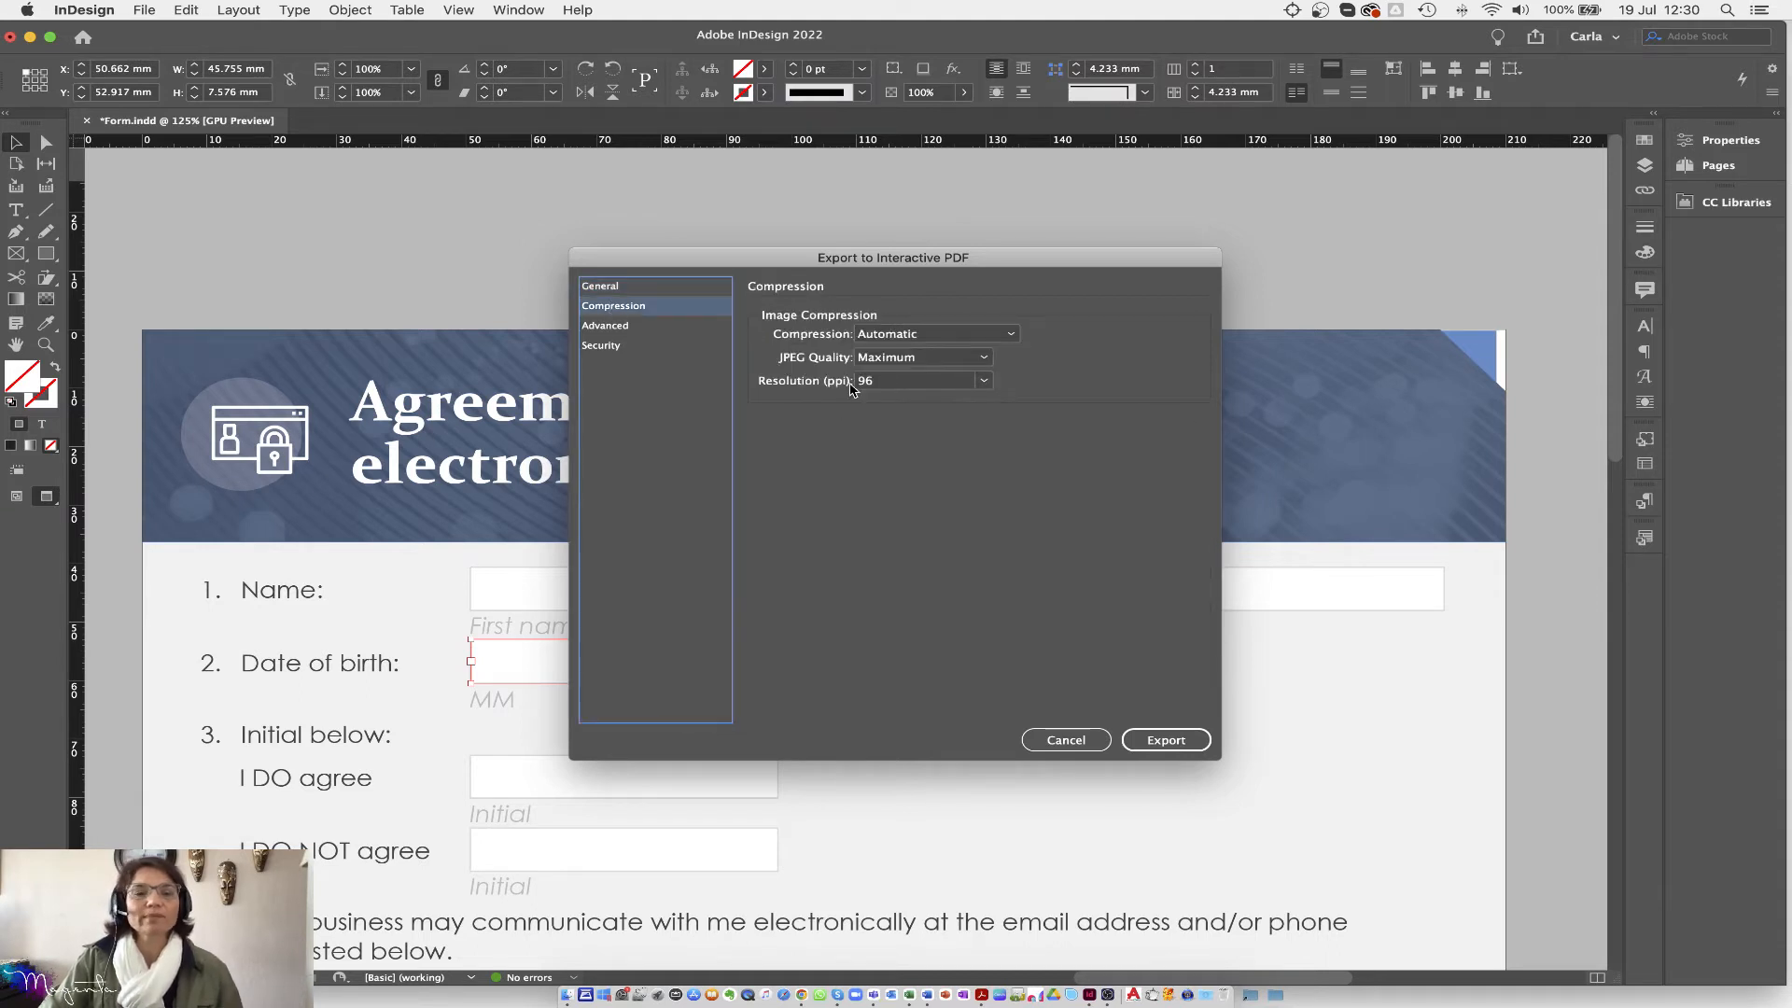
pyautogui.click(627, 327)
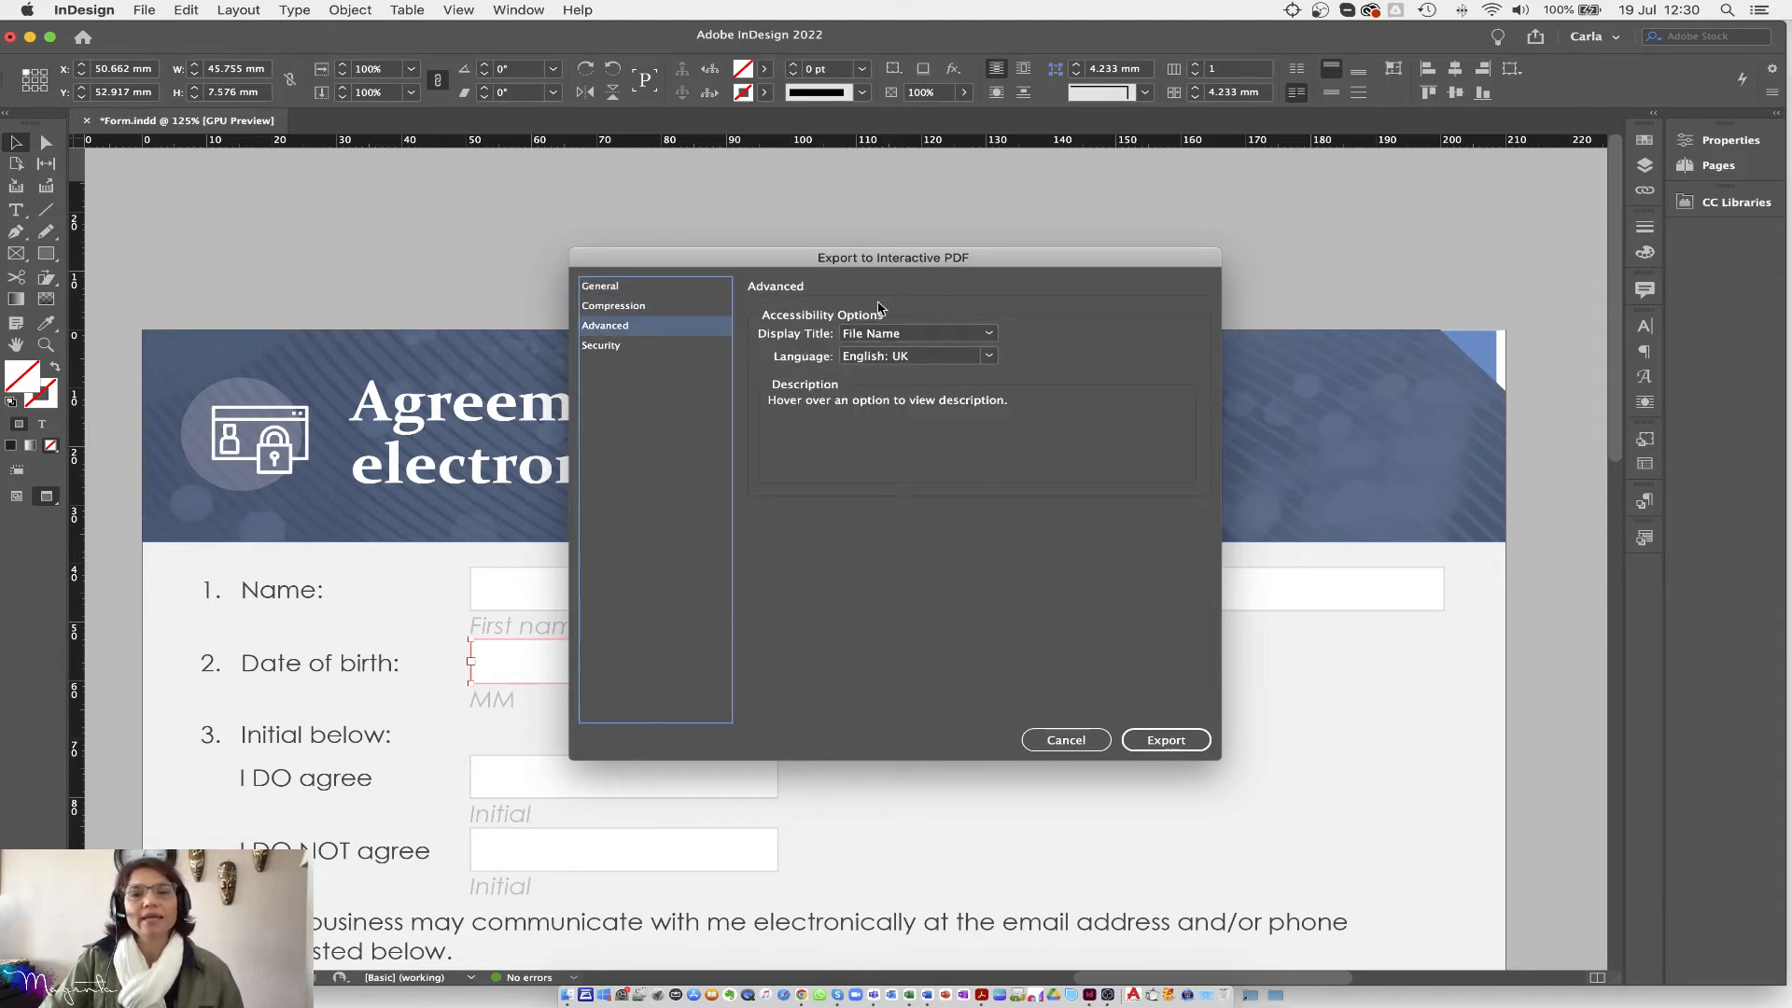
pyautogui.click(598, 347)
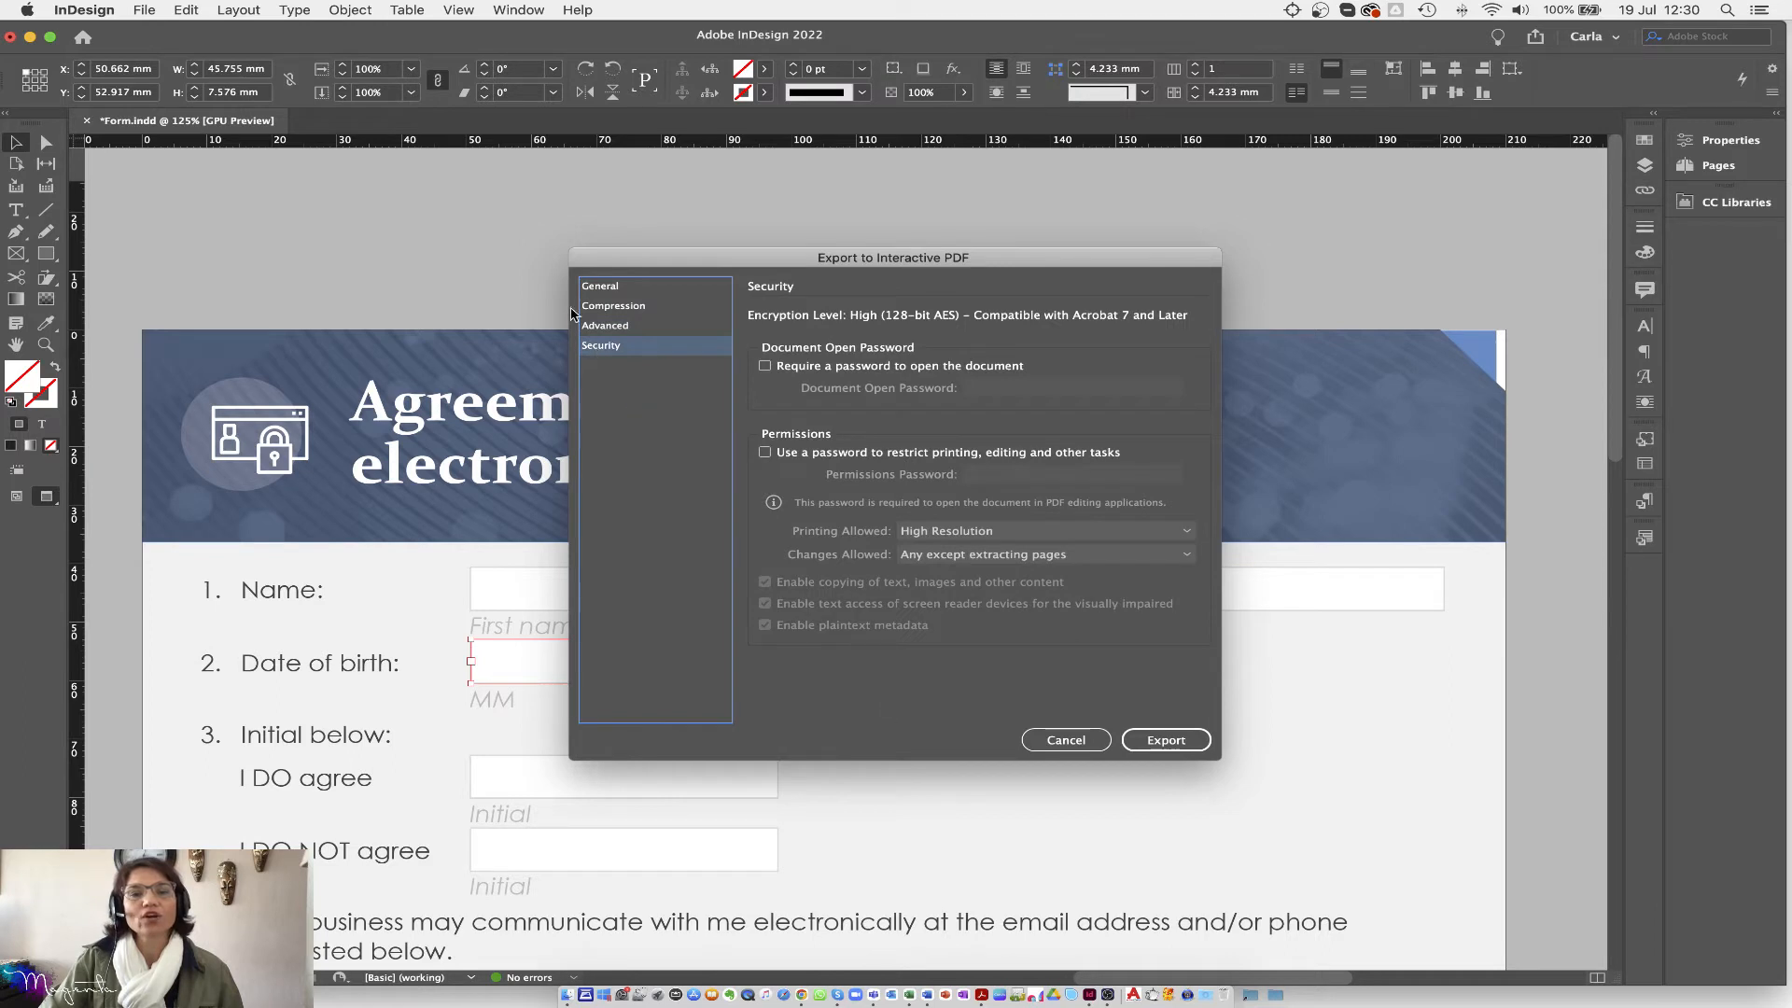
pyautogui.click(605, 289)
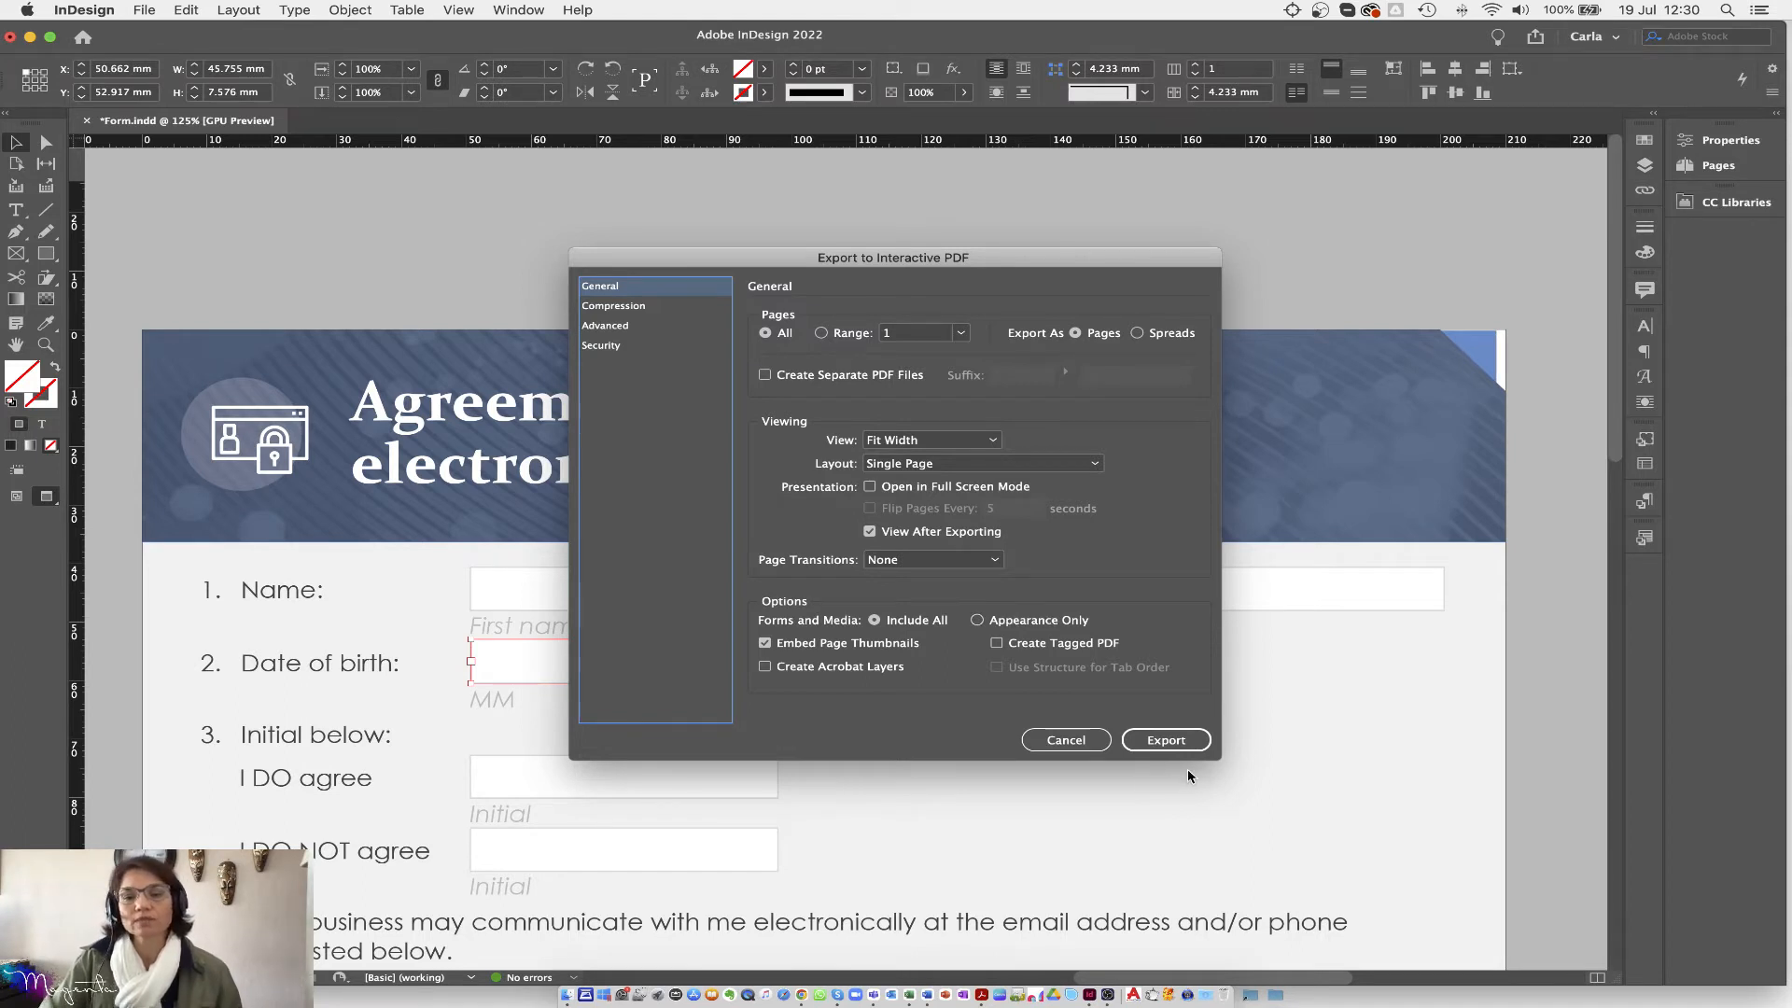
pyautogui.click(1178, 743)
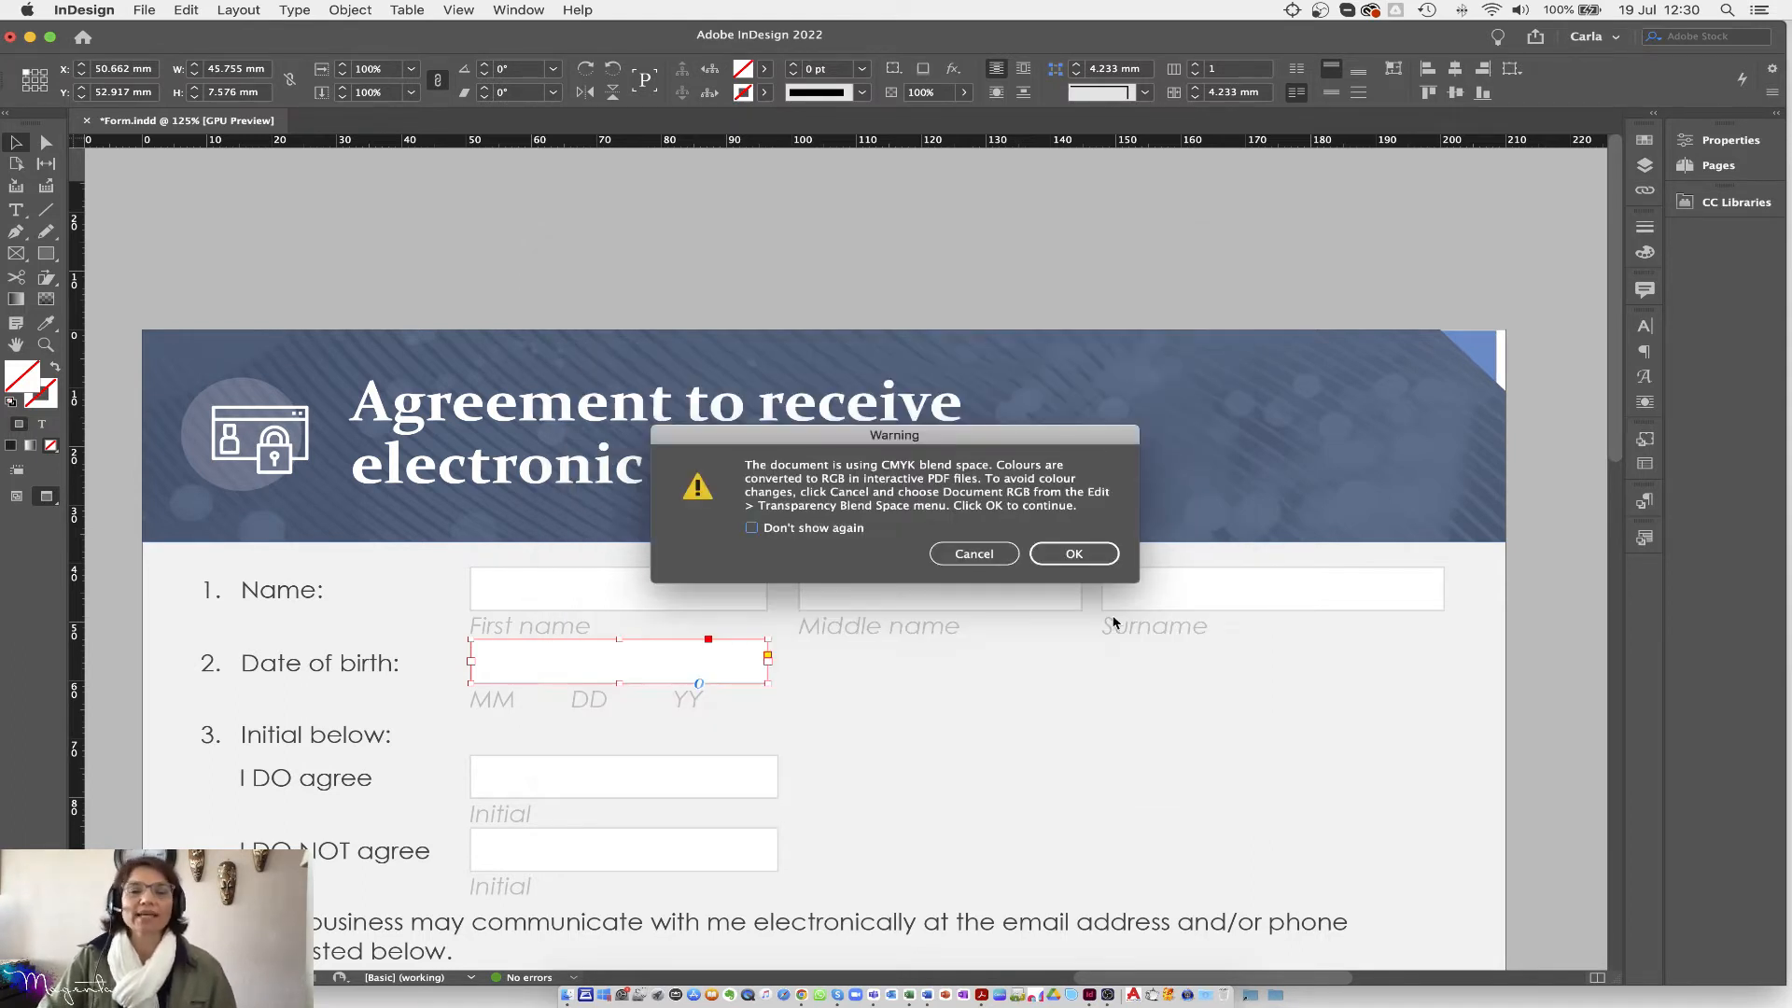
# Step: Accept the CMYK-to-RGB warning and bring up interactive.pdf in Acrobat with its fillable fields
pyautogui.click(1074, 555)
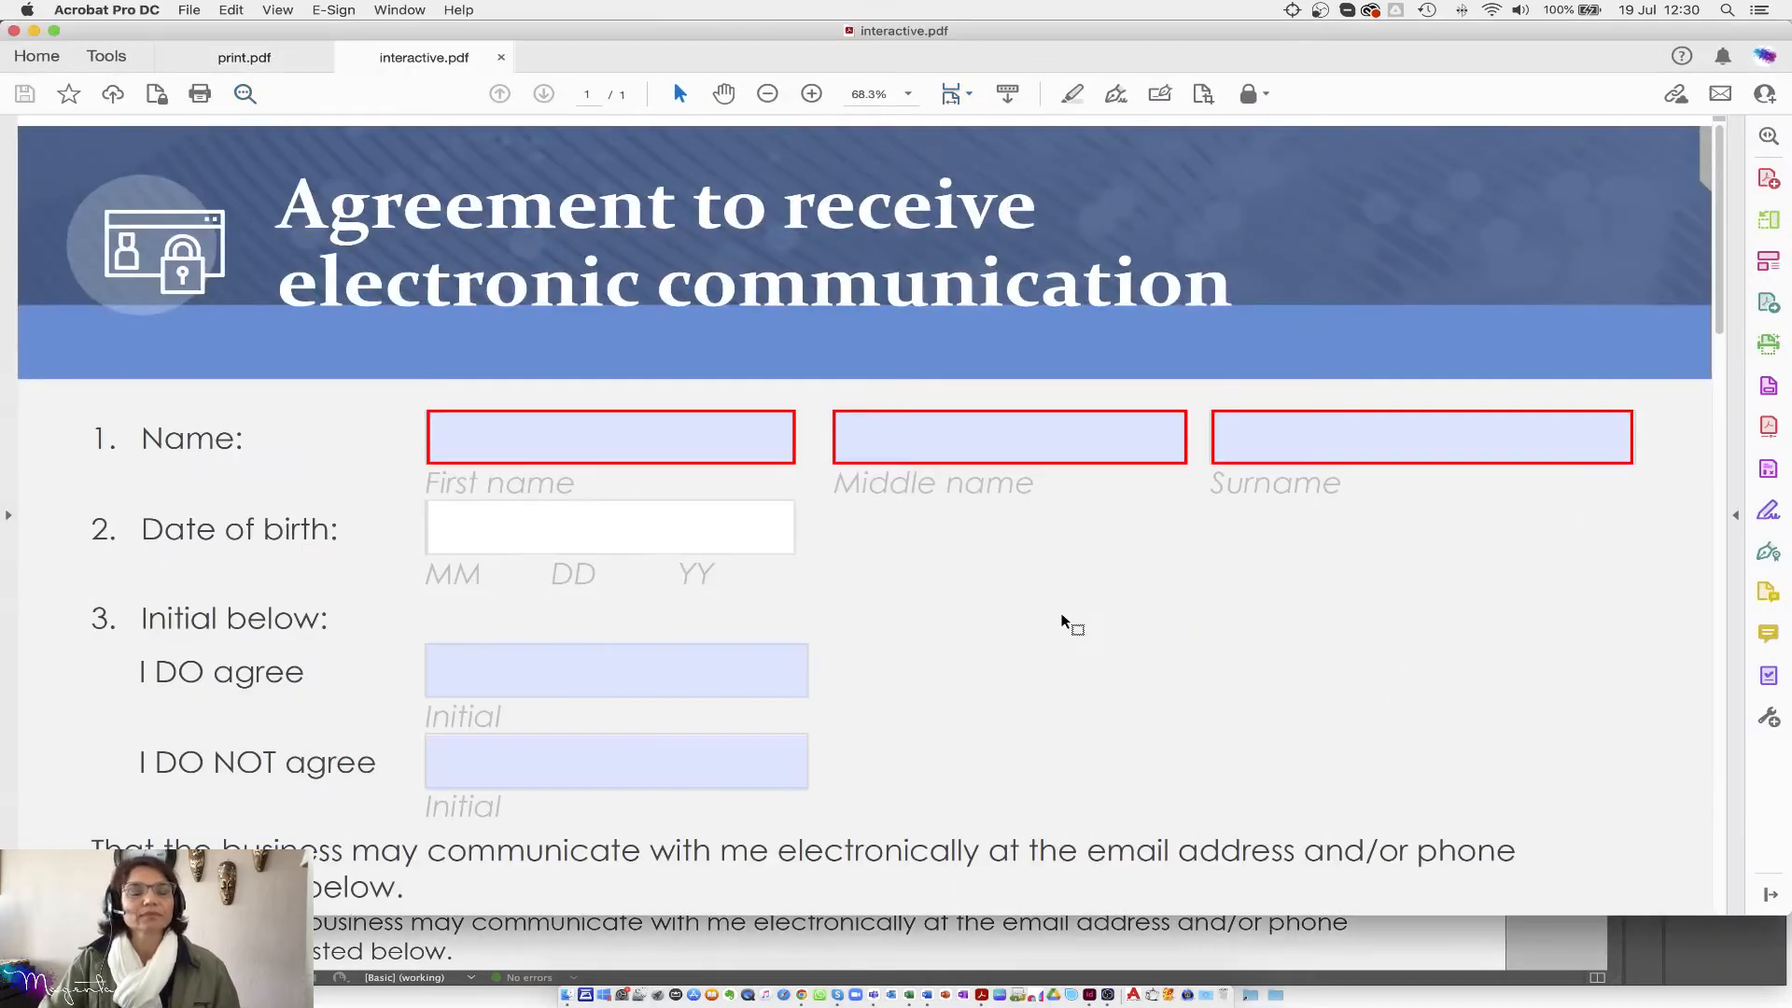
pyautogui.click(1080, 951)
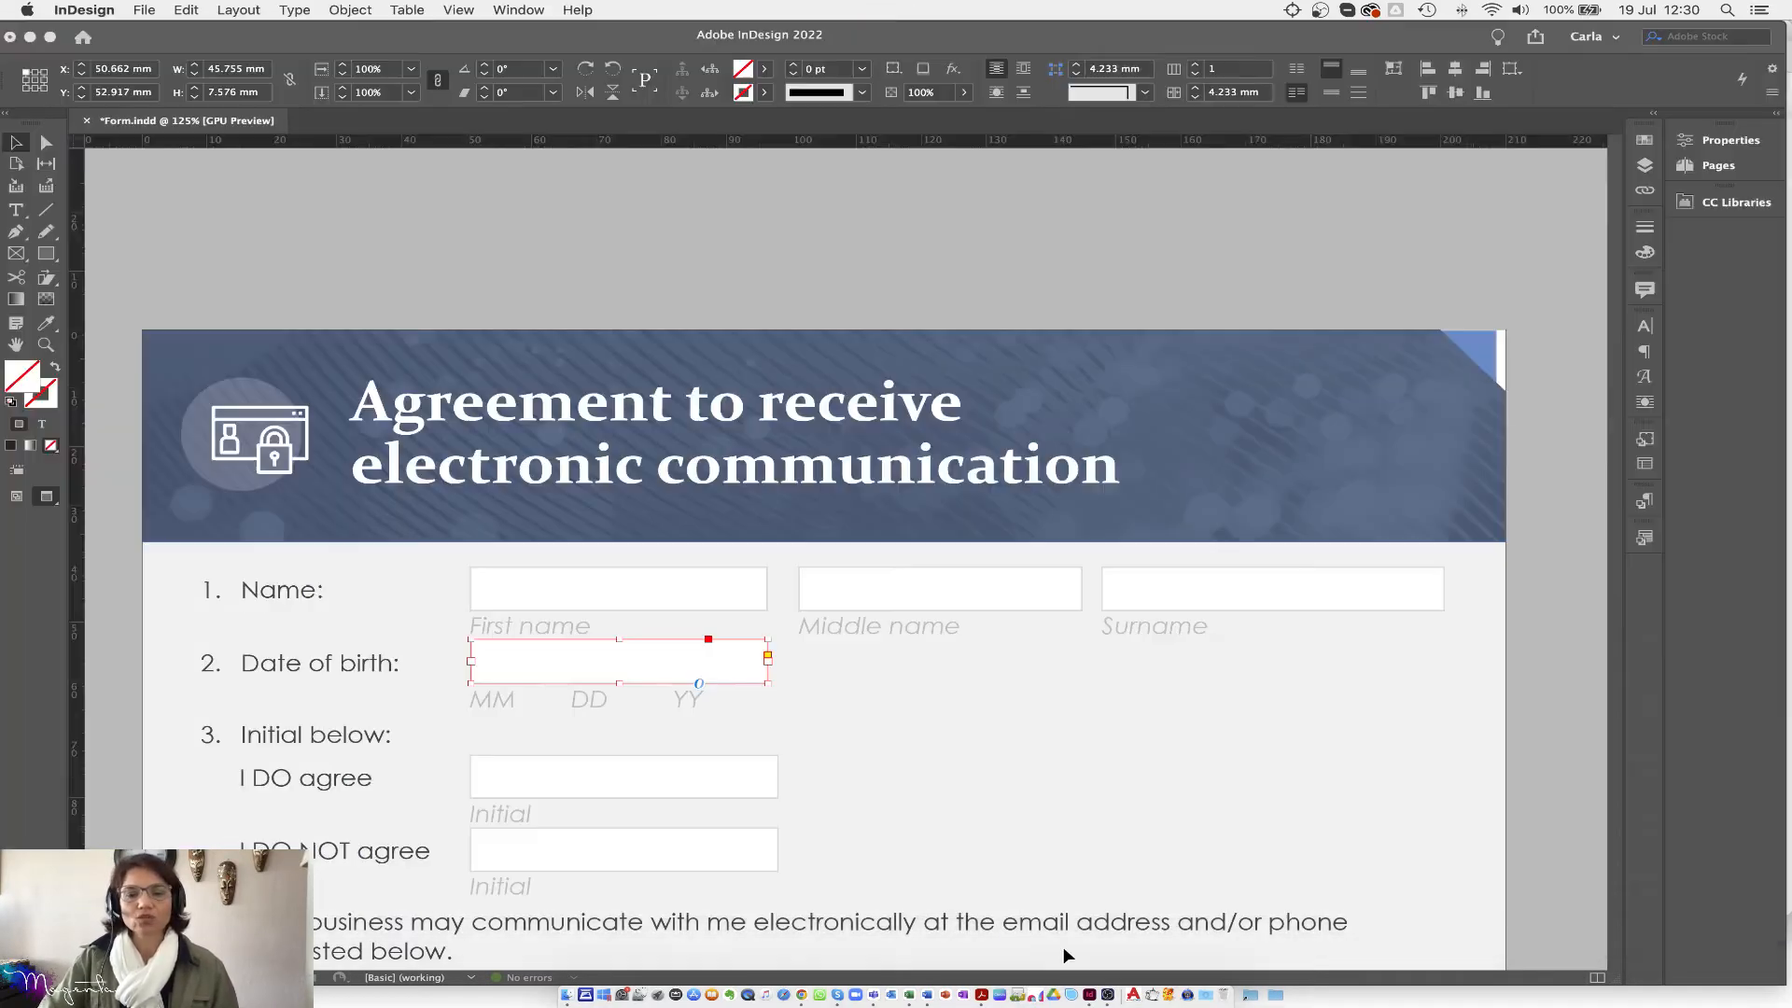
pyautogui.click(31, 37)
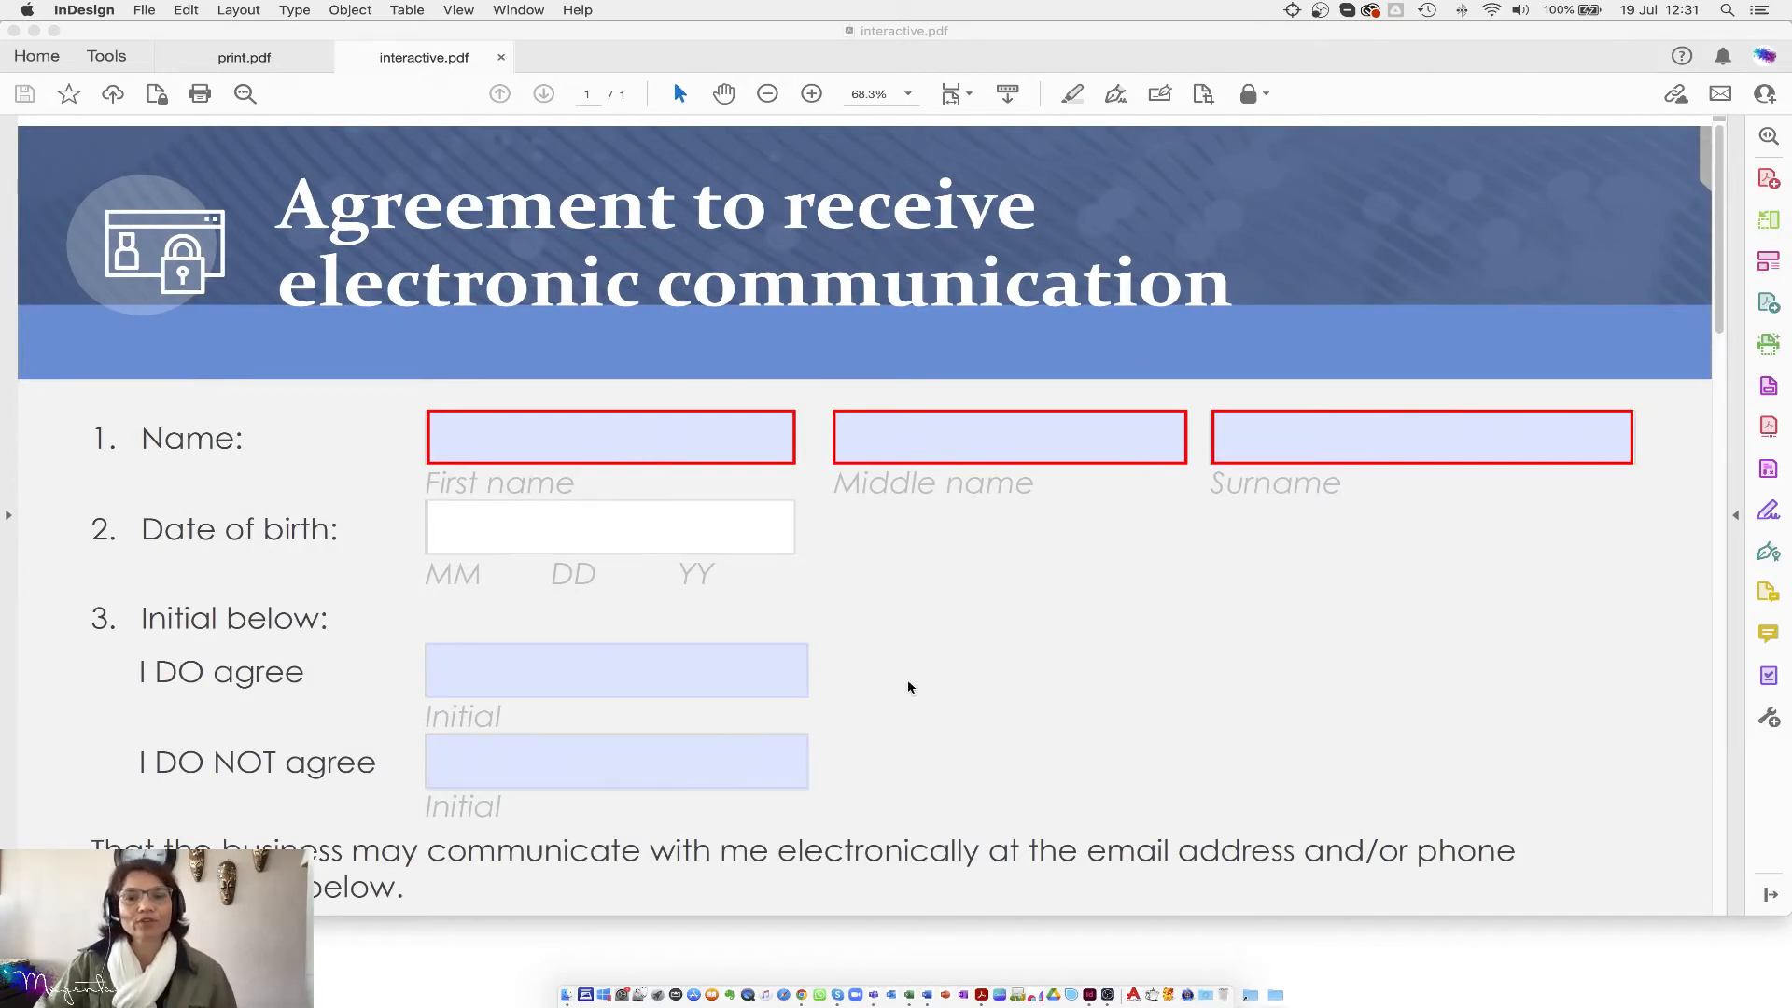
pyautogui.click(1154, 671)
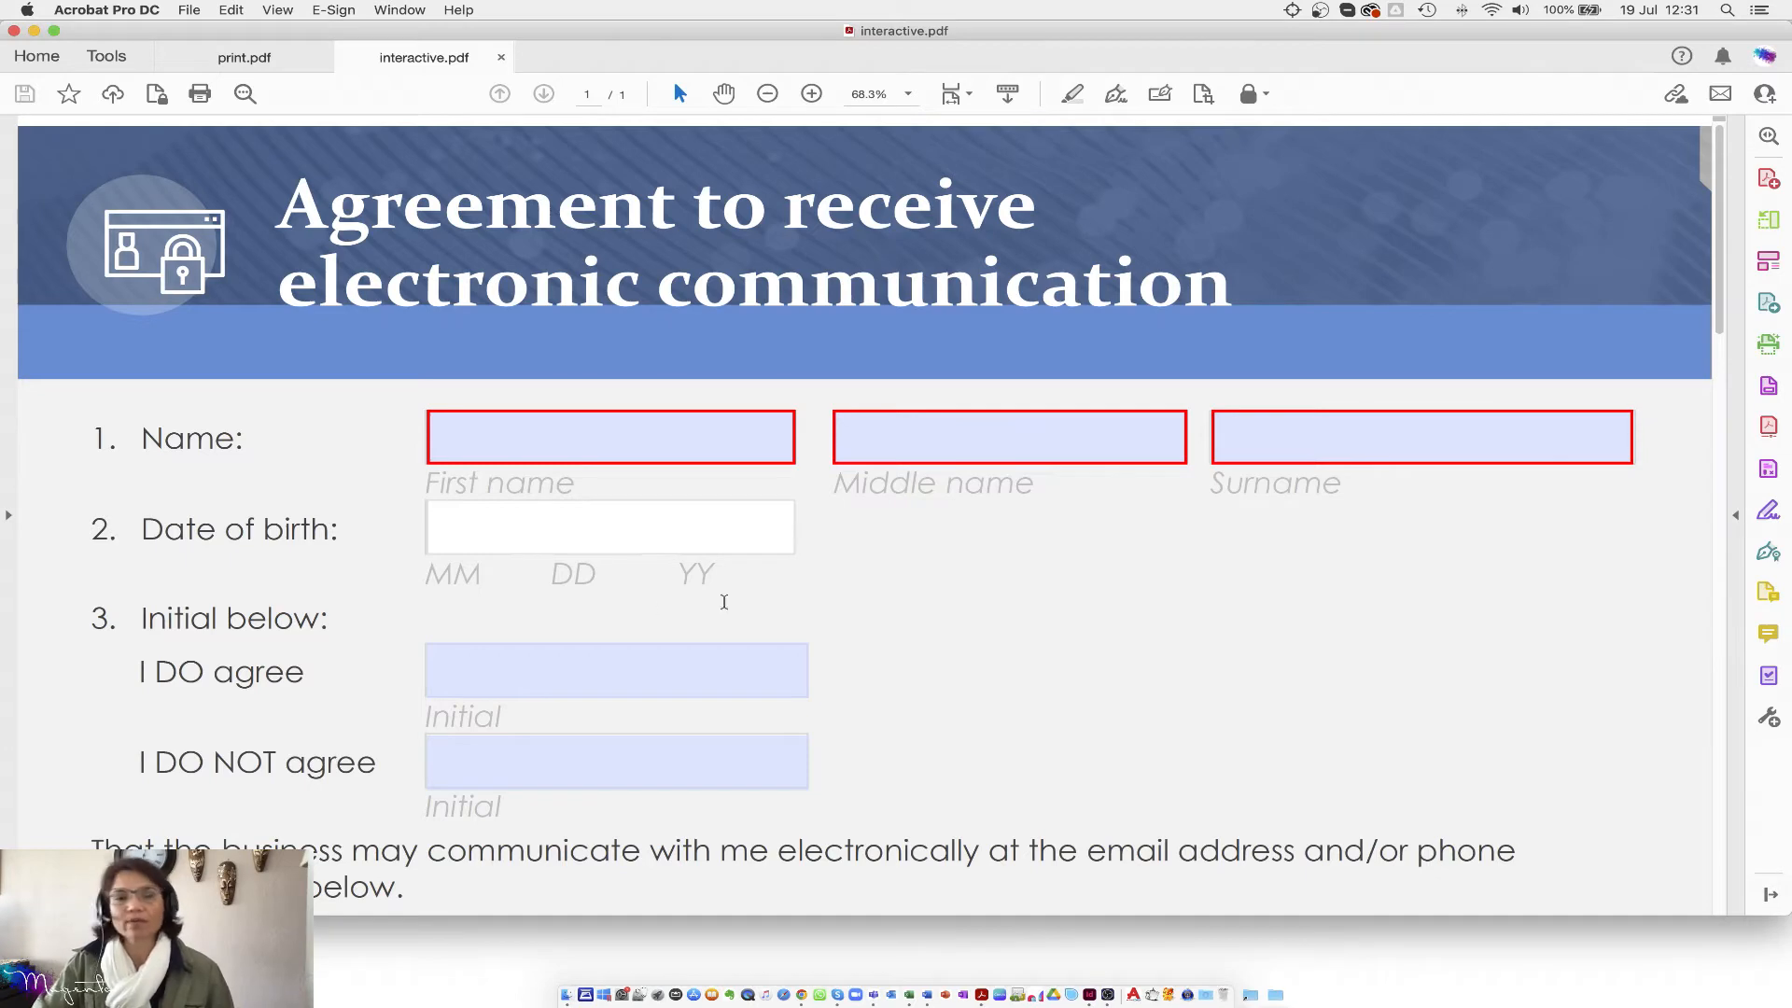
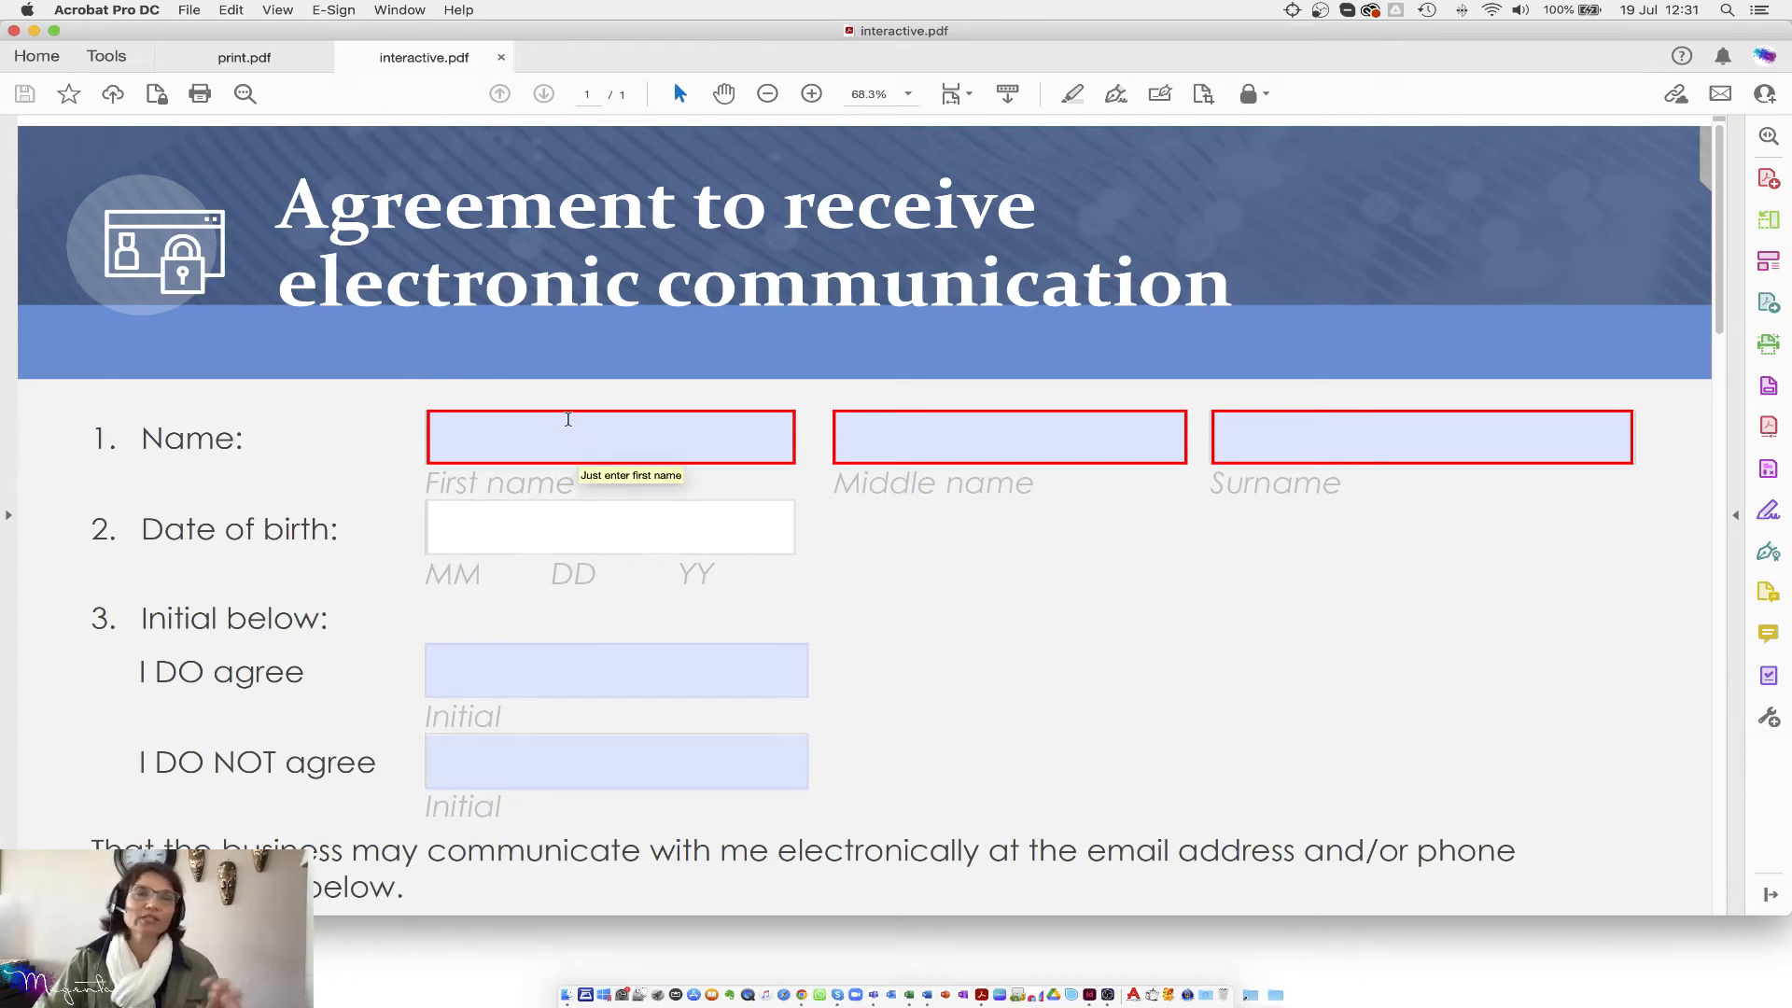
# Step: In Forms preferences, set the fields highlight colour to pale lavender by raising Red to 224
pyautogui.click(143, 15)
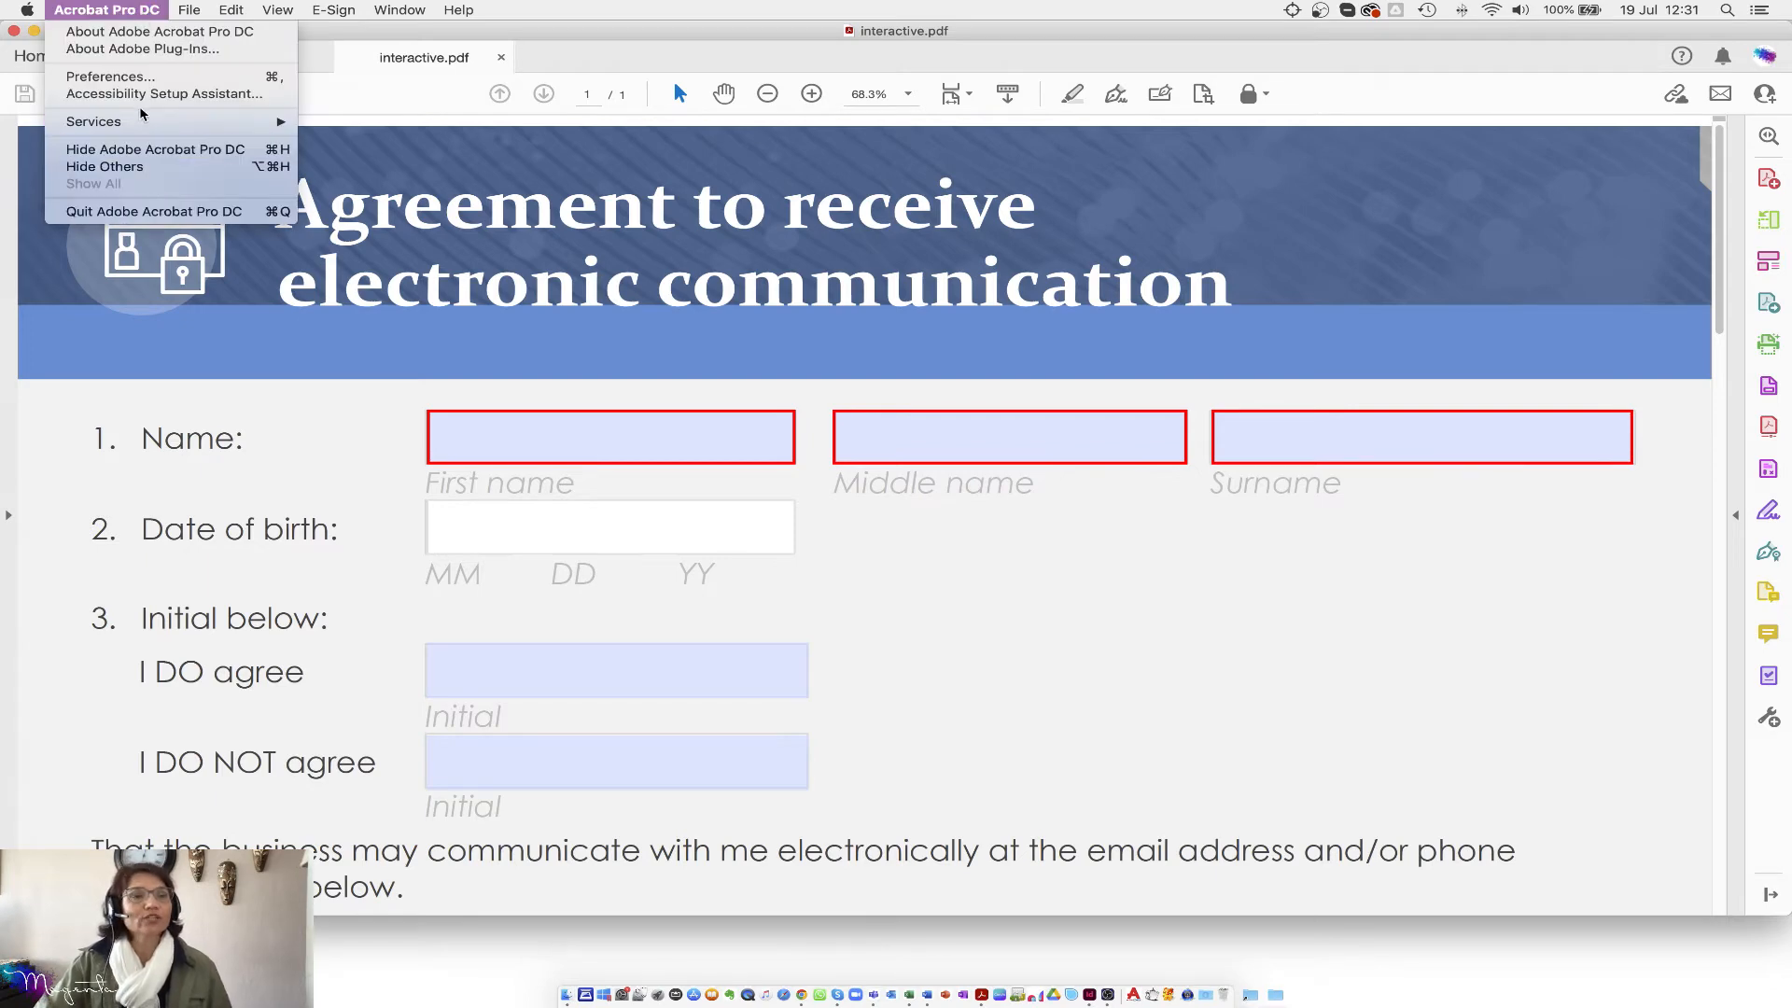
pyautogui.click(876, 487)
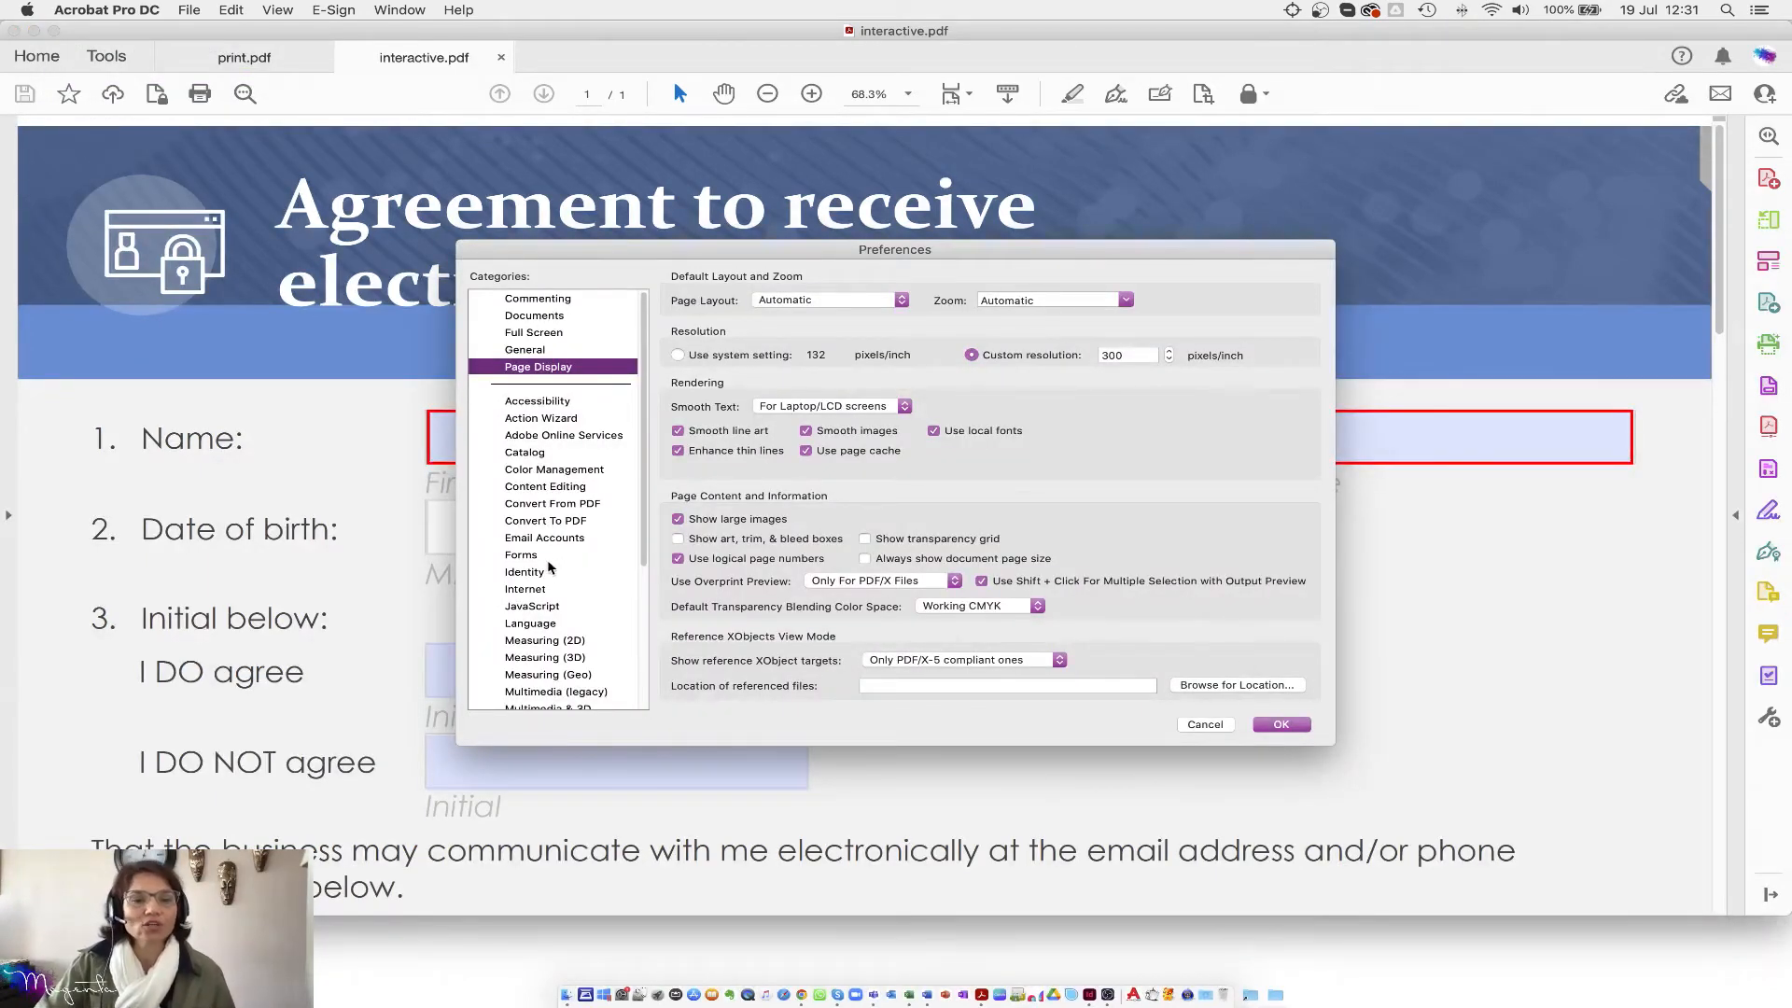
pyautogui.click(523, 556)
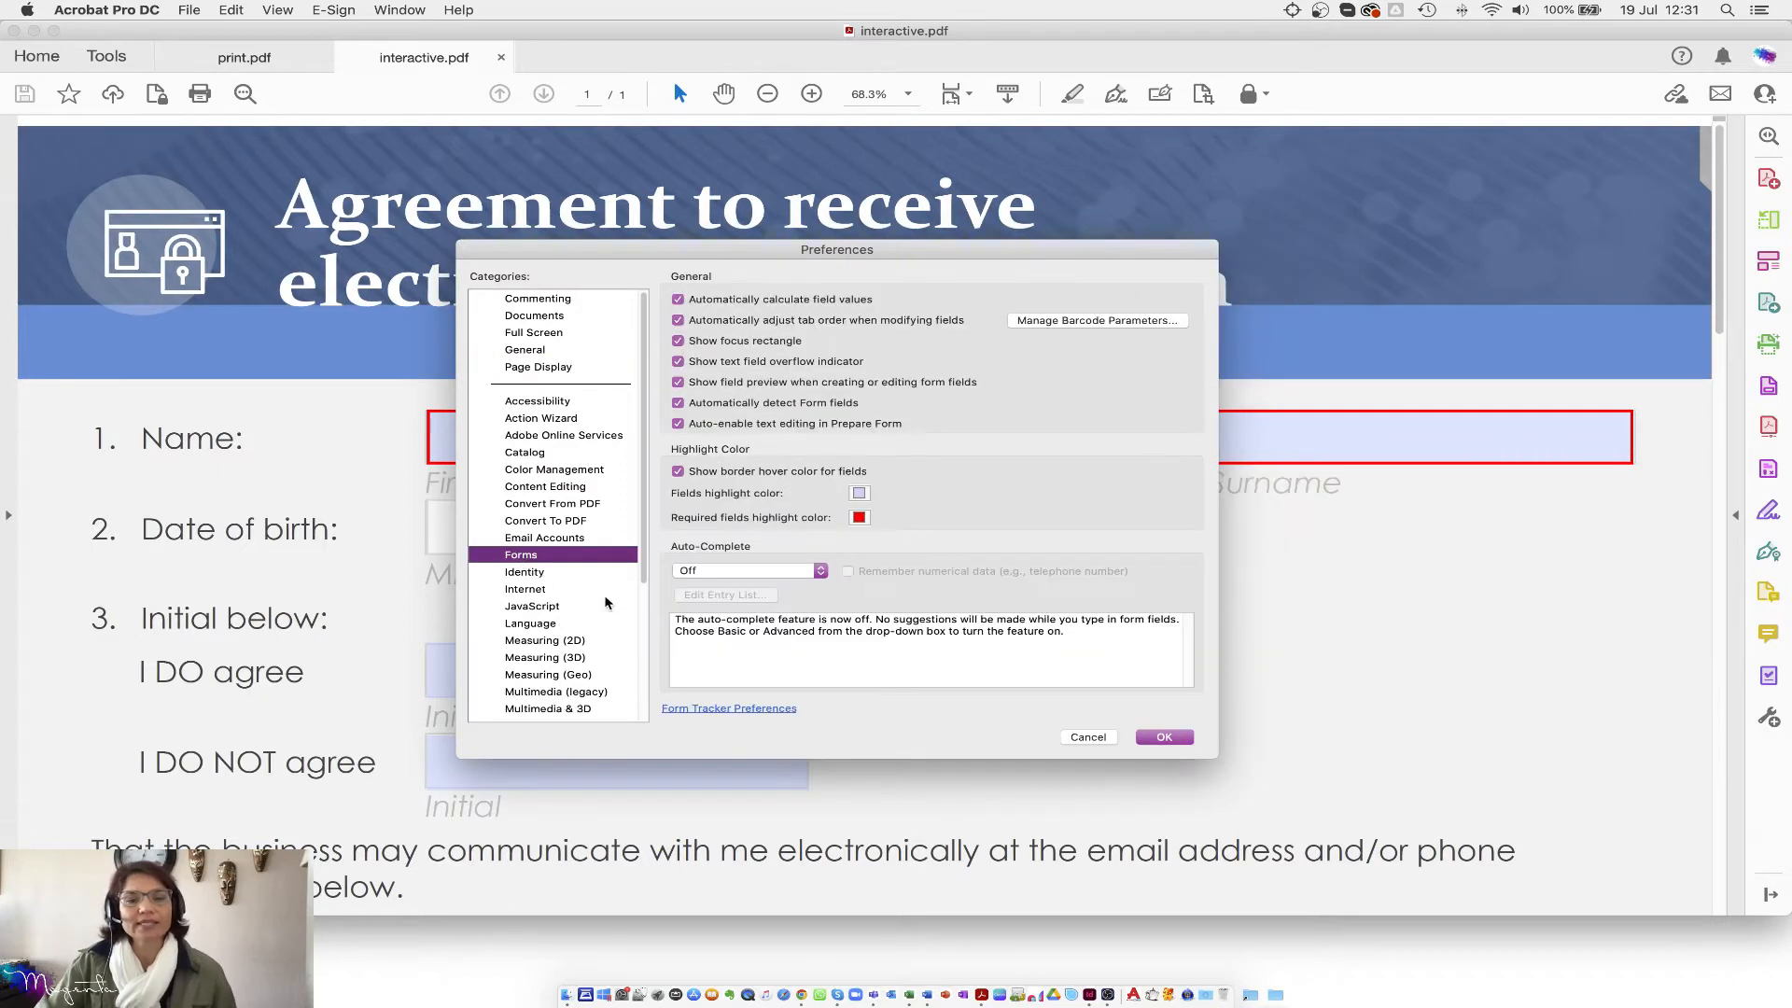
pyautogui.click(859, 495)
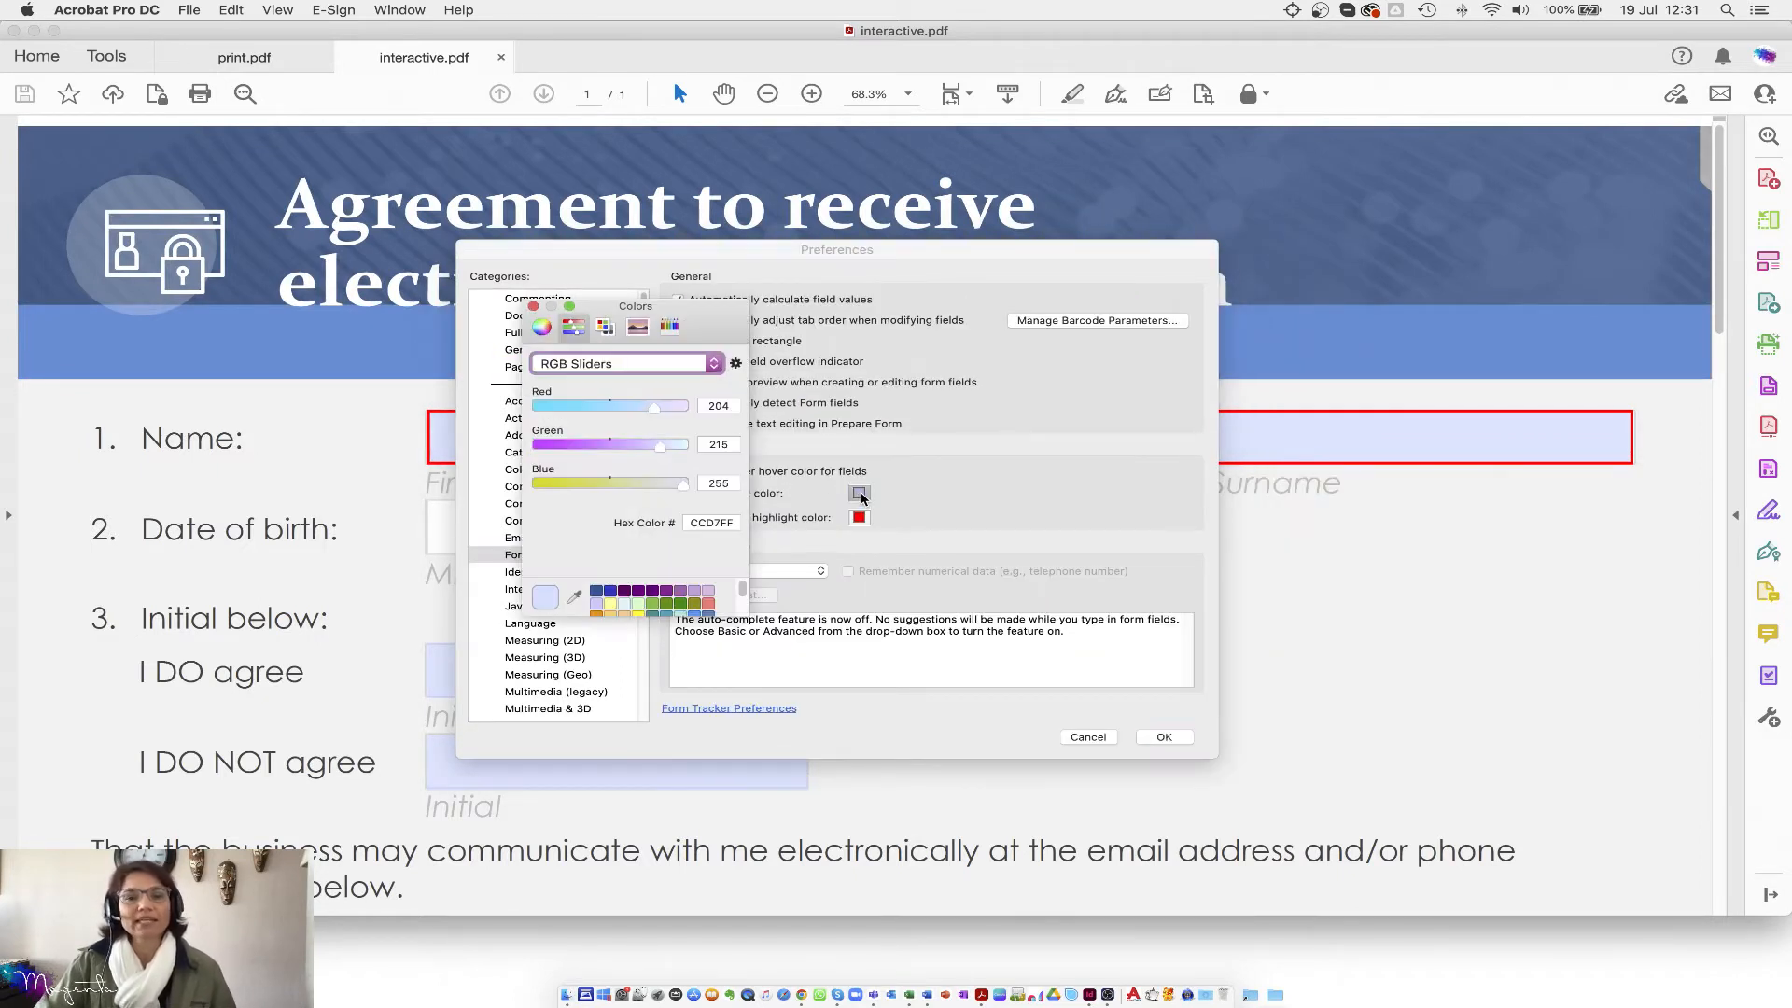
pyautogui.moveTo(655, 416); pyautogui.dragTo(654, 451)
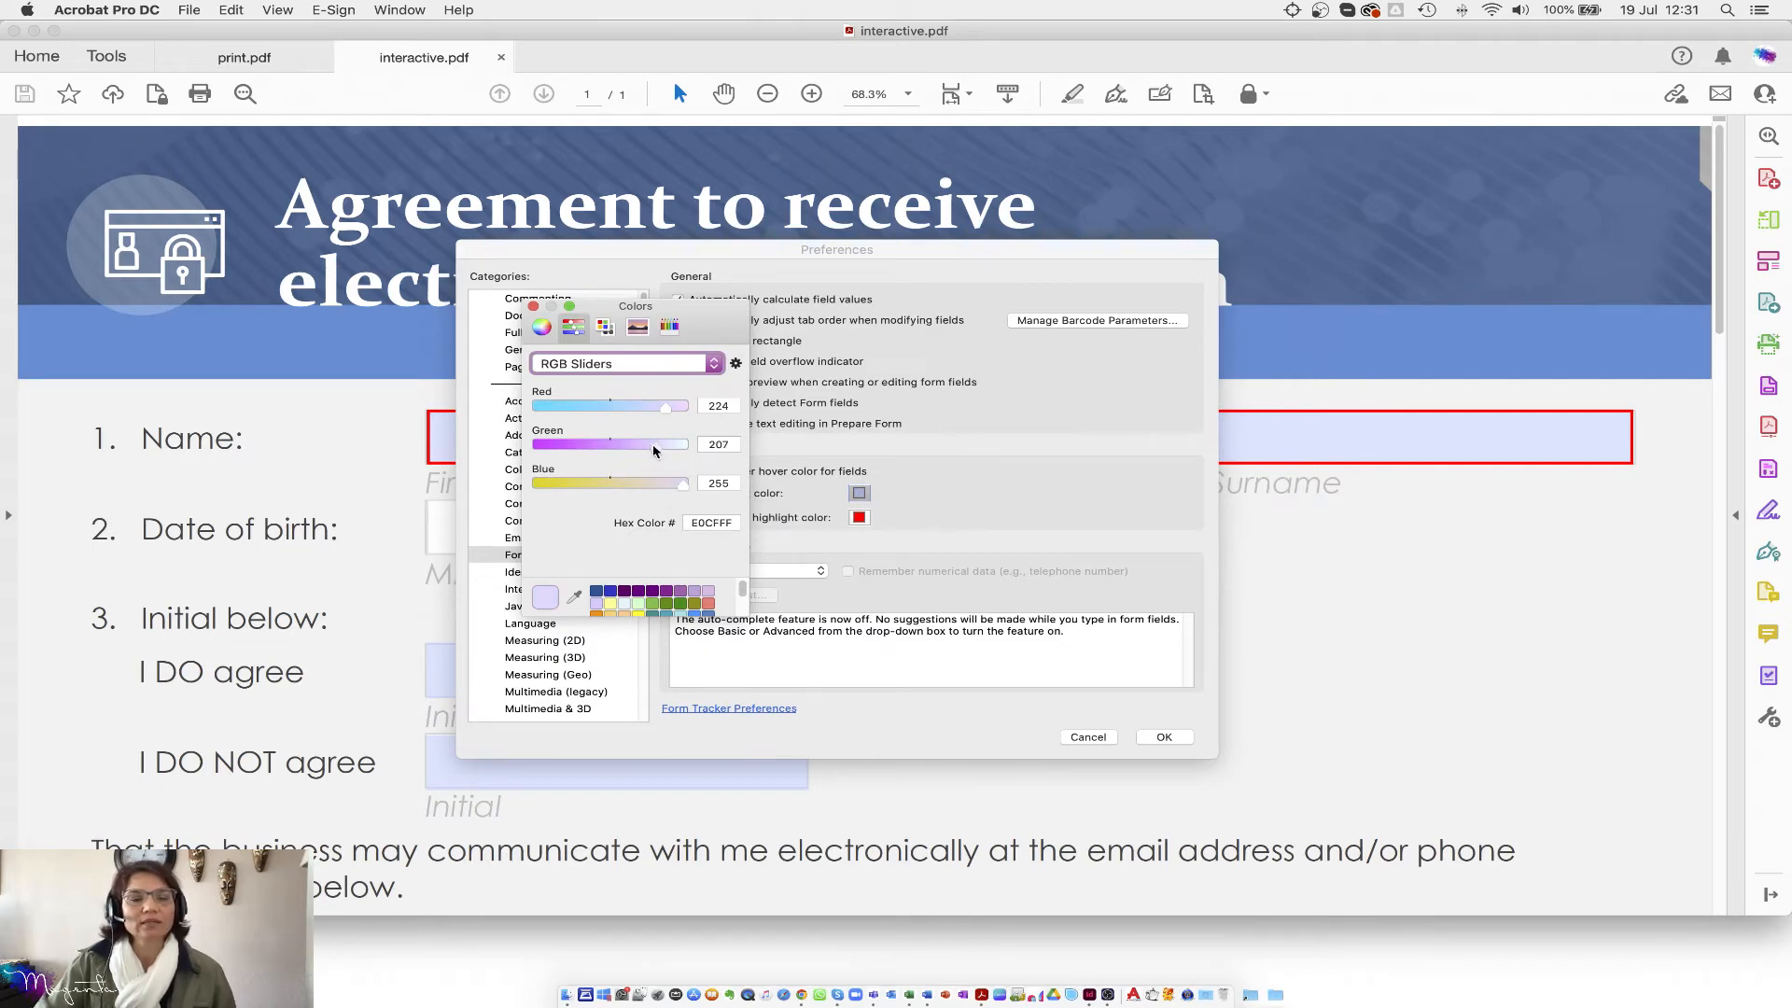
pyautogui.click(533, 307)
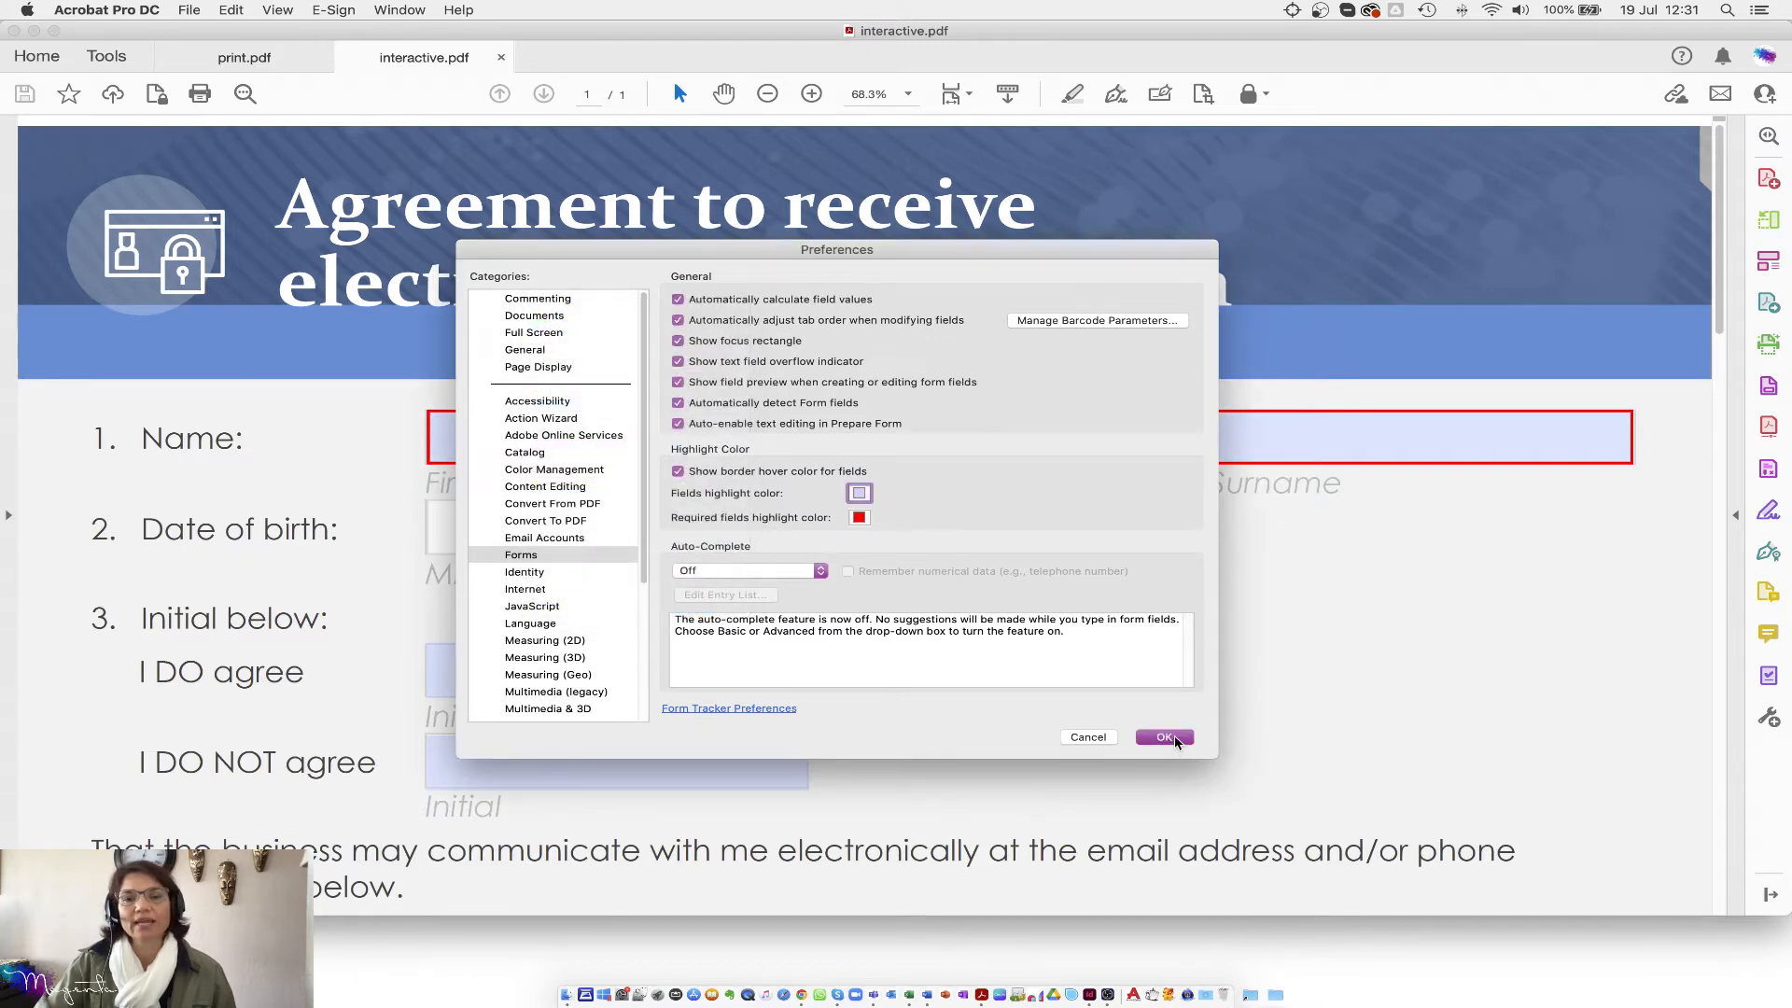
pyautogui.click(1166, 737)
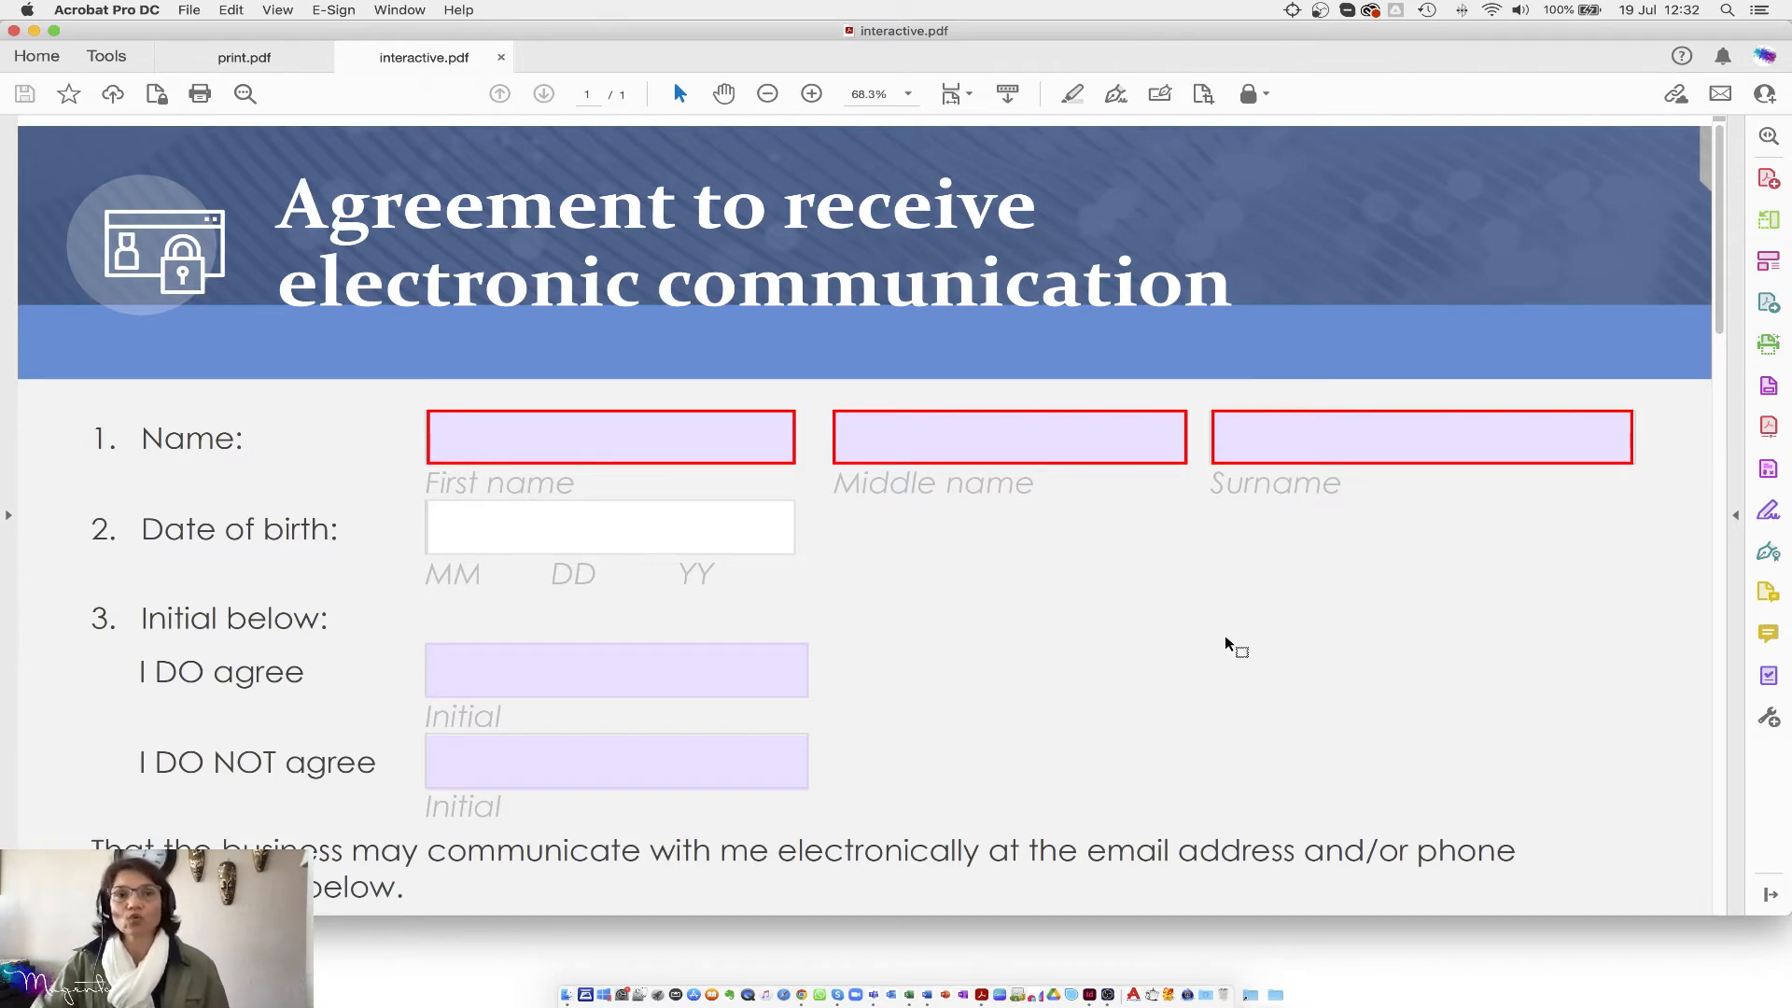
pyautogui.click(398, 10)
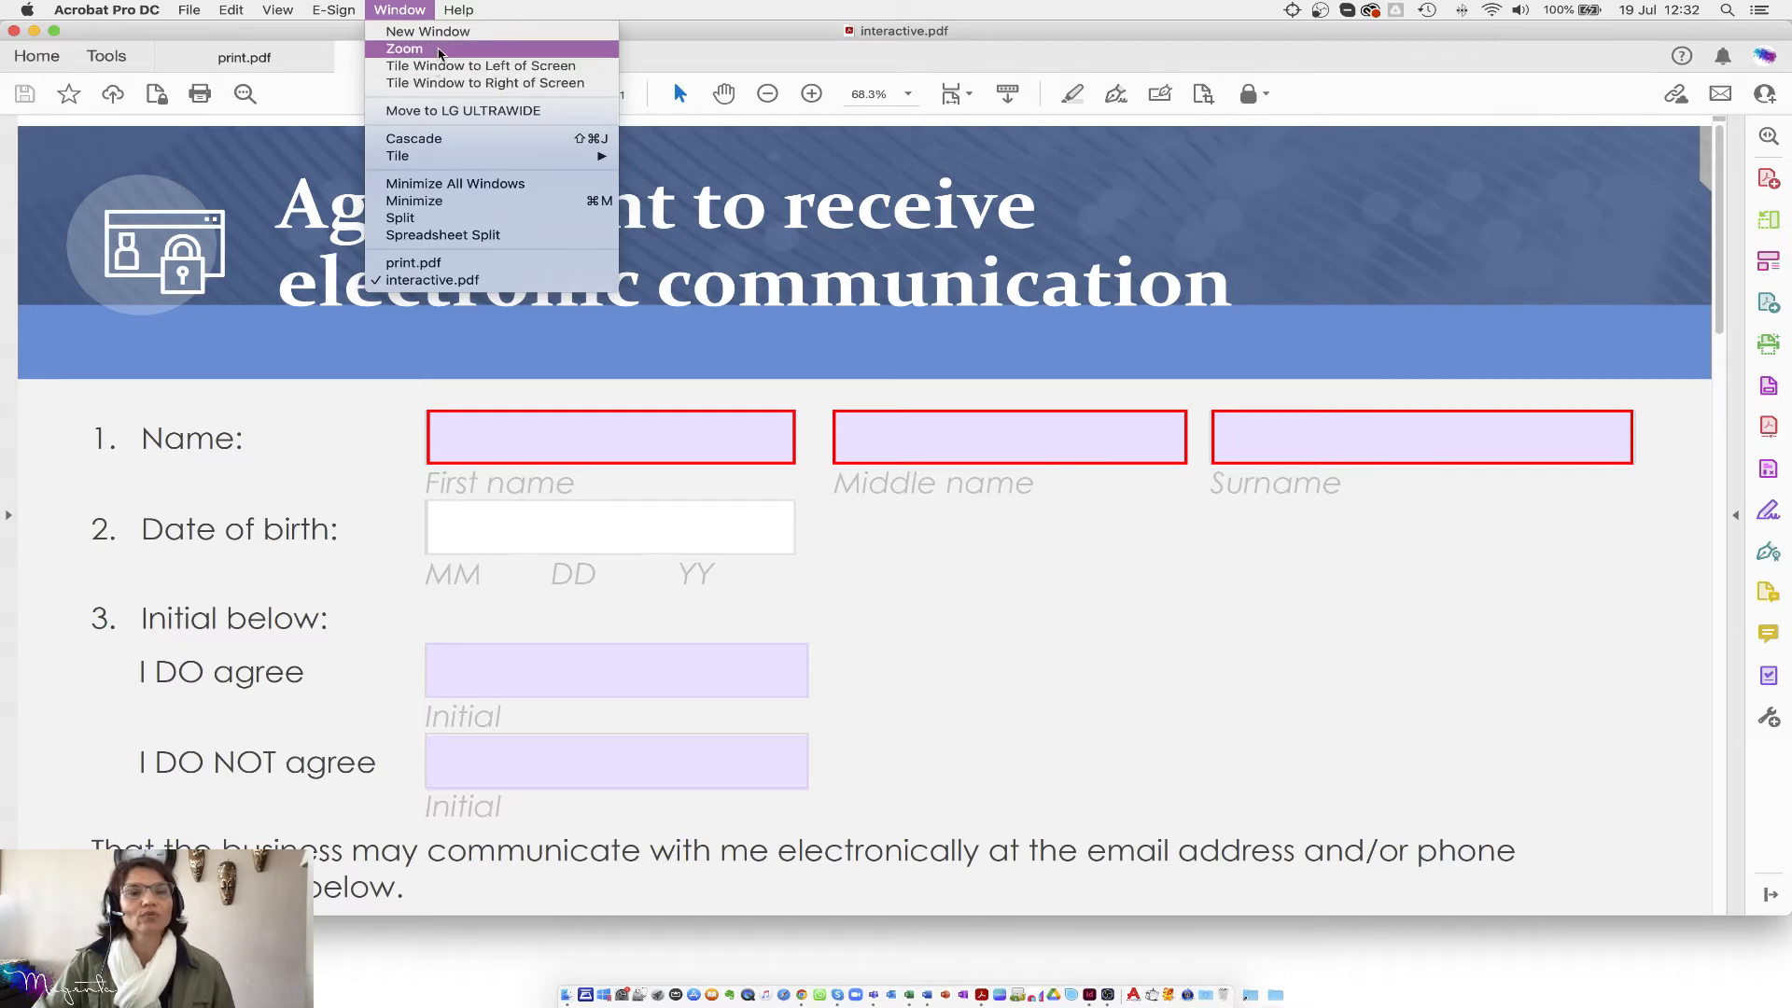
# Step: Tile print.pdf and interactive.pdf horizontally and compare their First name and I DO agree fields
pyautogui.moveTo(441, 155)
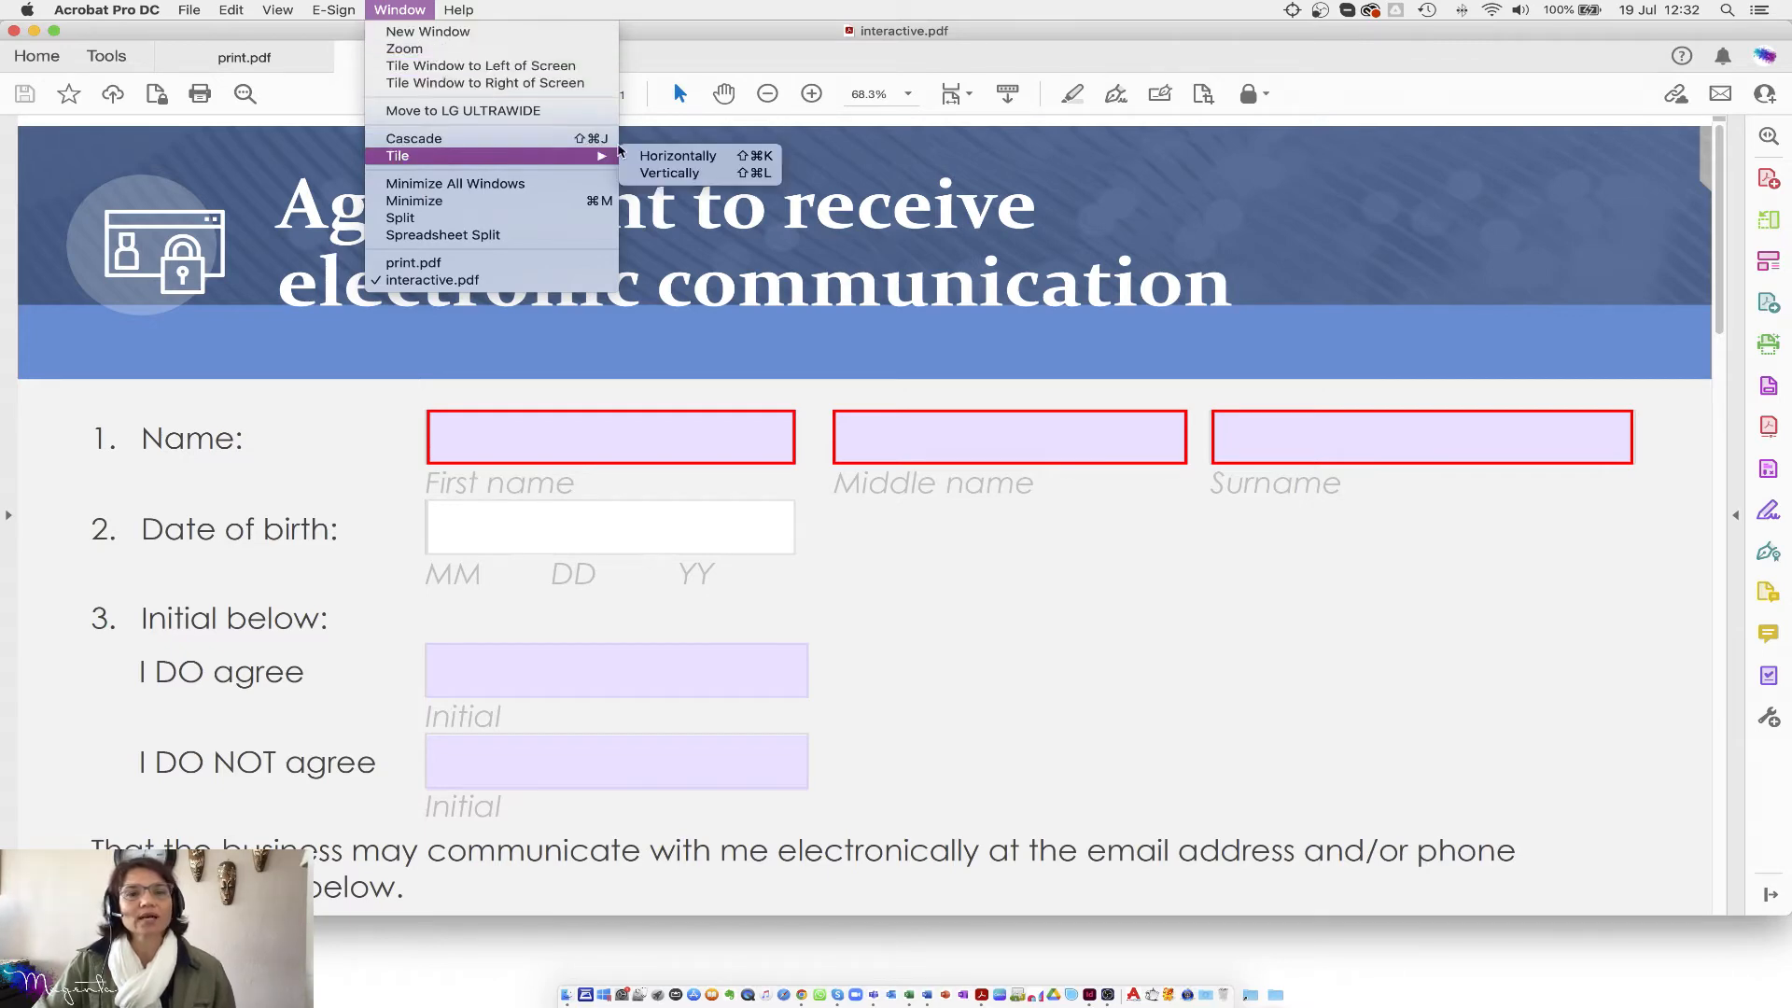
pyautogui.click(679, 158)
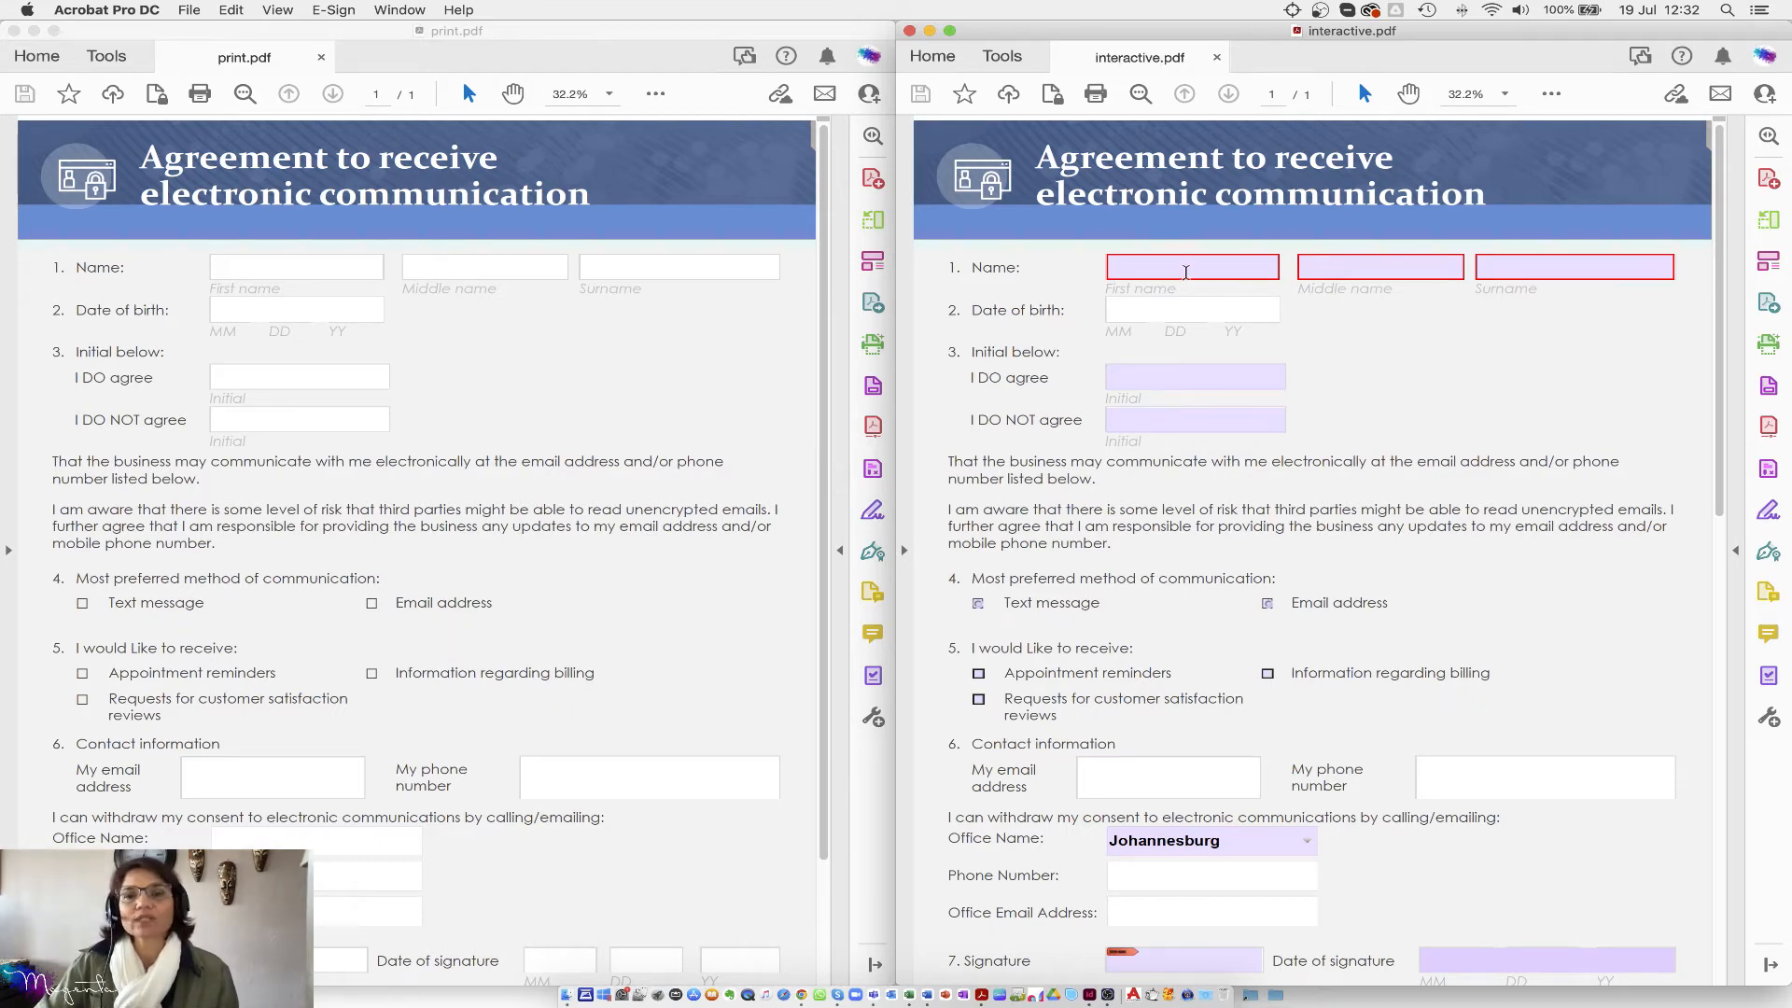
pyautogui.click(1184, 269)
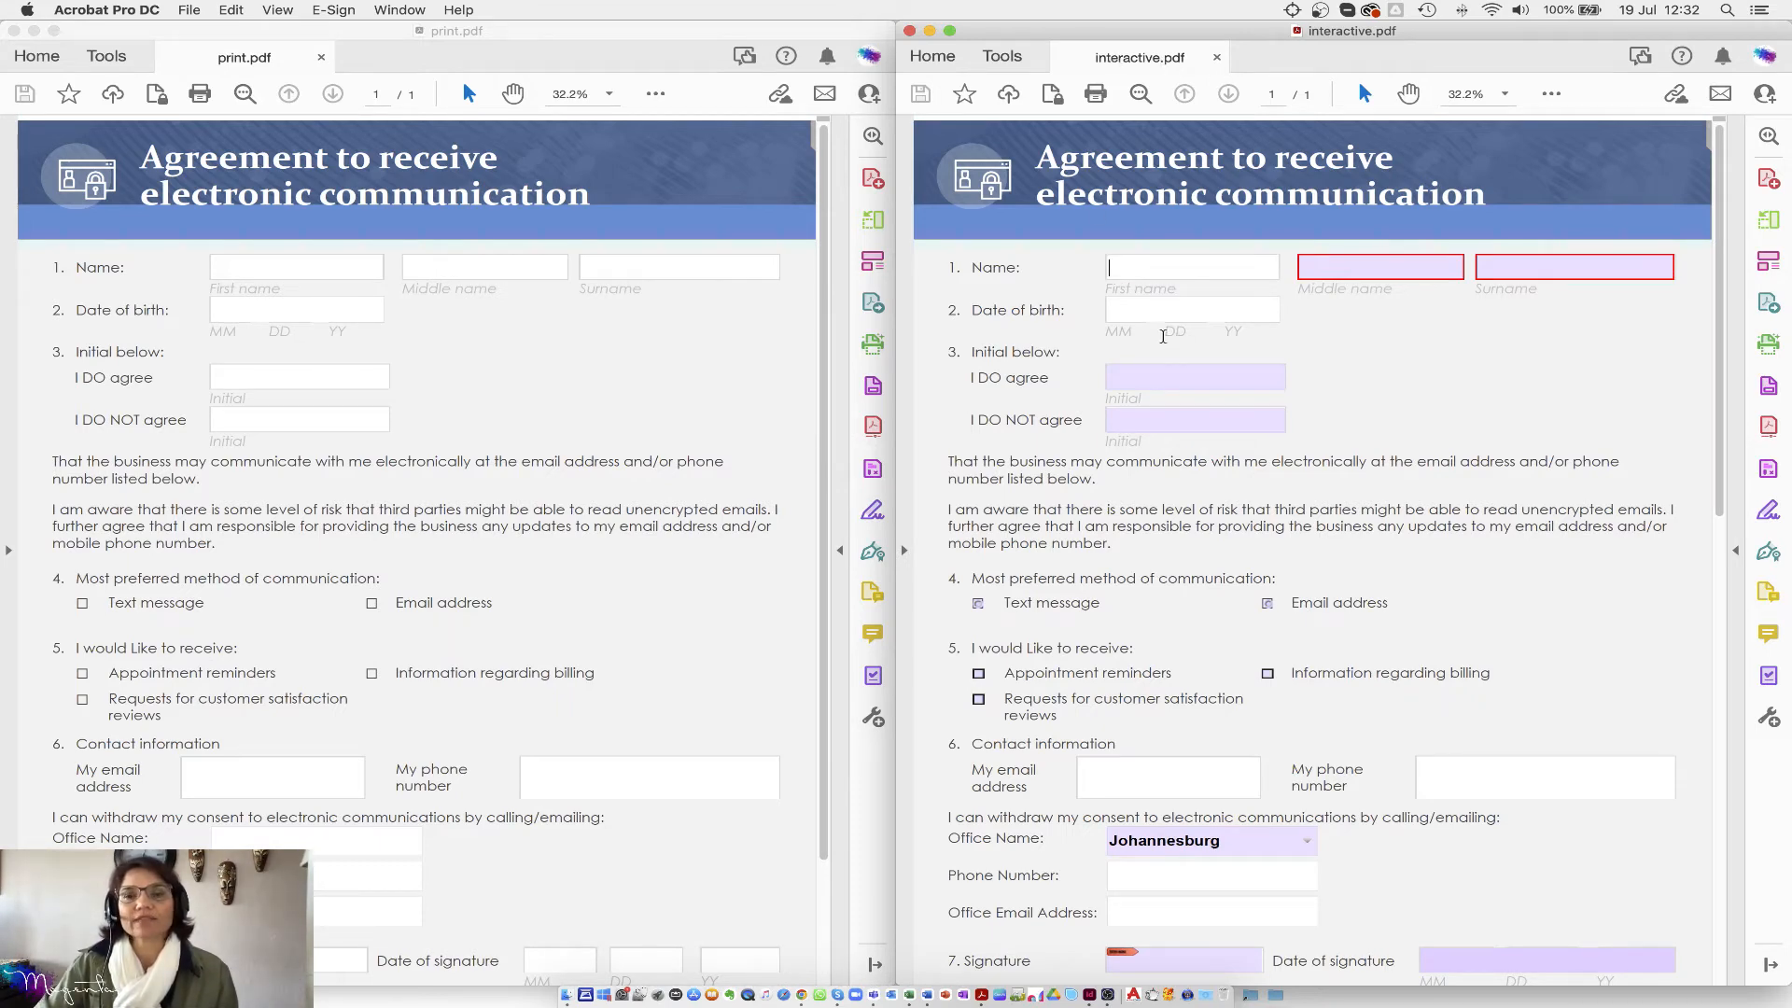
pyautogui.click(1140, 378)
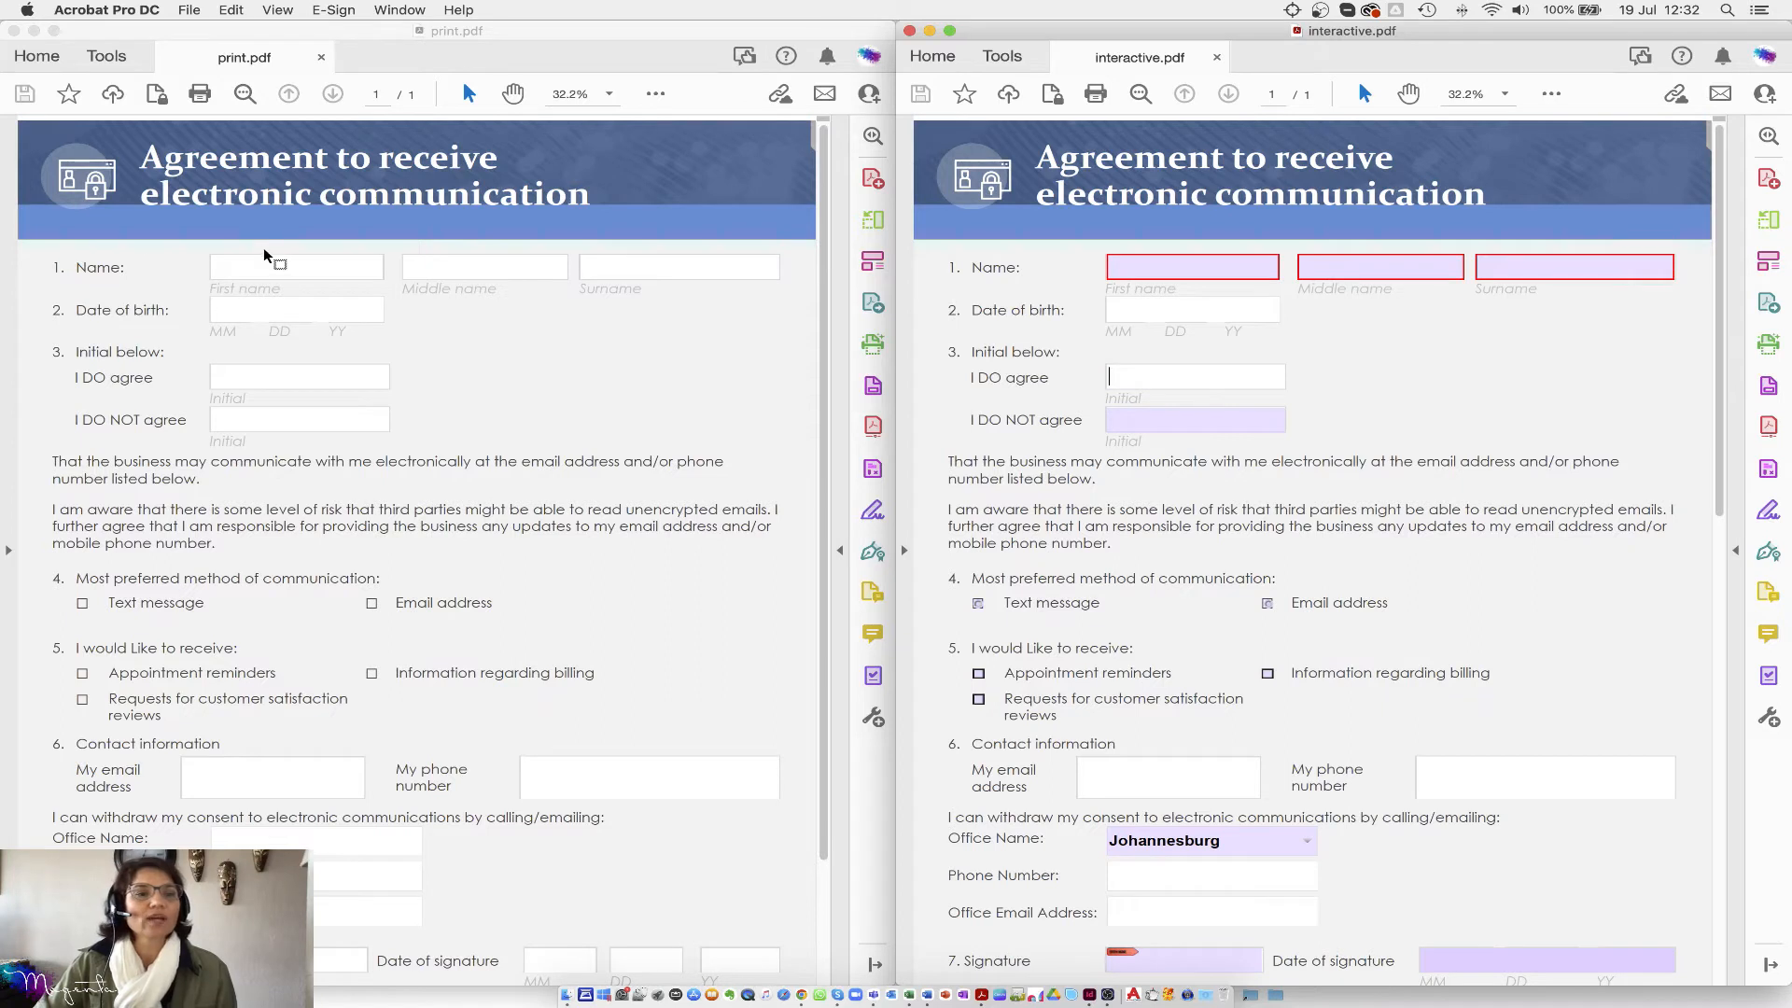
pyautogui.click(246, 268)
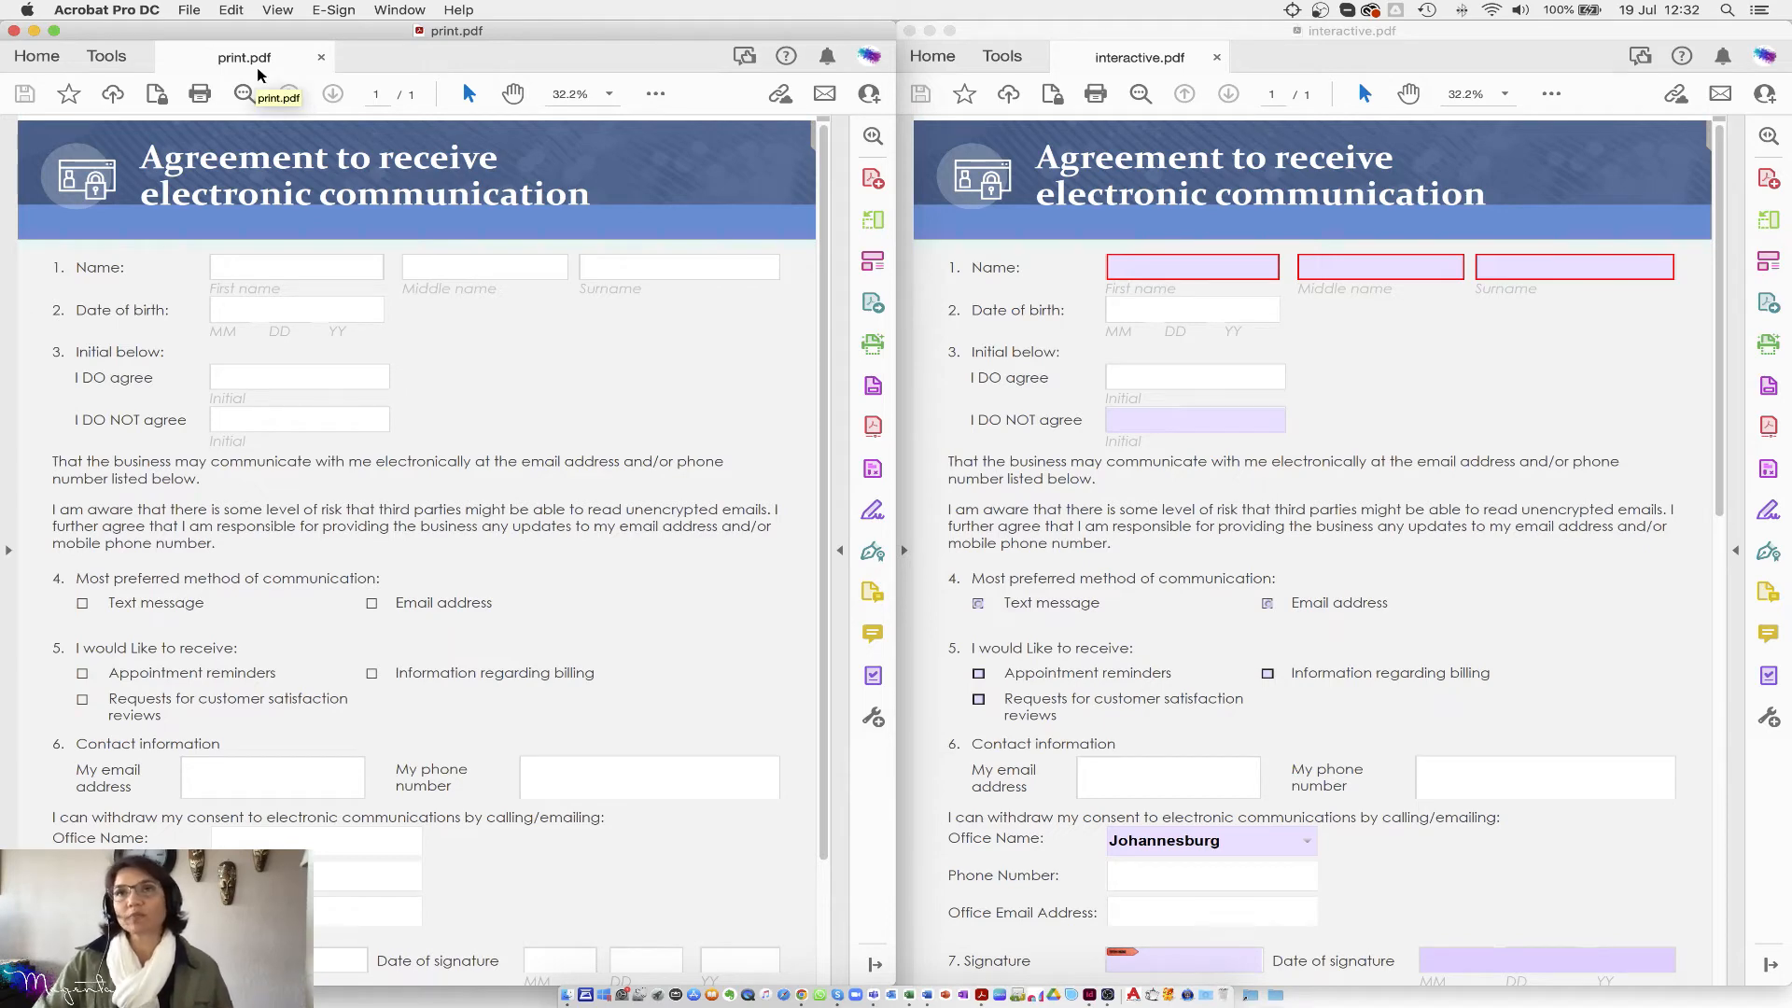
pyautogui.scroll(-3, 327, 584)
pyautogui.scroll(3, 327, 584)
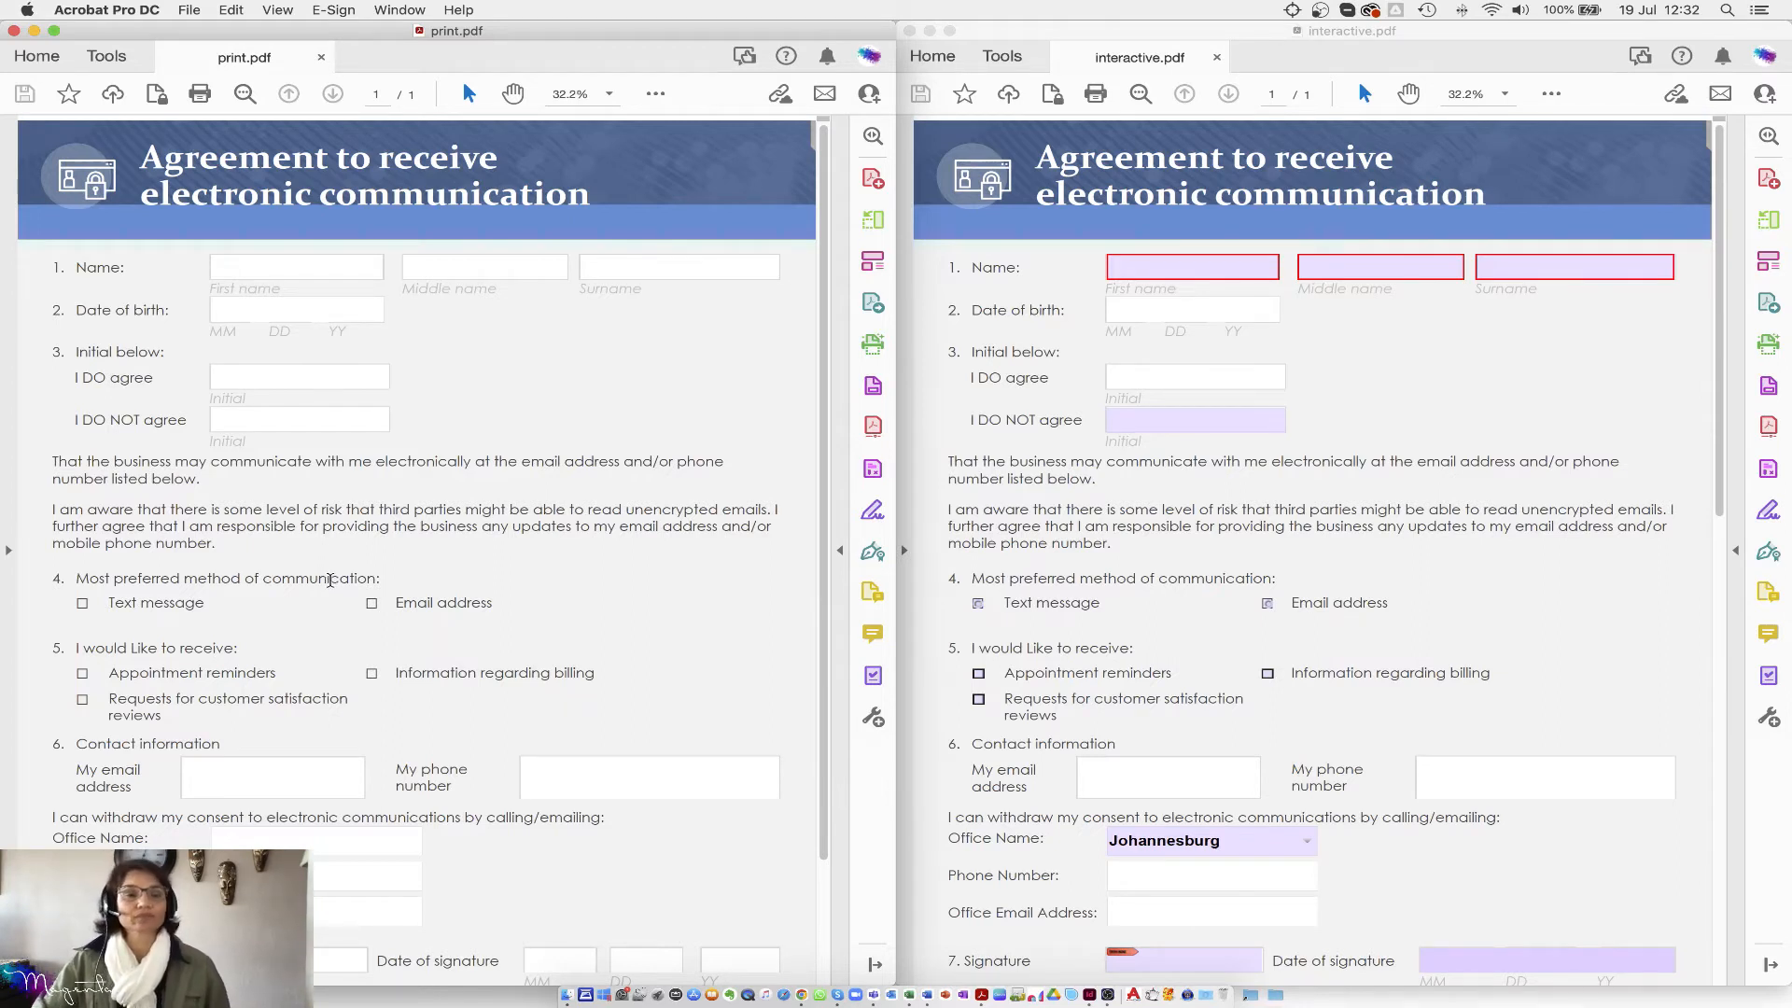
# Step: Close the print.pdf window, then widen and reposition the interactive.pdf window
pyautogui.click(14, 31)
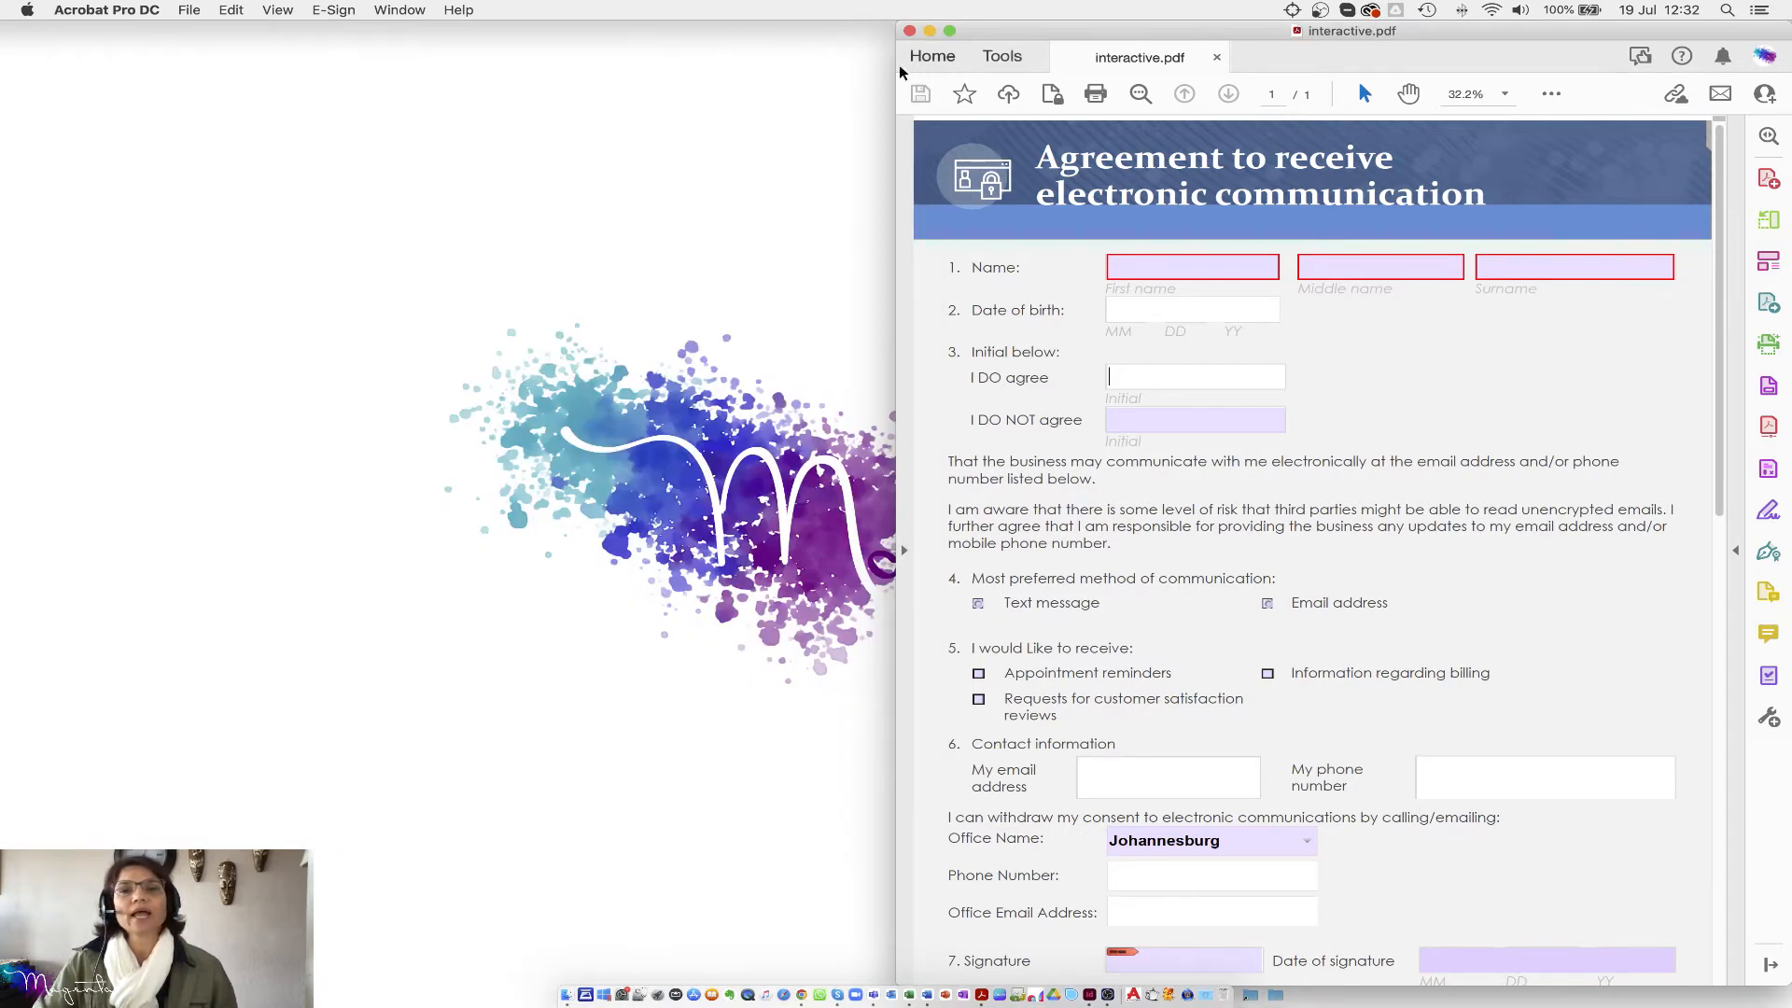
pyautogui.moveTo(895, 88); pyautogui.dragTo(3, 93)
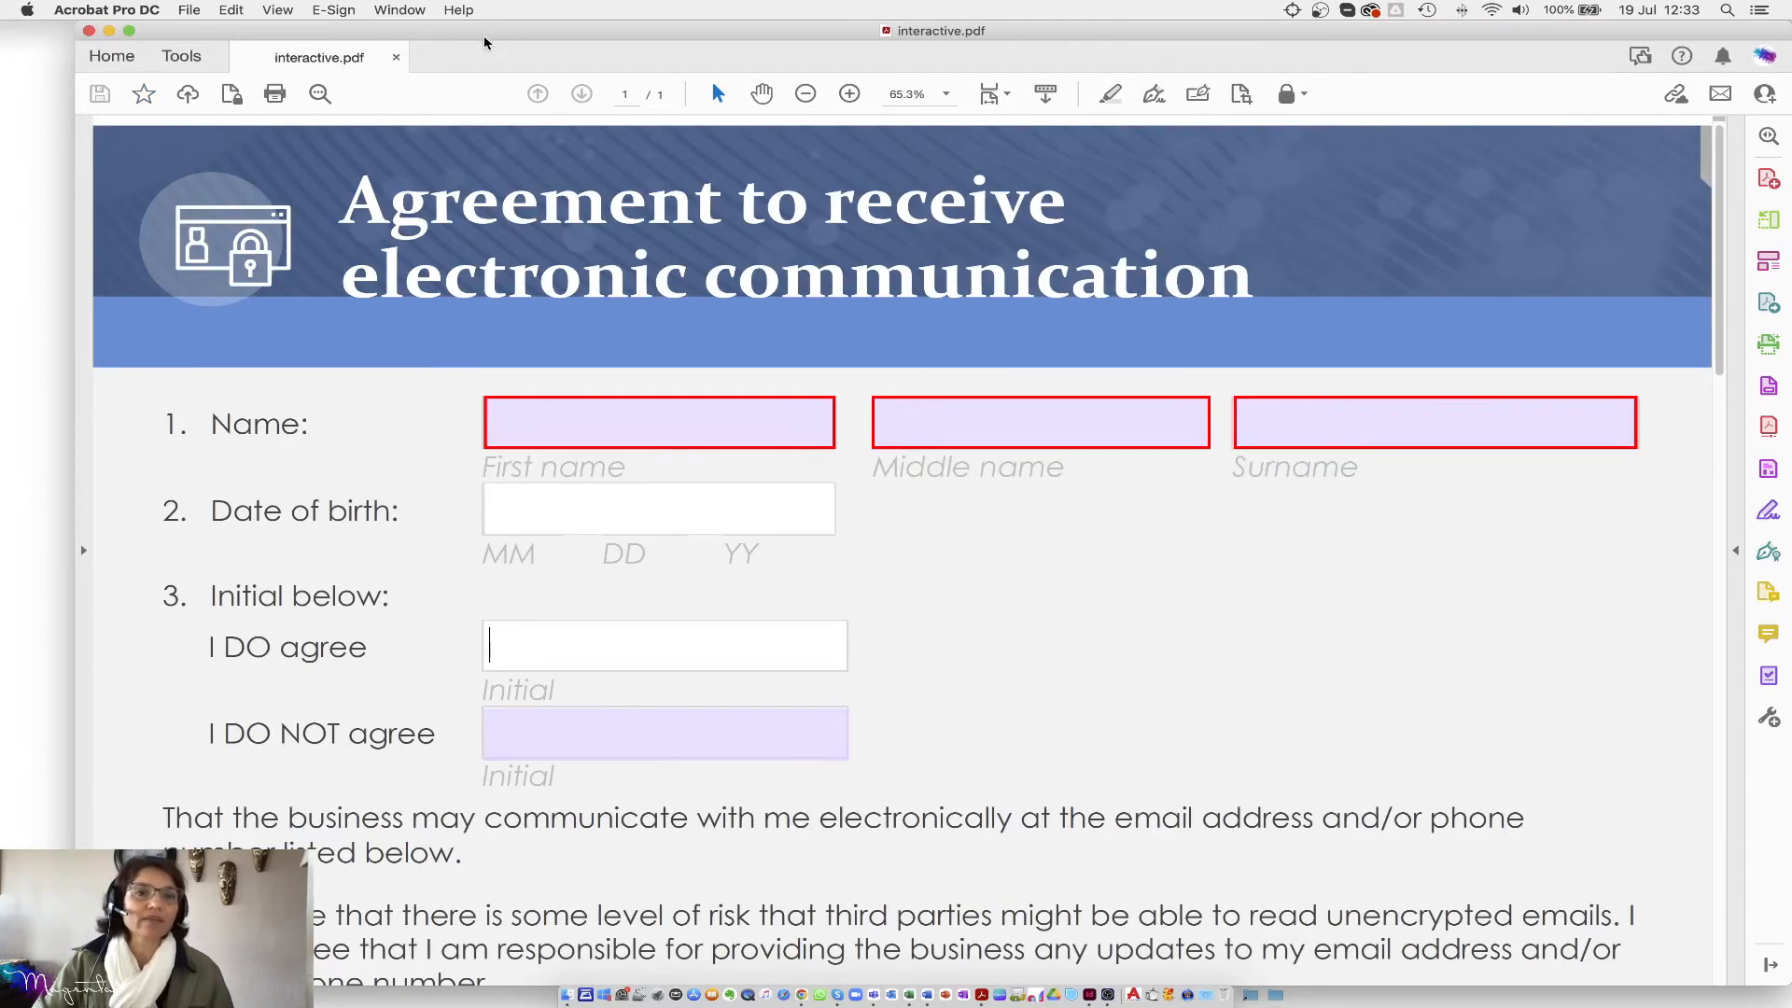
pyautogui.moveTo(485, 31); pyautogui.dragTo(416, 30)
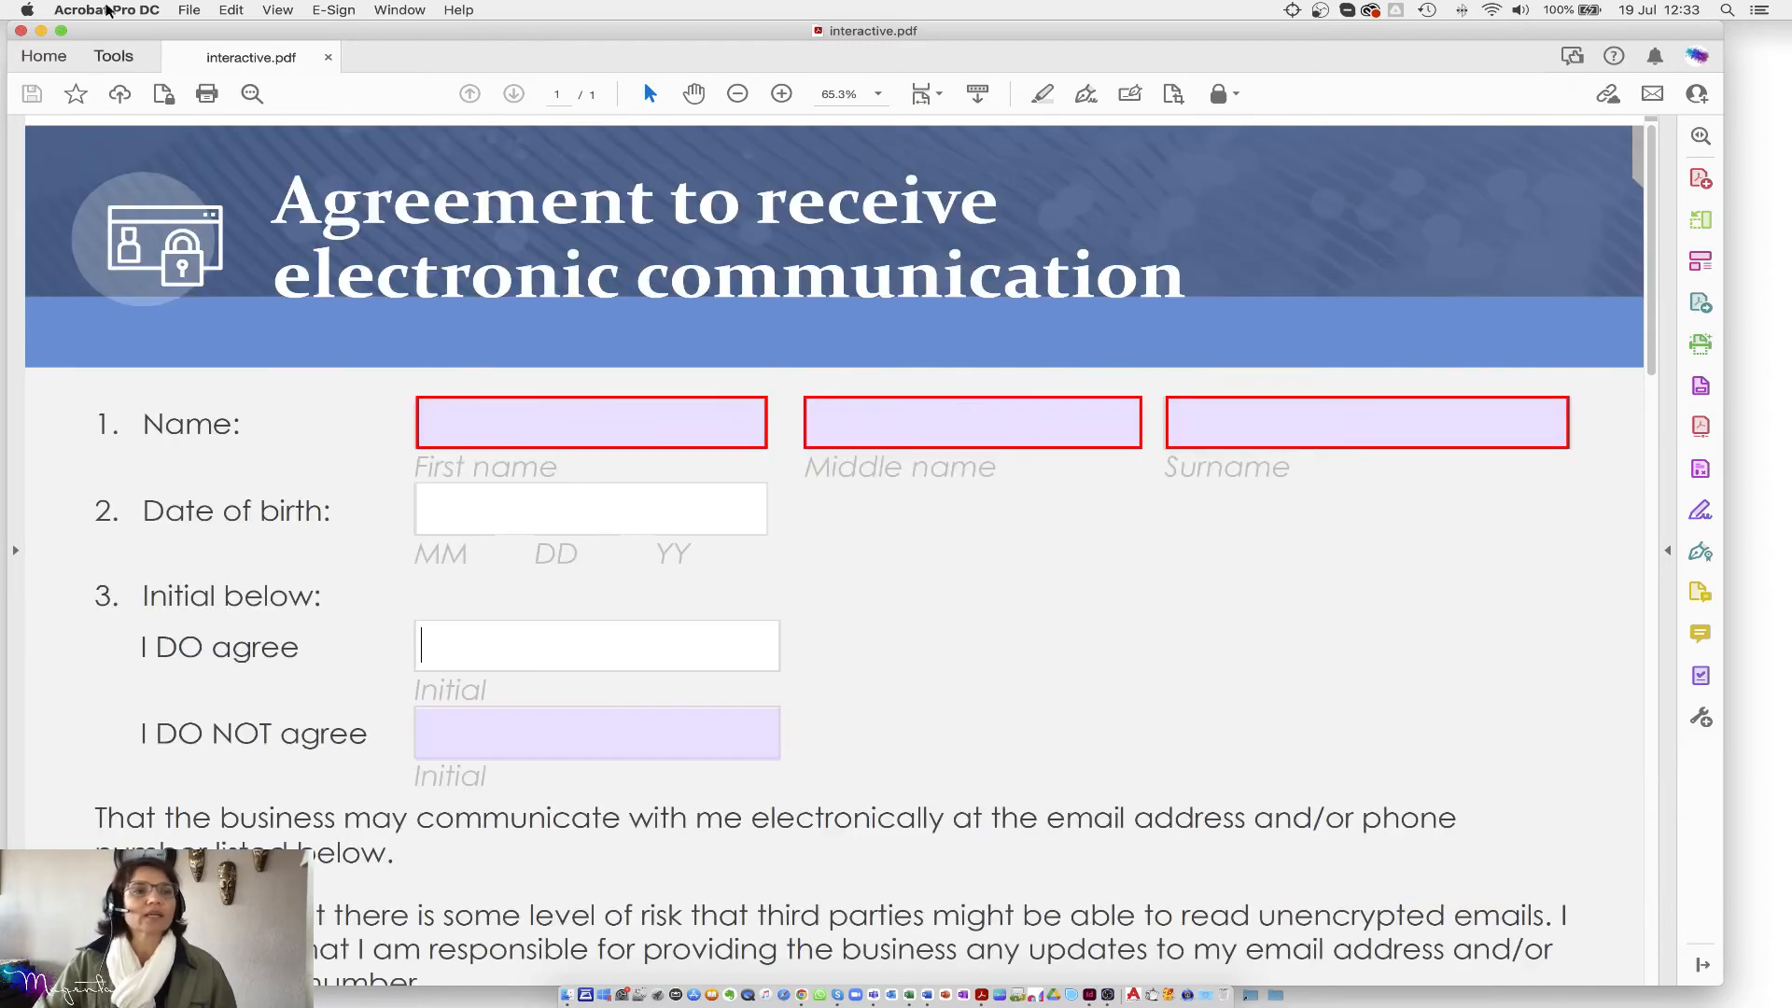
# Step: Reopen print.pdf as a tab from the Home view's Recent files list
pyautogui.click(189, 9)
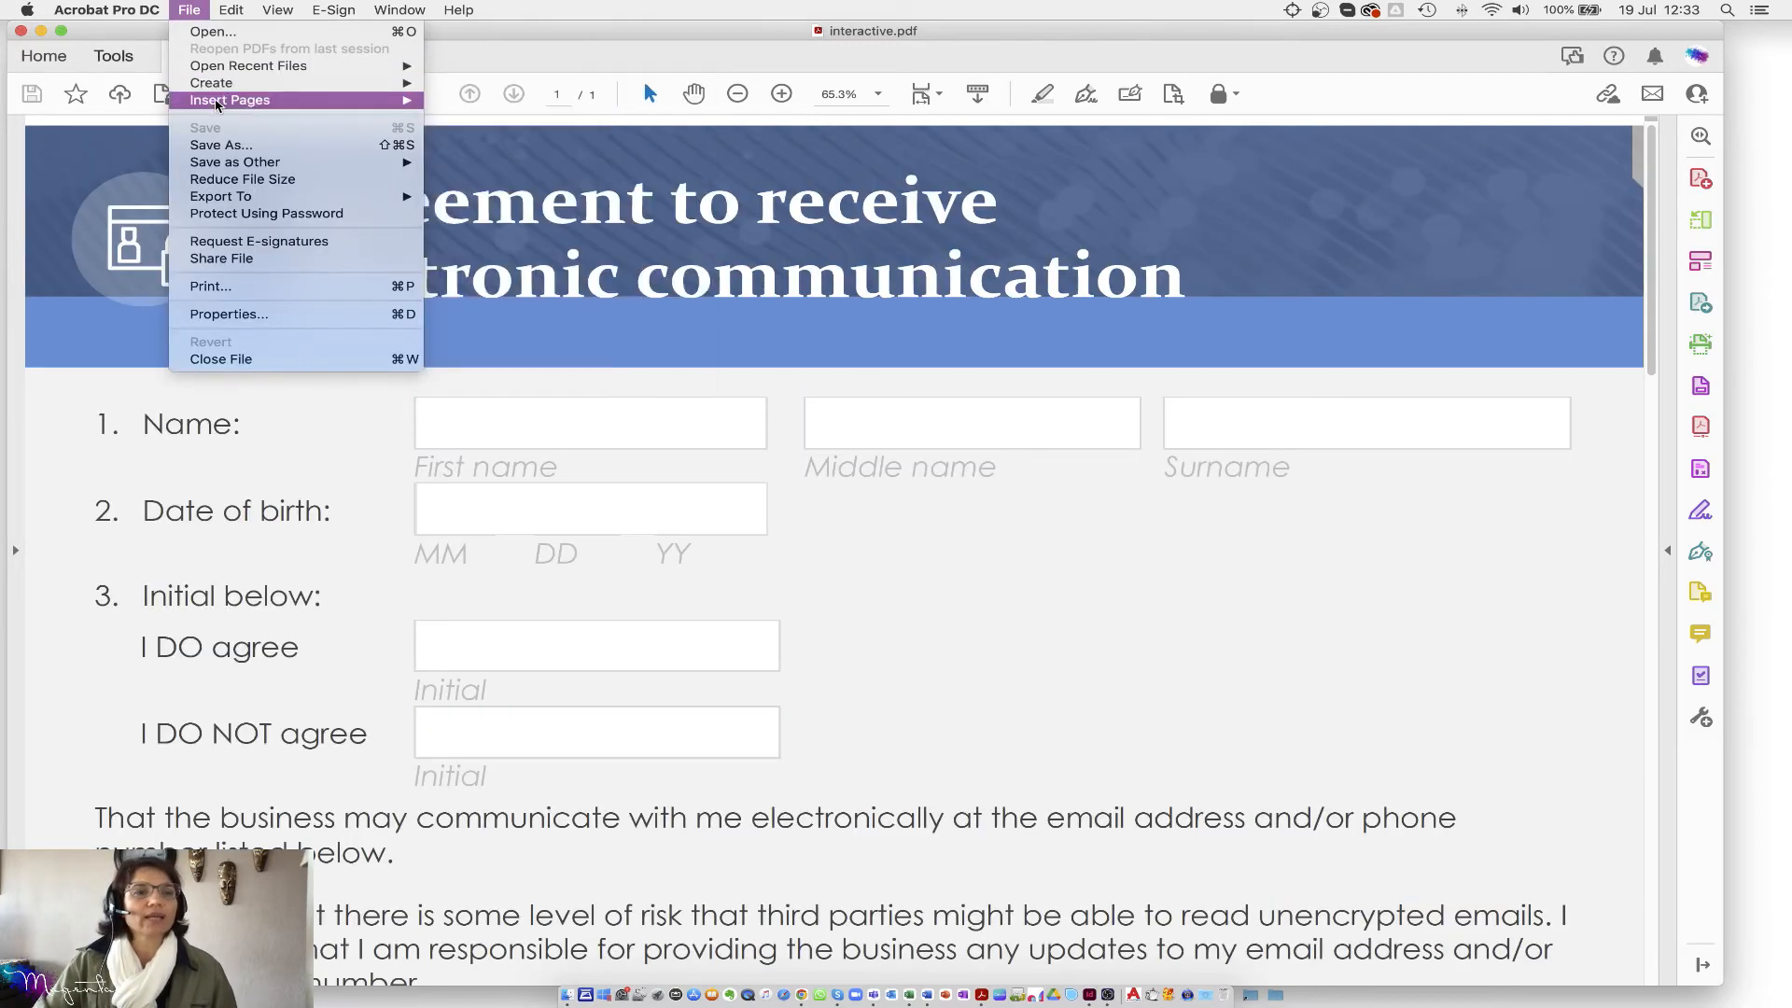
pyautogui.moveTo(380, 88)
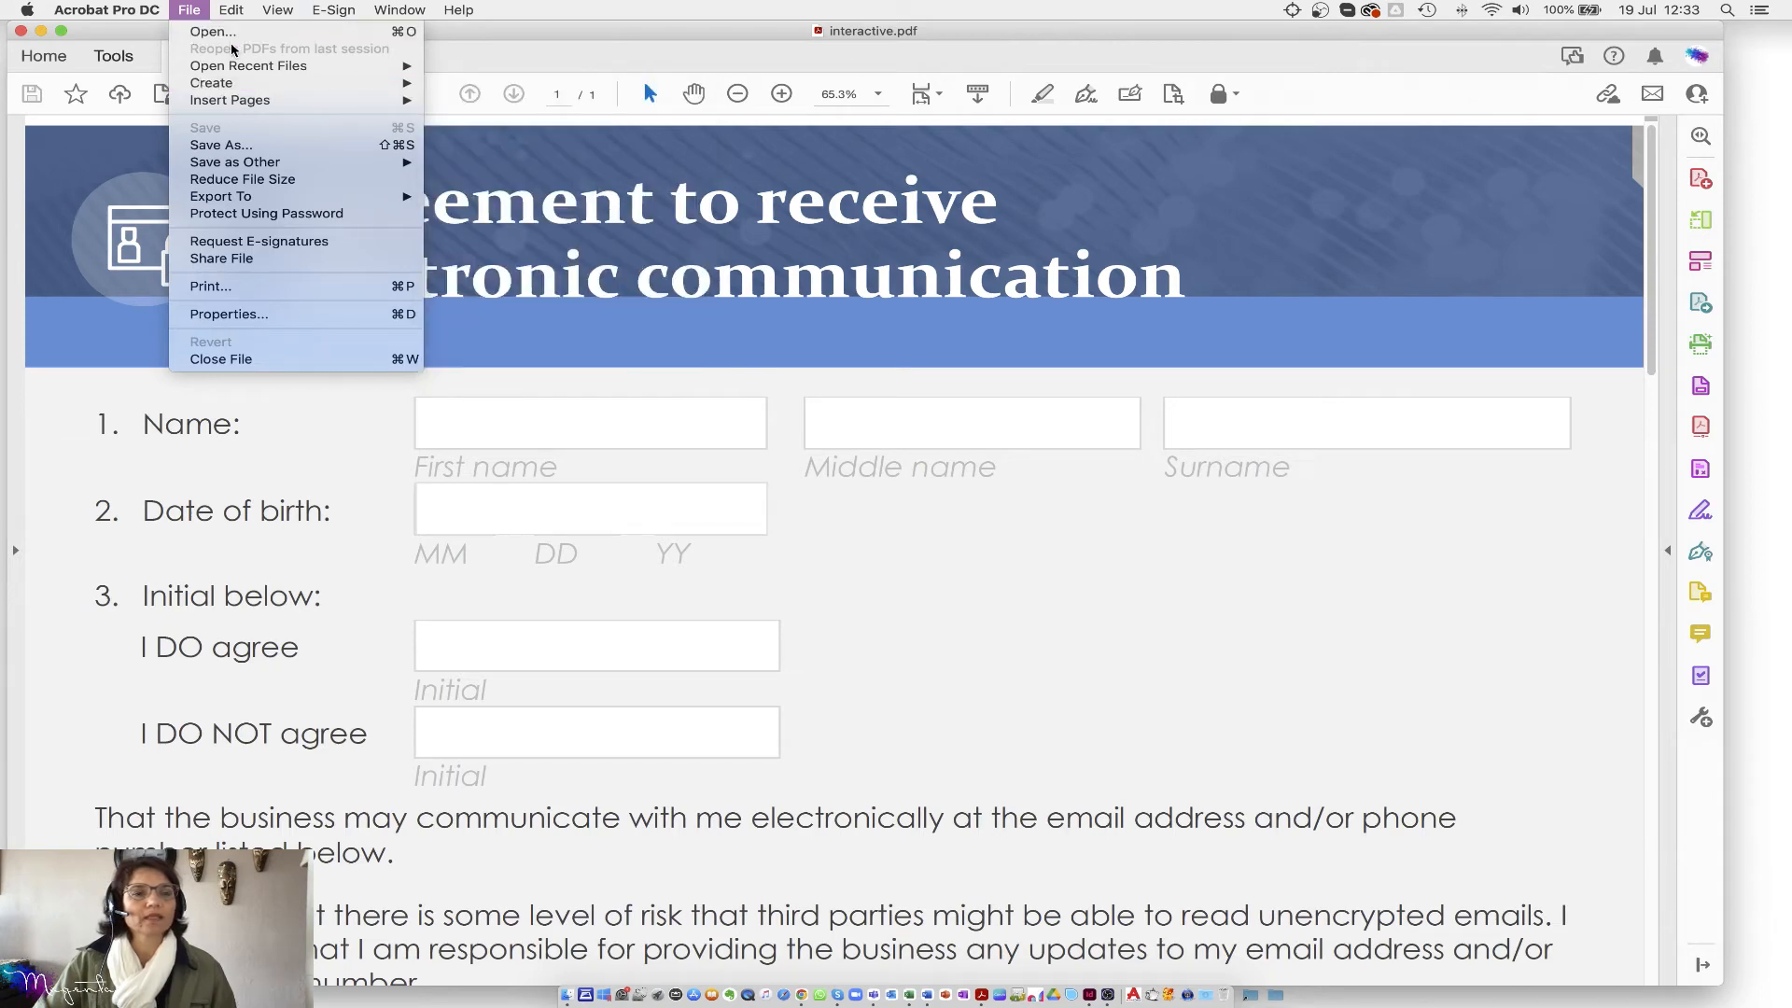
pyautogui.click(471, 59)
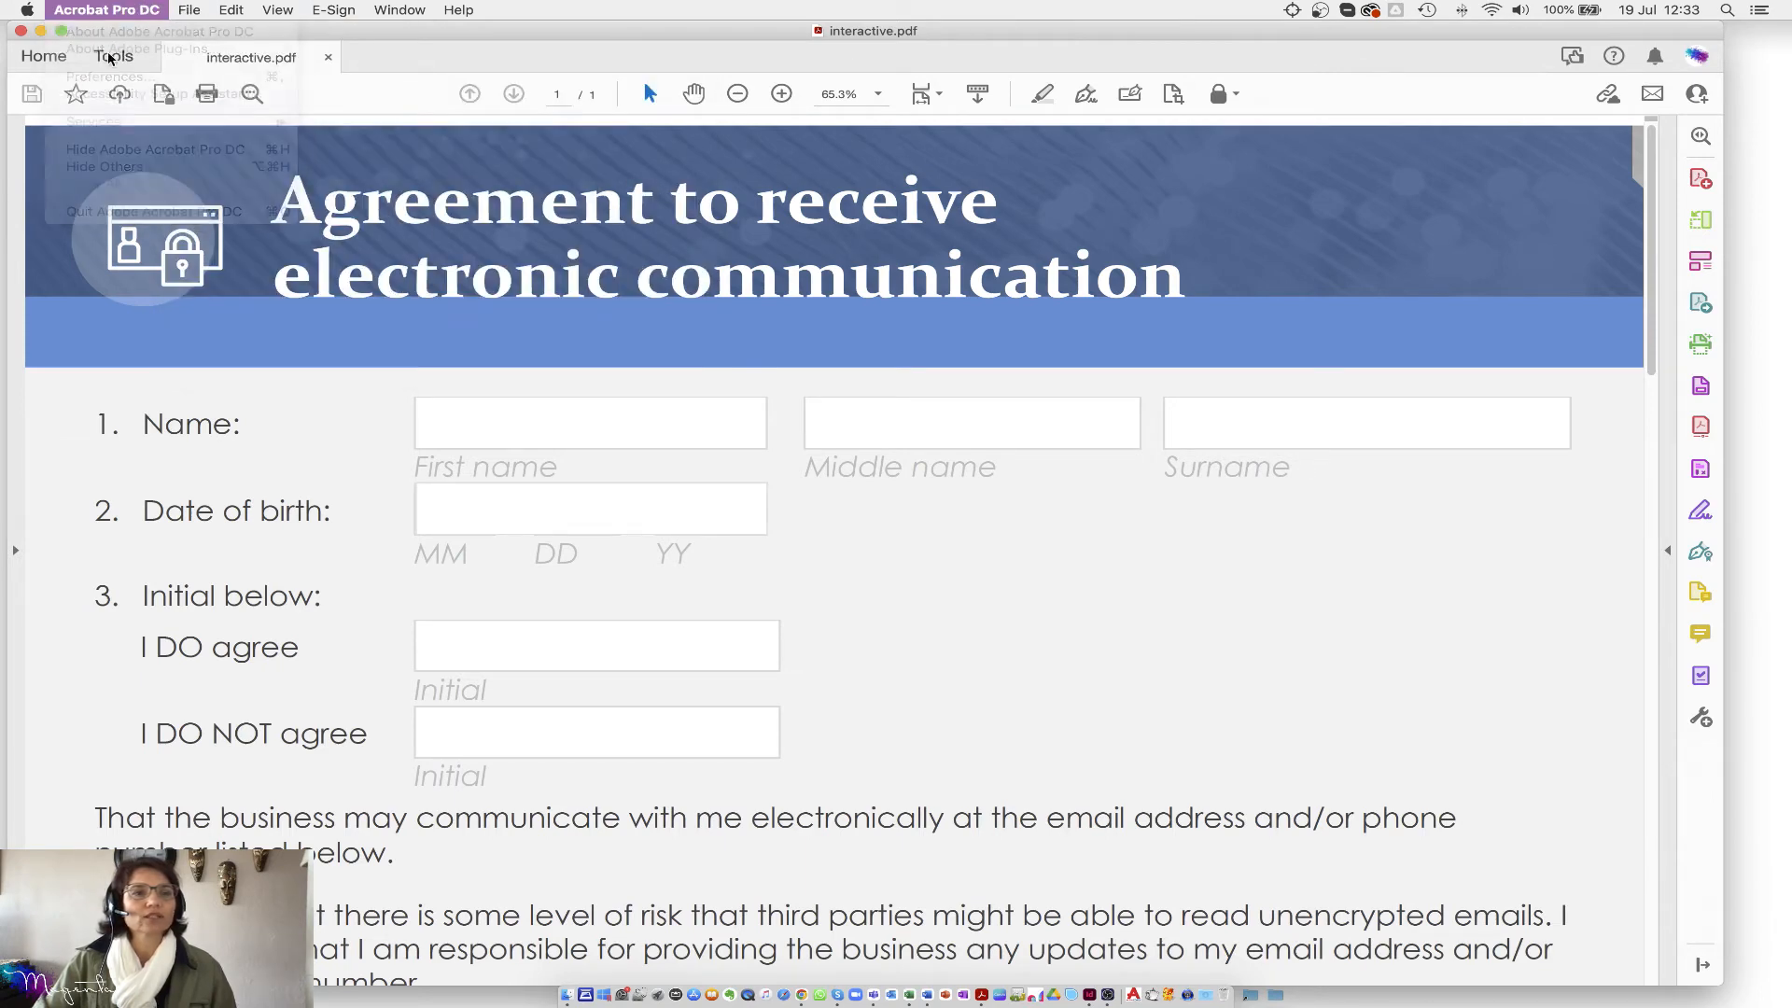
pyautogui.click(43, 58)
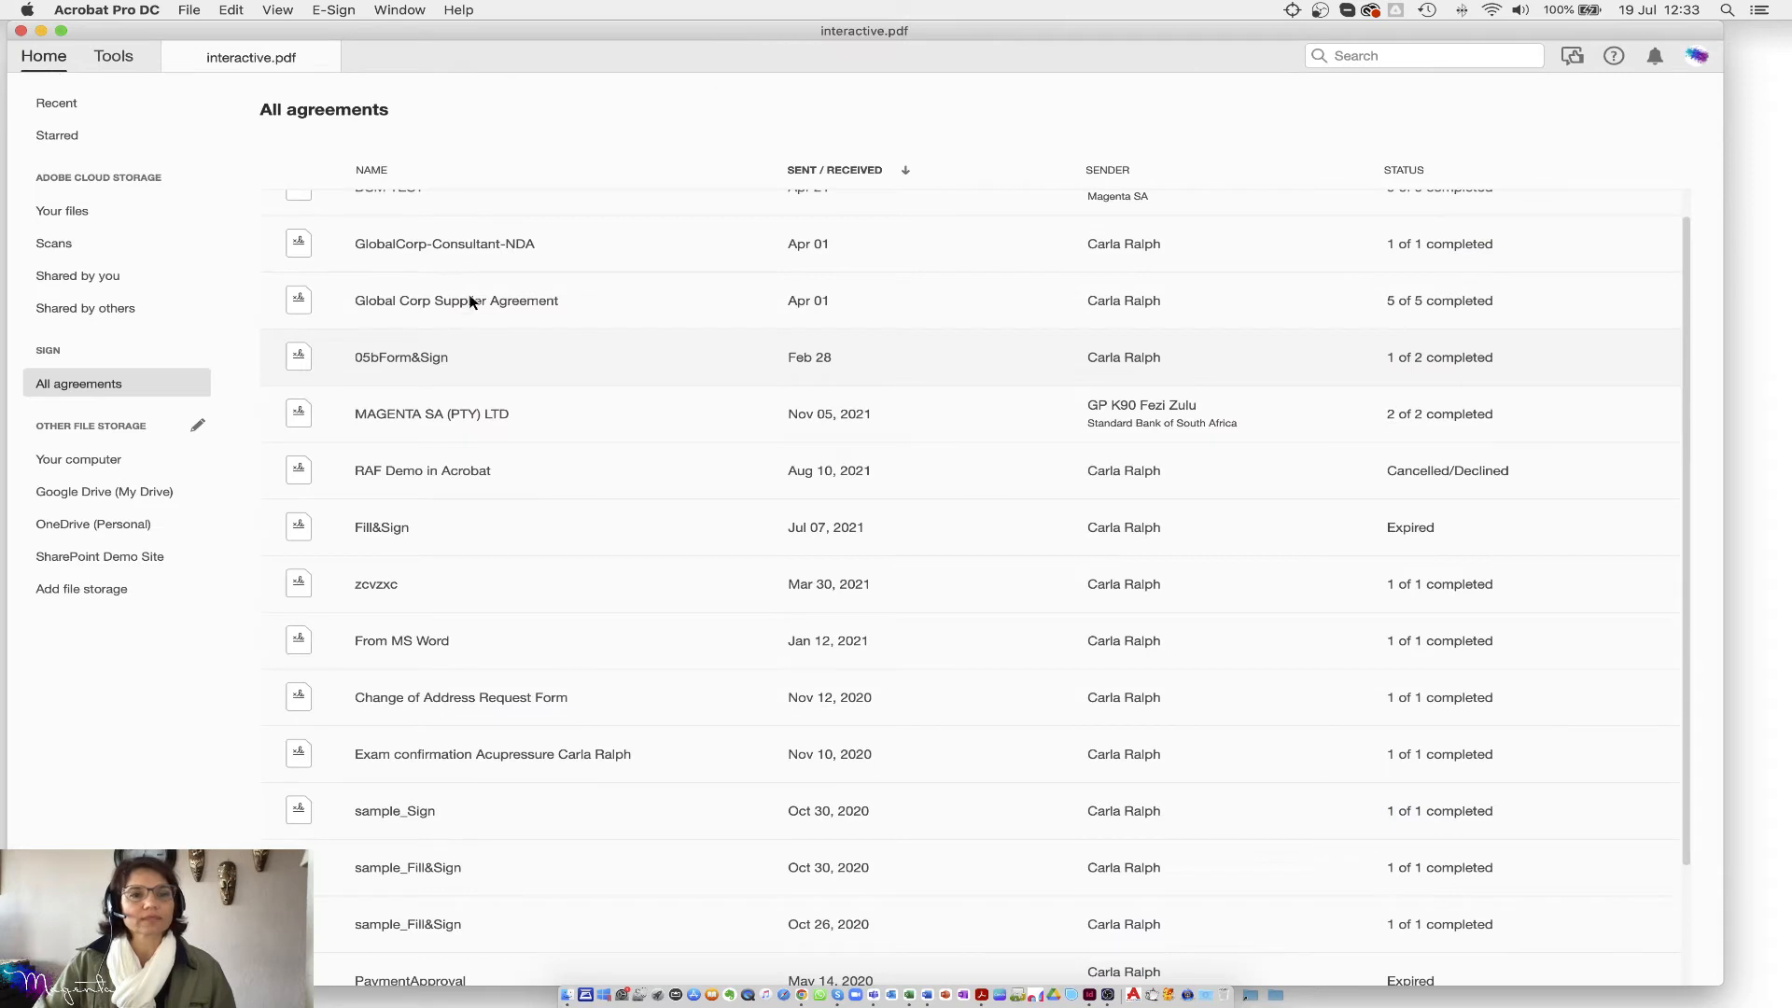
pyautogui.click(60, 105)
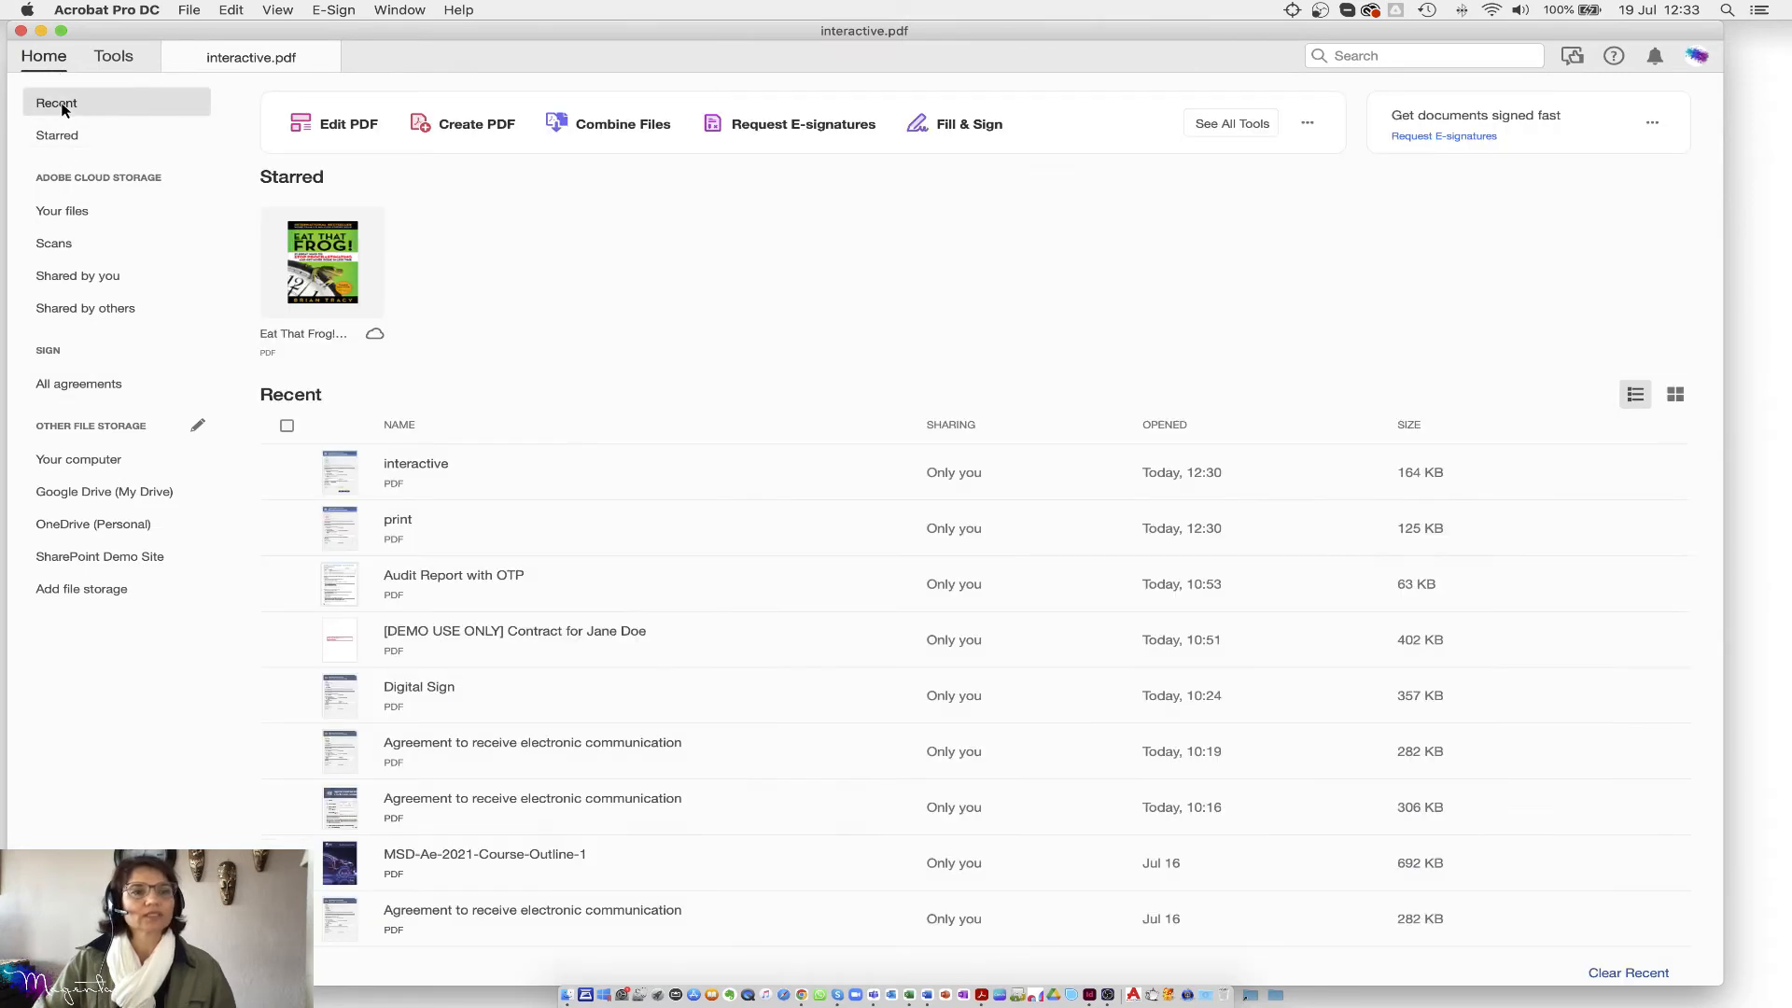
pyautogui.click(399, 536)
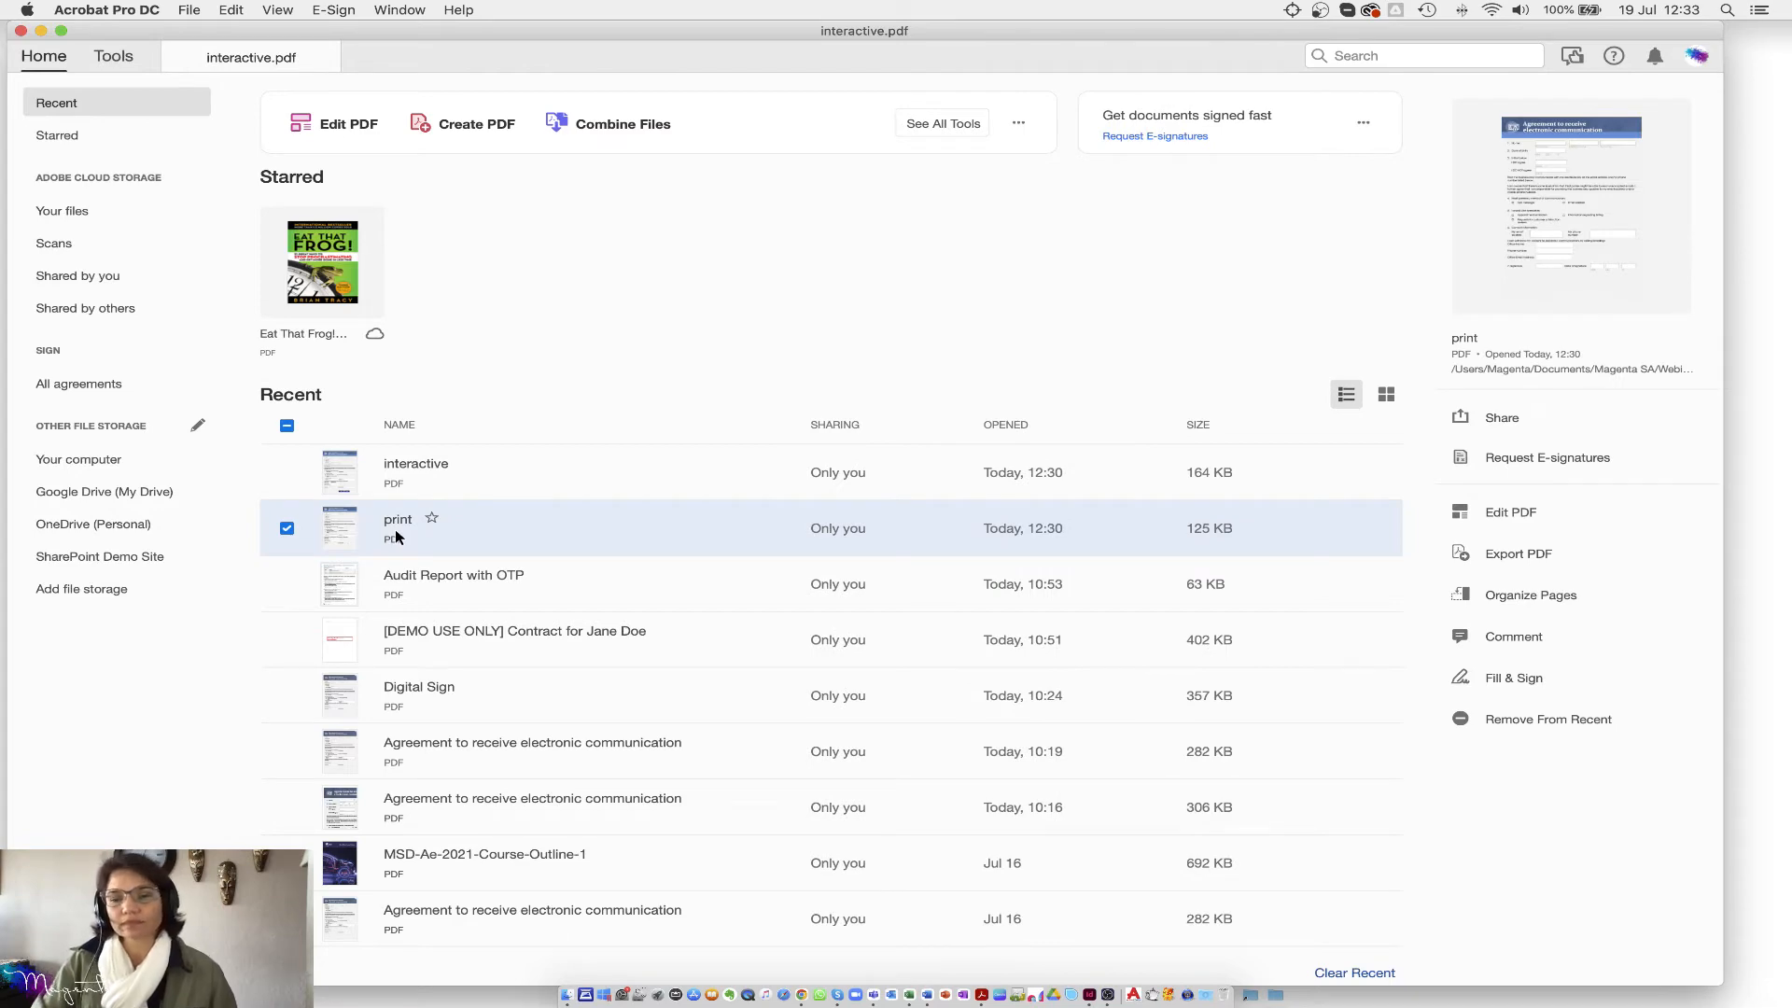
pyautogui.doubleClick(396, 537)
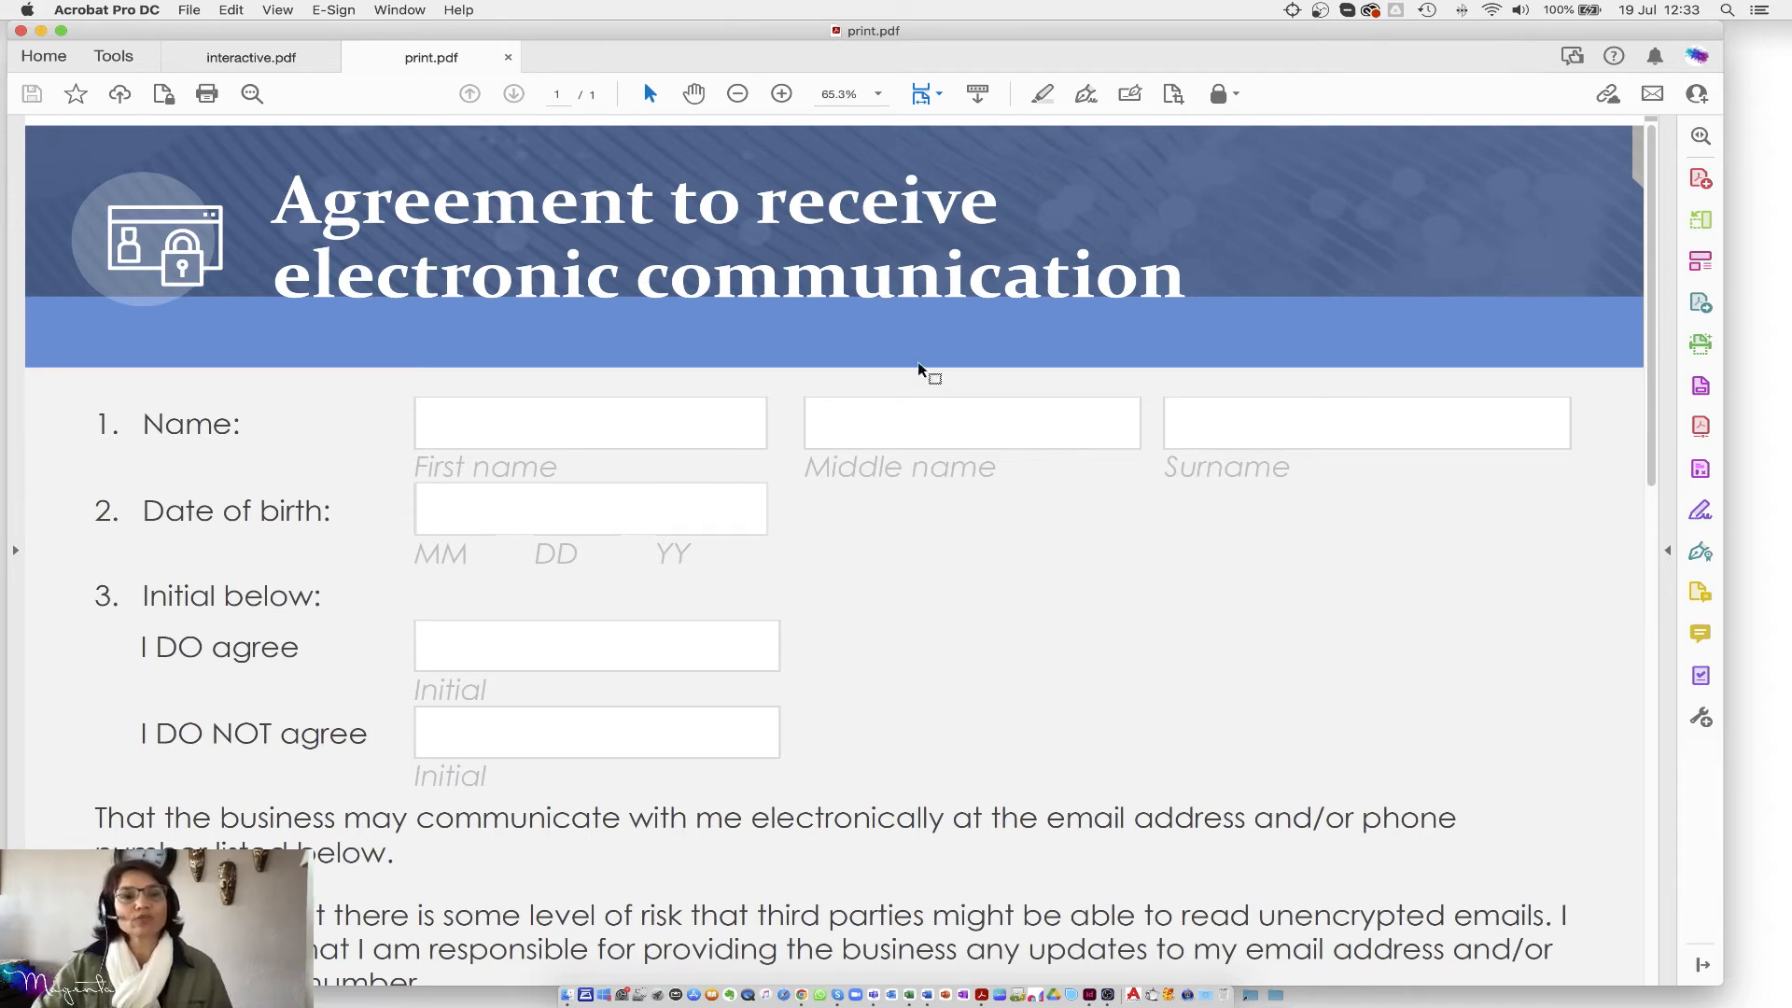
# Step: Choose Prepare Form under Forms & Signatures in Tools for print.pdf
pyautogui.scroll(-12, 857, 569)
pyautogui.scroll(12, 857, 569)
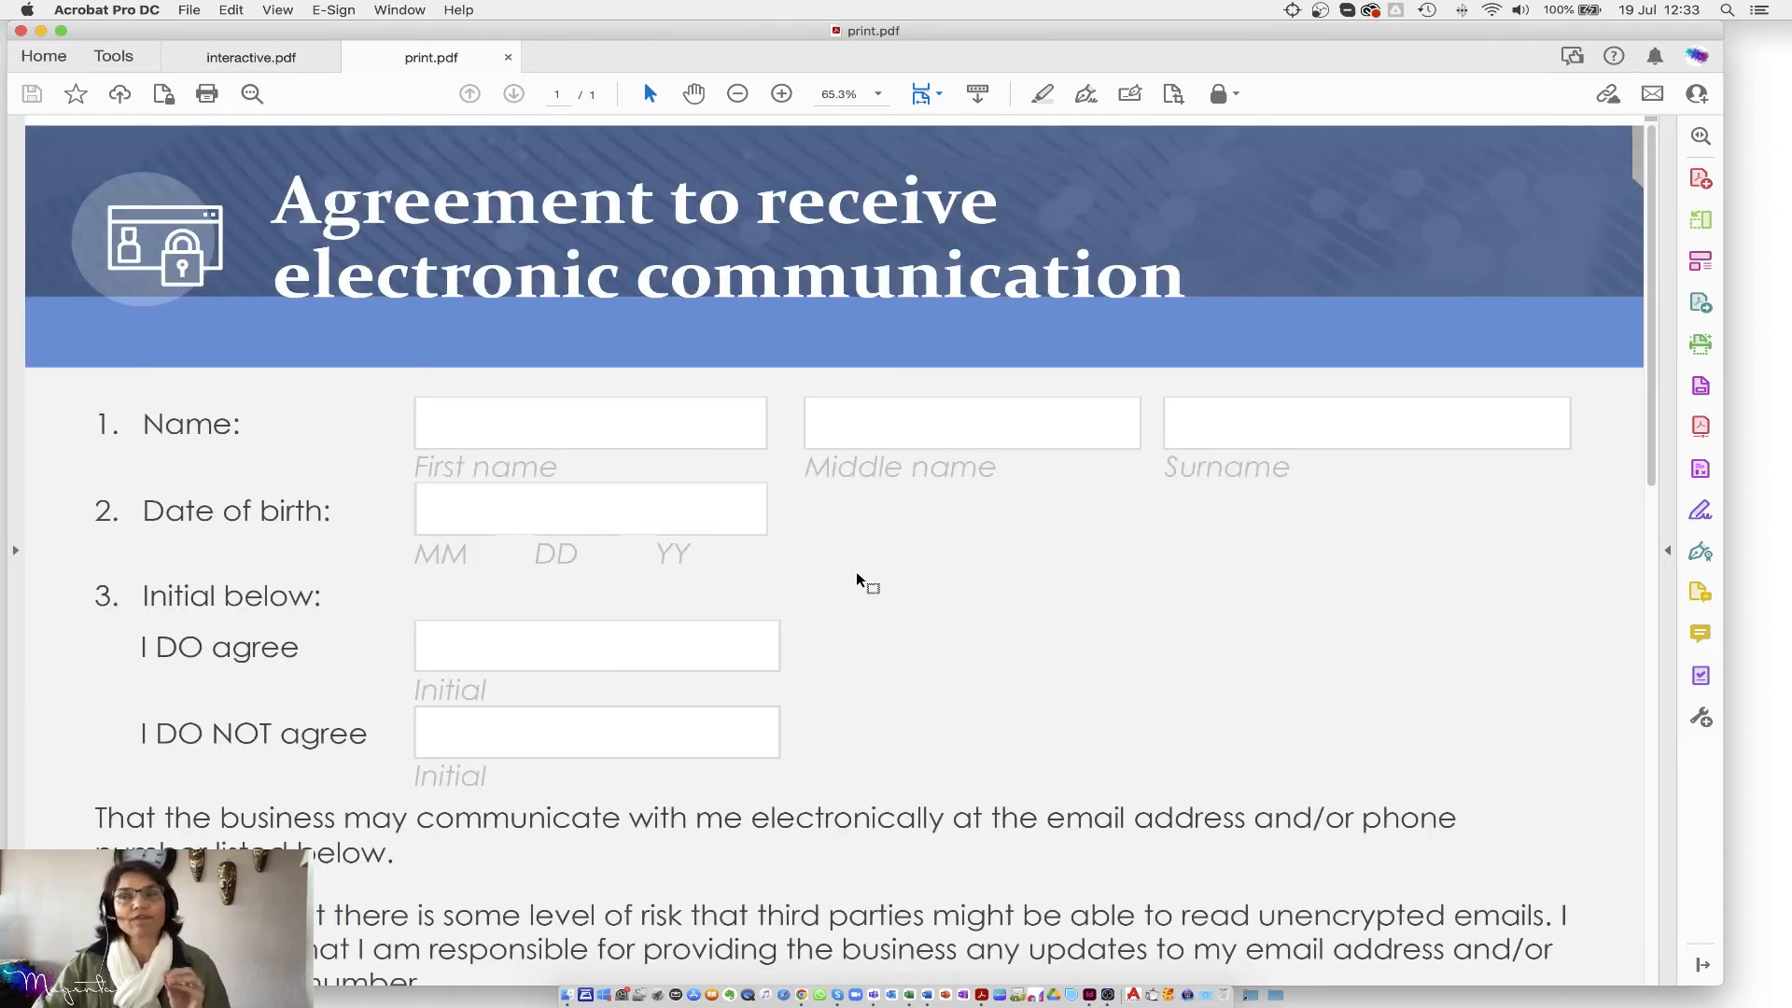
pyautogui.click(114, 58)
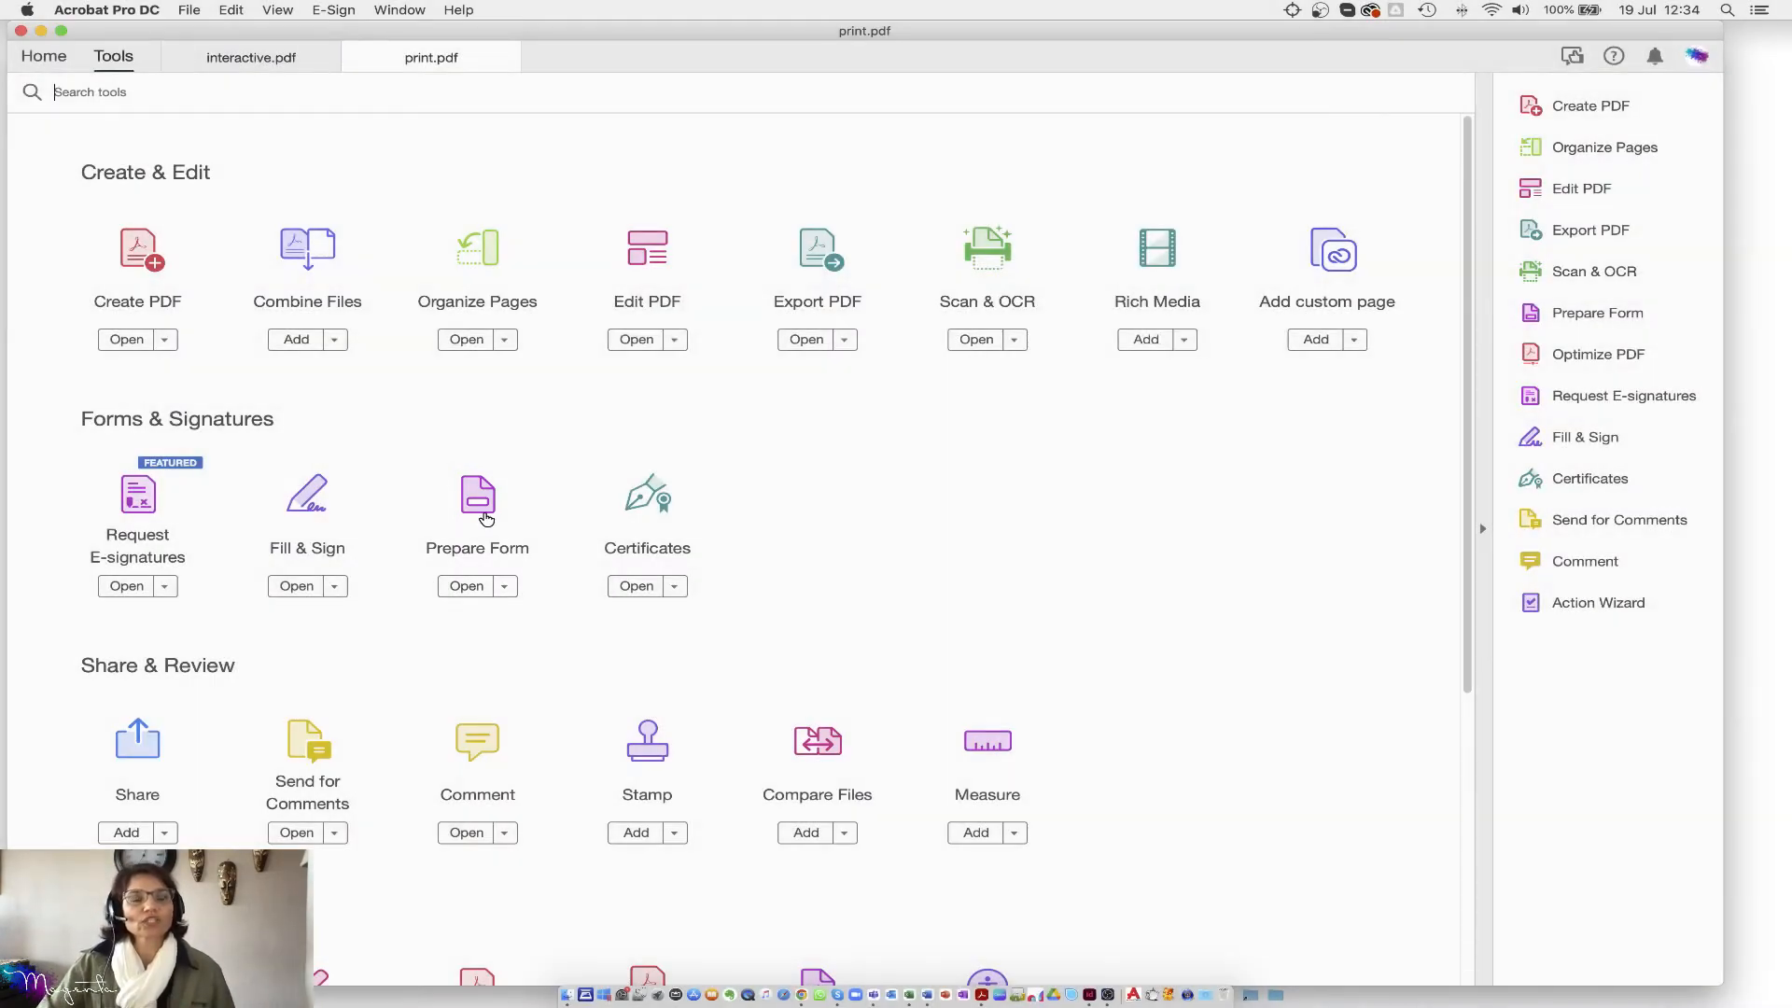
pyautogui.click(482, 513)
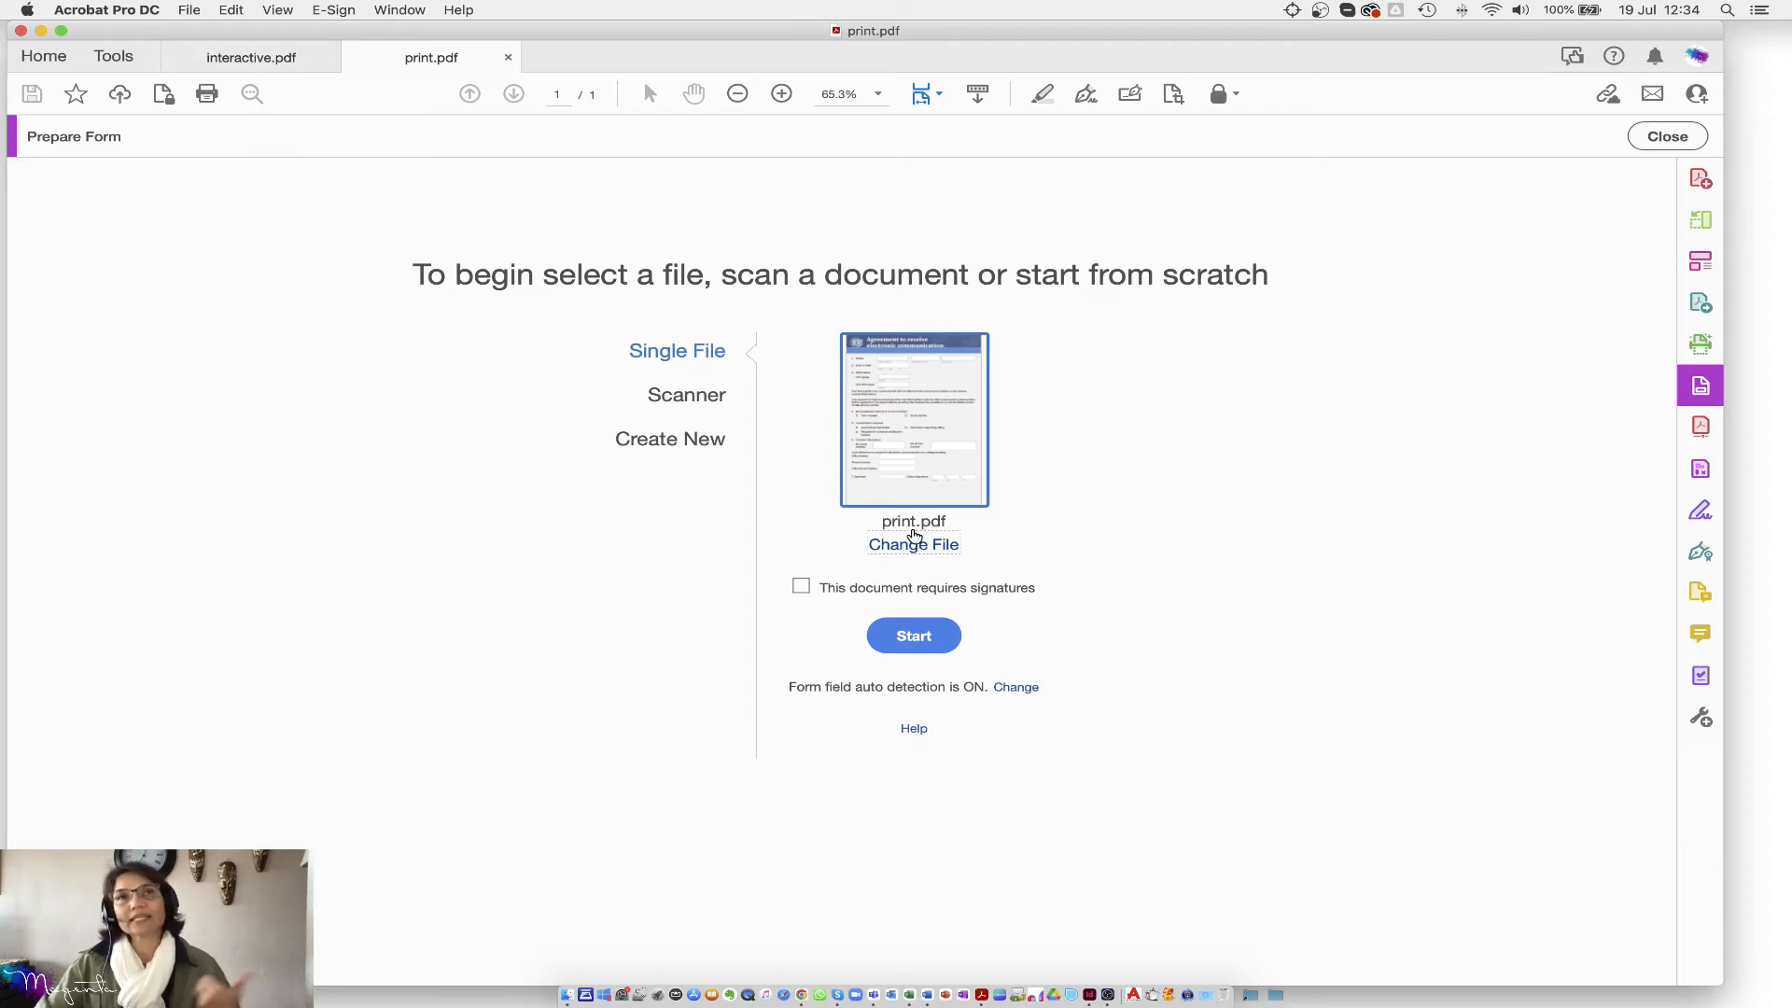
pyautogui.click(686, 400)
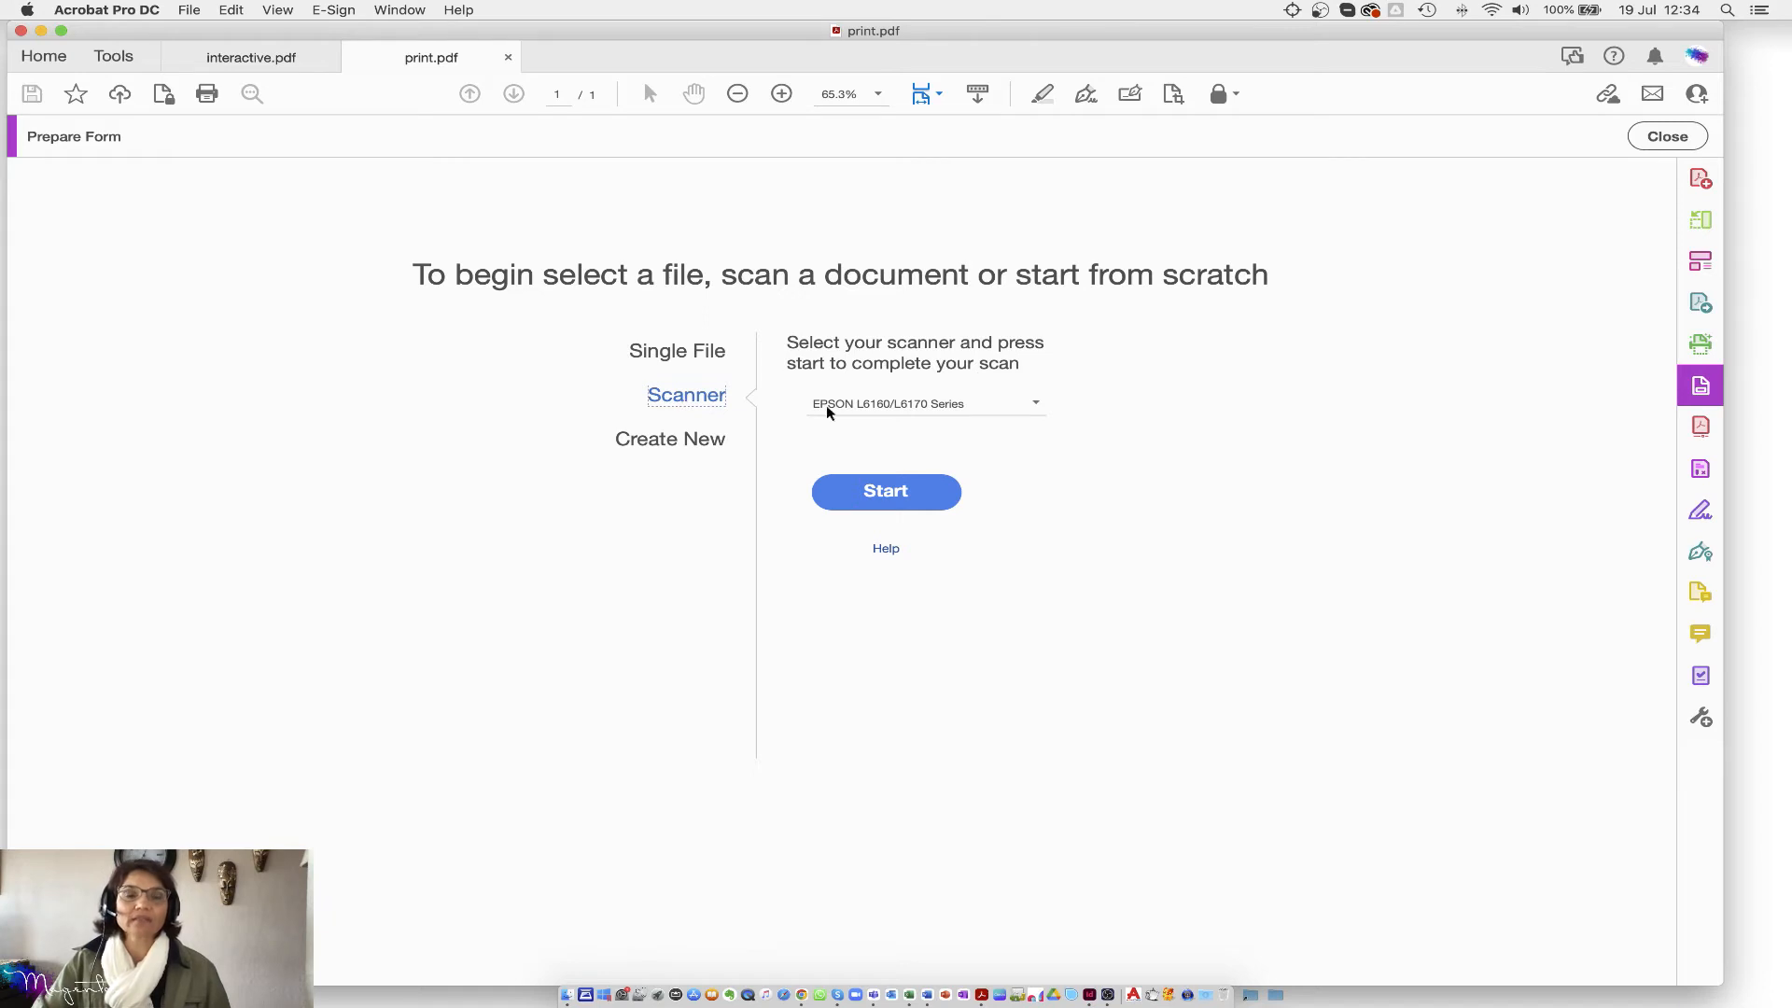
pyautogui.click(691, 442)
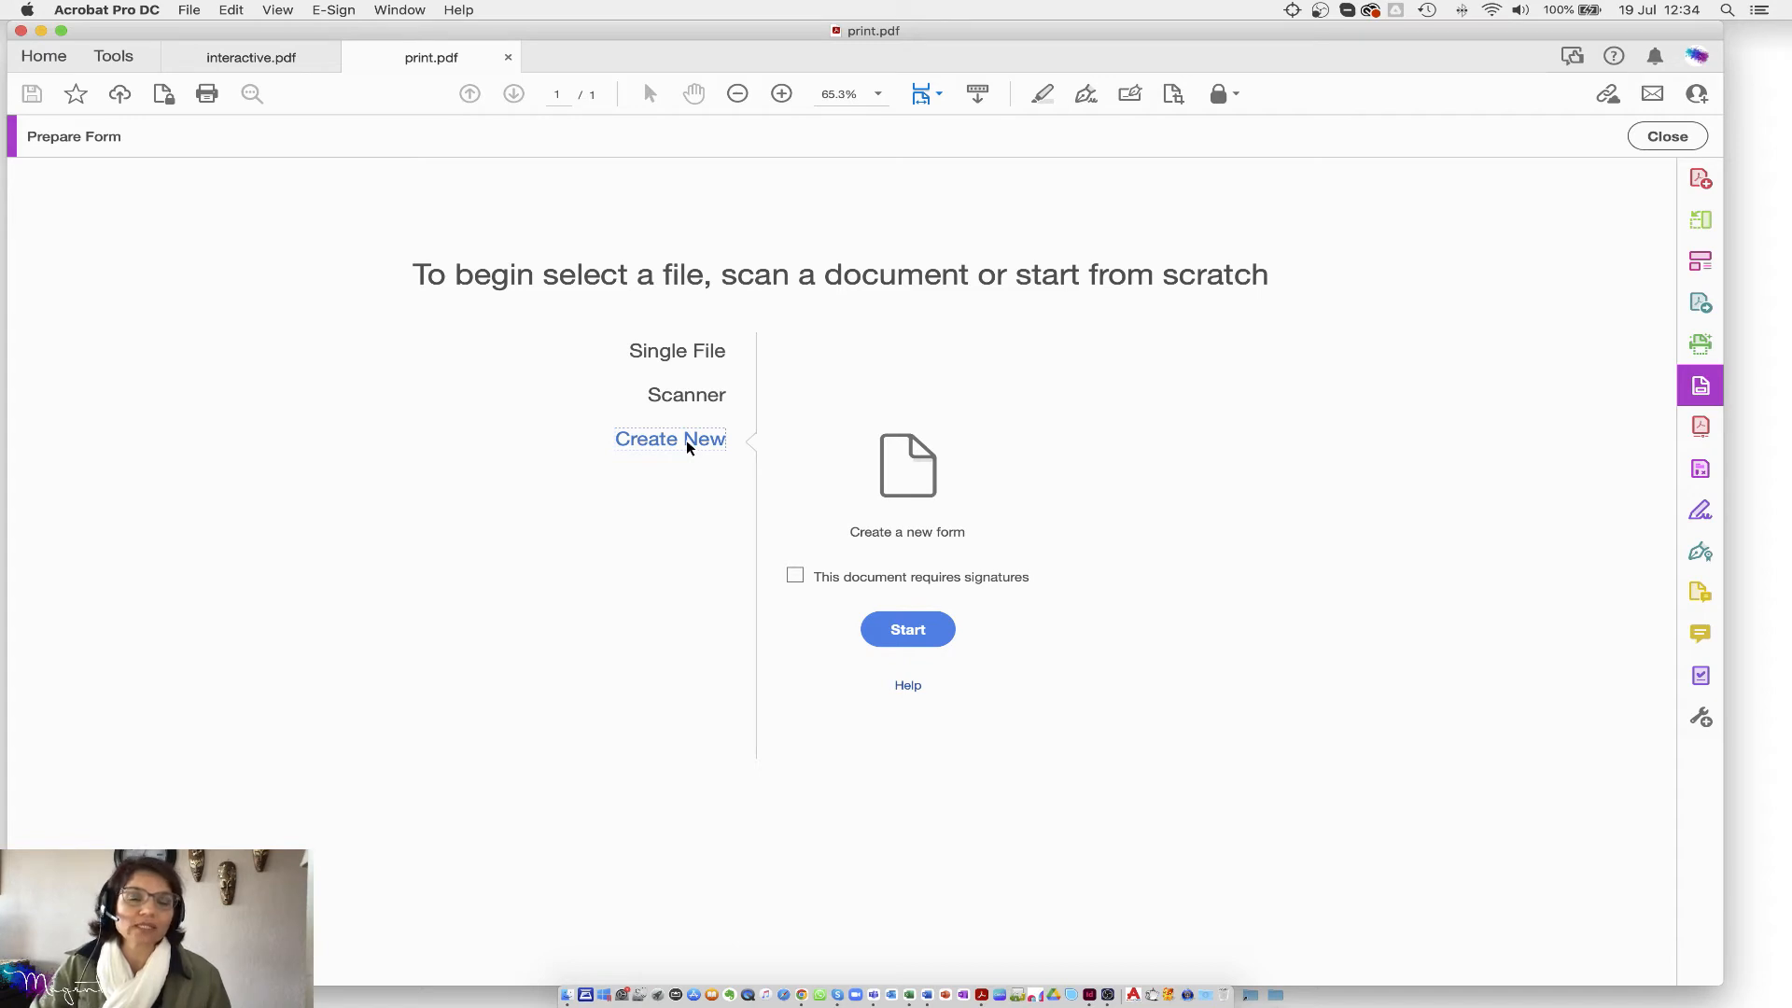
pyautogui.click(667, 360)
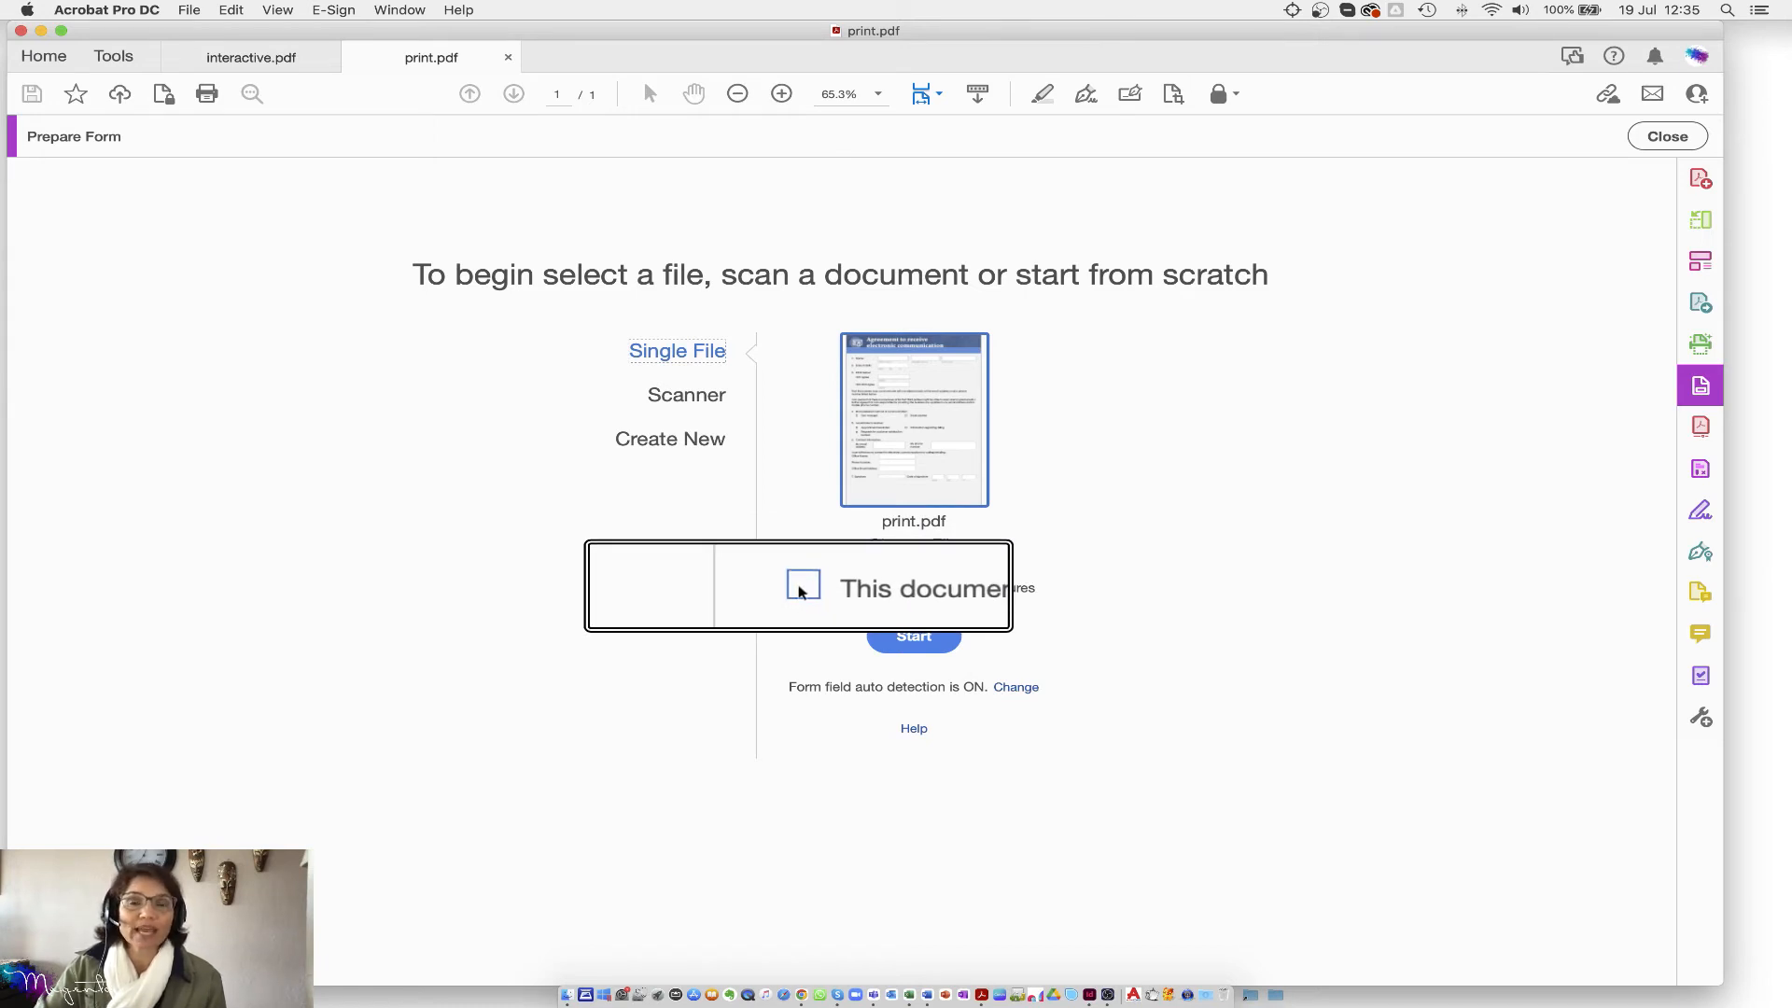
pyautogui.click(800, 589)
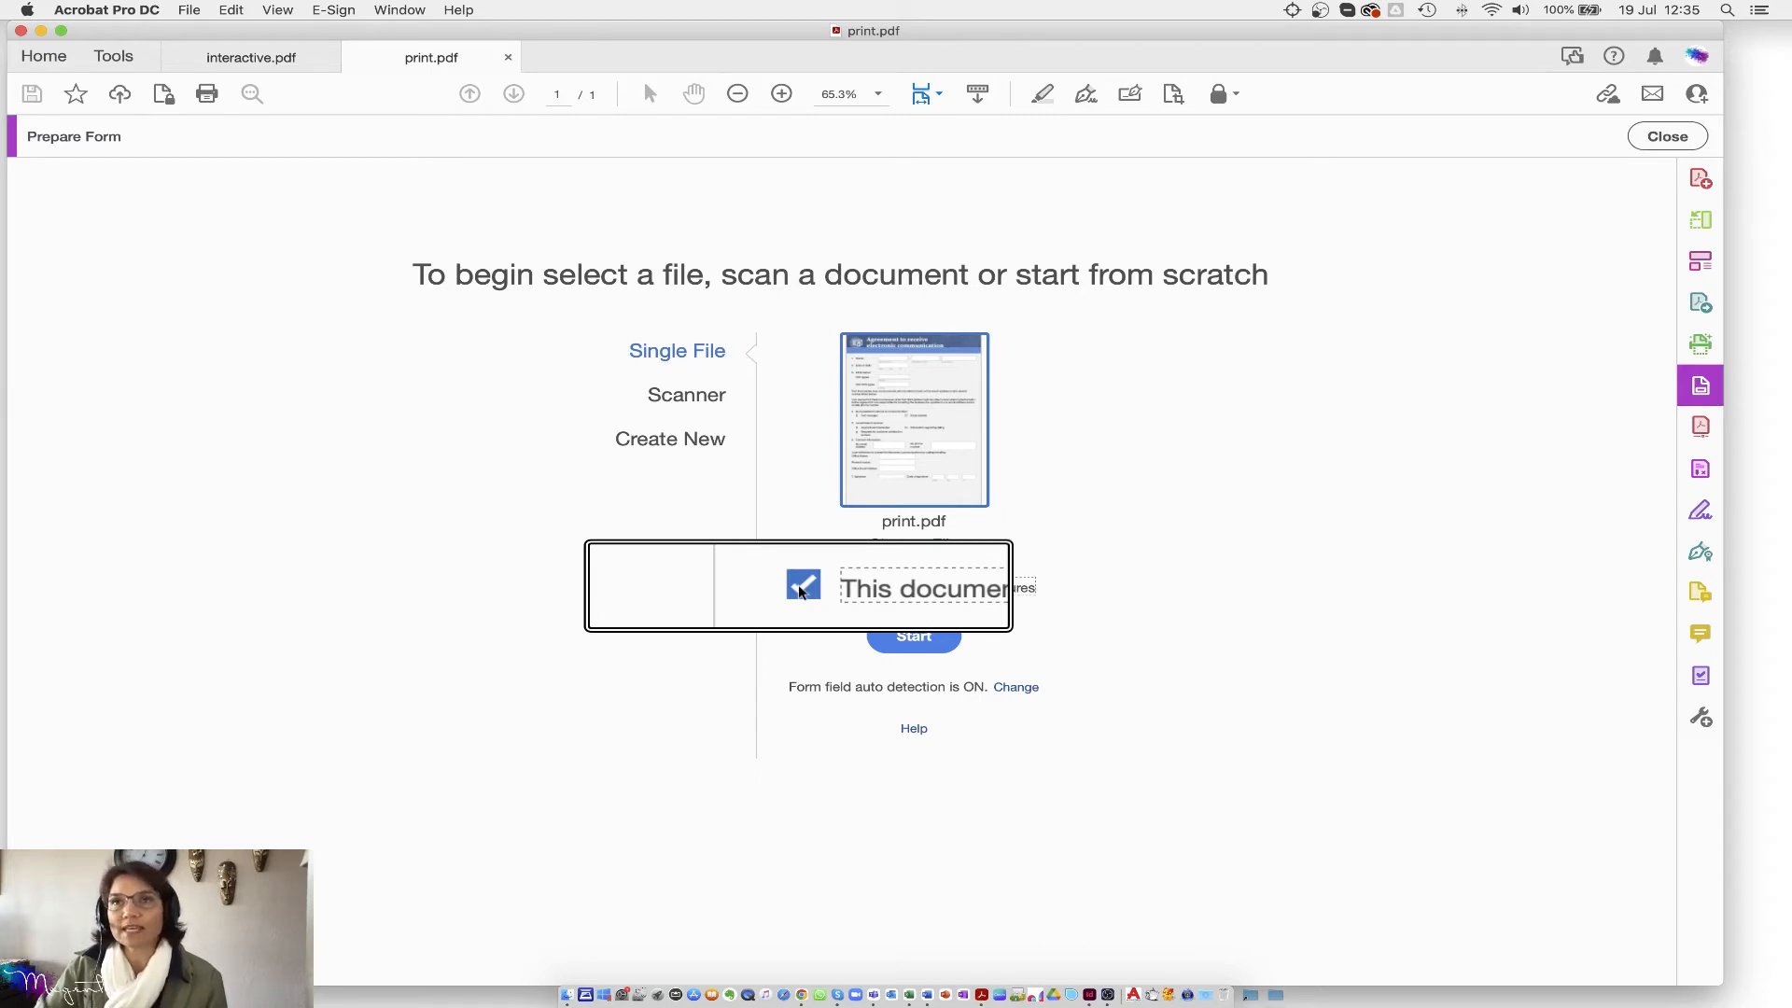
pyautogui.click(800, 591)
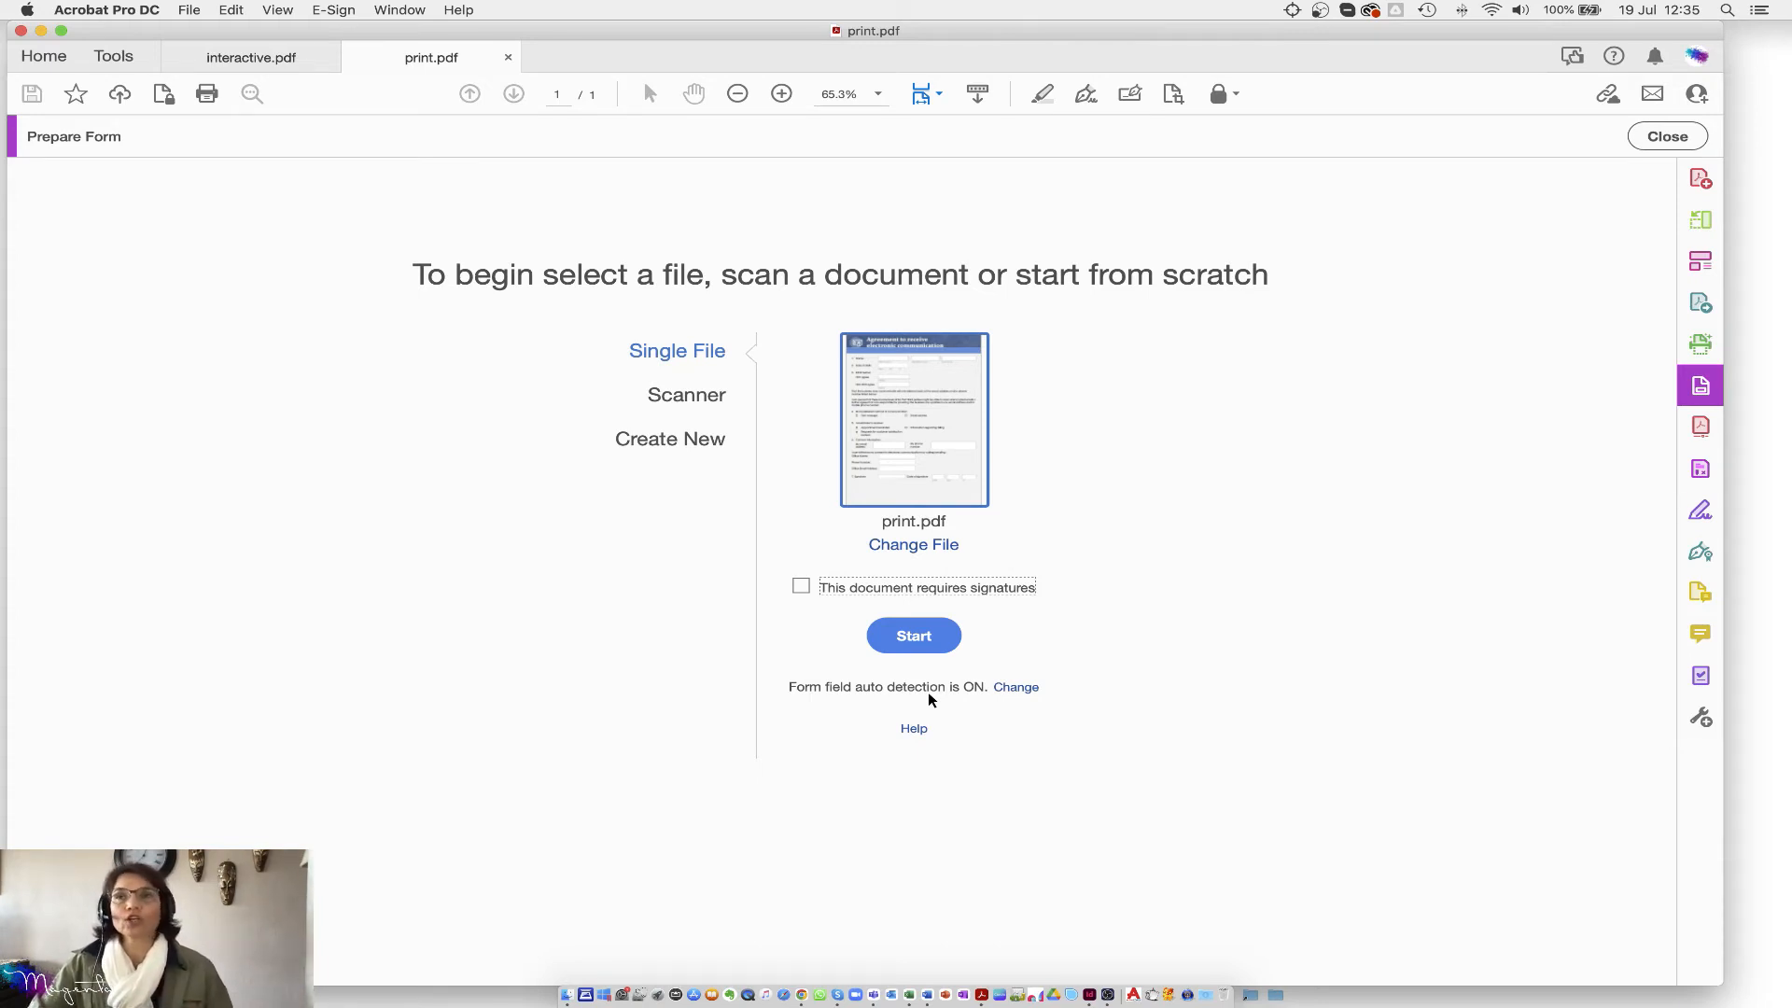
# Step: Start Prepare Form on print.pdf and select the auto-detected Middle name field
pyautogui.click(930, 635)
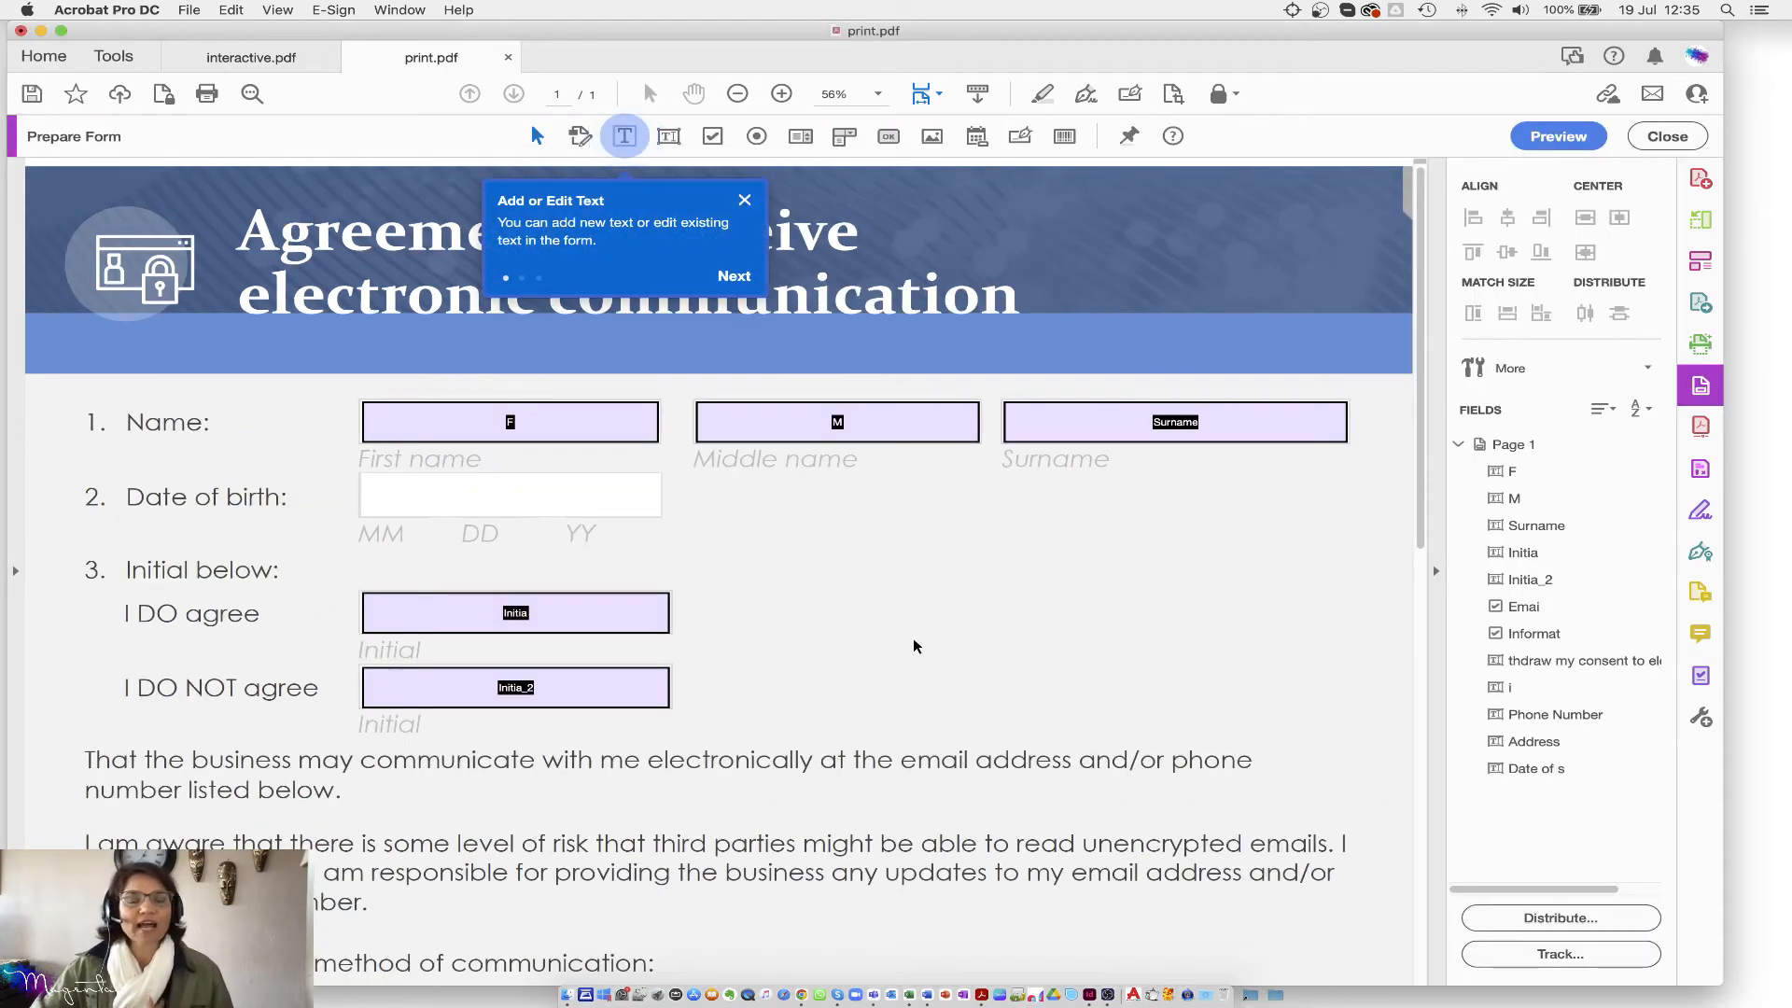
pyautogui.click(827, 421)
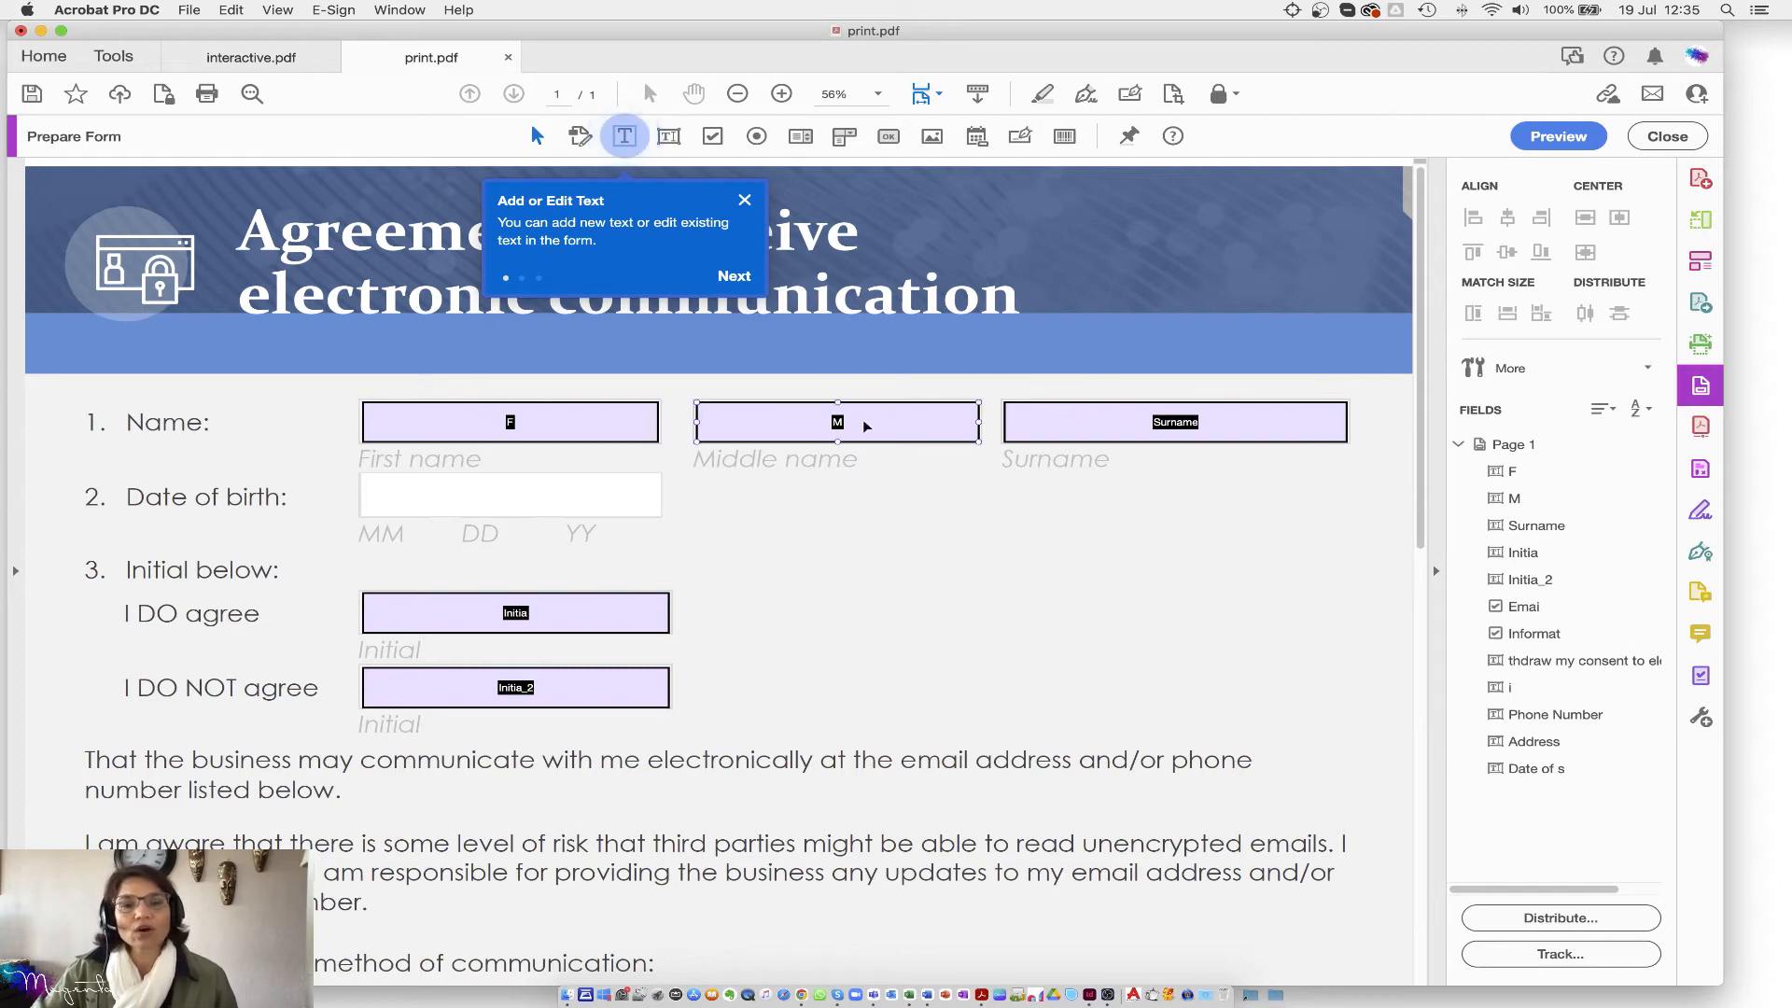
pyautogui.scroll(-10, 852, 720)
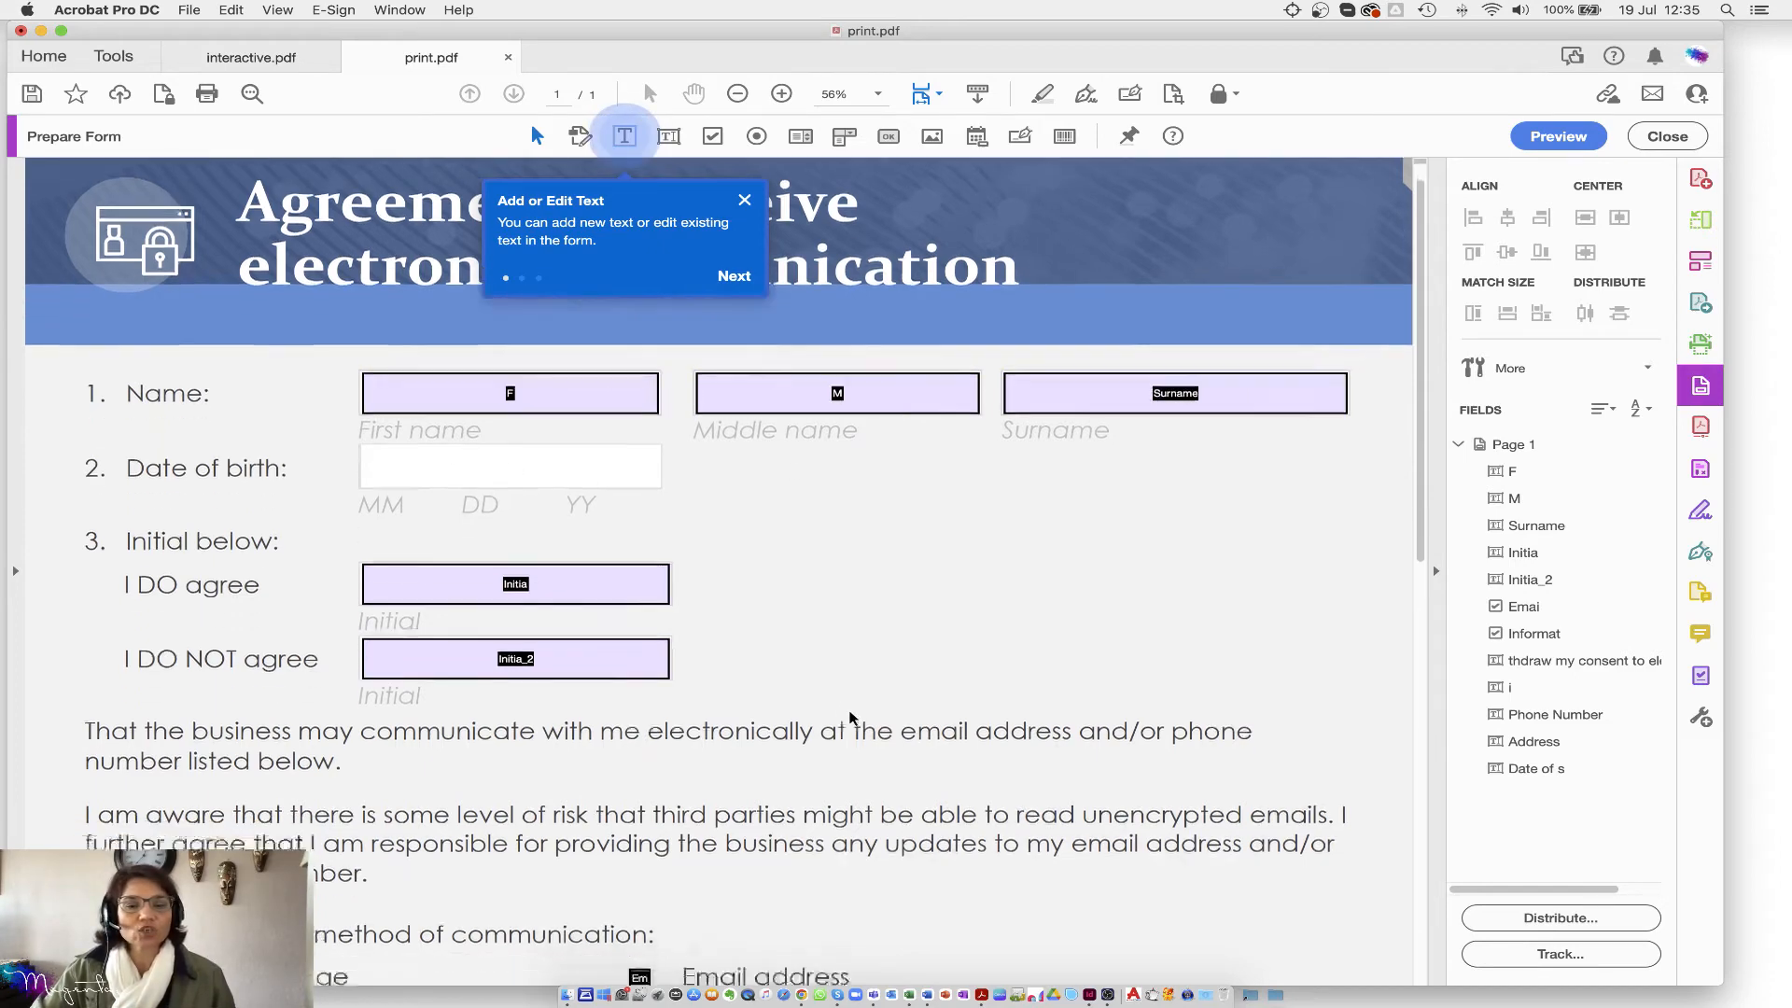
pyautogui.scroll(15, 815, 596)
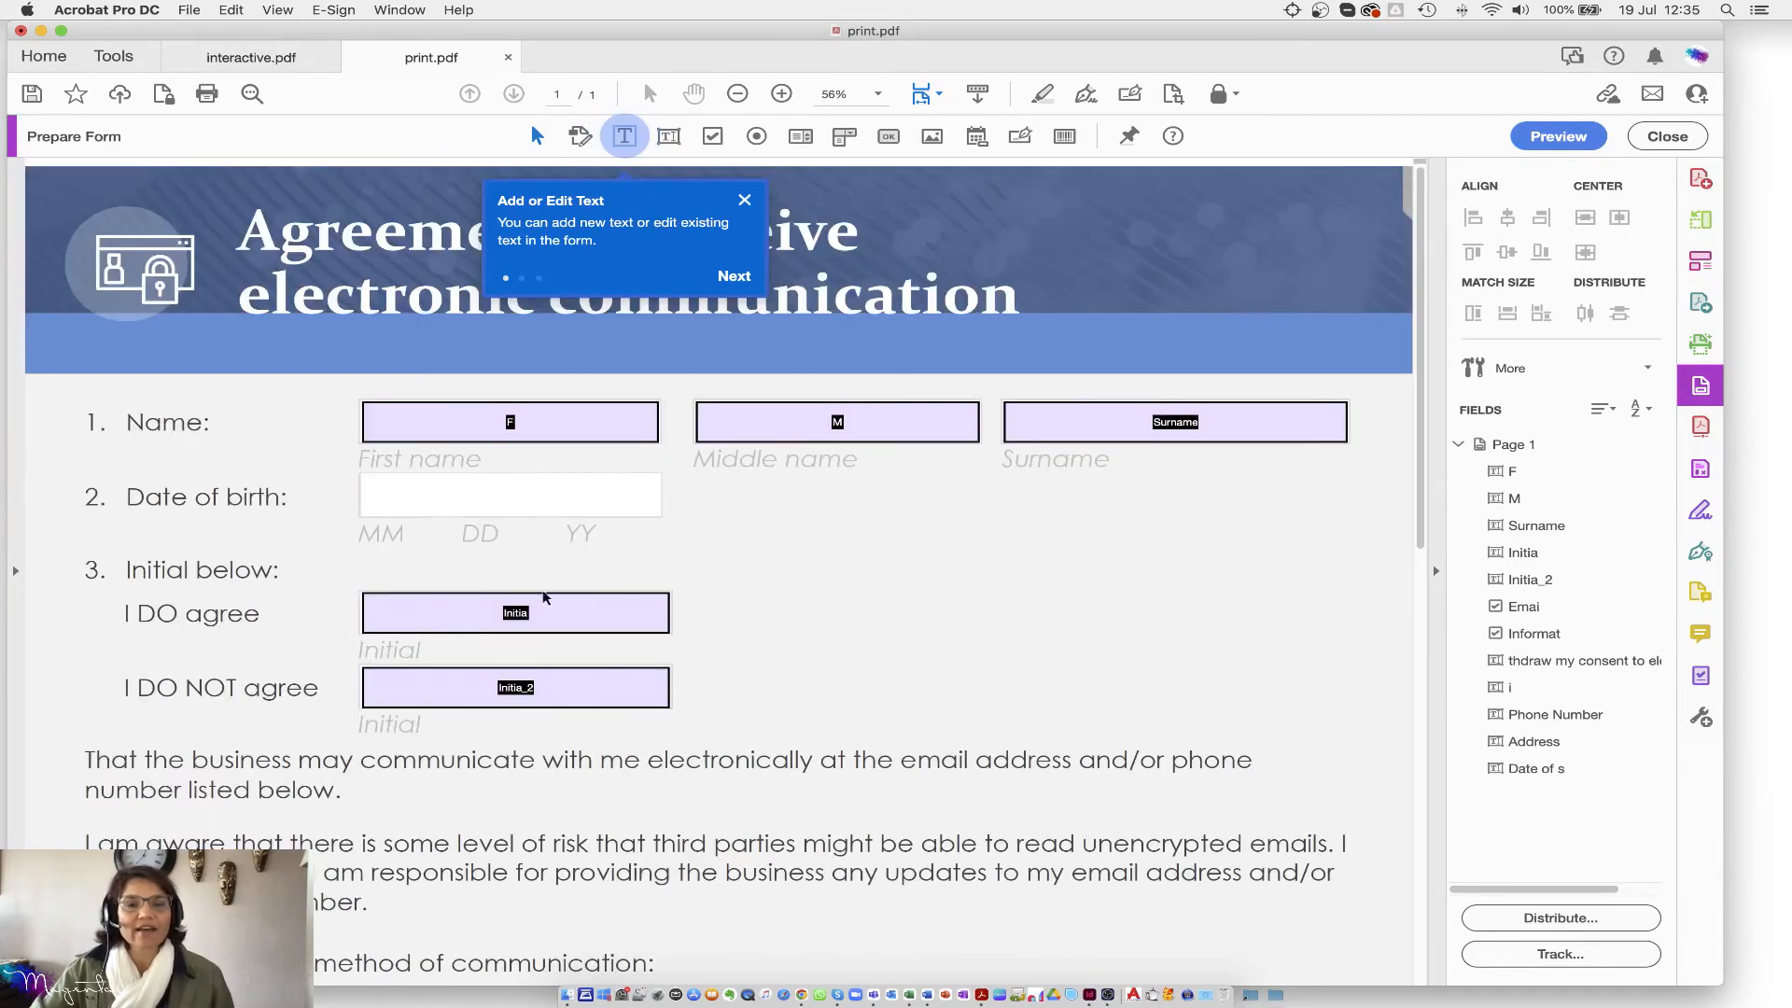
pyautogui.scroll(-12, 864, 716)
pyautogui.scroll(2, 908, 566)
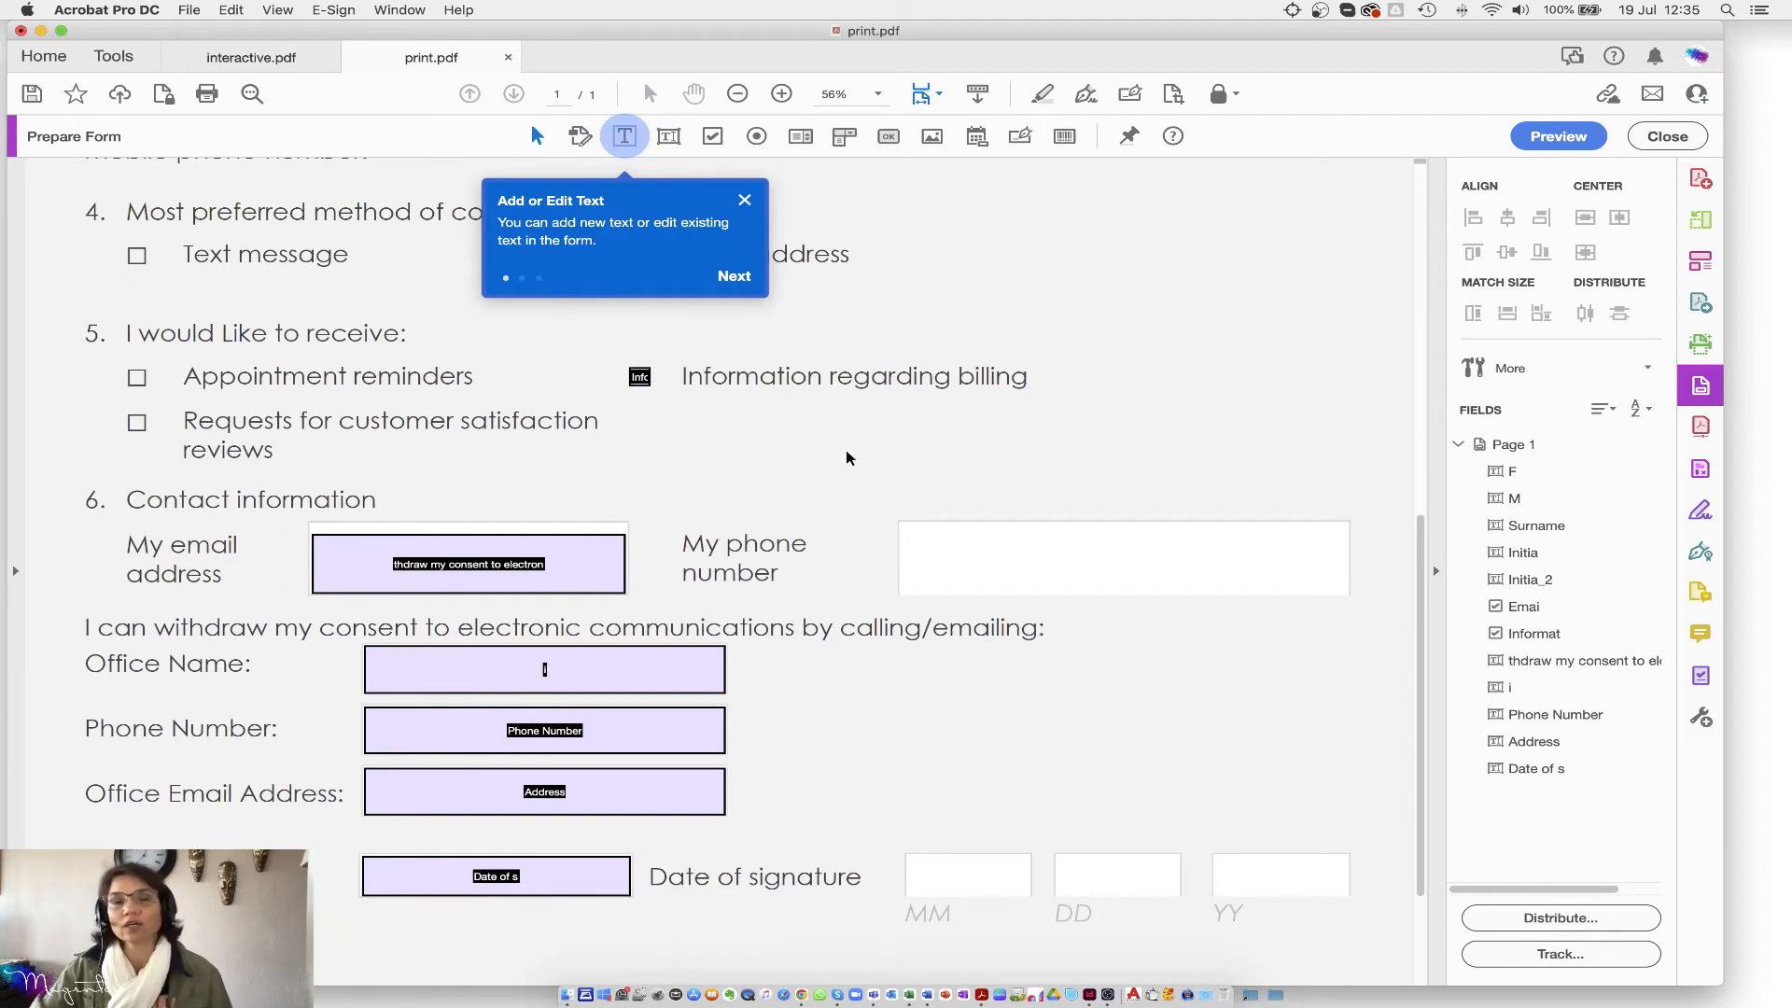
# Step: Dismiss the 'Add or Edit Text' tip and look over the detected fields
pyautogui.click(746, 201)
pyautogui.scroll(10, 1154, 464)
pyautogui.scroll(-3, 1149, 463)
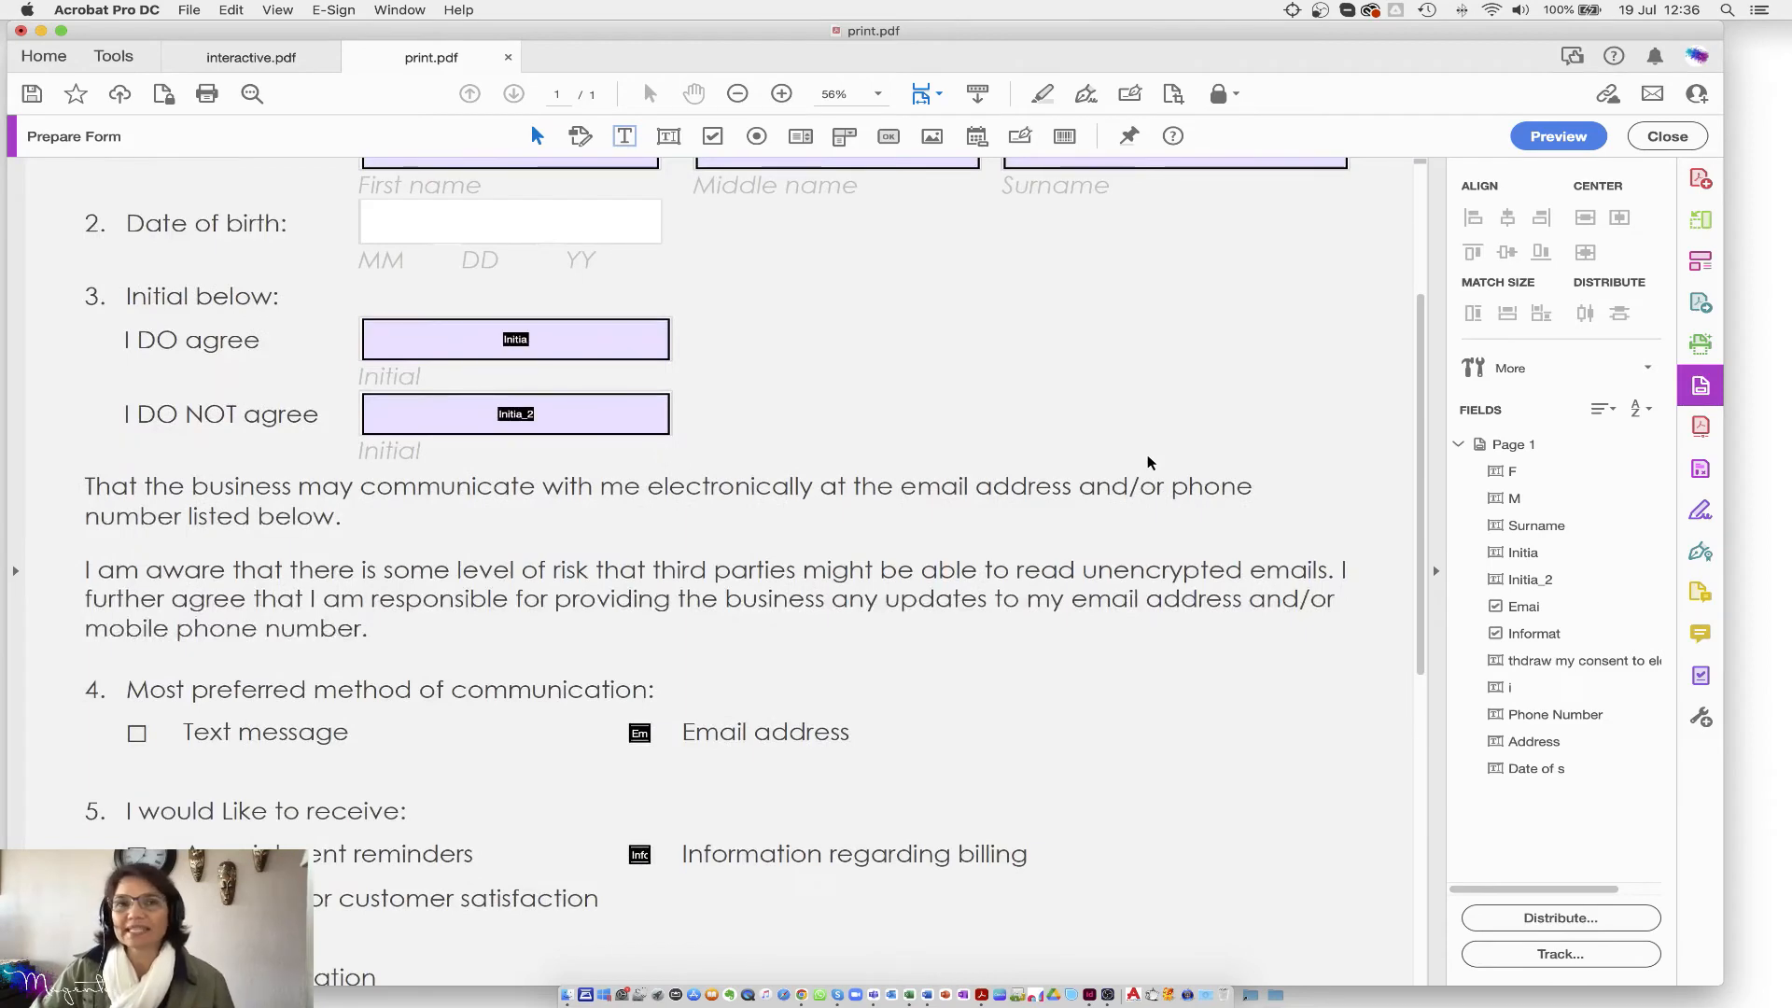
pyautogui.scroll(5, 1148, 463)
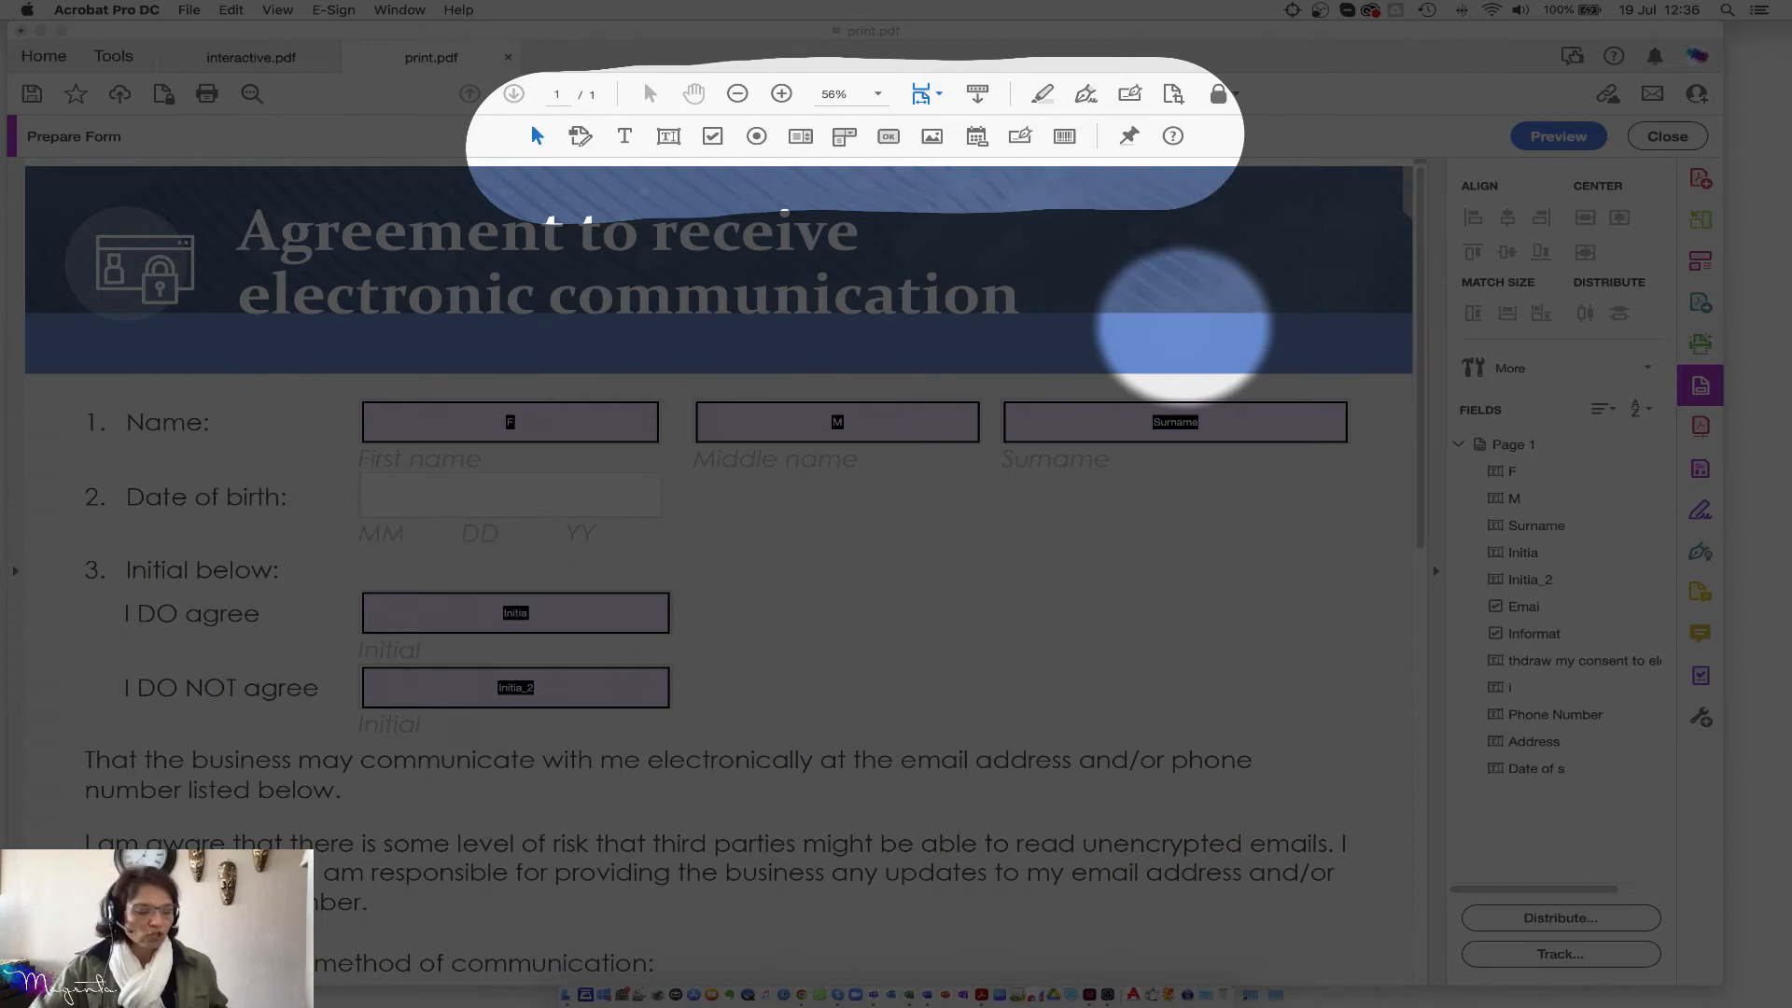
pyautogui.press('Escape')
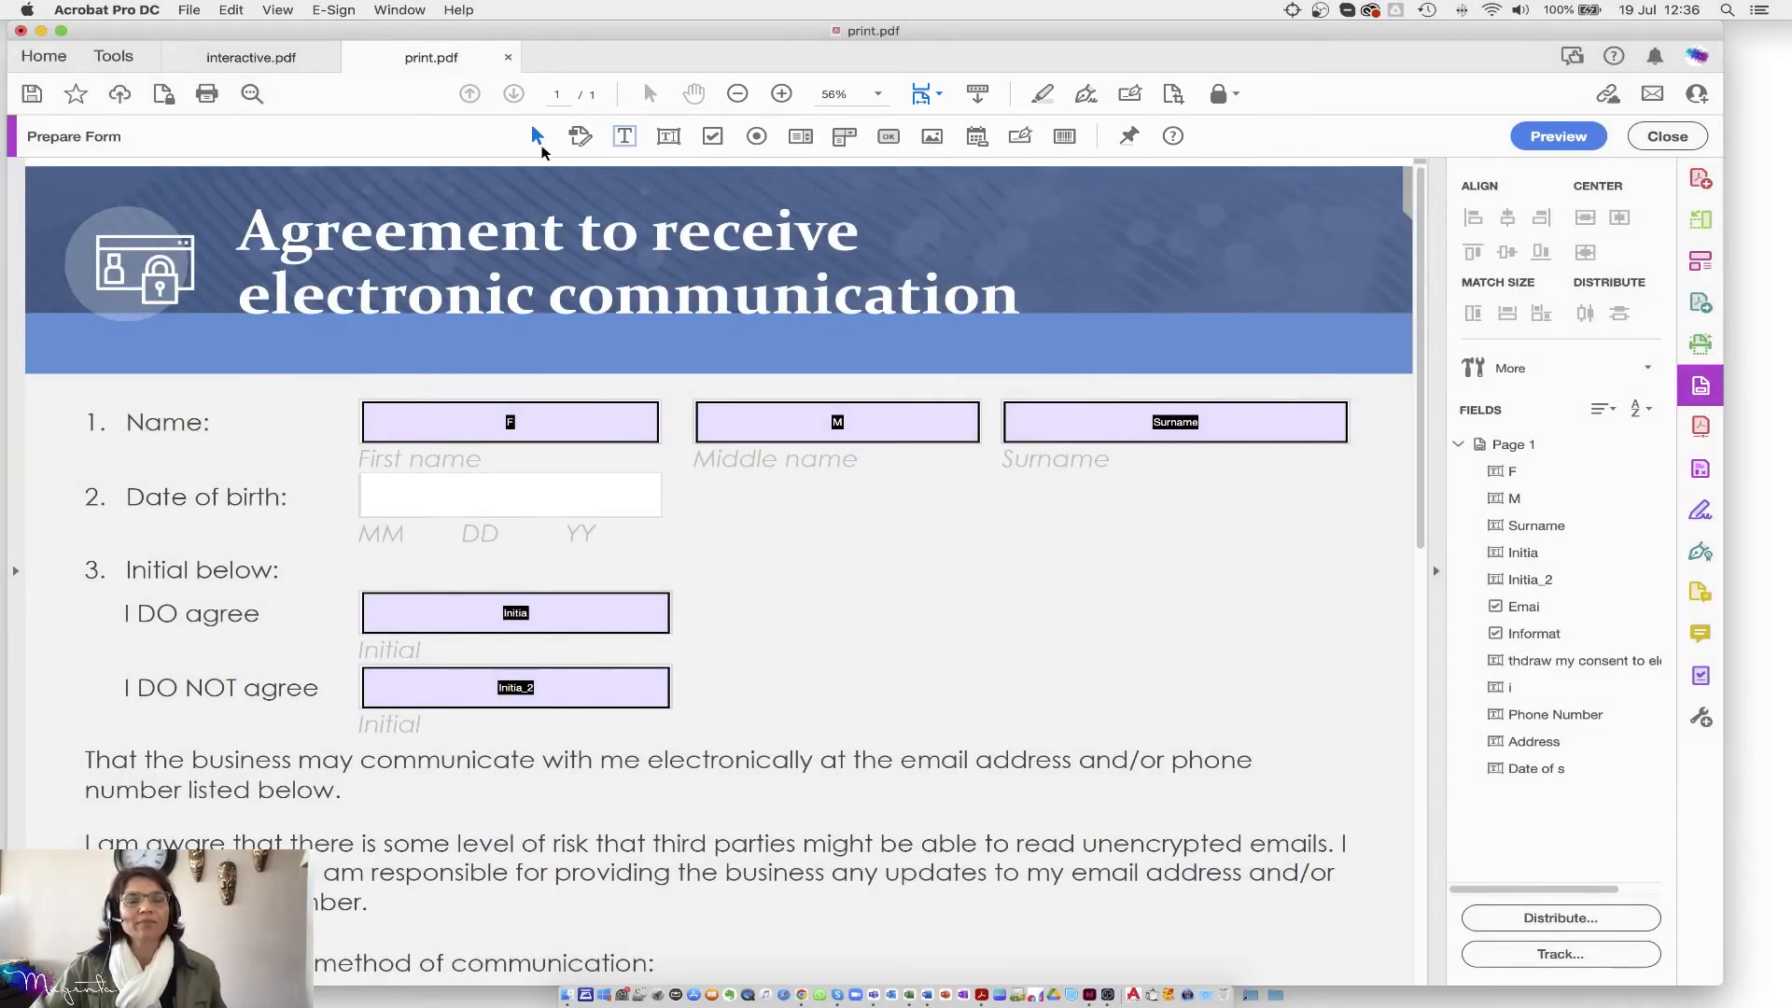
pyautogui.press('F1')
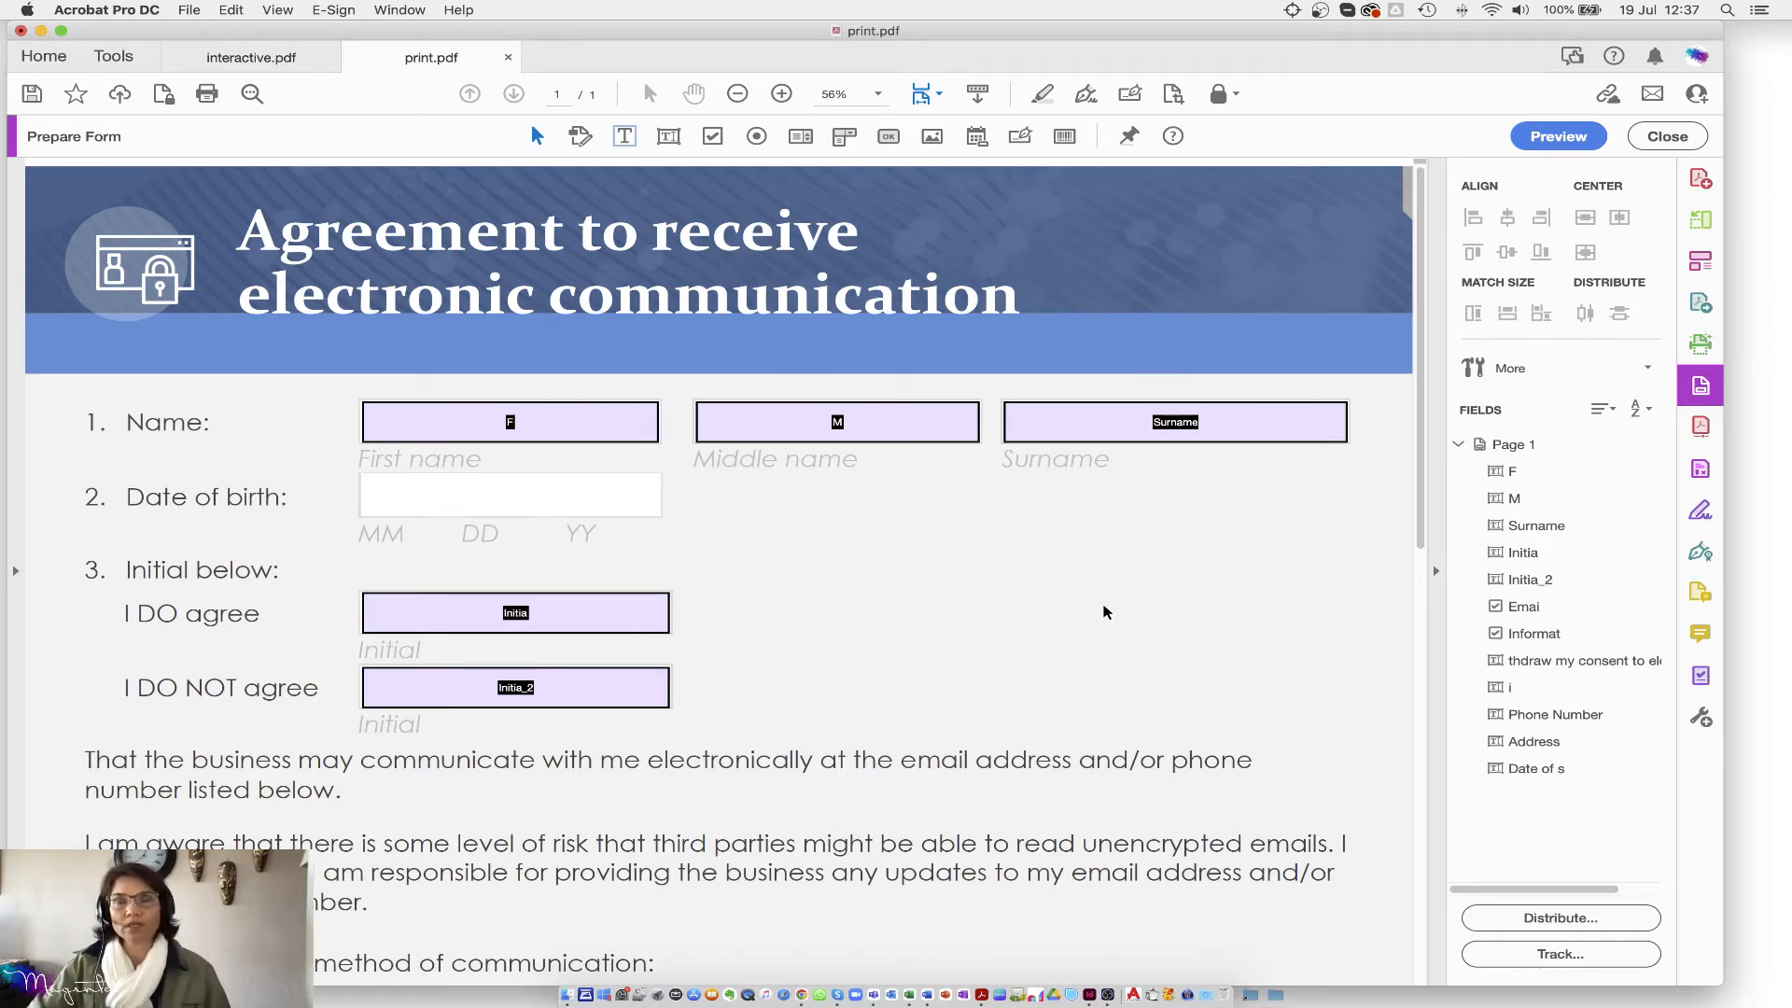
pyautogui.click(112, 65)
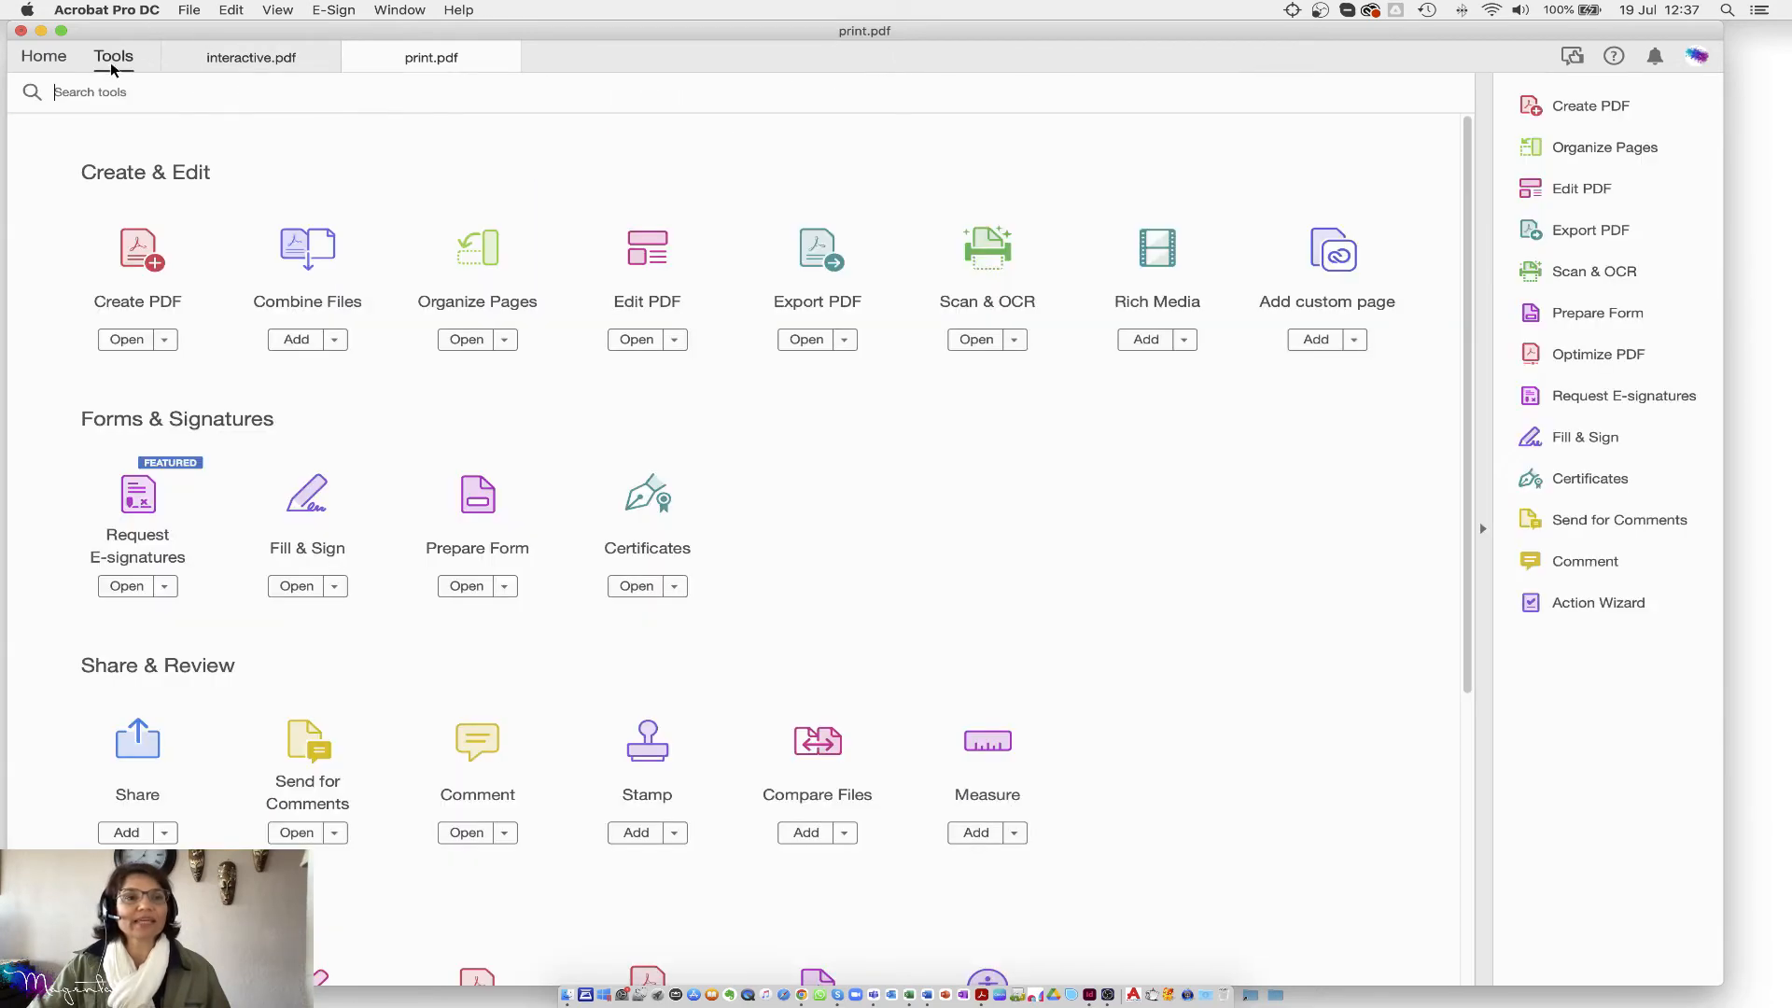
pyautogui.click(472, 523)
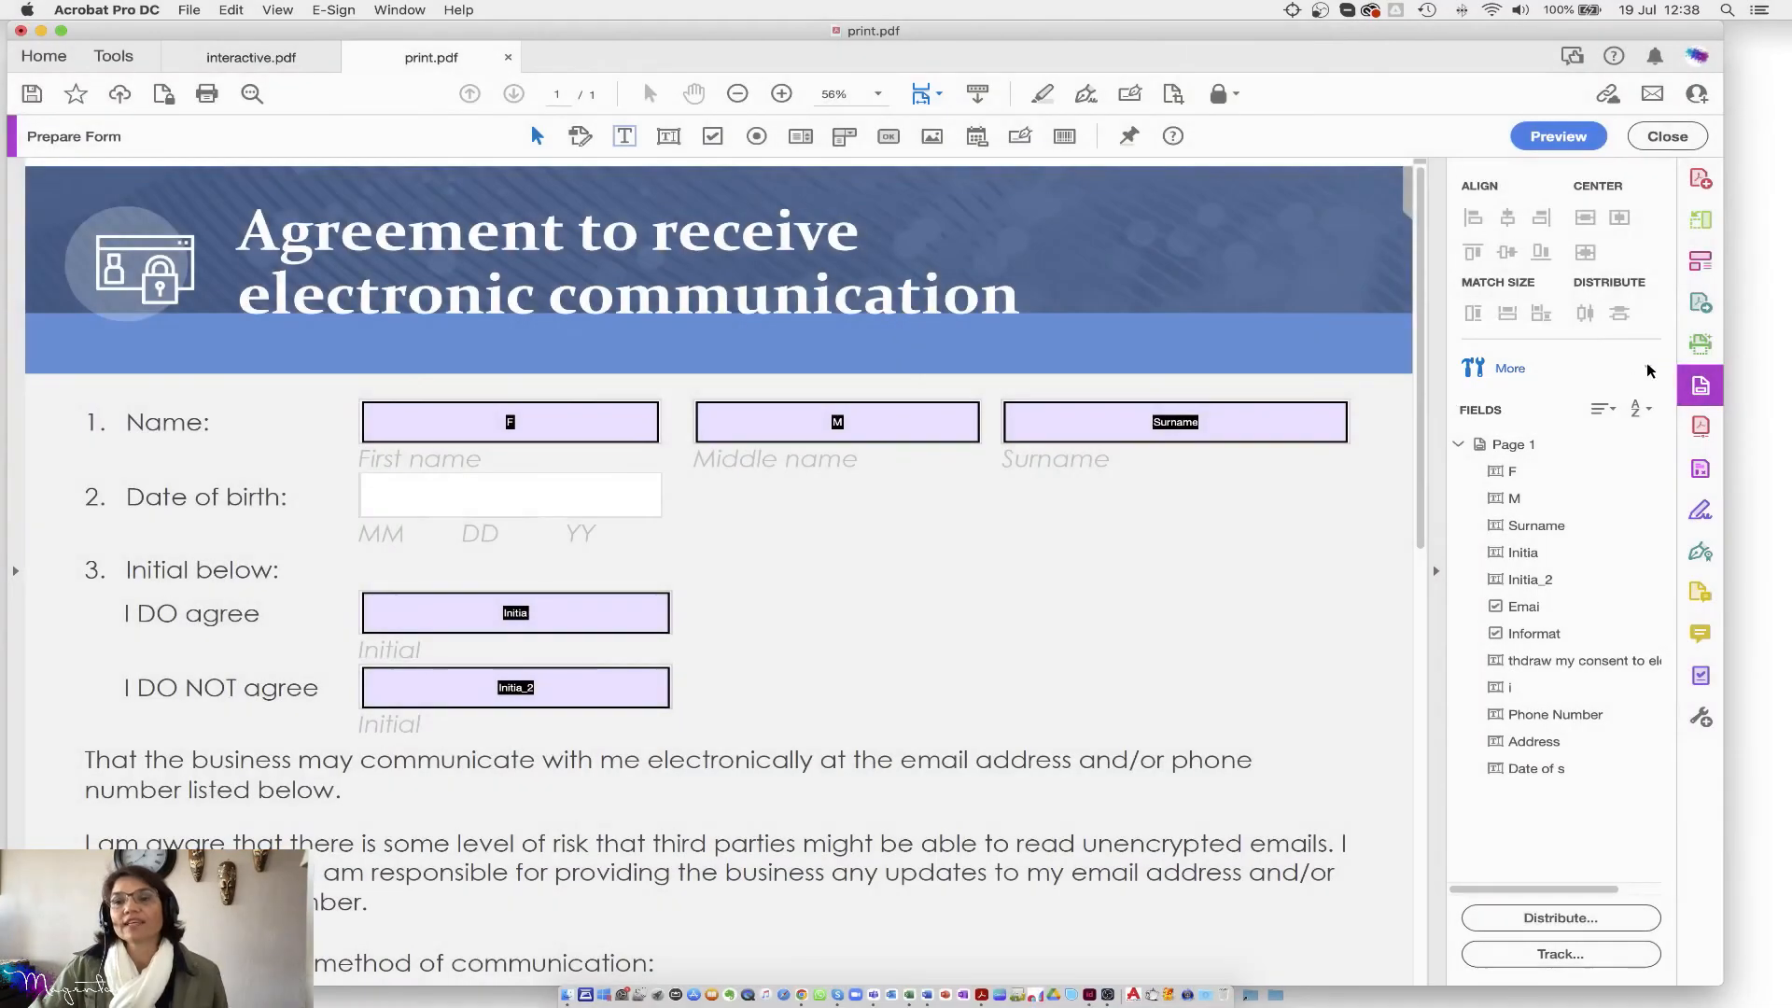
# Step: Convert print.pdf with More > Prepare Form for E-signing, confirming Next and OK
pyautogui.click(1648, 369)
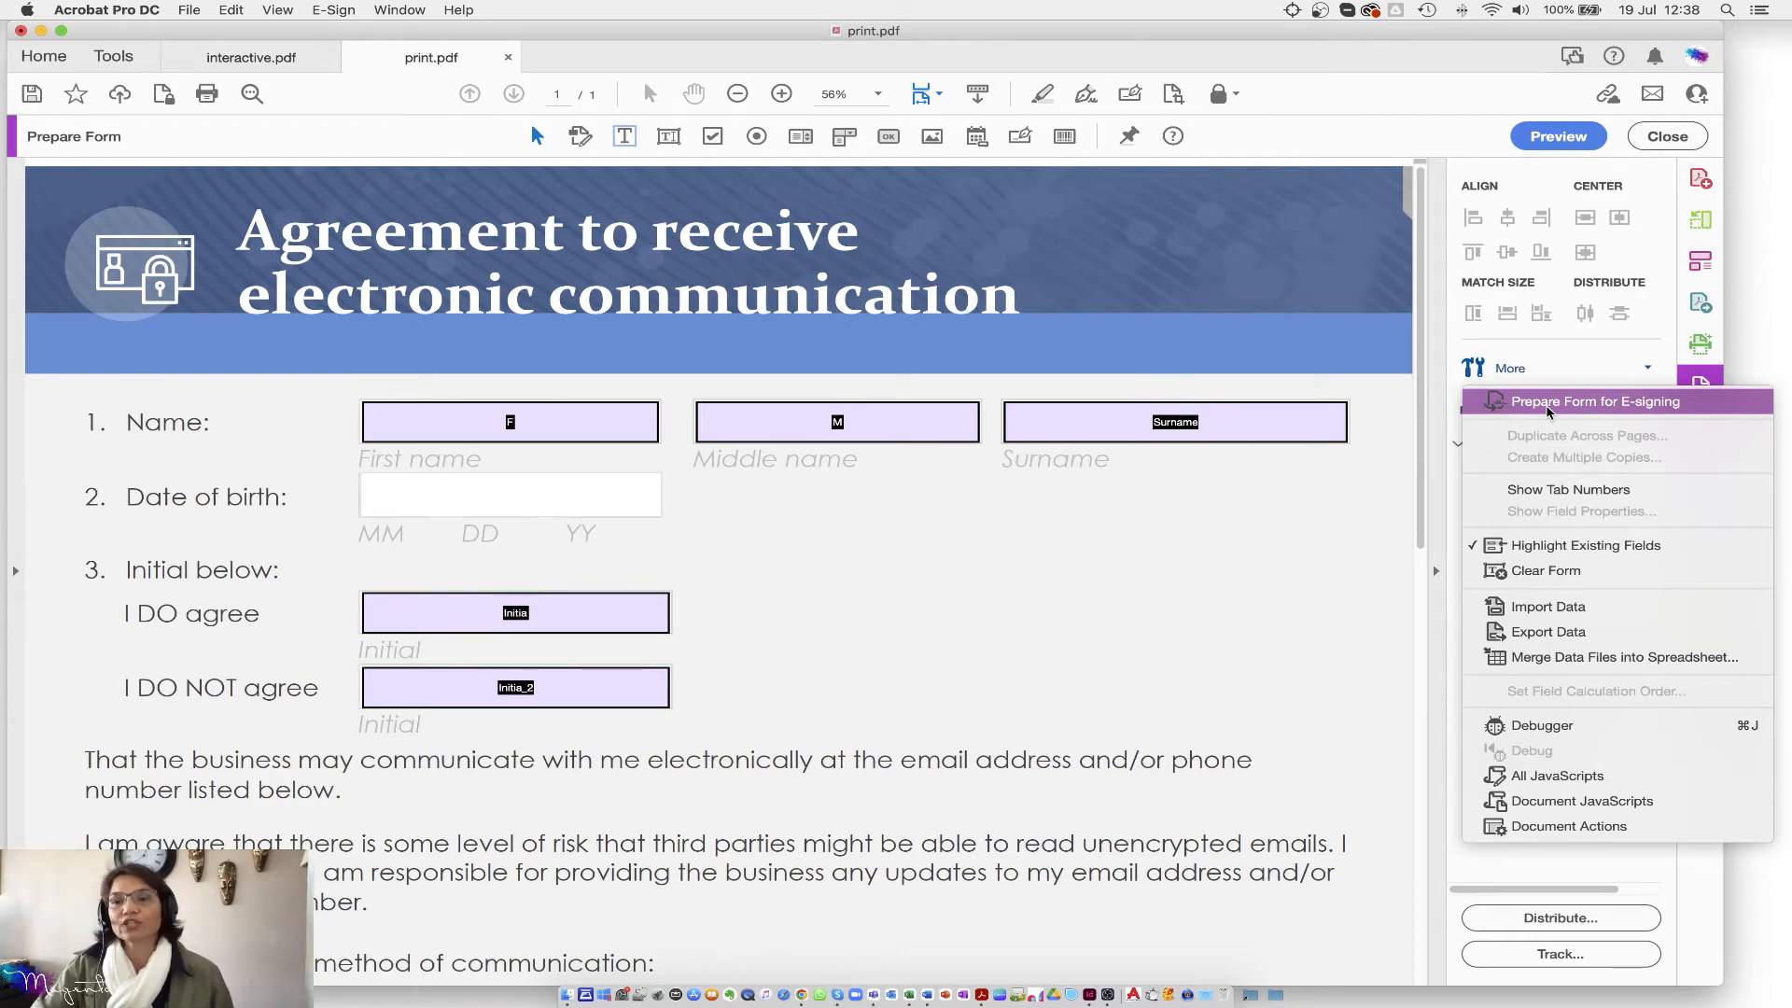
pyautogui.click(1547, 408)
pyautogui.click(1041, 367)
pyautogui.click(1049, 342)
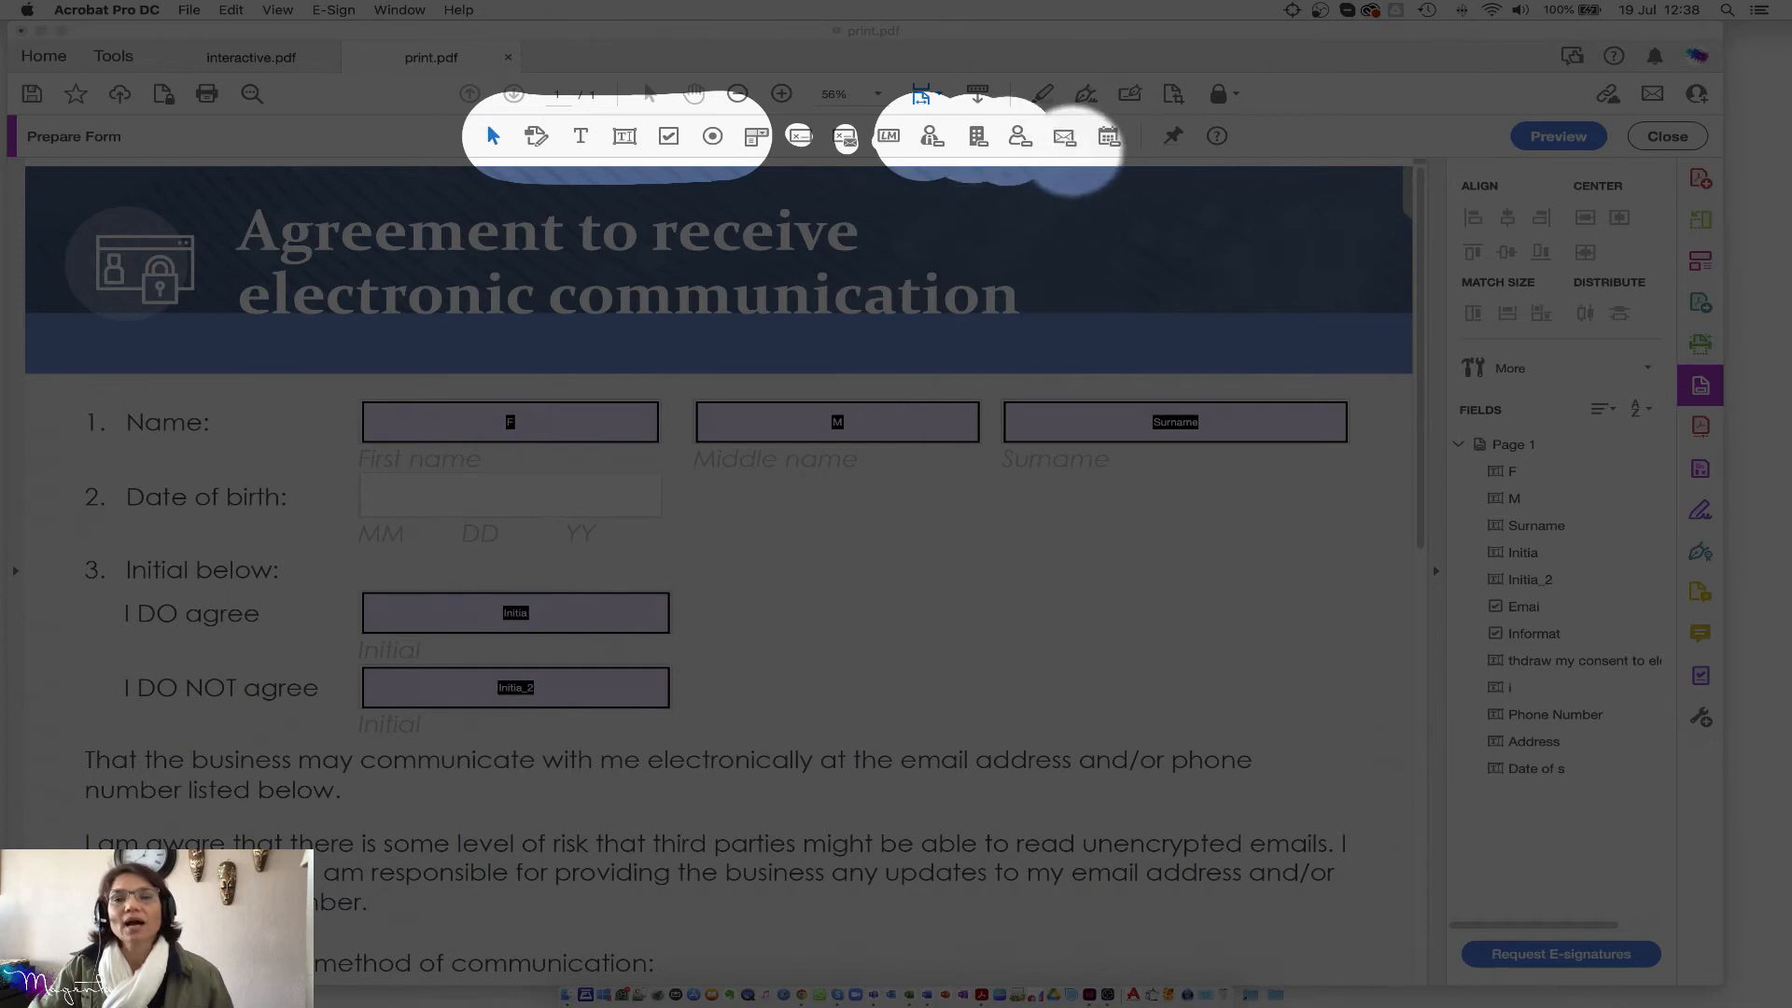
# Step: Revert the e-signing form with More > Revert to Acrobat Form and confirm the AcroForm conversion
pyautogui.moveTo(1074, 140)
pyautogui.mouseDown()
pyautogui.moveTo(1120, 130)
pyautogui.moveTo(1111, 149)
pyautogui.mouseUp()
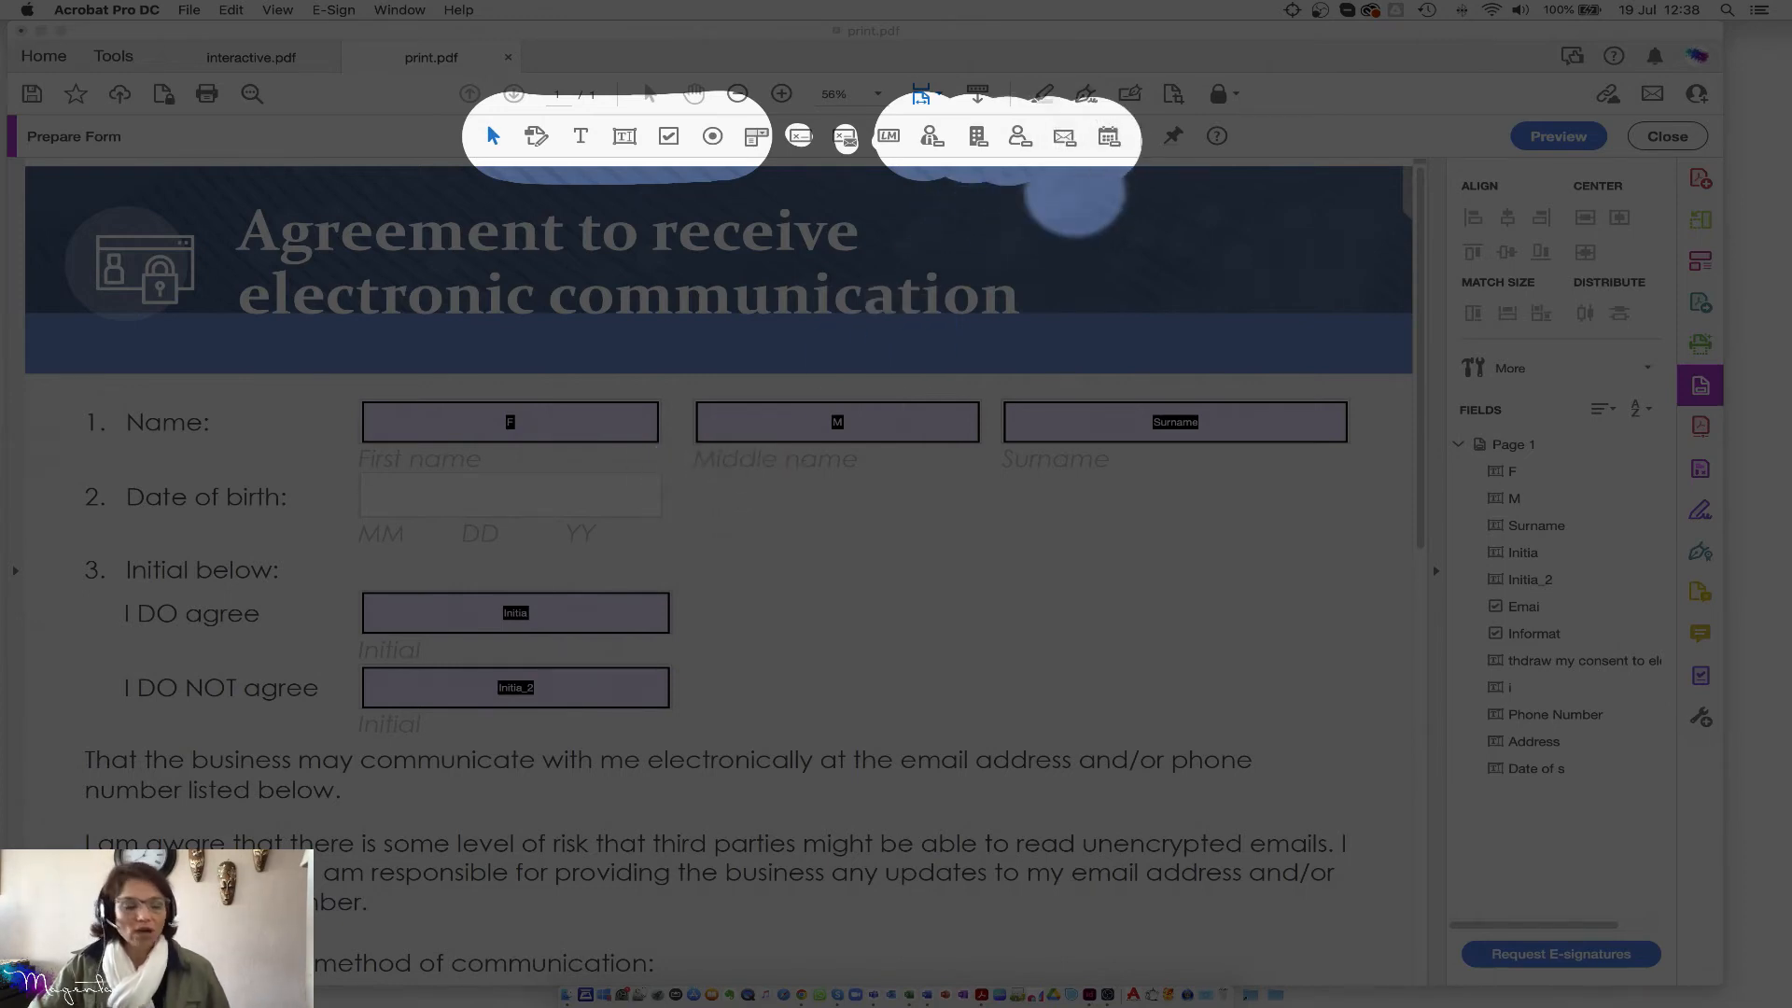
pyautogui.press('Escape')
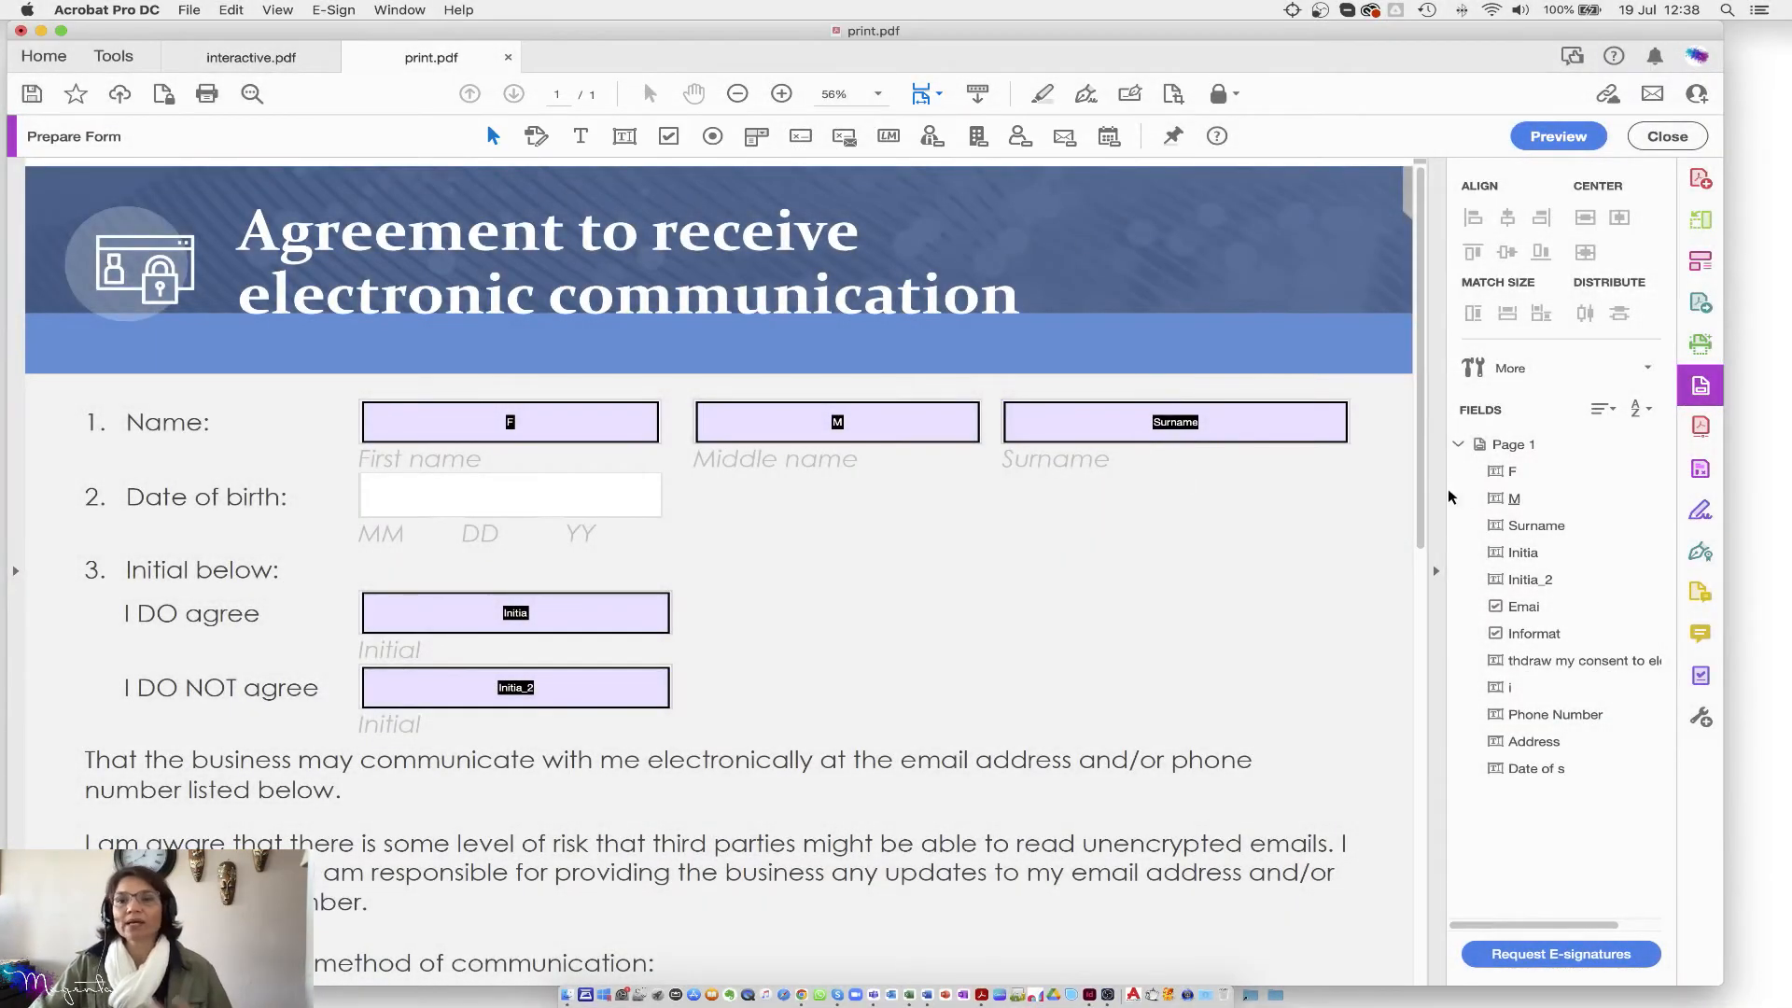
pyautogui.click(1503, 372)
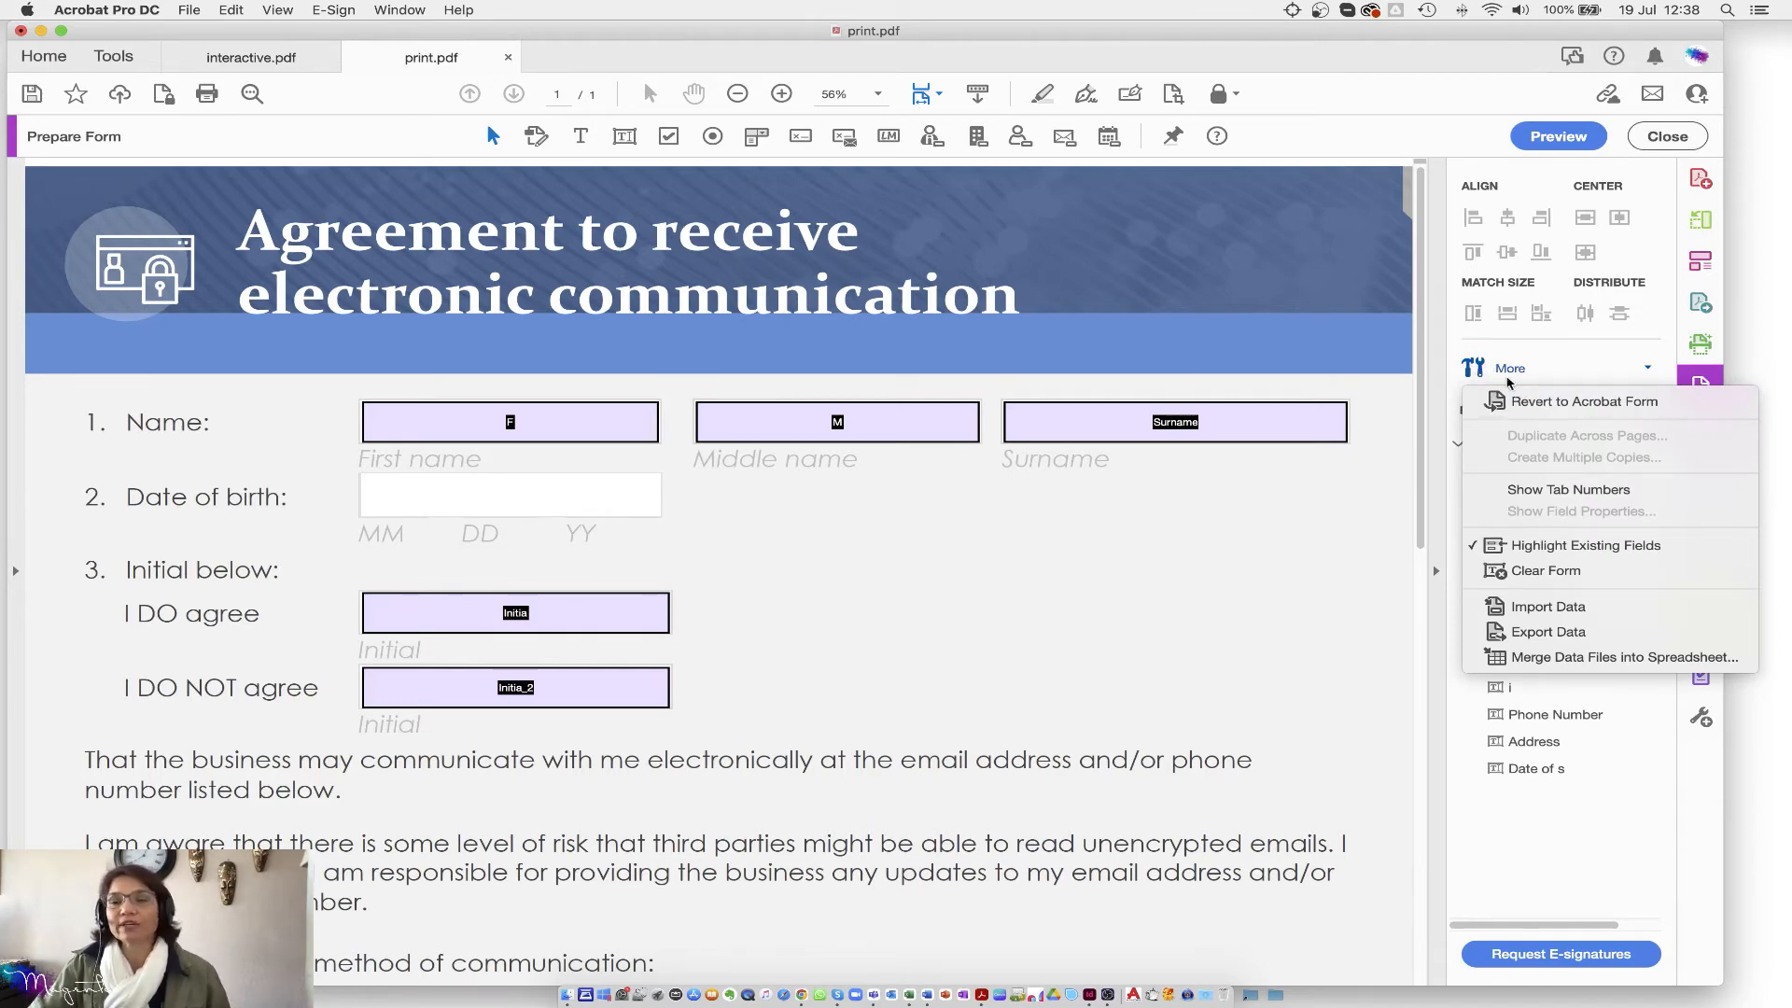
pyautogui.click(1534, 404)
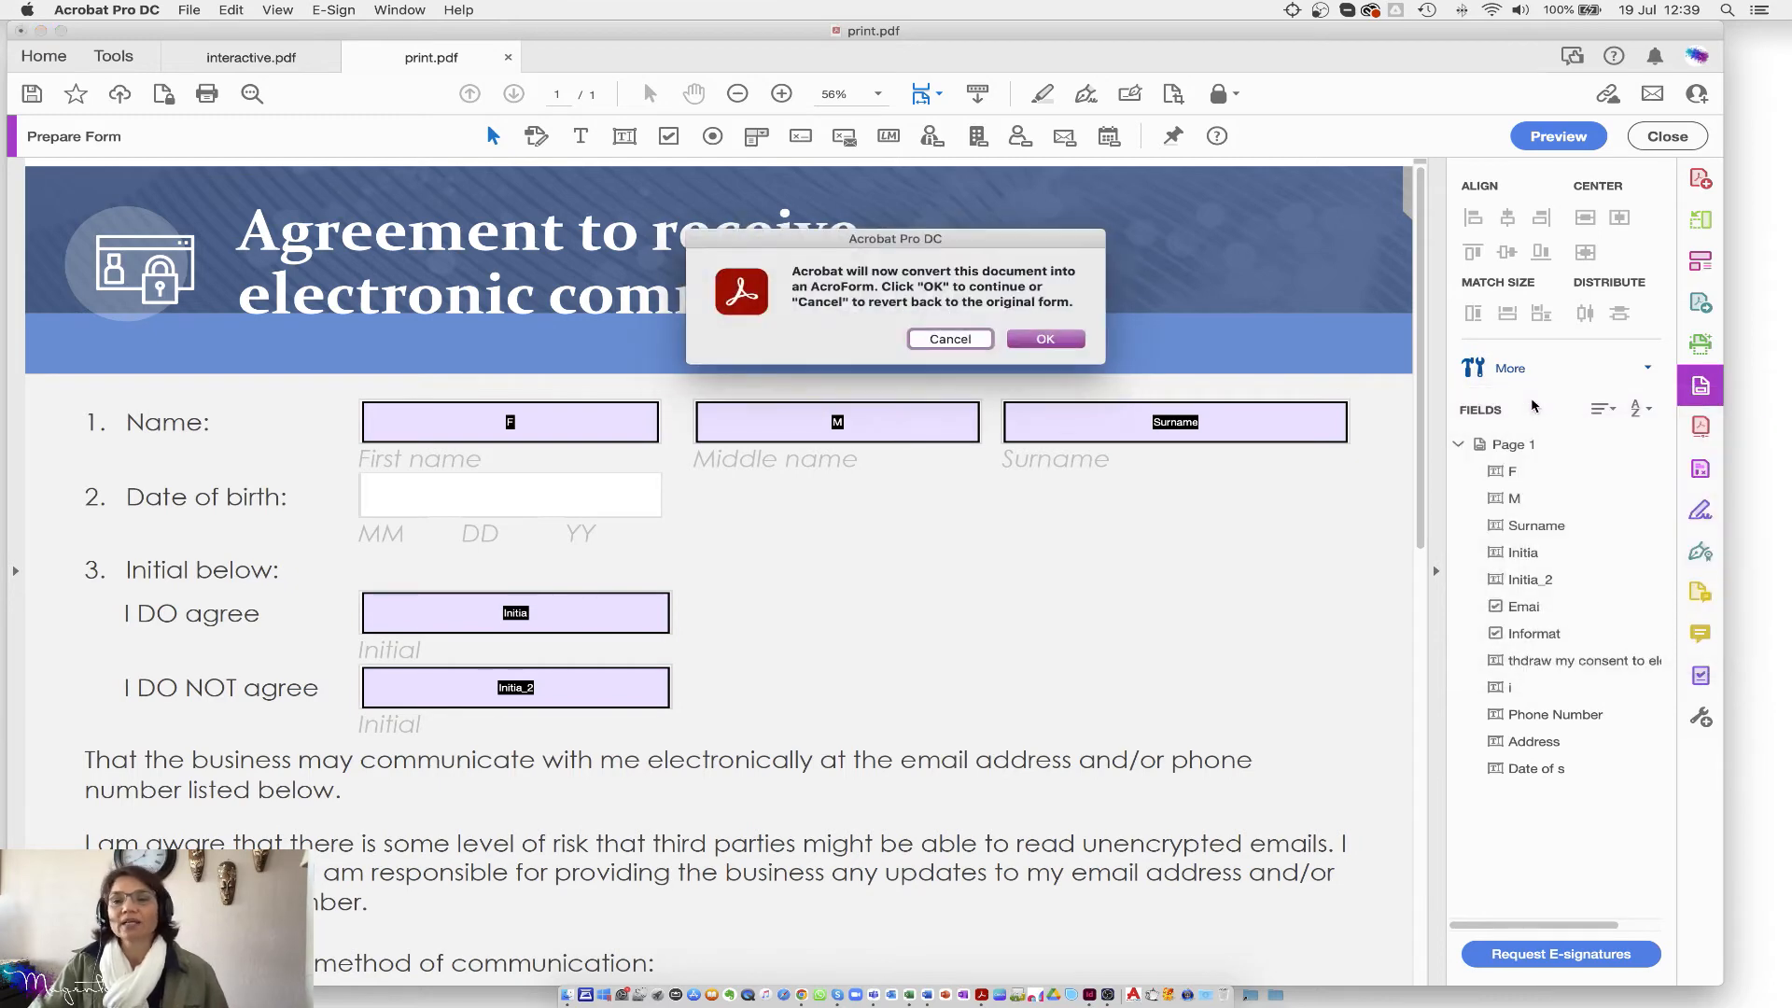
pyautogui.click(1061, 343)
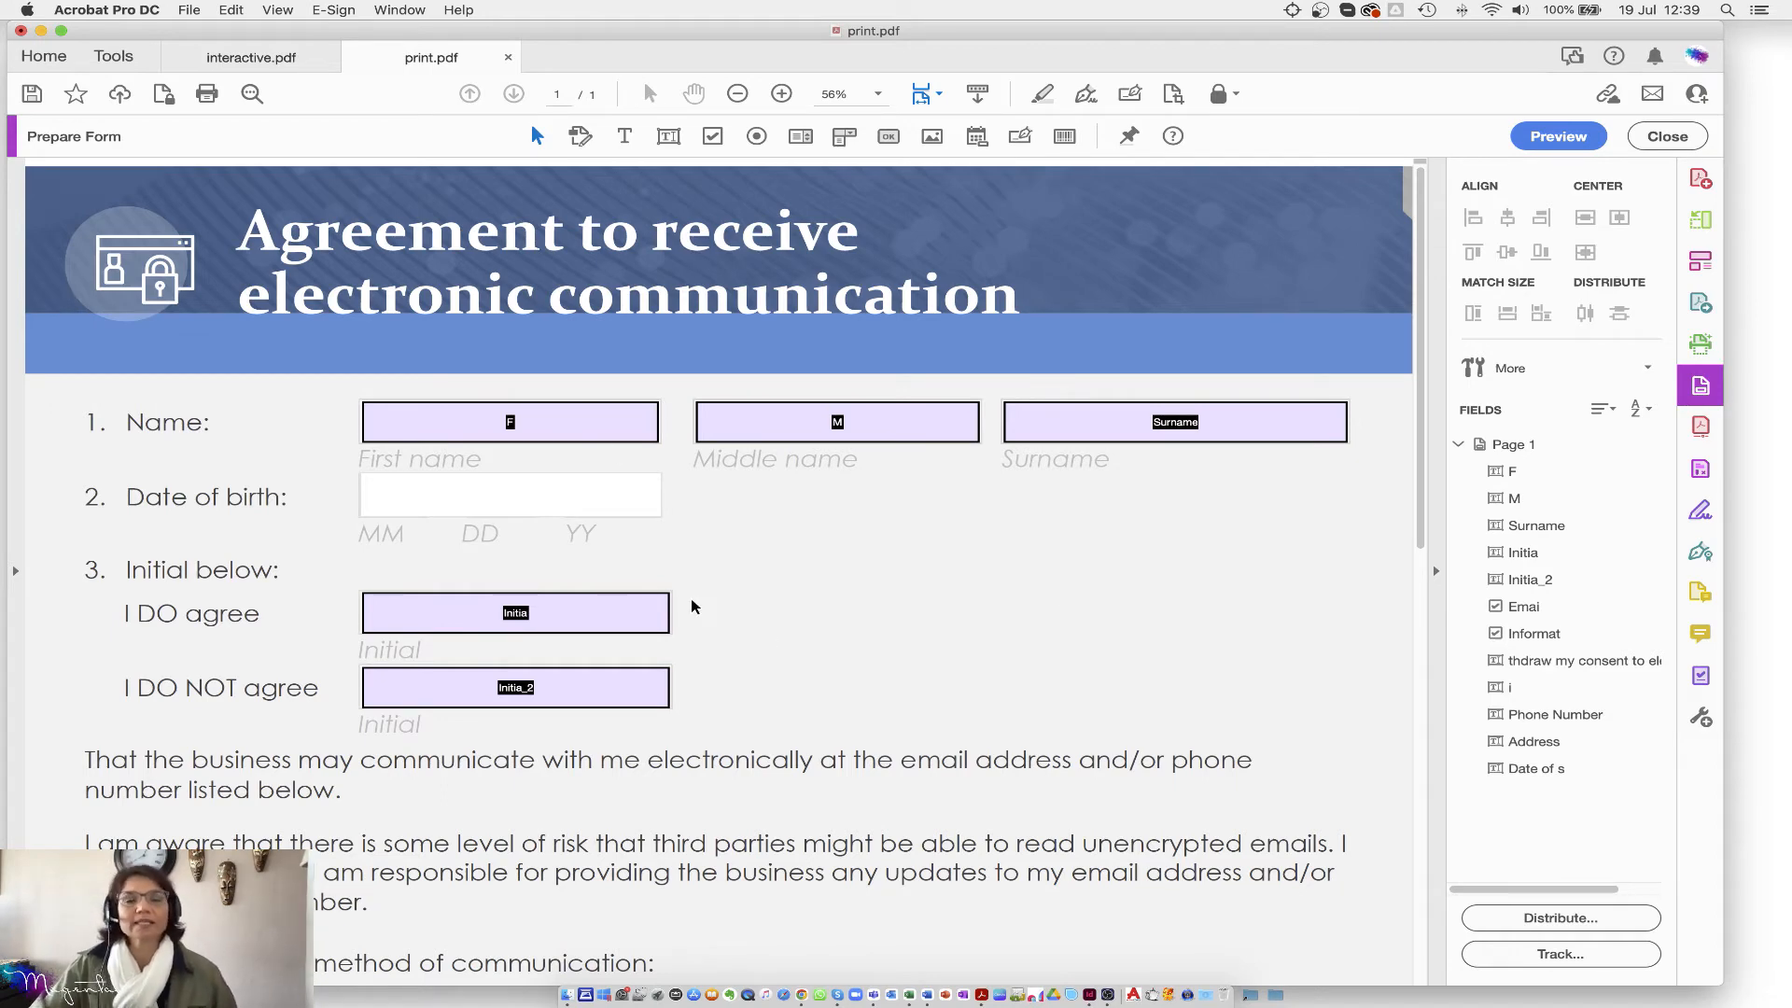
# Step: Draw a text field on the Date of birth line, name it 'birth', and open All Properties
pyautogui.click(669, 136)
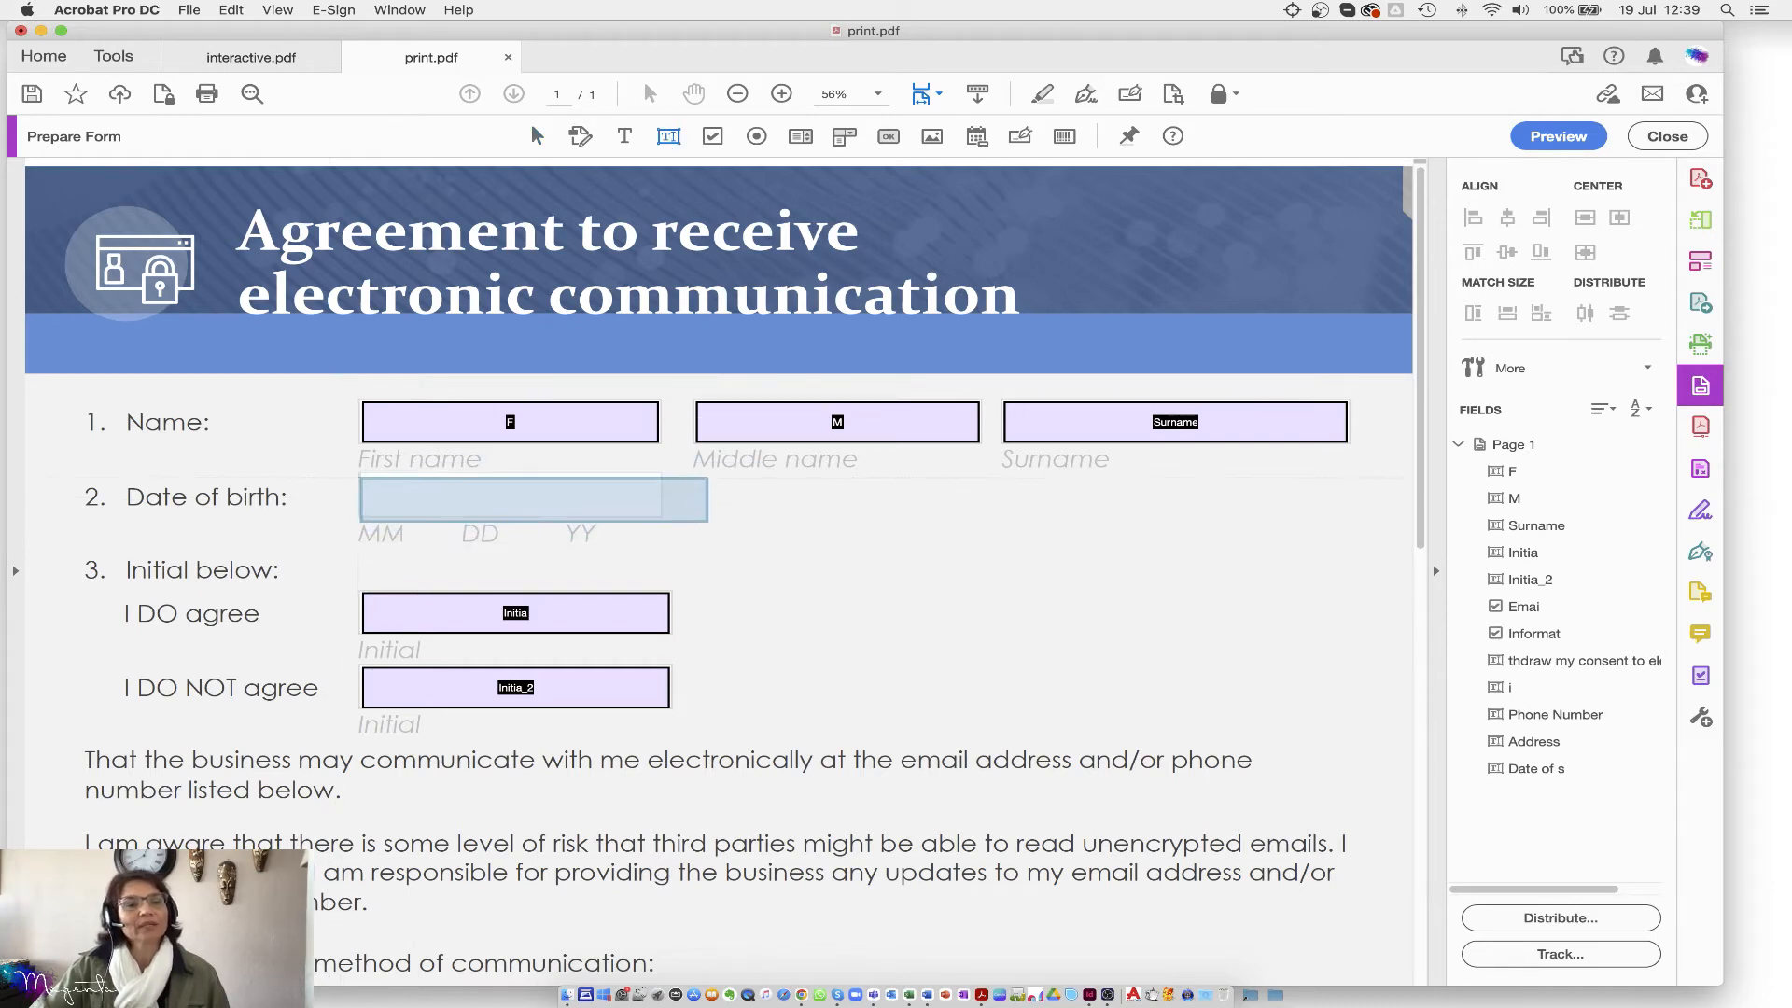
pyautogui.moveTo(358, 472)
pyautogui.mouseDown()
pyautogui.moveTo(661, 522)
pyautogui.moveTo(593, 495)
pyautogui.mouseUp()
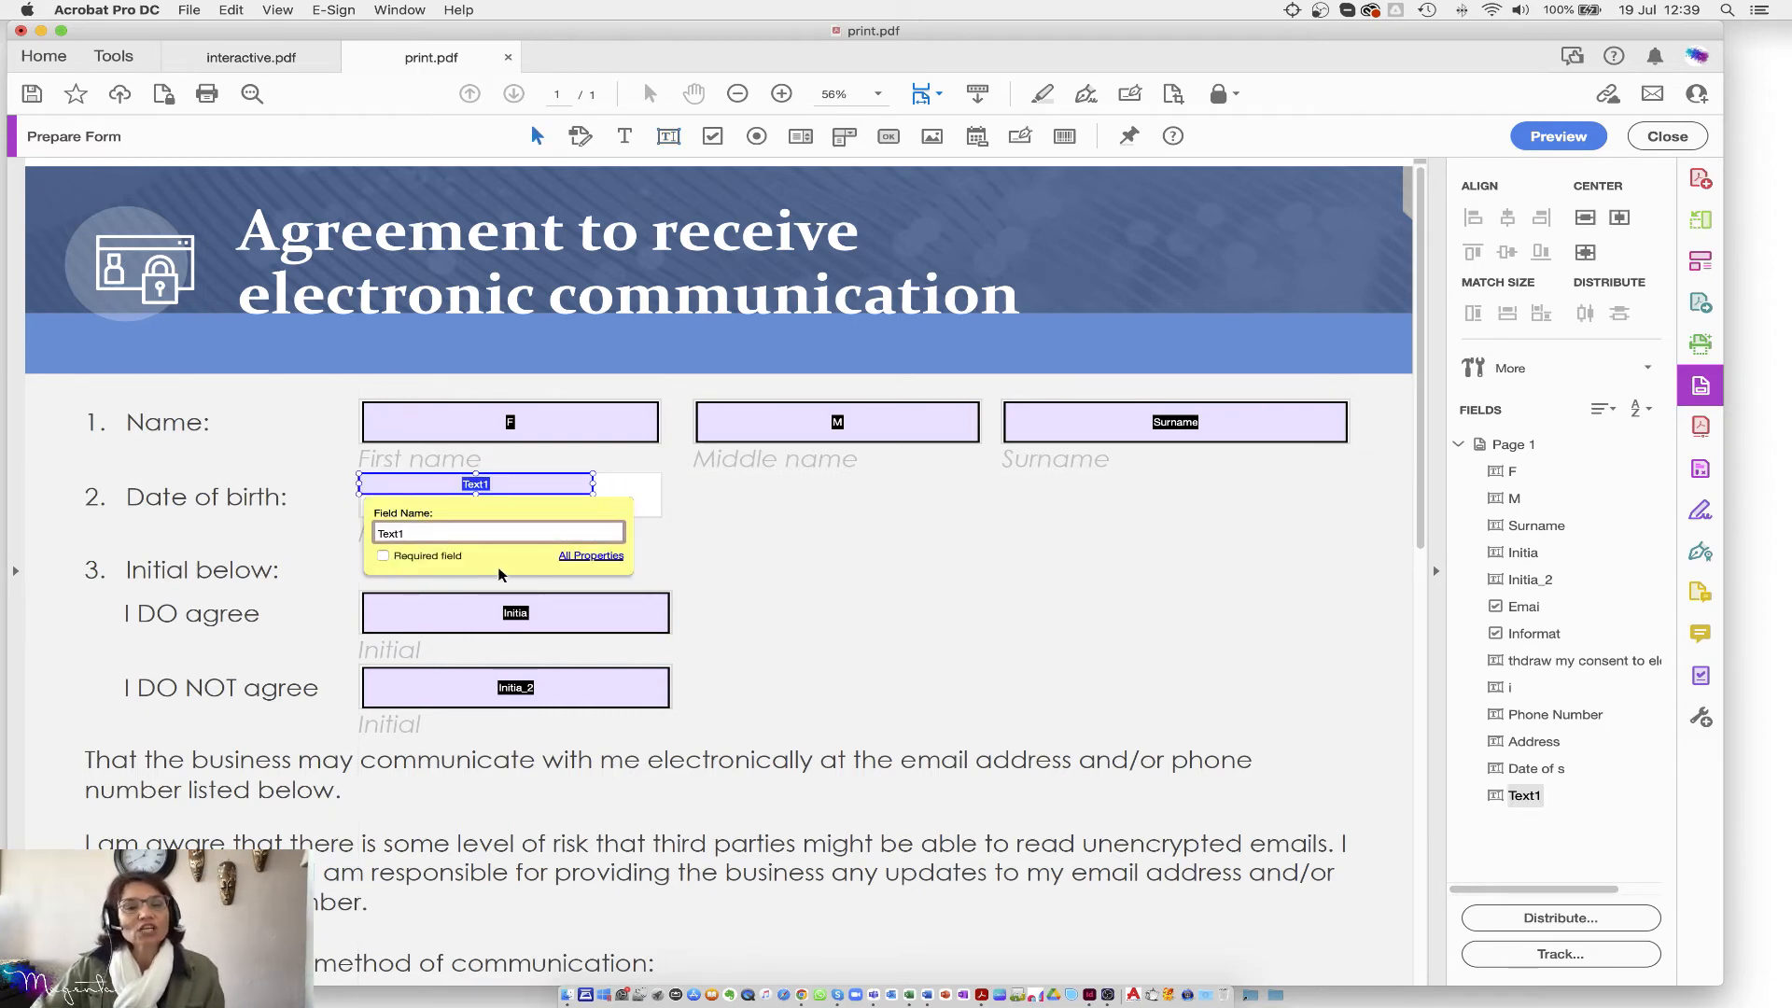
pyautogui.doubleClick(426, 533)
pyautogui.write('birth')
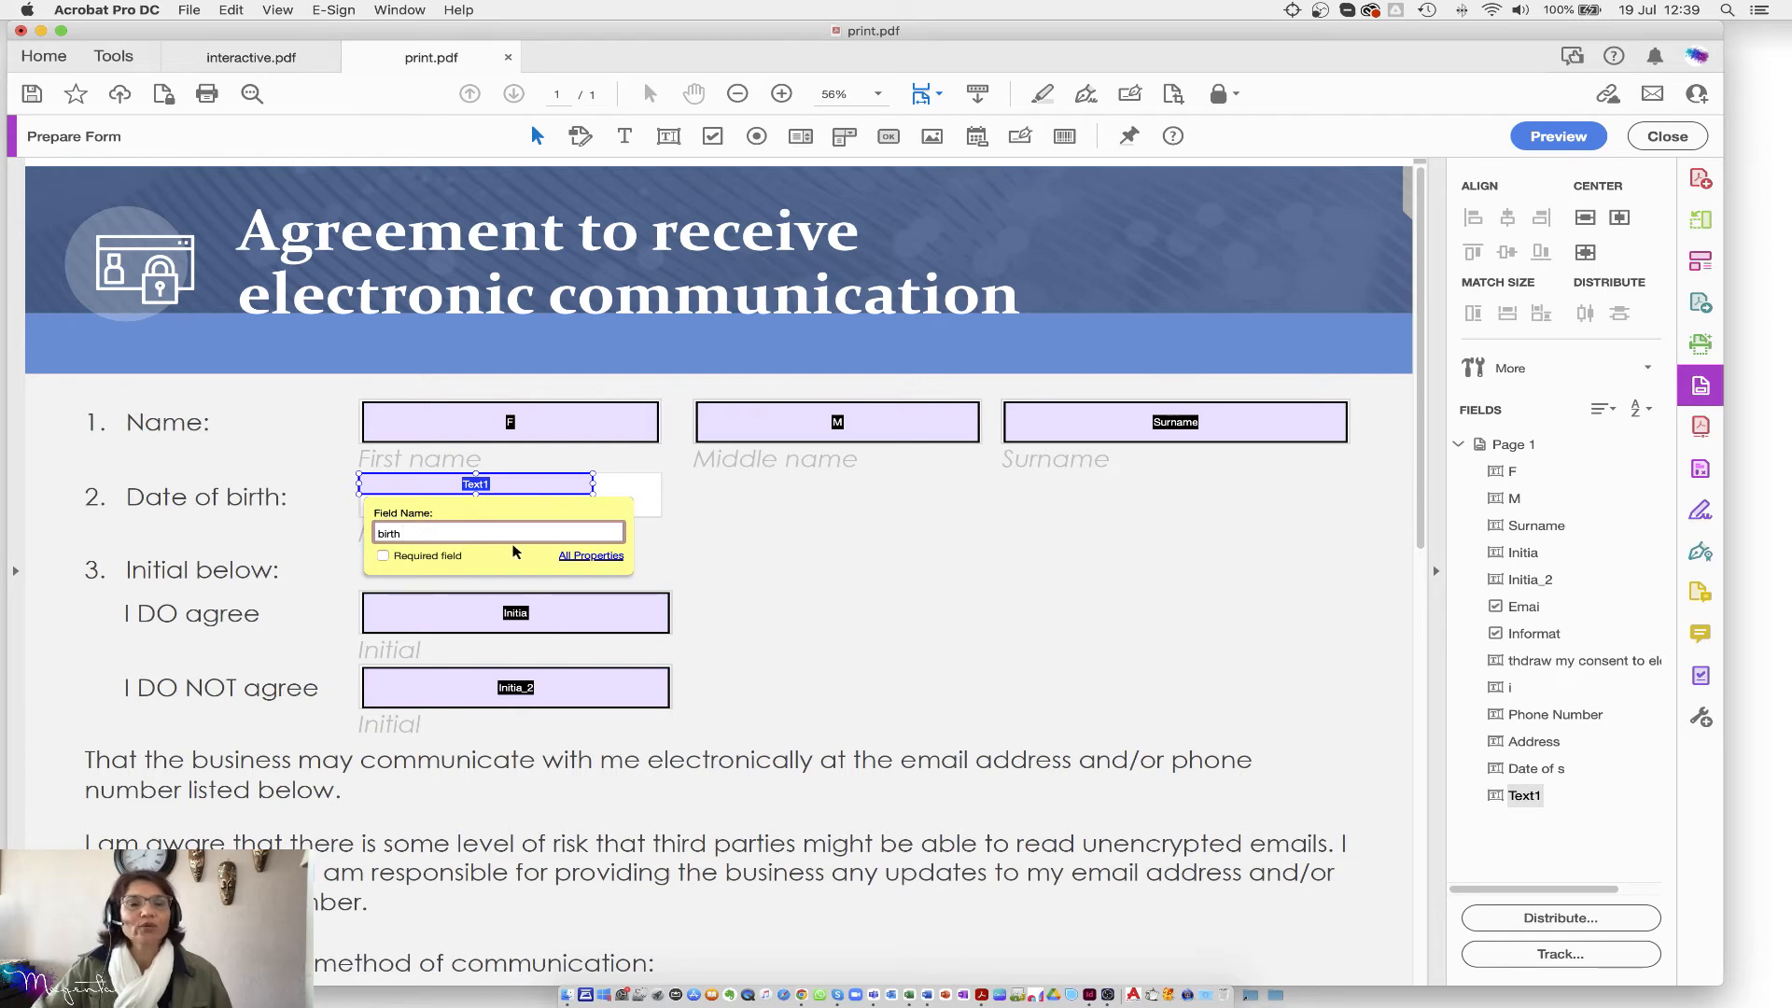
pyautogui.click(592, 556)
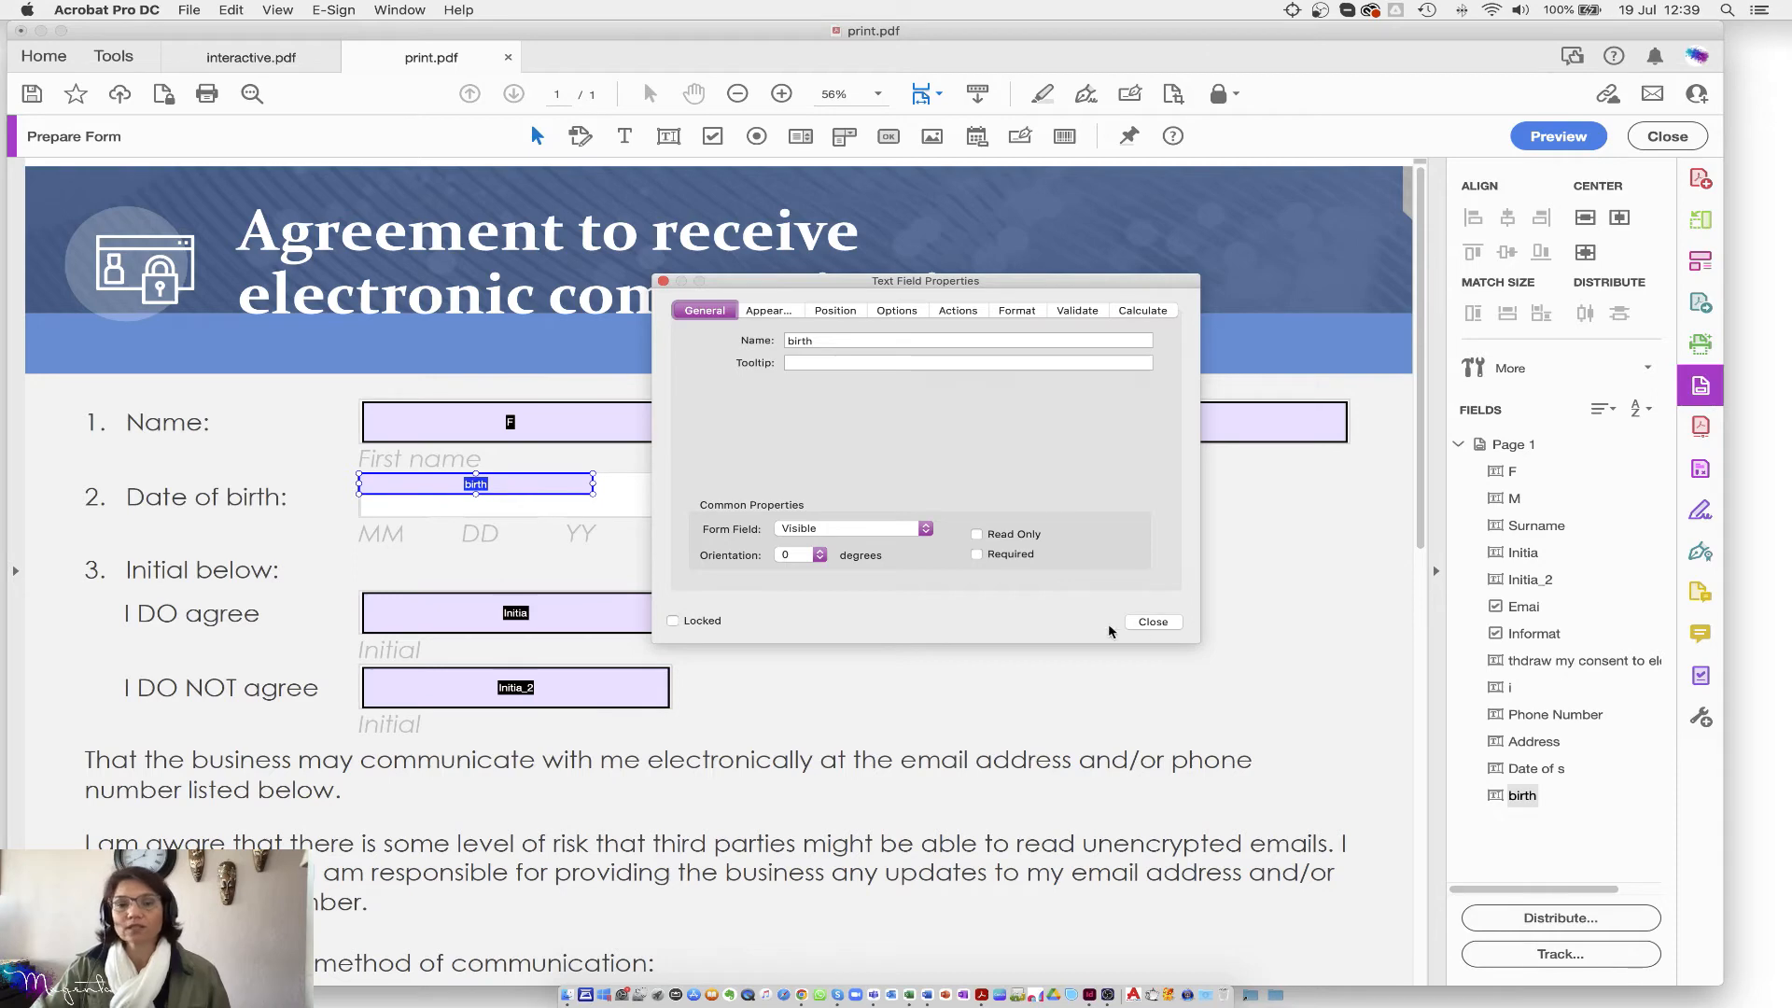
pyautogui.click(261, 59)
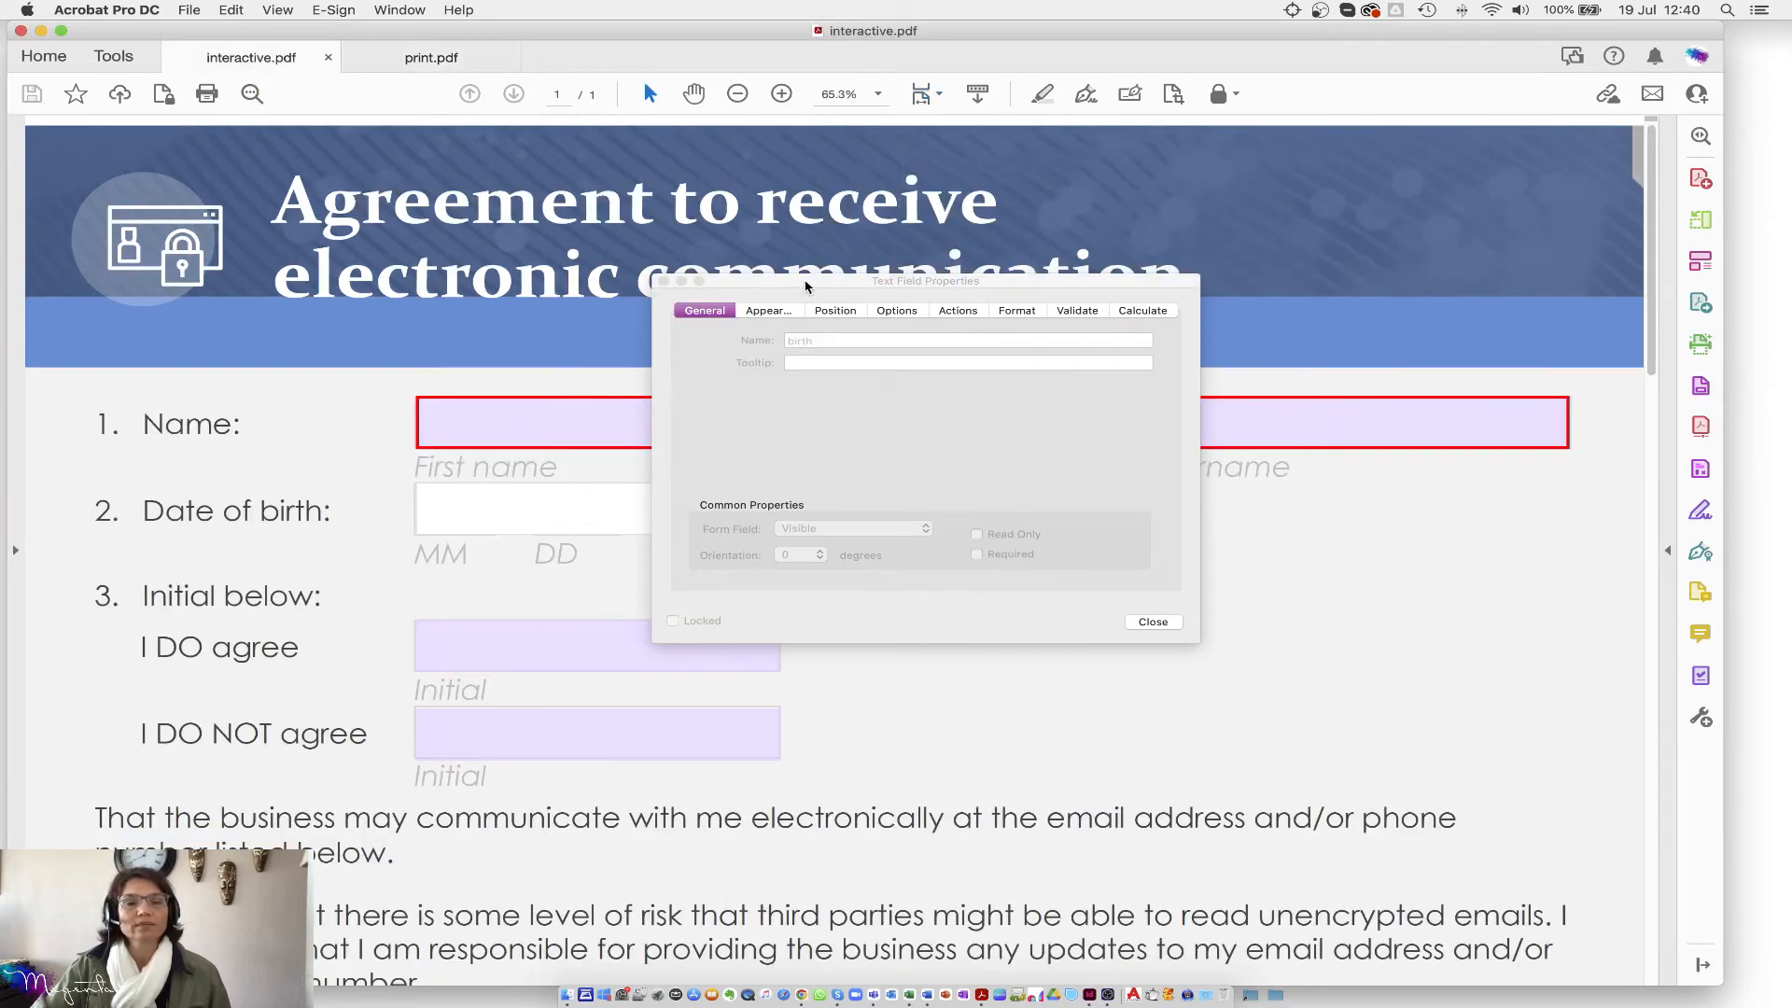
pyautogui.moveTo(806, 285); pyautogui.dragTo(1019, 282)
pyautogui.scroll(-2, 540, 523)
pyautogui.scroll(-7, 540, 553)
pyautogui.scroll(-8, 540, 563)
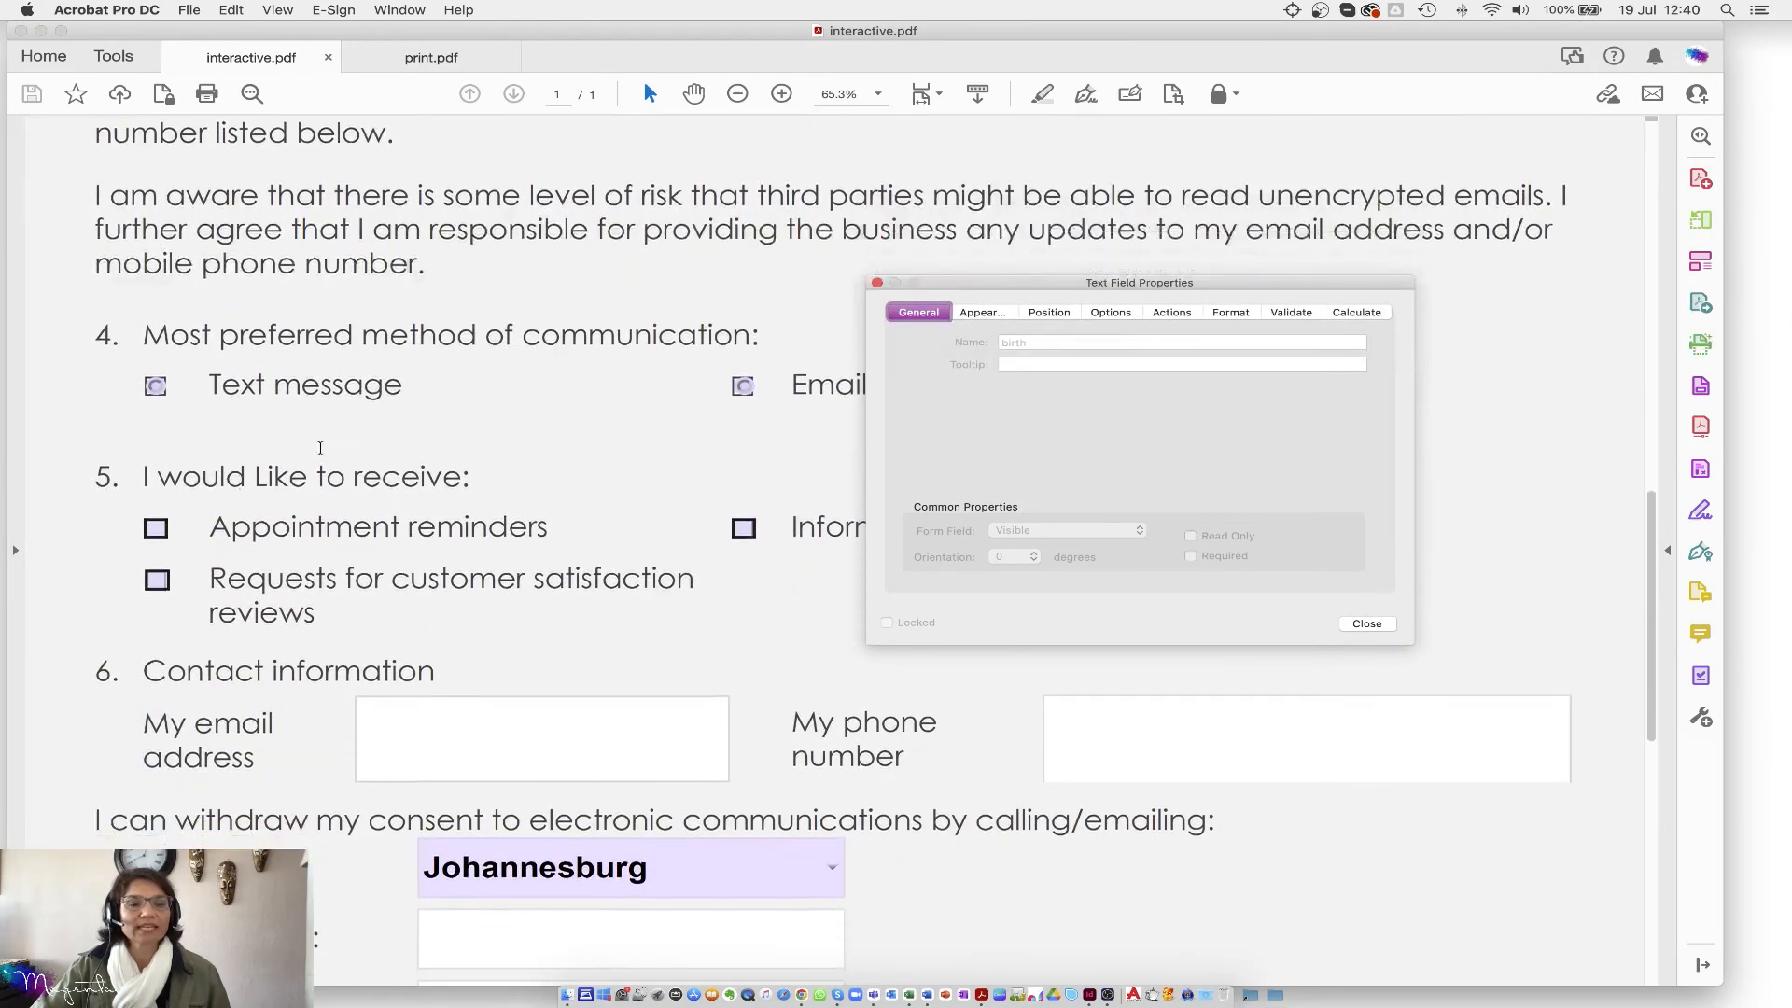
pyautogui.scroll(-1, 533, 473)
pyautogui.scroll(-4, 634, 653)
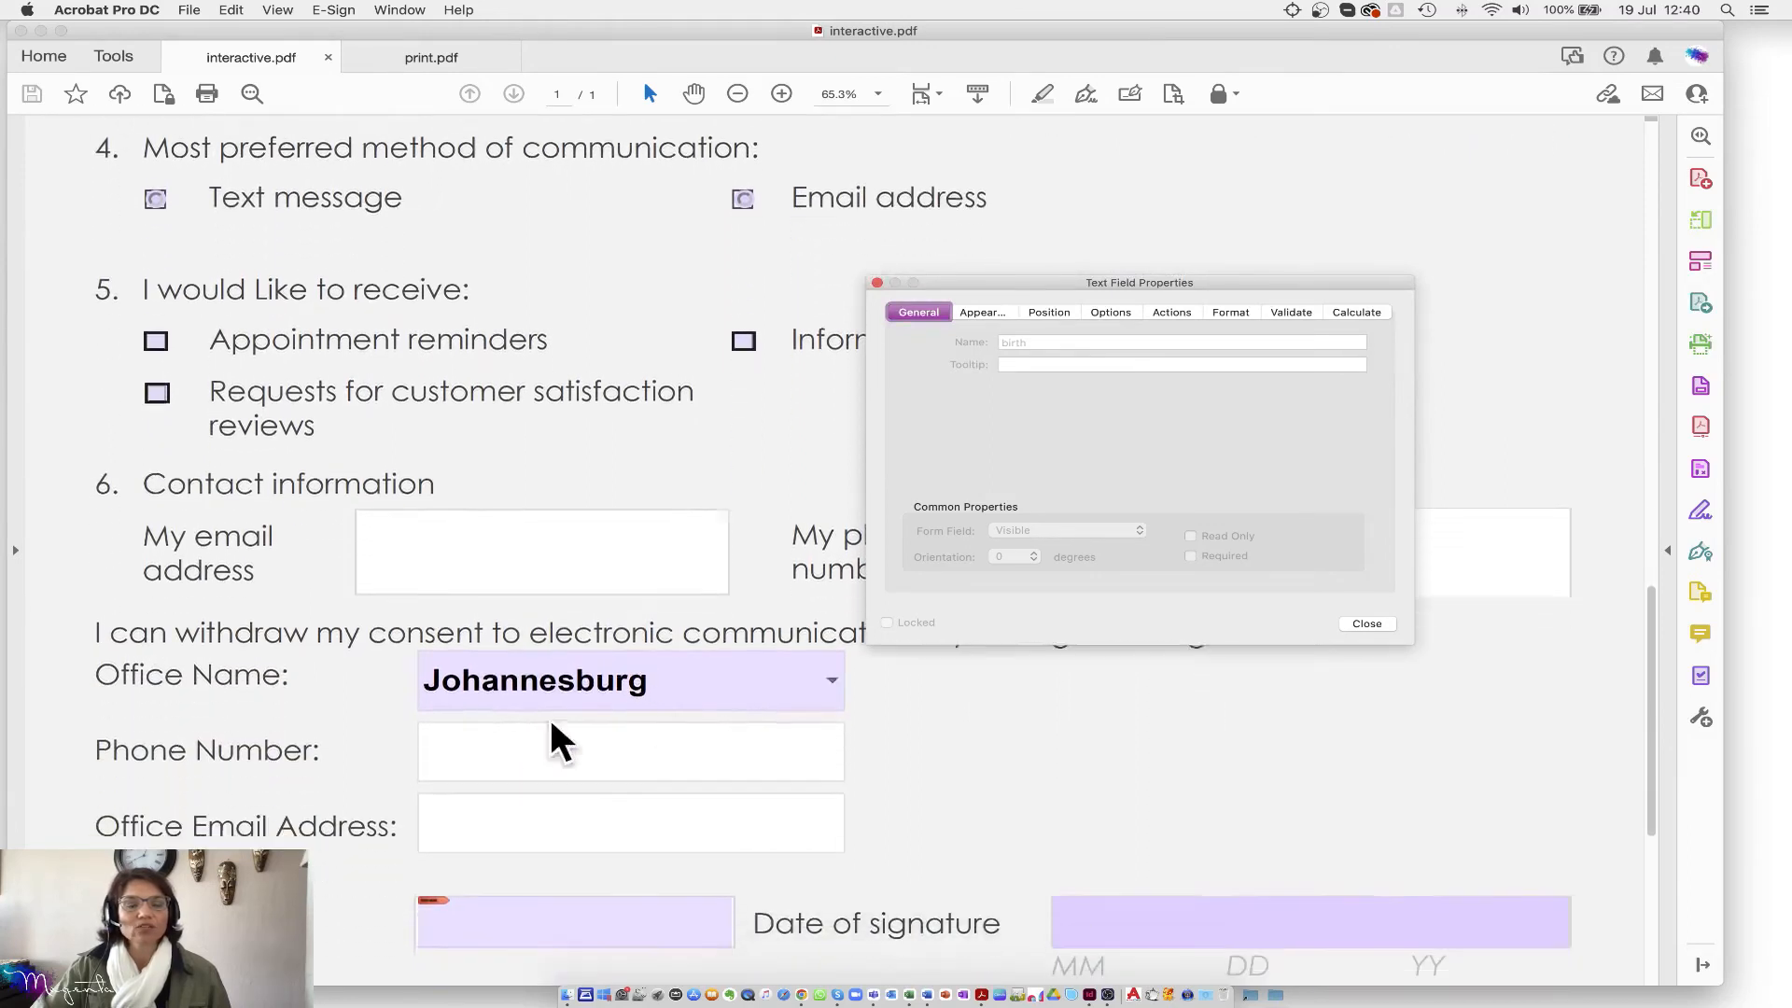
pyautogui.scroll(-3, 651, 719)
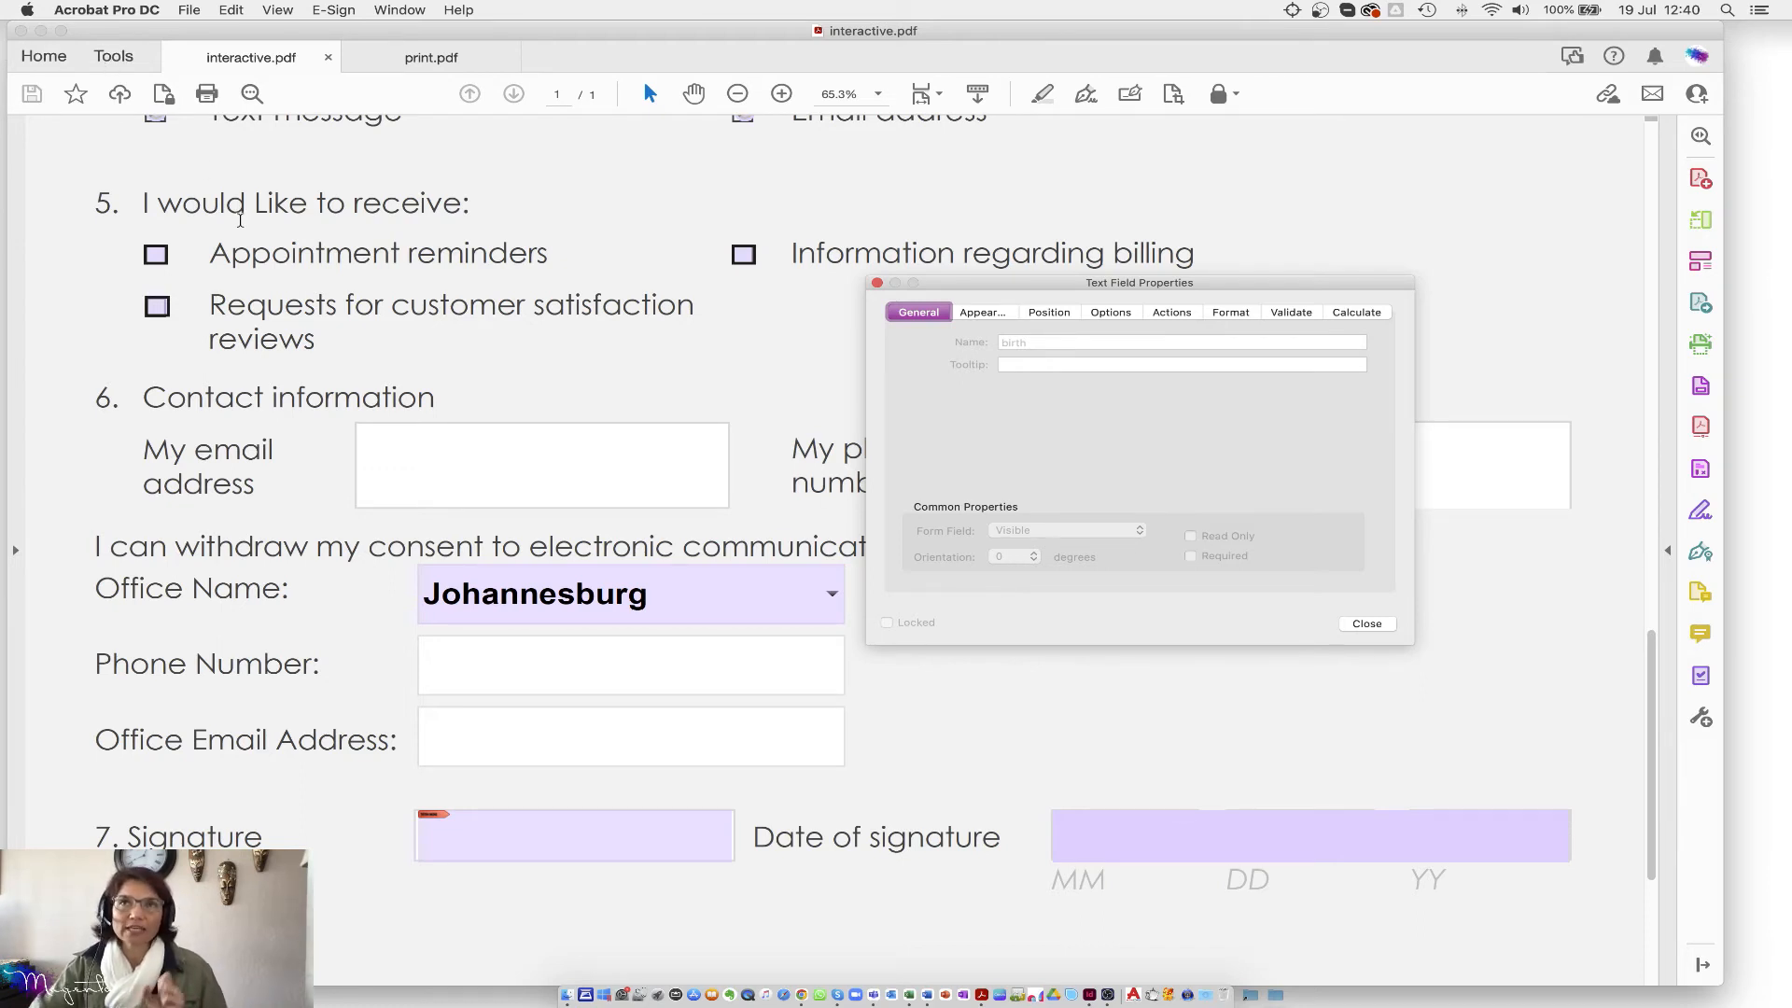
pyautogui.click(109, 58)
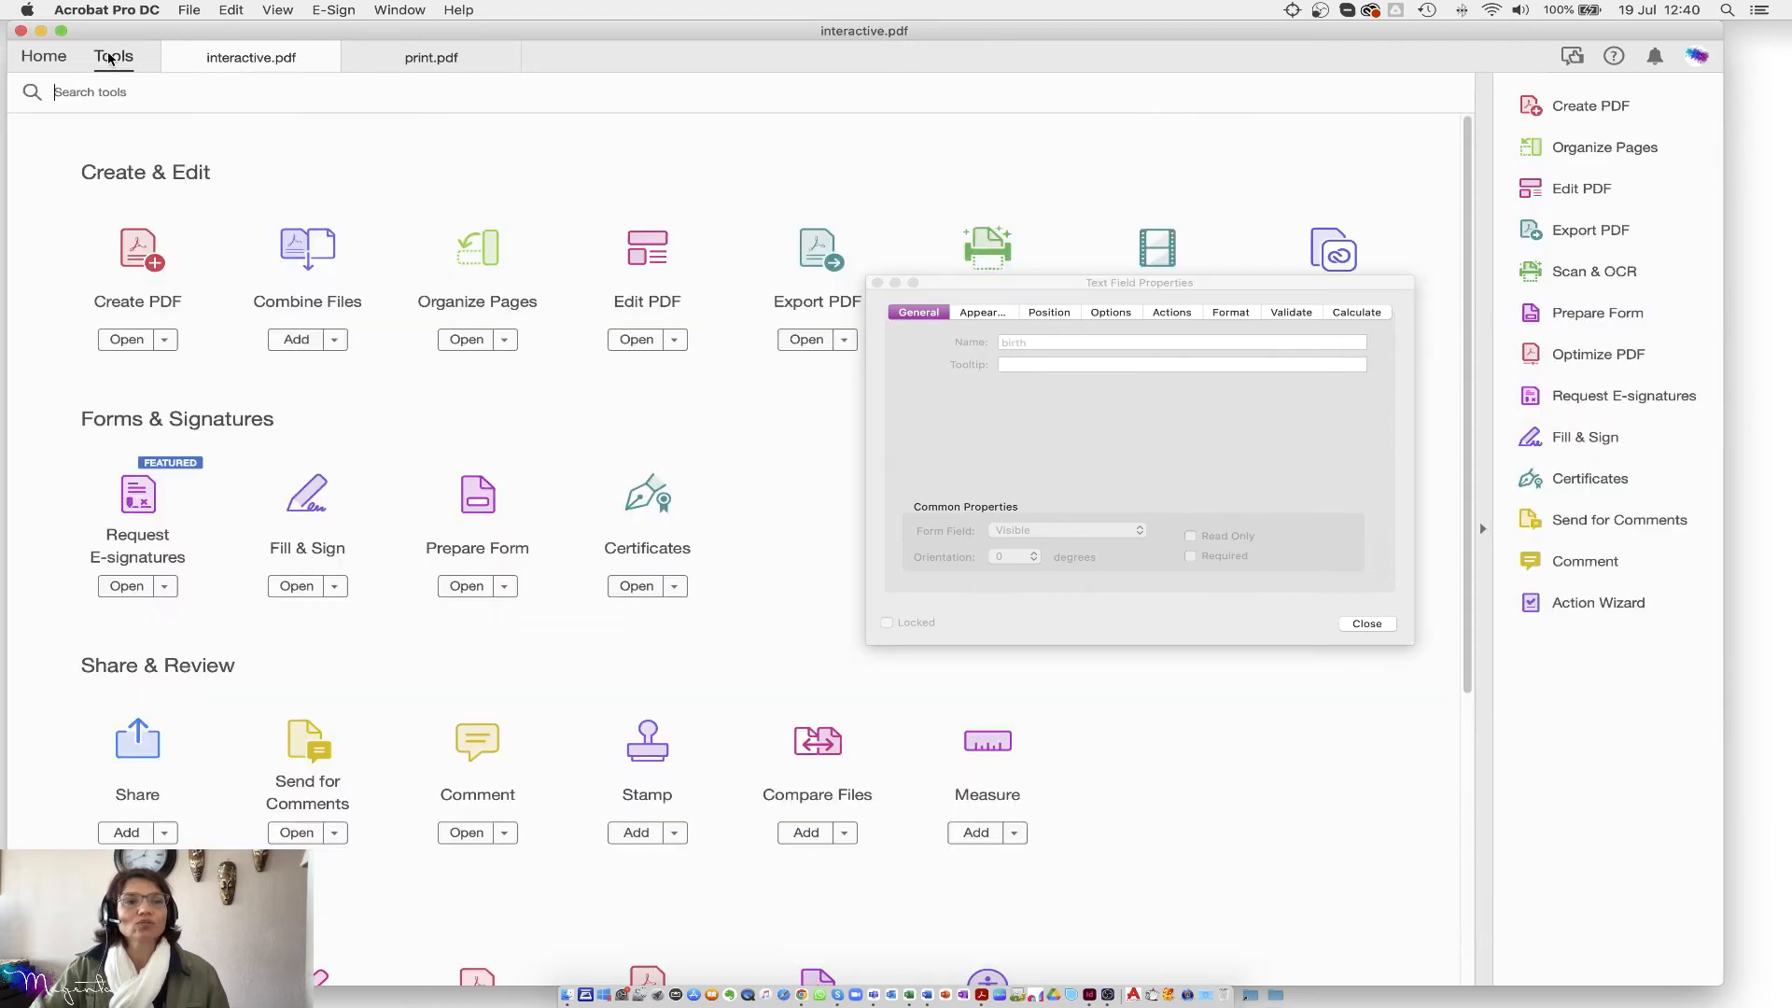
pyautogui.click(470, 497)
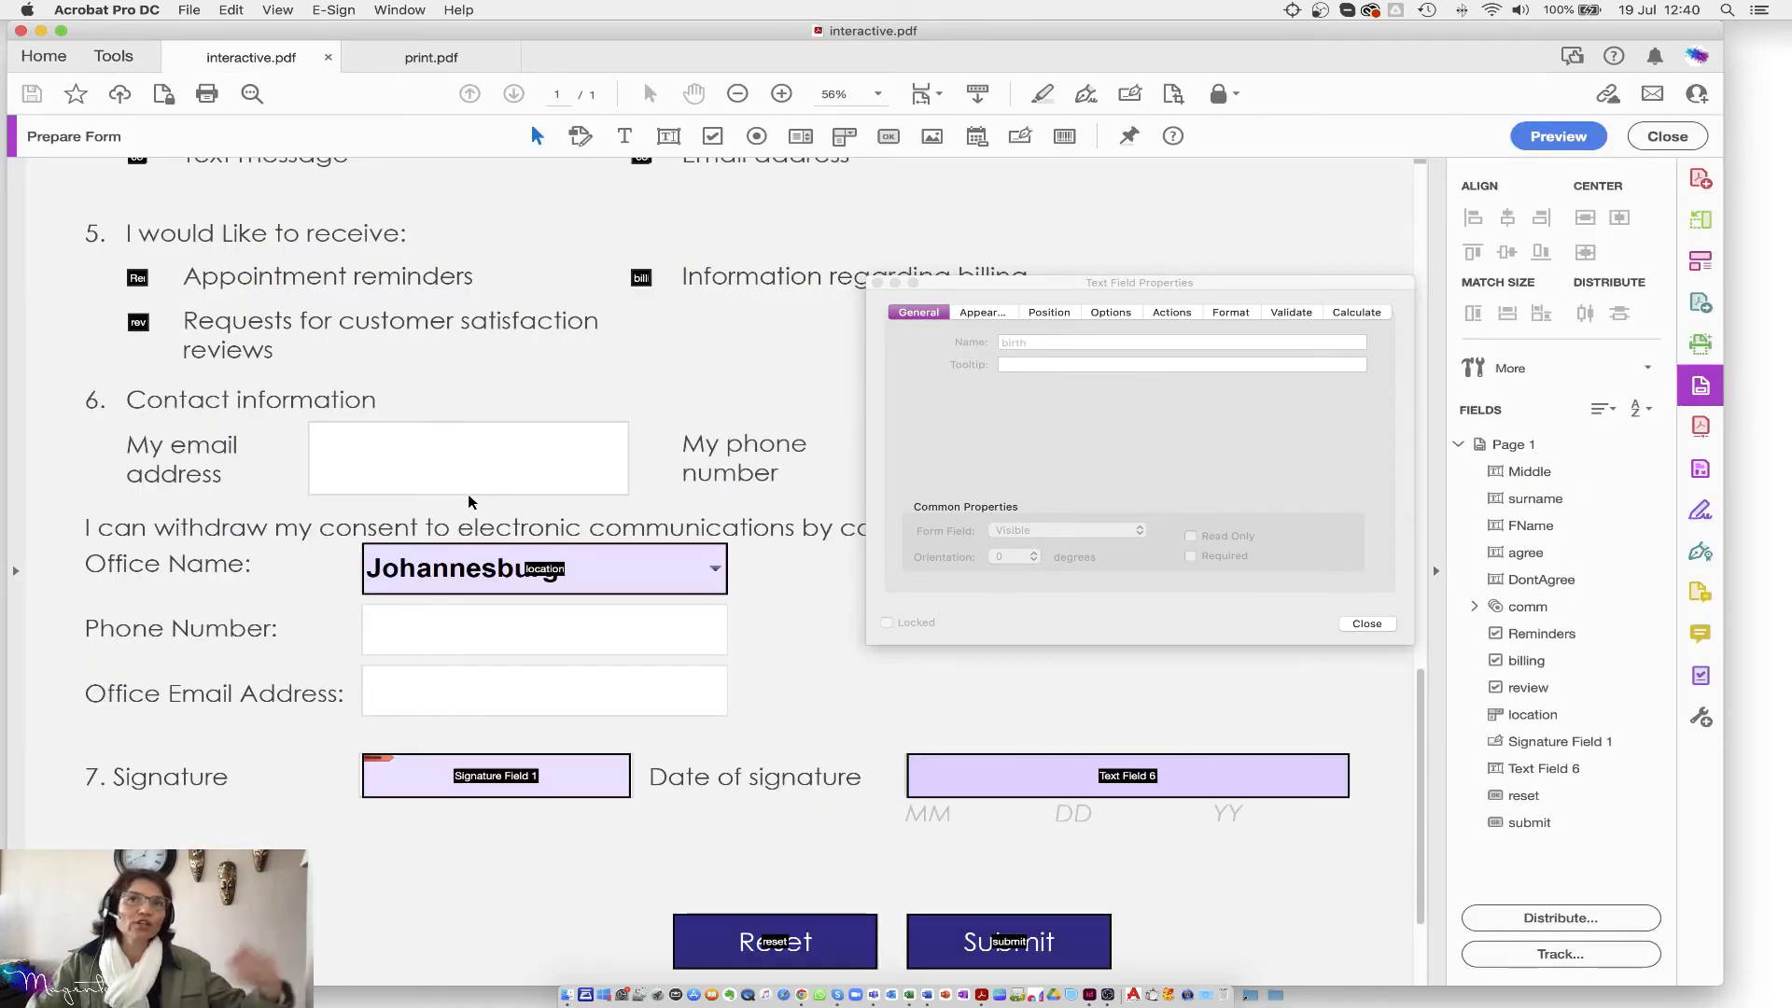
# Step: Select the date-of-signature field and rename it 'date'
pyautogui.click(464, 566)
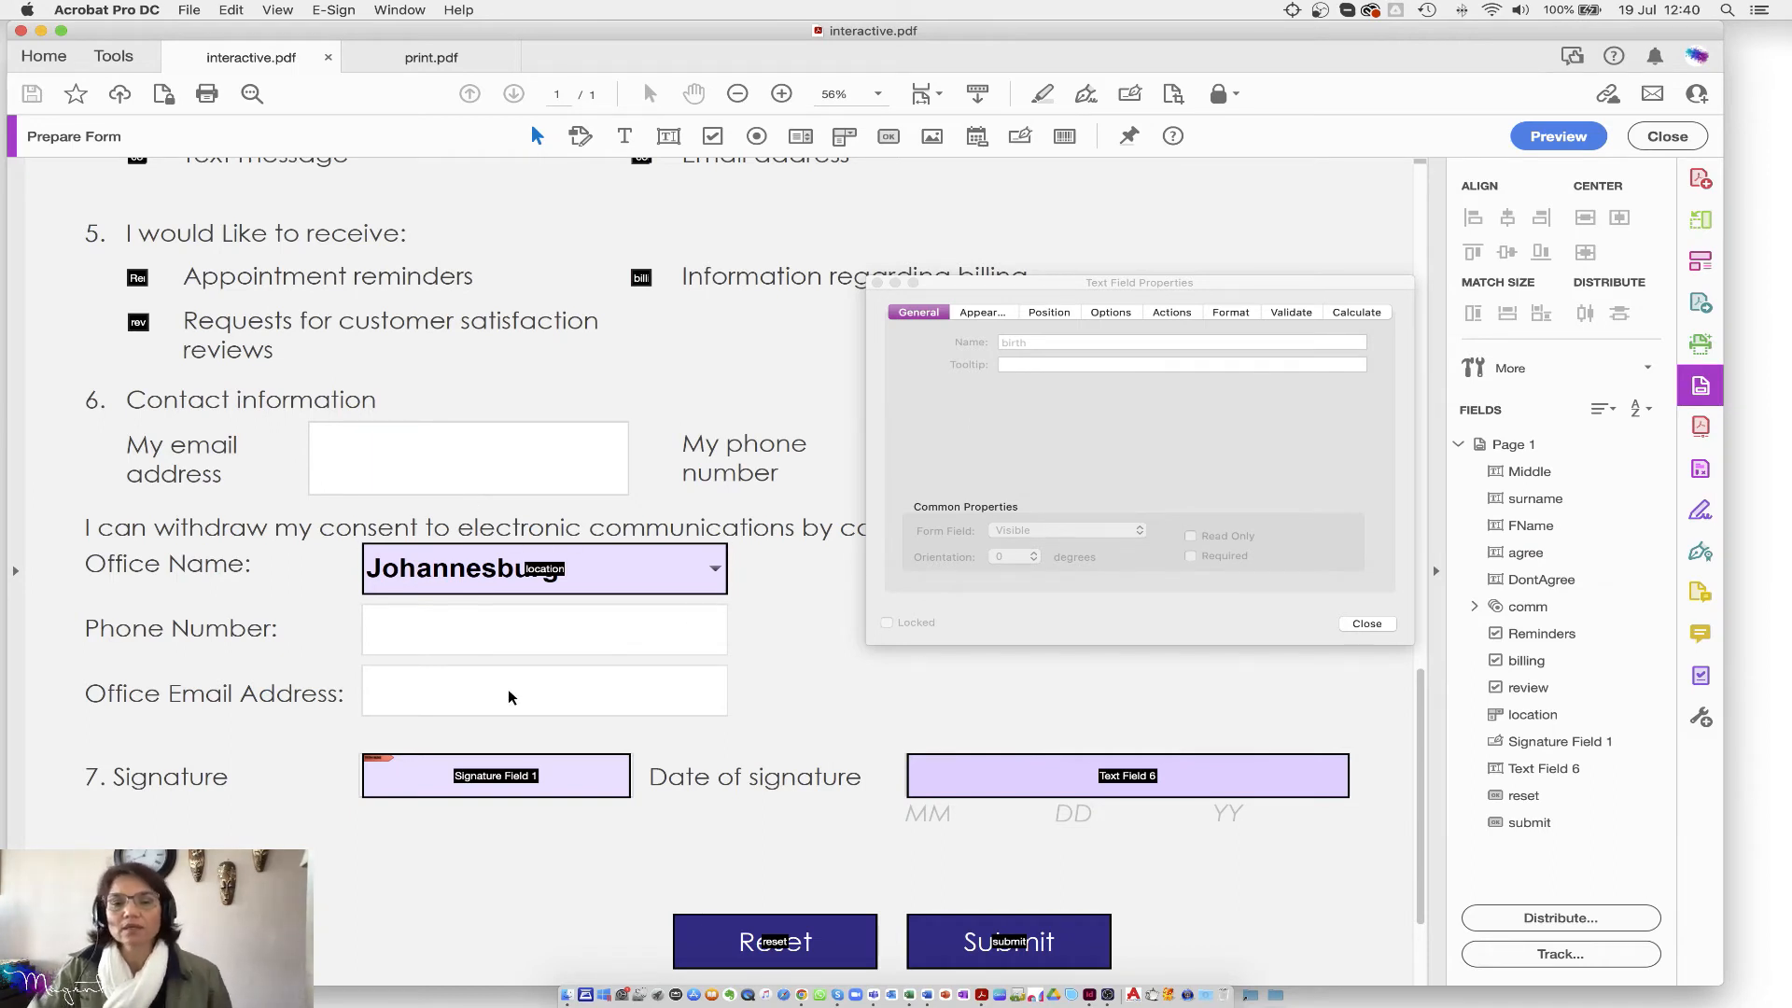
pyautogui.click(1067, 783)
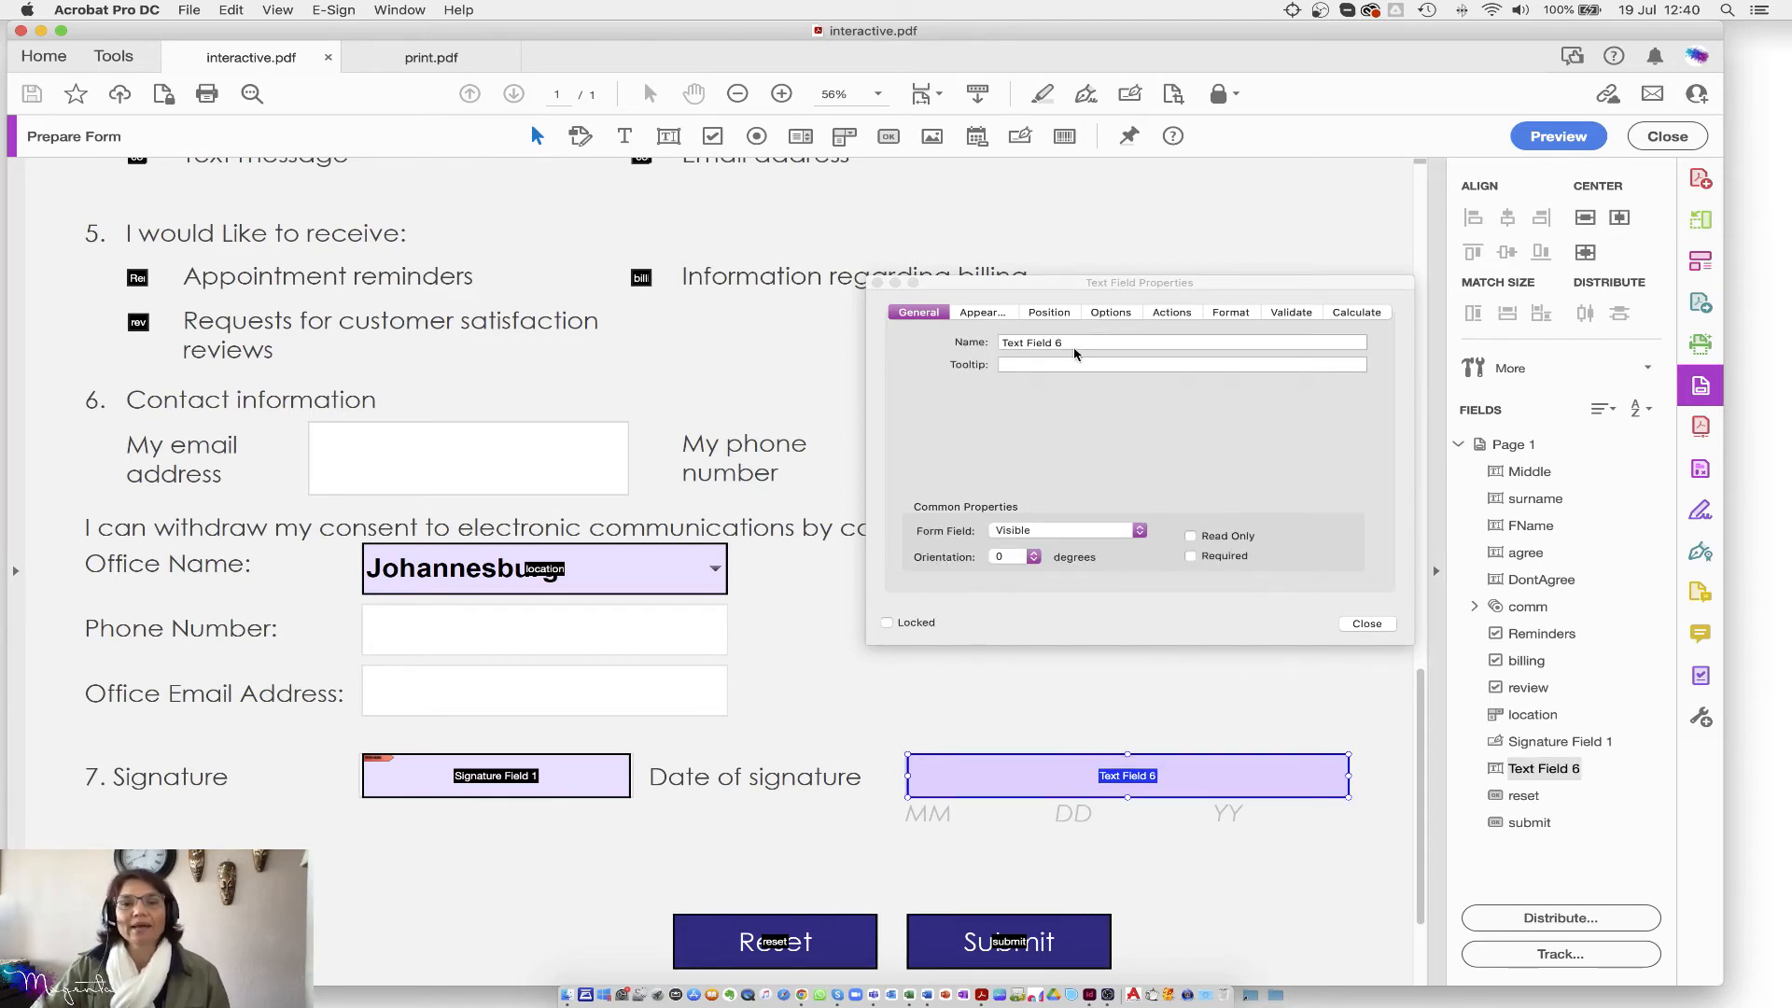
pyautogui.click(951, 343)
pyautogui.write('dat')
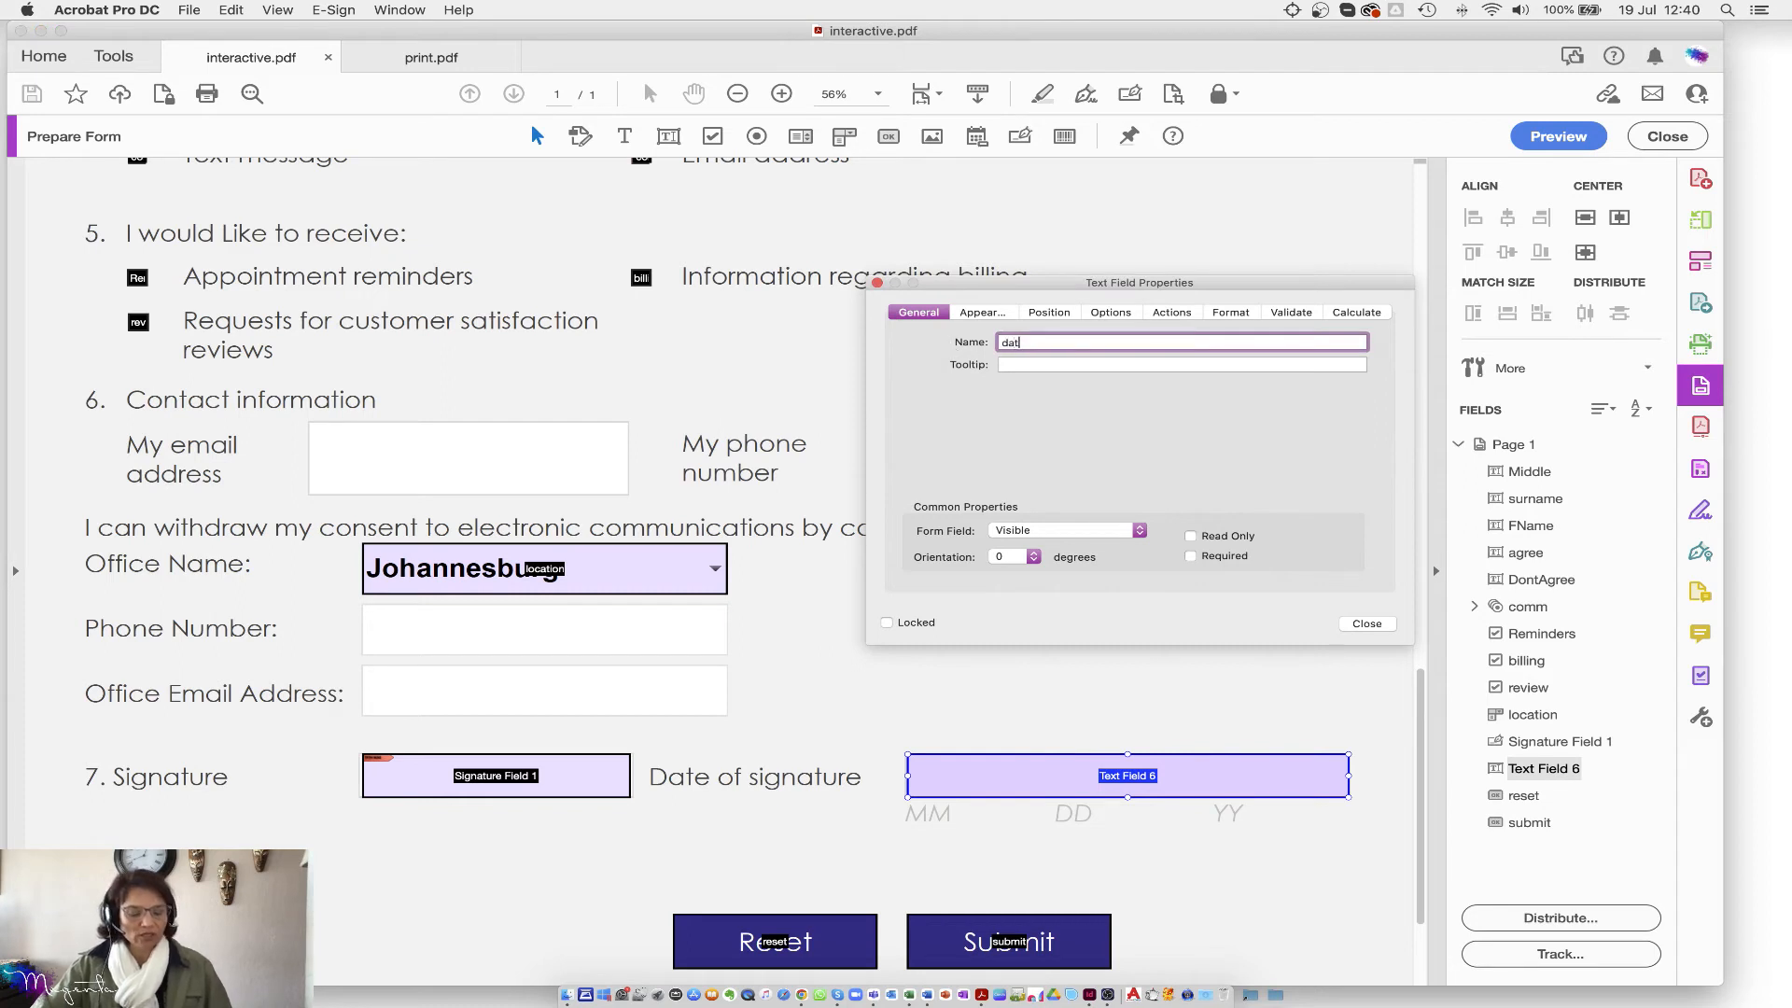
pyautogui.press('Return')
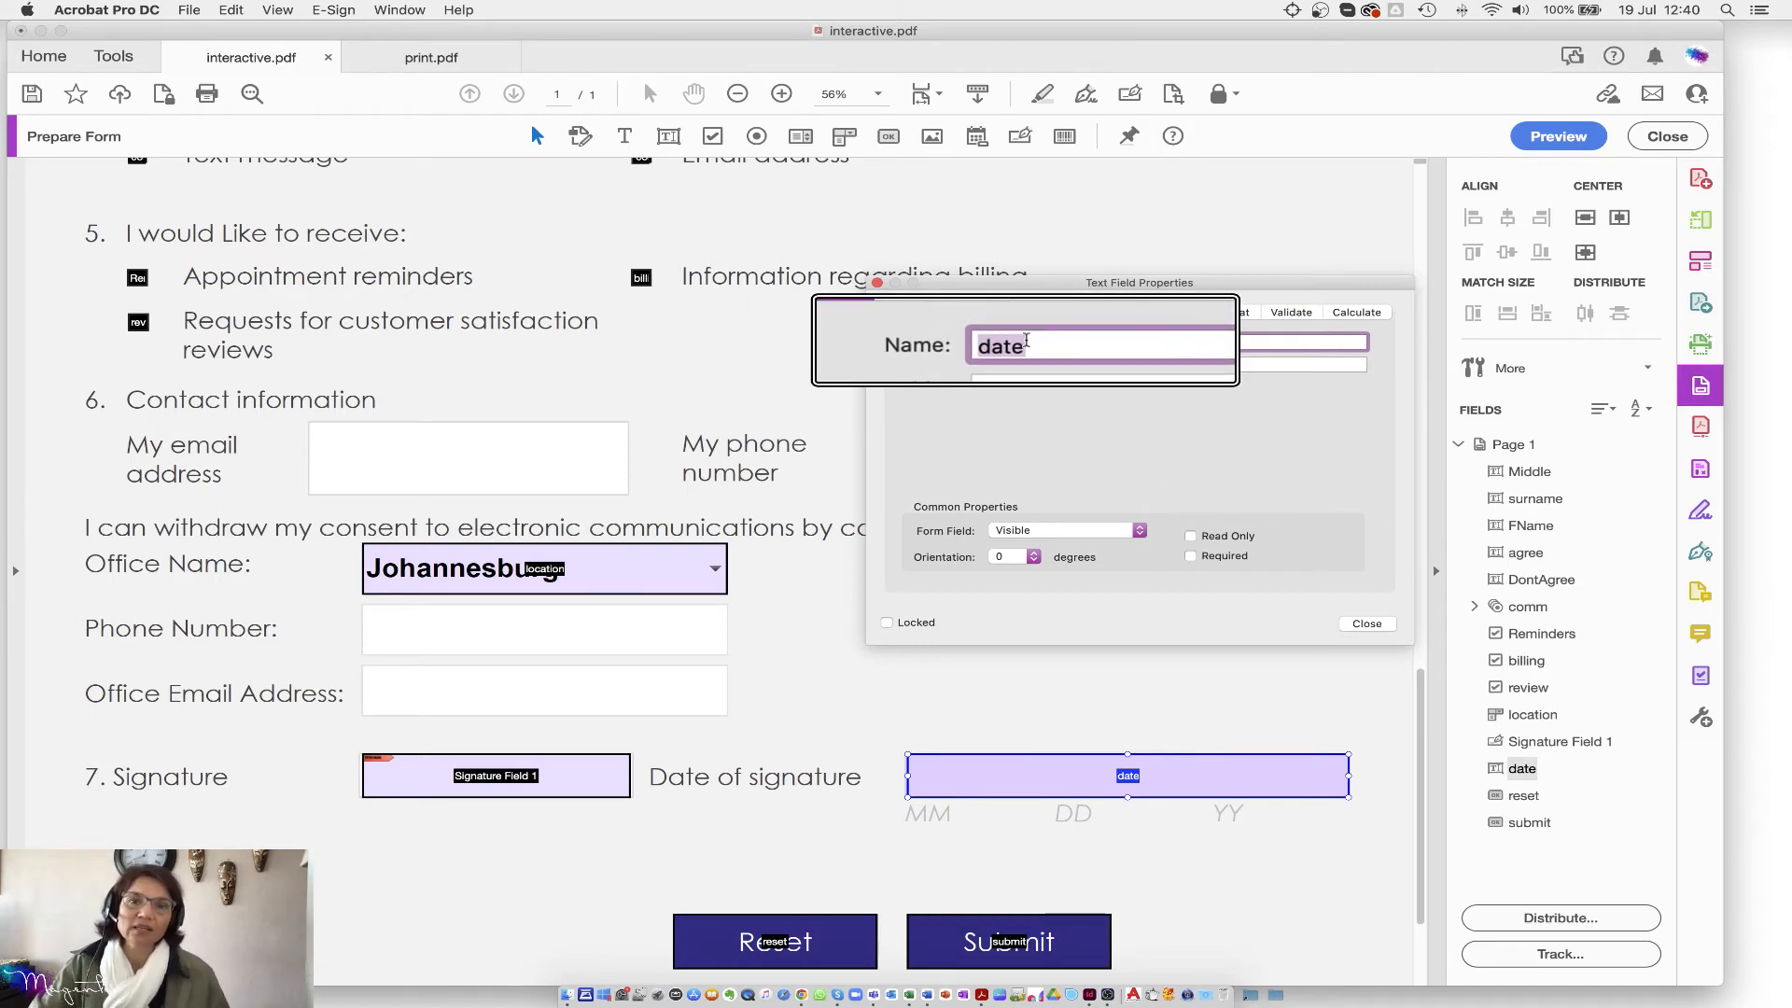
pyautogui.click(1025, 367)
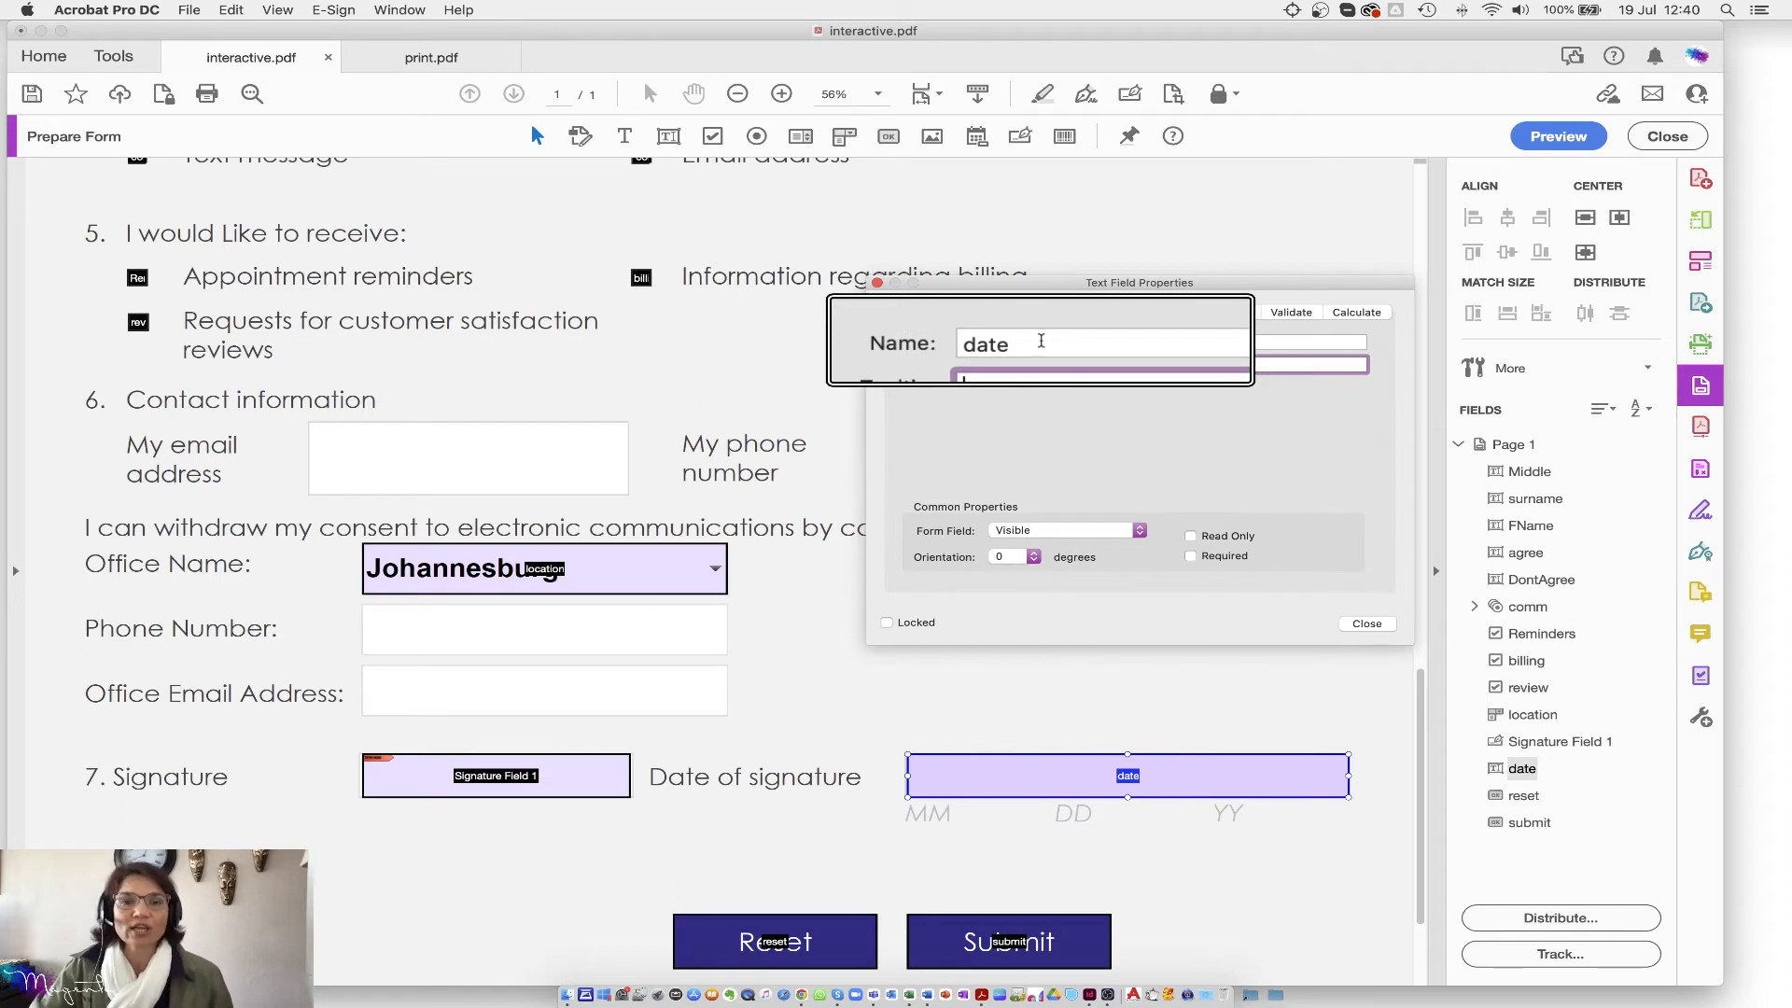
pyautogui.press('alt+super+8')
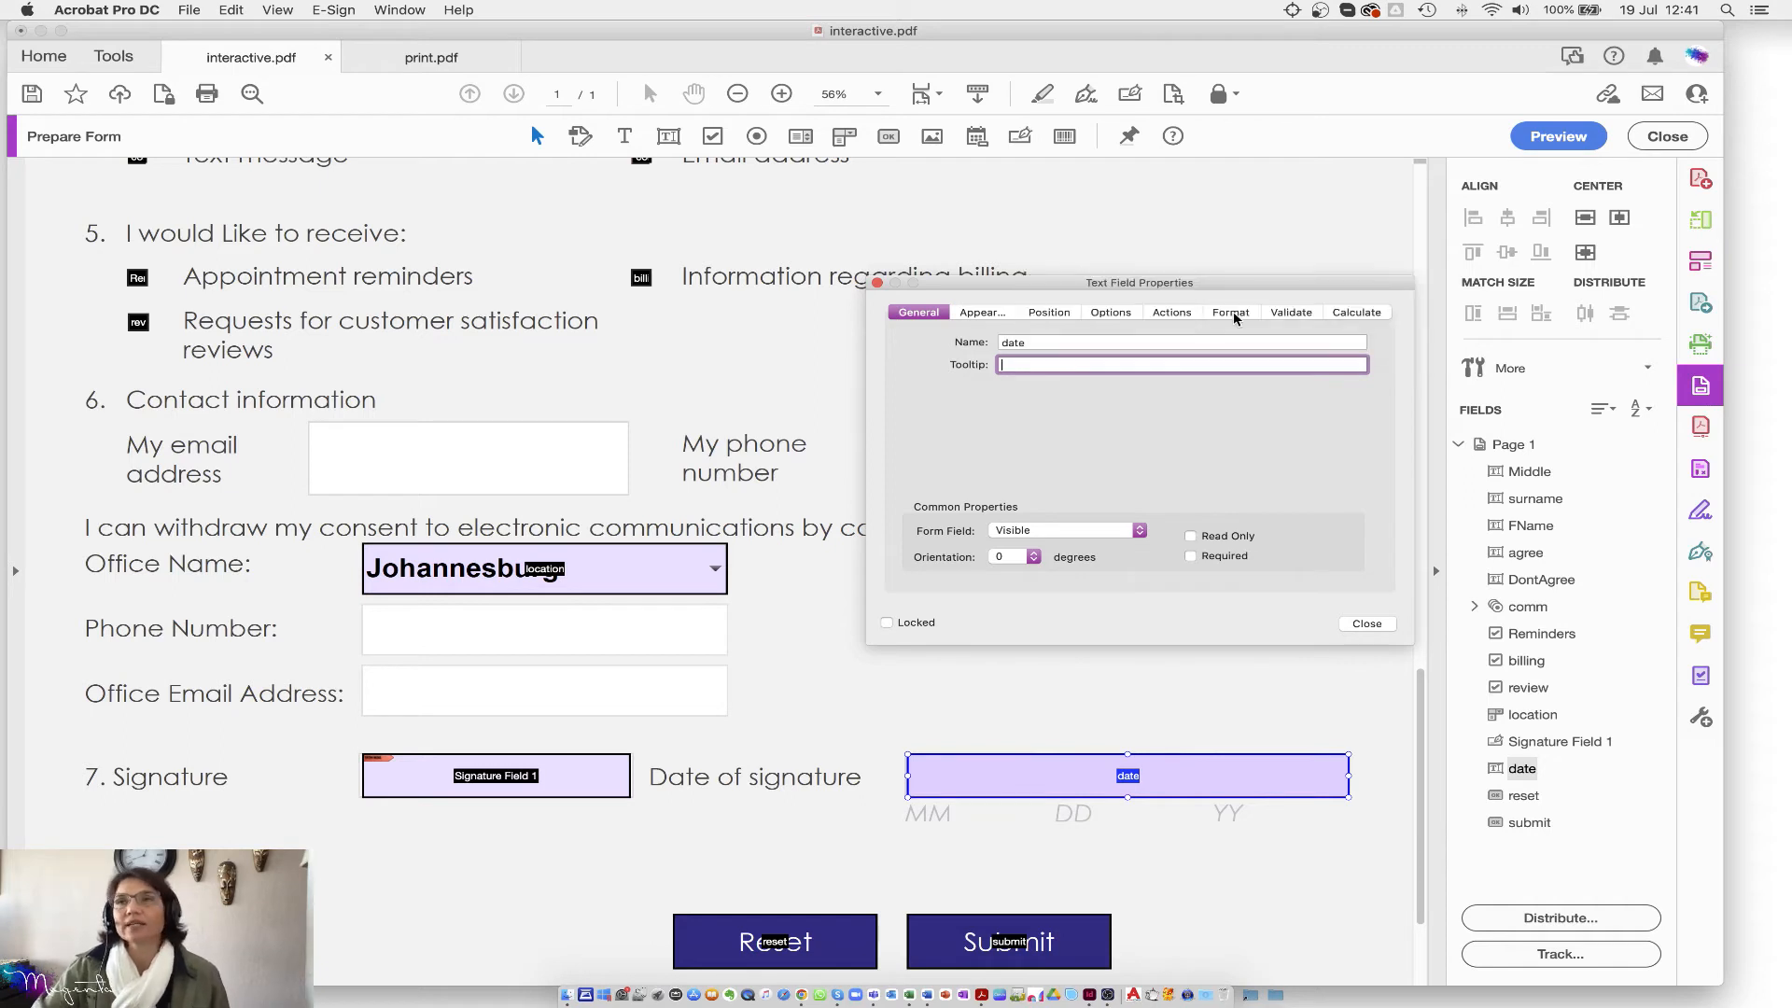
# Step: Give the field a Date format of yyyy-mm-dd and close its properties
pyautogui.click(1234, 316)
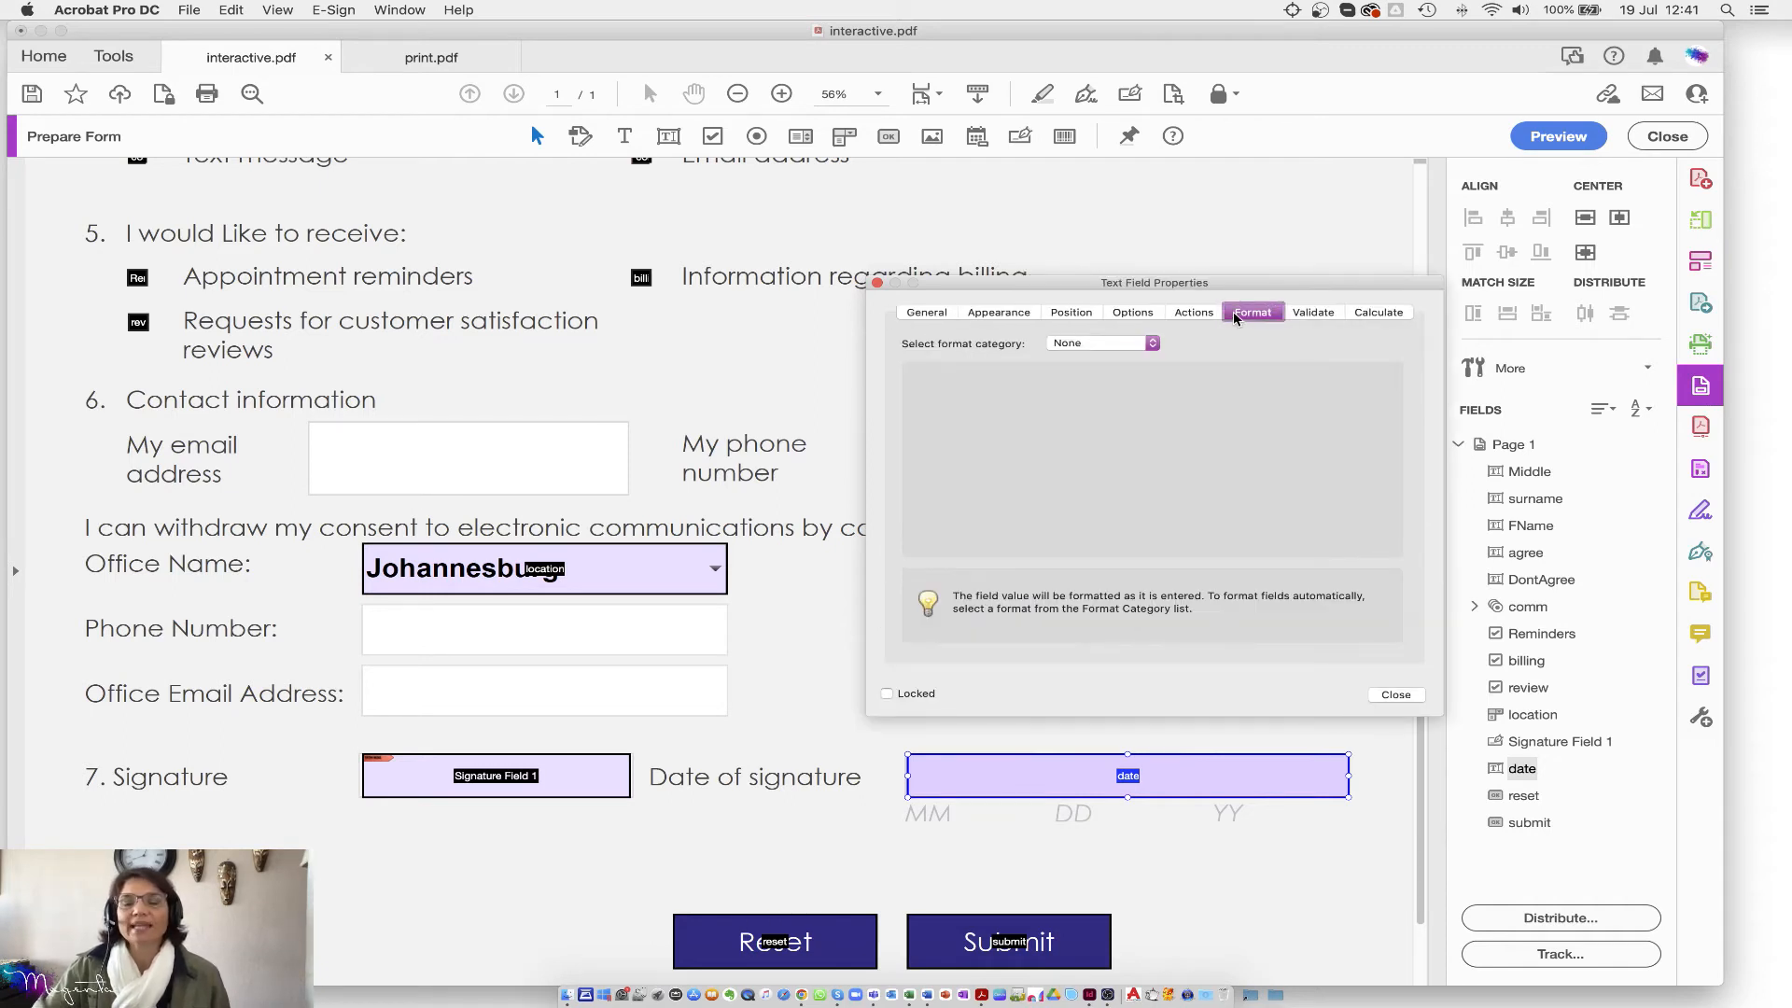
pyautogui.click(1154, 344)
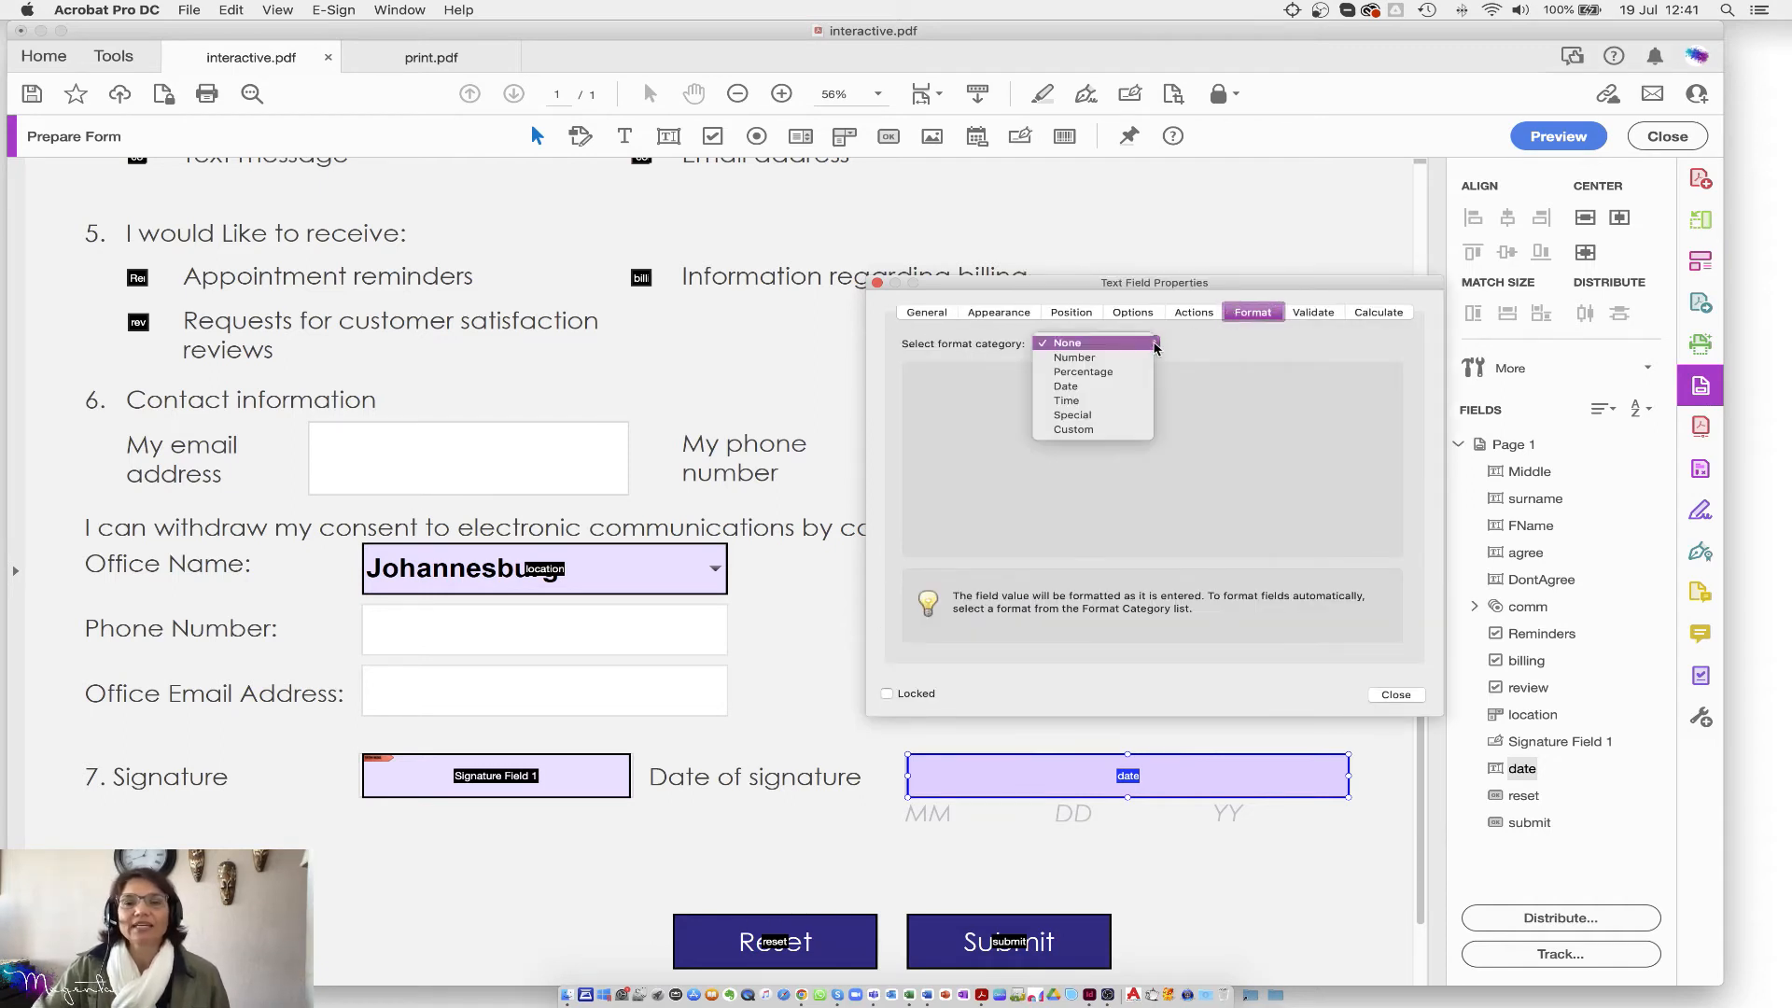
pyautogui.click(1066, 386)
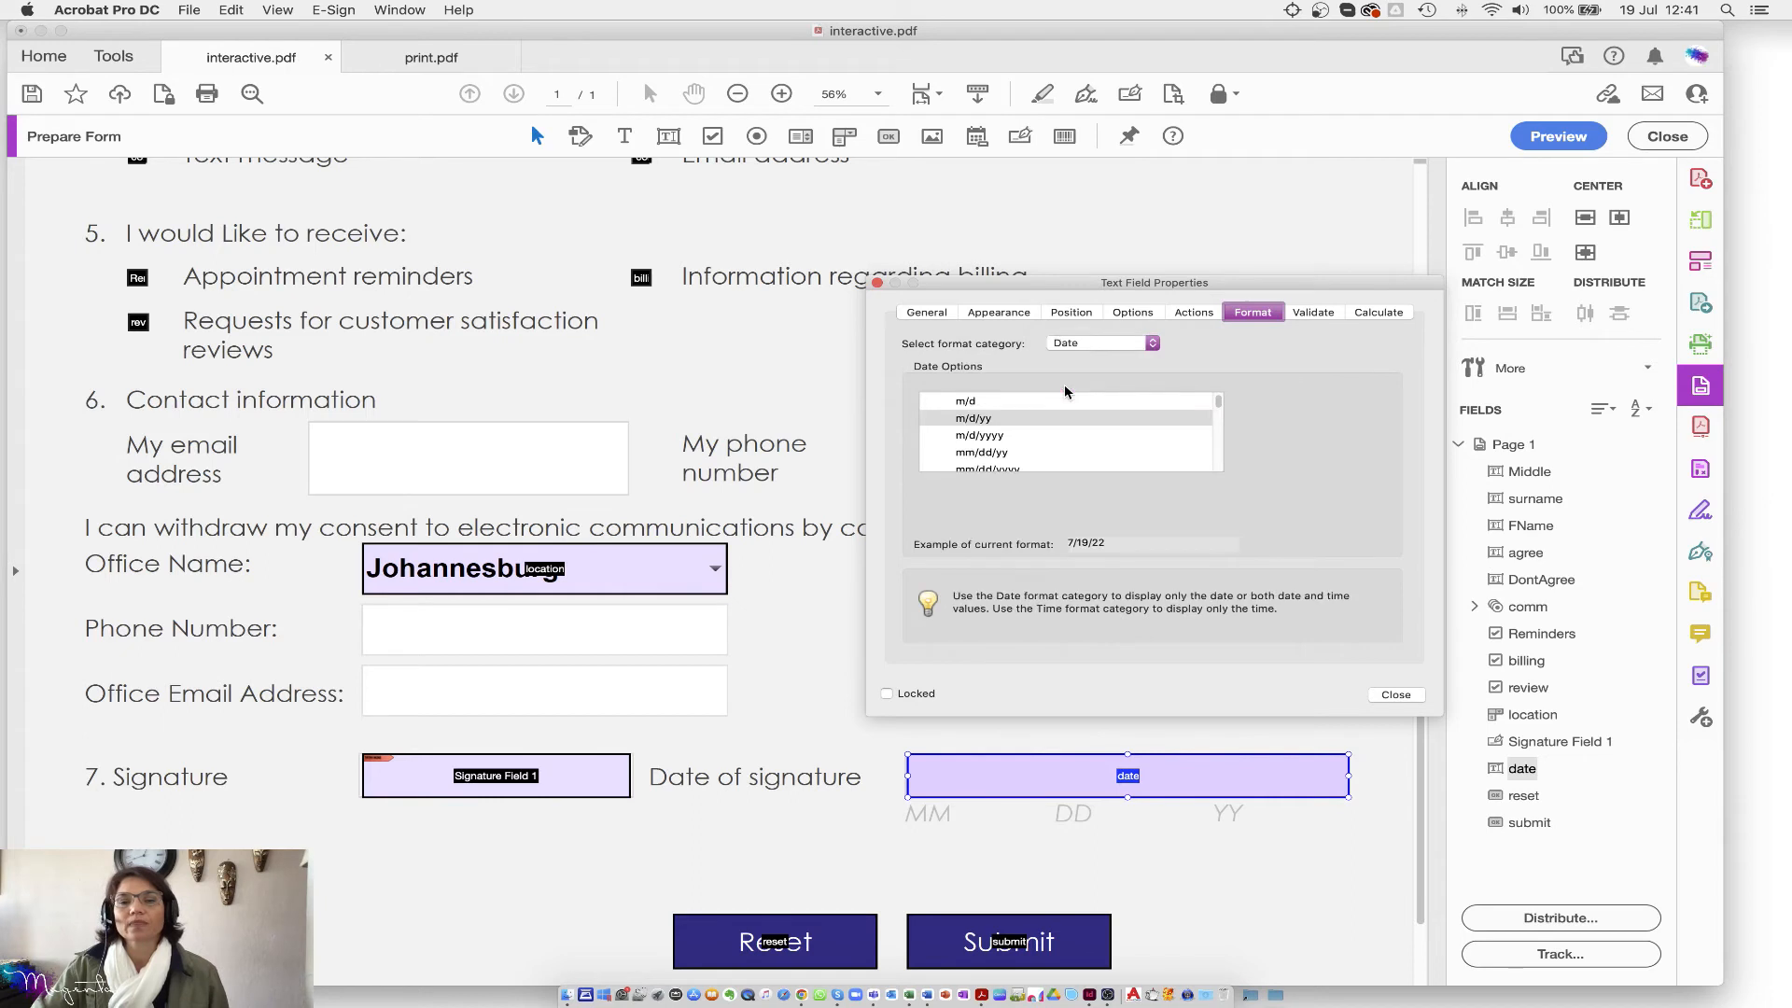
pyautogui.scroll(-10, 982, 455)
pyautogui.scroll(-2, 983, 454)
pyautogui.scroll(3, 982, 457)
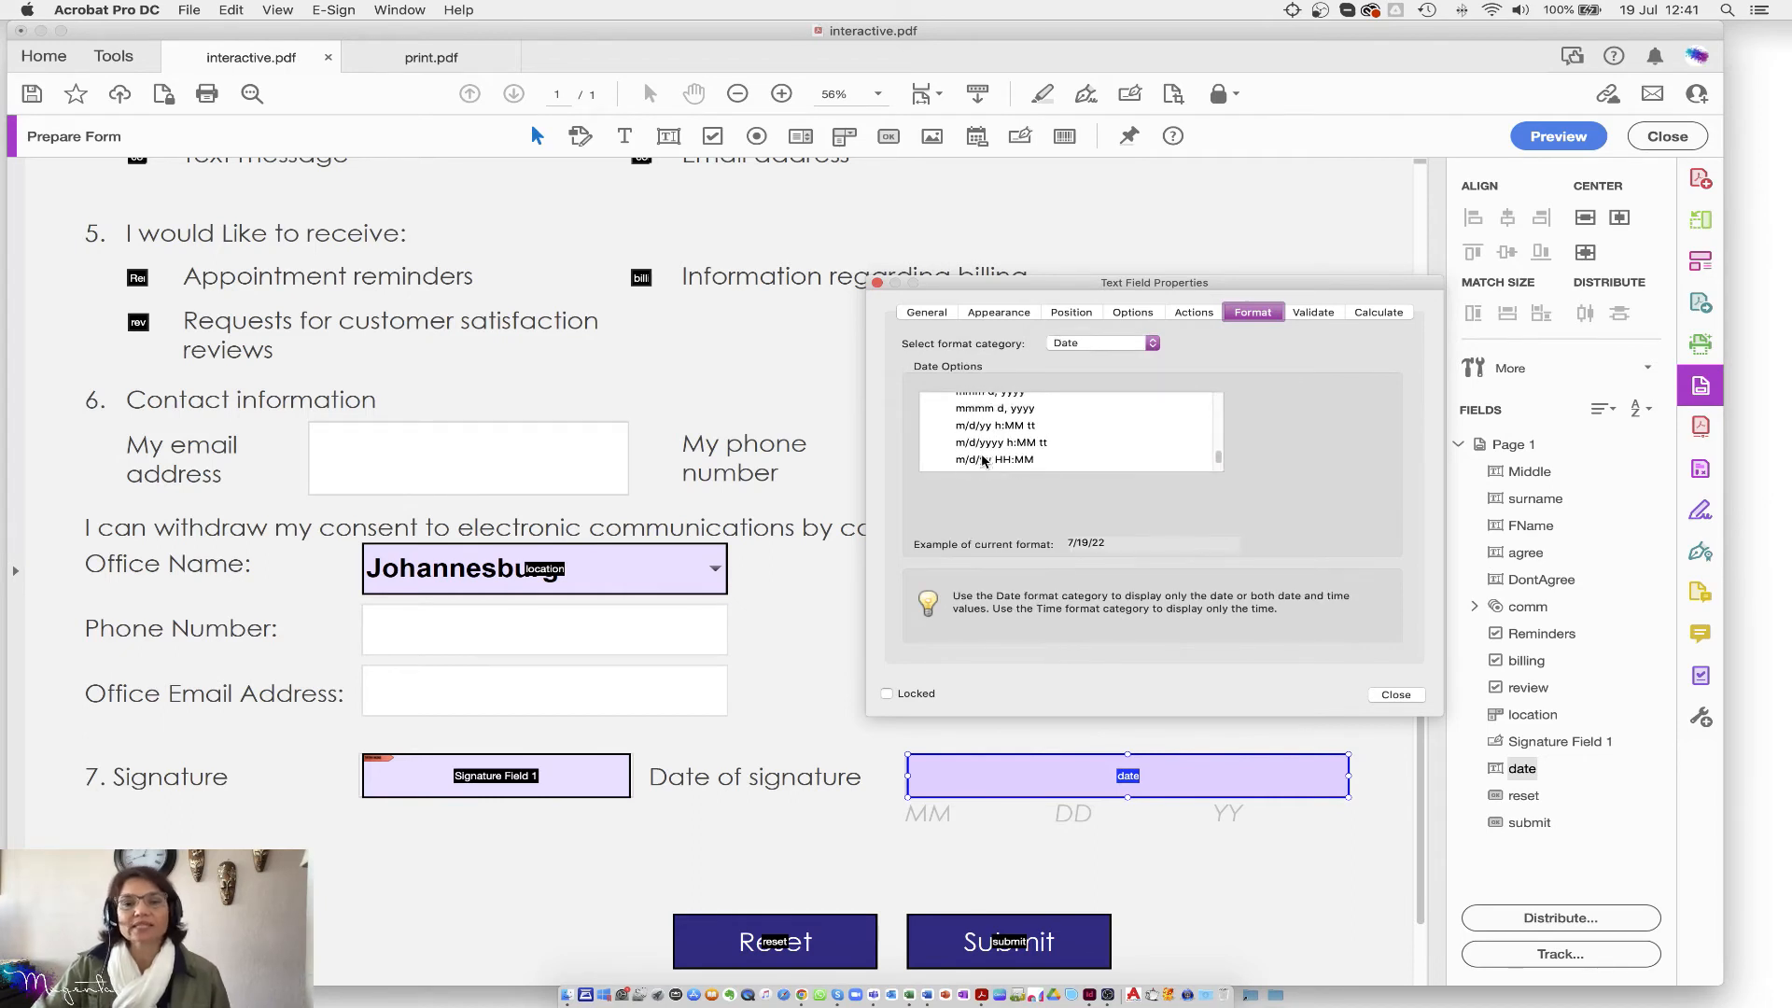
pyautogui.scroll(-3, 982, 462)
pyautogui.scroll(5, 980, 467)
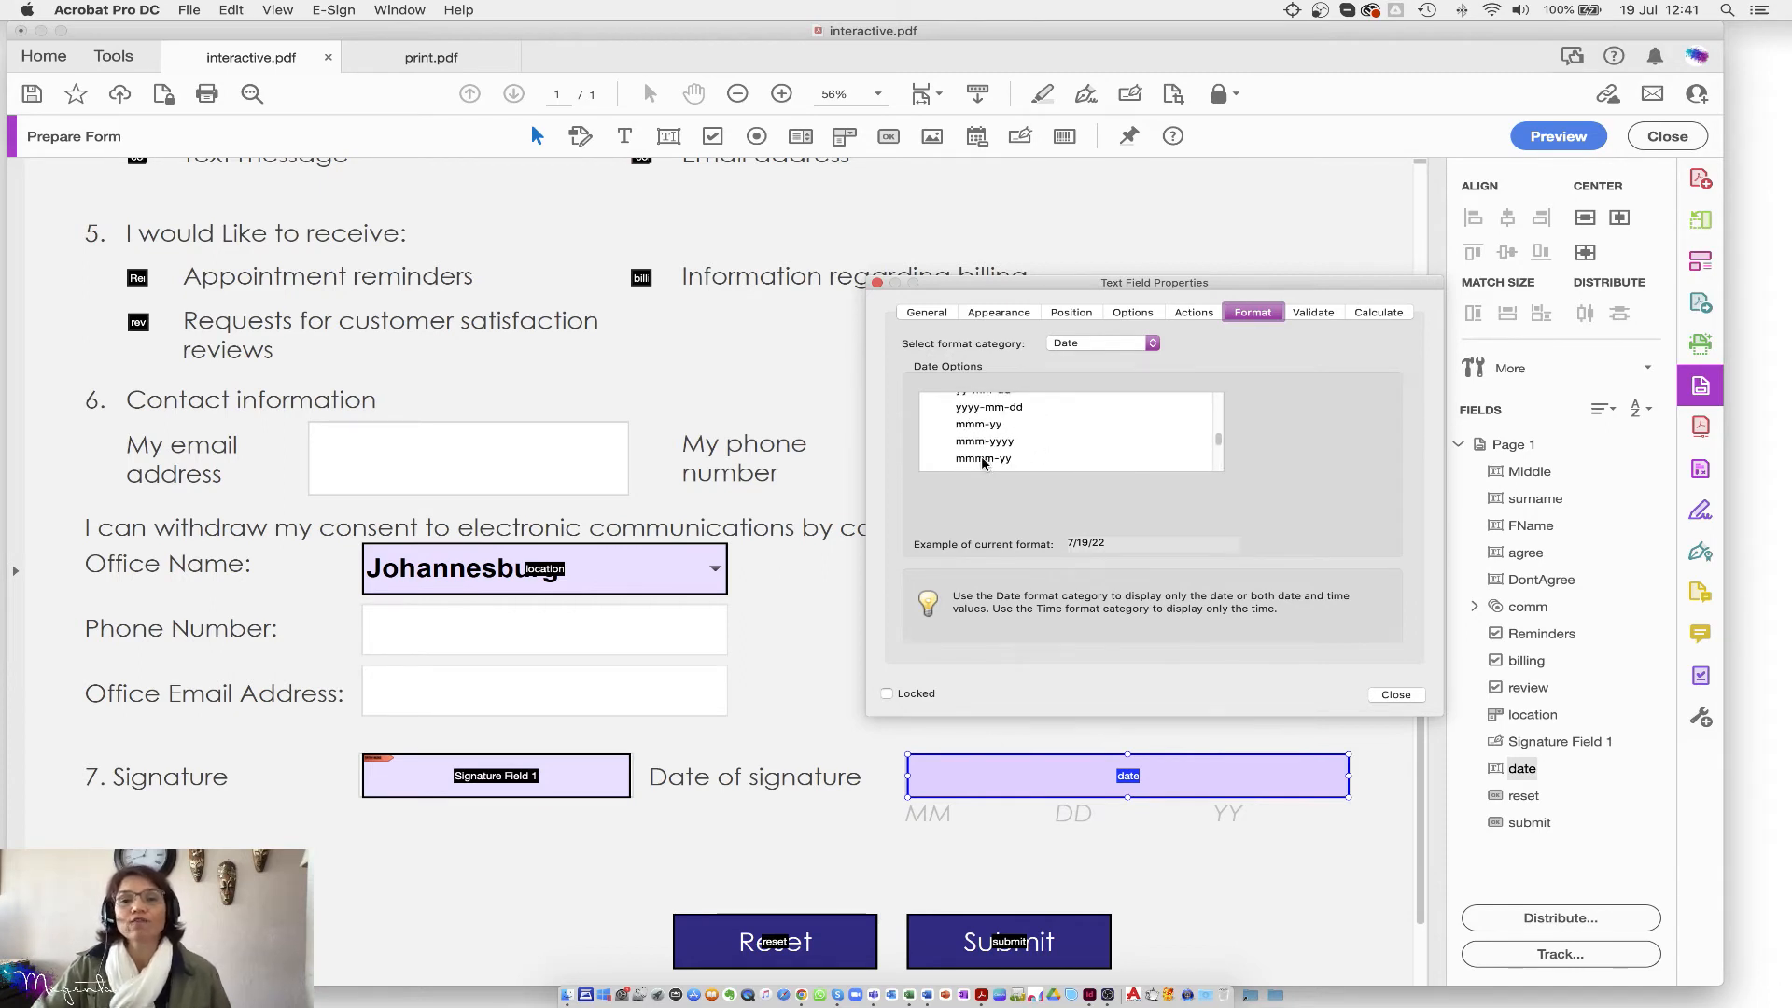
pyautogui.click(997, 409)
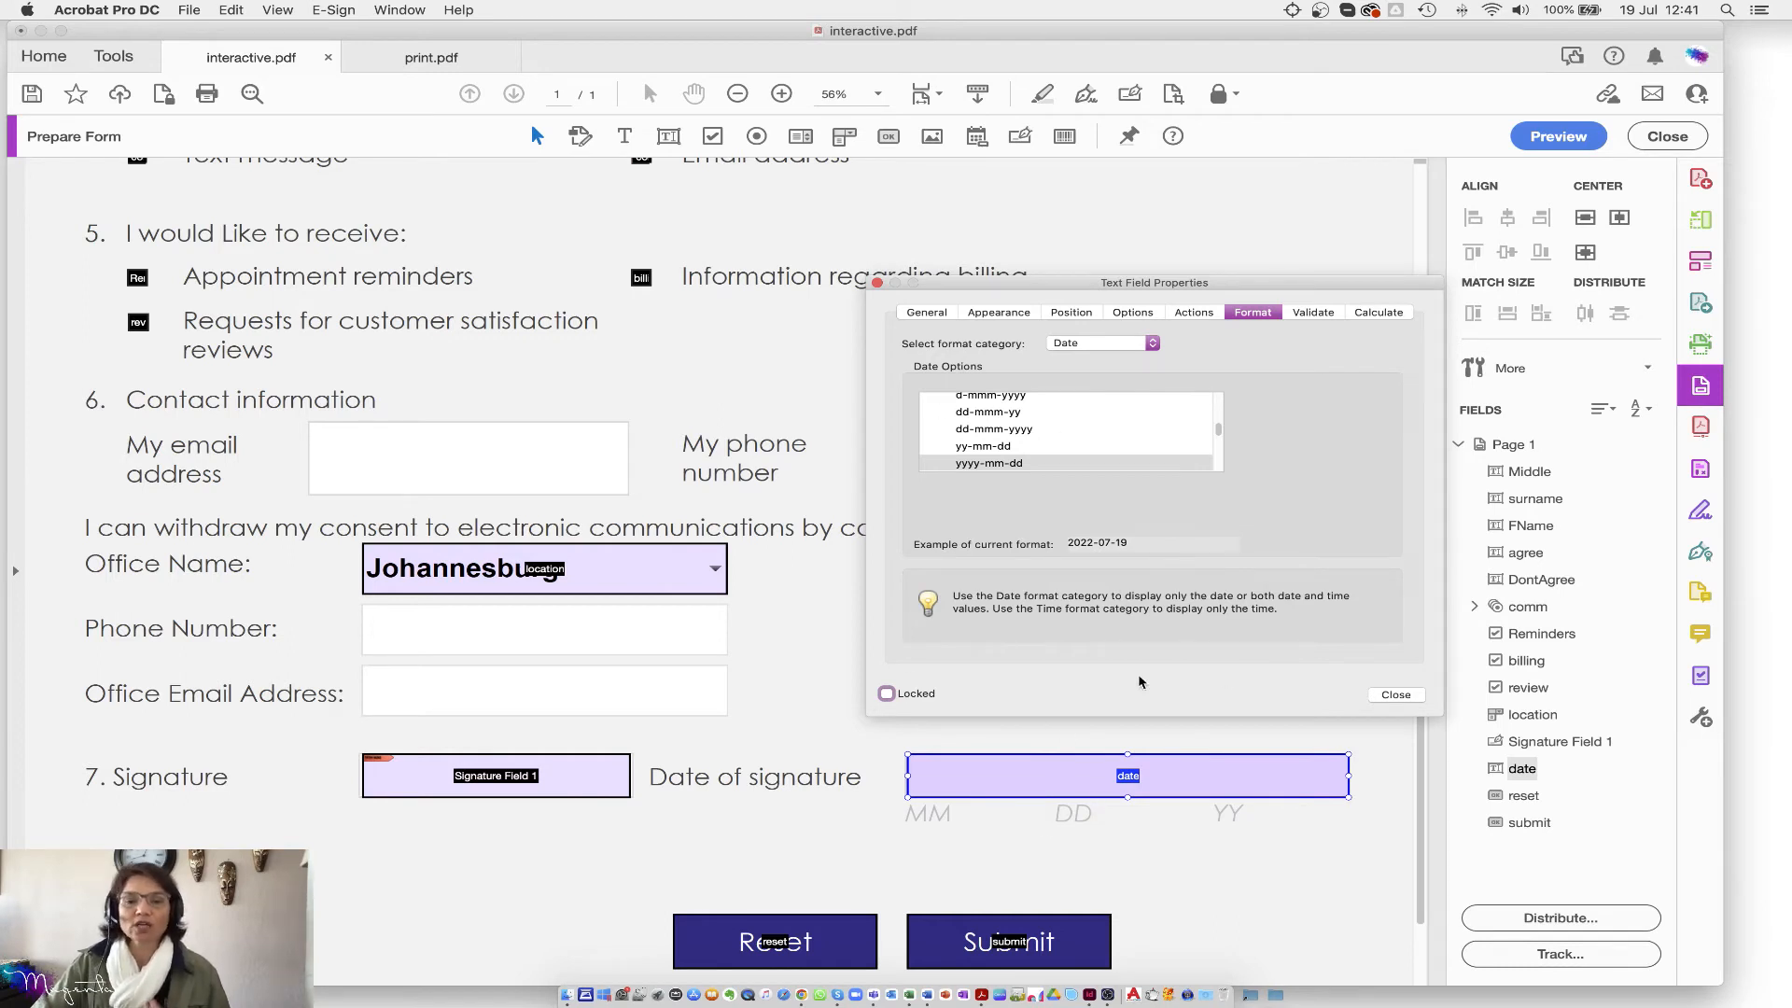
pyautogui.click(1397, 695)
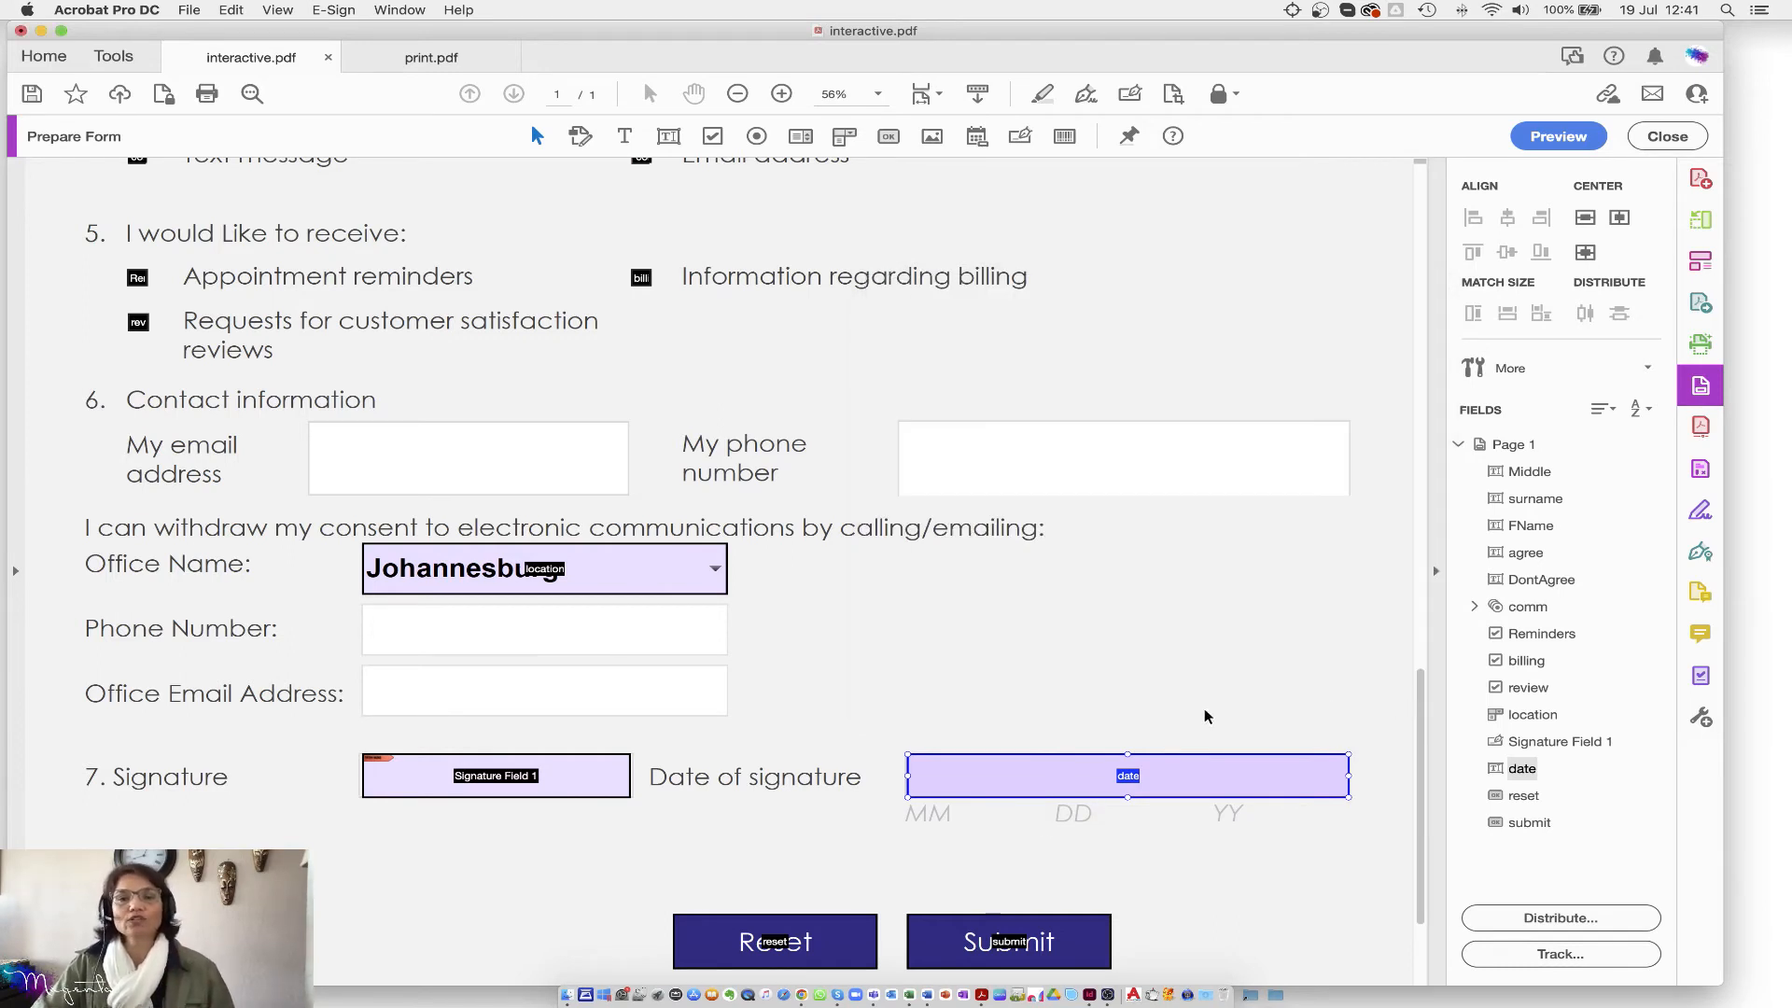
# Step: Select the Office Name (location) dropdown field and open its properties
pyautogui.click(460, 573)
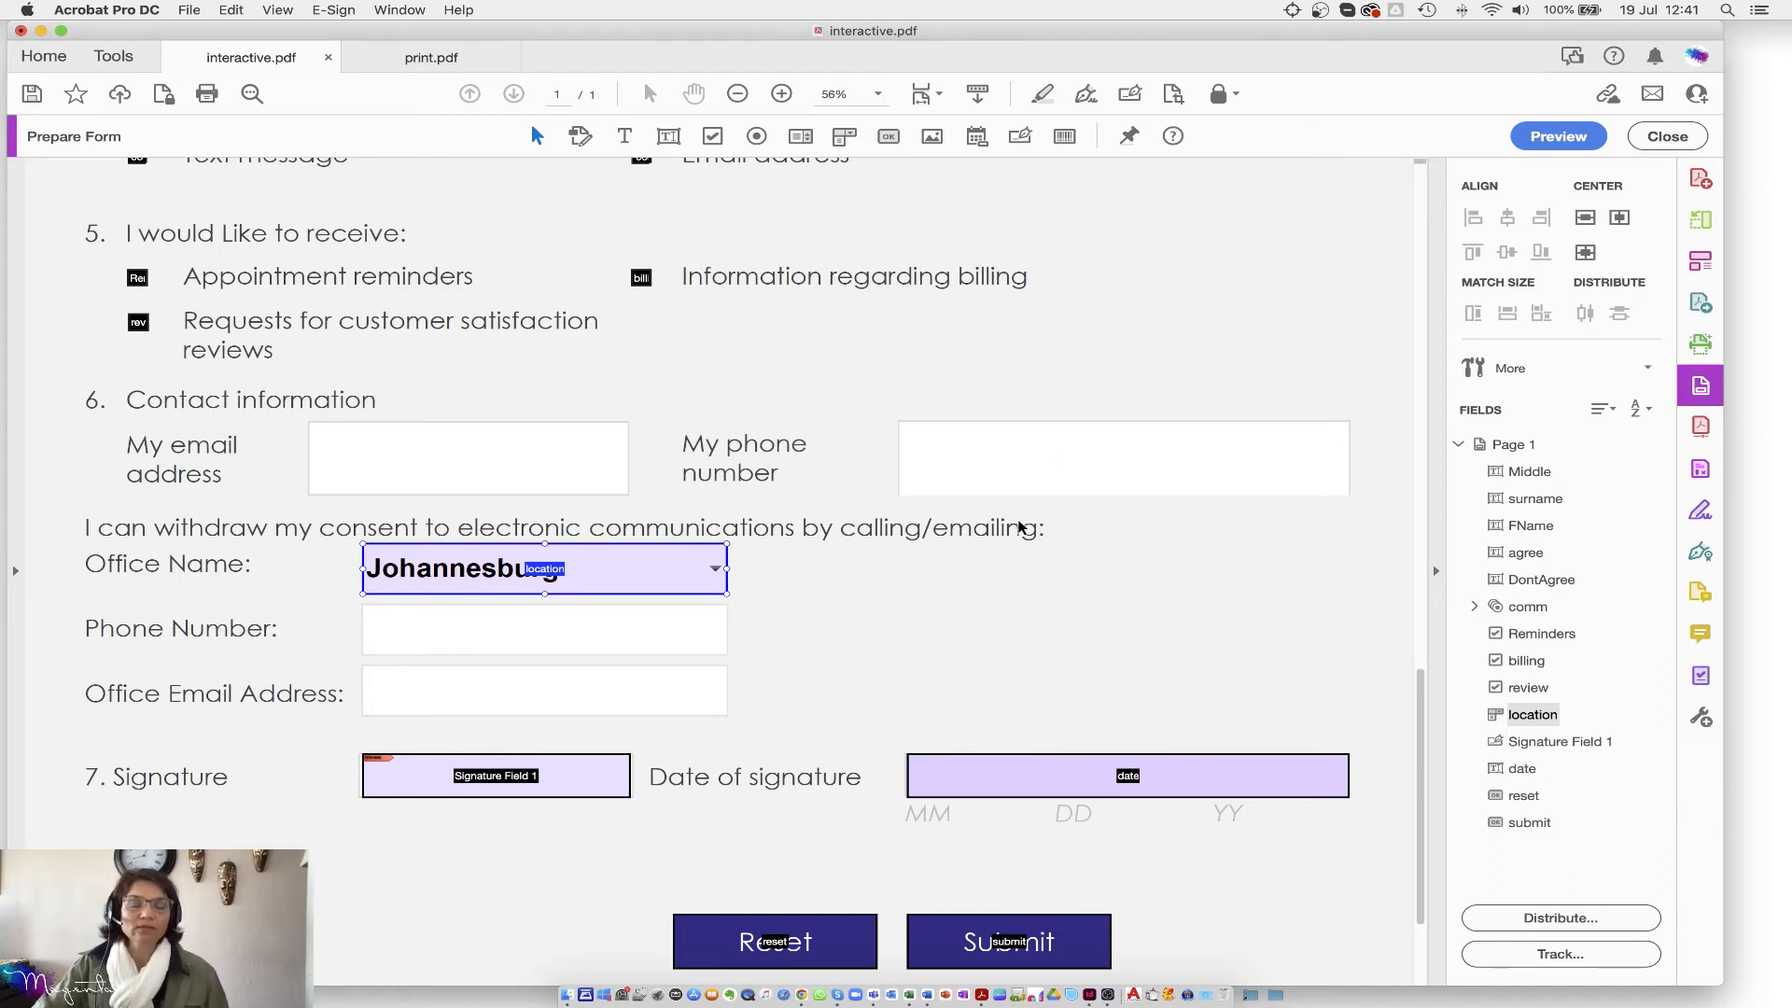
pyautogui.rightClick(648, 571)
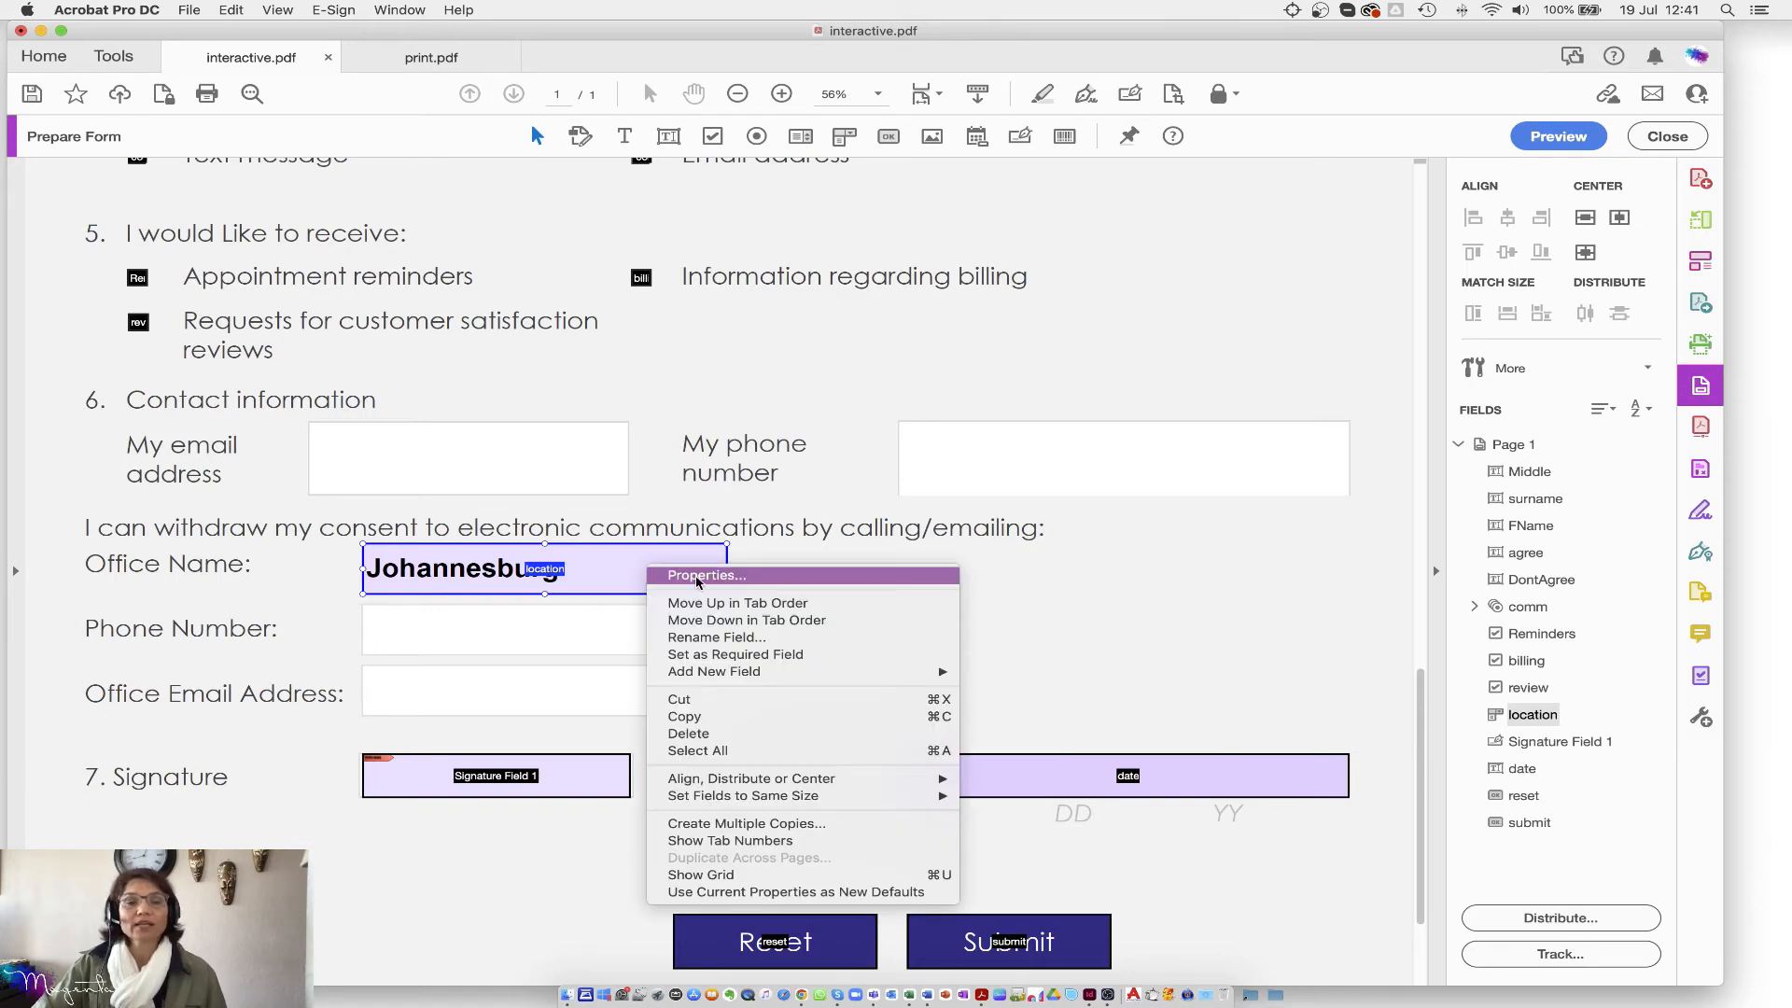
pyautogui.click(710, 576)
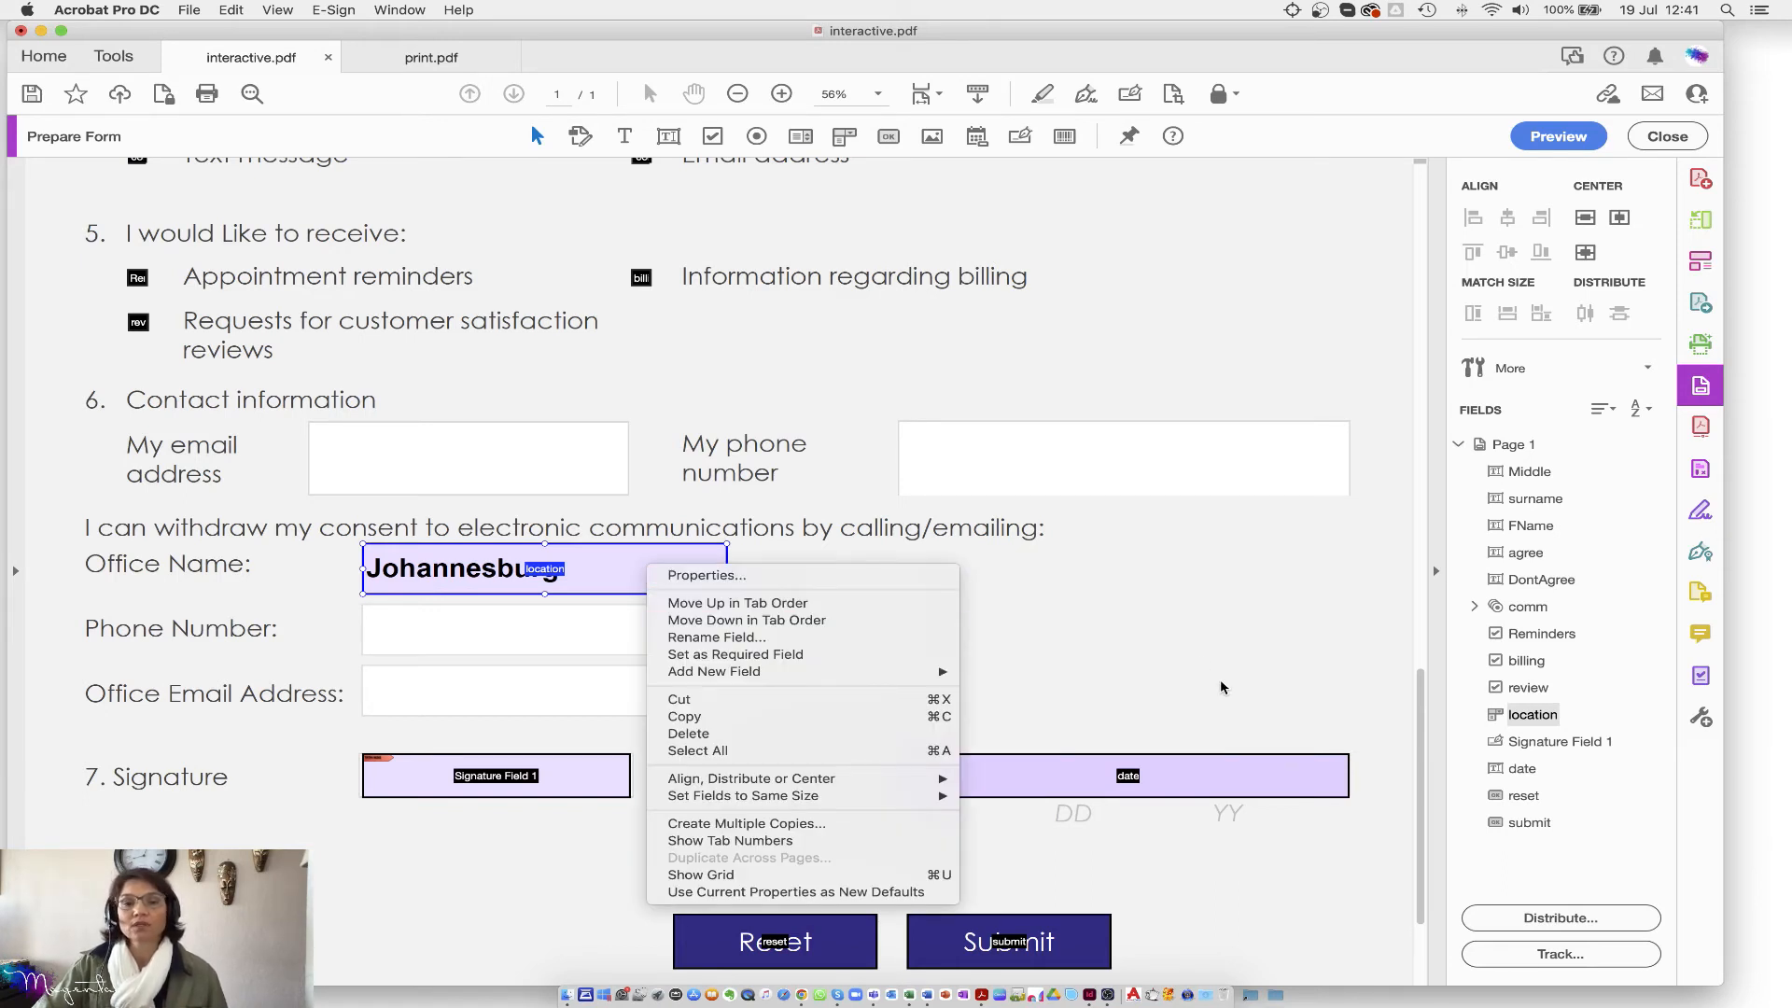
pyautogui.click(1512, 369)
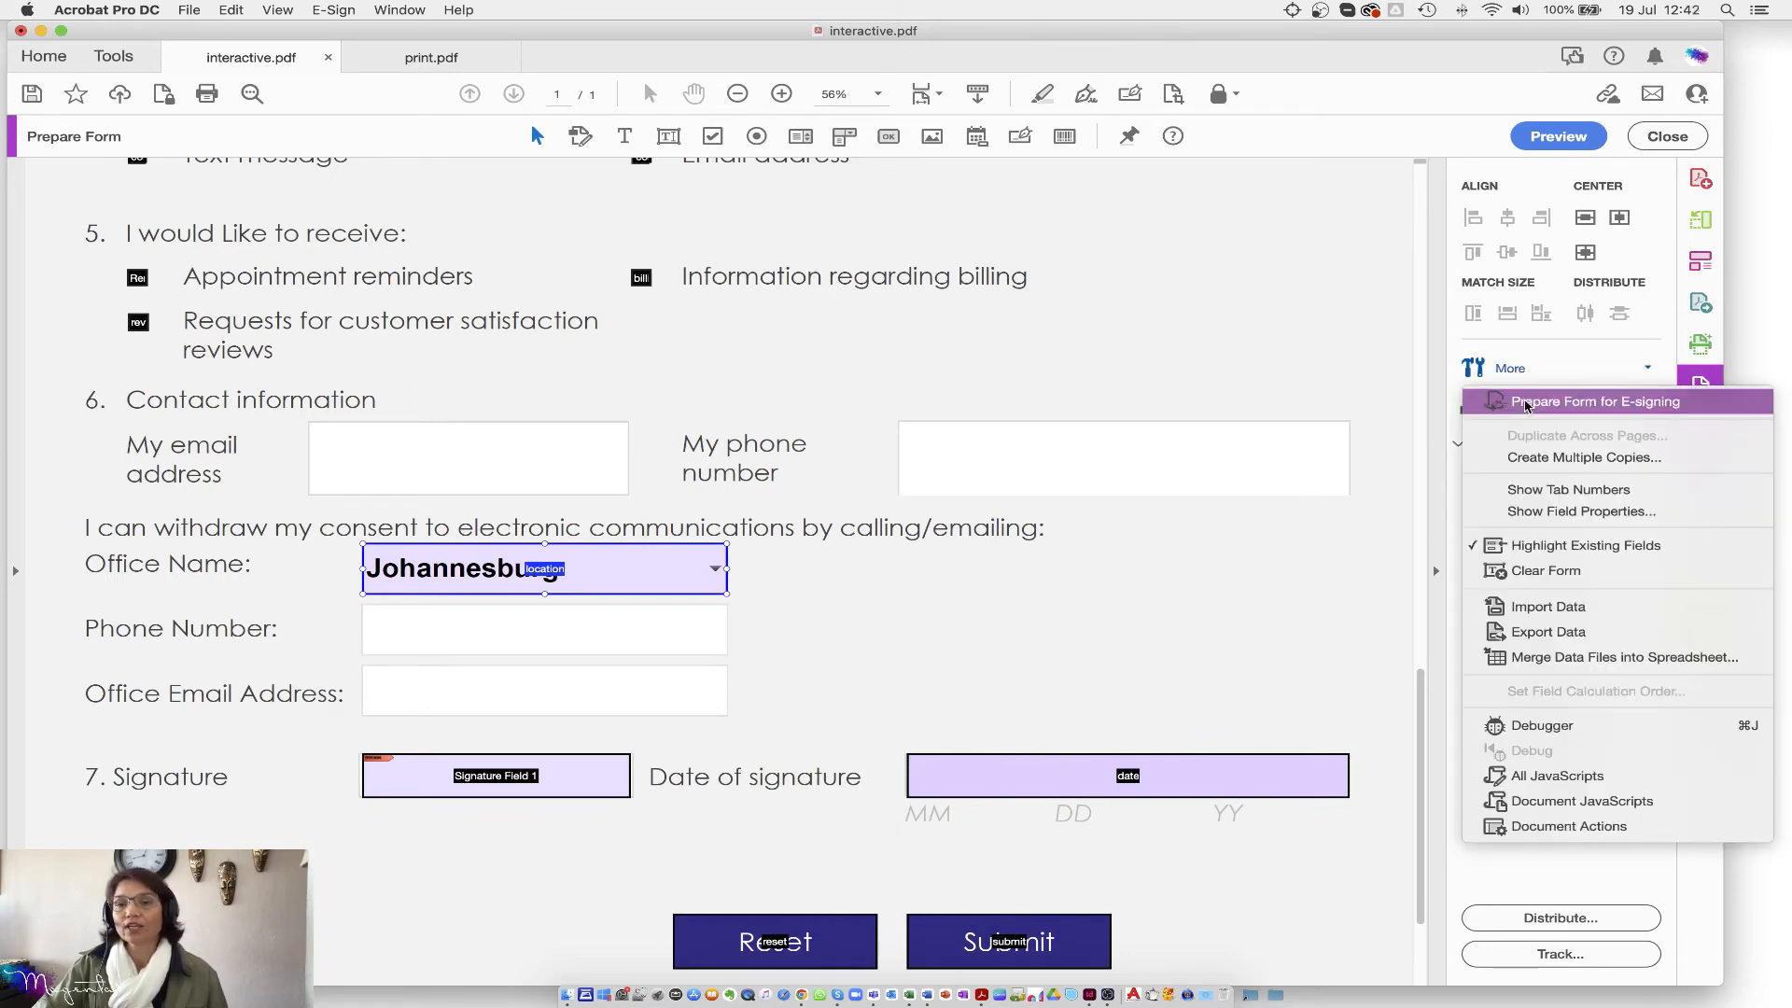
pyautogui.click(1565, 514)
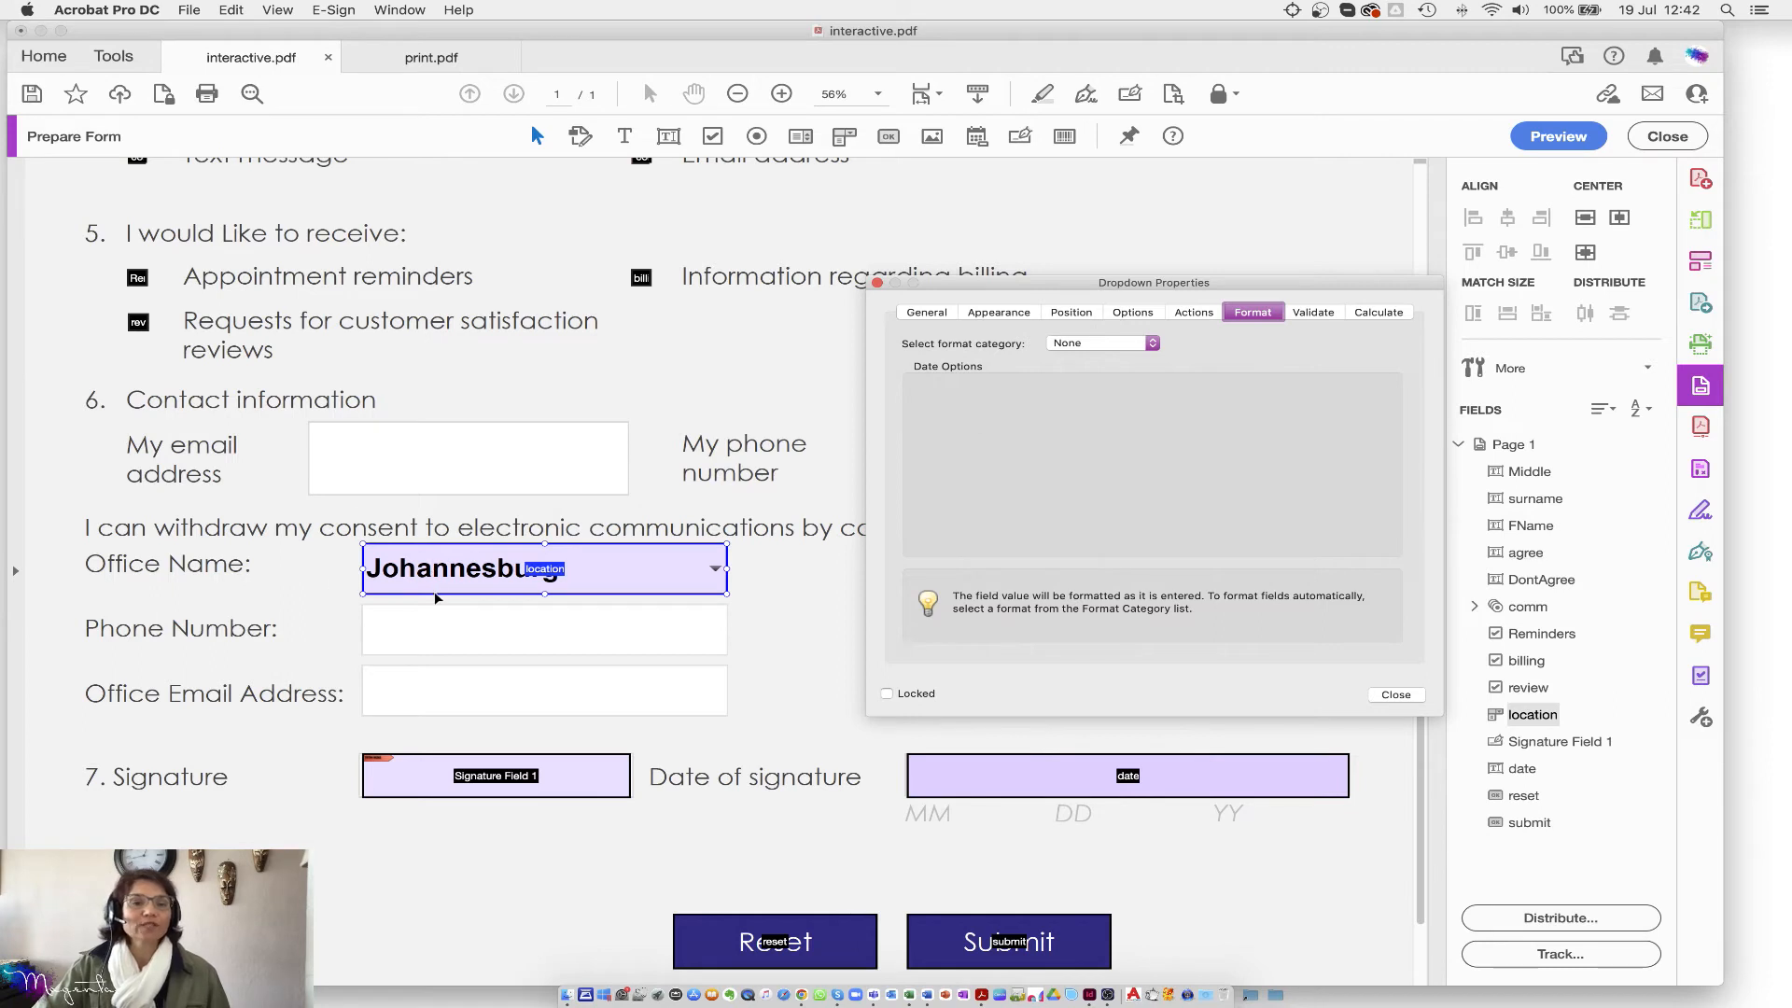
# Step: On the Appearance tab, set the location field's font to Arial at 12 pt, then close
pyautogui.click(1000, 314)
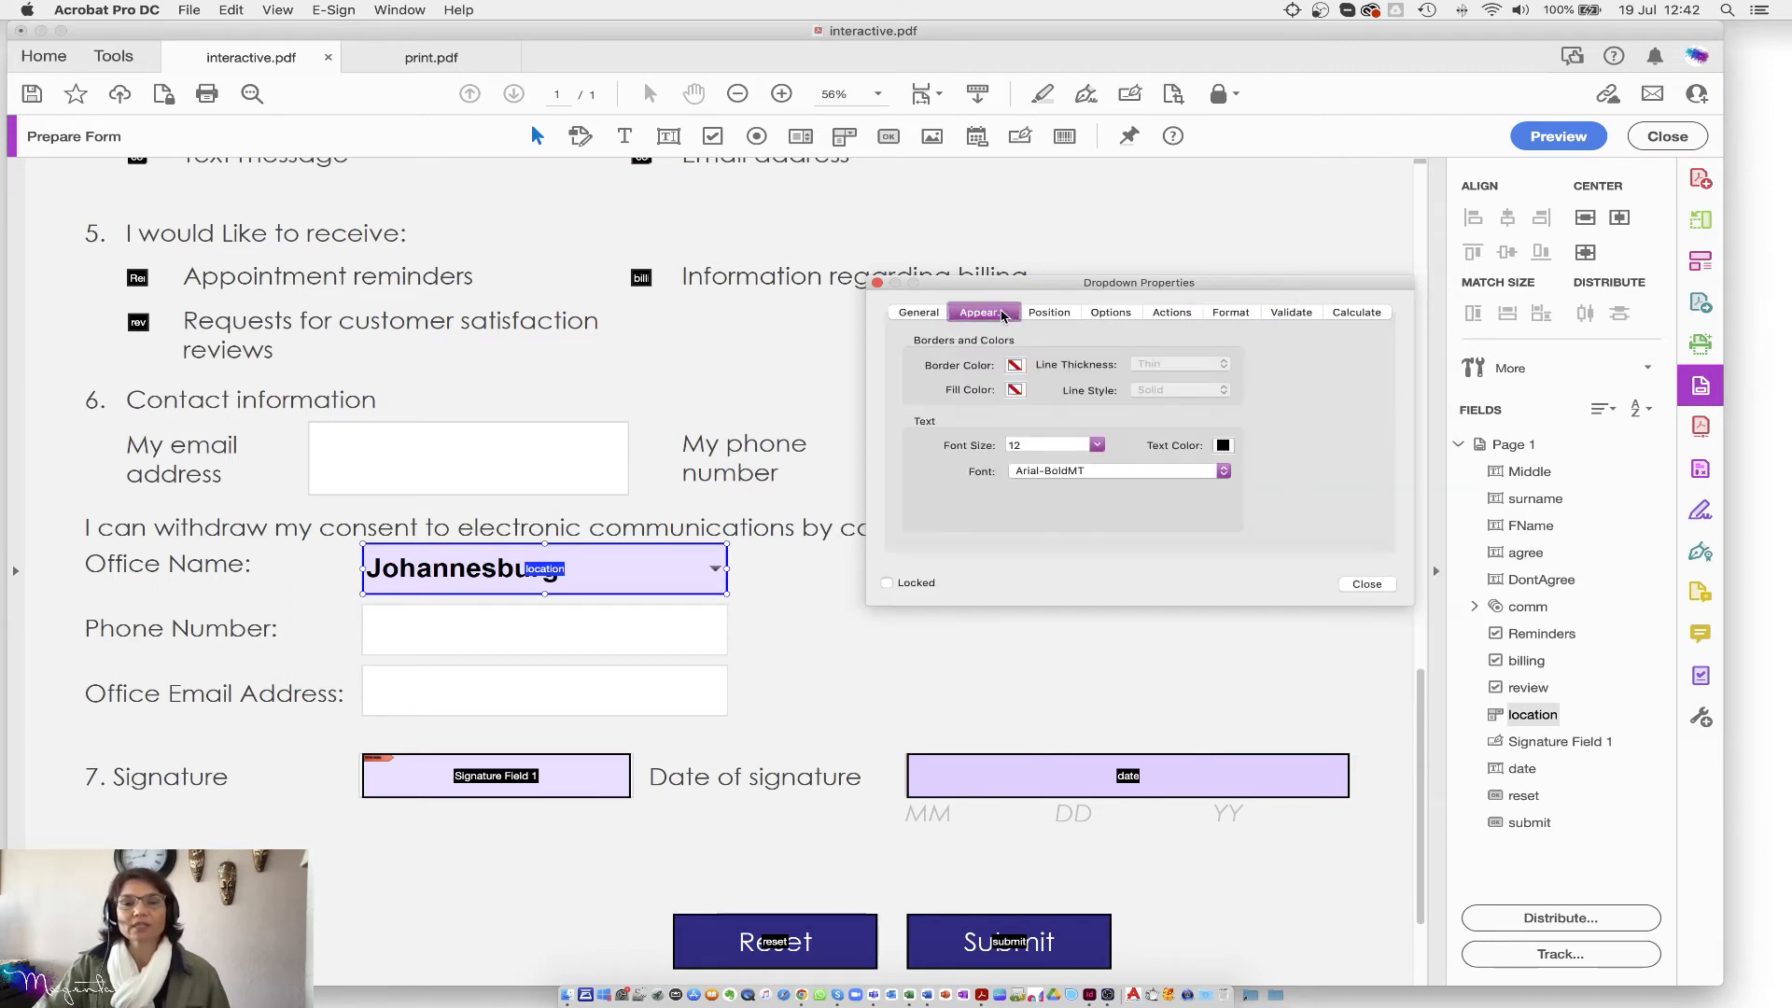
pyautogui.click(1147, 470)
pyautogui.scroll(-10, 1110, 446)
pyautogui.scroll(15, 1110, 446)
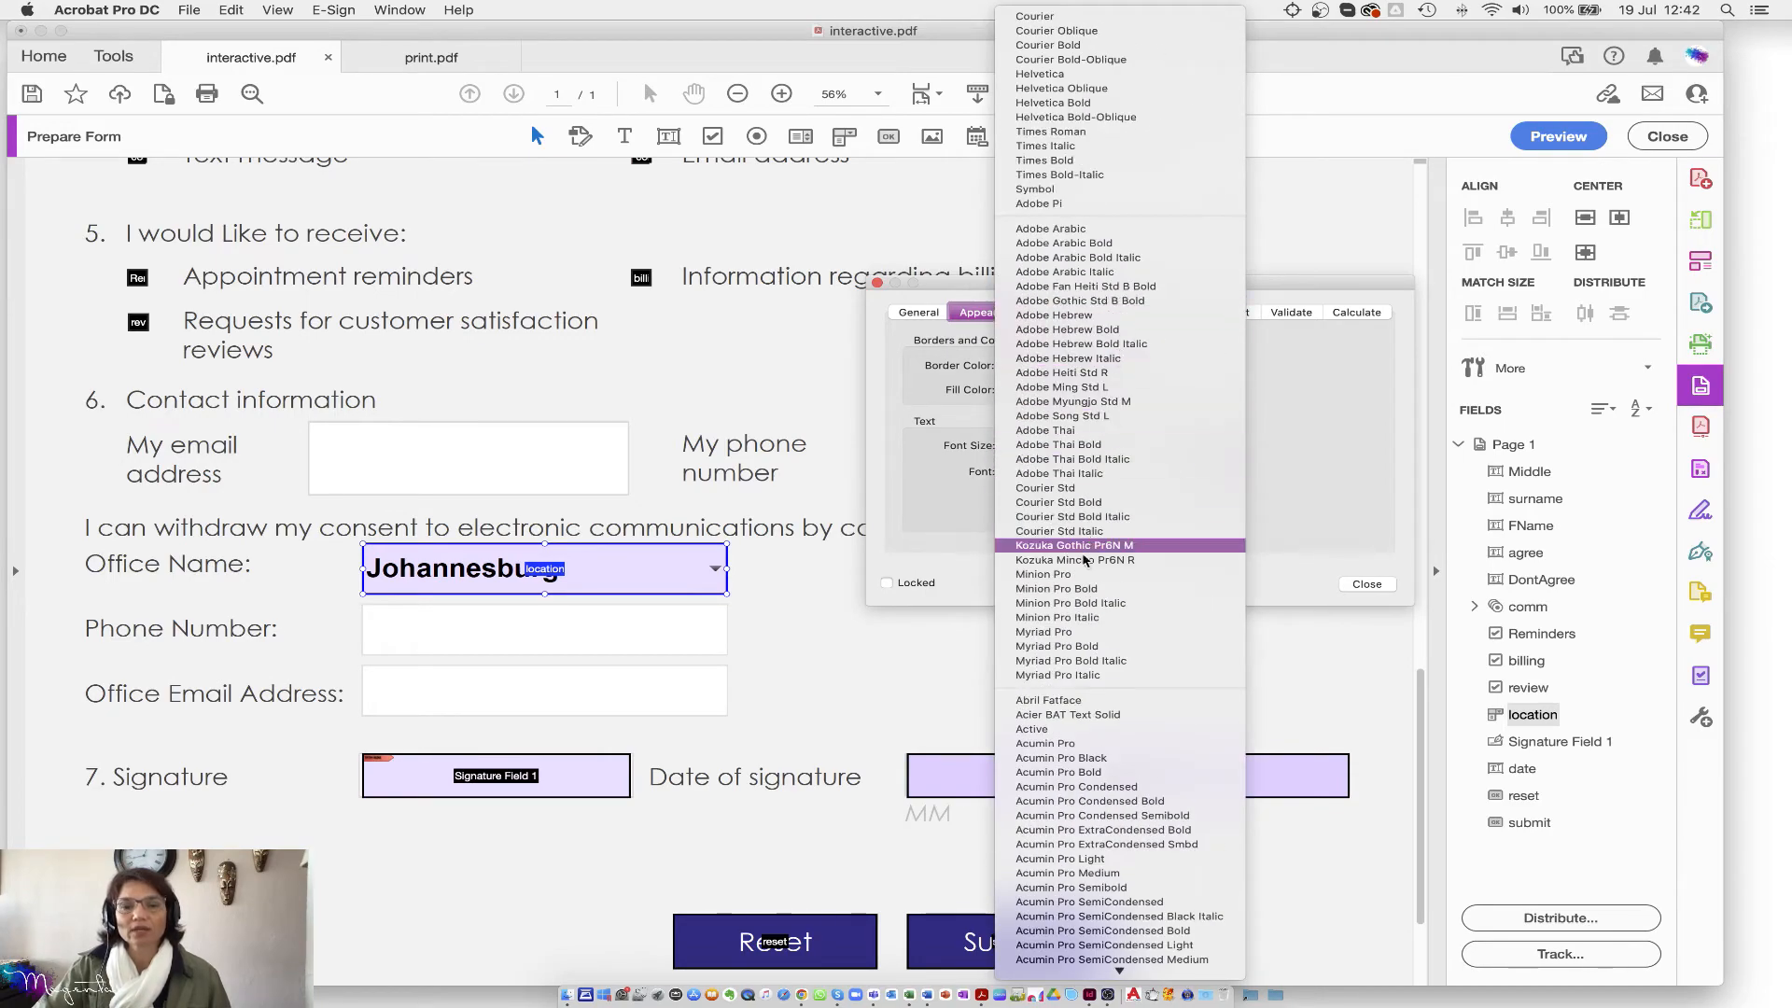
pyautogui.scroll(-8, 1060, 717)
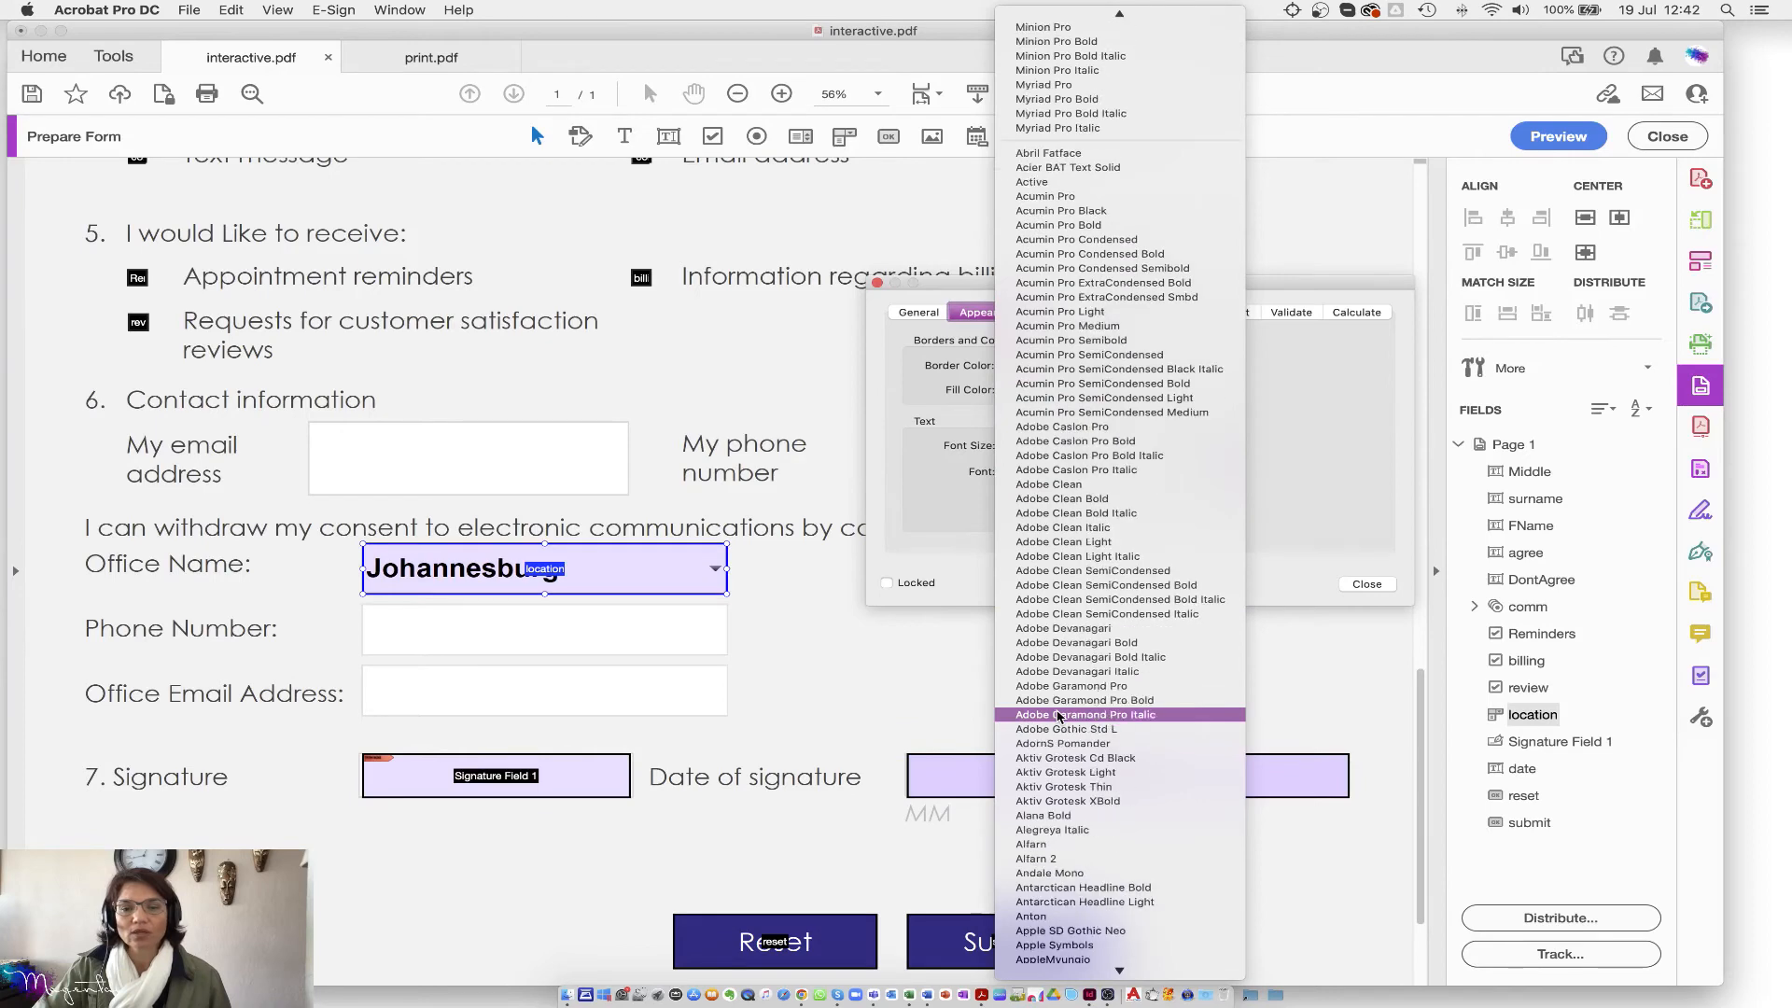
pyautogui.scroll(-4, 1060, 717)
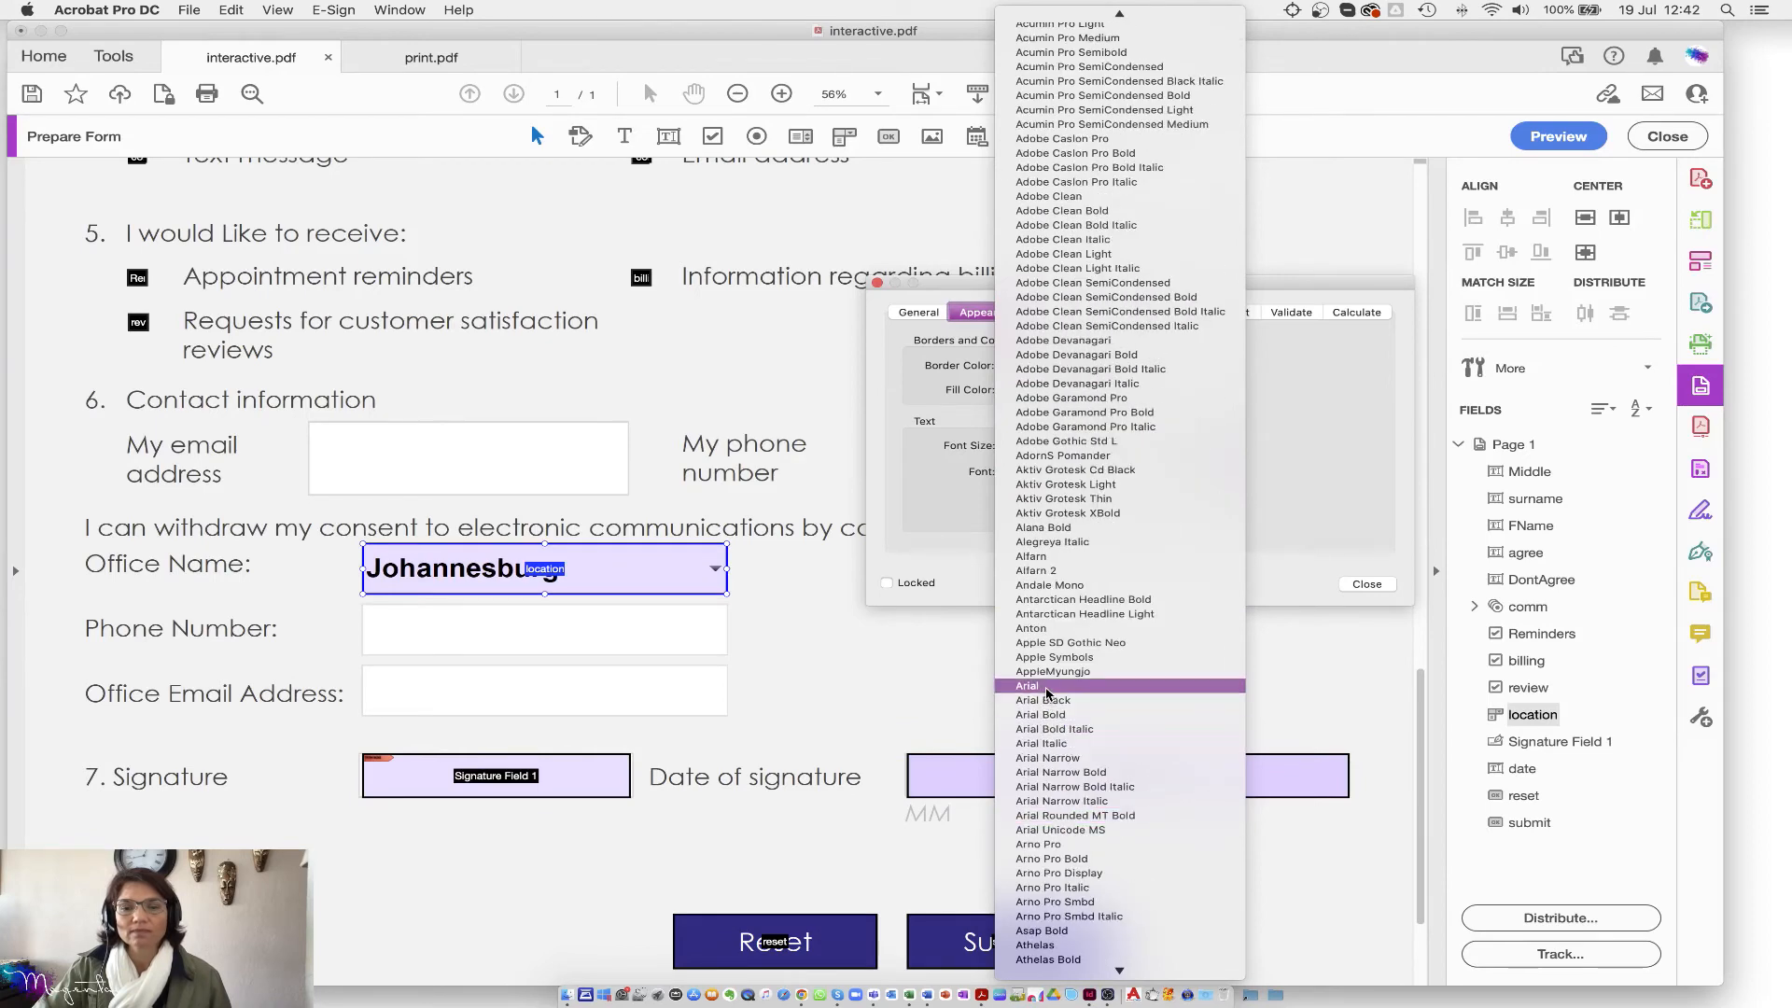
pyautogui.click(1047, 689)
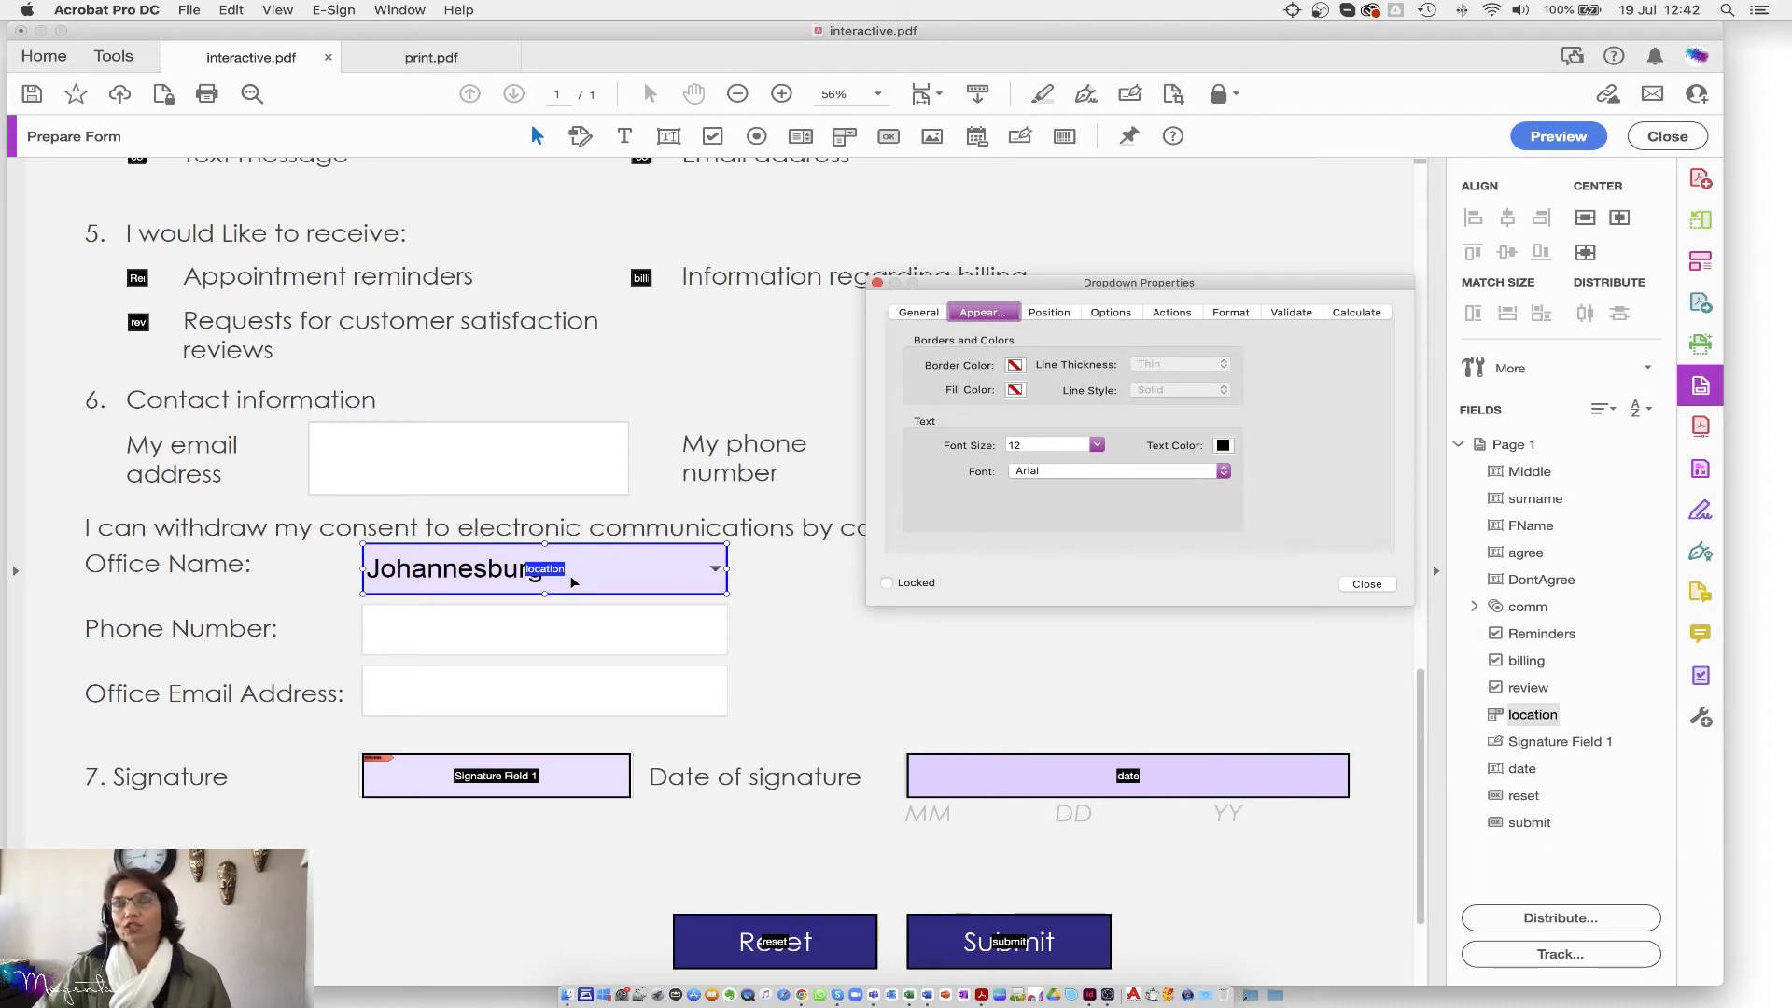
pyautogui.click(1097, 446)
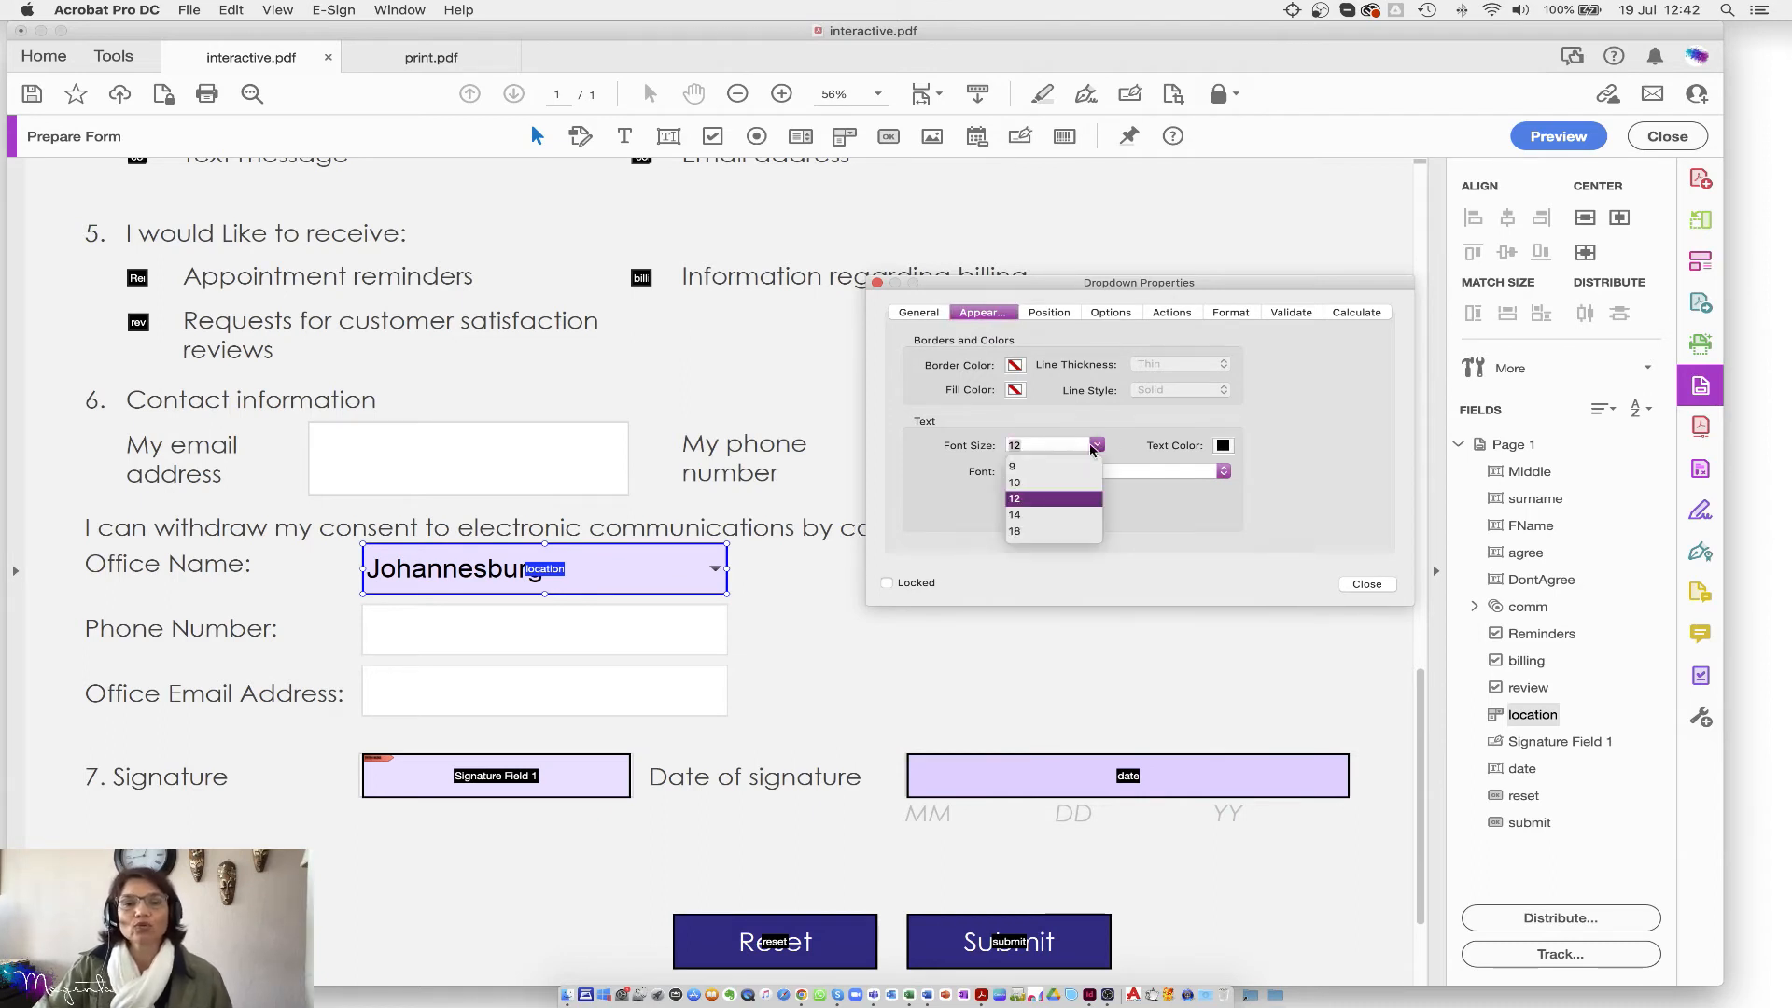
pyautogui.scroll(1, 1026, 485)
pyautogui.click(1030, 466)
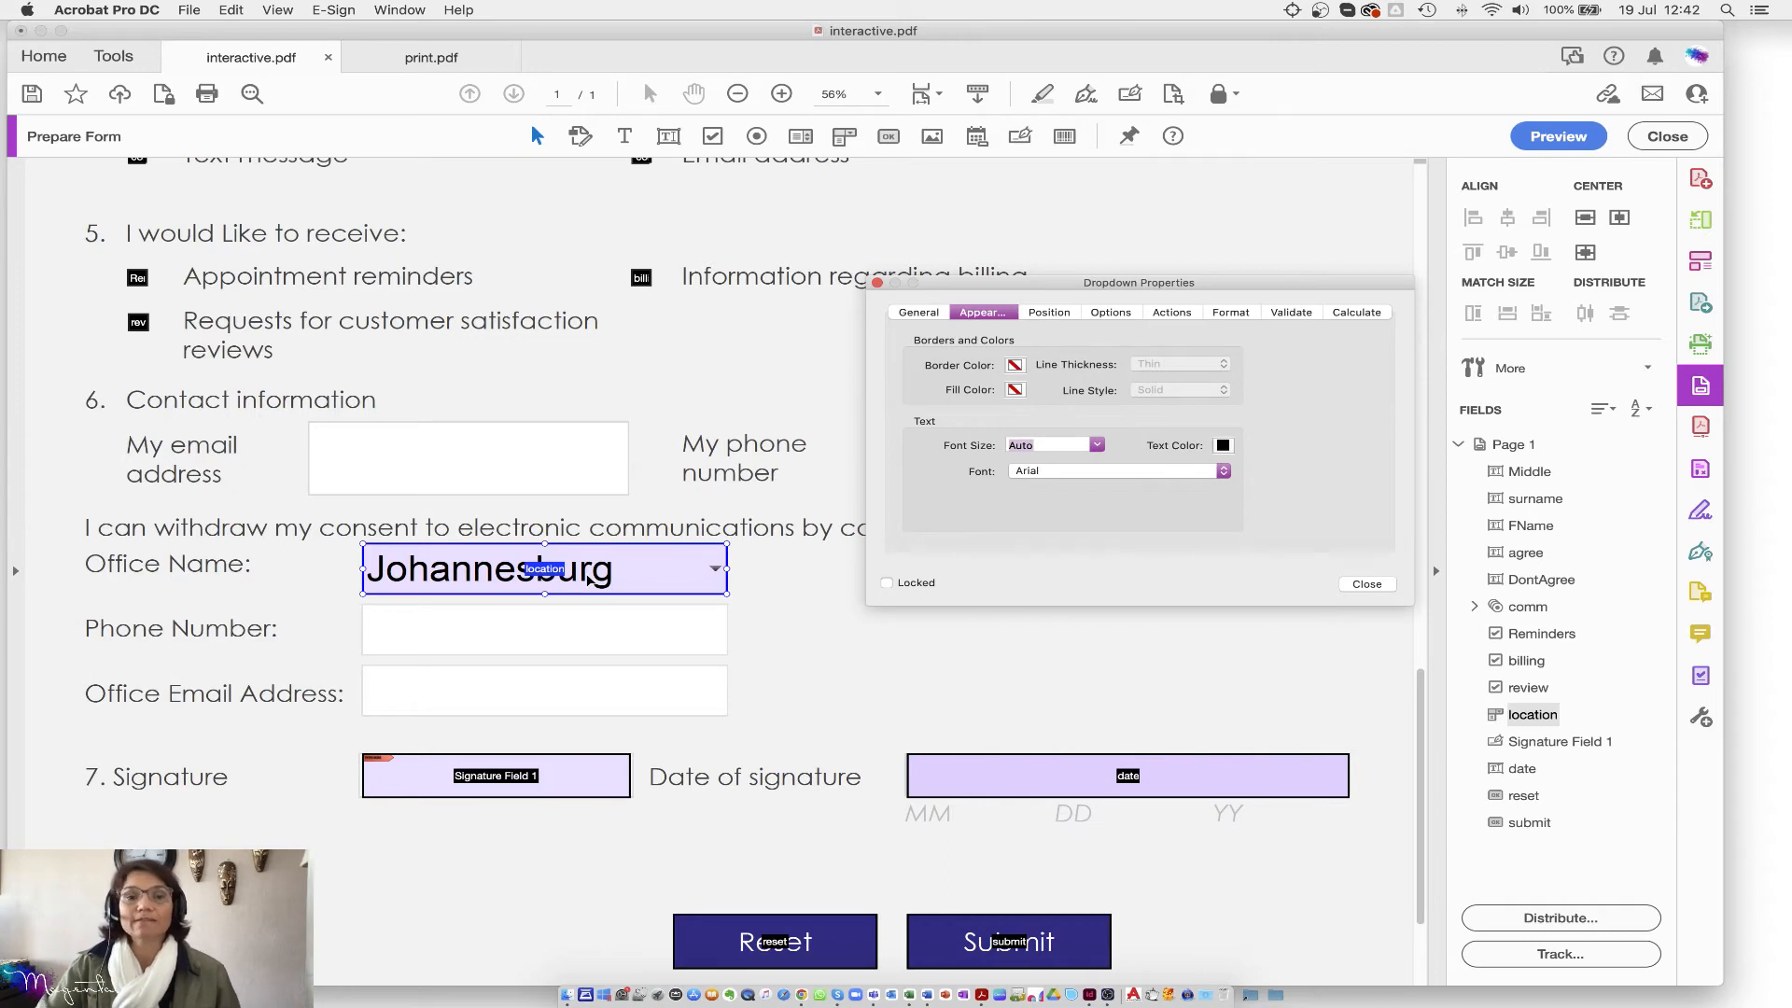
pyautogui.click(1097, 446)
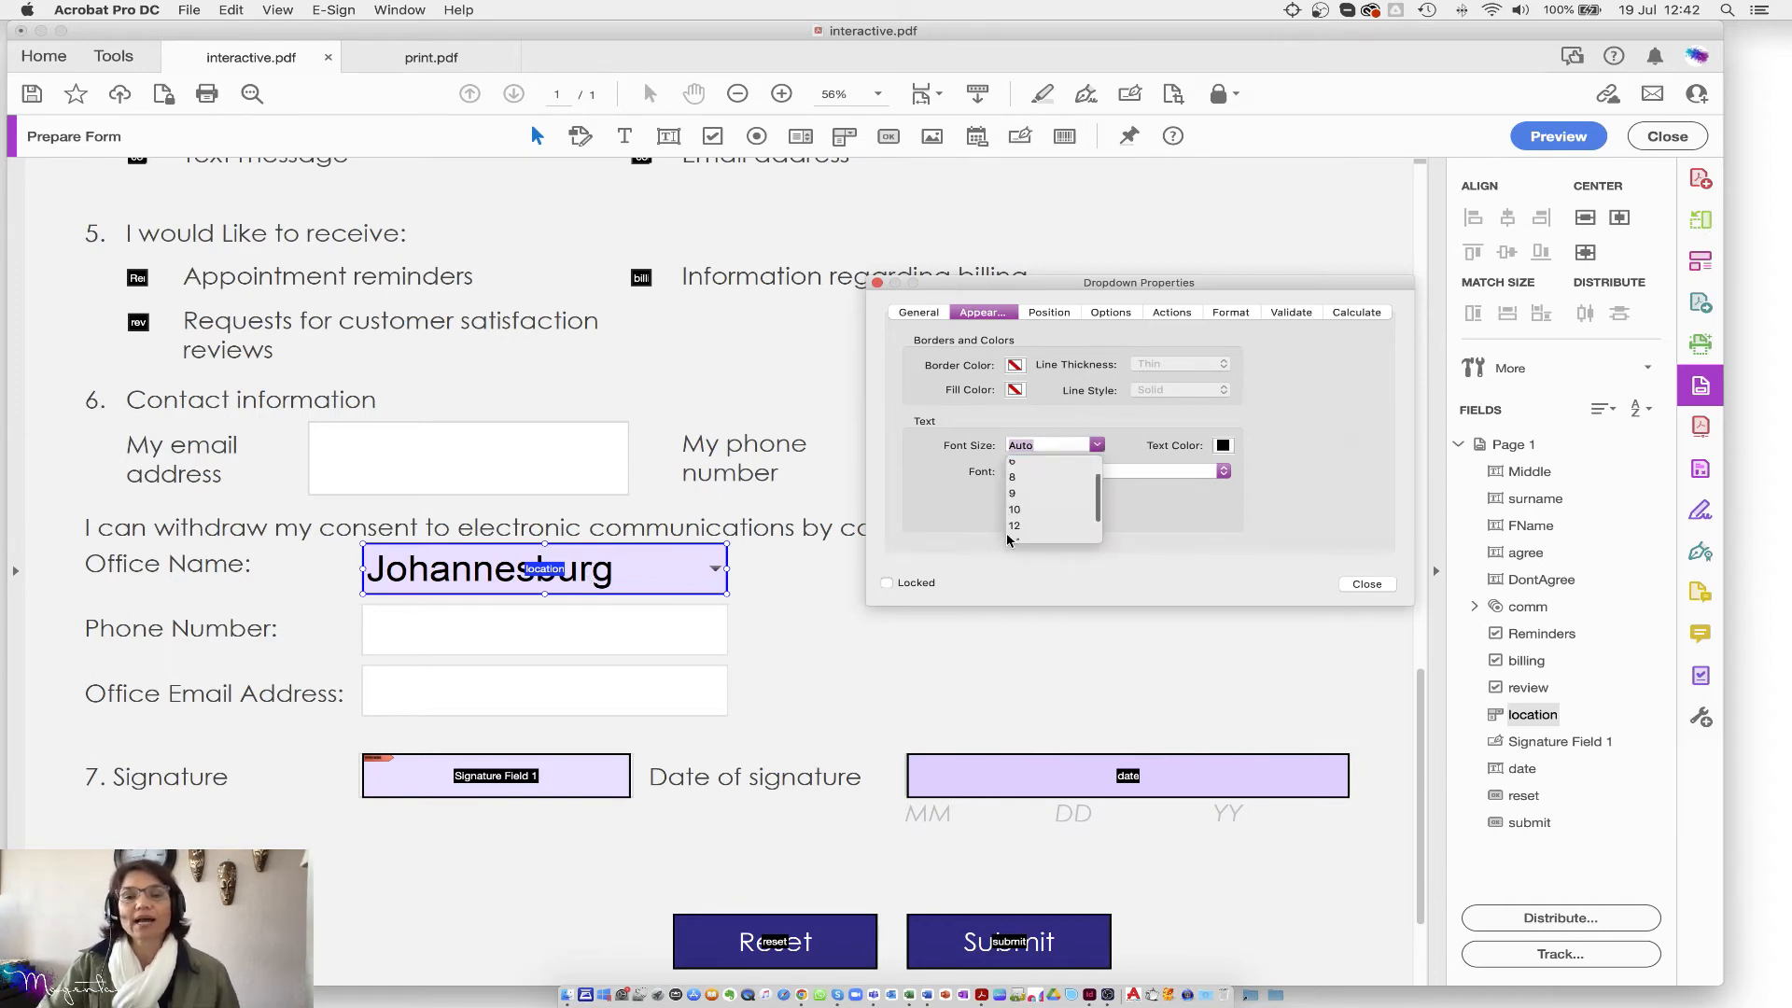
pyautogui.click(1013, 528)
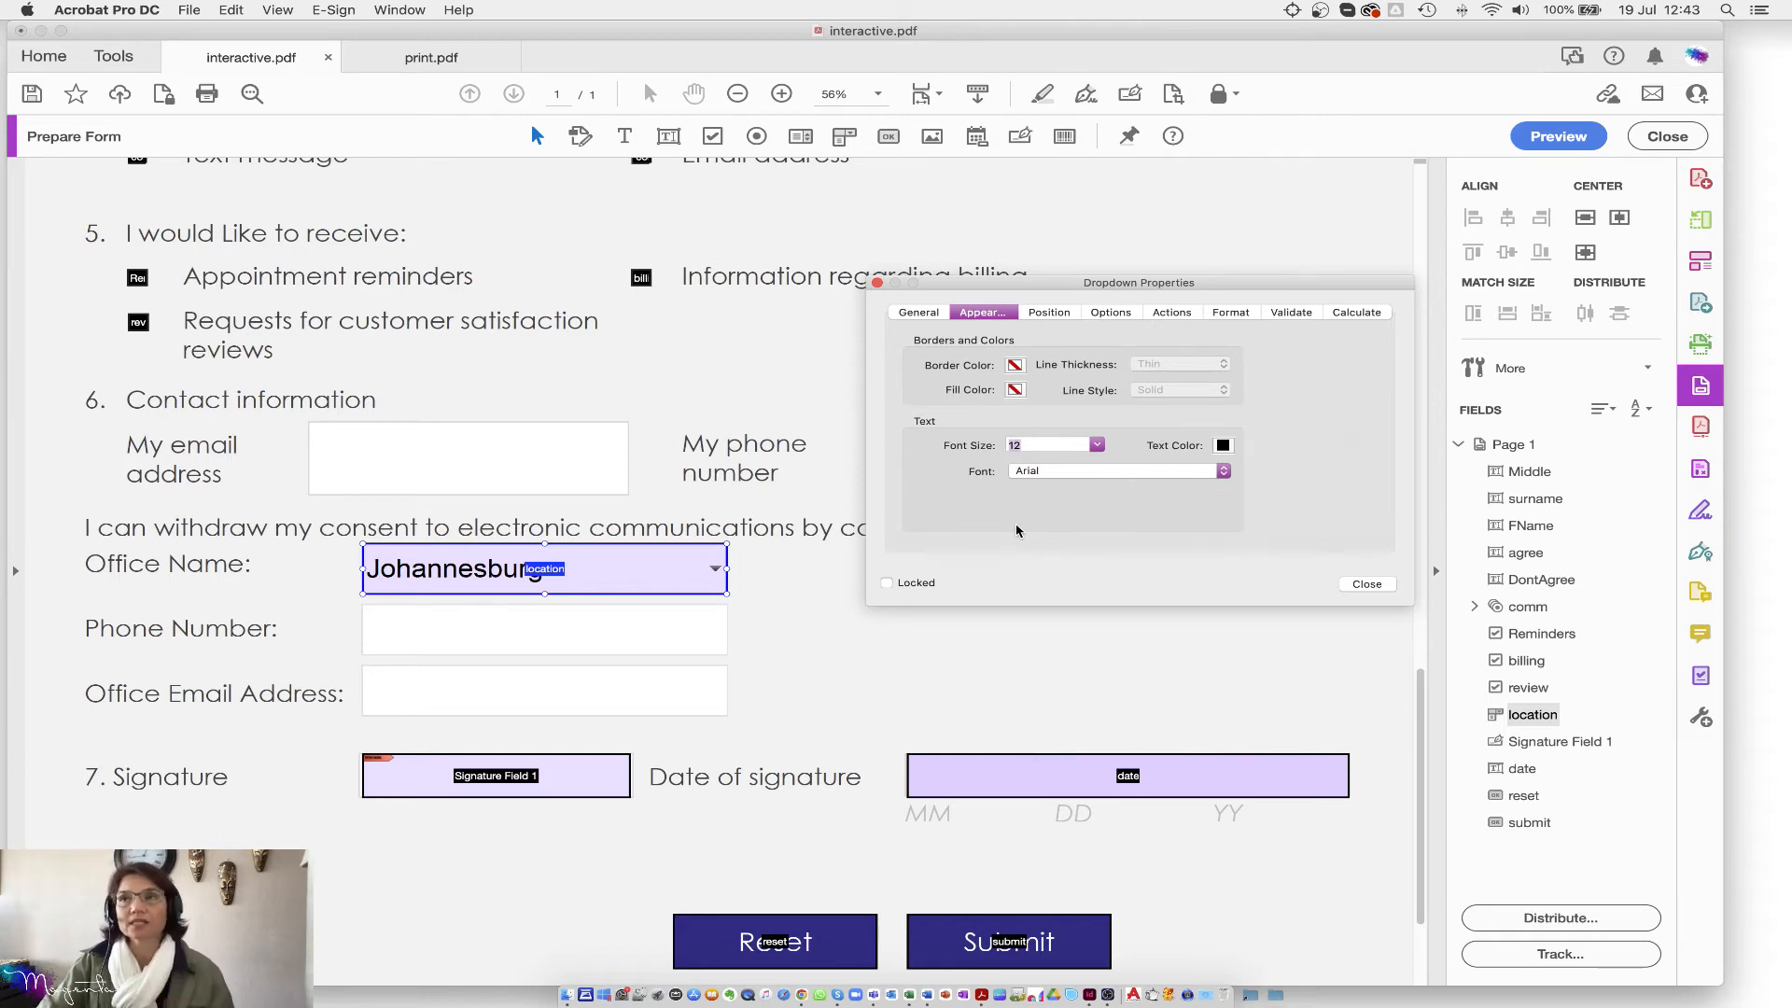
pyautogui.click(1369, 583)
pyautogui.scroll(1, 1045, 563)
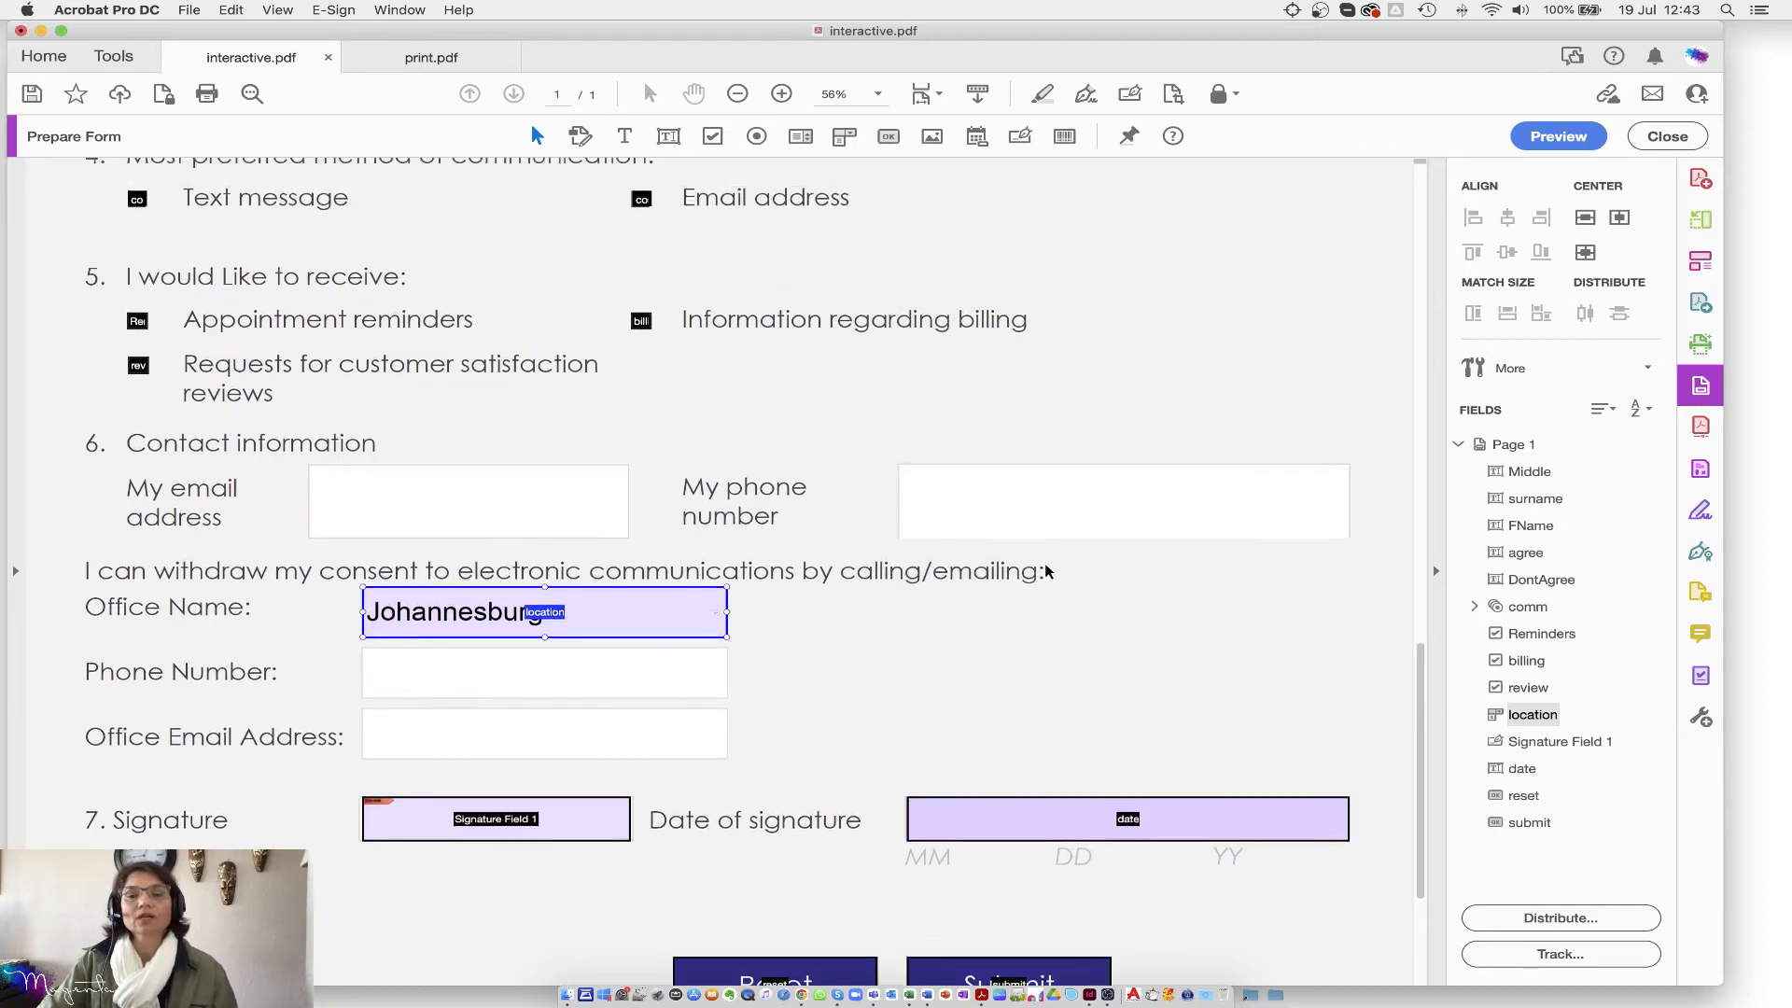
pyautogui.scroll(3, 1045, 563)
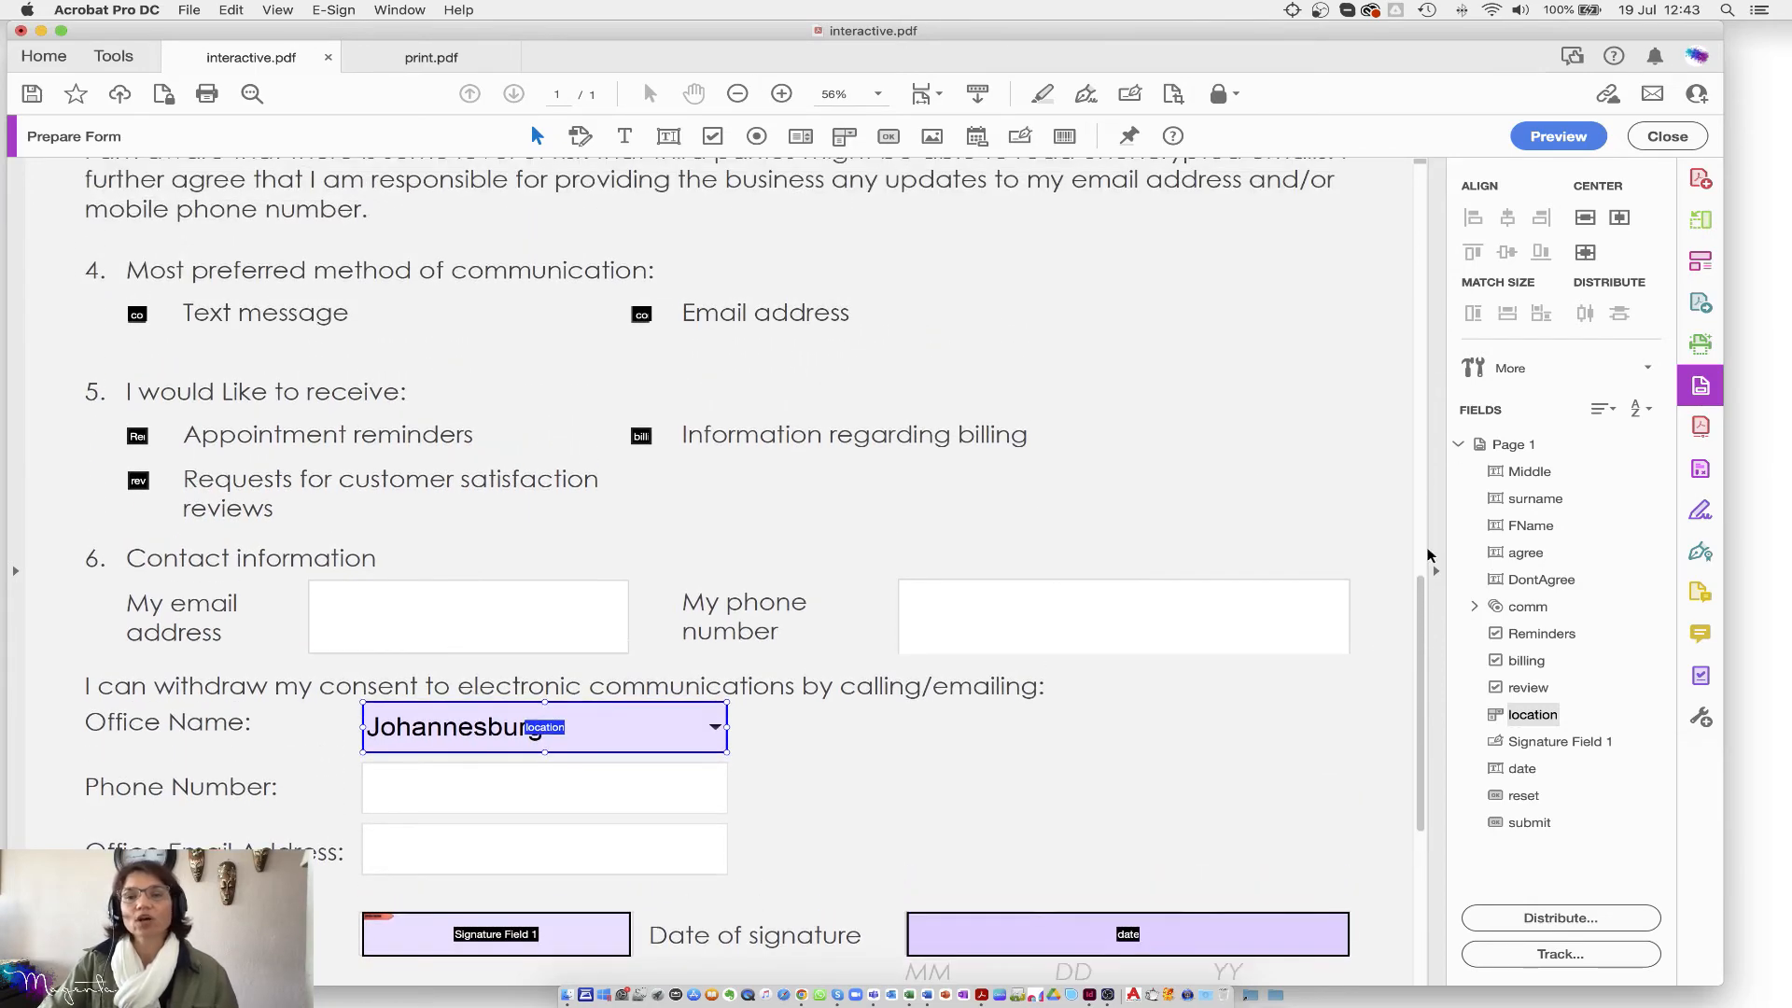
pyautogui.scroll(15, 1426, 495)
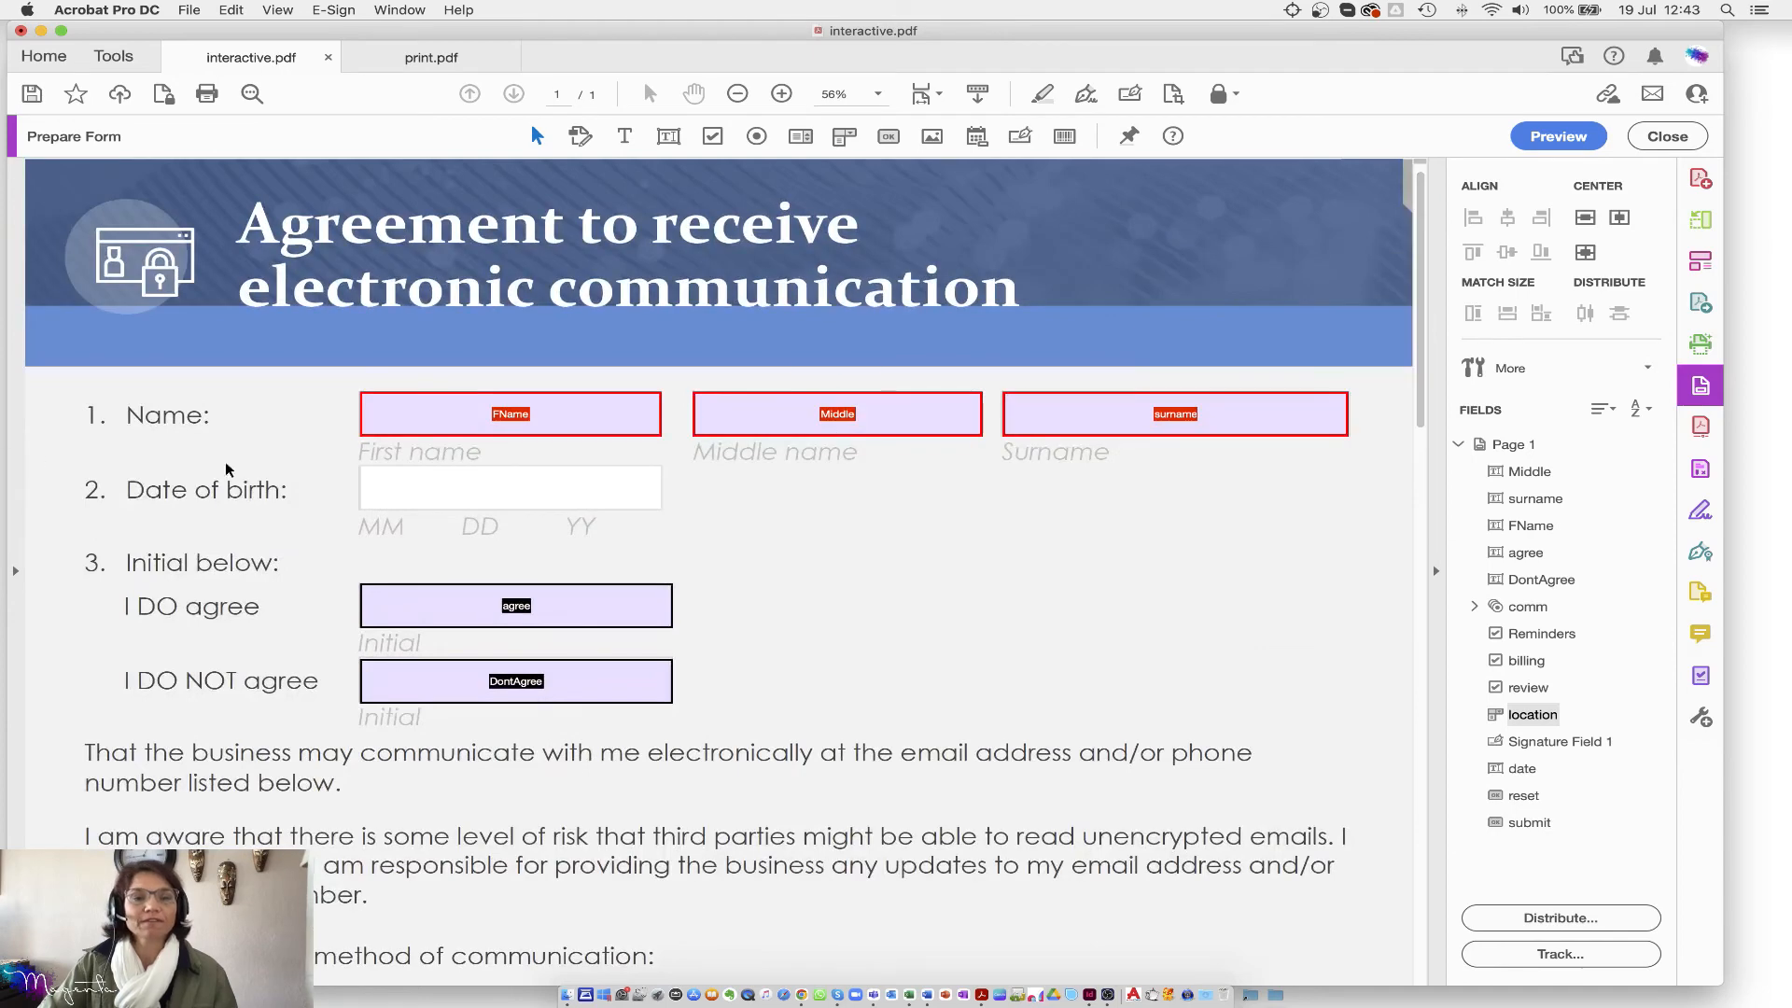
# Step: Draw a text field on the Date of birth line, name it 'birth', and open All Properties
pyautogui.click(643, 432)
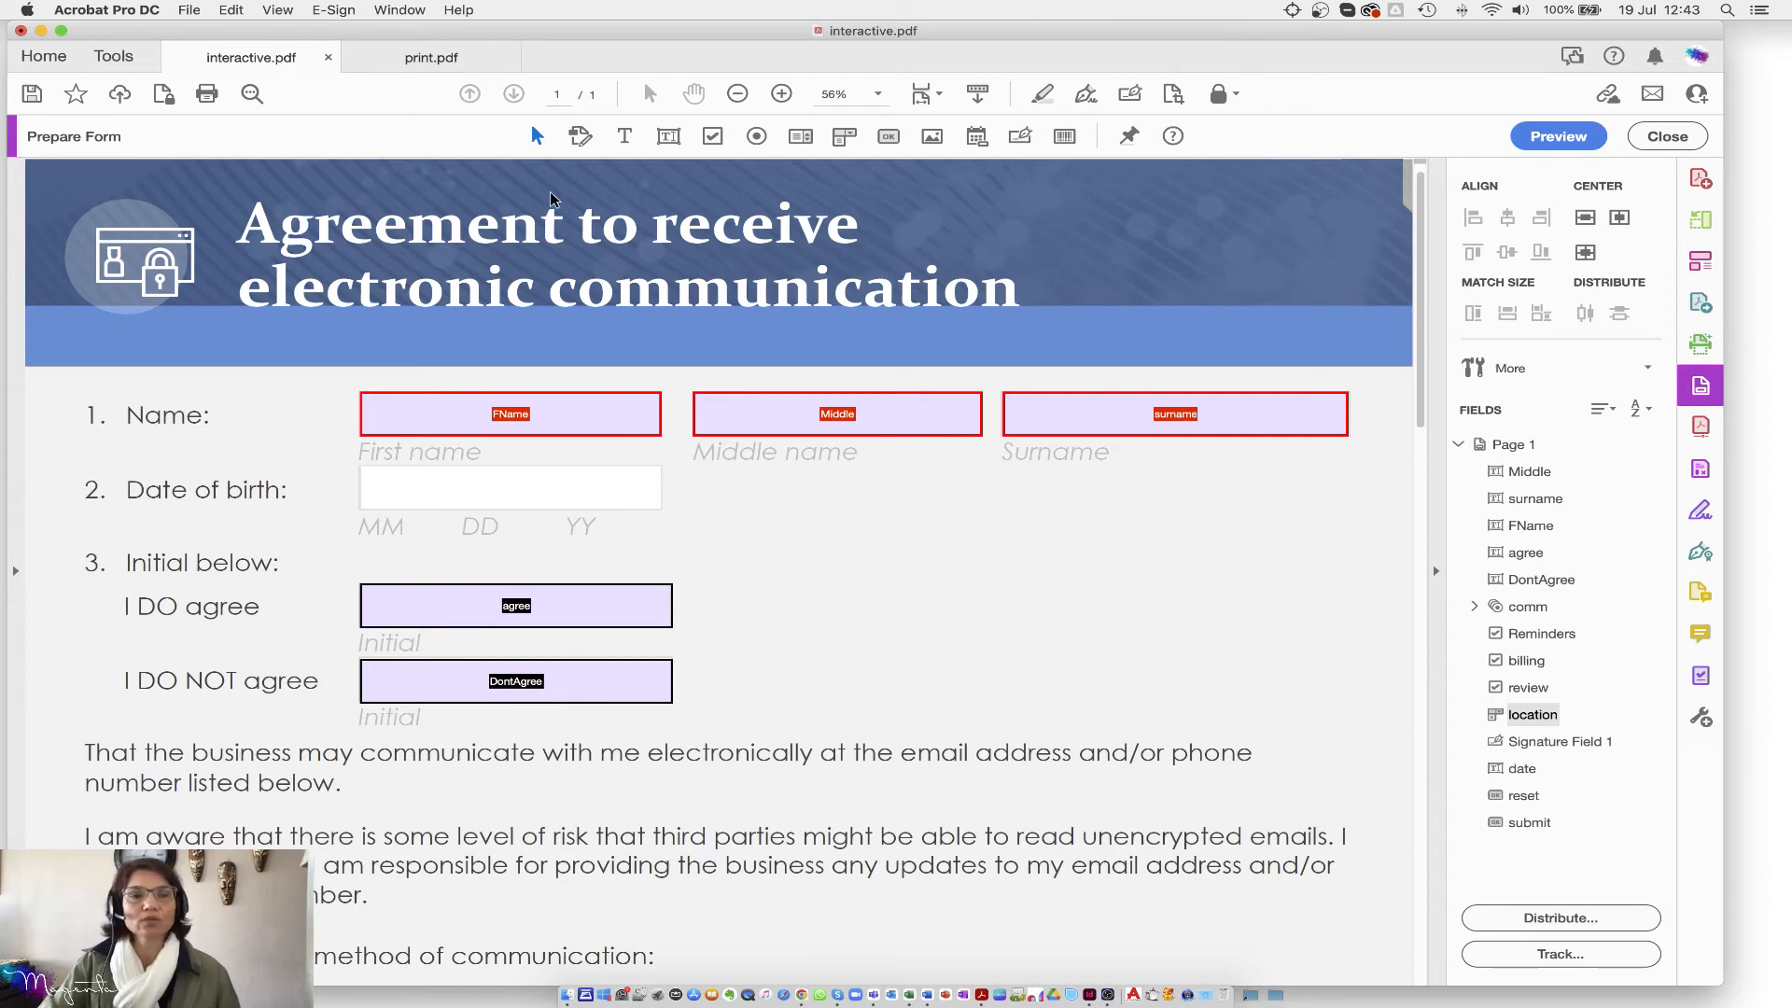
pyautogui.click(669, 136)
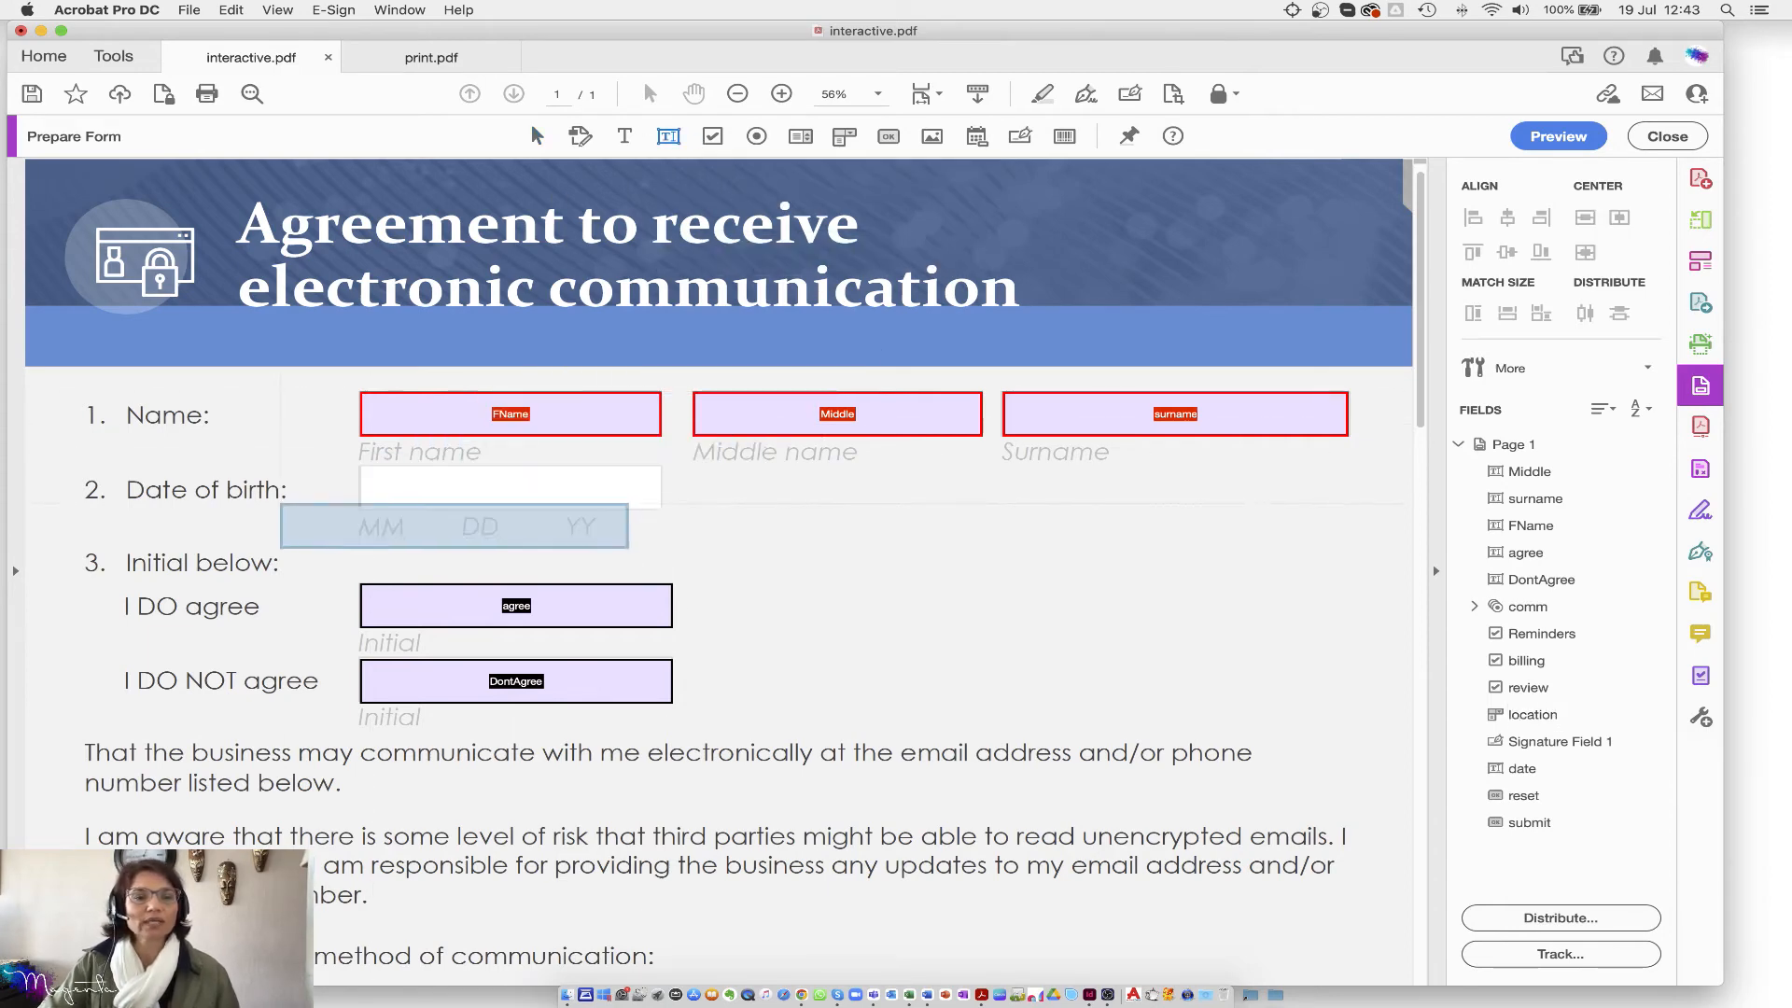
pyautogui.moveTo(359, 465); pyautogui.dragTo(641, 491)
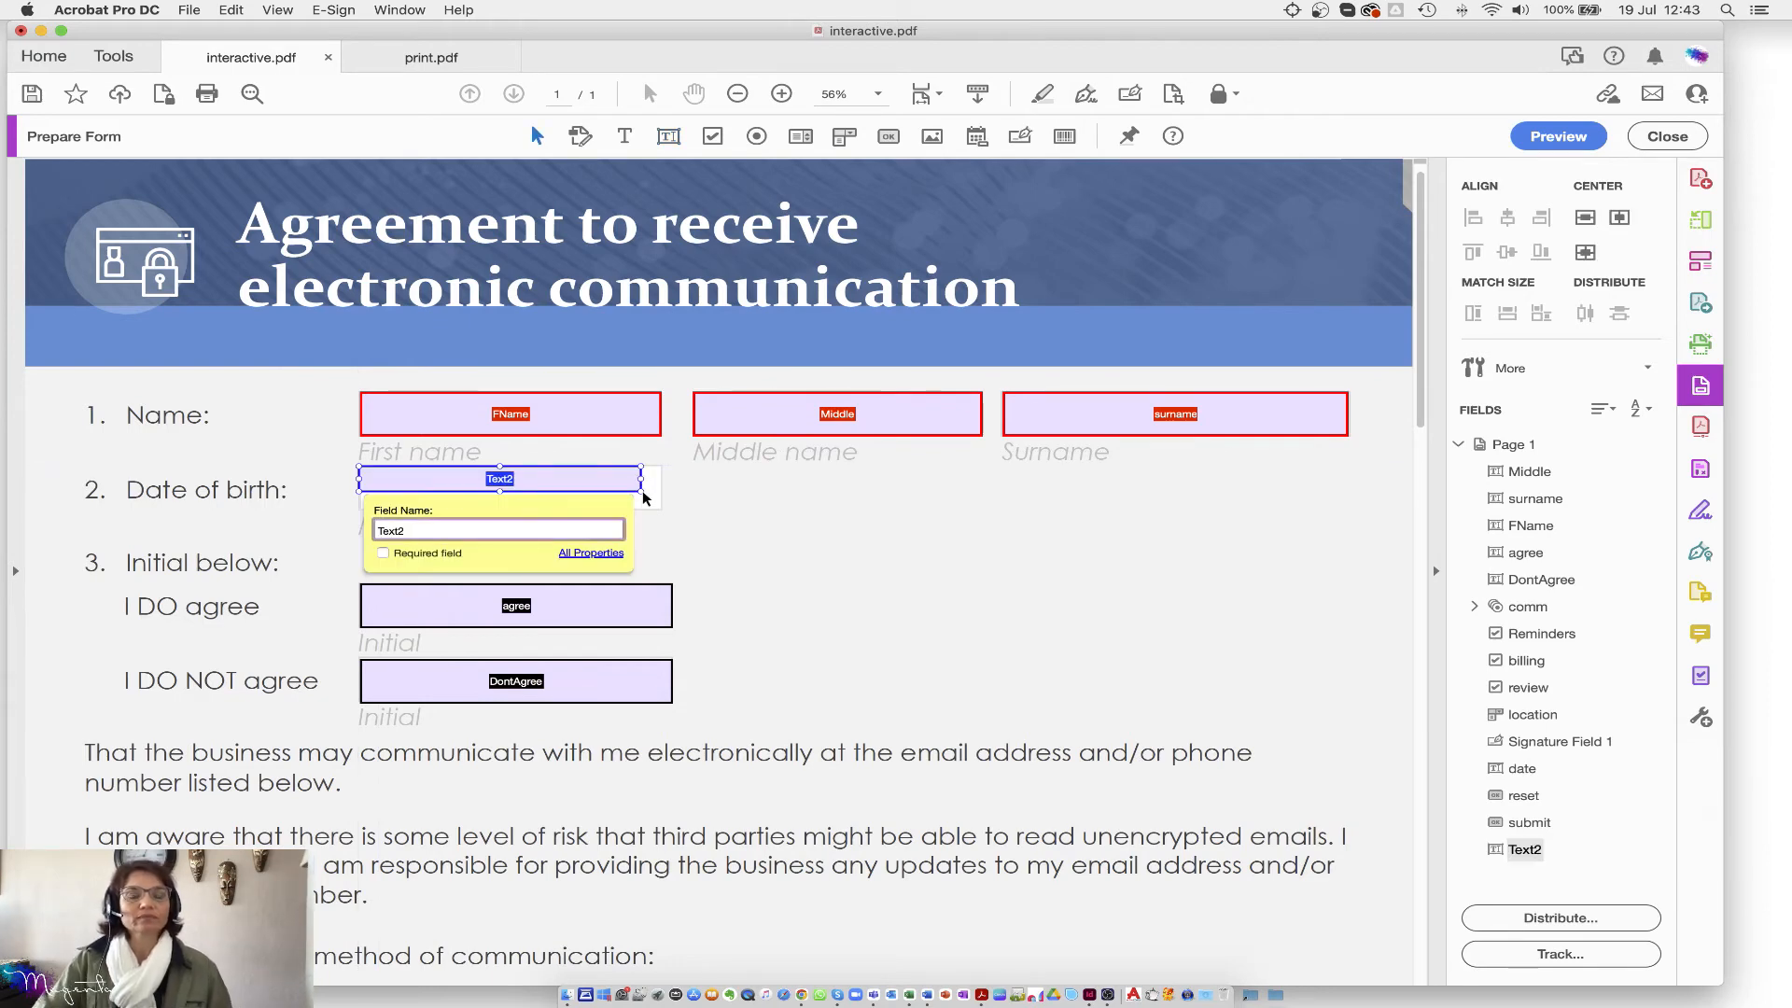
pyautogui.press('BackSpace')
pyautogui.press('BackSpace')
pyautogui.press('BackSpace')
pyautogui.press('BackSpace')
pyautogui.press('BackSpace')
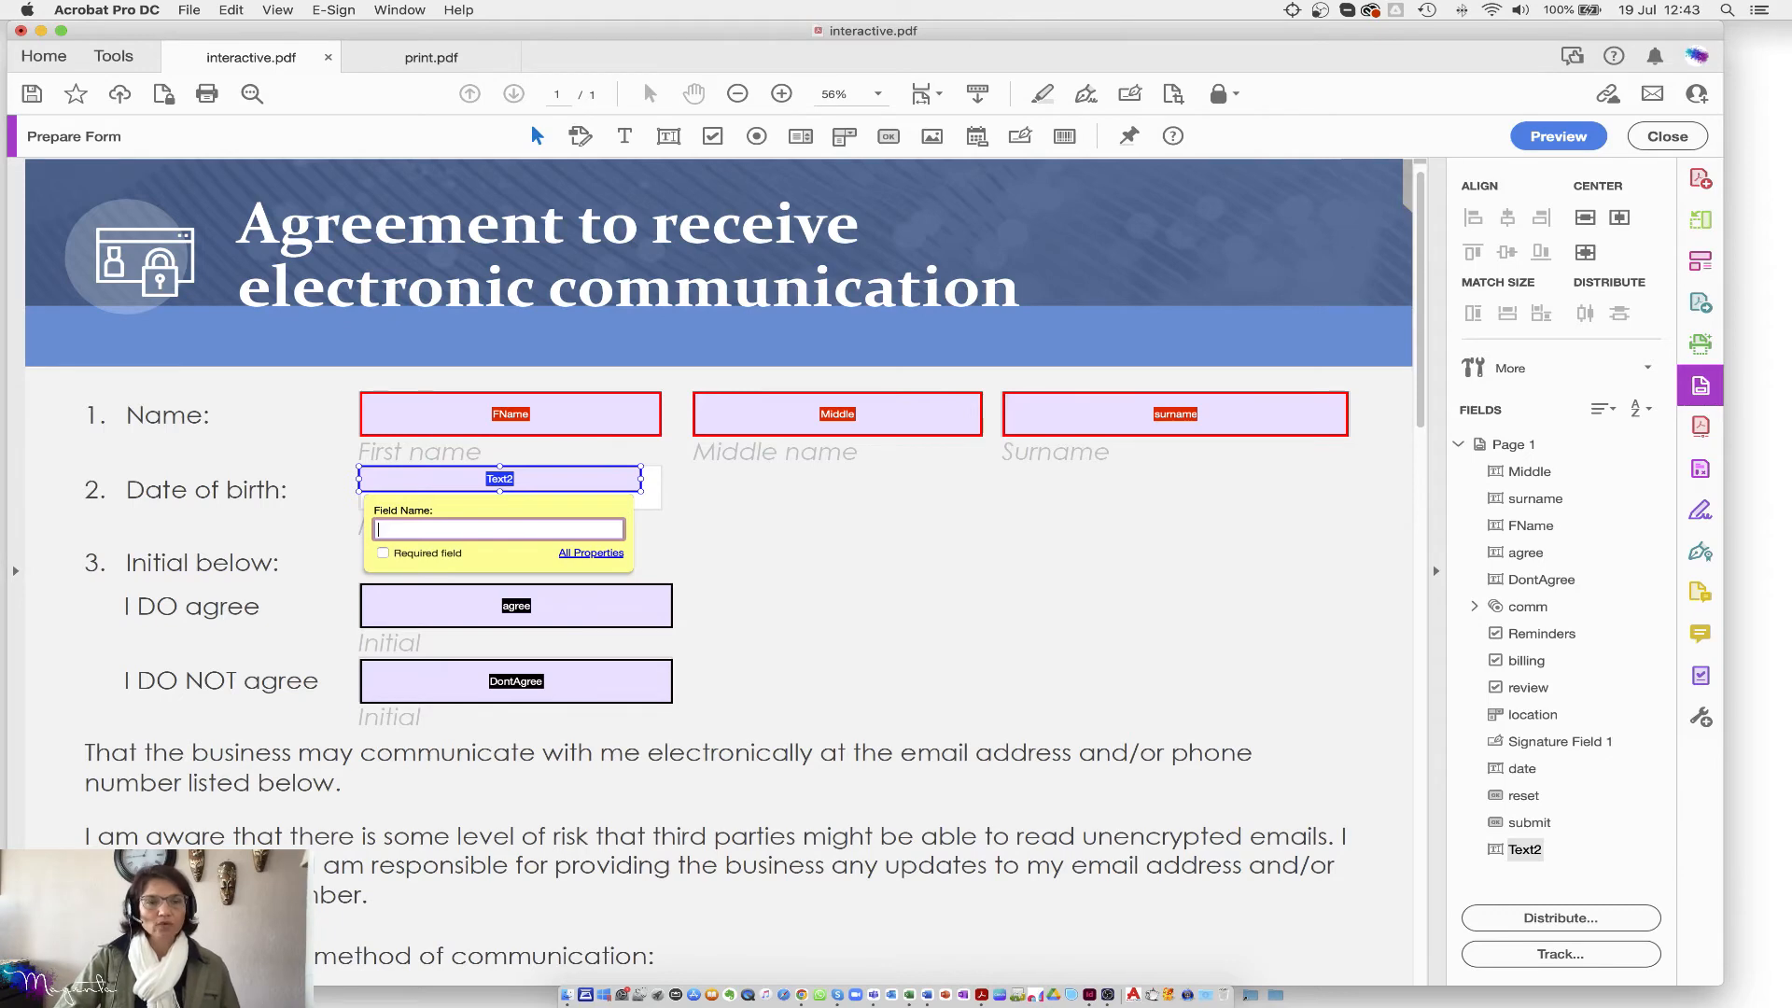
pyautogui.write('birth')
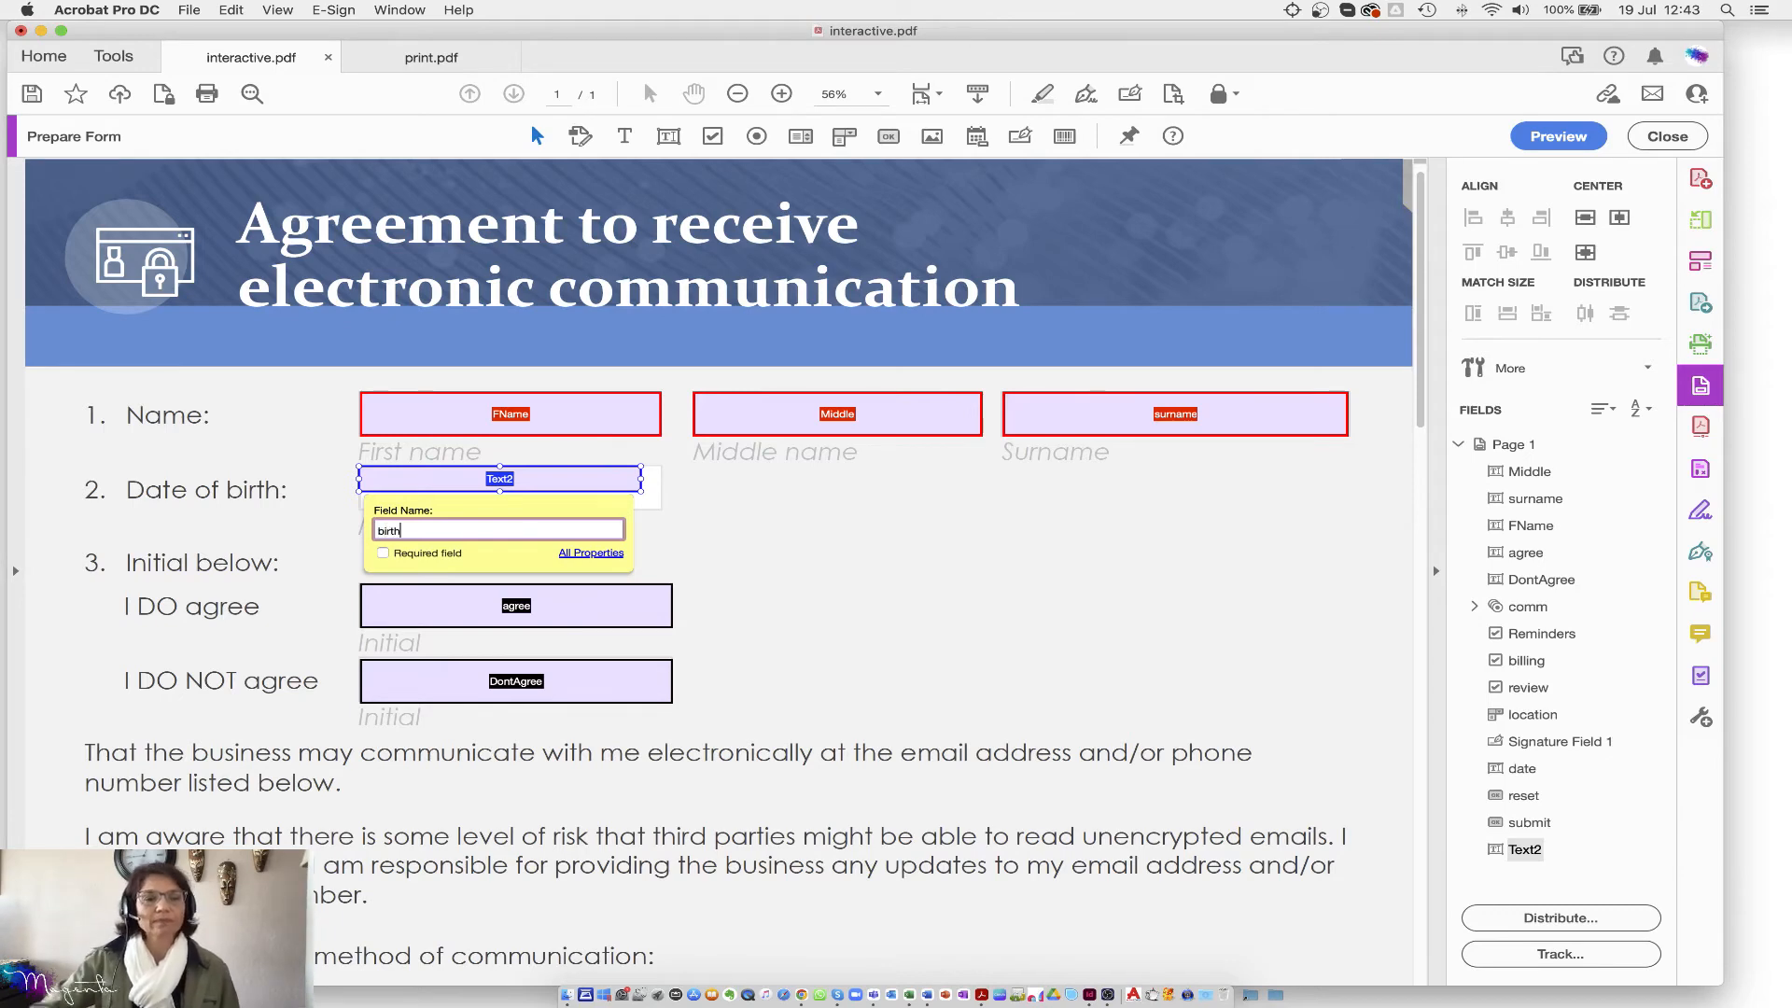
pyautogui.click(600, 555)
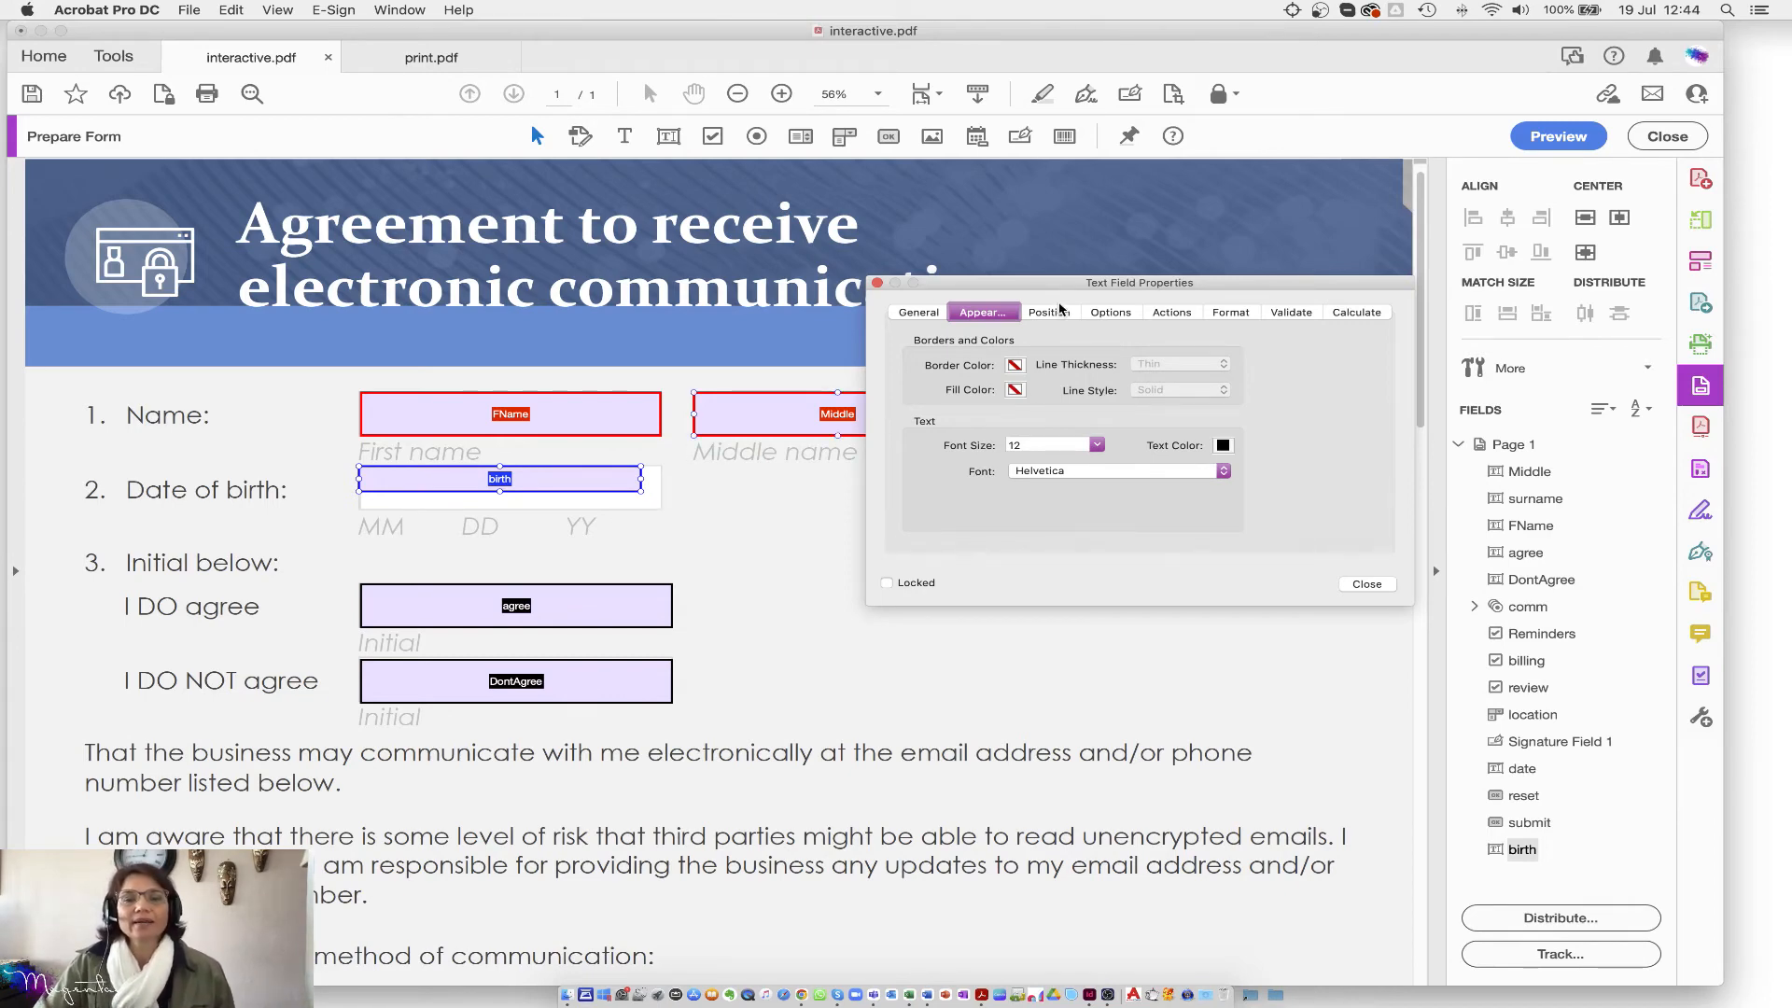
# Step: Set the birth field's Position size to 50 mm wide by 6 mm high, then move the dialog aside
pyautogui.click(1061, 312)
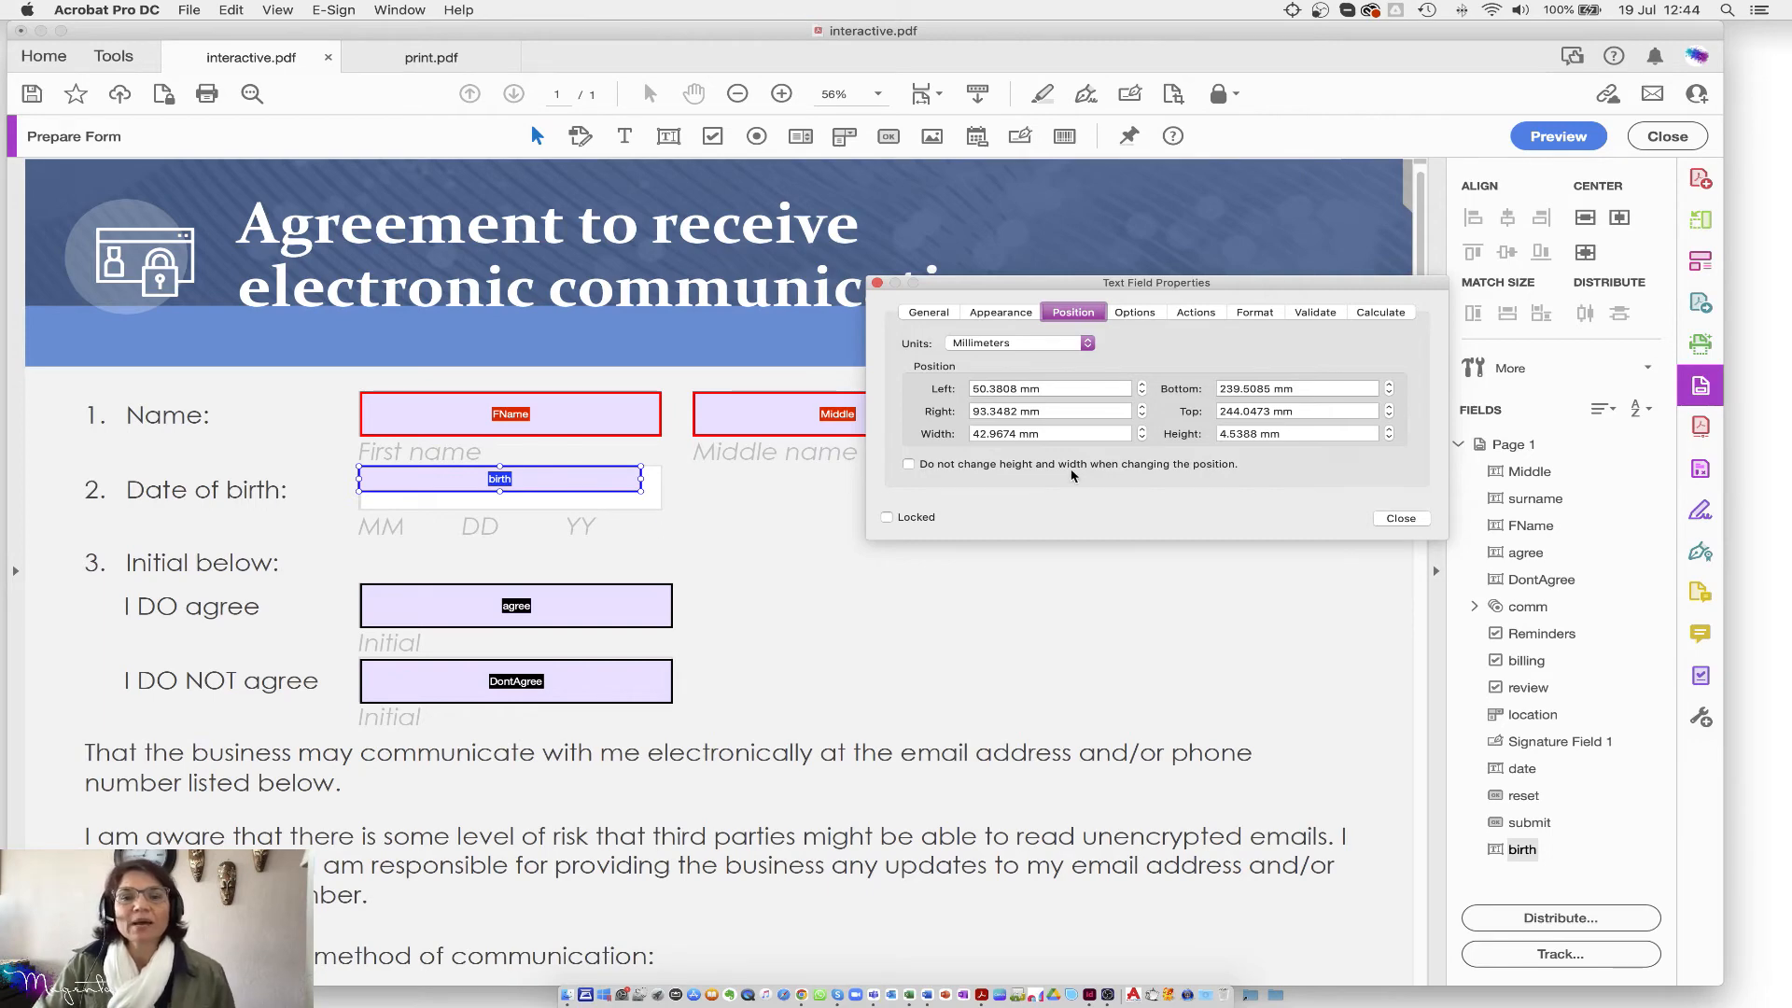
pyautogui.moveTo(1072, 433); pyautogui.dragTo(954, 430)
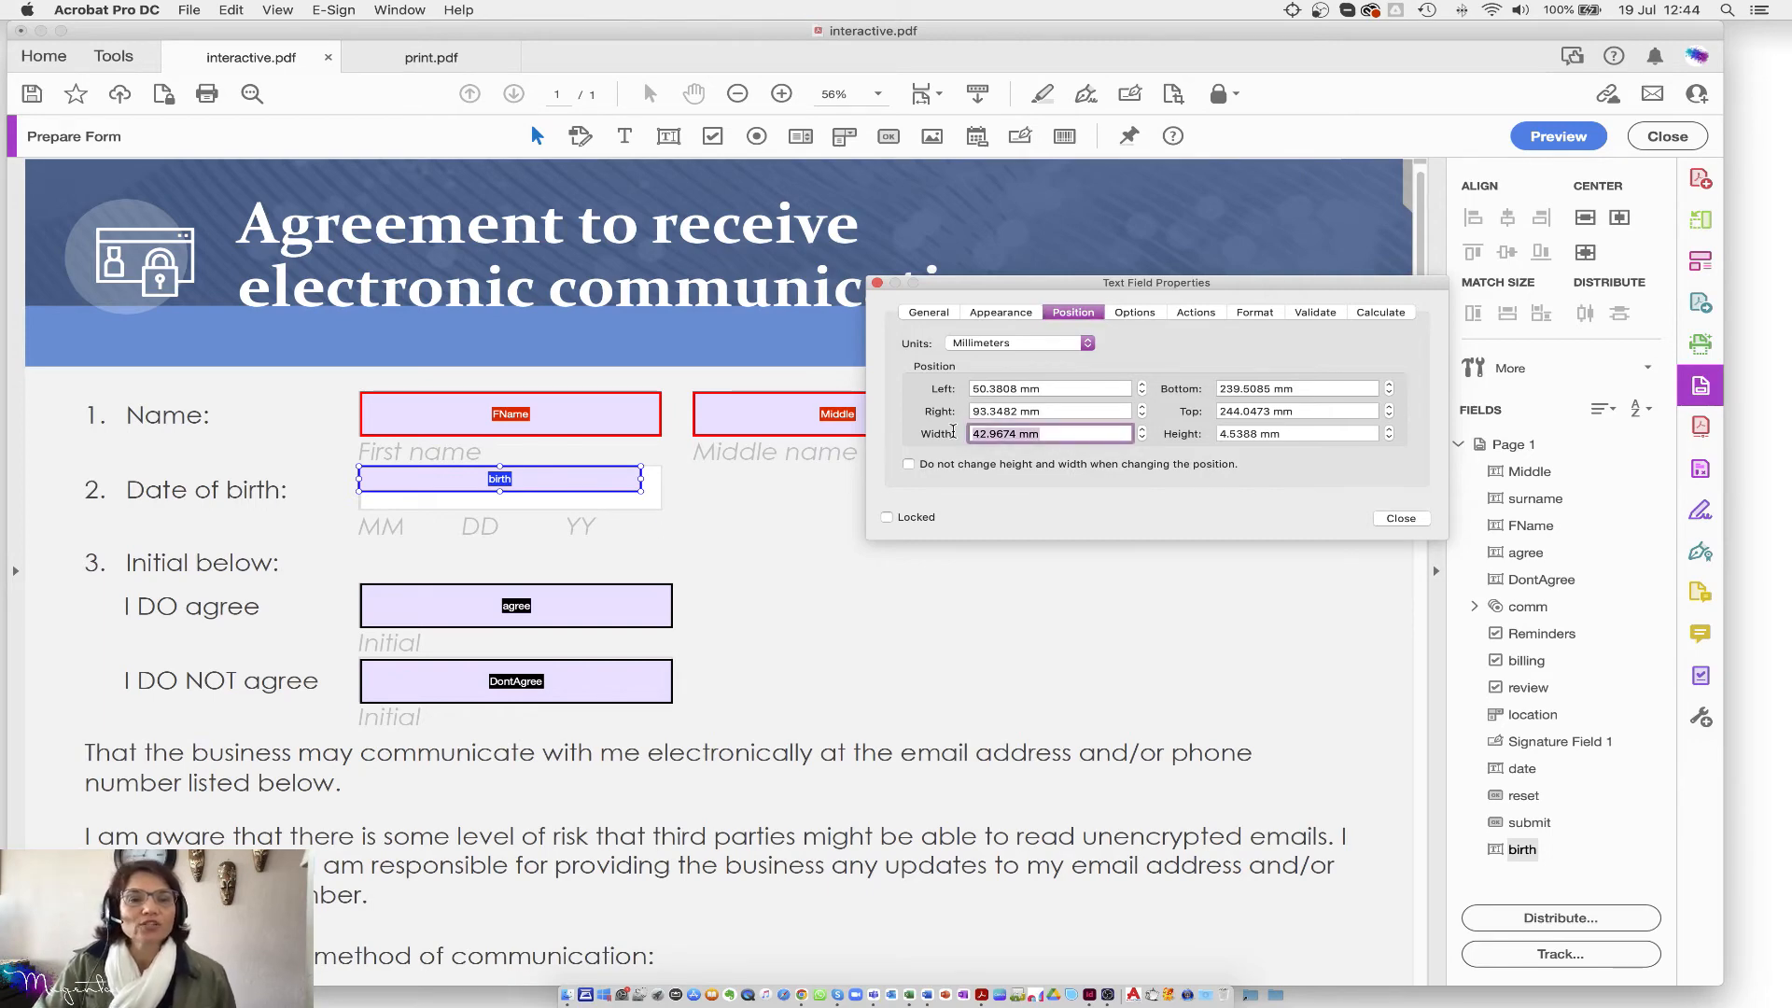
pyautogui.write('50')
pyautogui.press('Tab')
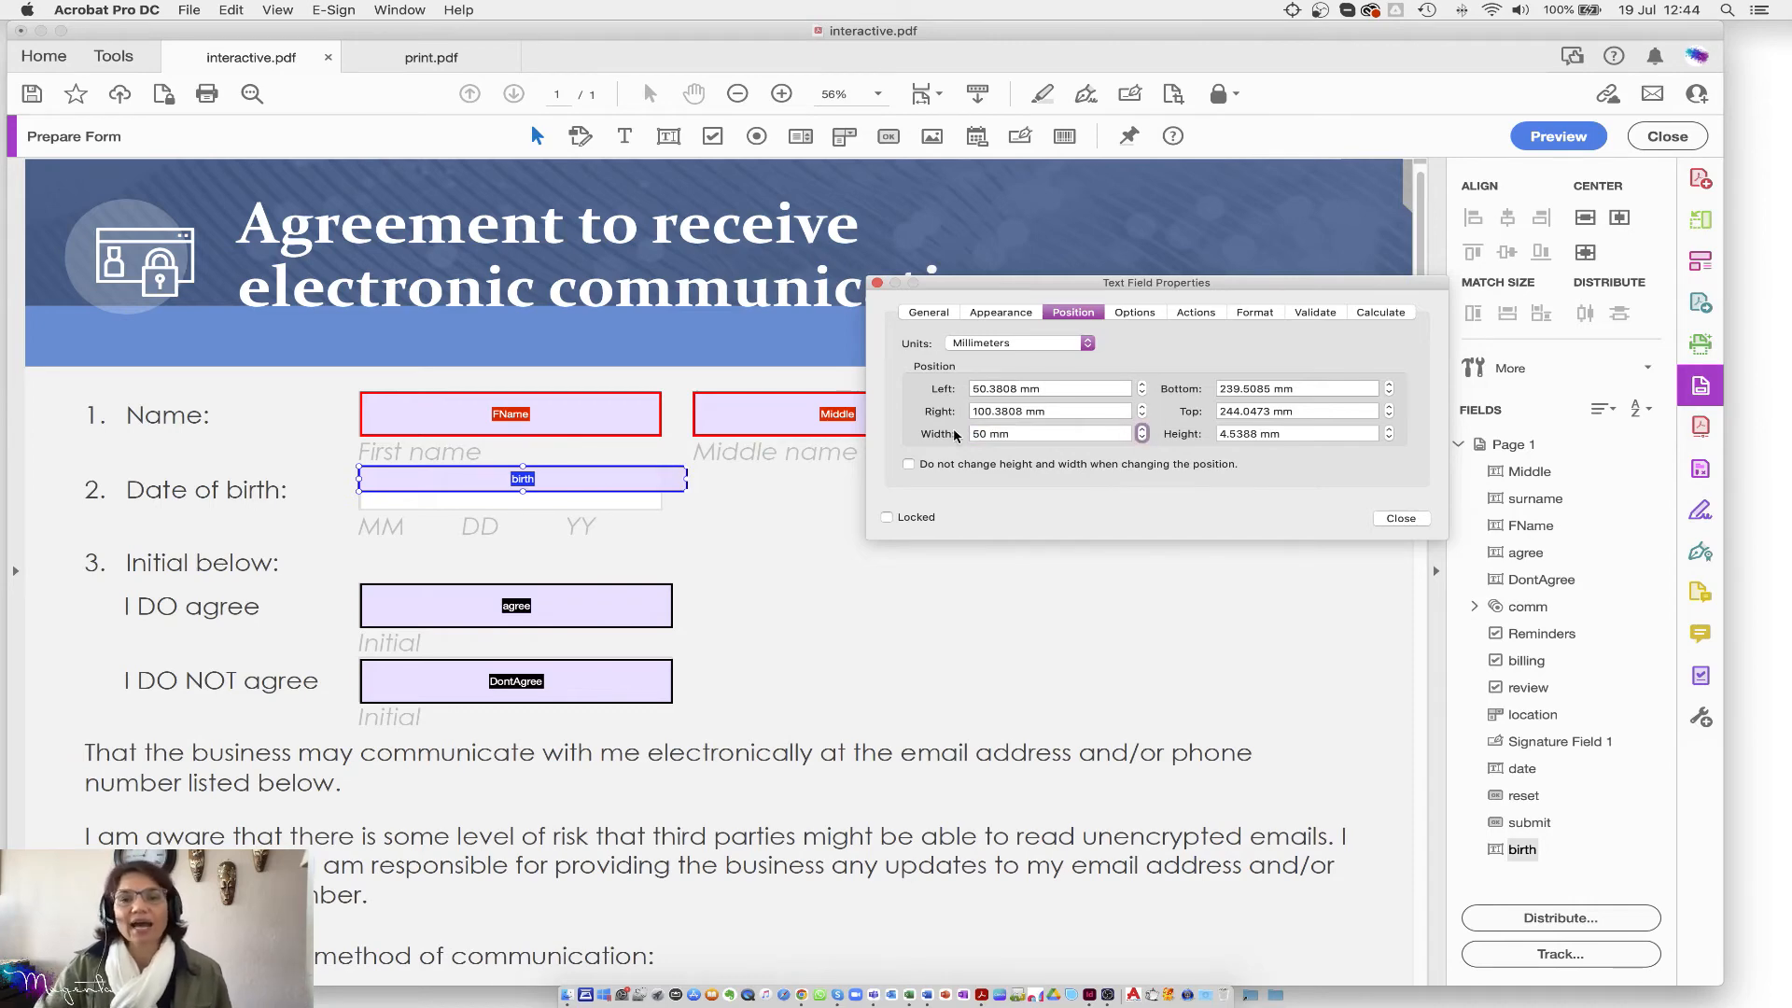
pyautogui.tripleClick(1312, 434)
pyautogui.write('5')
pyautogui.press('Tab')
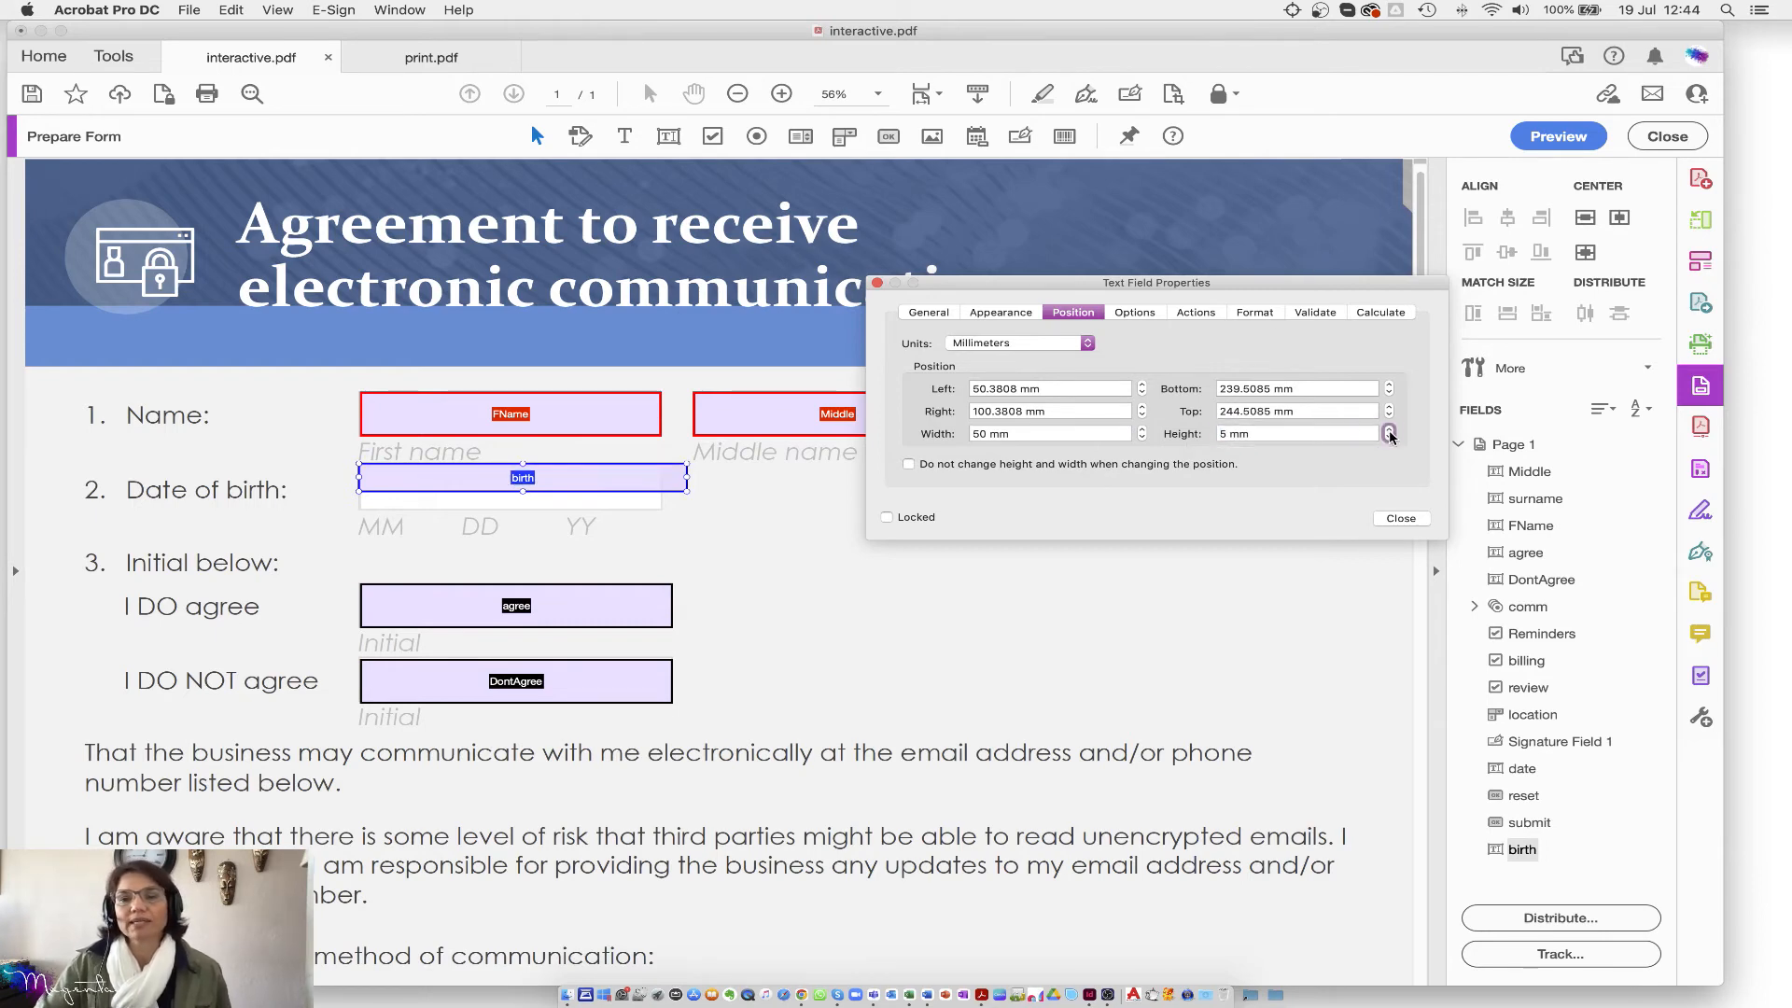
pyautogui.click(1390, 430)
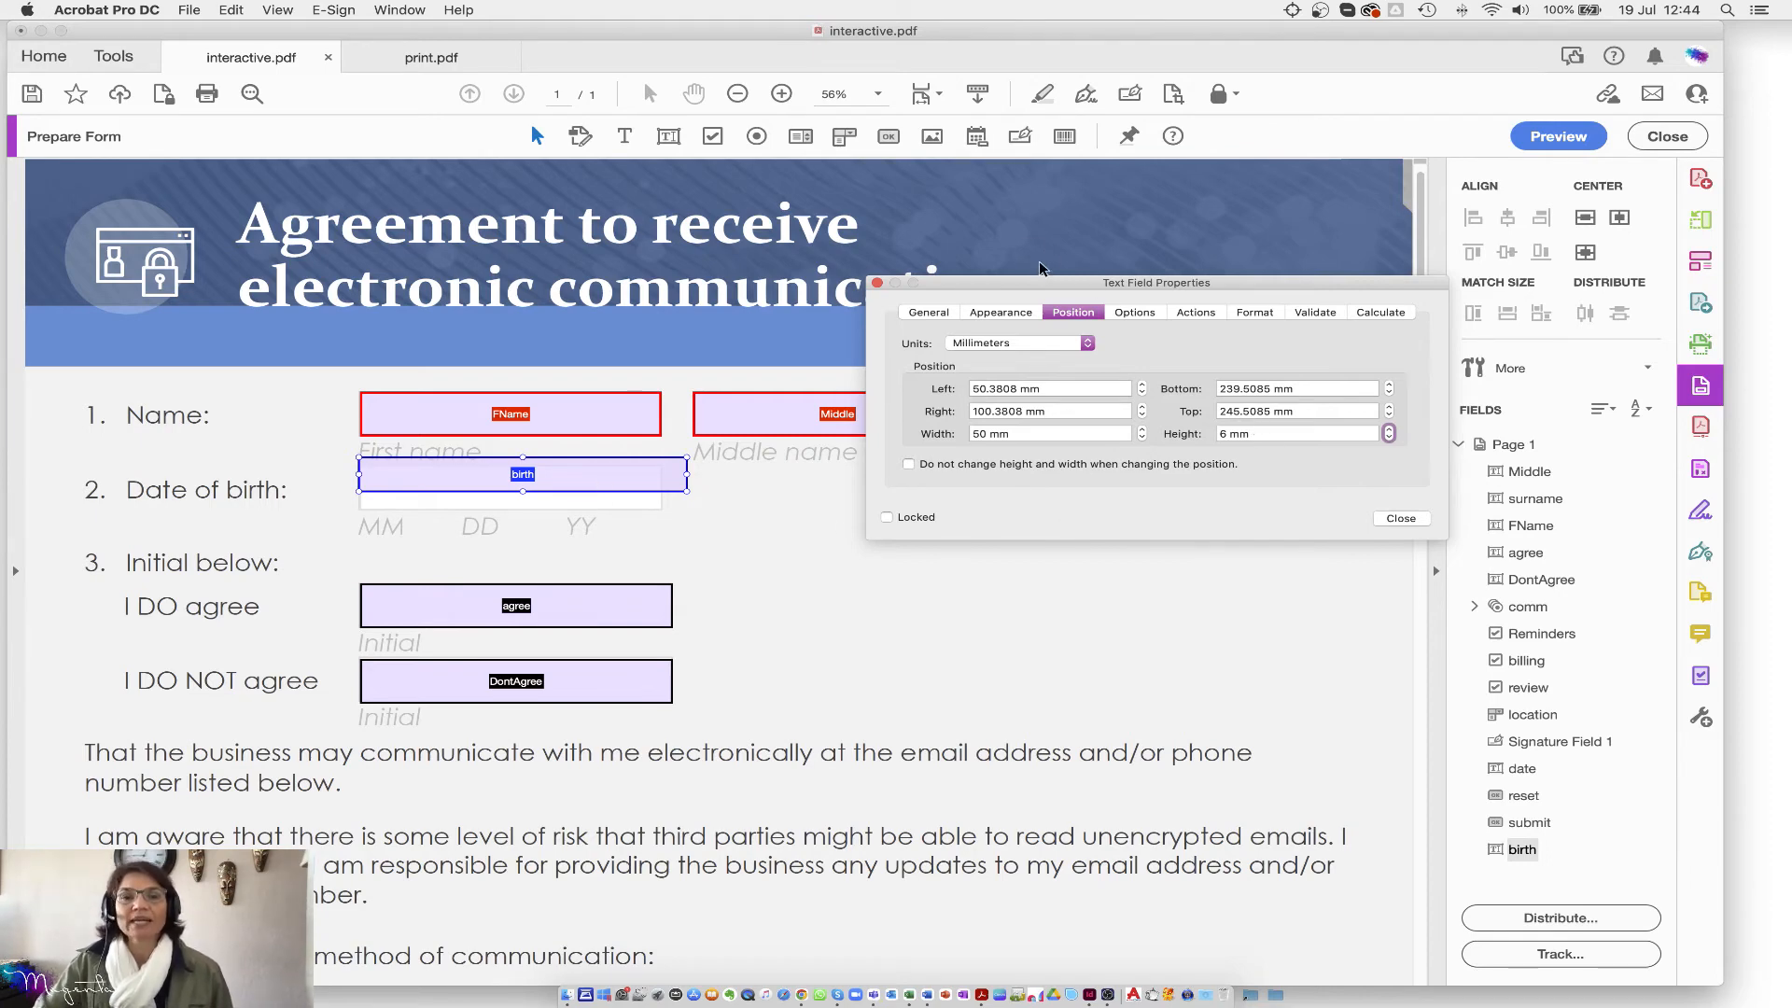
pyautogui.moveTo(1025, 280); pyautogui.dragTo(924, 510)
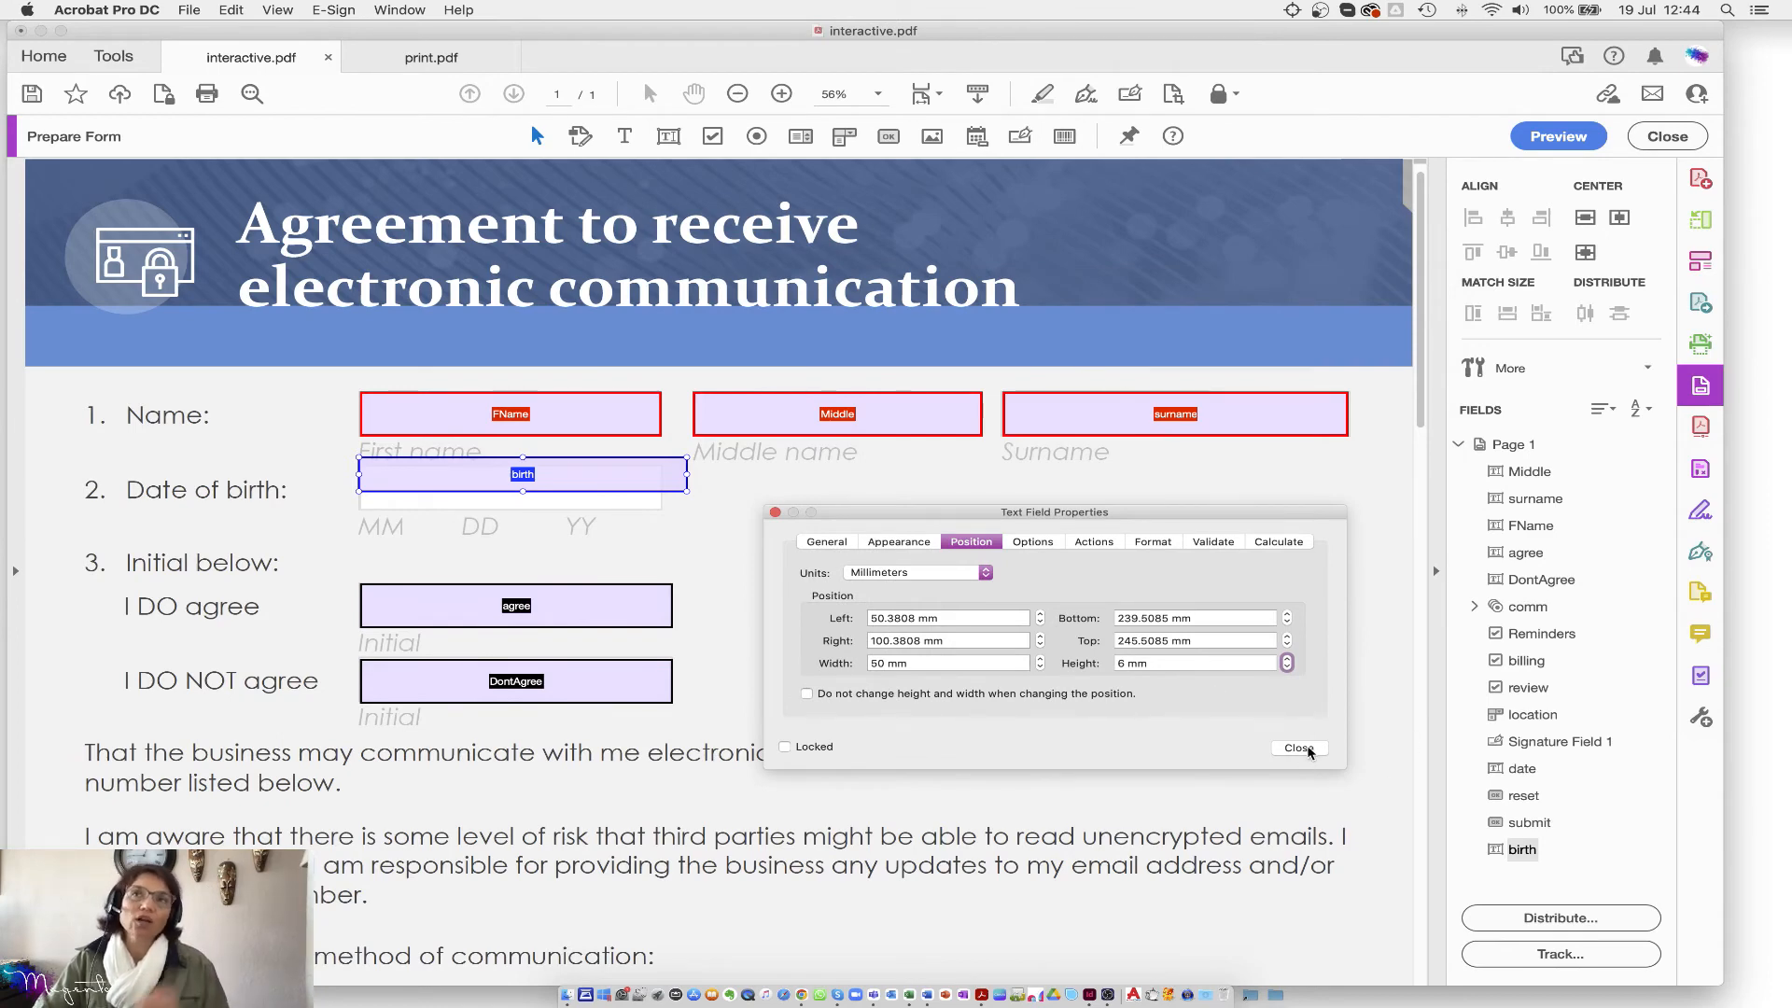
pyautogui.keyDown('shift'); pyautogui.click(534, 420); pyautogui.keyUp('shift')
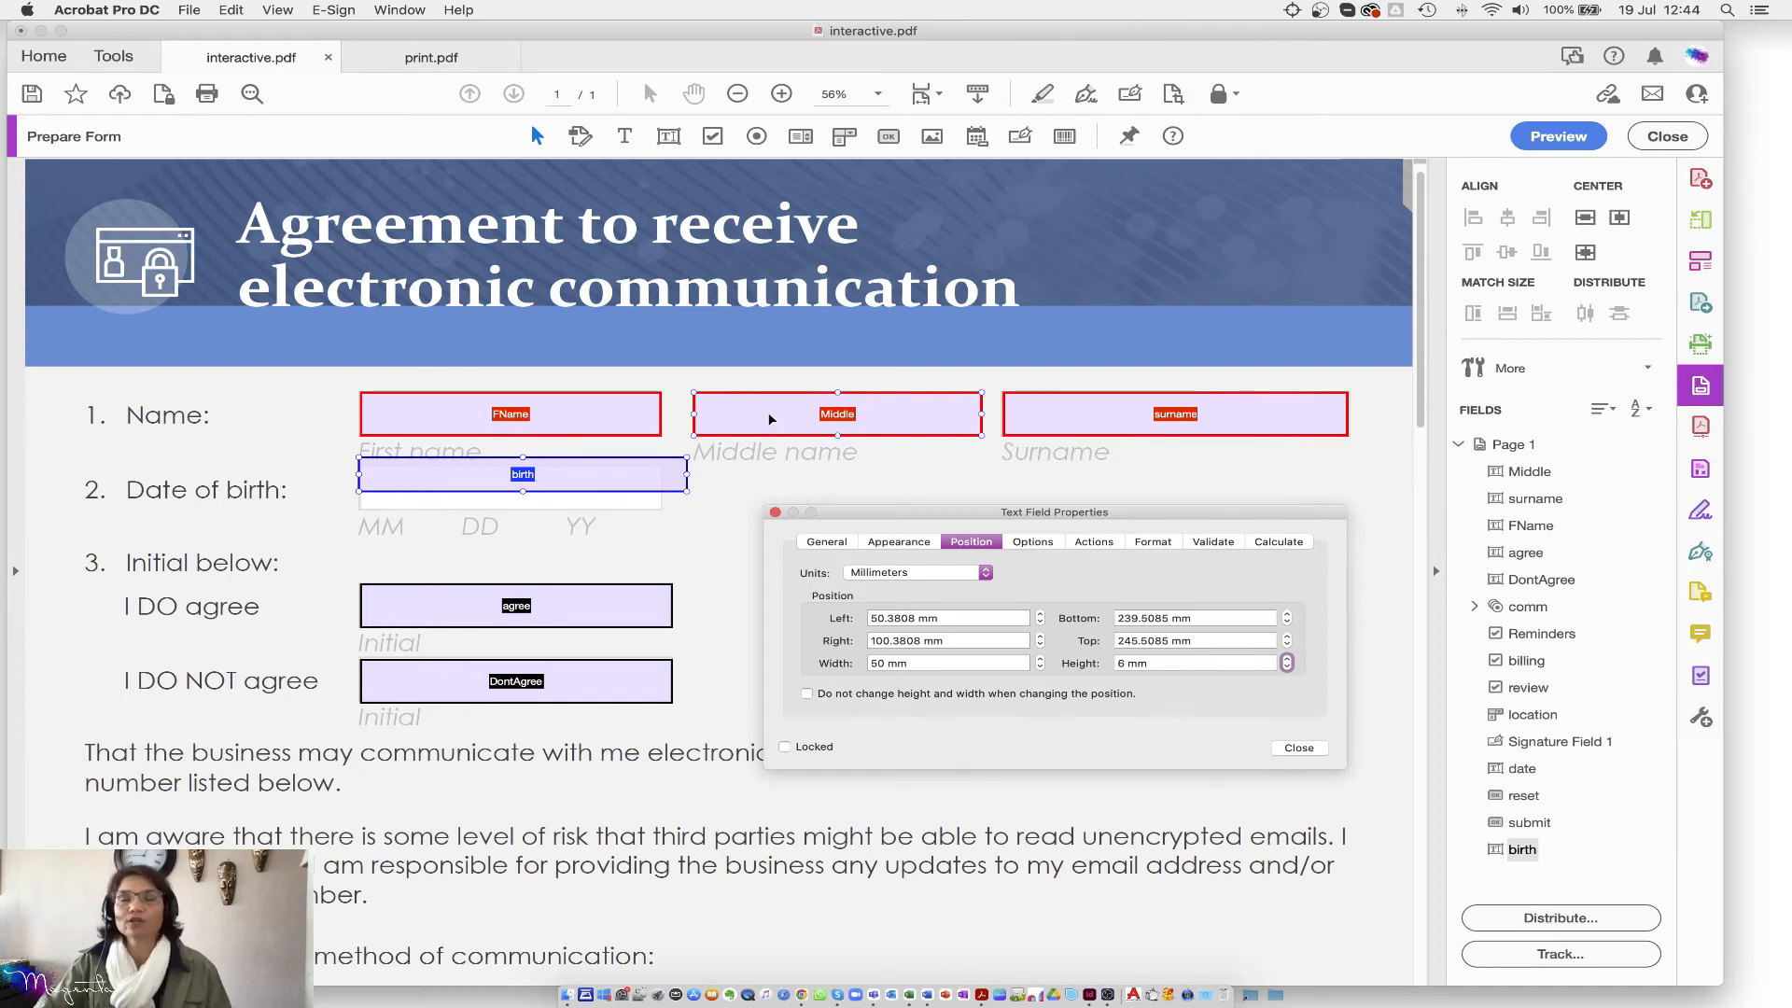
# Step: Multi-select the FName, Middle, surname, birth, agree and DontAgree fields
pyautogui.click(600, 418)
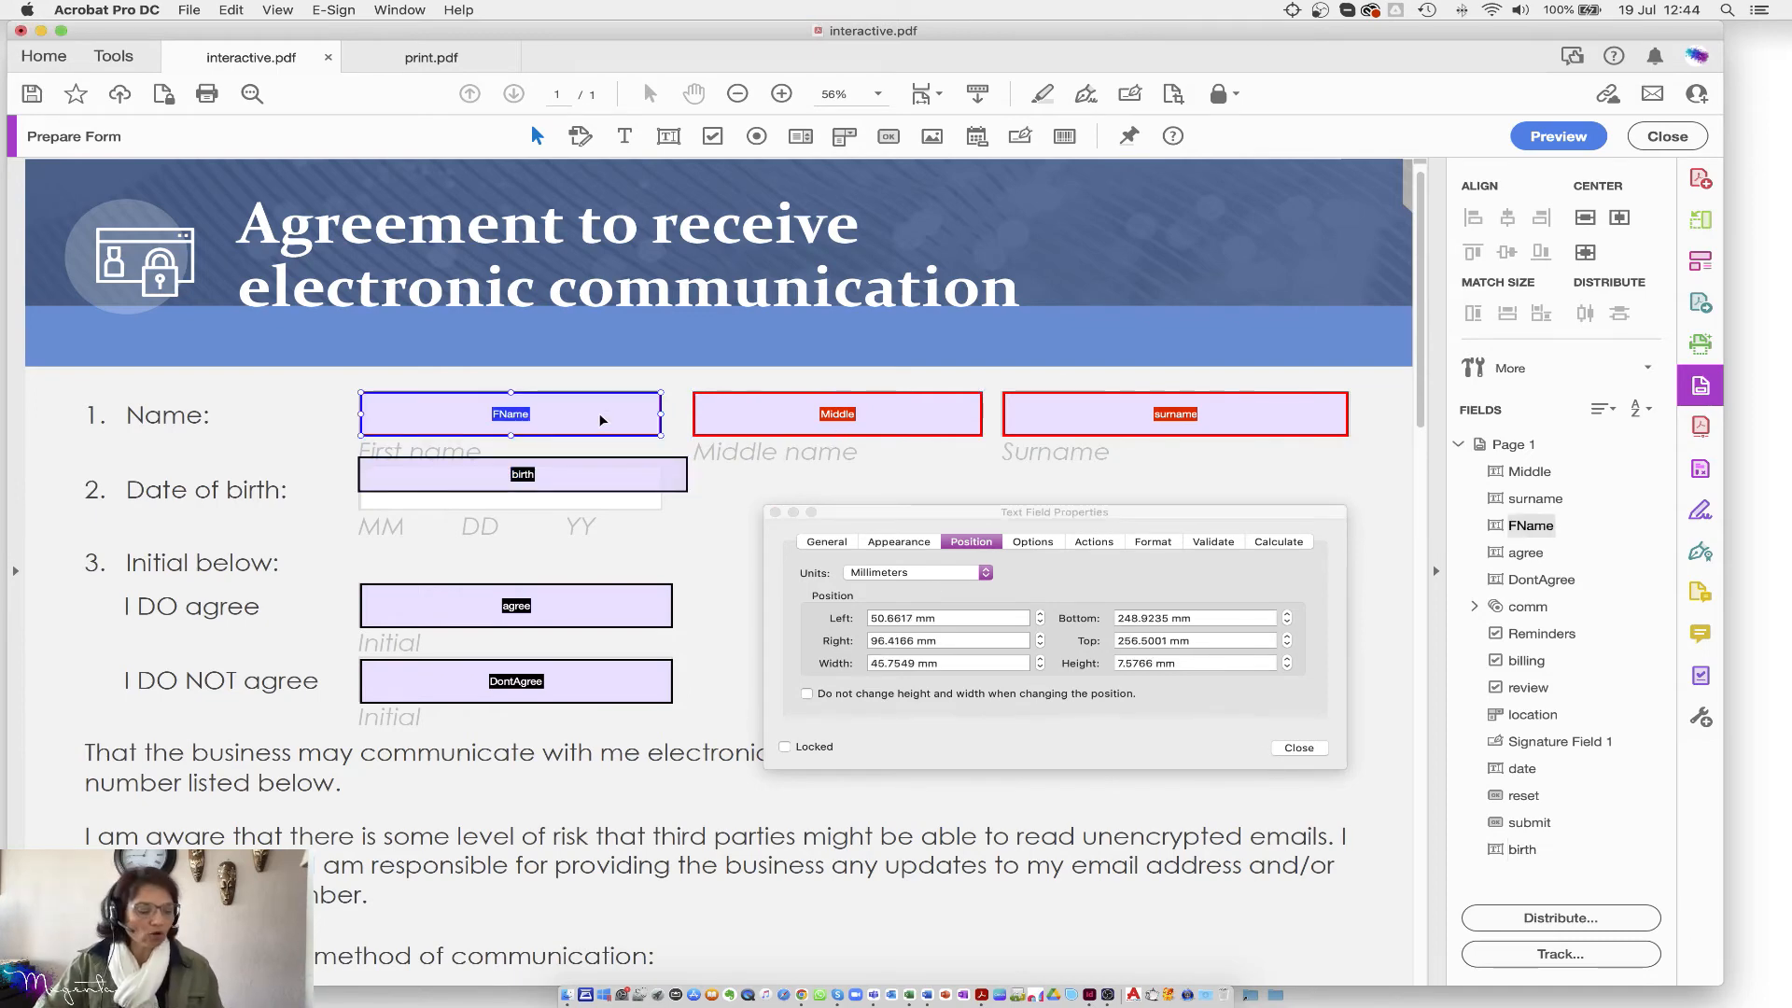
pyautogui.keyDown('shift'); pyautogui.click(801, 416); pyautogui.keyUp('shift')
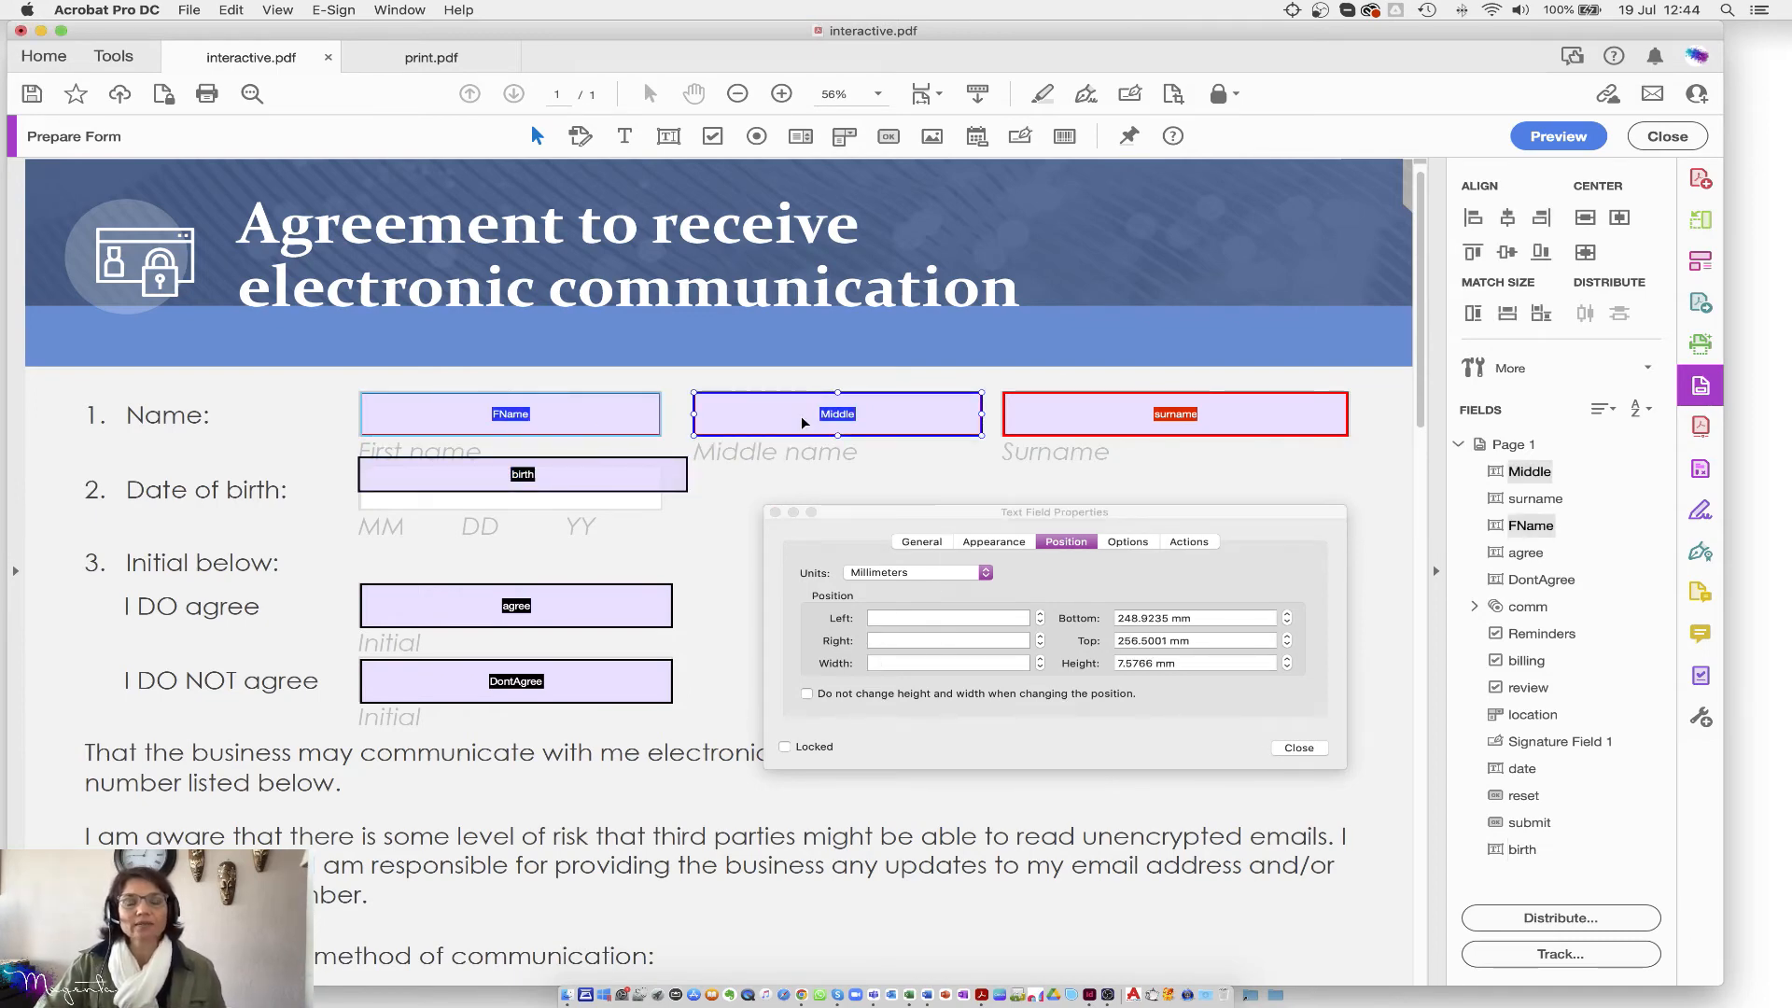
pyautogui.keyDown('shift'); pyautogui.click(1144, 414); pyautogui.keyUp('shift')
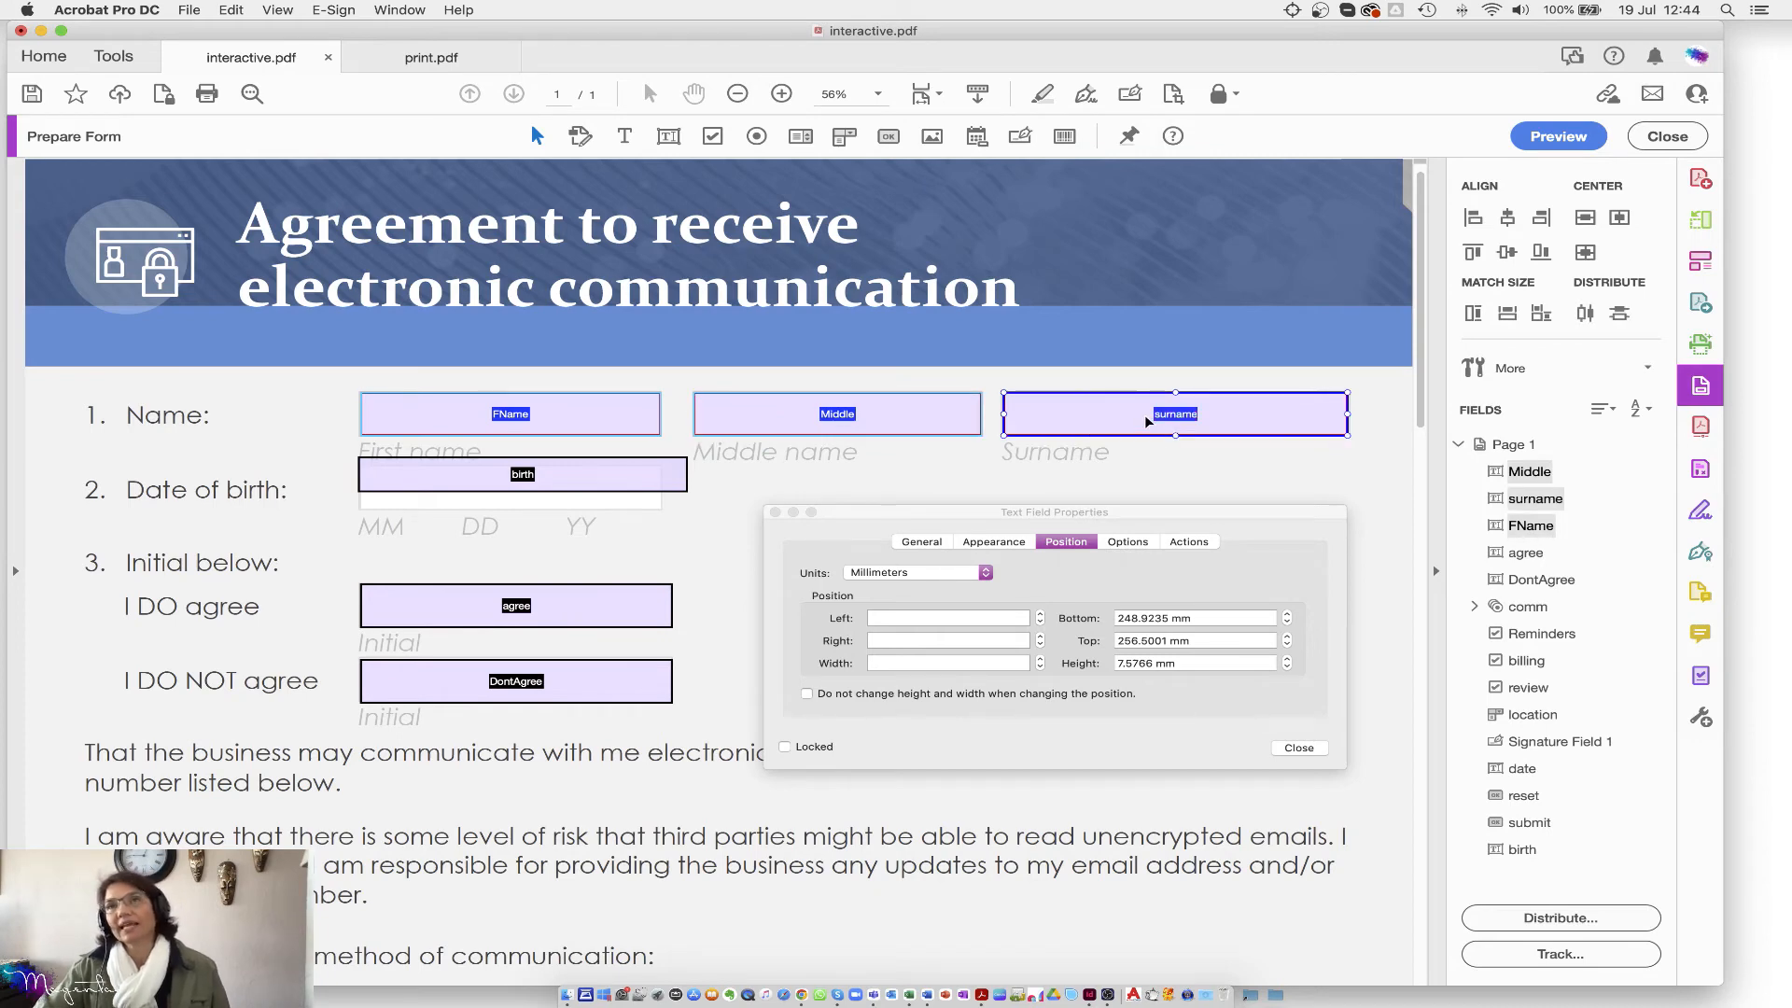
pyautogui.keyDown('shift'); pyautogui.click(636, 478); pyautogui.keyUp('shift')
pyautogui.keyDown('shift'); pyautogui.click(618, 694); pyautogui.keyUp('shift')
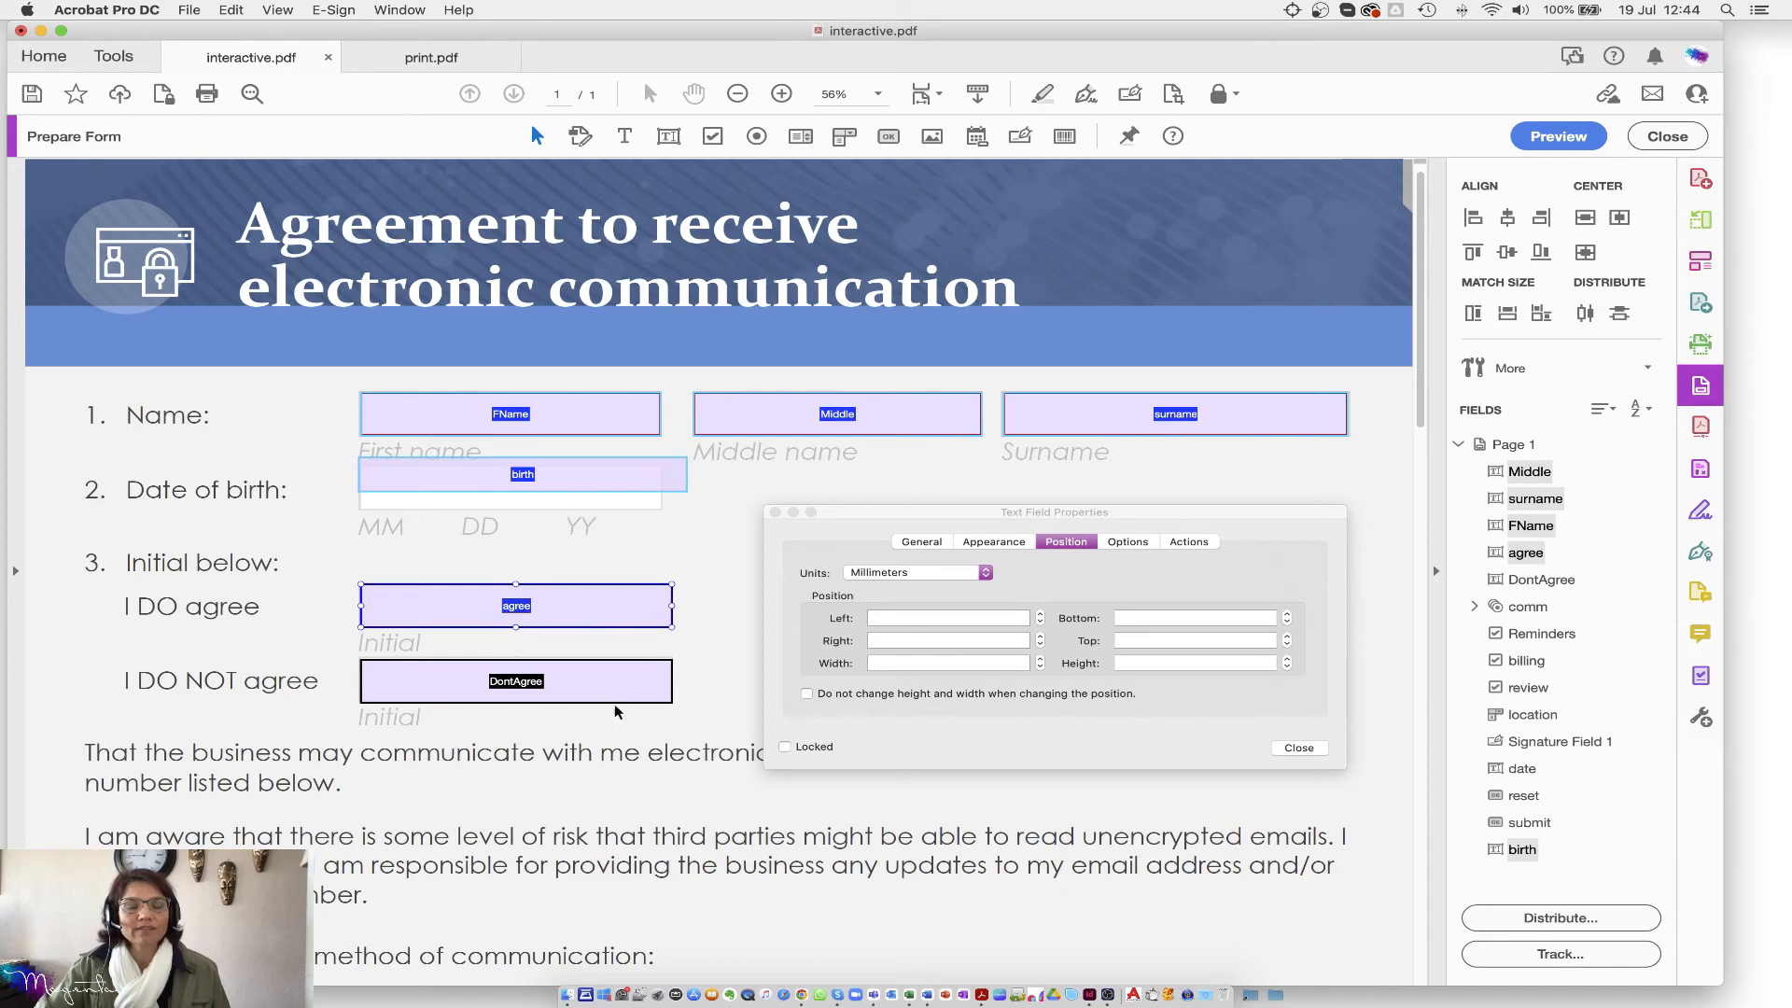
pyautogui.click(362, 429)
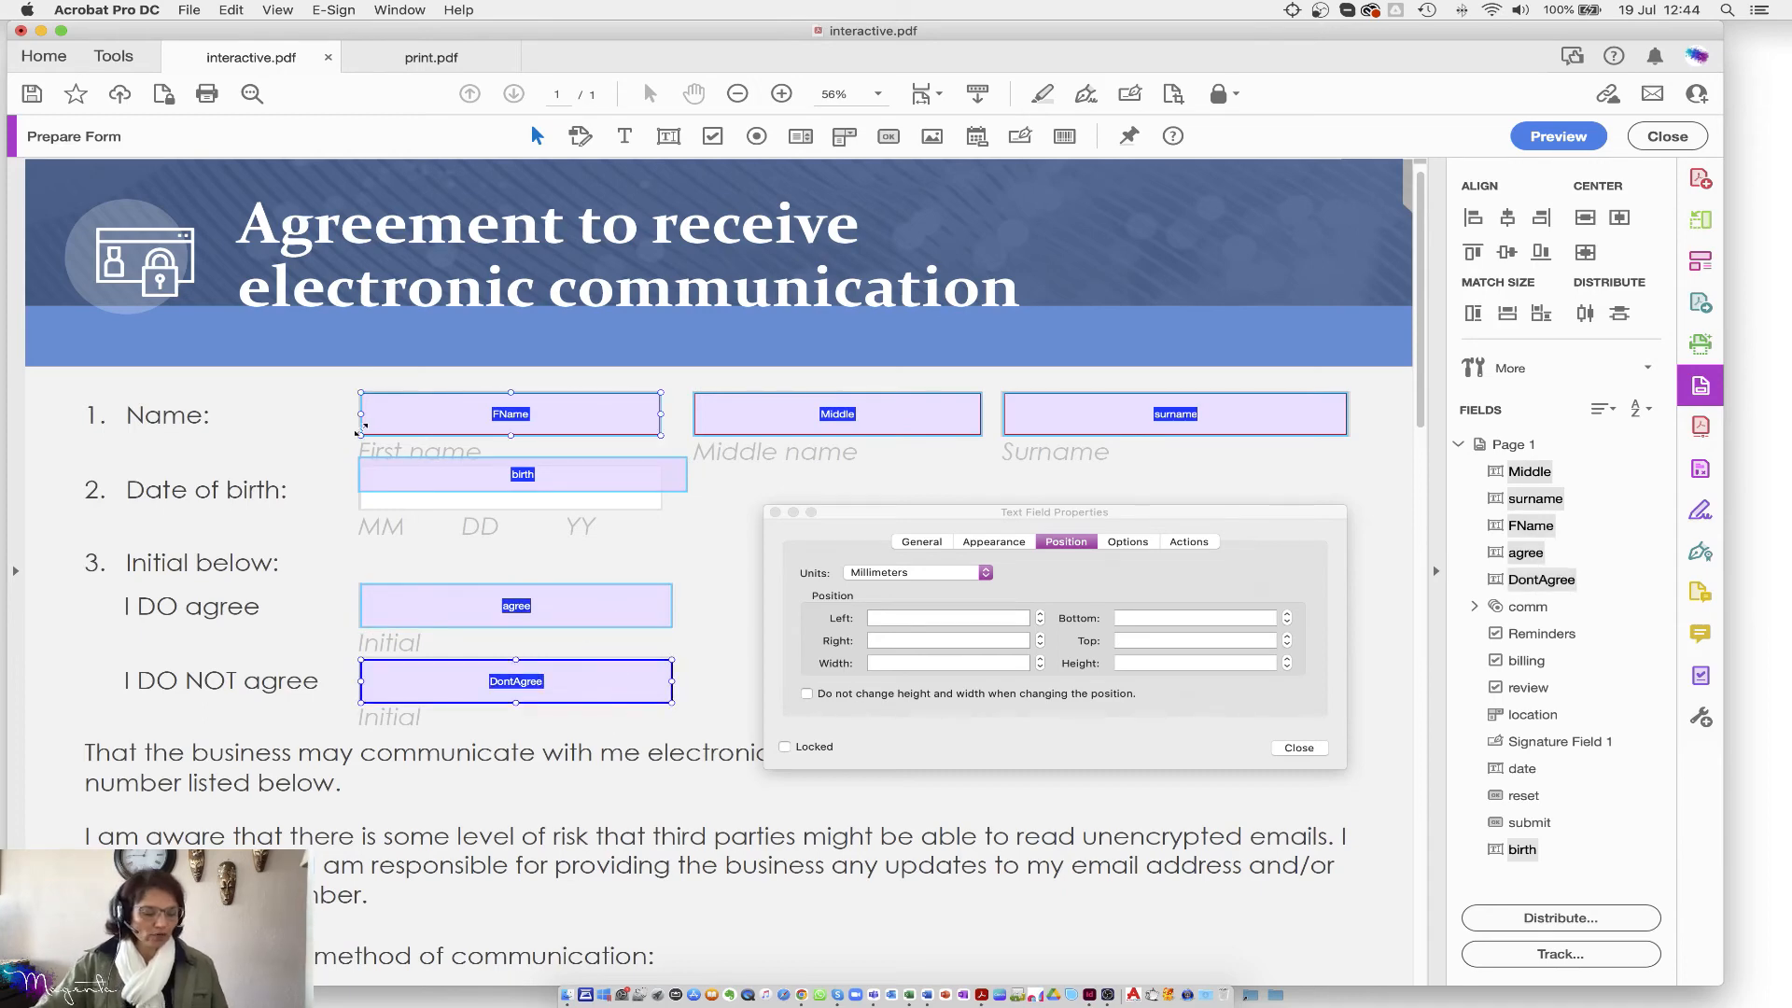
pyautogui.moveTo(362, 428)
pyautogui.mouseDown()
pyautogui.moveTo(312, 435)
pyautogui.moveTo(382, 441)
pyautogui.mouseUp()
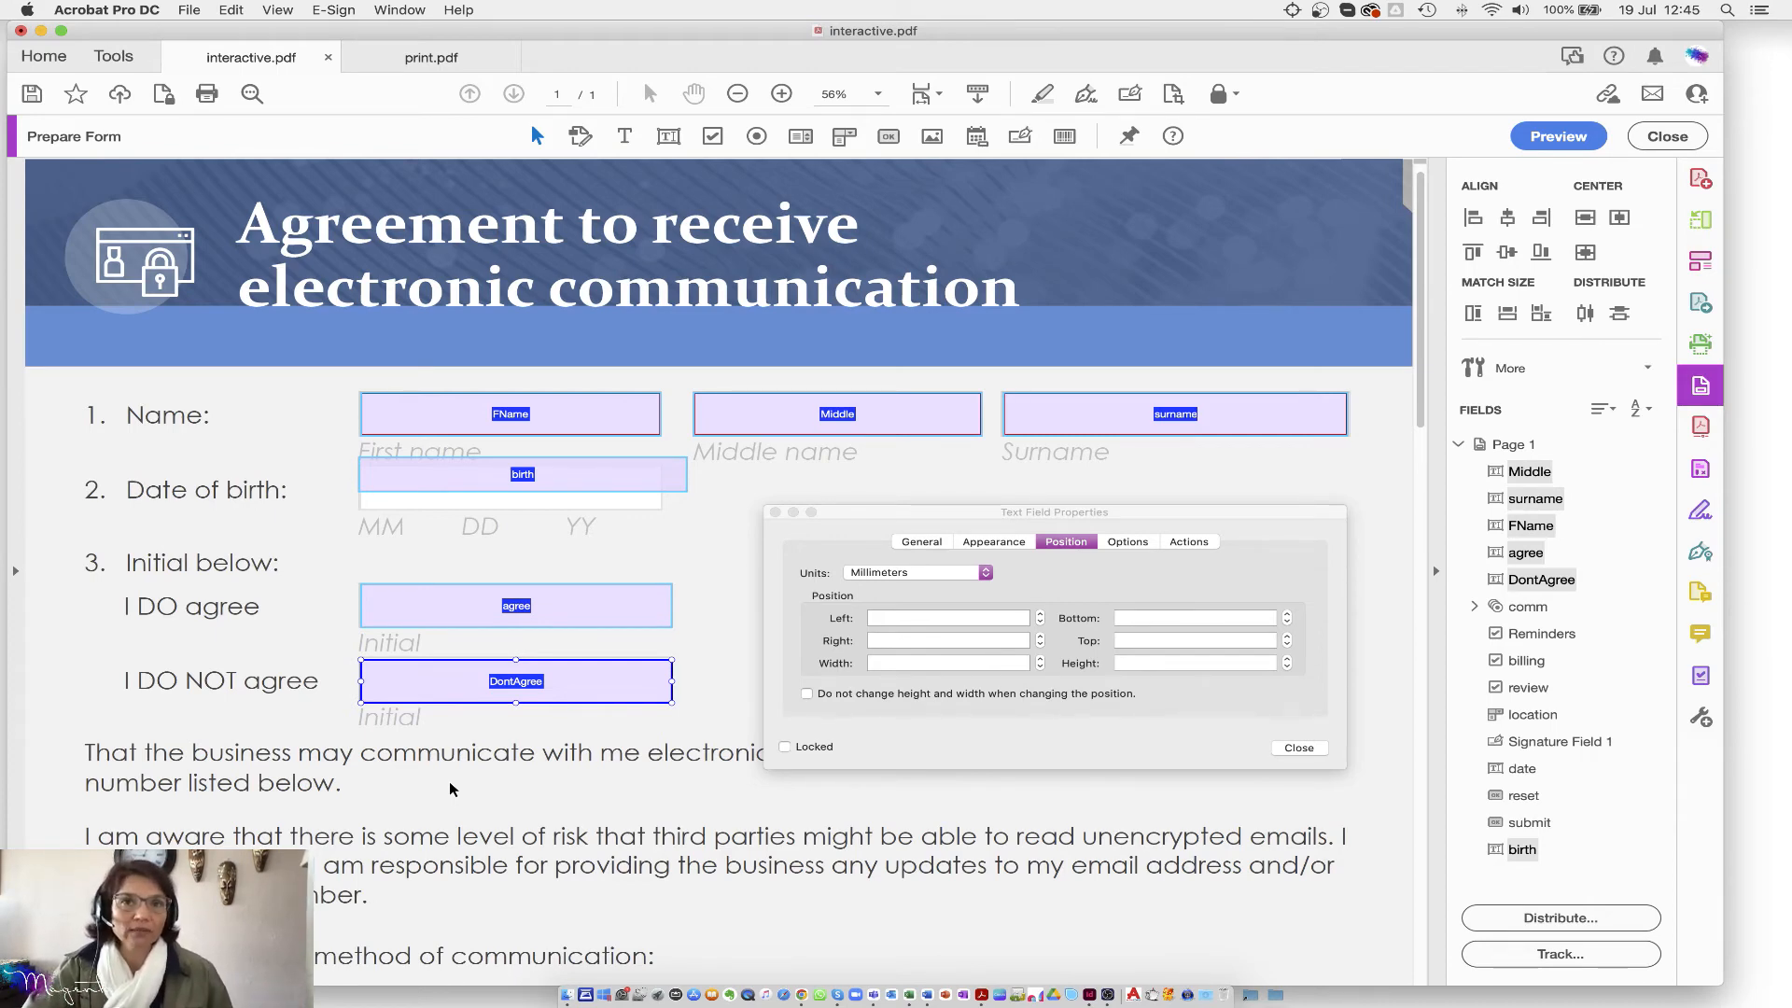
# Step: Make the FName field the reference field of the selection
pyautogui.keyDown('shift'); pyautogui.click(681, 486); pyautogui.keyUp('shift')
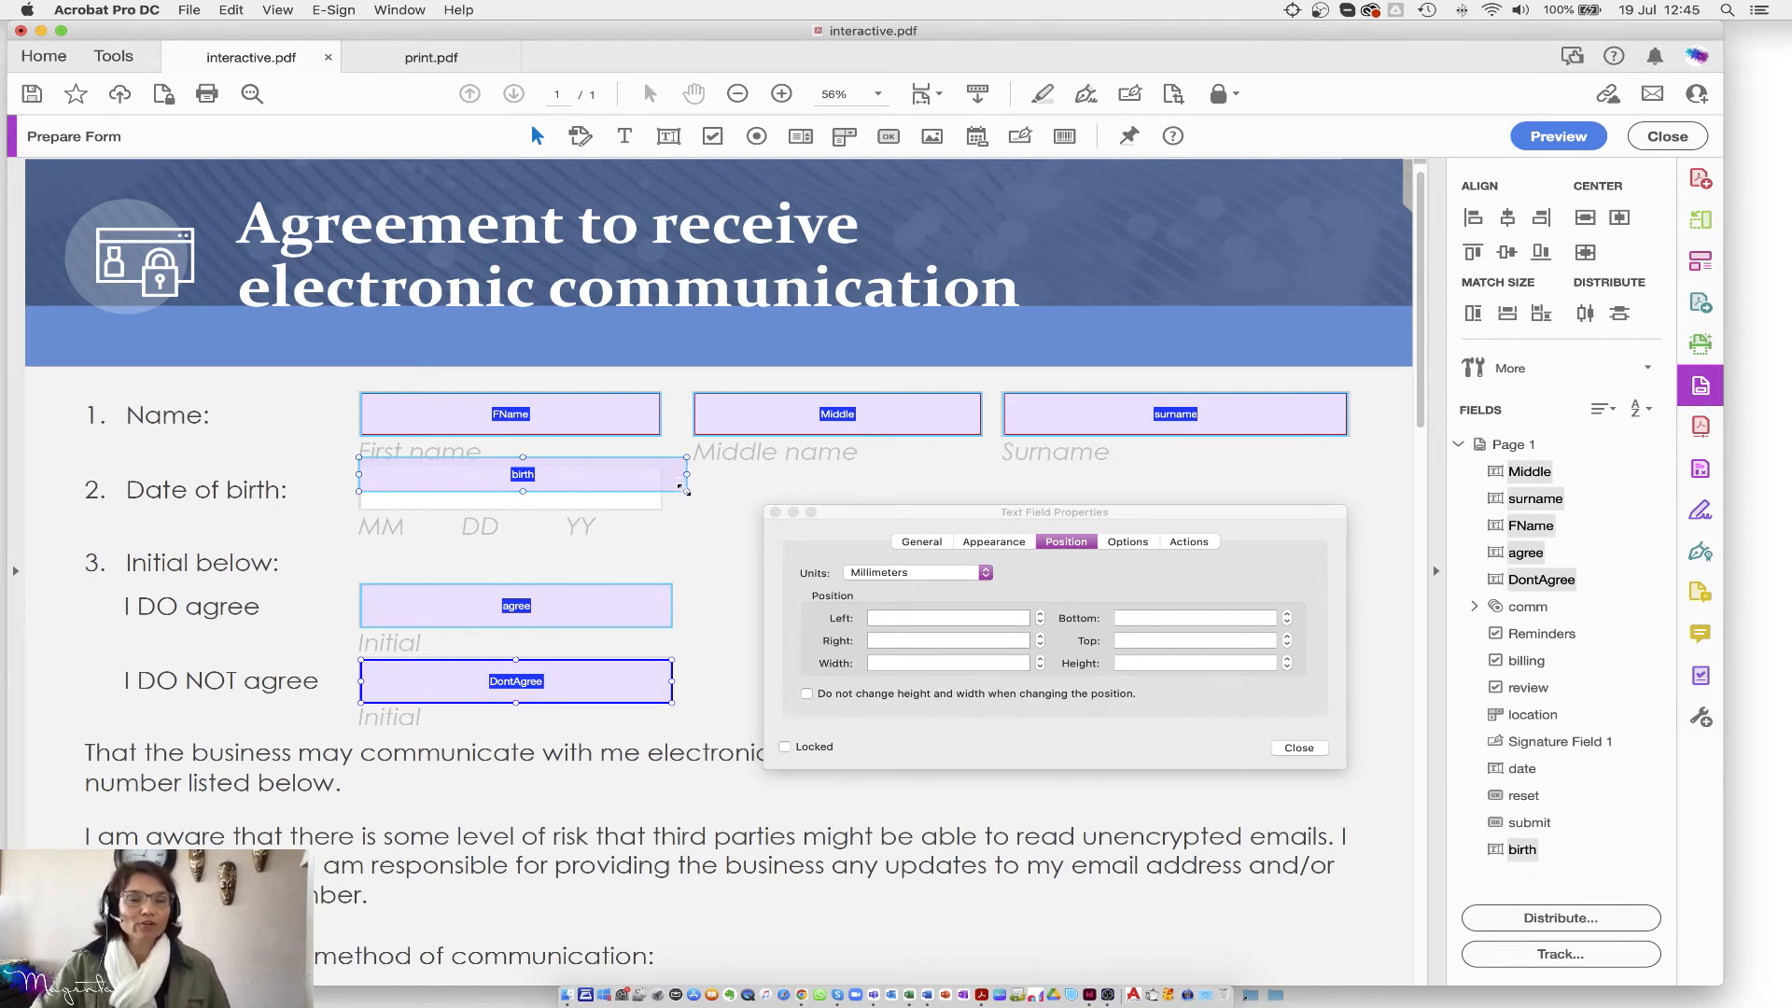
pyautogui.click(437, 478)
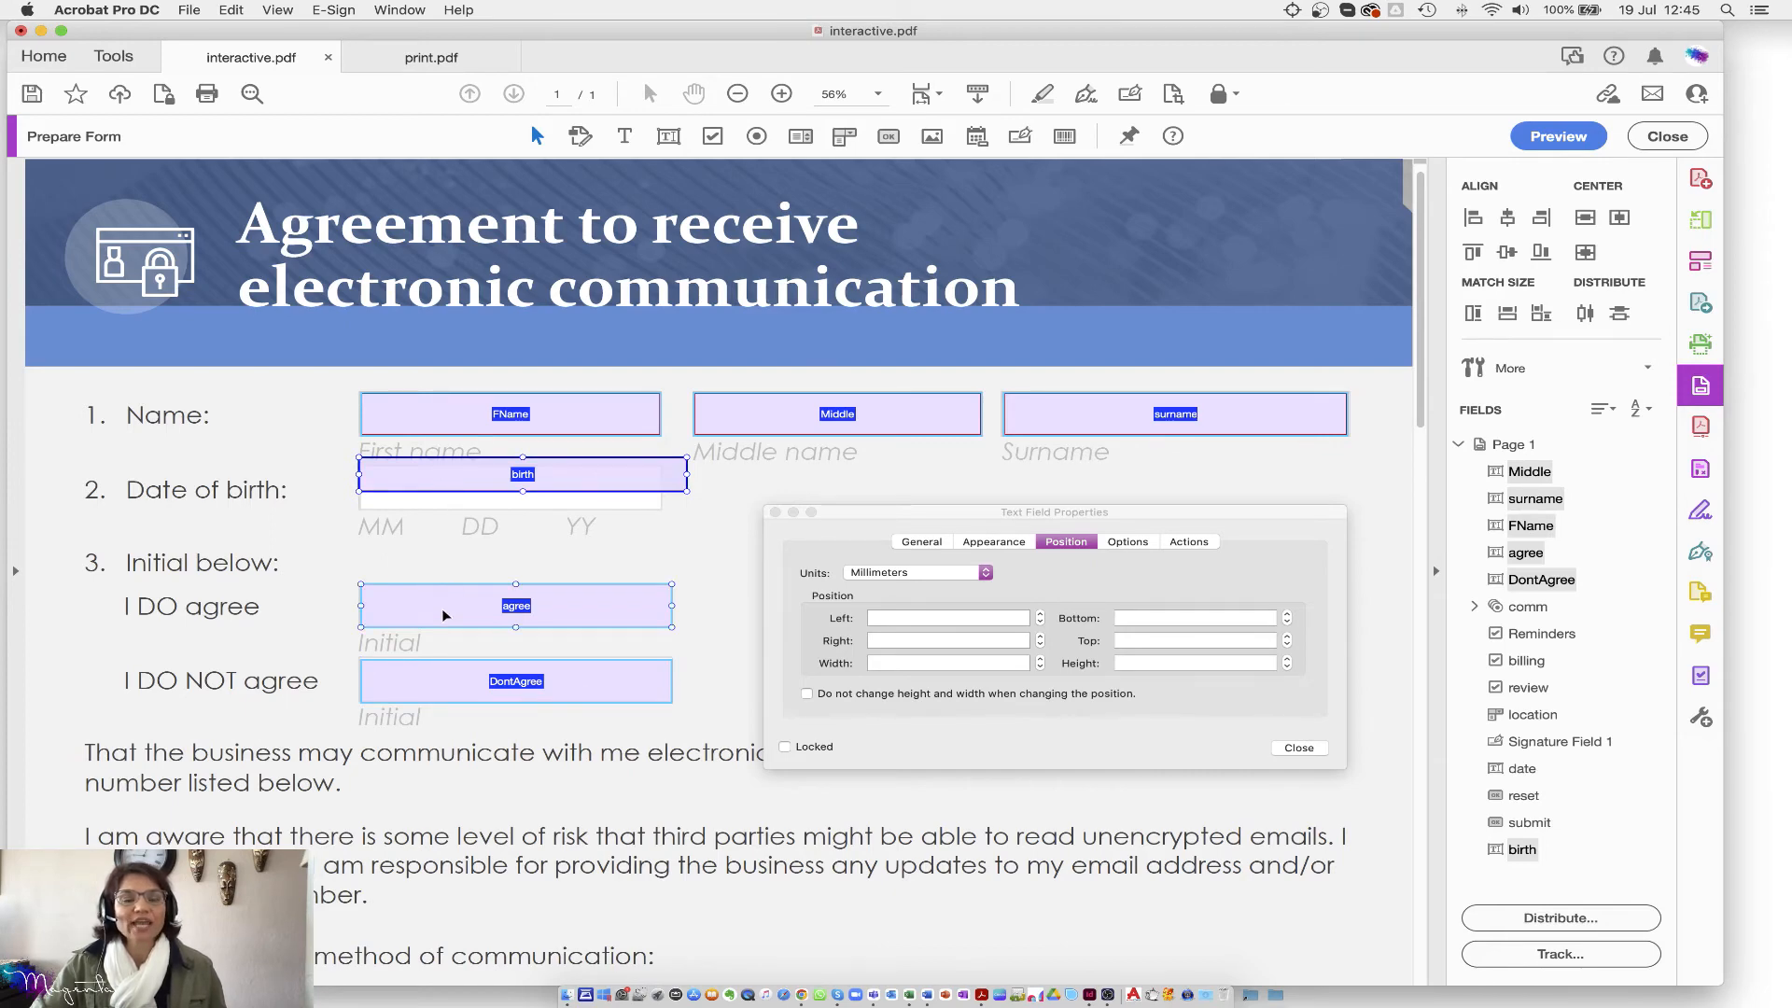
pyautogui.click(441, 412)
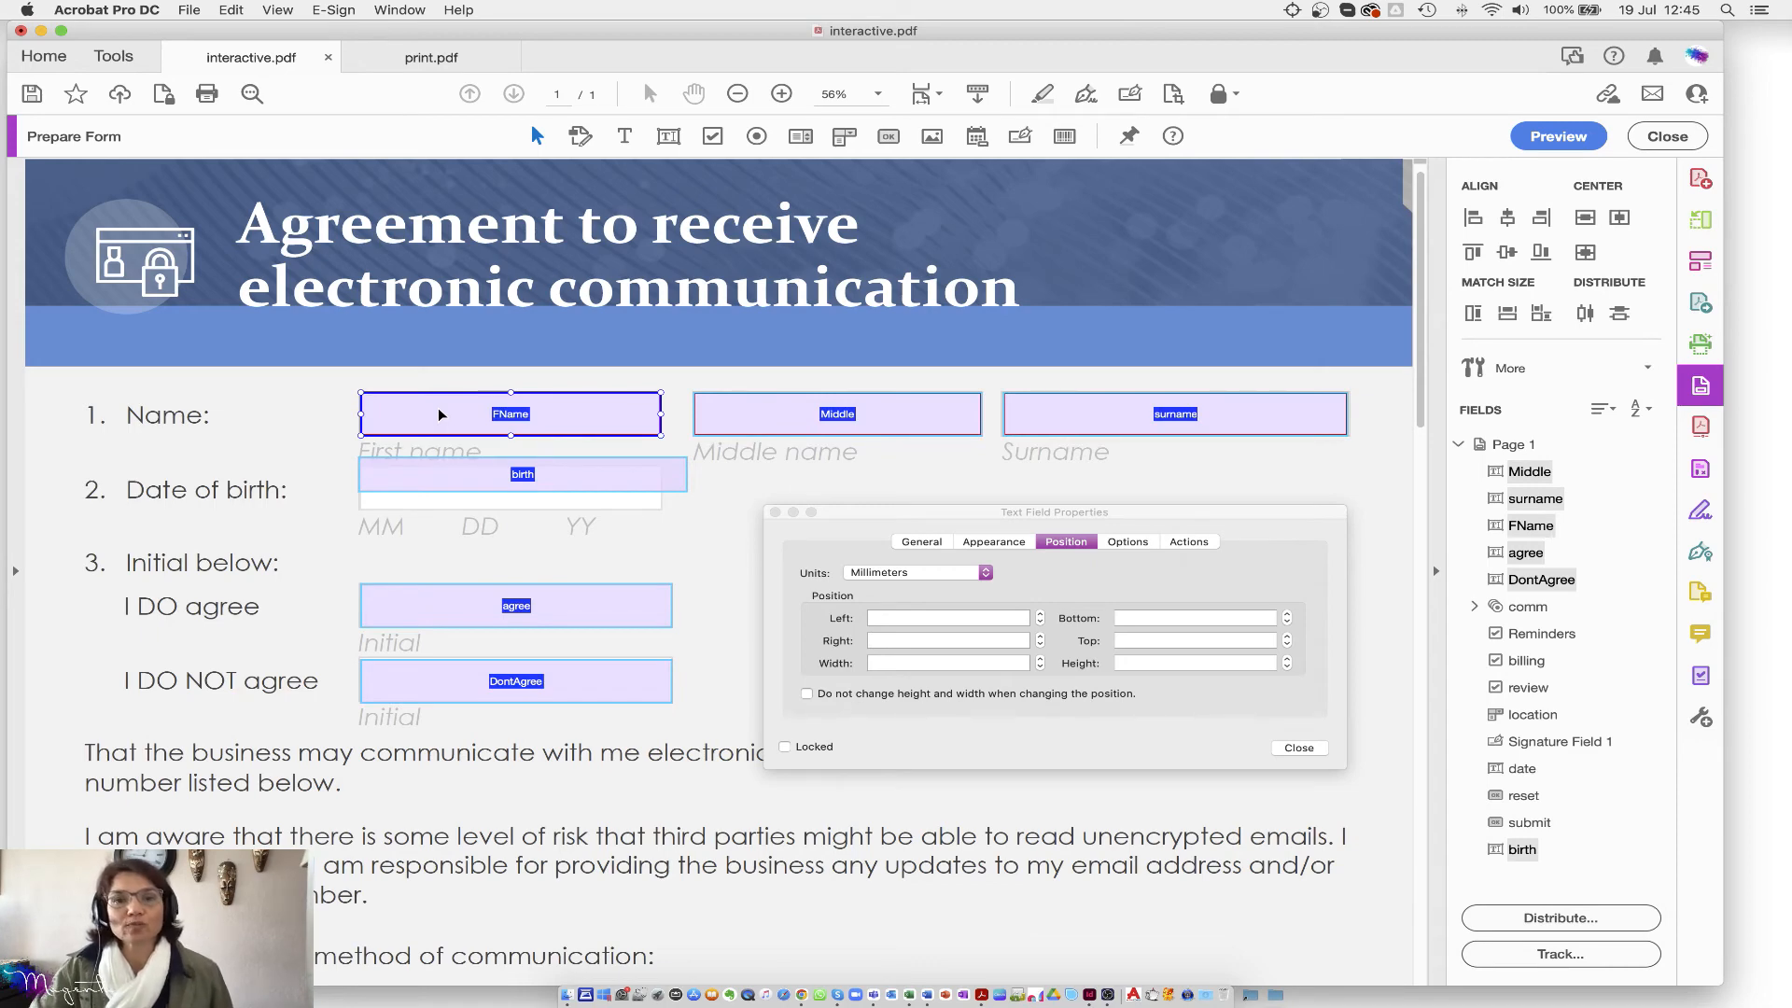
# Step: Set the shared text font of the six selected fields to Arial at 12 pt
pyautogui.click(998, 542)
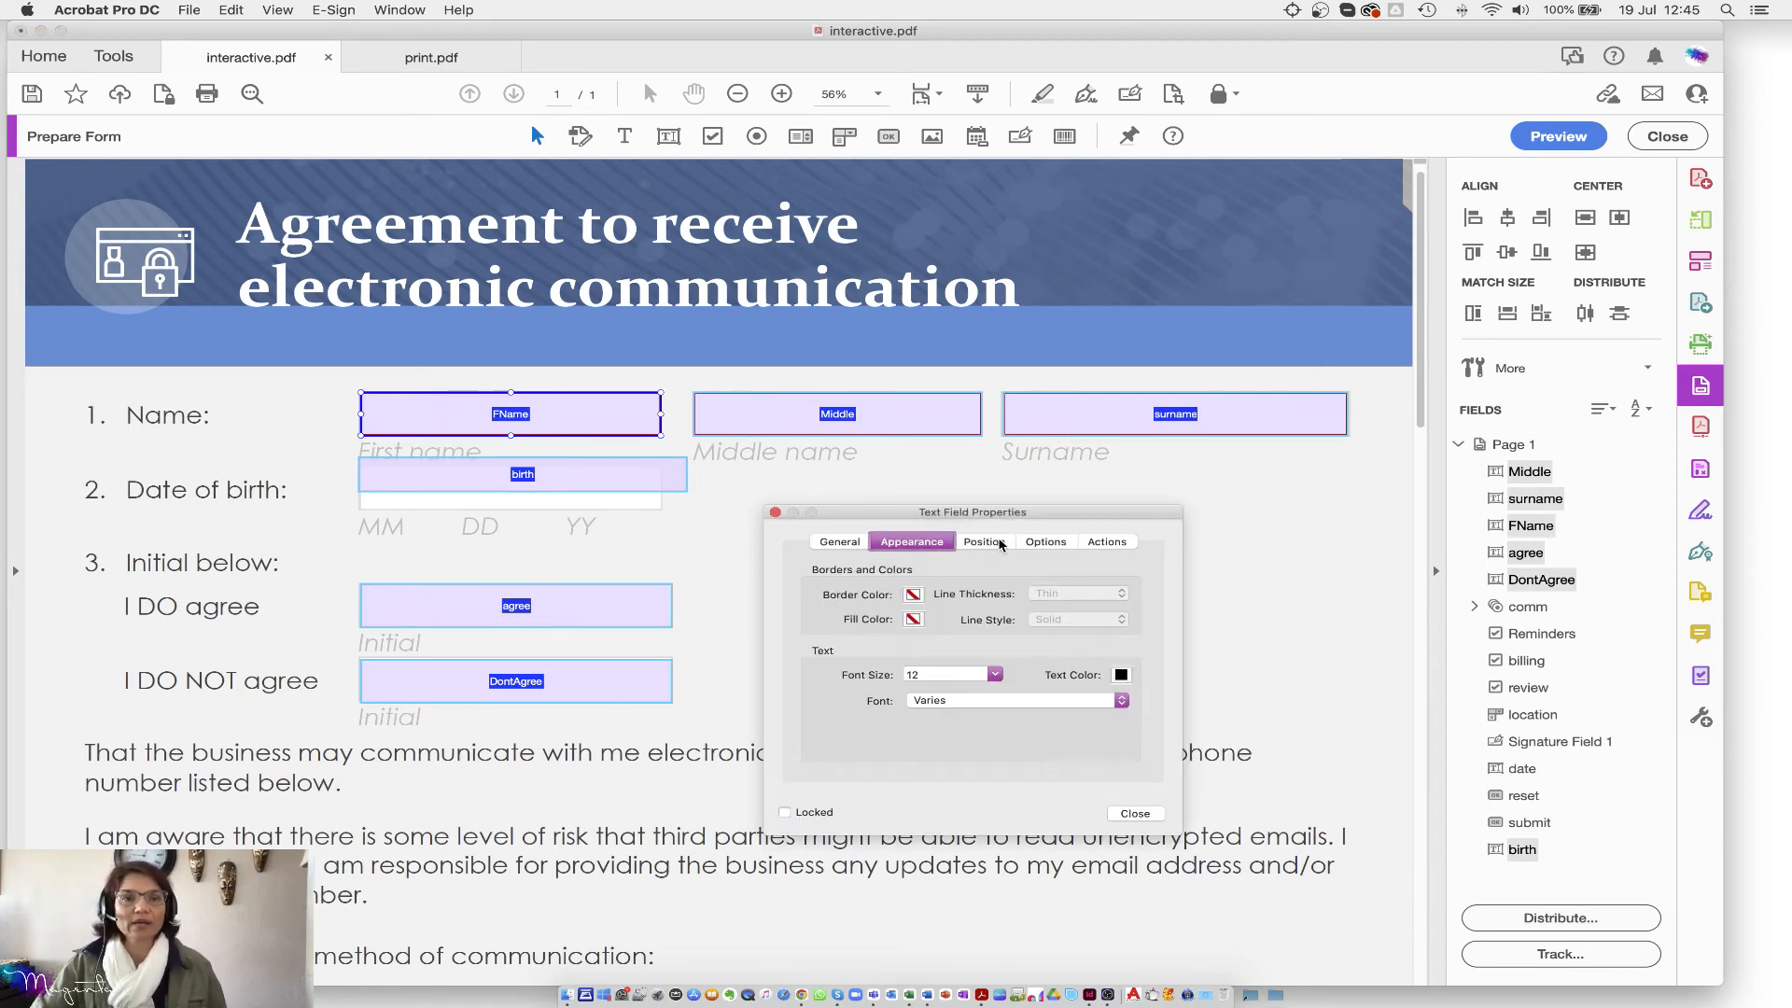
pyautogui.moveTo(912, 511); pyautogui.dragTo(879, 463)
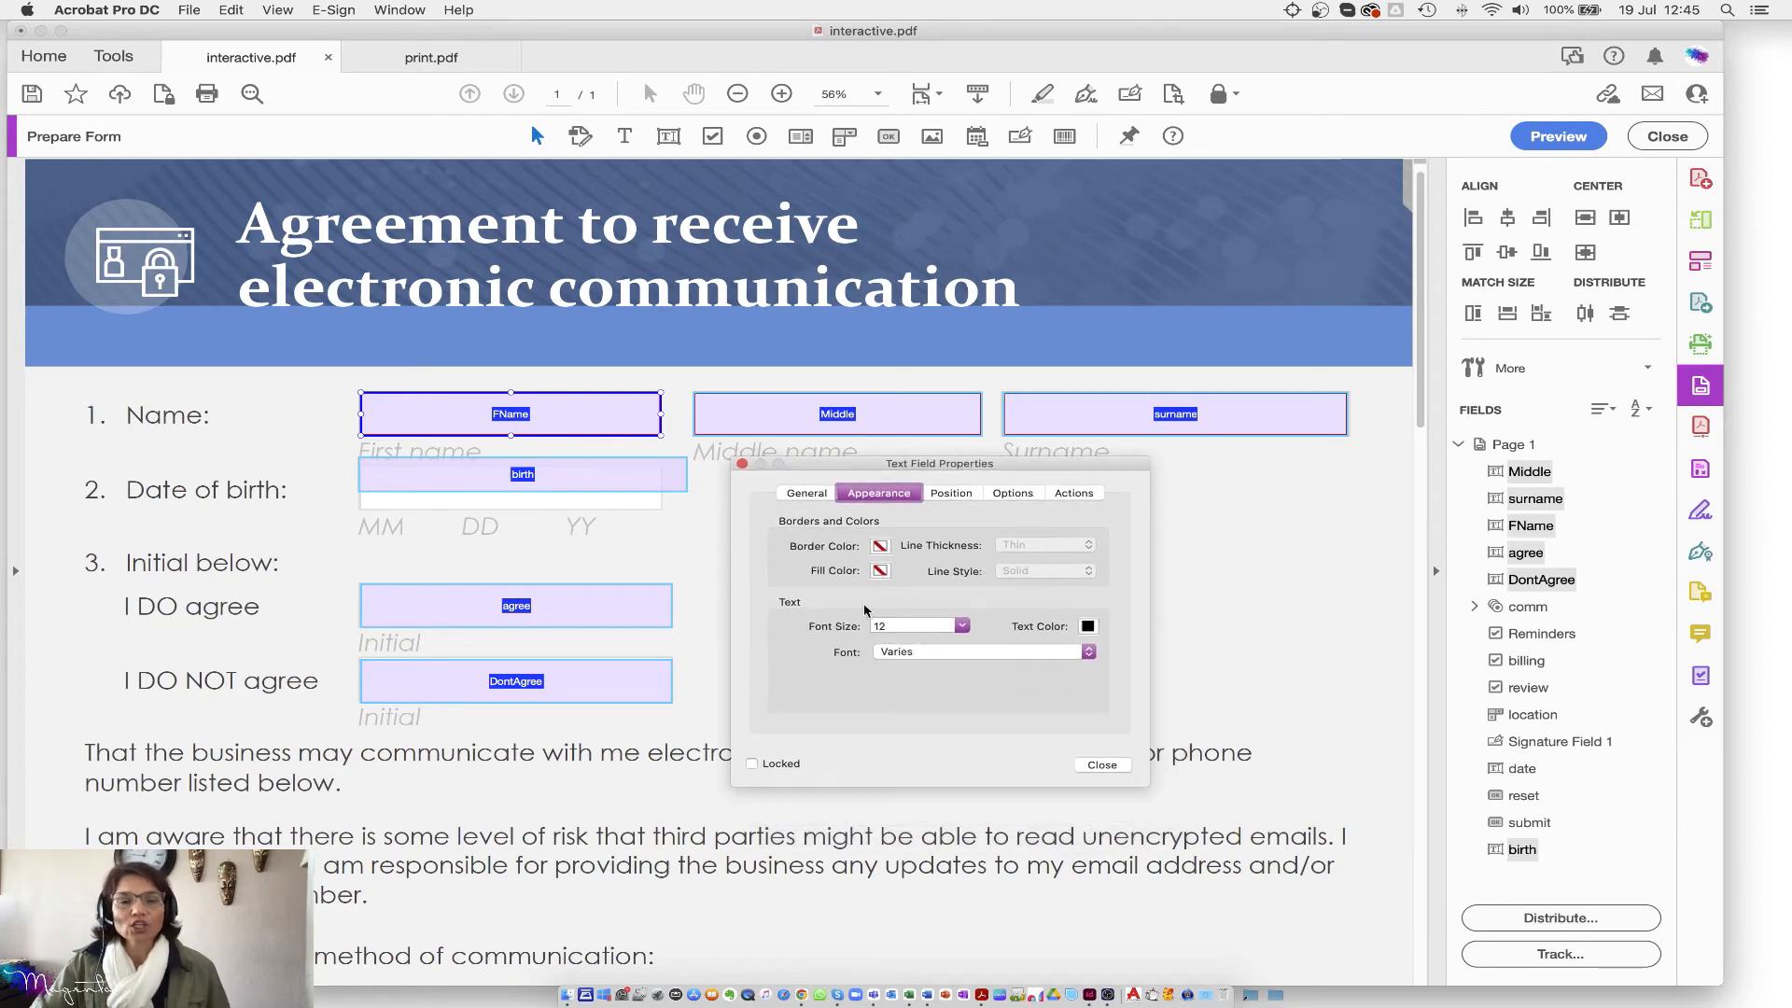
pyautogui.click(901, 654)
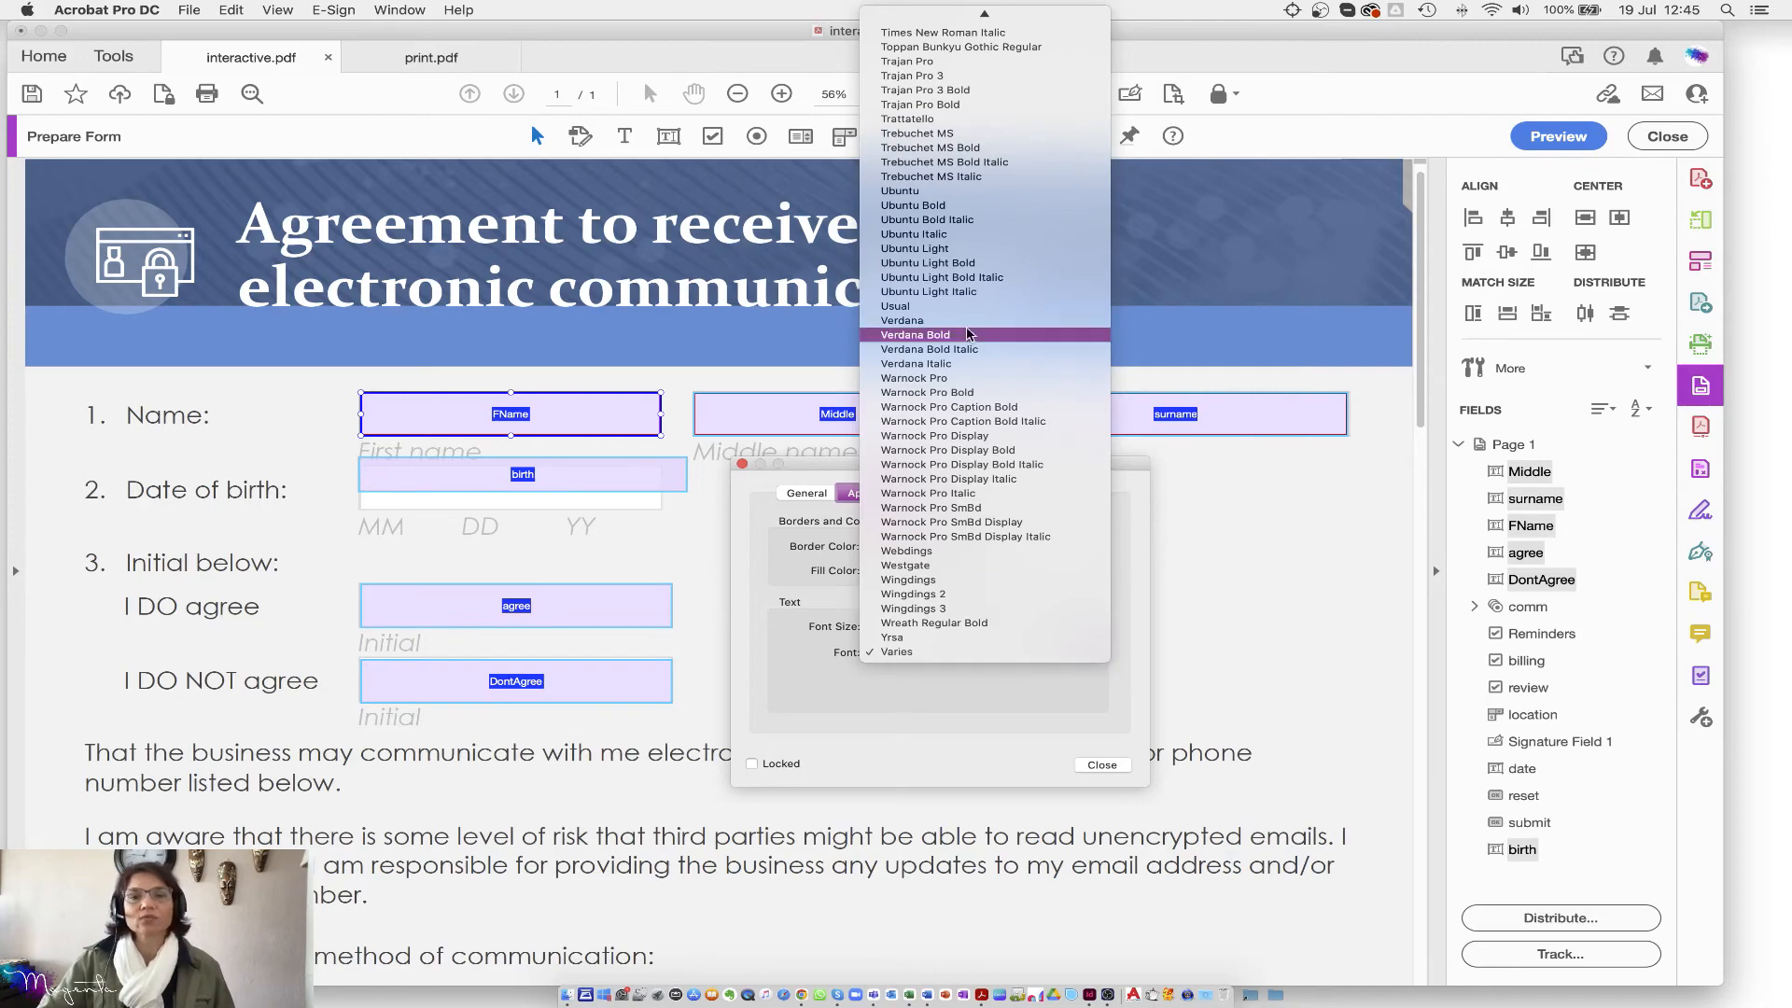
pyautogui.scroll(15, 934, 336)
pyautogui.scroll(20, 963, 227)
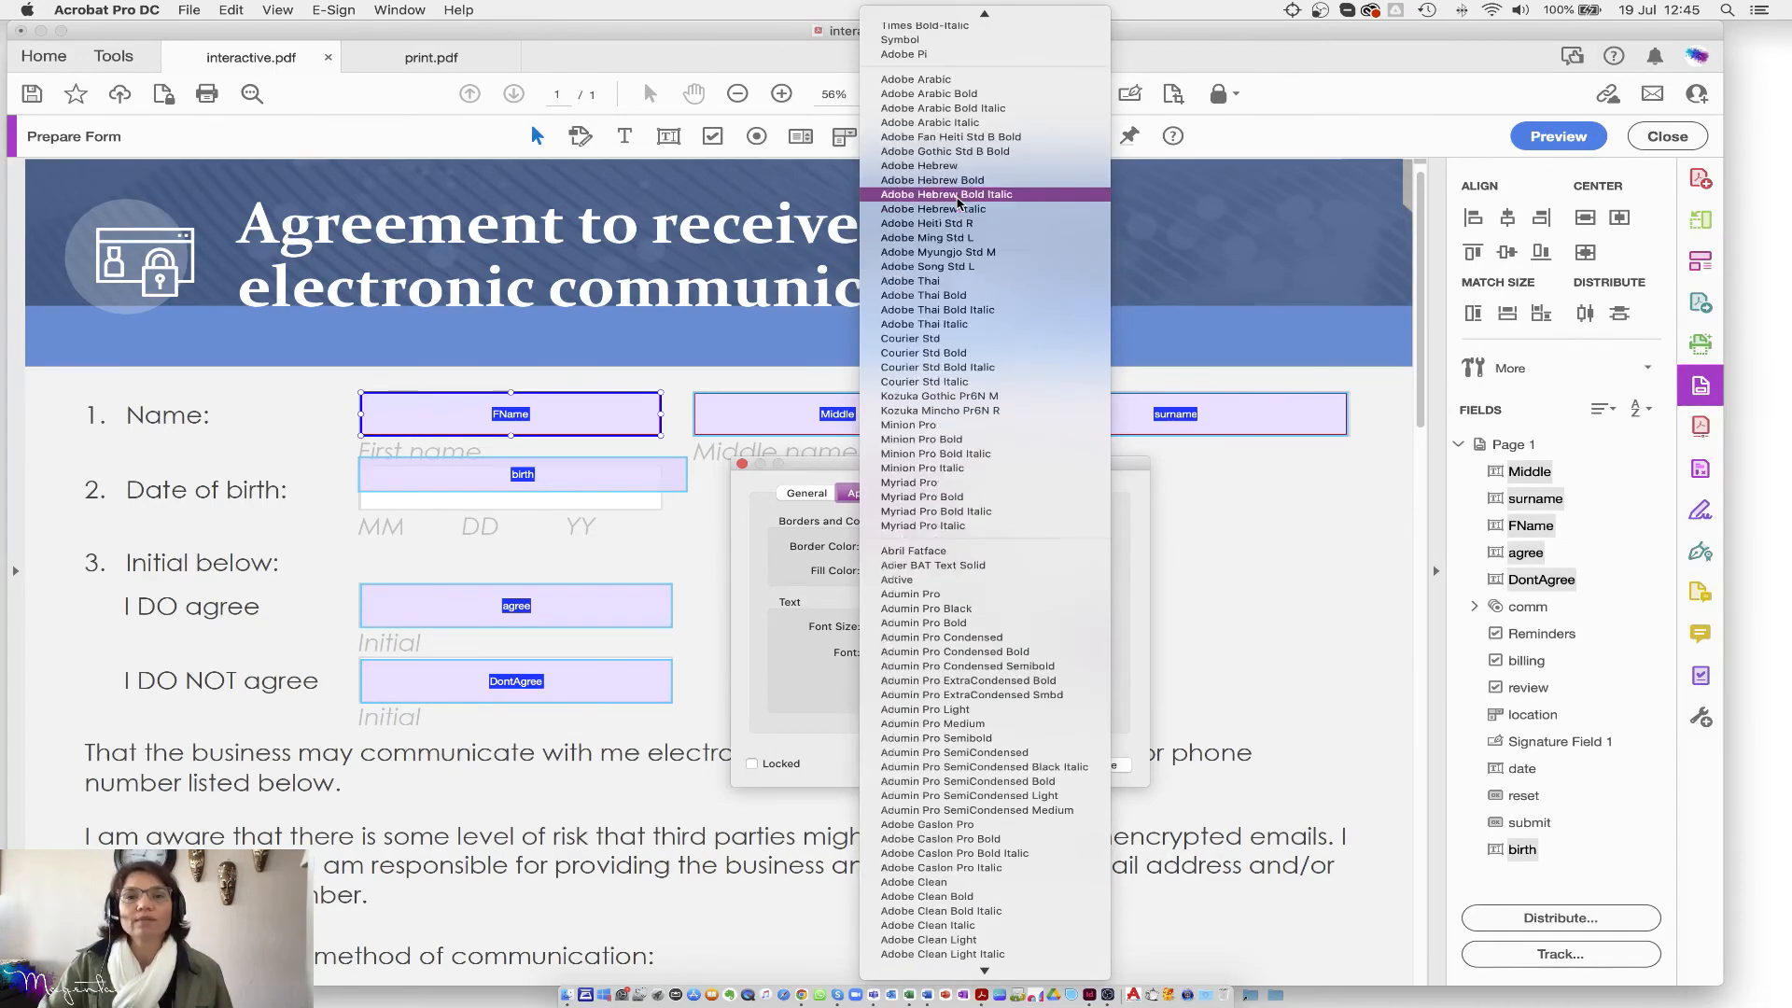
pyautogui.scroll(-10, 924, 747)
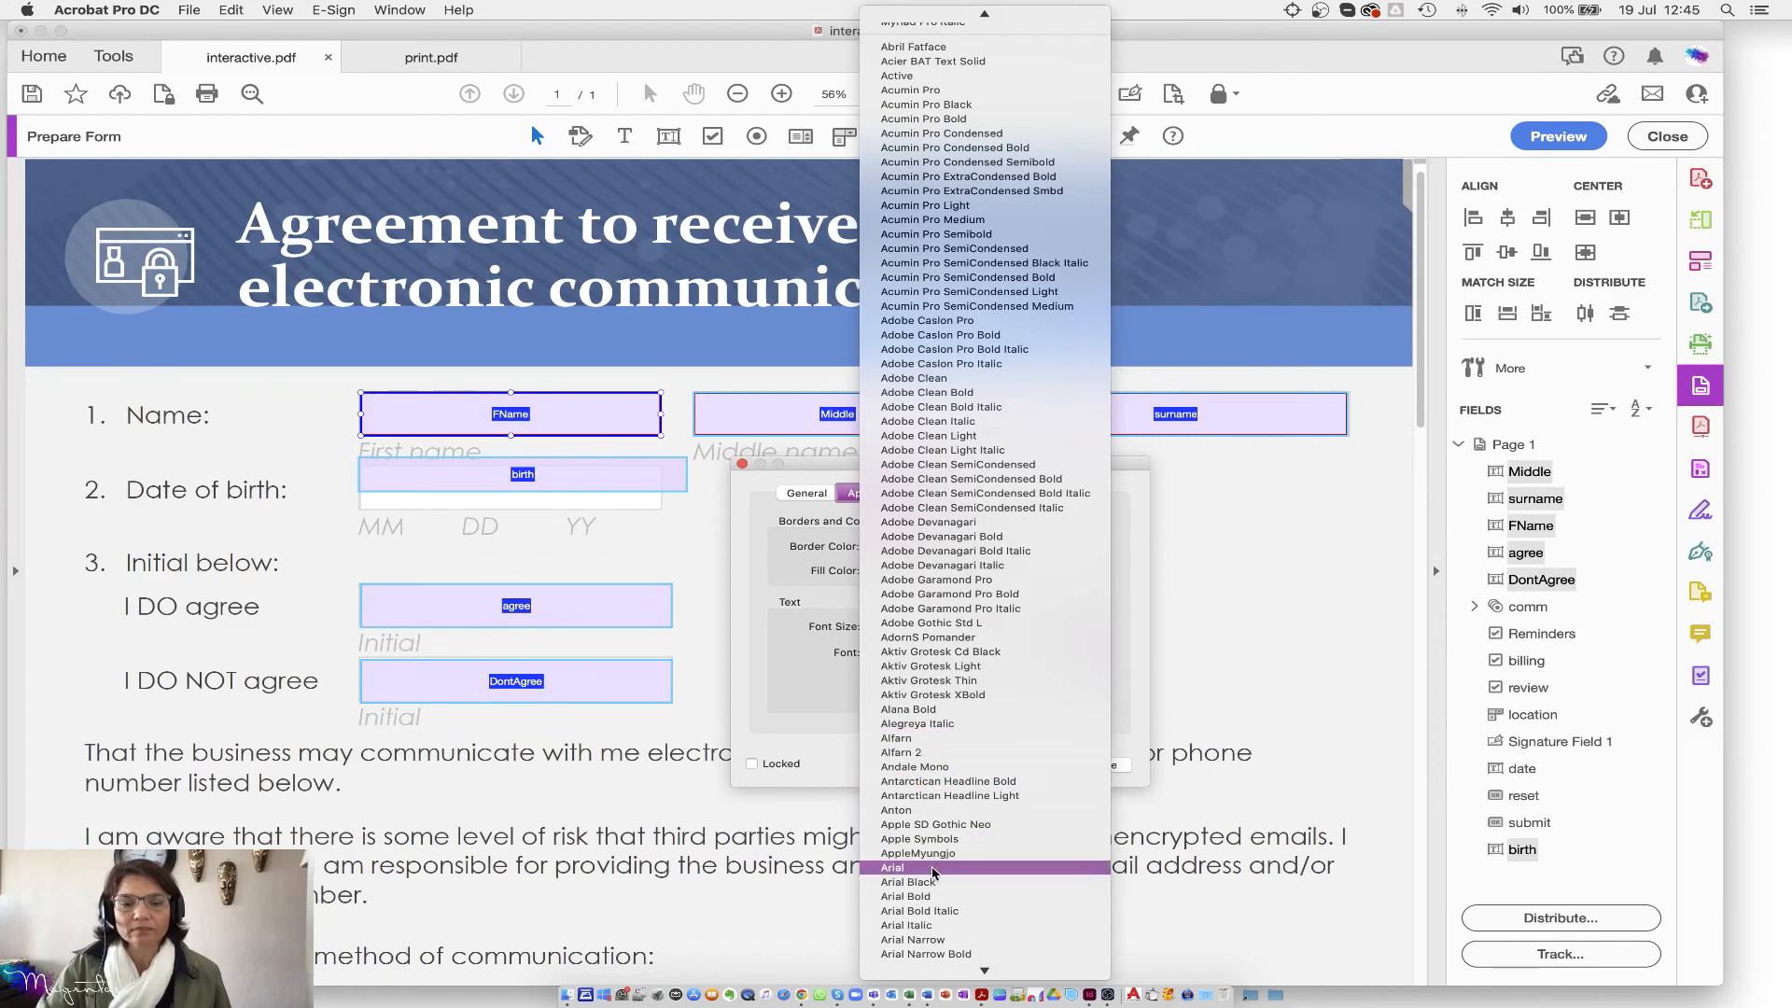
pyautogui.click(934, 867)
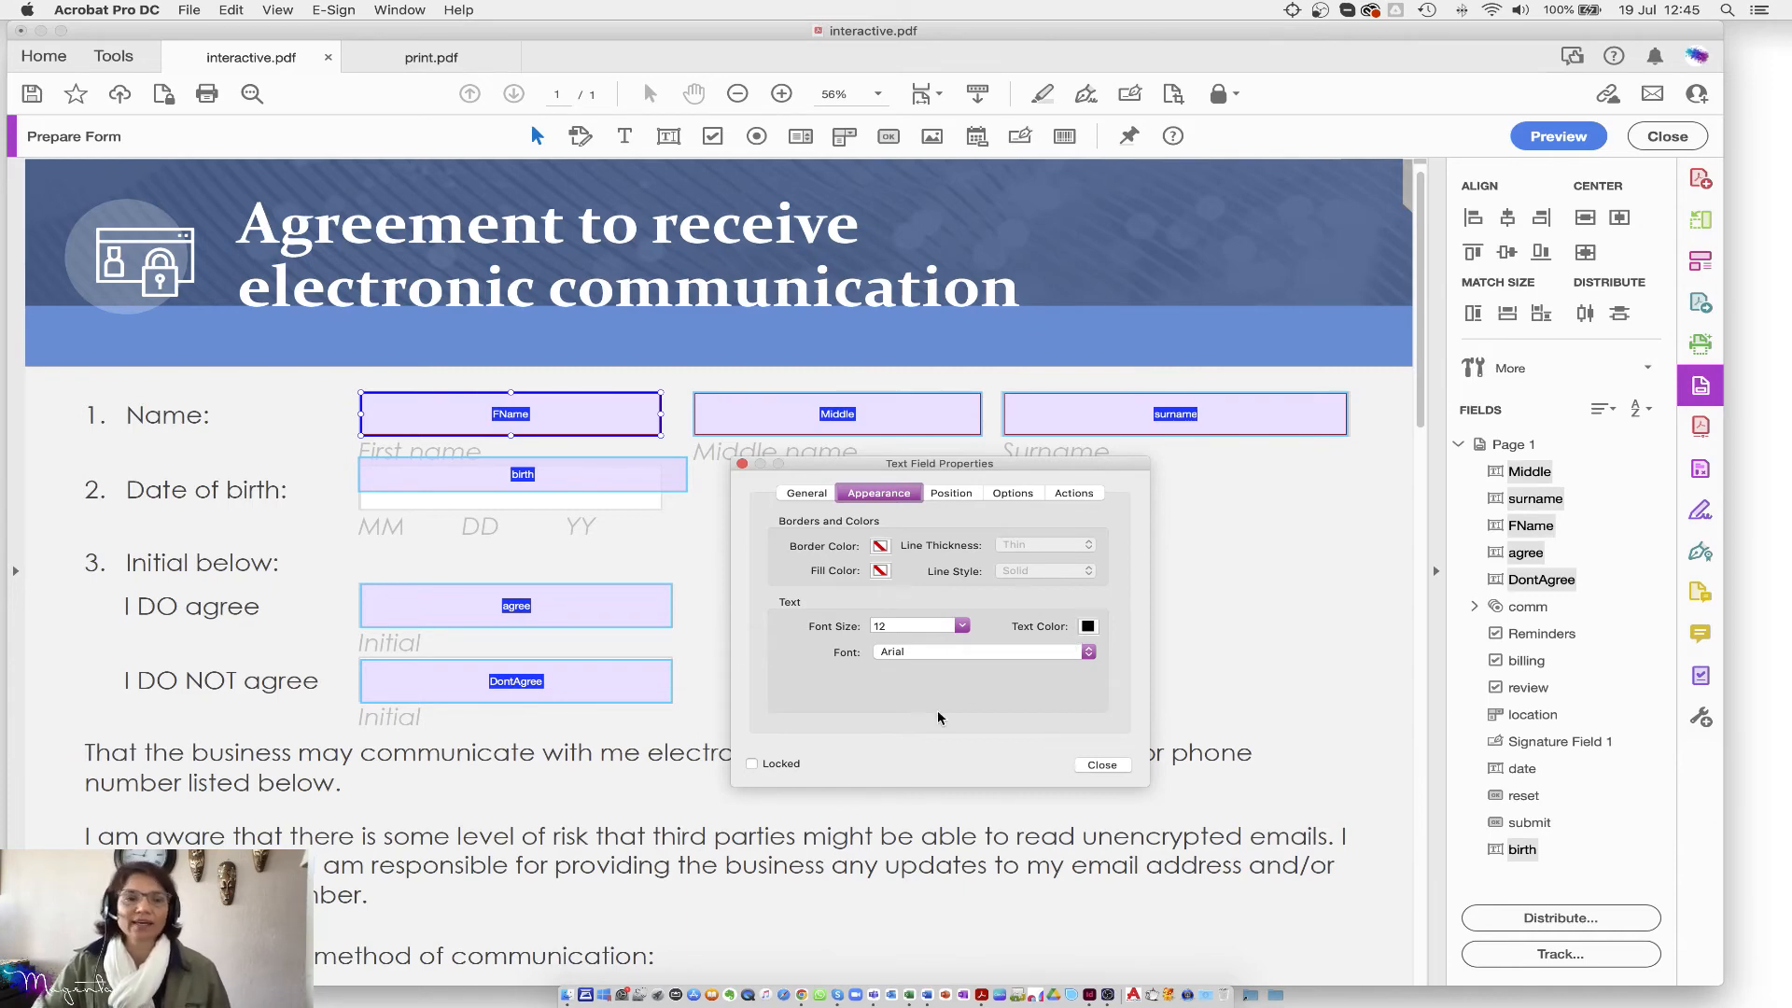
pyautogui.keyDown('shift'); pyautogui.click(967, 429); pyautogui.keyUp('shift')
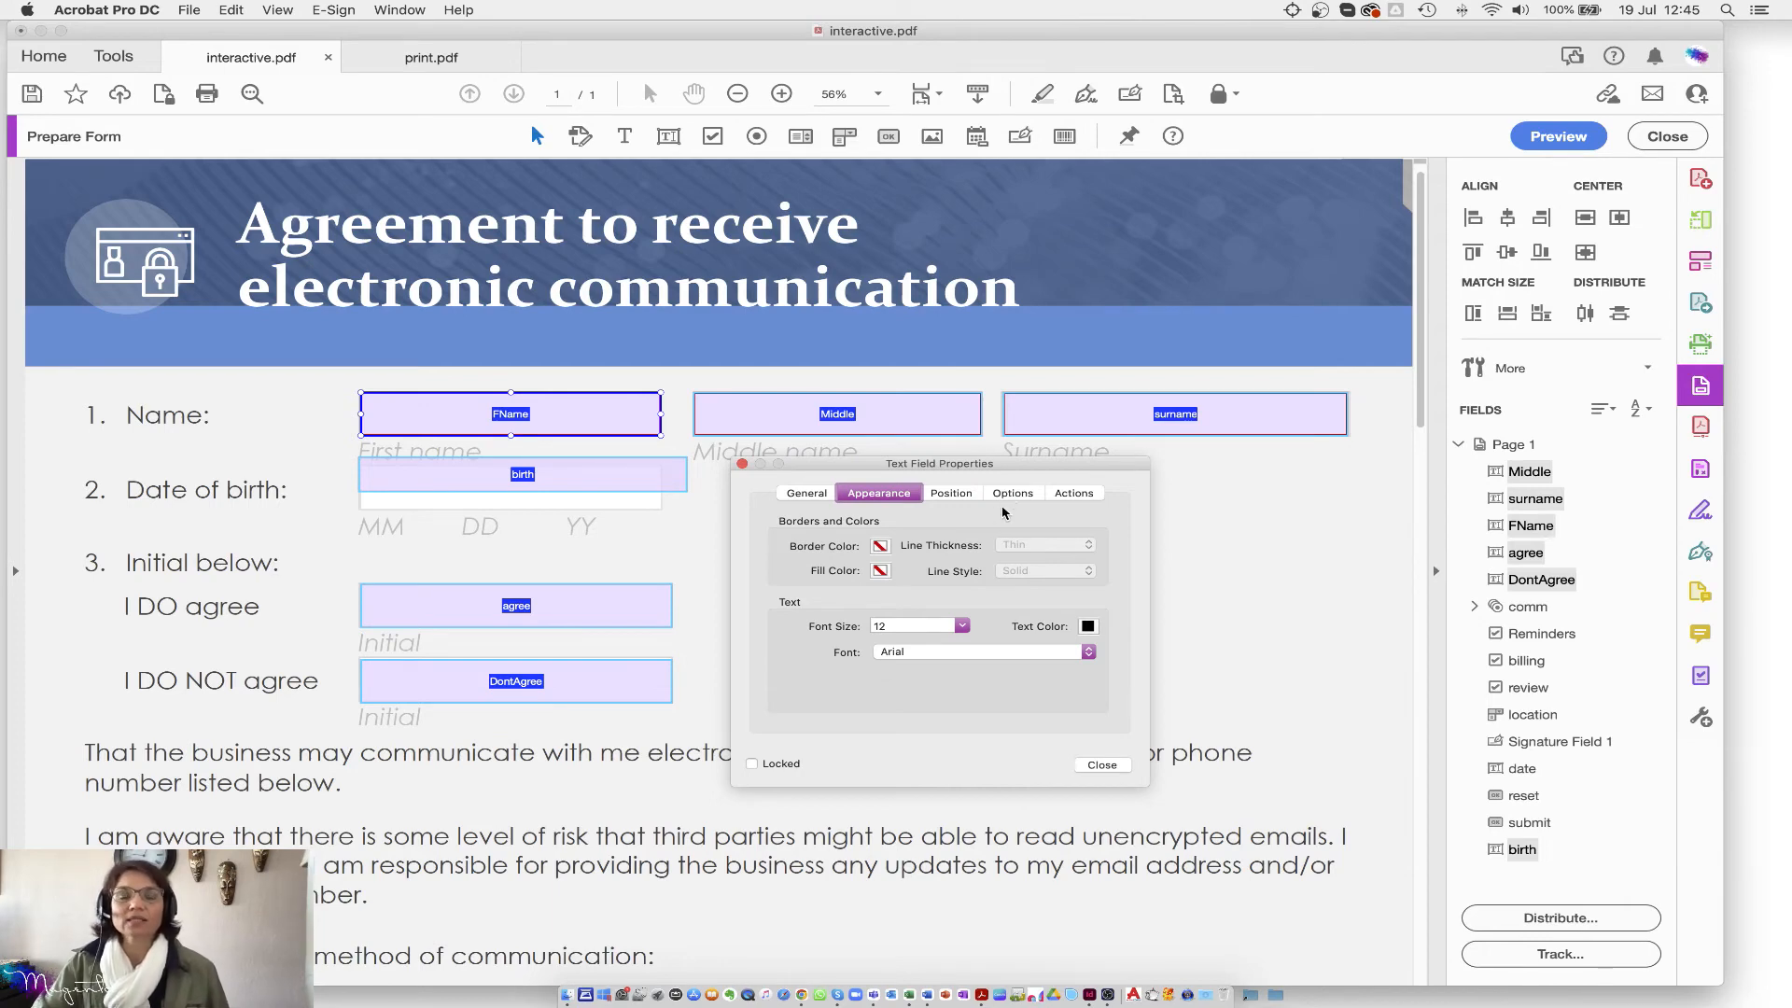
pyautogui.click(956, 495)
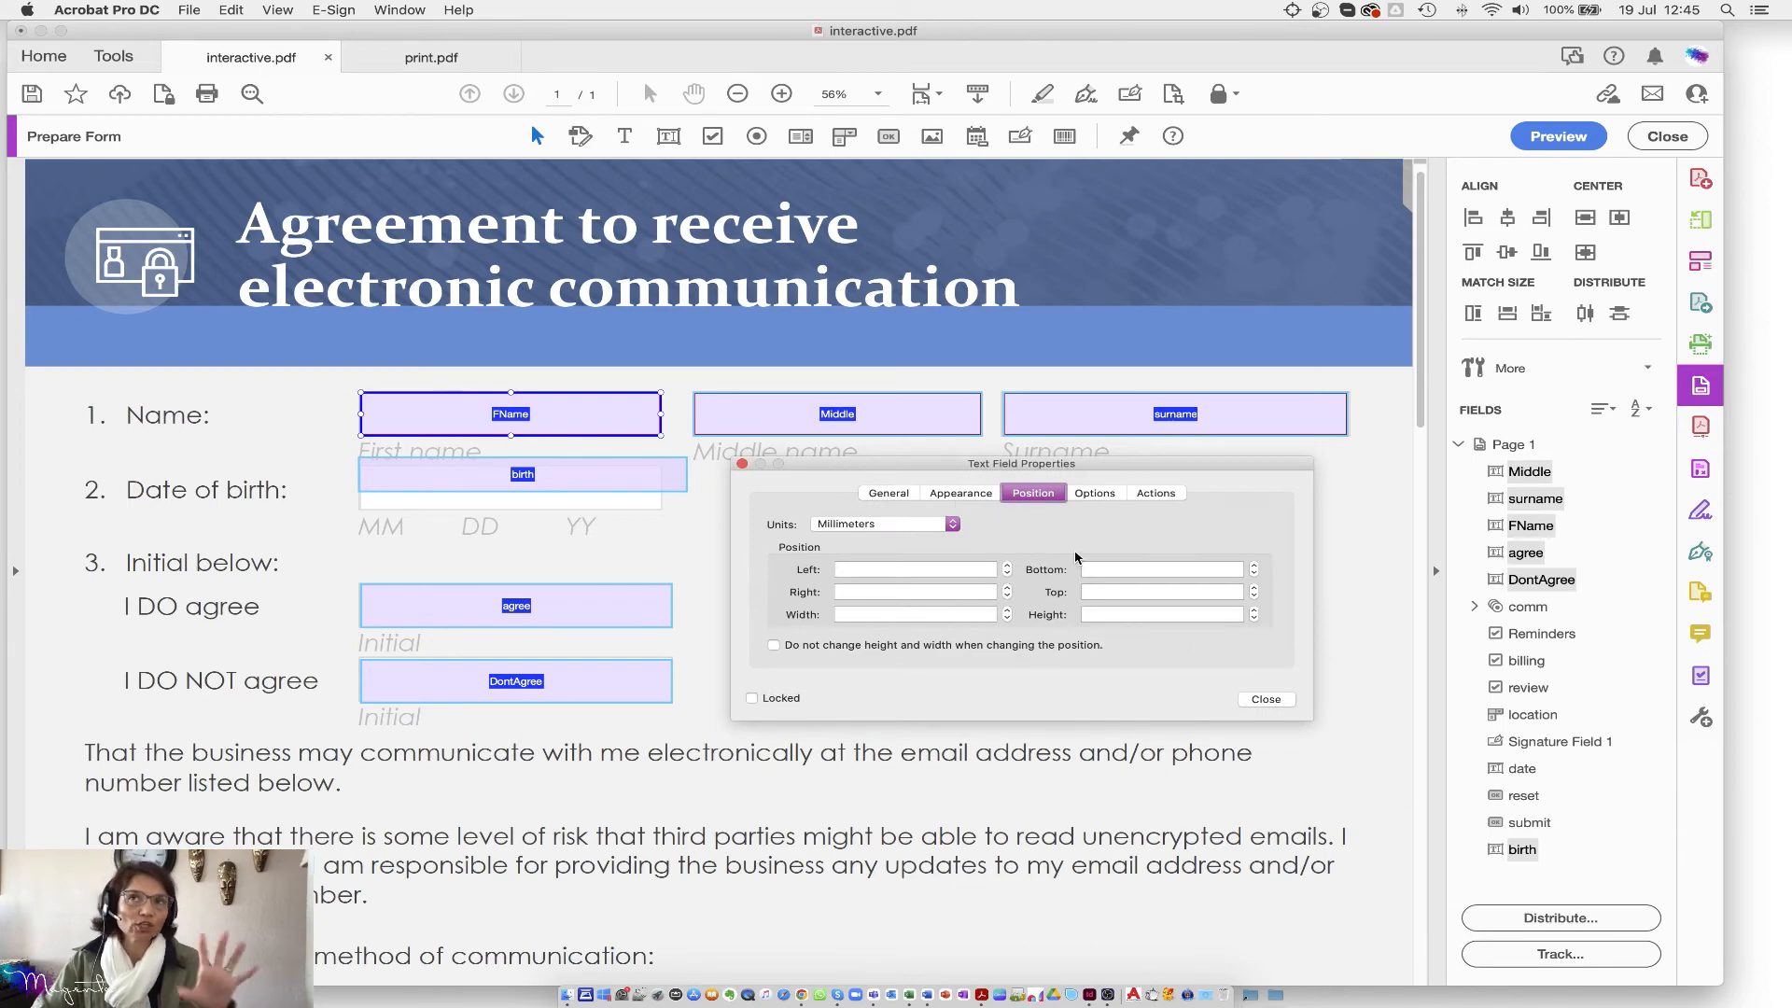
# Step: Uncheck Check spelling and Scroll long text, leaving the character limit of 10 off
pyautogui.click(1096, 495)
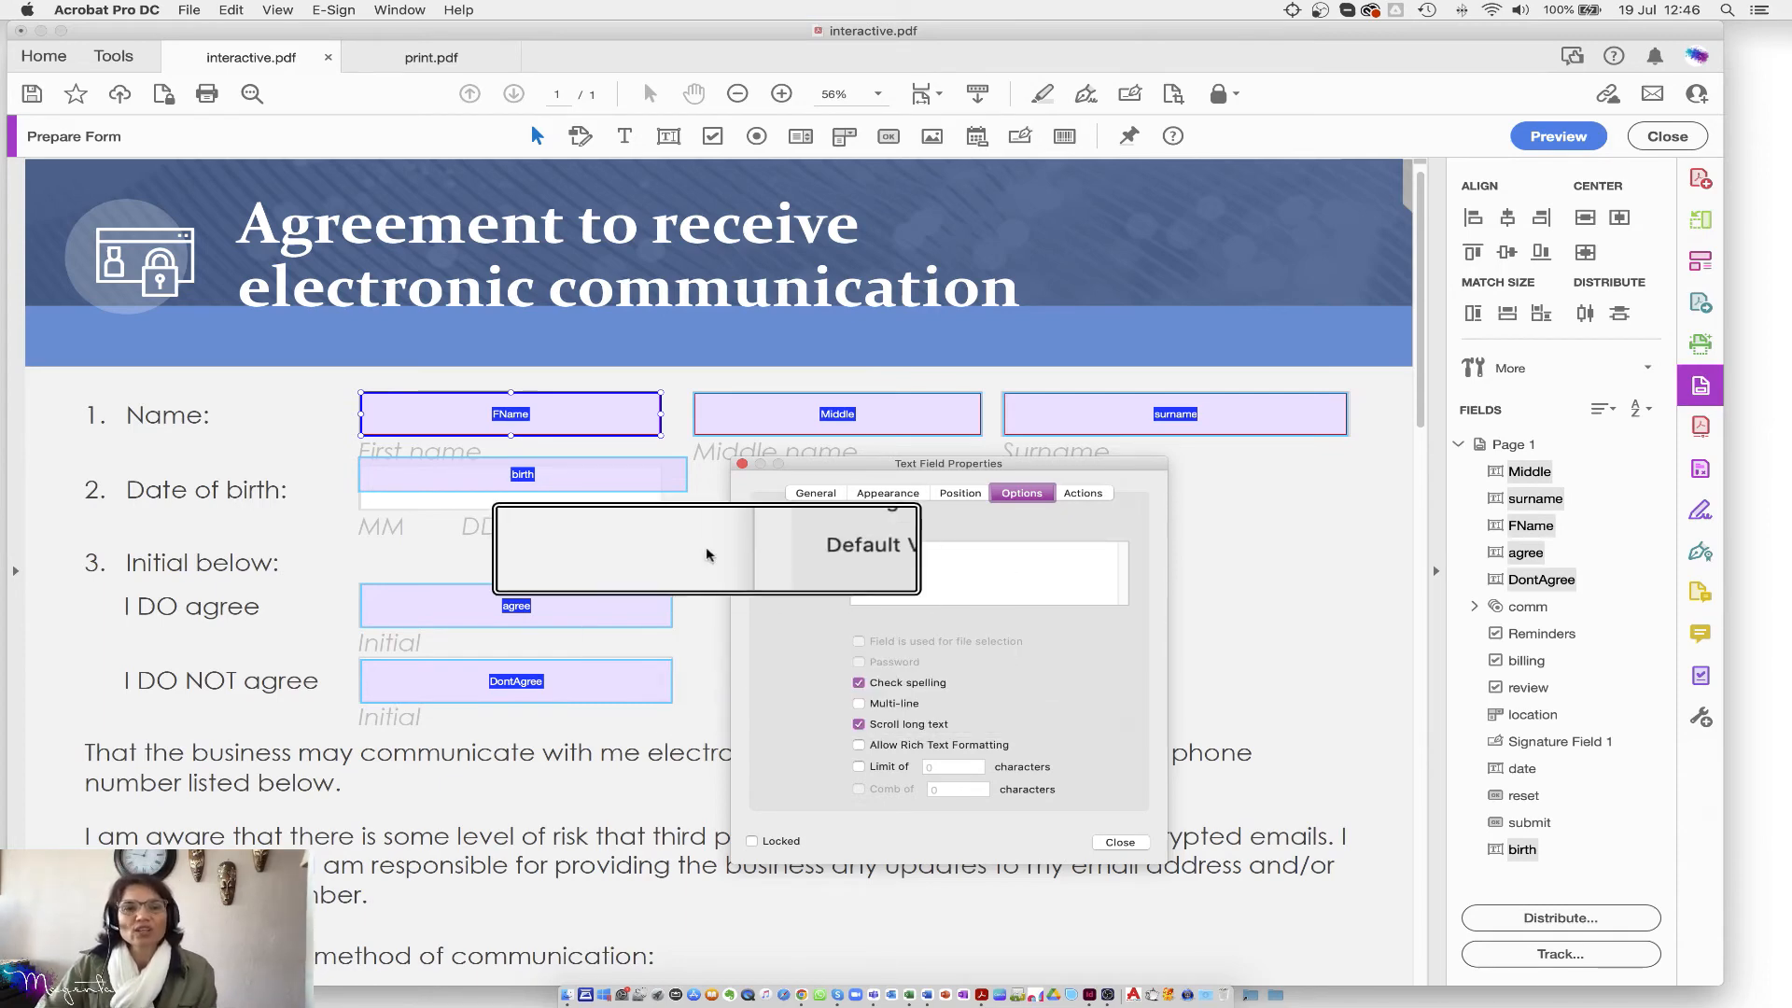
pyautogui.click(859, 683)
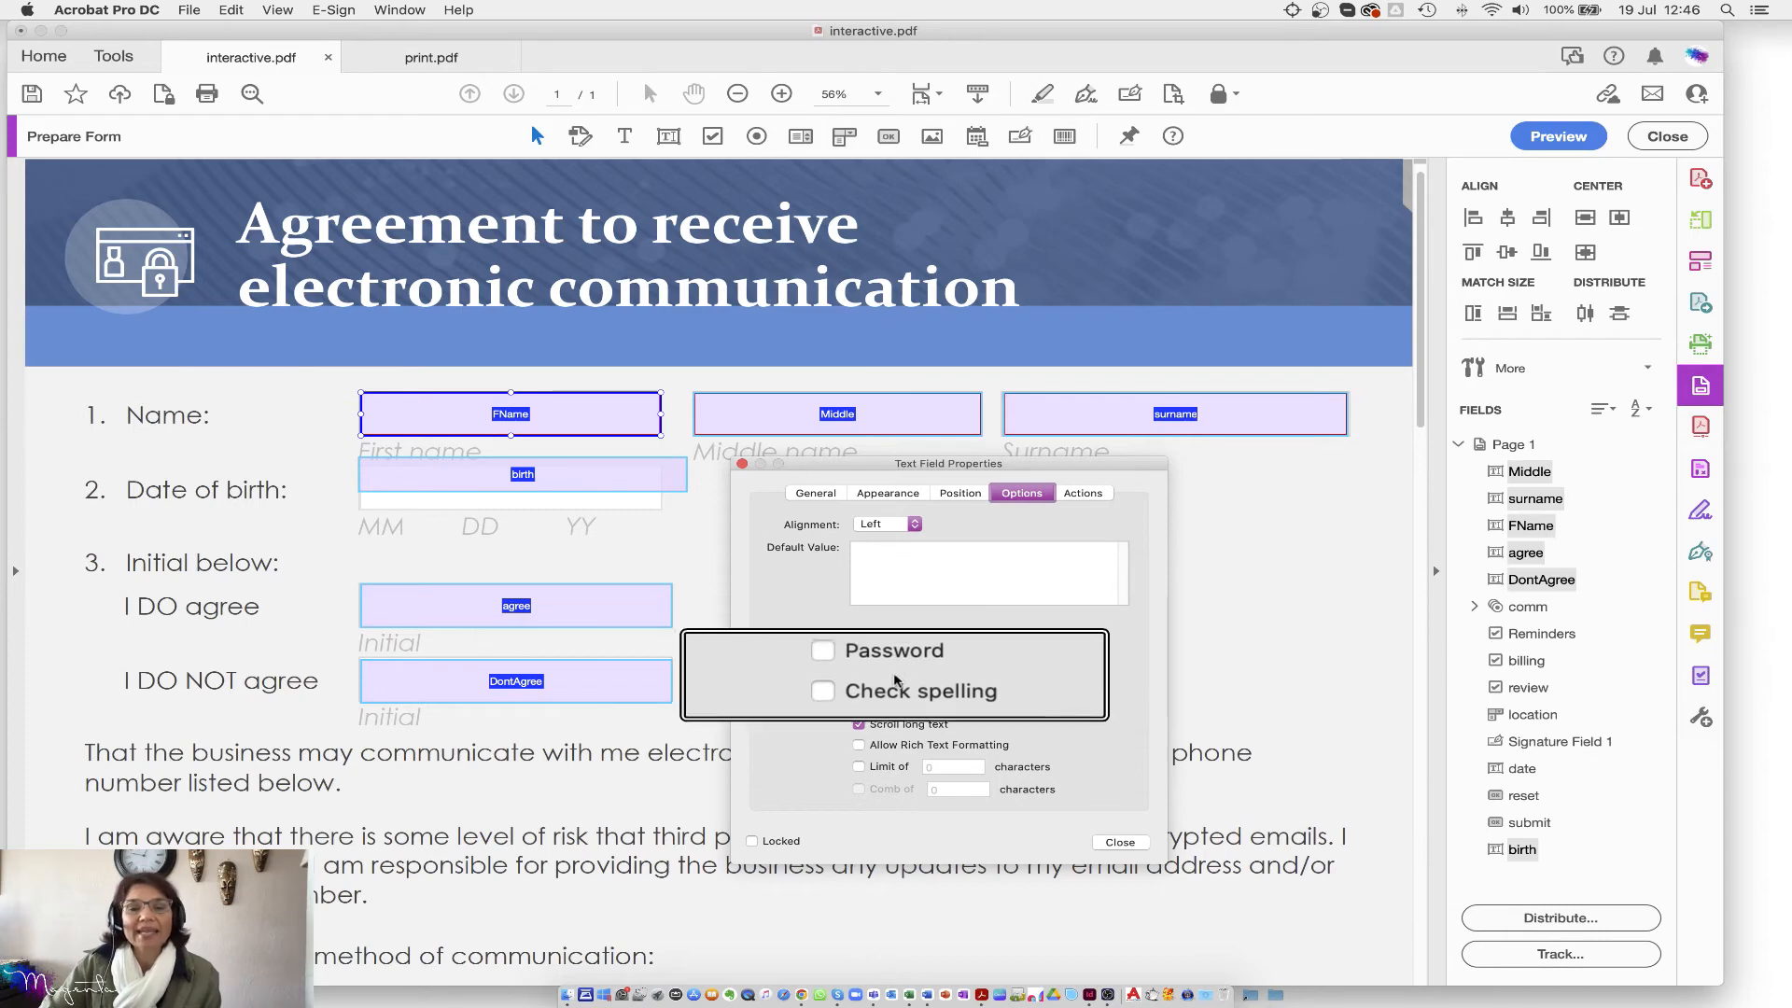
pyautogui.click(858, 726)
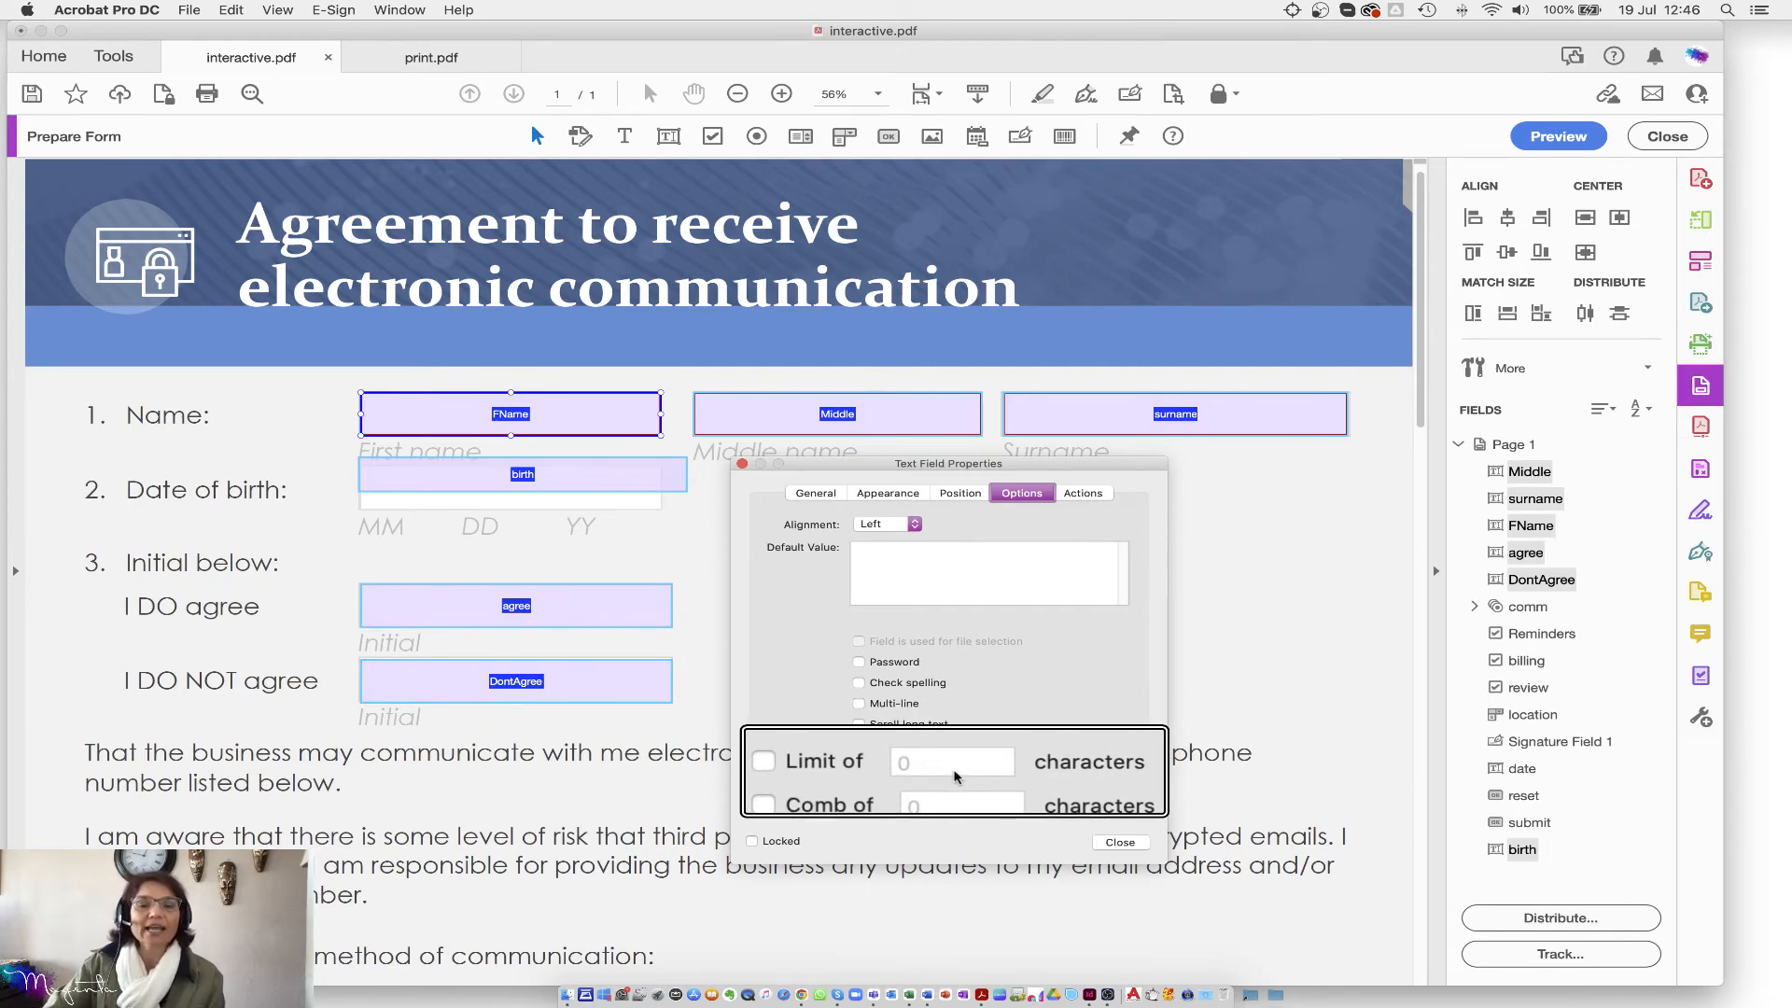
pyautogui.click(858, 766)
pyautogui.write('10')
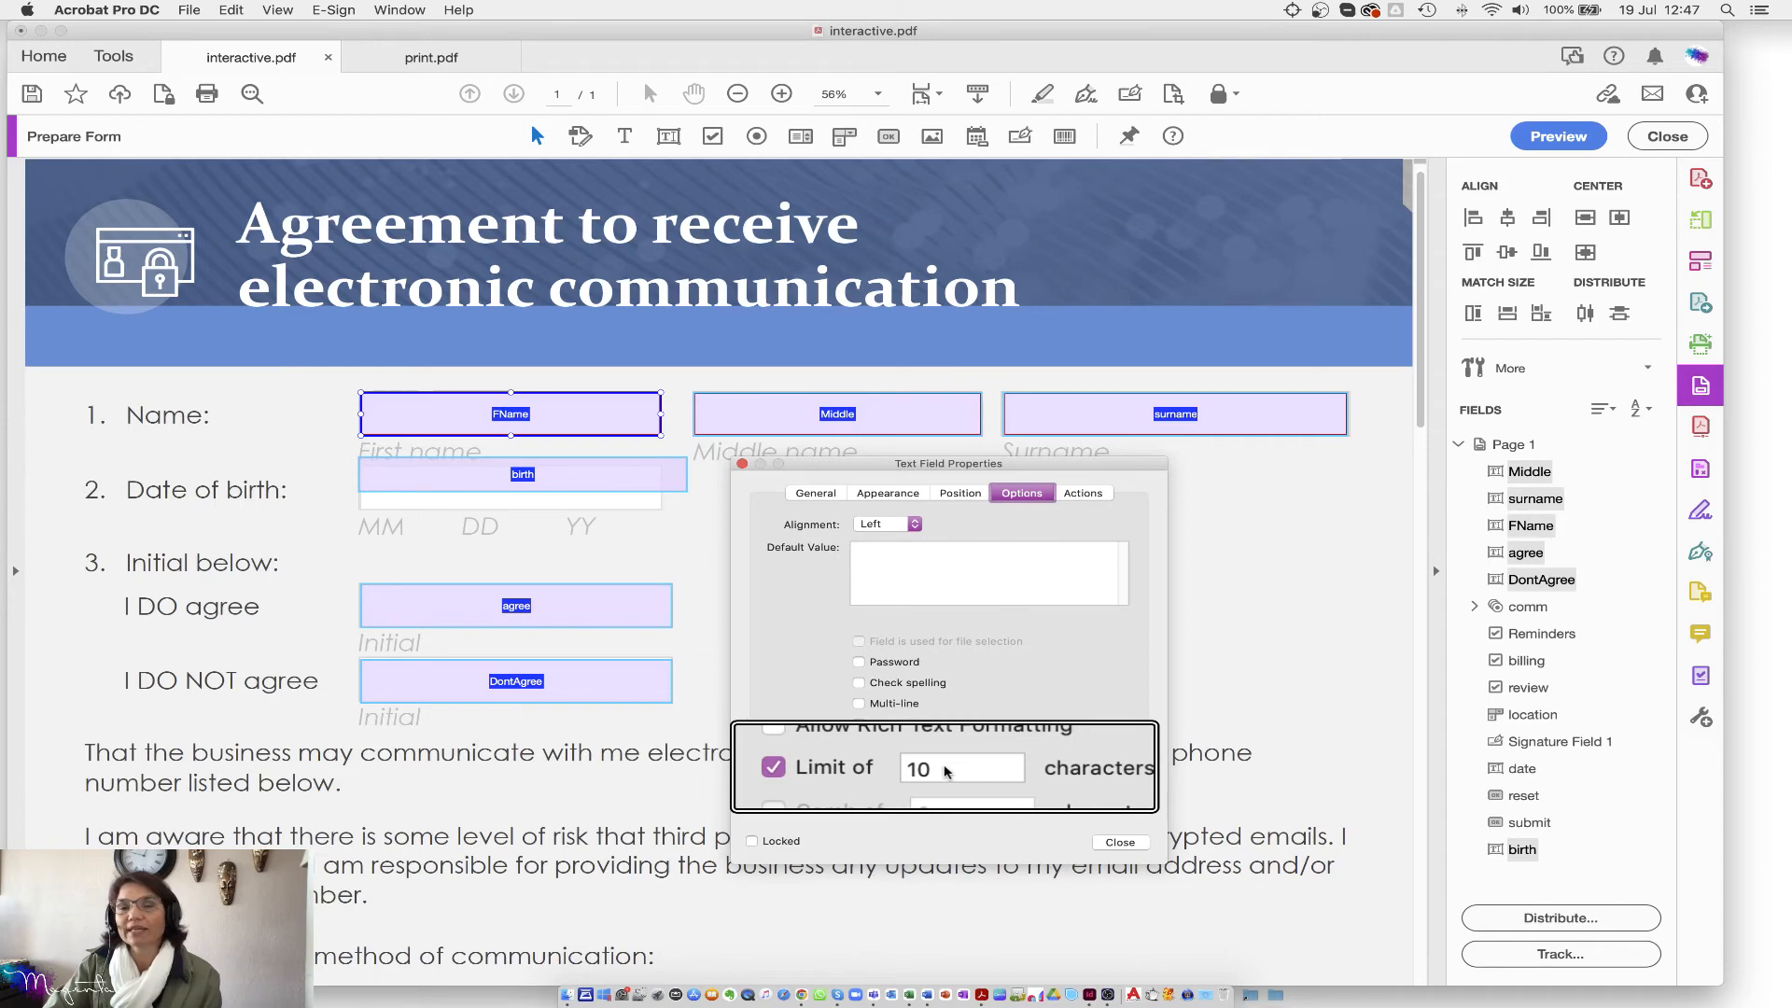
pyautogui.click(859, 767)
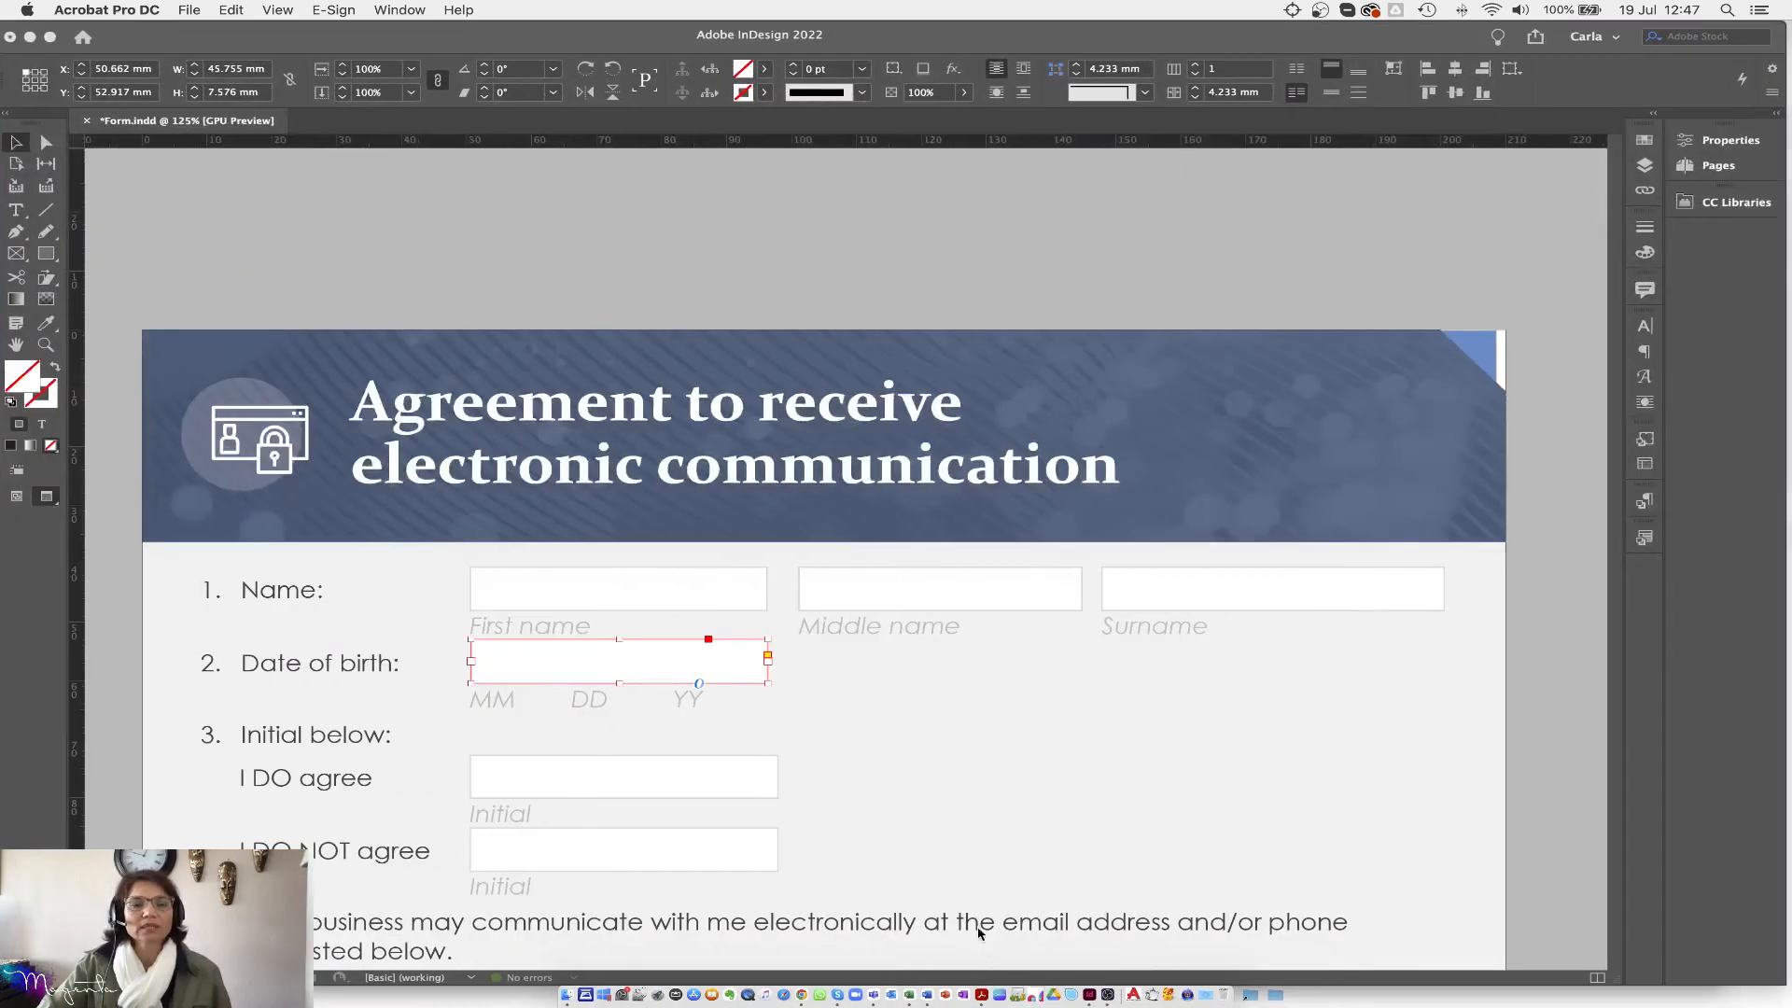
# Step: Draw an outlined rectangle to the right of the Office Name field
pyautogui.scroll(-3, 999, 816)
pyautogui.scroll(-10, 999, 816)
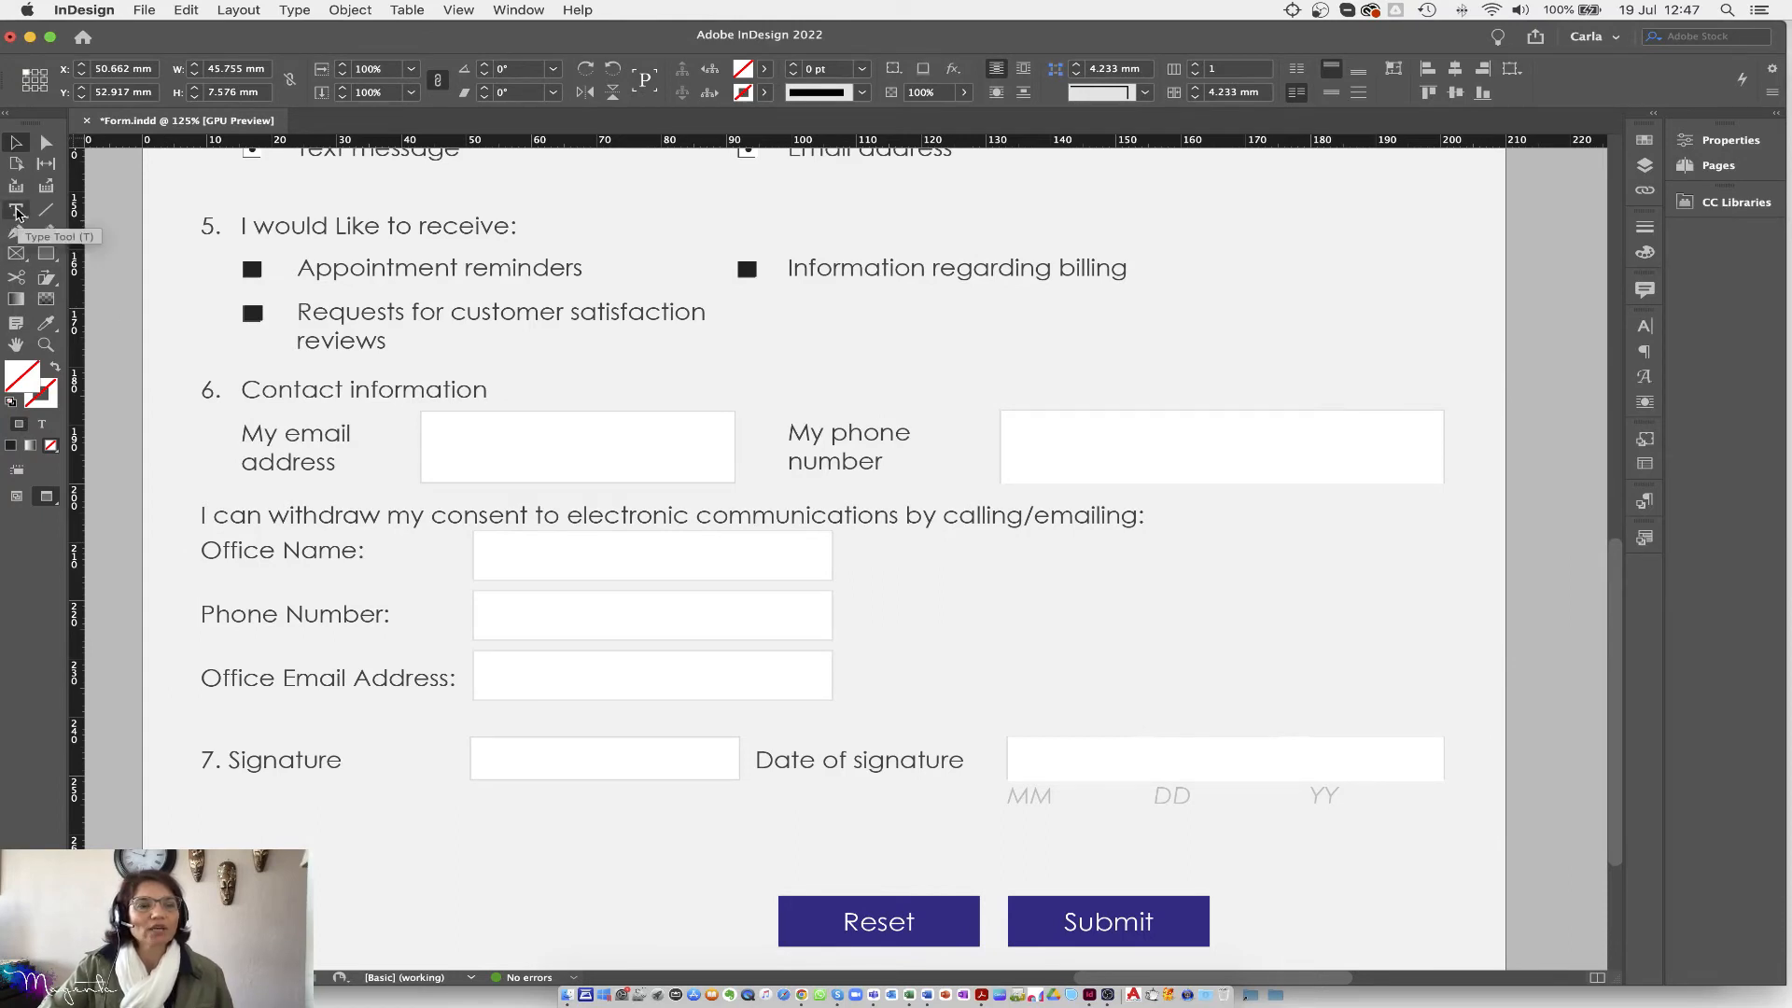
pyautogui.click(43, 254)
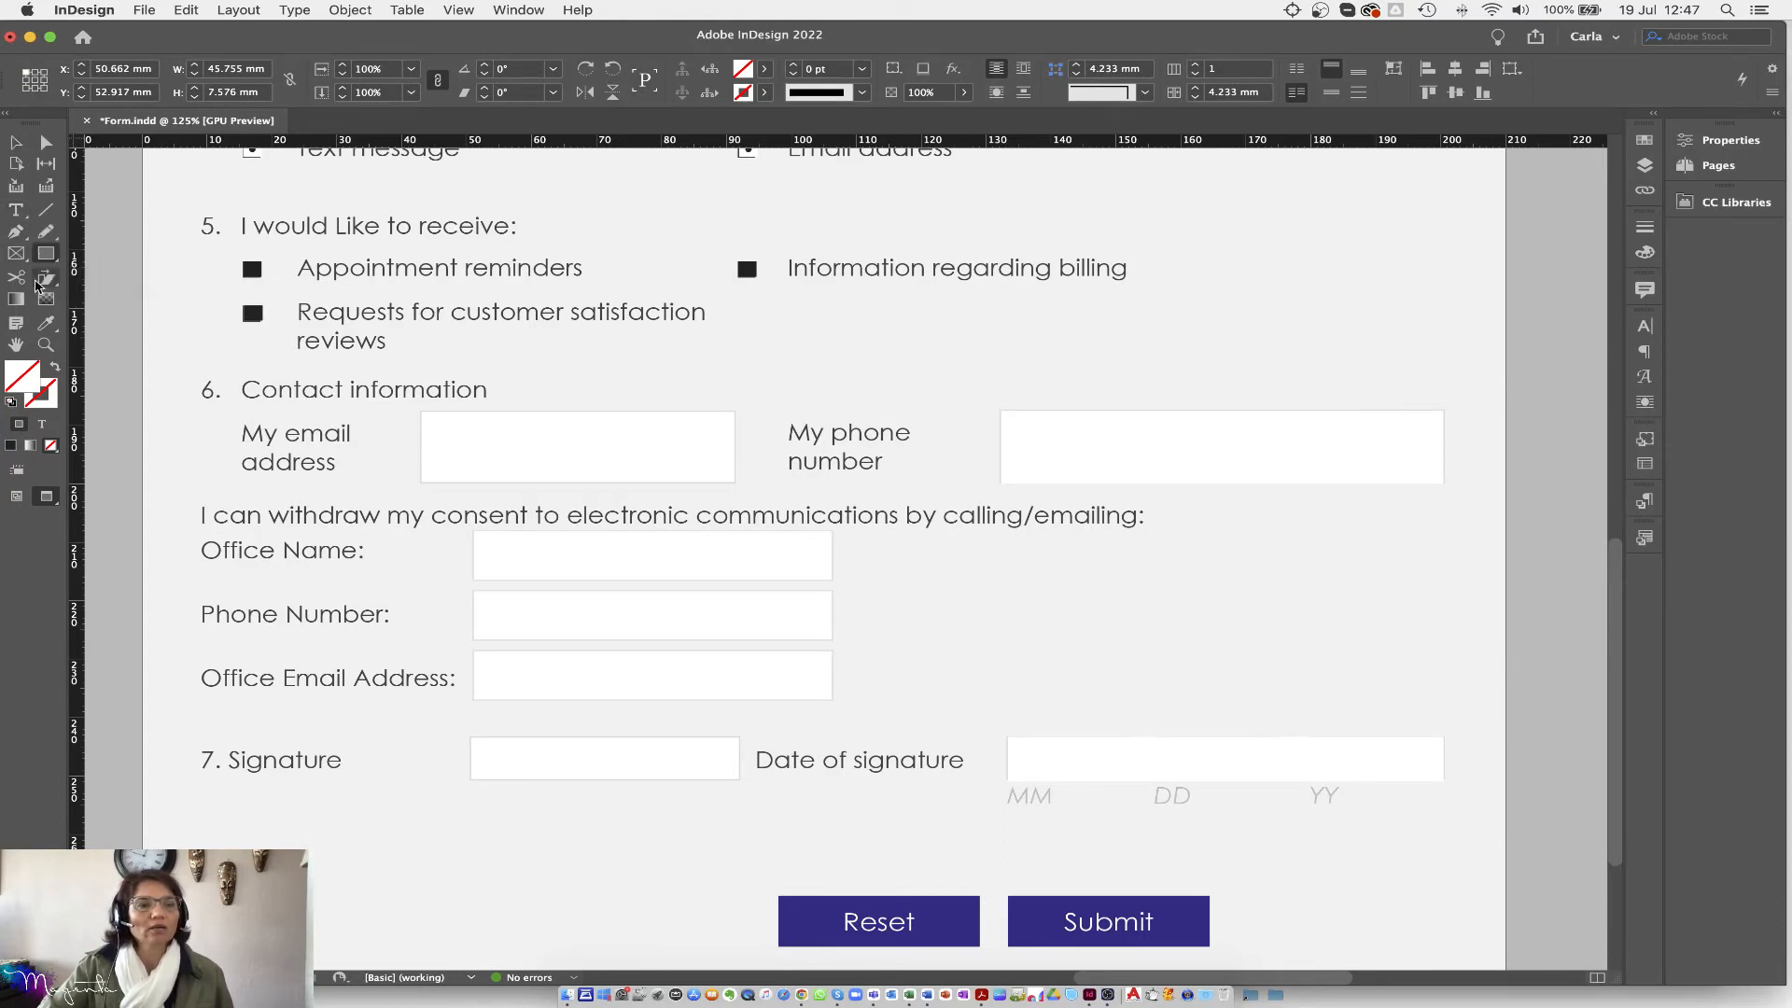
pyautogui.click(11, 407)
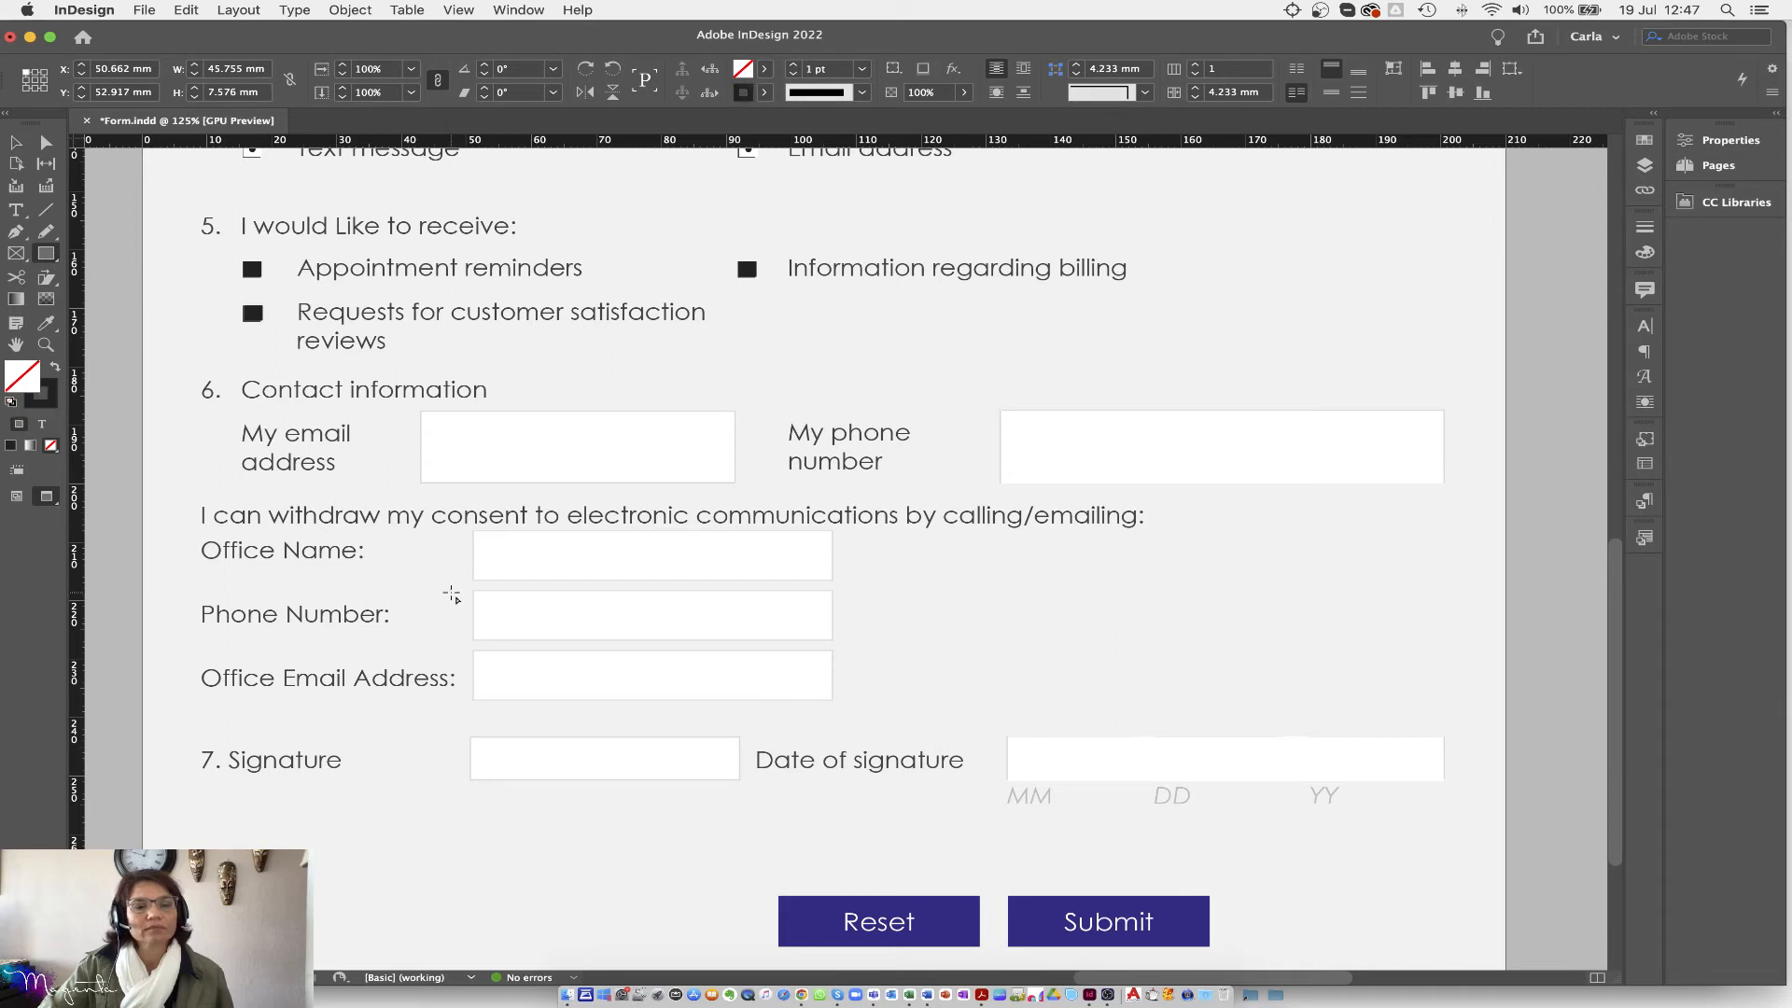
pyautogui.moveTo(925, 537); pyautogui.dragTo(1396, 572)
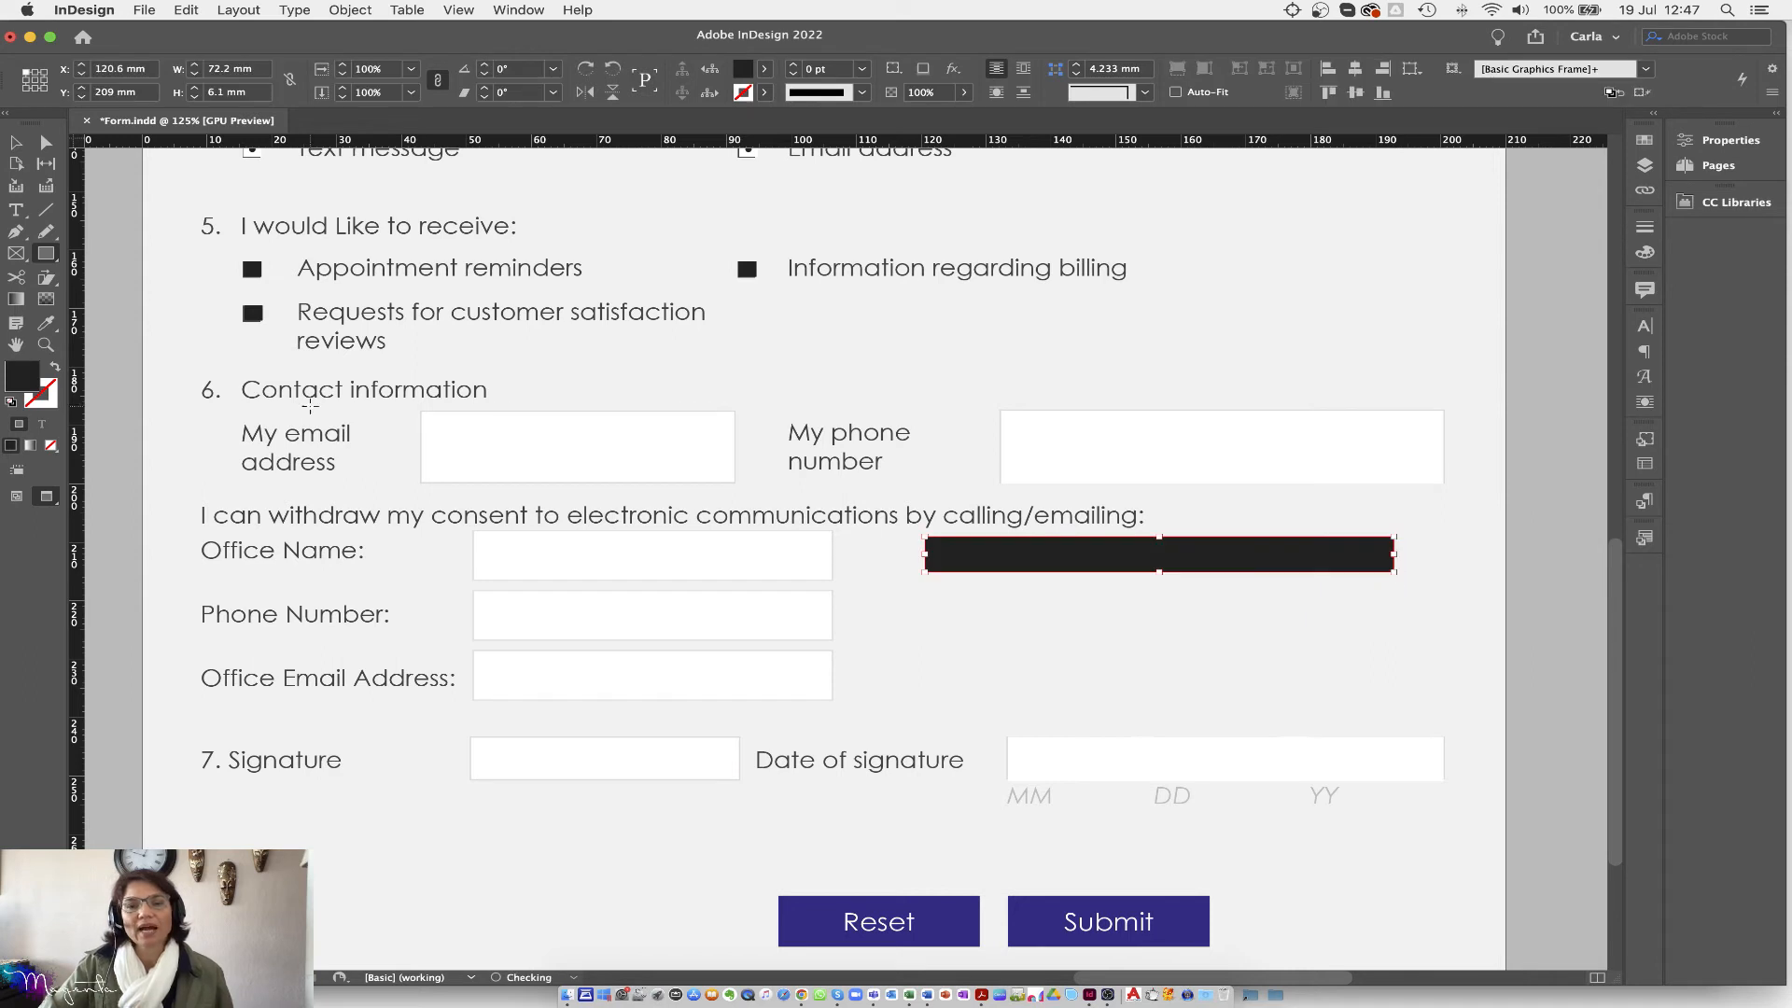
pyautogui.click(55, 367)
# Step: Add a black vertical divider inside the box and draw a text frame over it
pyautogui.click(48, 214)
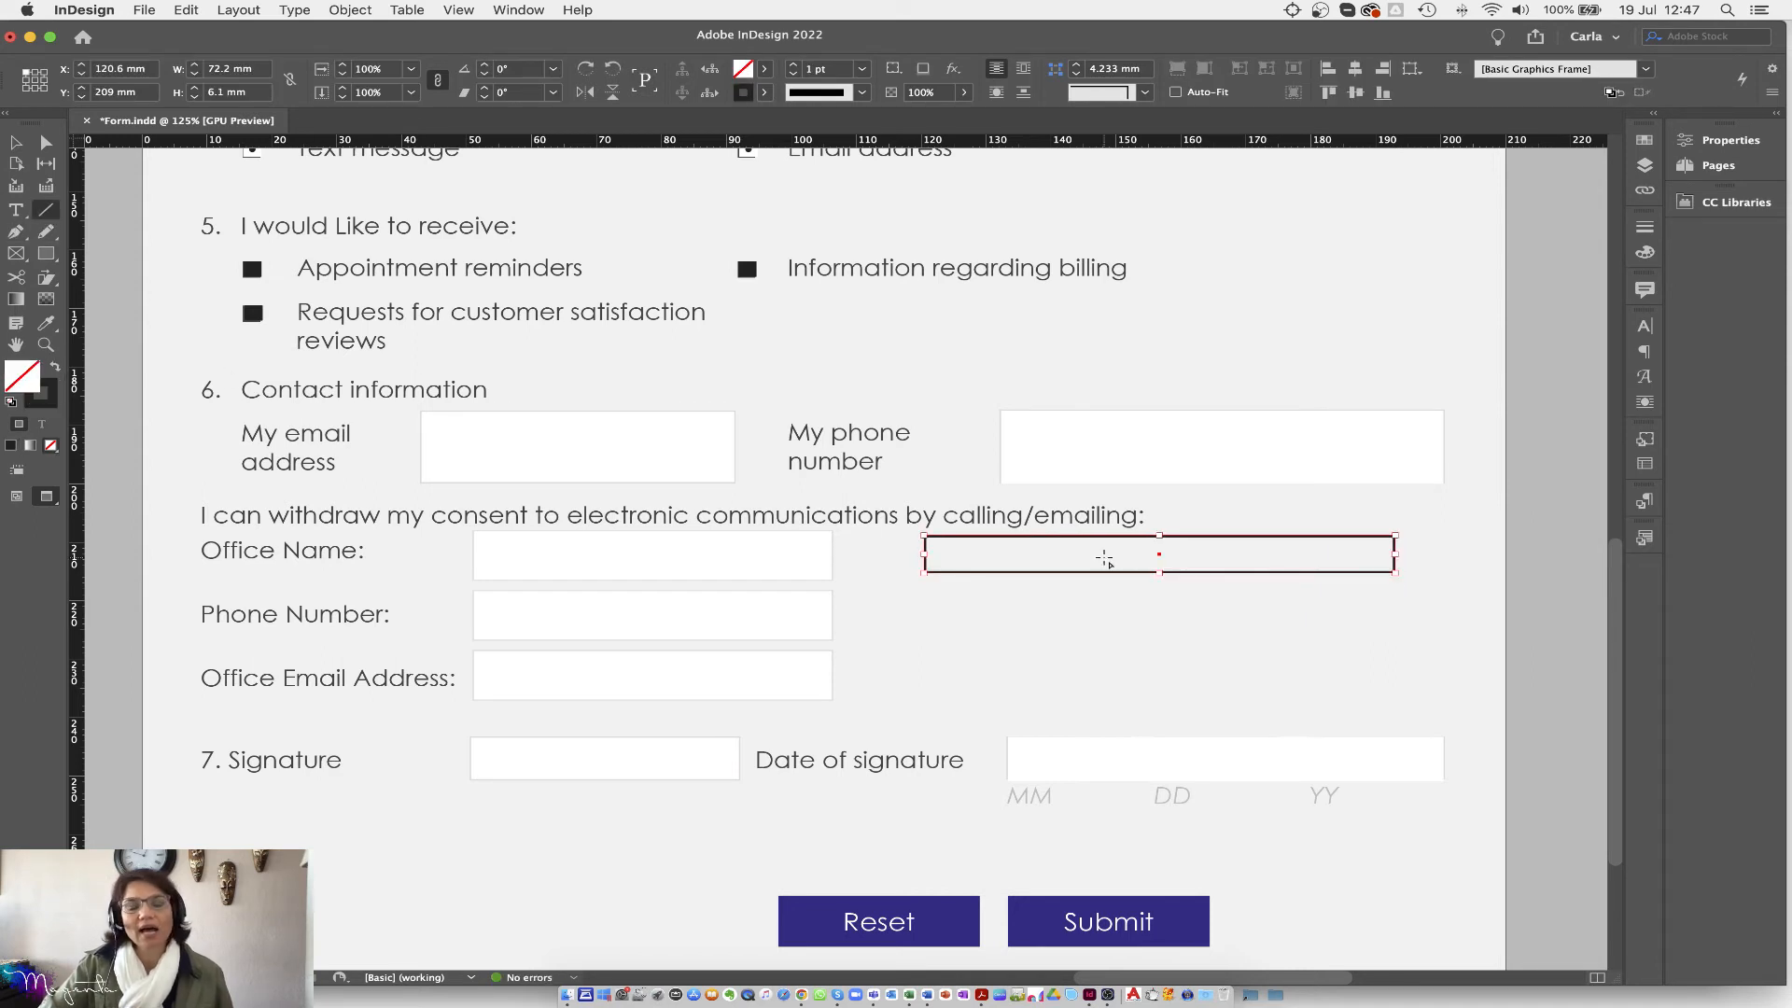
pyautogui.moveTo(959, 536); pyautogui.dragTo(960, 569)
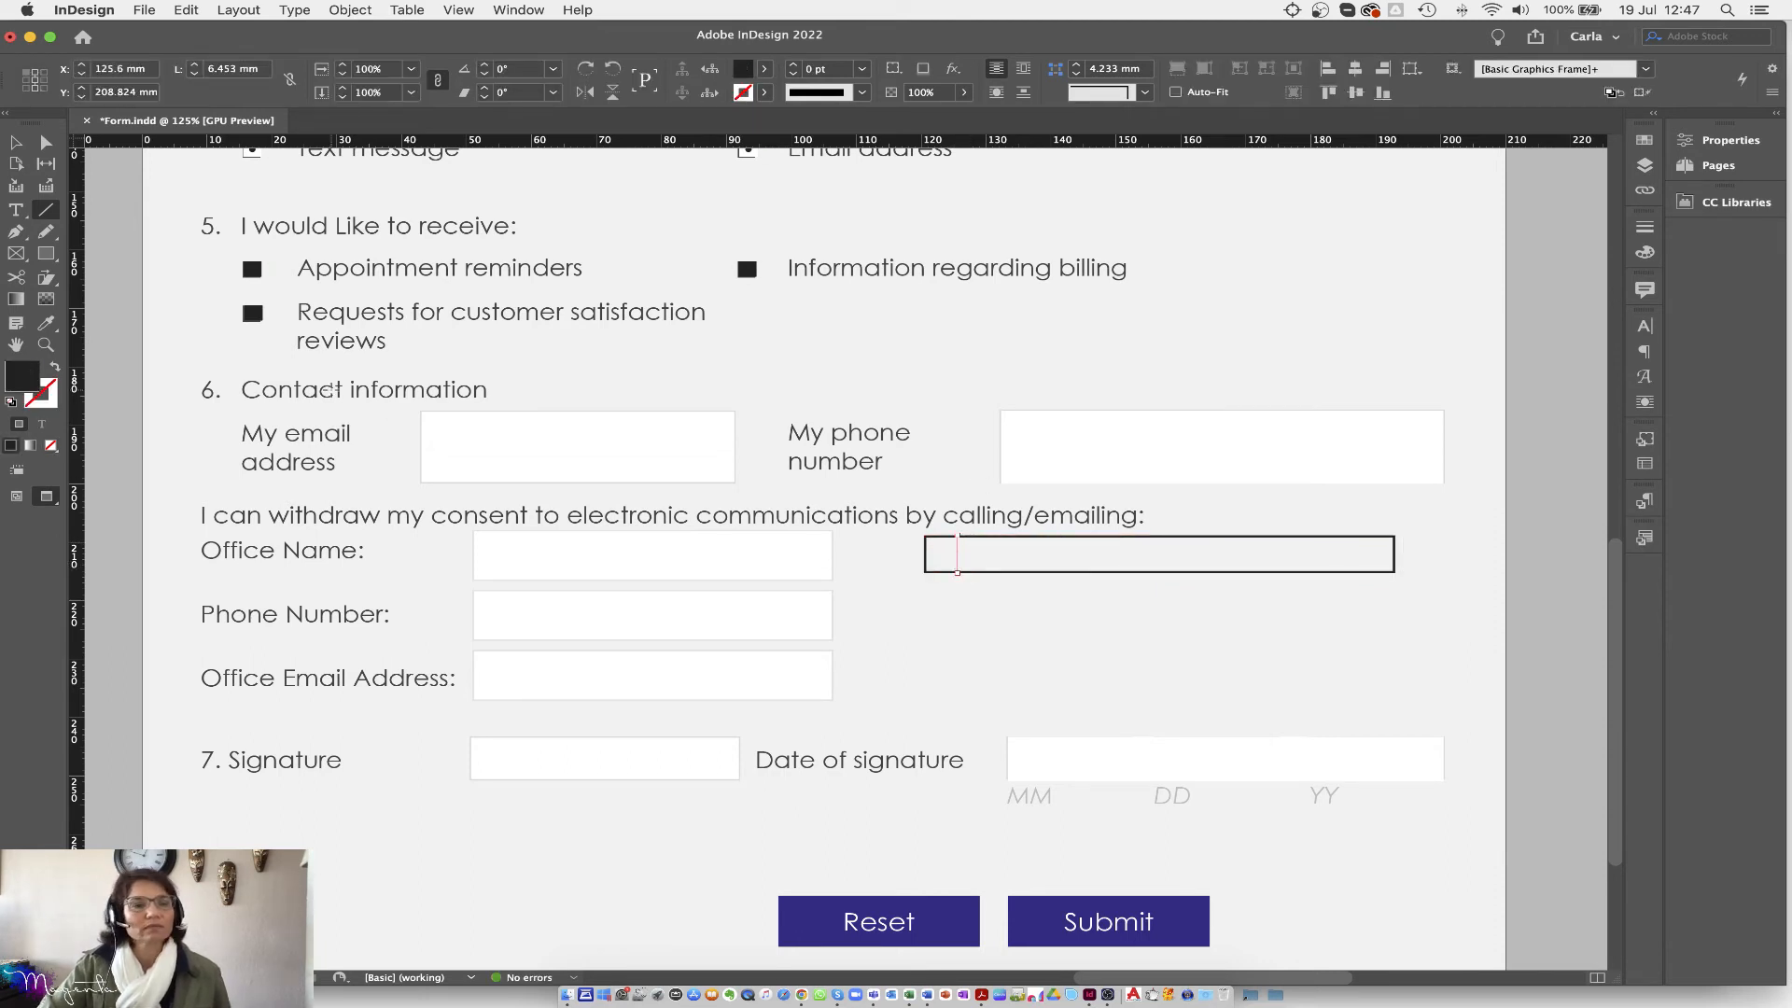
pyautogui.click(55, 367)
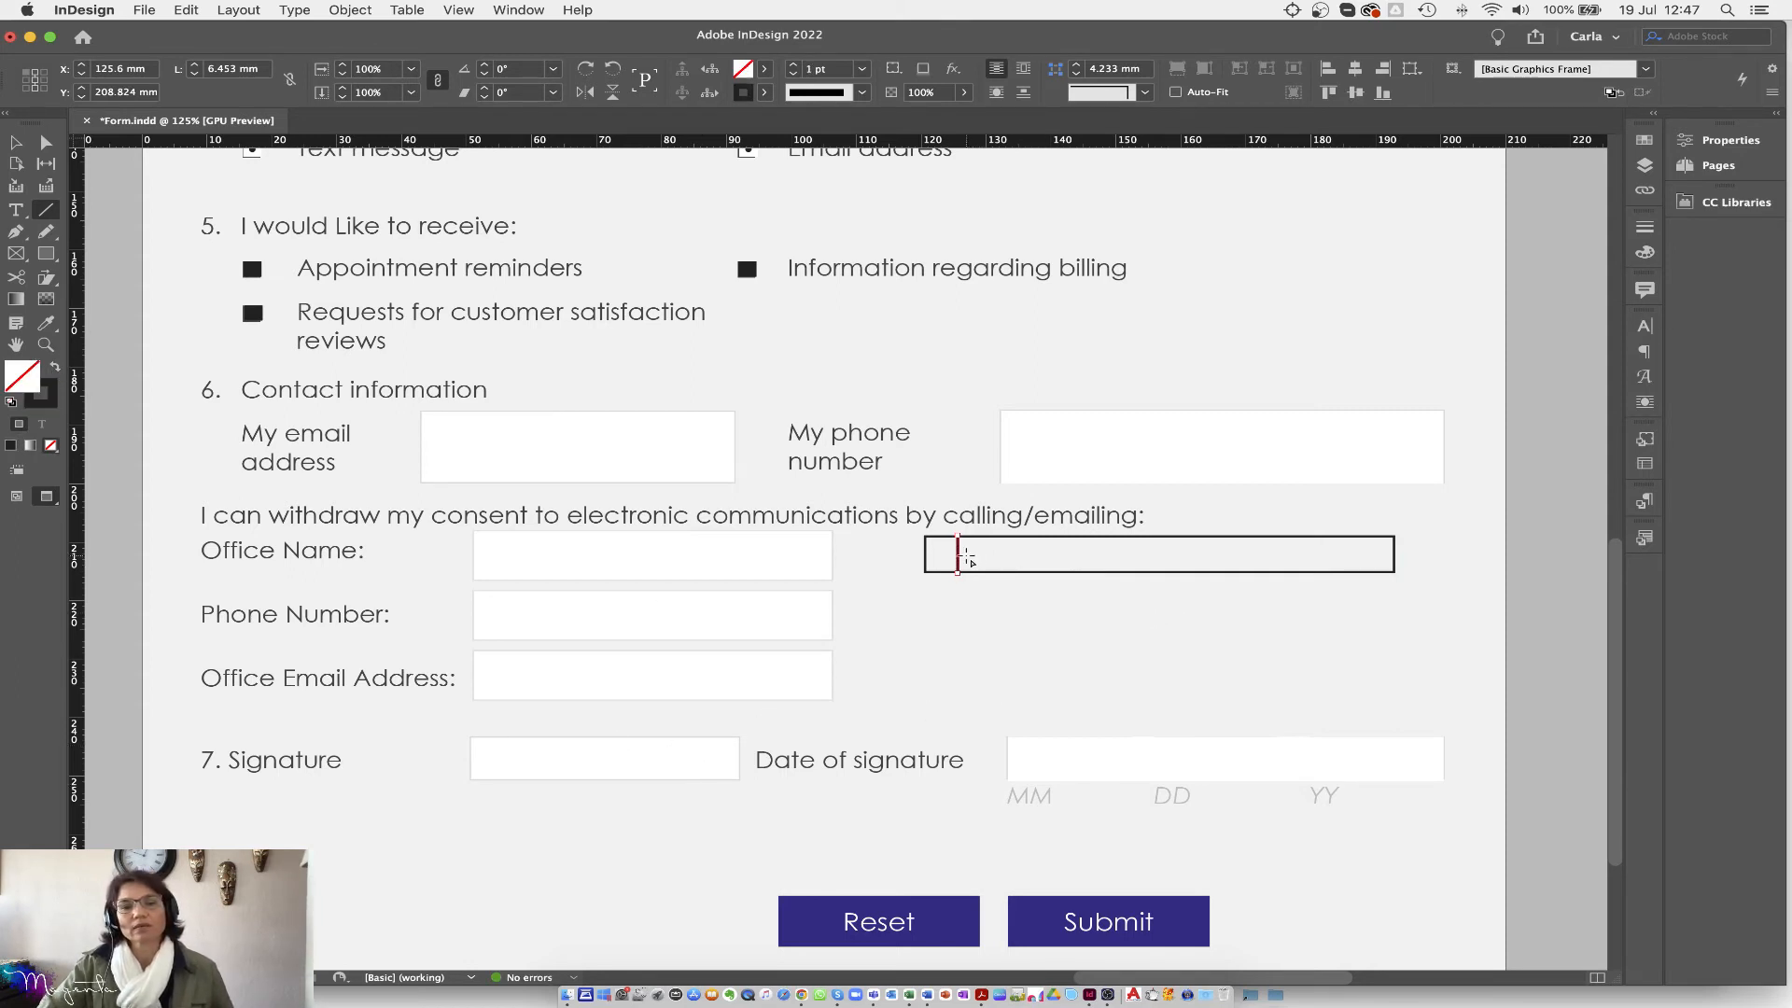
pyautogui.click(17, 142)
pyautogui.moveTo(960, 555); pyautogui.dragTo(1023, 562)
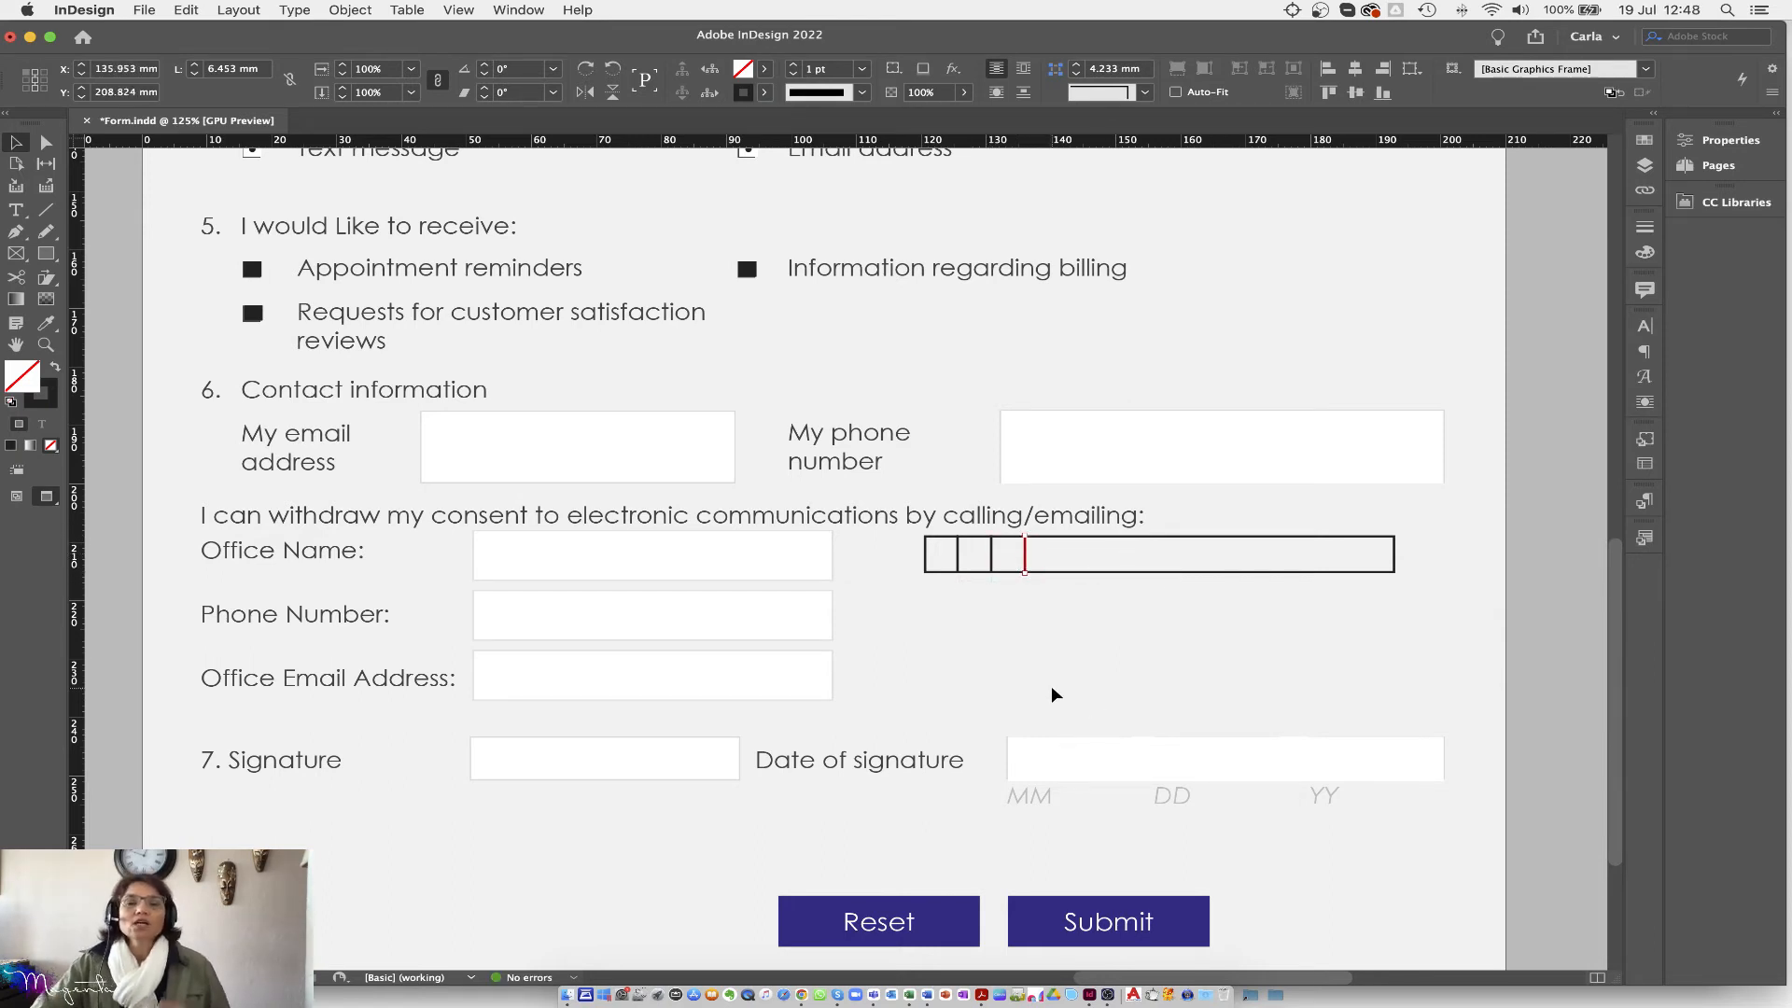
pyautogui.click(1042, 646)
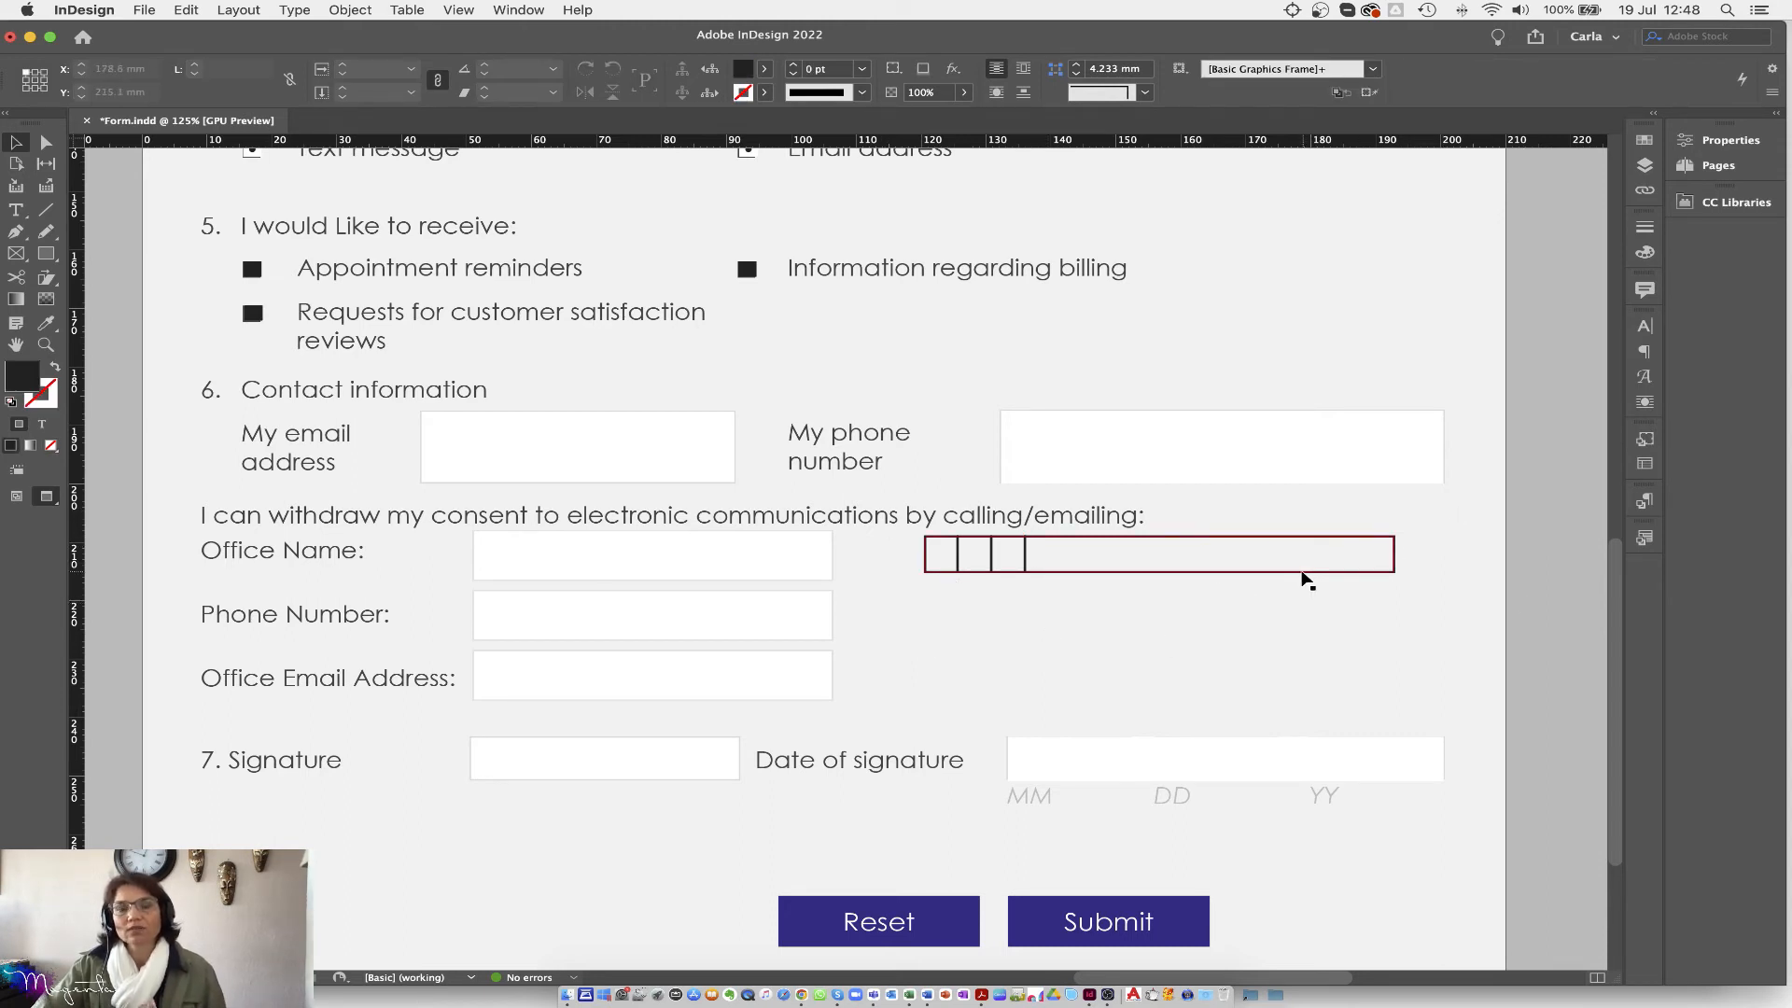
pyautogui.click(16, 210)
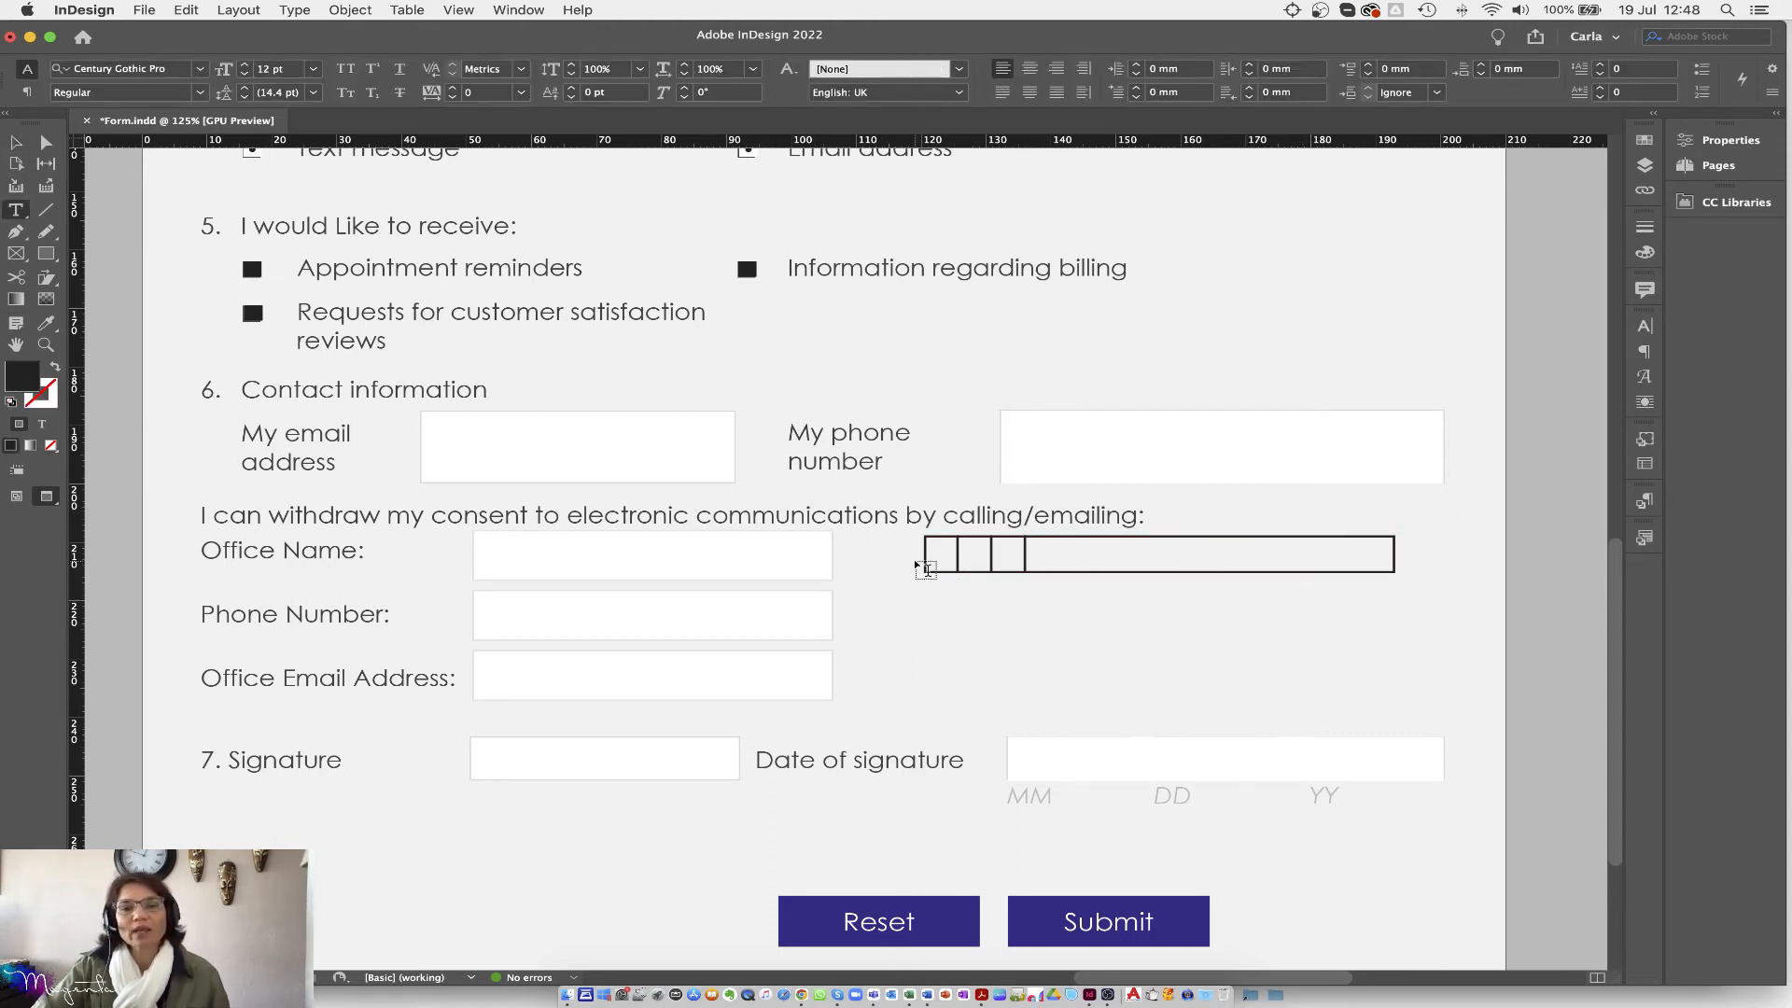
pyautogui.moveTo(926, 538); pyautogui.dragTo(1377, 583)
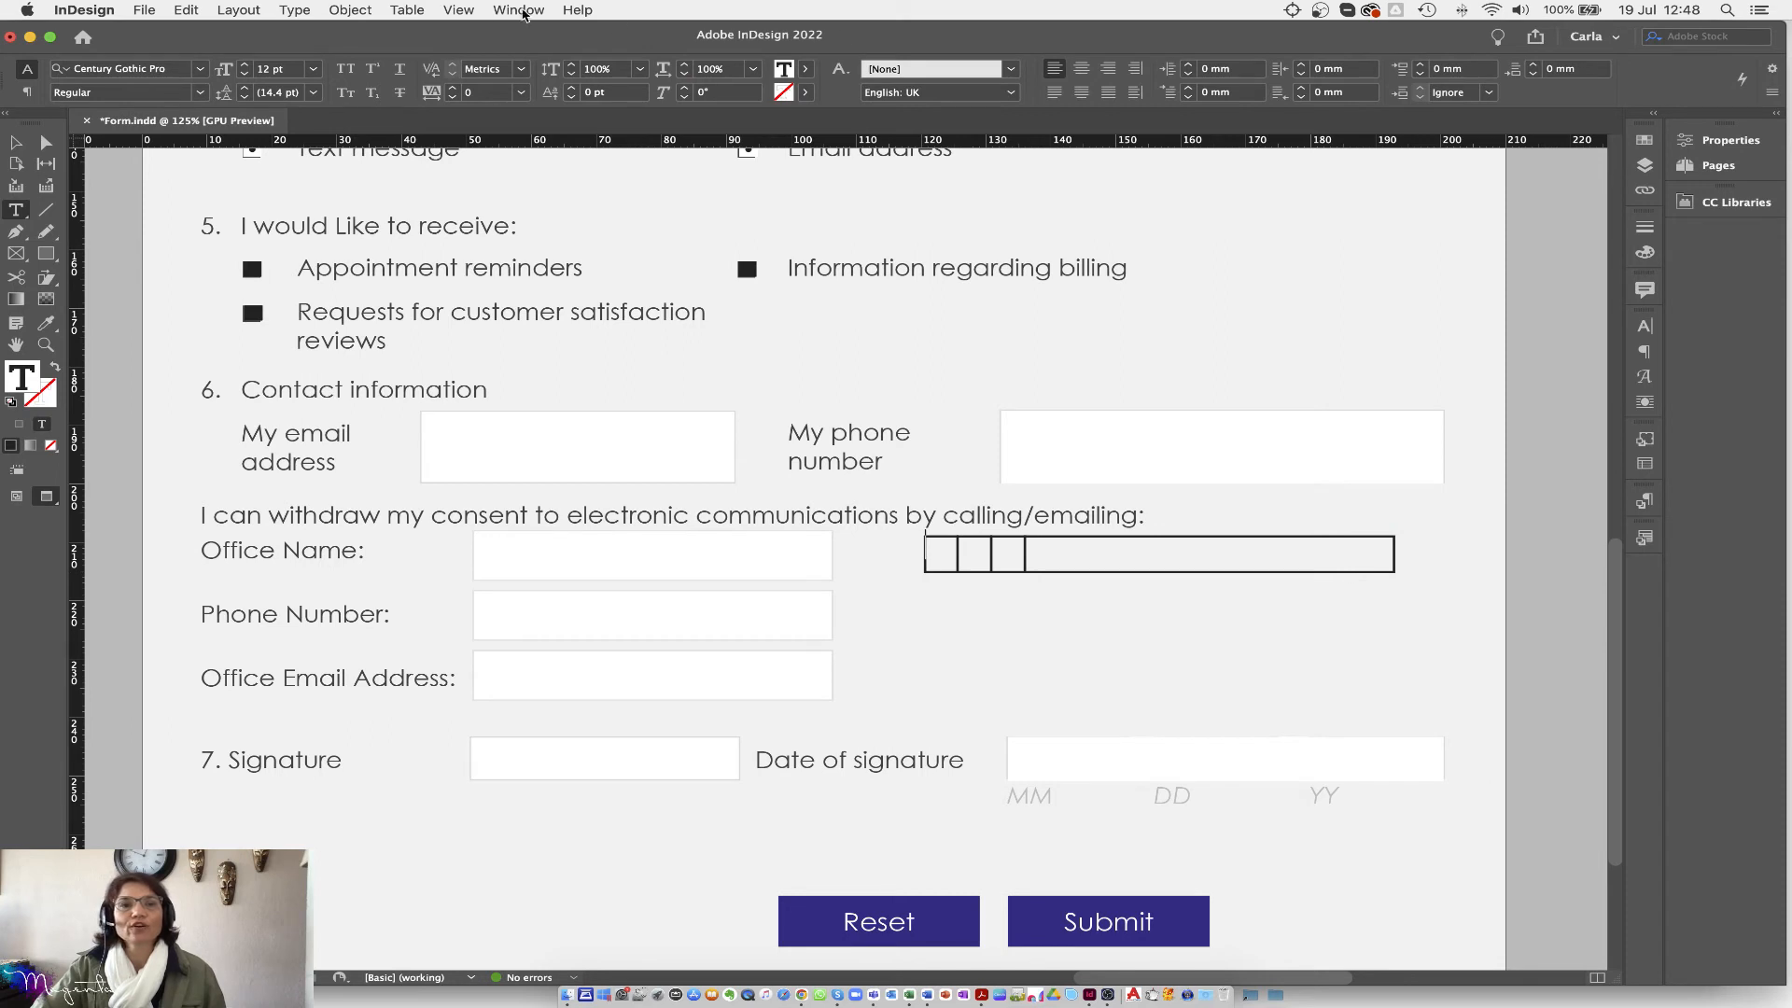
# Step: Make the box beside Office Name a Text Field via Buttons and Forms, then return to Acrobat
pyautogui.click(513, 13)
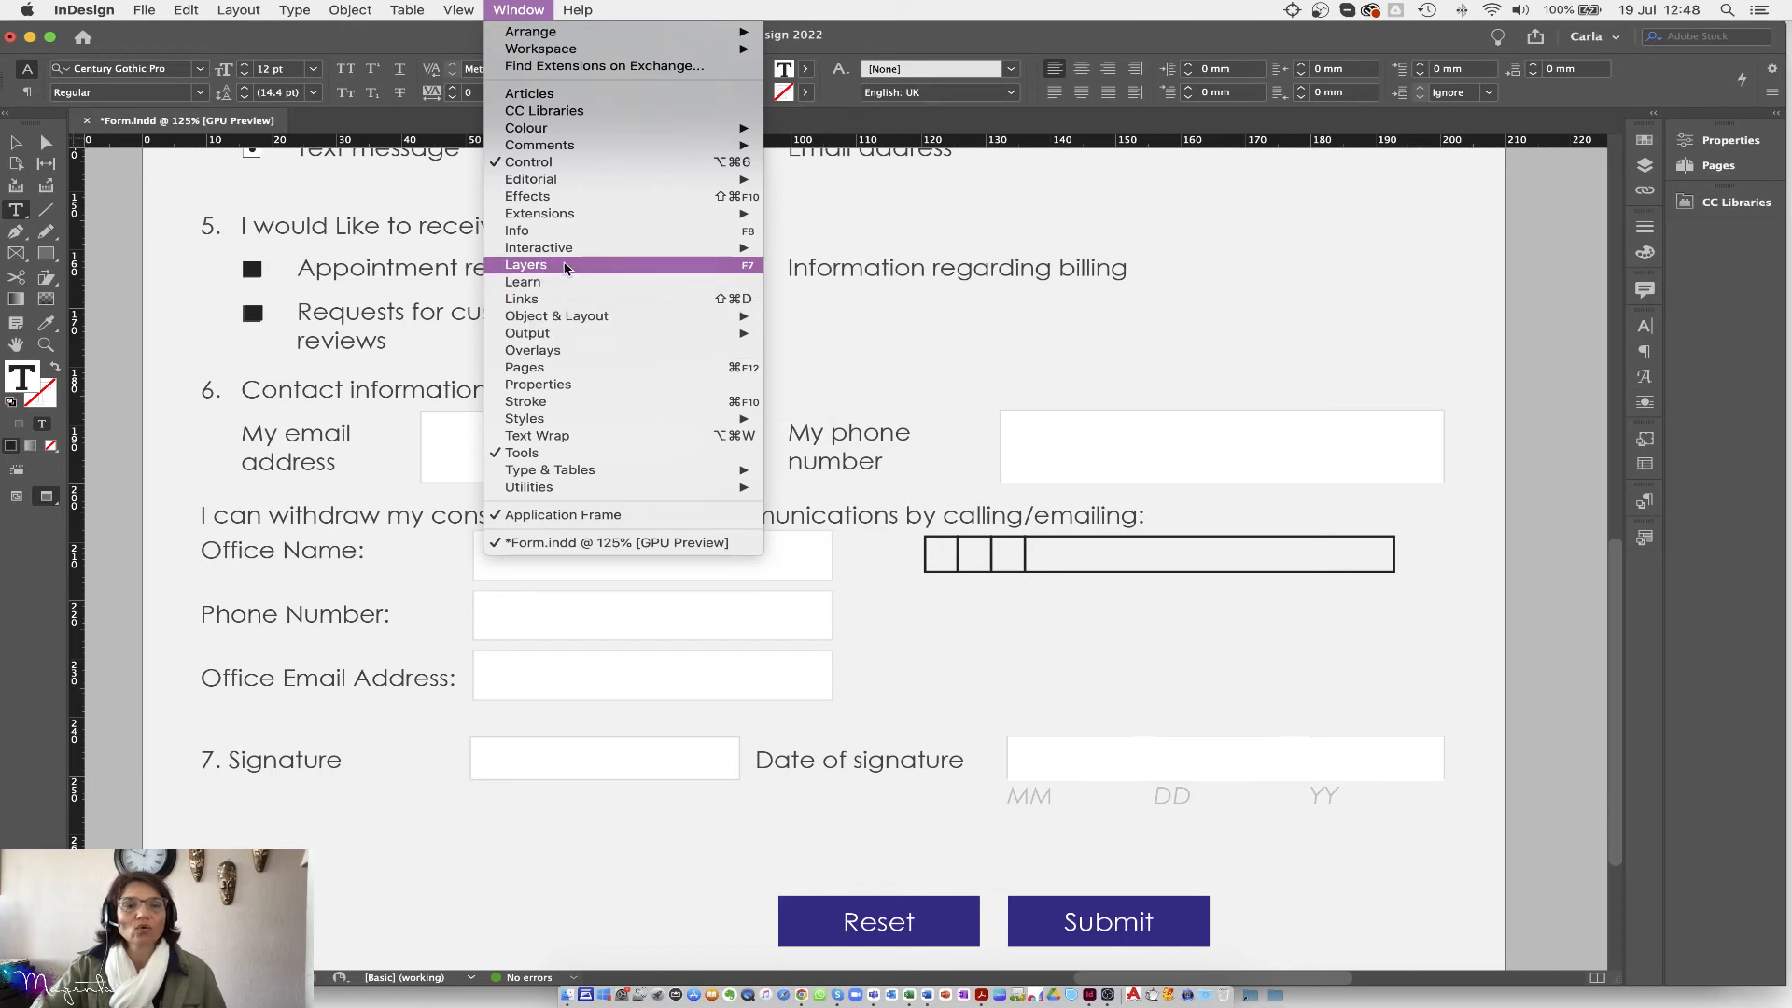
pyautogui.moveTo(569, 250)
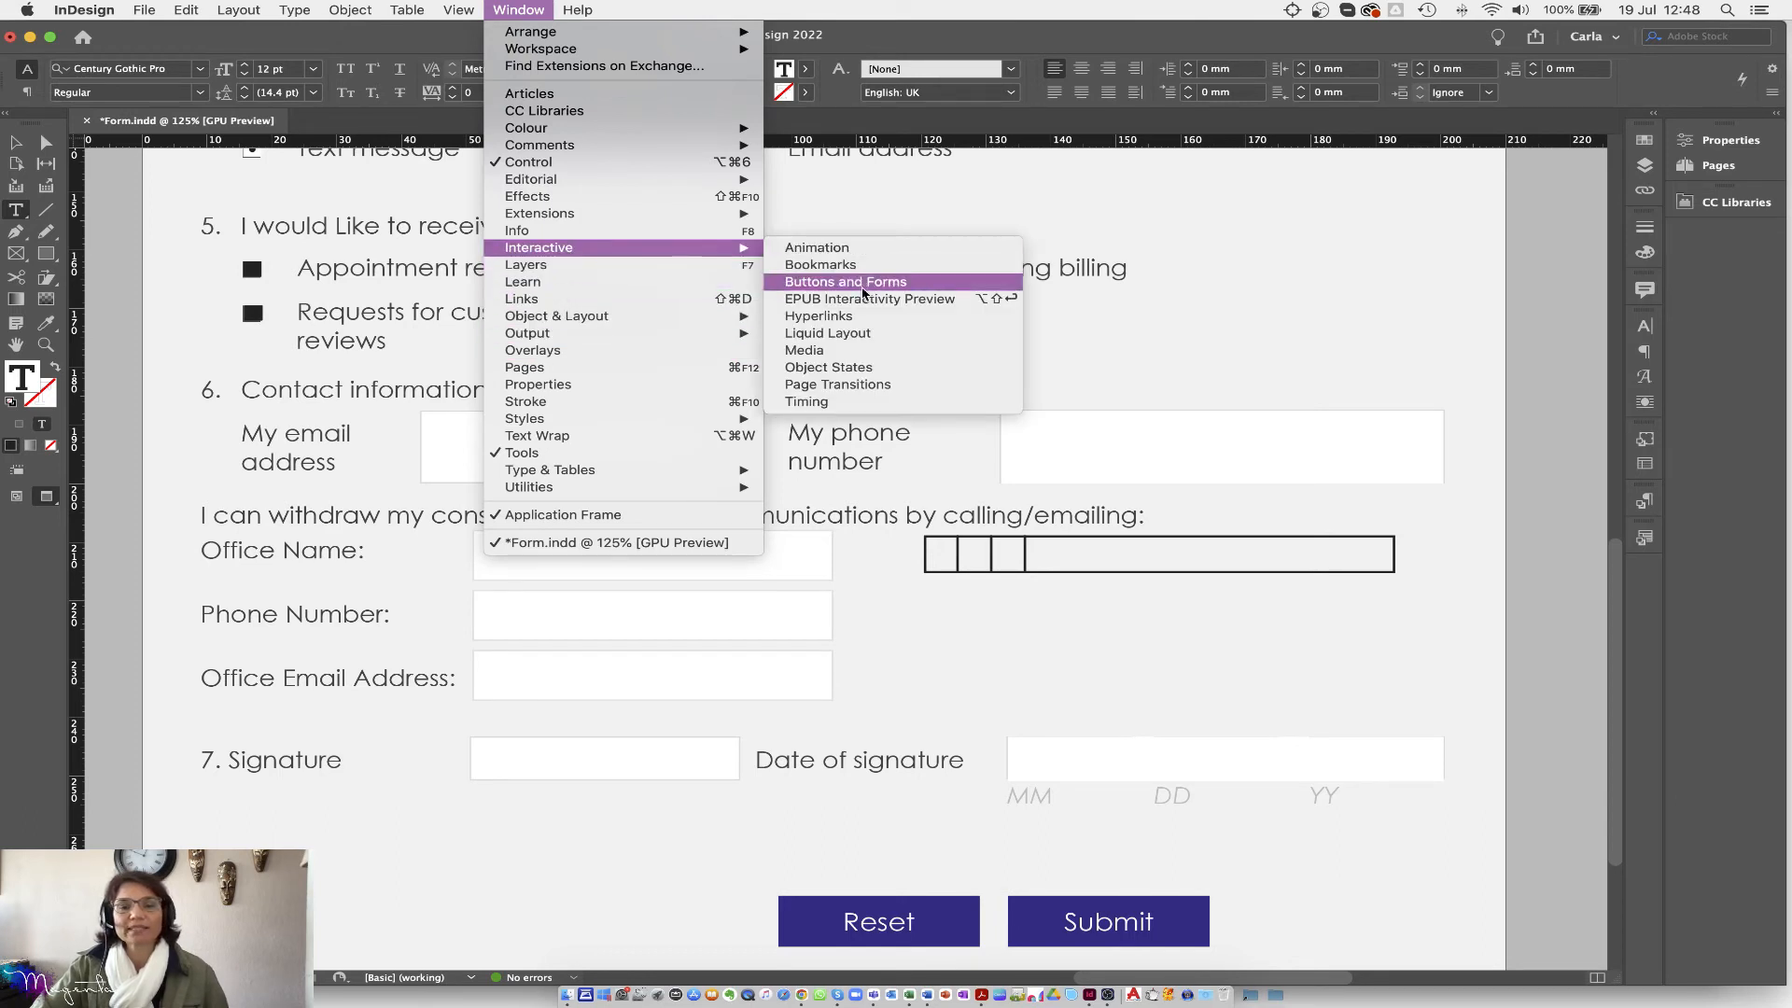
pyautogui.click(863, 283)
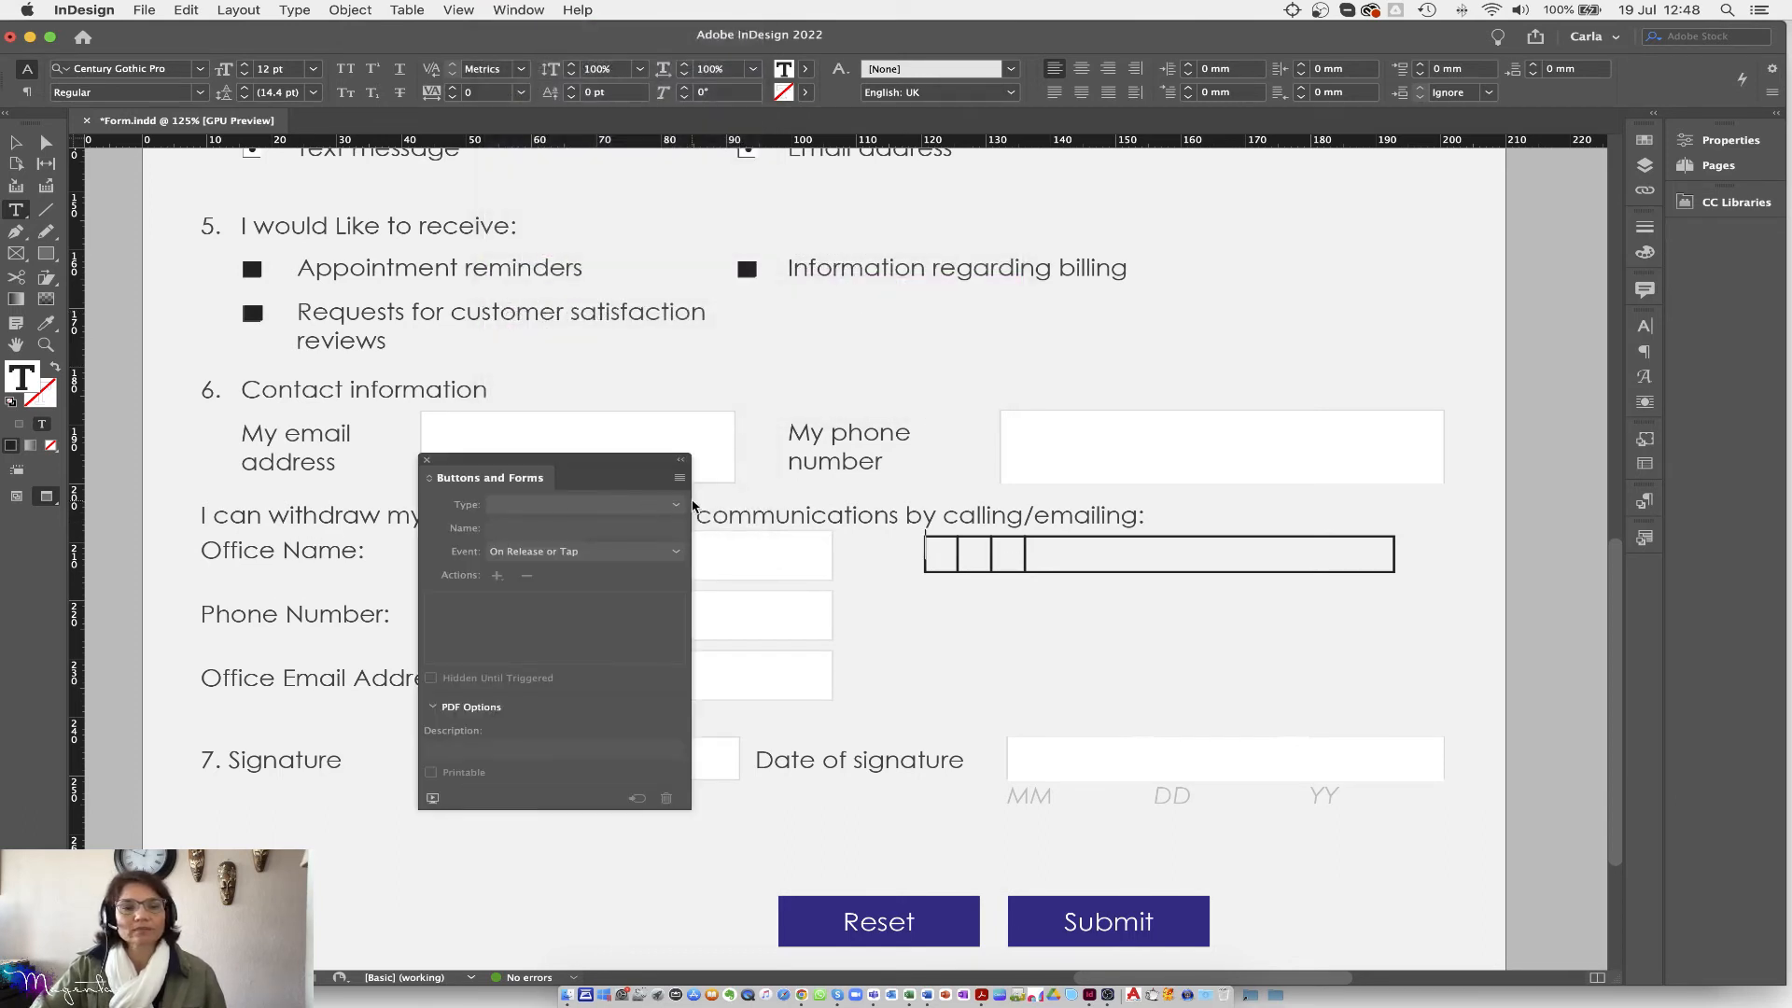
pyautogui.click(15, 142)
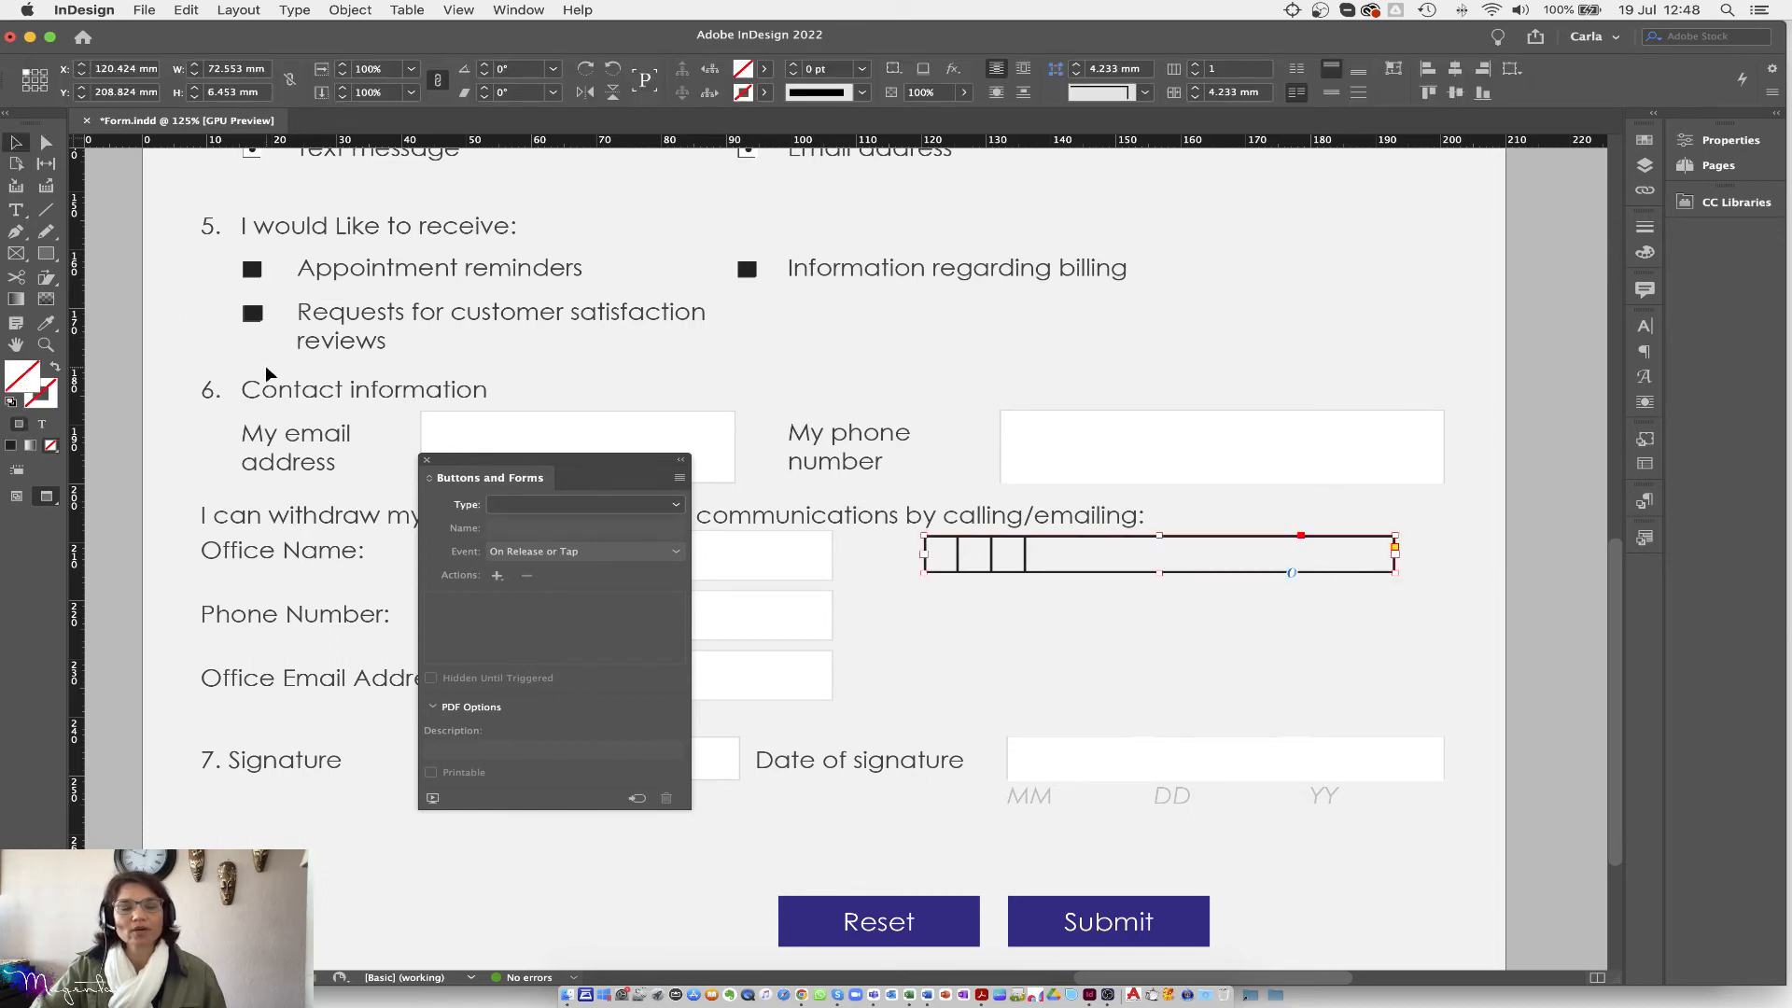
pyautogui.click(574, 504)
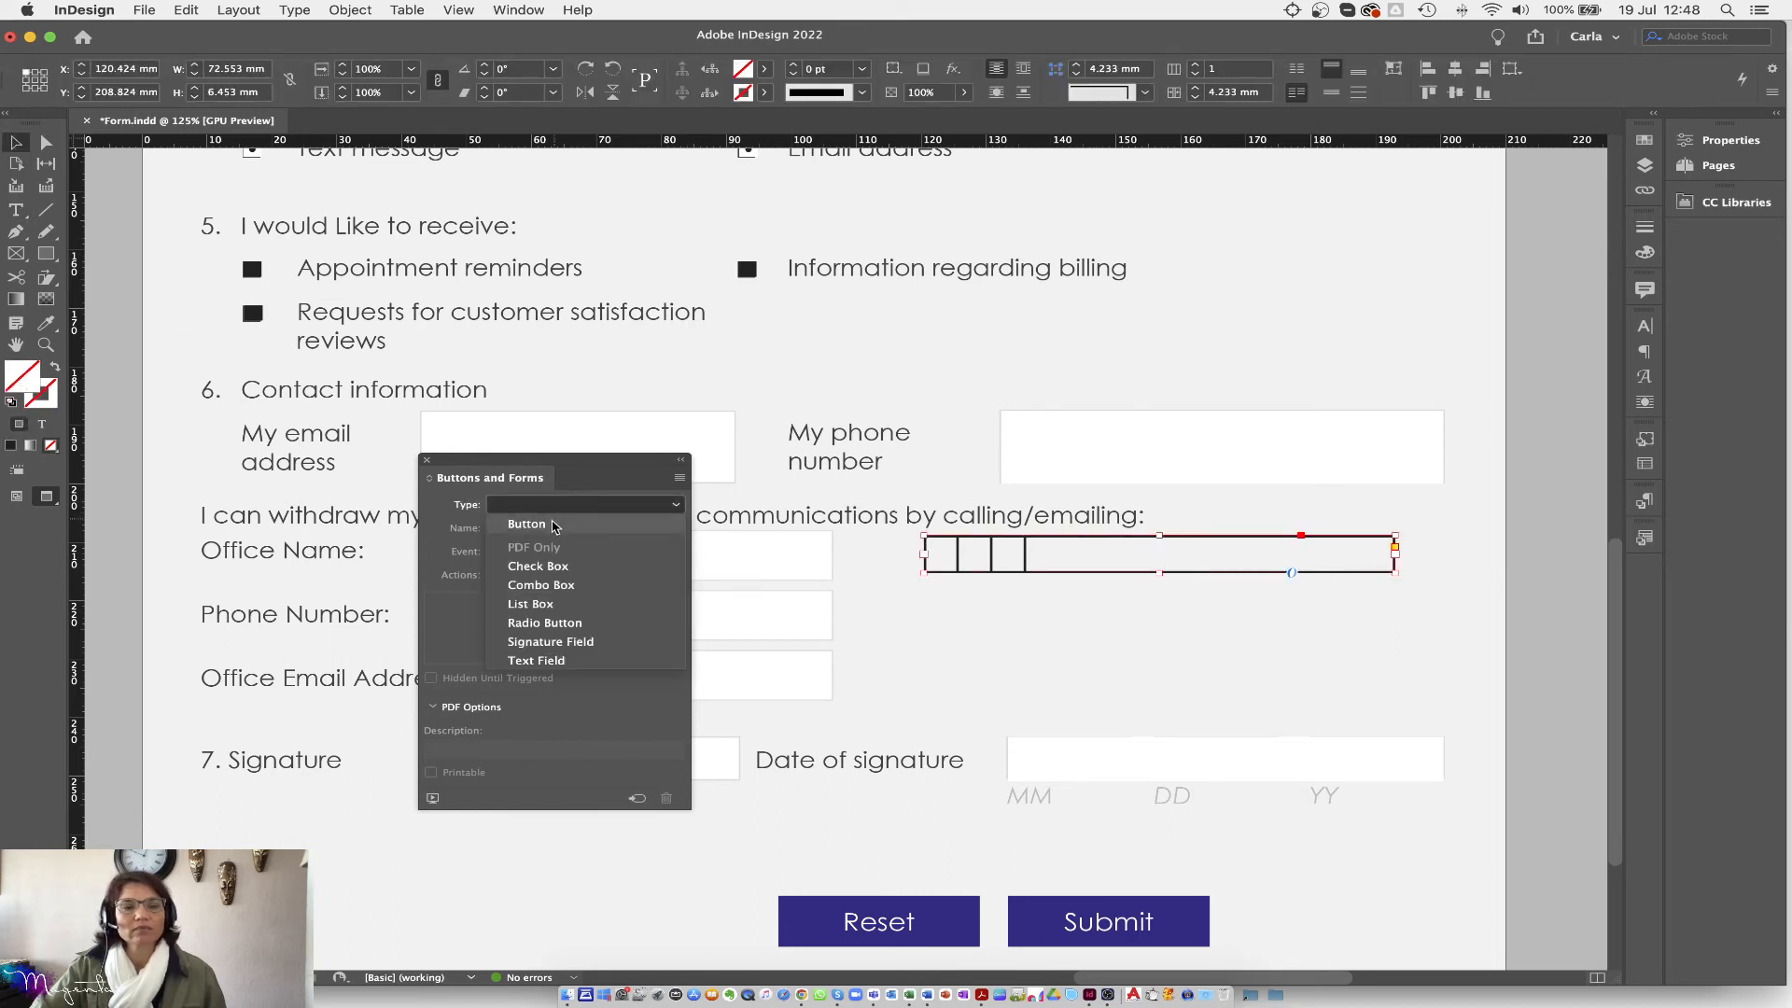
pyautogui.click(538, 660)
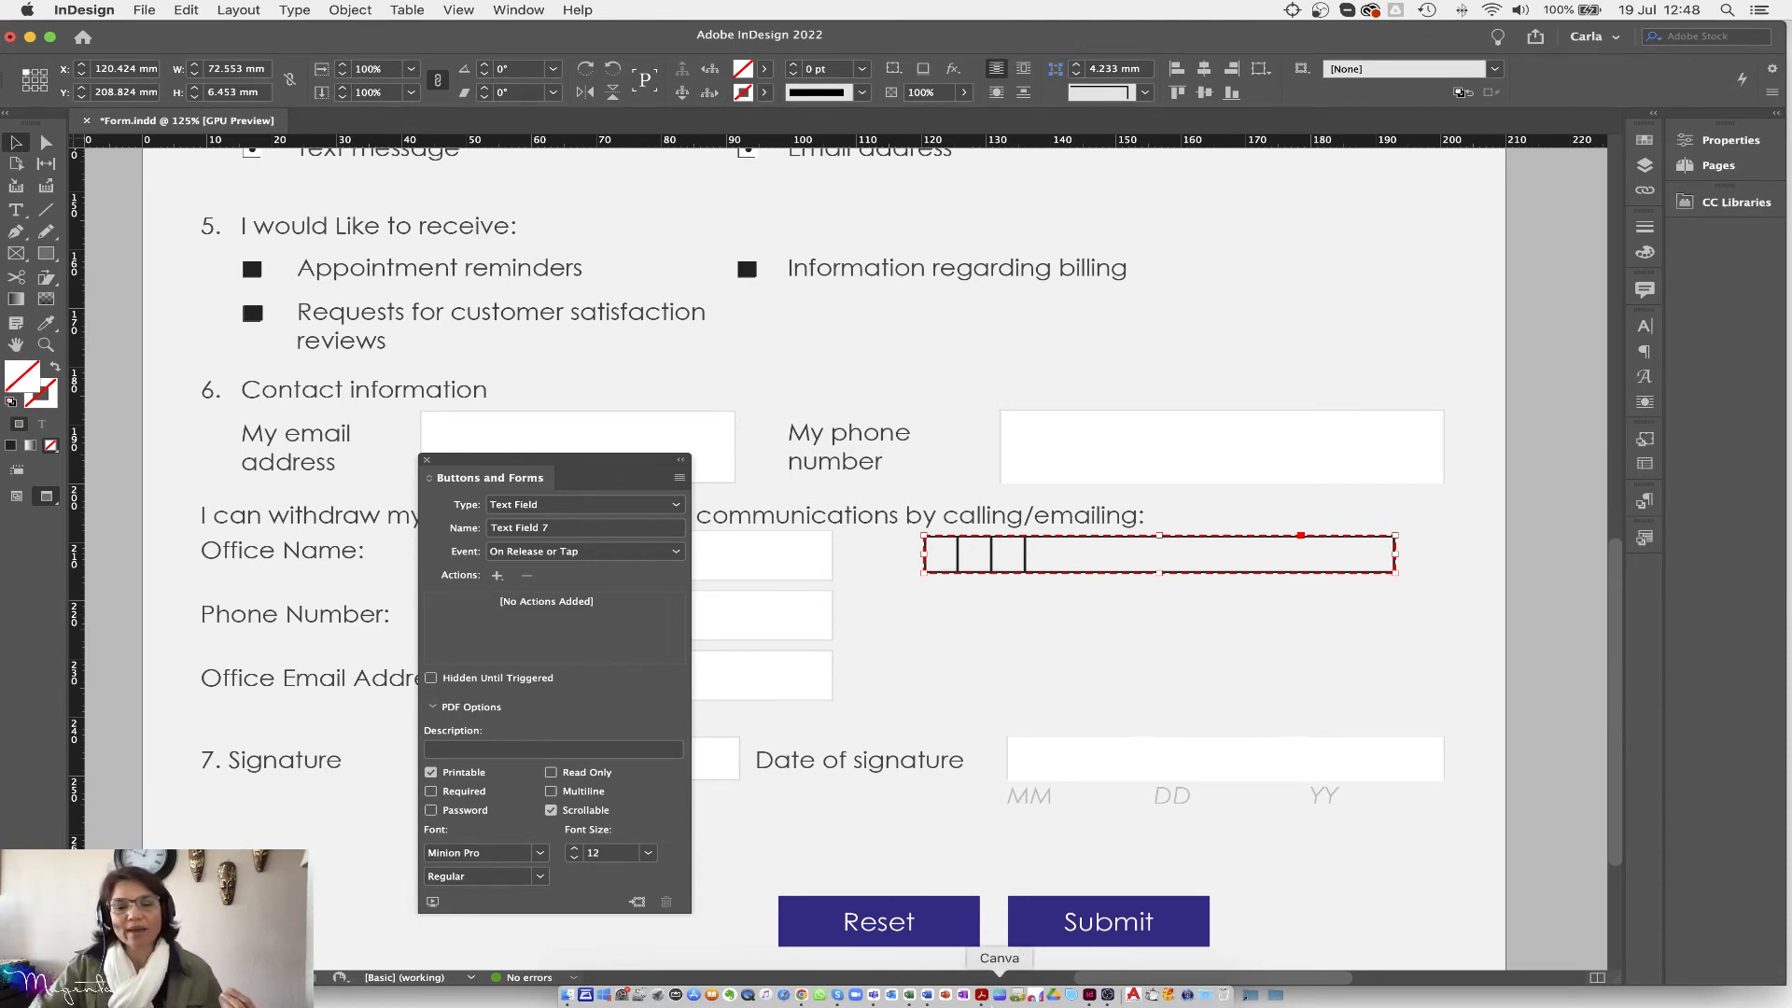
pyautogui.click(981, 995)
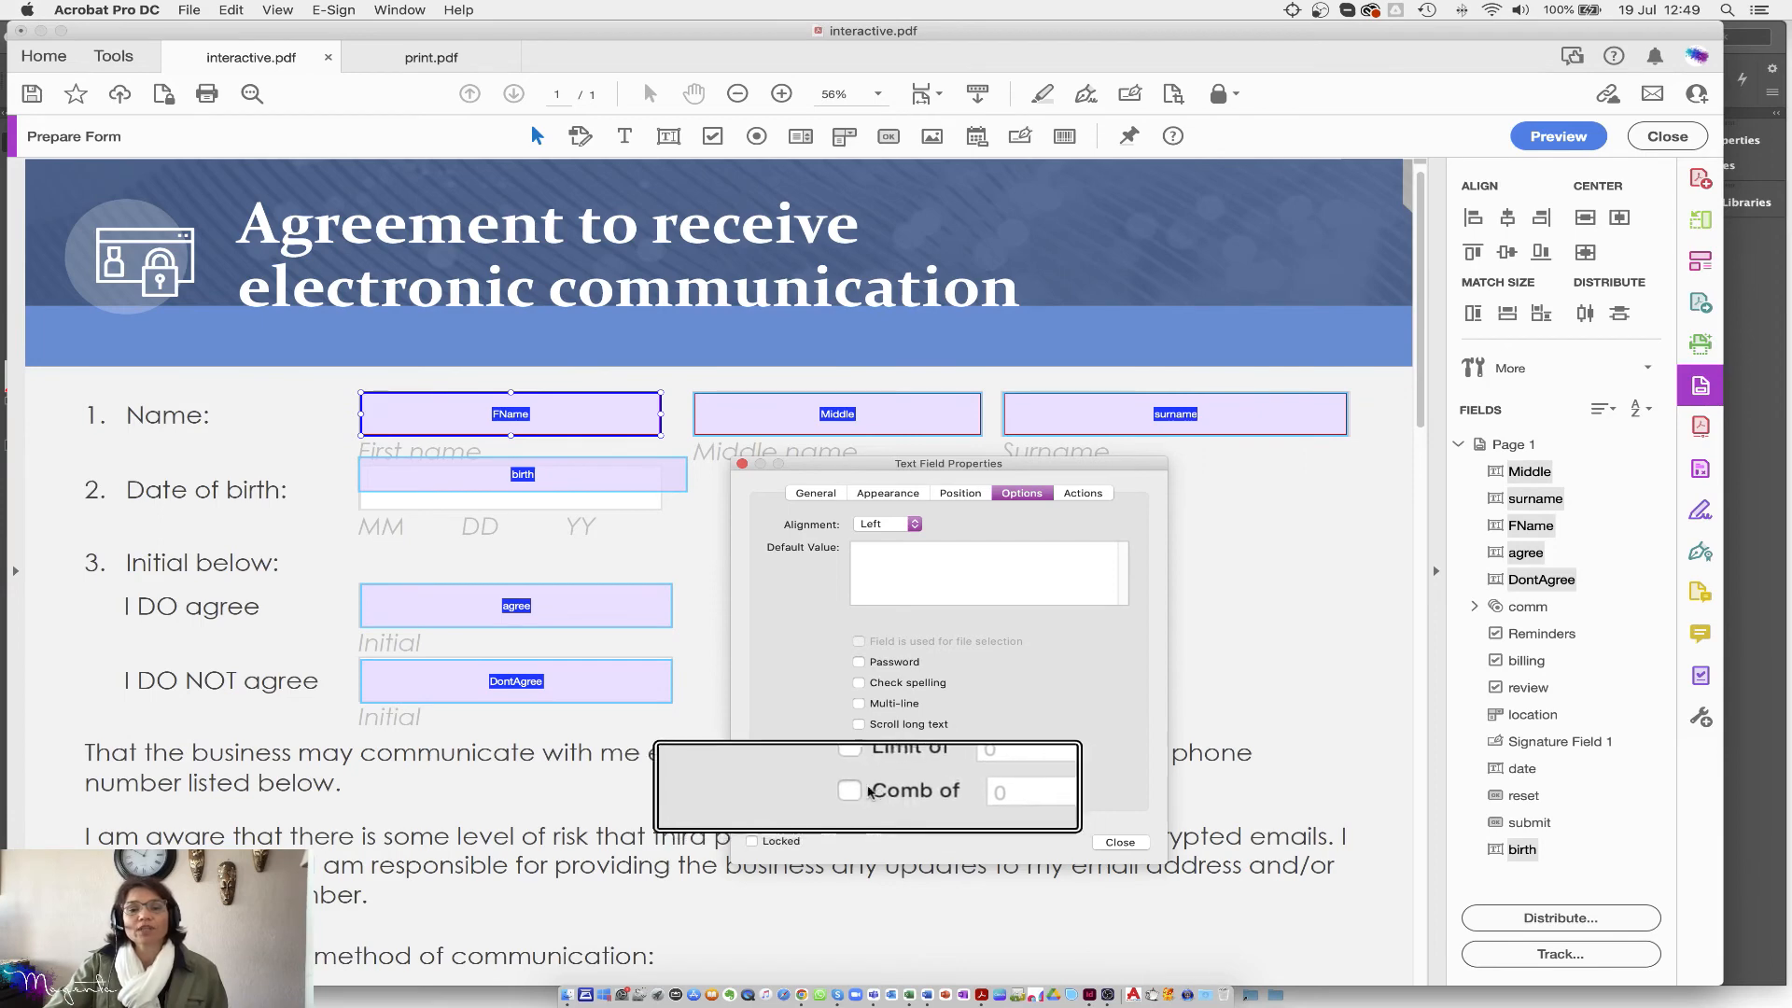
# Step: Enable comb for the name fields and try changing its character count to 0
pyautogui.click(858, 791)
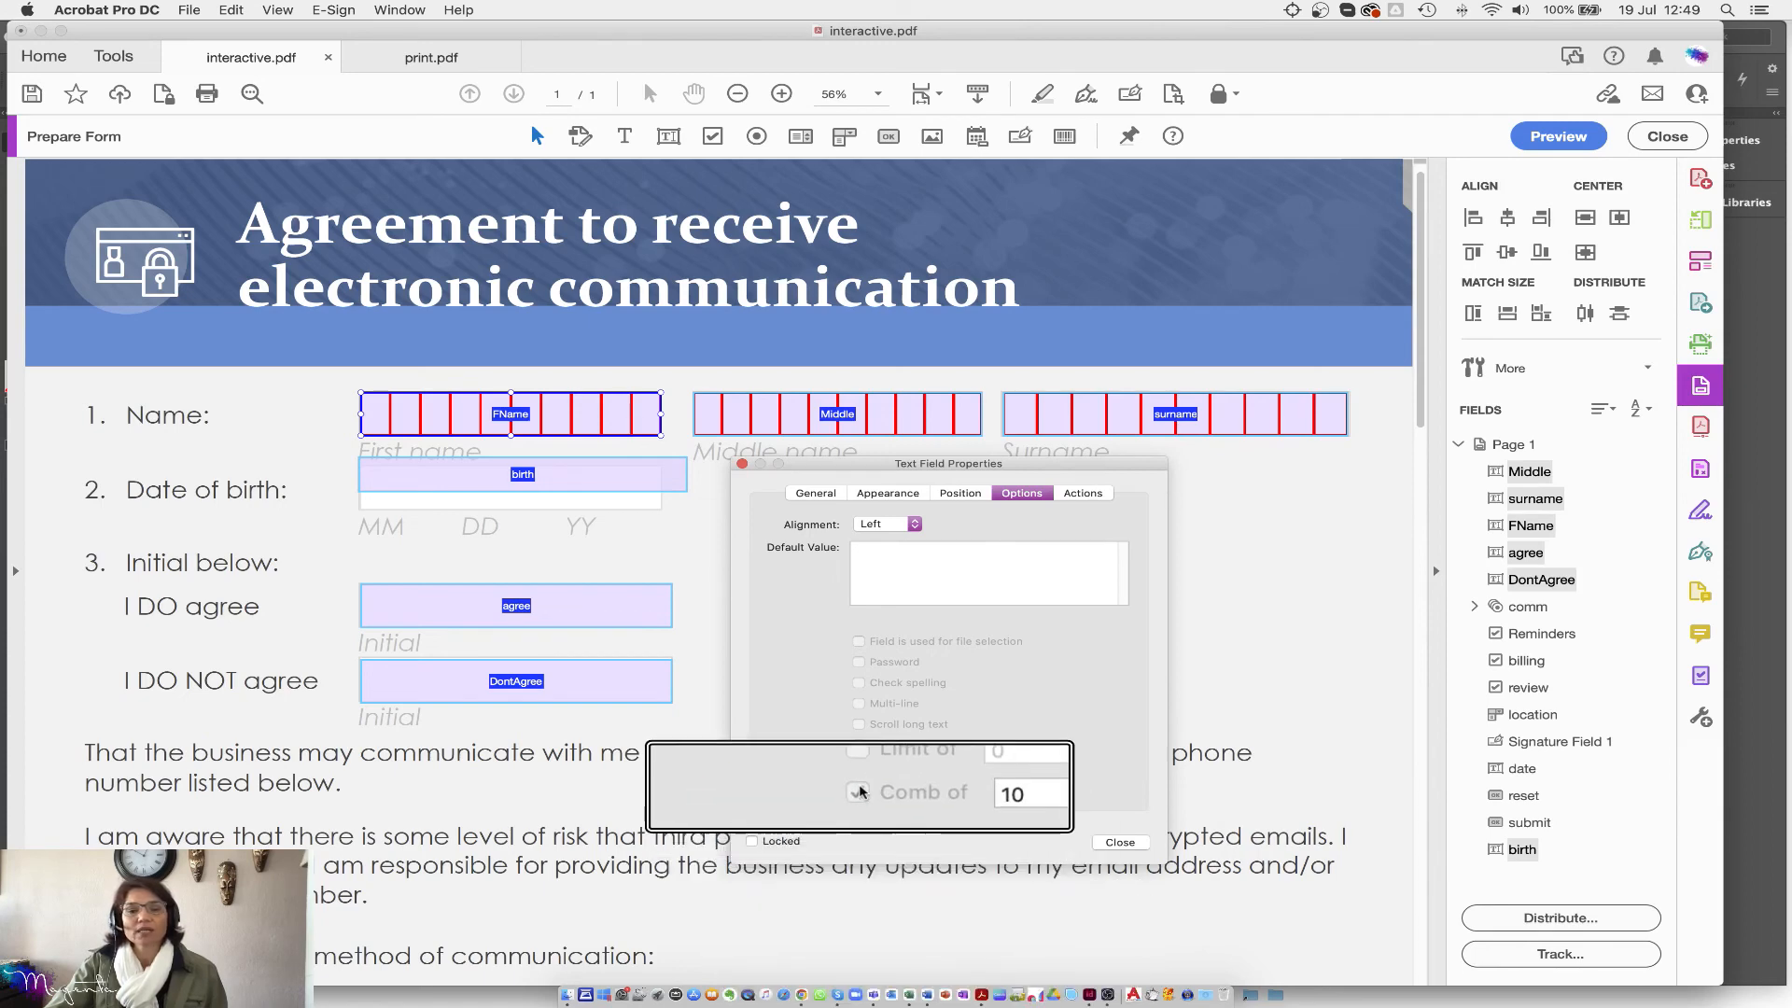
pyautogui.doubleClick(931, 789)
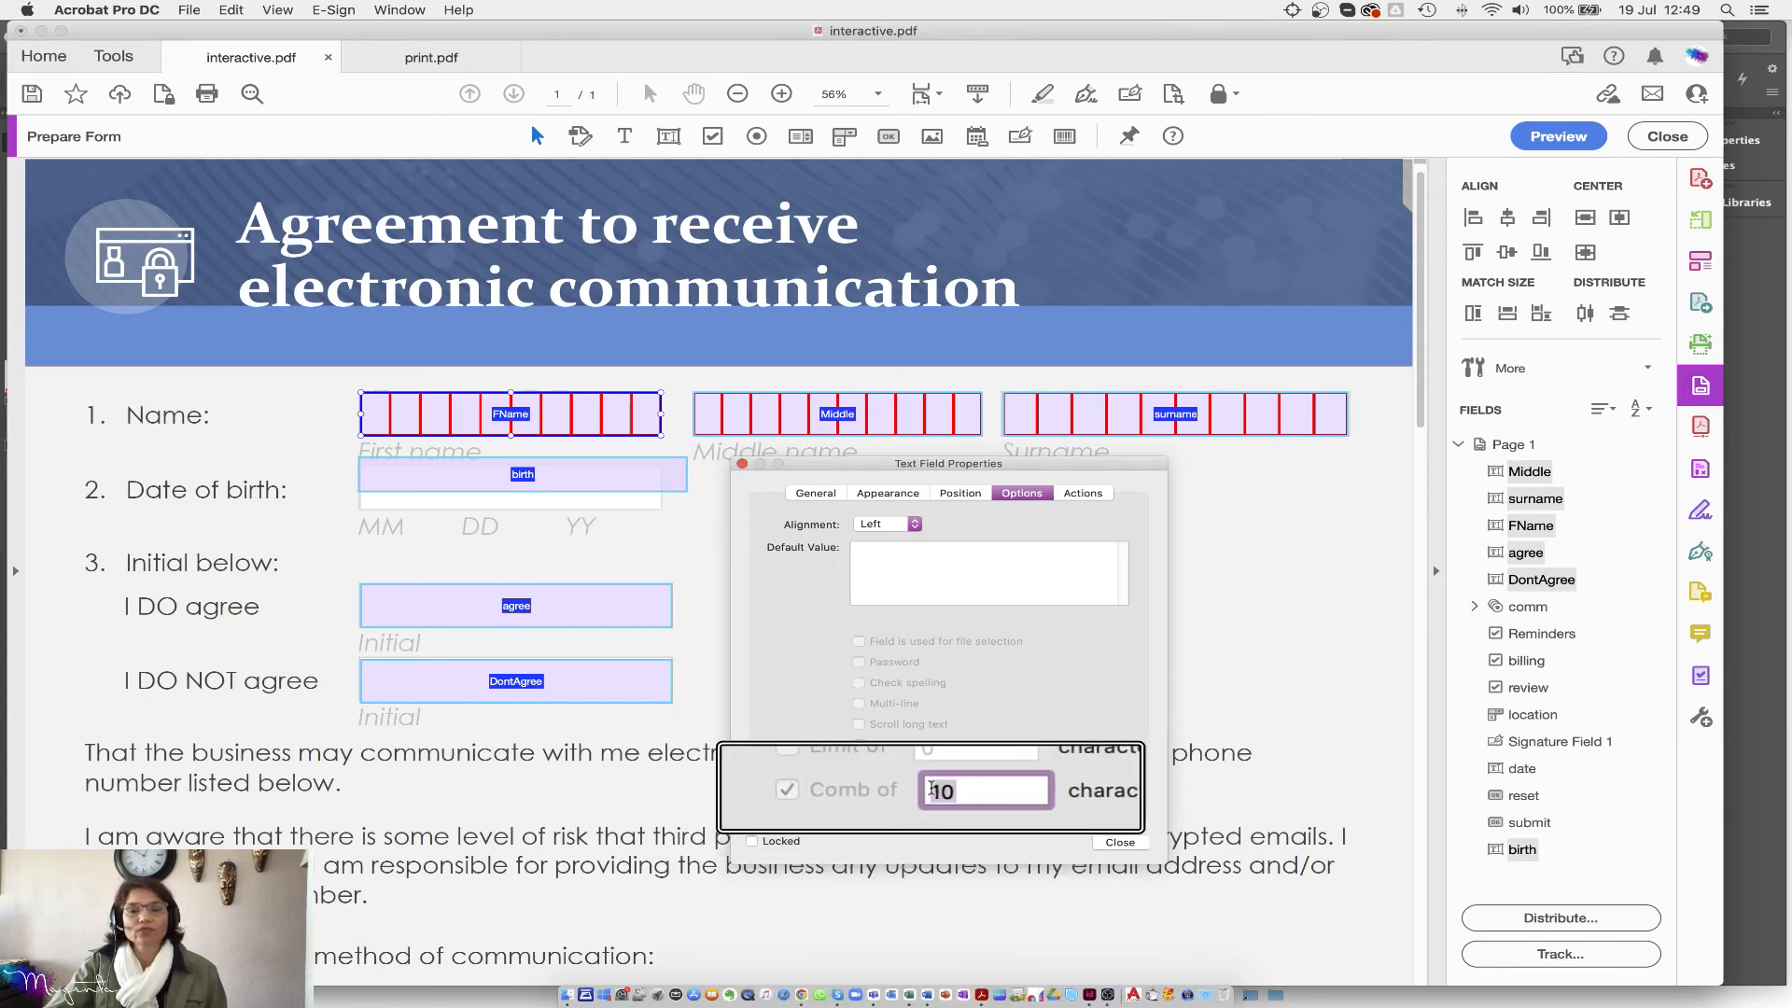
pyautogui.write('0')
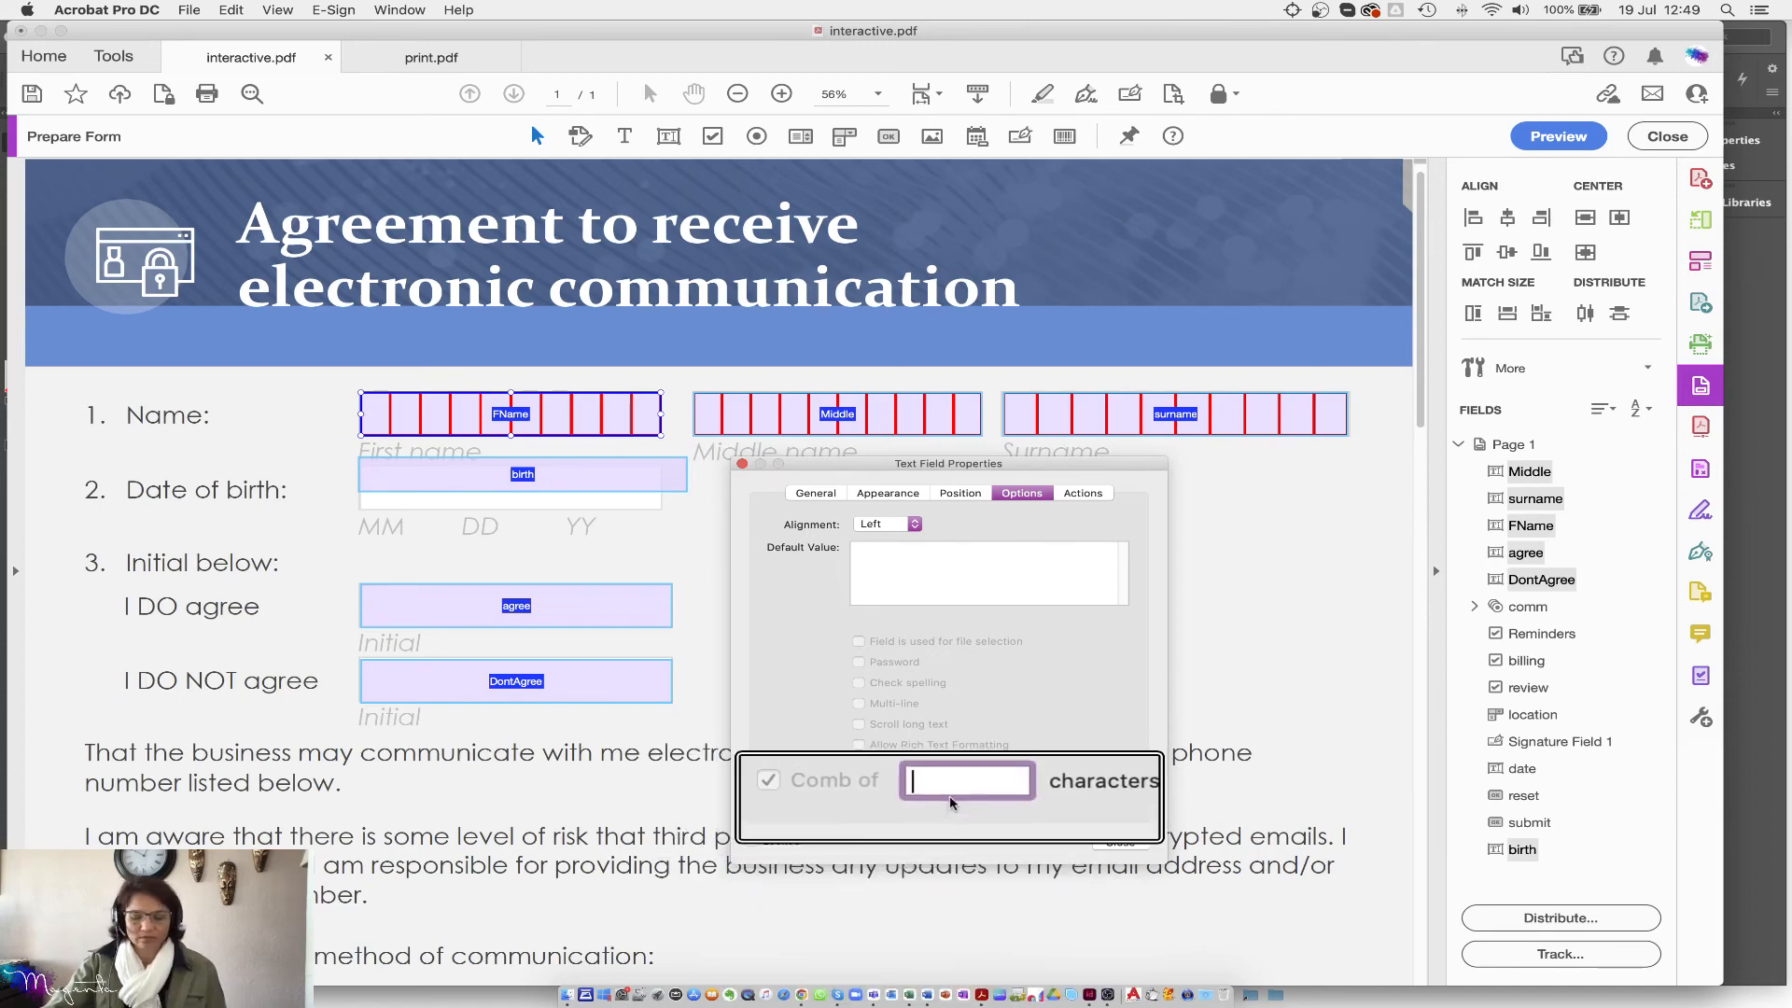
pyautogui.press('Tab')
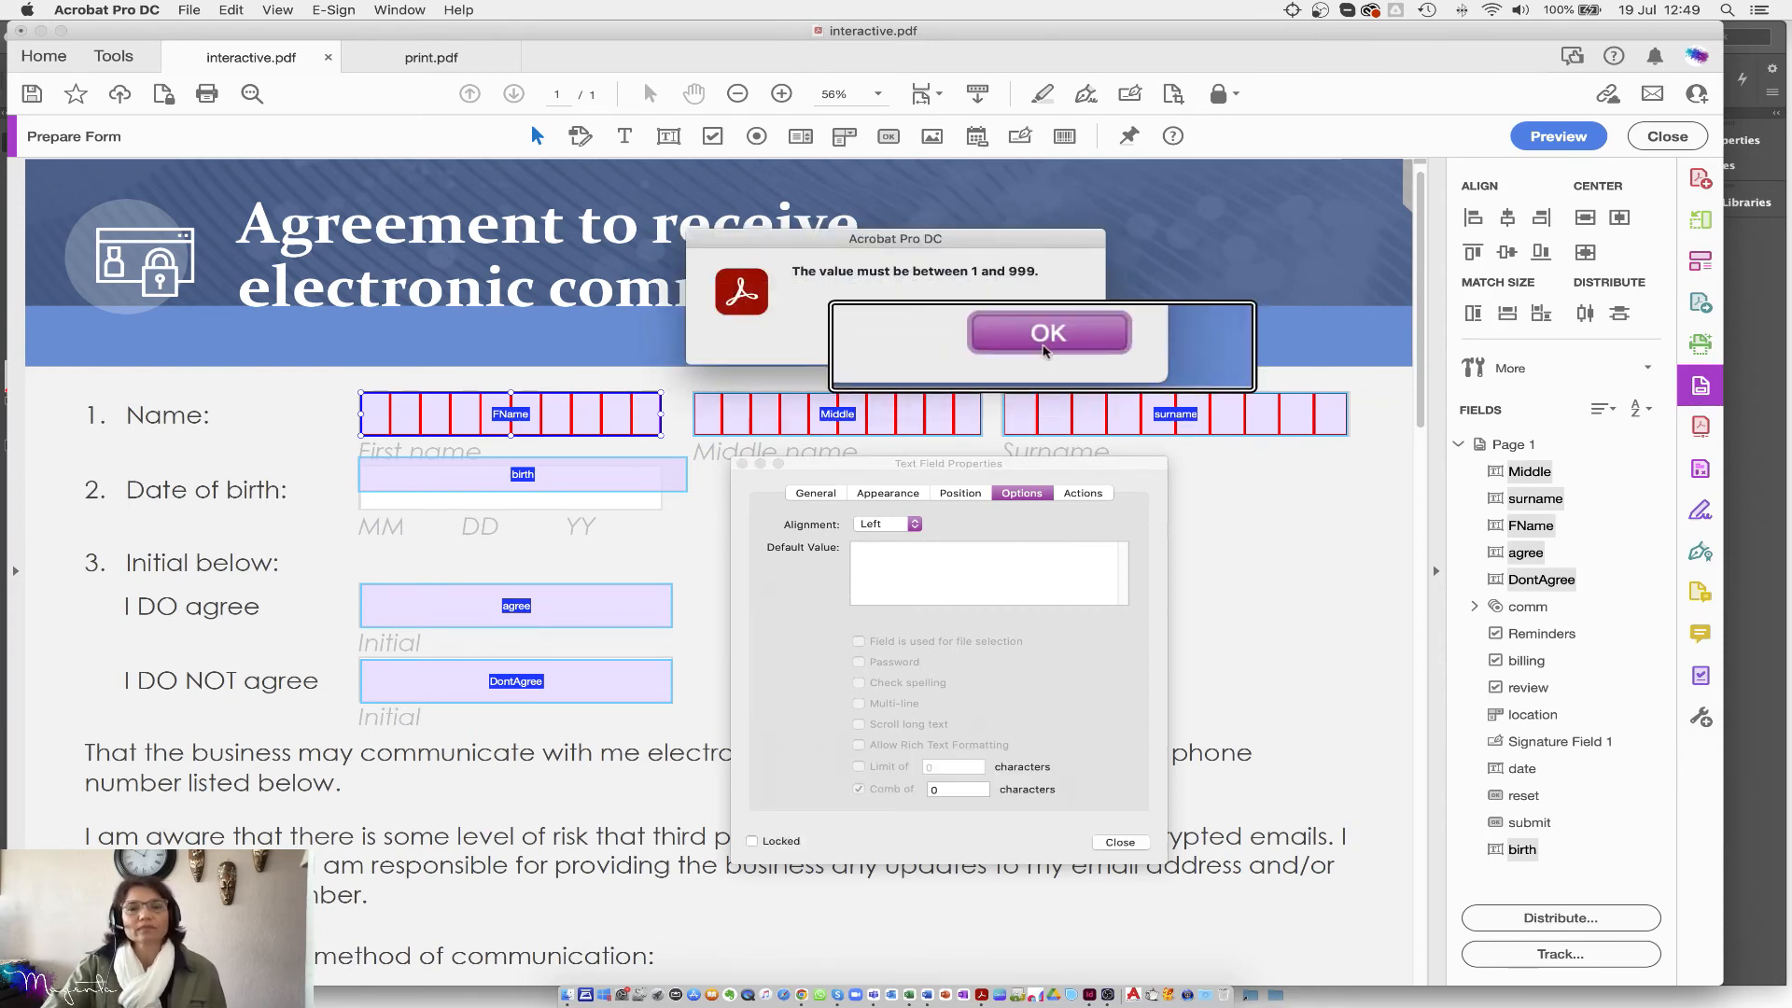
pyautogui.click(1045, 338)
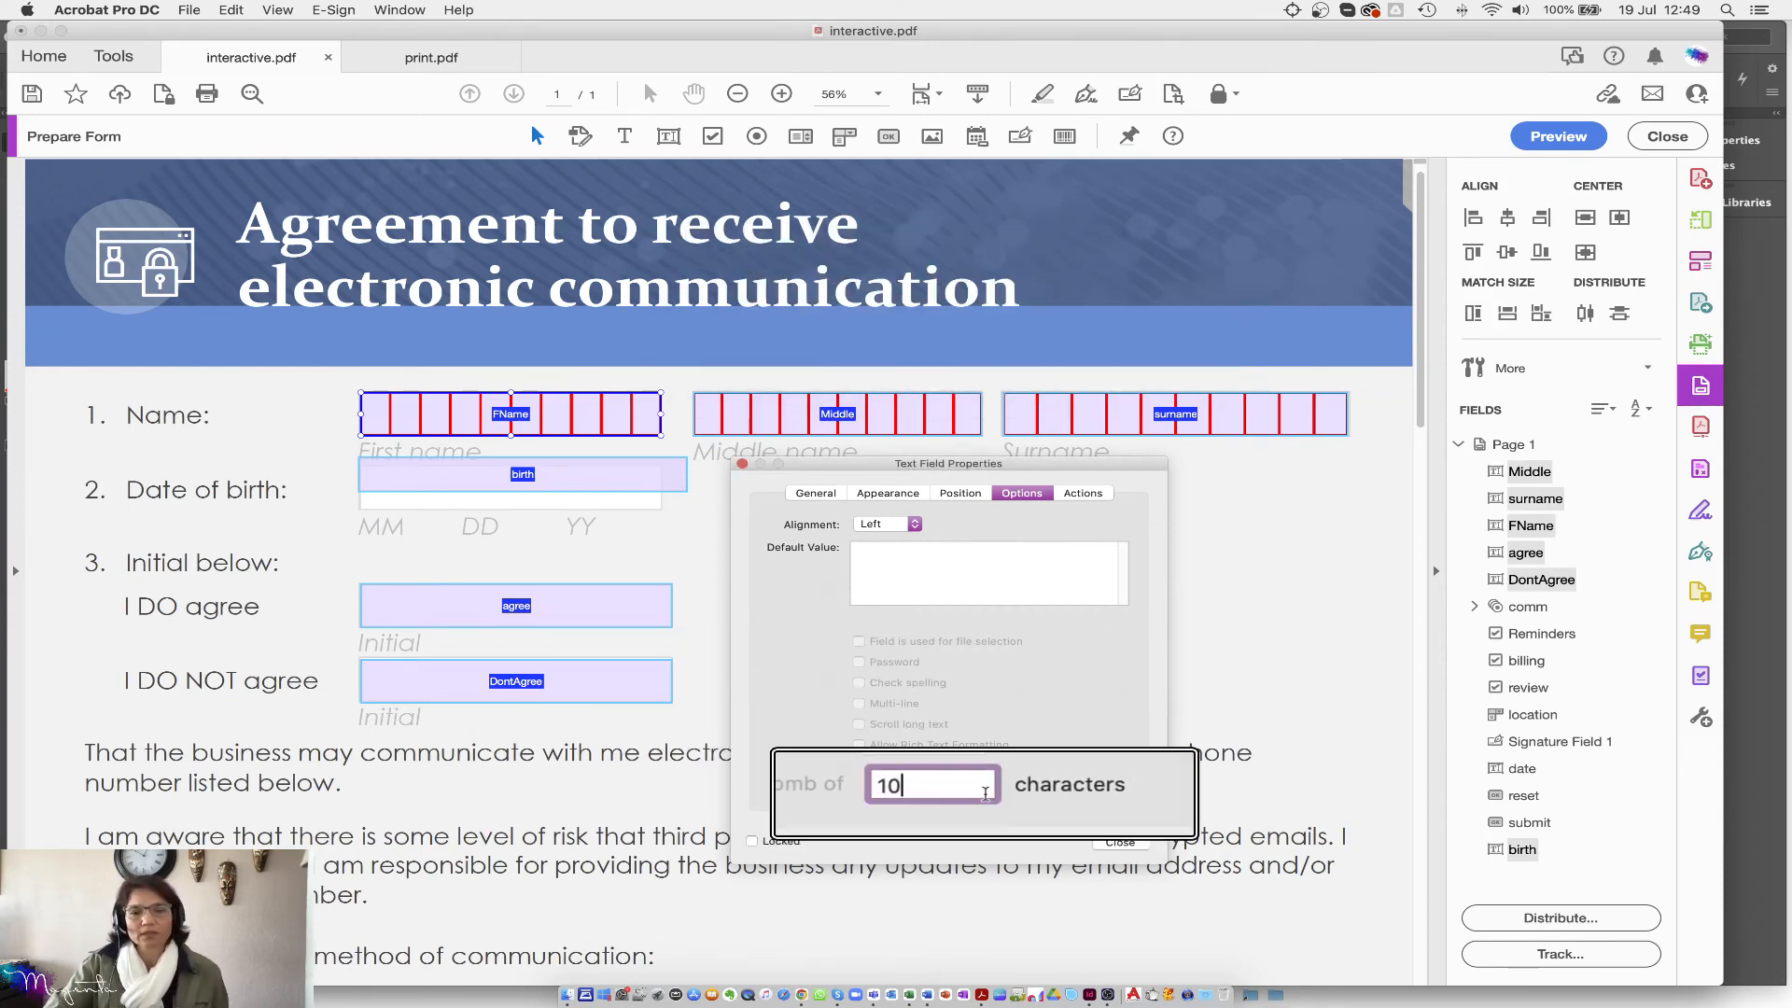
pyautogui.press('BackSpace')
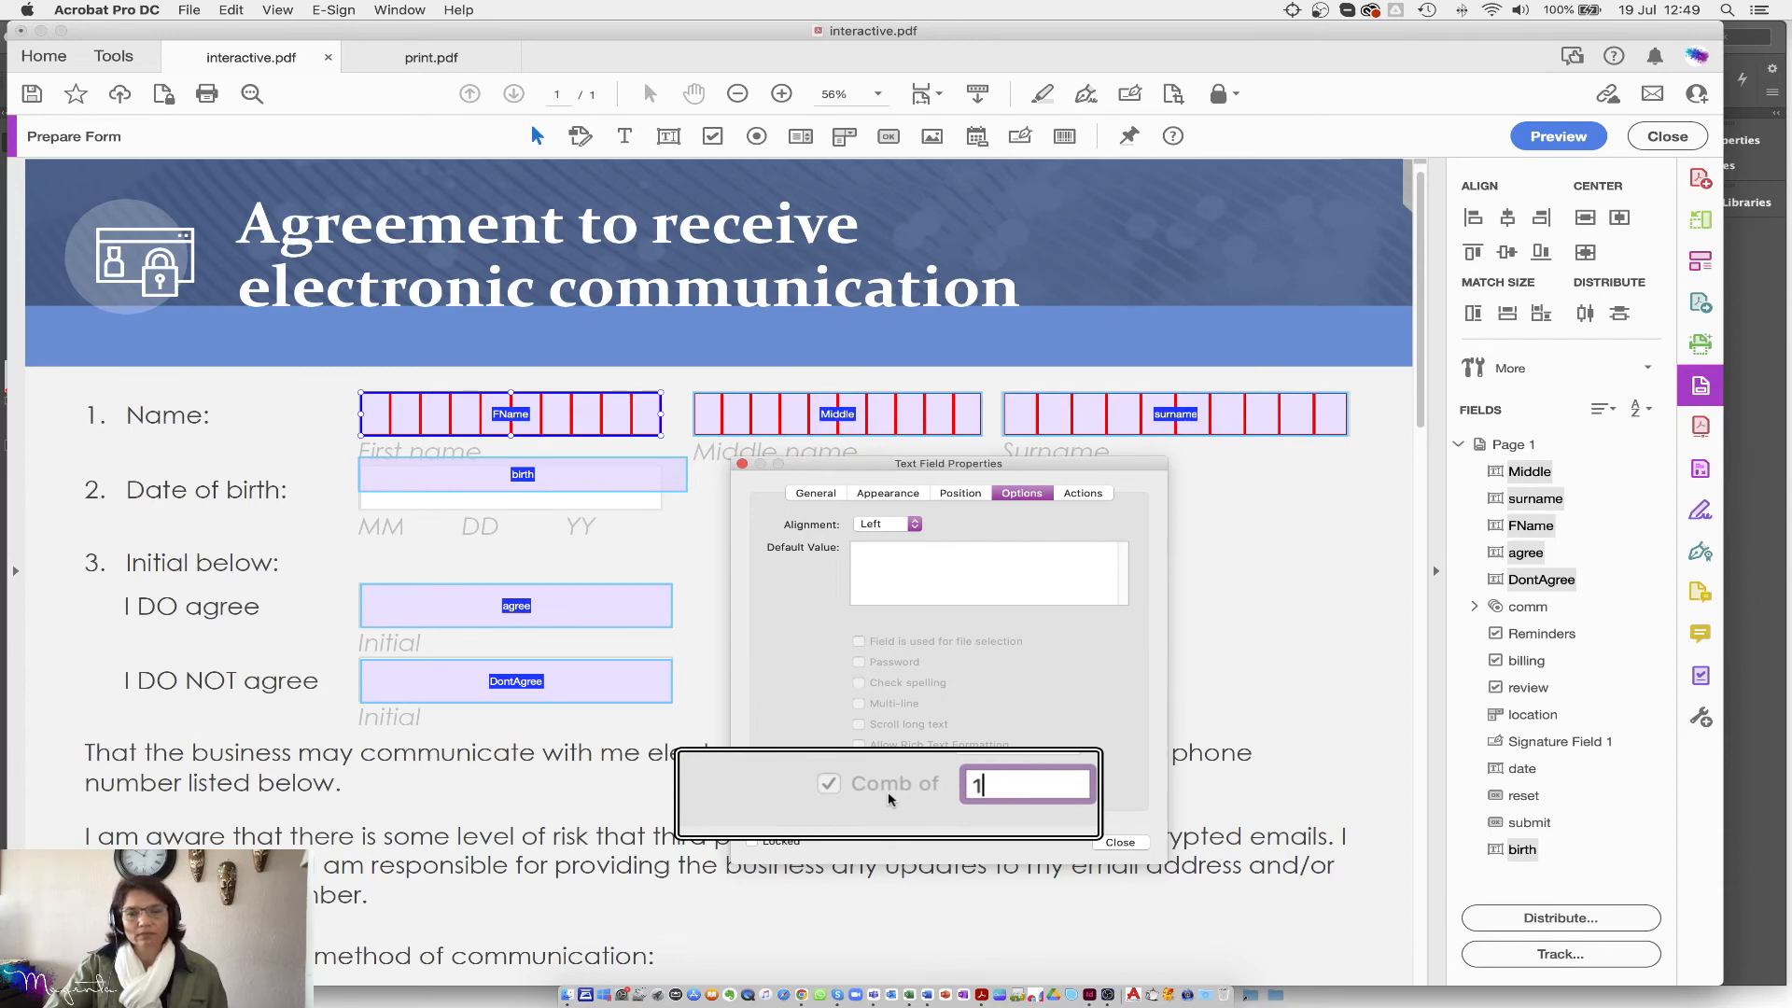
pyautogui.press('super+a')
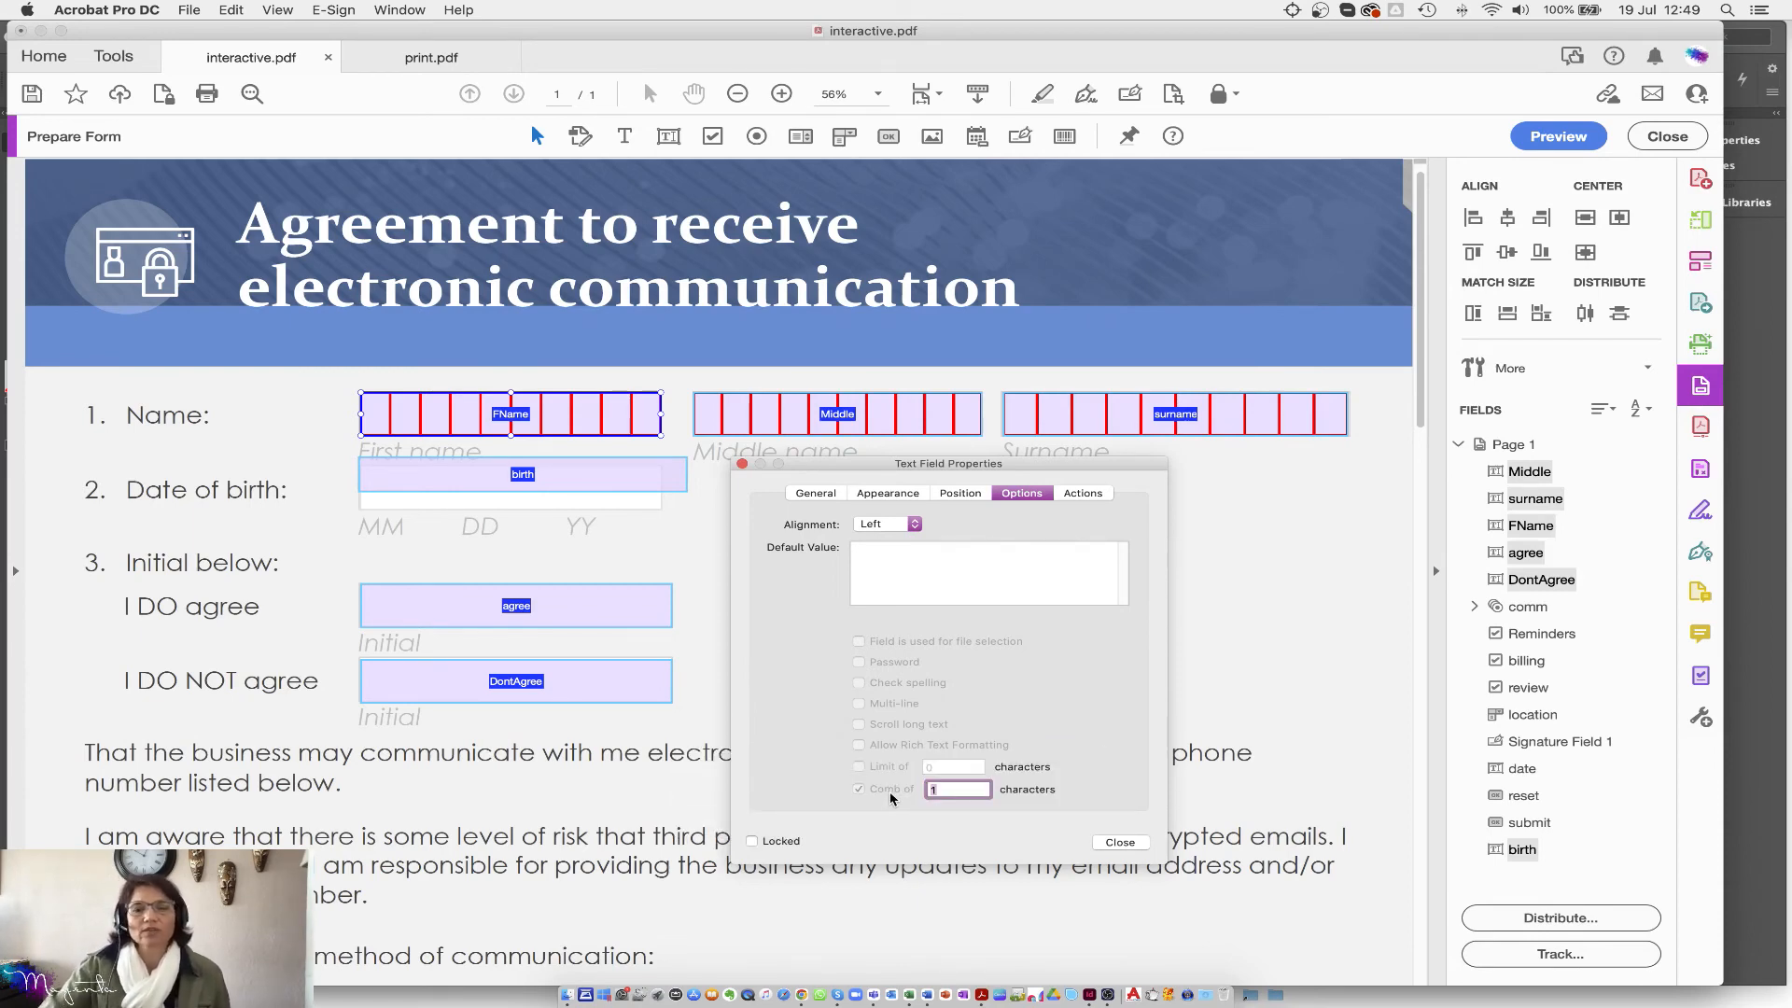
pyautogui.click(1223, 726)
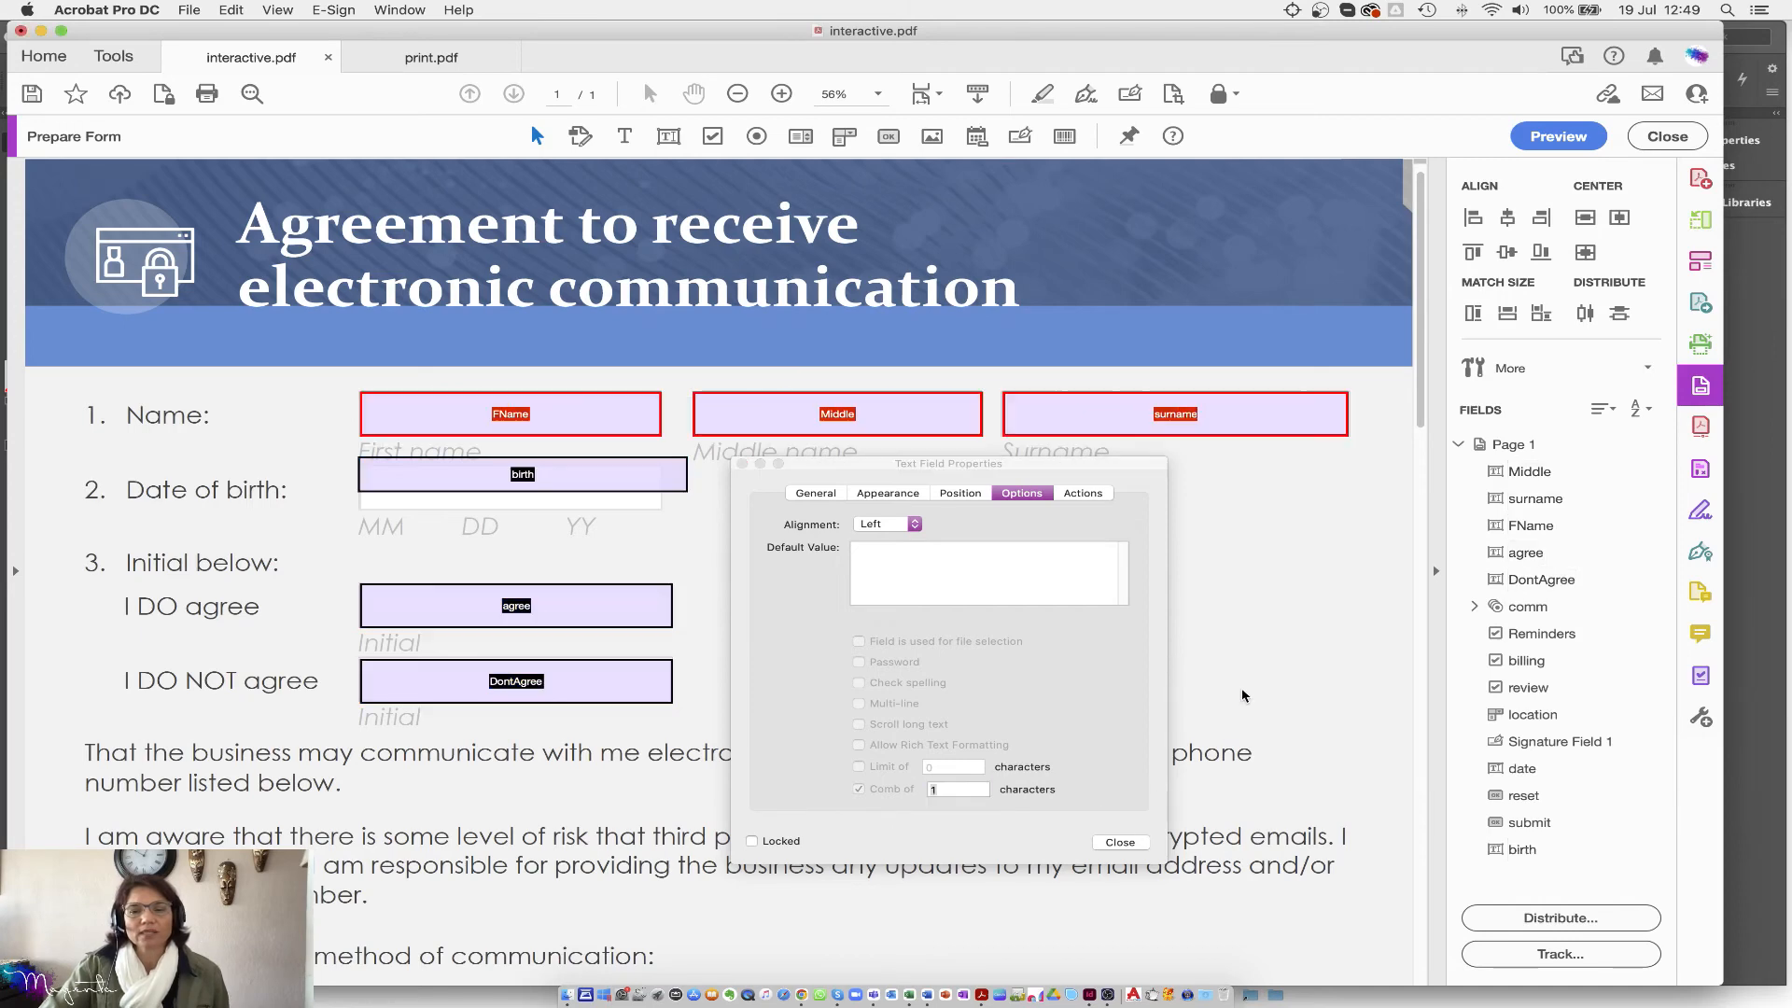
# Step: Uncheck Comb of characters individually for the FName and surname fields
pyautogui.click(570, 418)
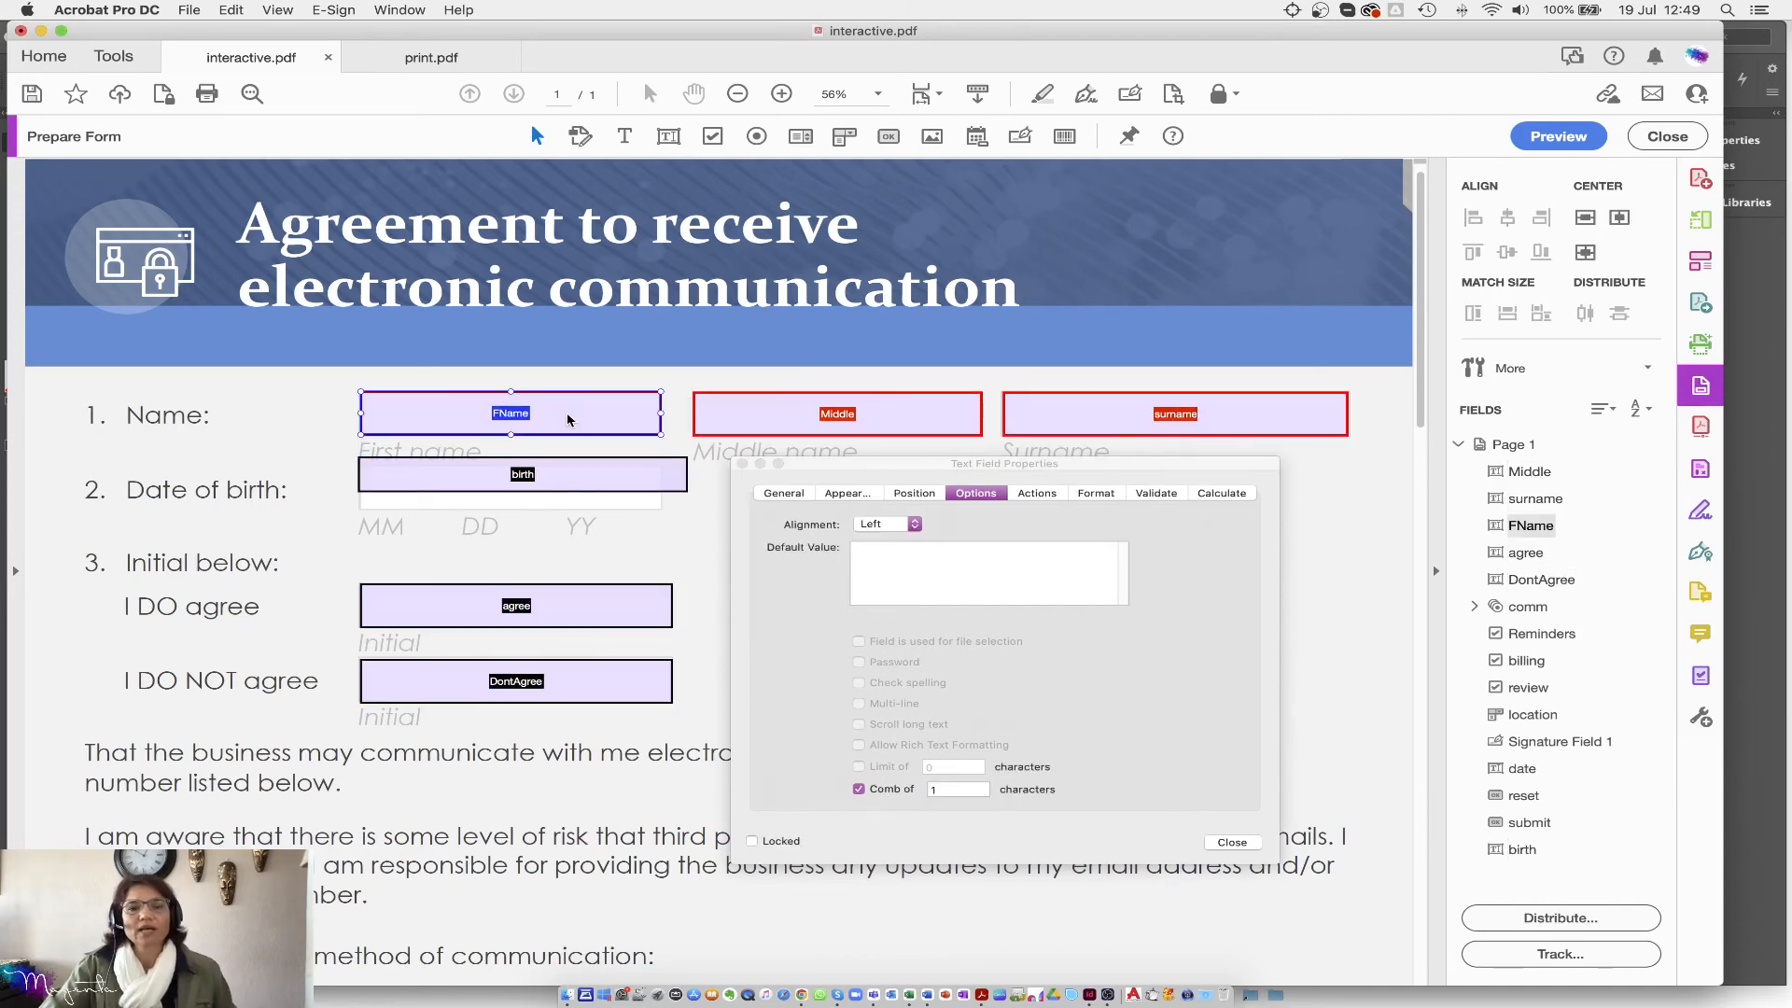
pyautogui.click(863, 787)
pyautogui.click(847, 414)
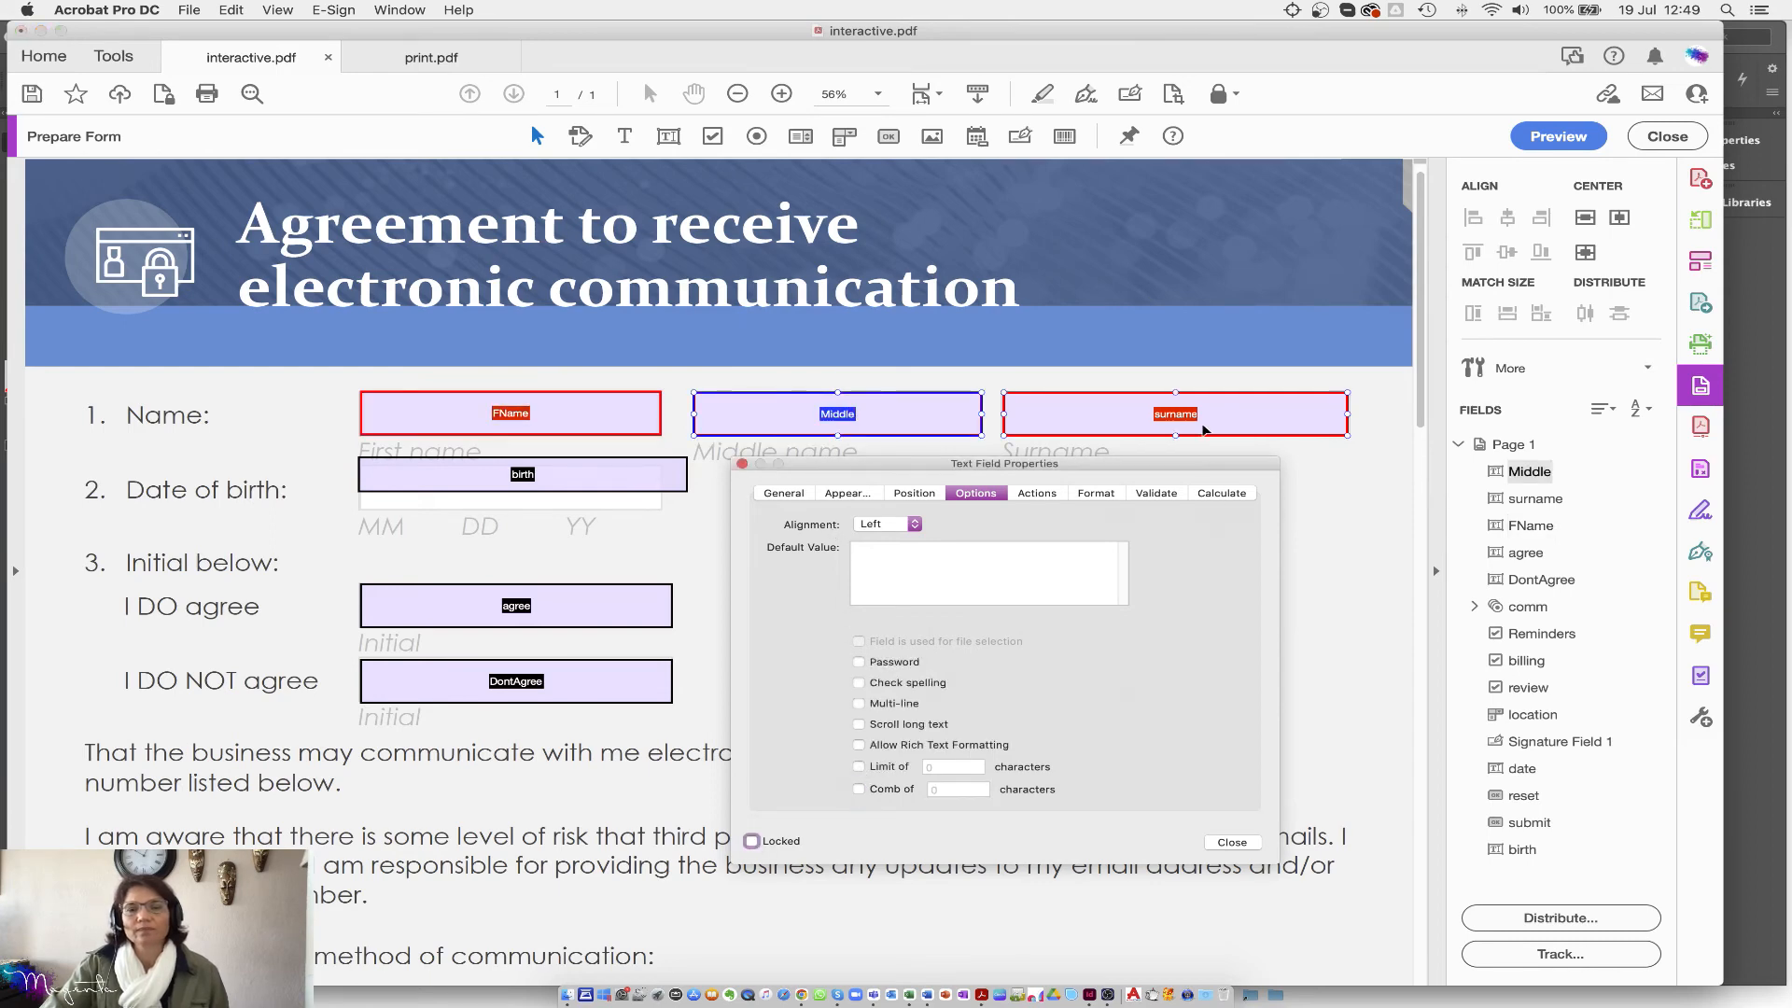
pyautogui.click(1207, 428)
pyautogui.click(865, 790)
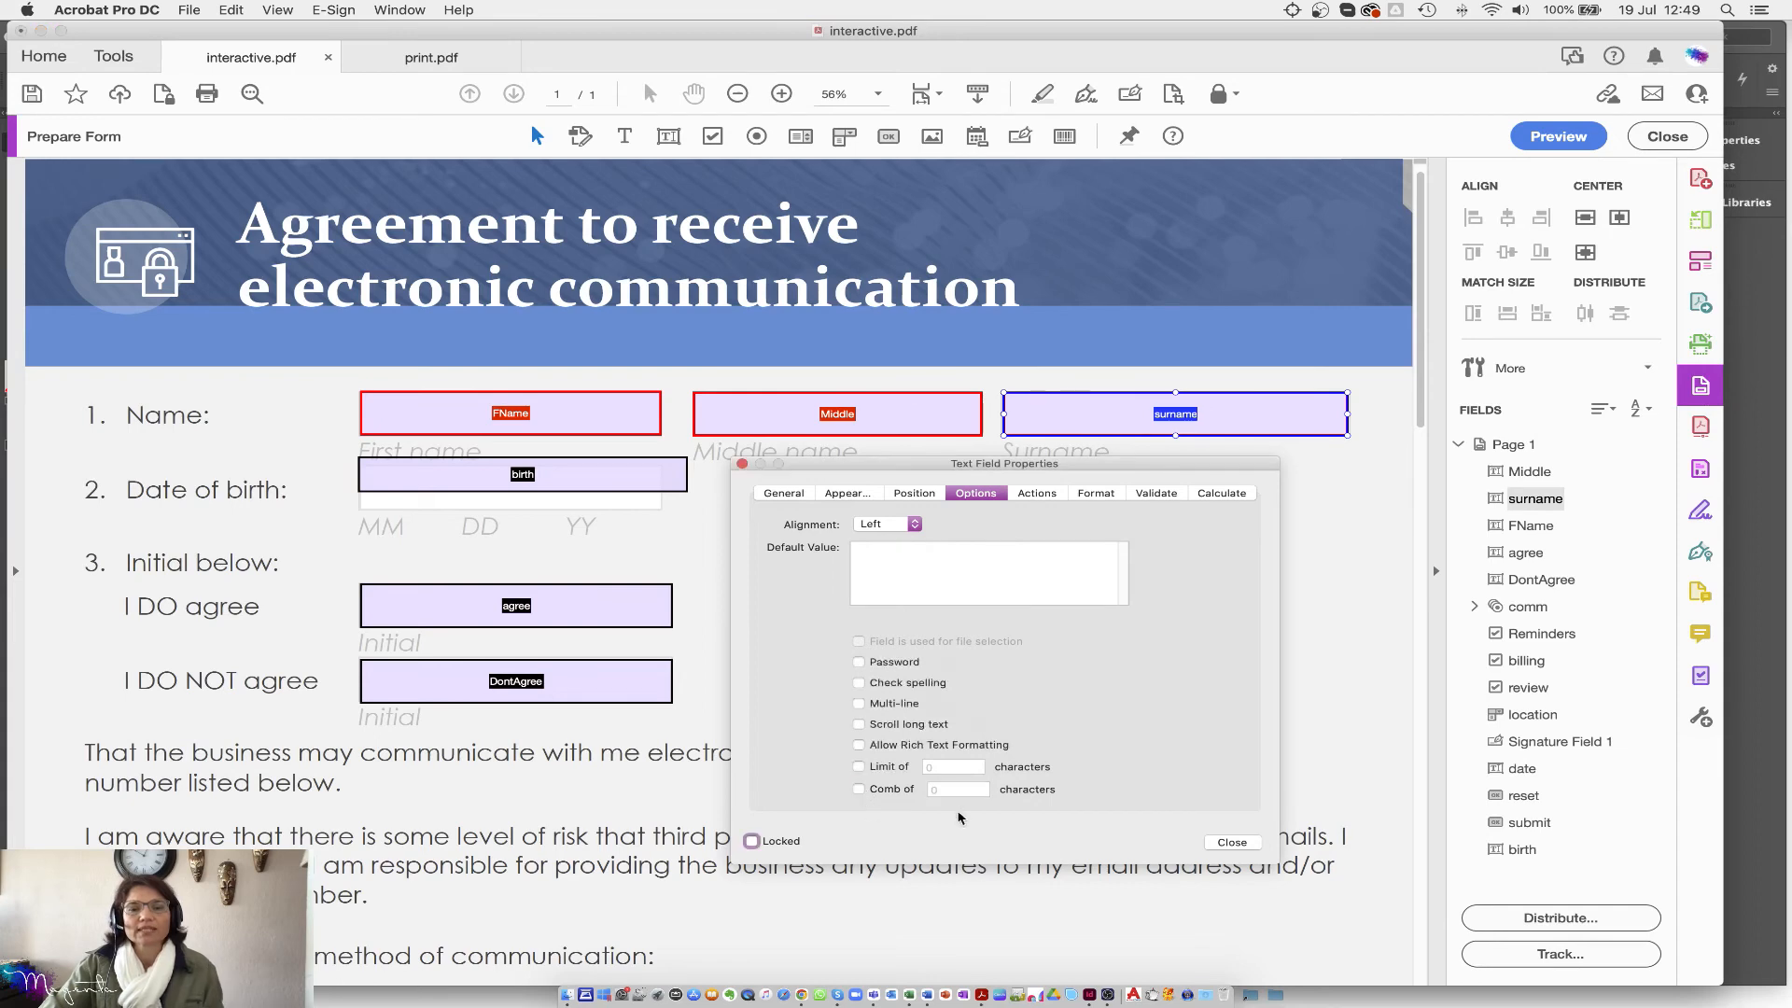
# Step: Set the birth field's format category to Special, preview Arbitrary Mask, and close properties
pyautogui.moveTo(325, 379); pyautogui.dragTo(1363, 721)
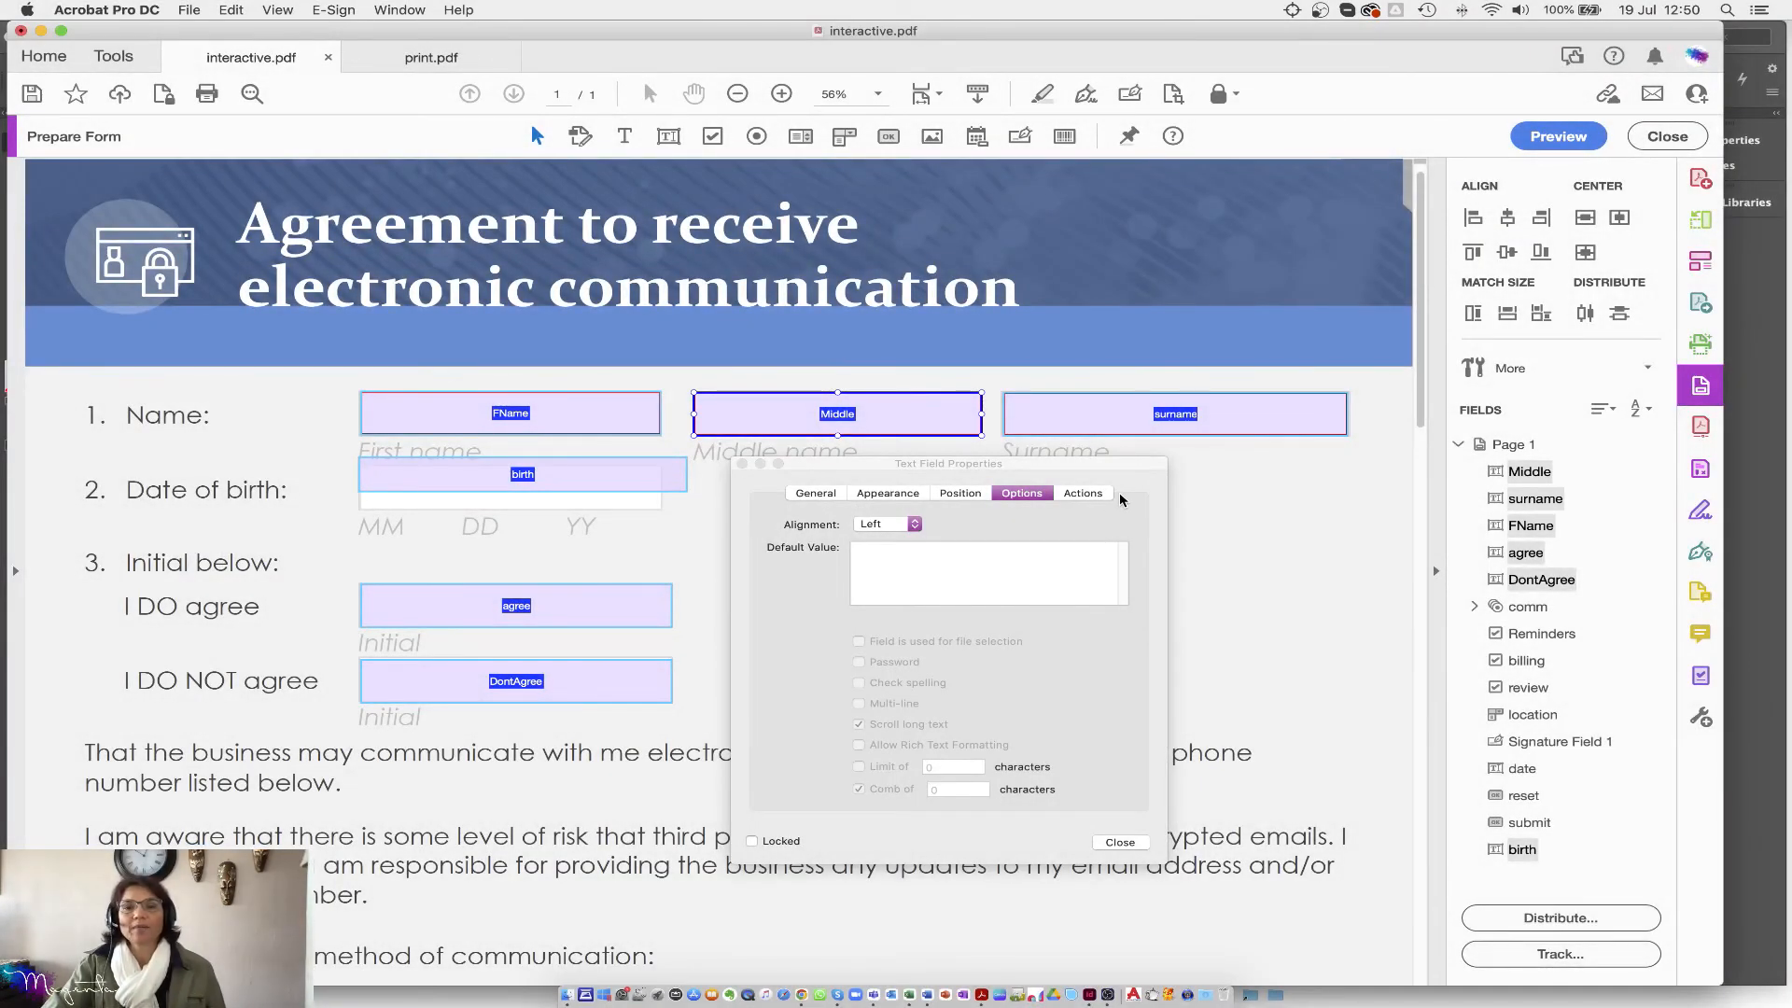
pyautogui.click(506, 471)
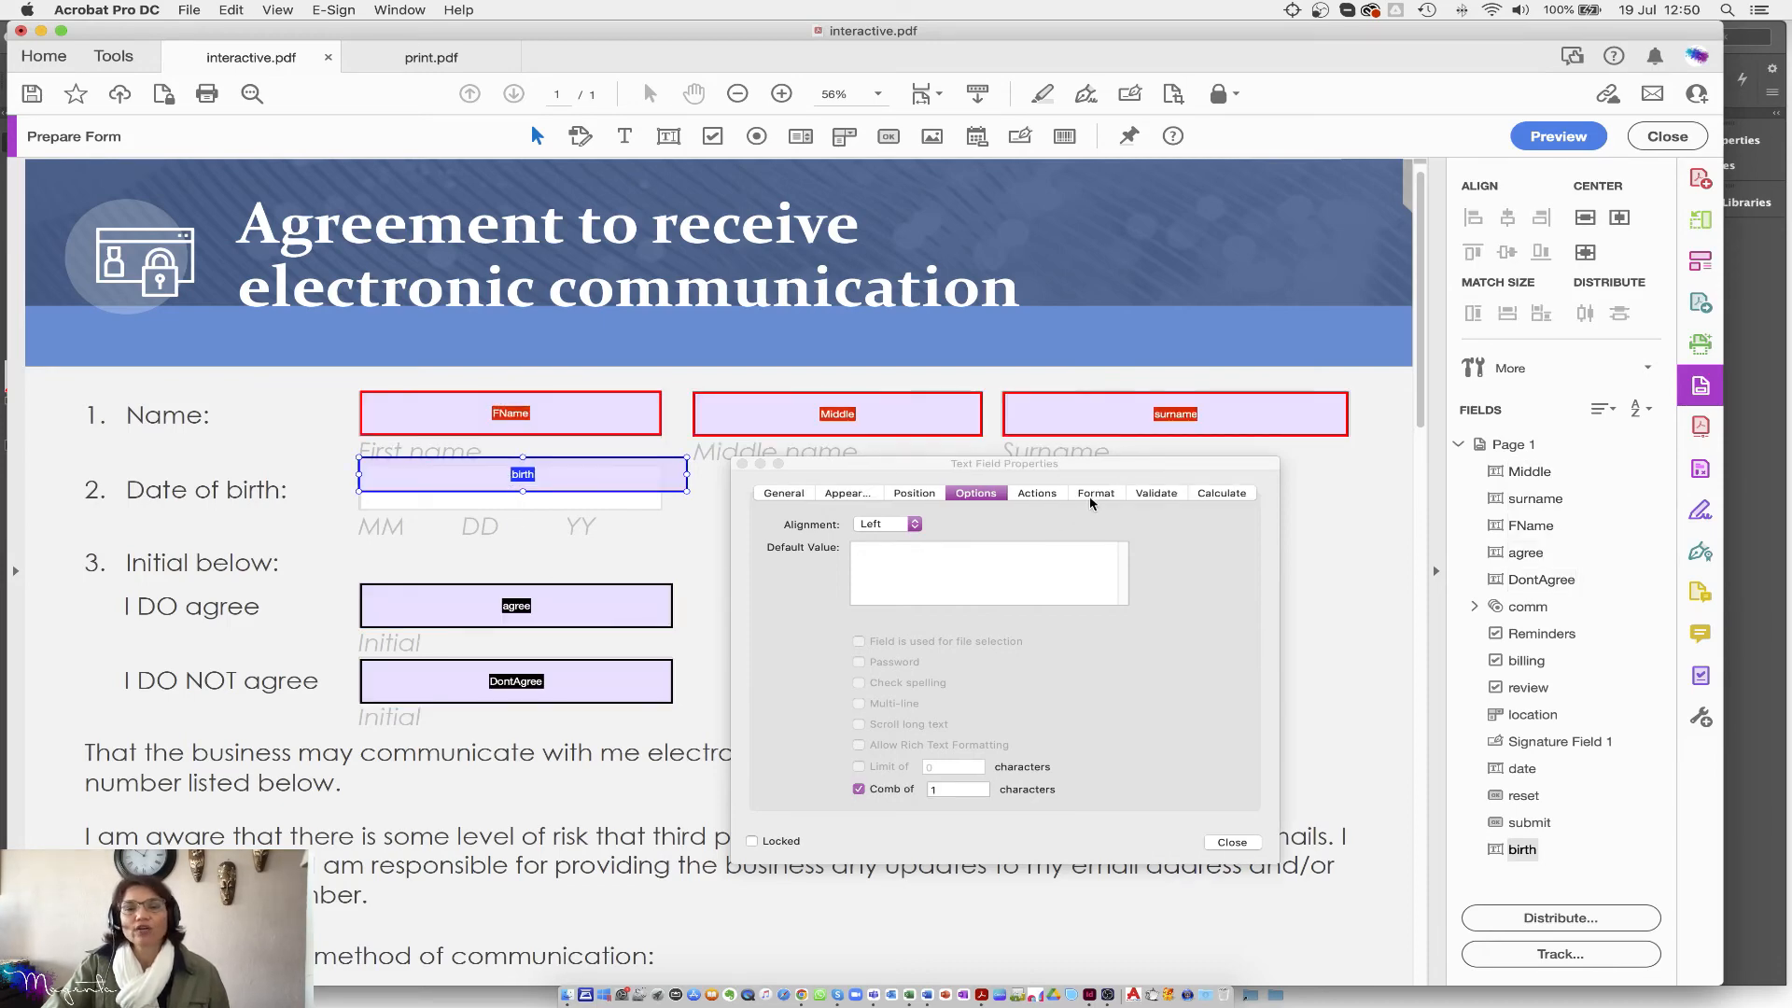
pyautogui.click(1091, 502)
pyautogui.click(960, 522)
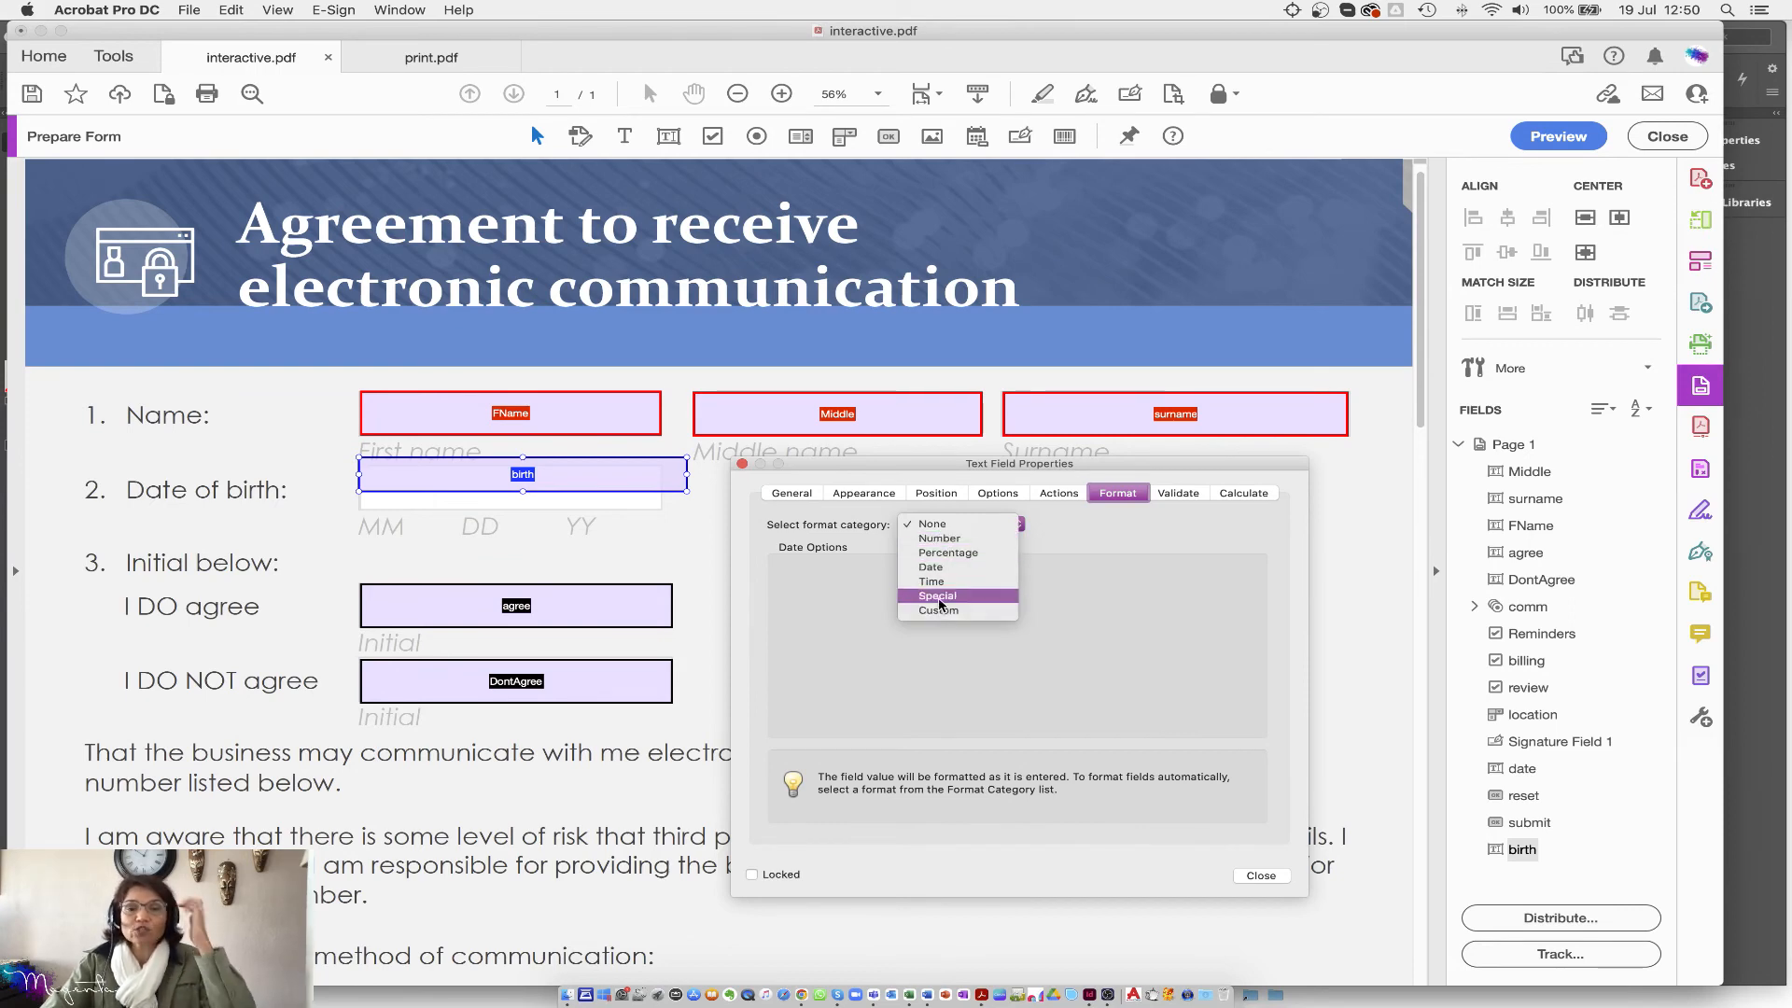
pyautogui.click(938, 596)
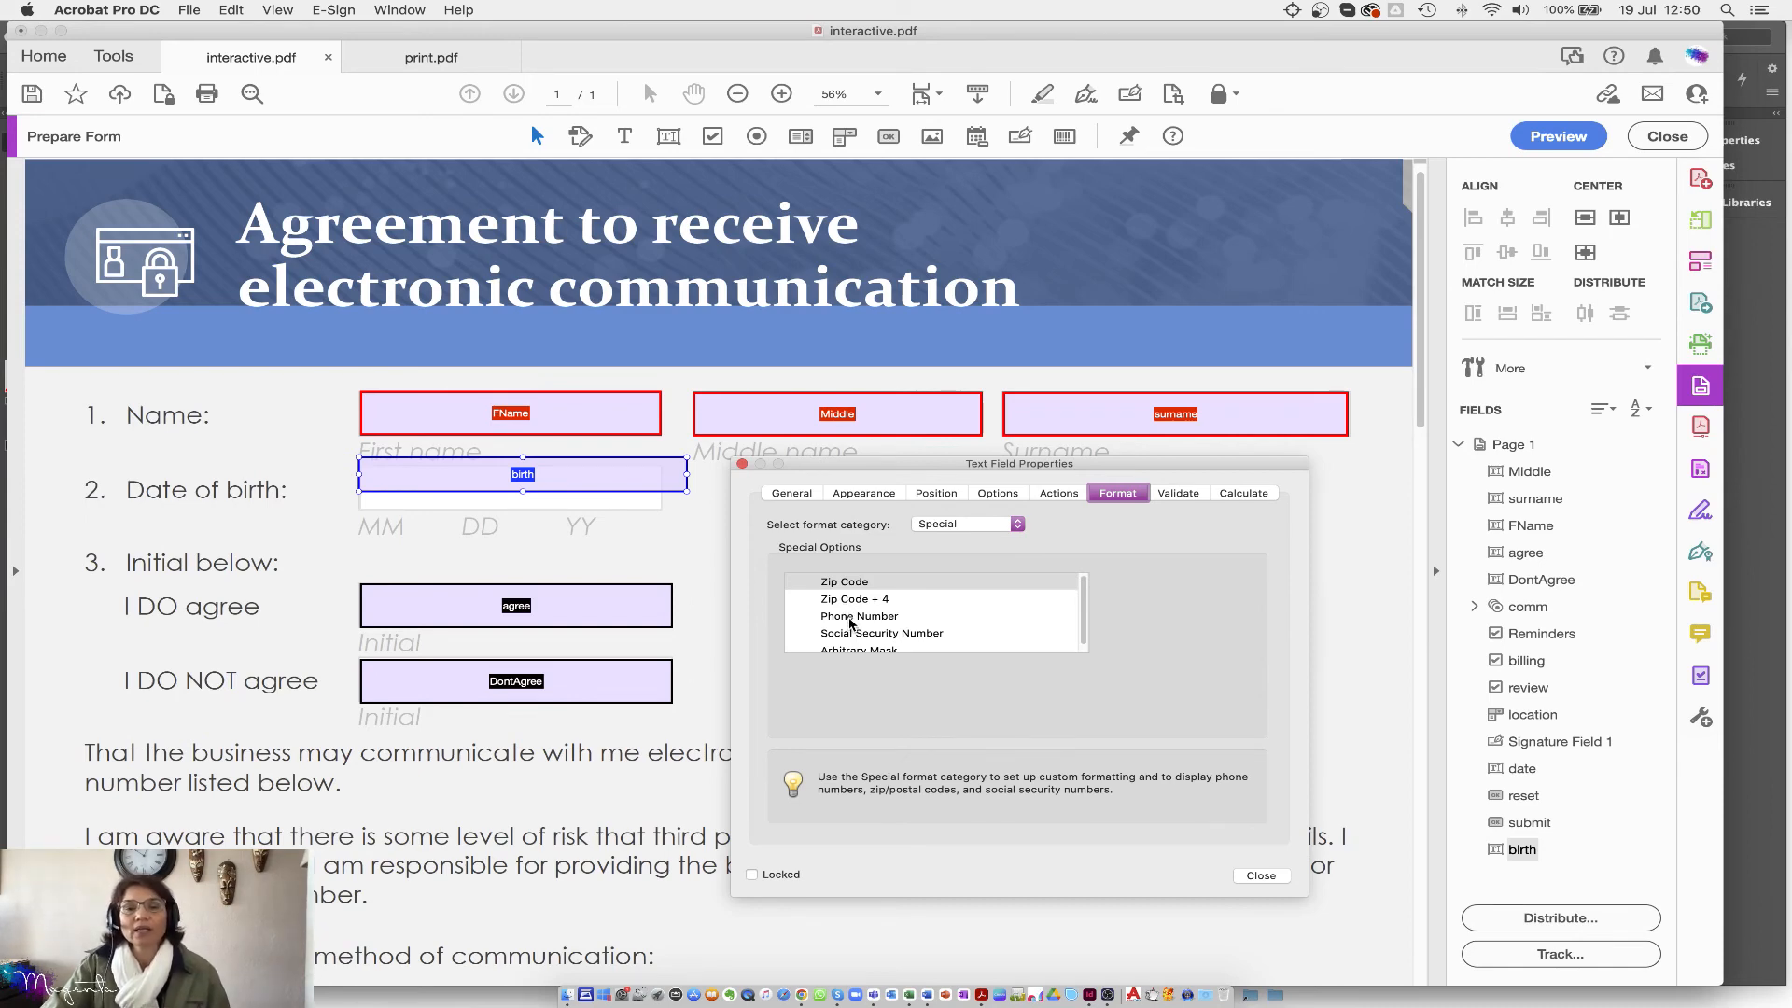
pyautogui.scroll(-1, 847, 643)
pyautogui.click(847, 645)
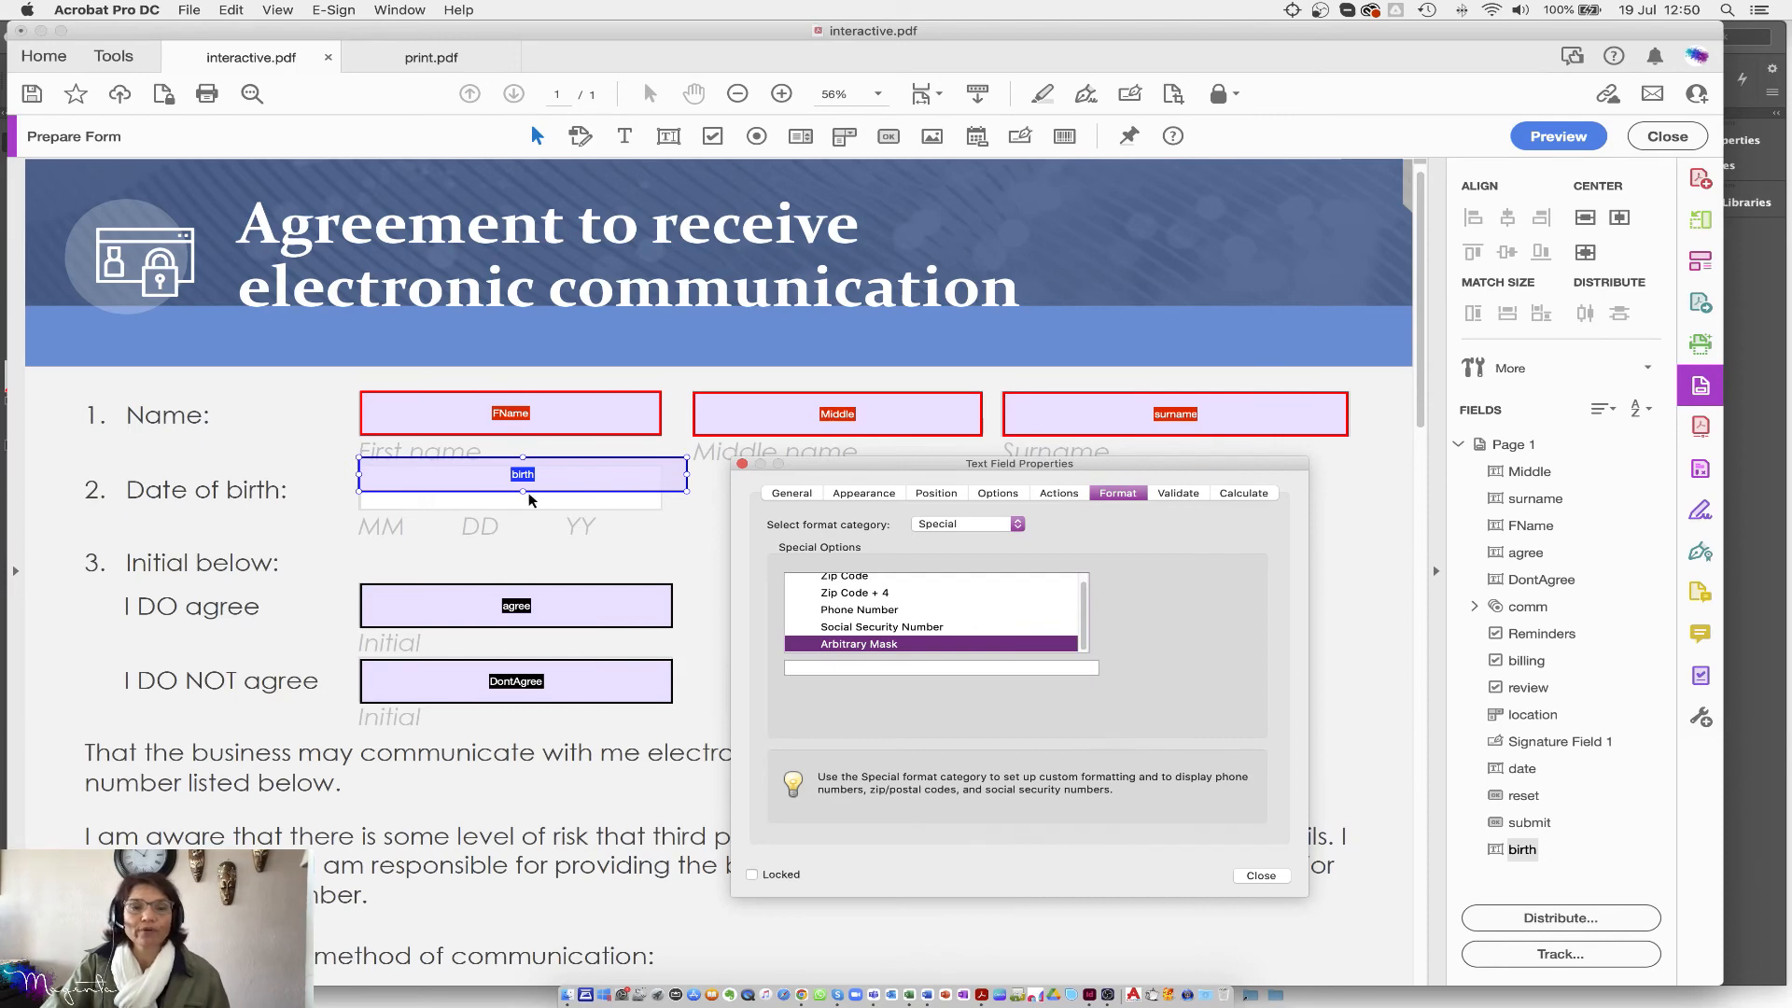
pyautogui.click(592, 481)
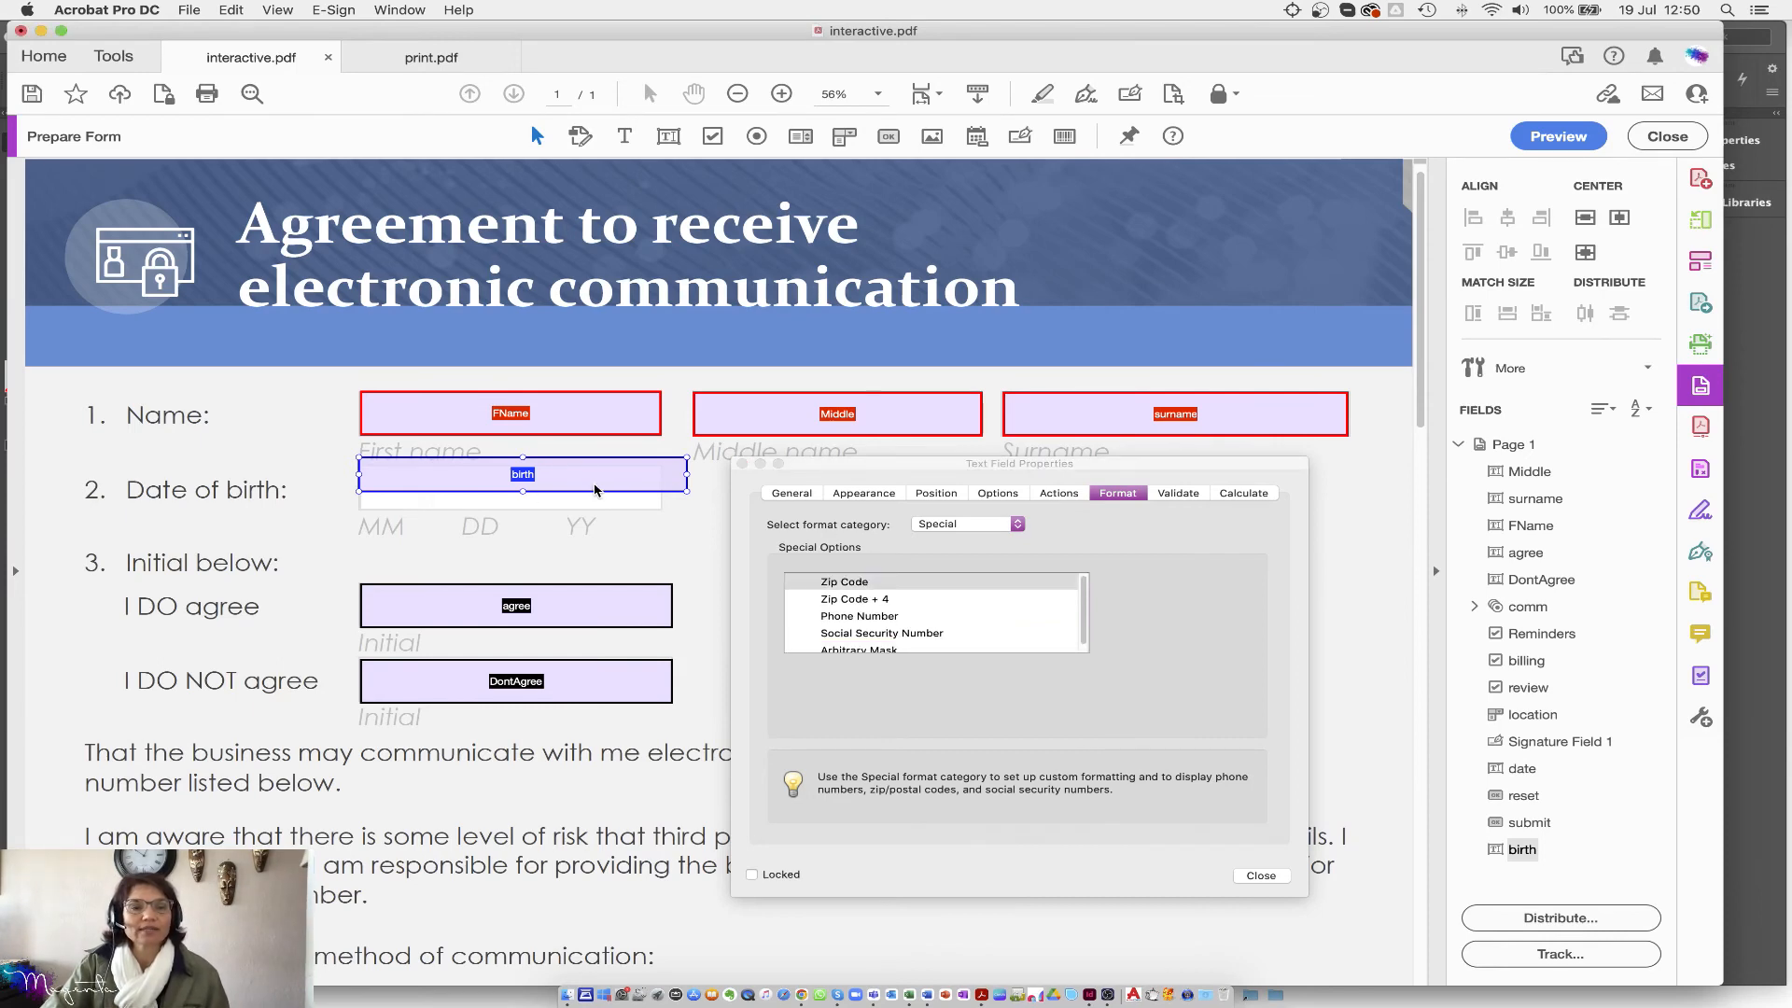
pyautogui.click(742, 464)
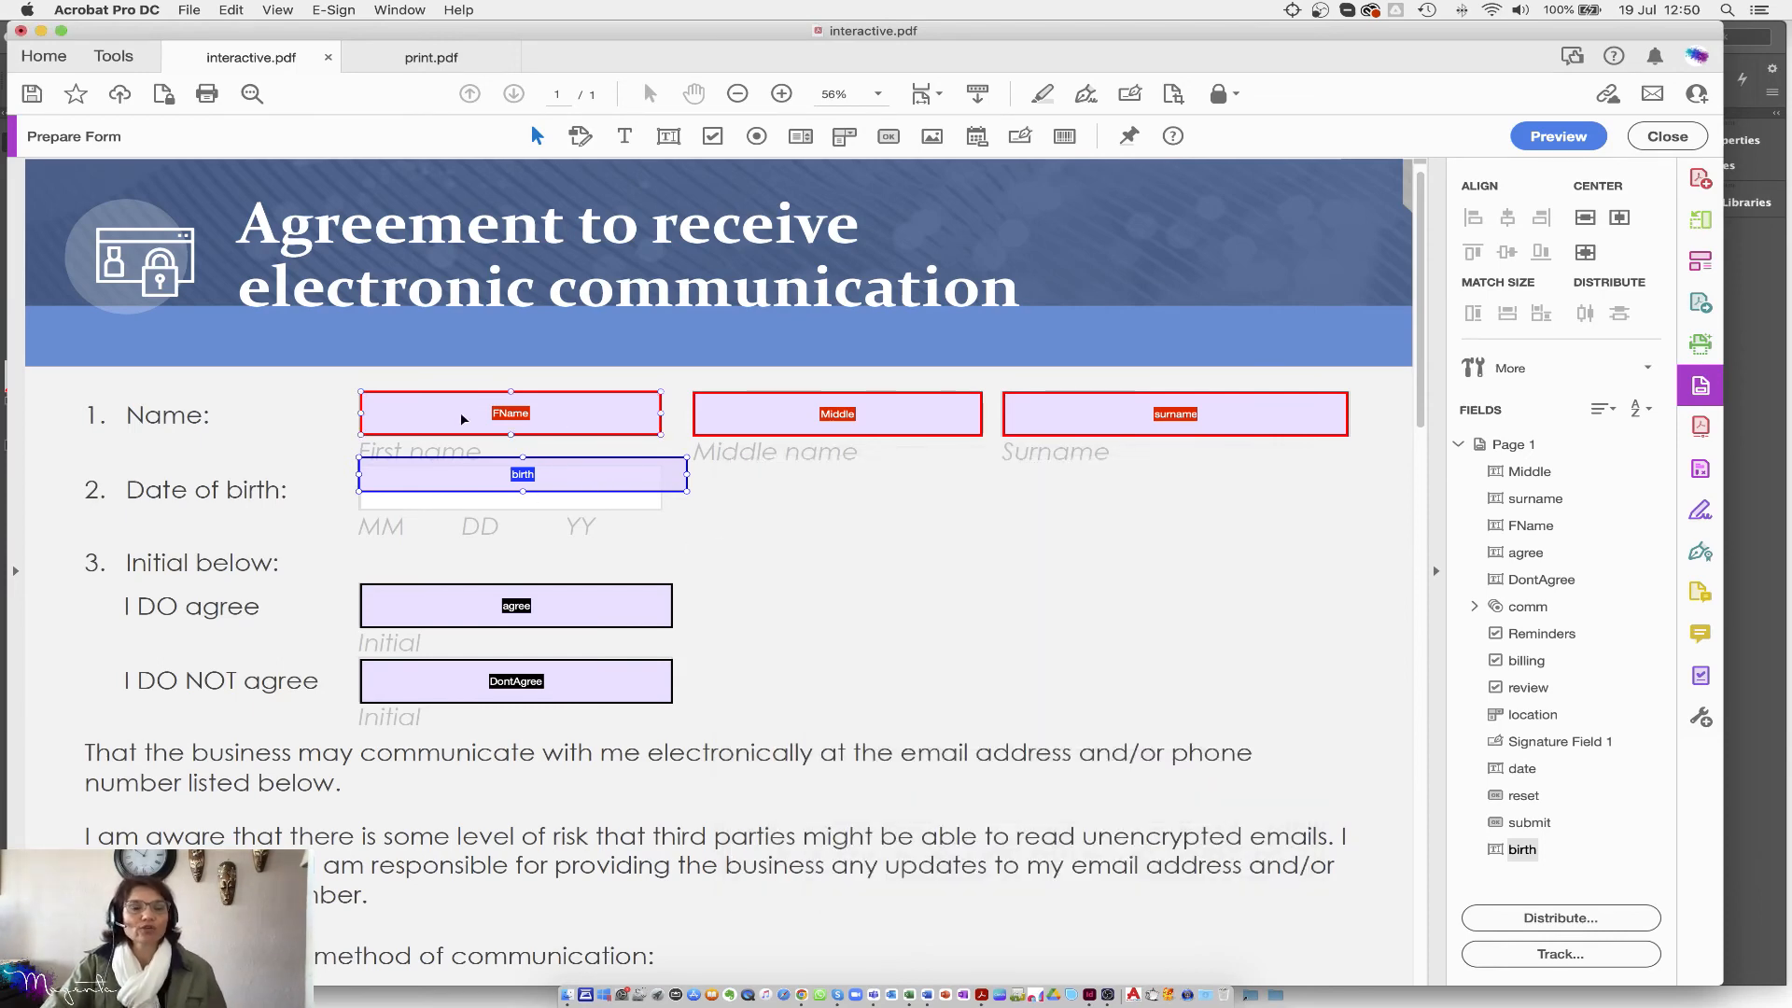
# Step: Match the birth field's size to FName and left-align it directly beneath FName
pyautogui.moveTo(333, 380); pyautogui.dragTo(685, 534)
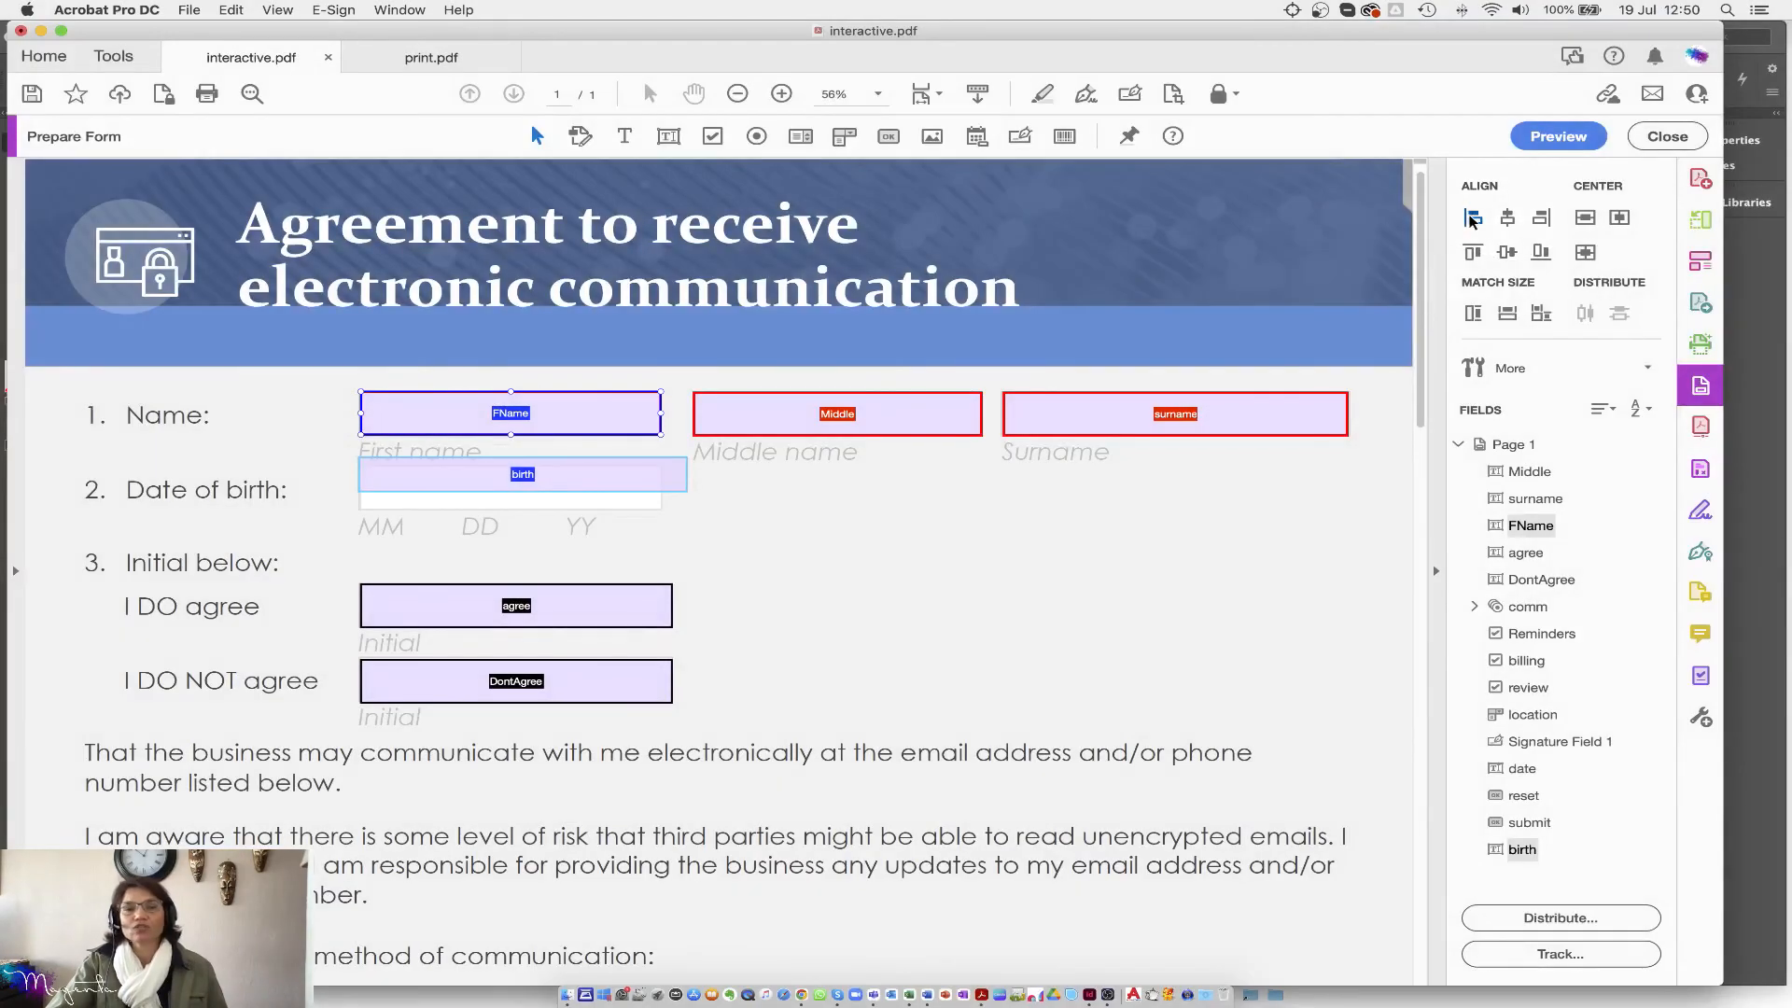
pyautogui.click(1472, 217)
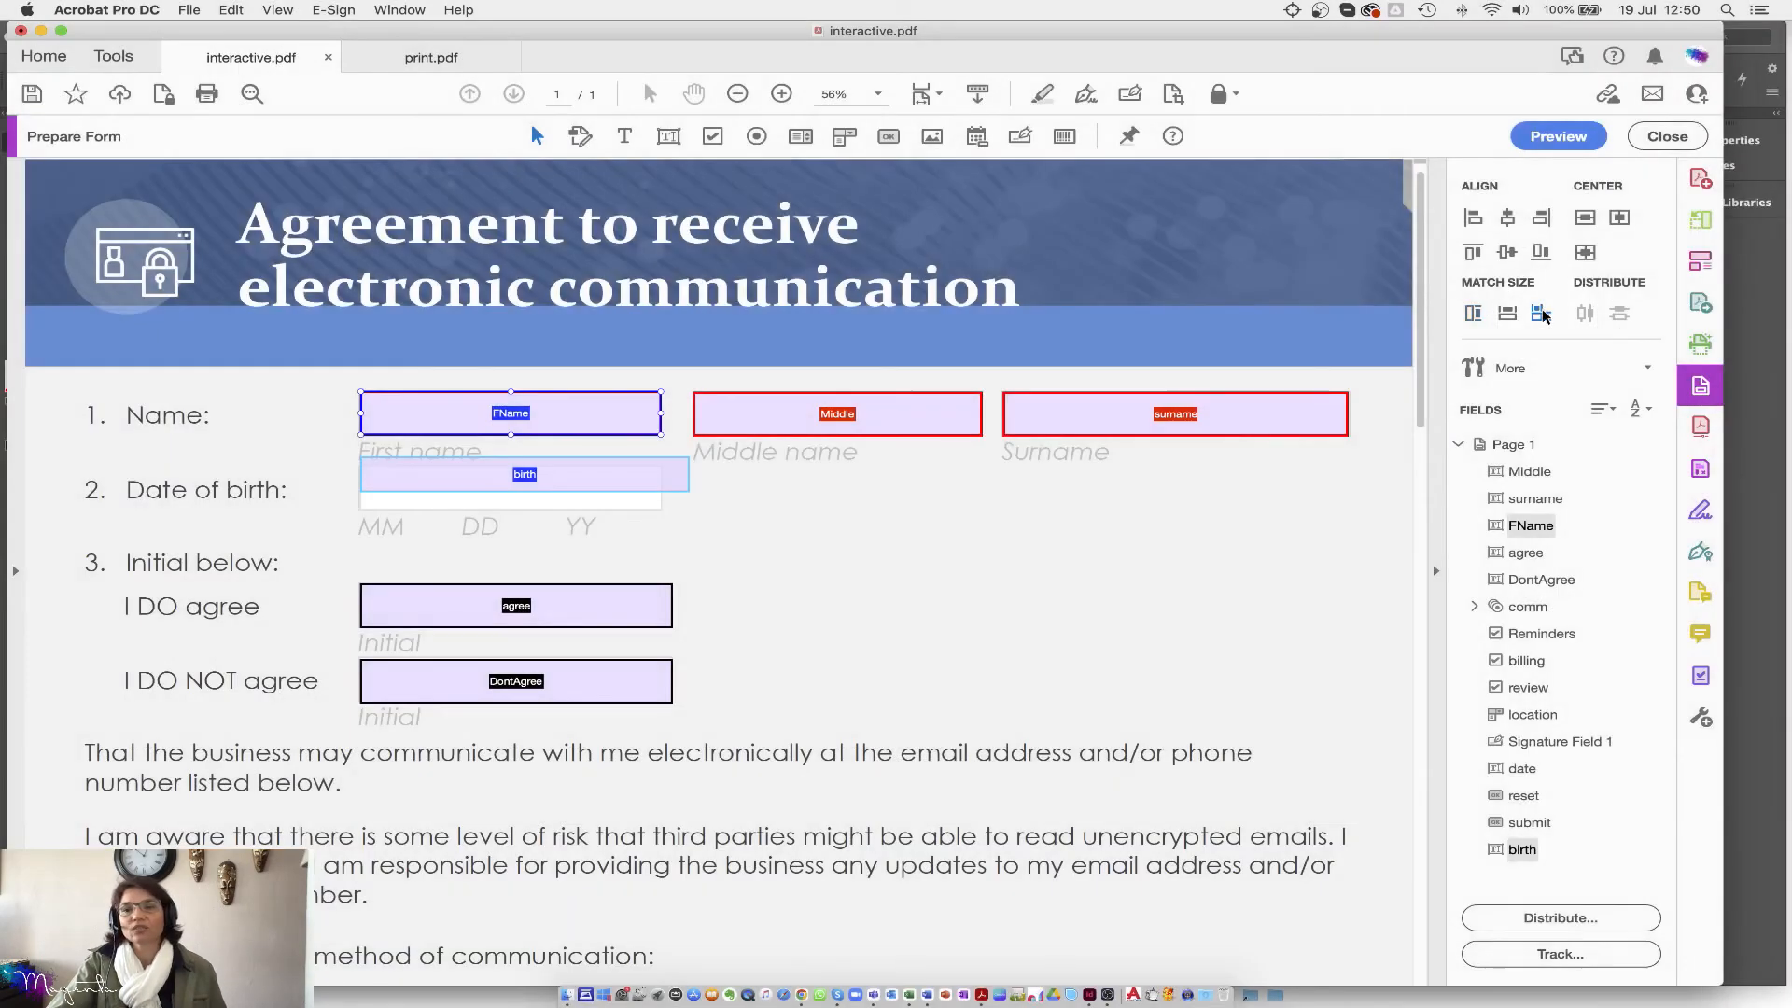
pyautogui.click(1541, 313)
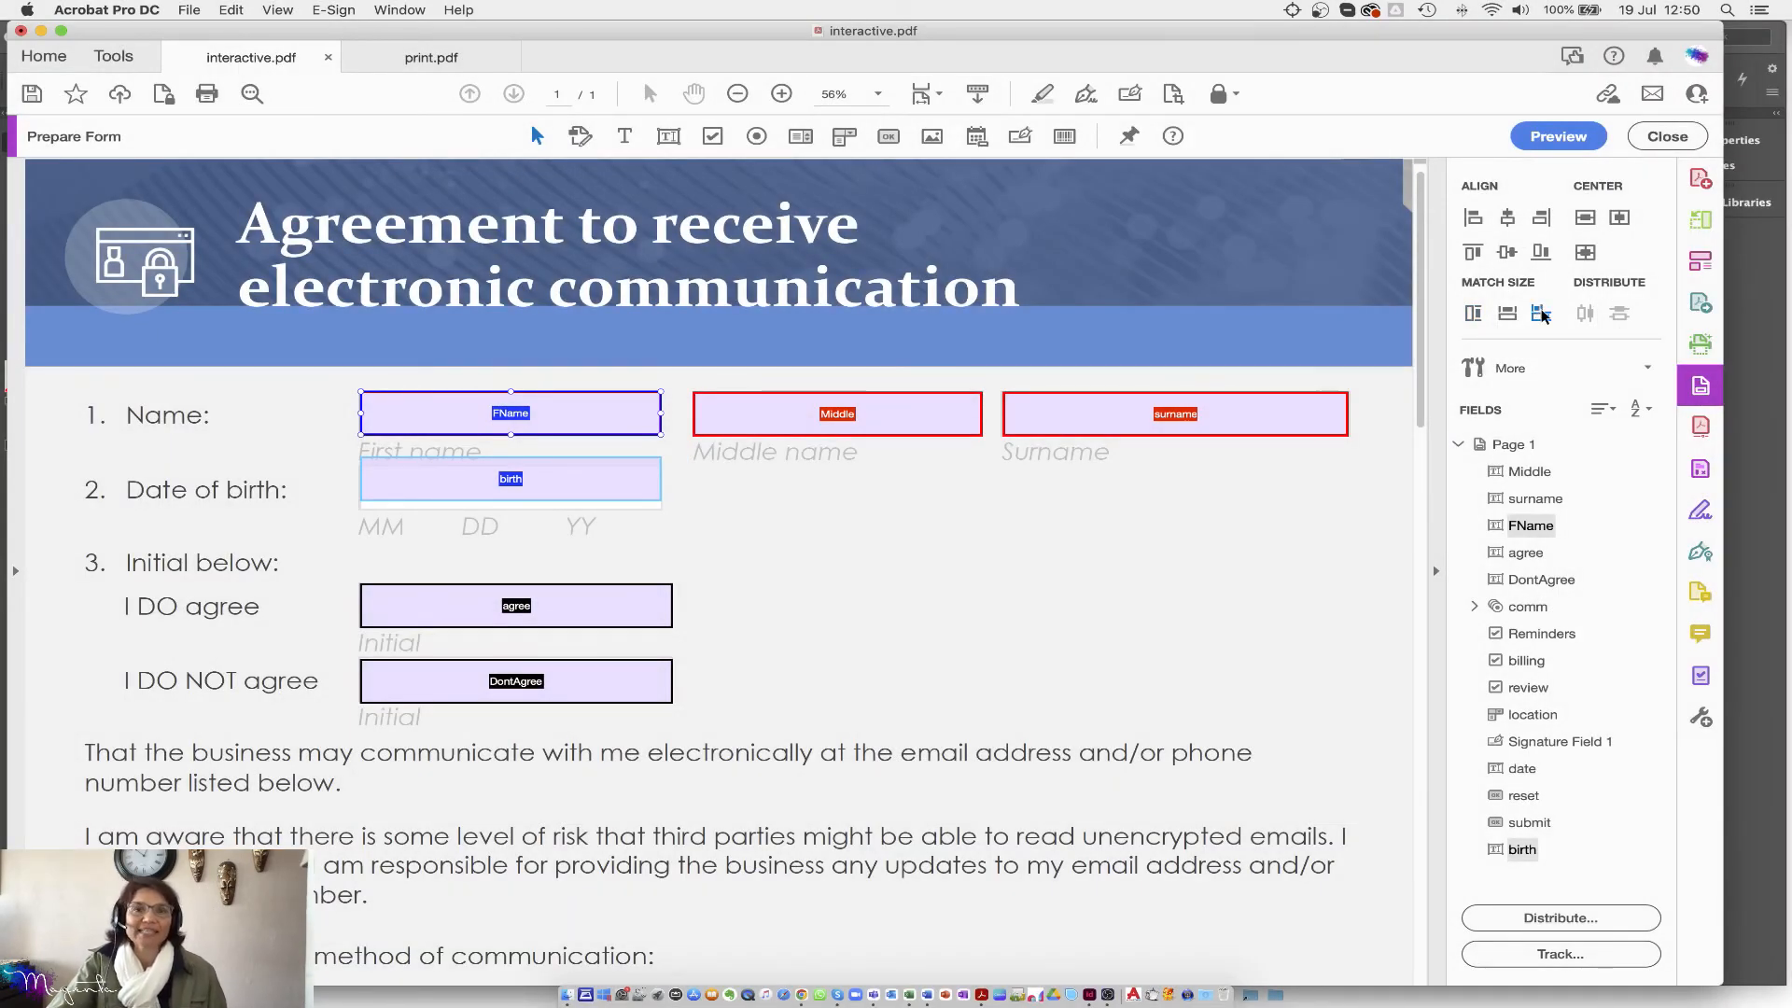
pyautogui.click(596, 484)
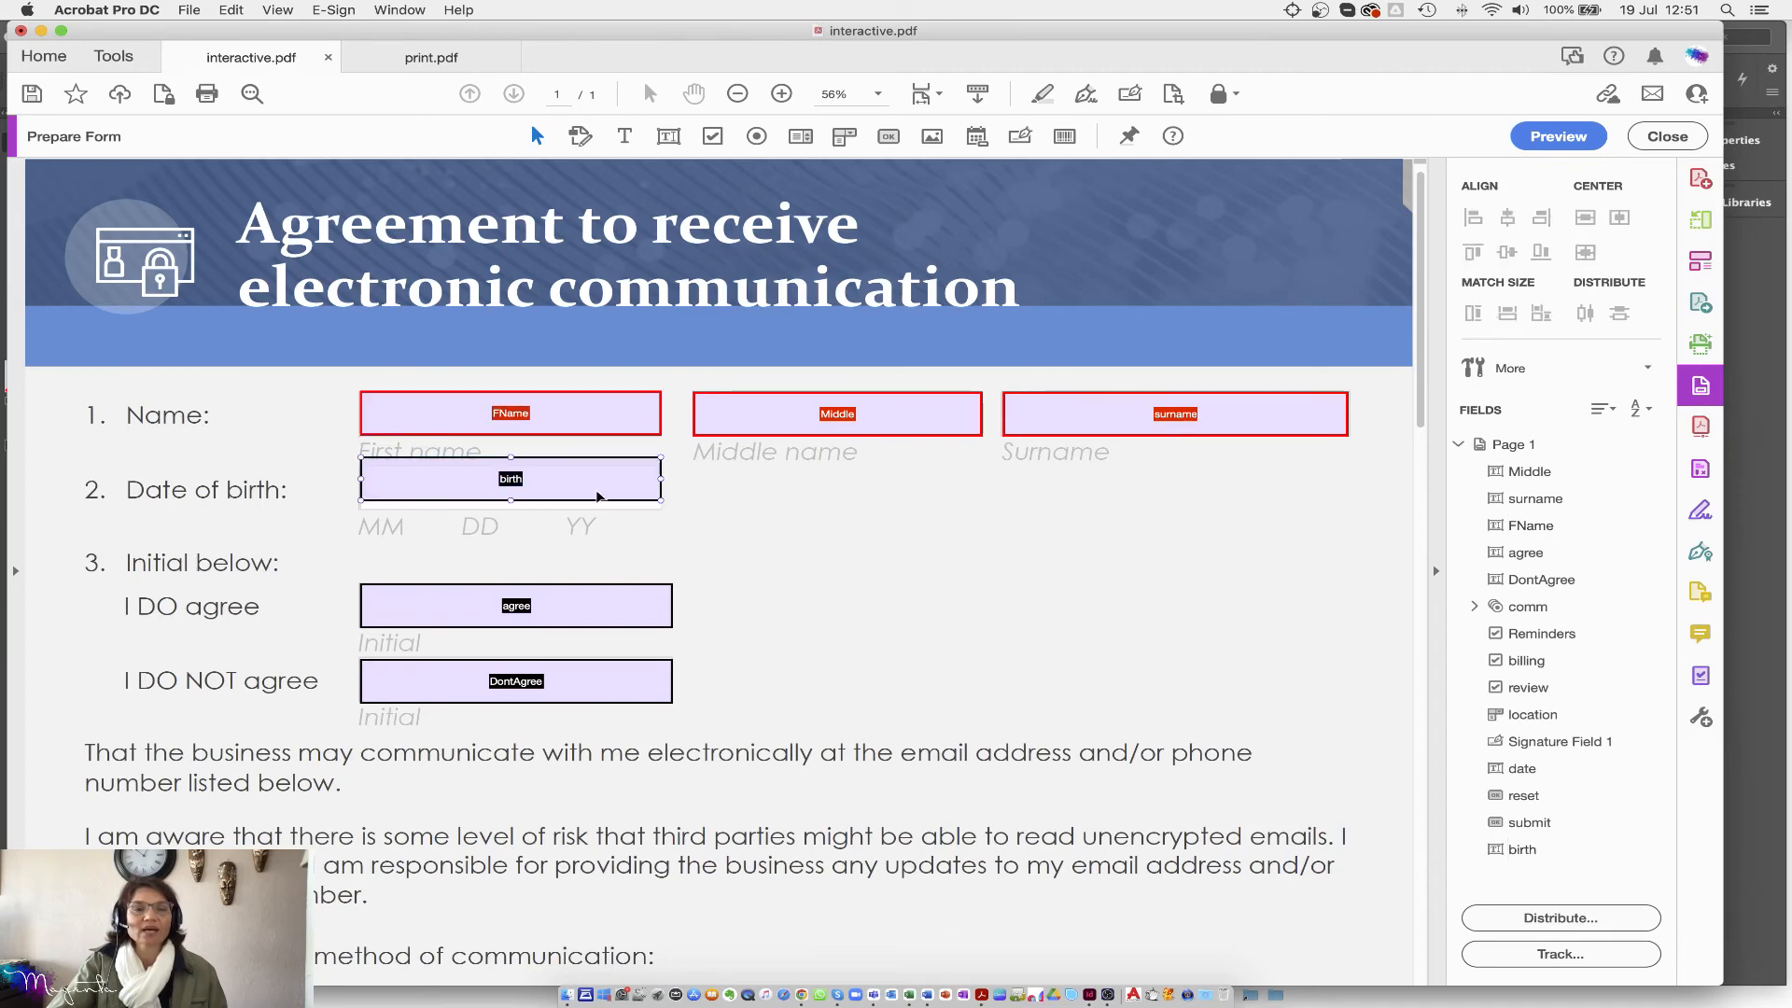
pyautogui.moveTo(595, 483); pyautogui.dragTo(594, 494)
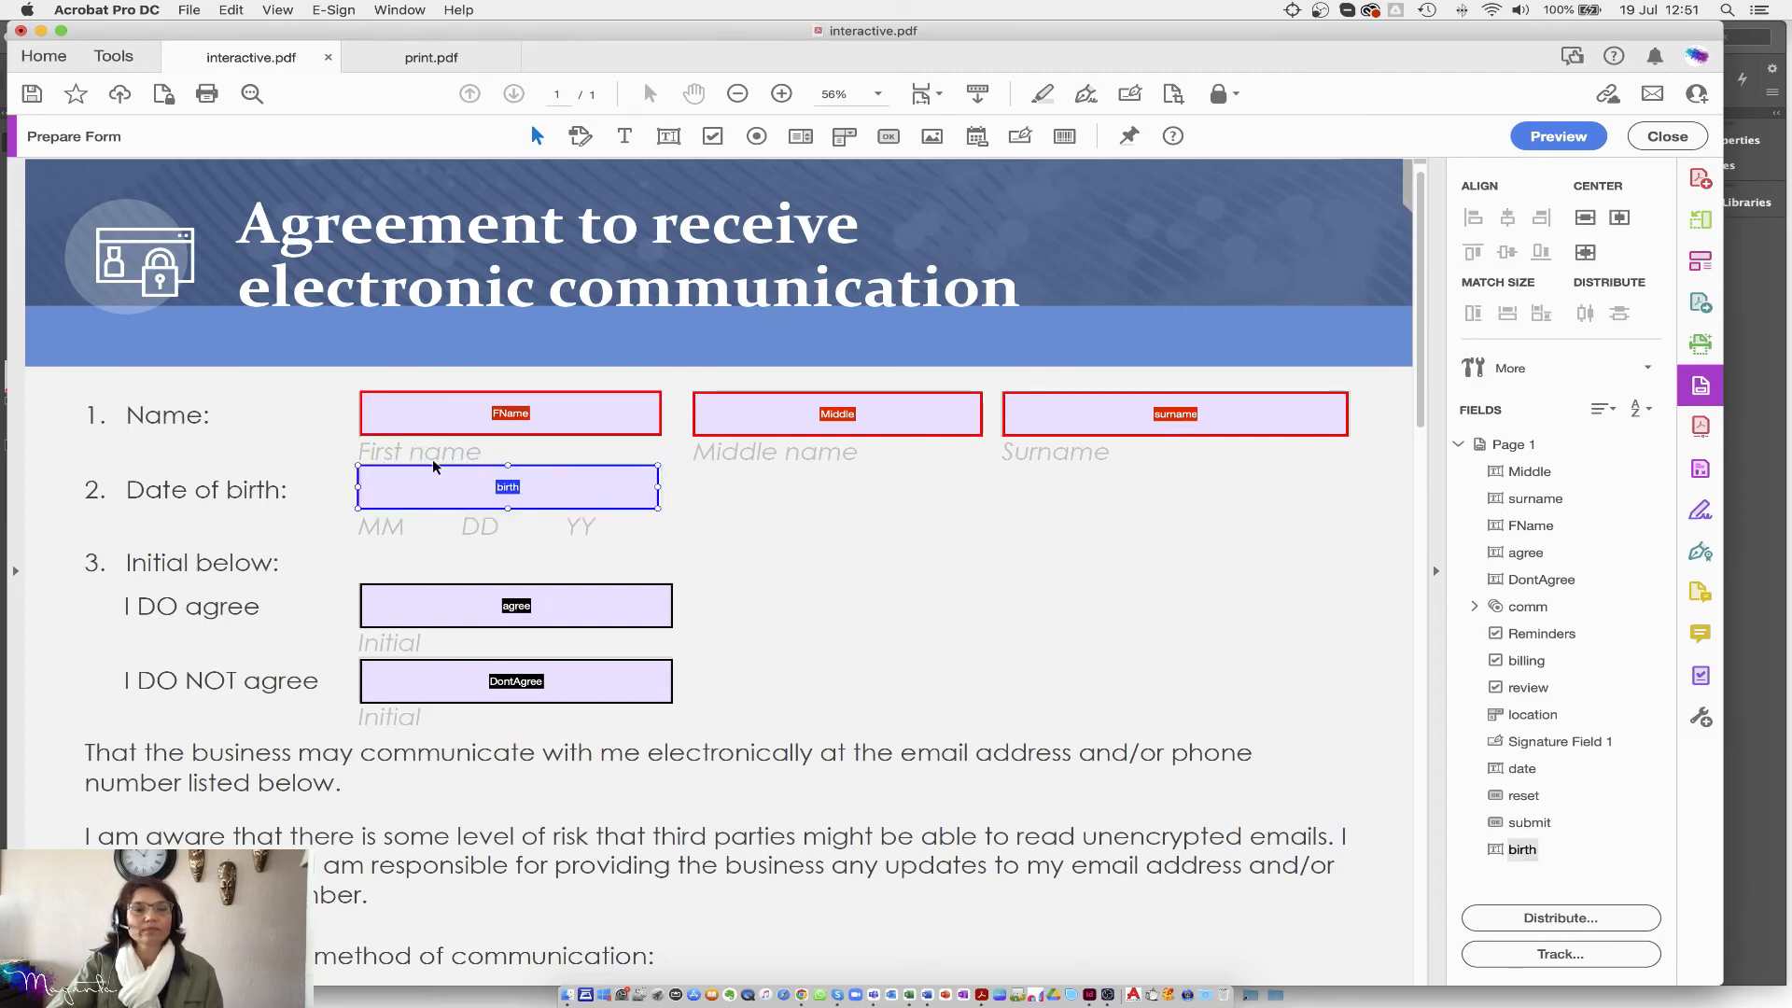
pyautogui.moveTo(325, 400); pyautogui.dragTo(541, 530)
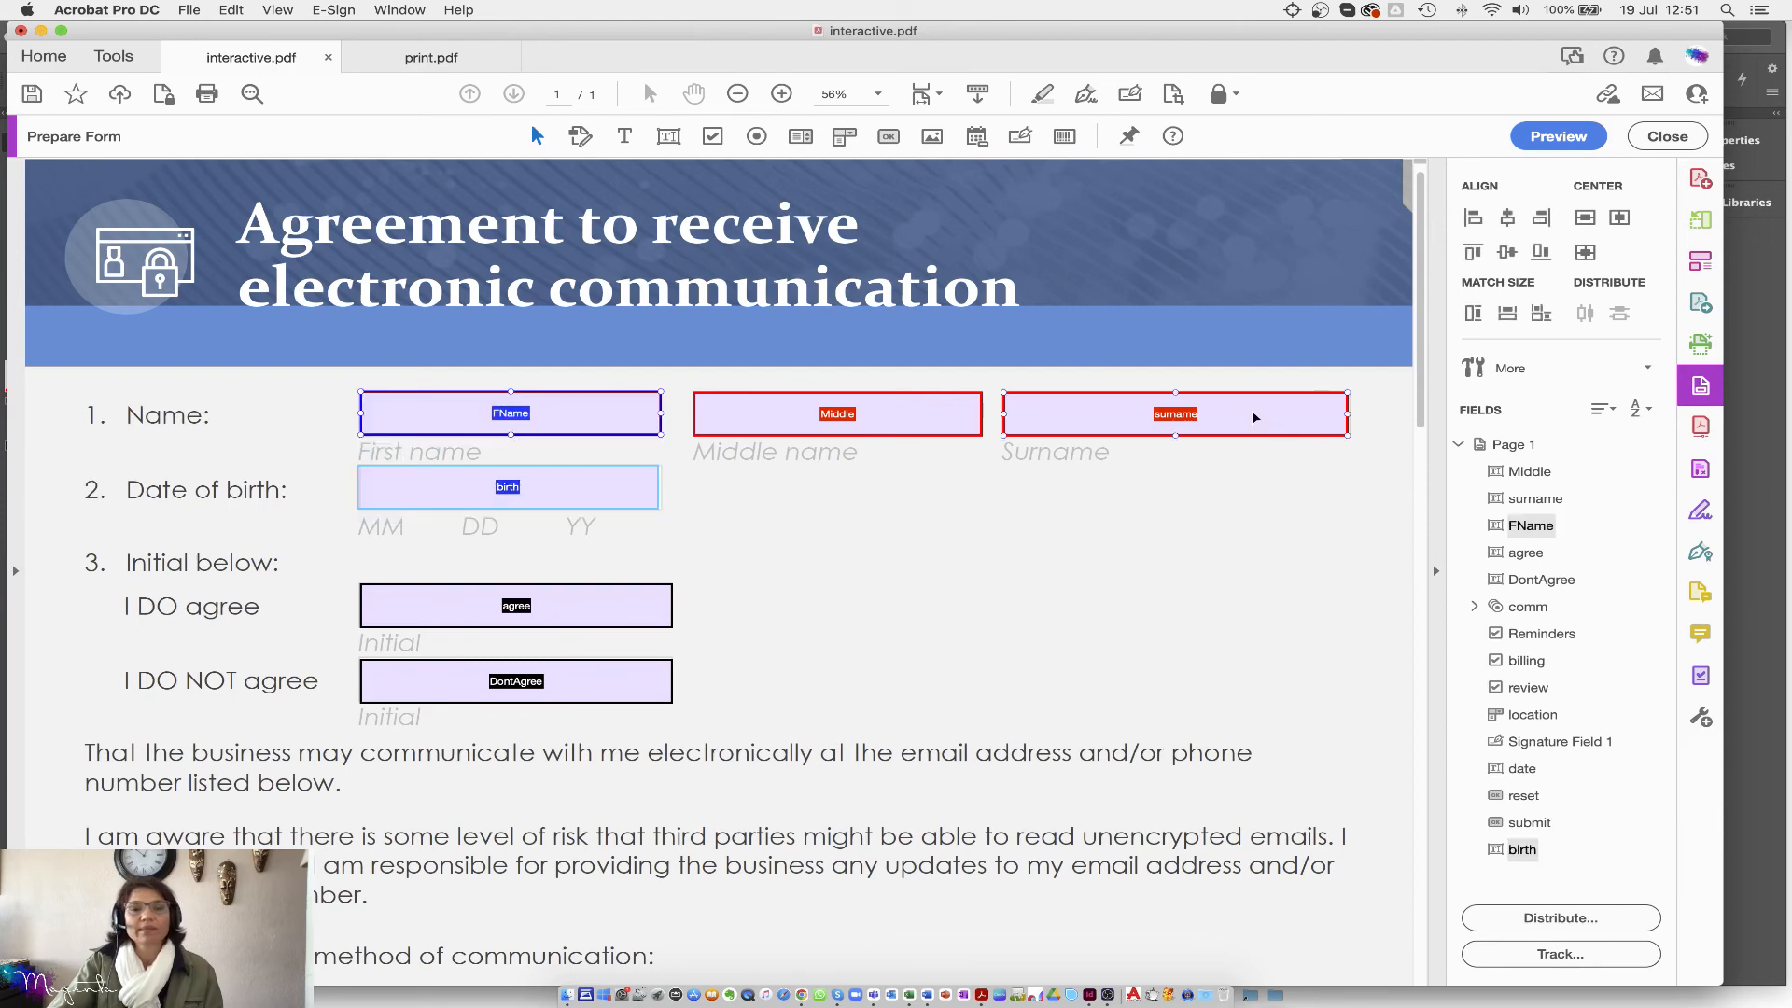
pyautogui.click(1475, 217)
pyautogui.click(1090, 588)
# Step: Open the Text message radio option's properties and try the Cross and Check button styles
pyautogui.scroll(-2, 873, 592)
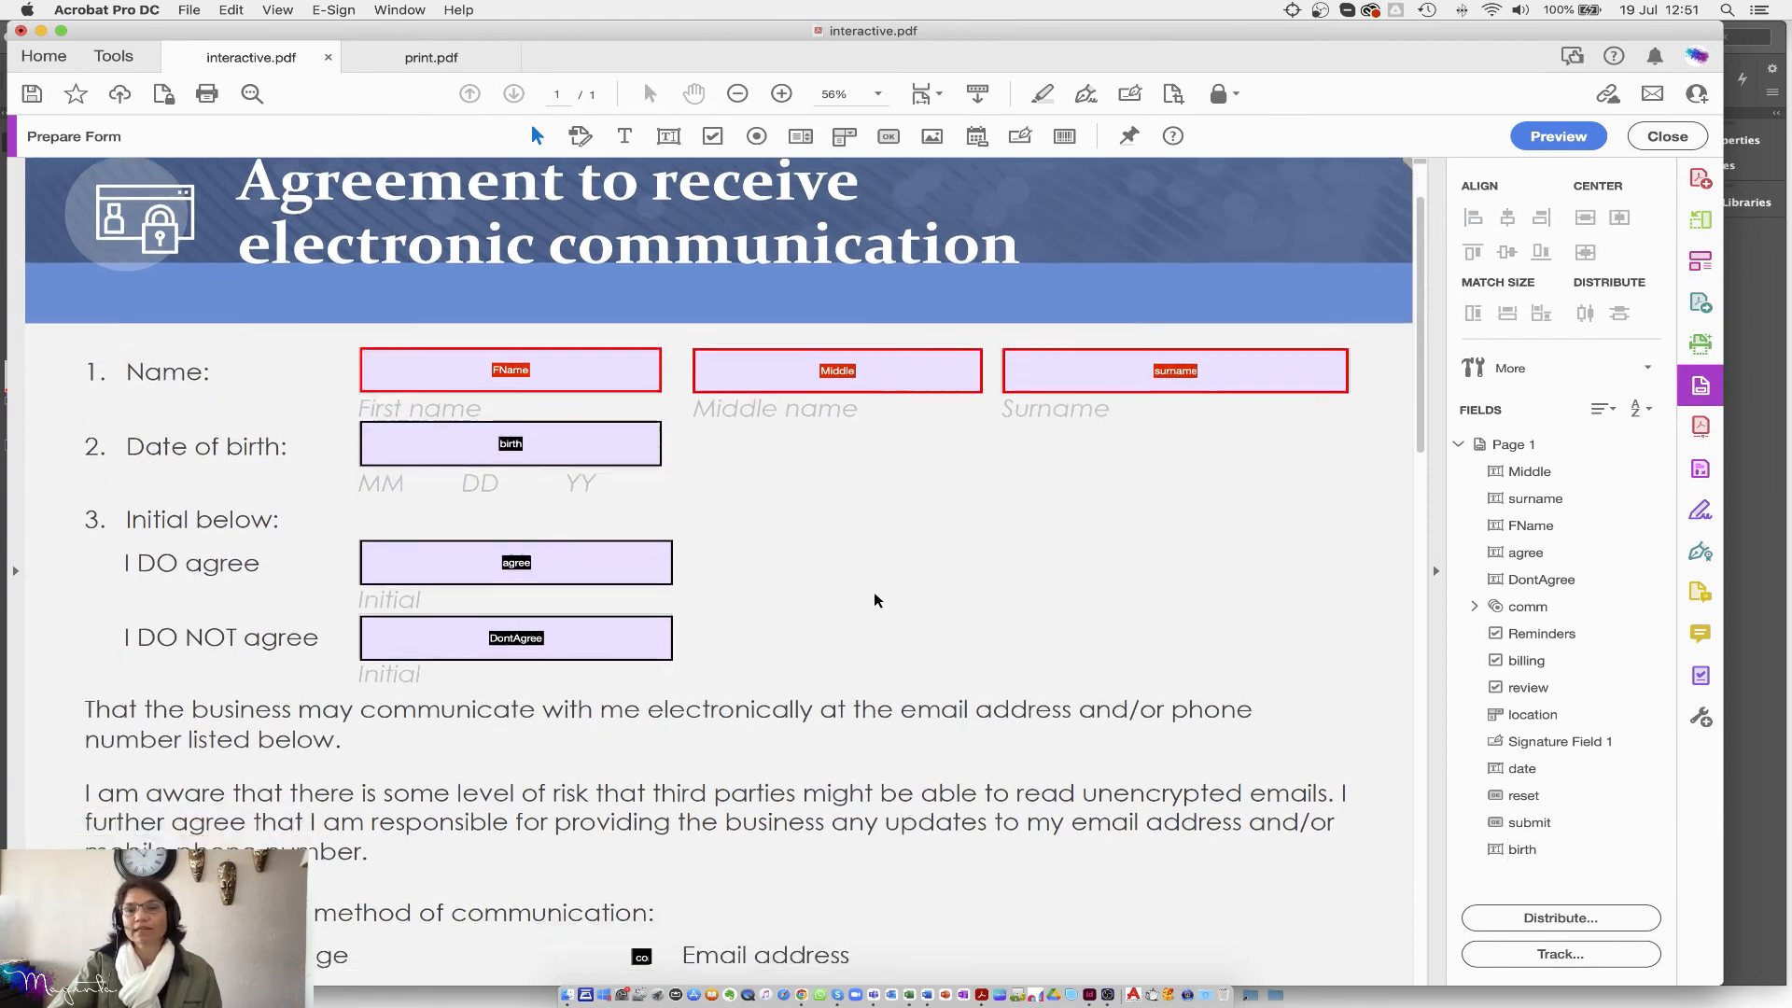
pyautogui.scroll(-4, 874, 592)
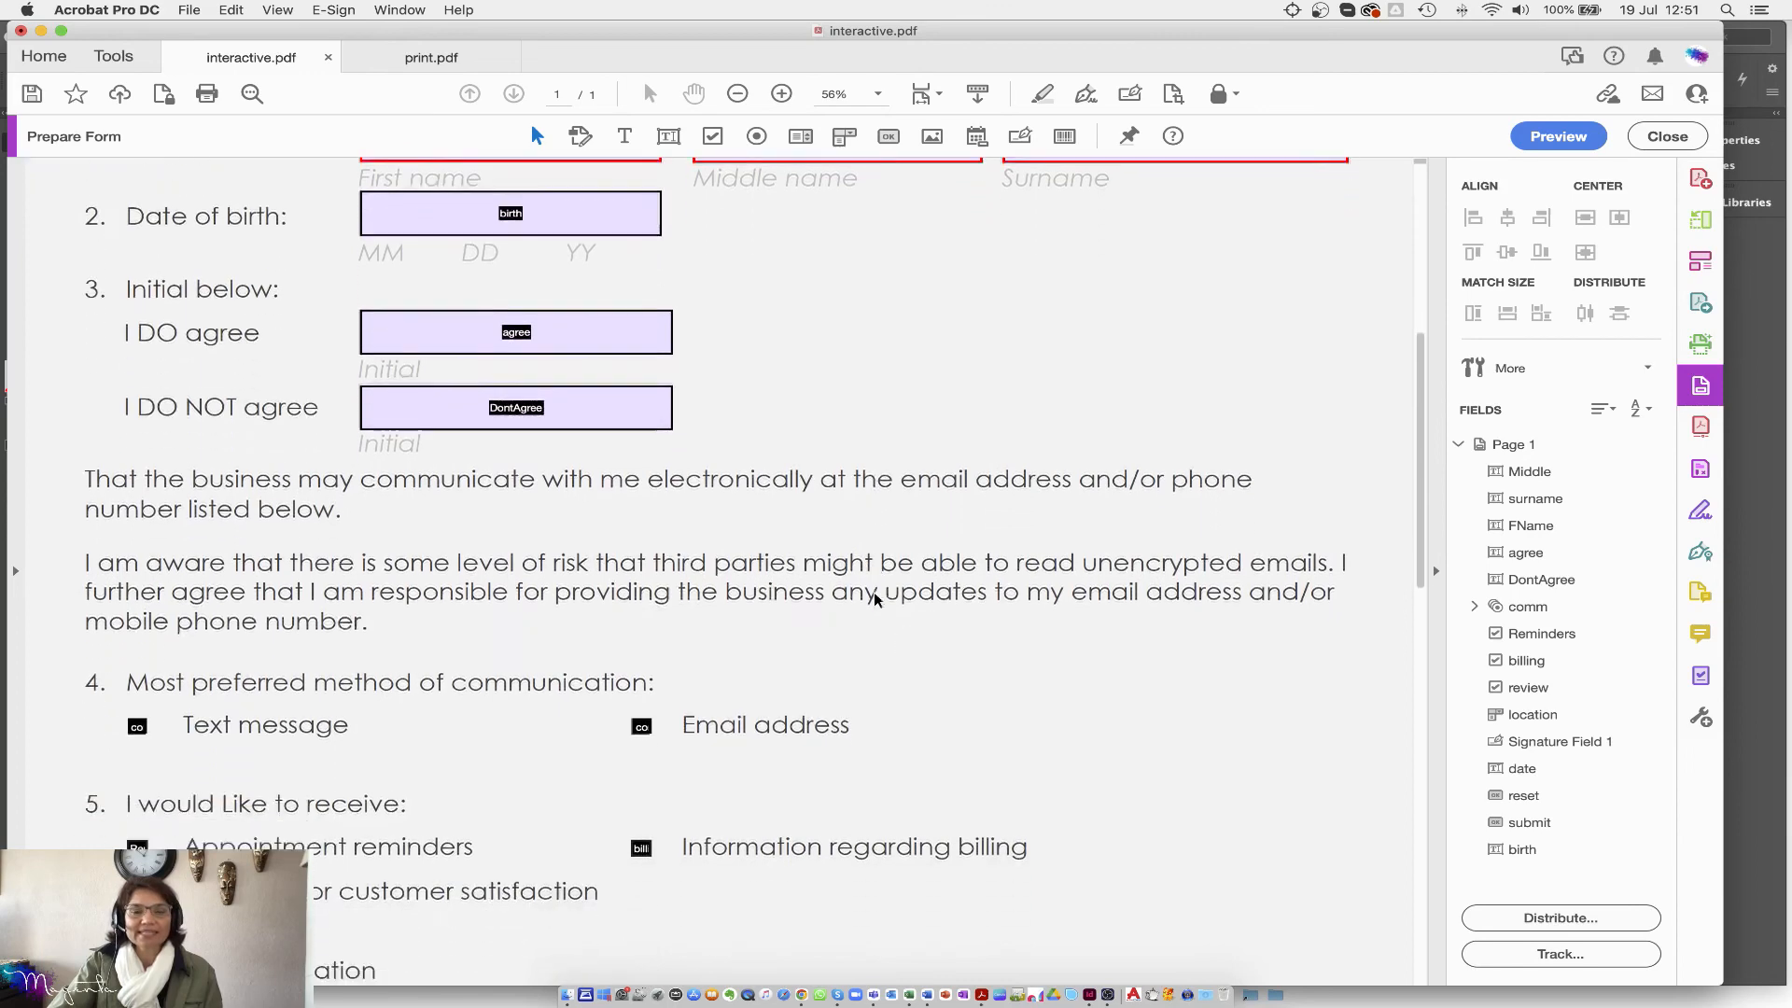
pyautogui.scroll(-3, 874, 598)
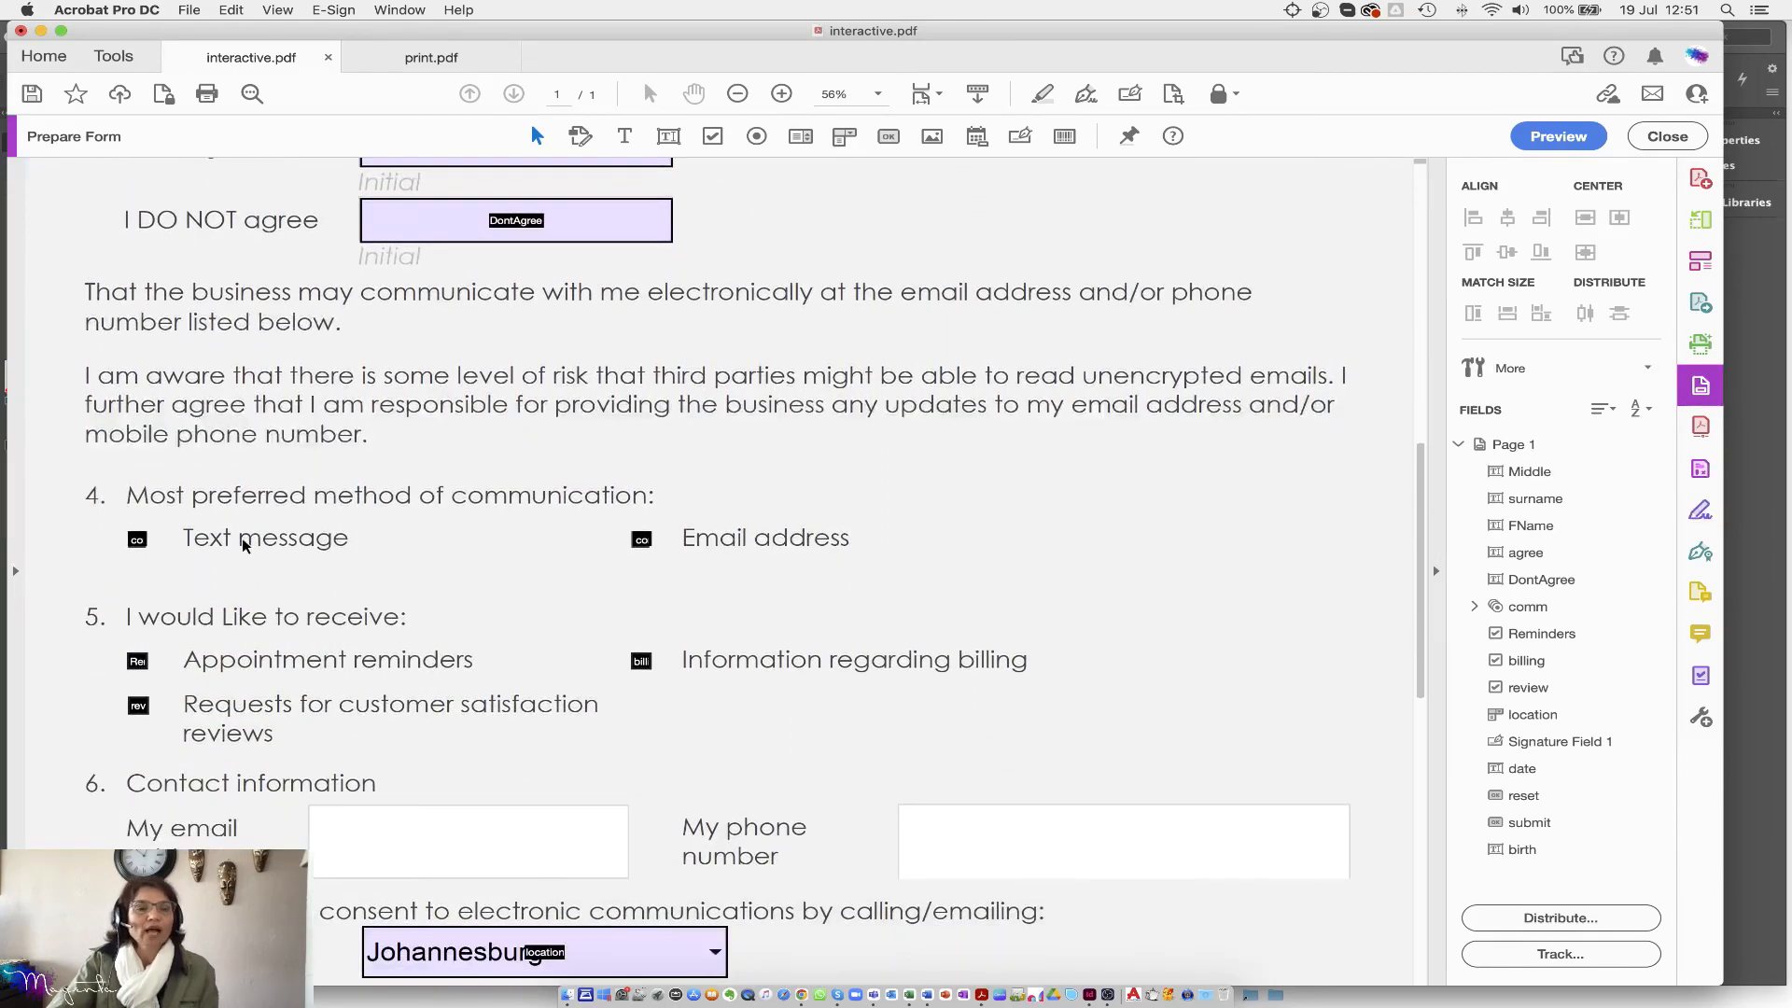
pyautogui.doubleClick(138, 539)
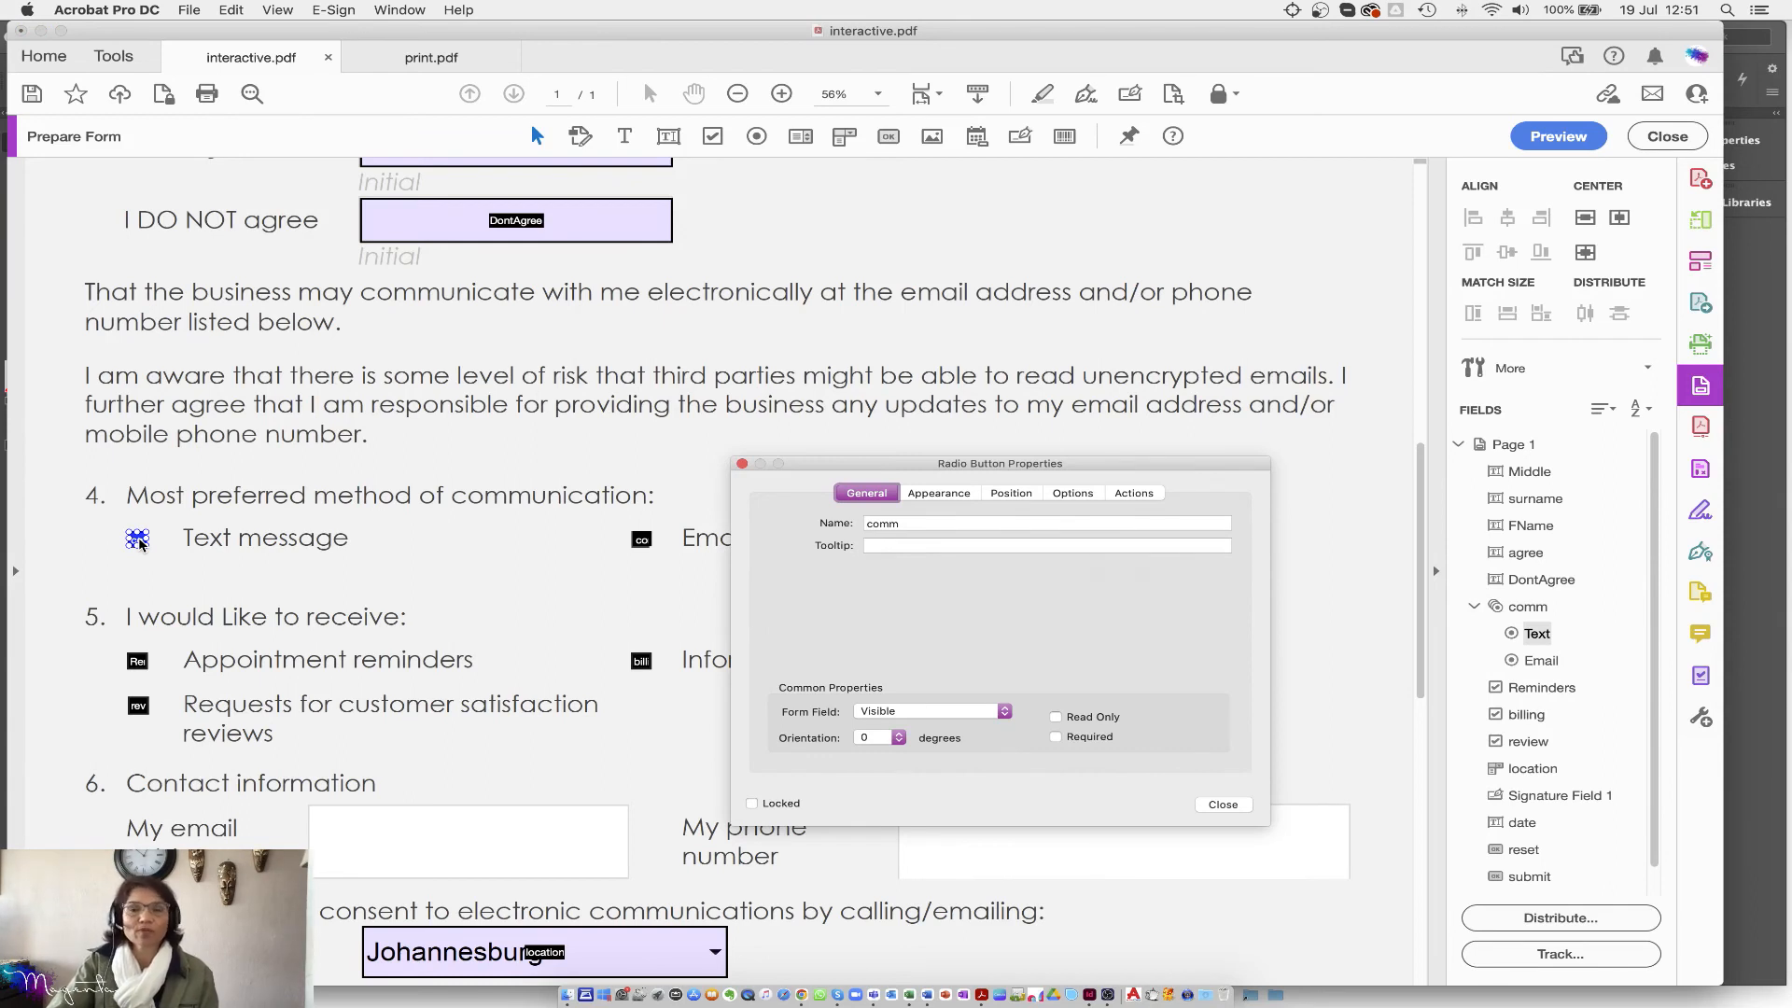
pyautogui.click(1079, 494)
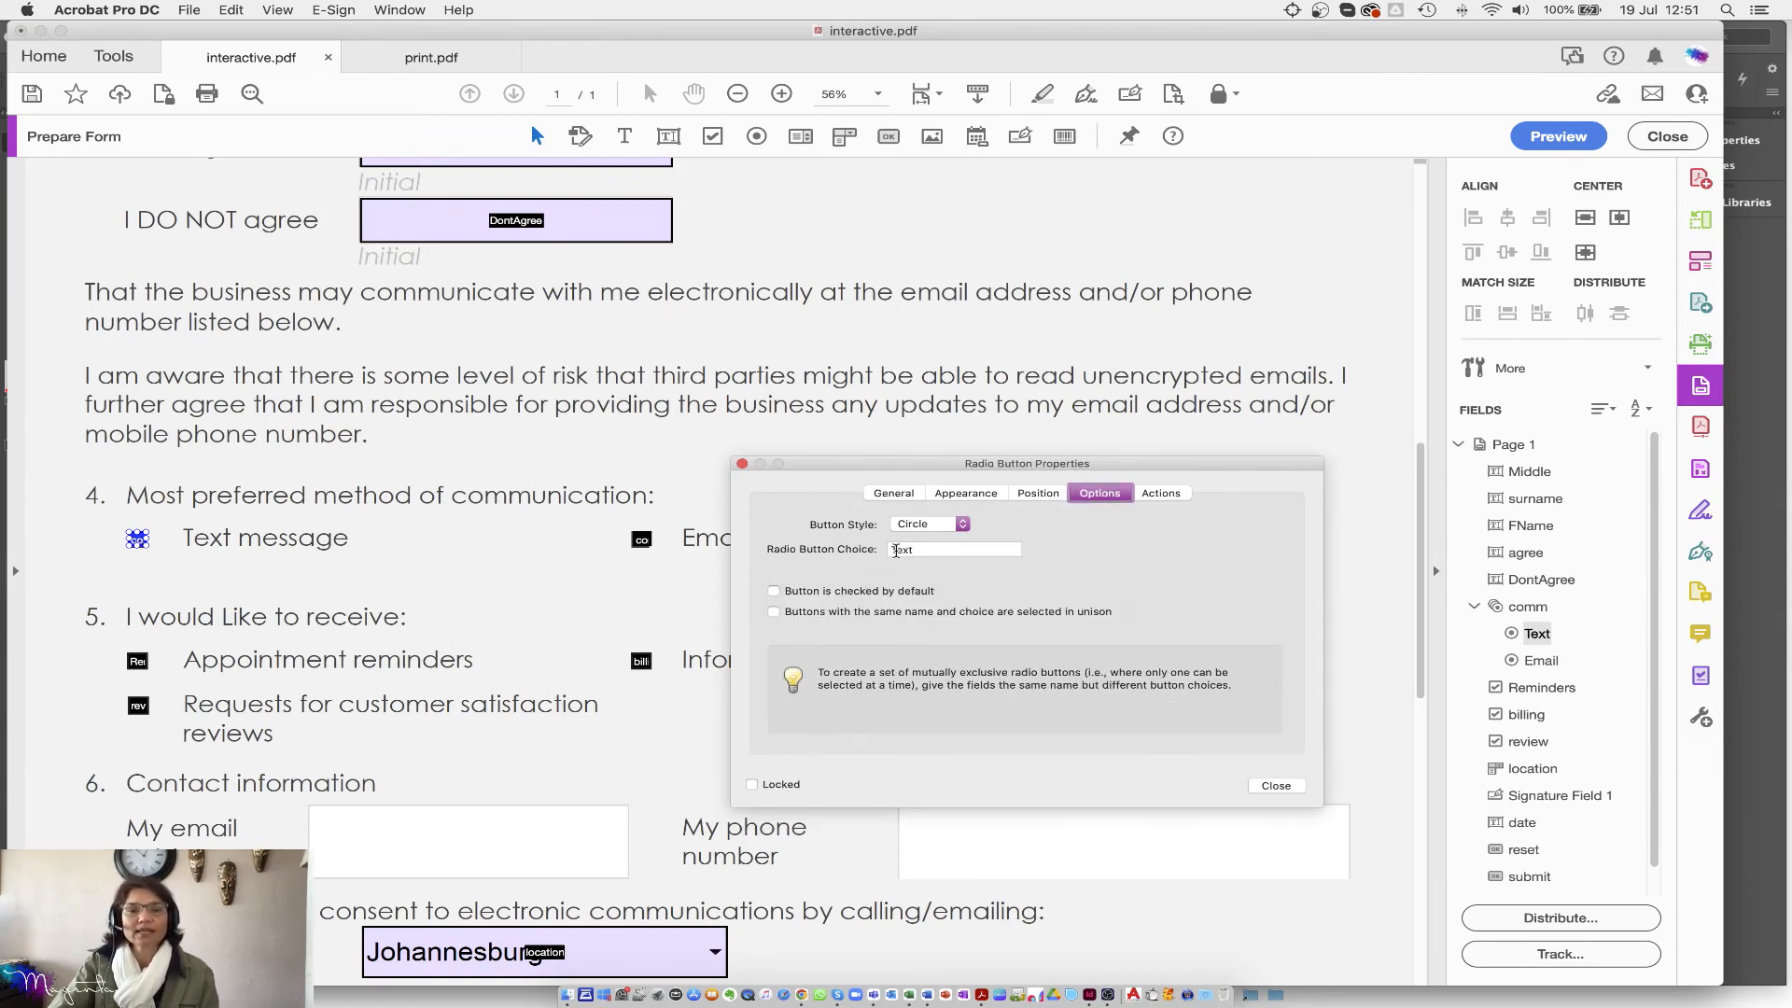
pyautogui.click(963, 524)
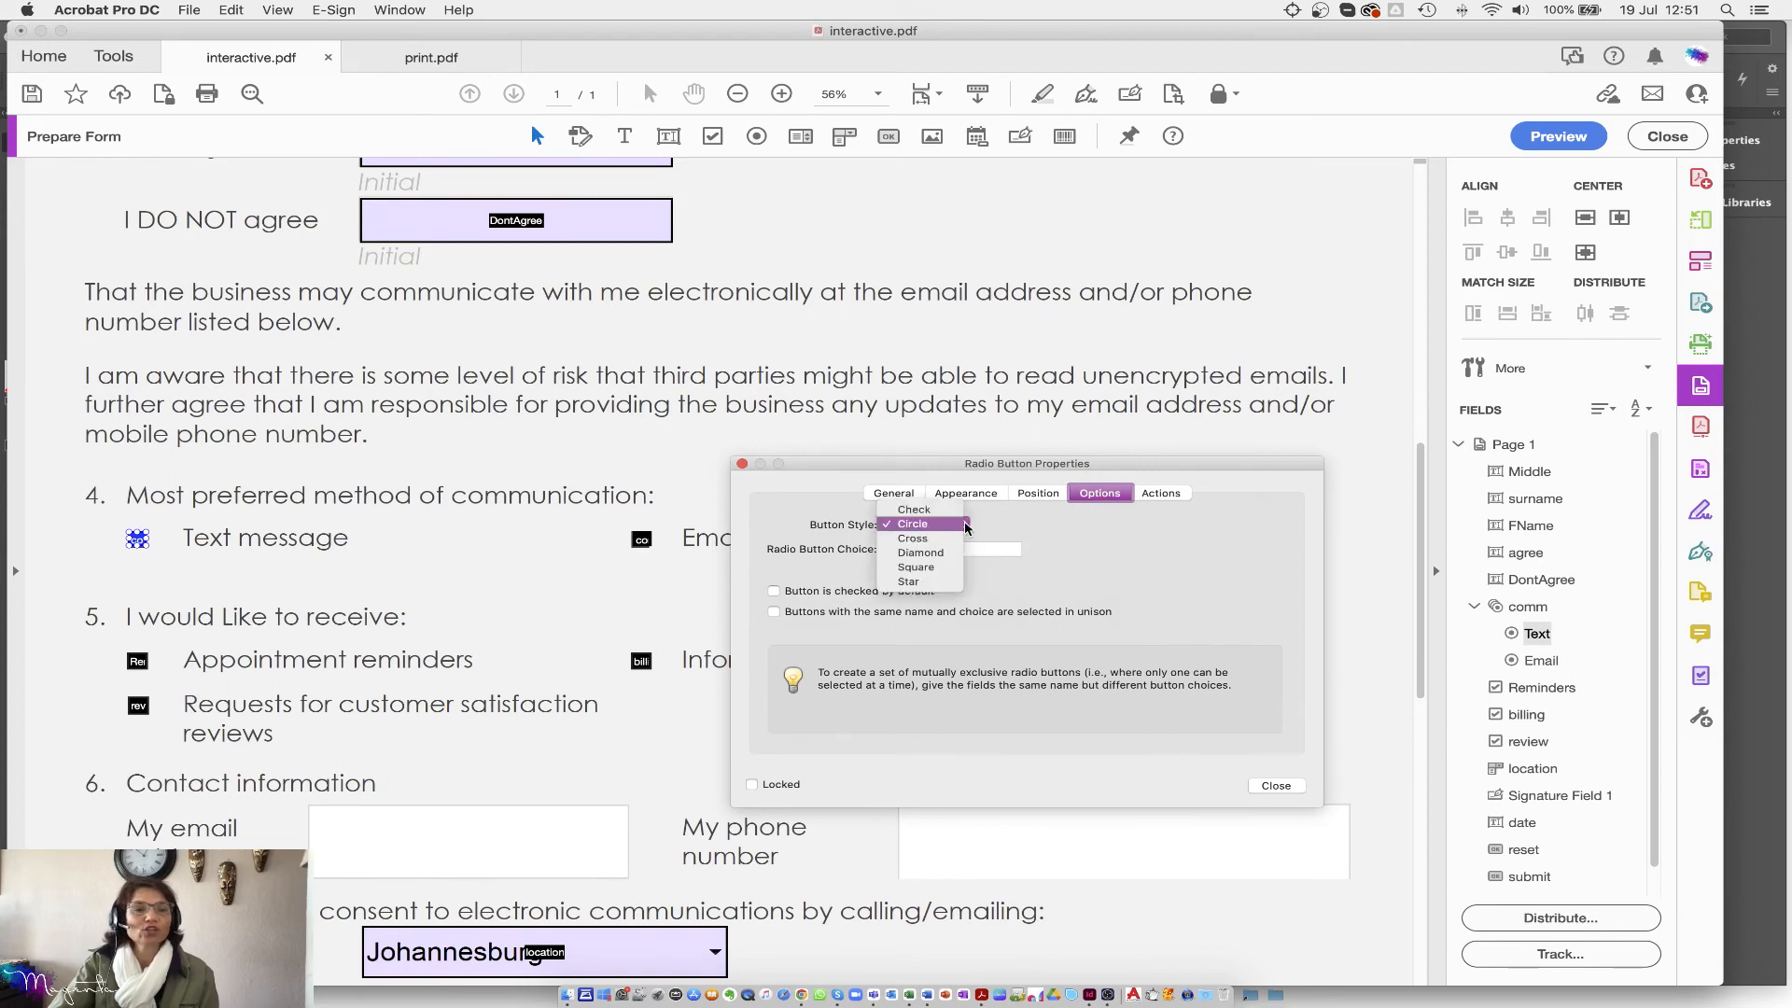
pyautogui.click(919, 540)
pyautogui.click(916, 532)
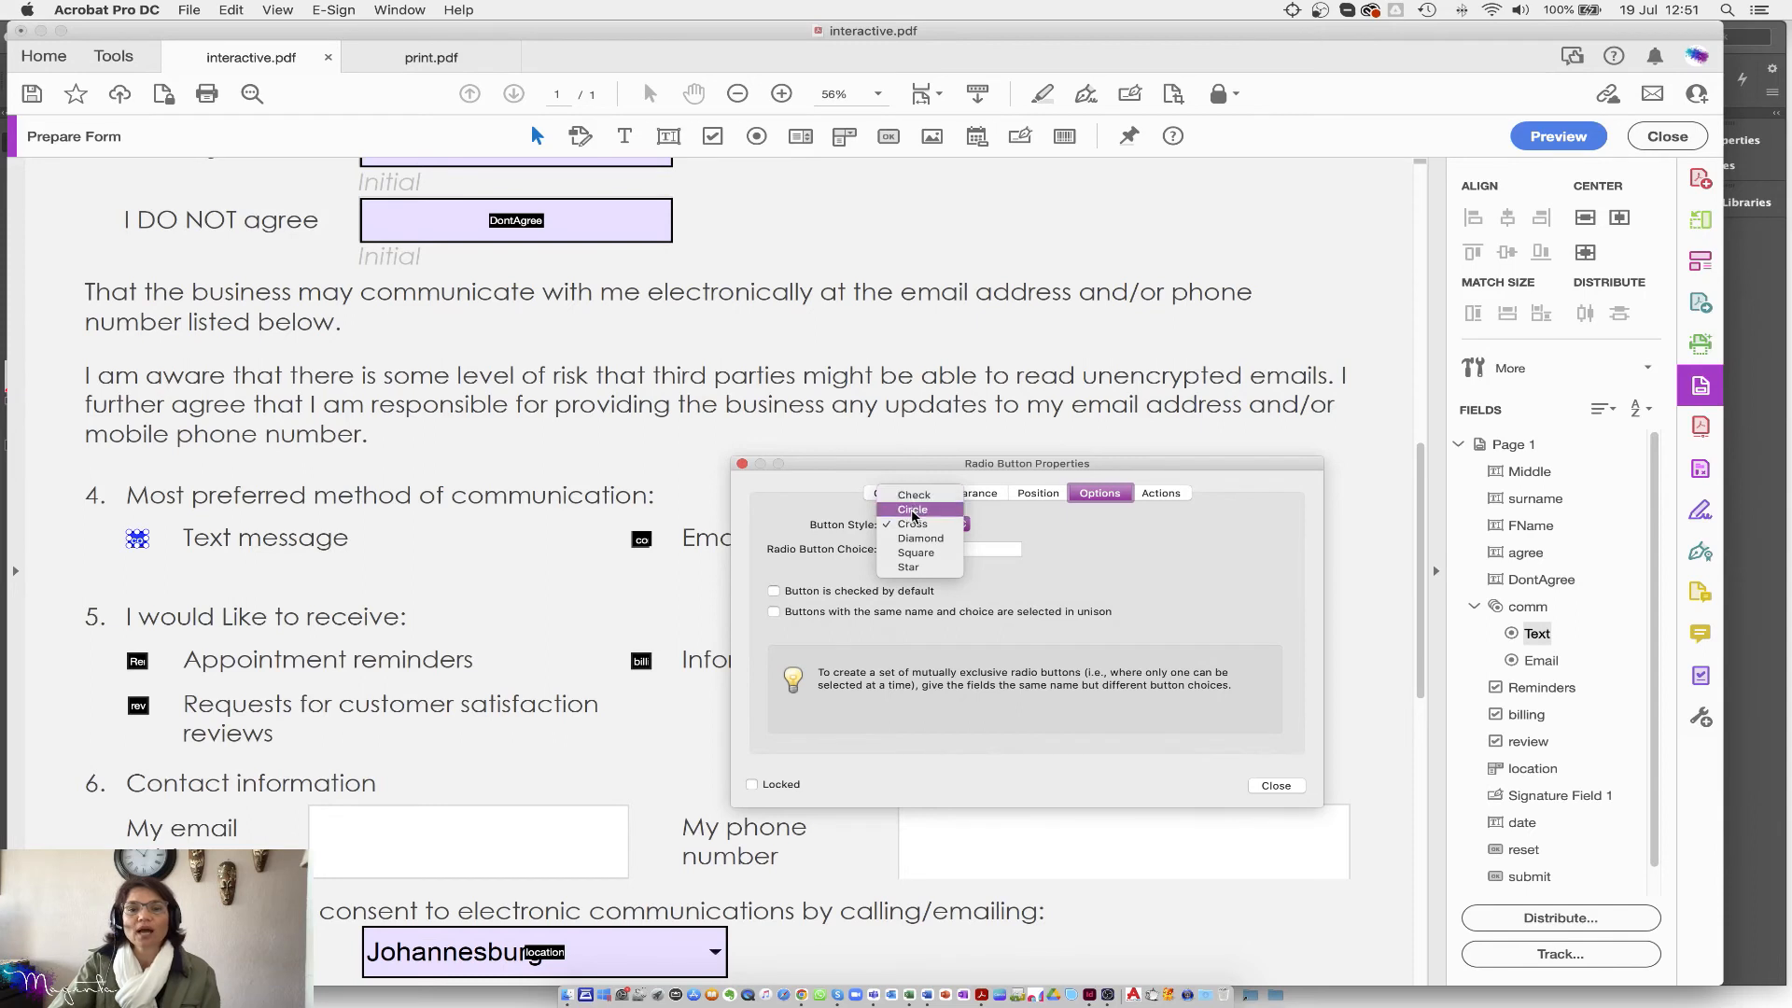
pyautogui.click(914, 495)
# Step: Keep the Email option on Circle and set the Text message option back to Circle
pyautogui.click(641, 540)
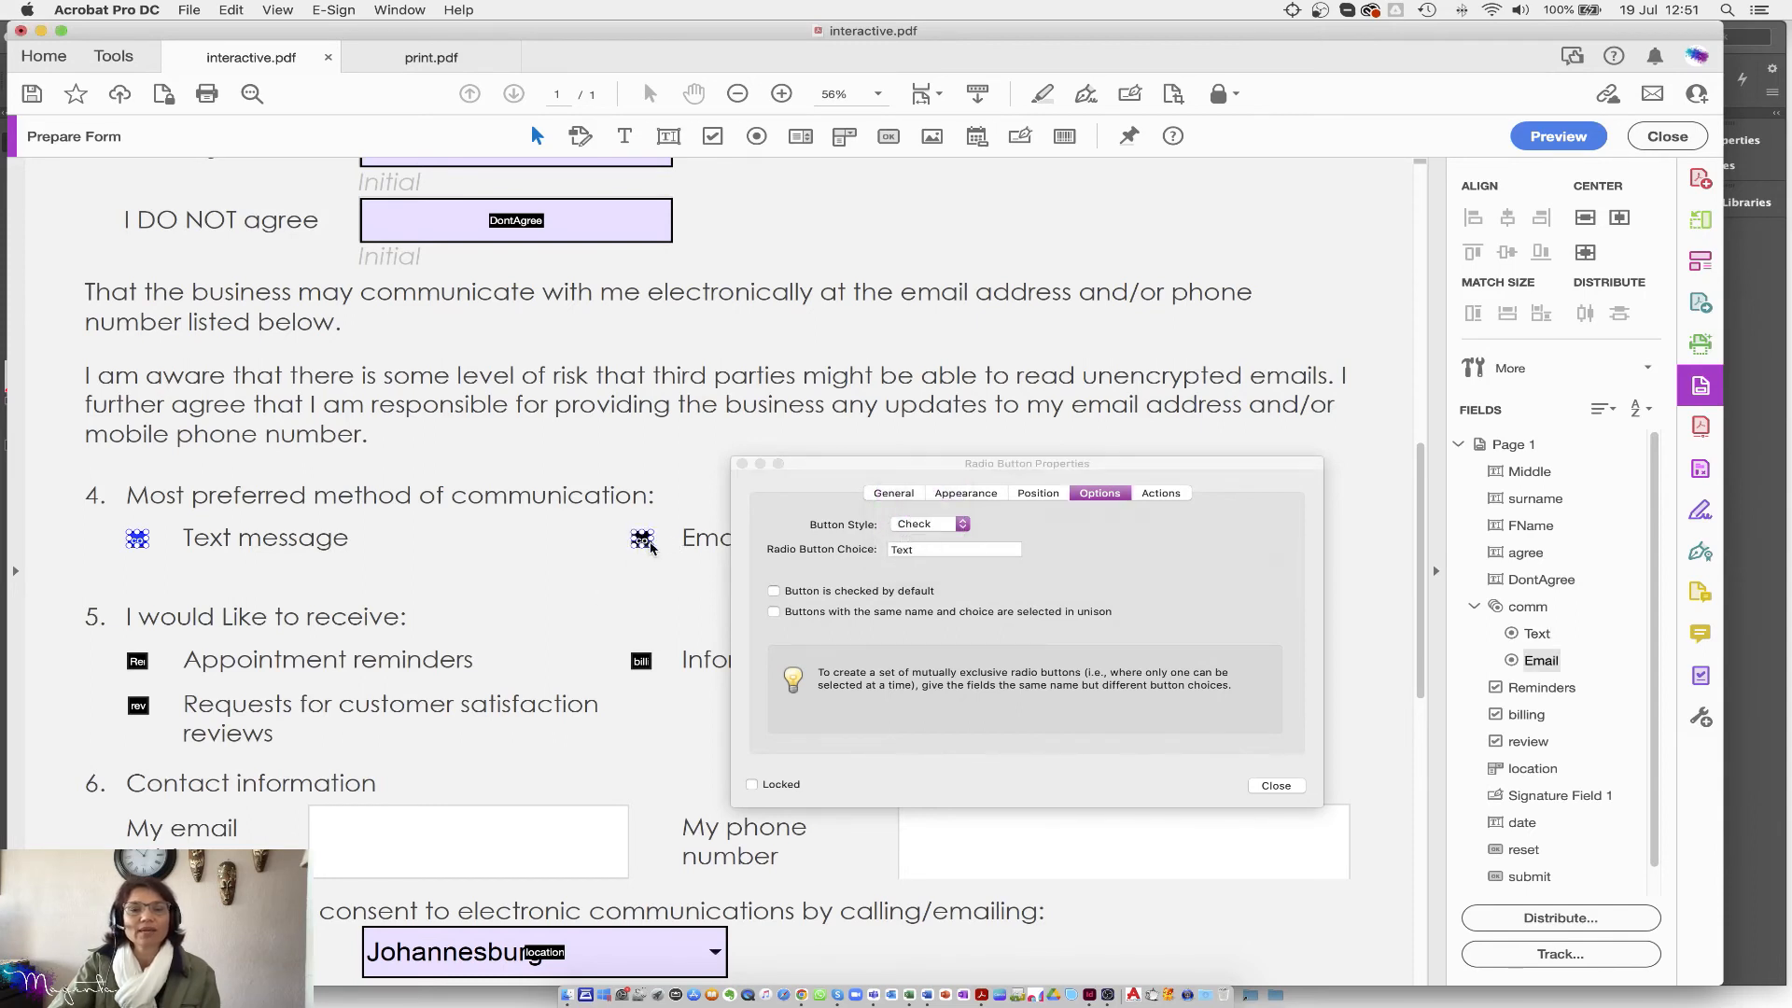
pyautogui.click(933, 524)
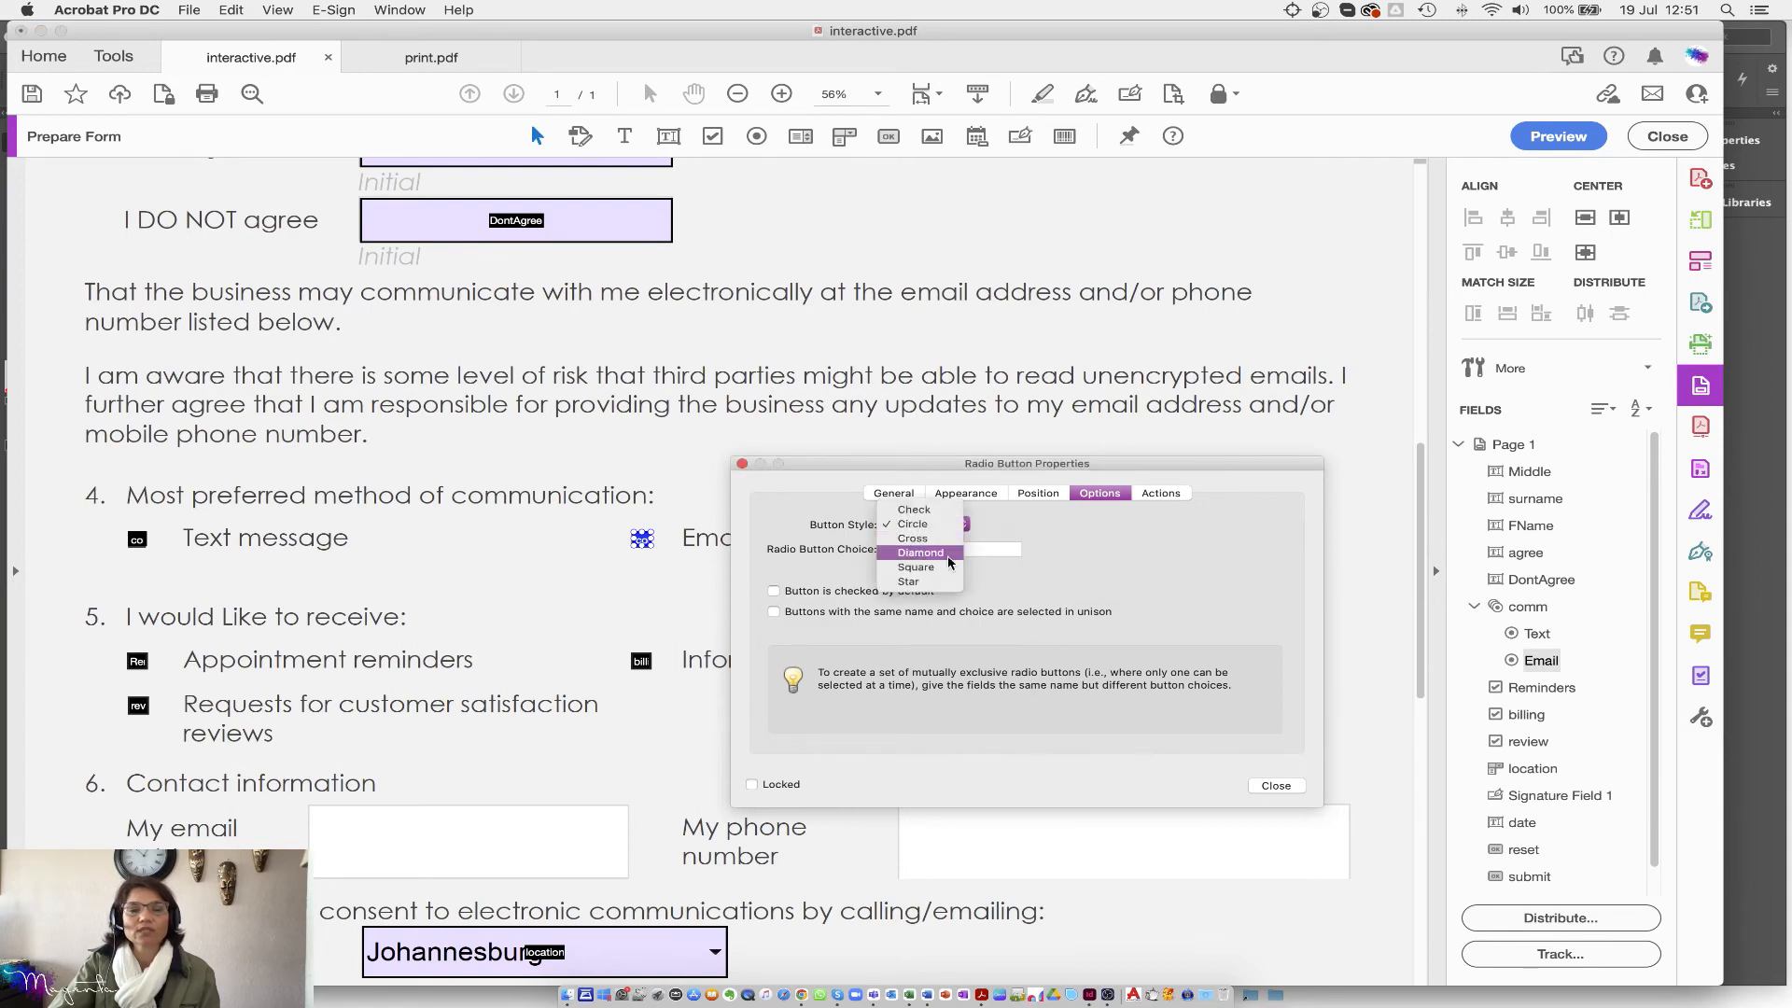
pyautogui.click(1195, 599)
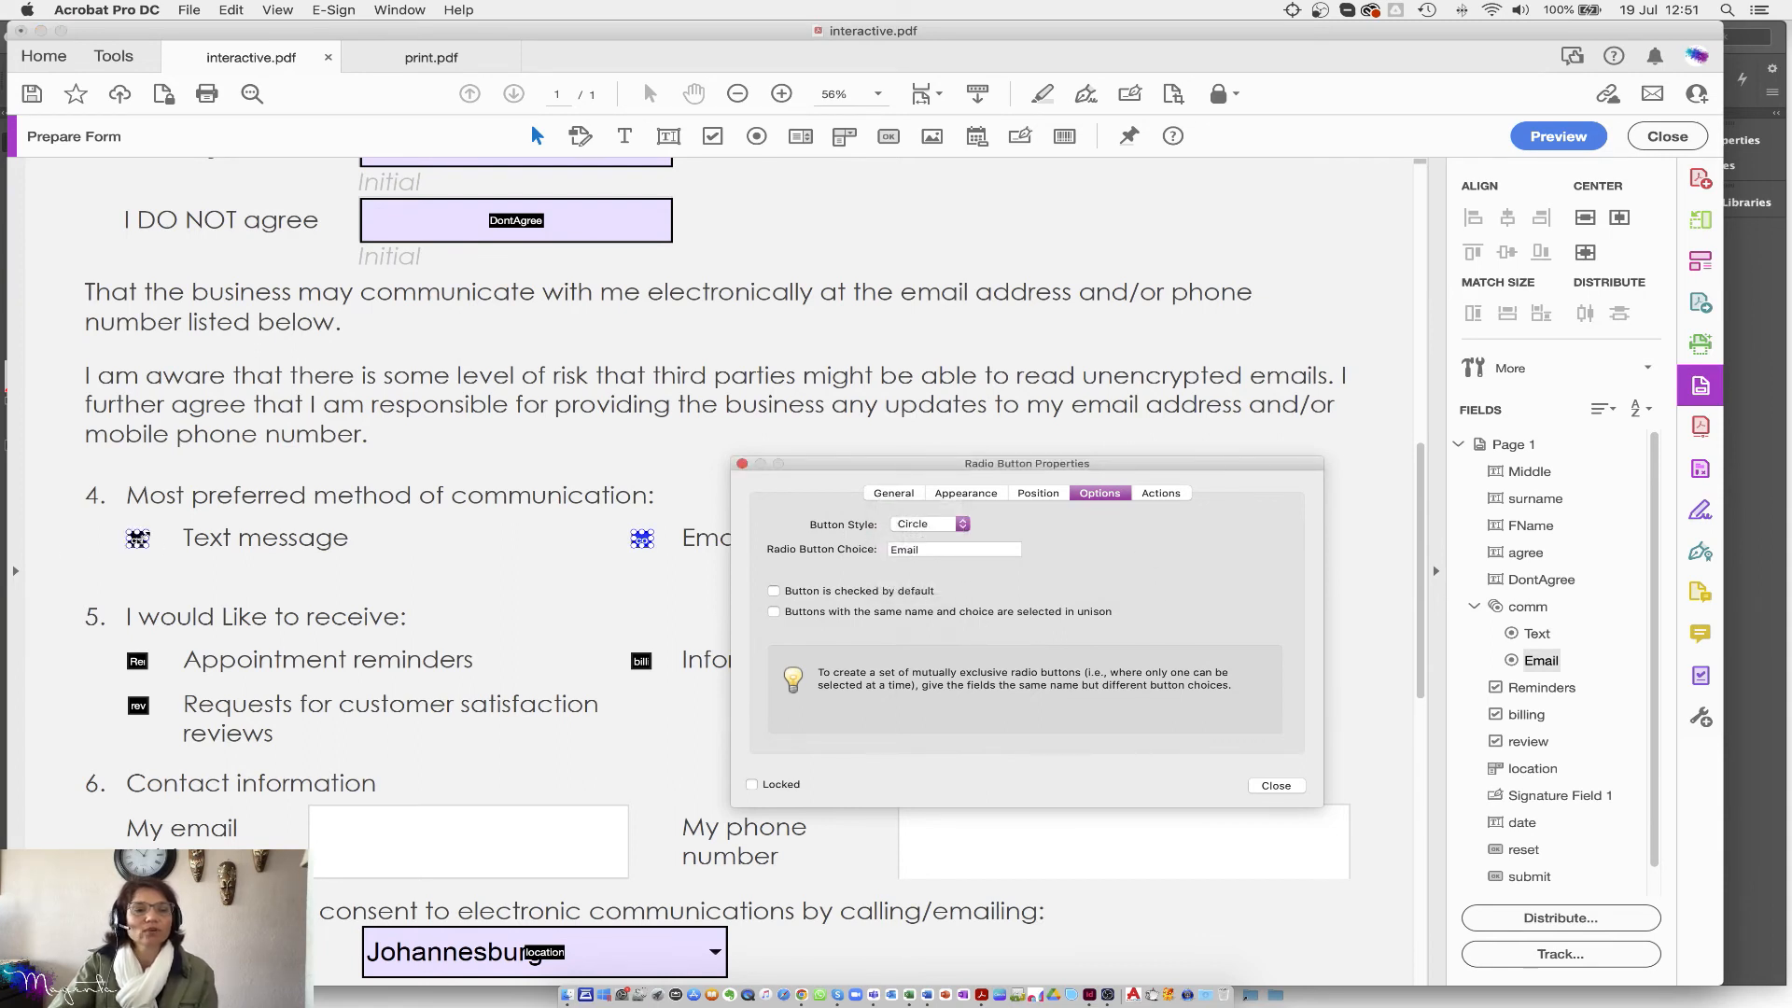
pyautogui.click(137, 539)
pyautogui.click(926, 524)
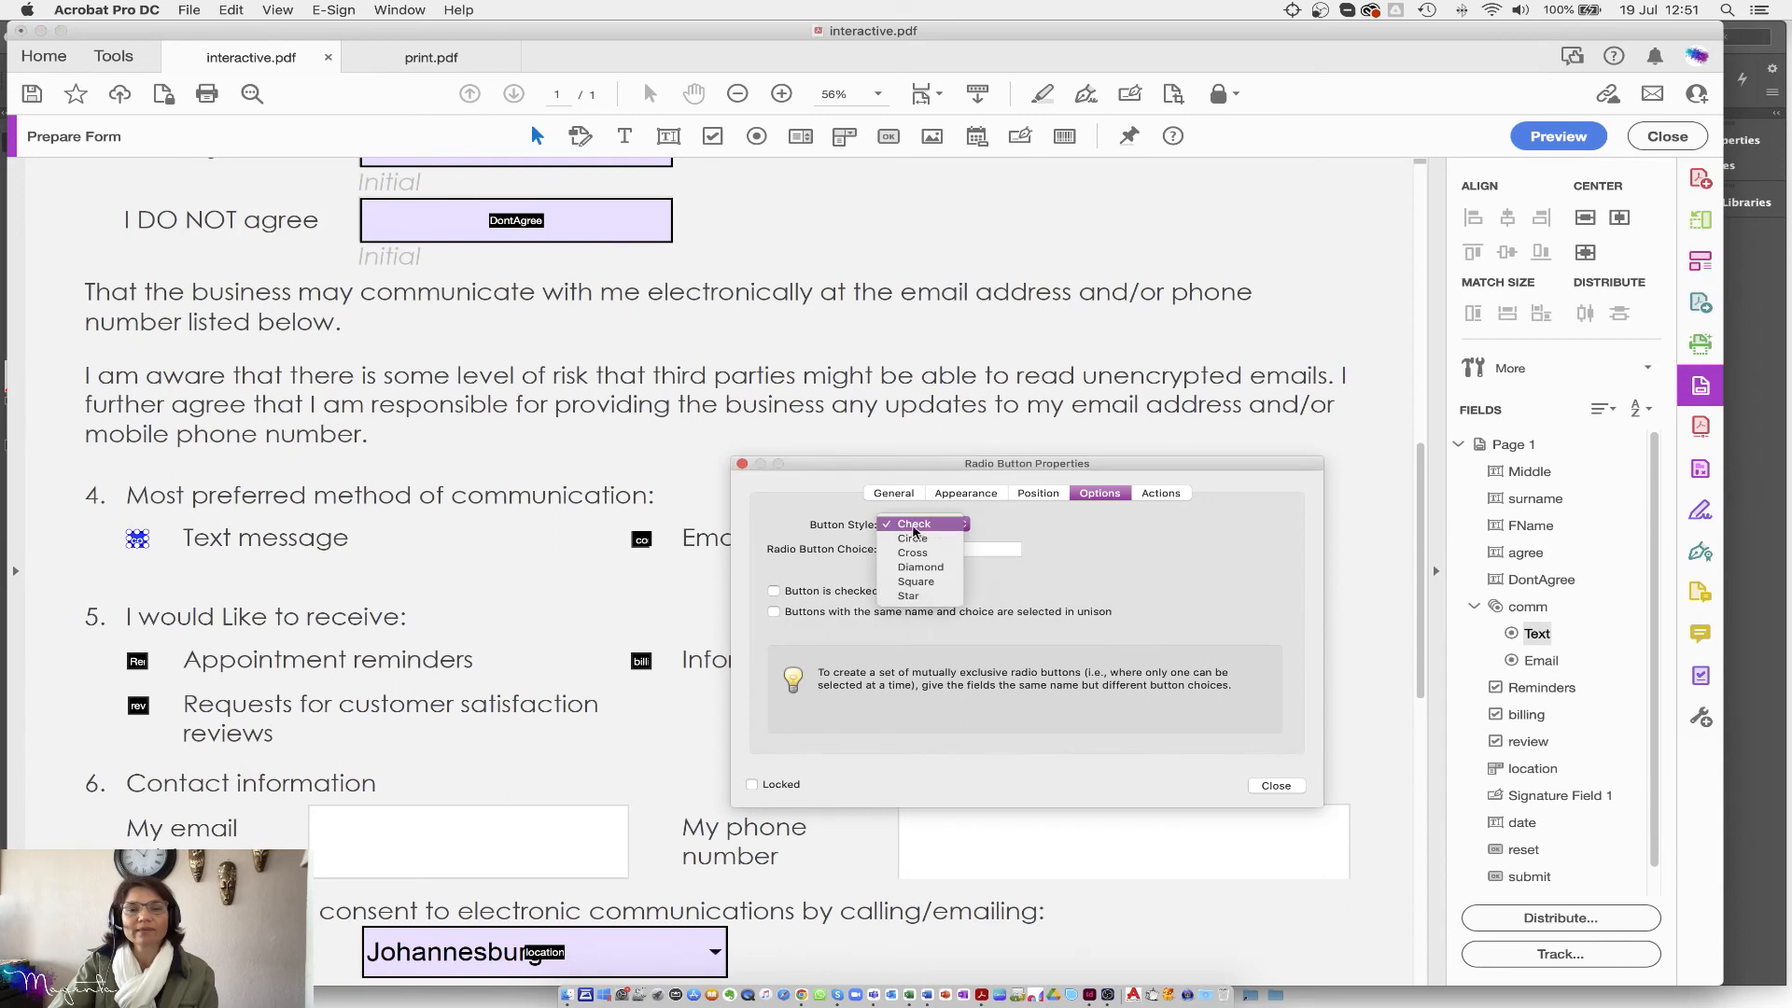
pyautogui.click(913, 540)
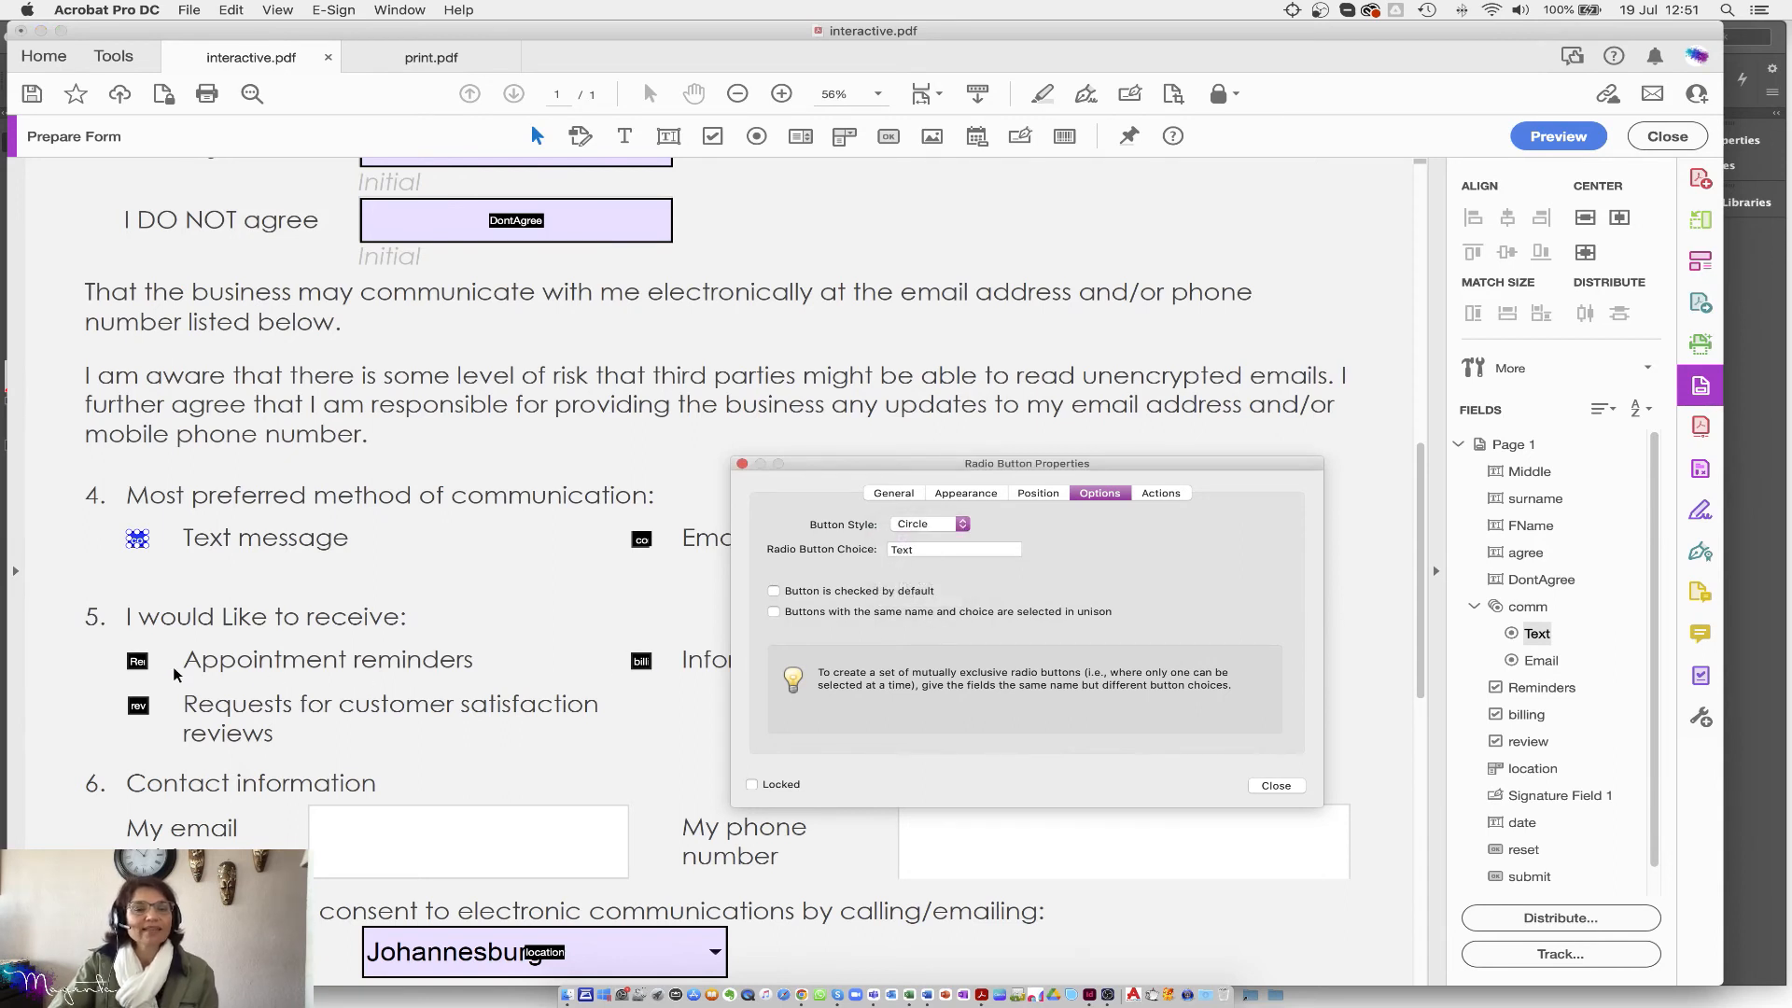
pyautogui.click(138, 662)
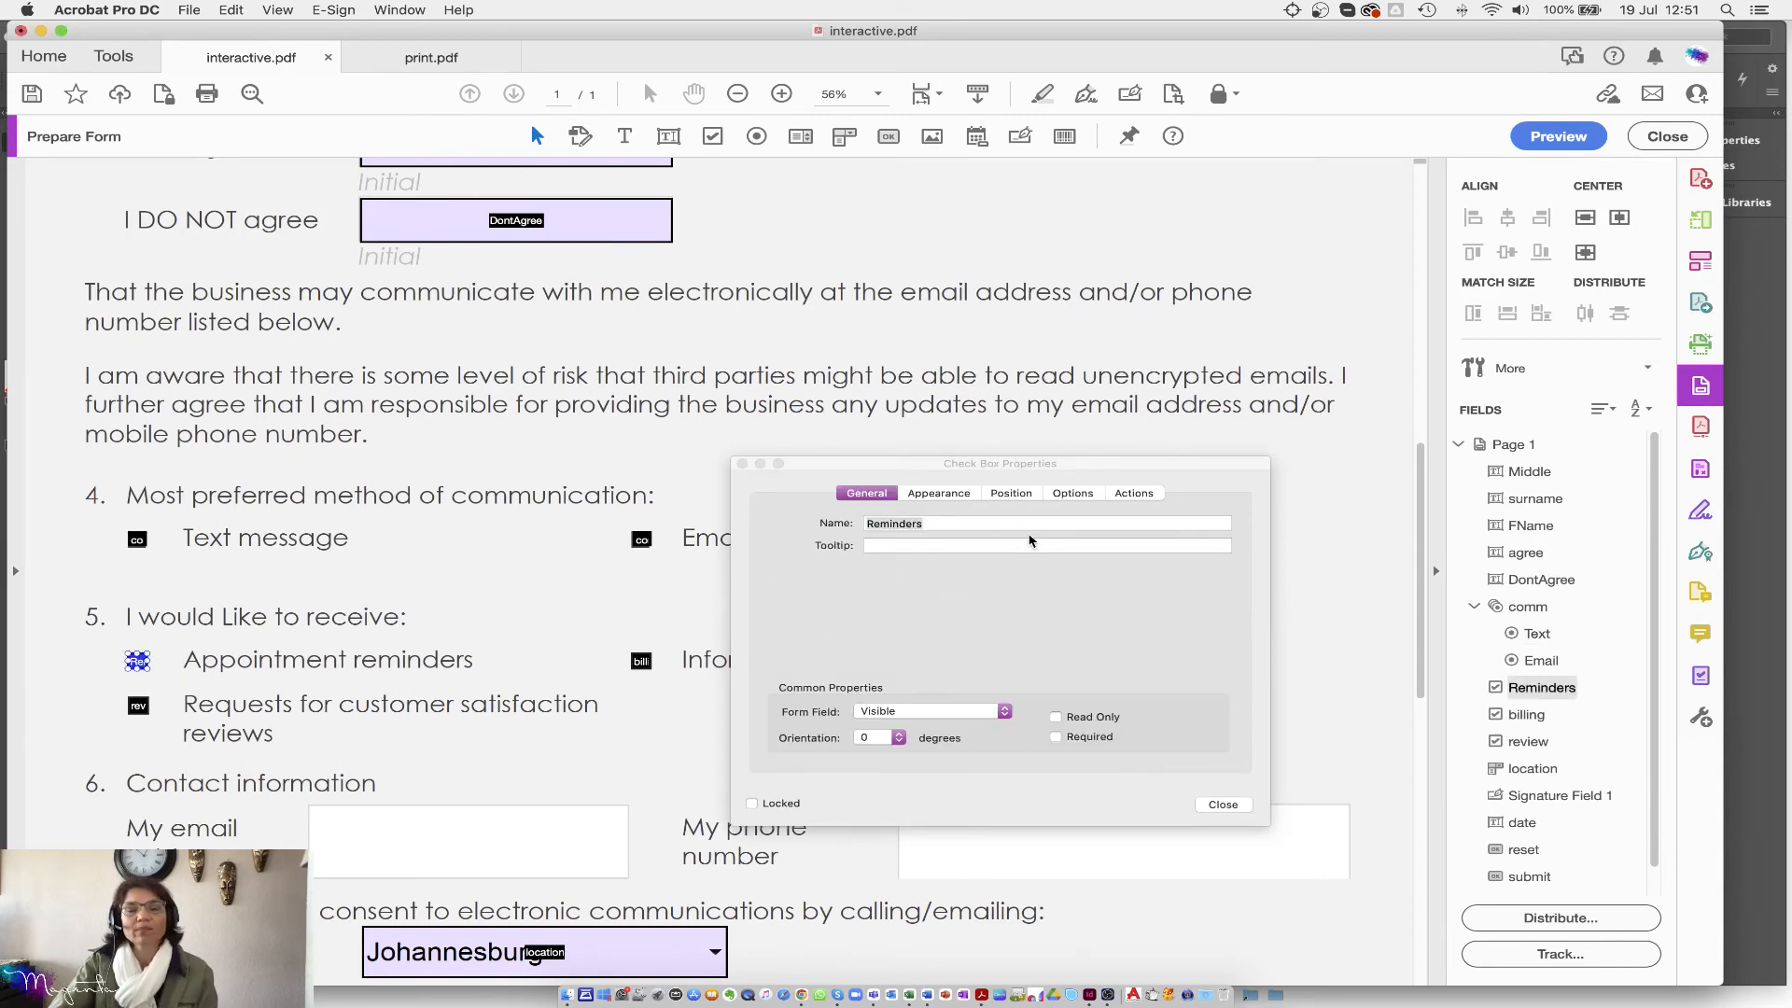
# Step: Keep the Appointment reminders checkbox on the Check style
pyautogui.click(1071, 496)
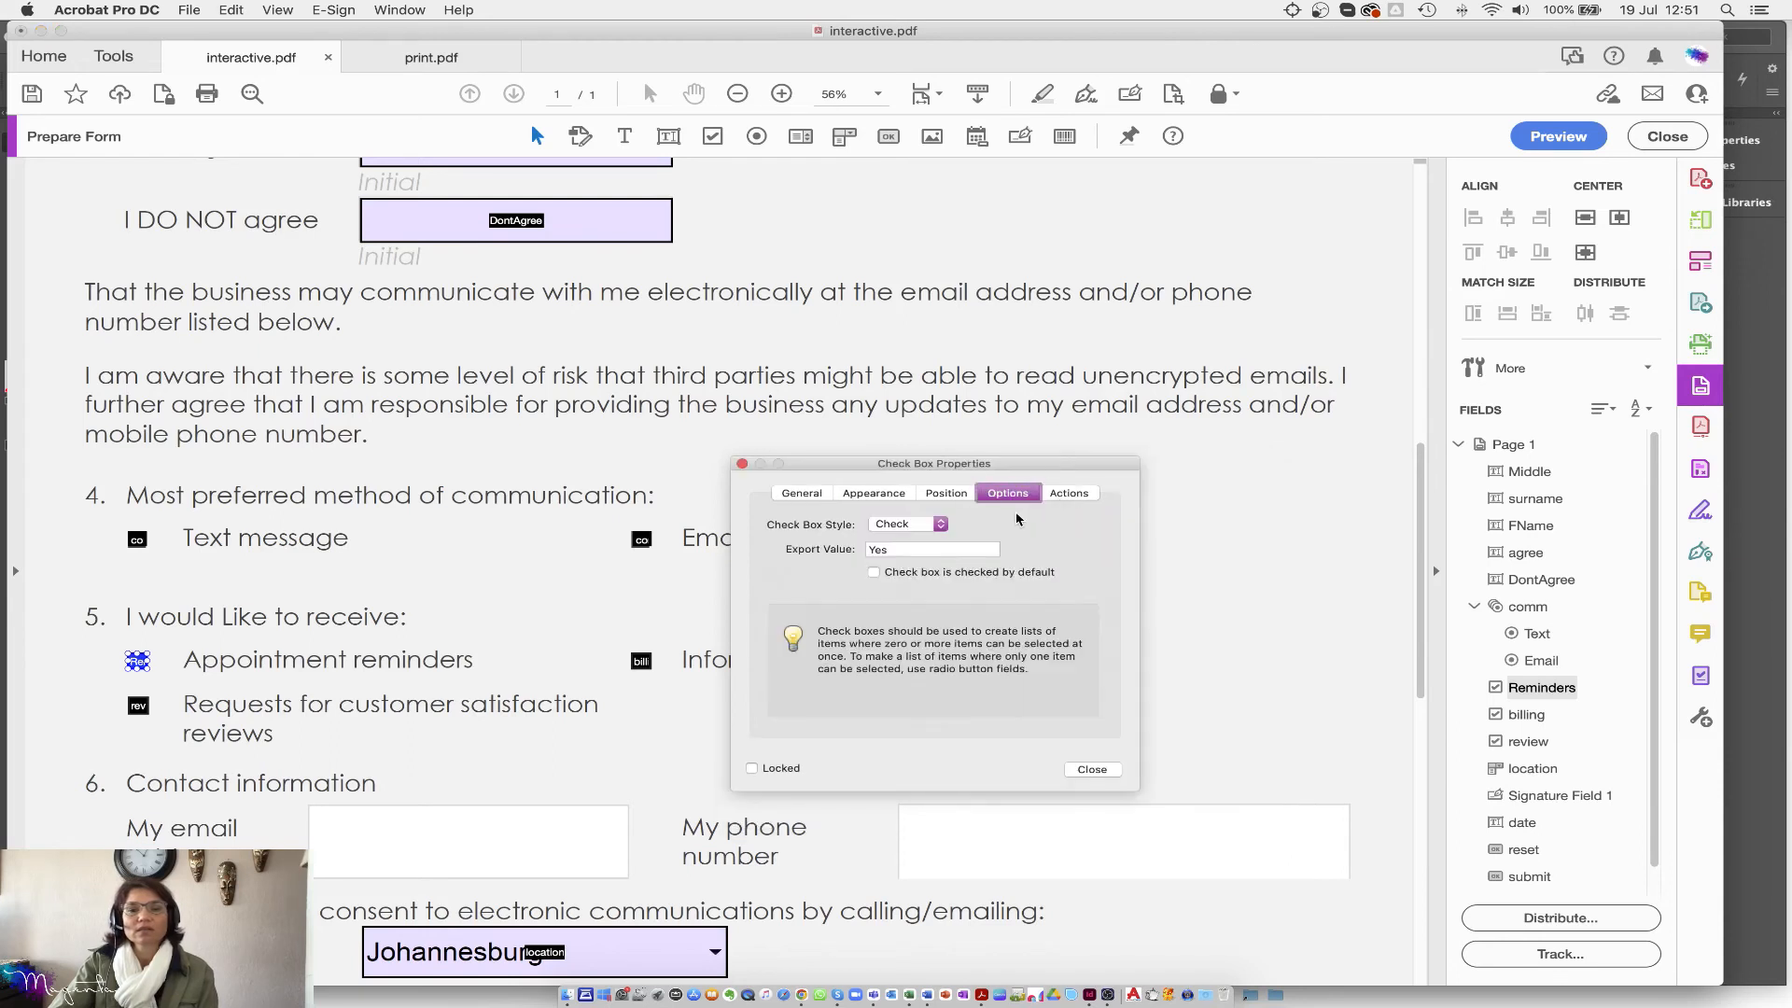
pyautogui.click(942, 525)
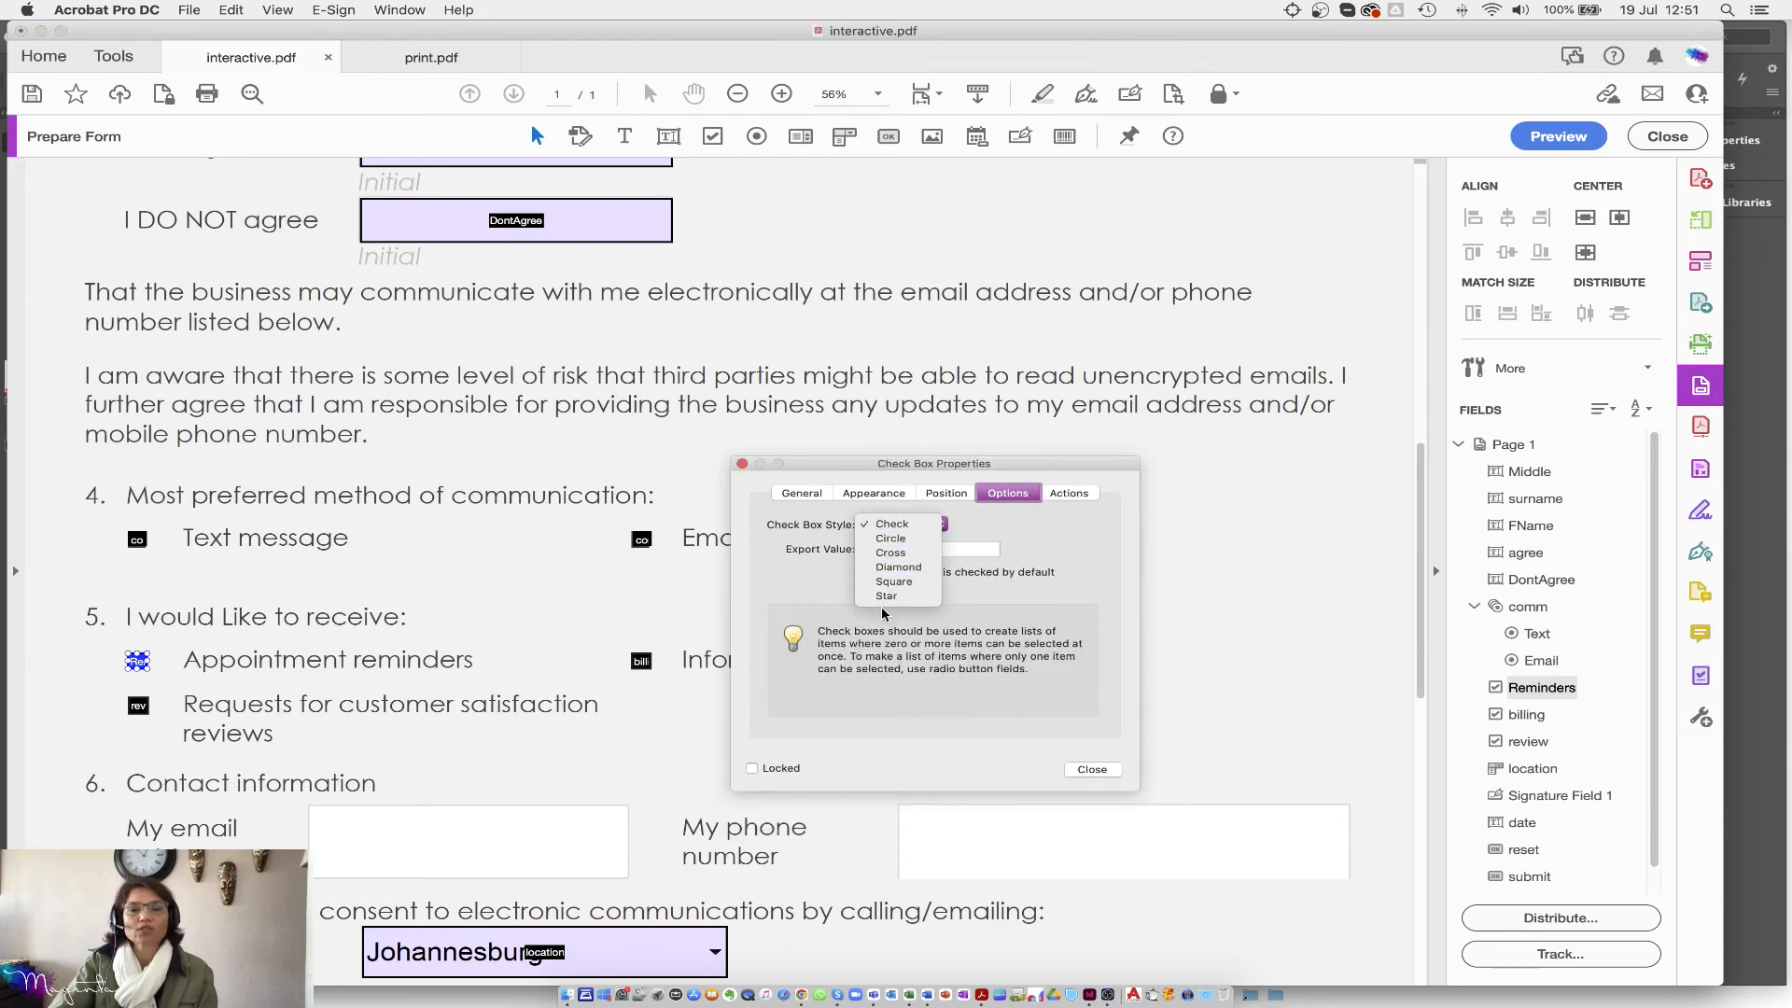
pyautogui.click(1073, 551)
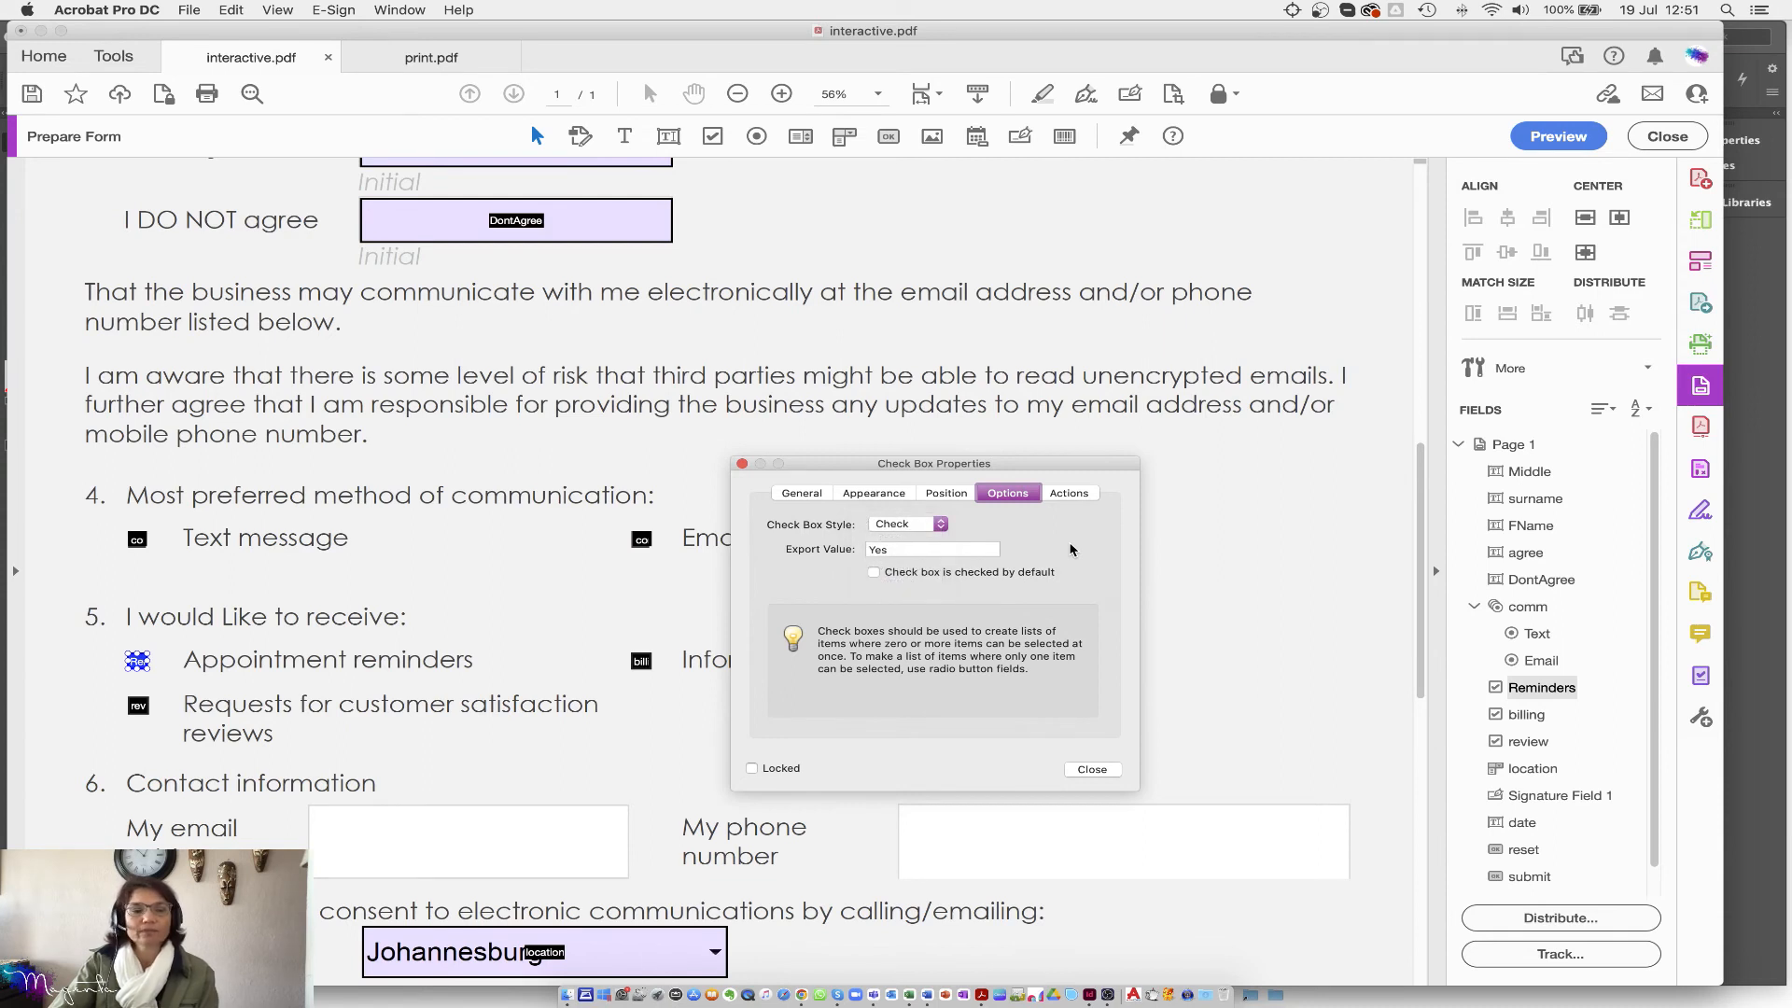
# Step: Make 'Select One --' the Office Name dropdown's default and select Signature Field 1
pyautogui.click(571, 941)
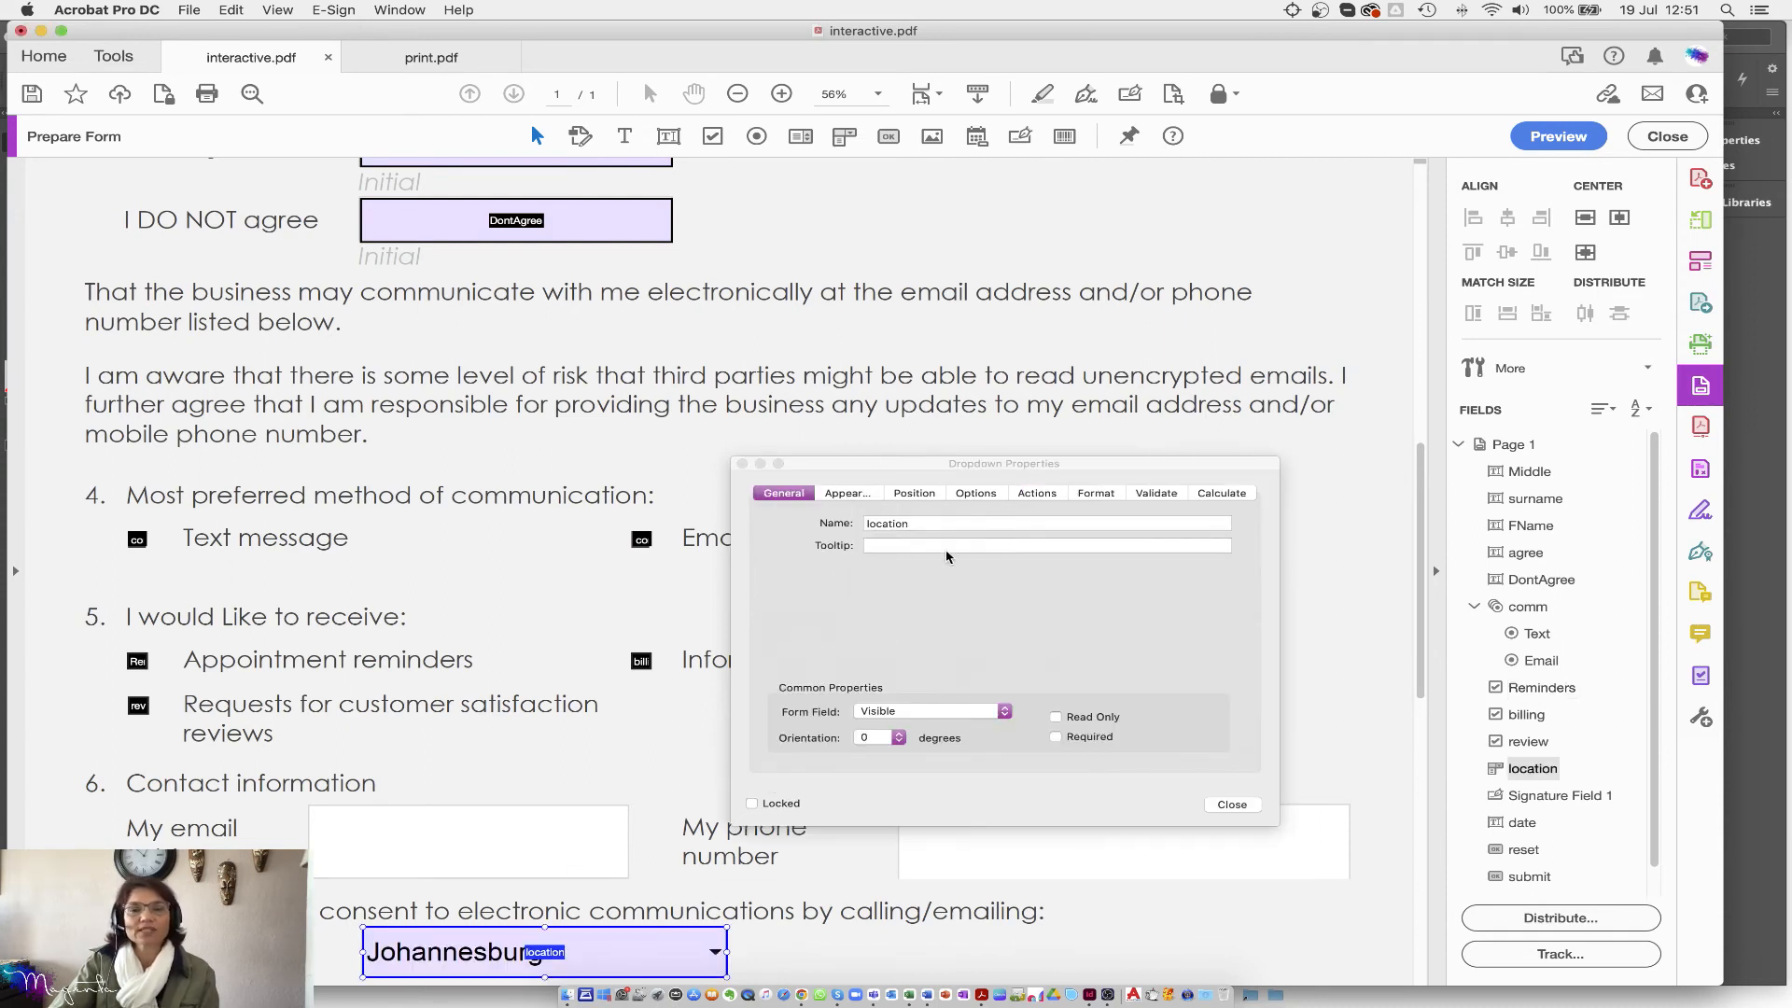
pyautogui.click(1104, 499)
pyautogui.click(993, 493)
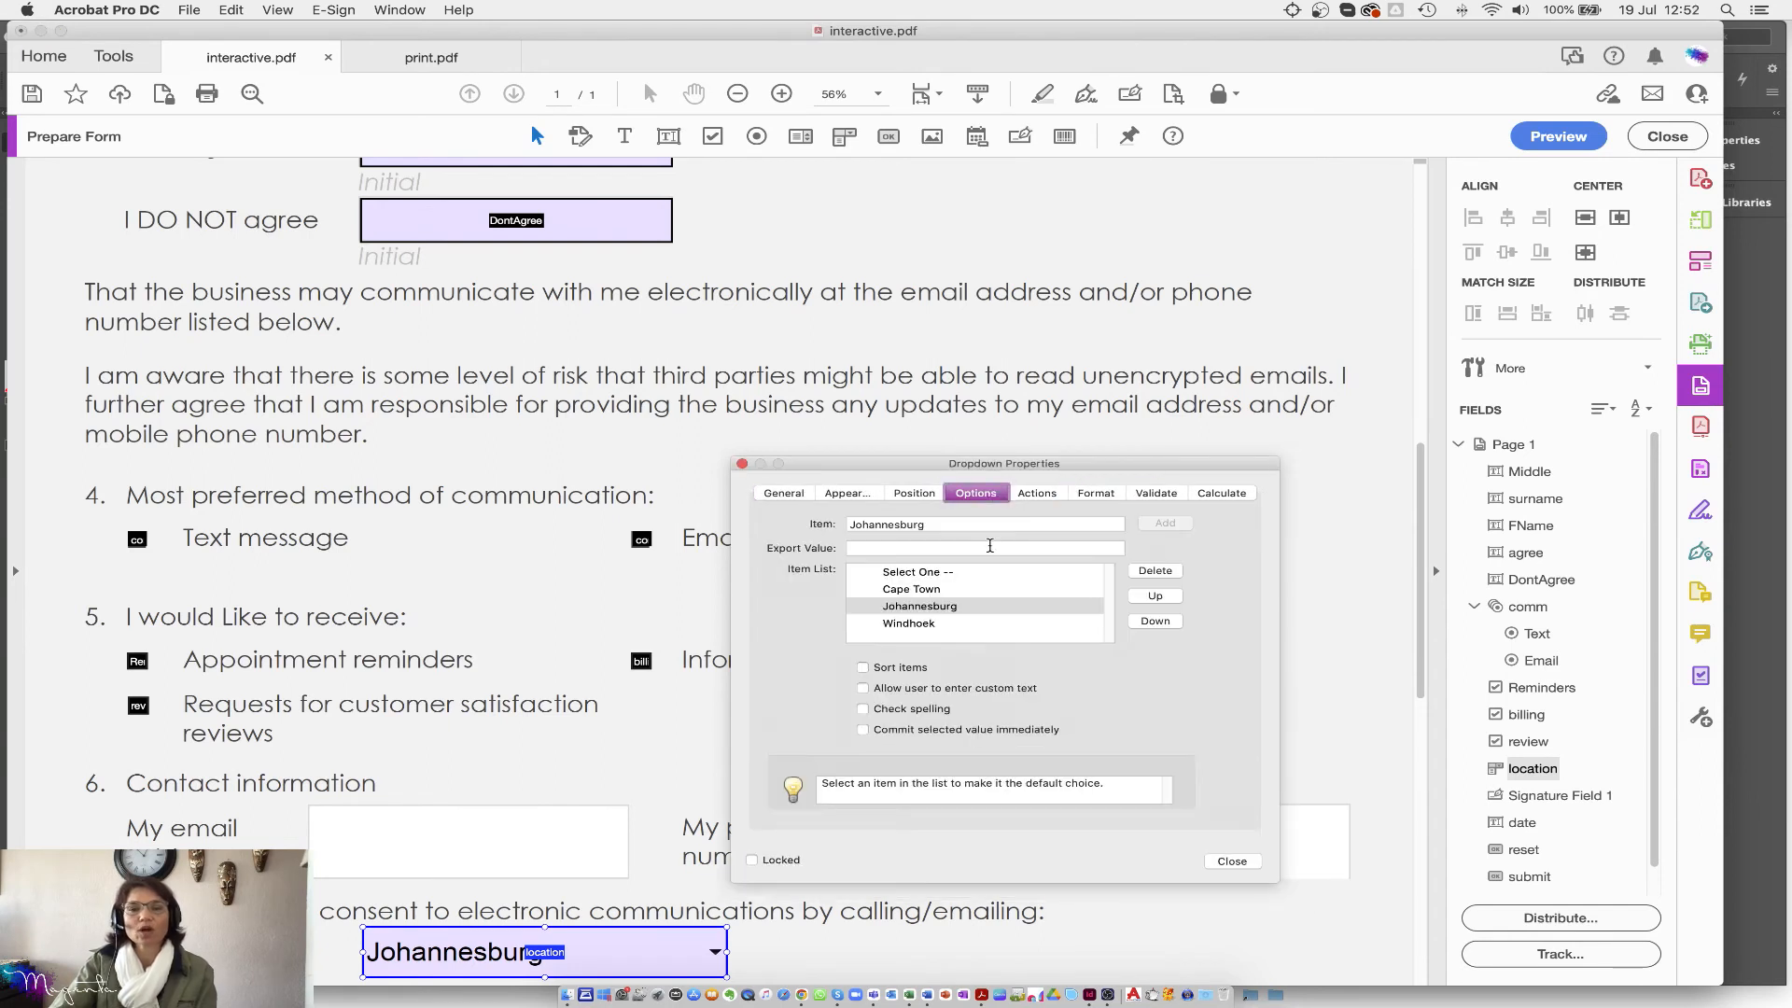
pyautogui.click(917, 573)
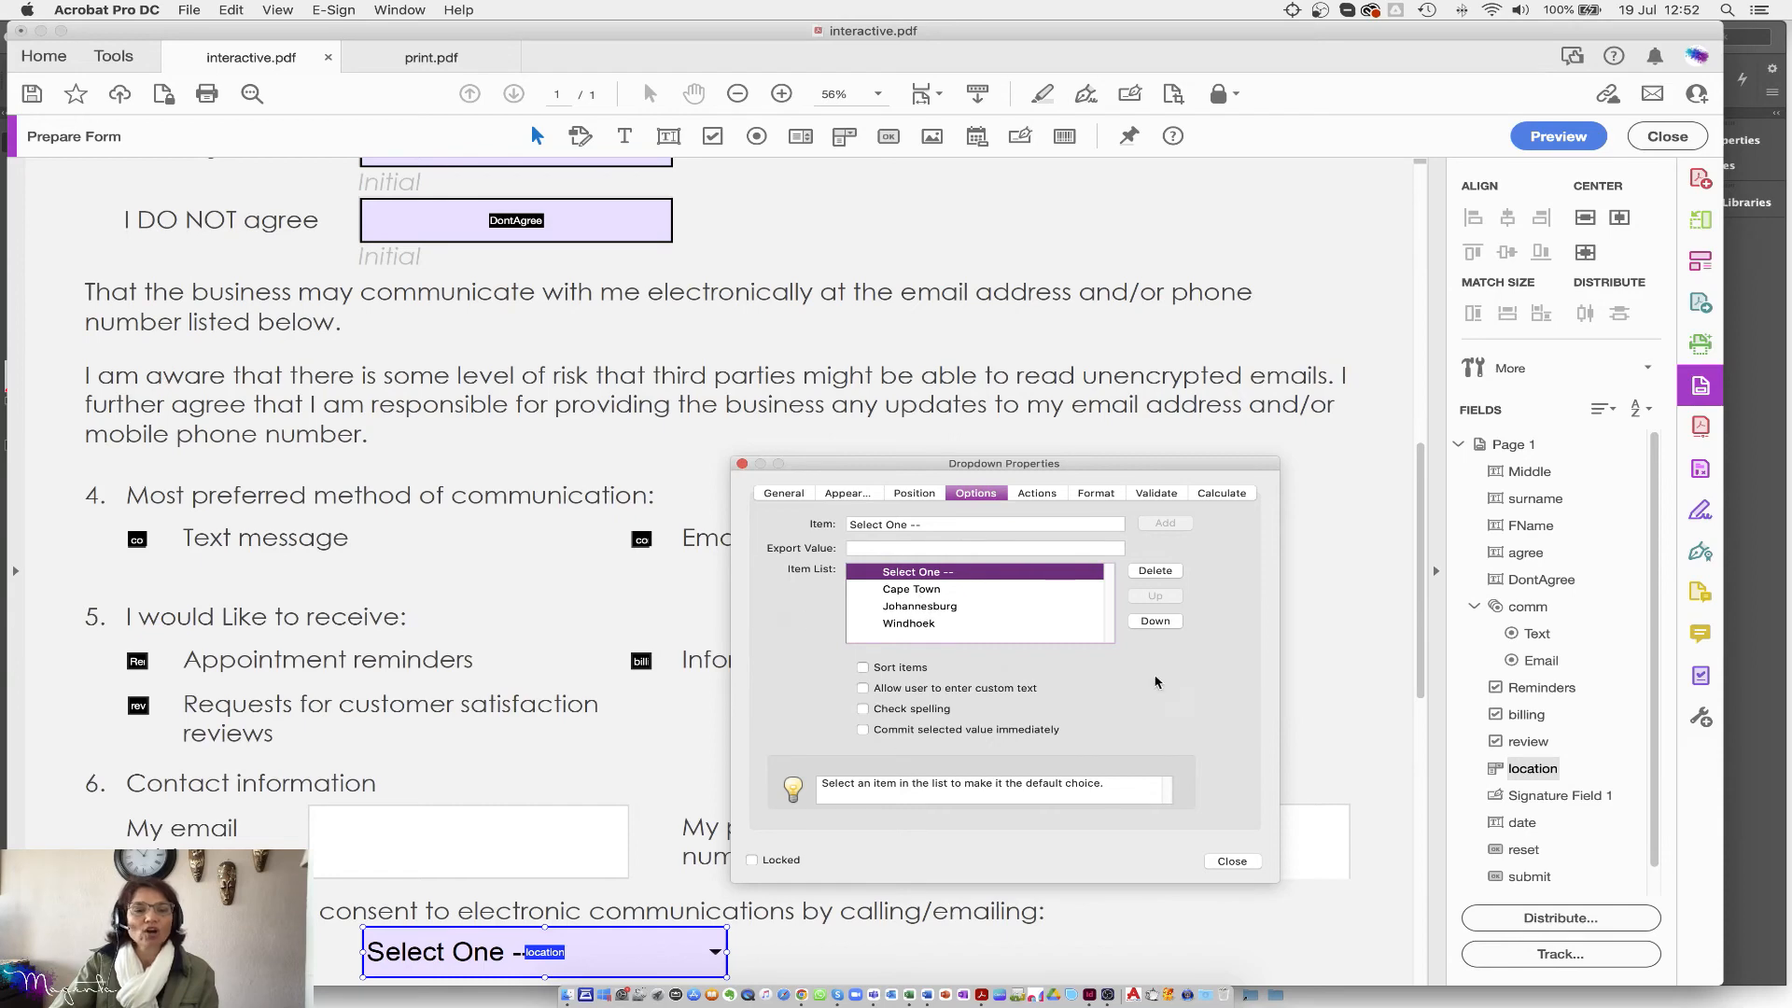
pyautogui.scroll(-10, 442, 663)
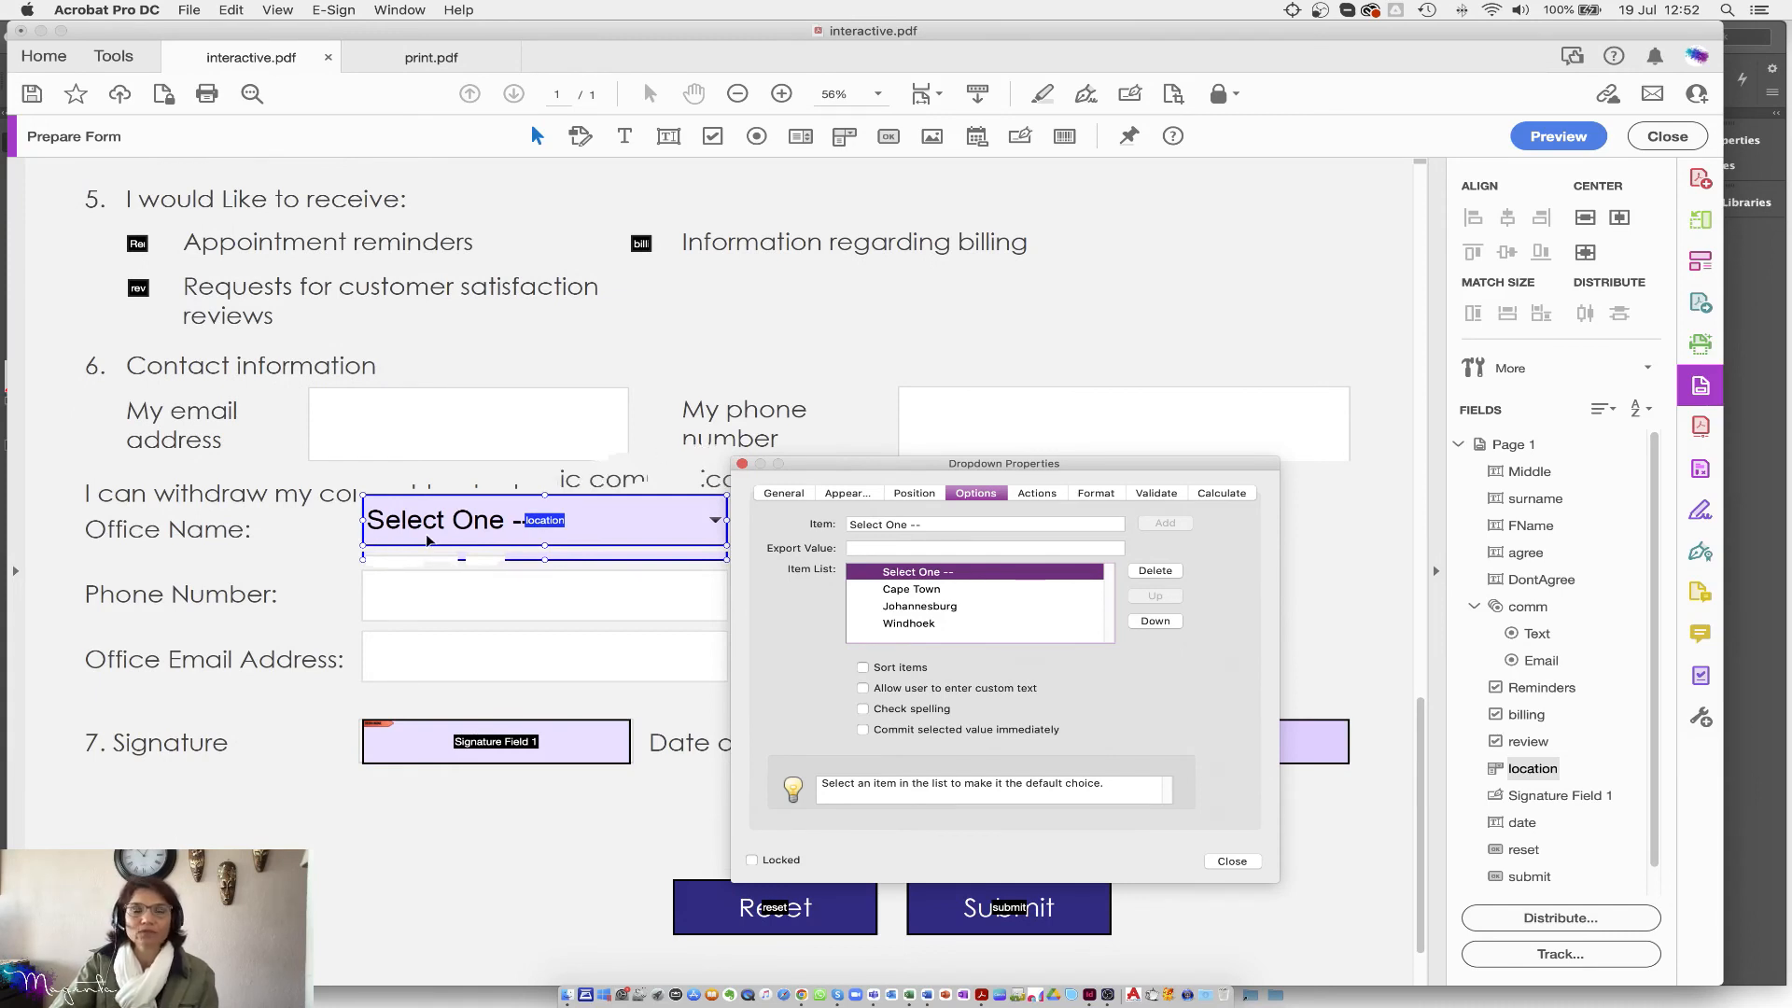
pyautogui.moveTo(442, 765); pyautogui.dragTo(443, 751)
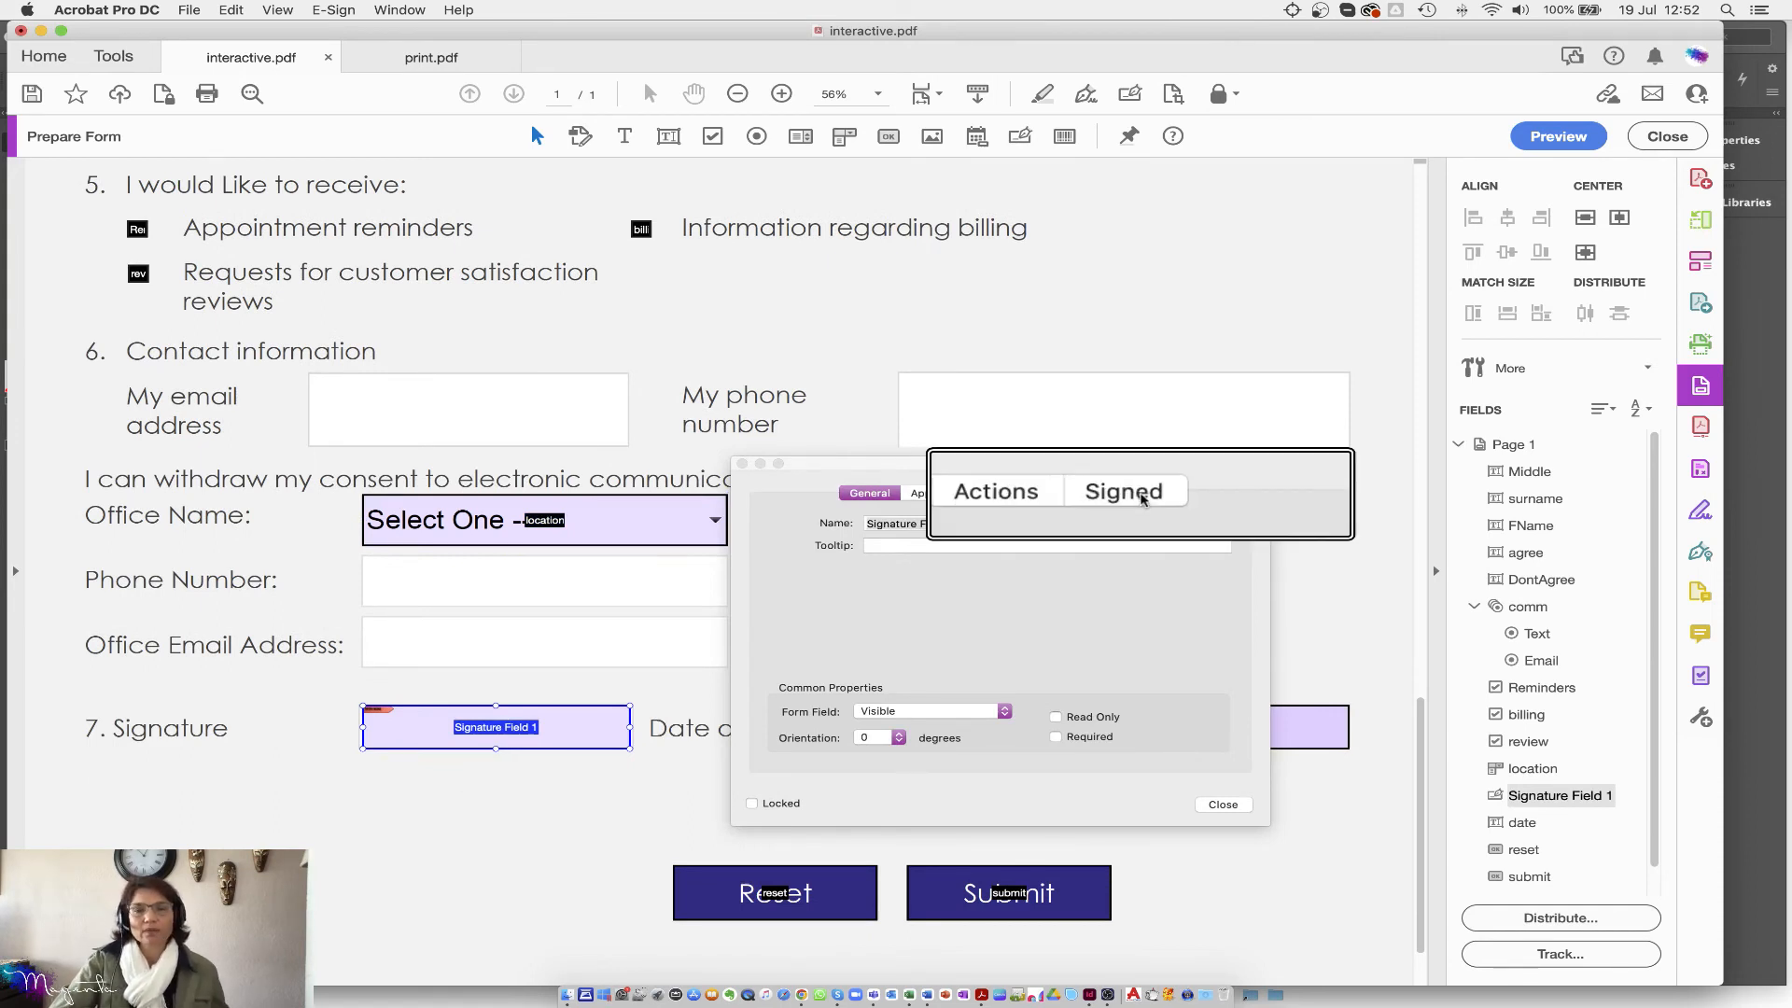
# Step: In the Signed tab, enable Mark as read-only with the Just these fields option
pyautogui.click(1148, 496)
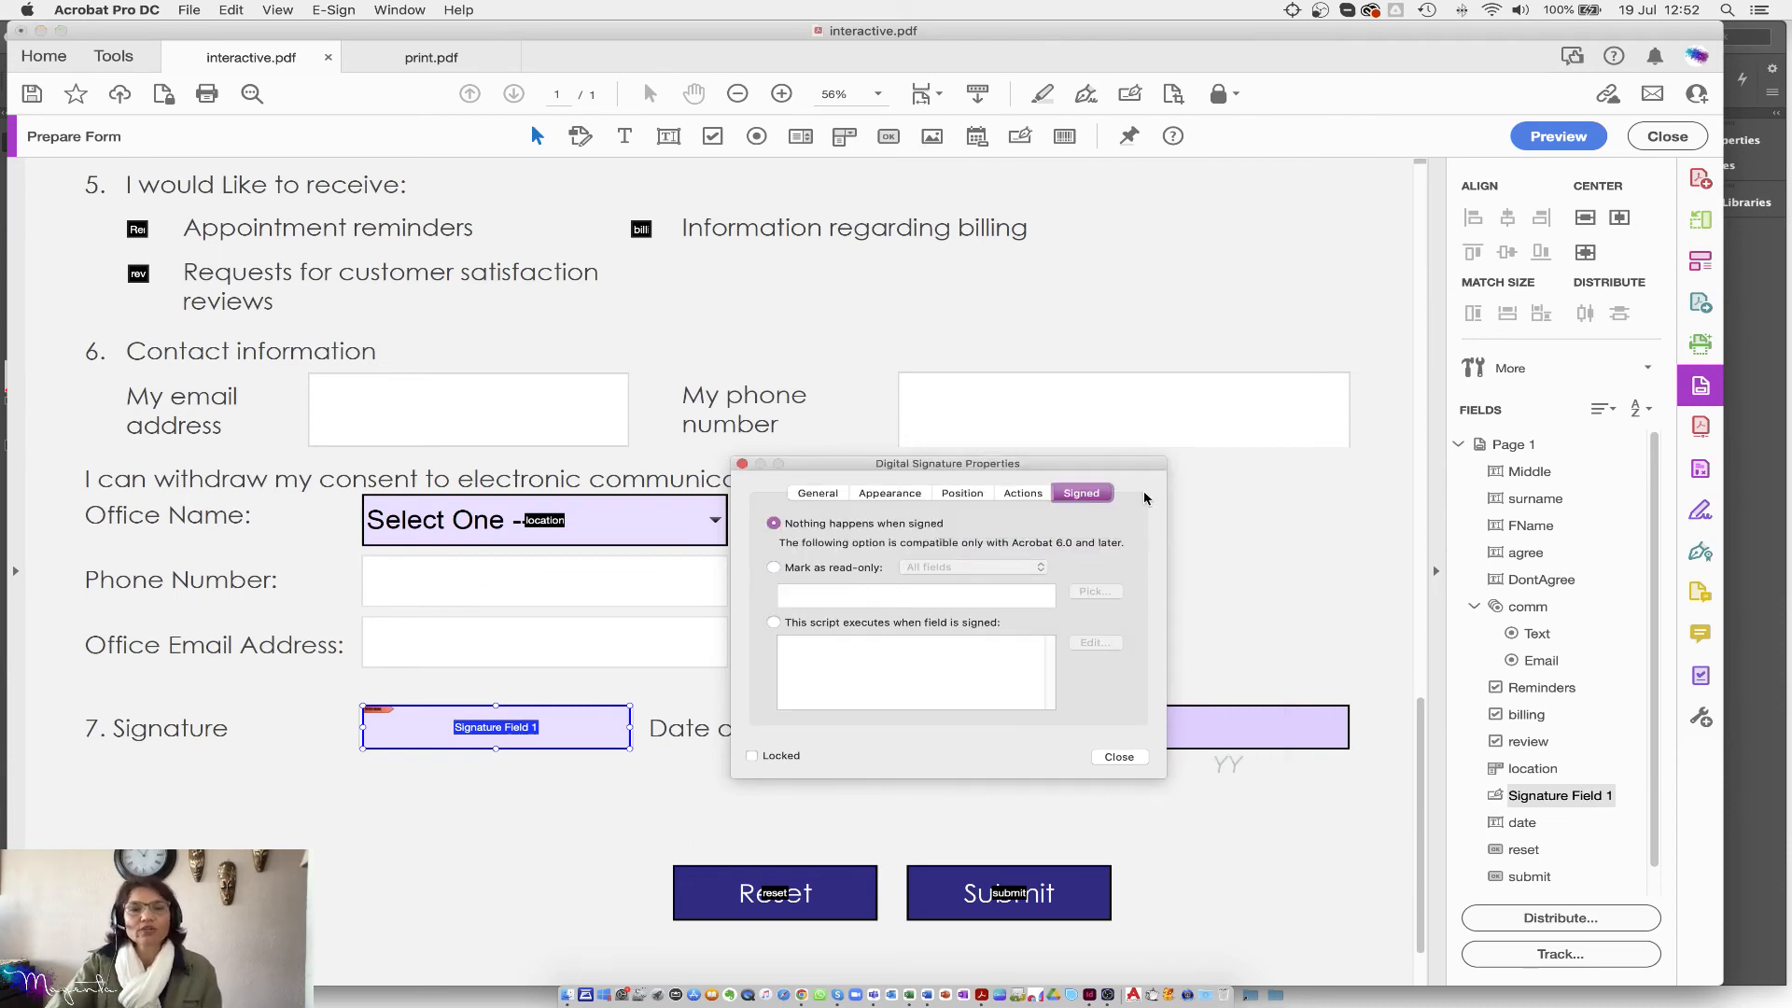
pyautogui.click(774, 568)
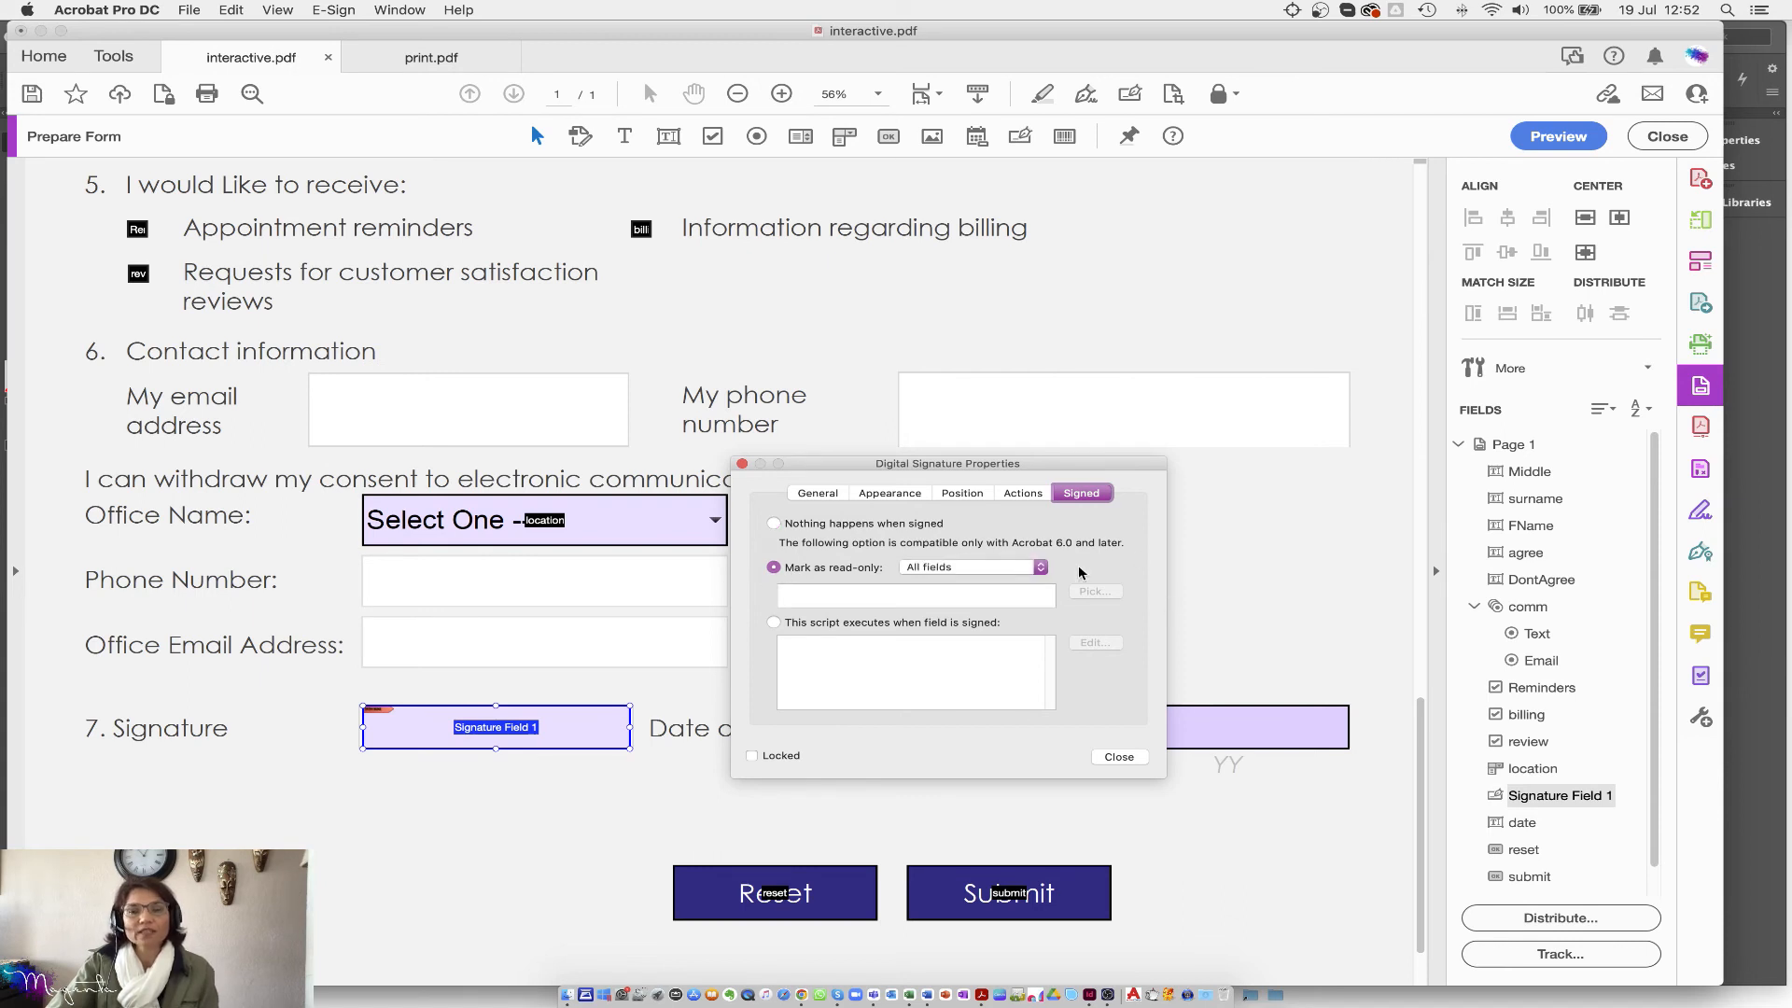
pyautogui.click(1041, 569)
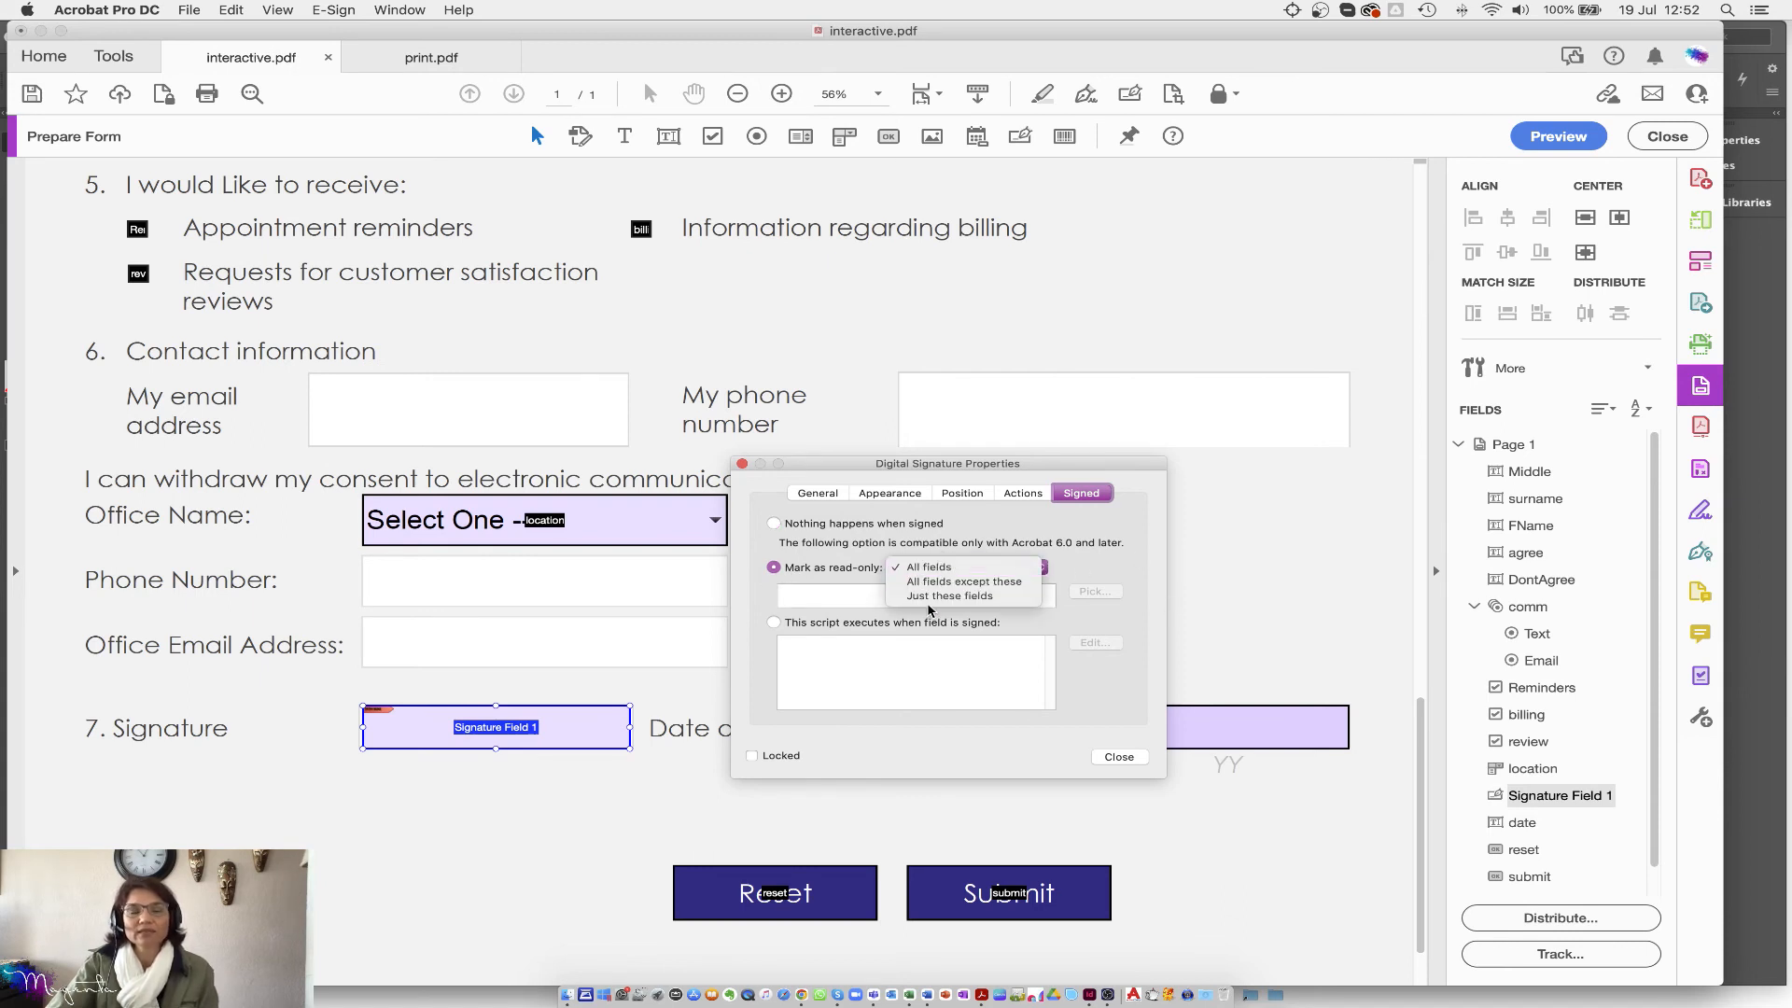
pyautogui.click(945, 597)
pyautogui.click(1109, 593)
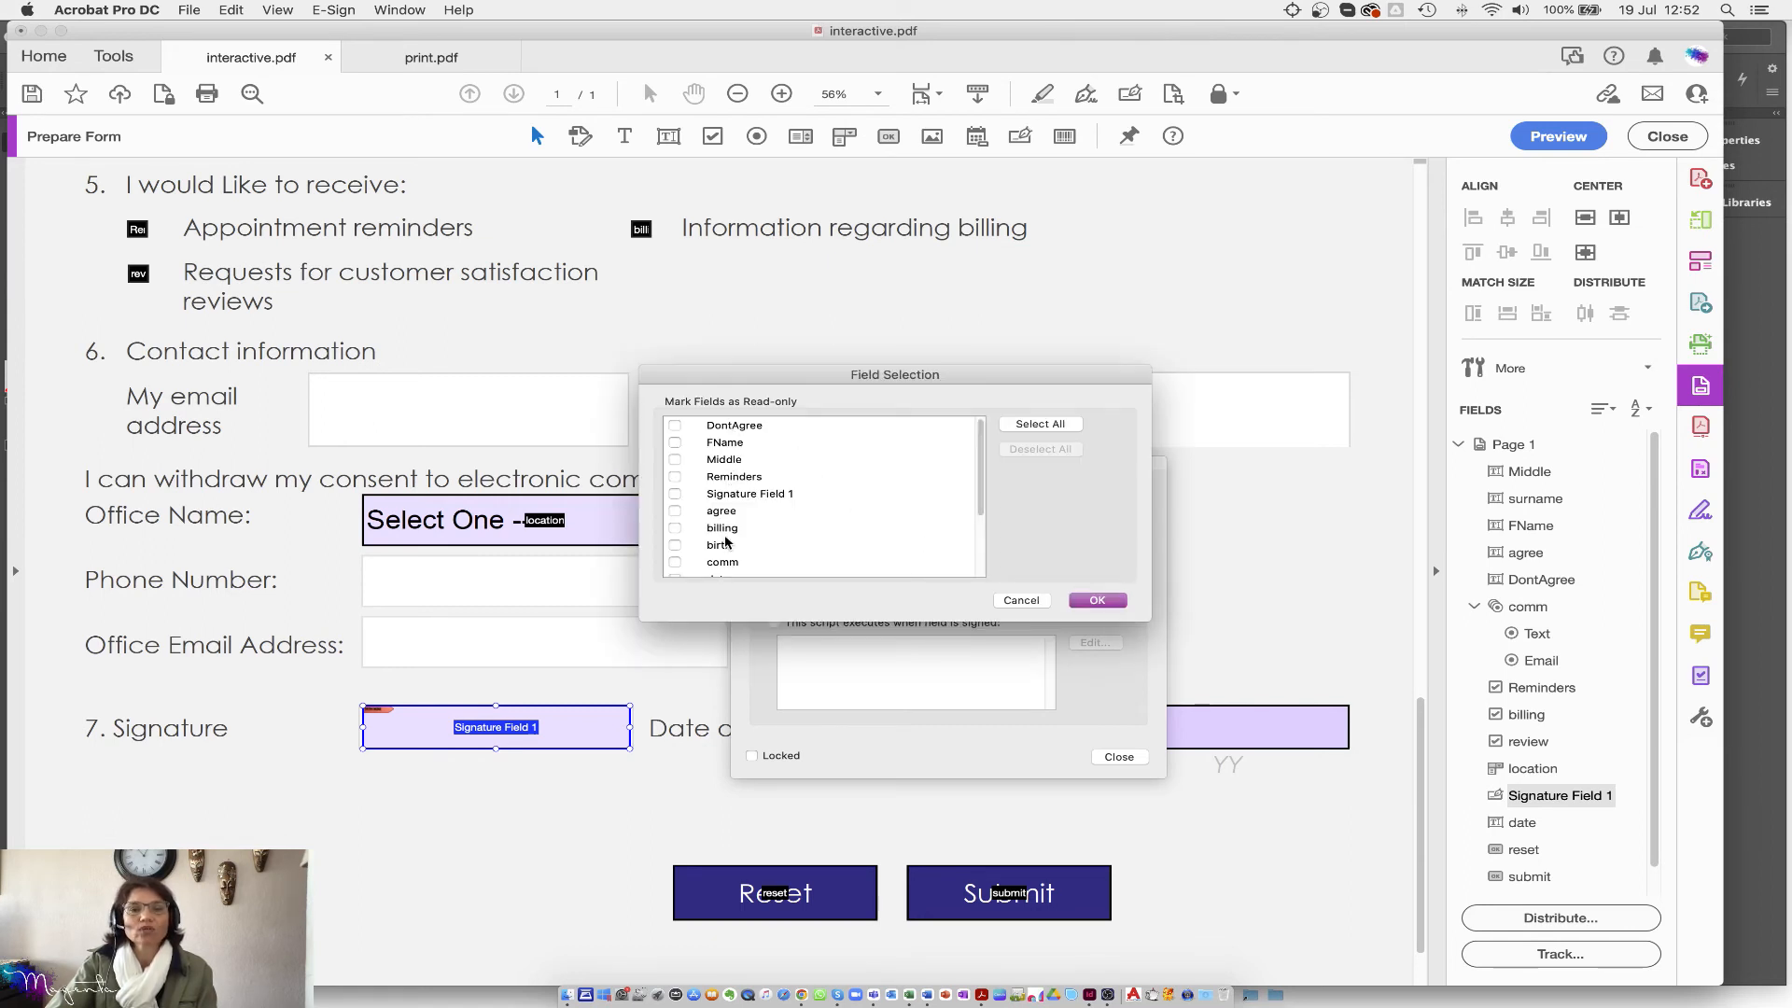
pyautogui.scroll(-3, 726, 539)
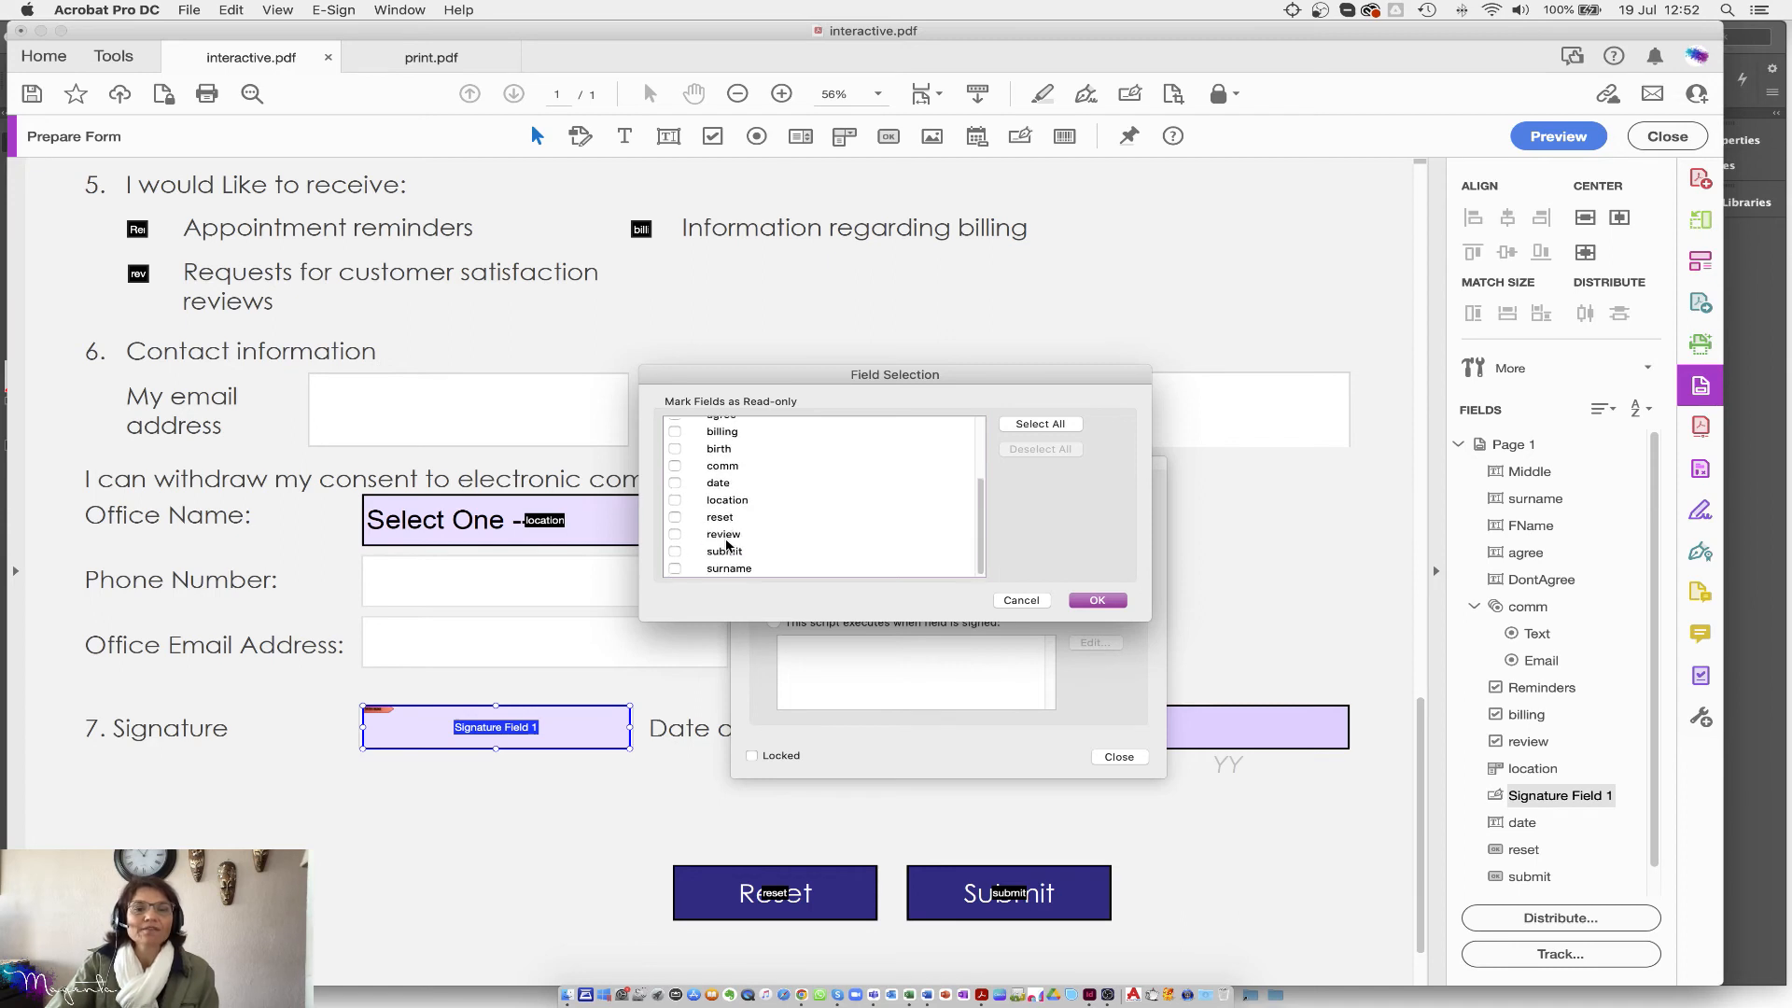
pyautogui.scroll(3, 728, 545)
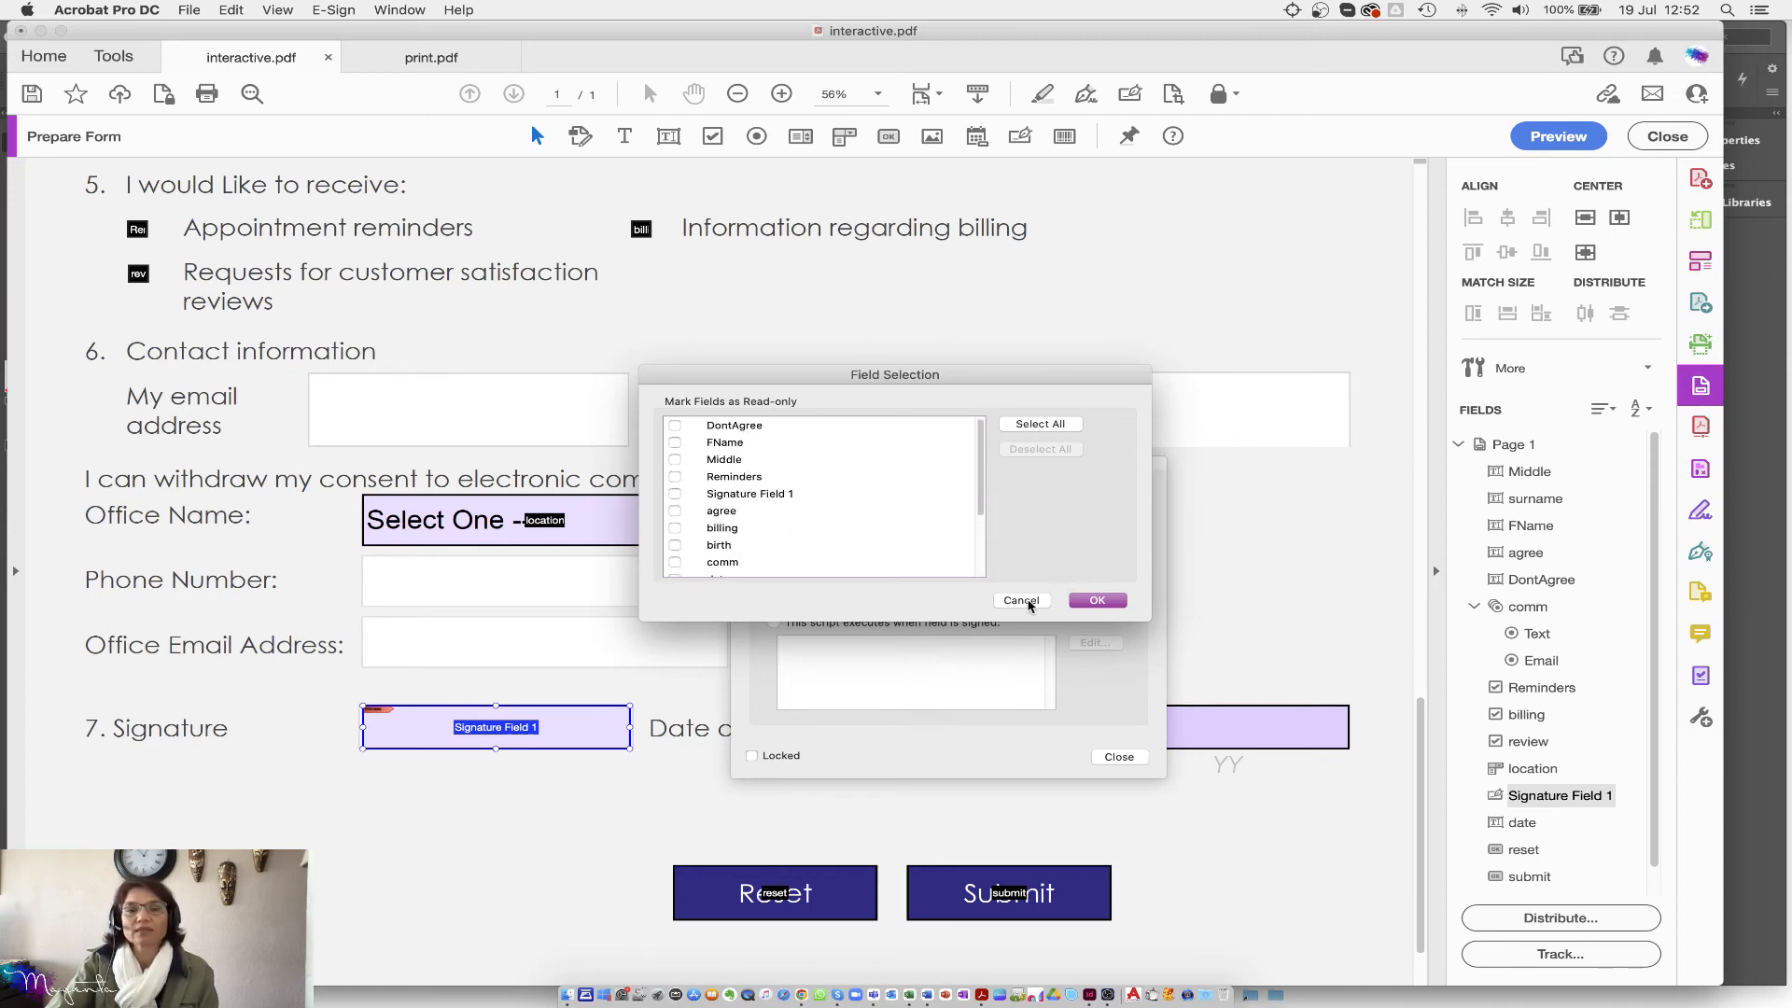
pyautogui.click(1022, 601)
pyautogui.click(776, 569)
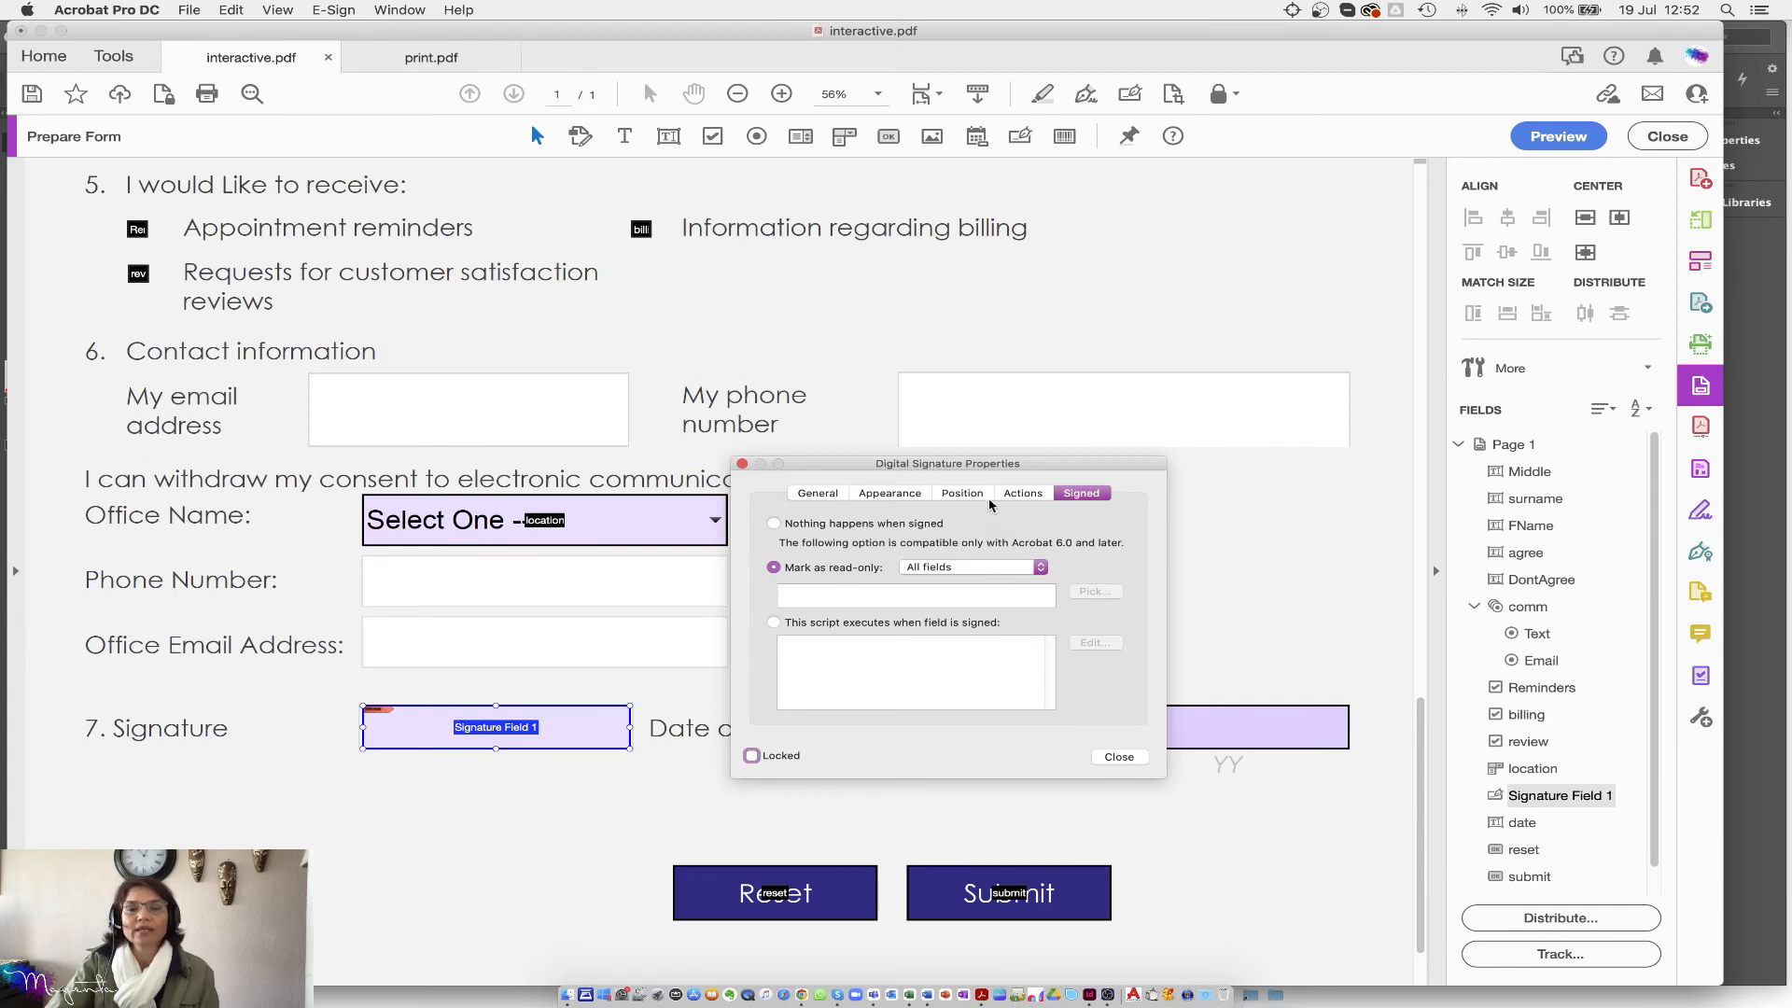
# Step: Pick FName, Middle and surname as the fields locked on signing, then close the properties
pyautogui.moveTo(940, 467)
pyautogui.mouseDown()
pyautogui.moveTo(875, 284)
pyautogui.moveTo(874, 305)
pyautogui.mouseUp()
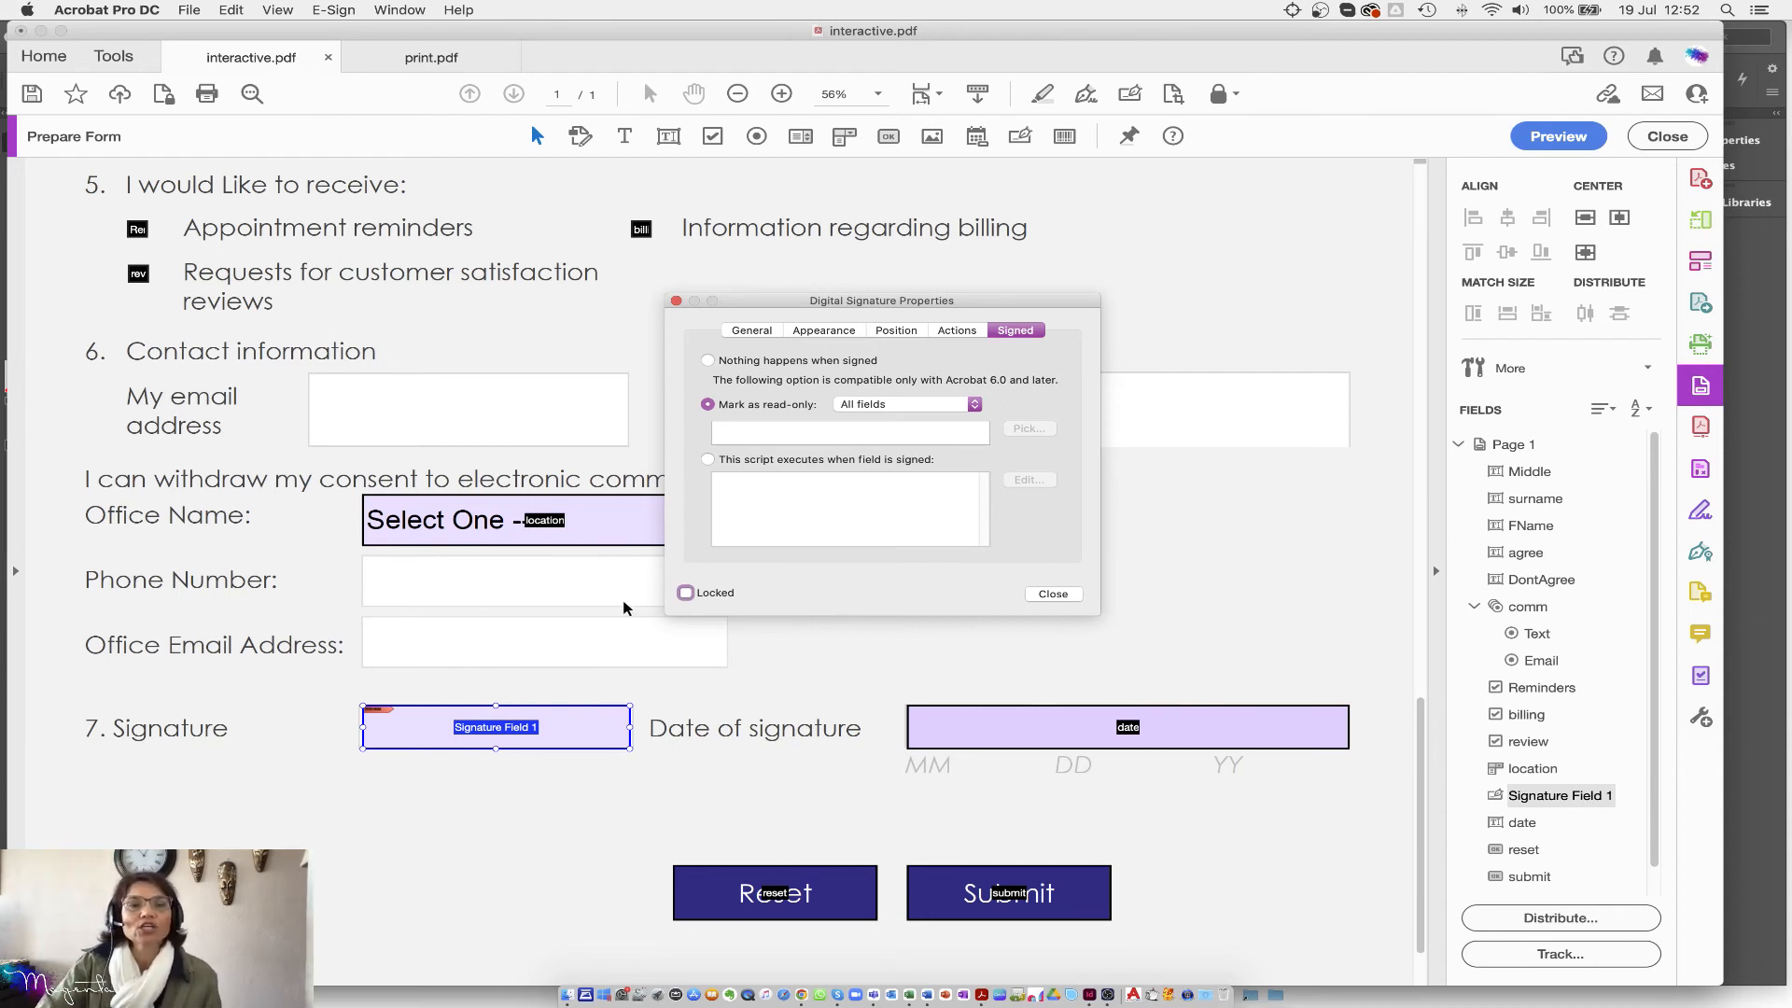
pyautogui.scroll(4, 560, 411)
pyautogui.scroll(7, 551, 420)
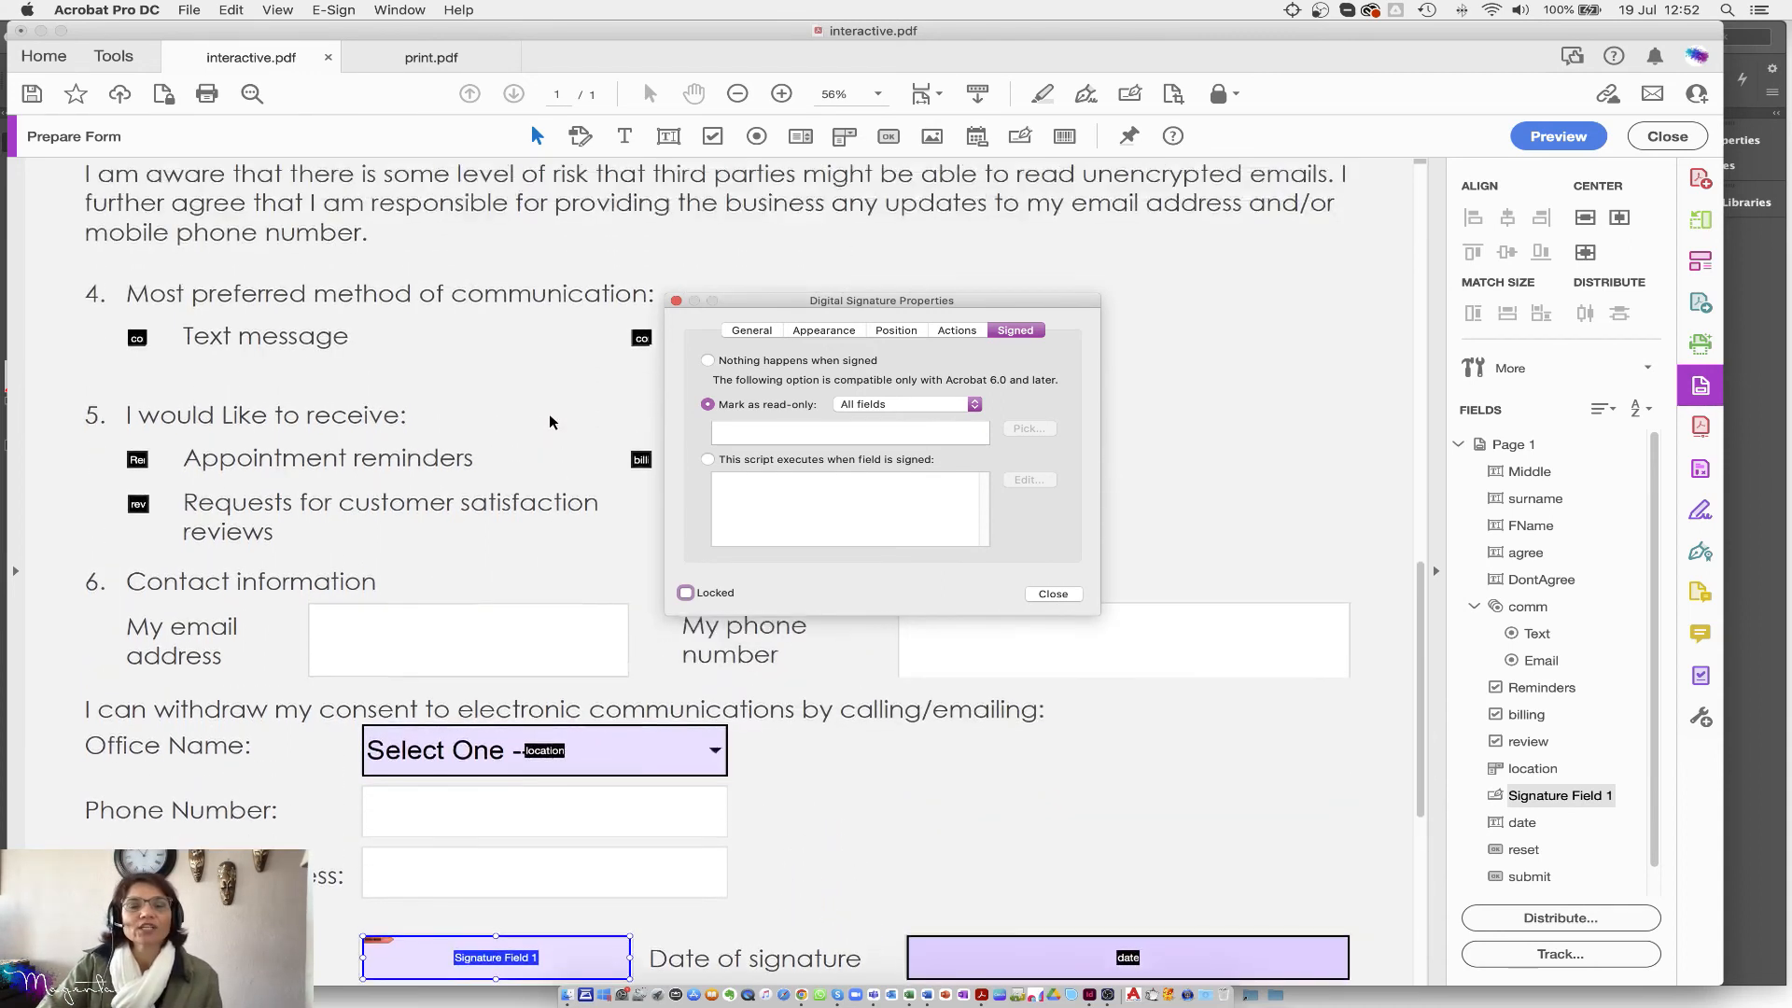
pyautogui.click(971, 404)
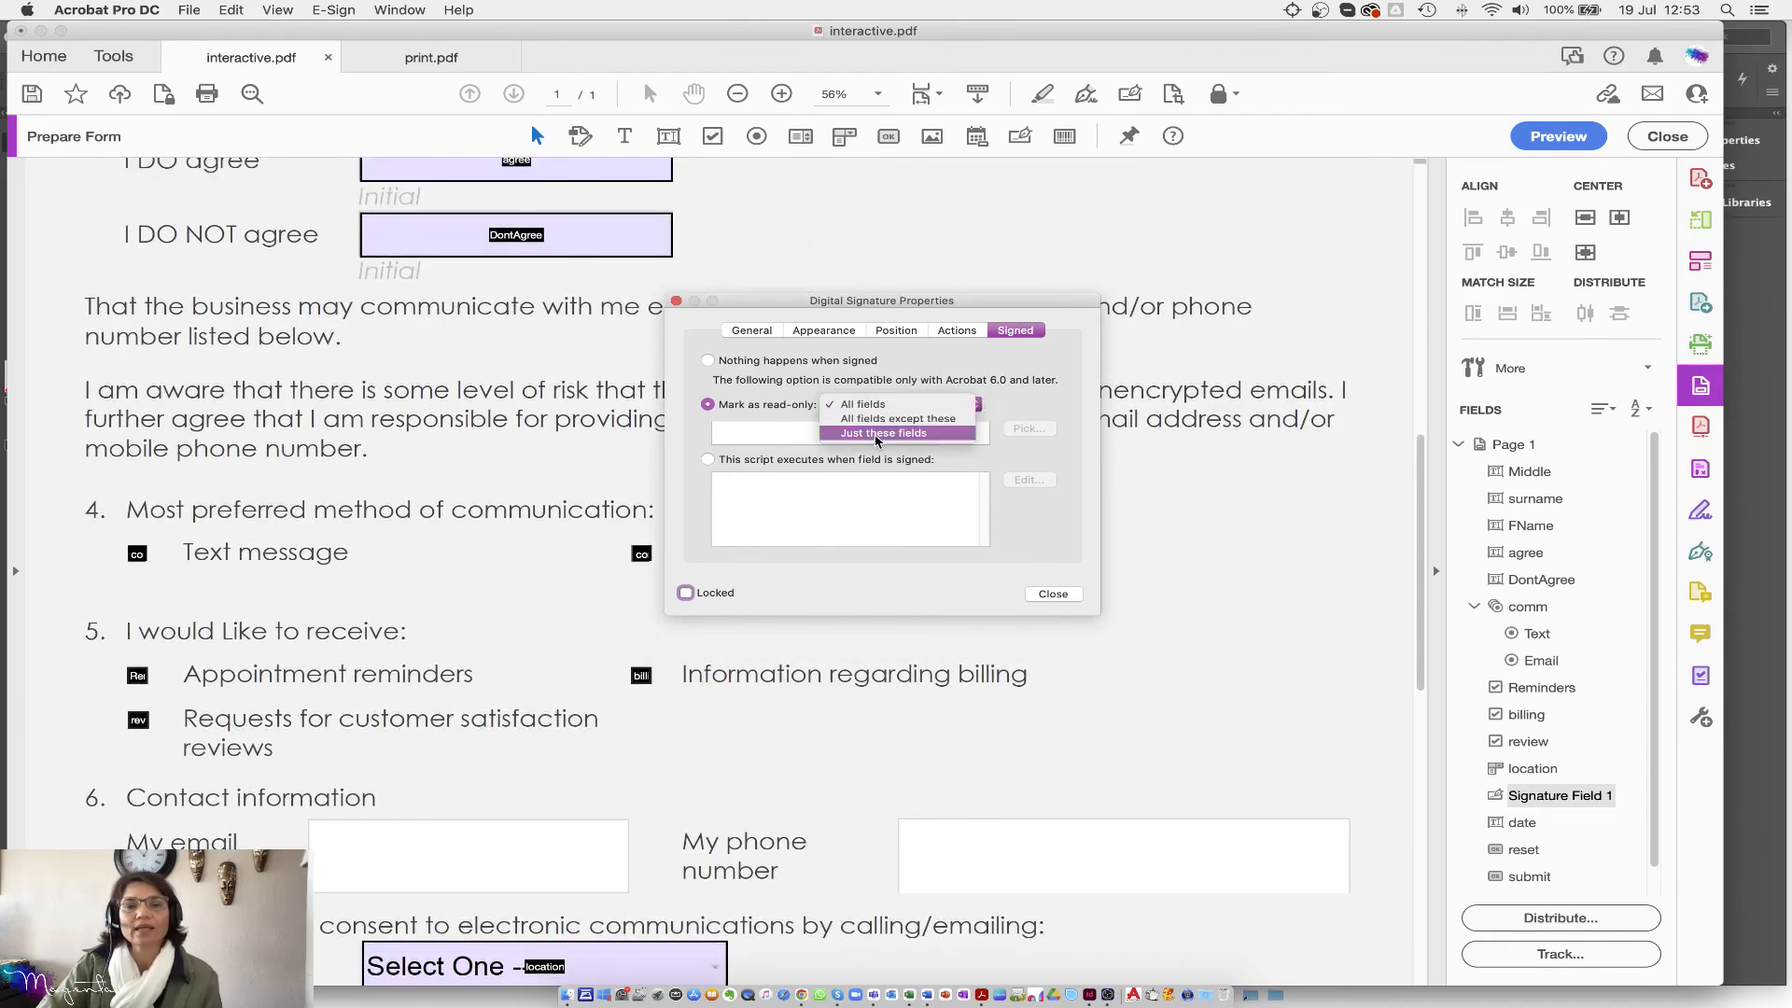
pyautogui.press('Return')
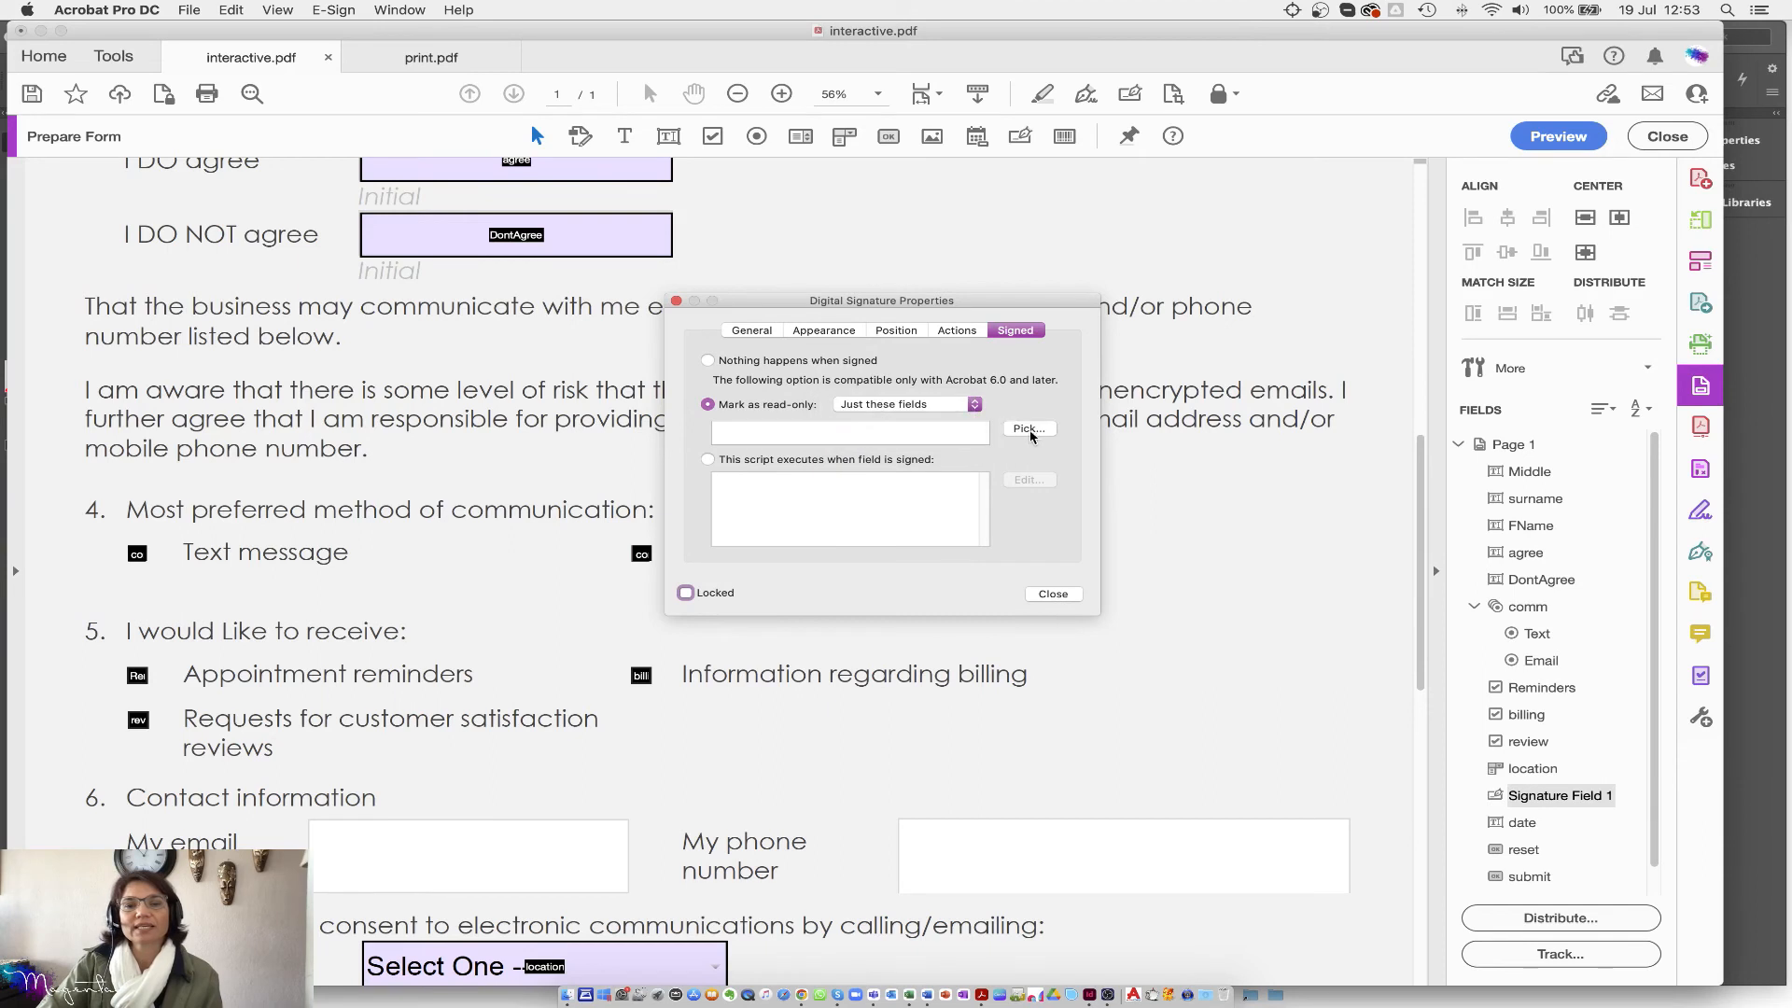
pyautogui.click(1030, 428)
pyautogui.click(675, 443)
pyautogui.click(675, 460)
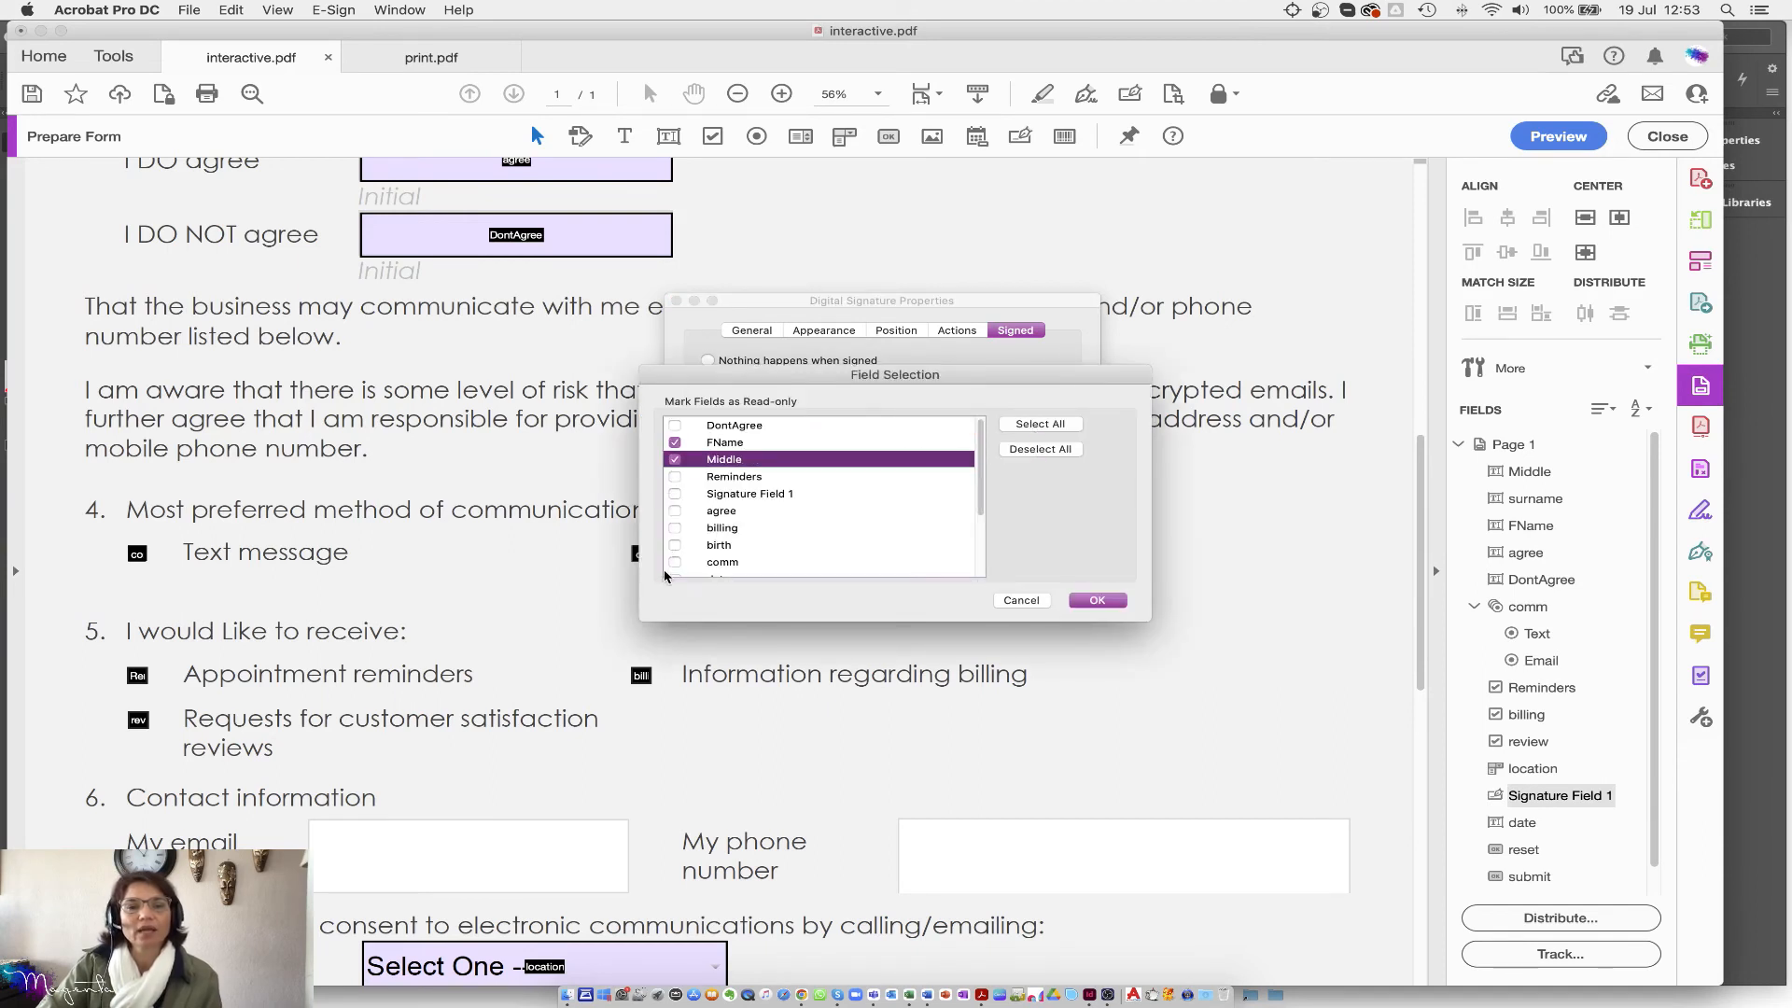
pyautogui.scroll(-1, 681, 531)
pyautogui.scroll(-3, 681, 530)
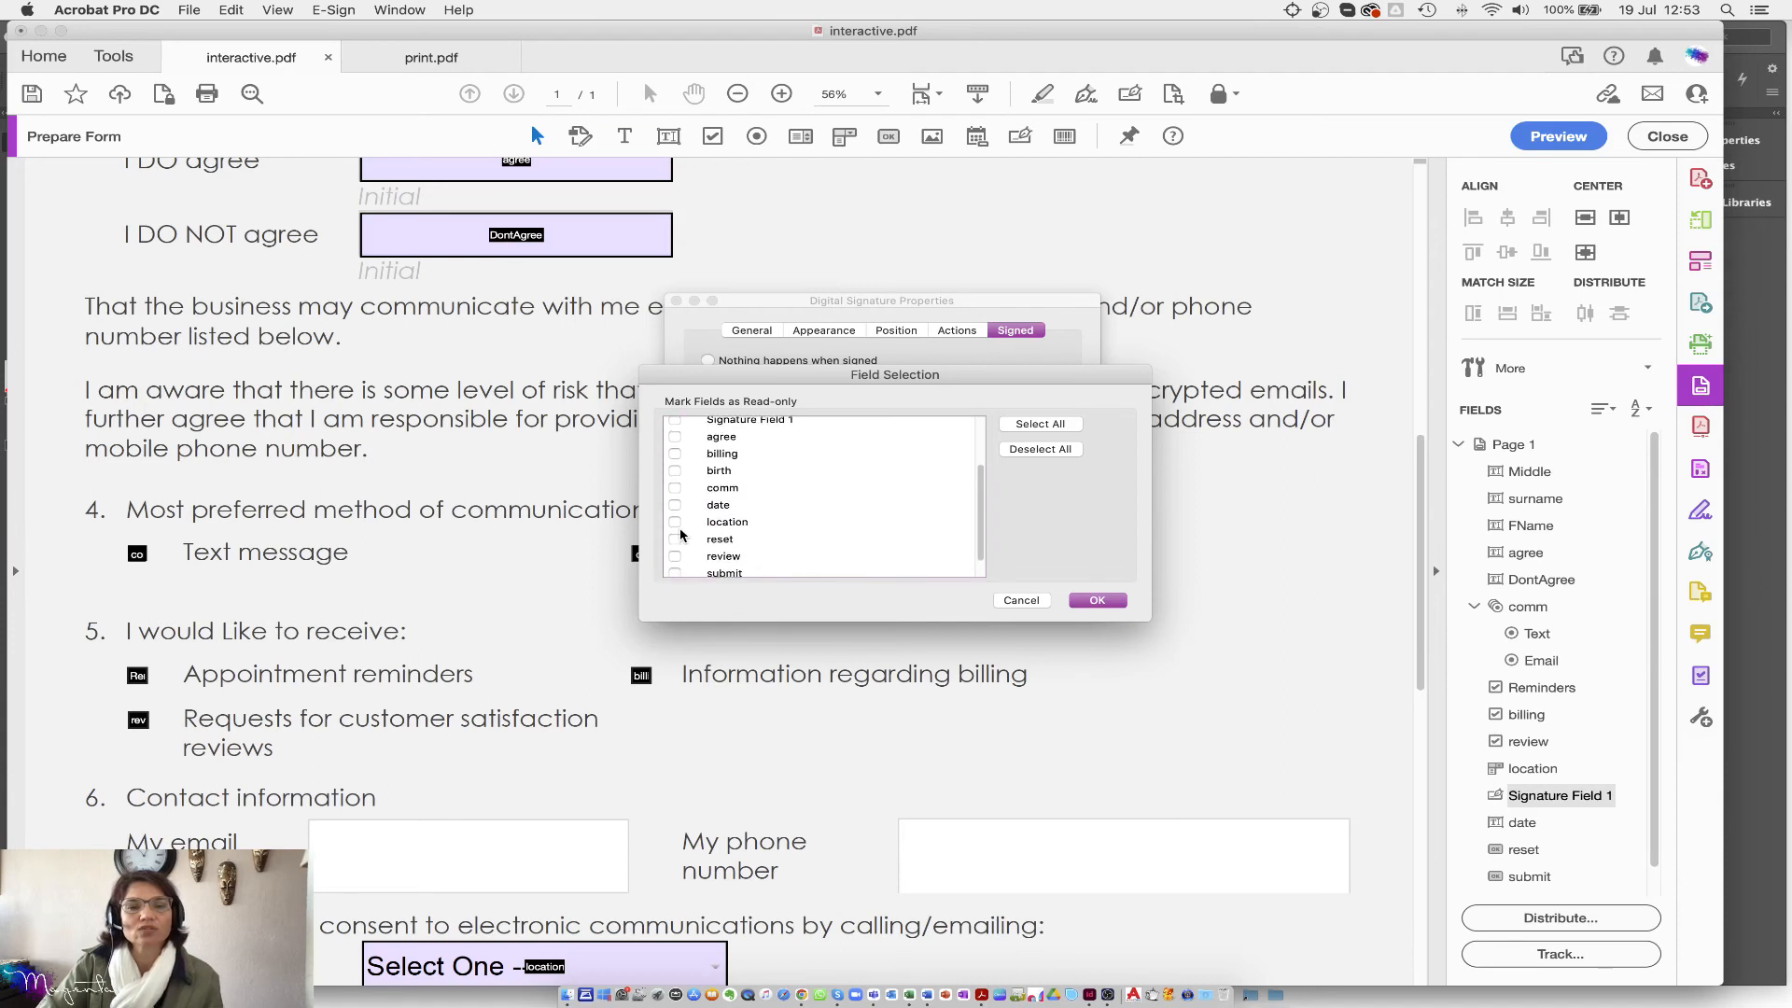
pyautogui.click(676, 569)
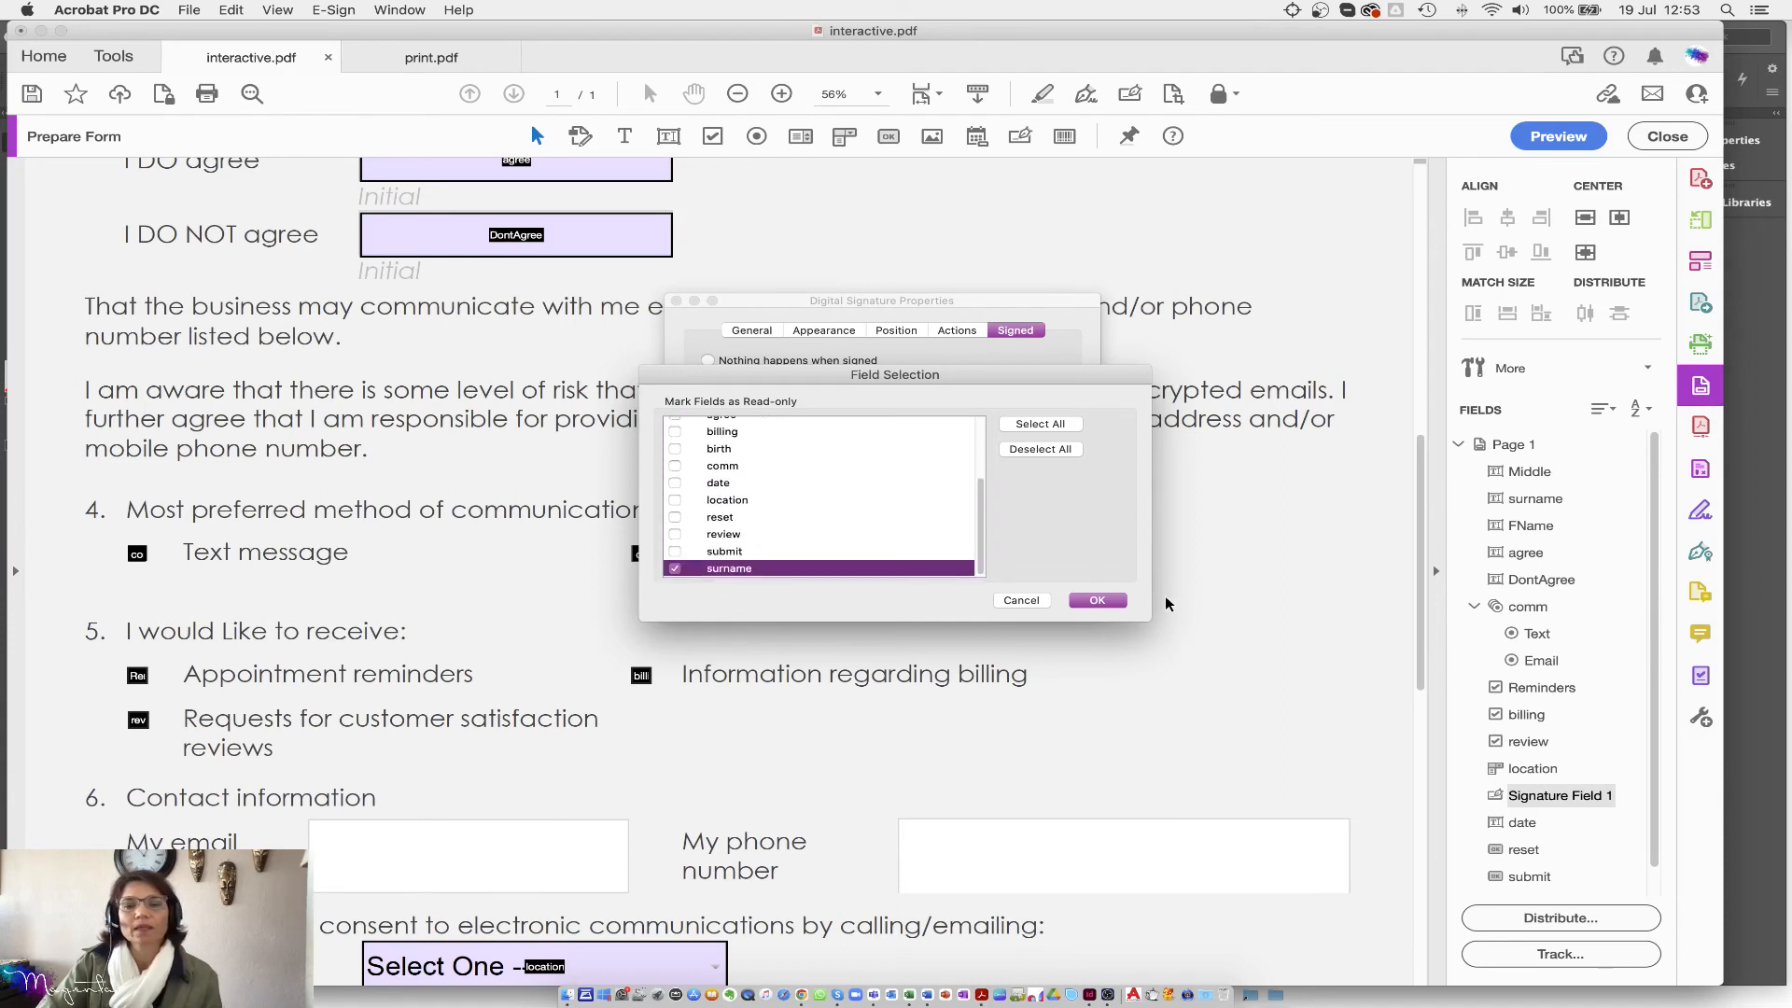
pyautogui.click(1101, 602)
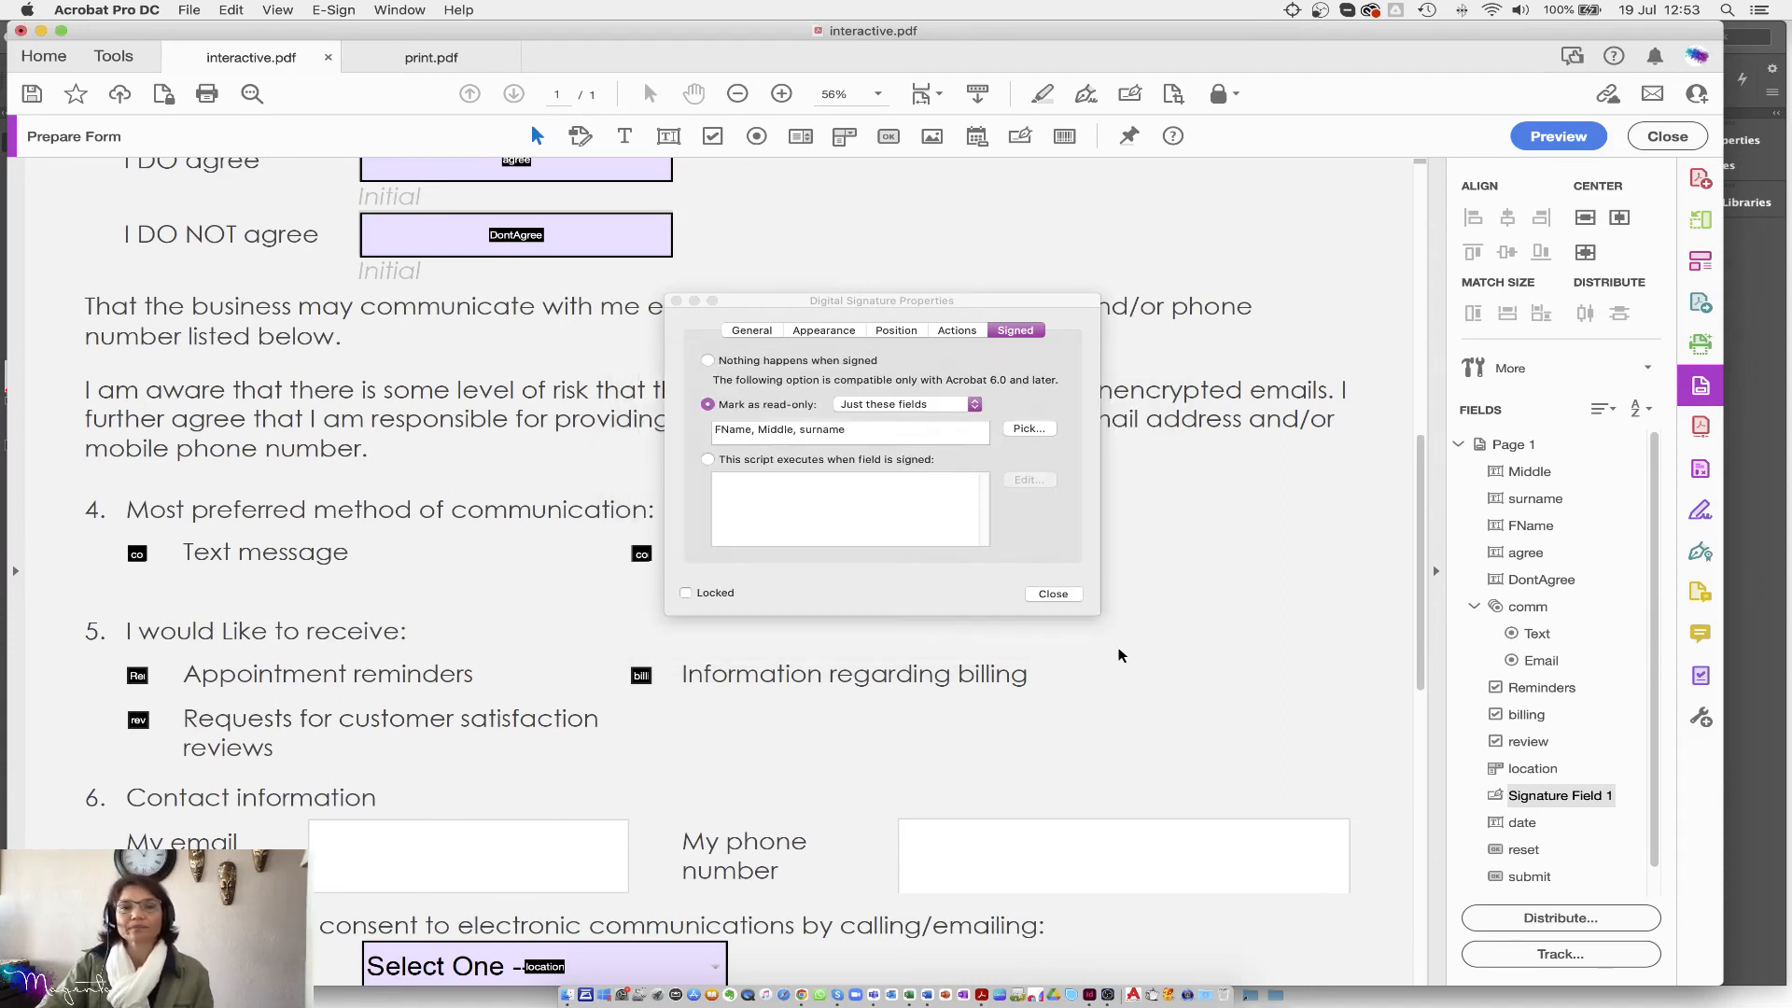
pyautogui.click(1057, 595)
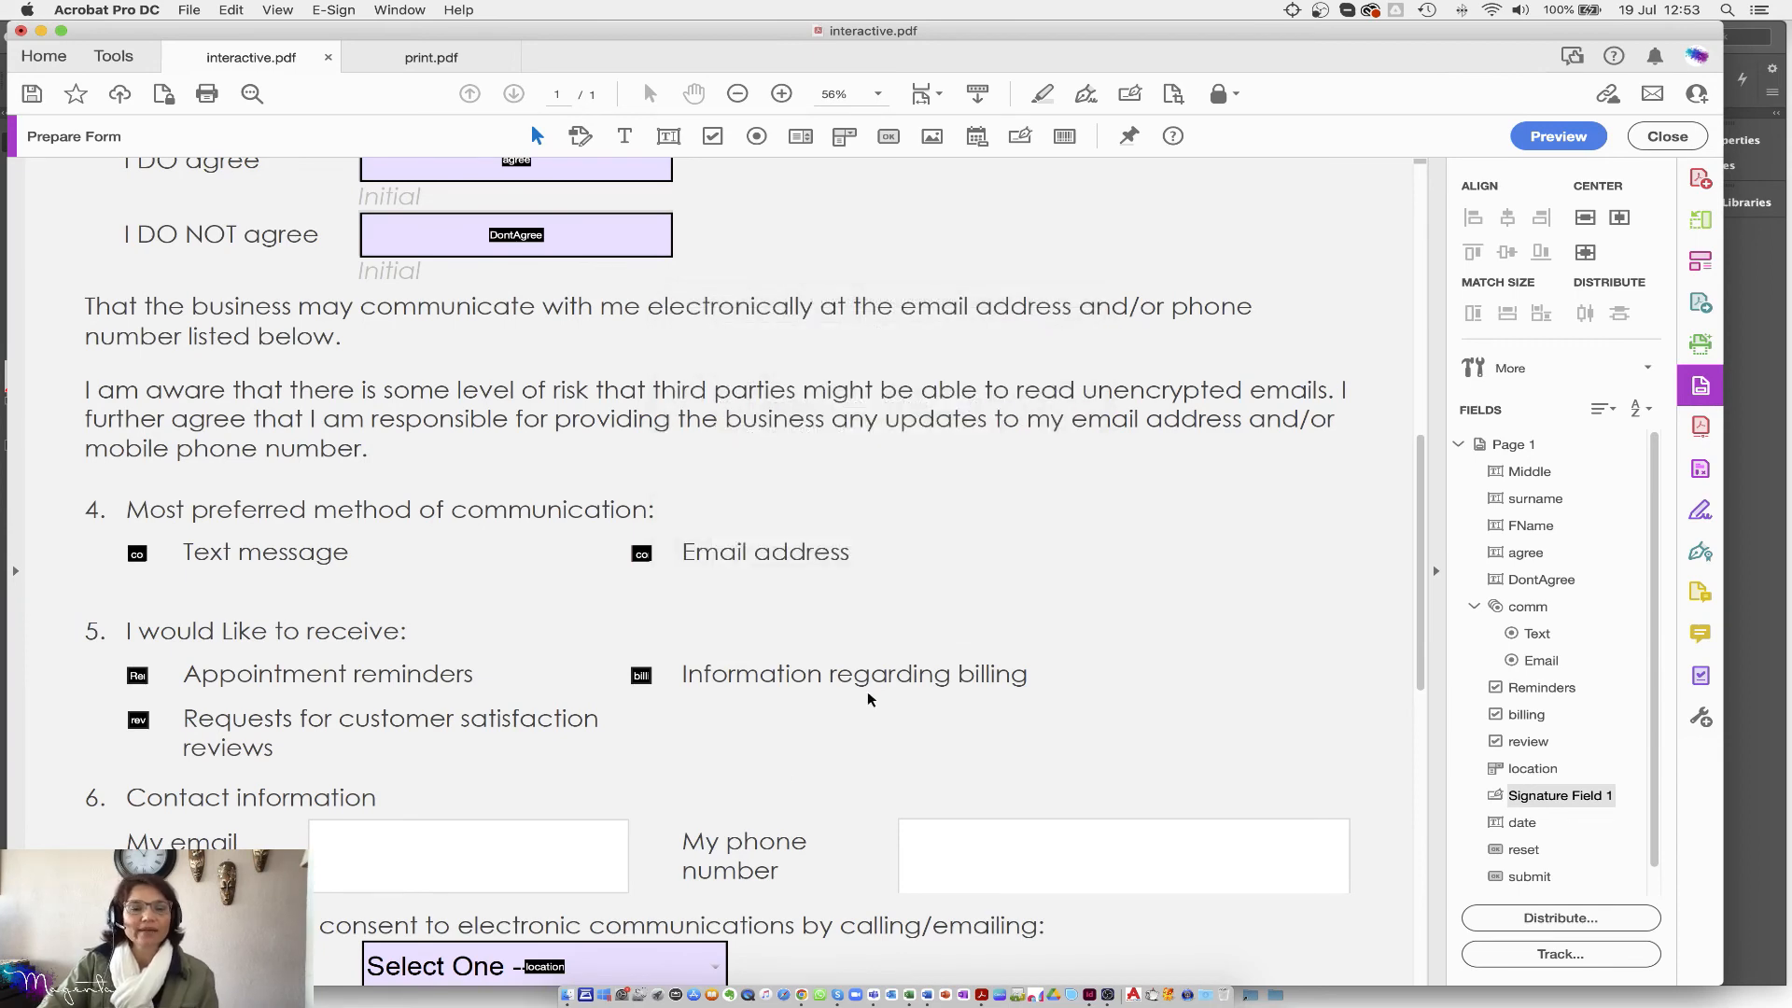
pyautogui.scroll(-5, 966, 660)
pyautogui.scroll(-5, 966, 661)
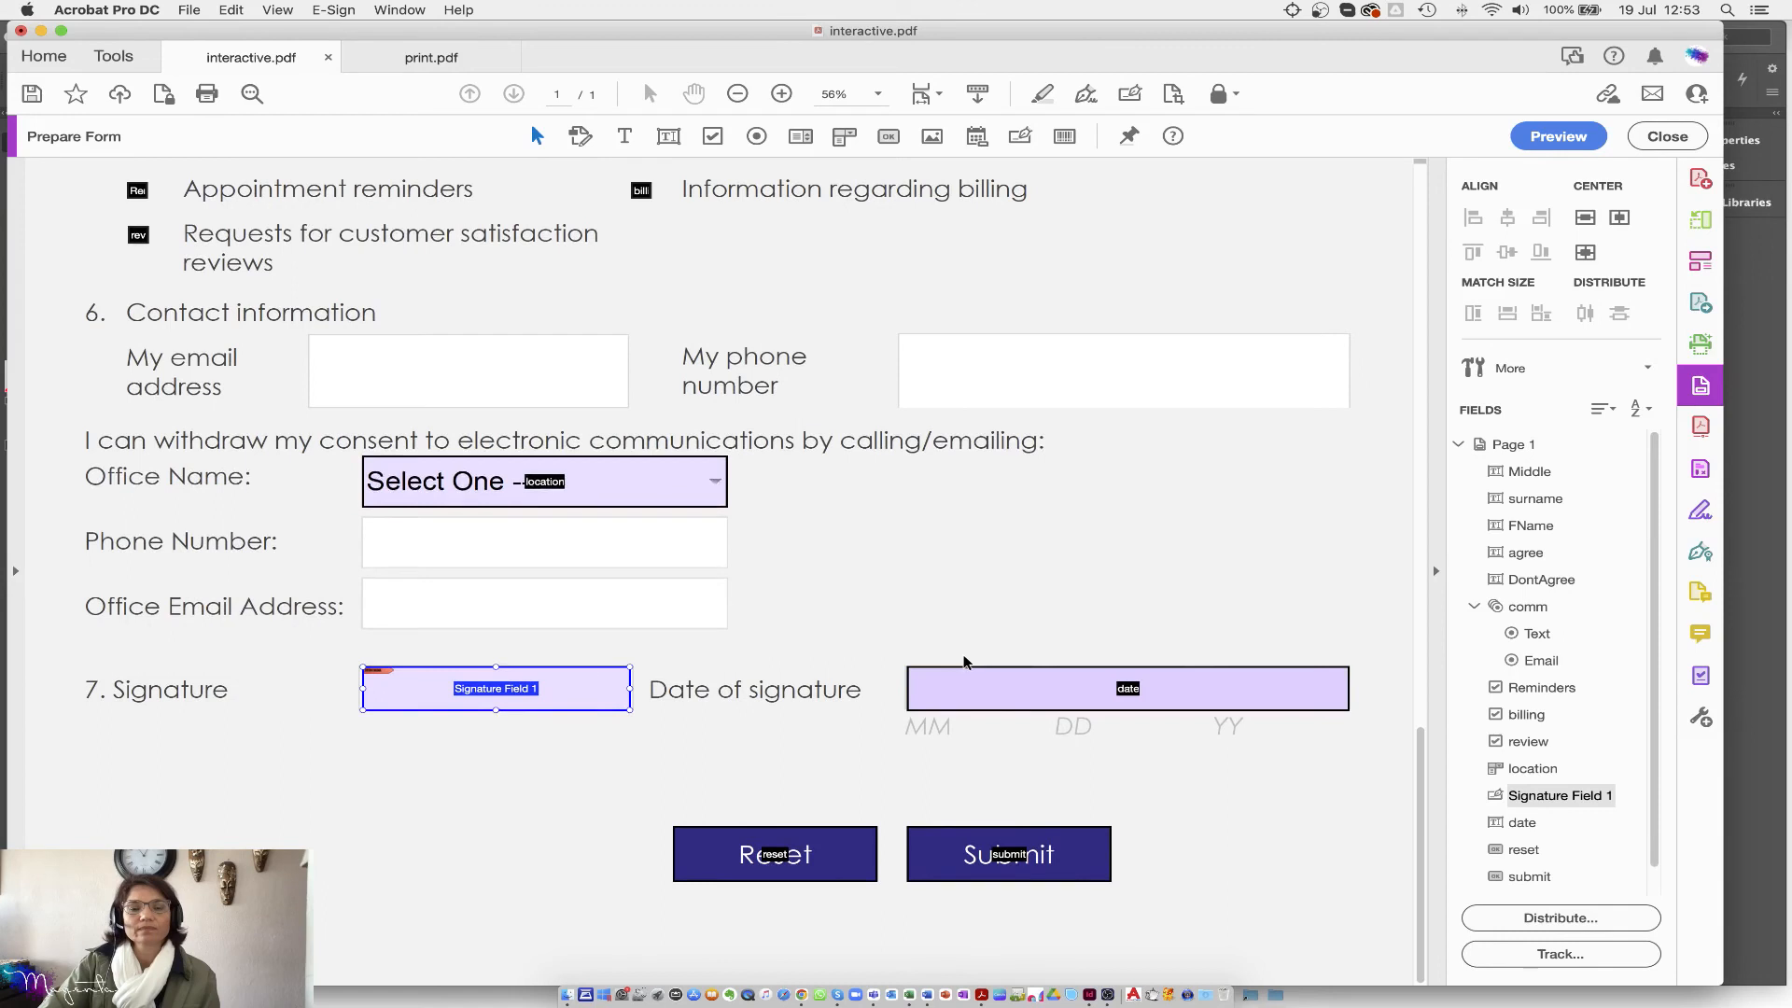
# Step: Open the Reset button's properties to review its actions
pyautogui.click(829, 843)
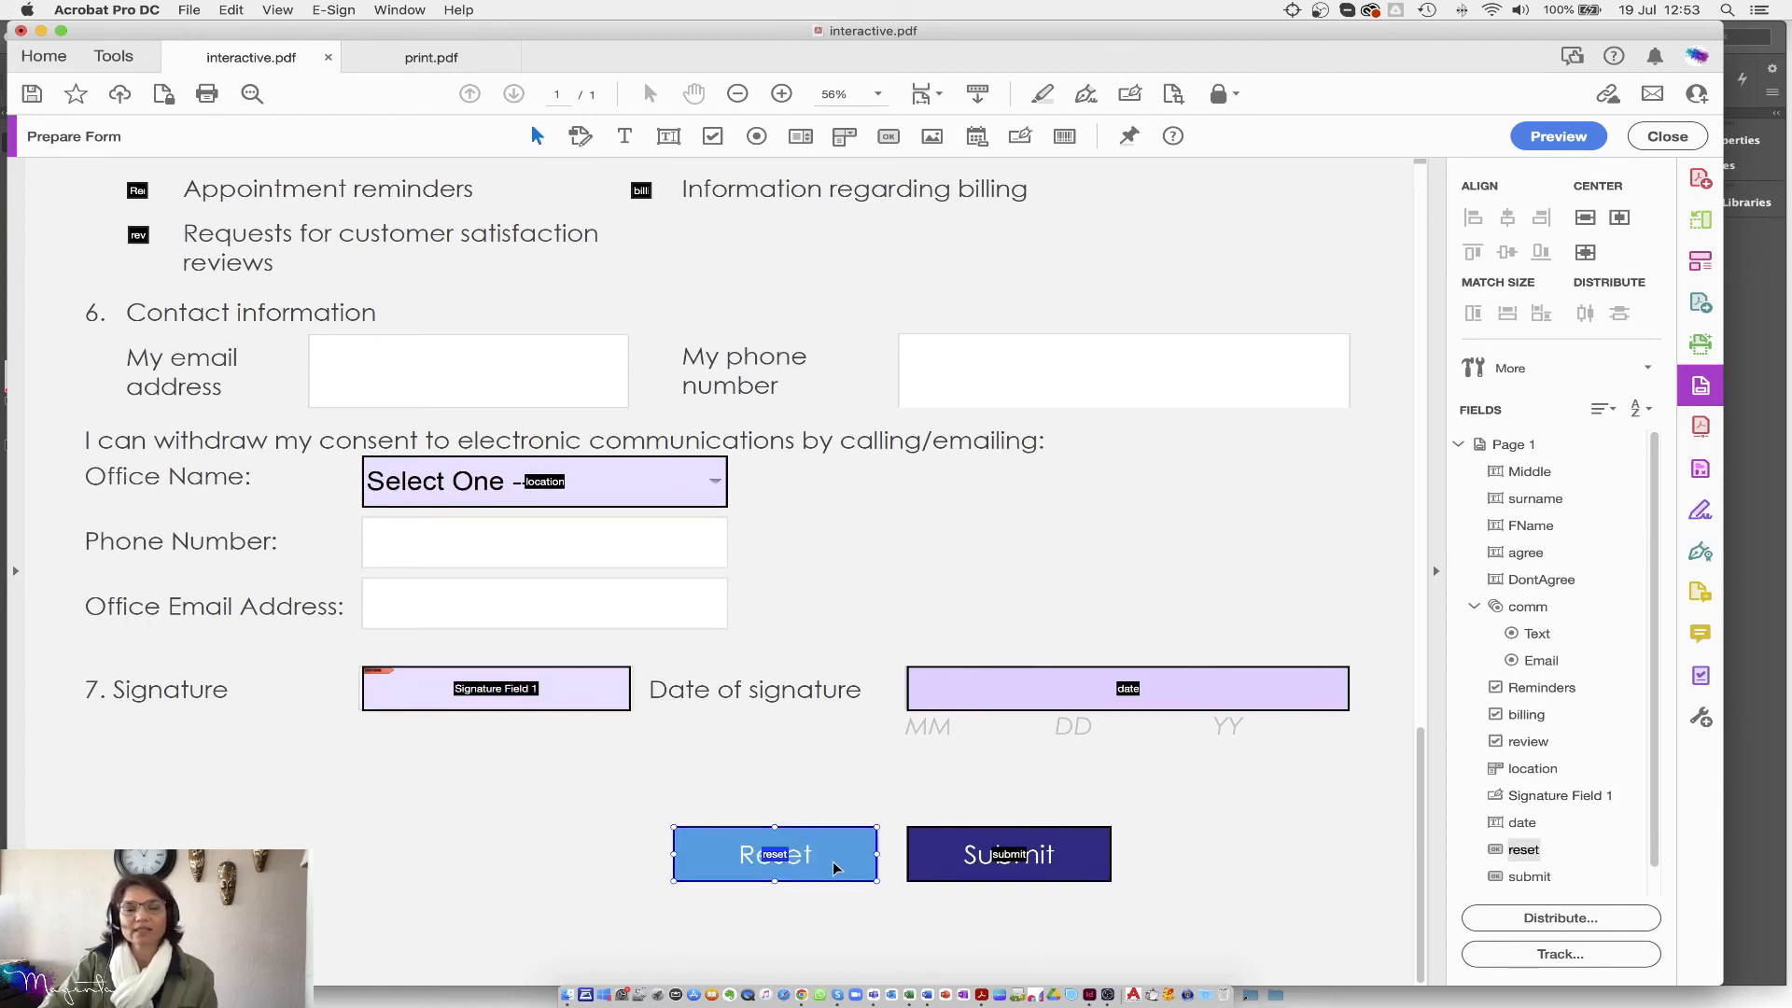
pyautogui.doubleClick(836, 868)
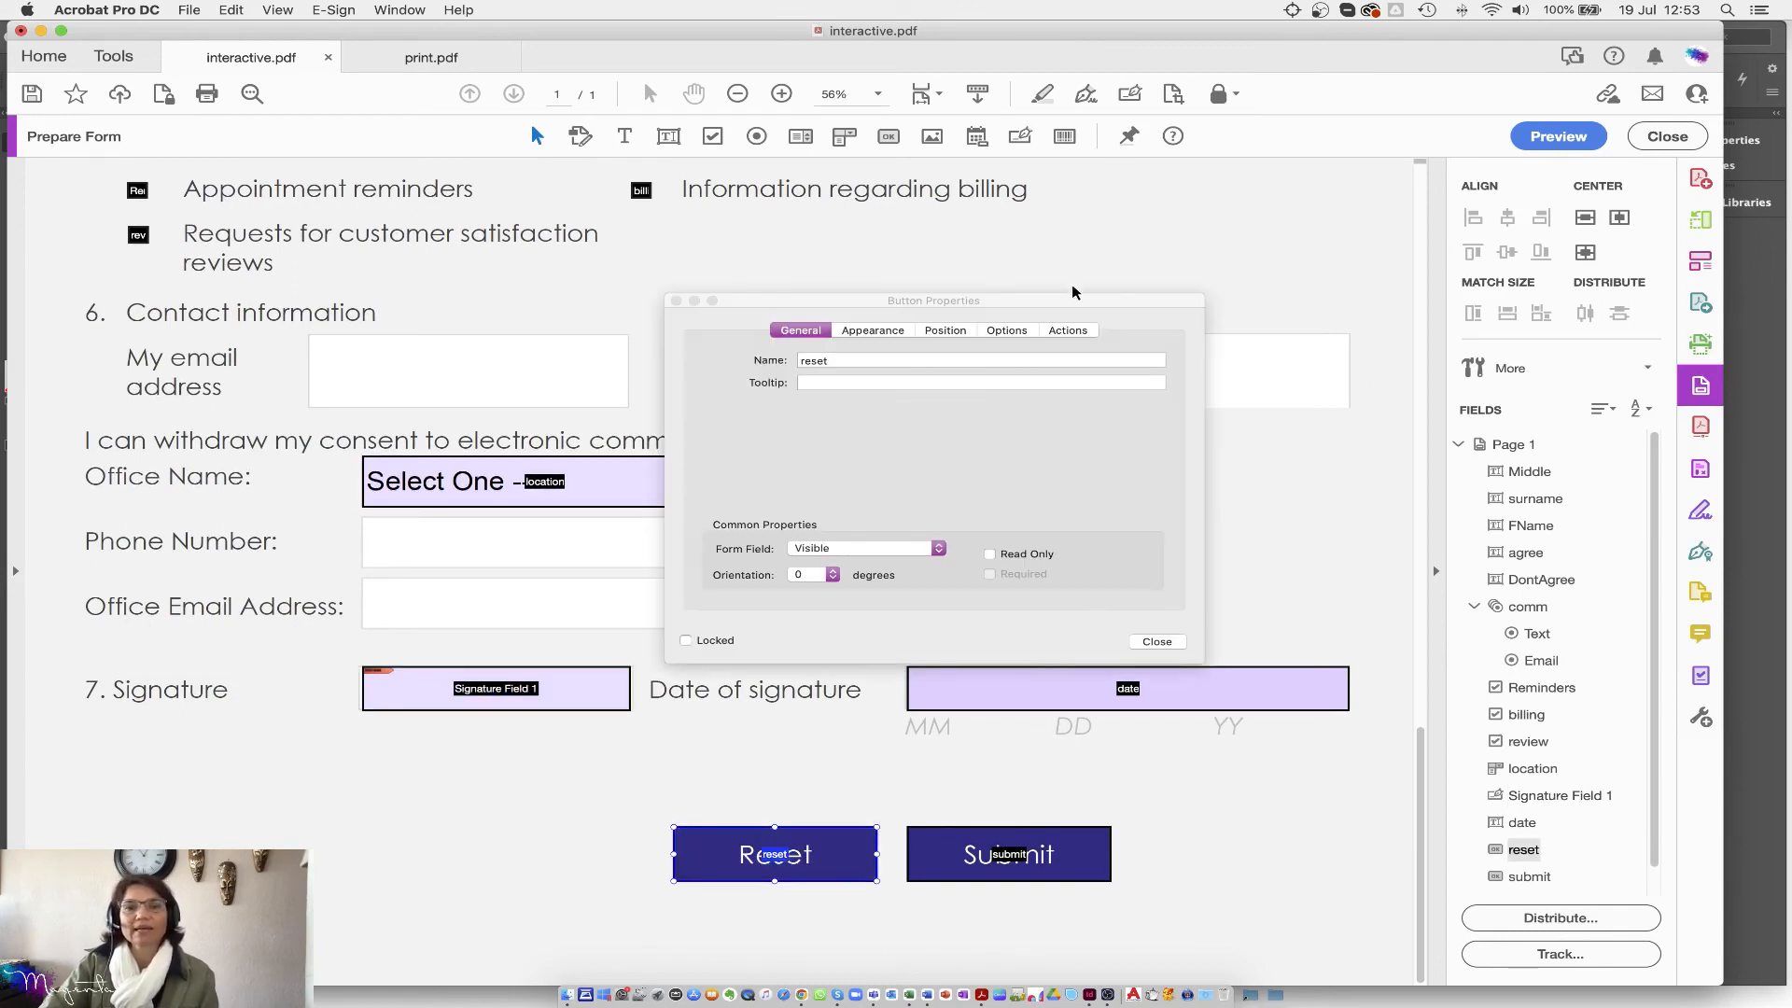
pyautogui.click(1069, 331)
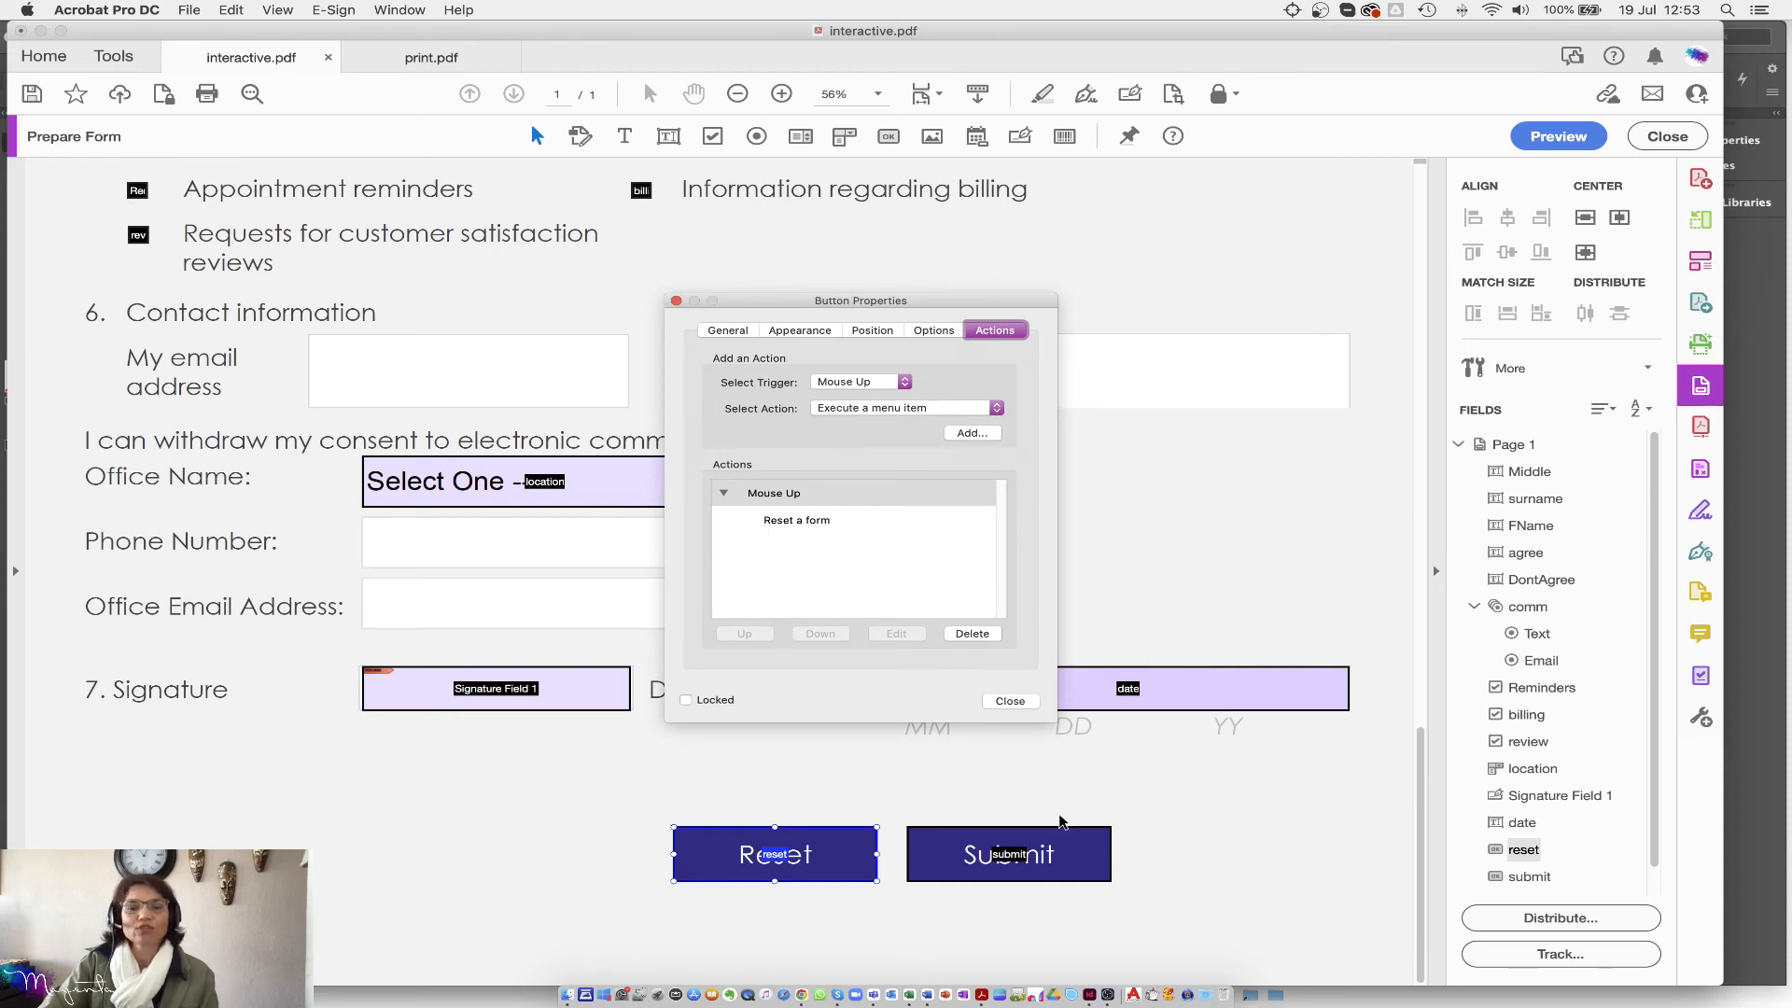
# Step: Review the Submit button's submit-form action, leave it unchanged, then switch the form to Preview
pyautogui.click(1066, 847)
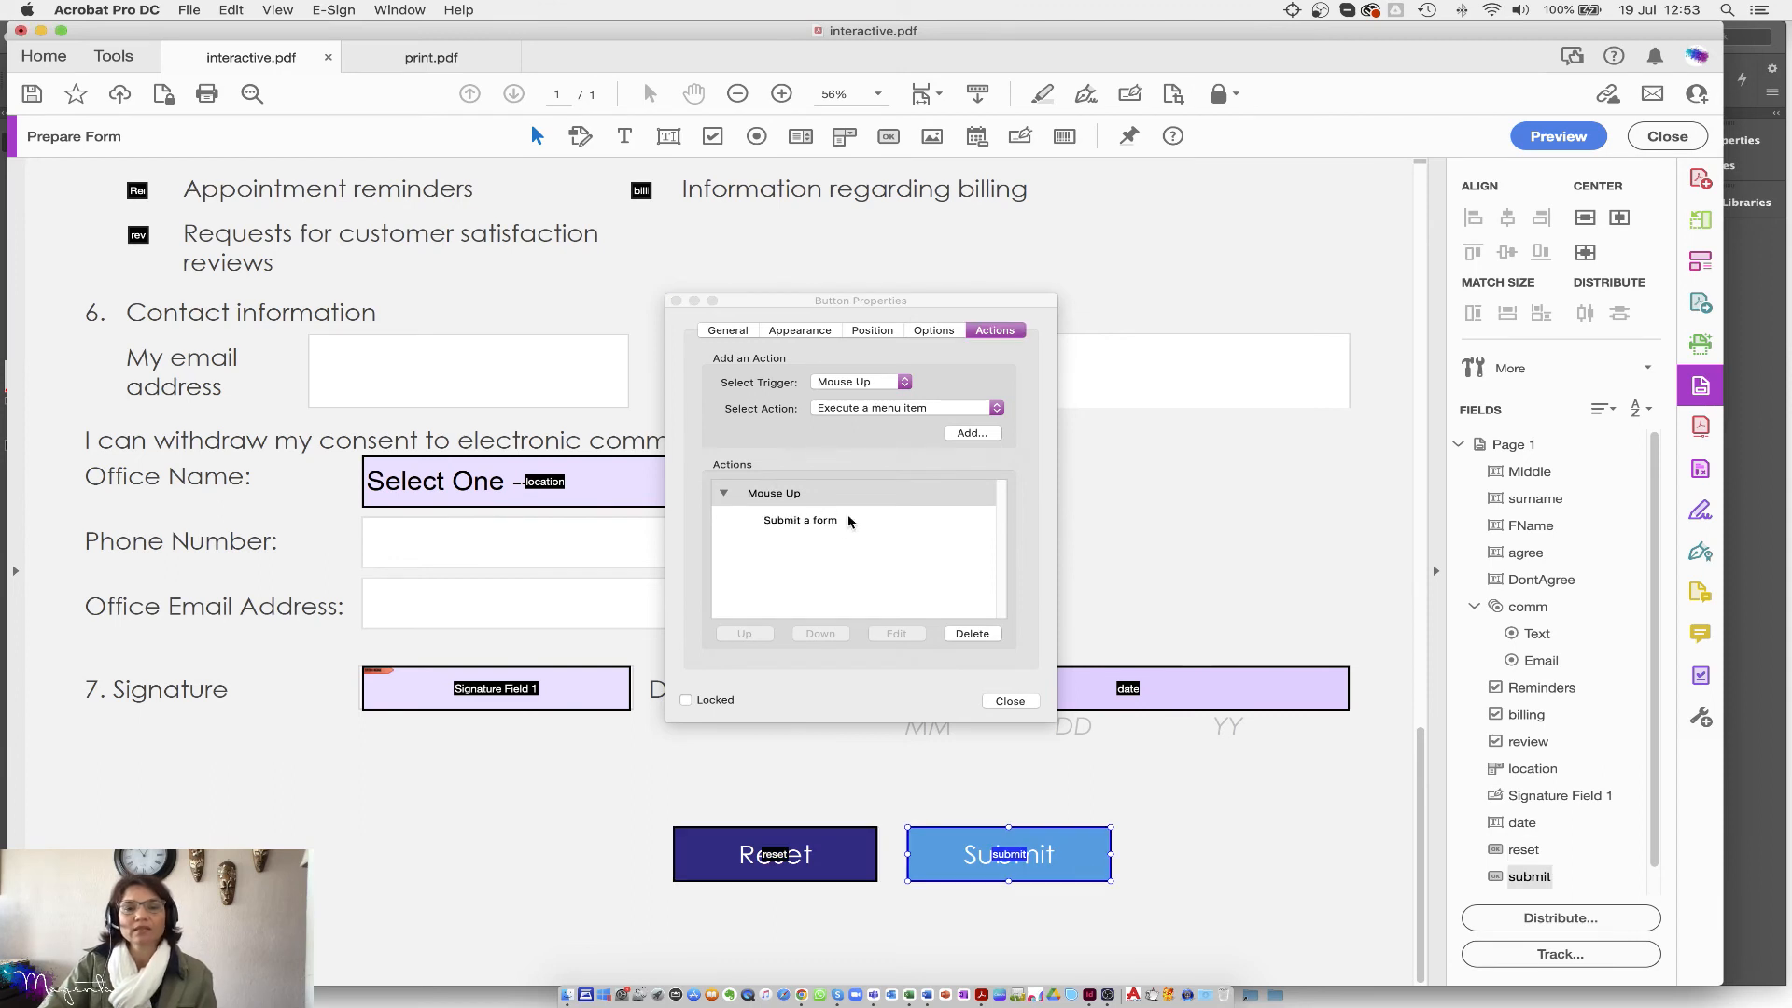
pyautogui.click(794, 526)
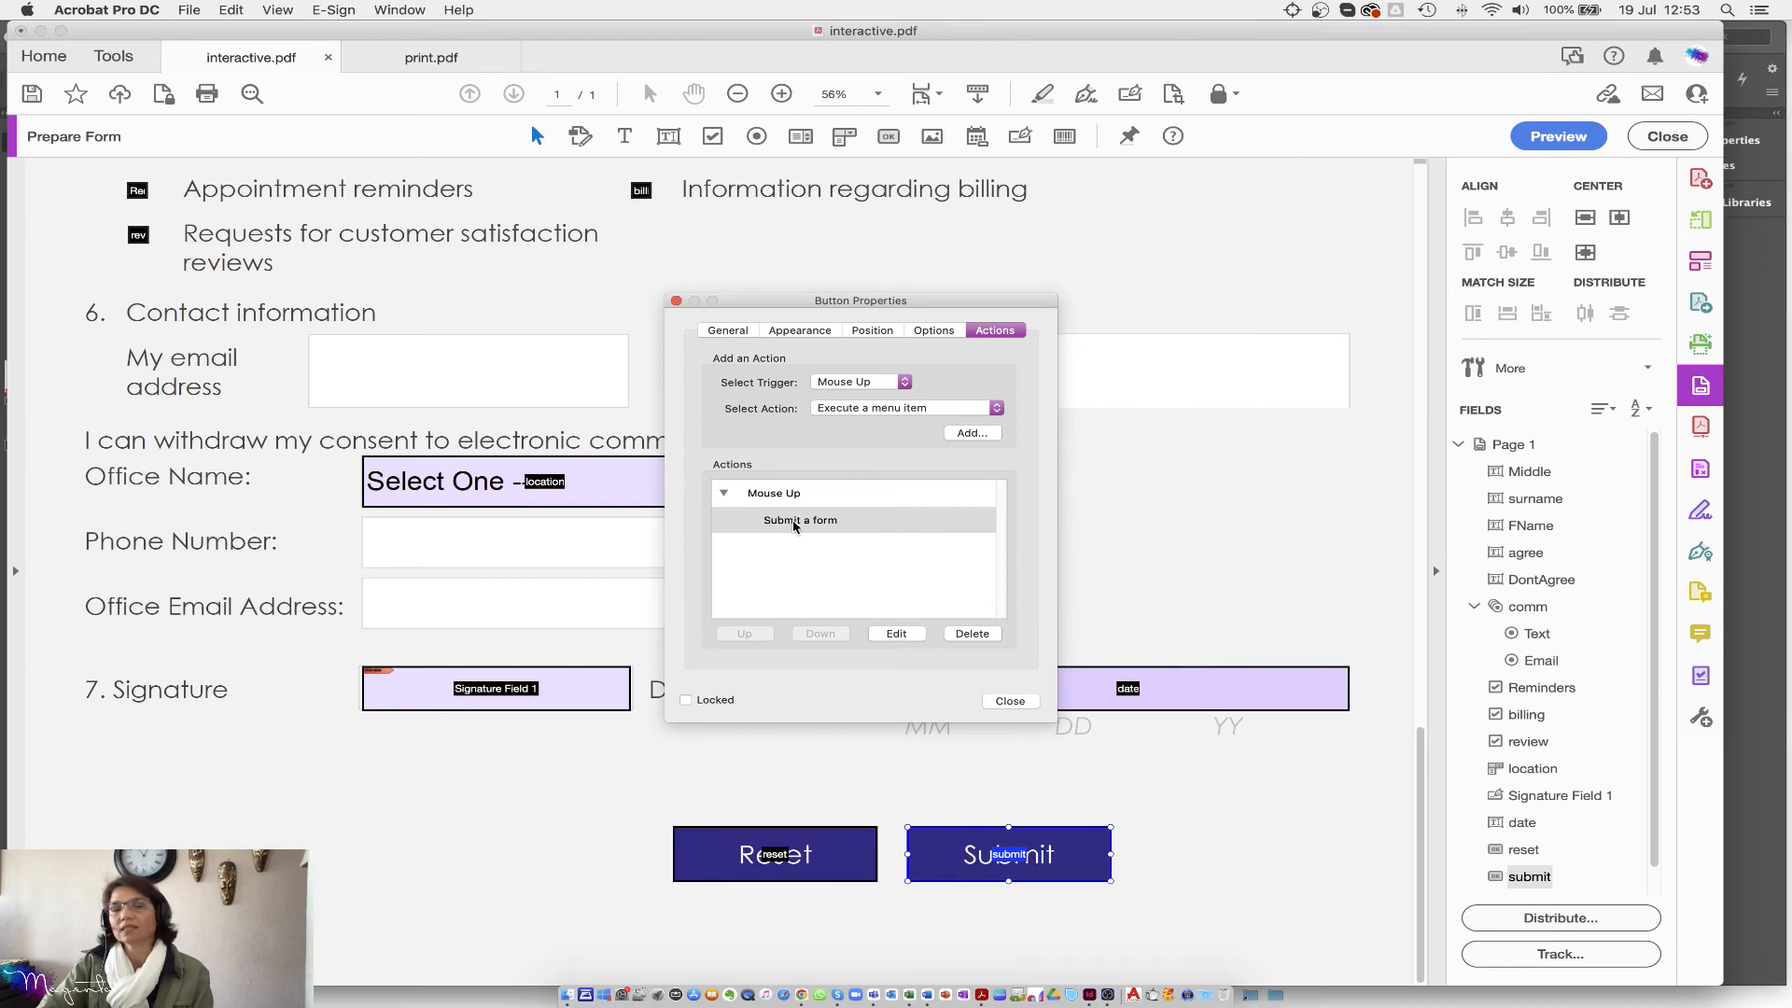
pyautogui.click(896, 634)
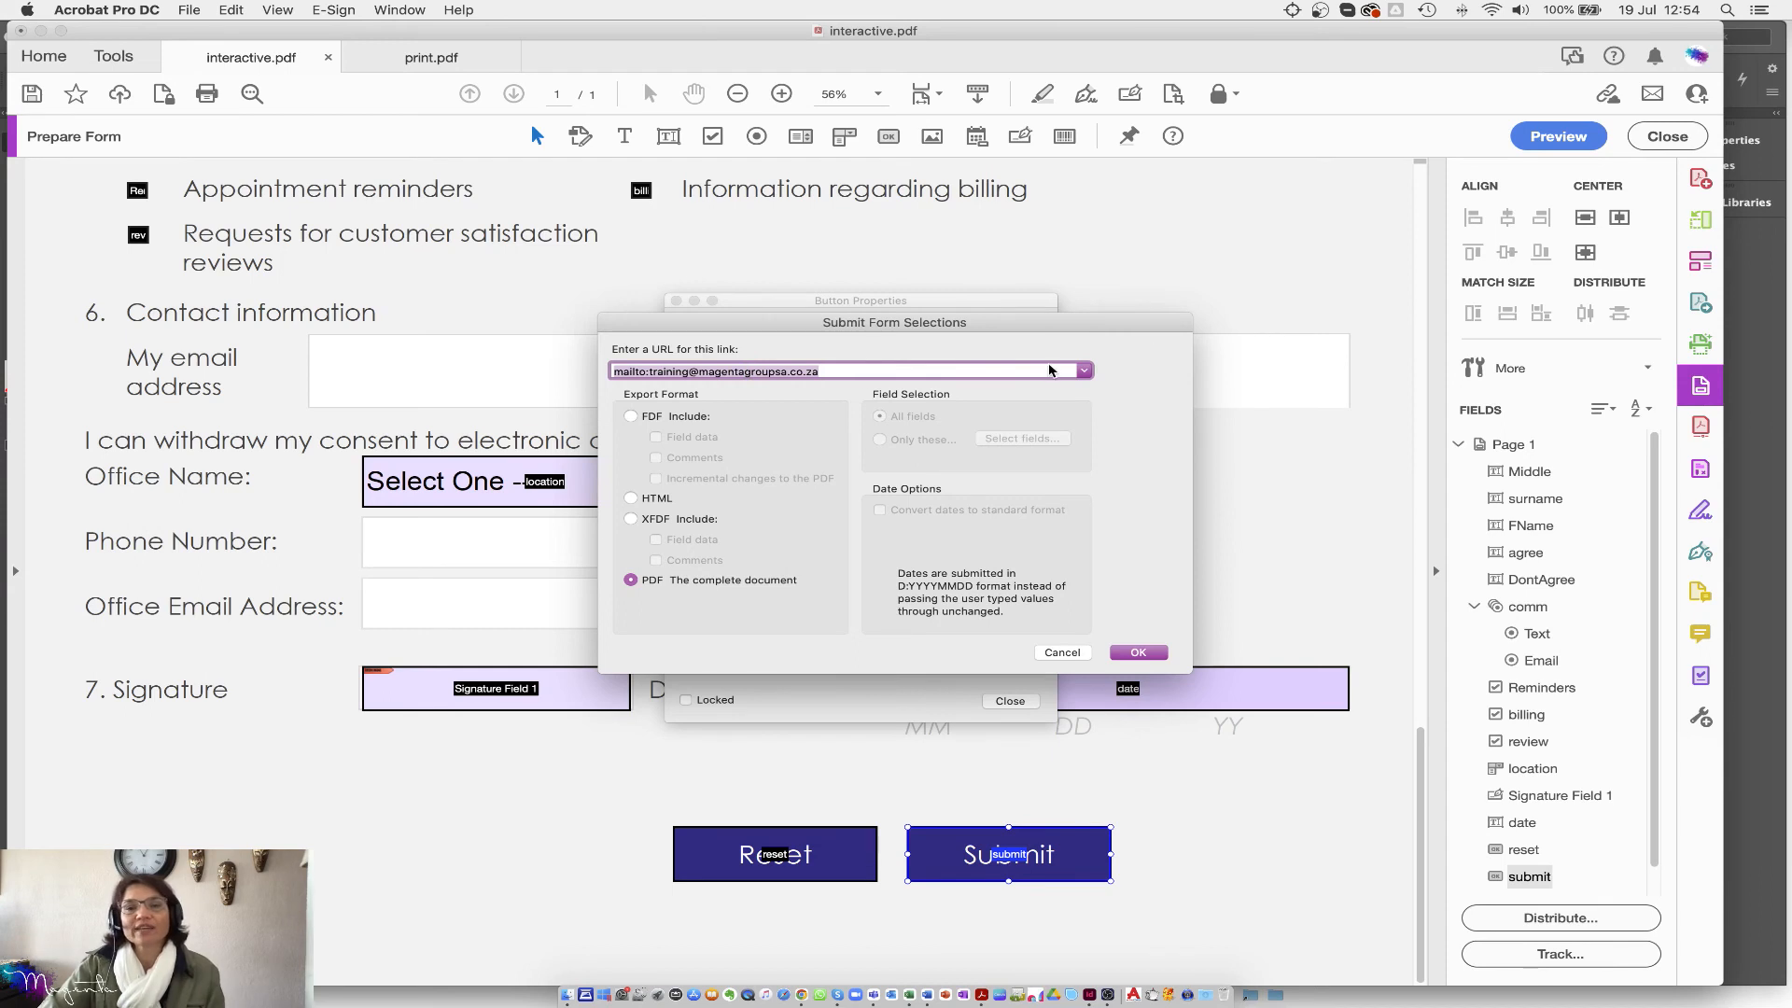
pyautogui.click(1084, 371)
pyautogui.click(1151, 413)
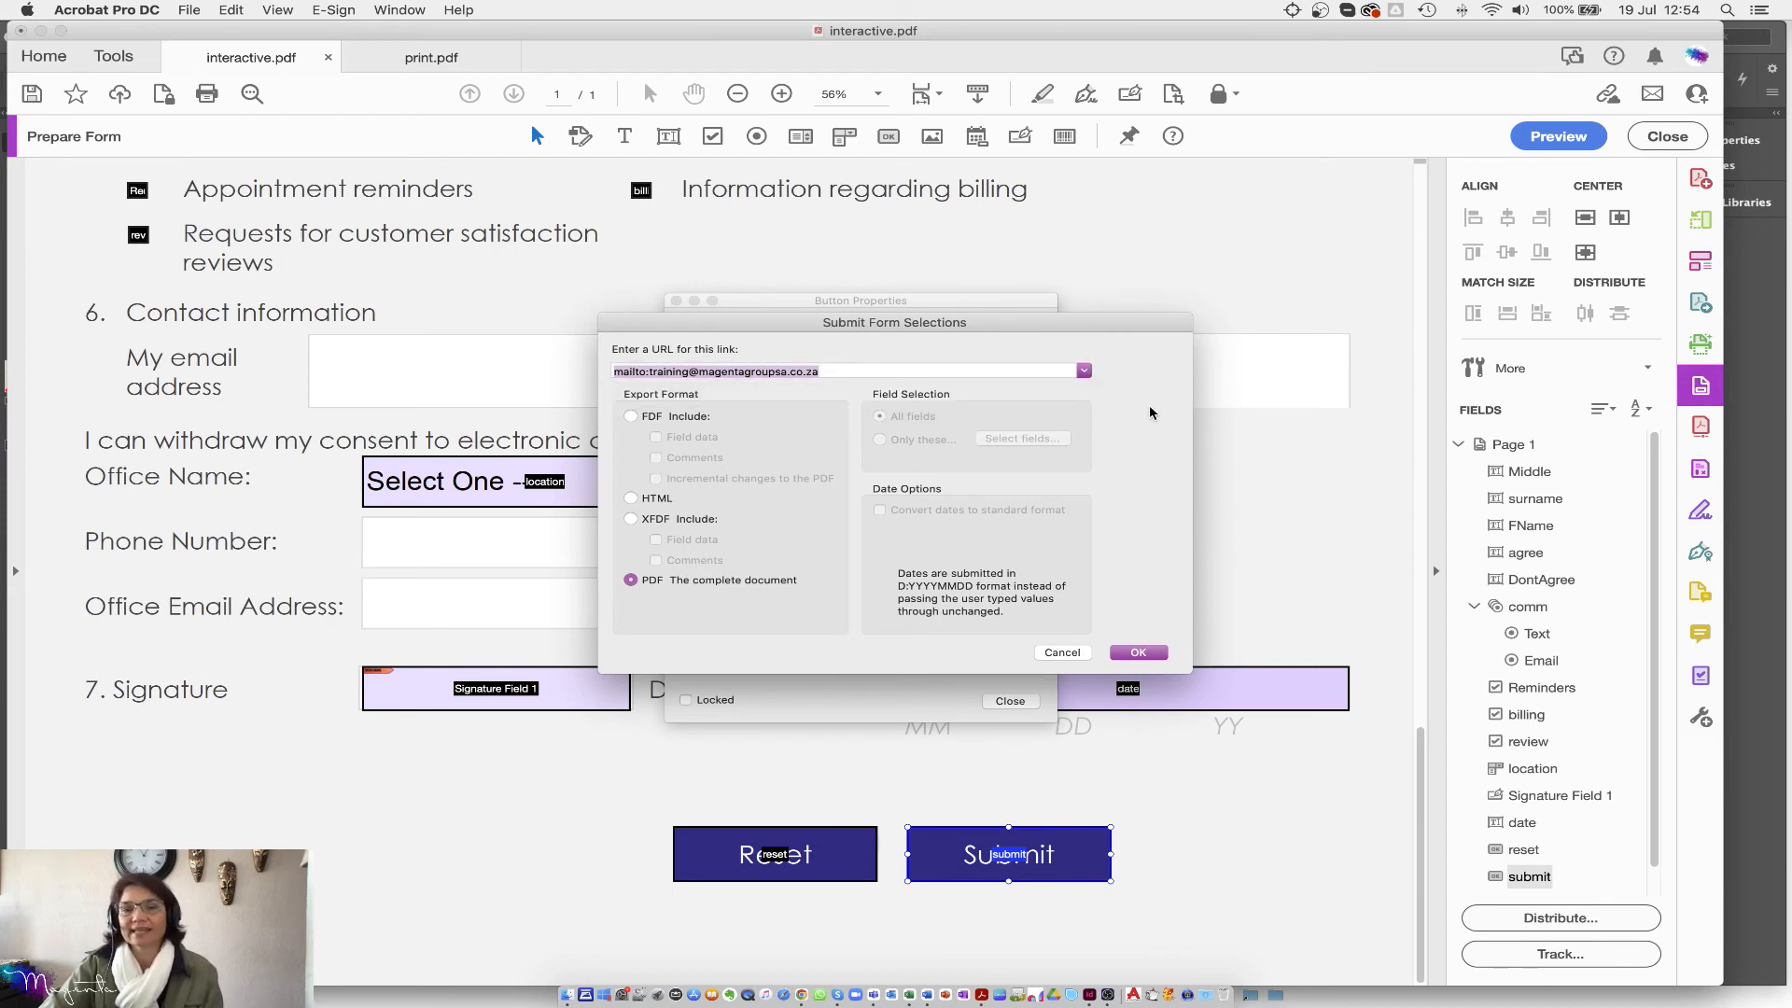
pyautogui.click(1143, 655)
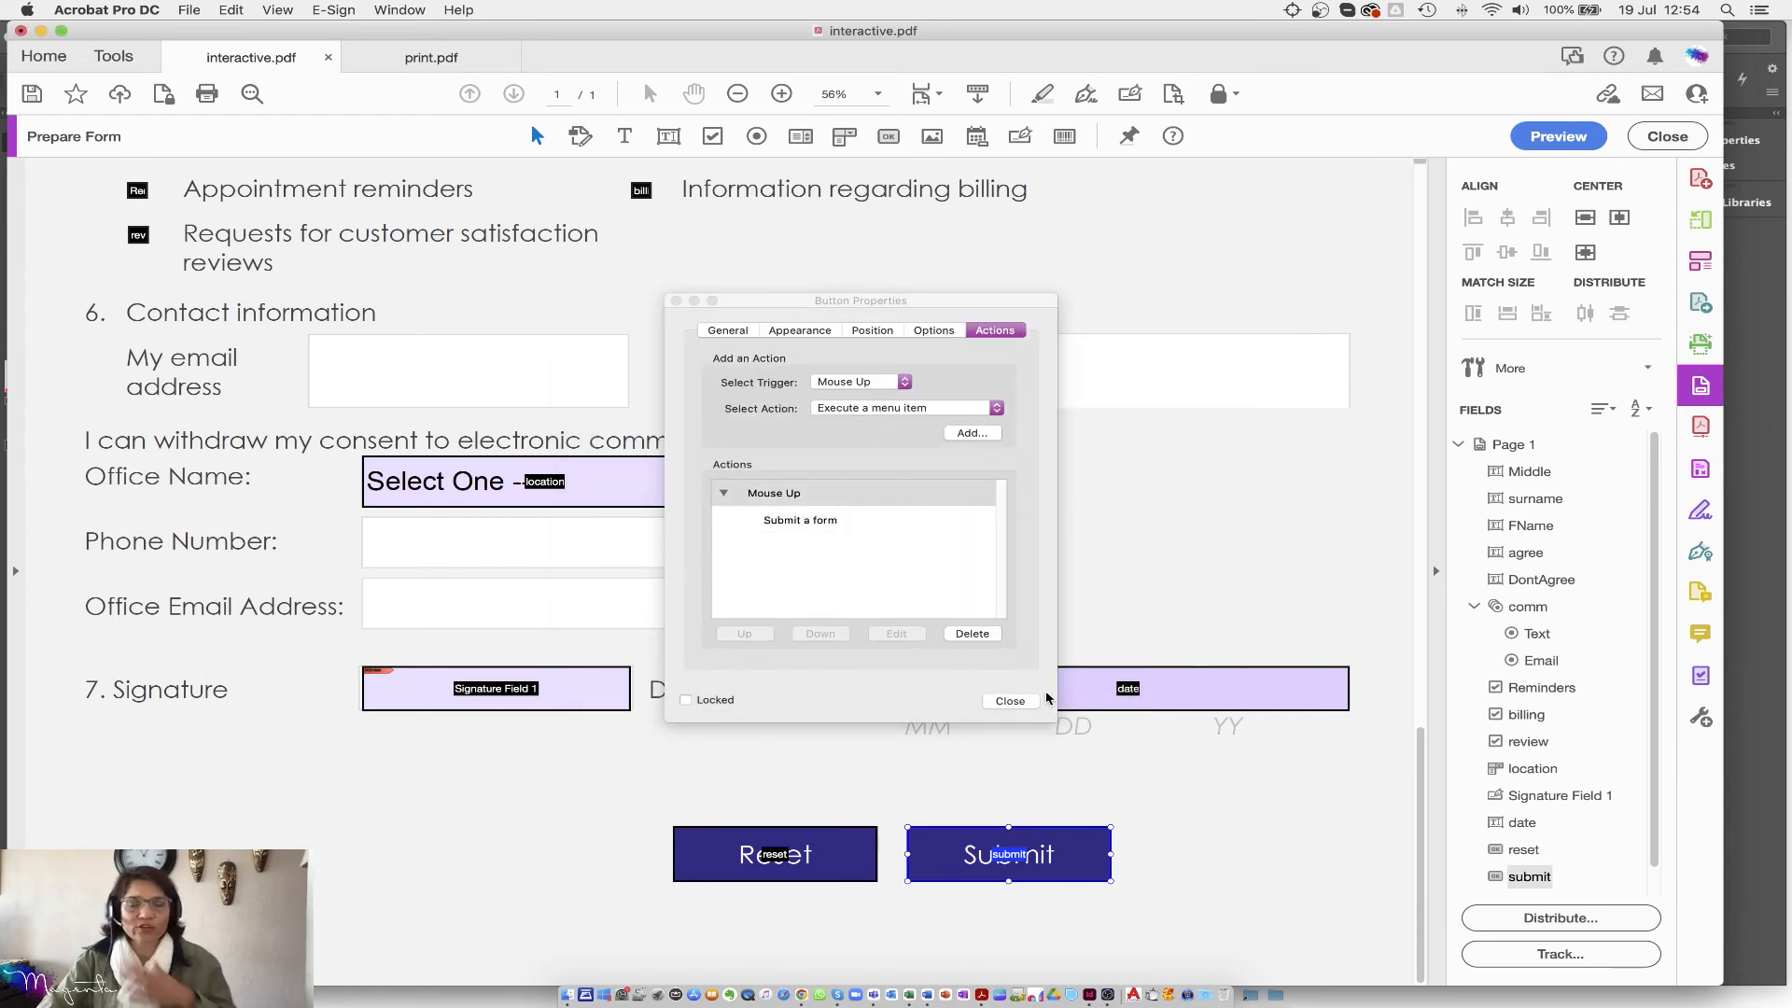
pyautogui.click(1013, 701)
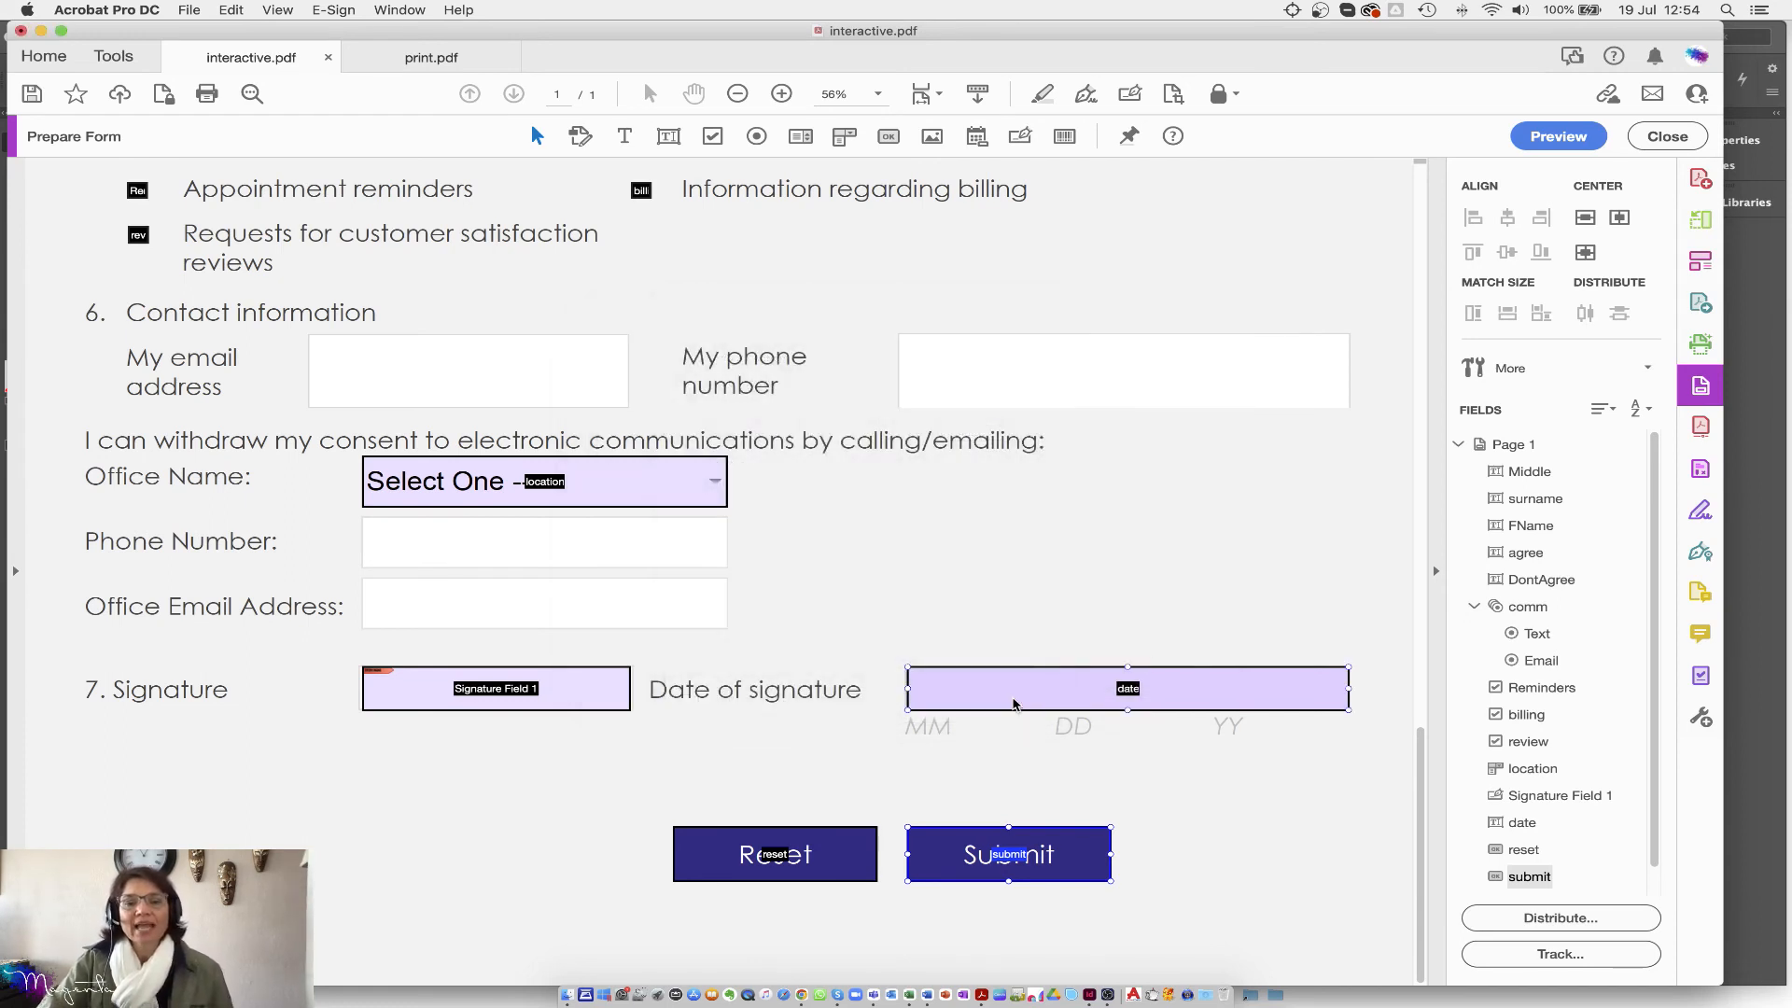
pyautogui.click(1563, 136)
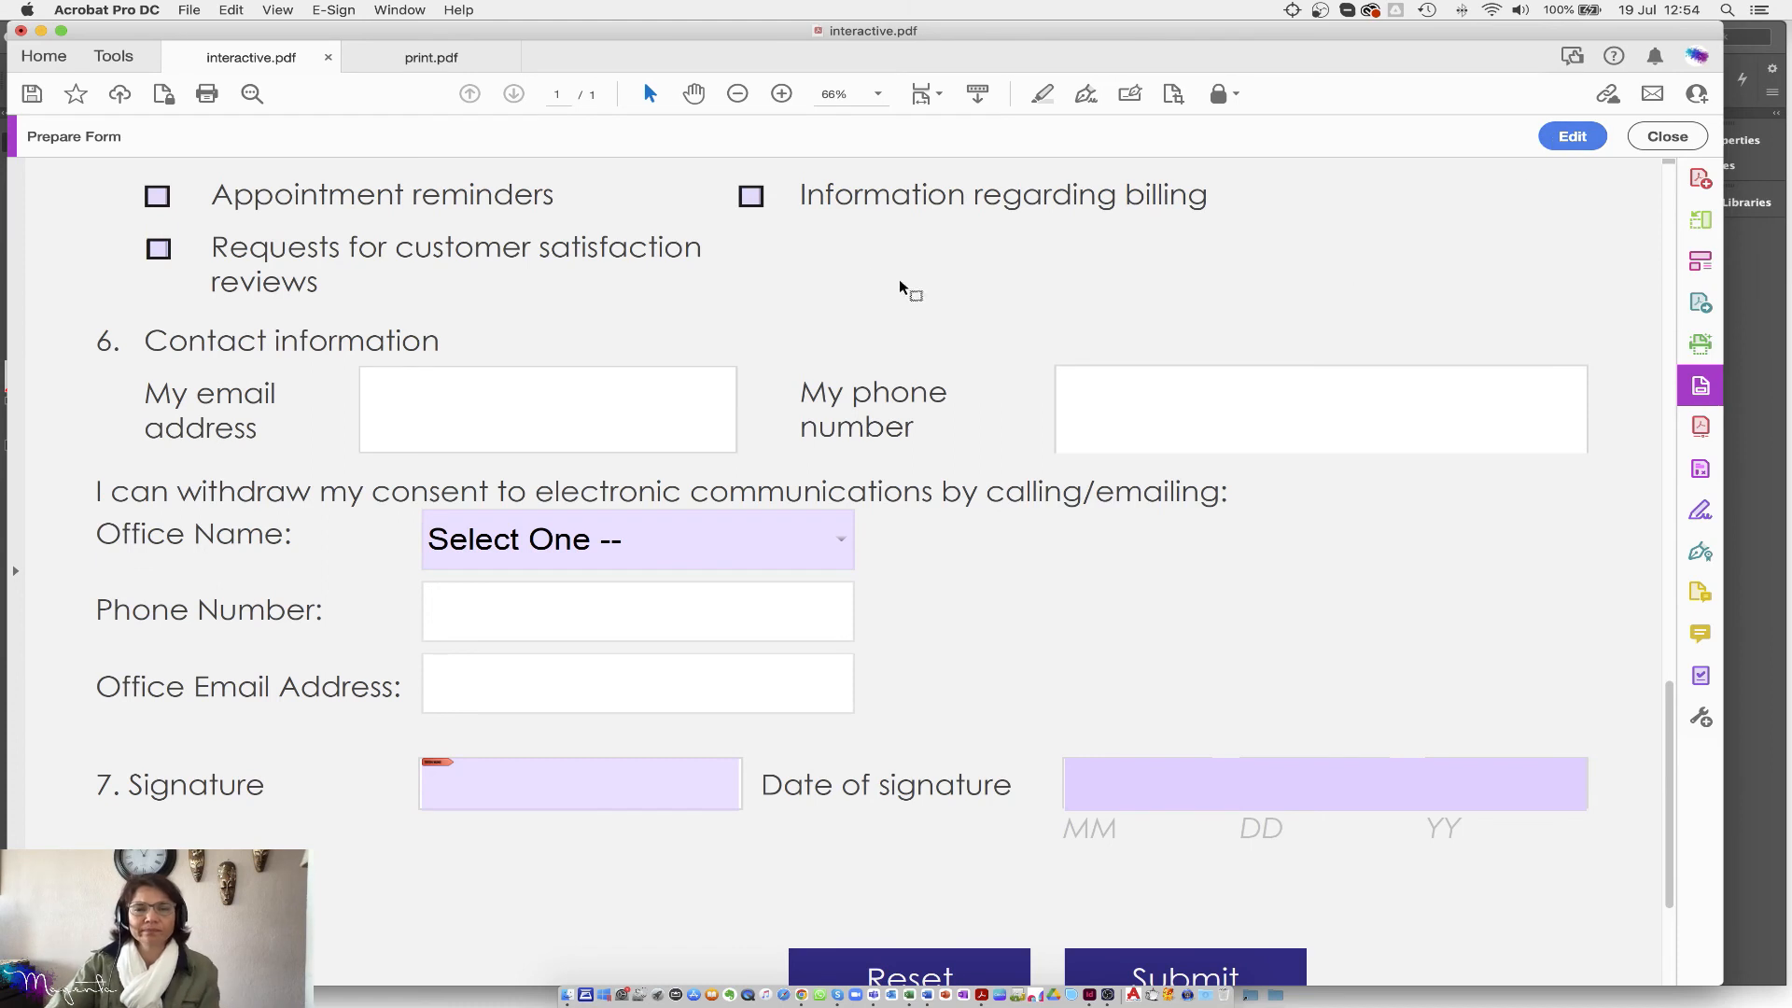
# Step: Enter a test first name and surname in the form
pyautogui.scroll(3, 774, 302)
pyautogui.scroll(5, 759, 318)
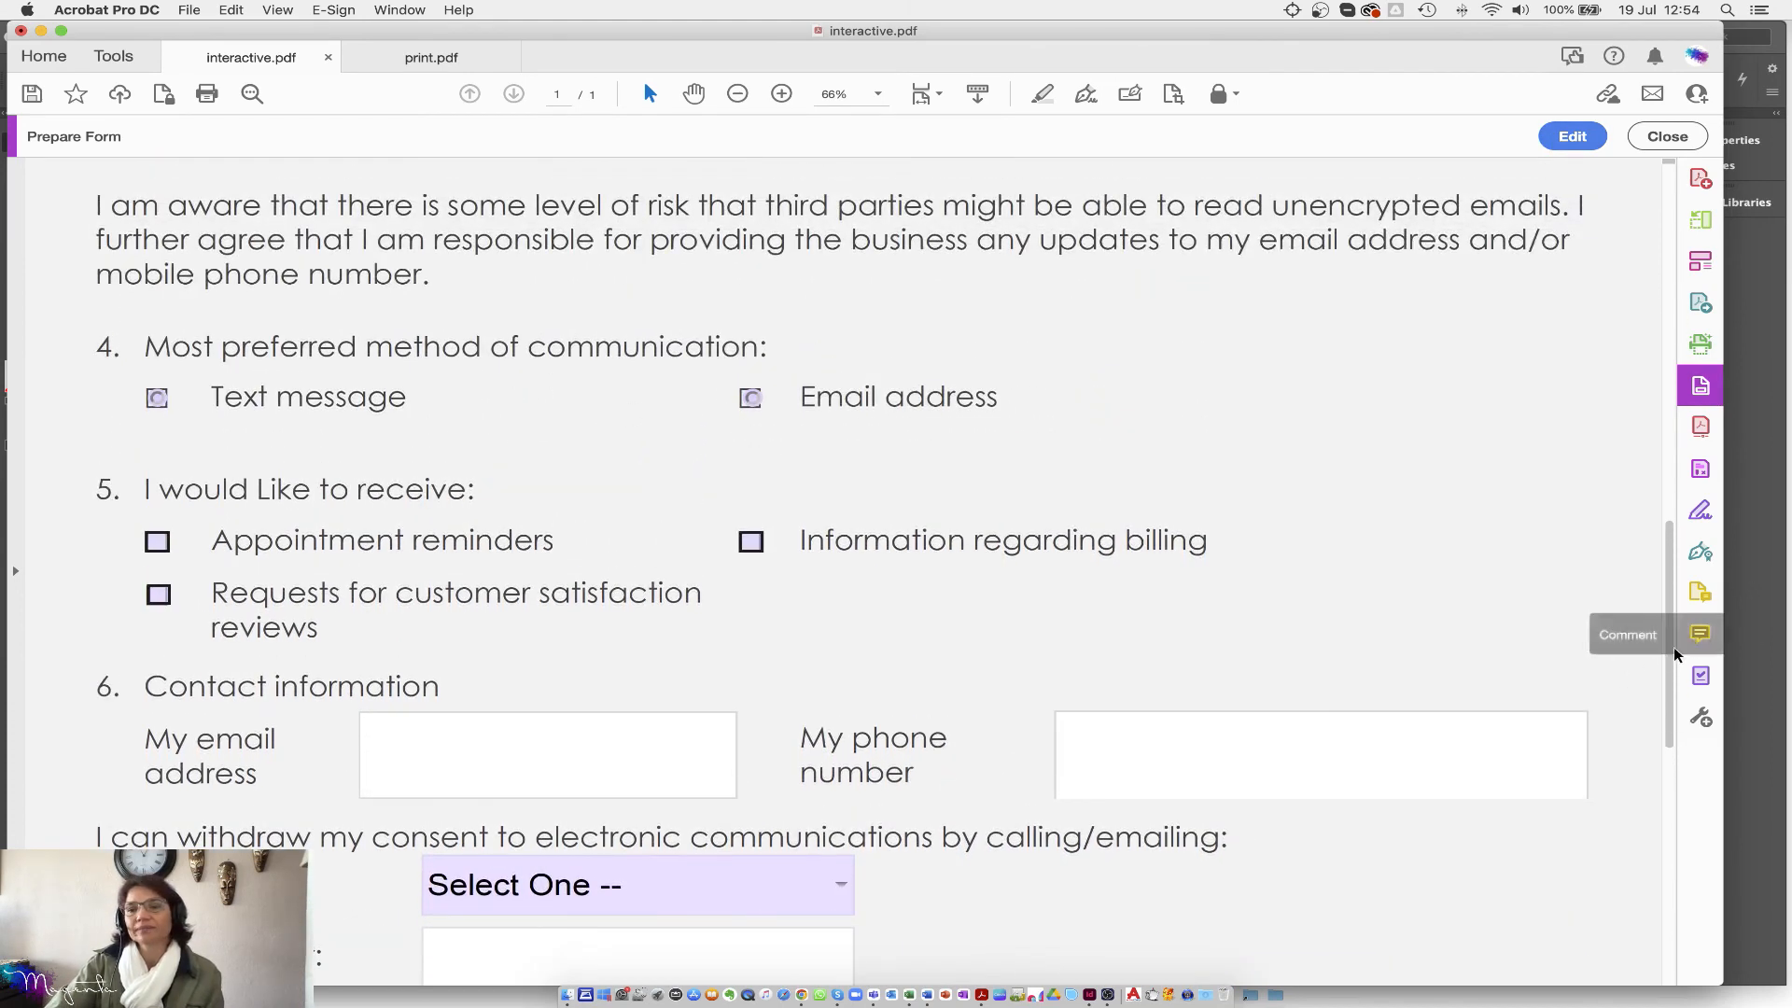
pyautogui.scroll(15, 1672, 652)
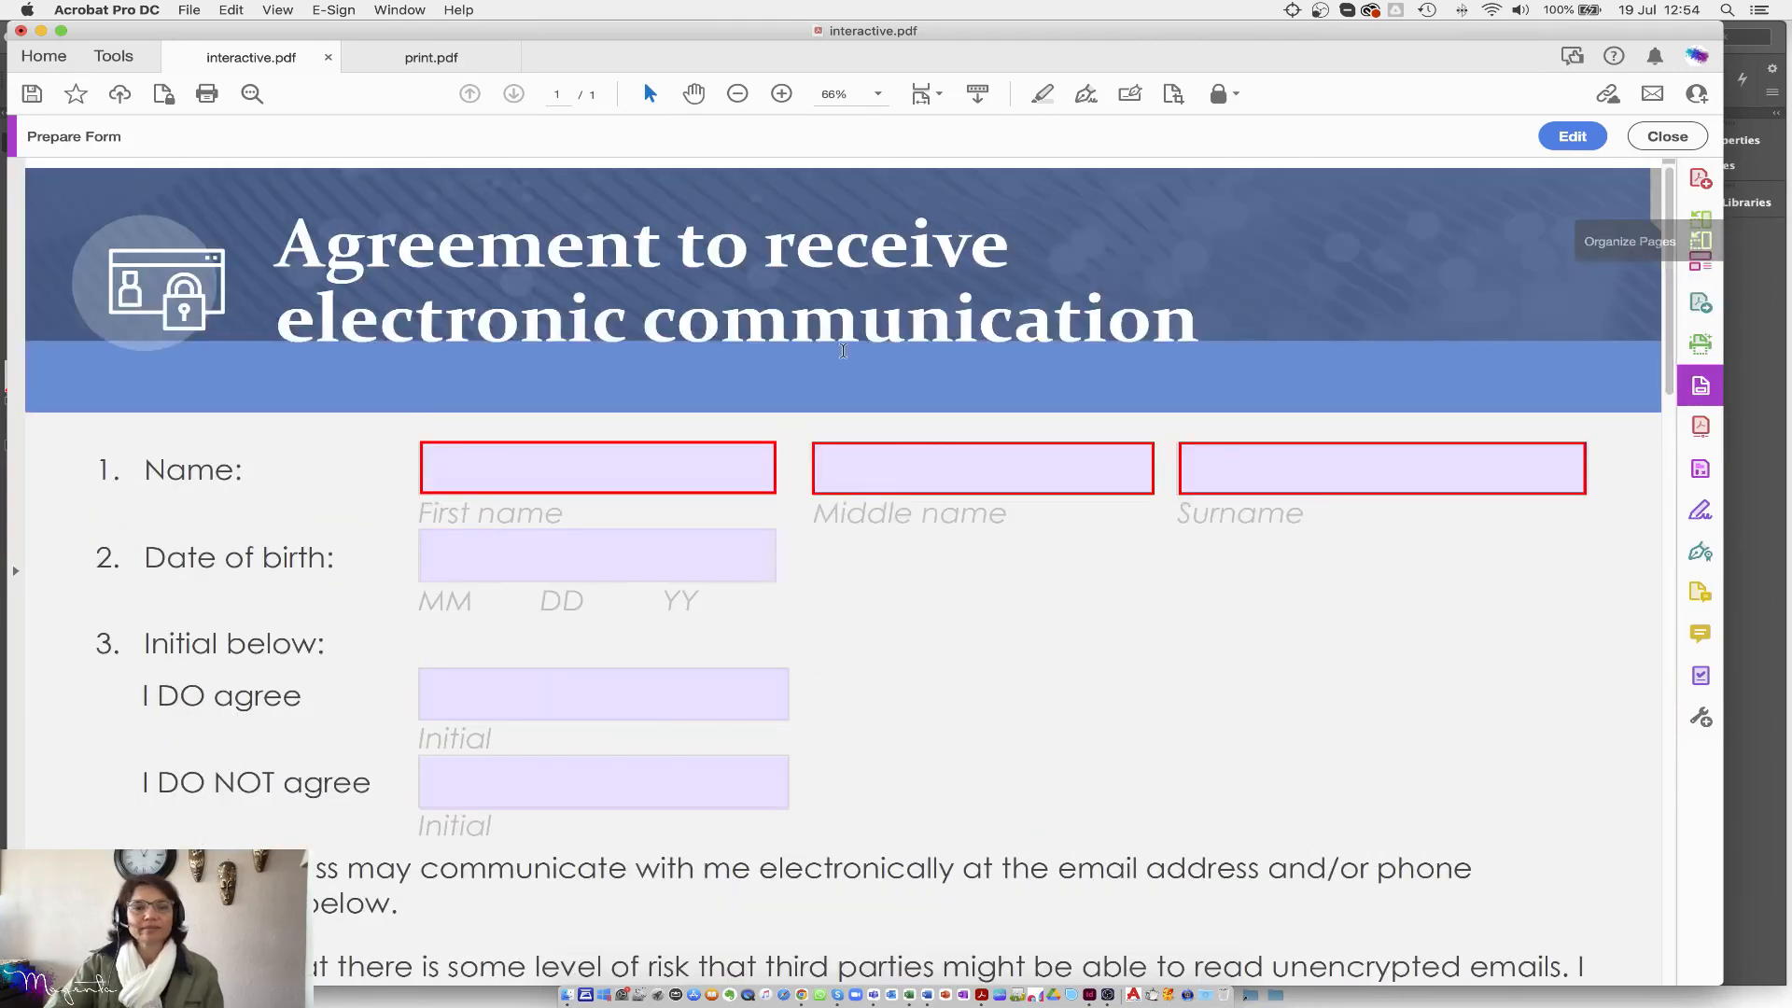
pyautogui.click(493, 461)
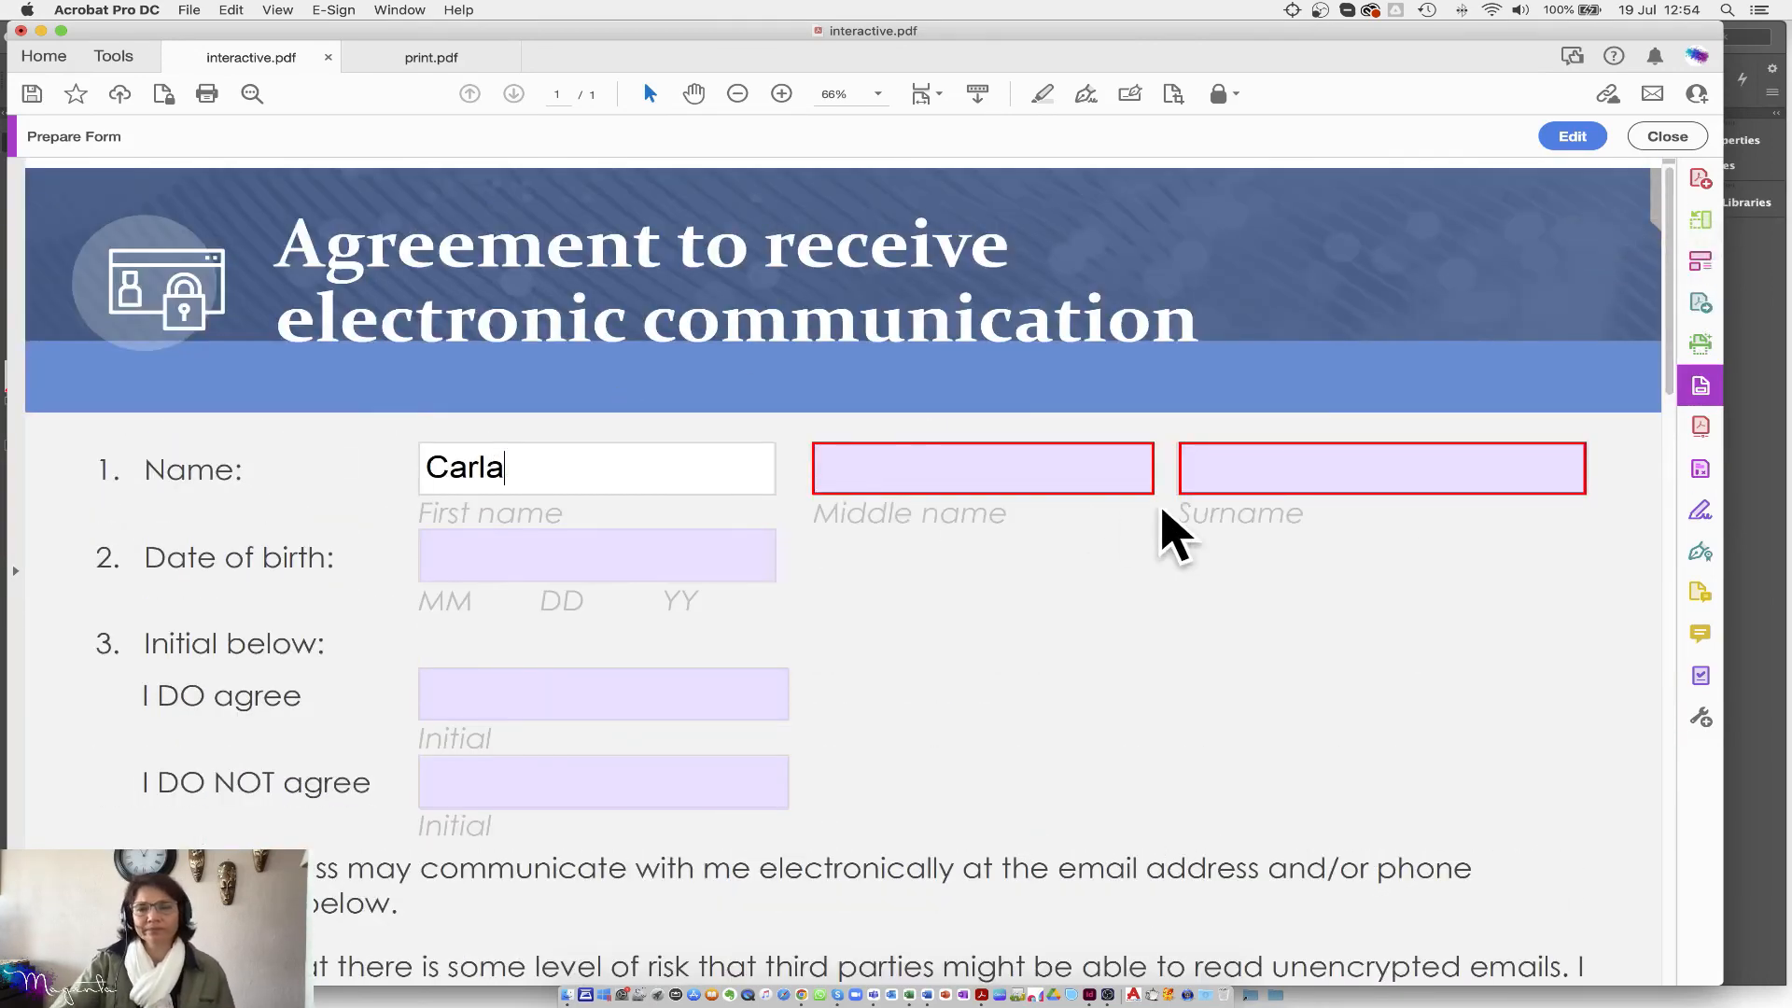
pyautogui.click(1219, 459)
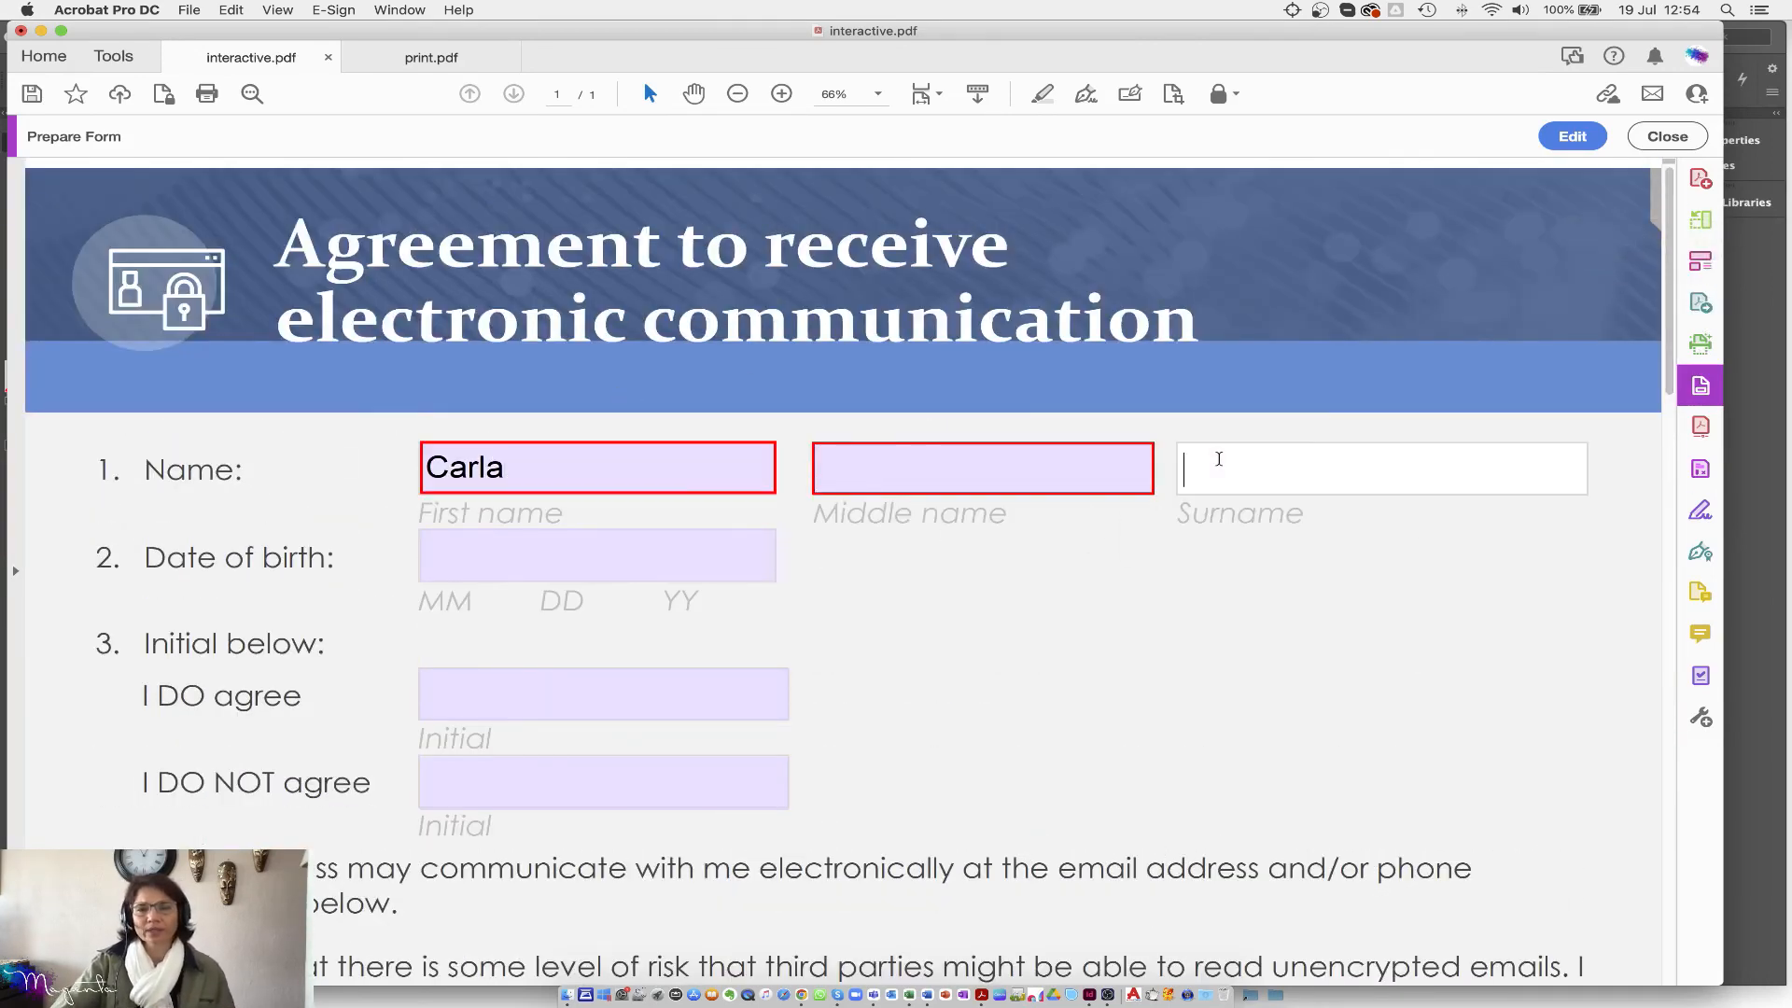
pyautogui.write('Ral[phy')
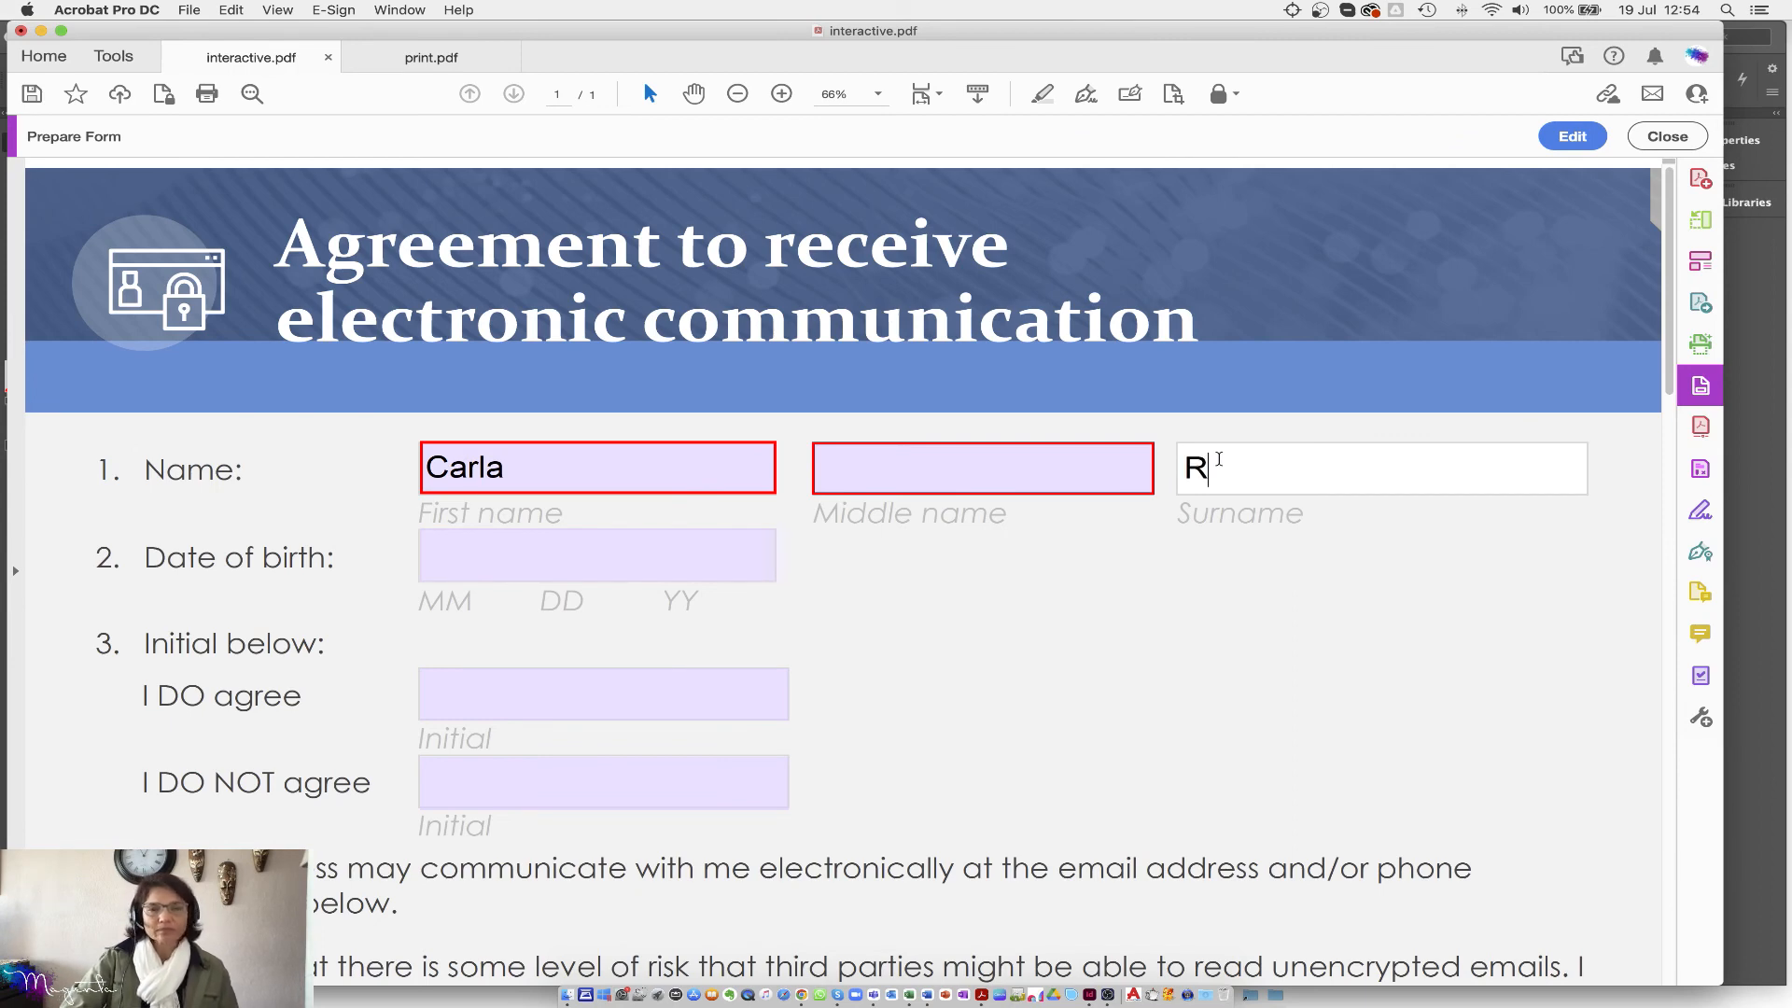
pyautogui.press('BackSpace')
pyautogui.press('BackSpace')
pyautogui.press('BackSpace')
pyautogui.press('BackSpace')
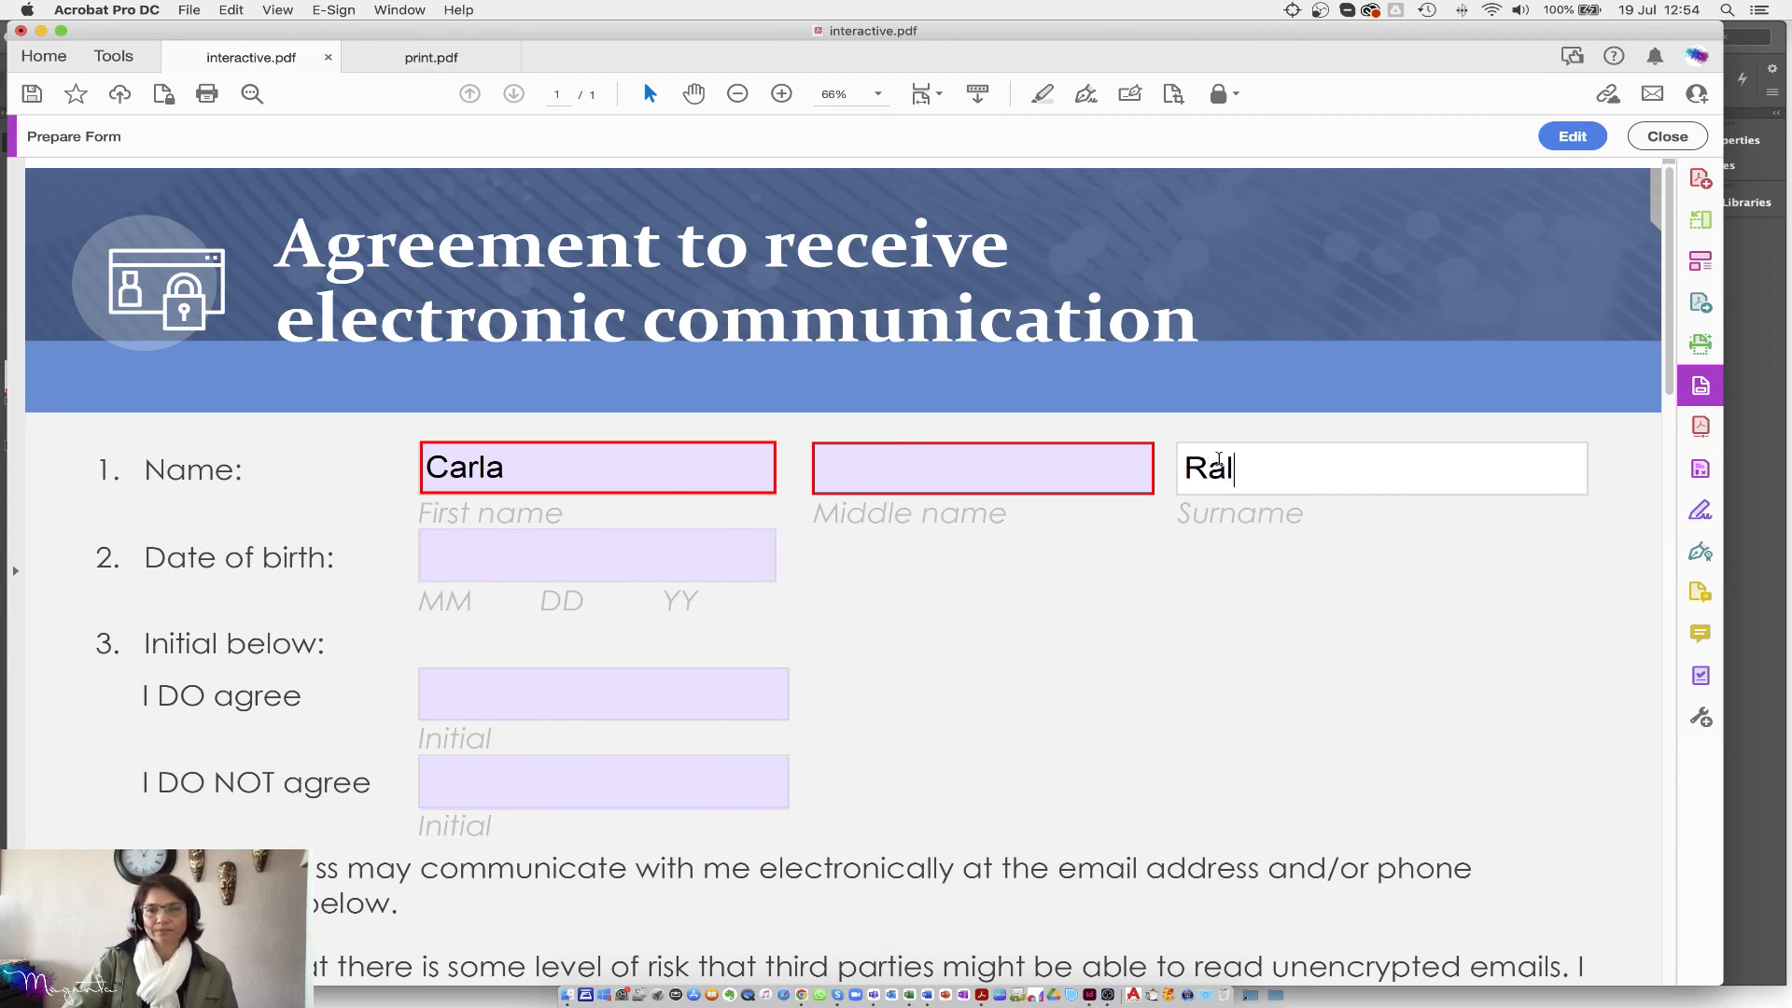
pyautogui.write('ph')
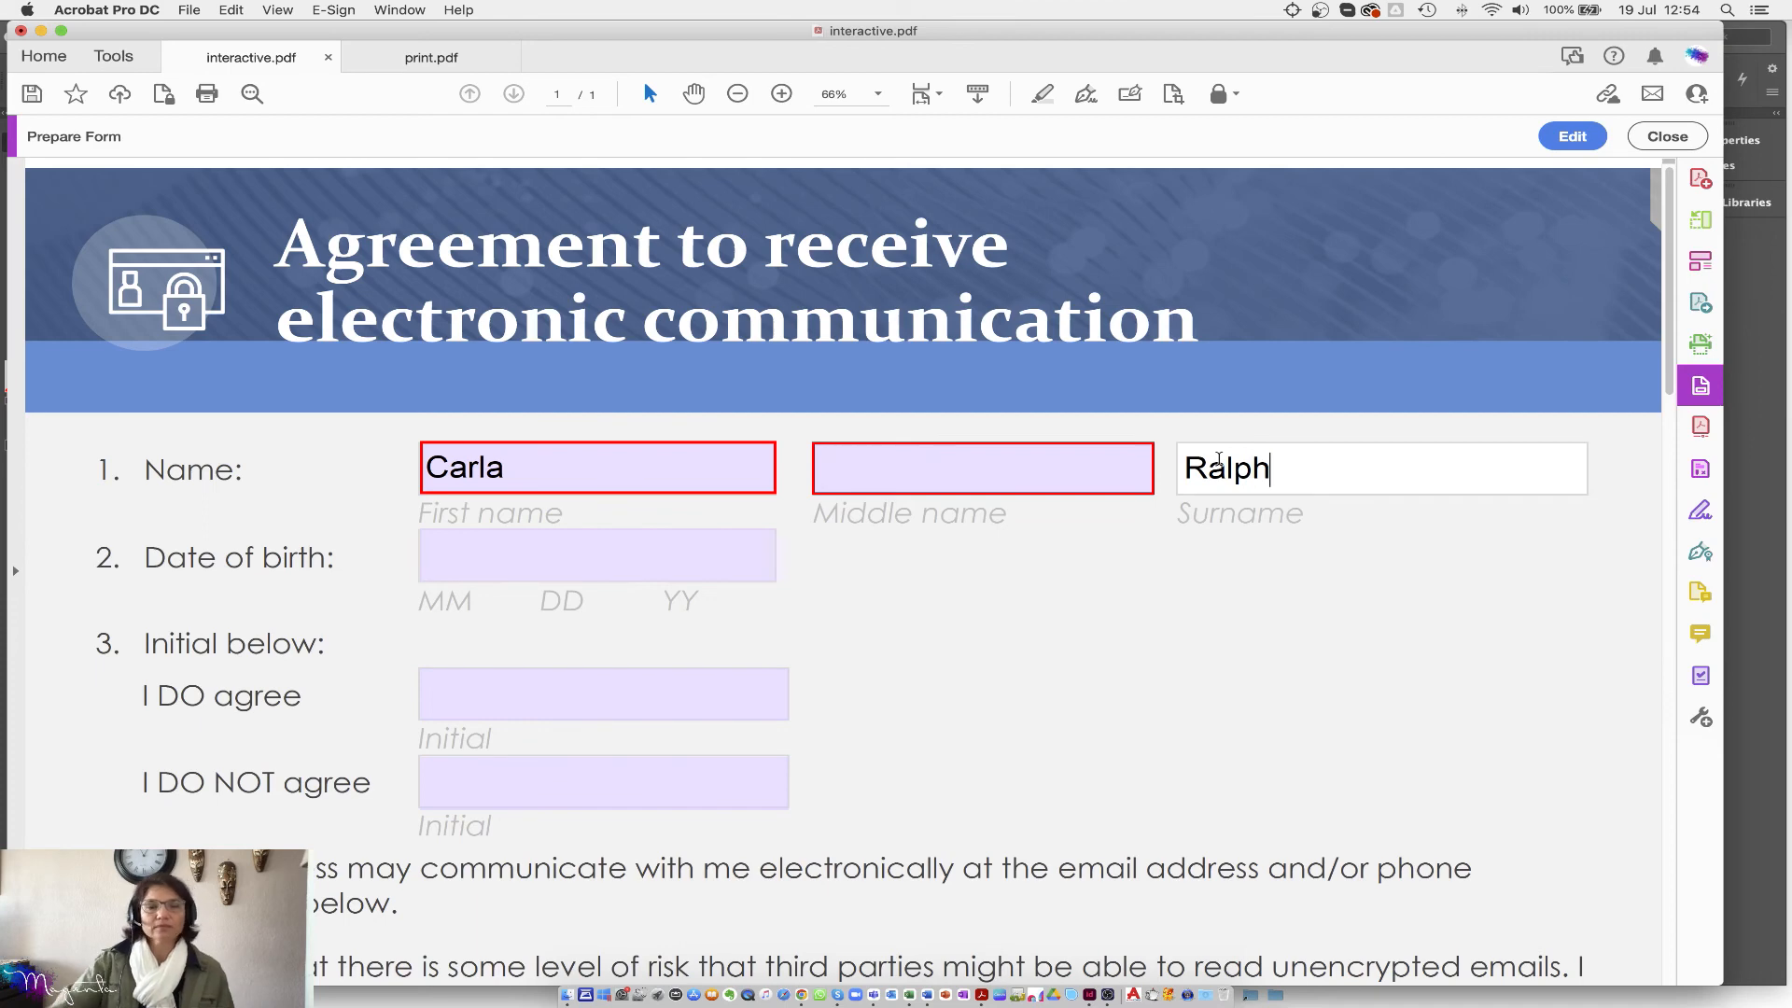
# Step: Leave Date of birth empty and enter an initial in the I DO agree field
pyautogui.click(523, 558)
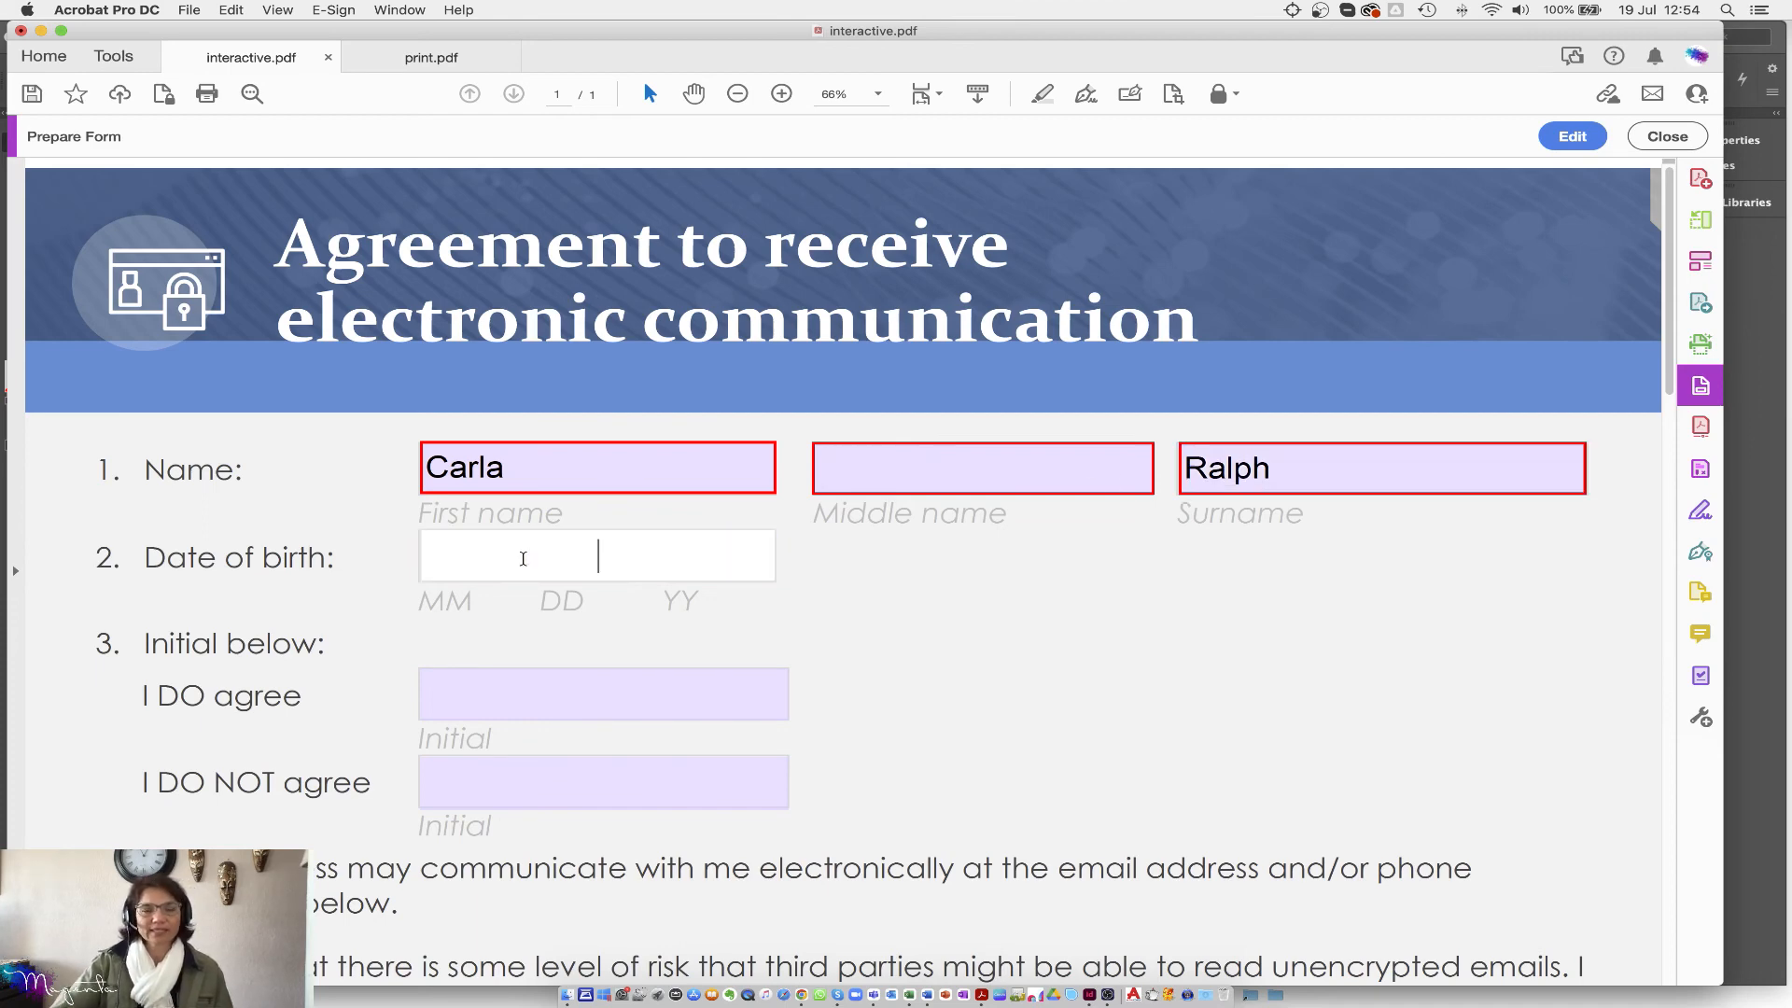
pyautogui.write('2')
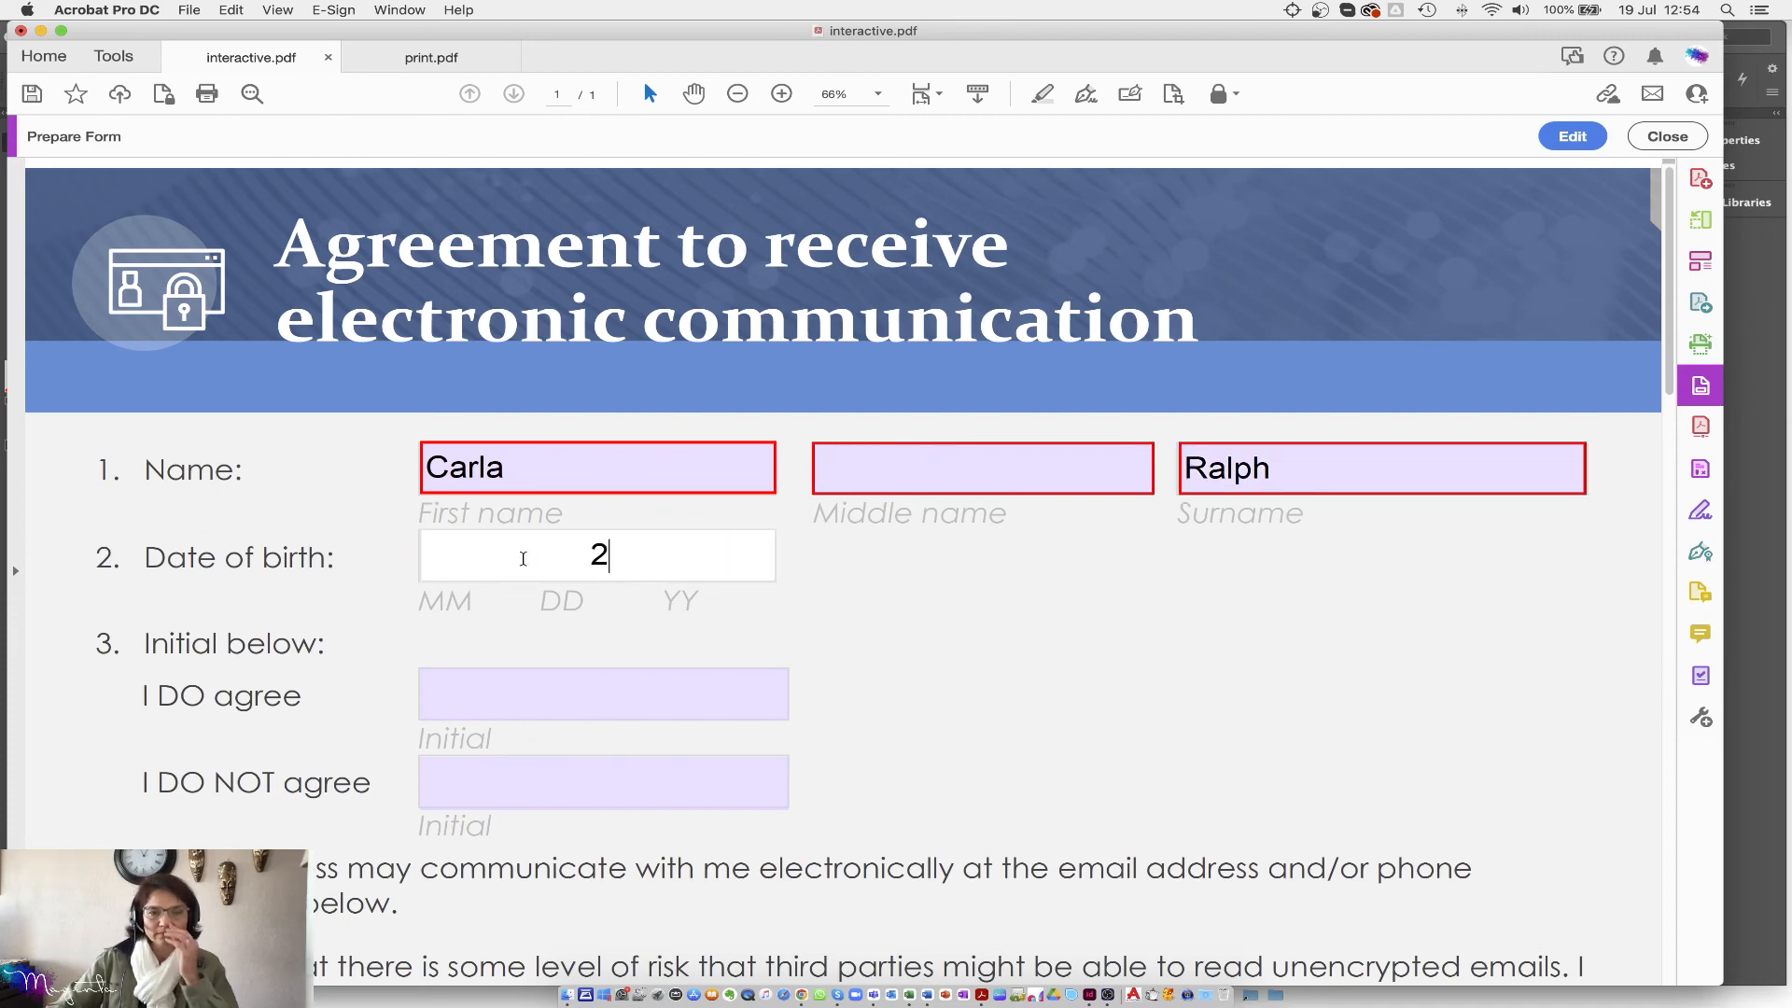
pyautogui.press('BackSpace')
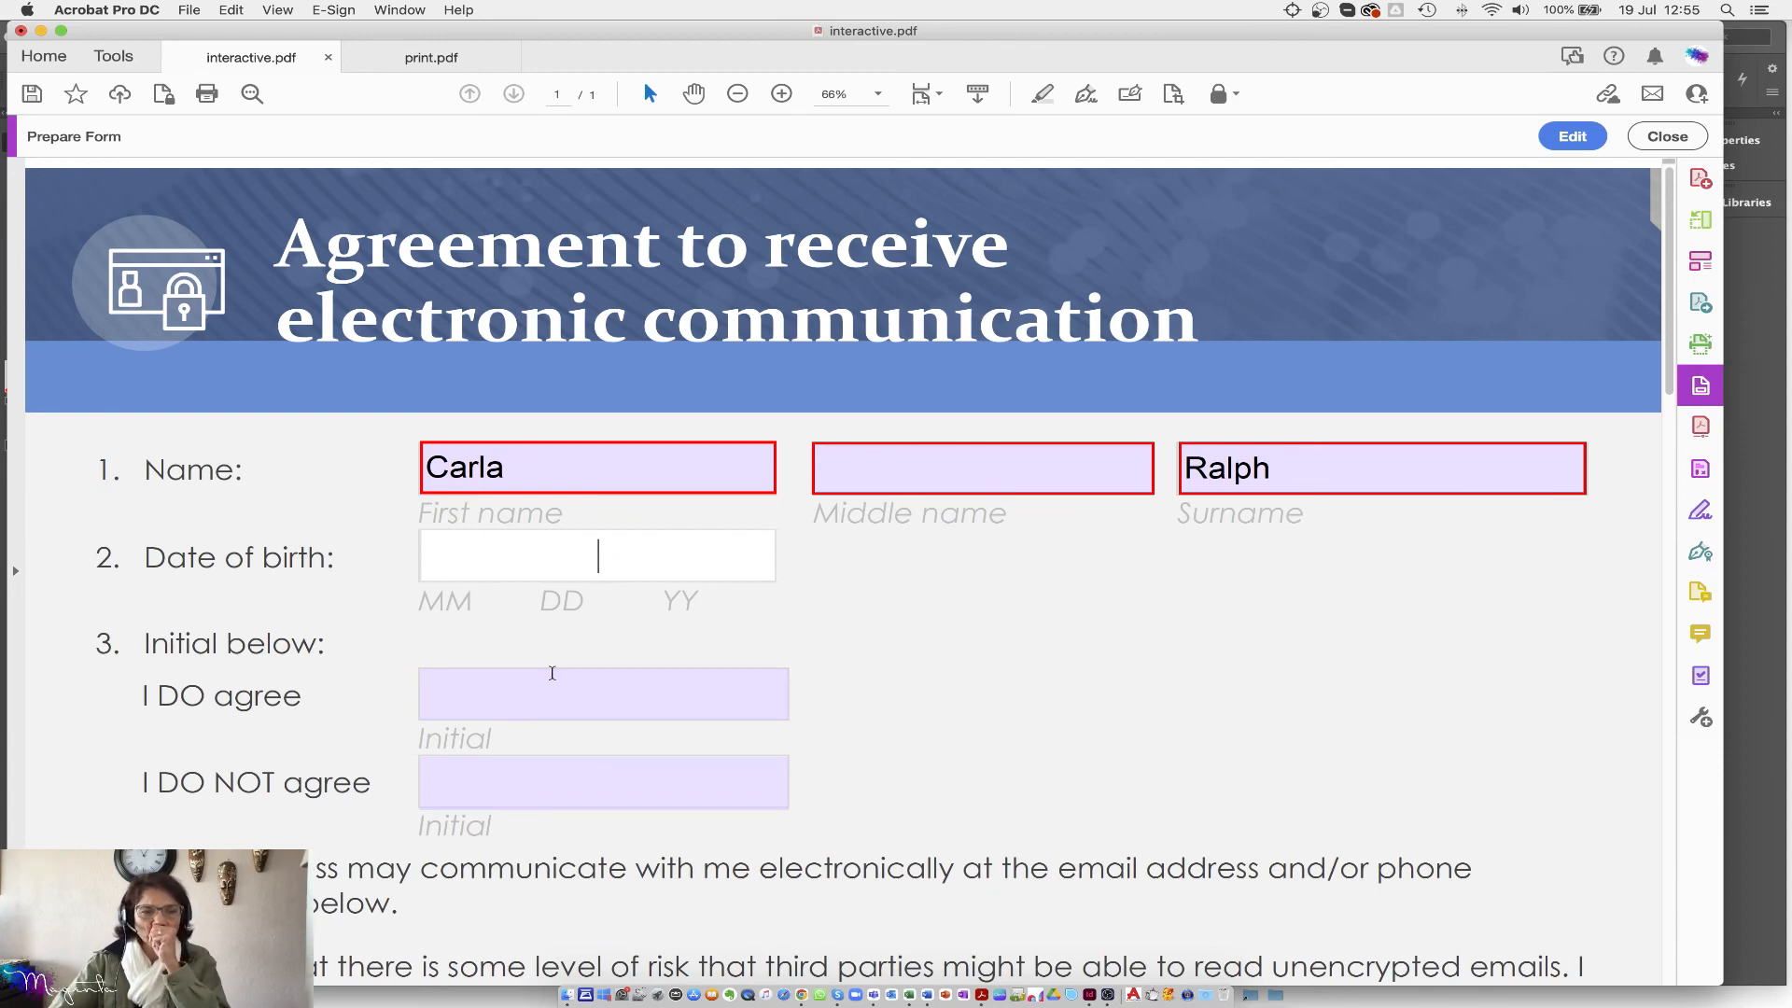
pyautogui.click(485, 686)
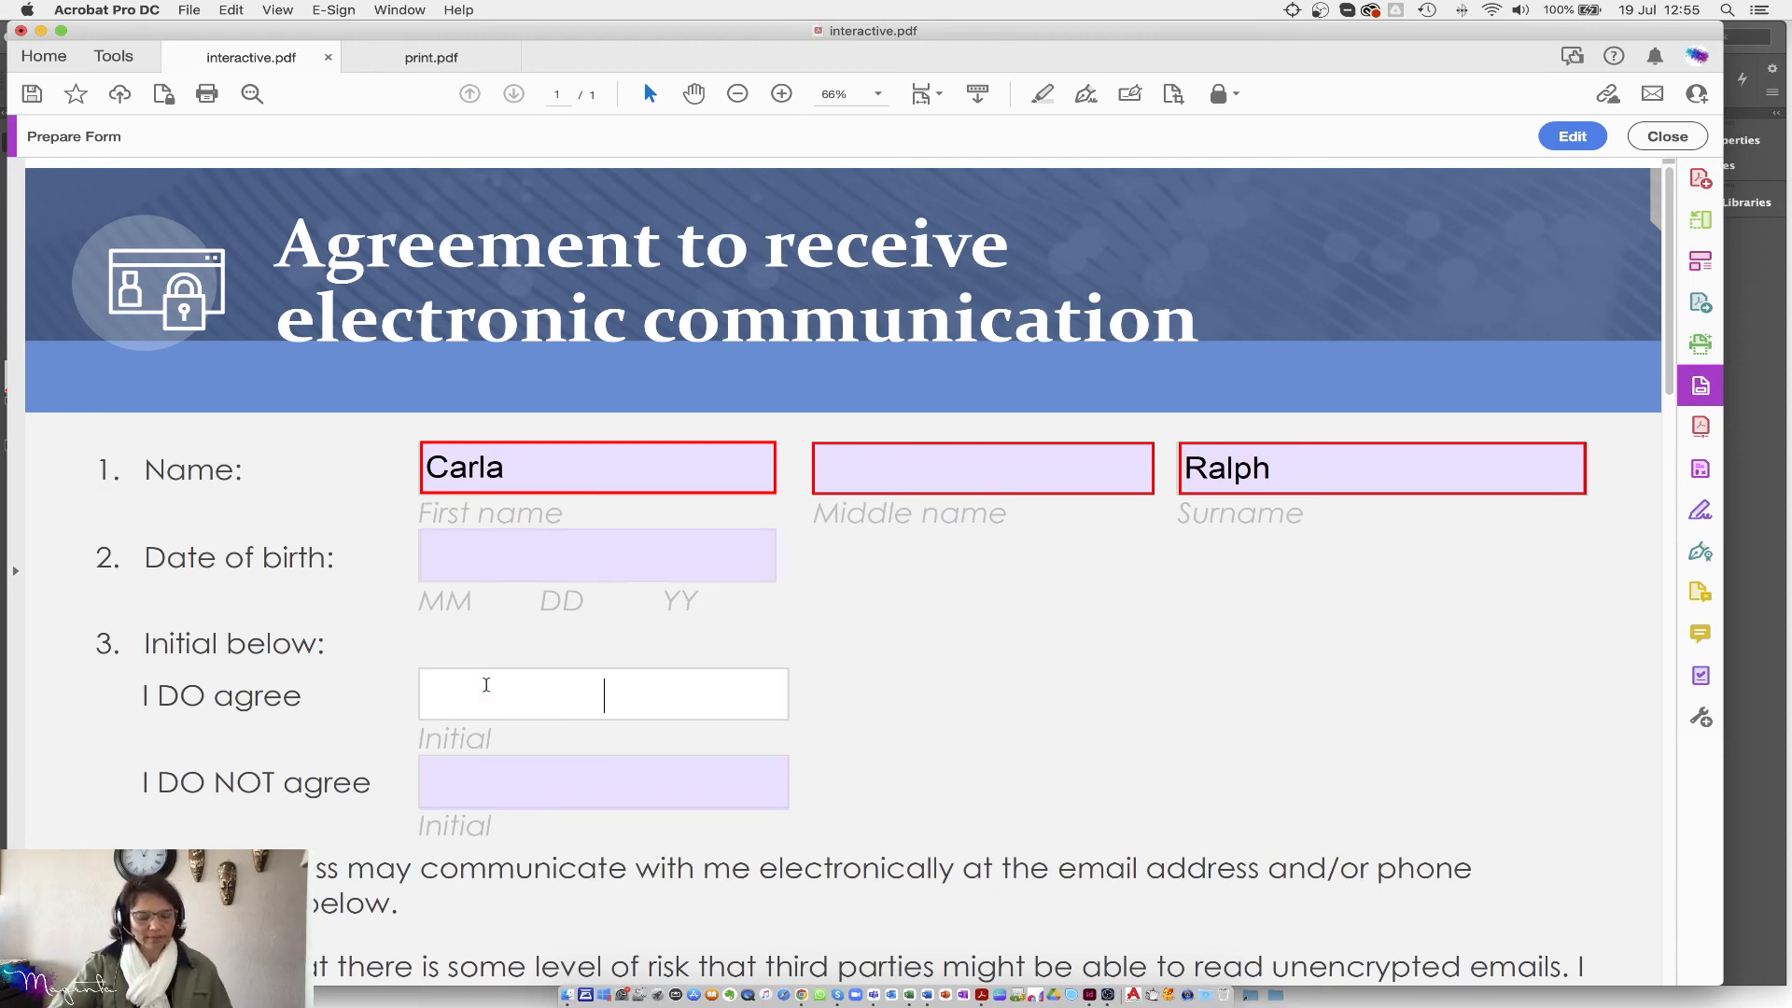
pyautogui.write('C')
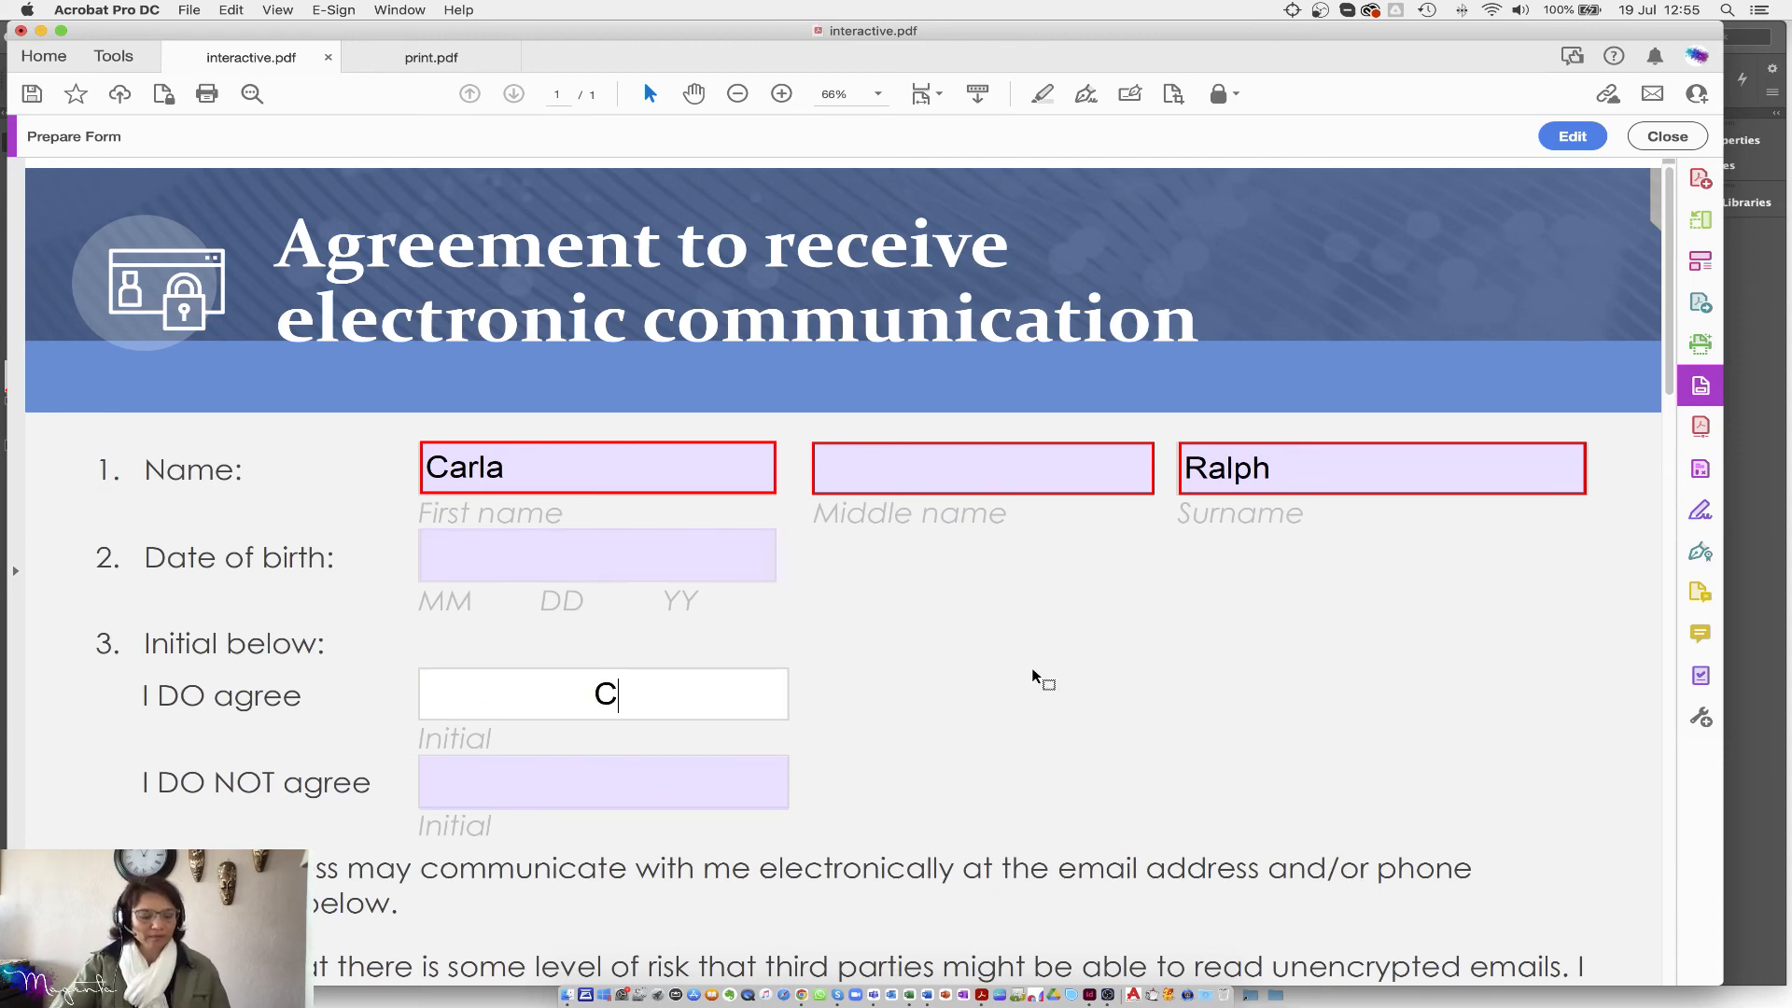
pyautogui.scroll(-1, 1175, 723)
pyautogui.scroll(-5, 1175, 730)
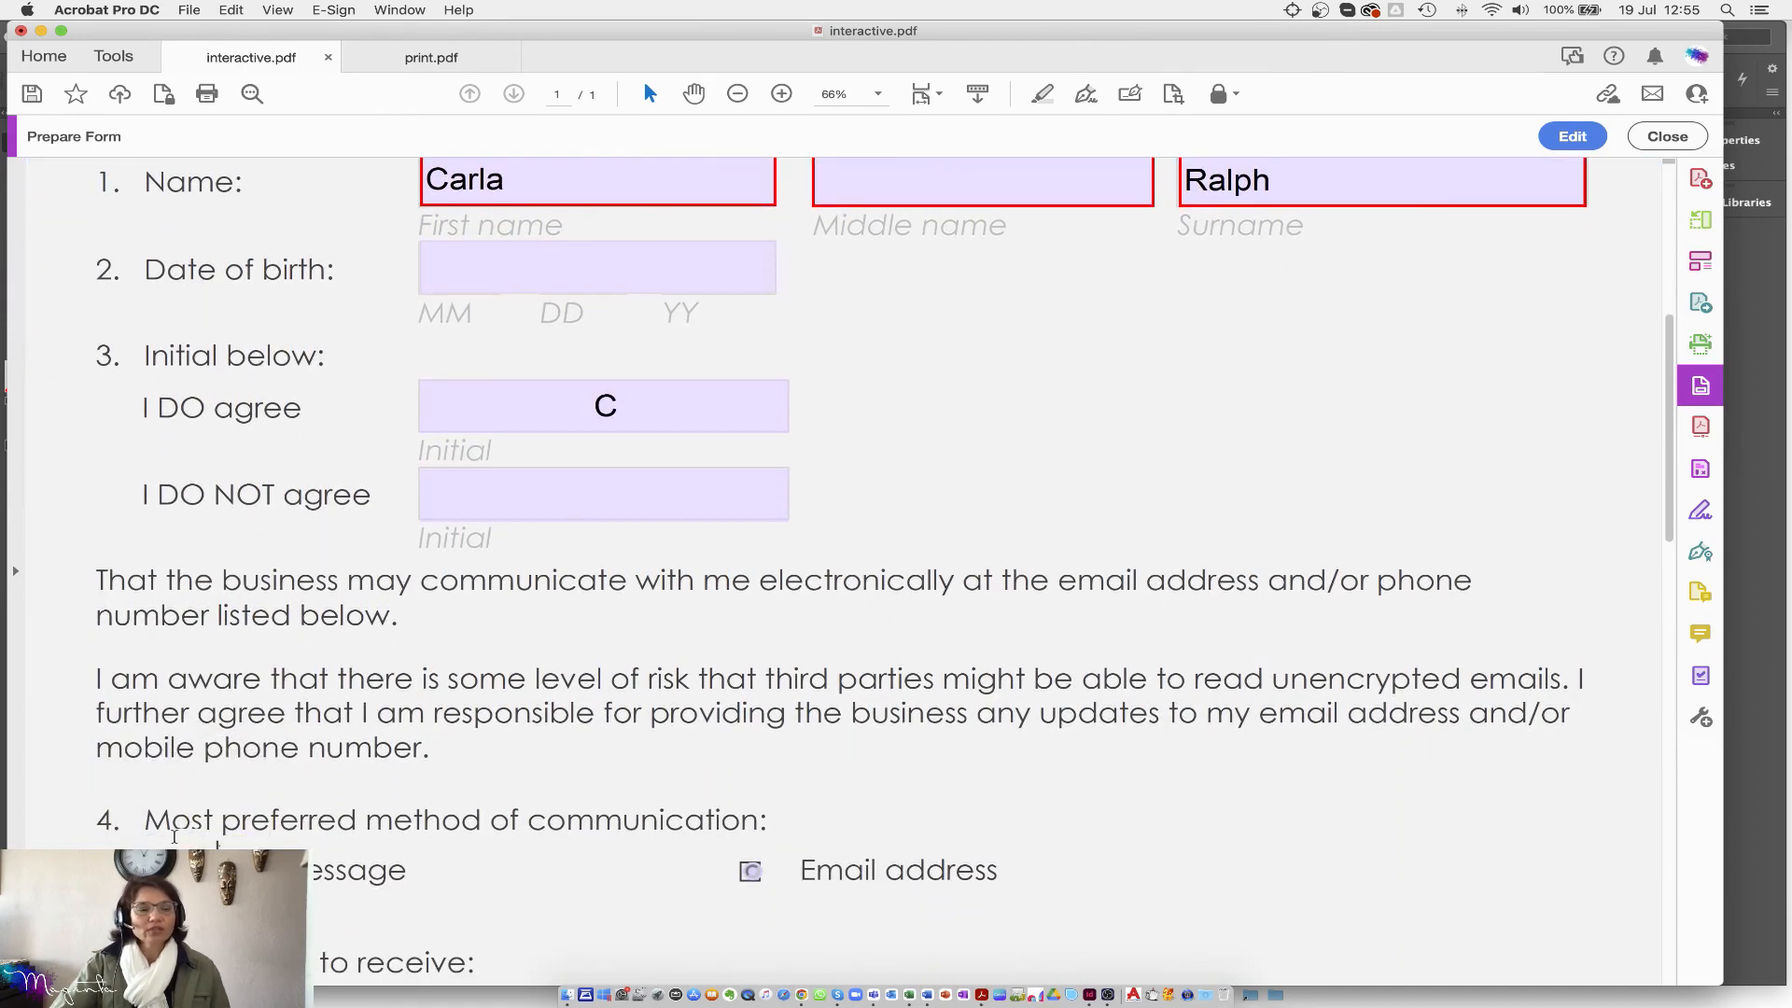
# Step: Choose Email address as preferred method and tick the billing and customer satisfaction review options
pyautogui.scroll(-3, 1176, 724)
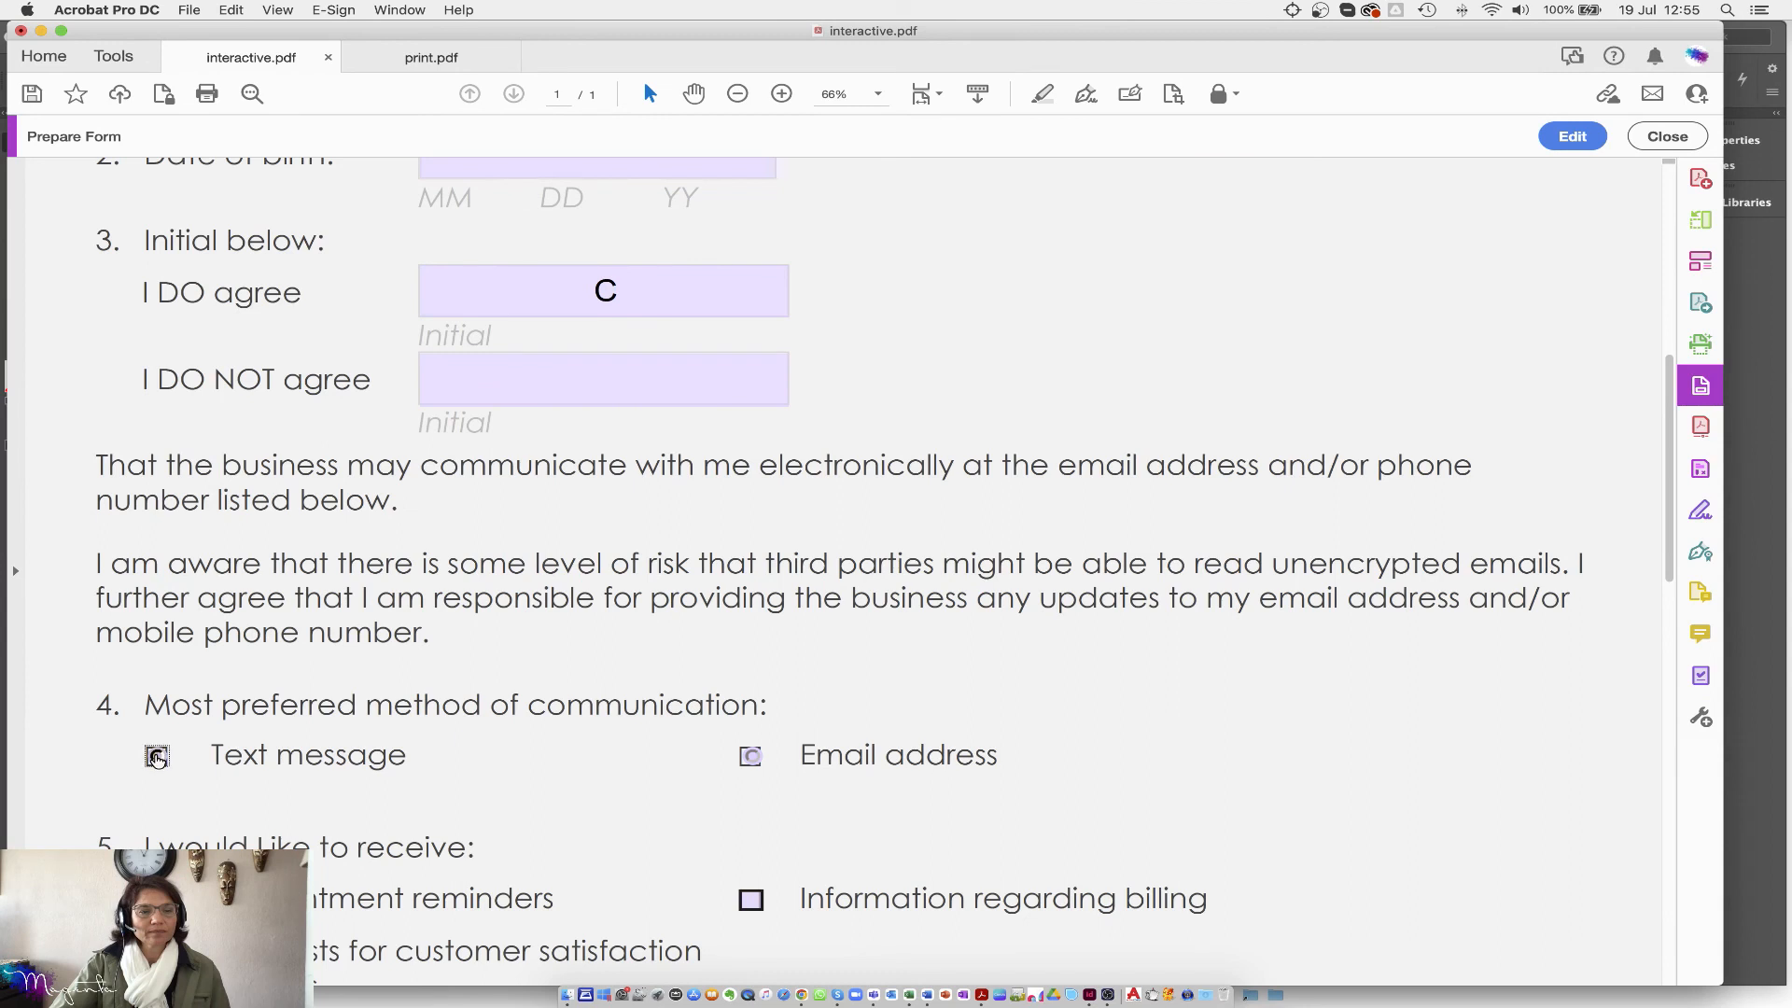
pyautogui.click(752, 758)
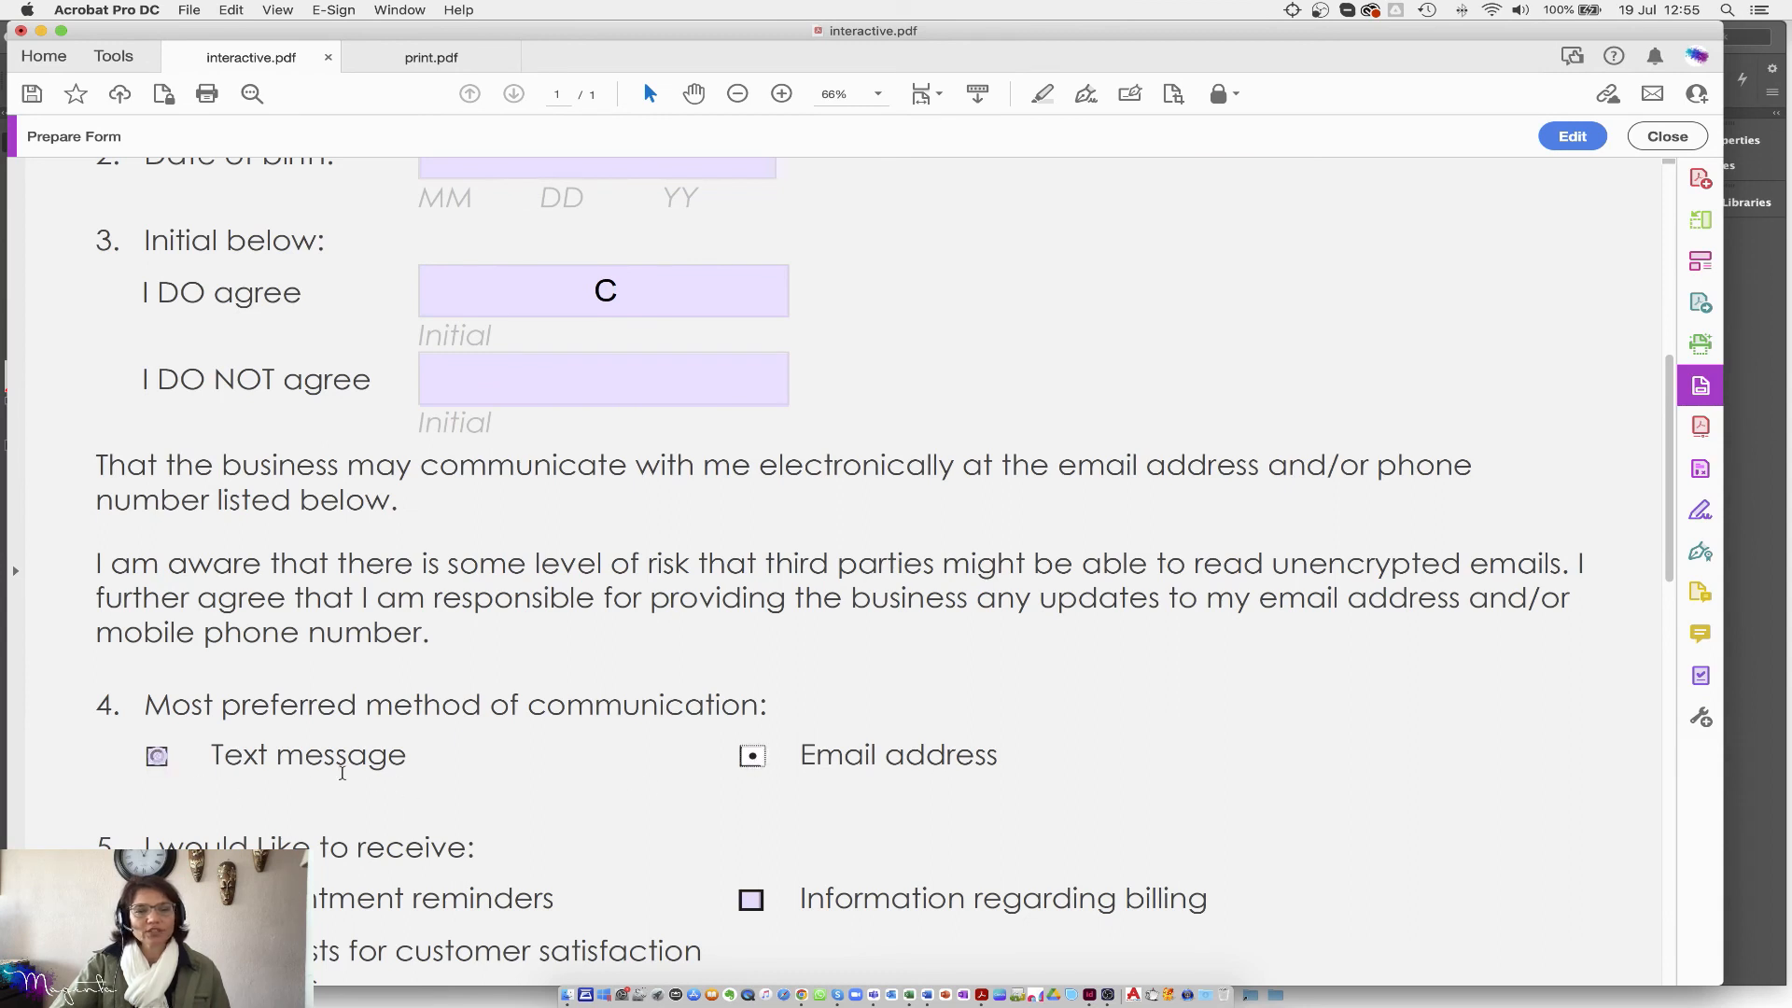
pyautogui.click(157, 756)
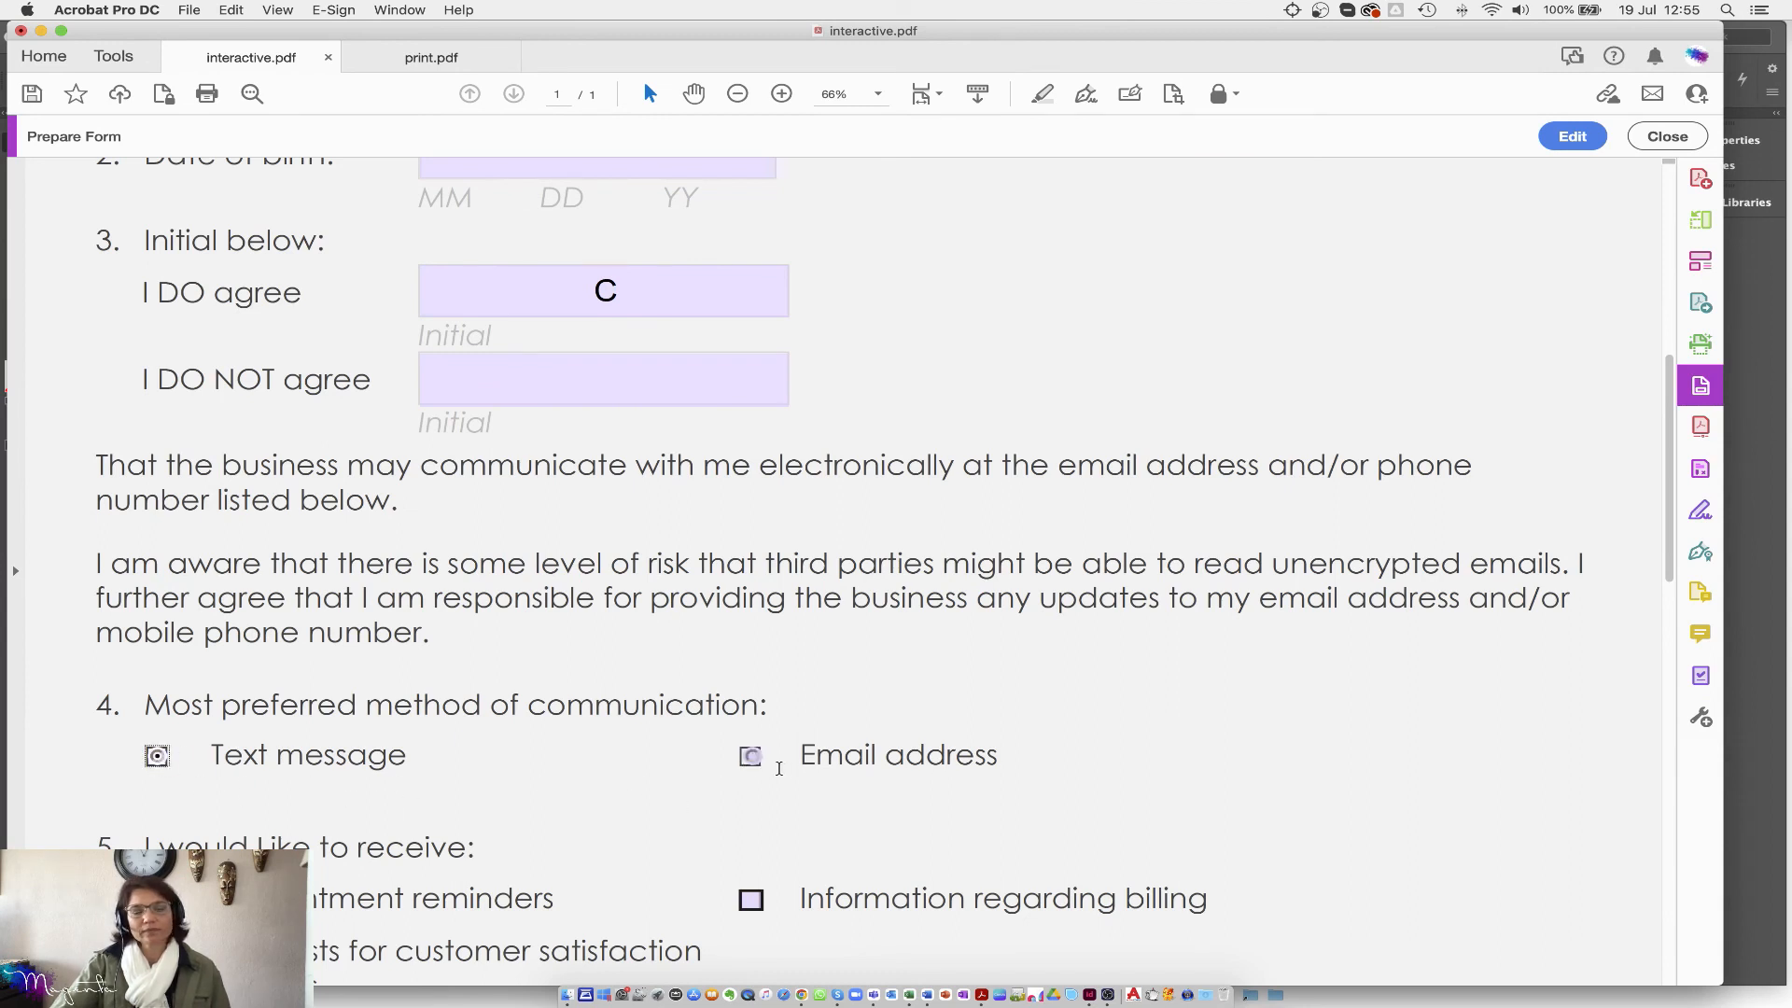
pyautogui.click(752, 758)
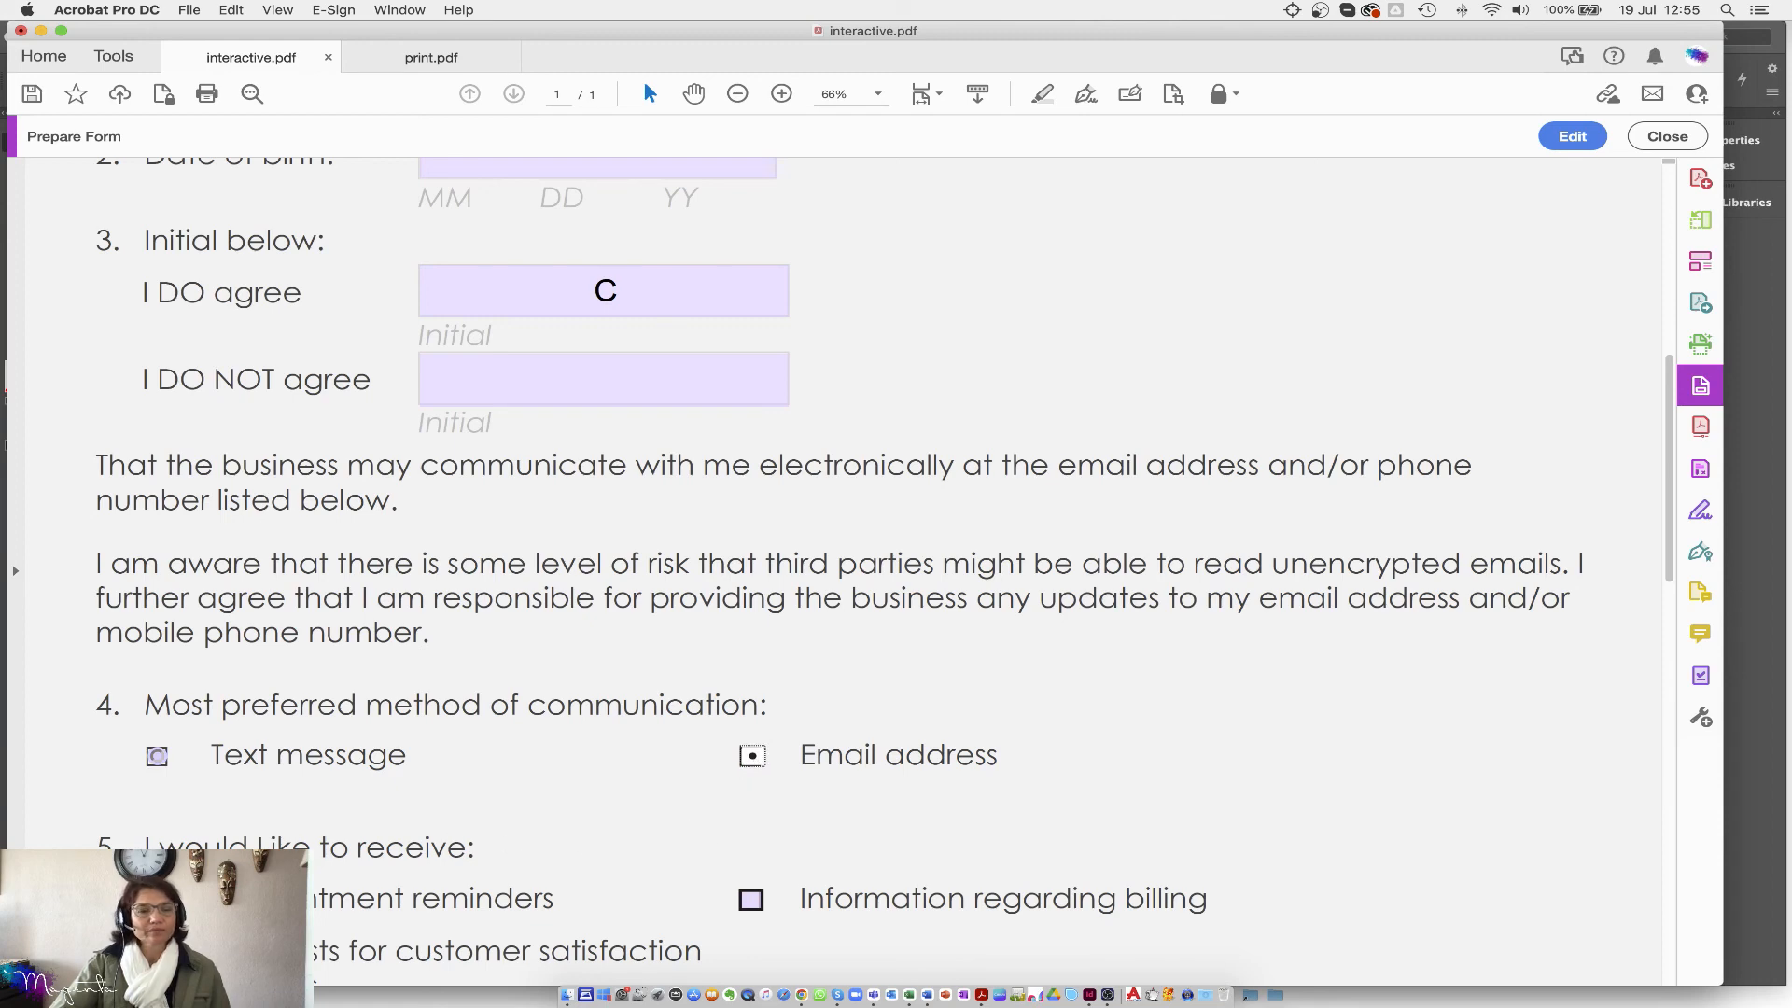
pyautogui.click(752, 901)
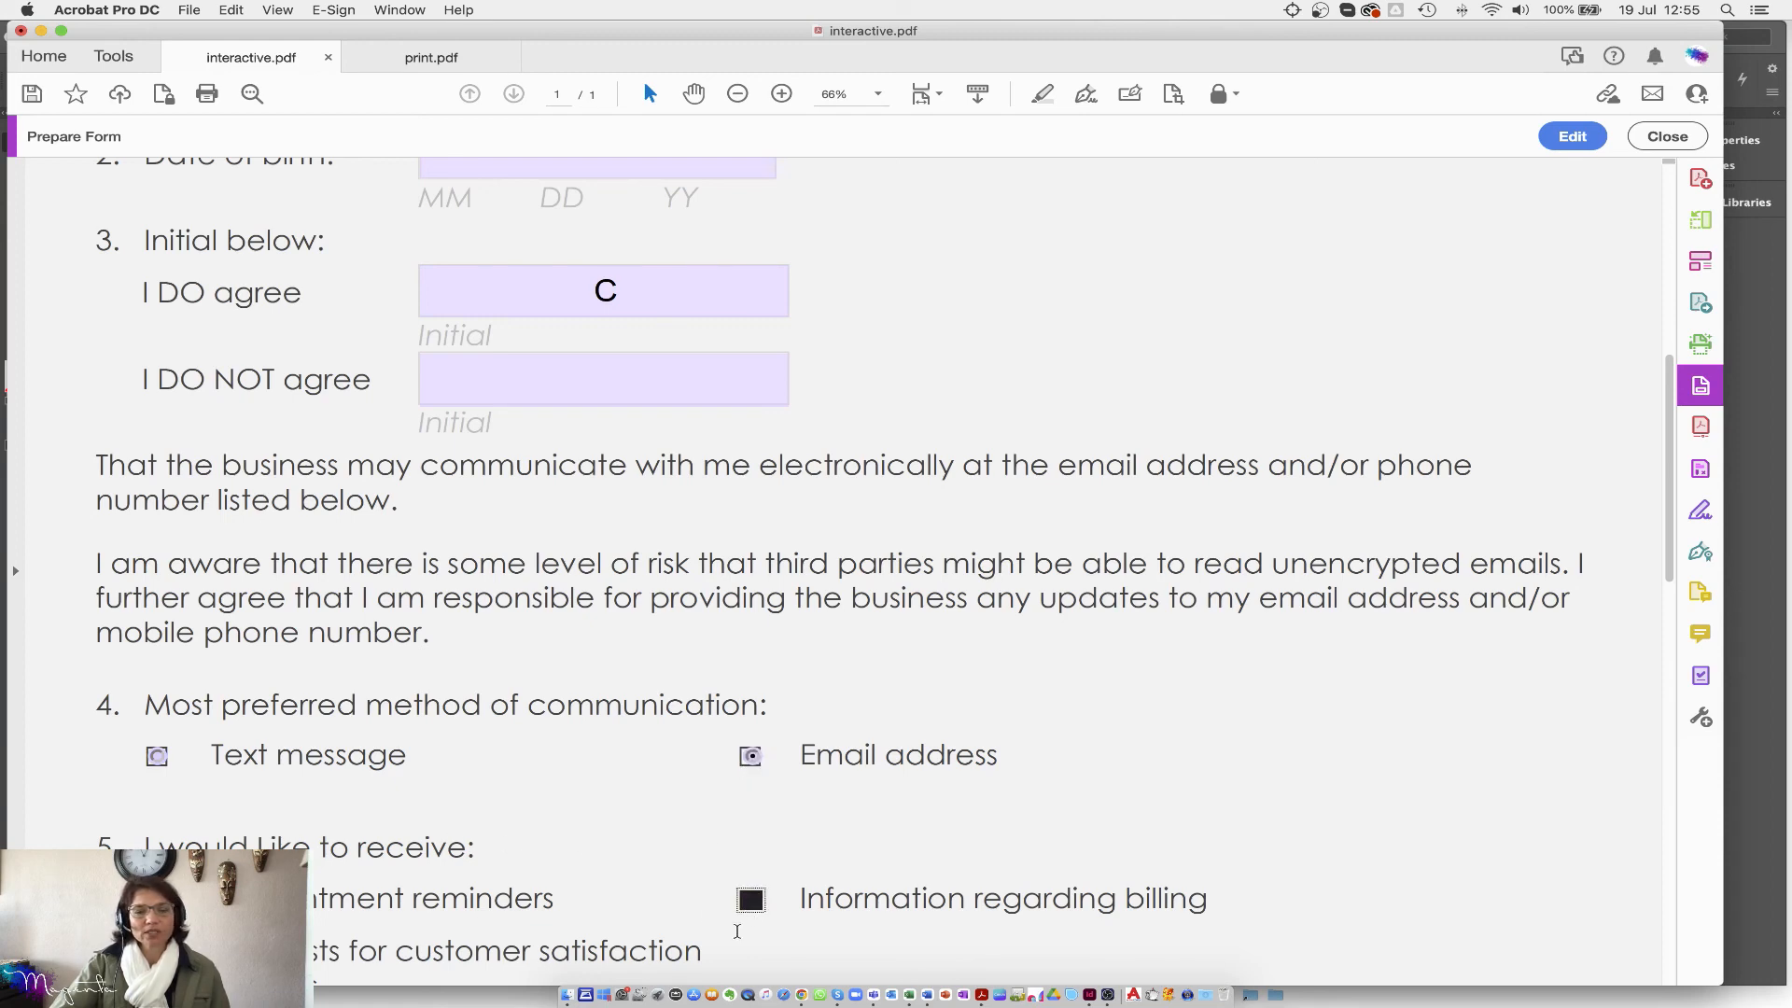
pyautogui.scroll(-5, 635, 870)
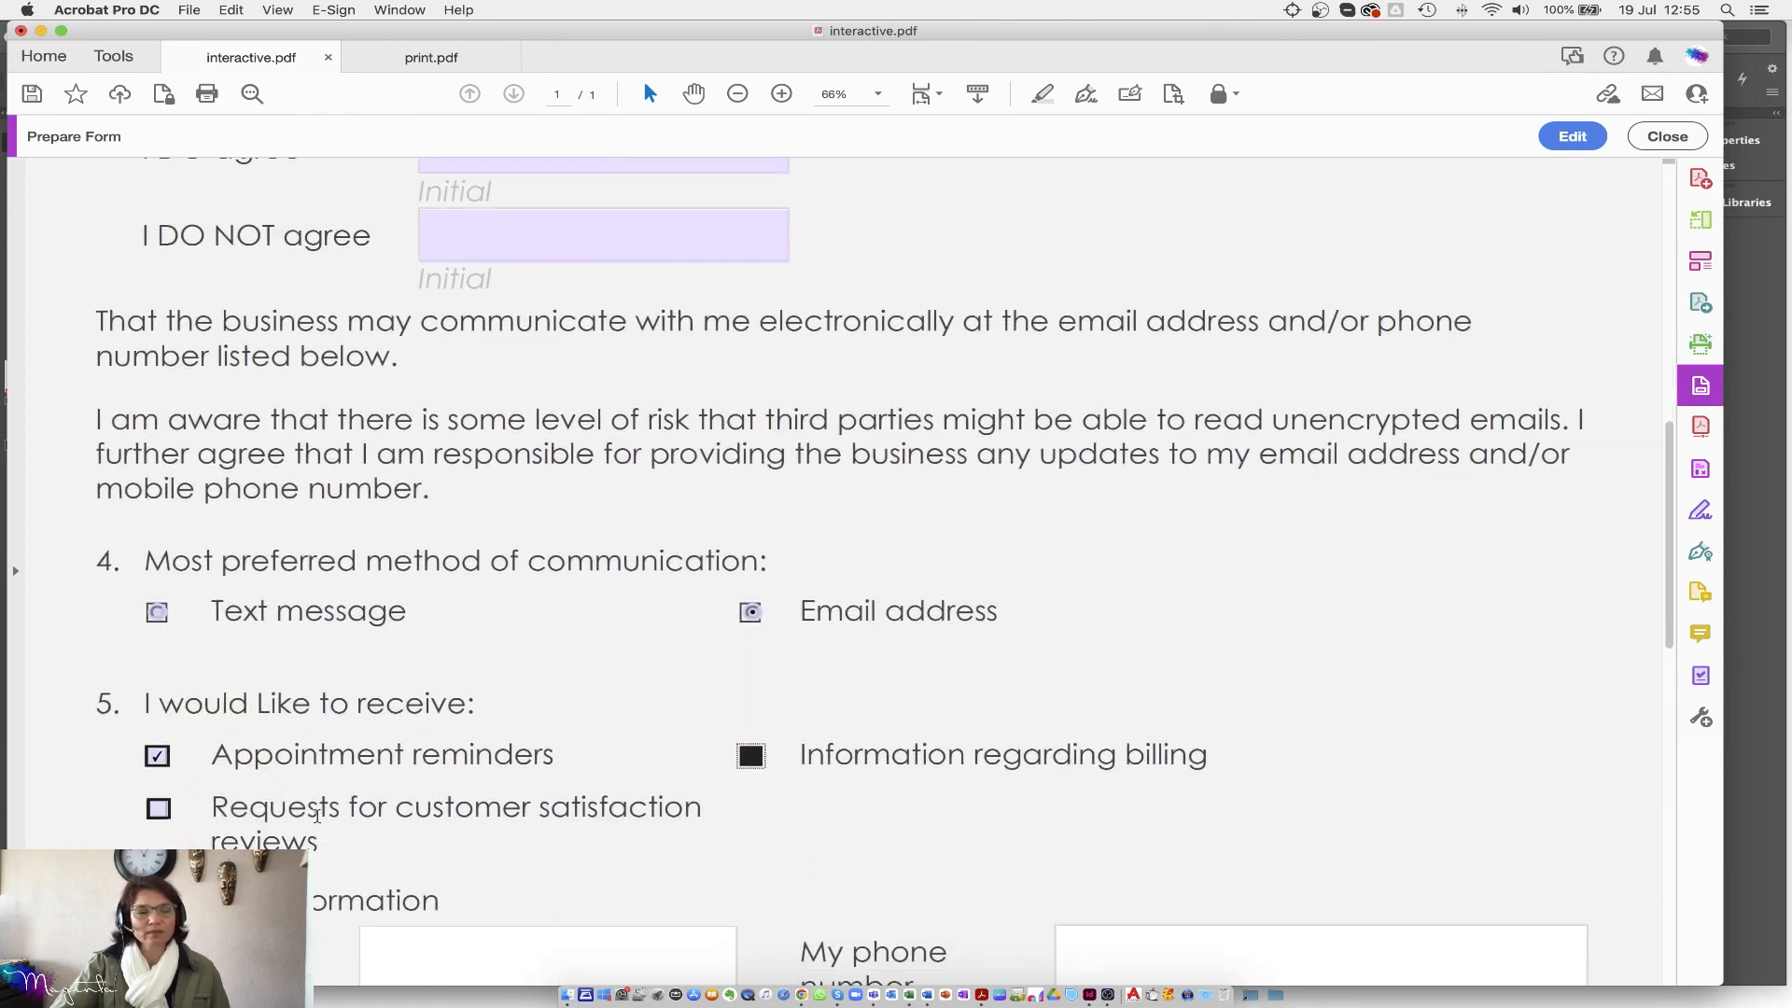
pyautogui.click(159, 765)
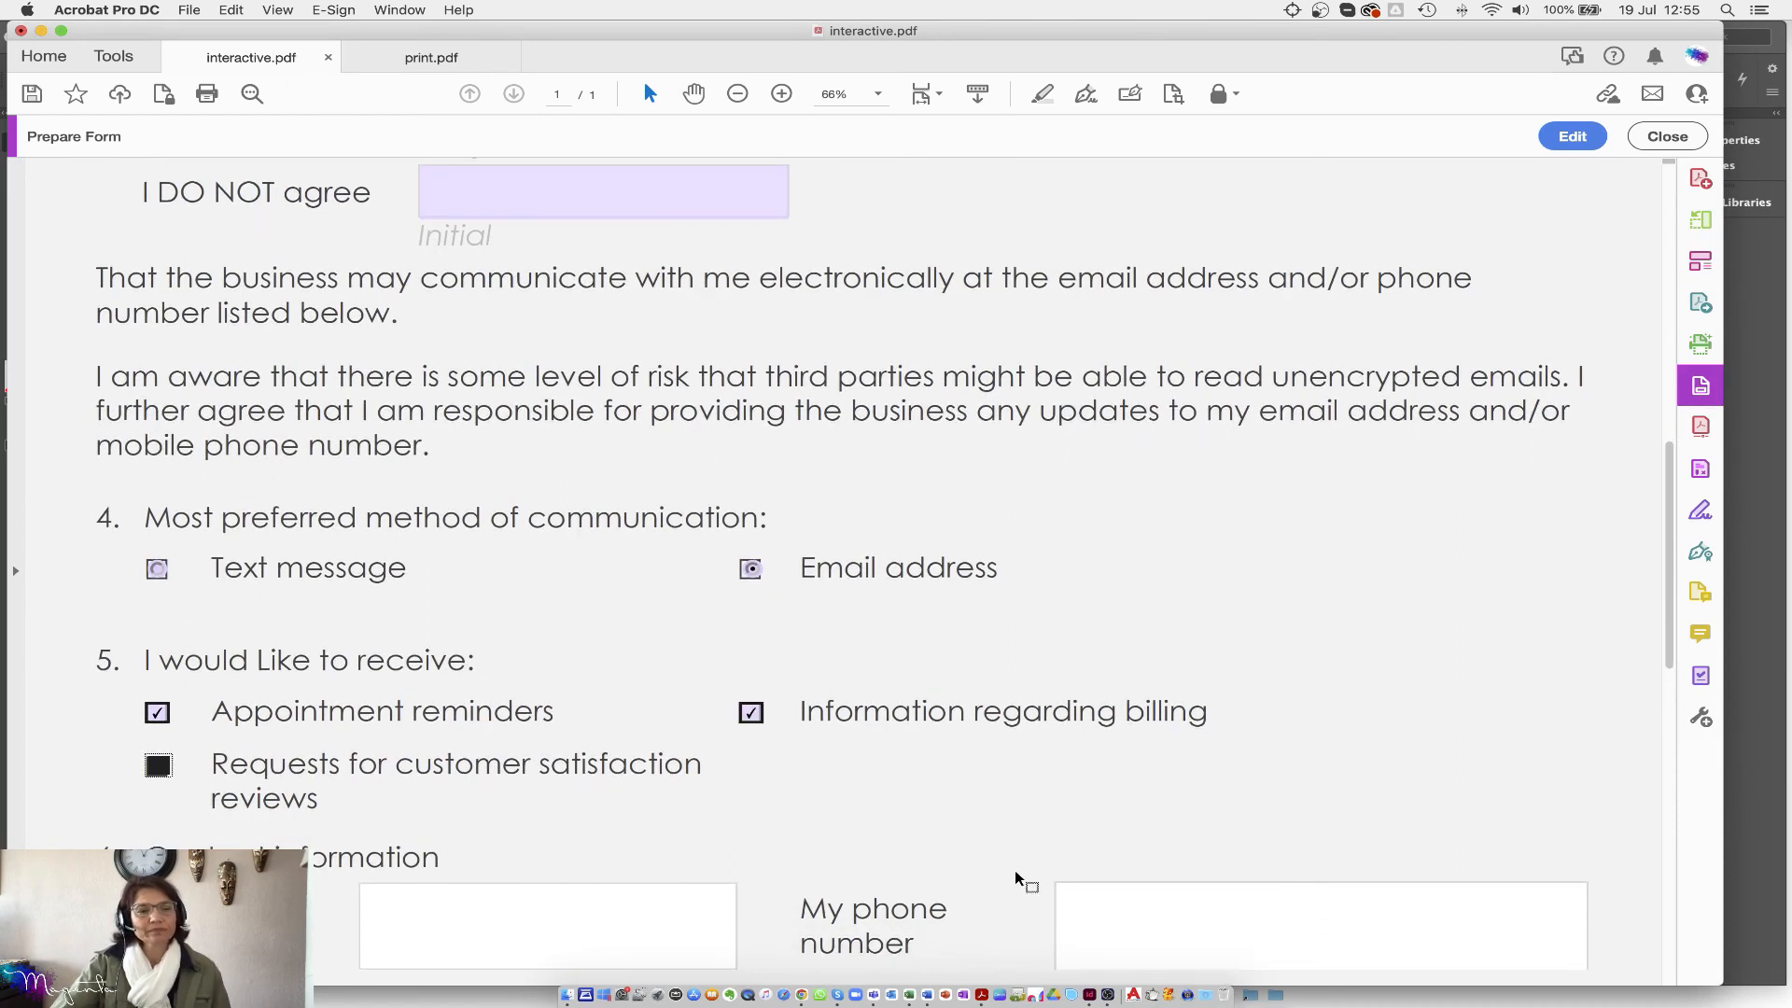
pyautogui.scroll(-4, 1078, 829)
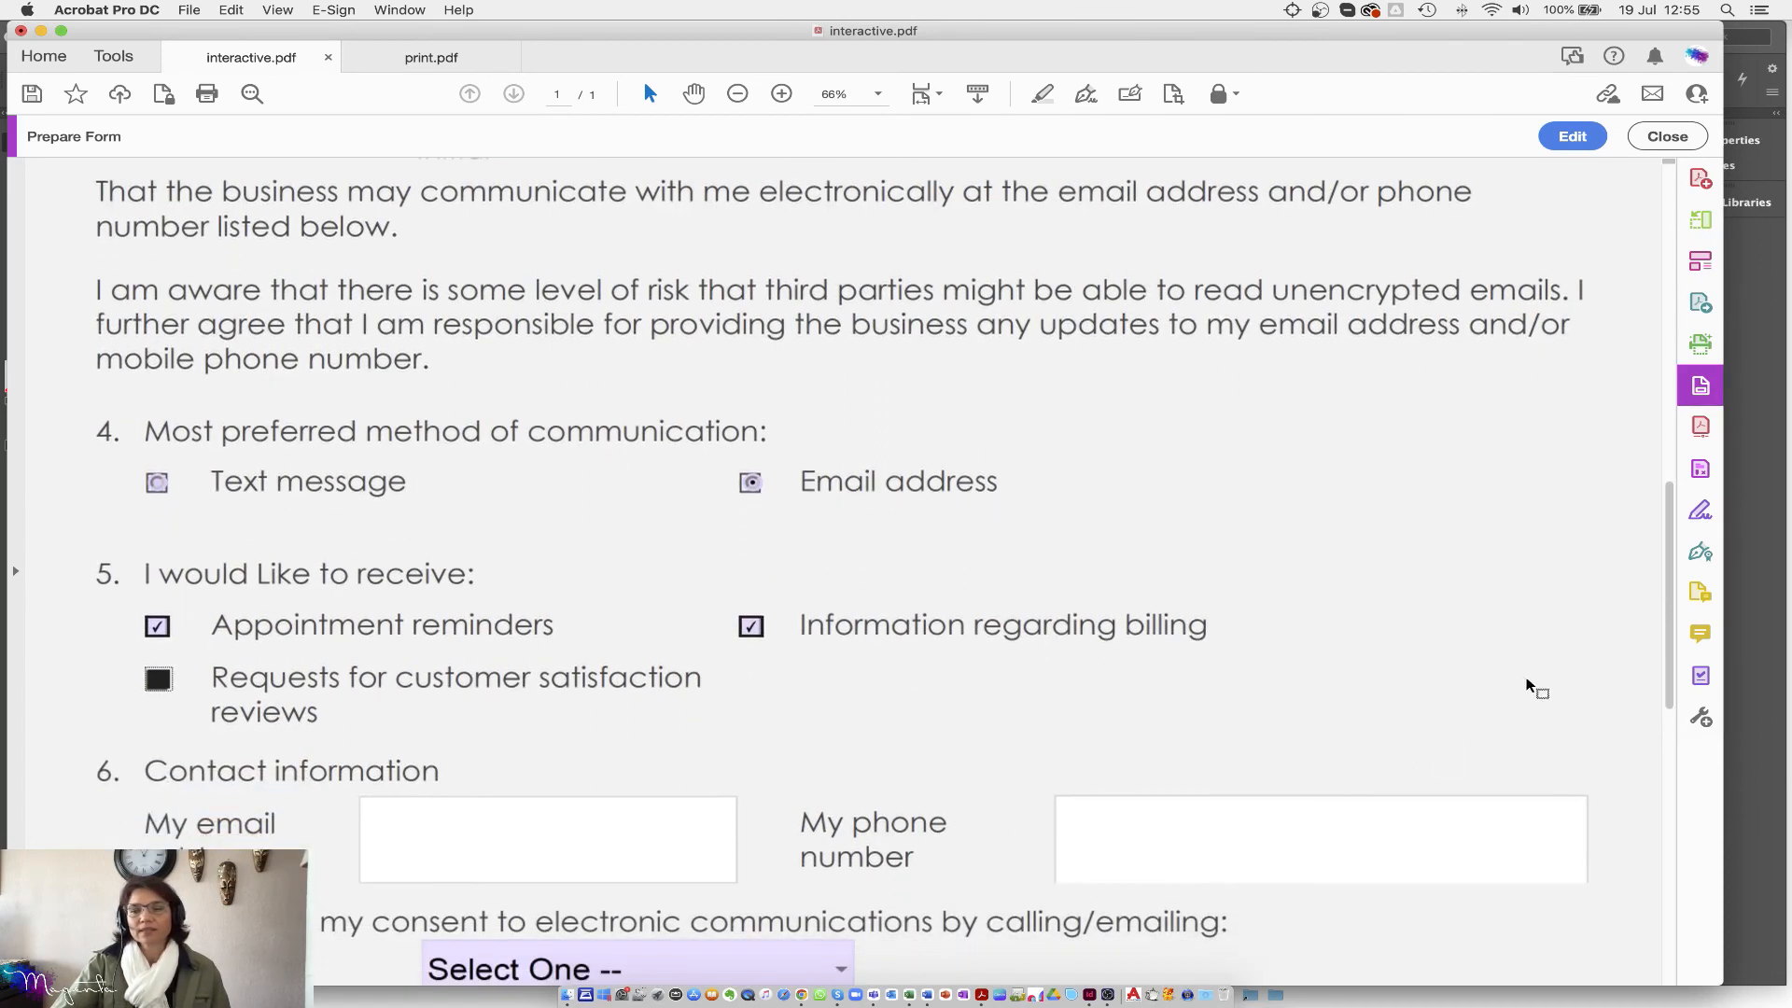
pyautogui.scroll(-5, 1645, 934)
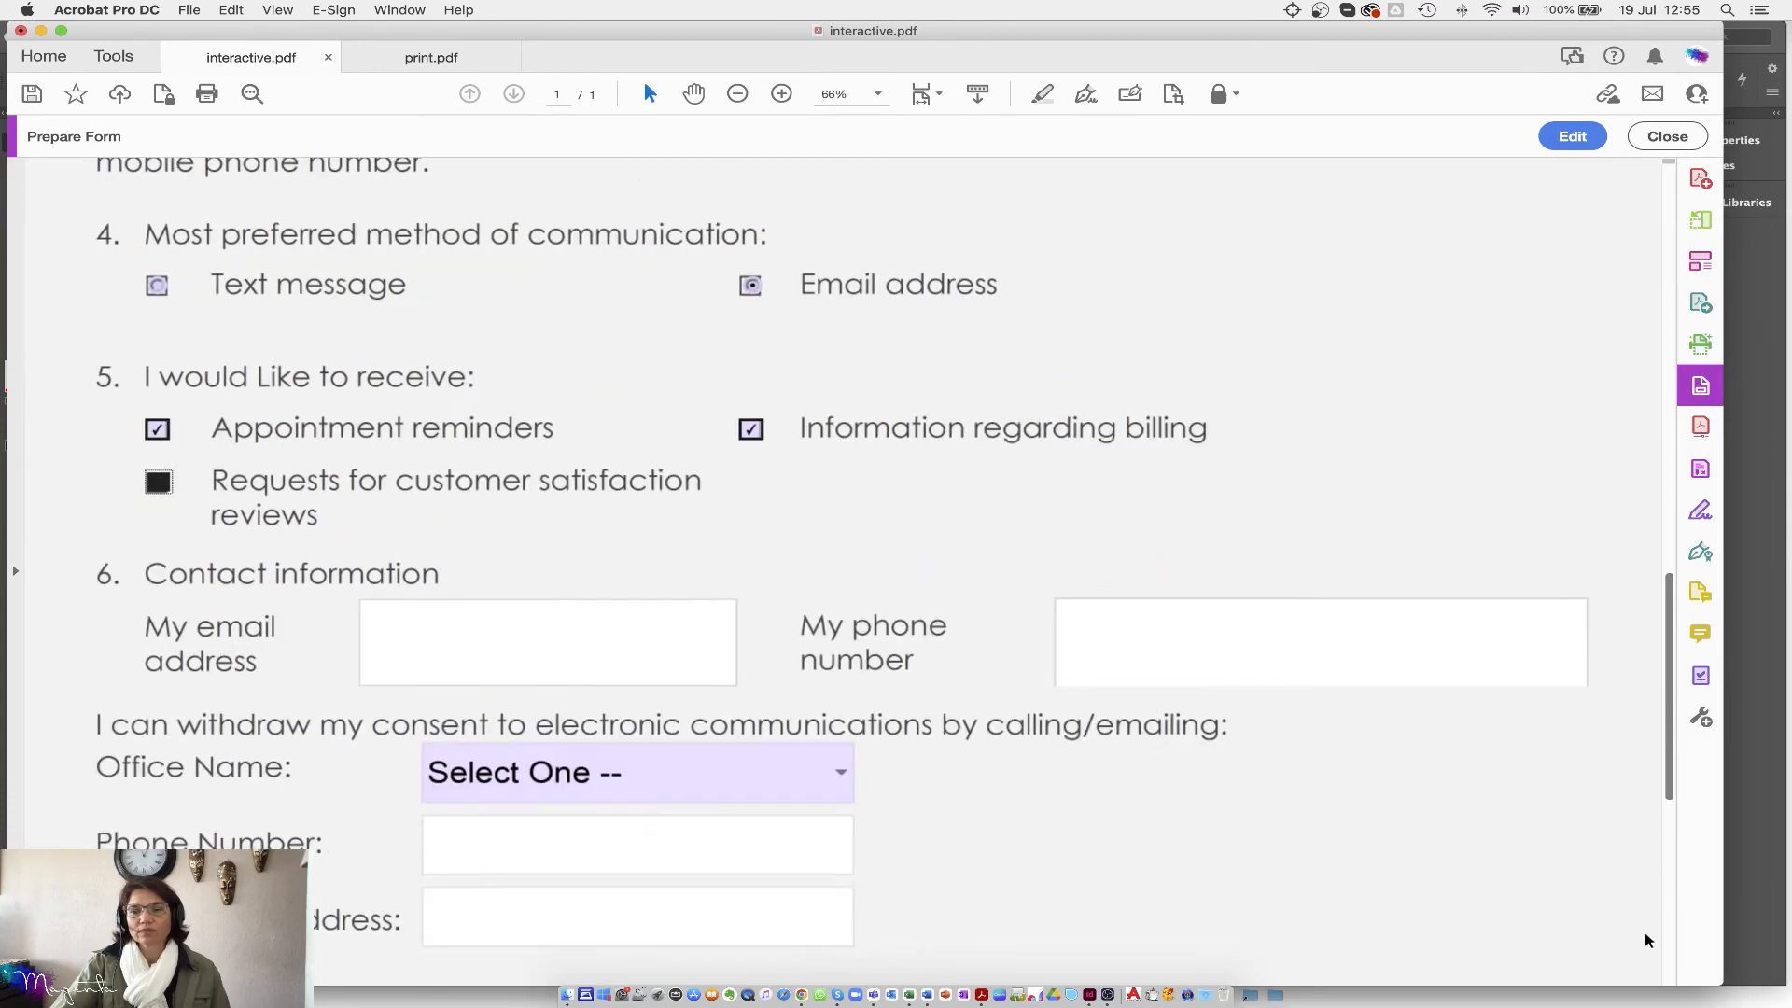
# Step: Choose Johannesburg as Office Name and 19 July 2022 as the signature date
pyautogui.click(729, 422)
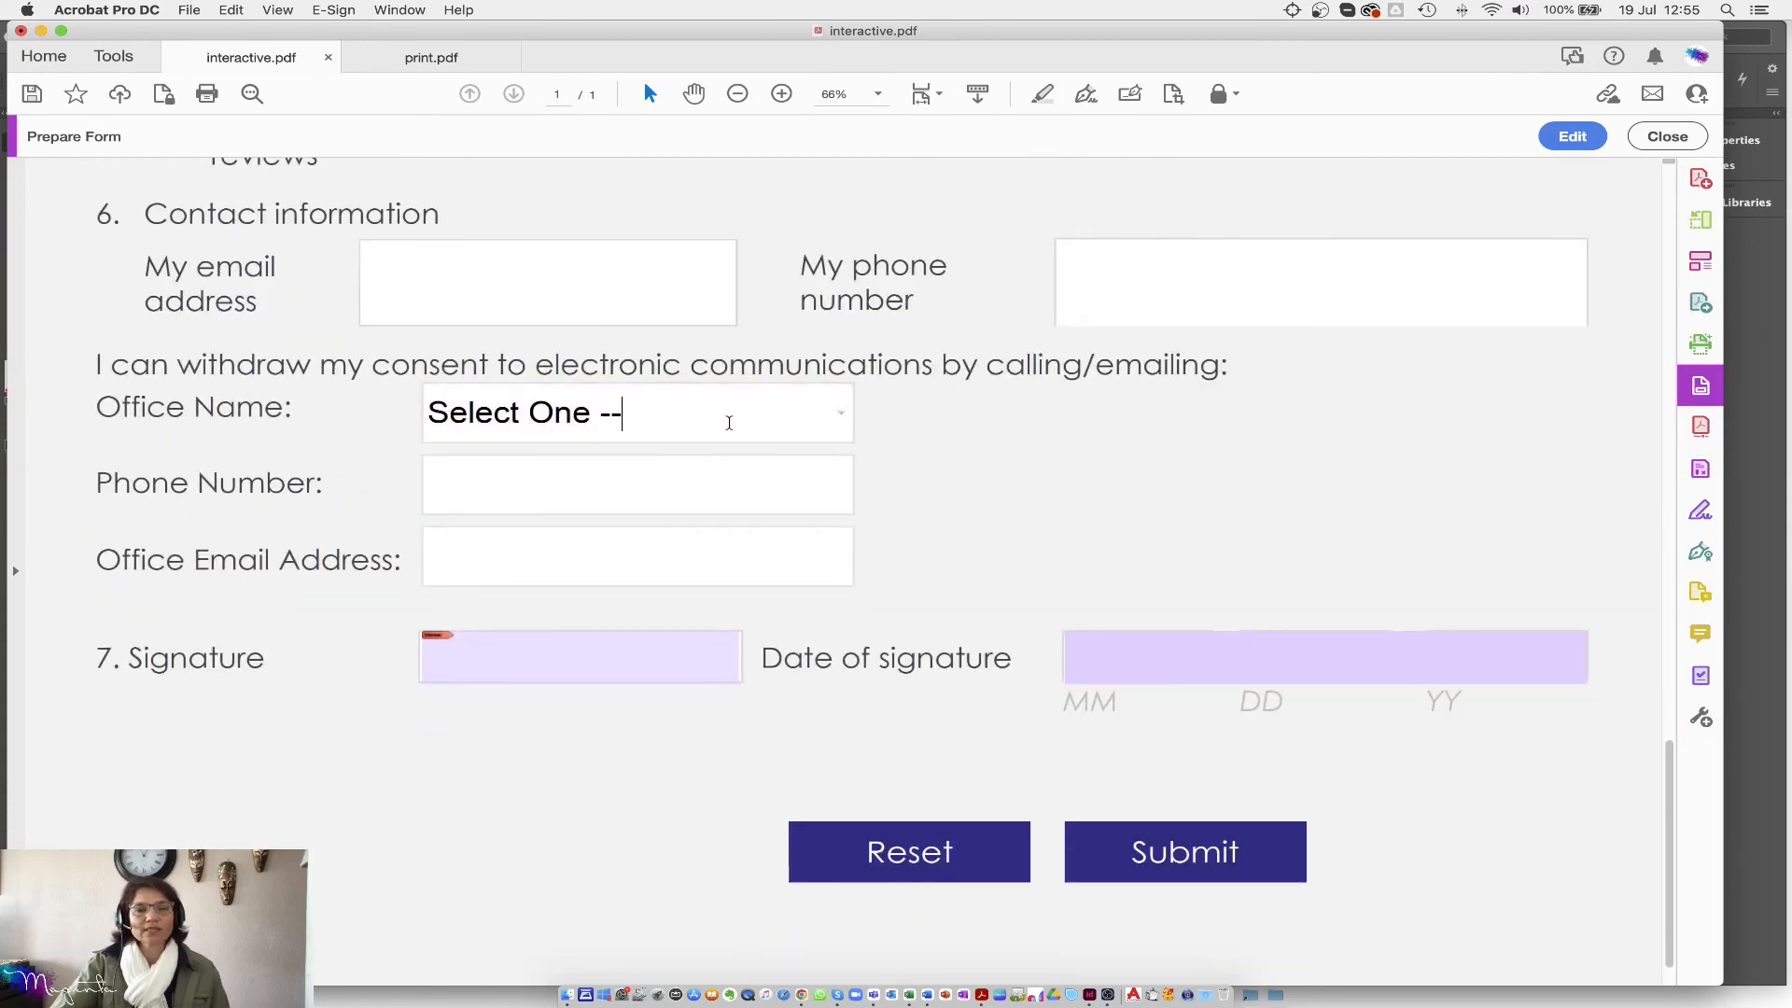
pyautogui.click(842, 412)
pyautogui.click(473, 556)
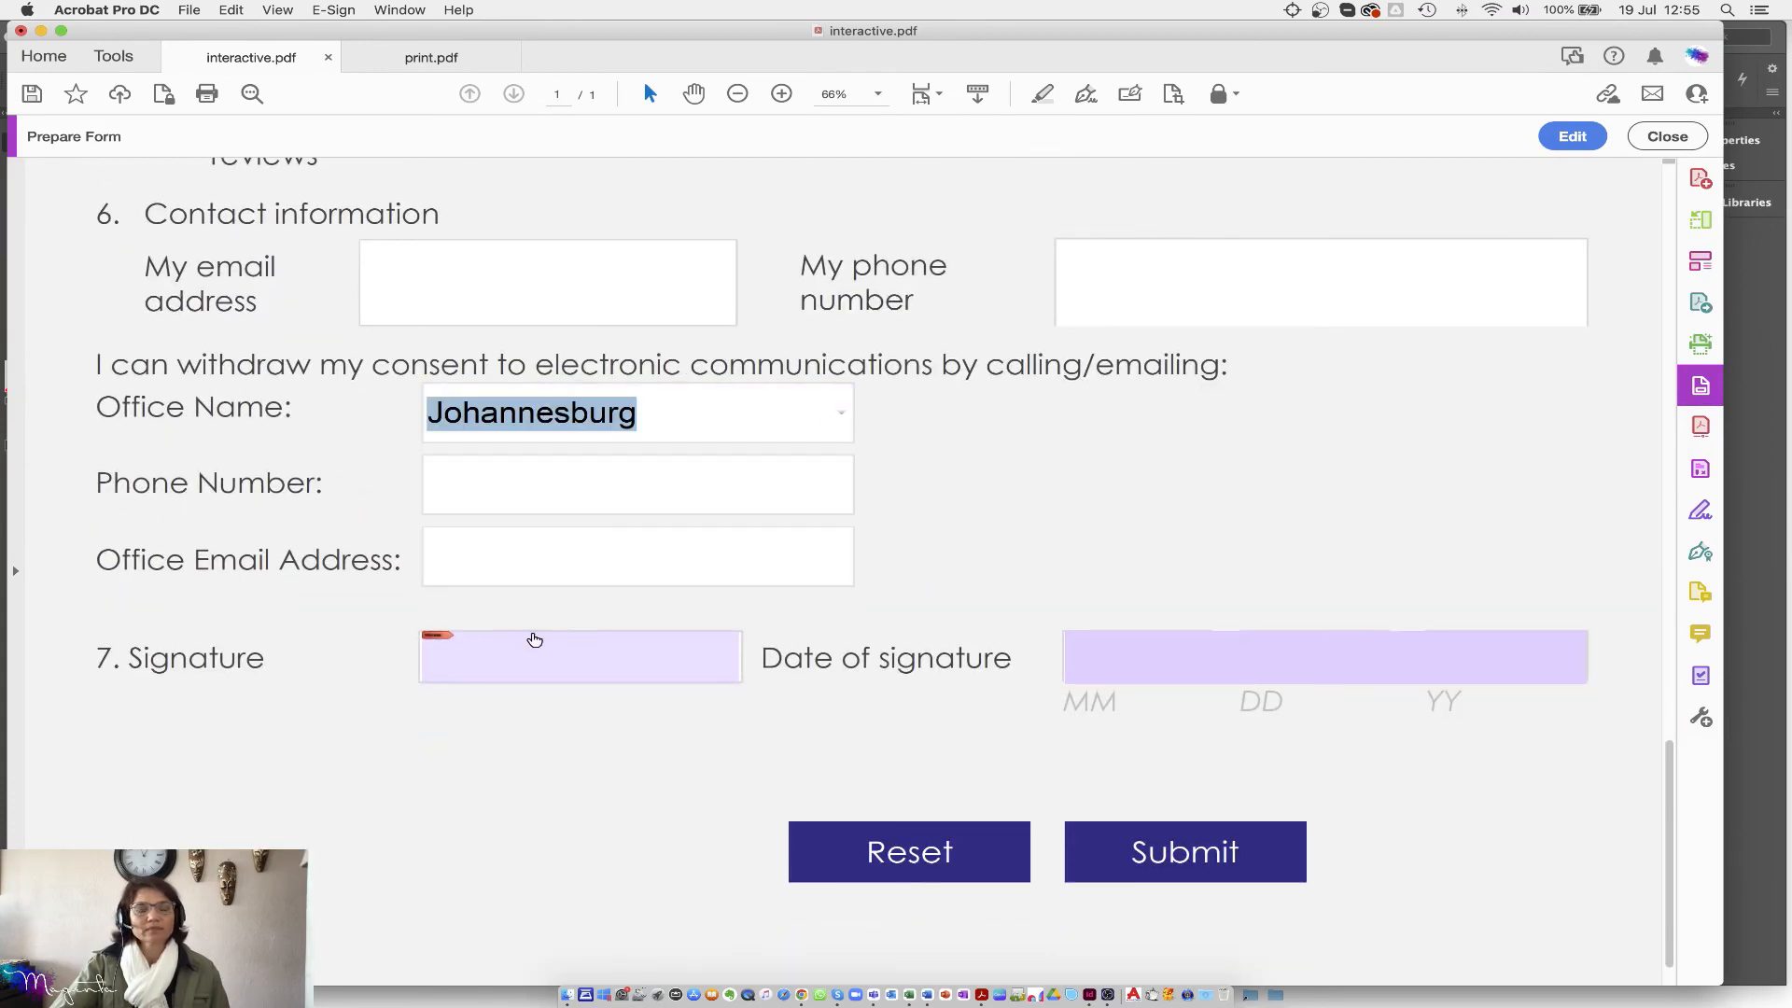
pyautogui.click(1087, 662)
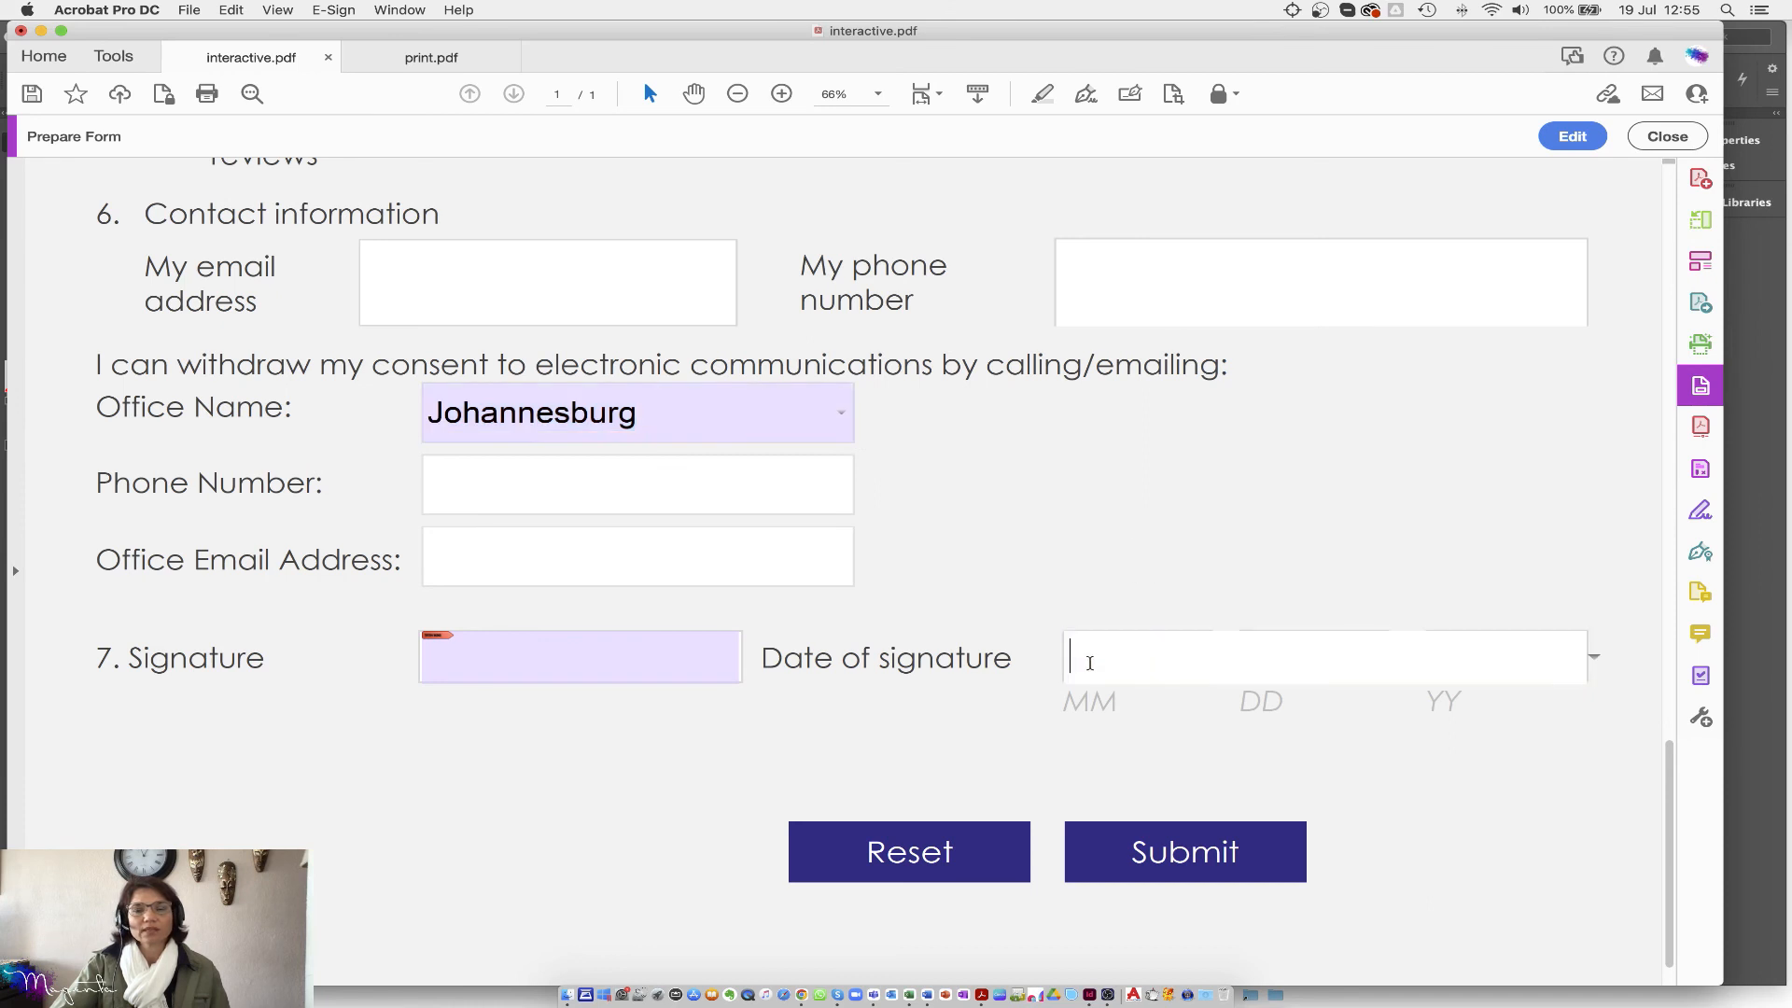
pyautogui.click(1595, 659)
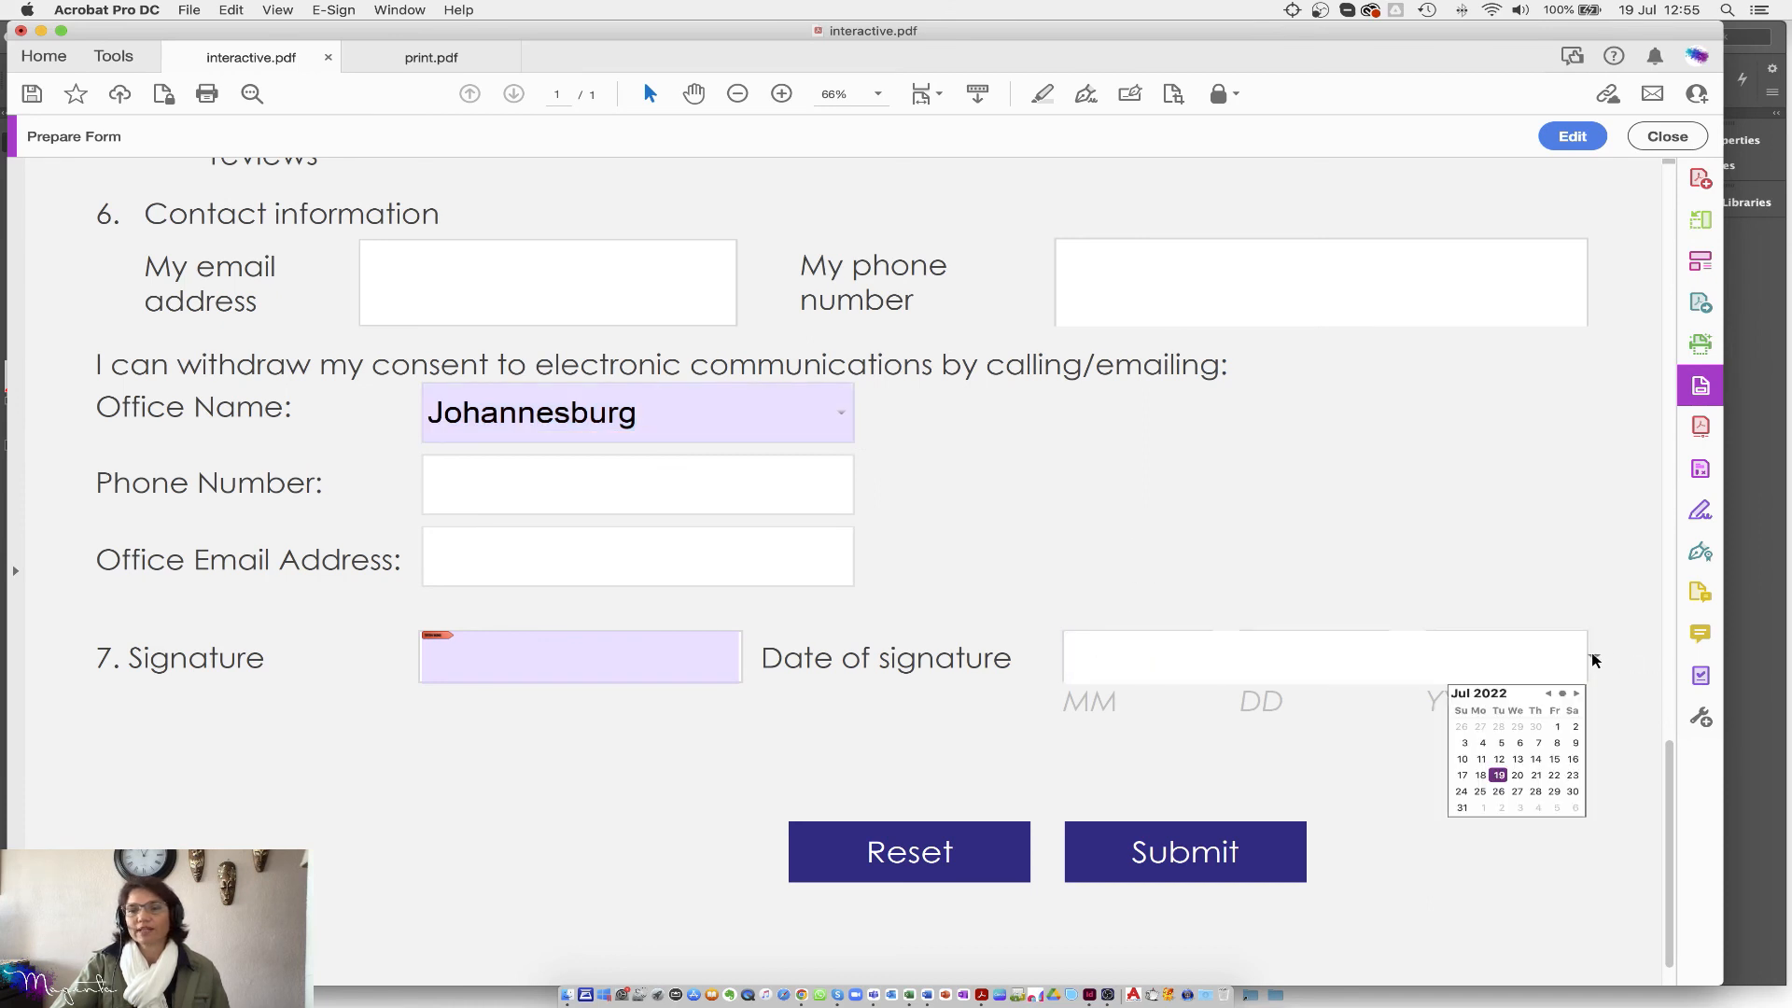
pyautogui.click(1499, 776)
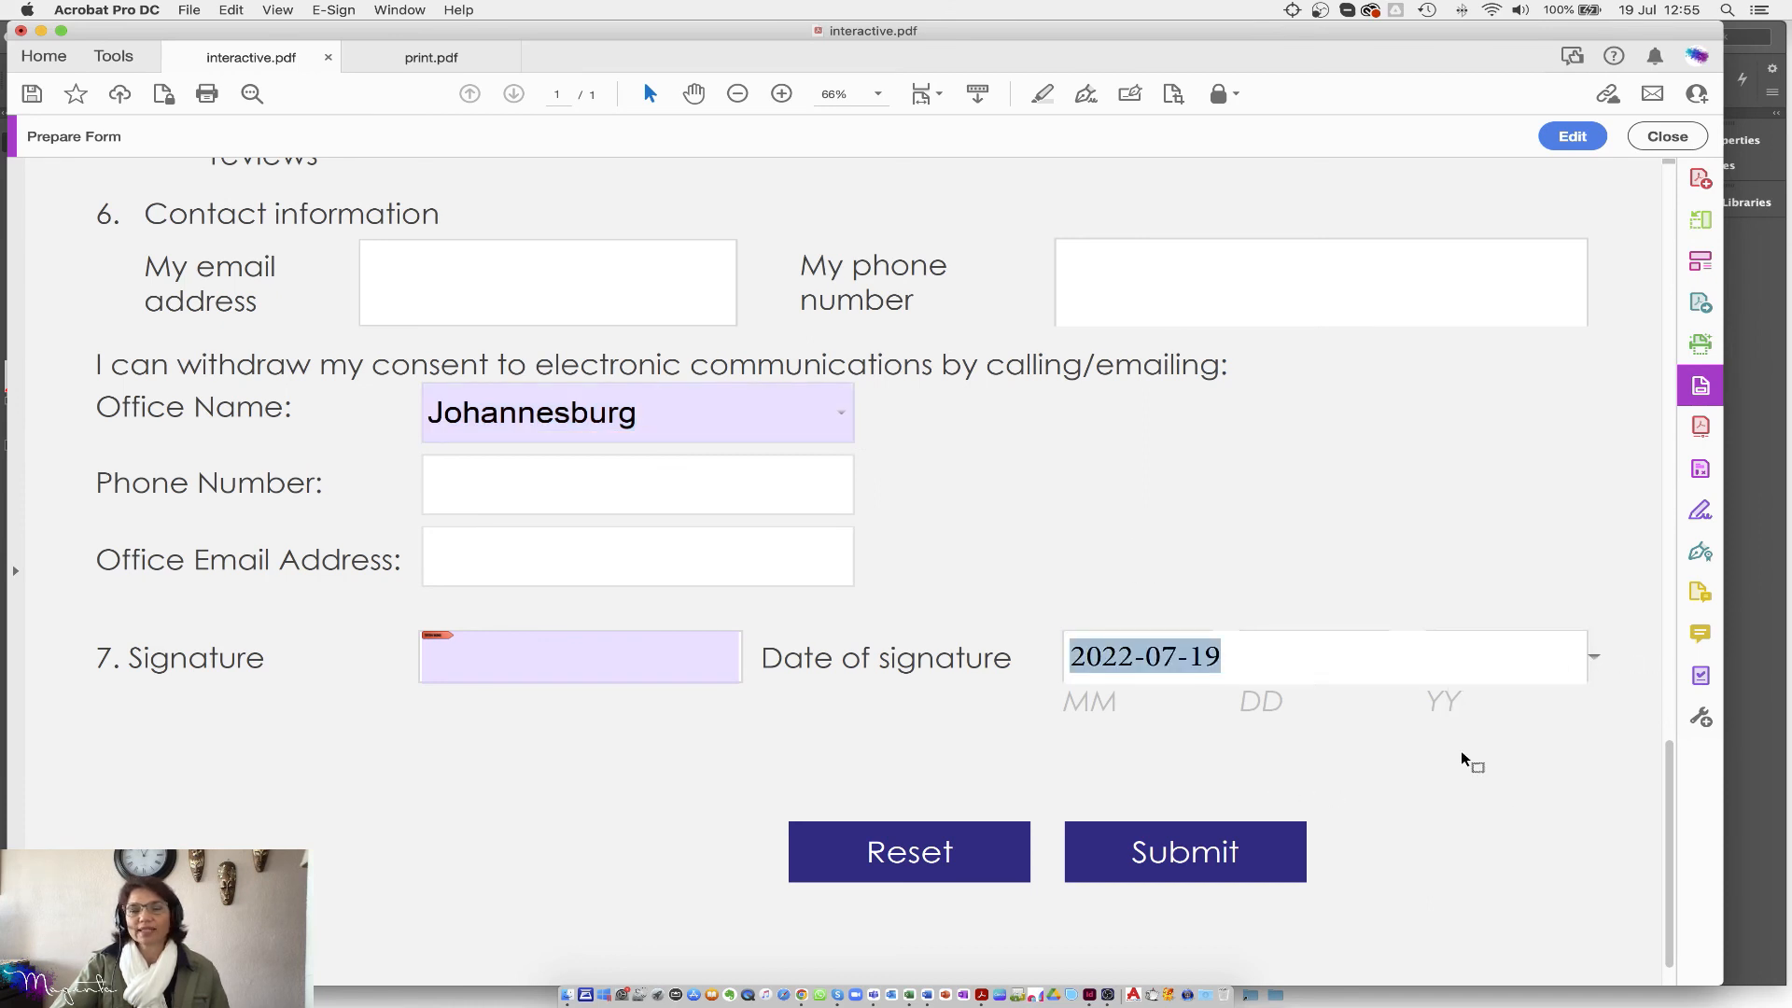
# Step: Try the Signature field, cancel the digital ID signing prompt, and close Prepare Form
pyautogui.click(524, 669)
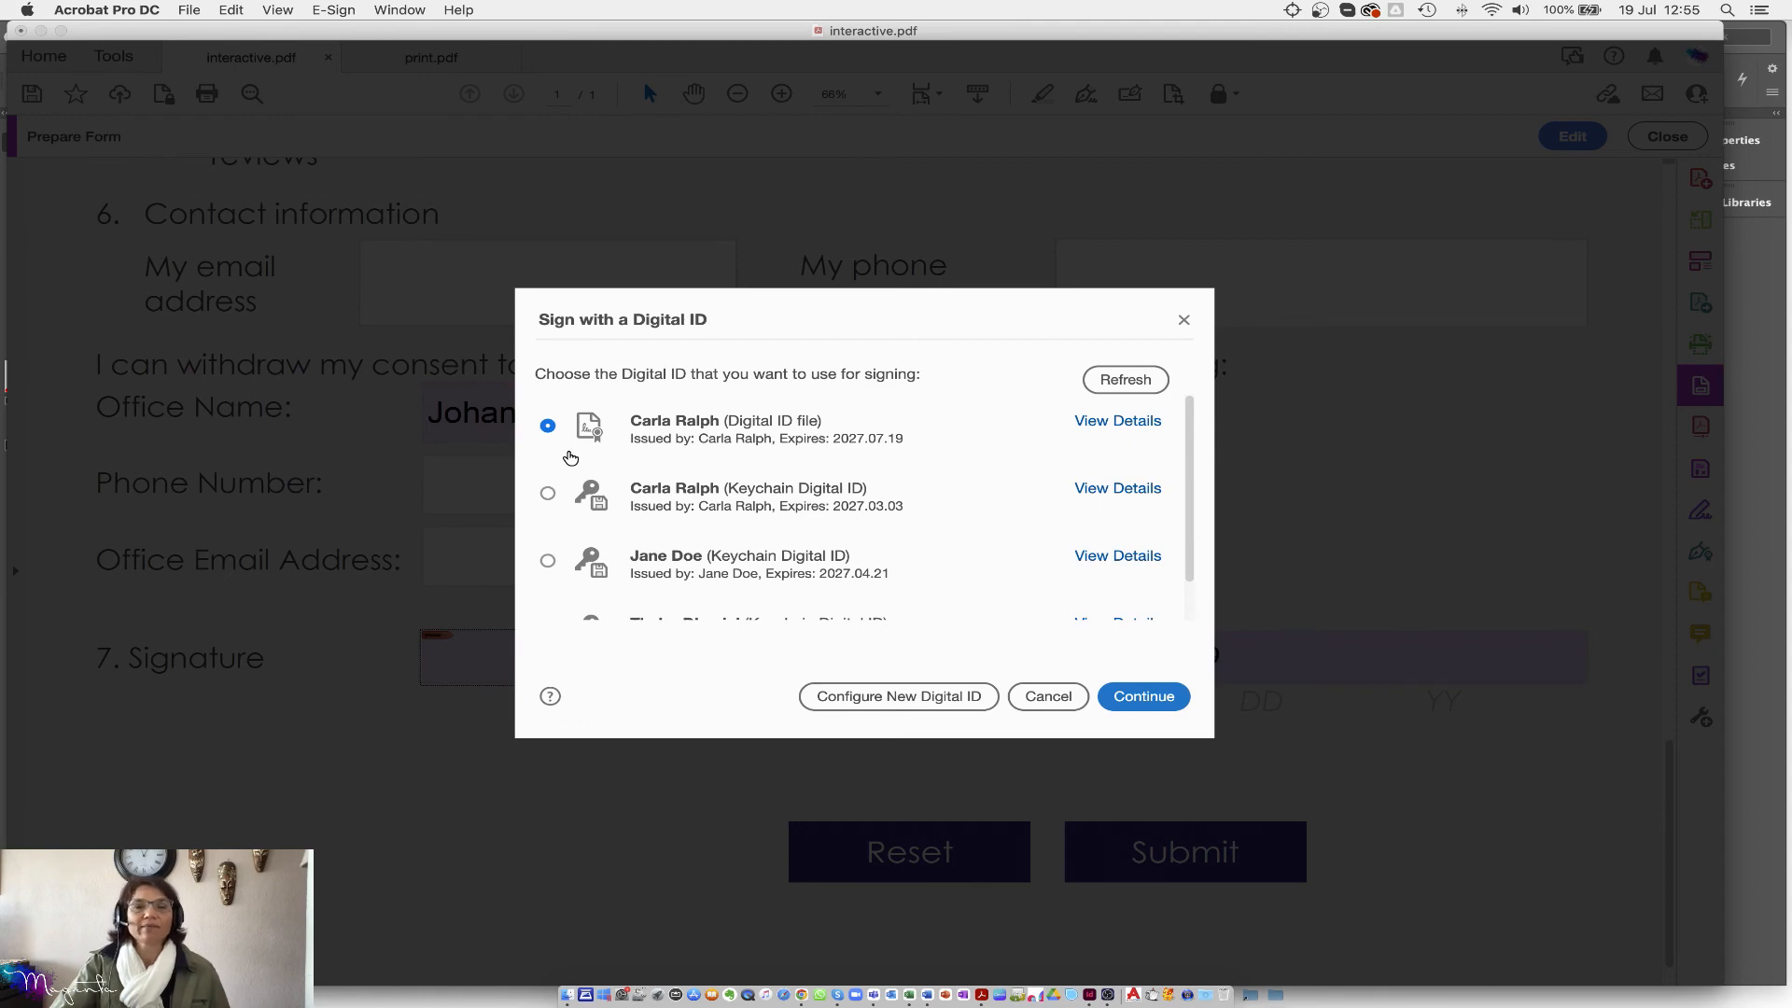
pyautogui.click(1049, 698)
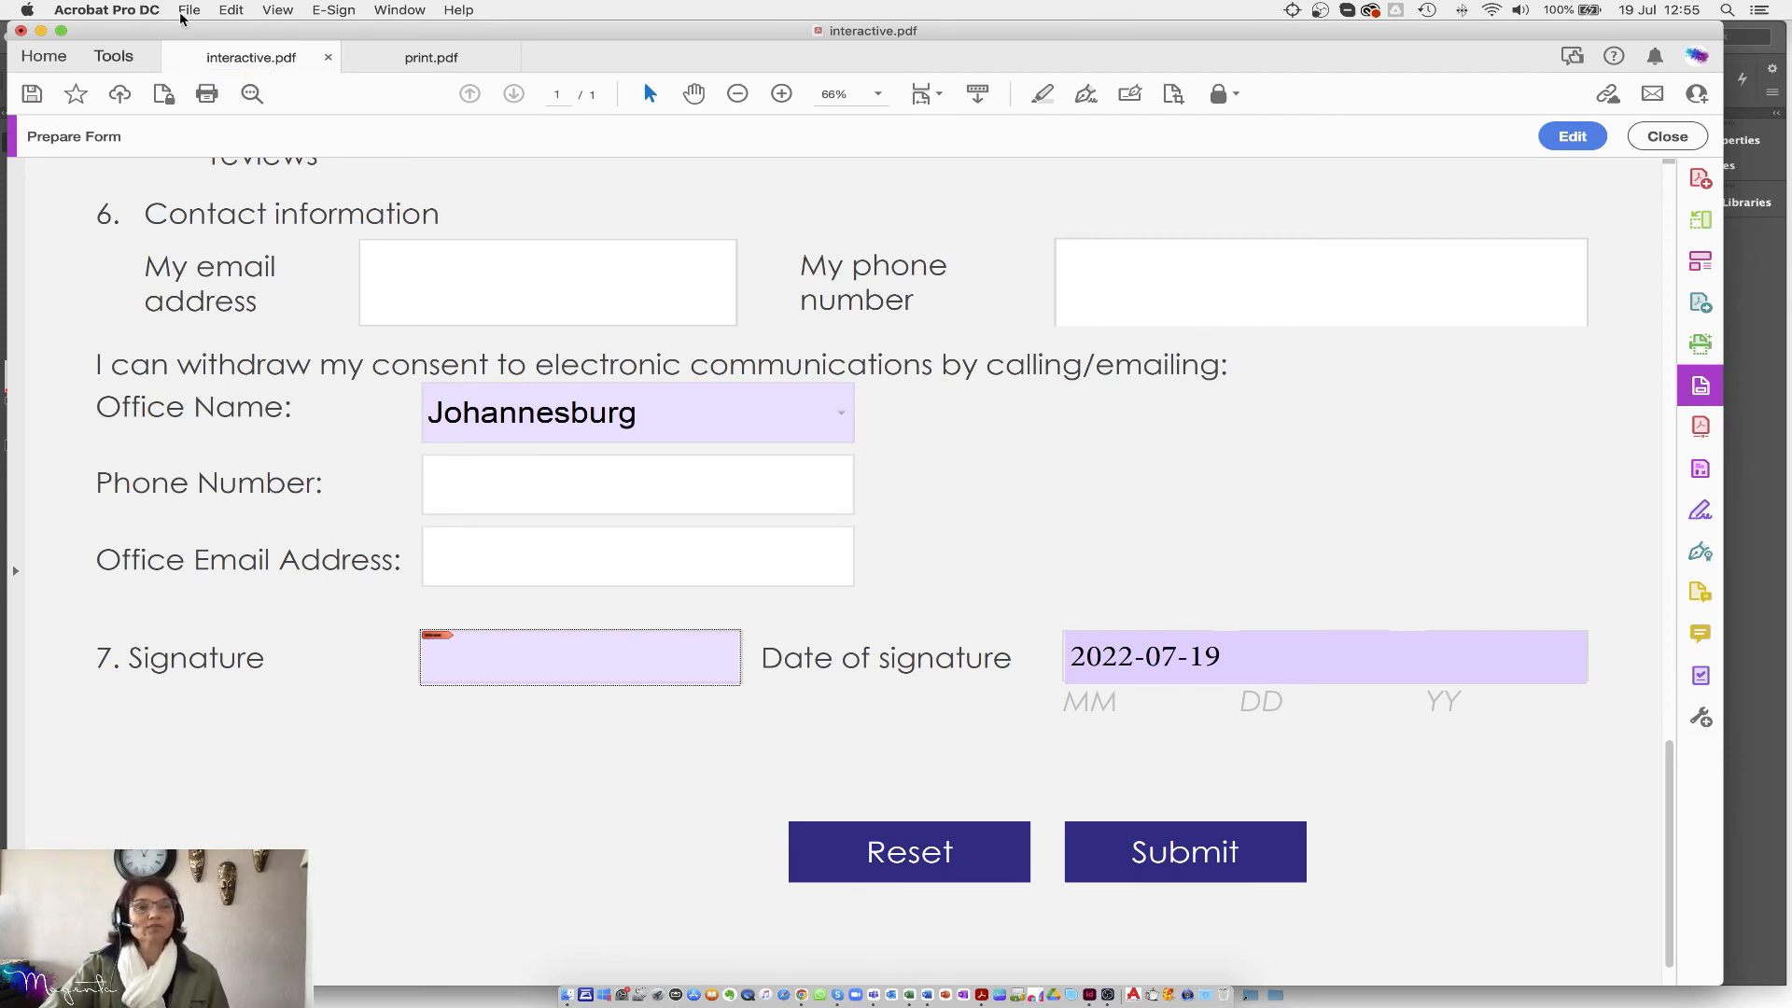
pyautogui.click(1667, 137)
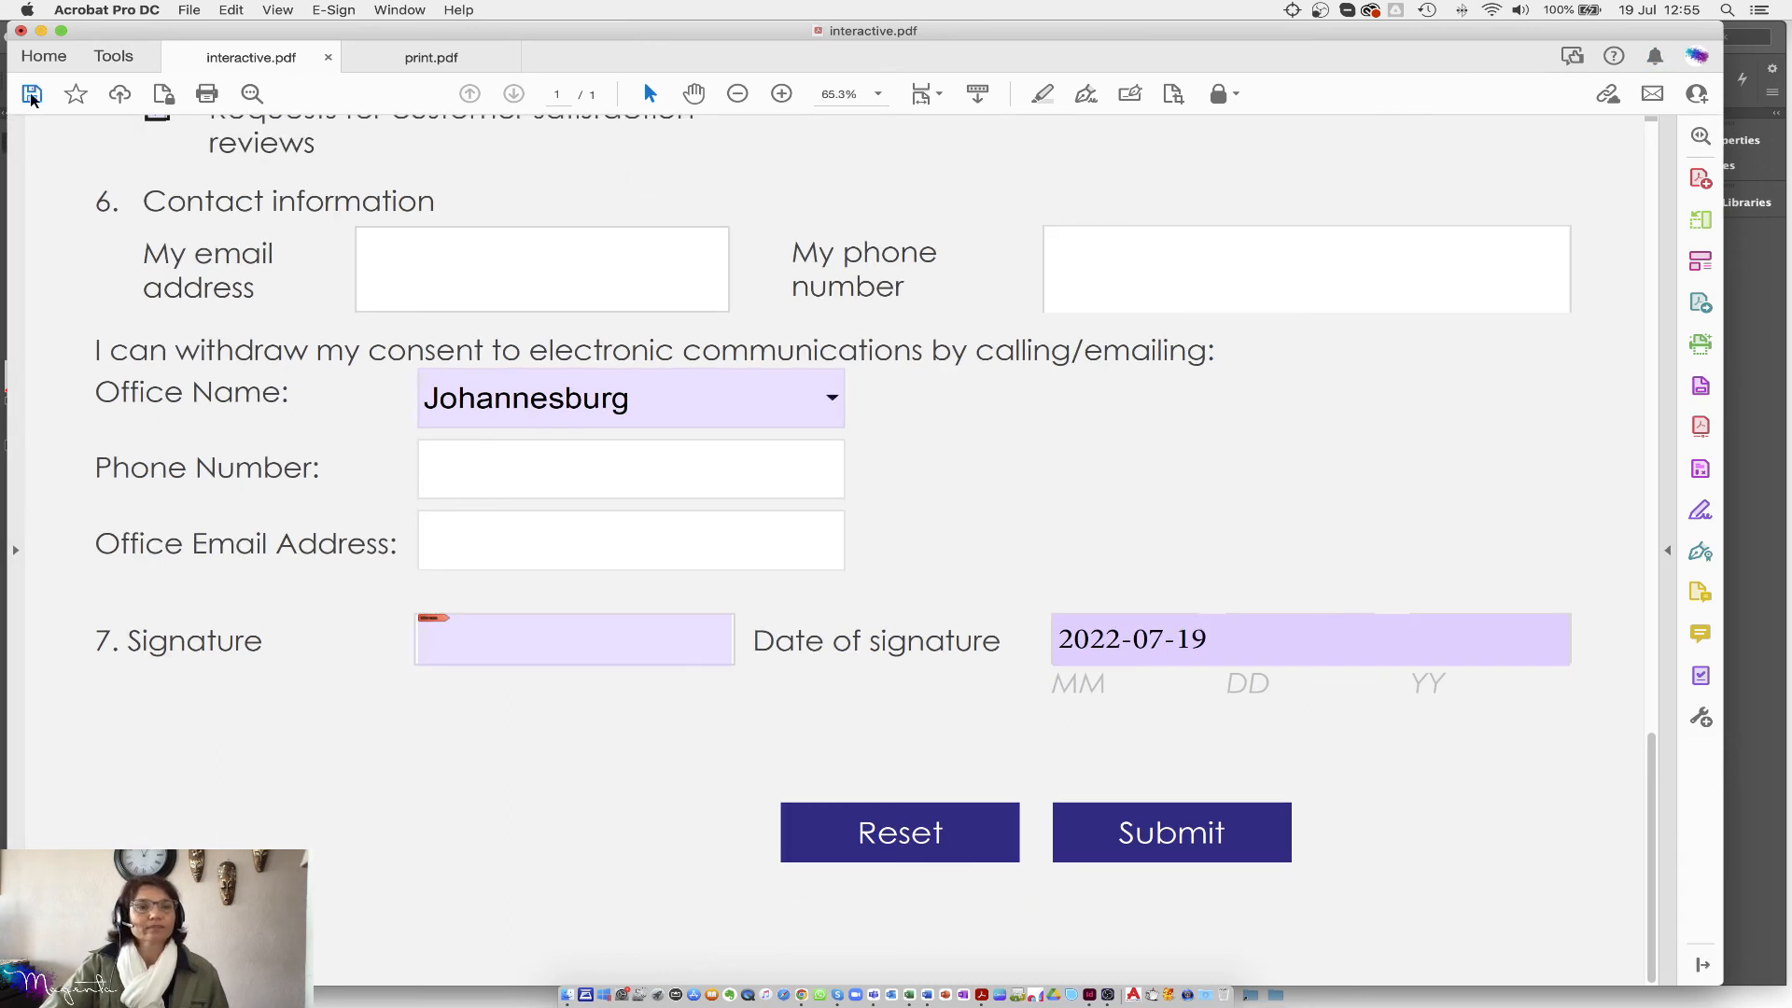
# Step: Save the filled form as a renamed copy on the Desktop
pyautogui.click(196, 9)
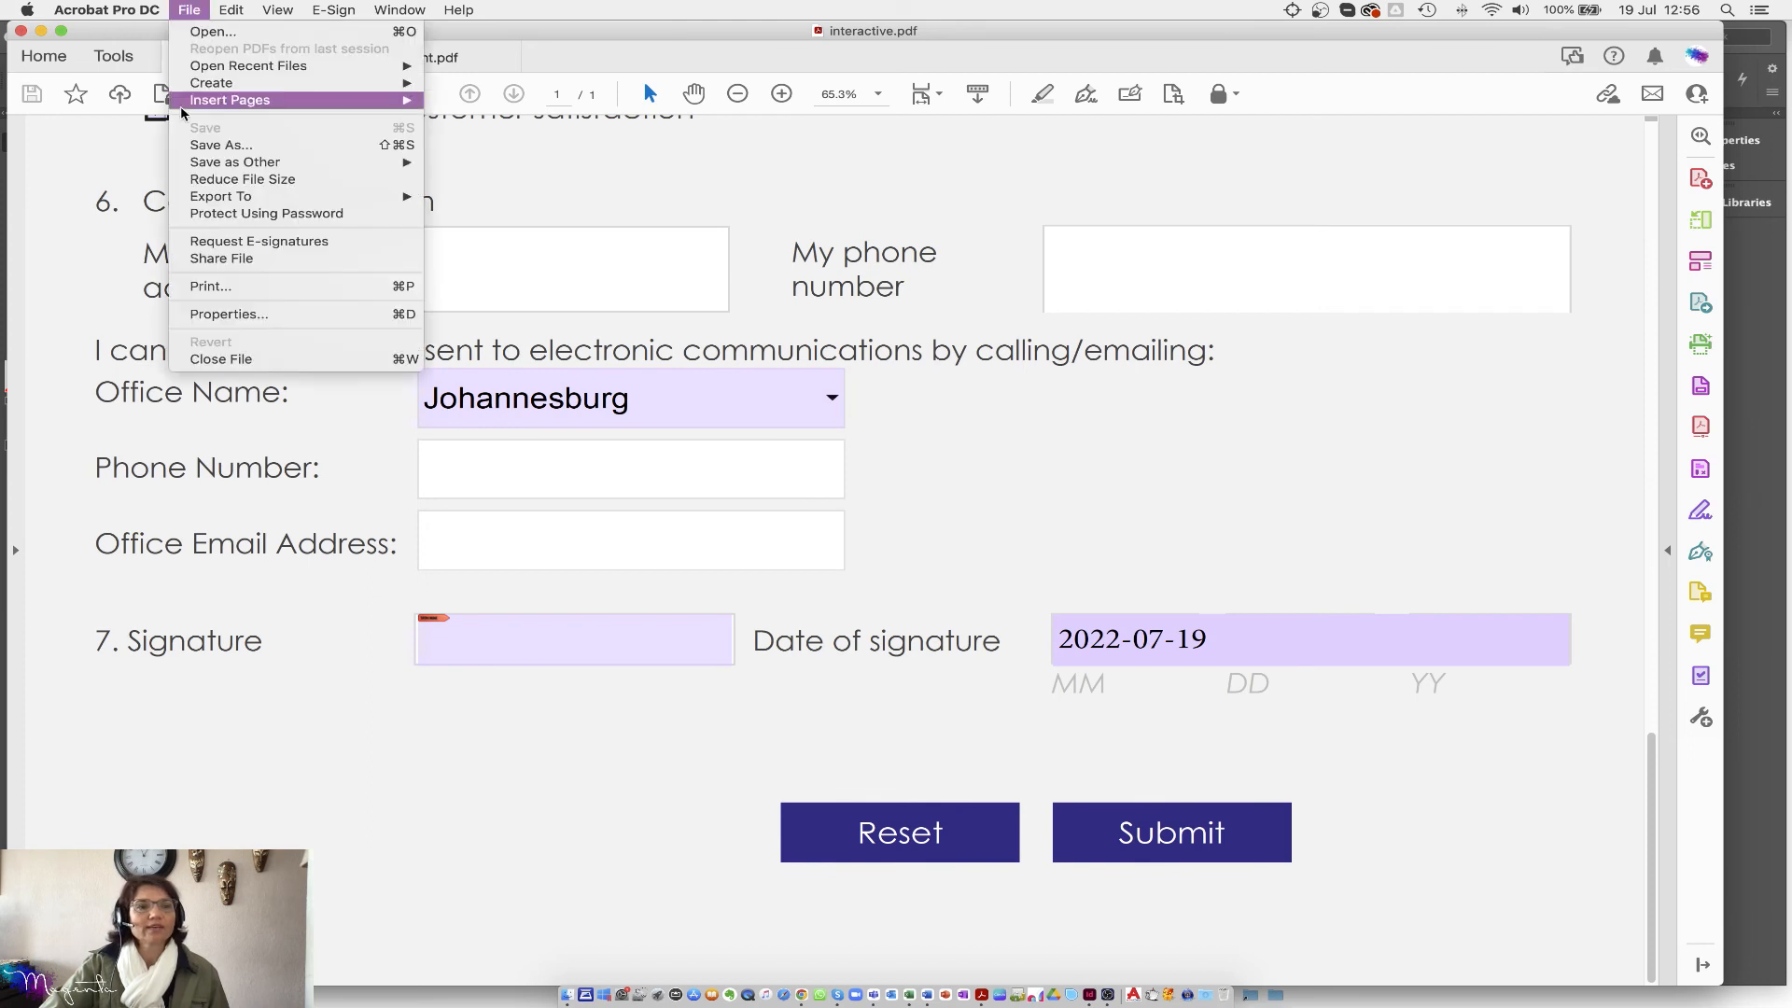
pyautogui.click(220, 147)
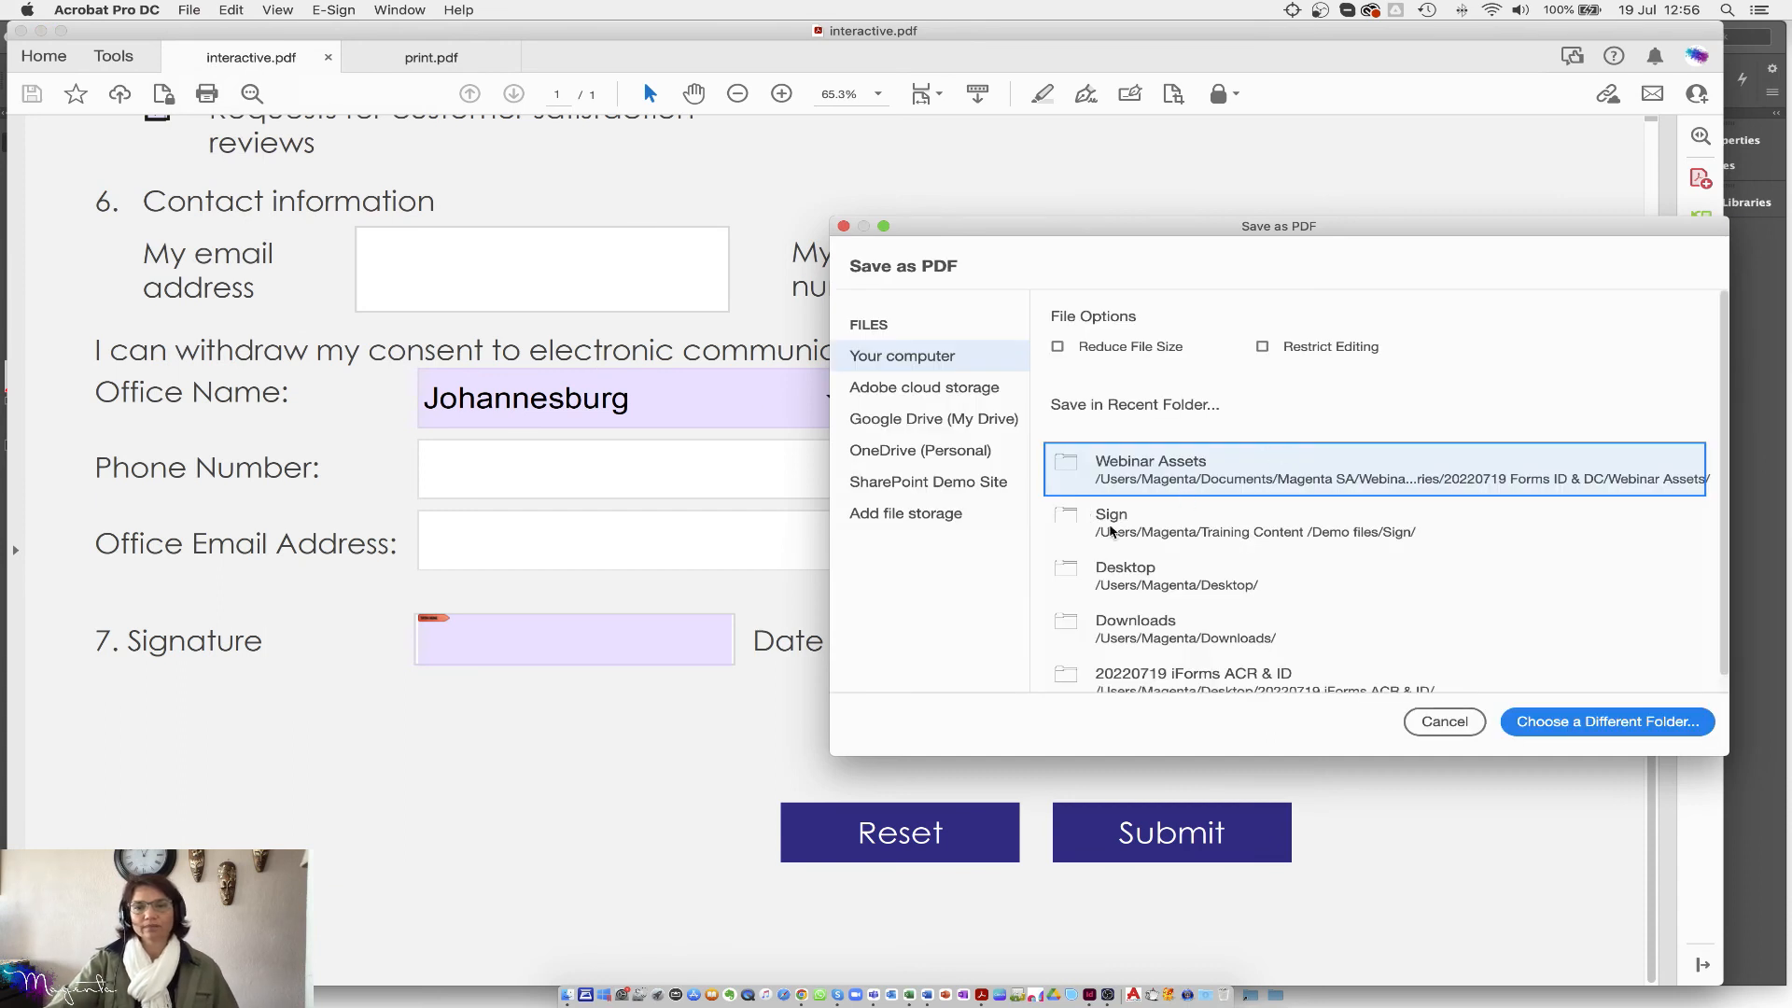
pyautogui.click(1139, 586)
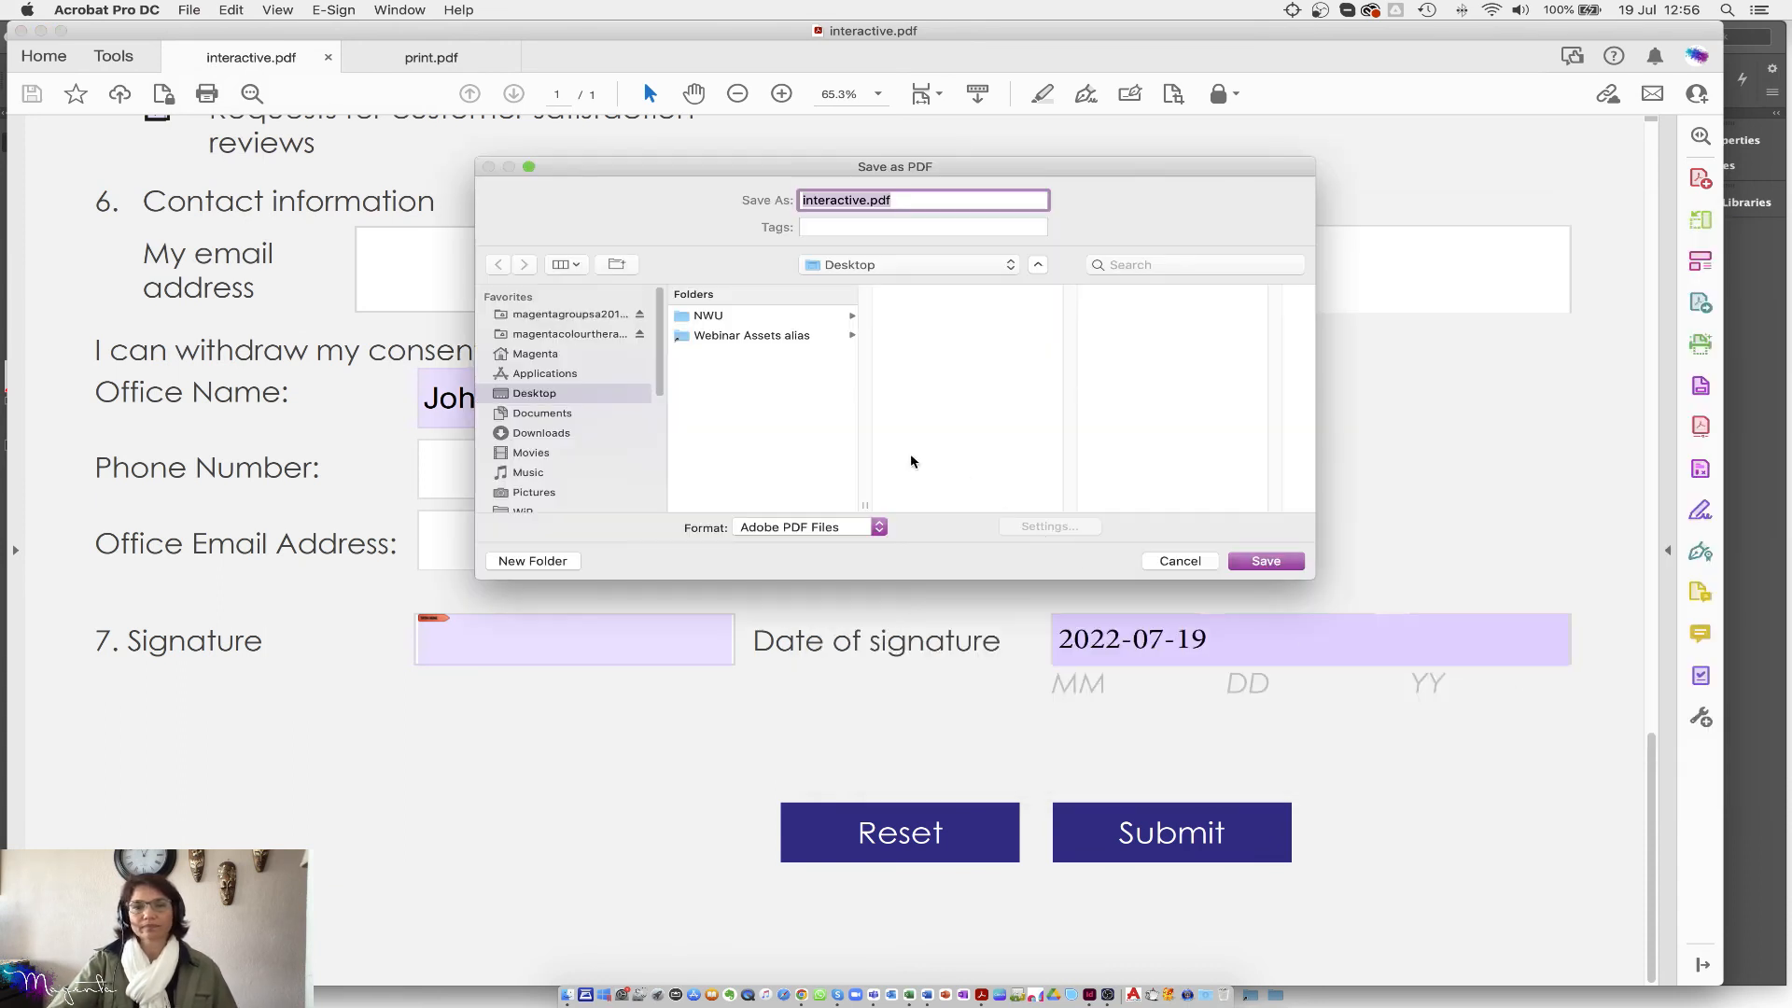
pyautogui.write('Carla')
pyautogui.click(1281, 561)
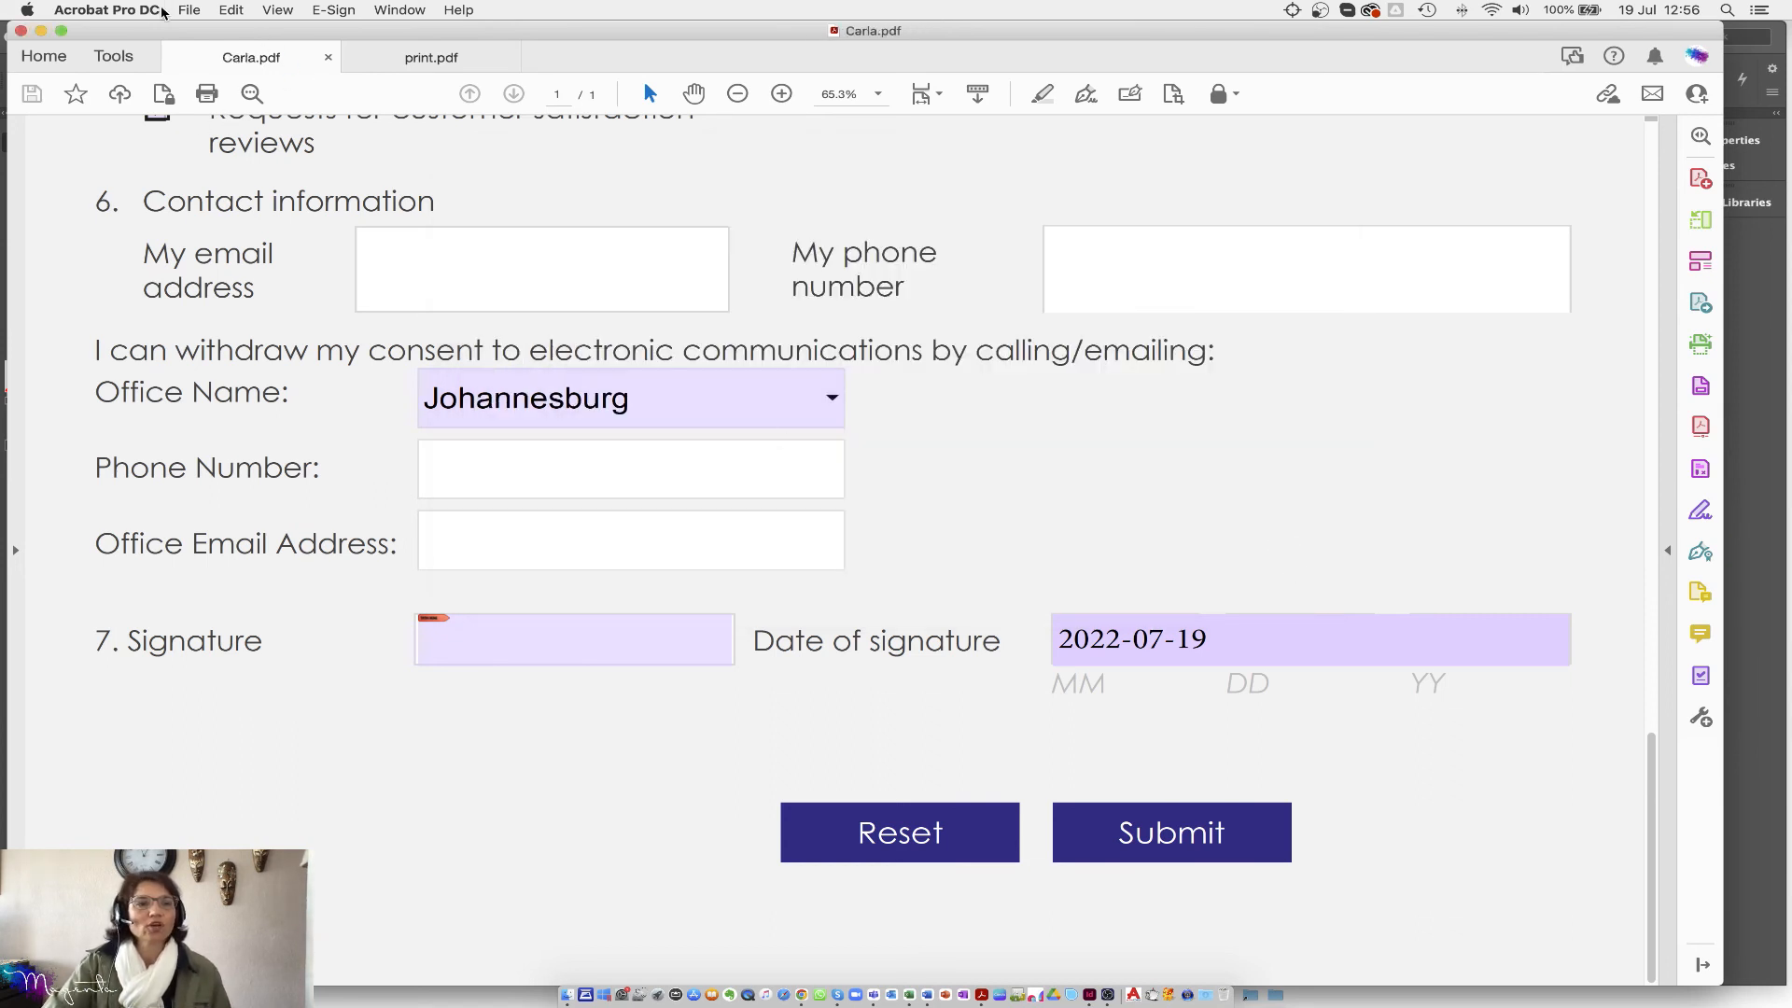
# Step: Reopen interactive.pdf from the recent files list
pyautogui.click(189, 9)
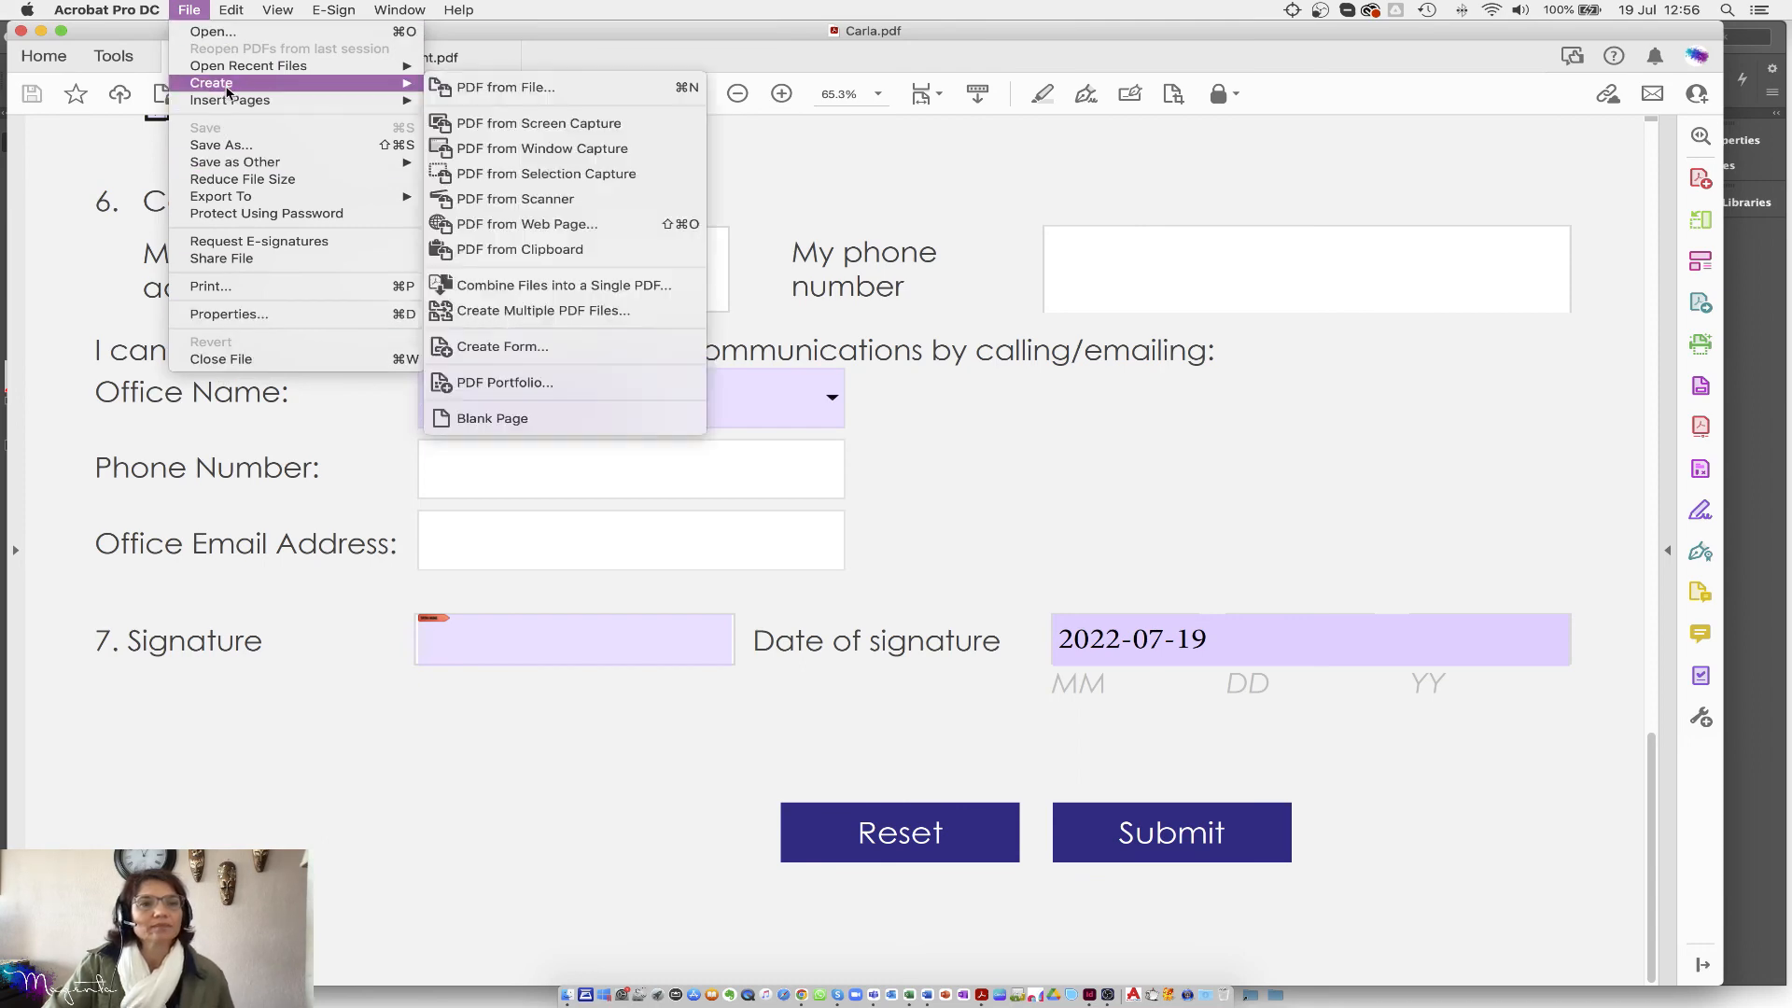
pyautogui.moveTo(238, 67)
pyautogui.click(485, 84)
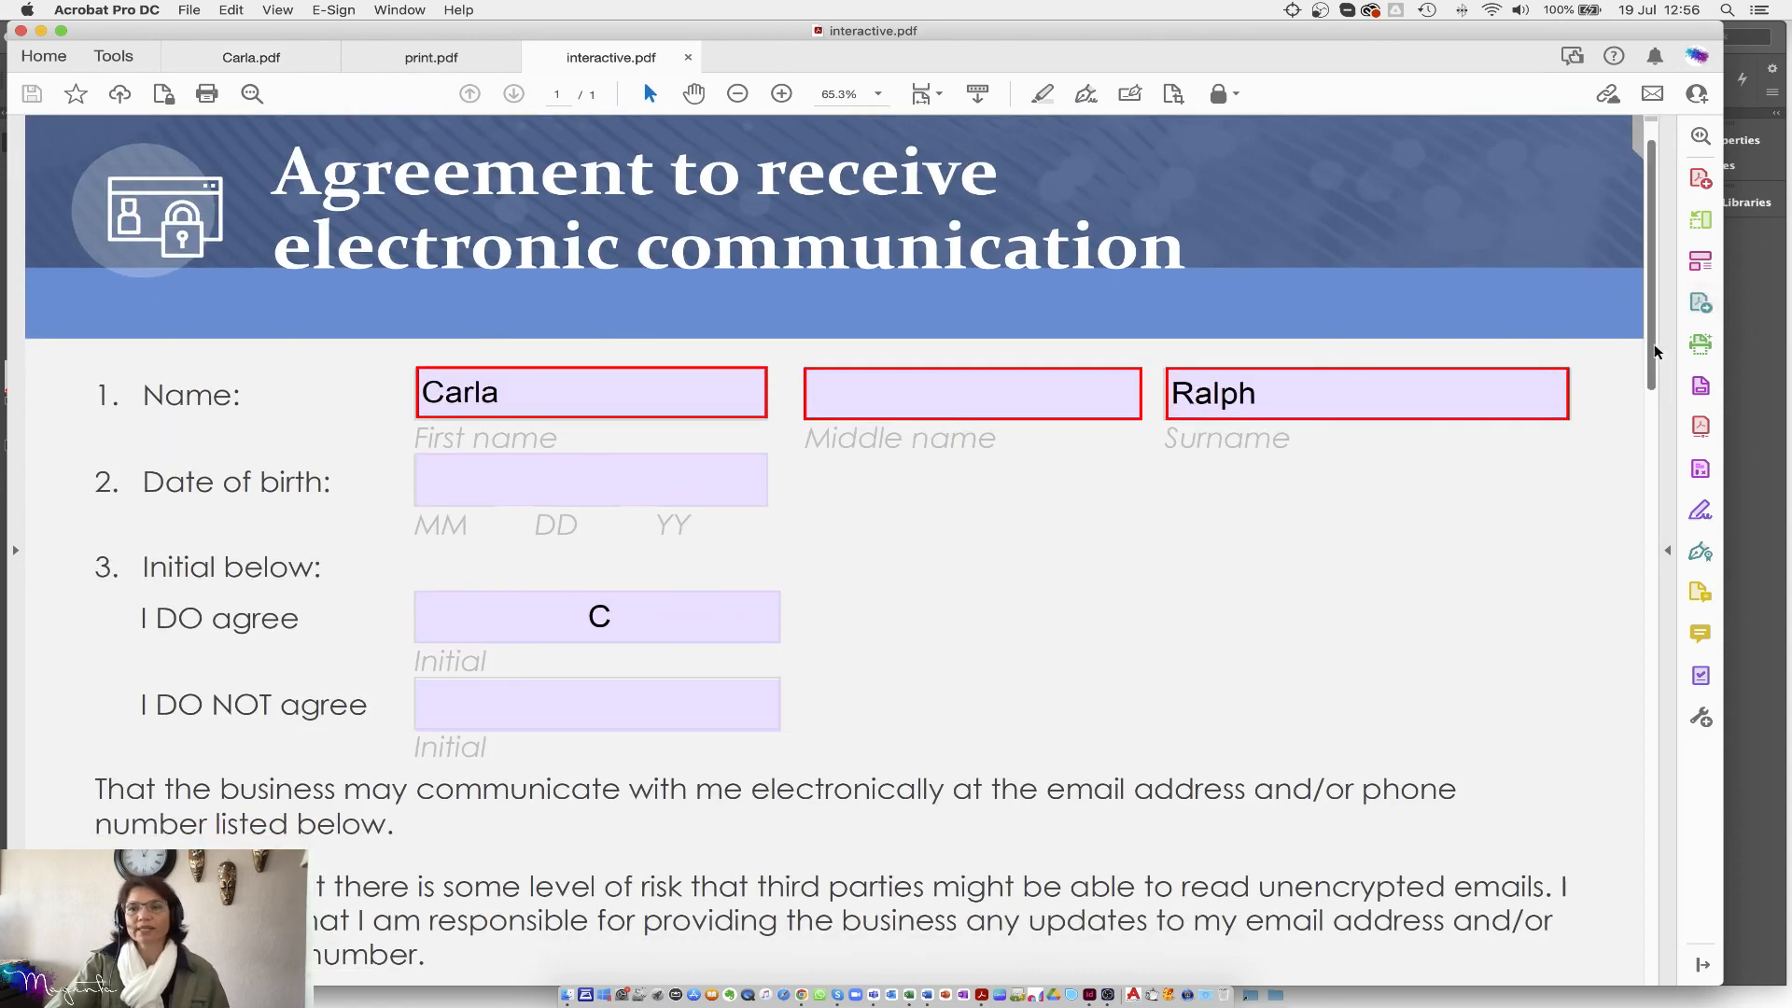
# Step: Clear all previously filled-in fields of the reopened form
pyautogui.scroll(-10, 1639, 953)
pyautogui.scroll(-3, 1636, 952)
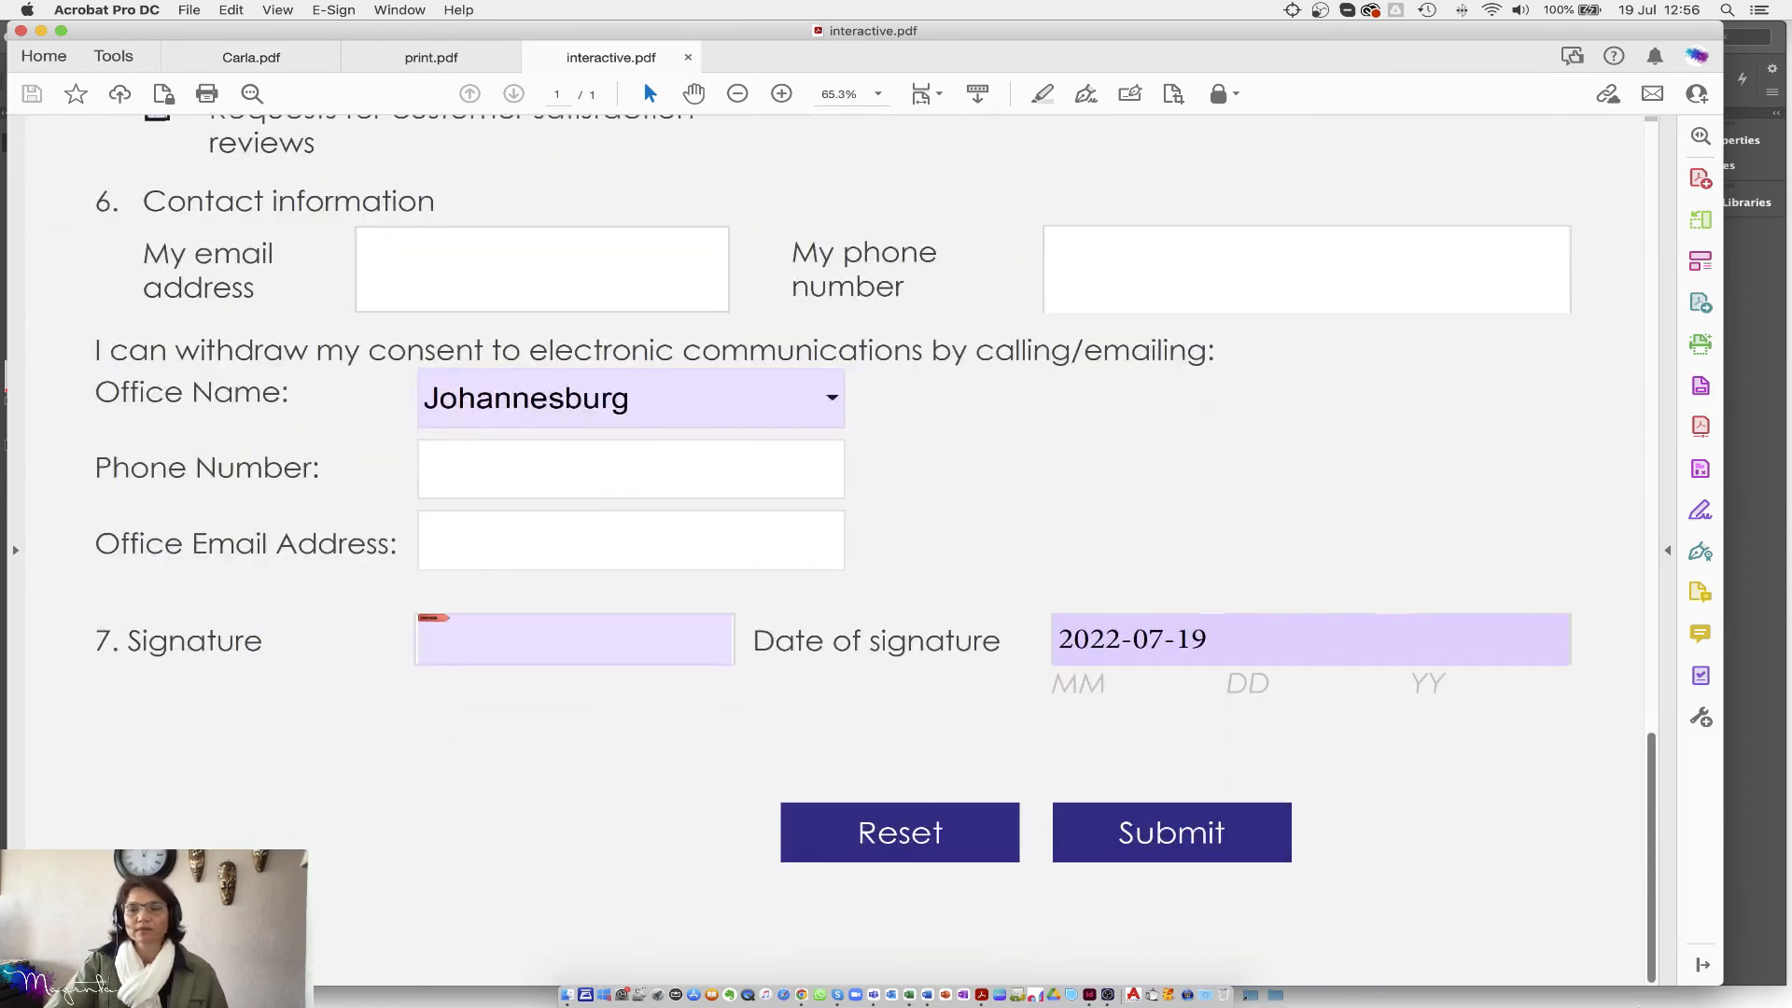
pyautogui.click(888, 848)
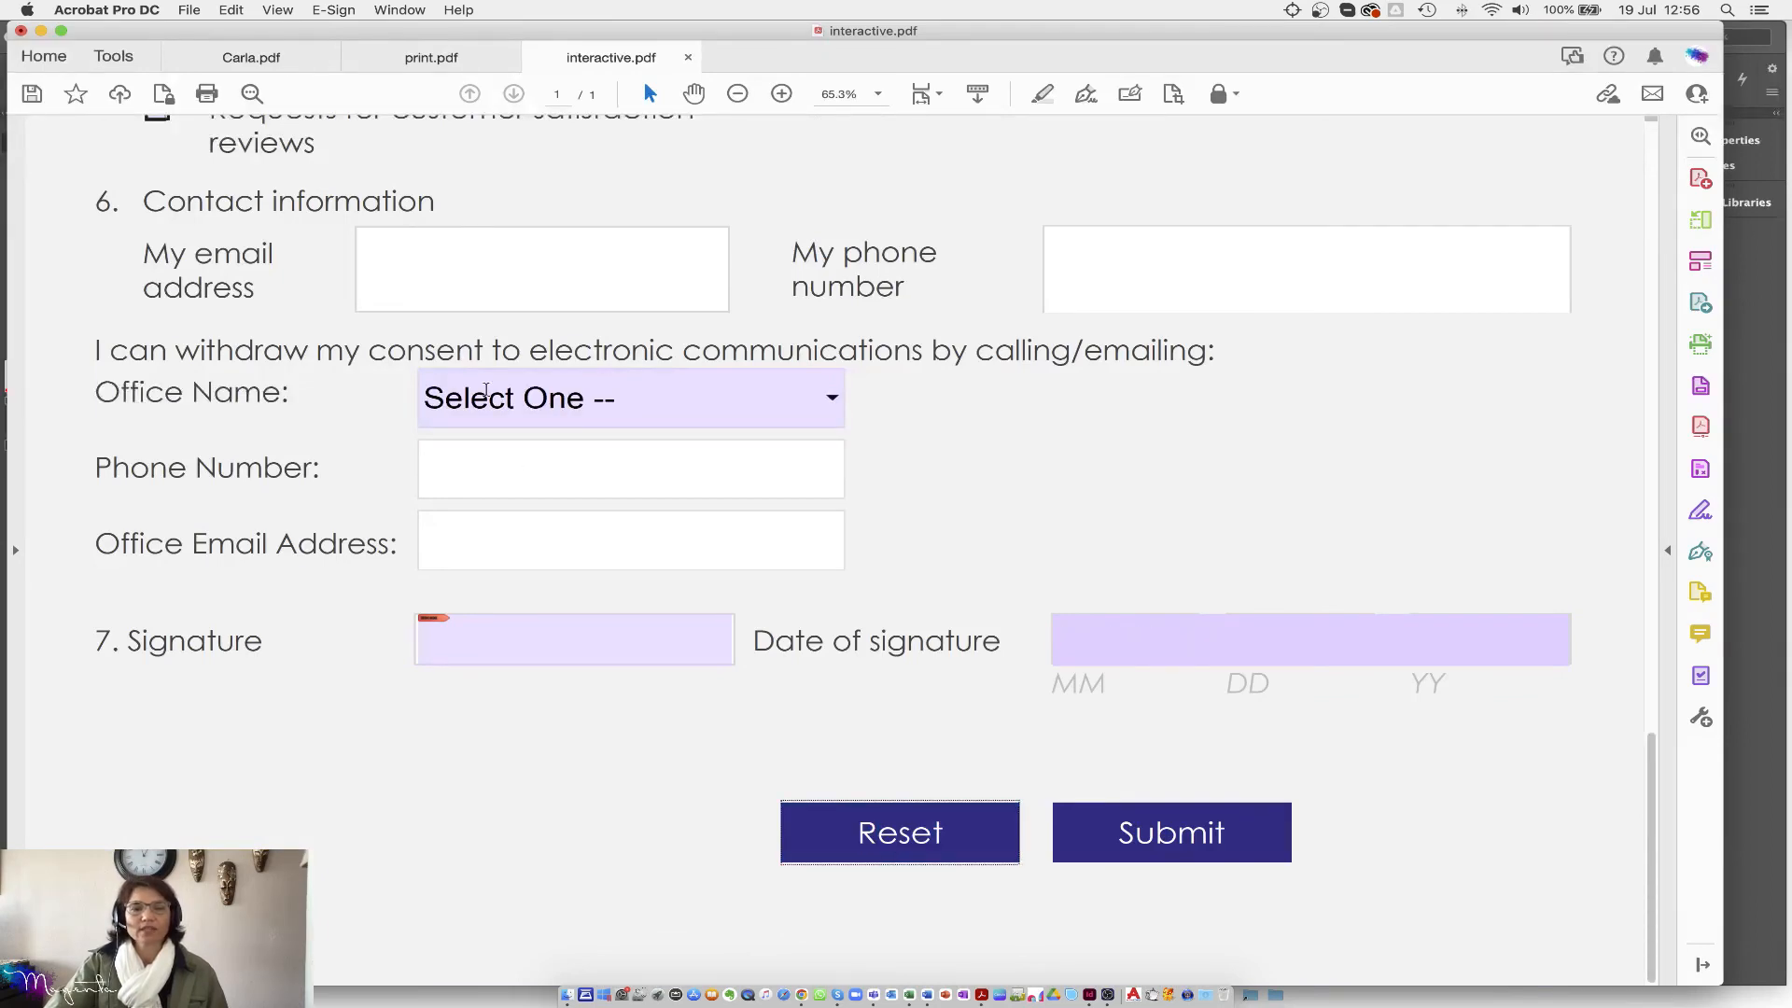
pyautogui.moveTo(1647, 791); pyautogui.dragTo(1621, 94)
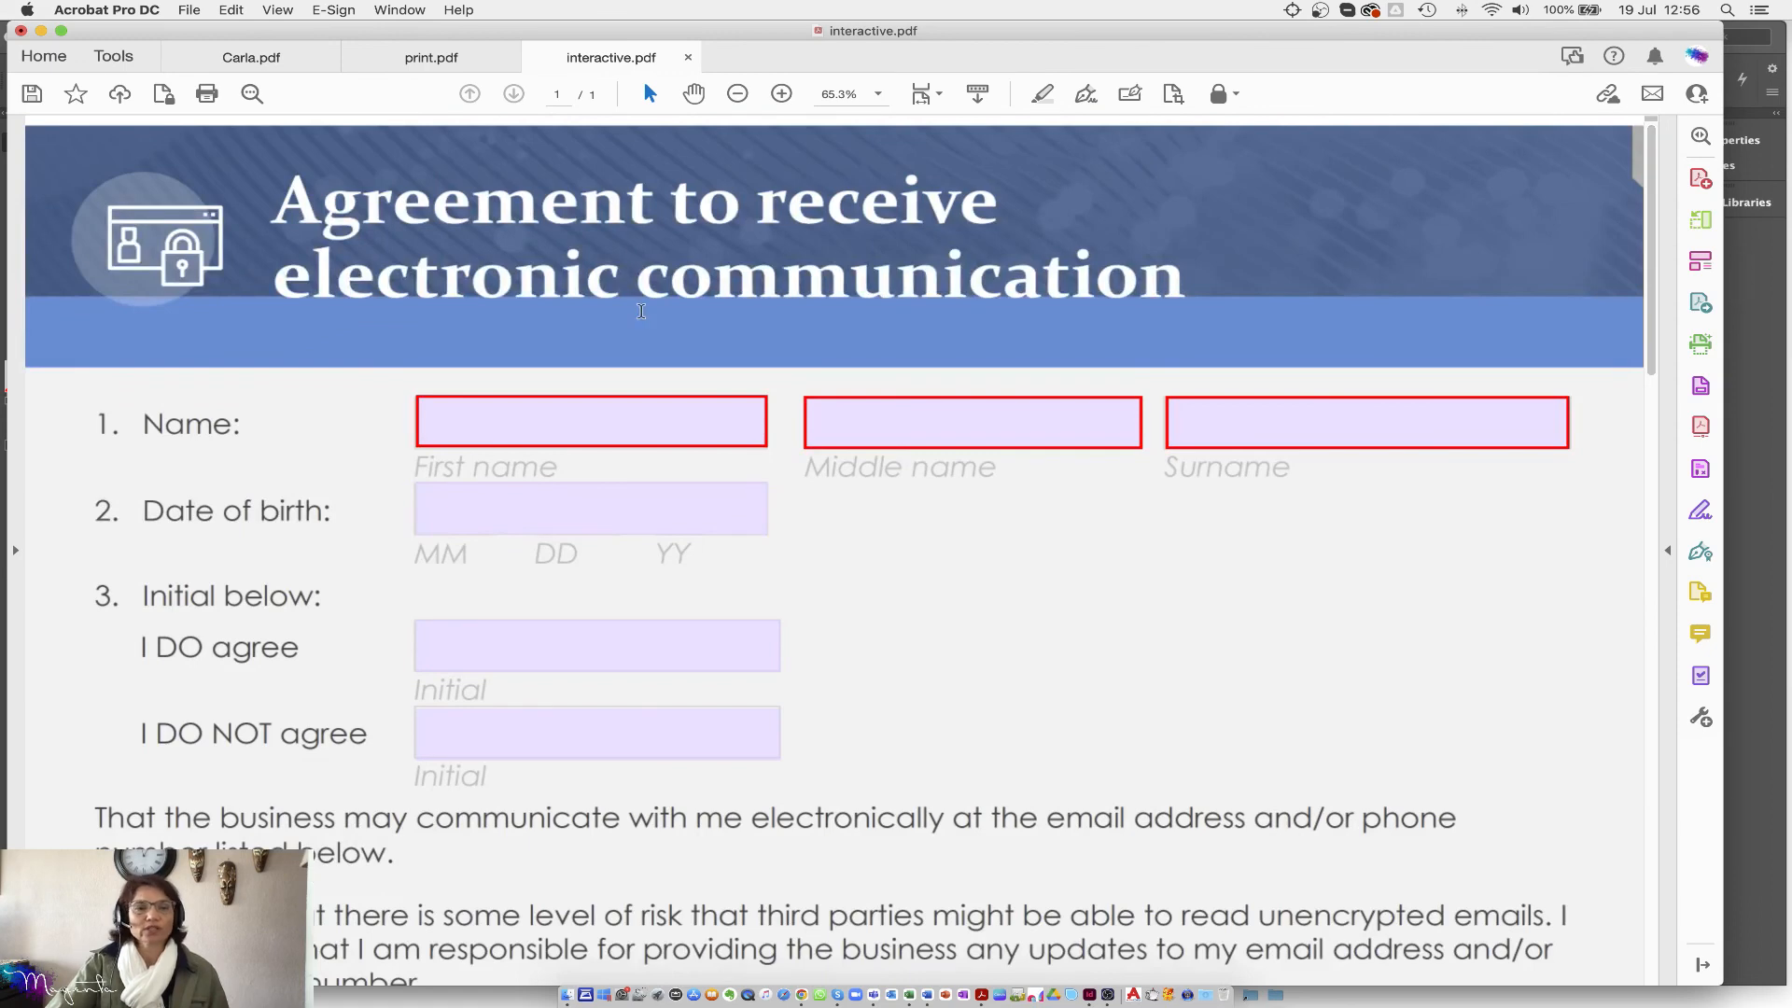
# Step: Enter a first name, surname and middle initial, and mark I DO NOT agree with 'X'
pyautogui.click(458, 425)
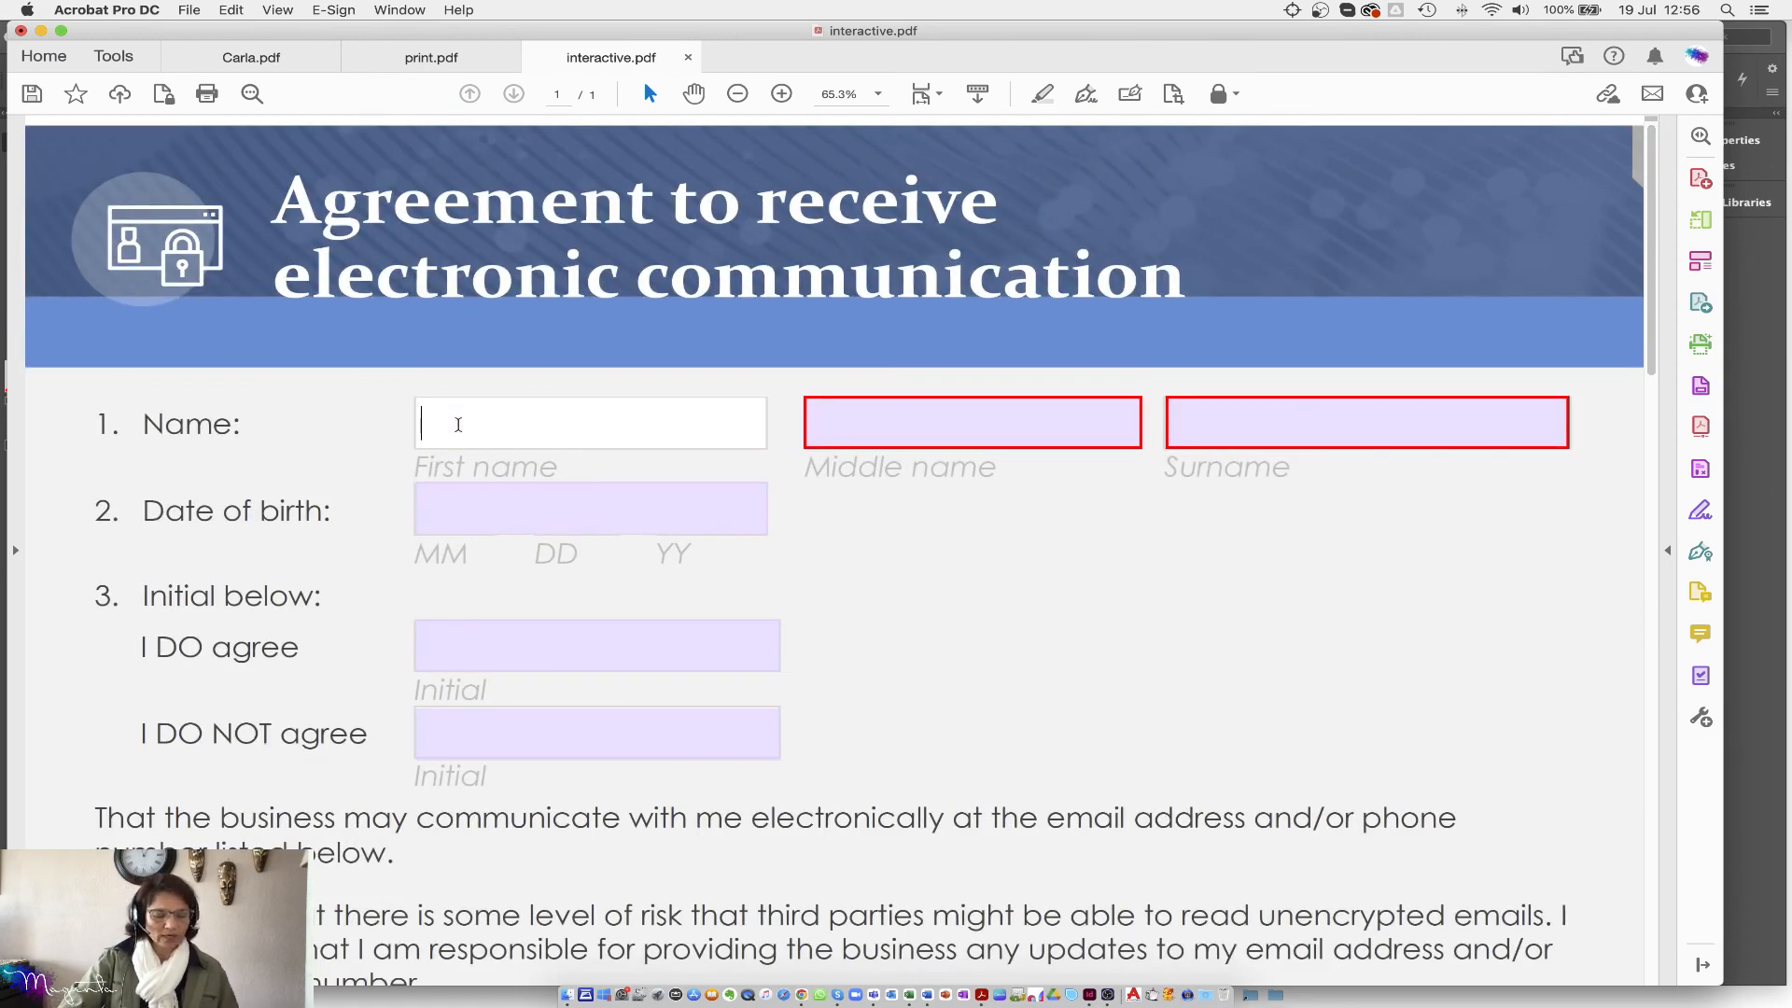
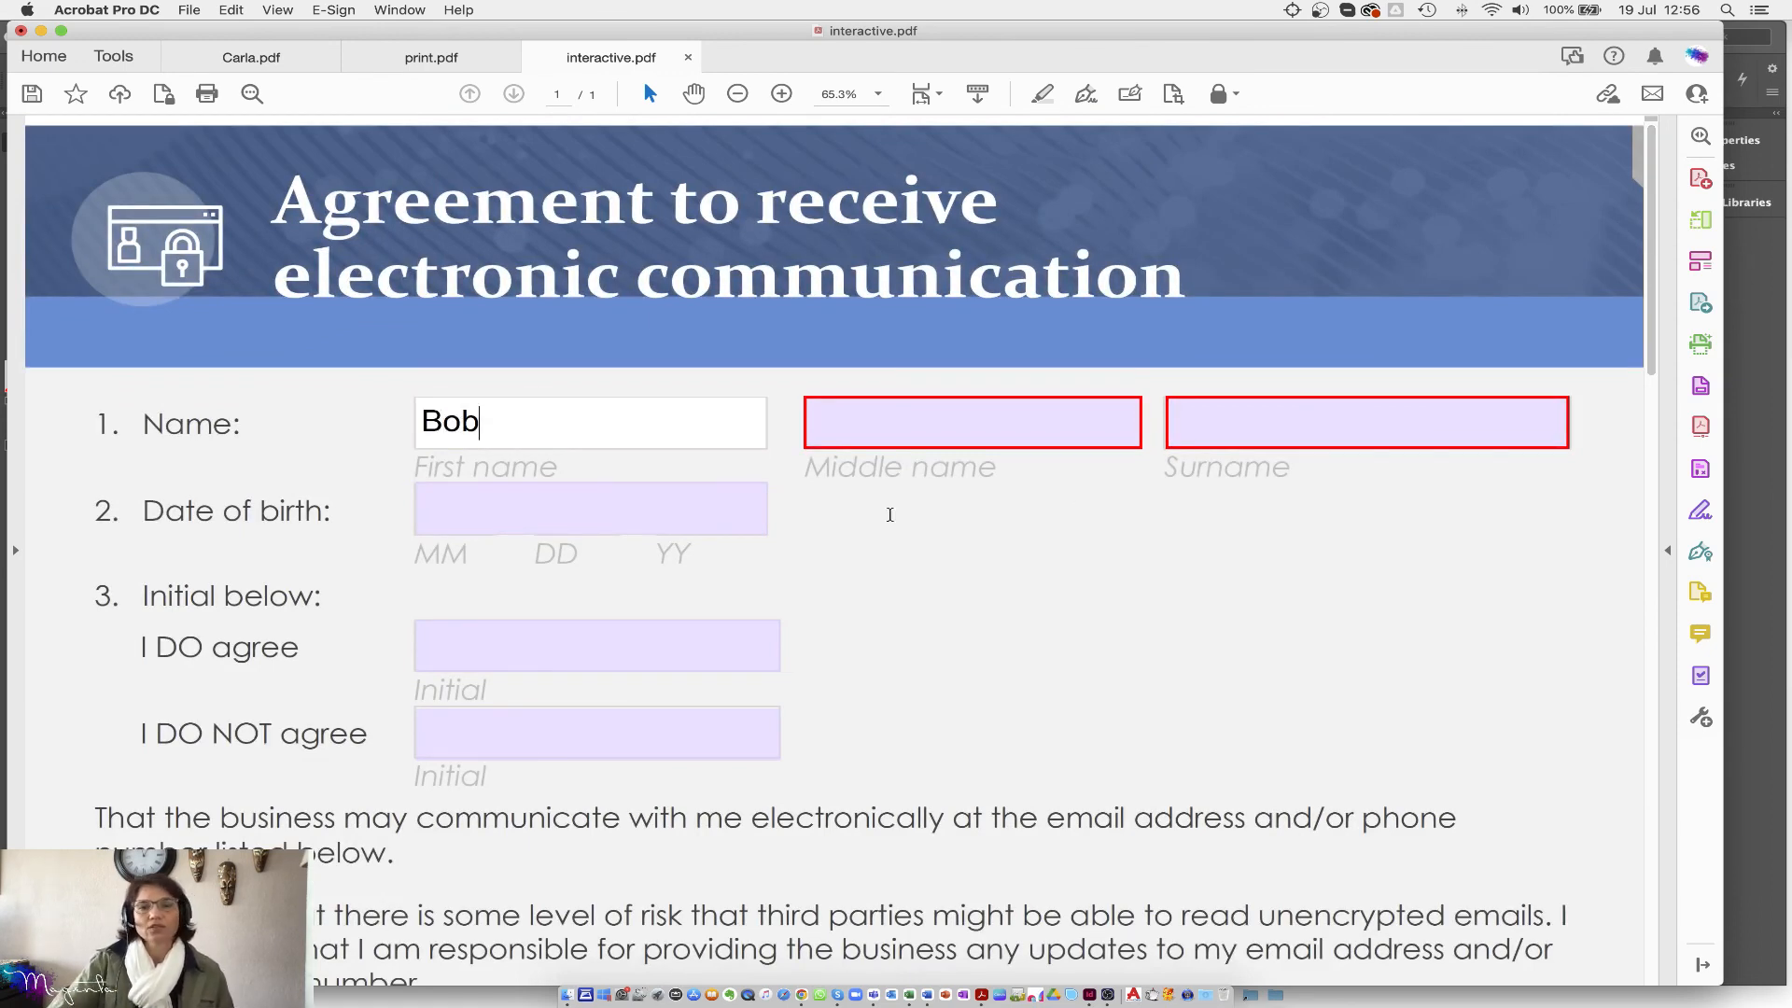
pyautogui.click(1268, 430)
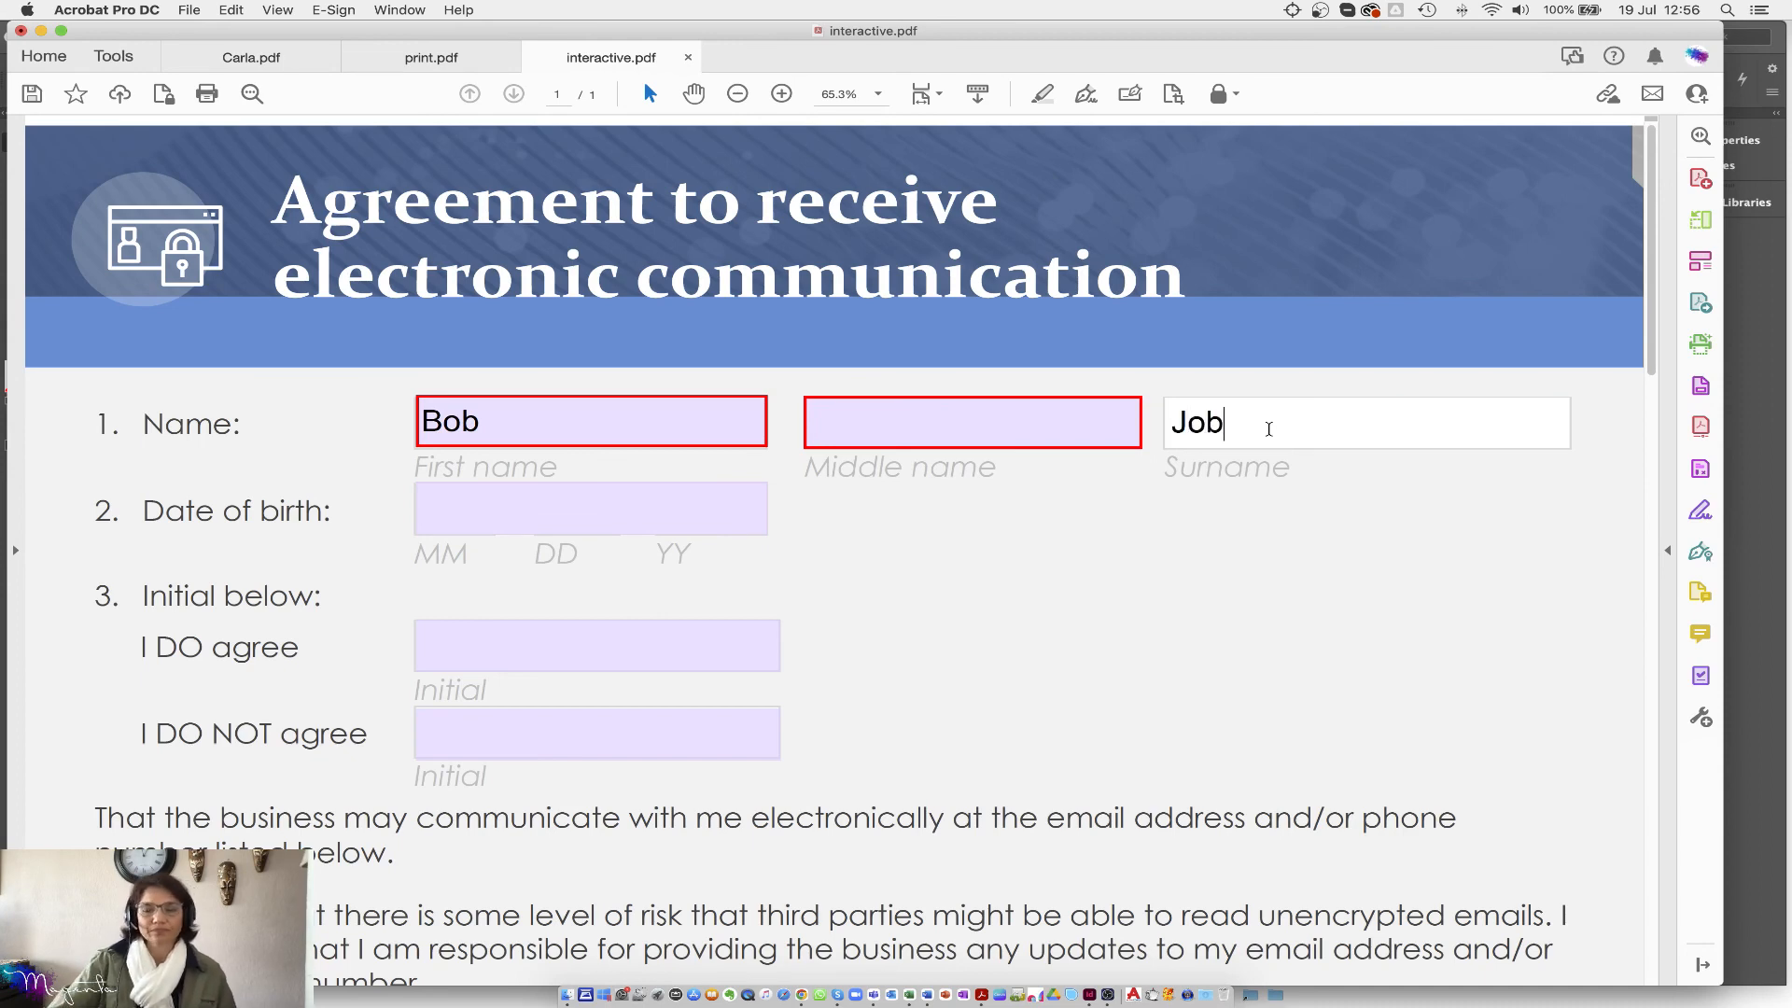
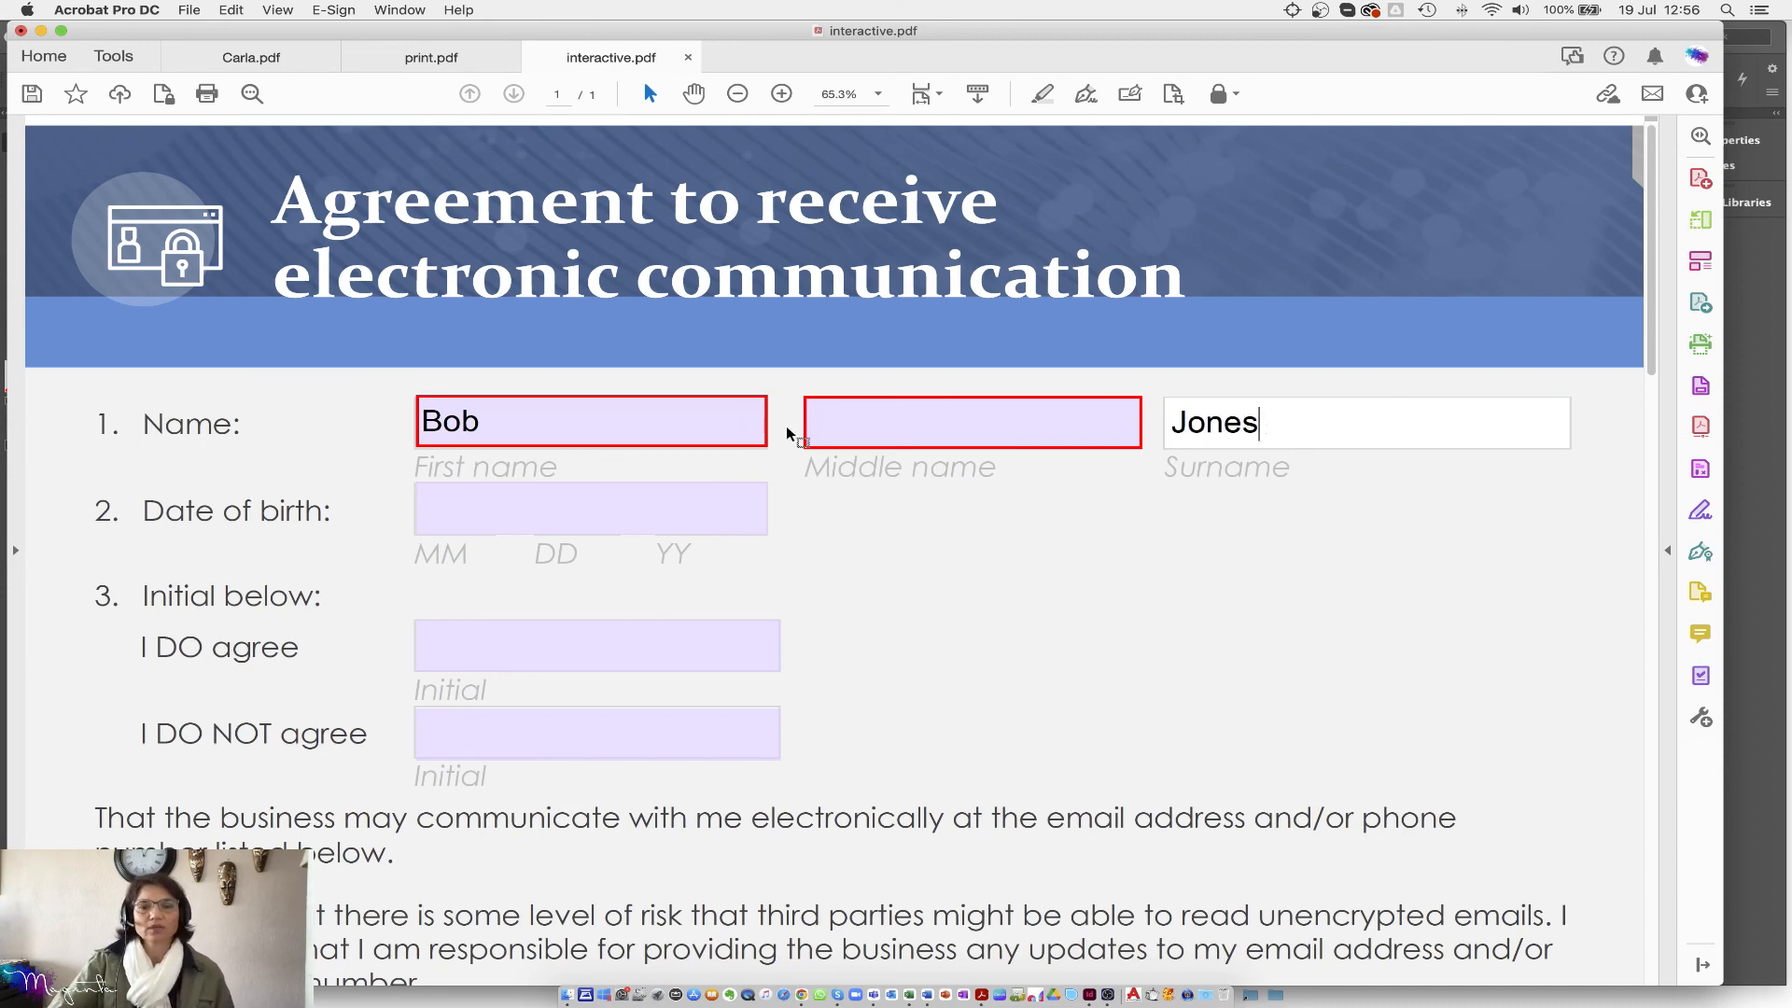
pyautogui.click(835, 423)
pyautogui.write('J')
pyautogui.click(528, 516)
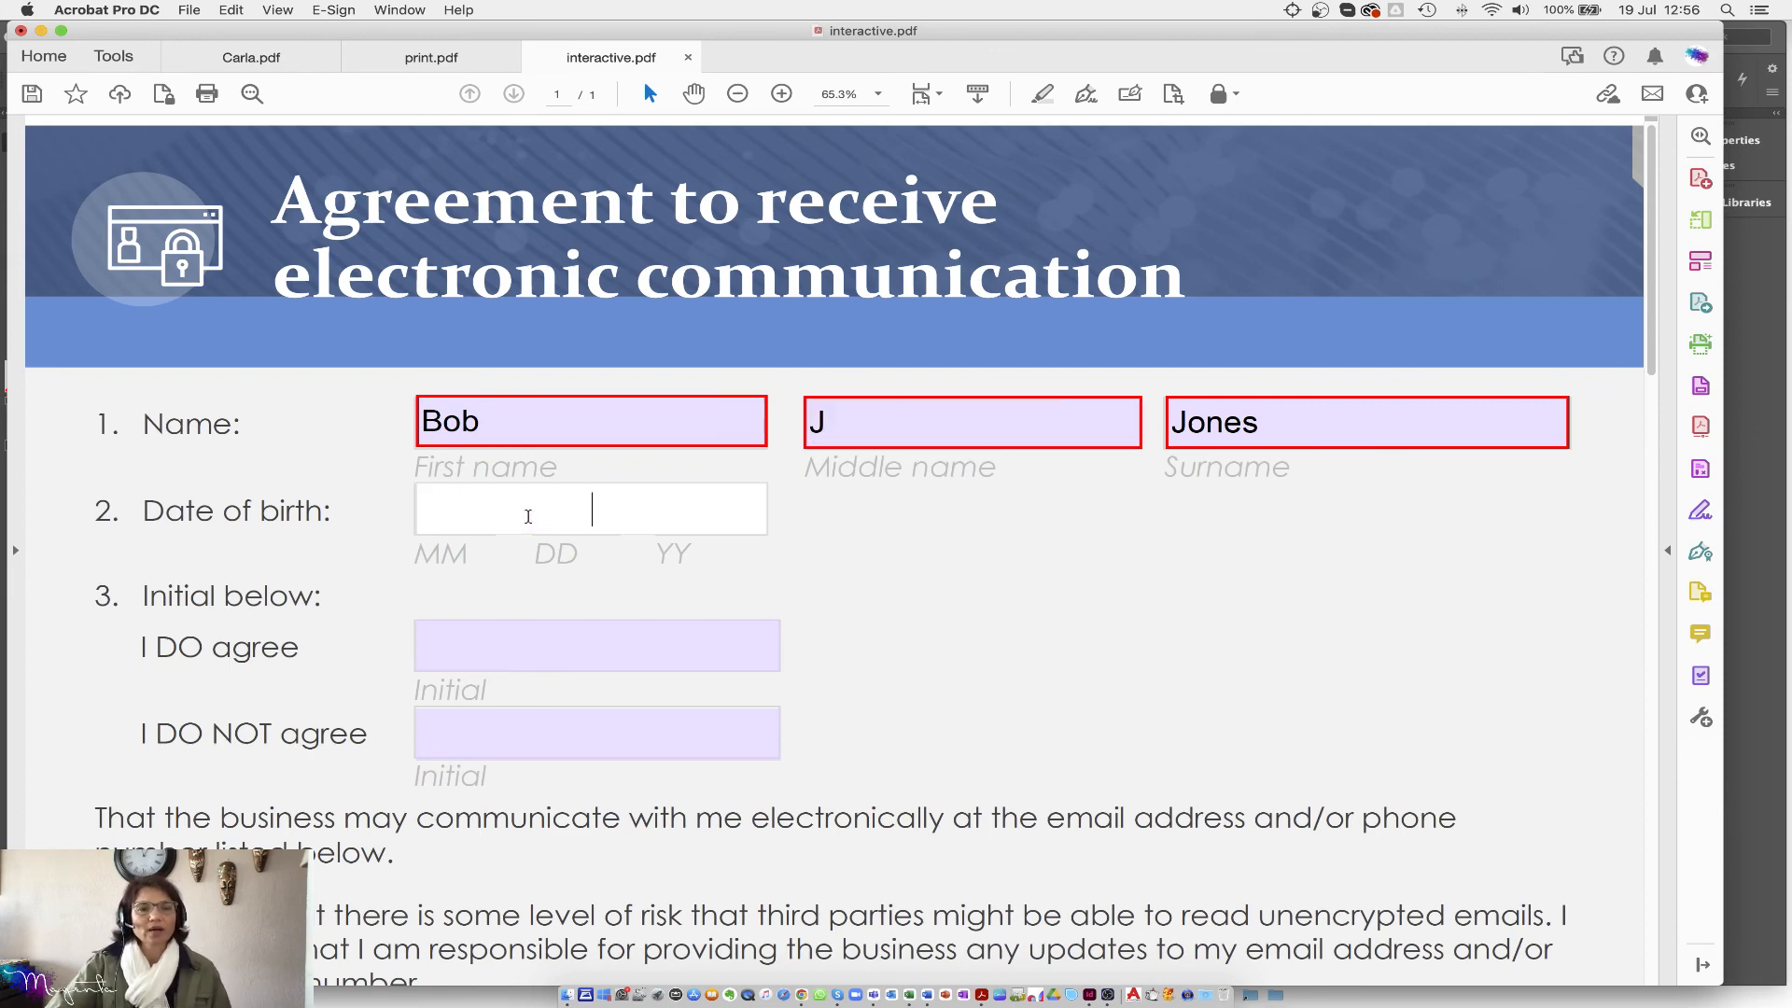
pyautogui.click(561, 745)
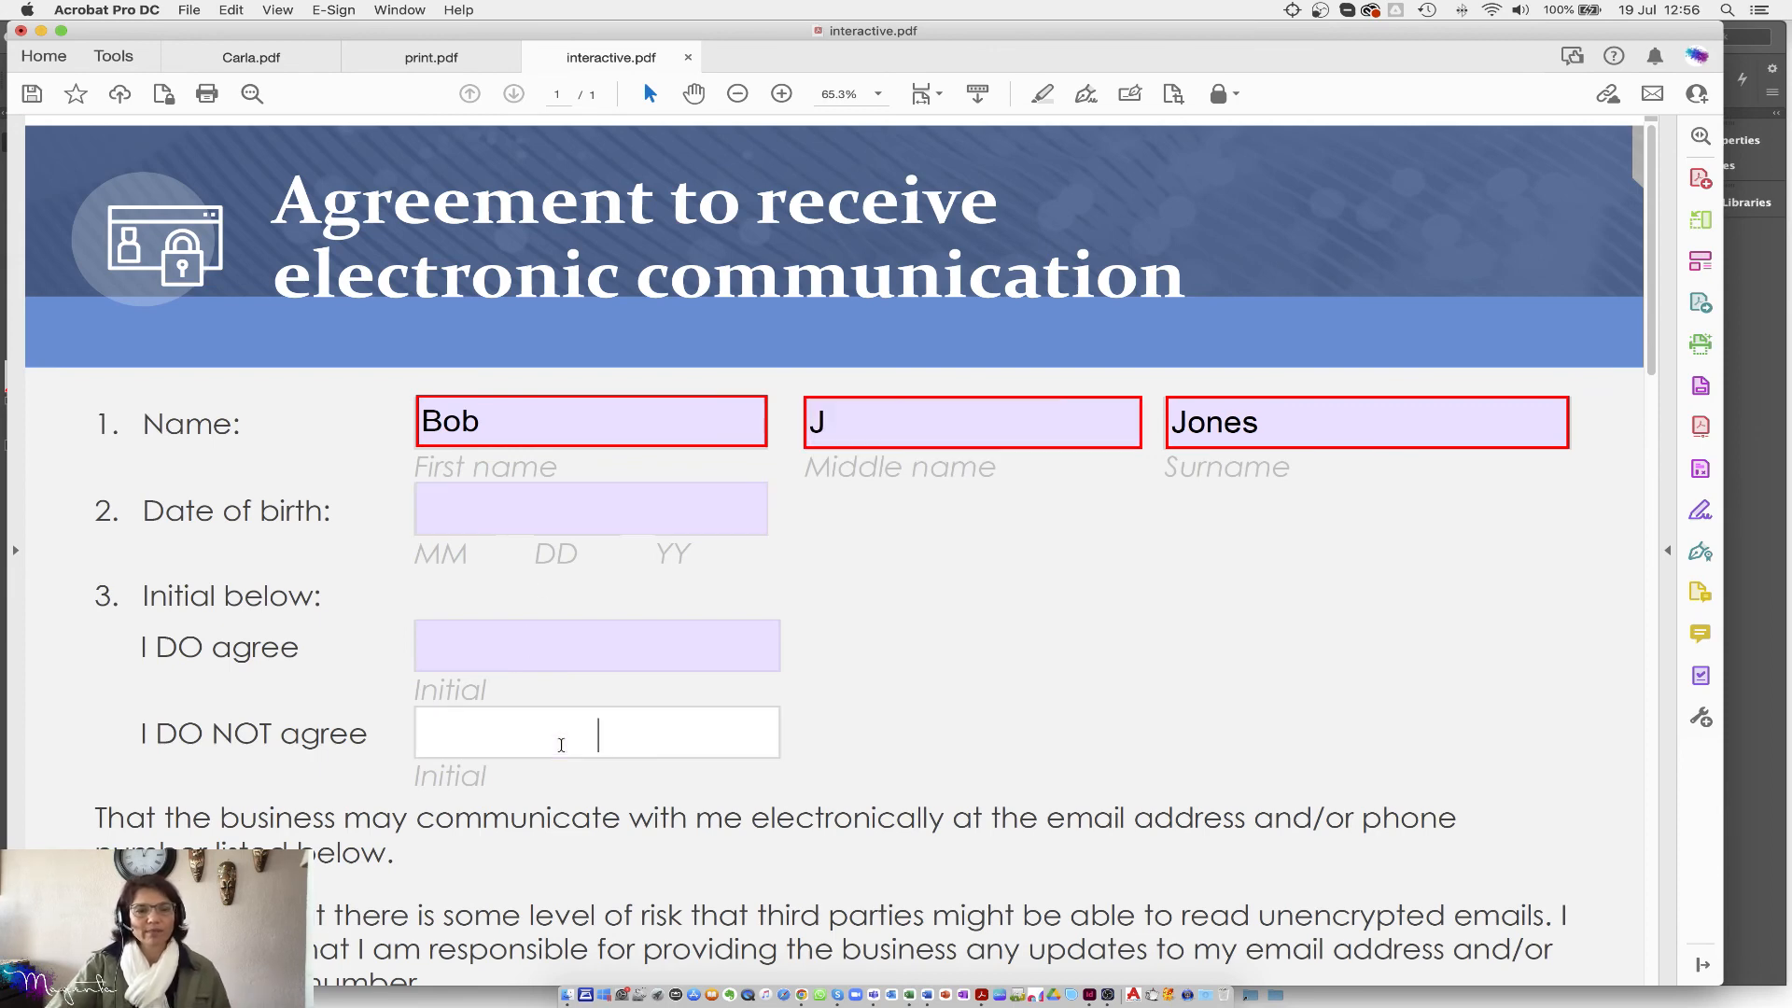
pyautogui.write('X')
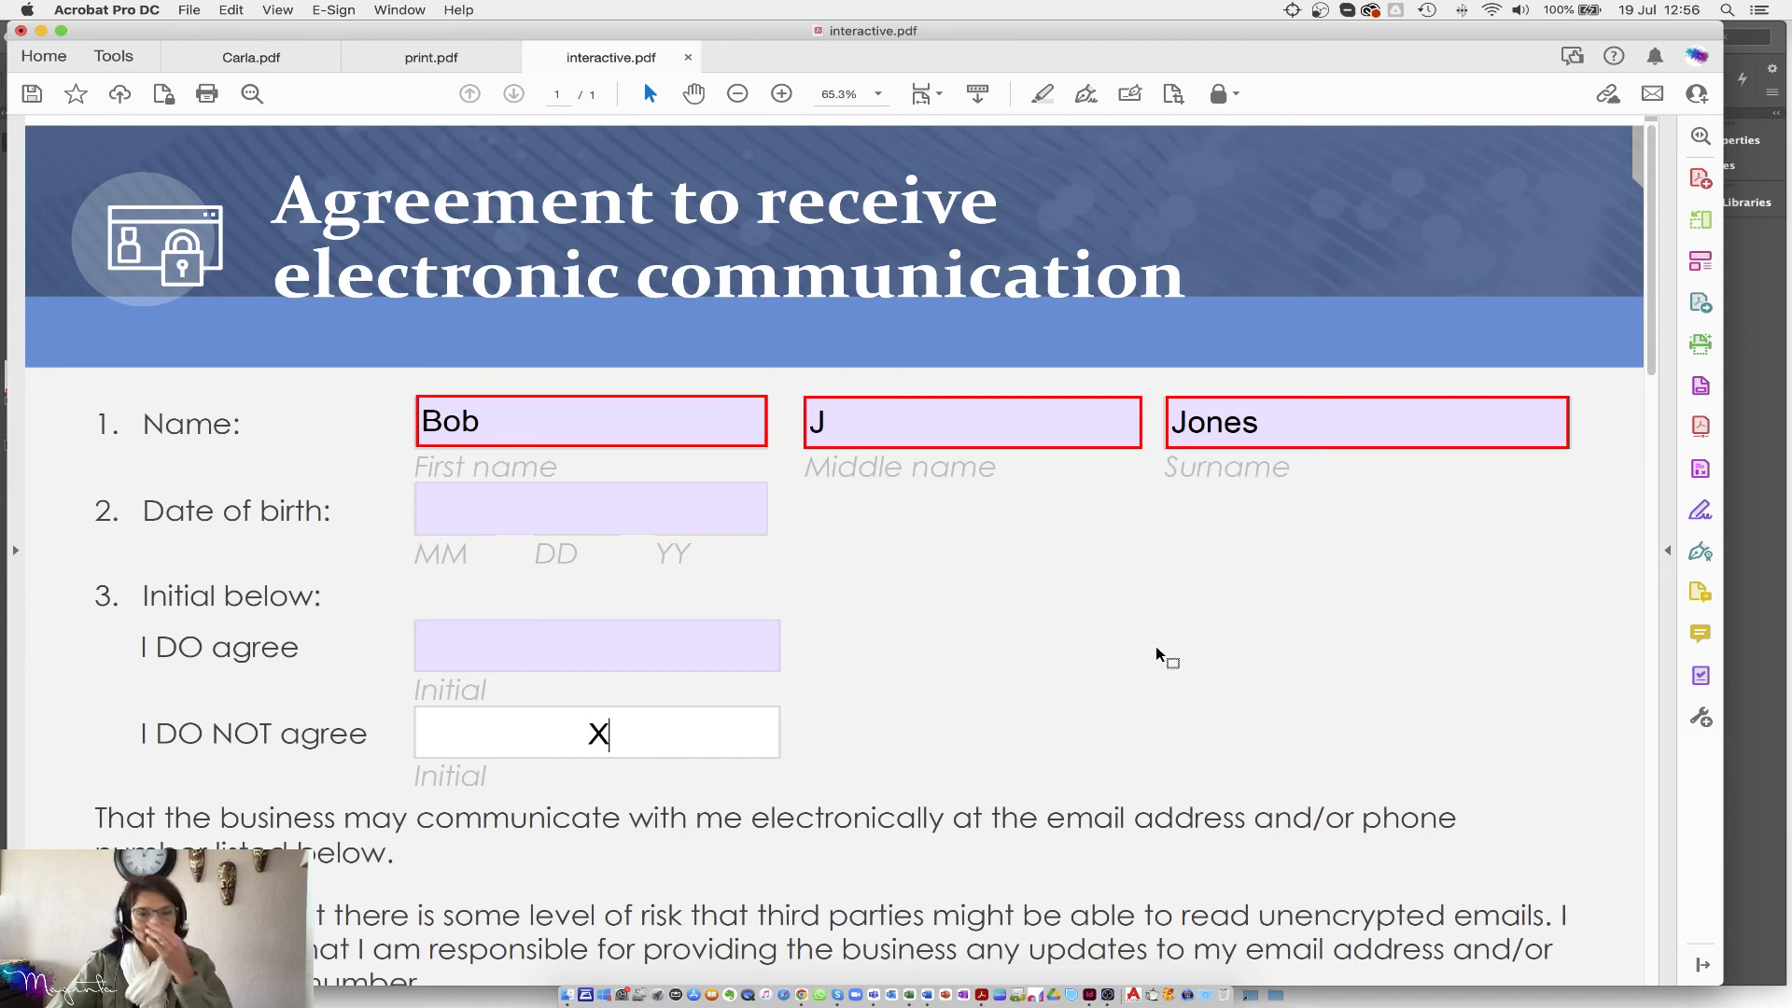
# Step: Choose Email address, Office Name Cape Town, and signature date 2022-07-18
pyautogui.scroll(-2, 1161, 652)
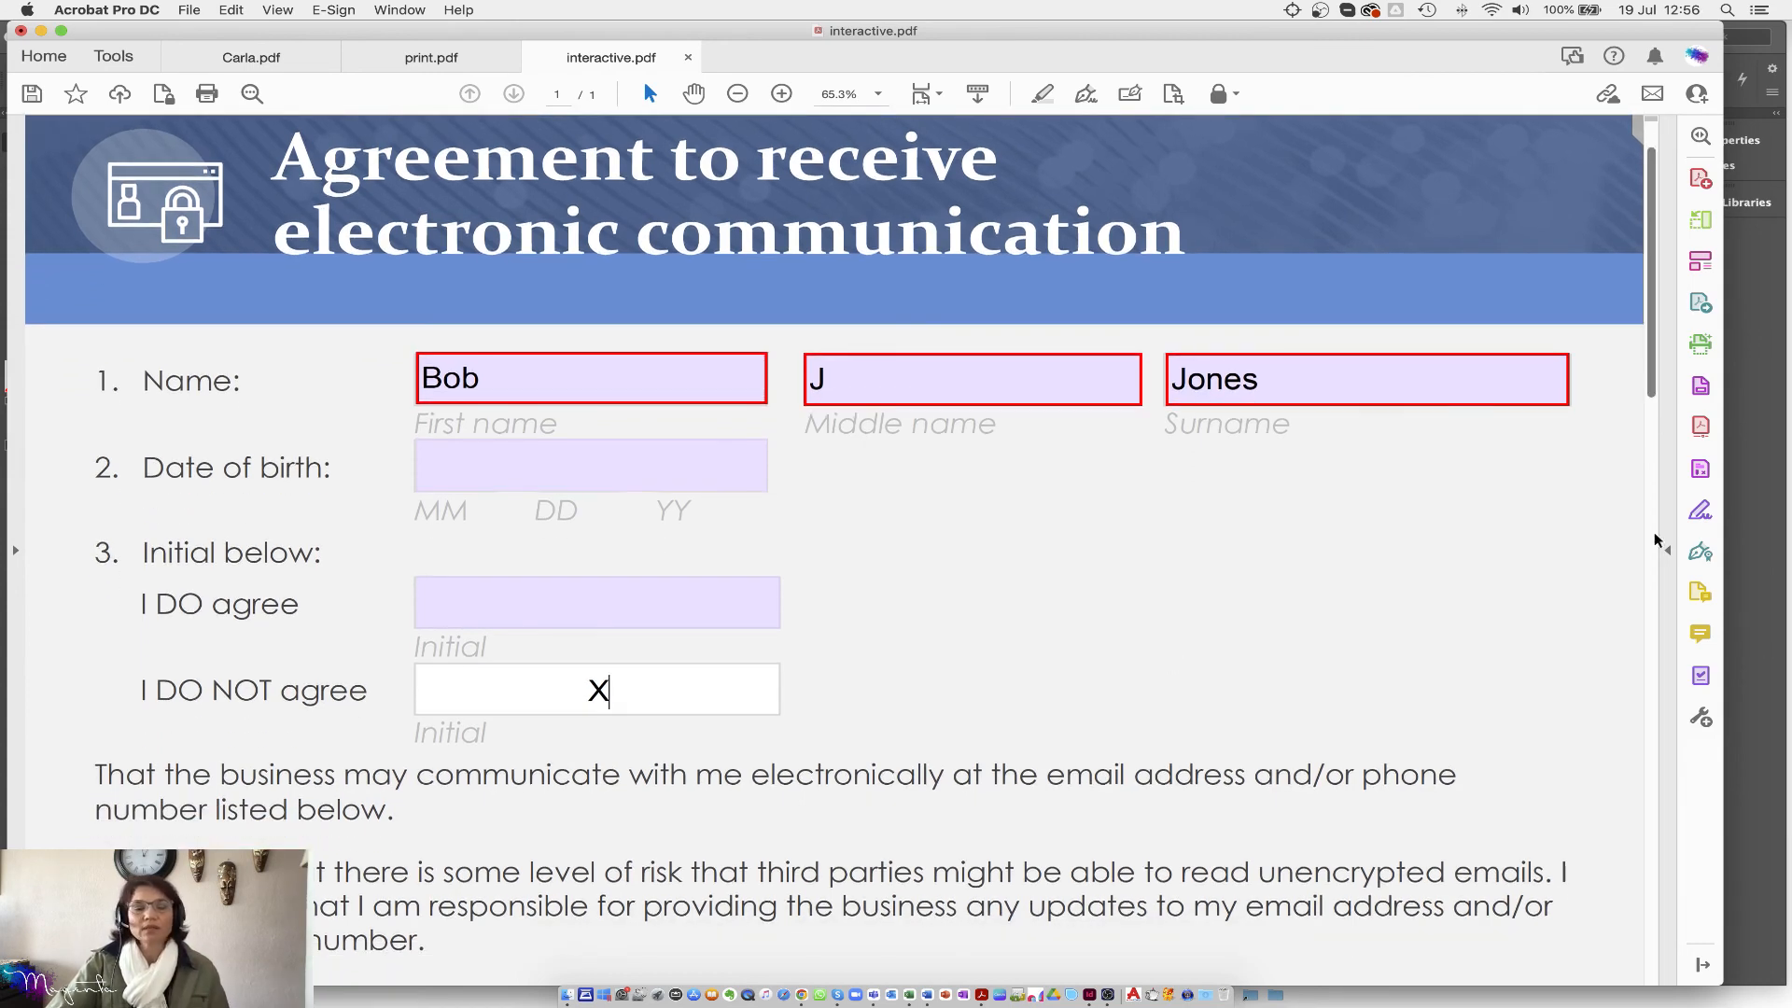
pyautogui.scroll(-10, 1656, 481)
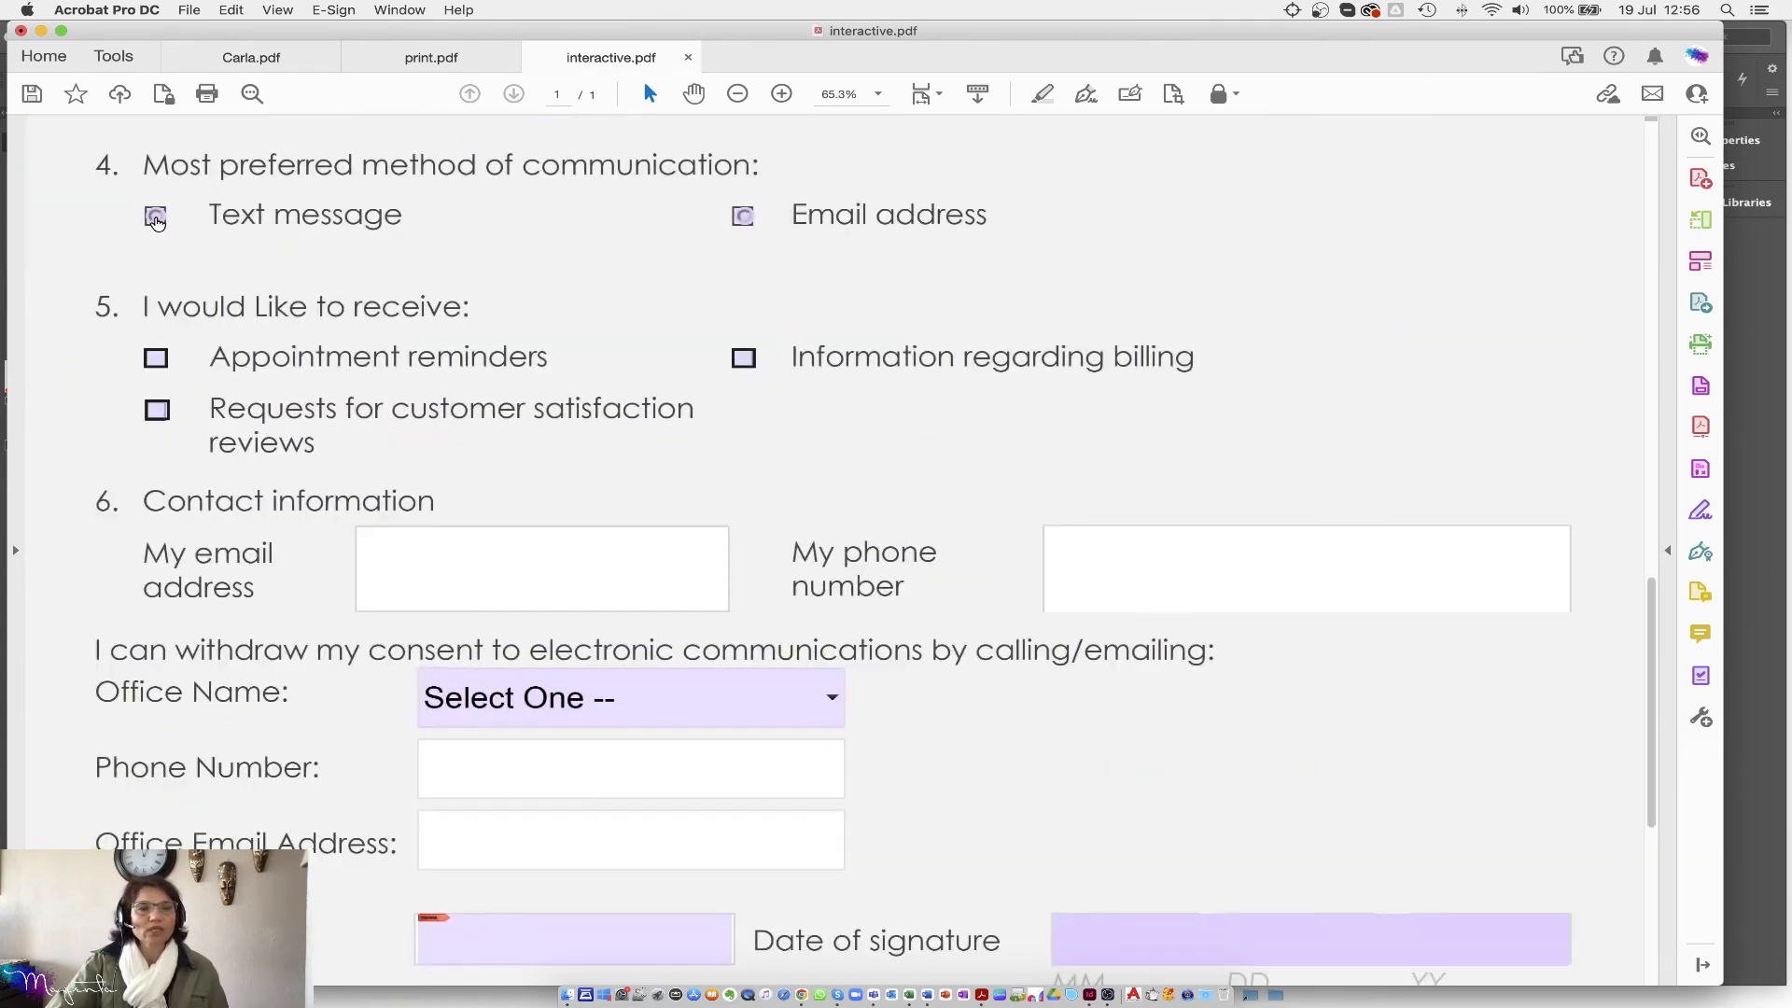
pyautogui.click(747, 220)
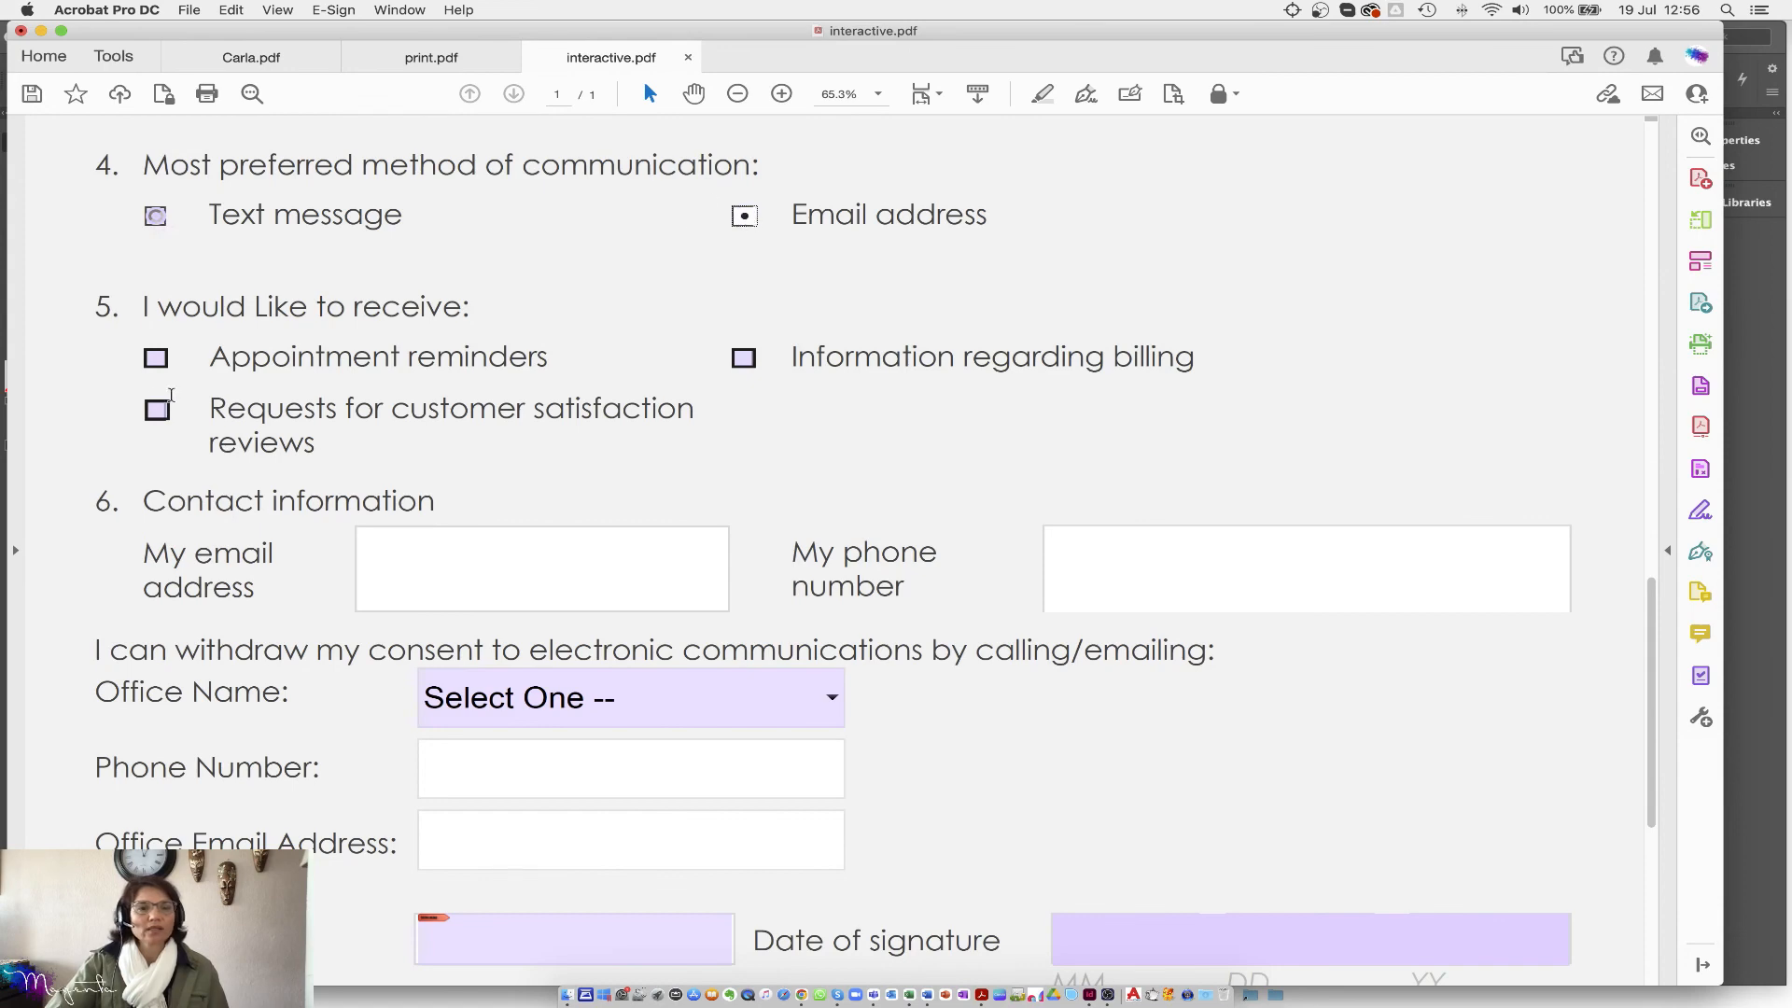
pyautogui.click(617, 695)
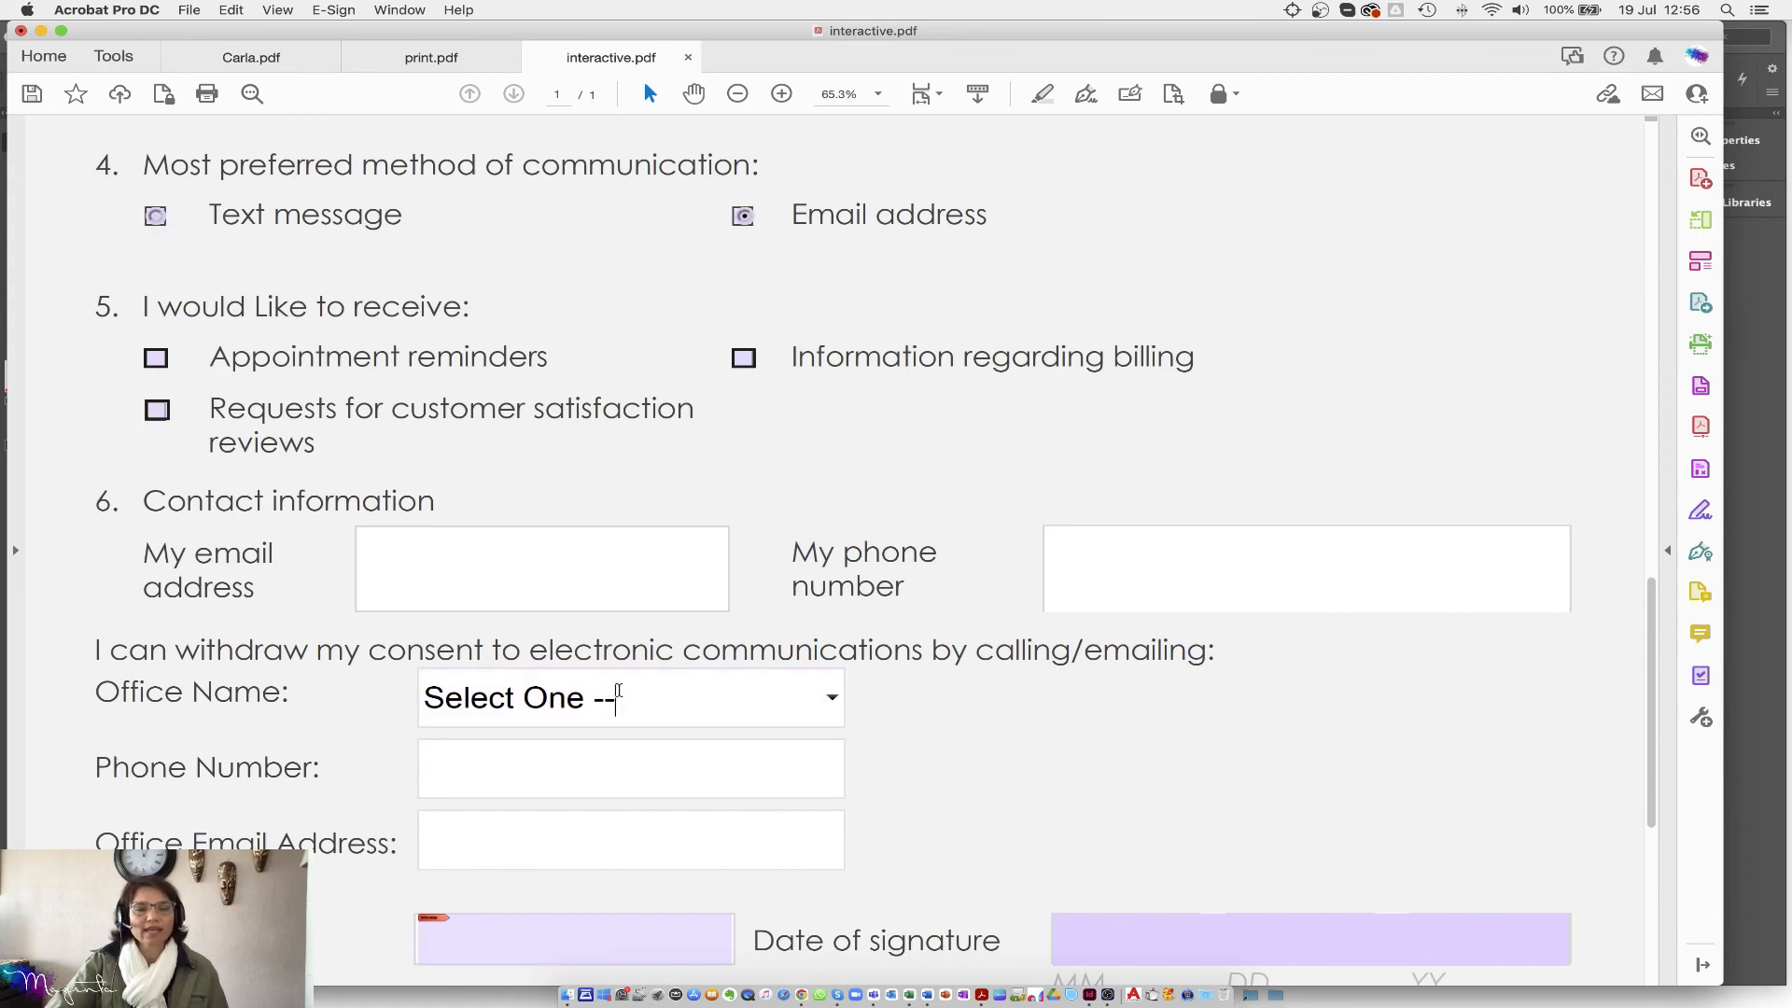
pyautogui.click(832, 699)
pyautogui.click(467, 791)
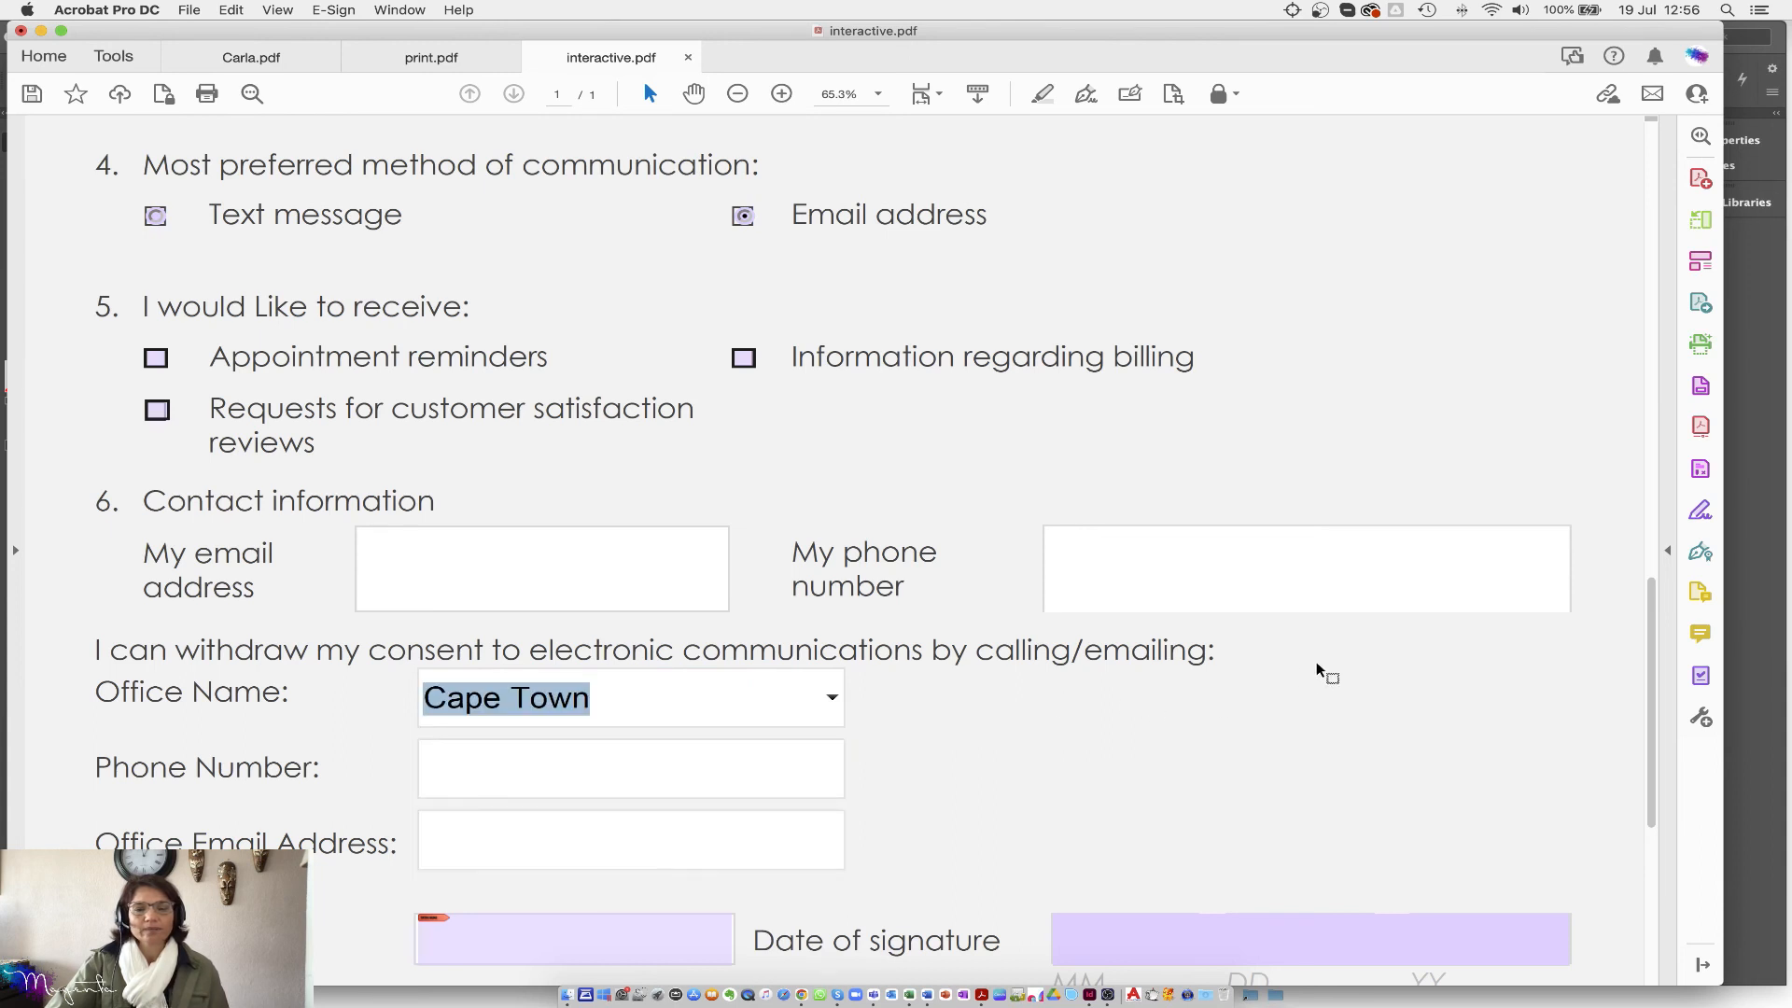
pyautogui.scroll(-5, 1401, 672)
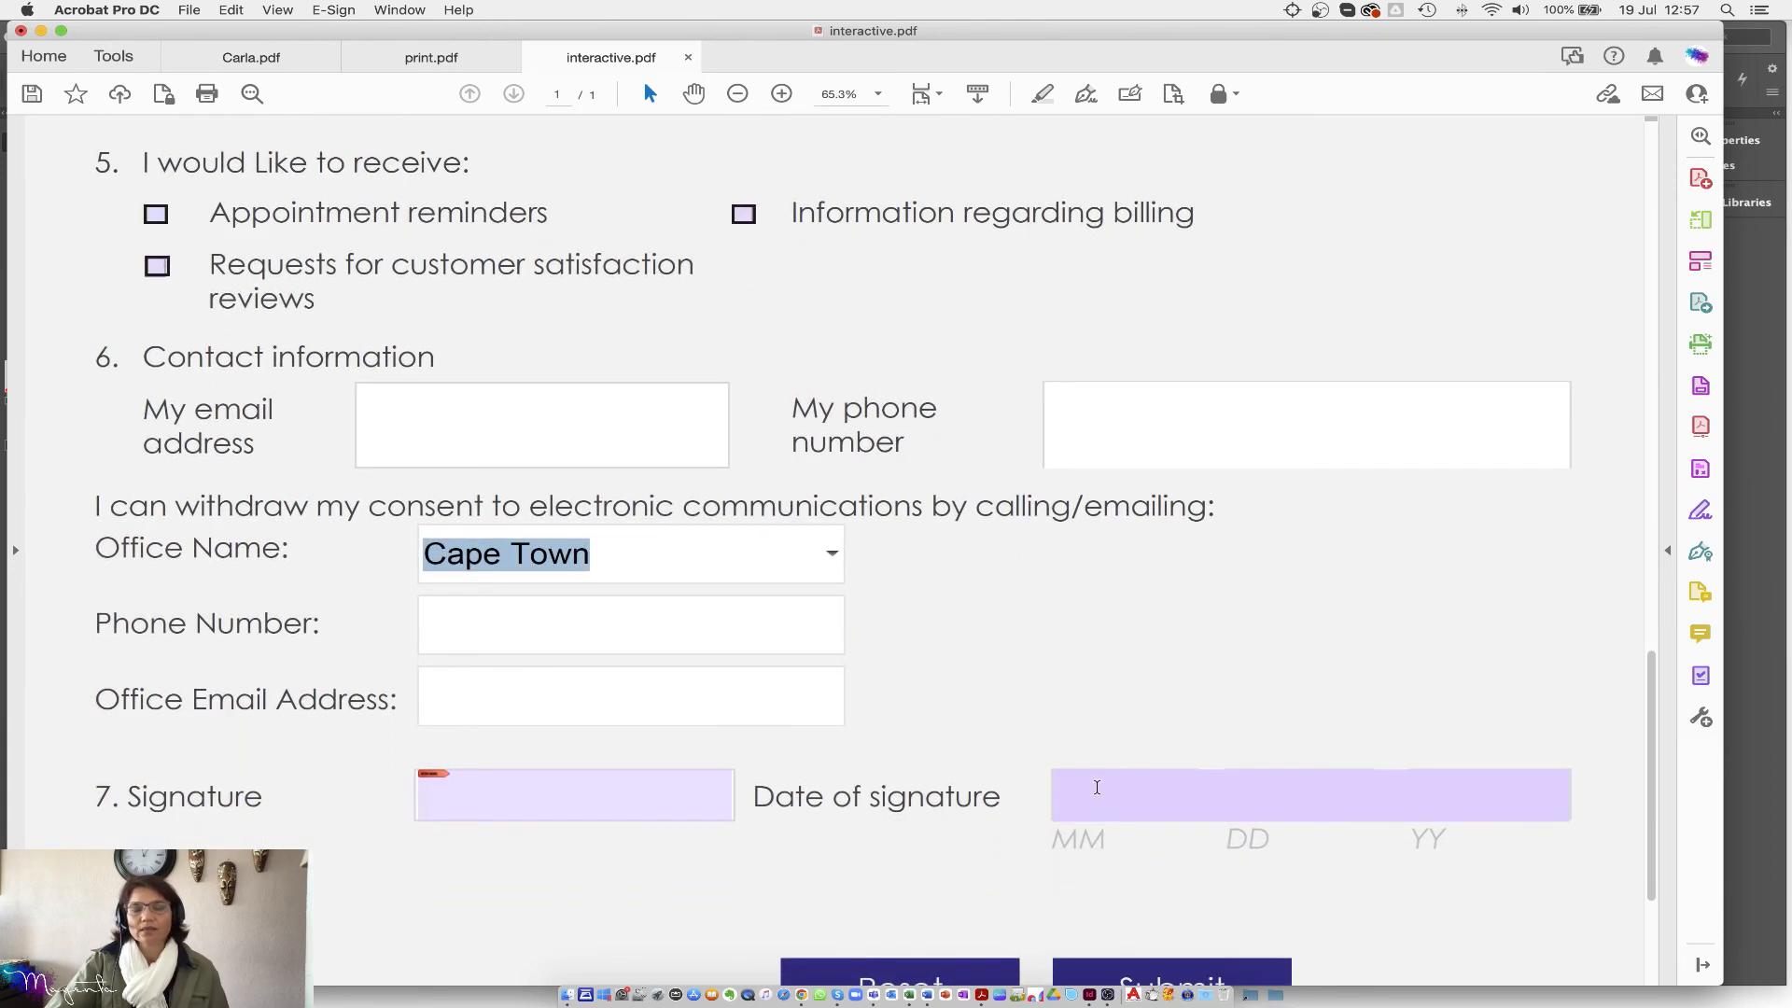
pyautogui.click(1372, 805)
pyautogui.click(1577, 798)
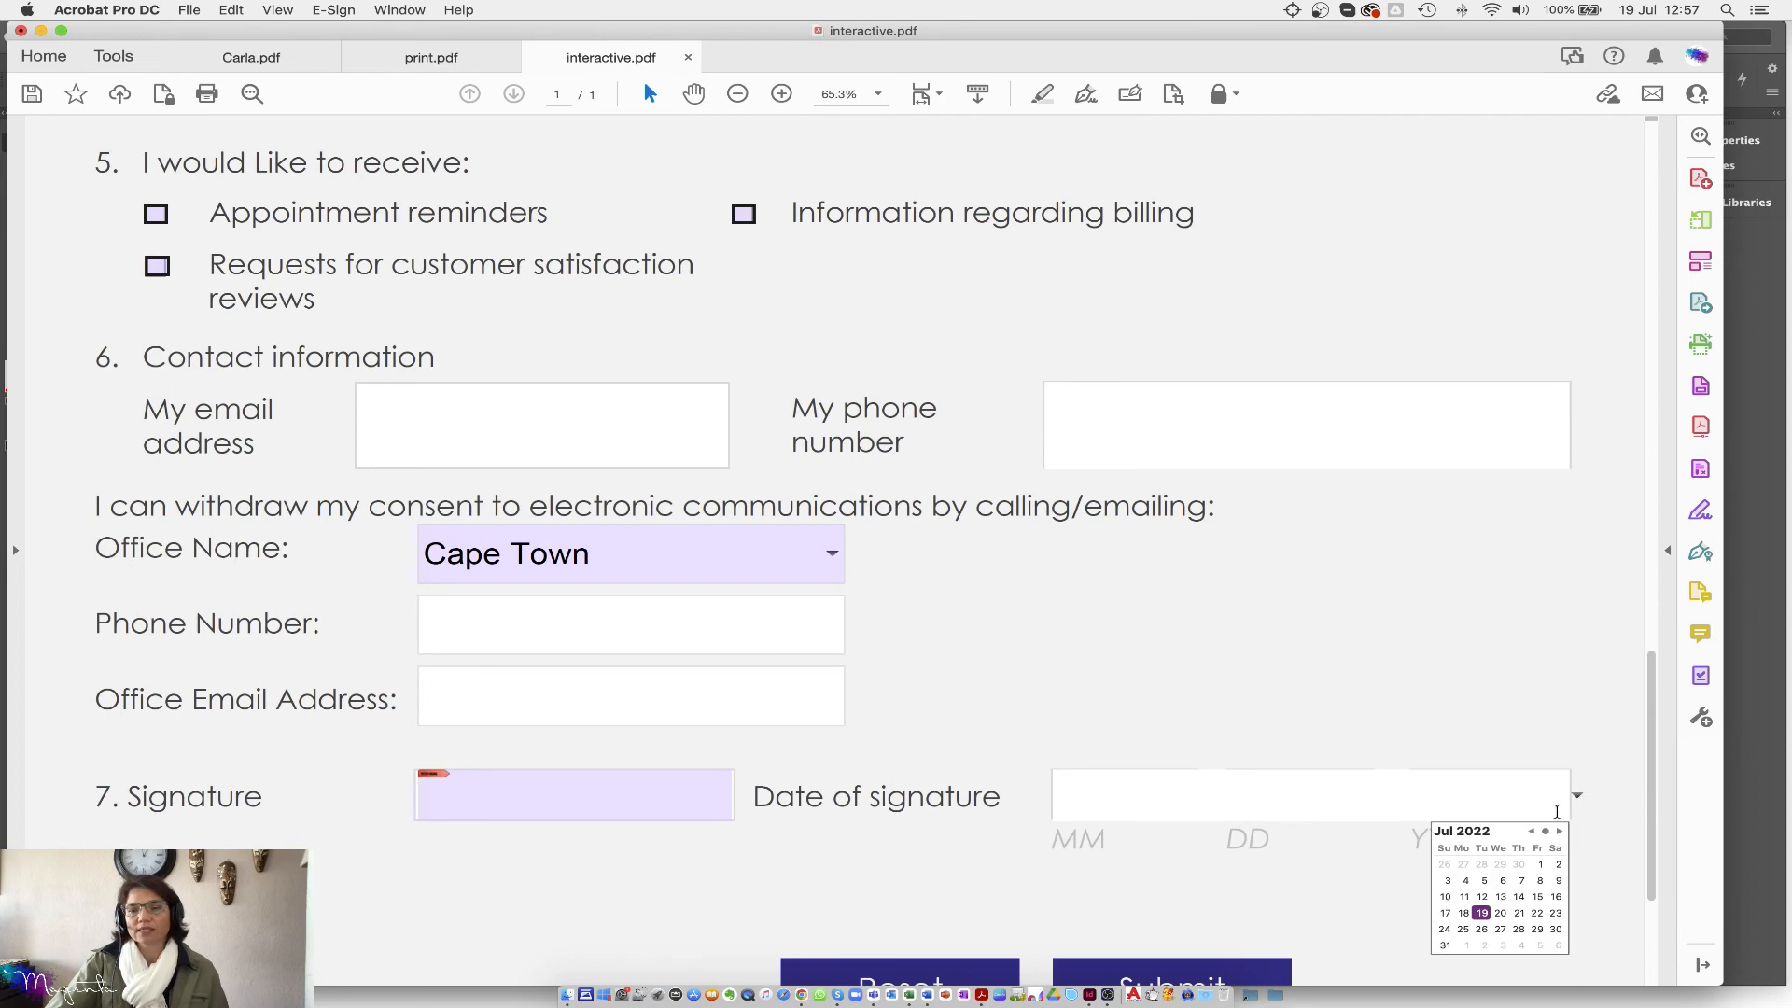
pyautogui.click(1464, 914)
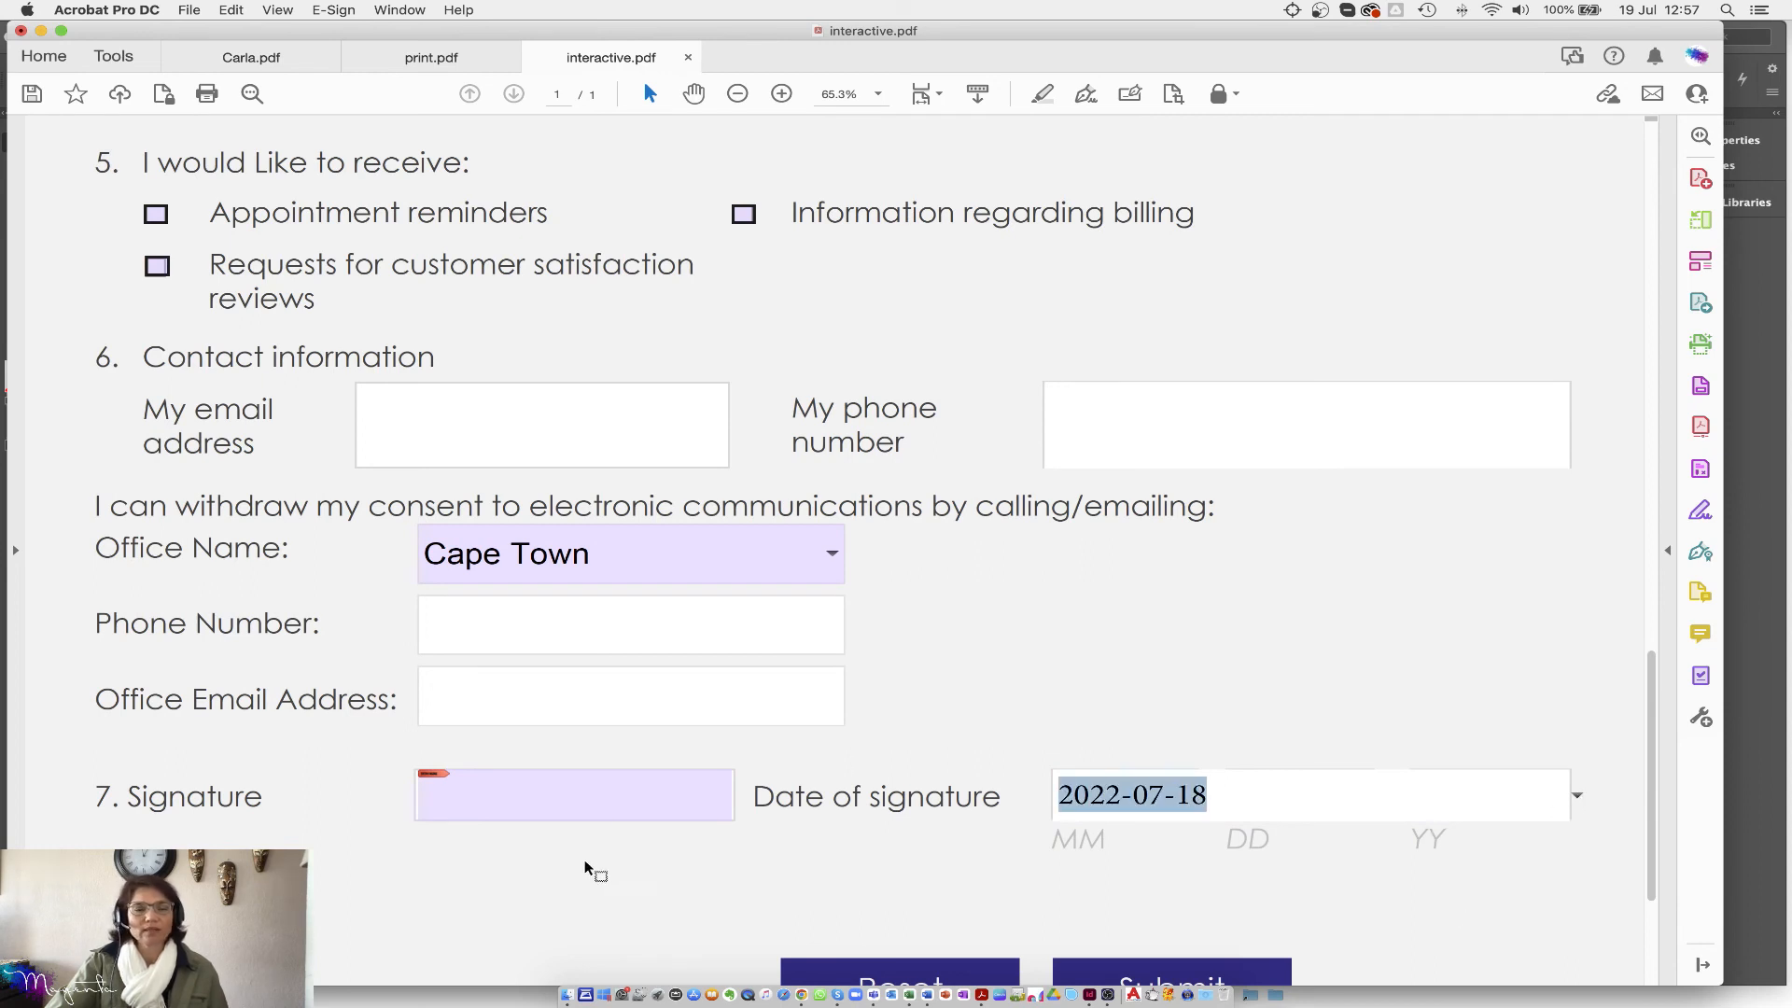
pyautogui.click(896, 641)
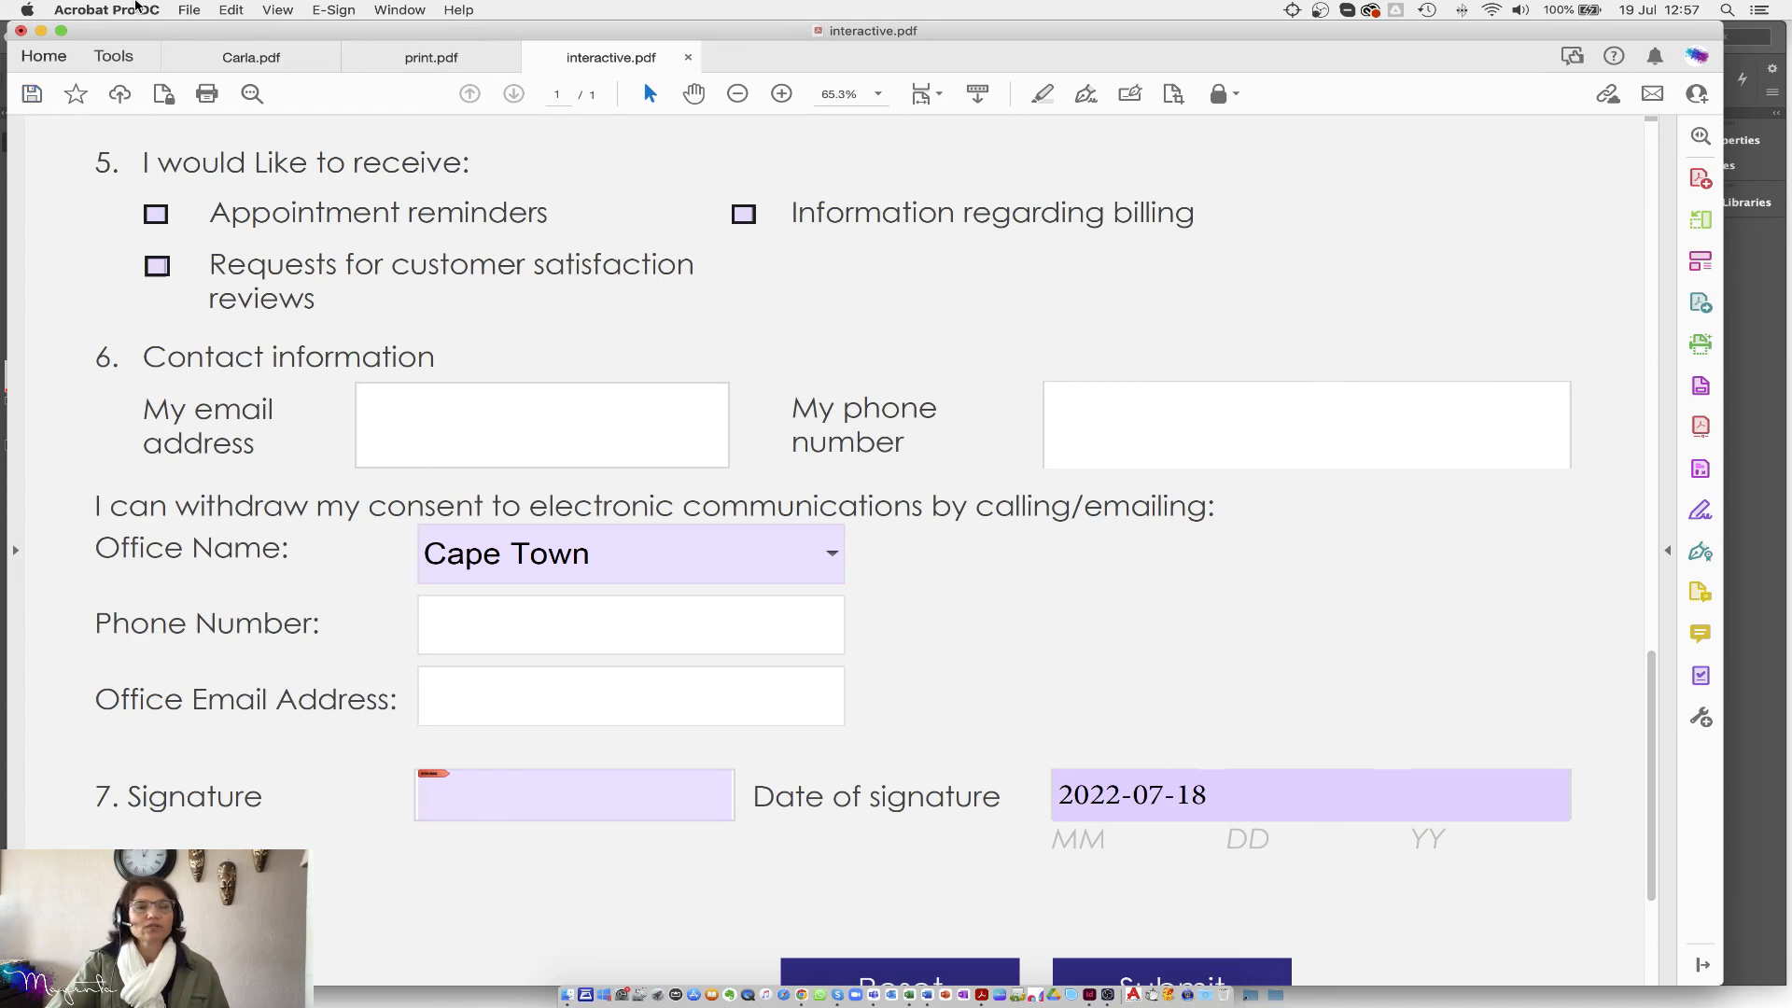
# Step: Save the filled form as Bob.pdf on the Desktop
pyautogui.click(189, 11)
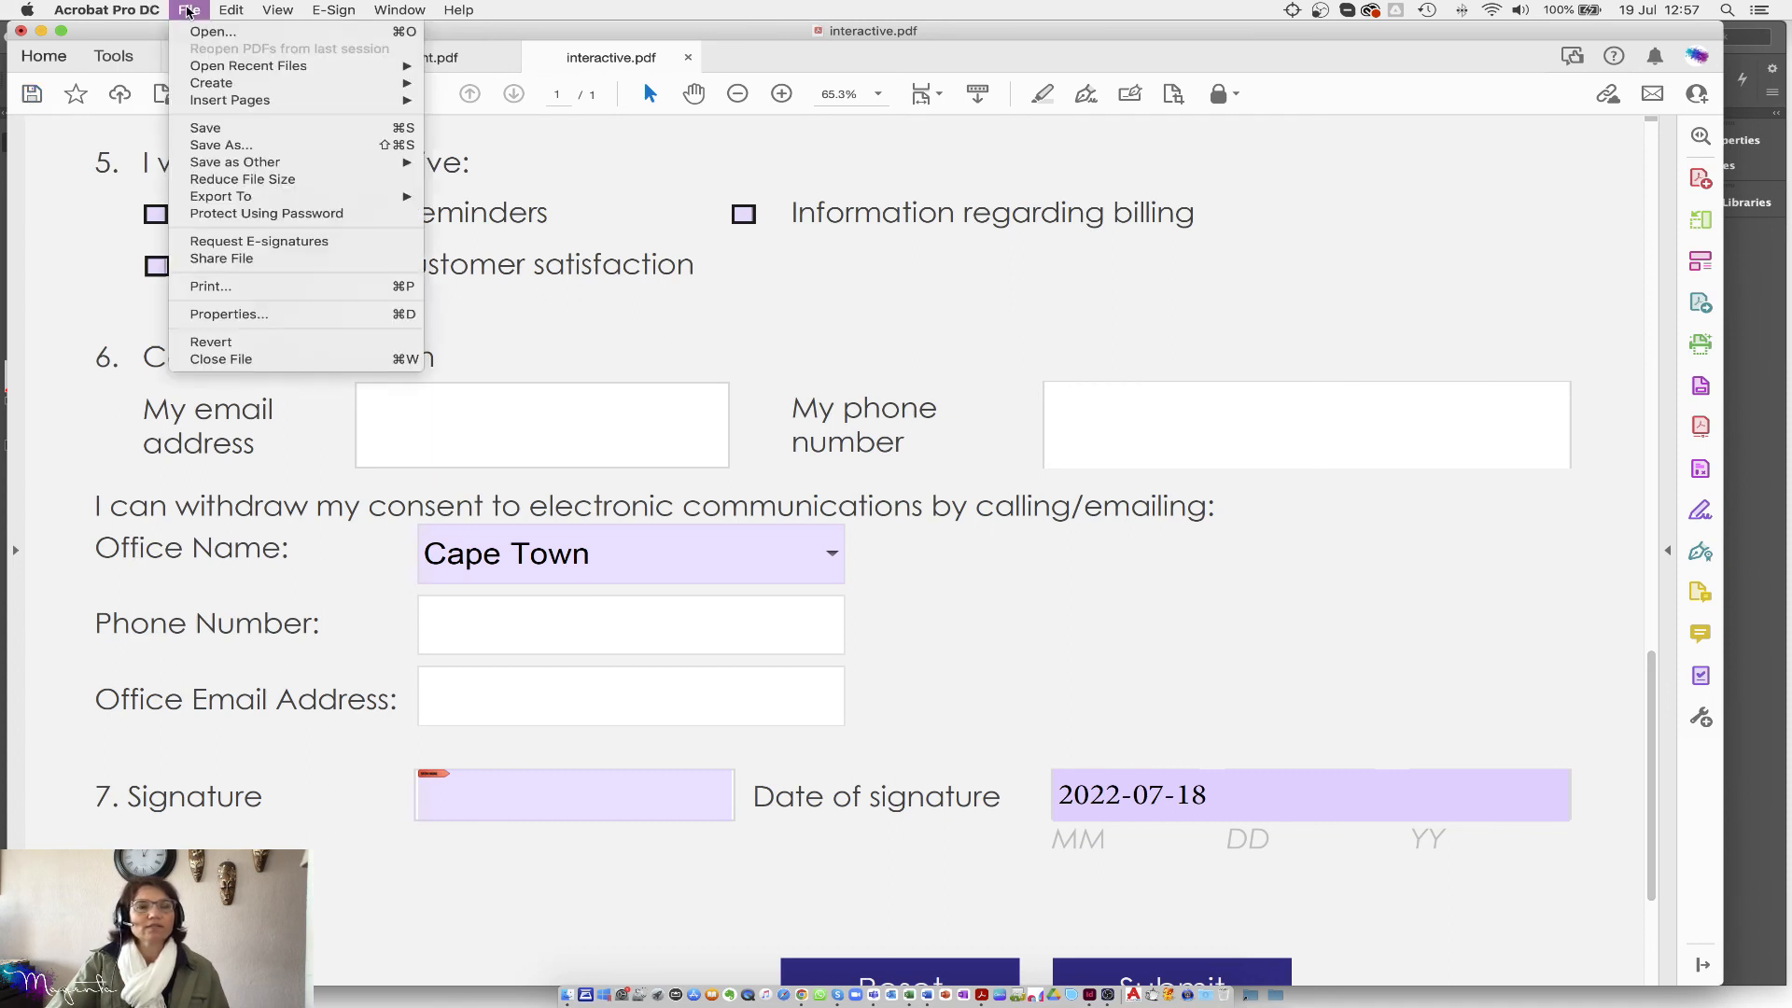
pyautogui.click(229, 147)
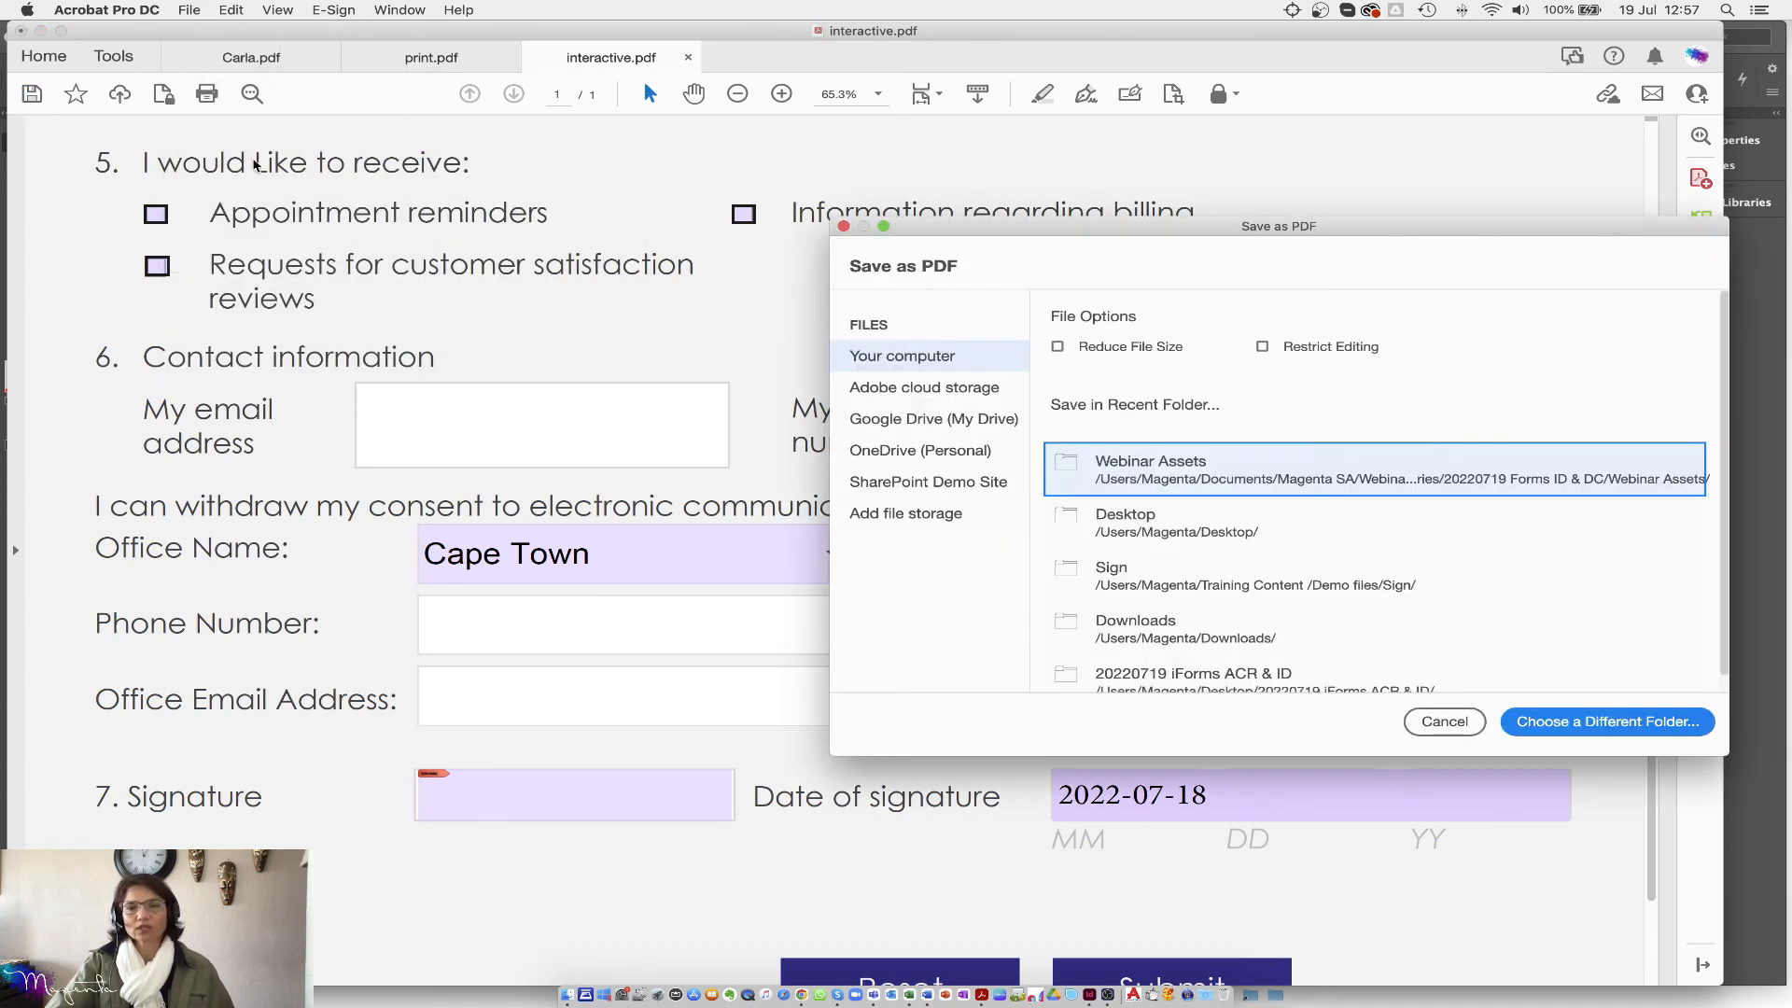
pyautogui.click(1155, 531)
pyautogui.write('Bob')
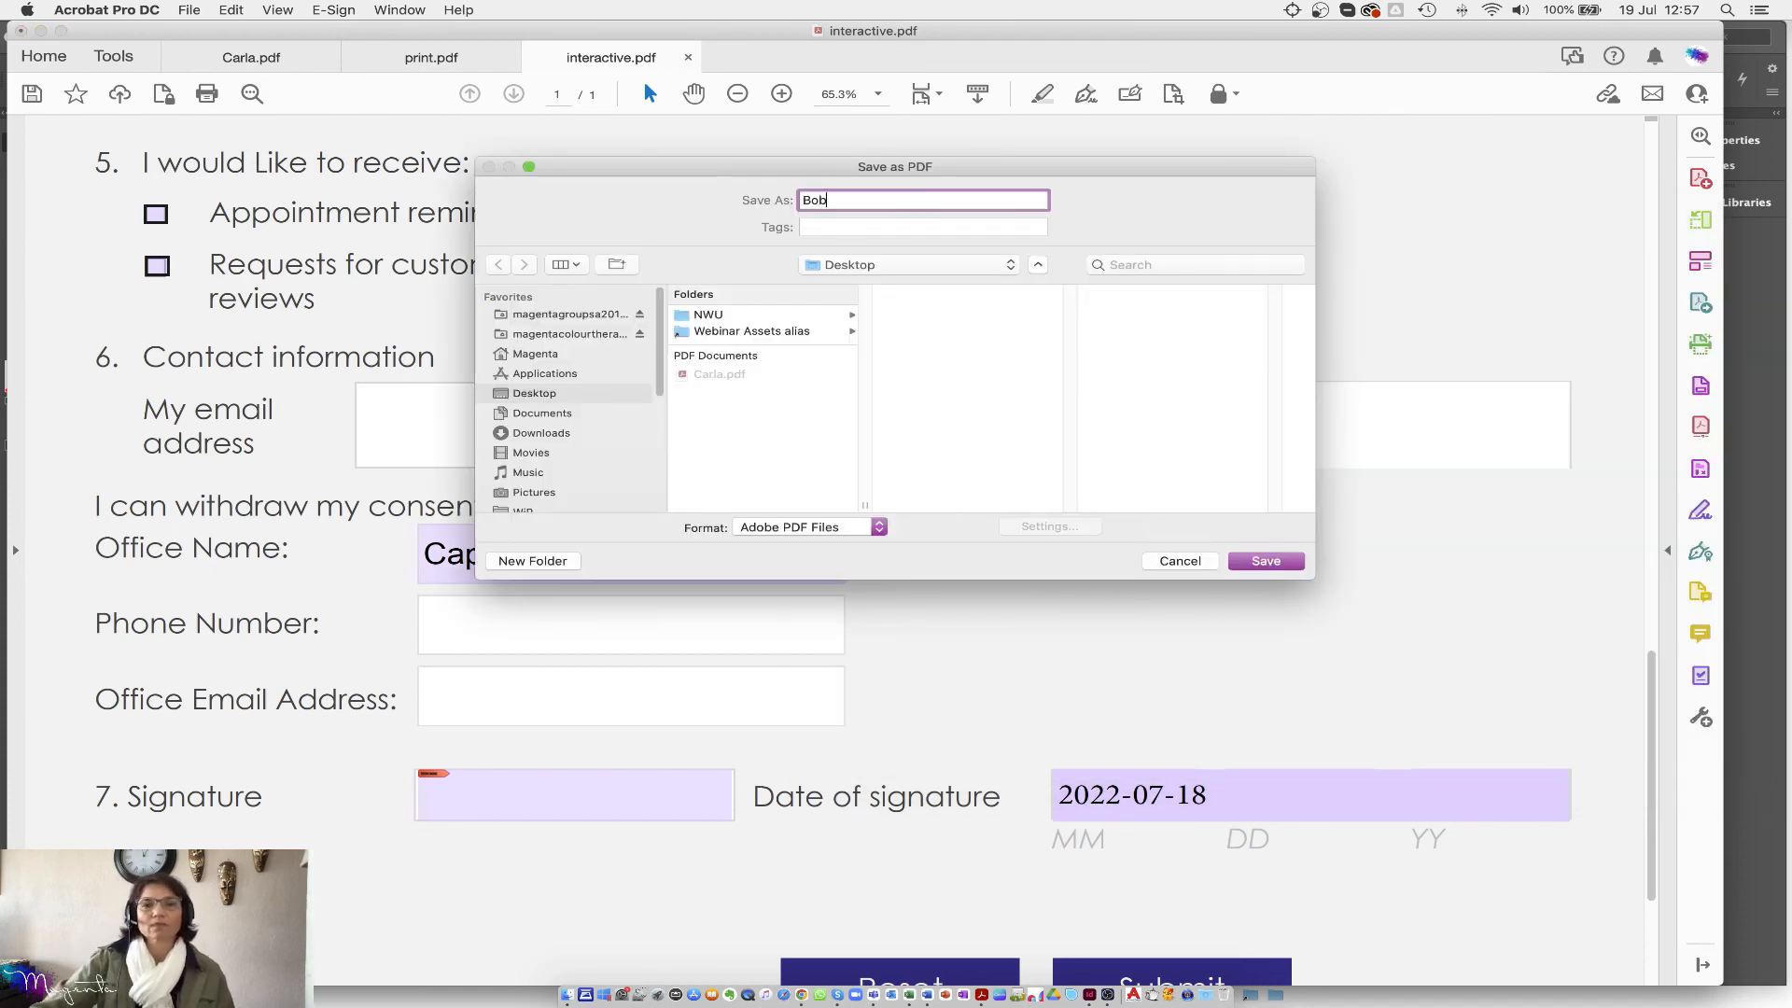
pyautogui.click(1272, 562)
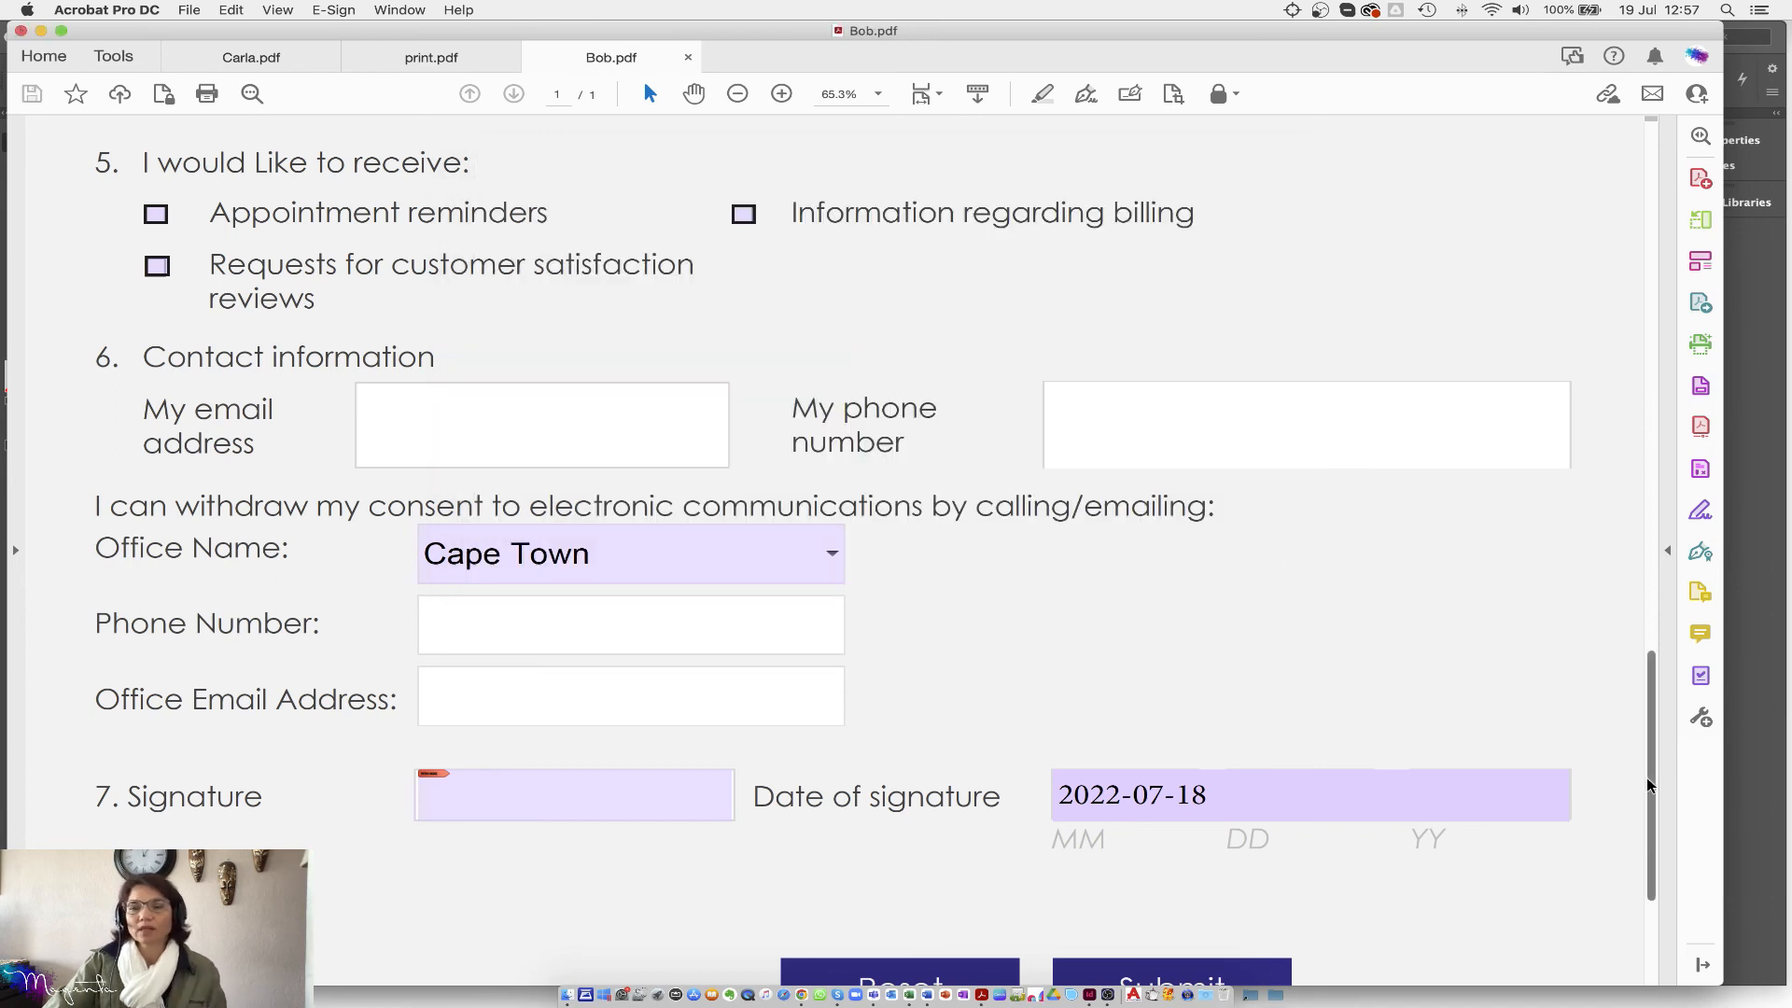
pyautogui.moveTo(1654, 816); pyautogui.dragTo(1643, 902)
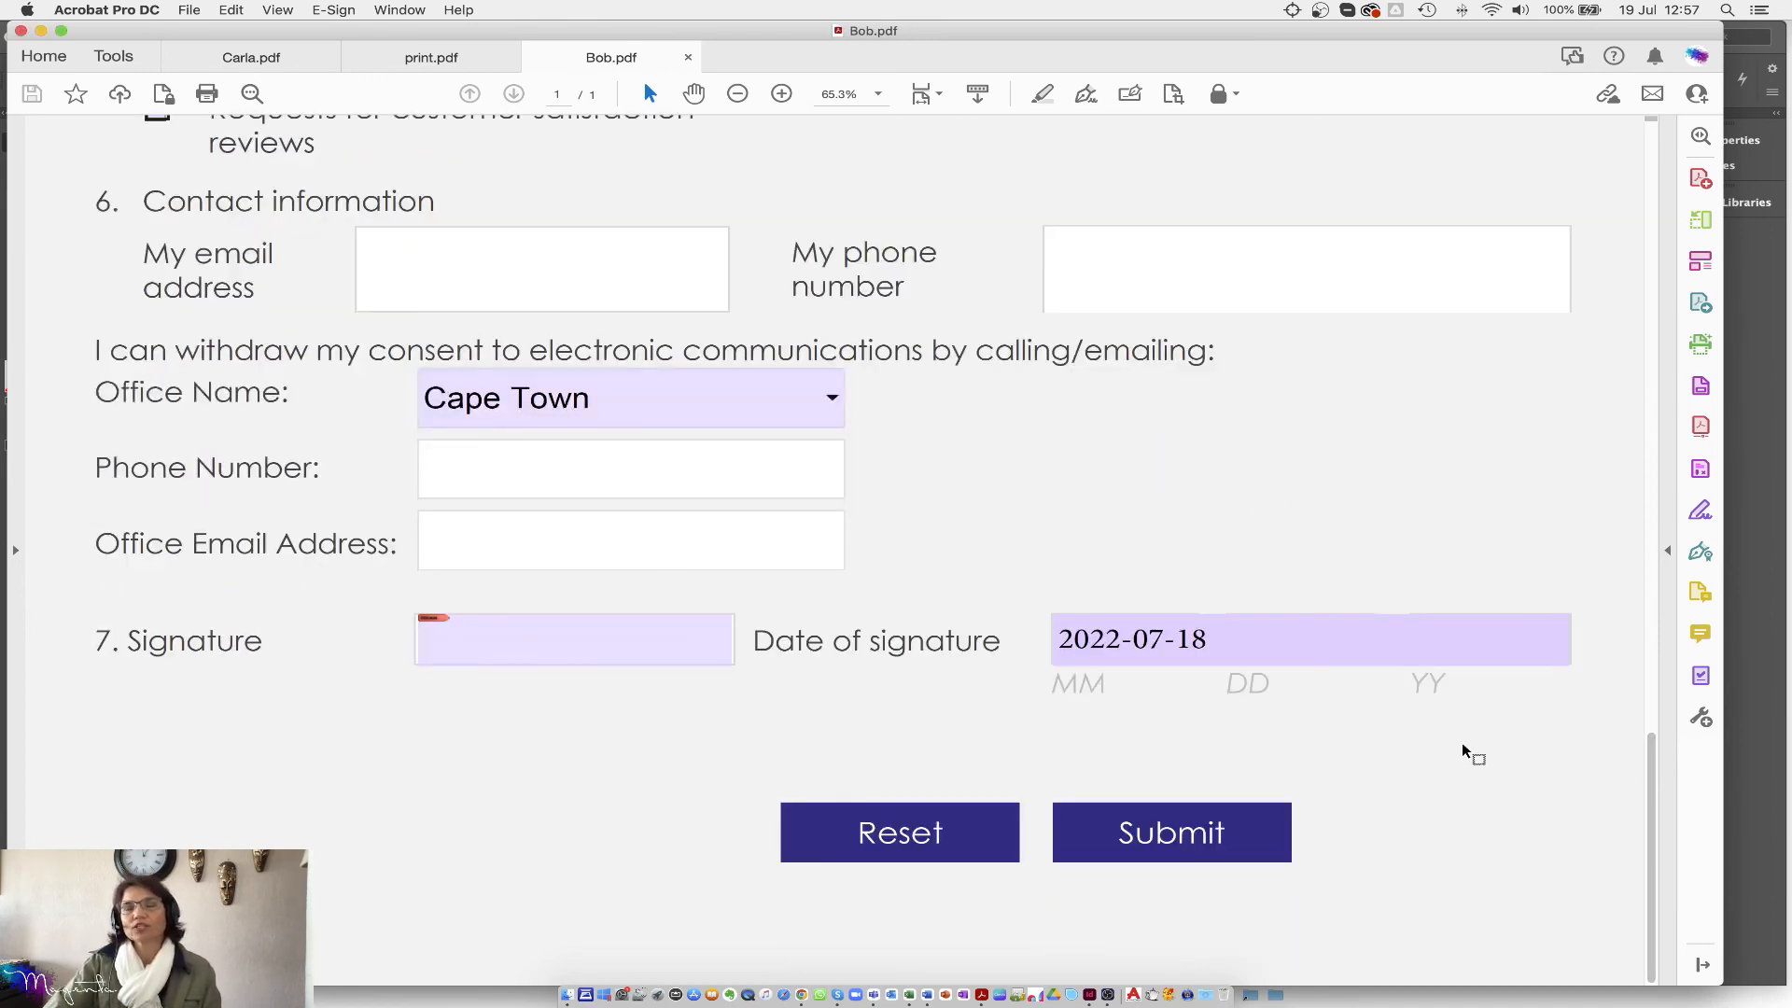
# Step: Test the Submit button, cancelling the e-mail send and dismissing the notice
pyautogui.click(1150, 845)
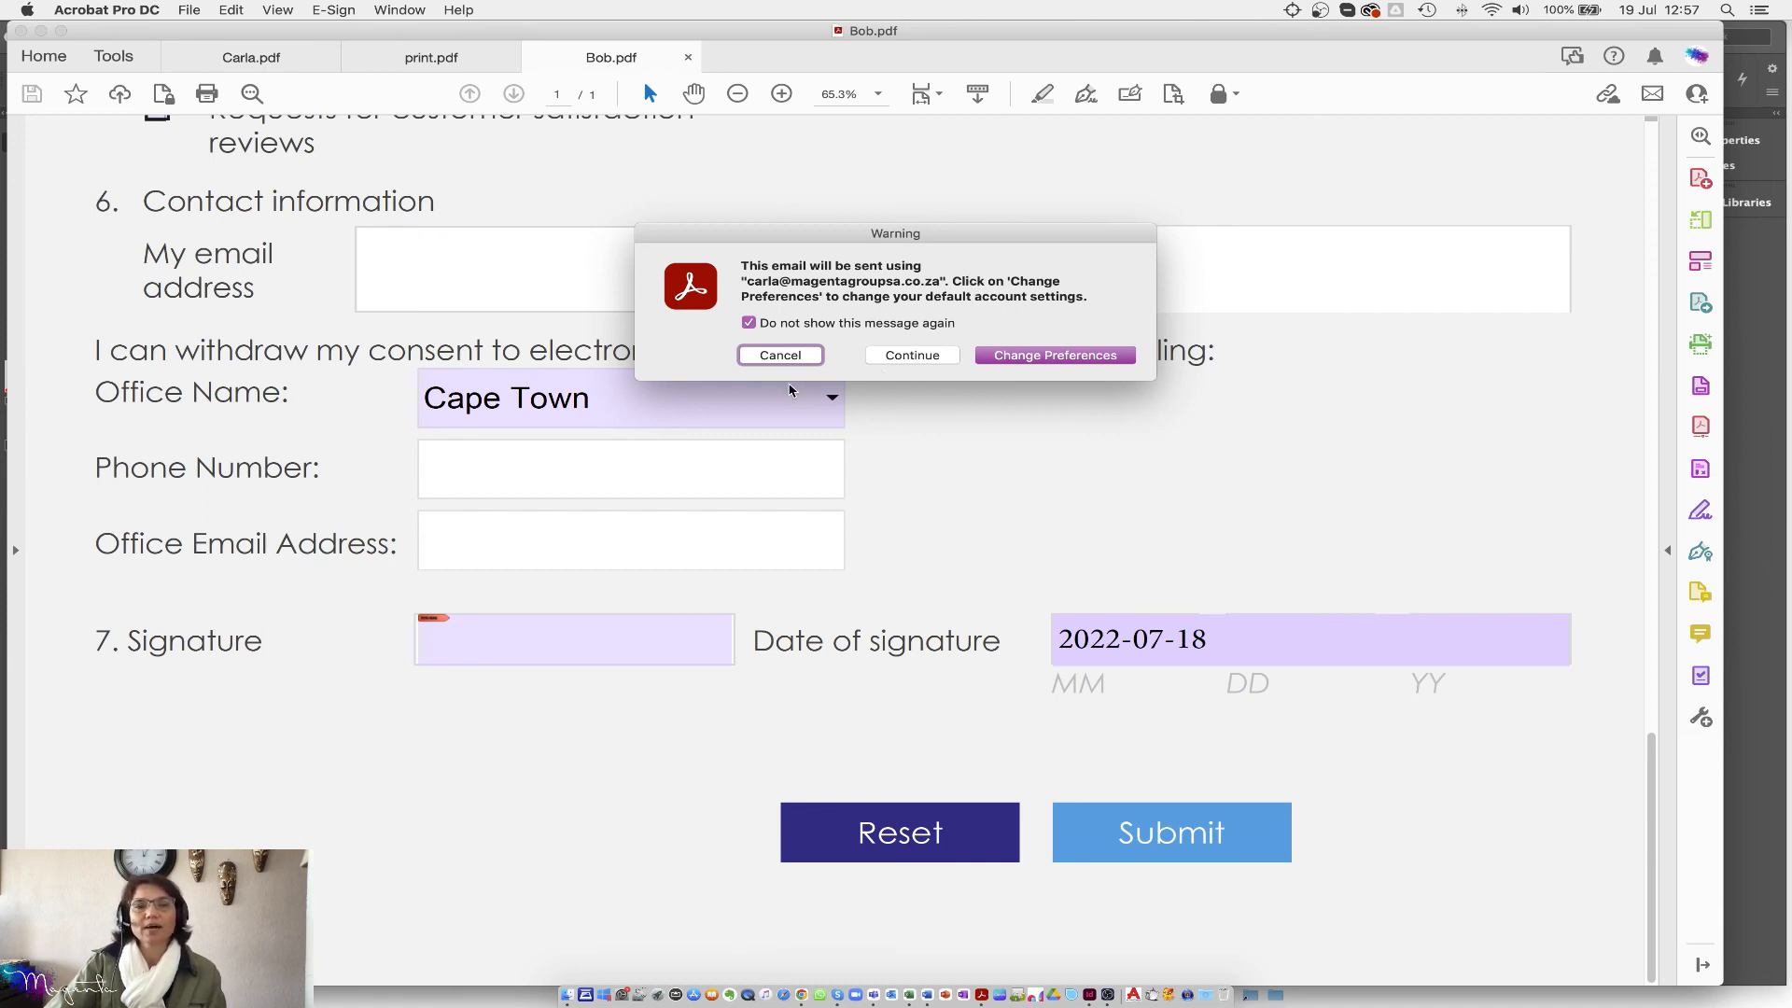
pyautogui.click(779, 355)
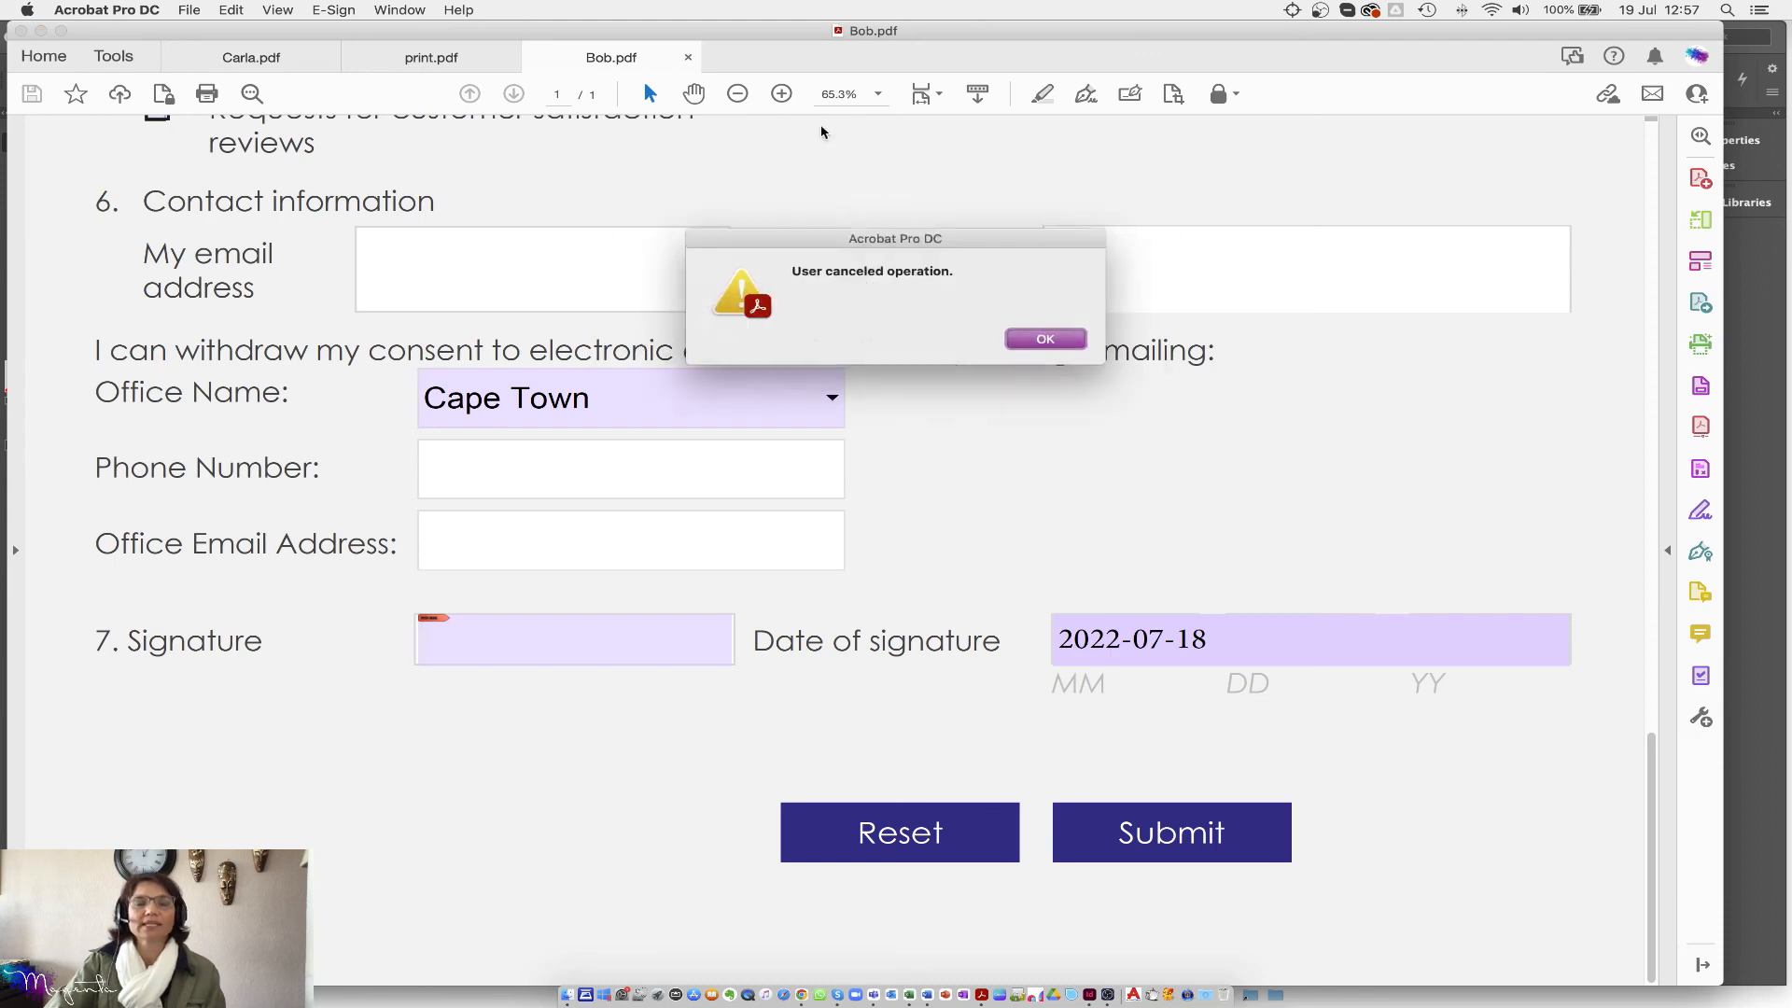
pyautogui.click(1045, 339)
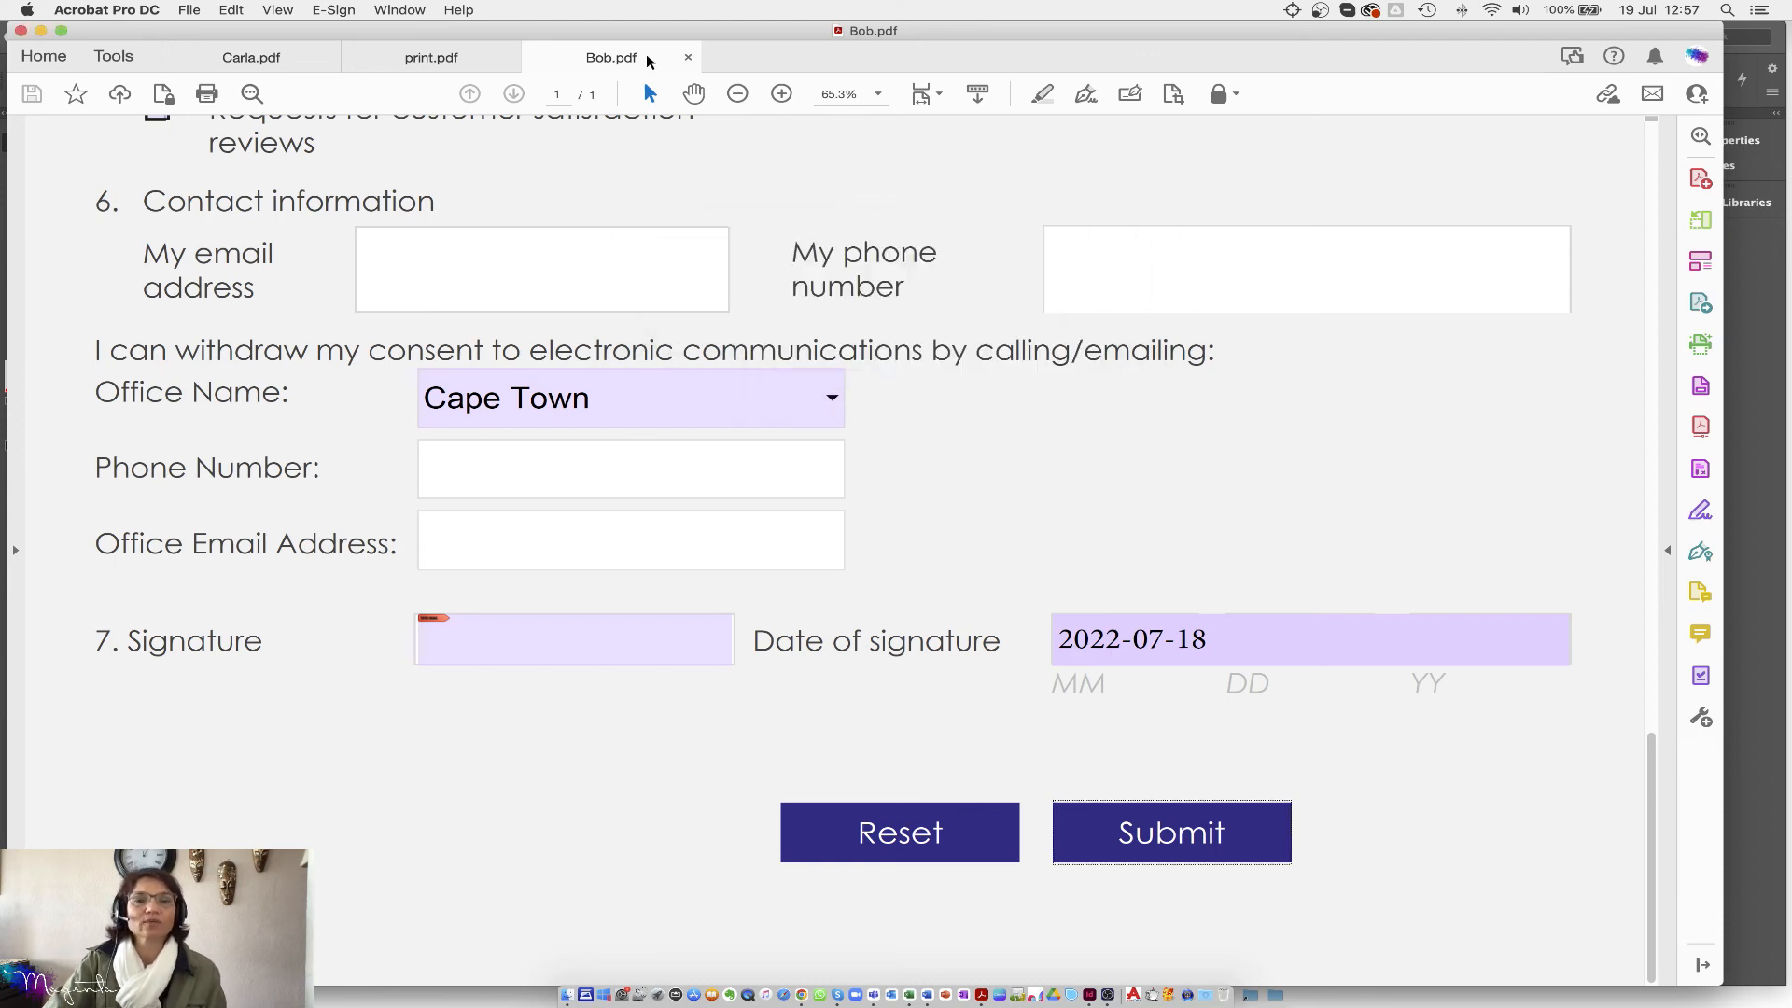
# Step: Close the Bob.pdf, Carla.pdf and print.pdf tabs without saving changes
pyautogui.click(689, 59)
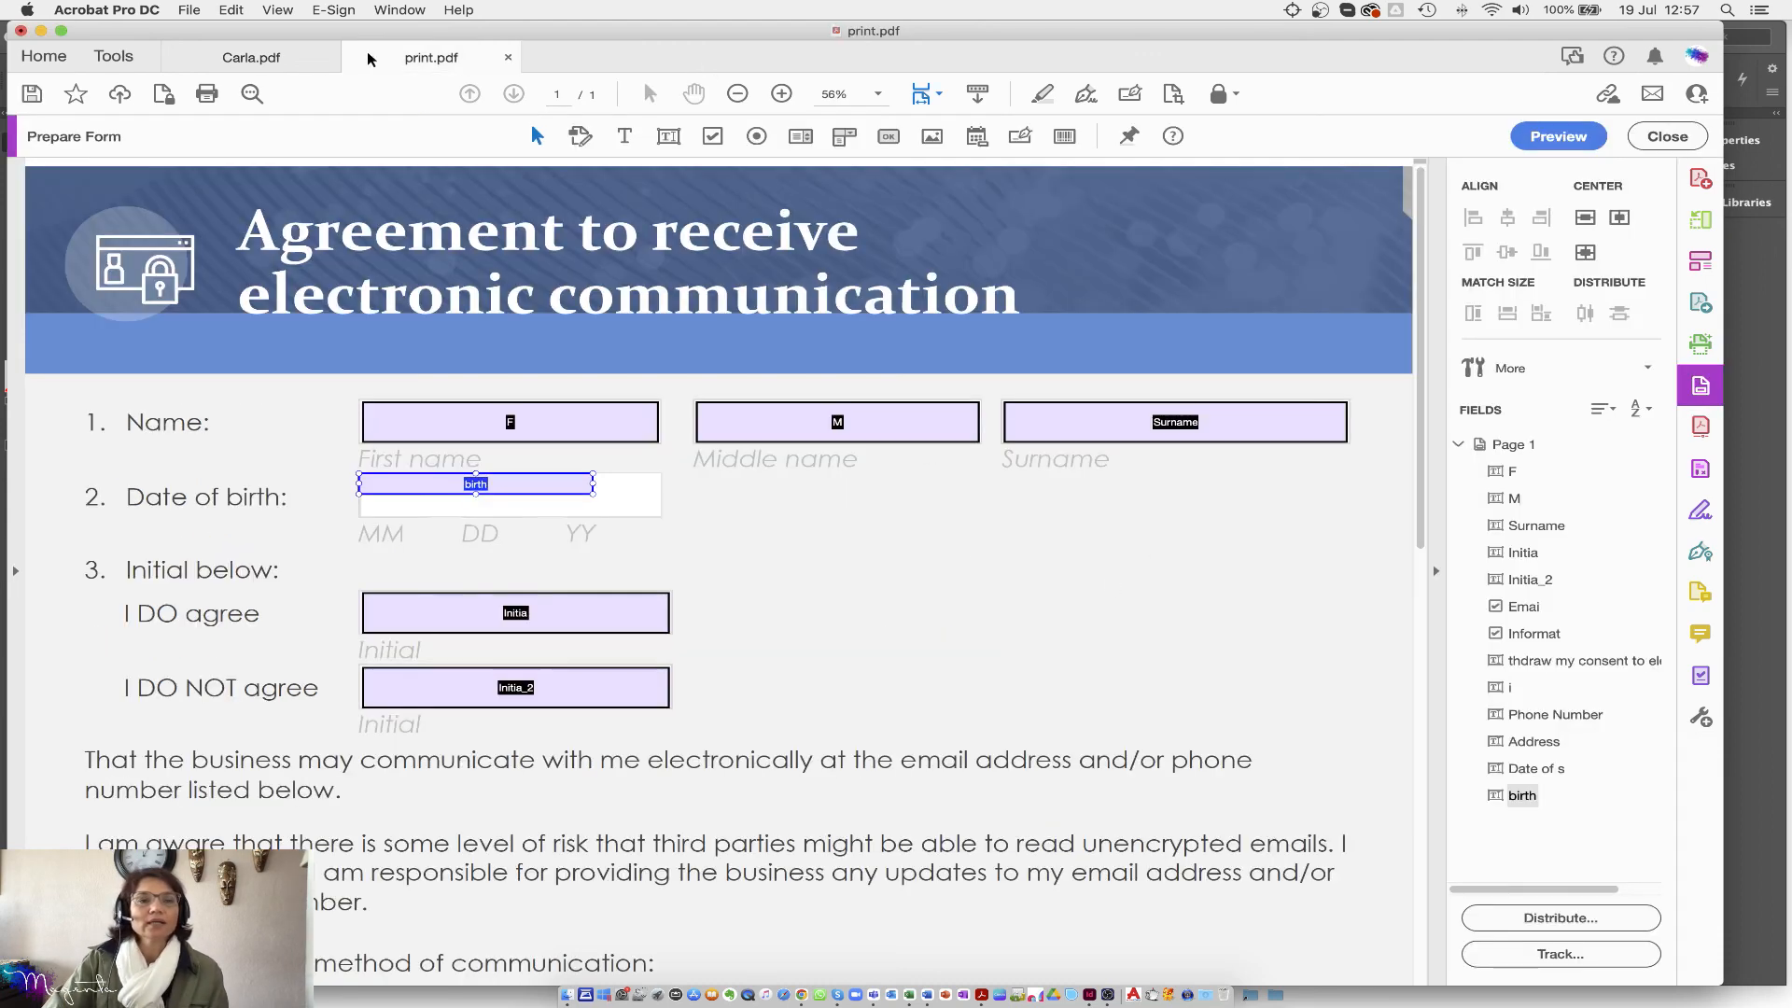
pyautogui.click(328, 59)
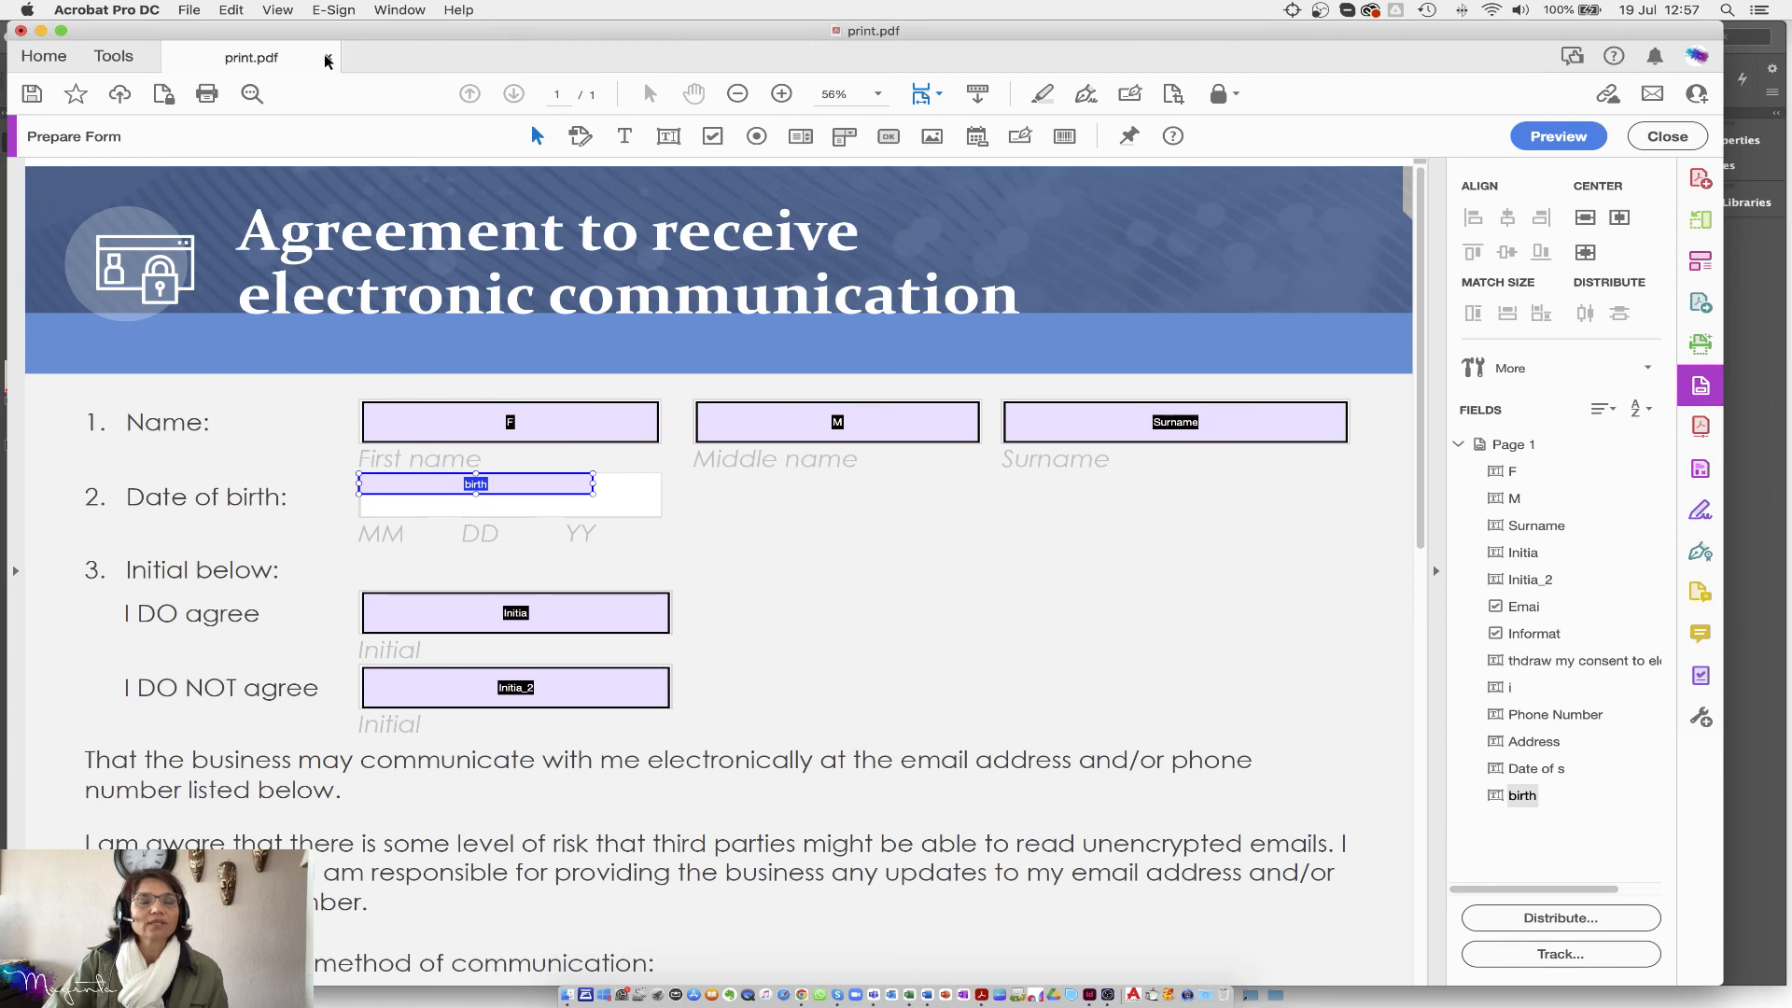
pyautogui.click(327, 57)
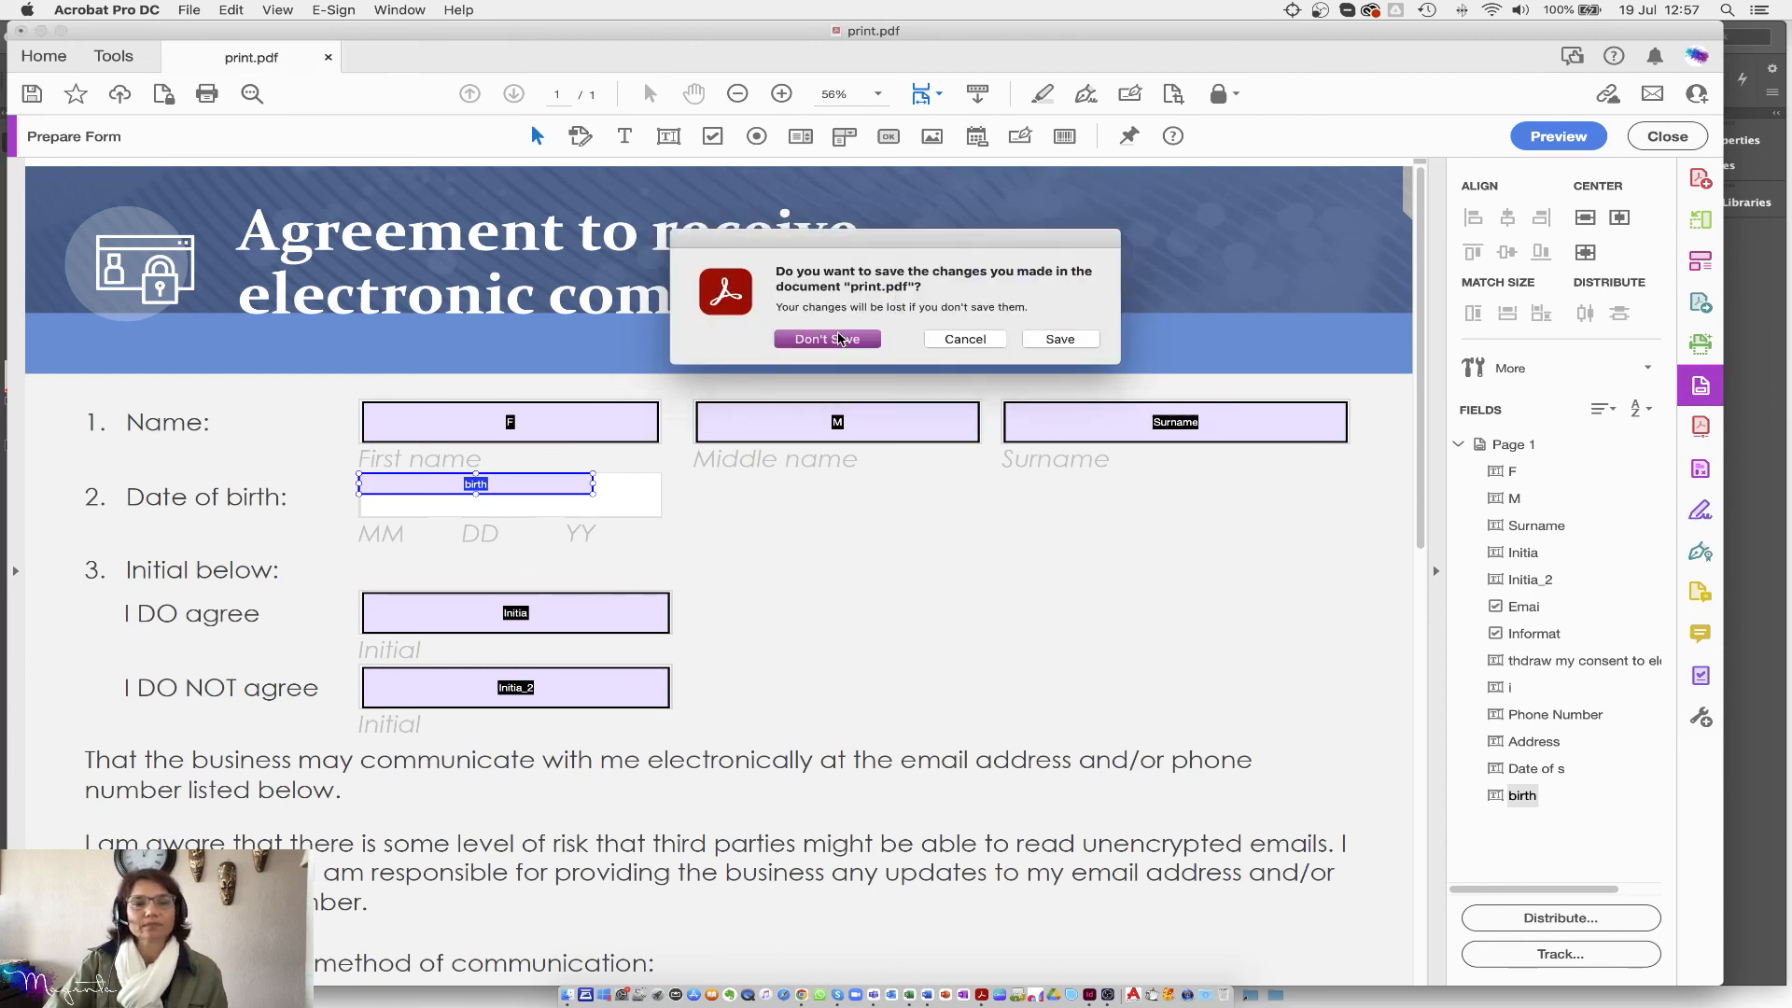
pyautogui.click(838, 338)
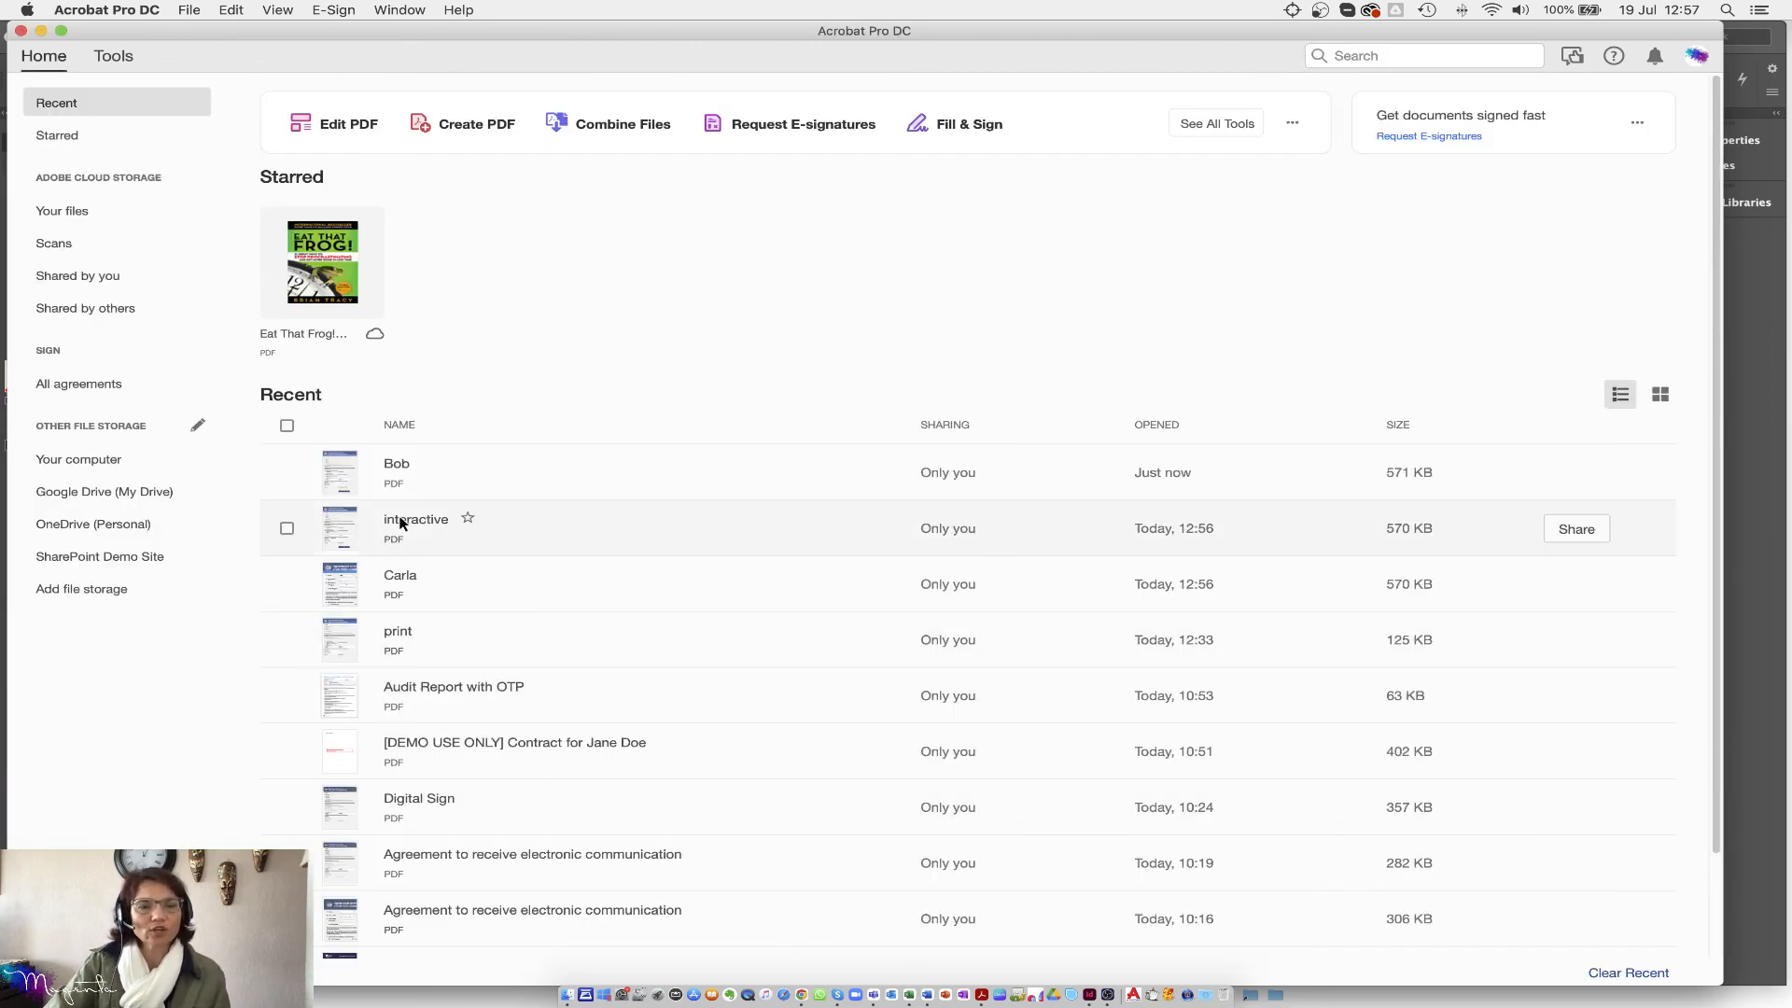
# Step: Reopen interactive.pdf from Recent and reset the form so every field is blank
pyautogui.click(404, 528)
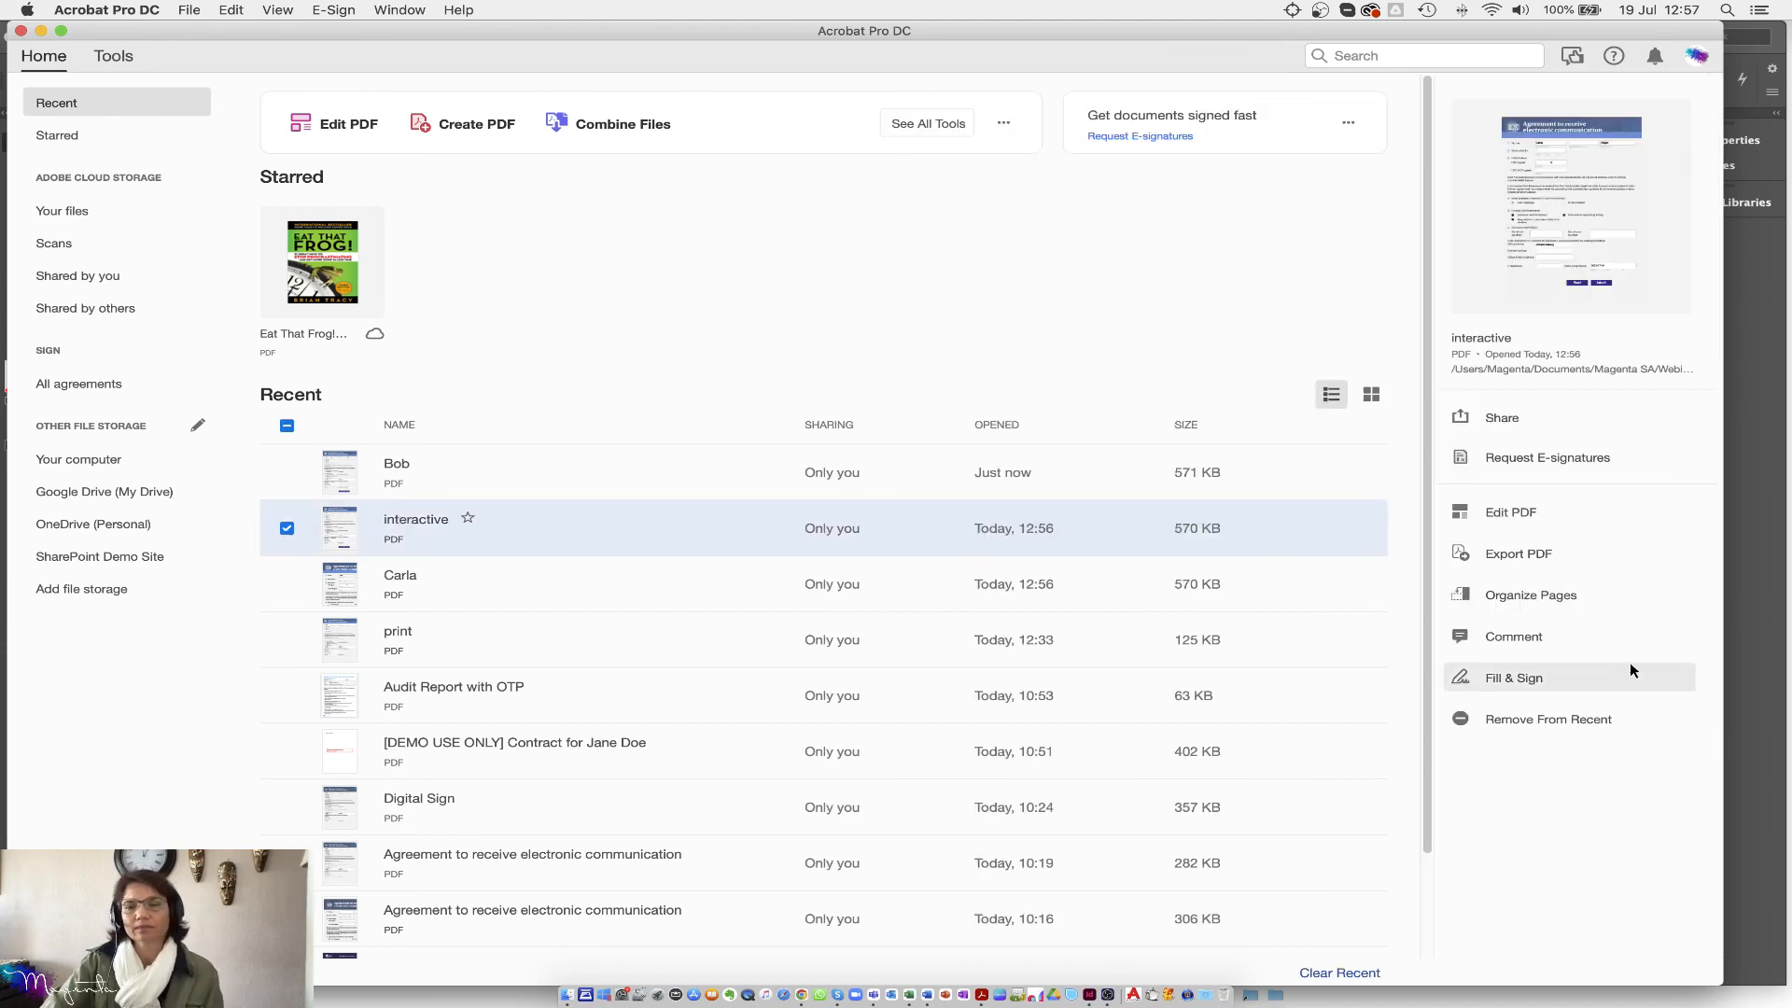
pyautogui.doubleClick(432, 540)
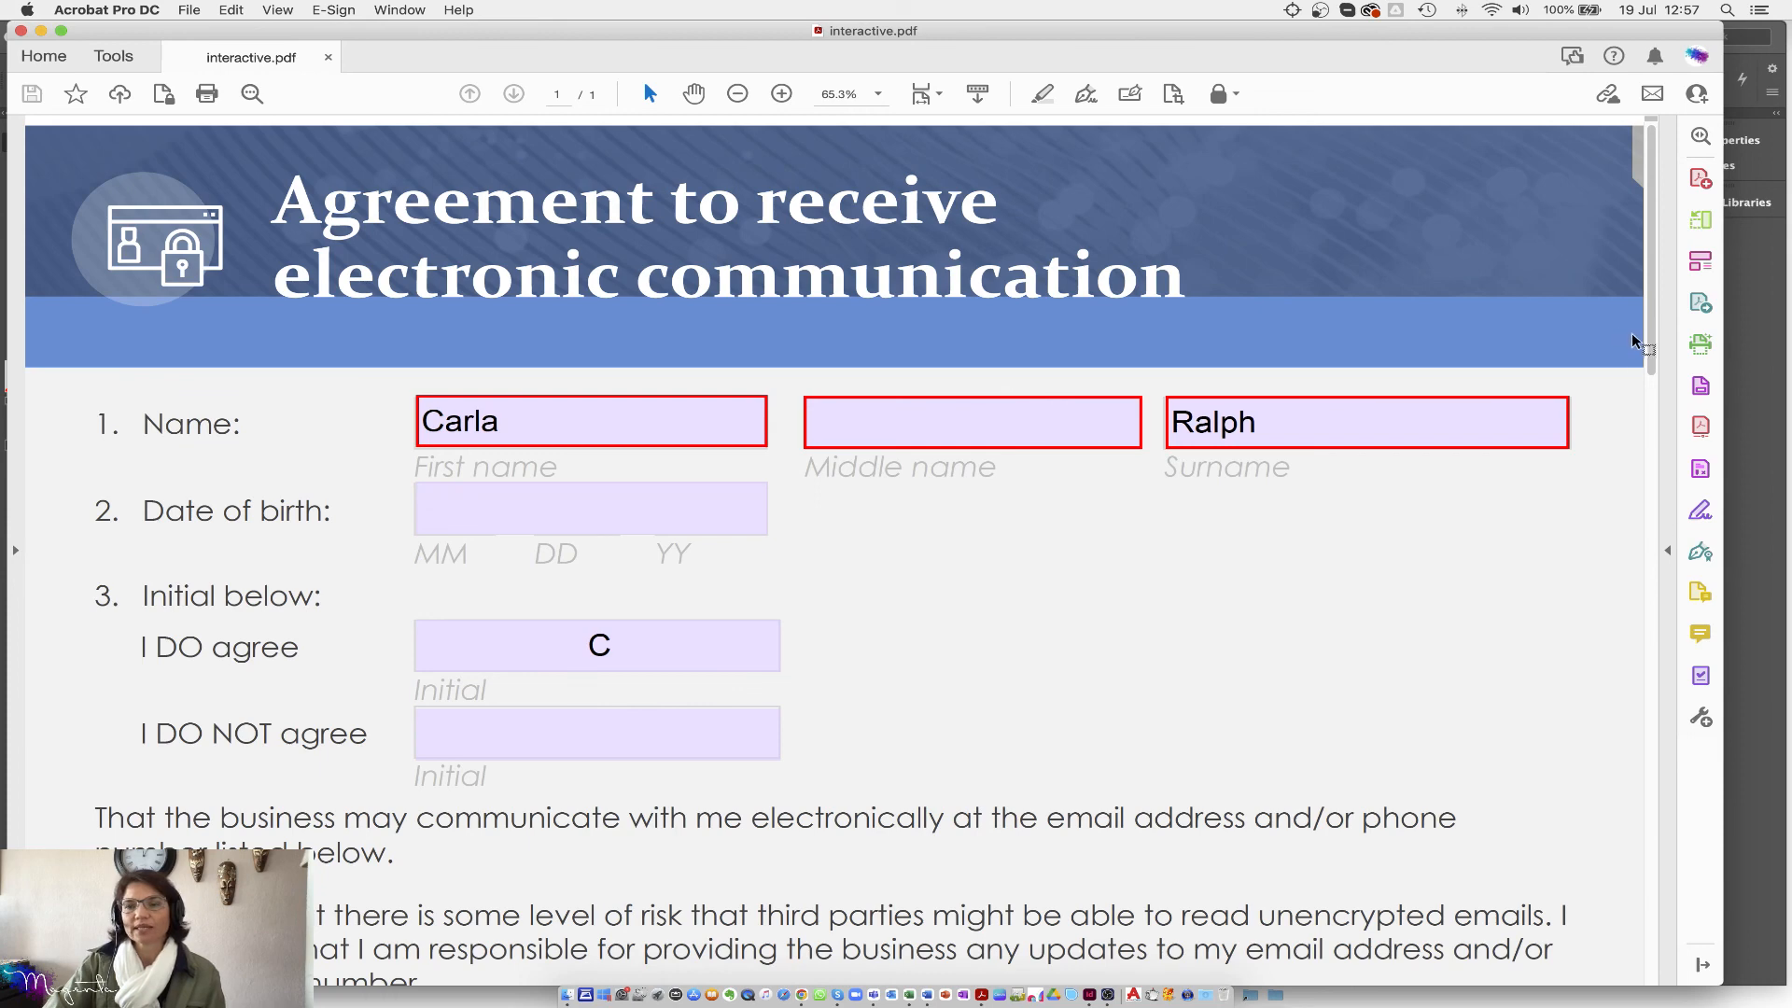
pyautogui.moveTo(1654, 352); pyautogui.dragTo(1654, 966)
pyautogui.click(886, 835)
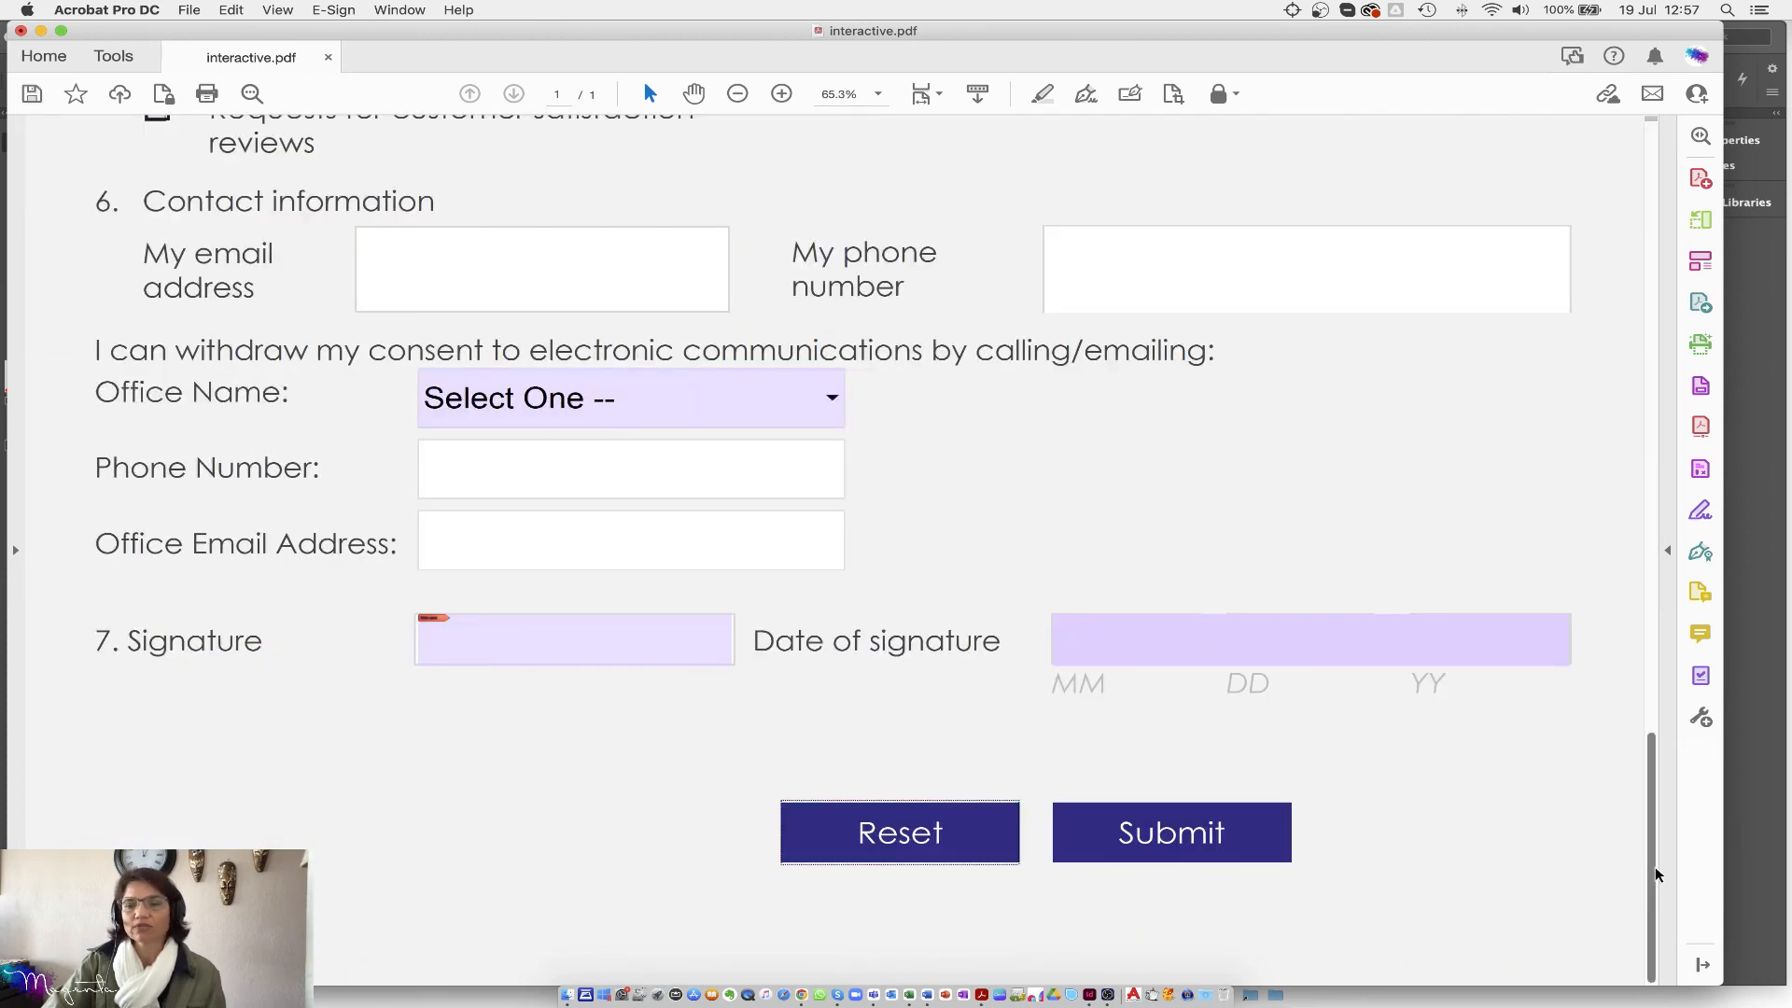
pyautogui.moveTo(1648, 746); pyautogui.dragTo(1649, 134)
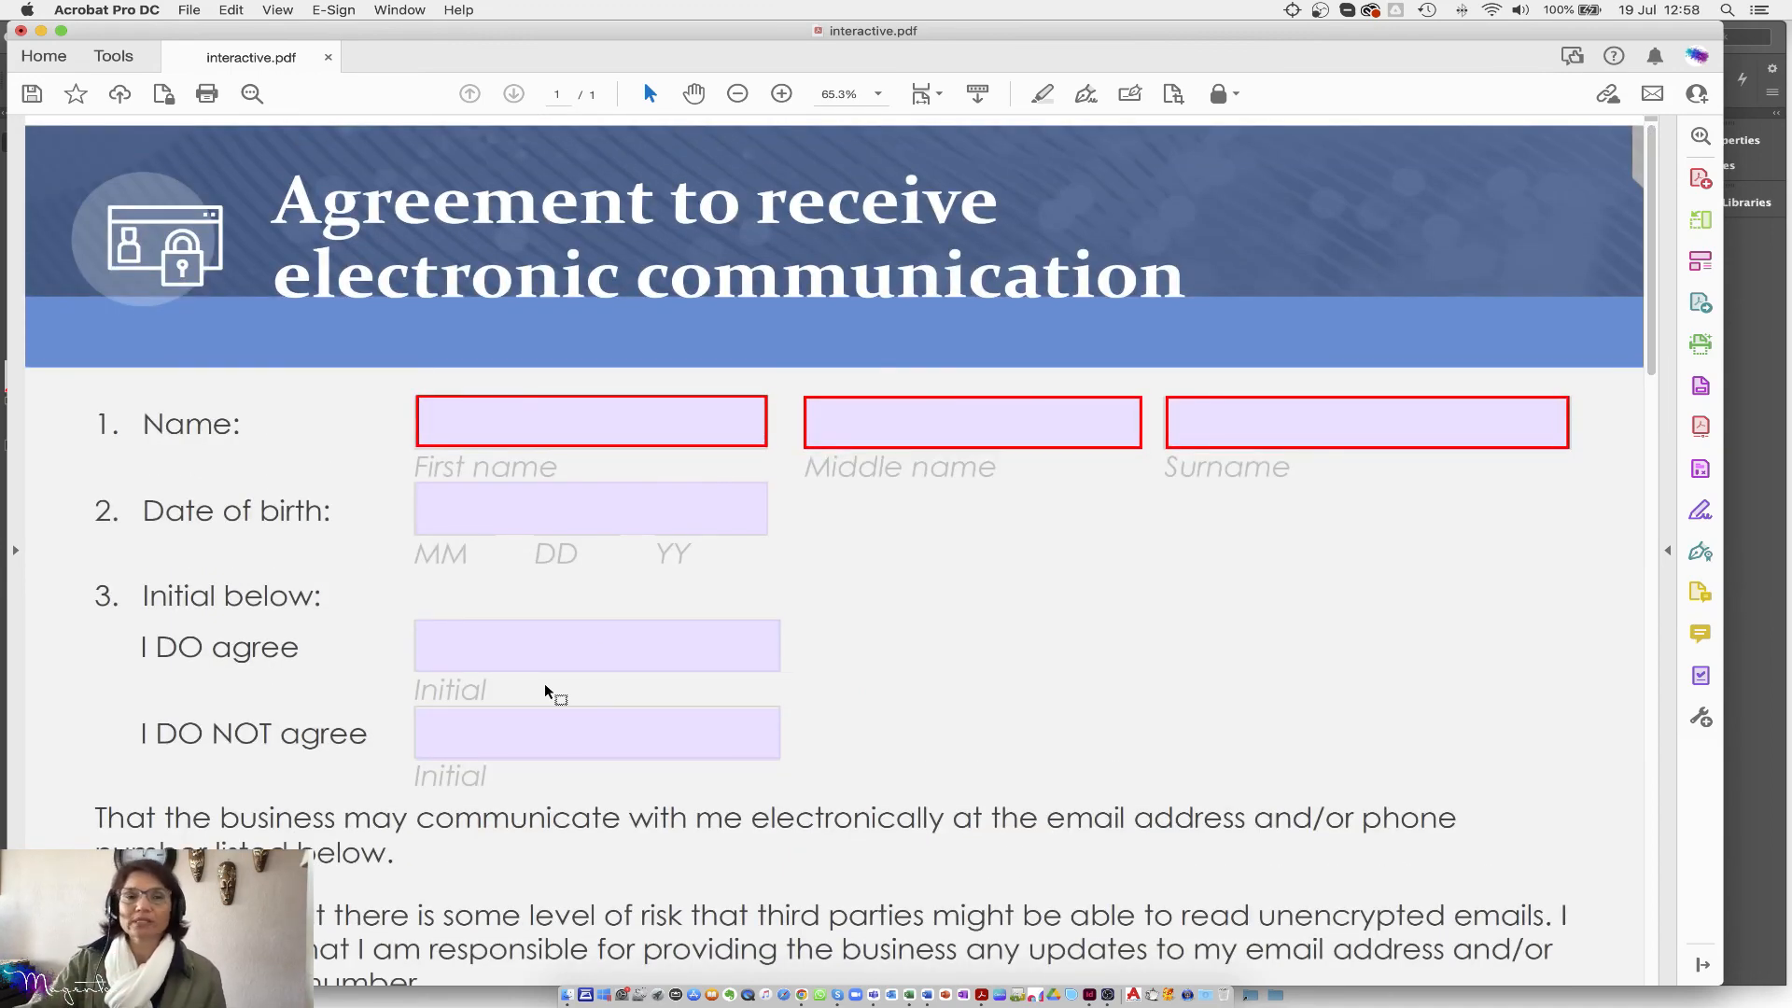
# Step: Start distributing the form from Prepare Form, saving interactive.pdf to the Desktop first
pyautogui.click(114, 58)
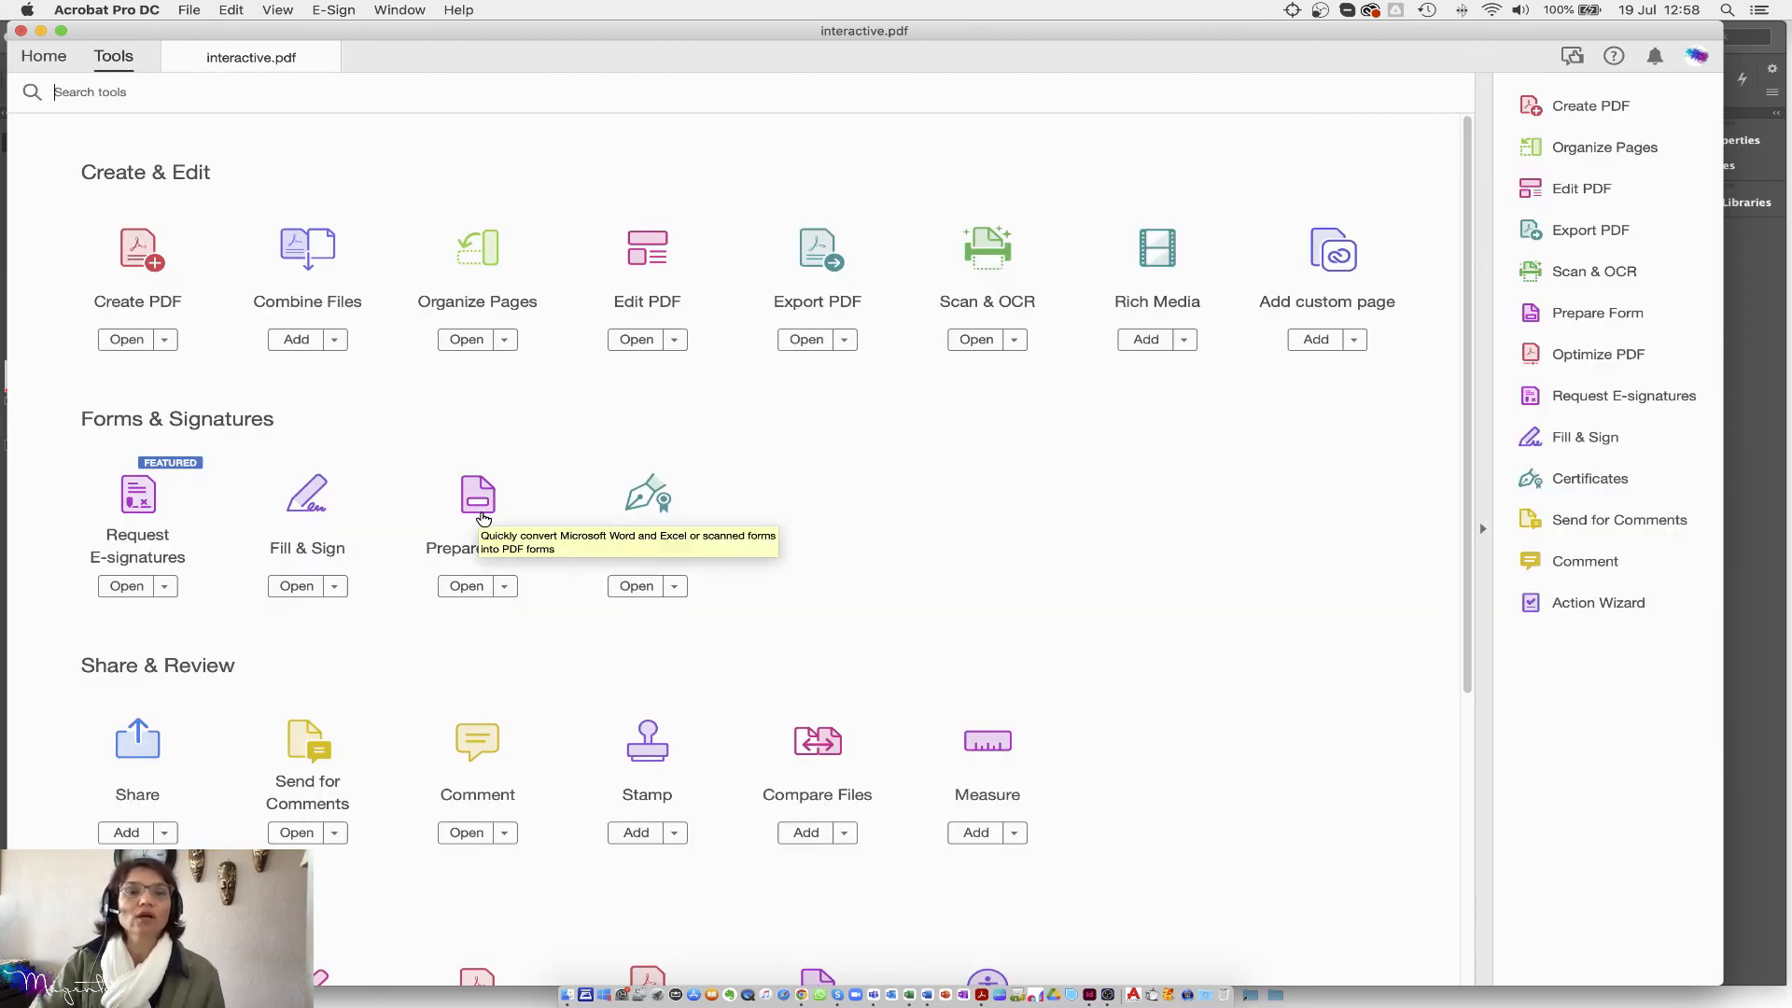
pyautogui.click(480, 513)
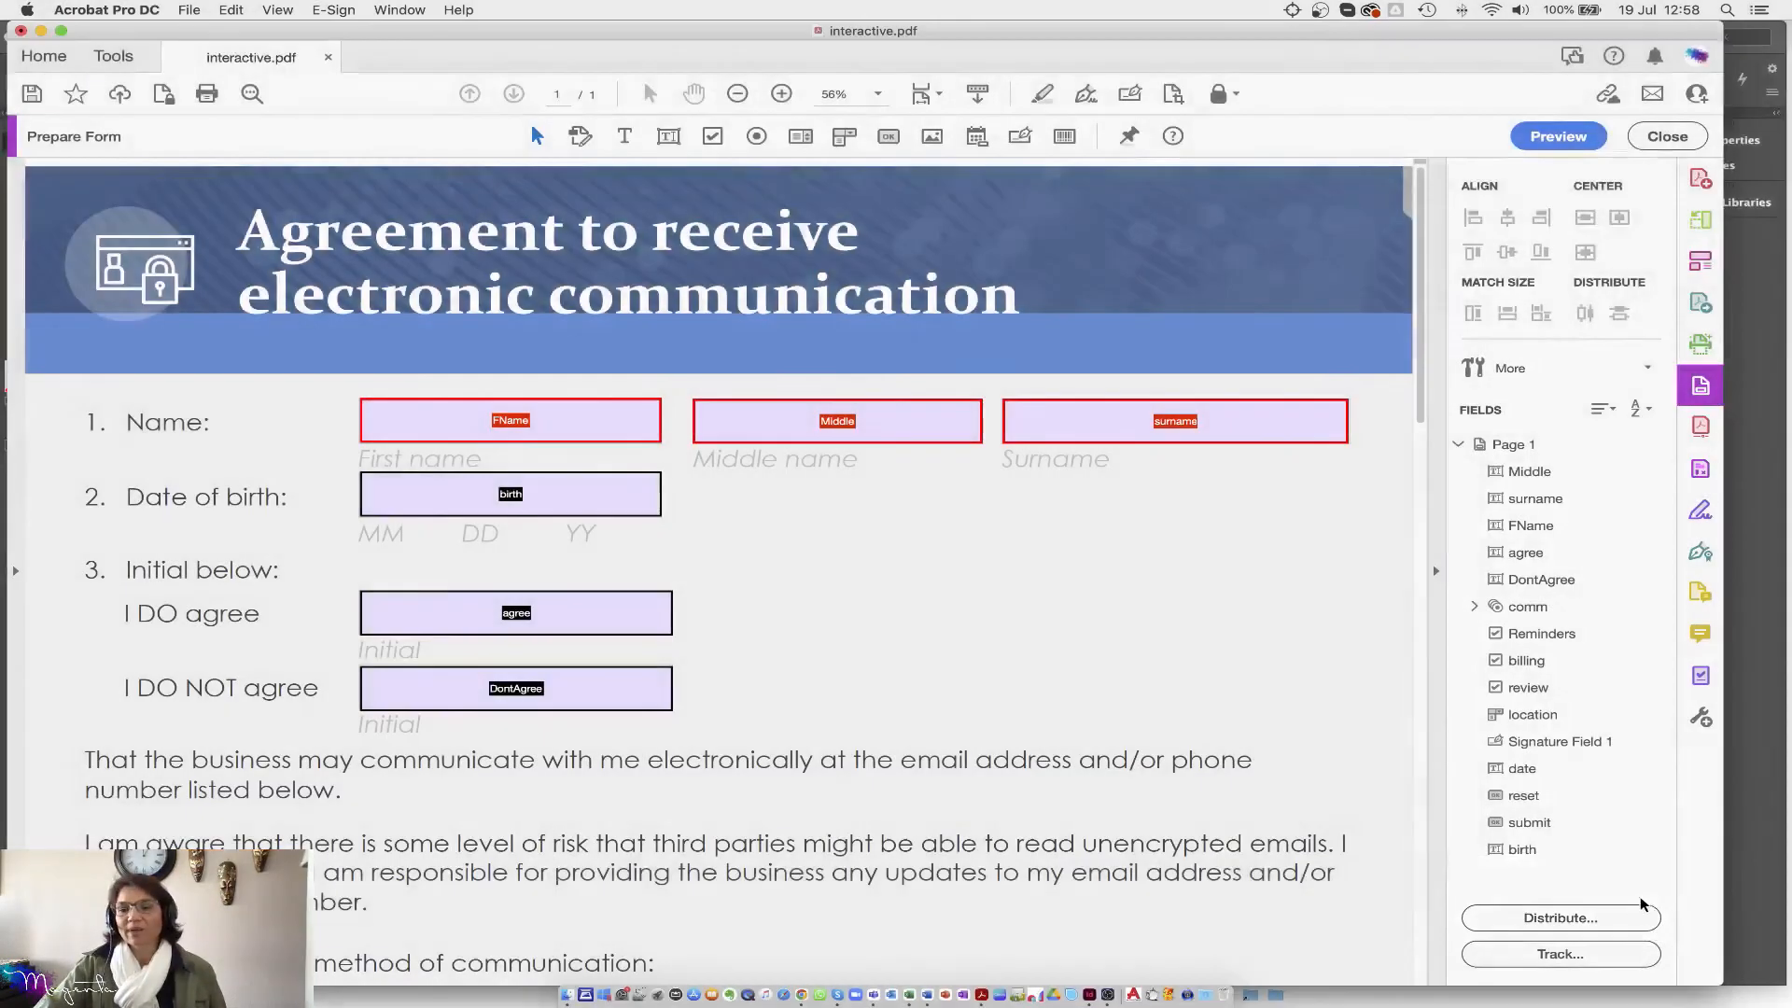
pyautogui.click(1551, 919)
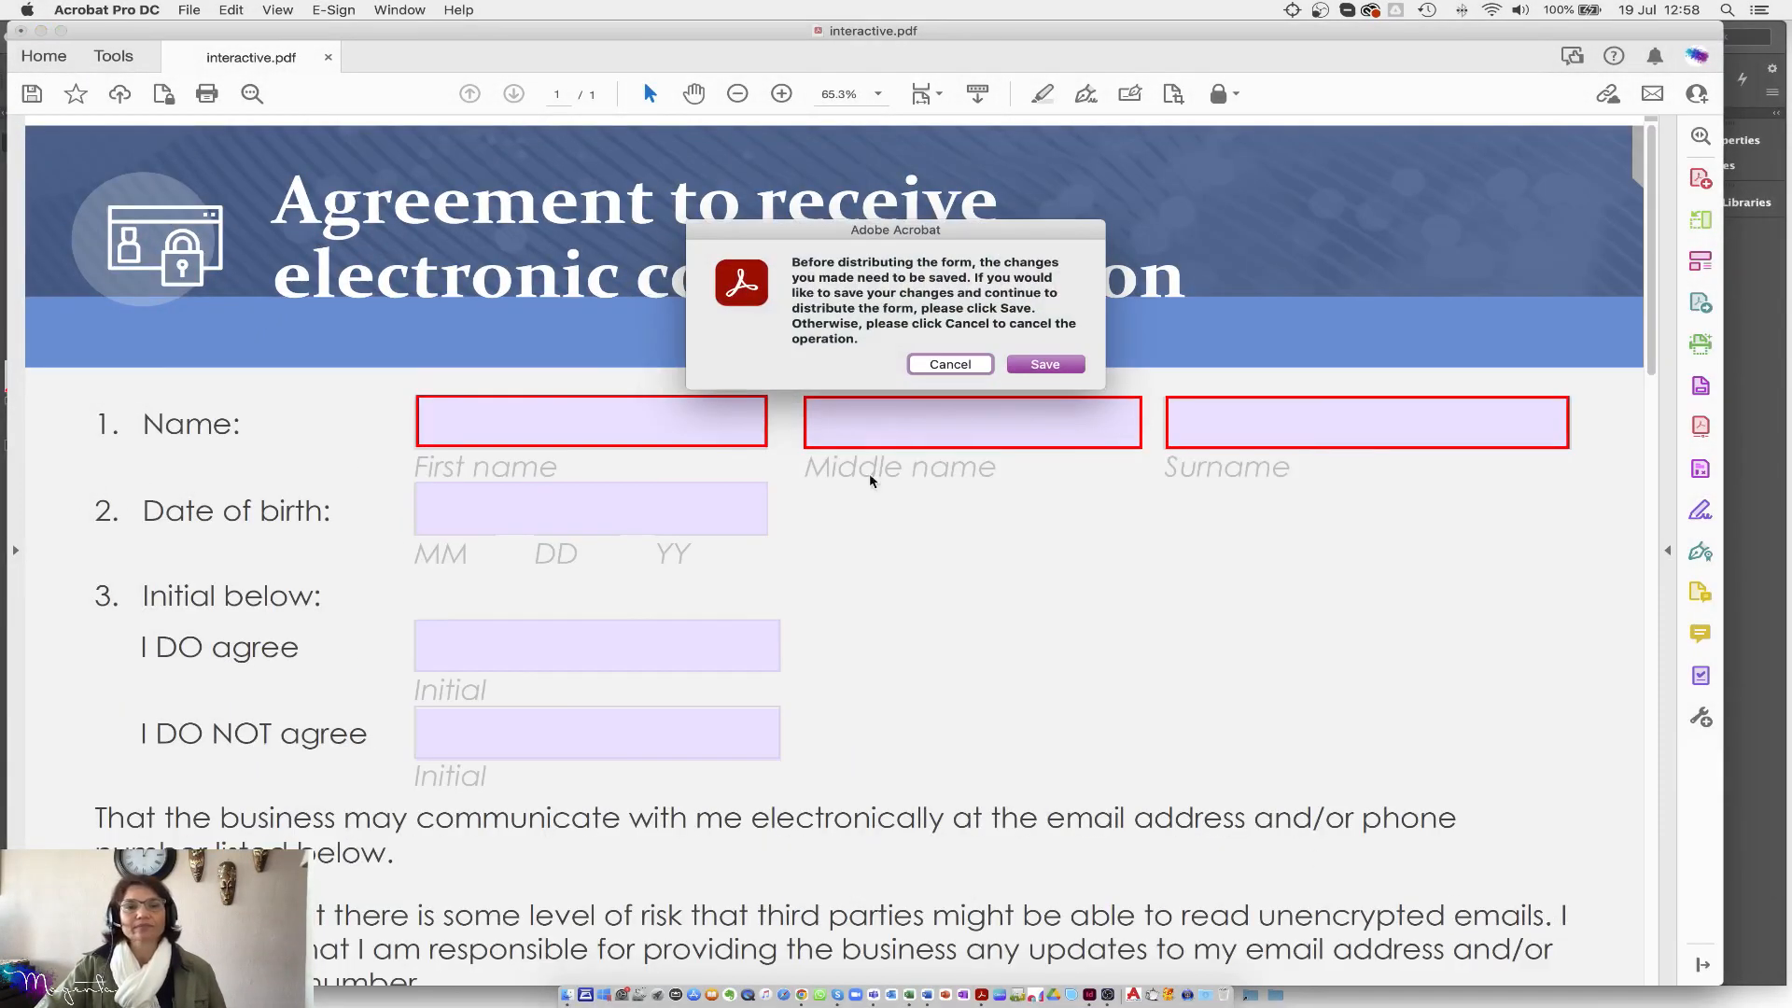
pyautogui.click(1056, 369)
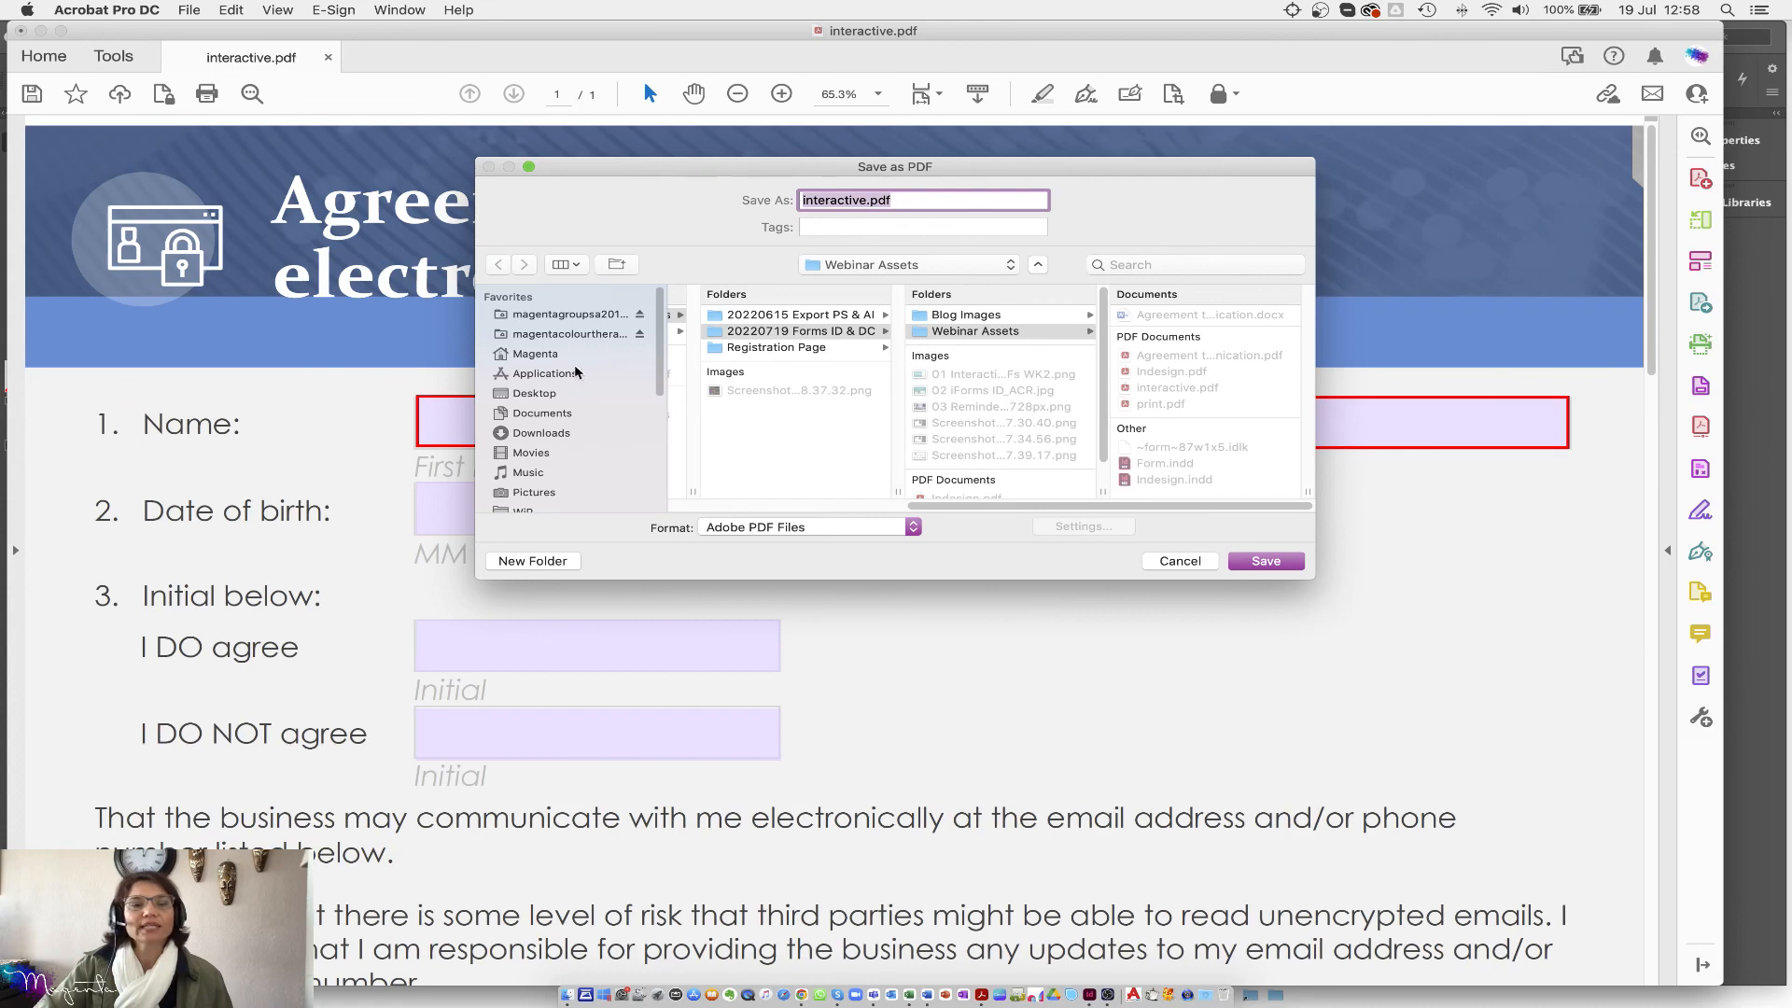
pyautogui.click(531, 399)
pyautogui.click(832, 199)
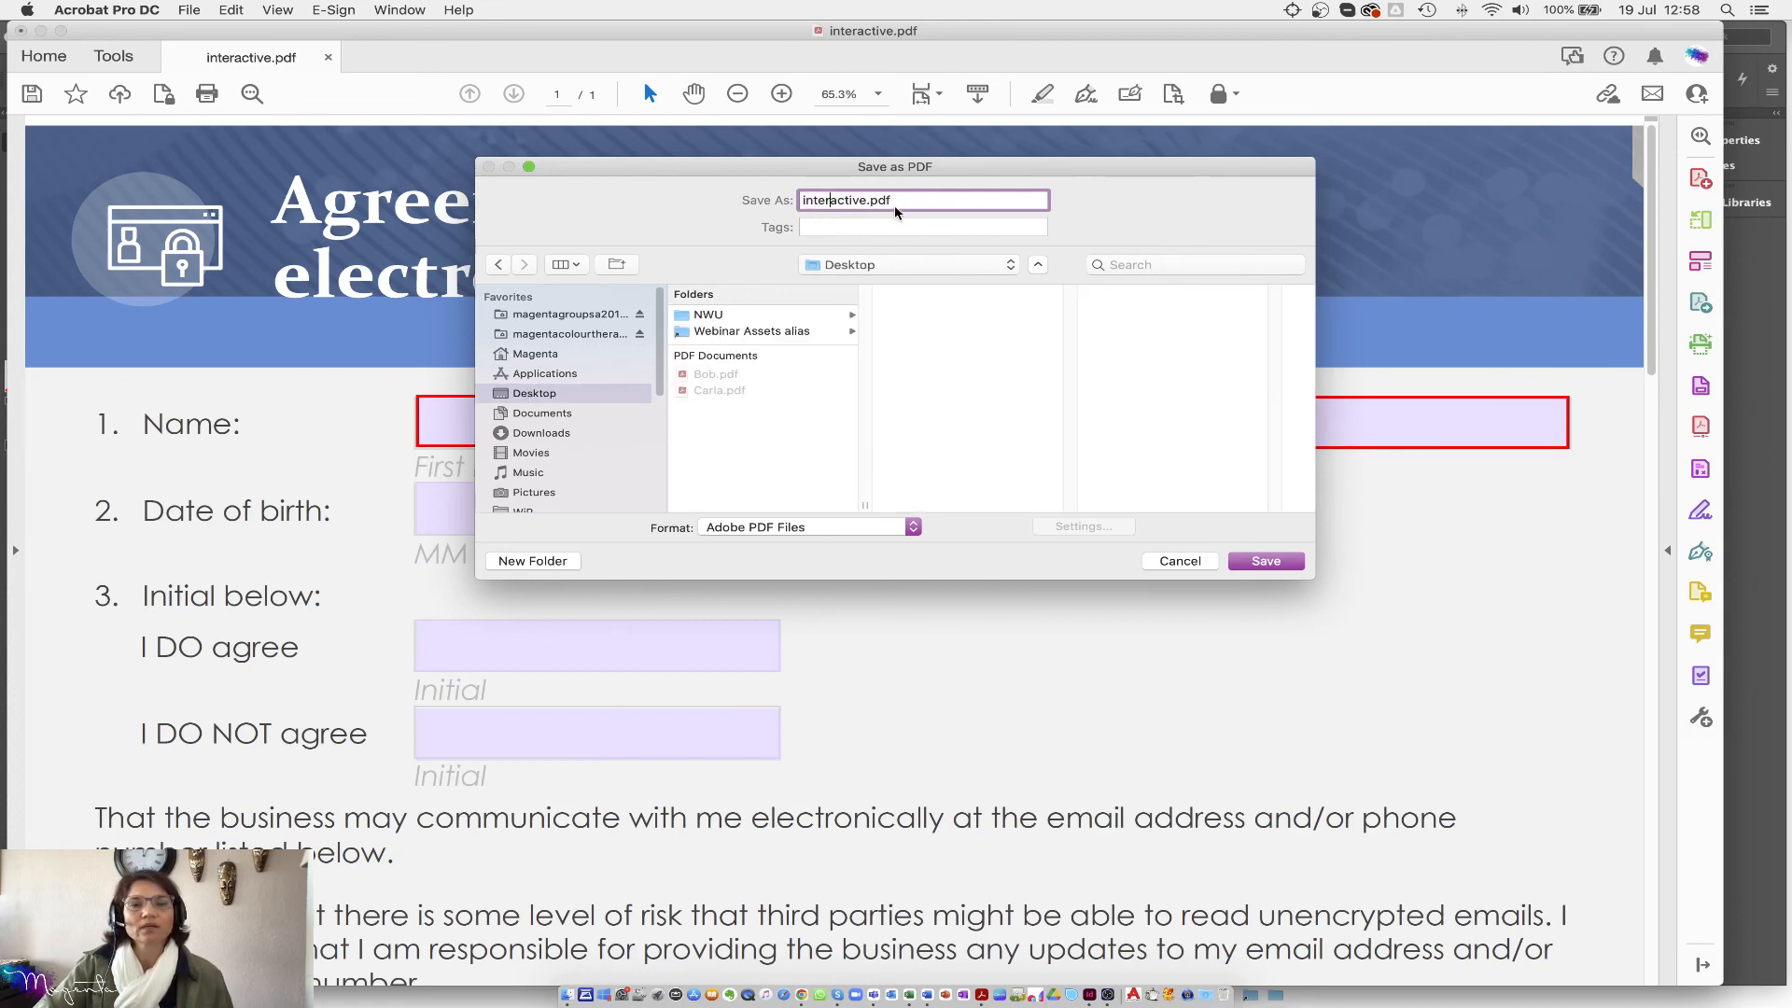
pyautogui.click(1262, 564)
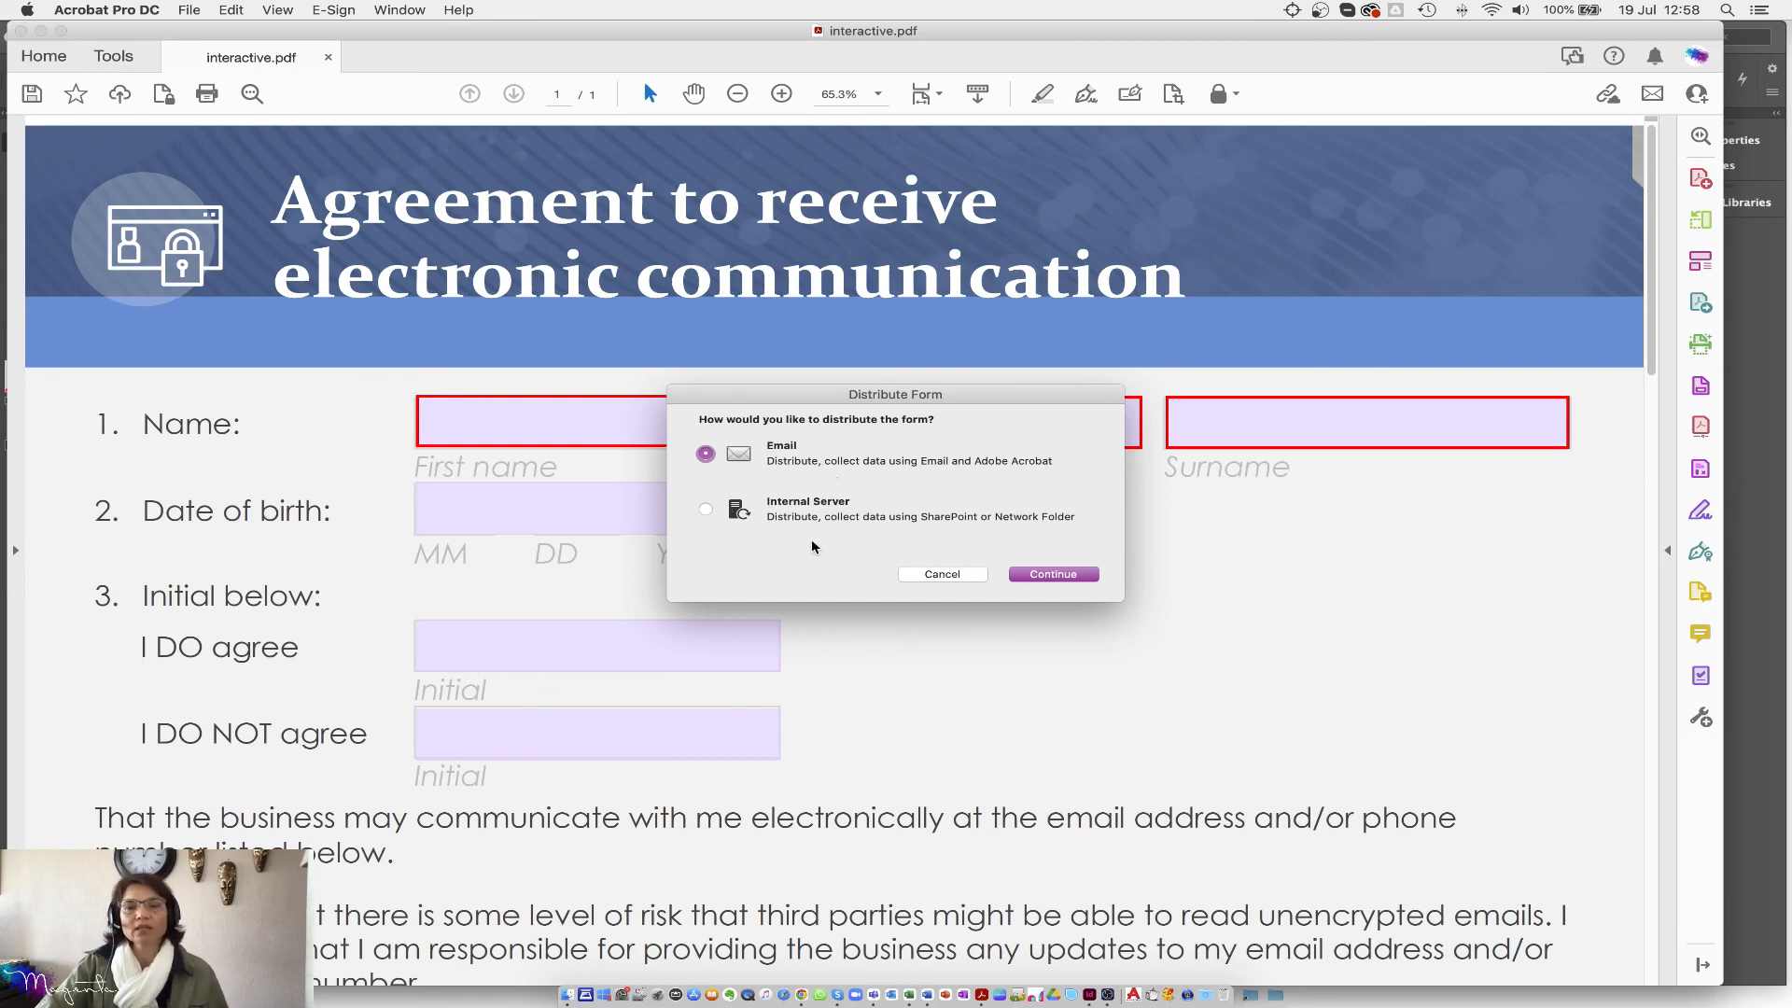
# Step: Choose email distribution, saving a local copy to send manually later
pyautogui.click(797, 515)
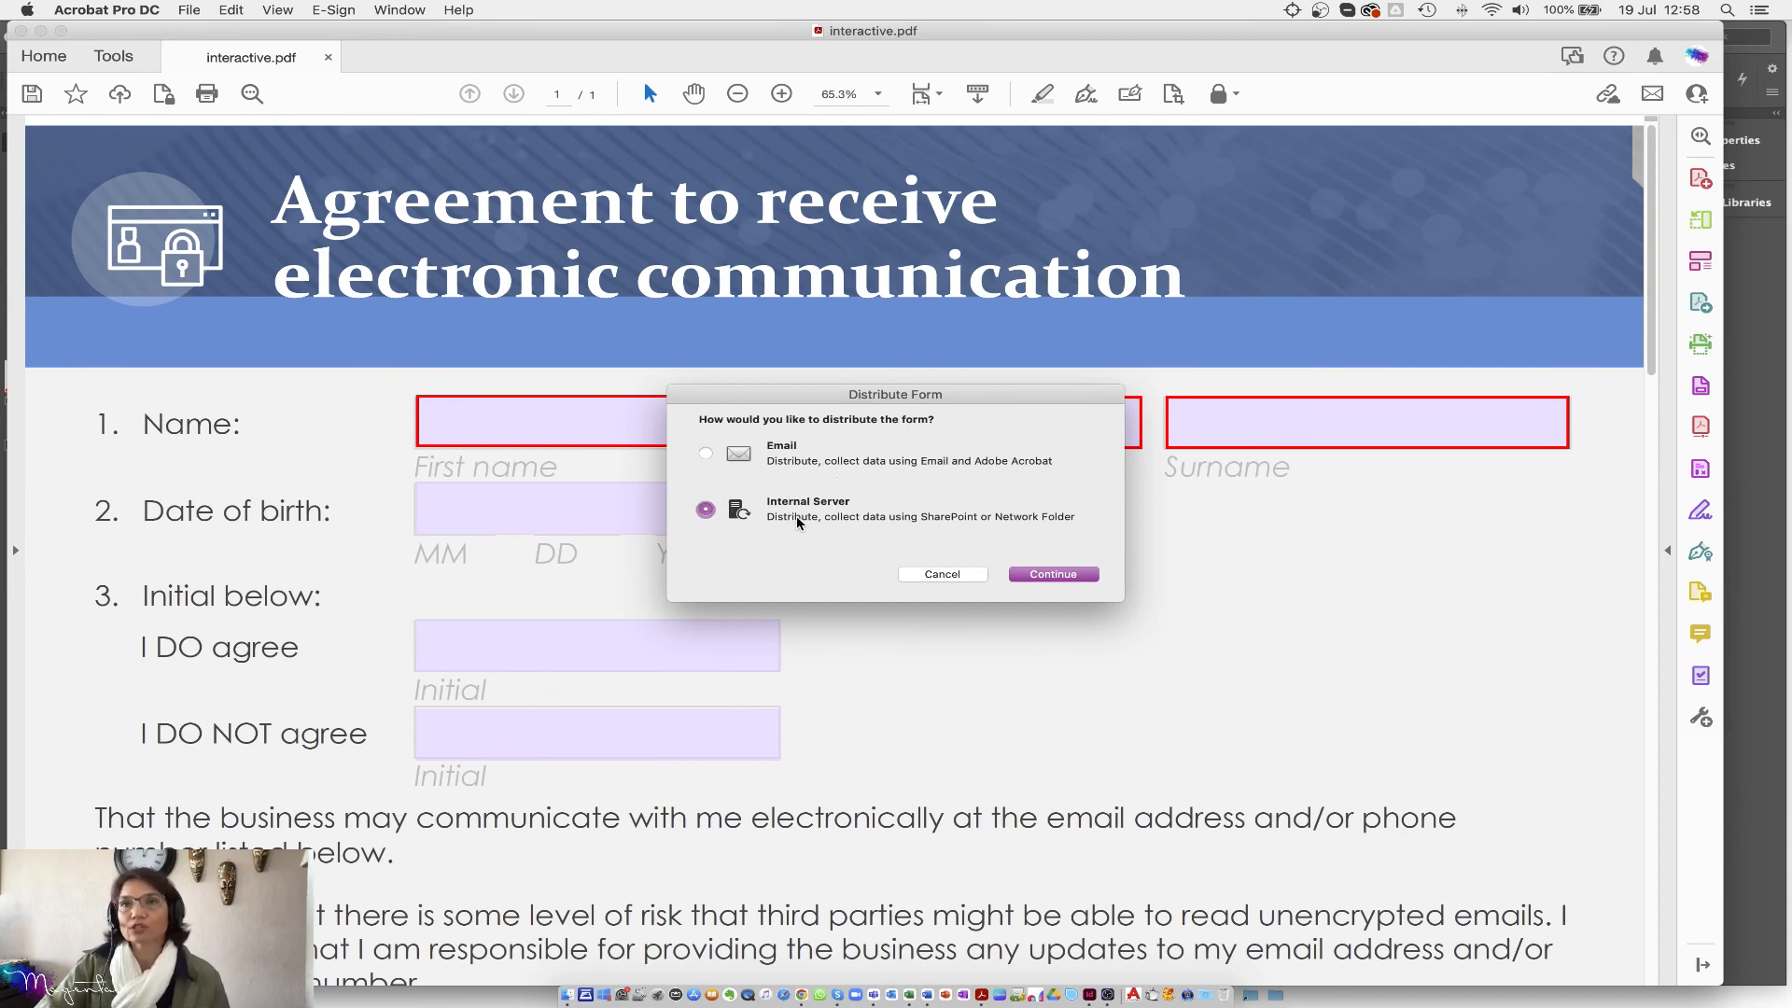
pyautogui.click(795, 457)
pyautogui.click(1062, 576)
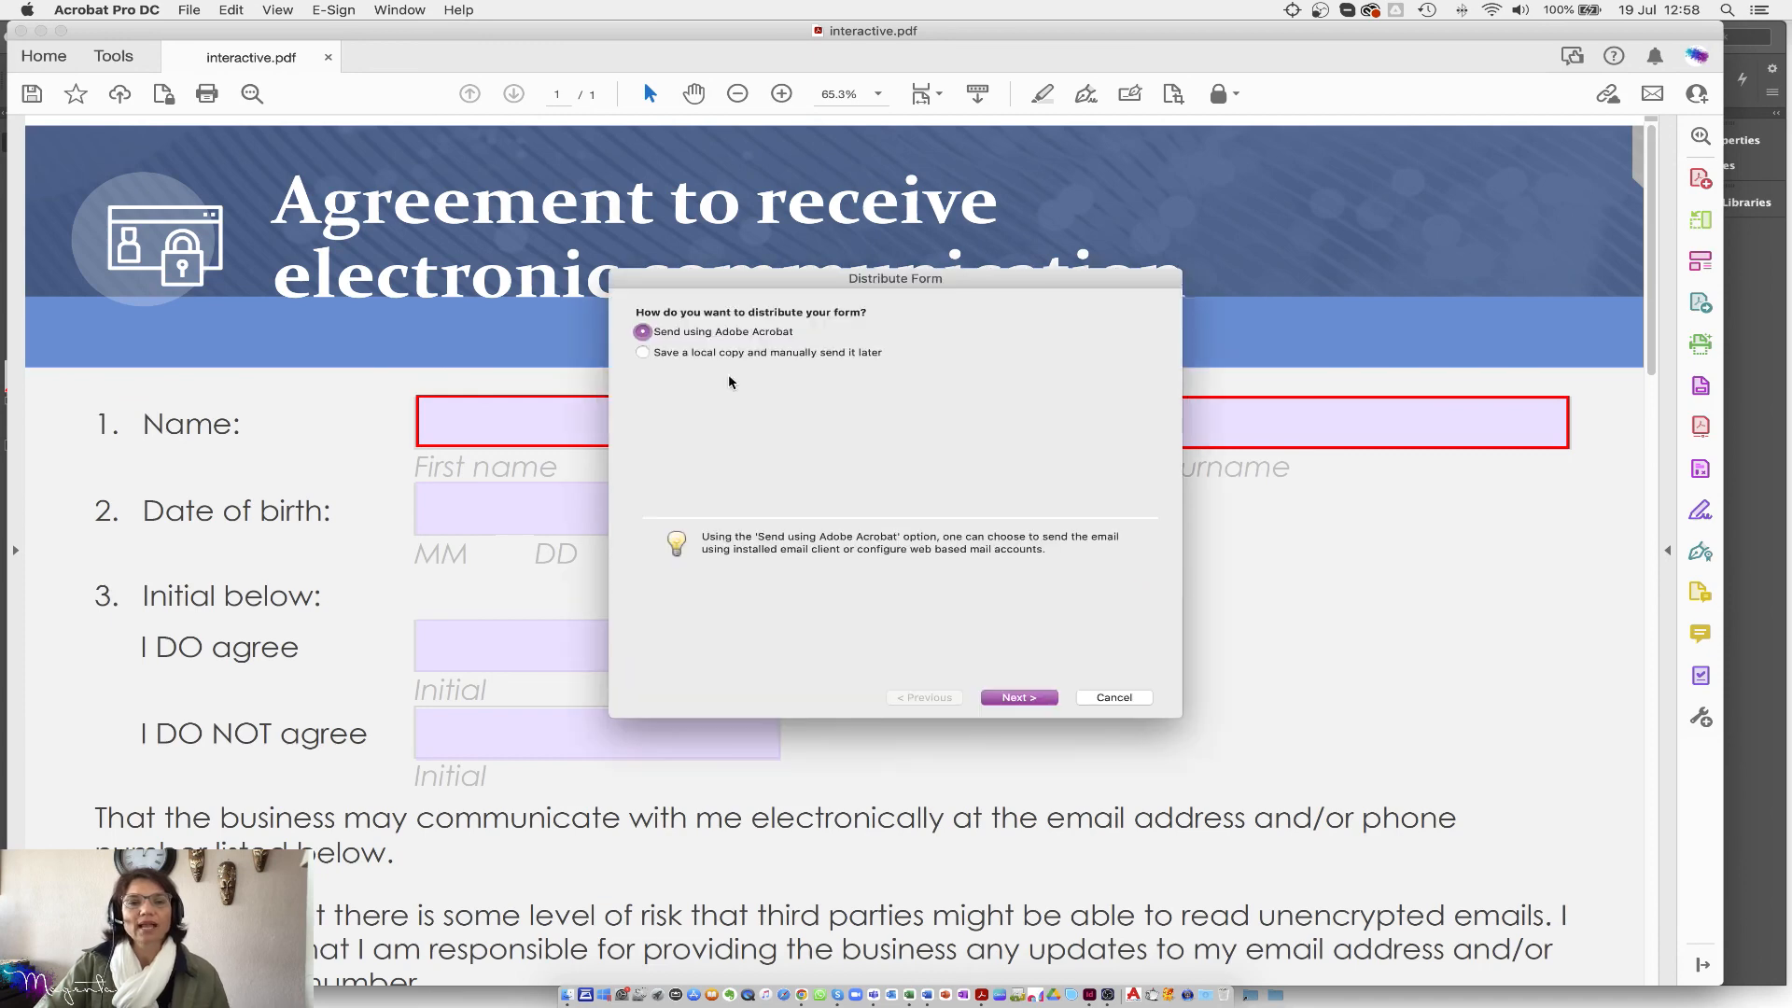
pyautogui.click(642, 353)
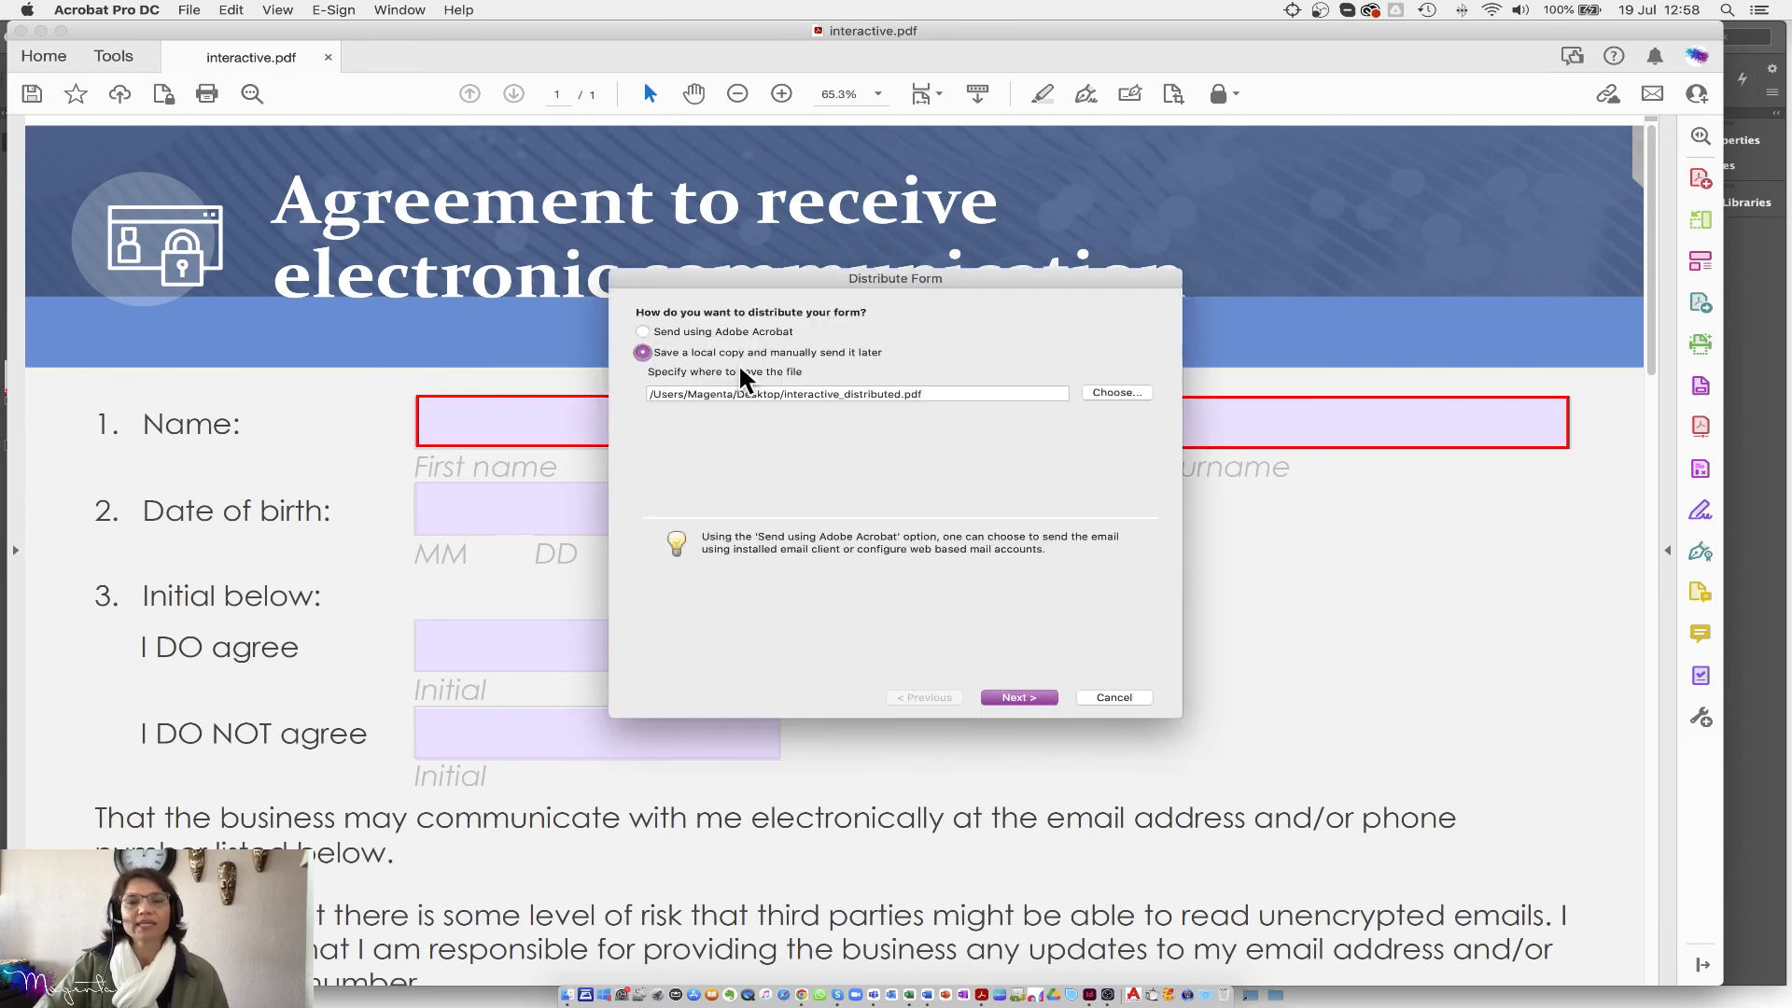
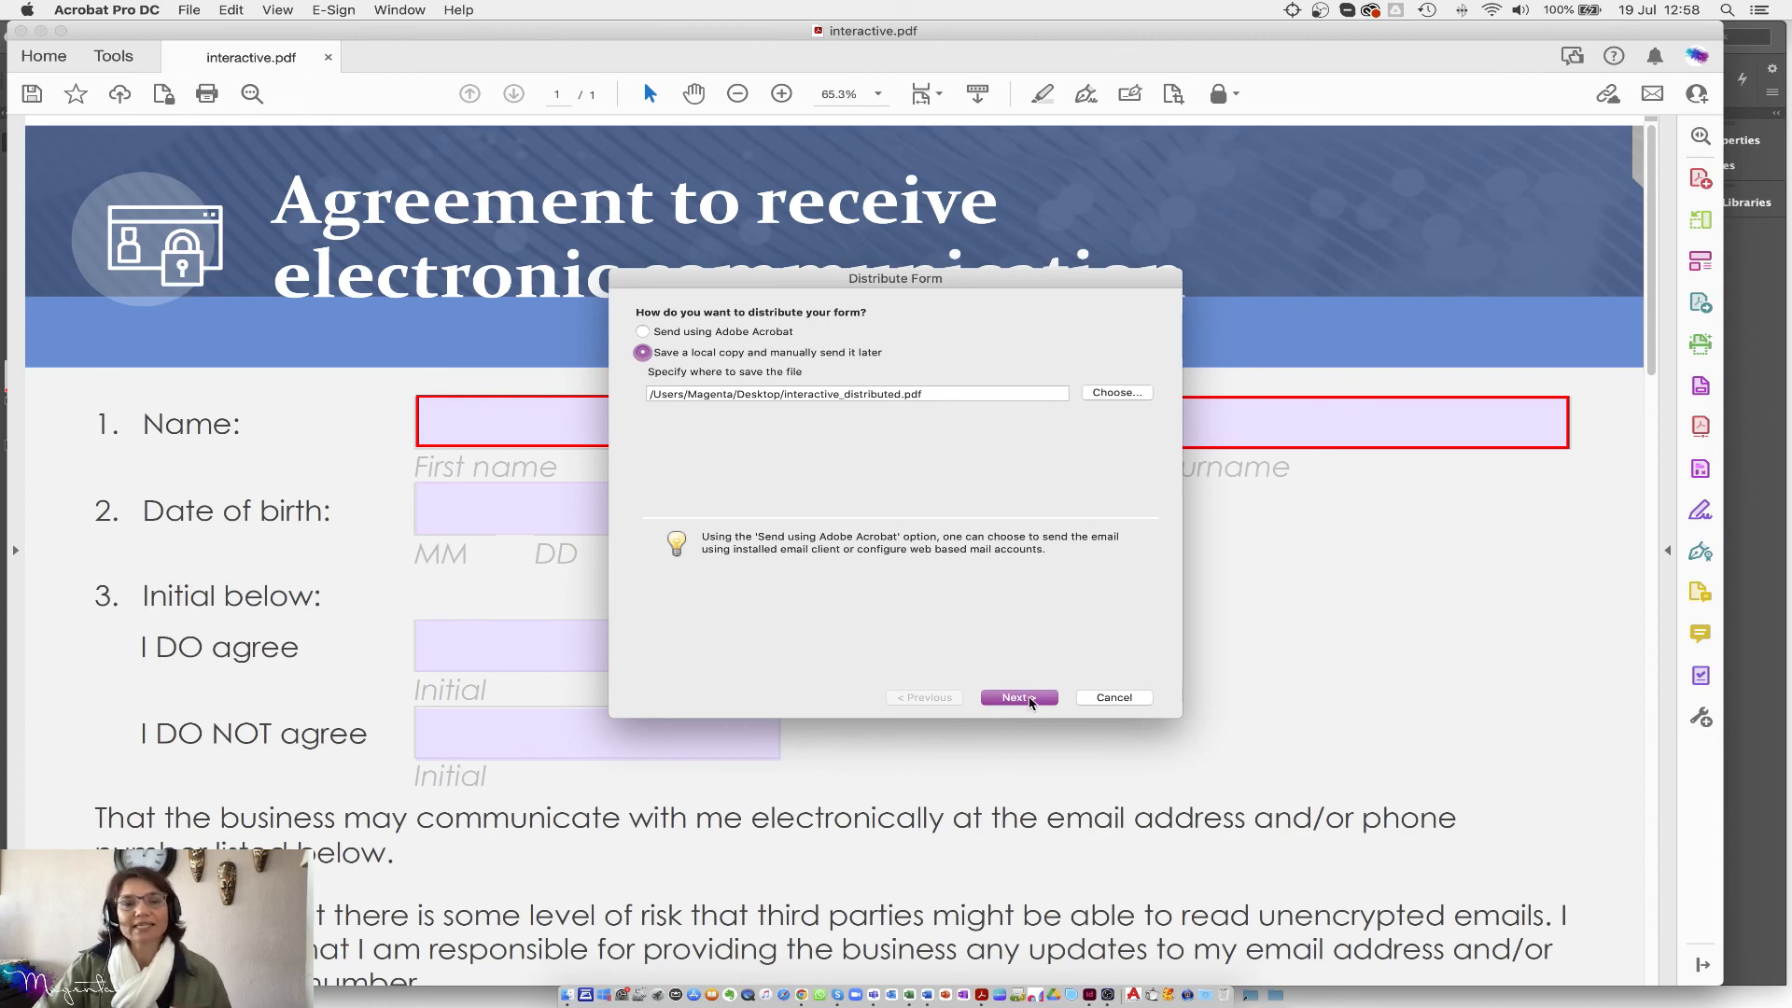
# Step: Finish distribution by saving interactive_distributed.pdf as a local copy to send manually, then close interactive.pdf
pyautogui.click(1020, 698)
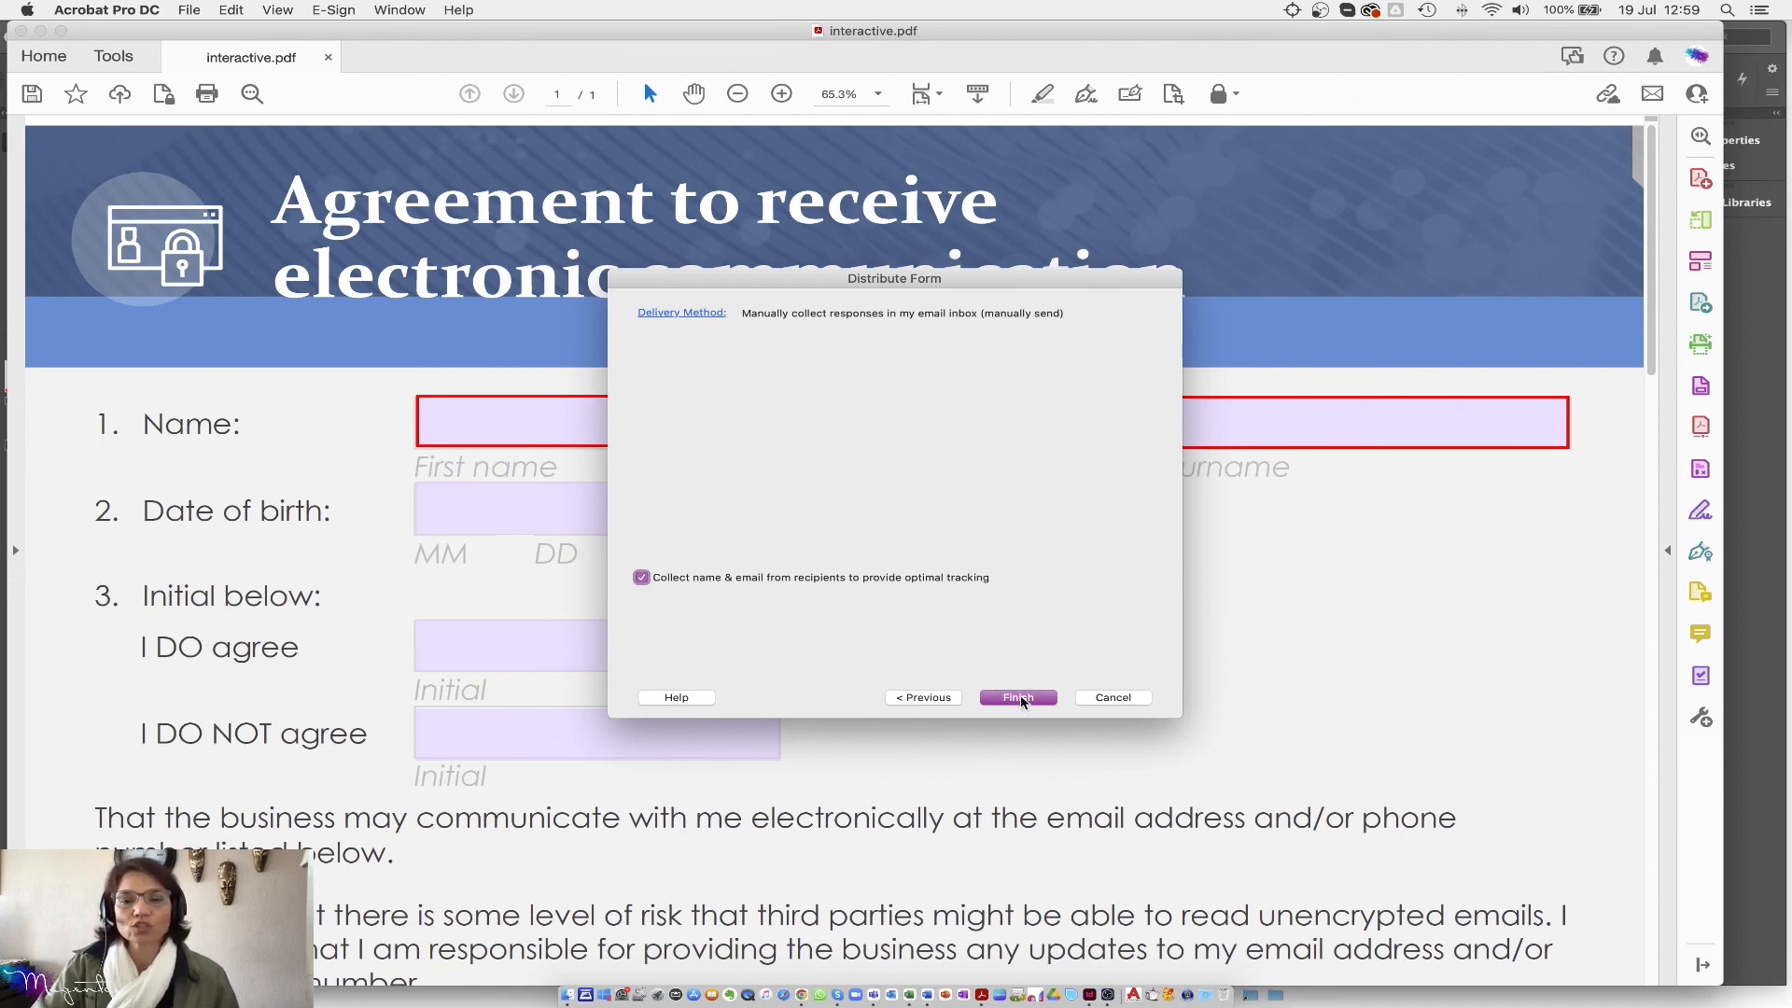
pyautogui.click(1022, 700)
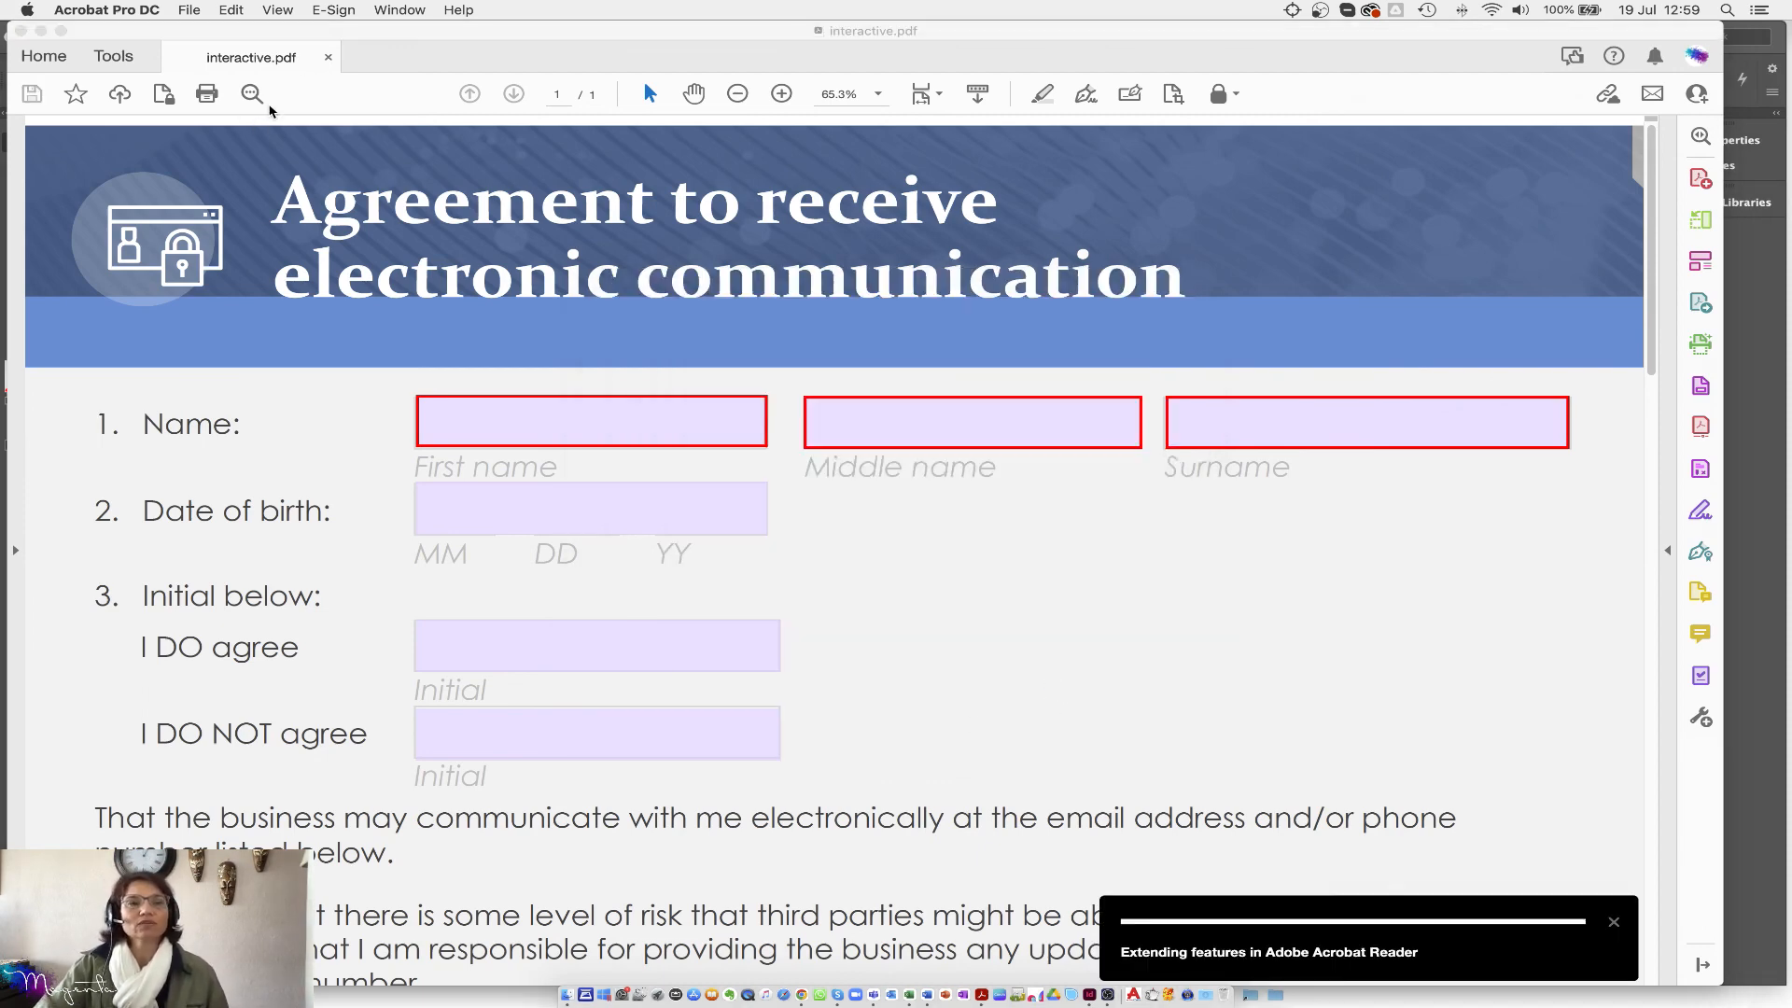
pyautogui.click(327, 58)
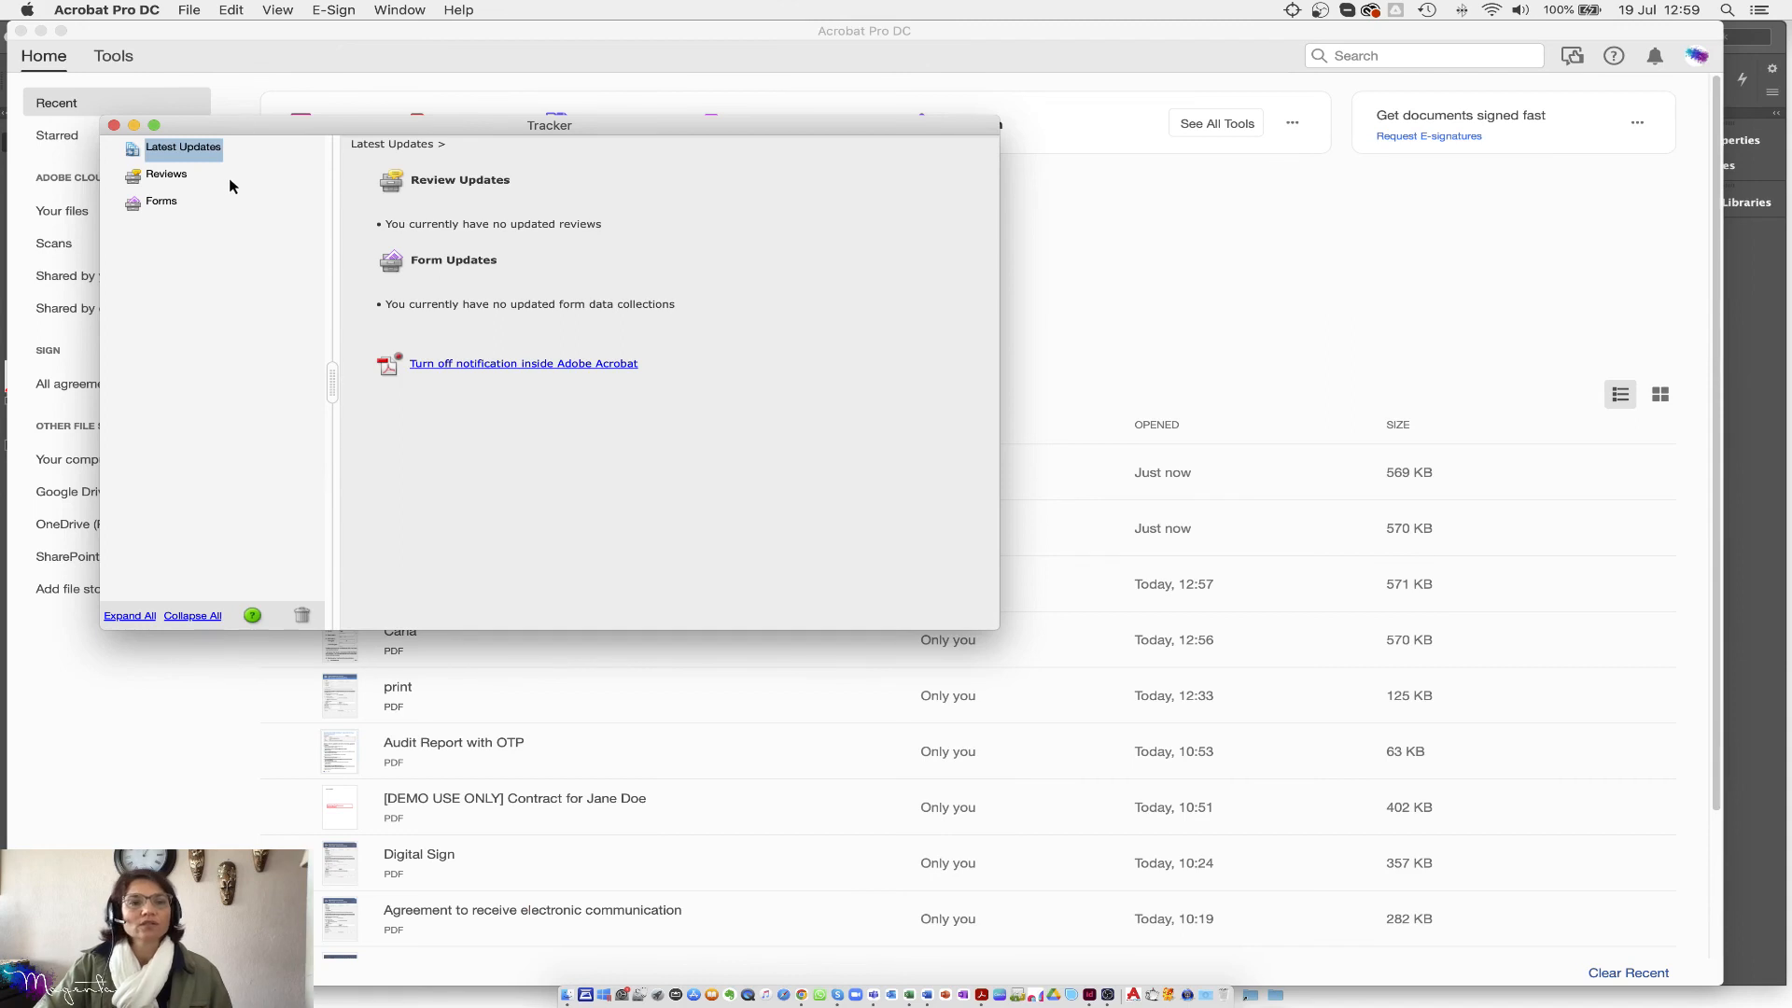
# Step: Close the Tracker and verify interactive_distributed.pdf and interactive_responses.pdf on the Desktop in Finder
pyautogui.click(114, 125)
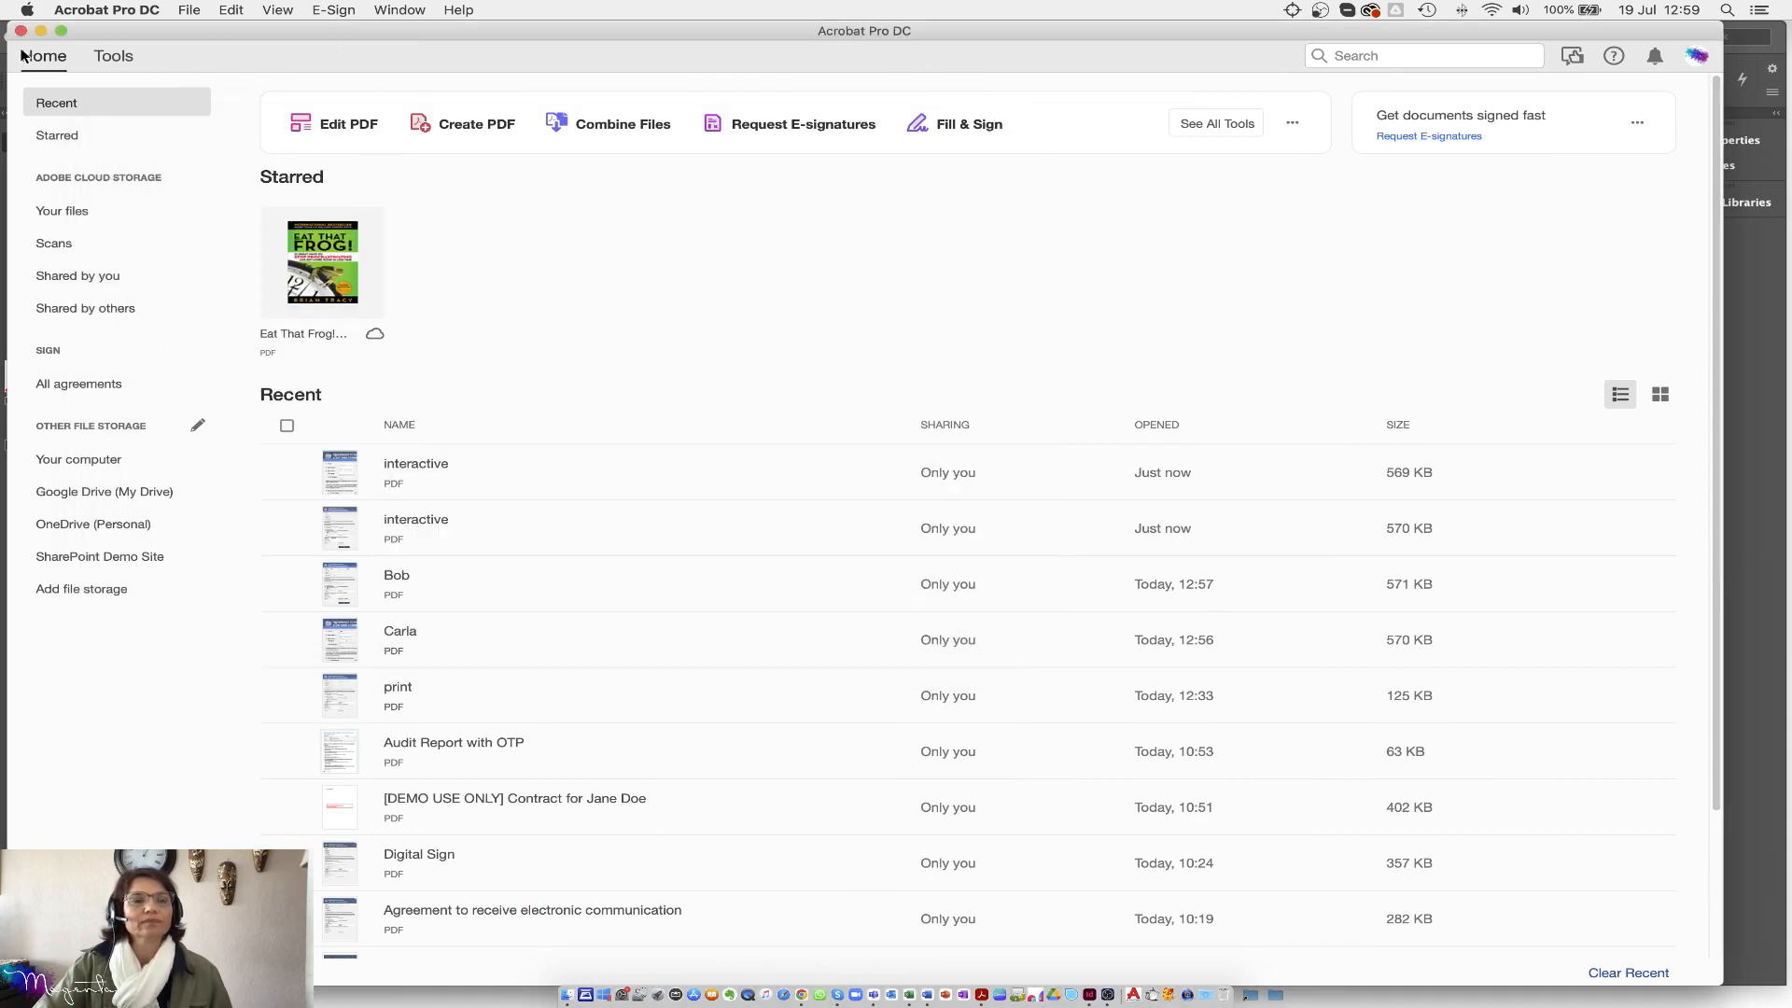
pyautogui.click(567, 997)
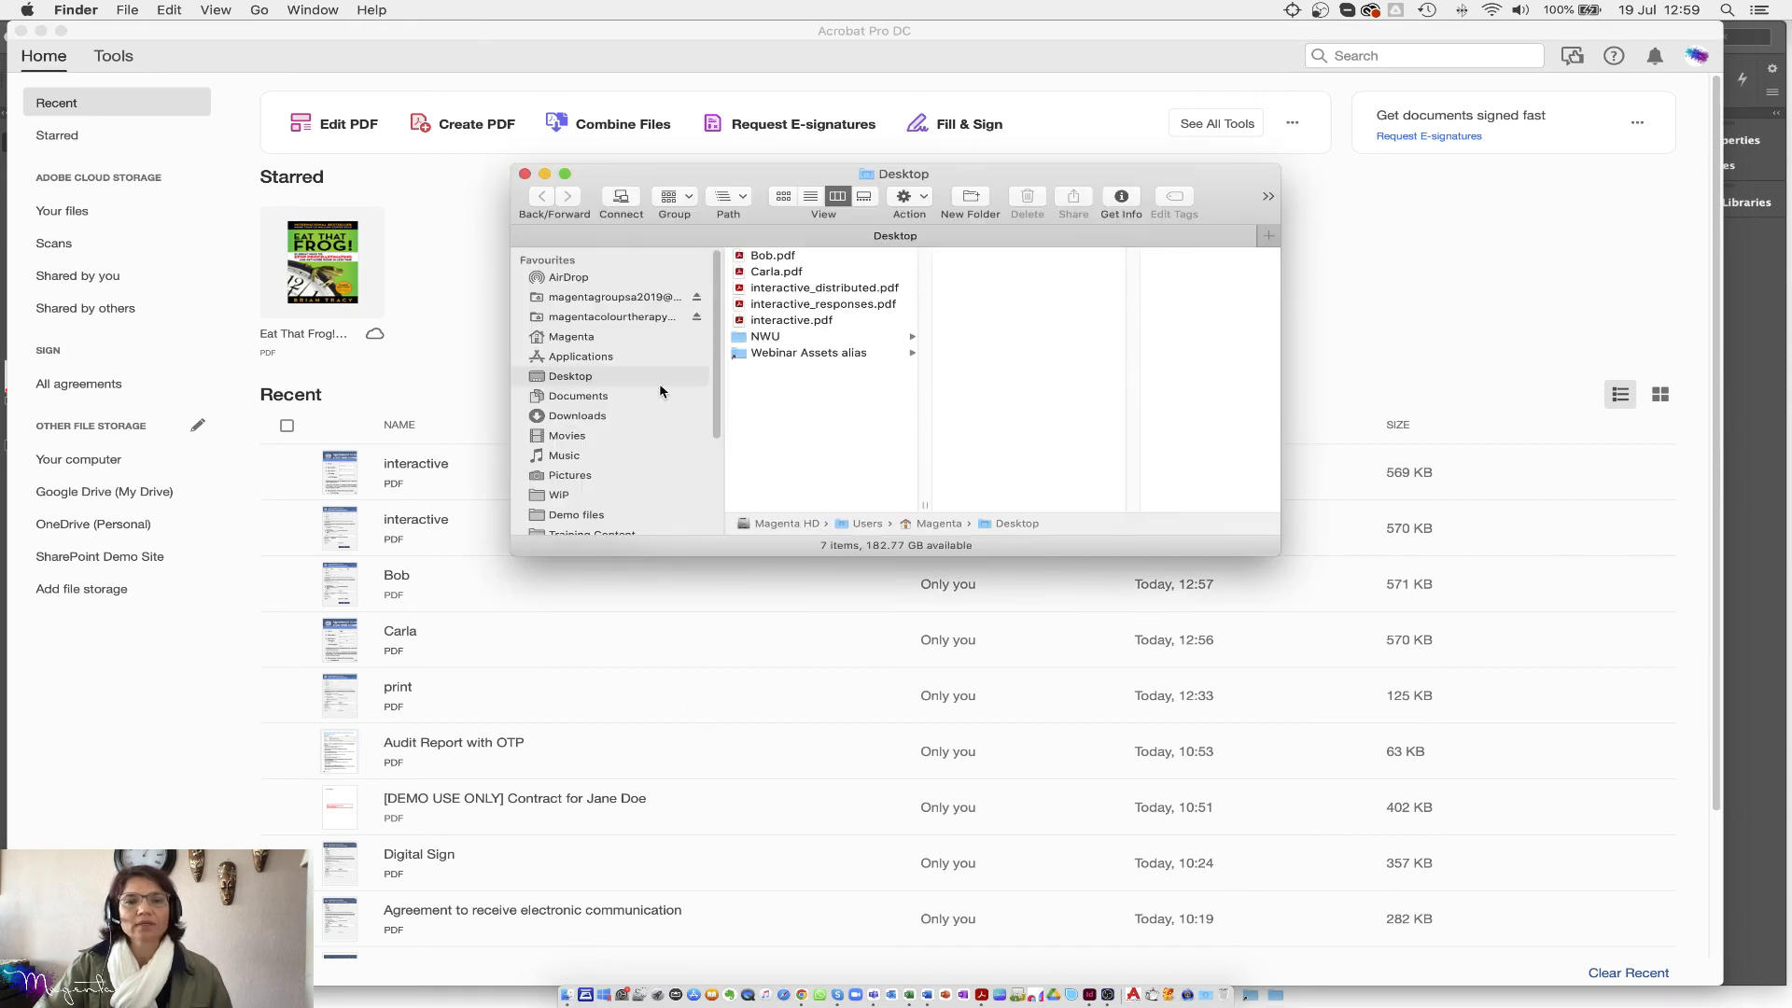
pyautogui.moveTo(922, 507); pyautogui.dragTo(1052, 497)
pyautogui.press('alt+super+8')
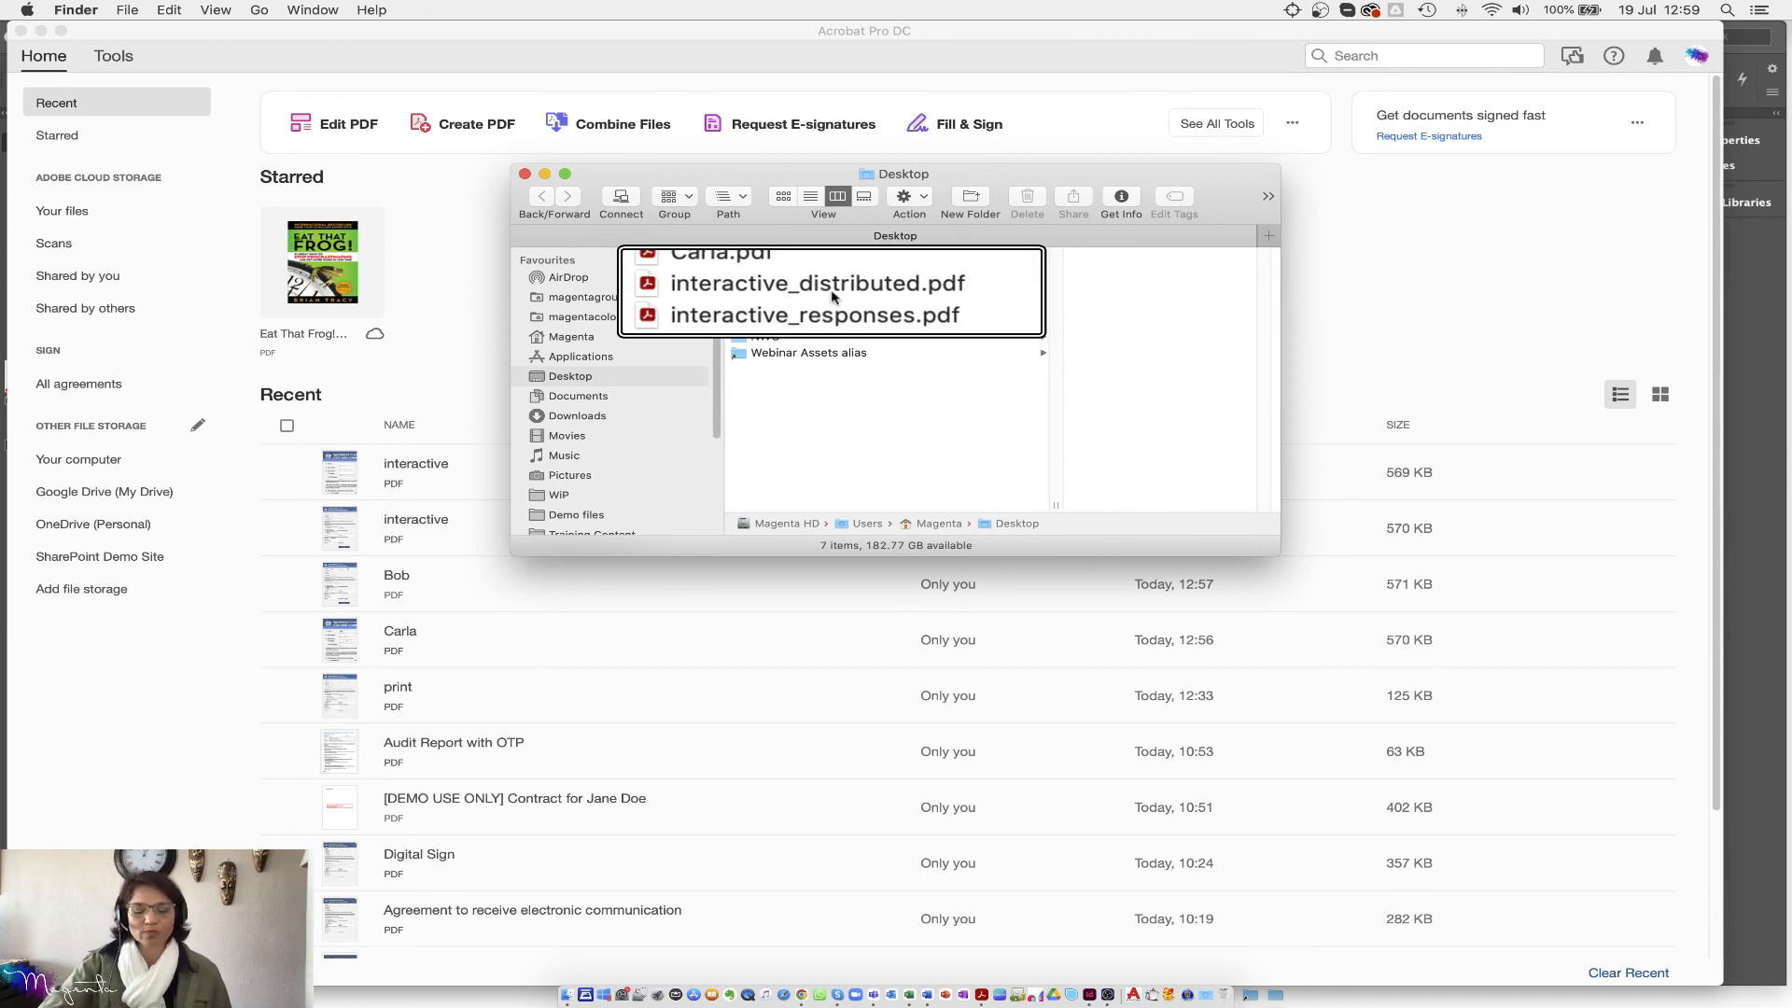
pyautogui.press('alt+super+8')
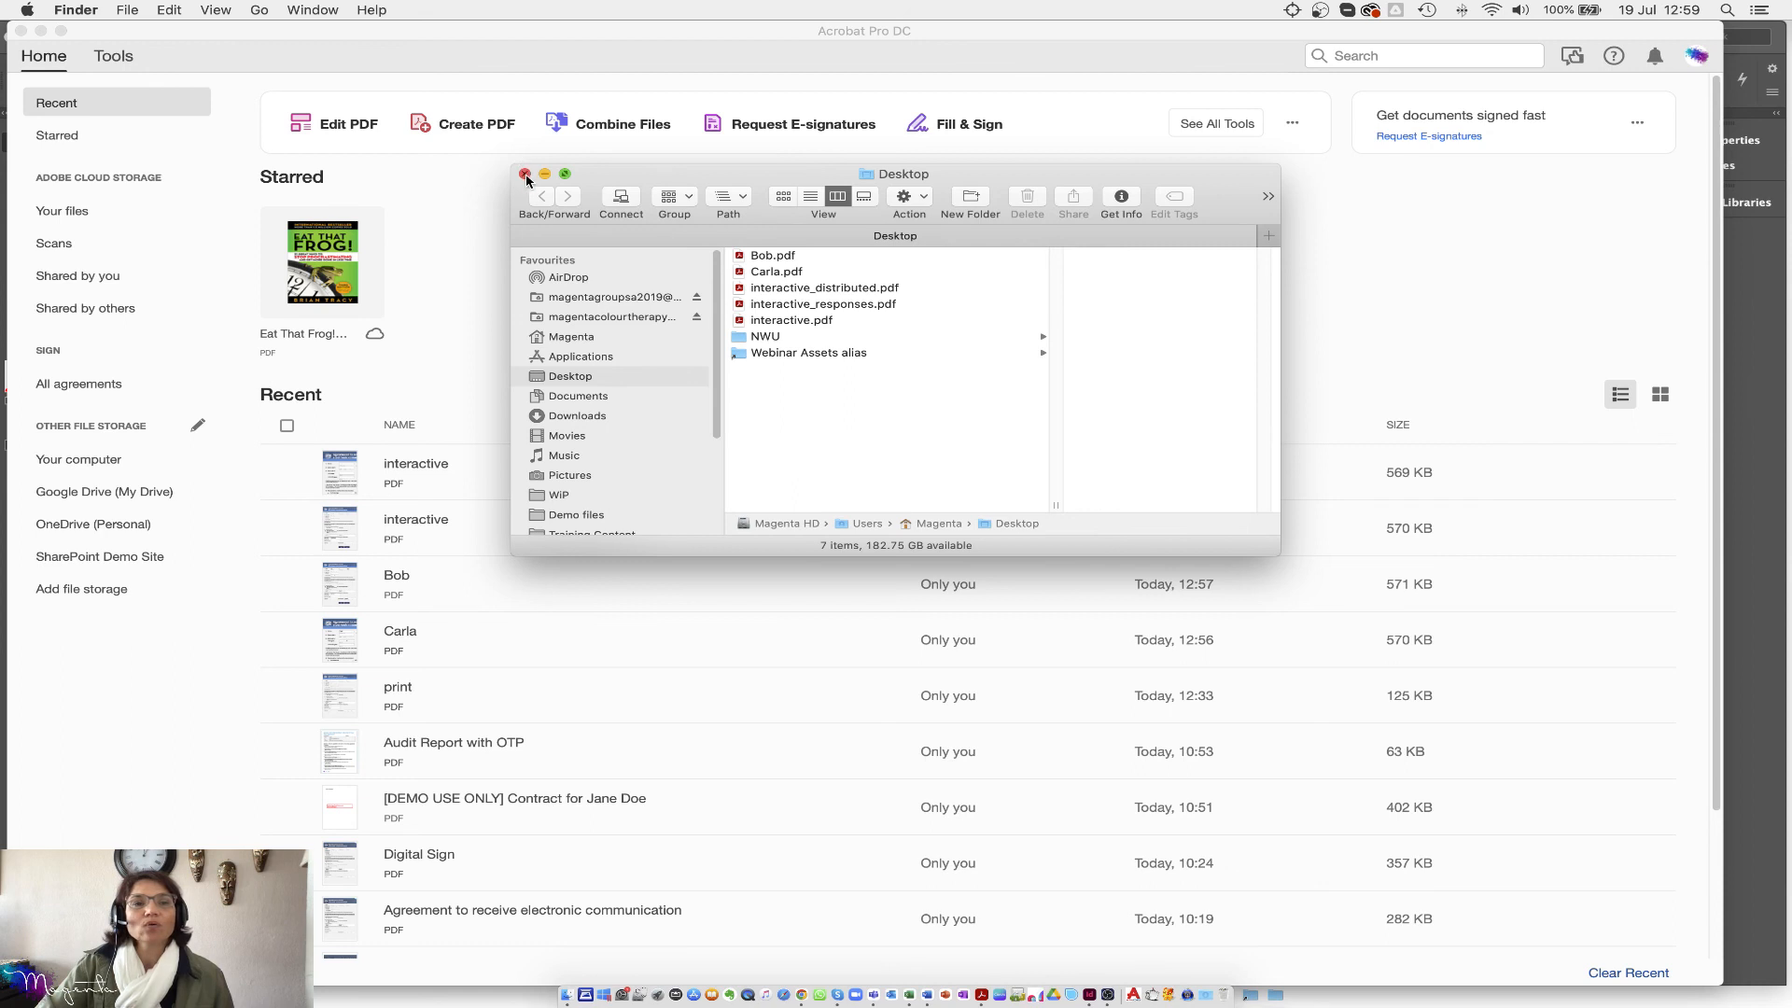
pyautogui.click(525, 174)
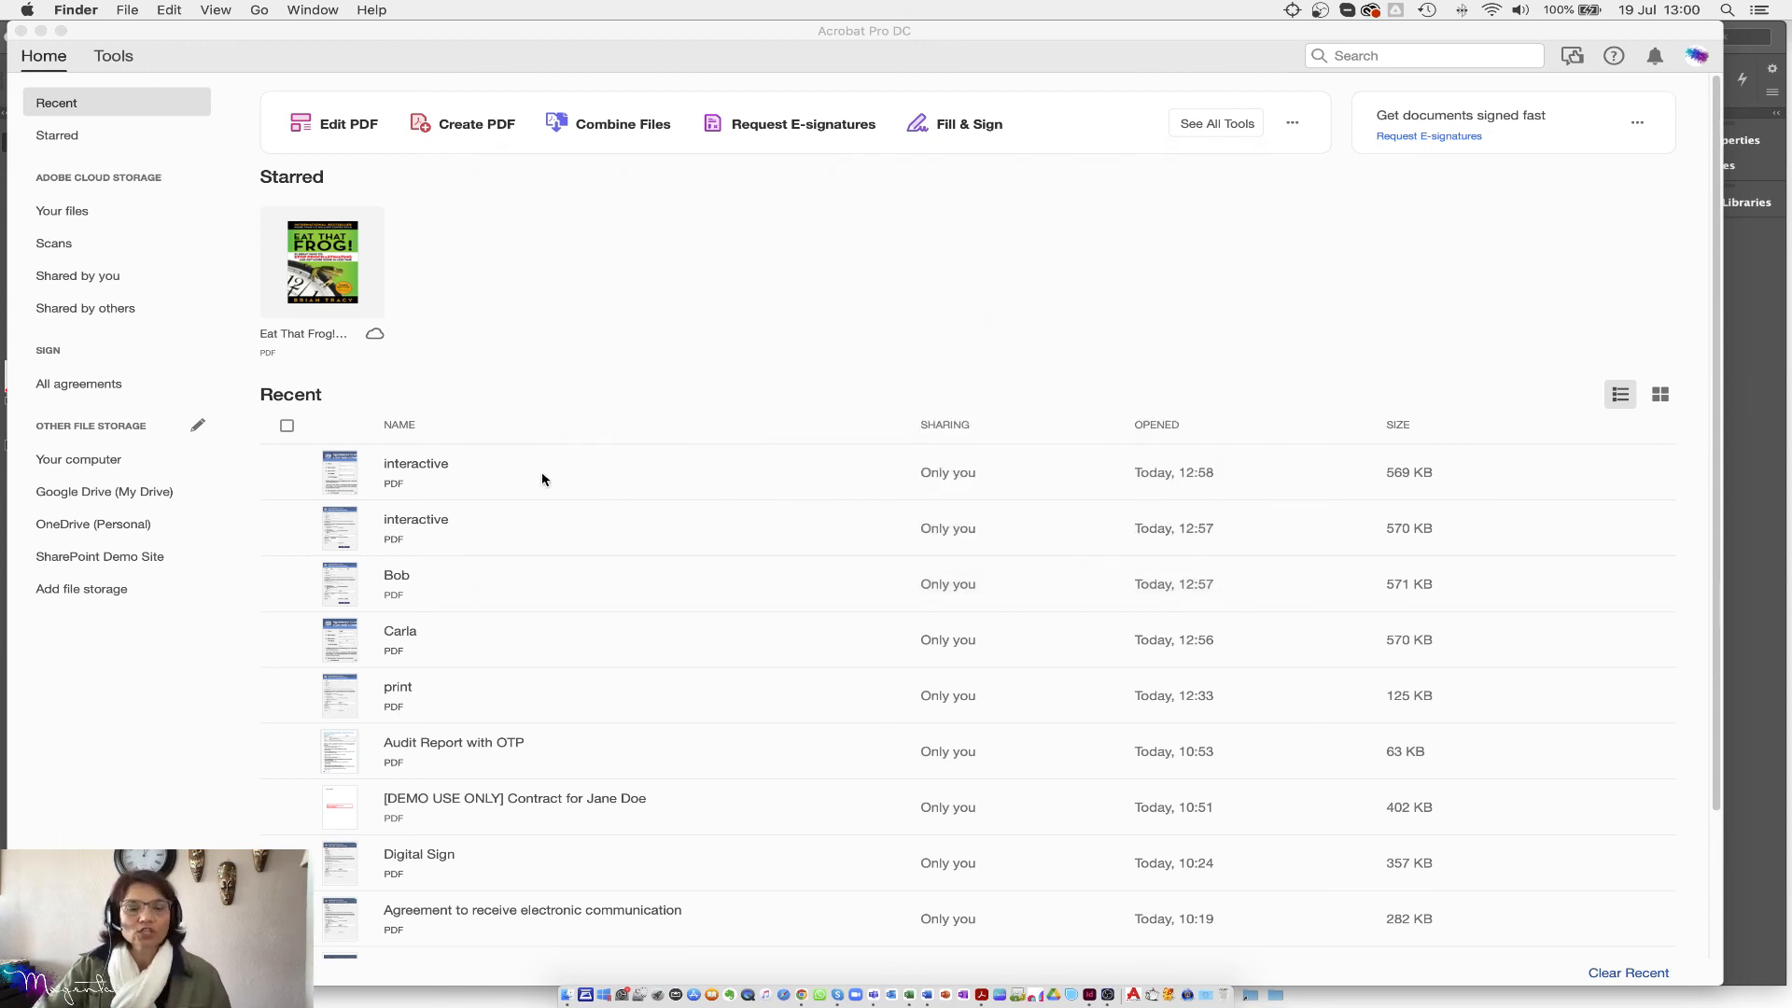
pyautogui.click(566, 996)
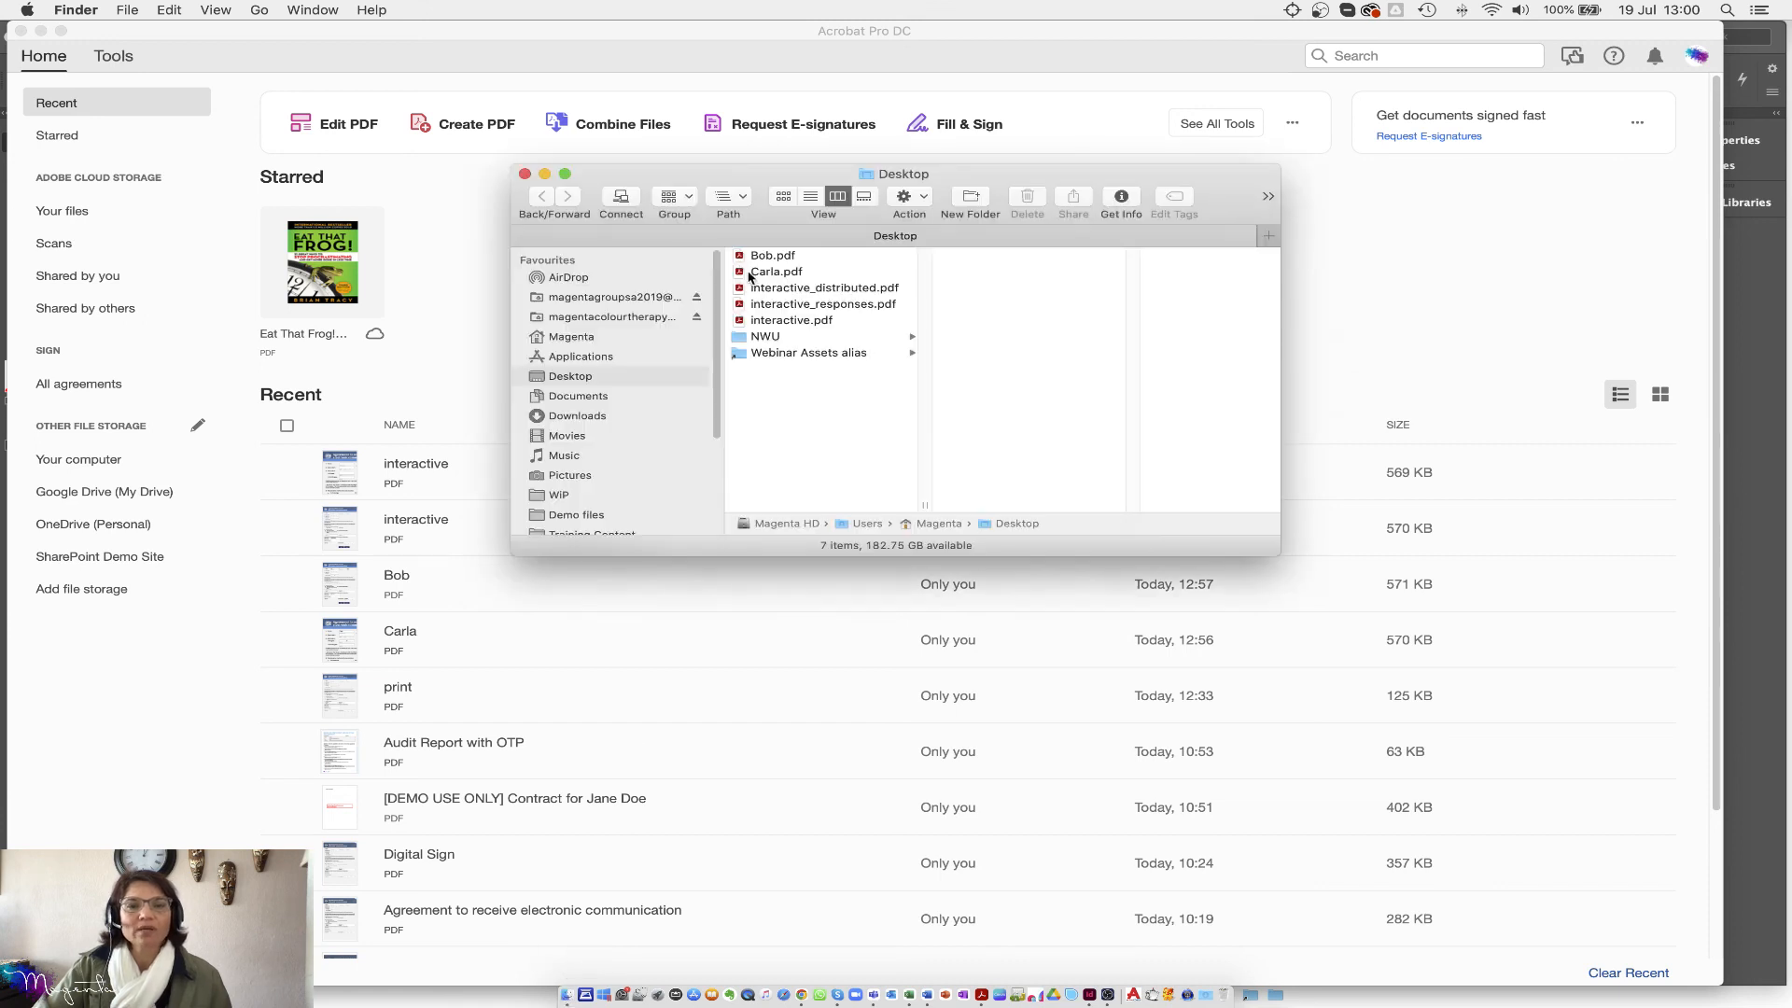
# Step: Open interactive_responses.pdf and compile Bob.pdf and Carla.pdf into it as responses
pyautogui.doubleClick(814, 304)
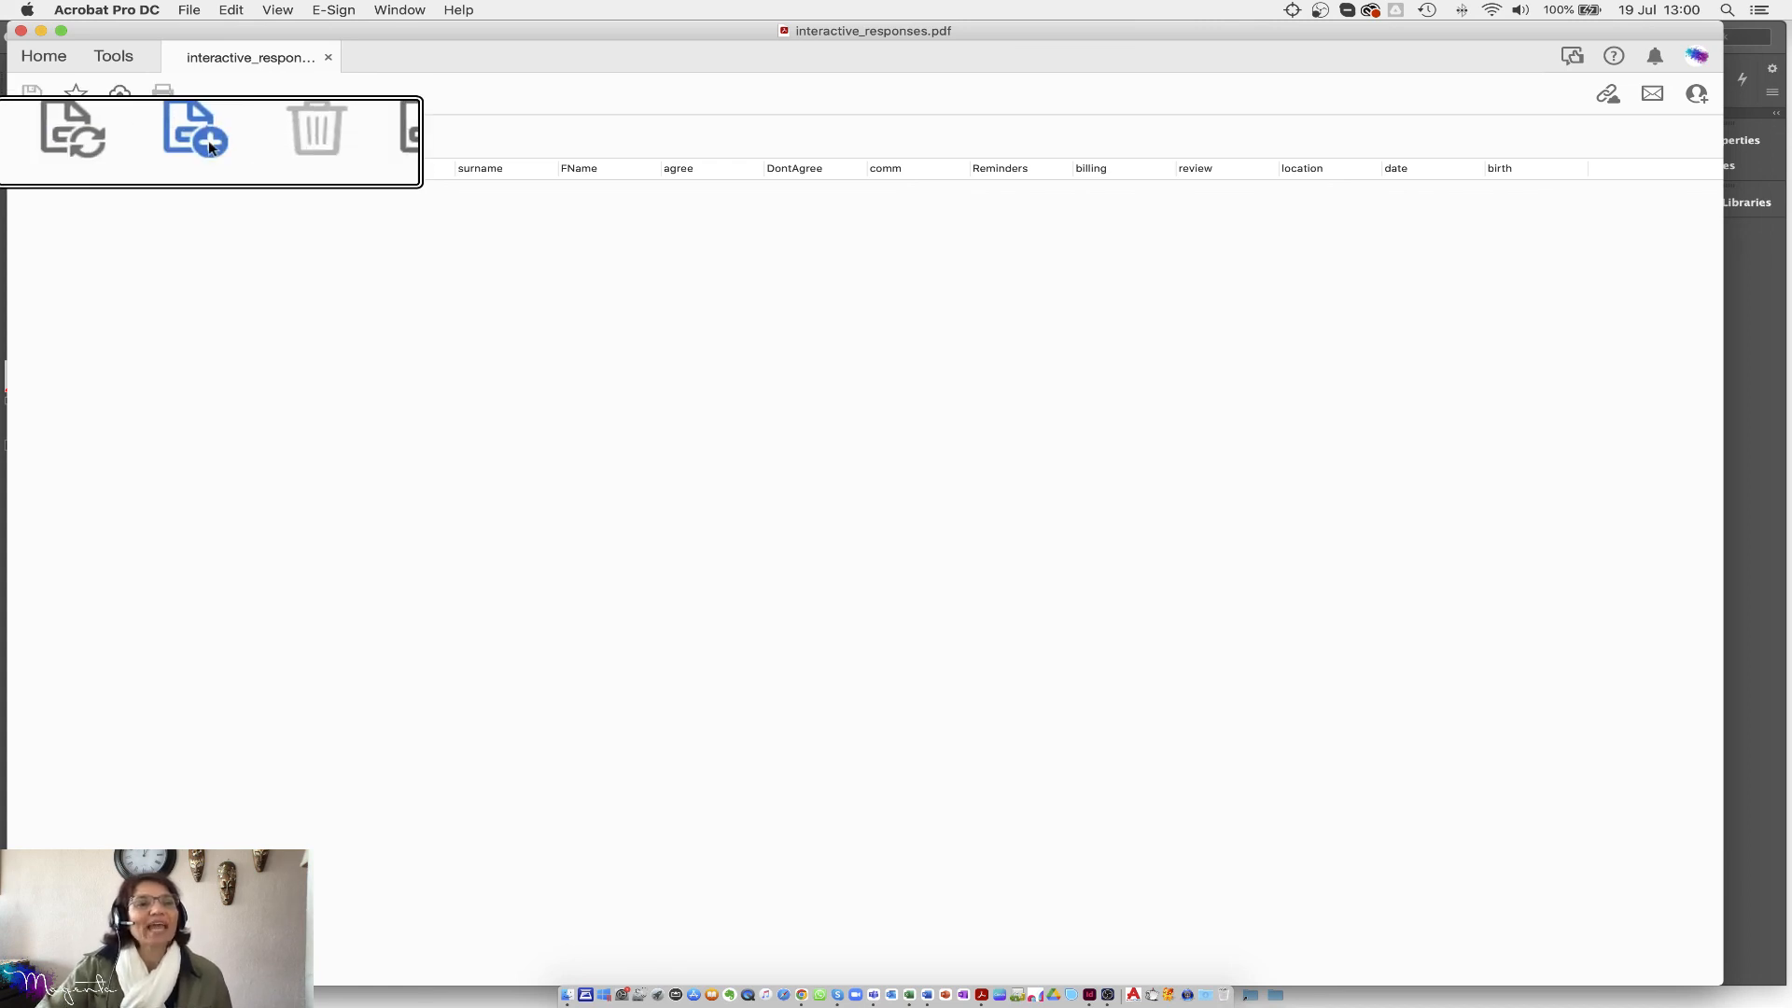
pyautogui.click(207, 148)
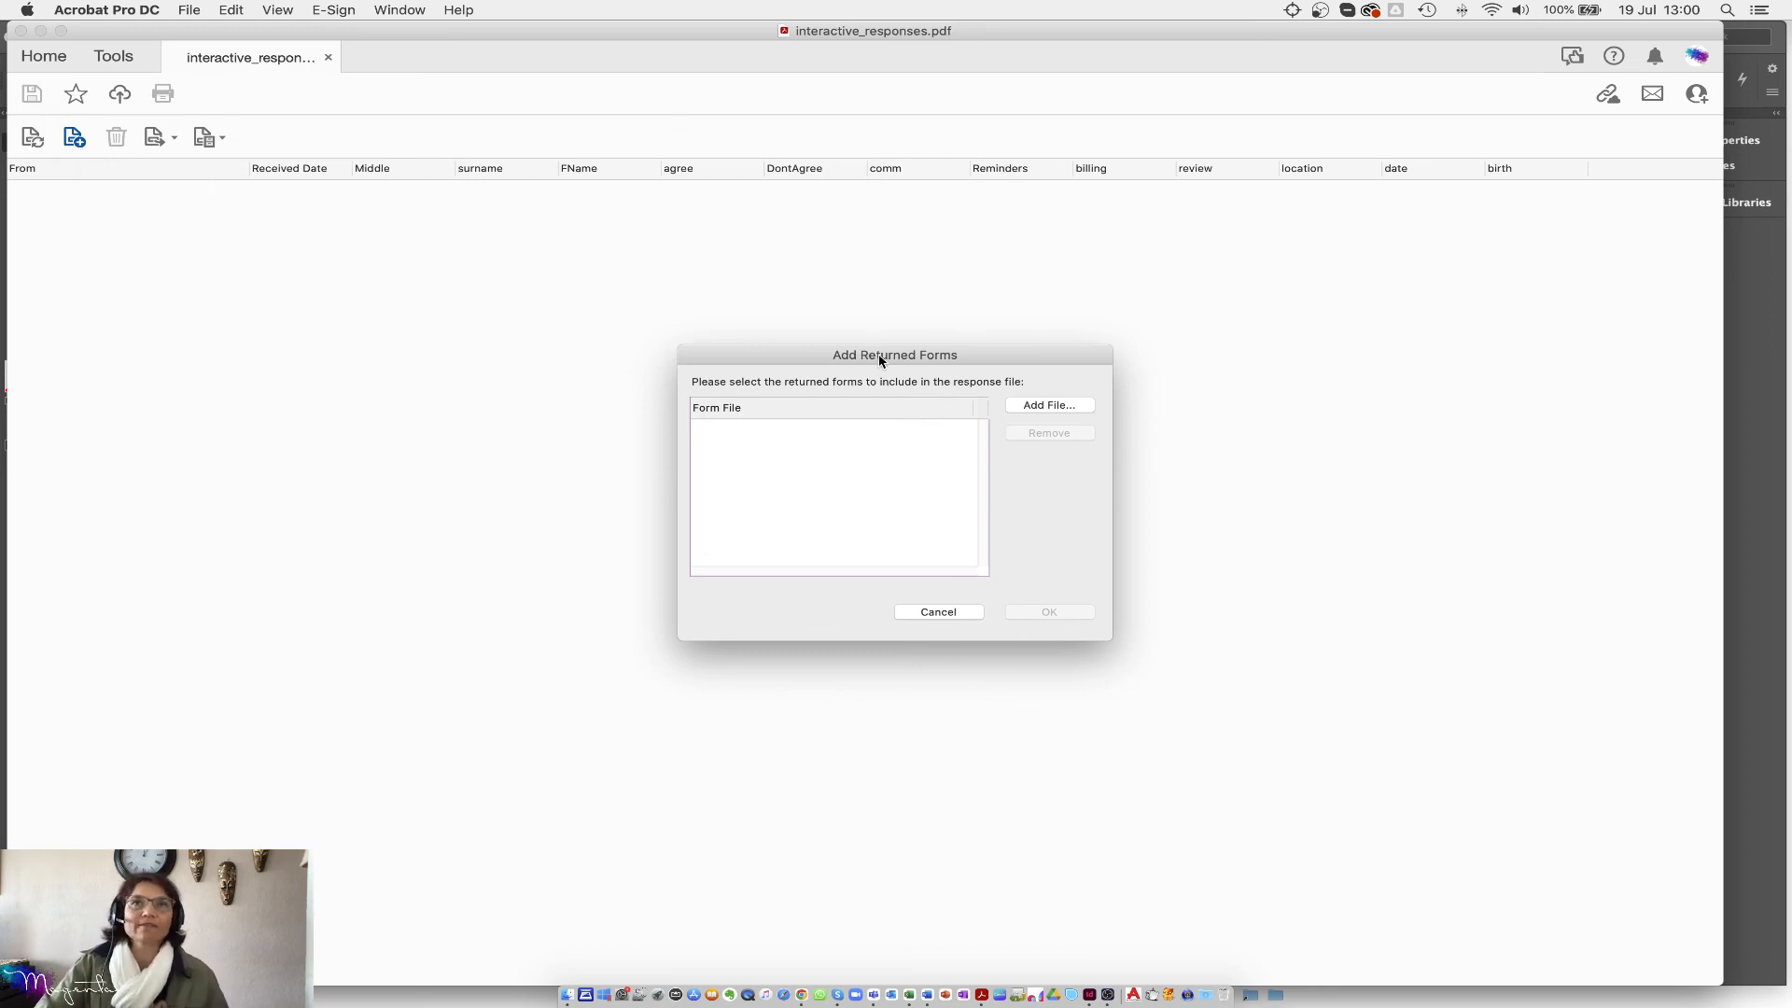
pyautogui.click(1036, 408)
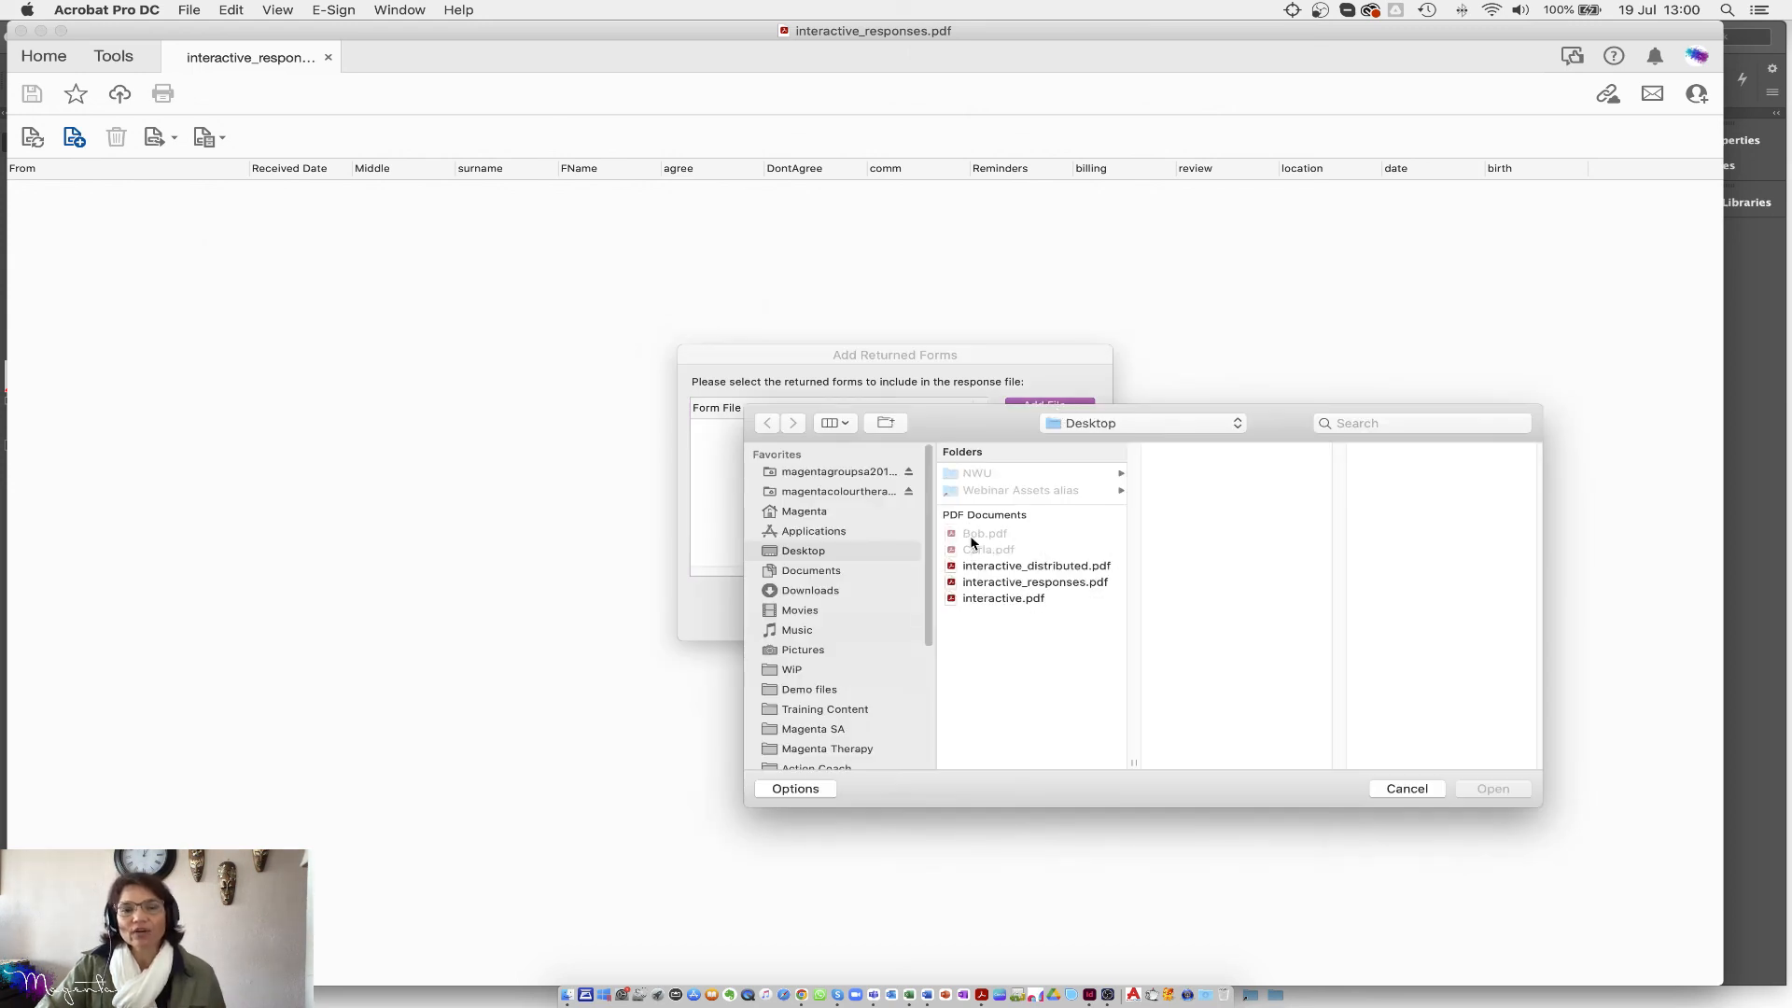
pyautogui.click(978, 536)
pyautogui.keyDown('shift'); pyautogui.click(982, 550); pyautogui.keyUp('shift')
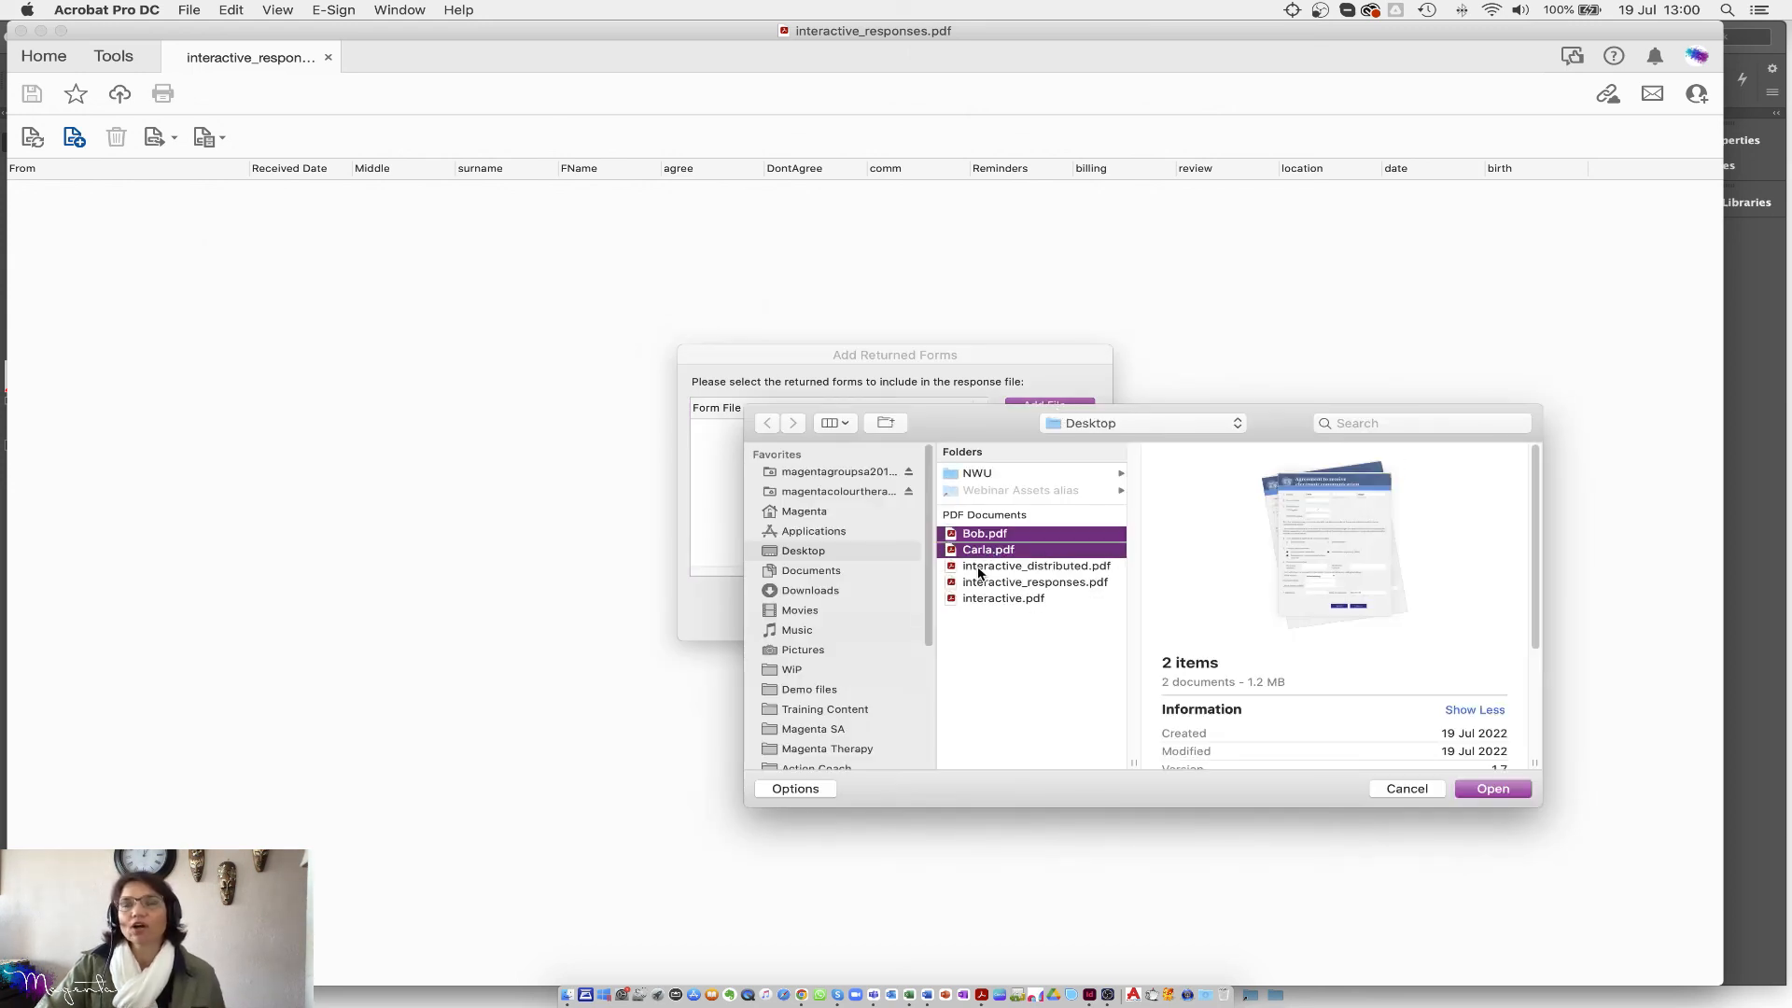
pyautogui.click(1493, 792)
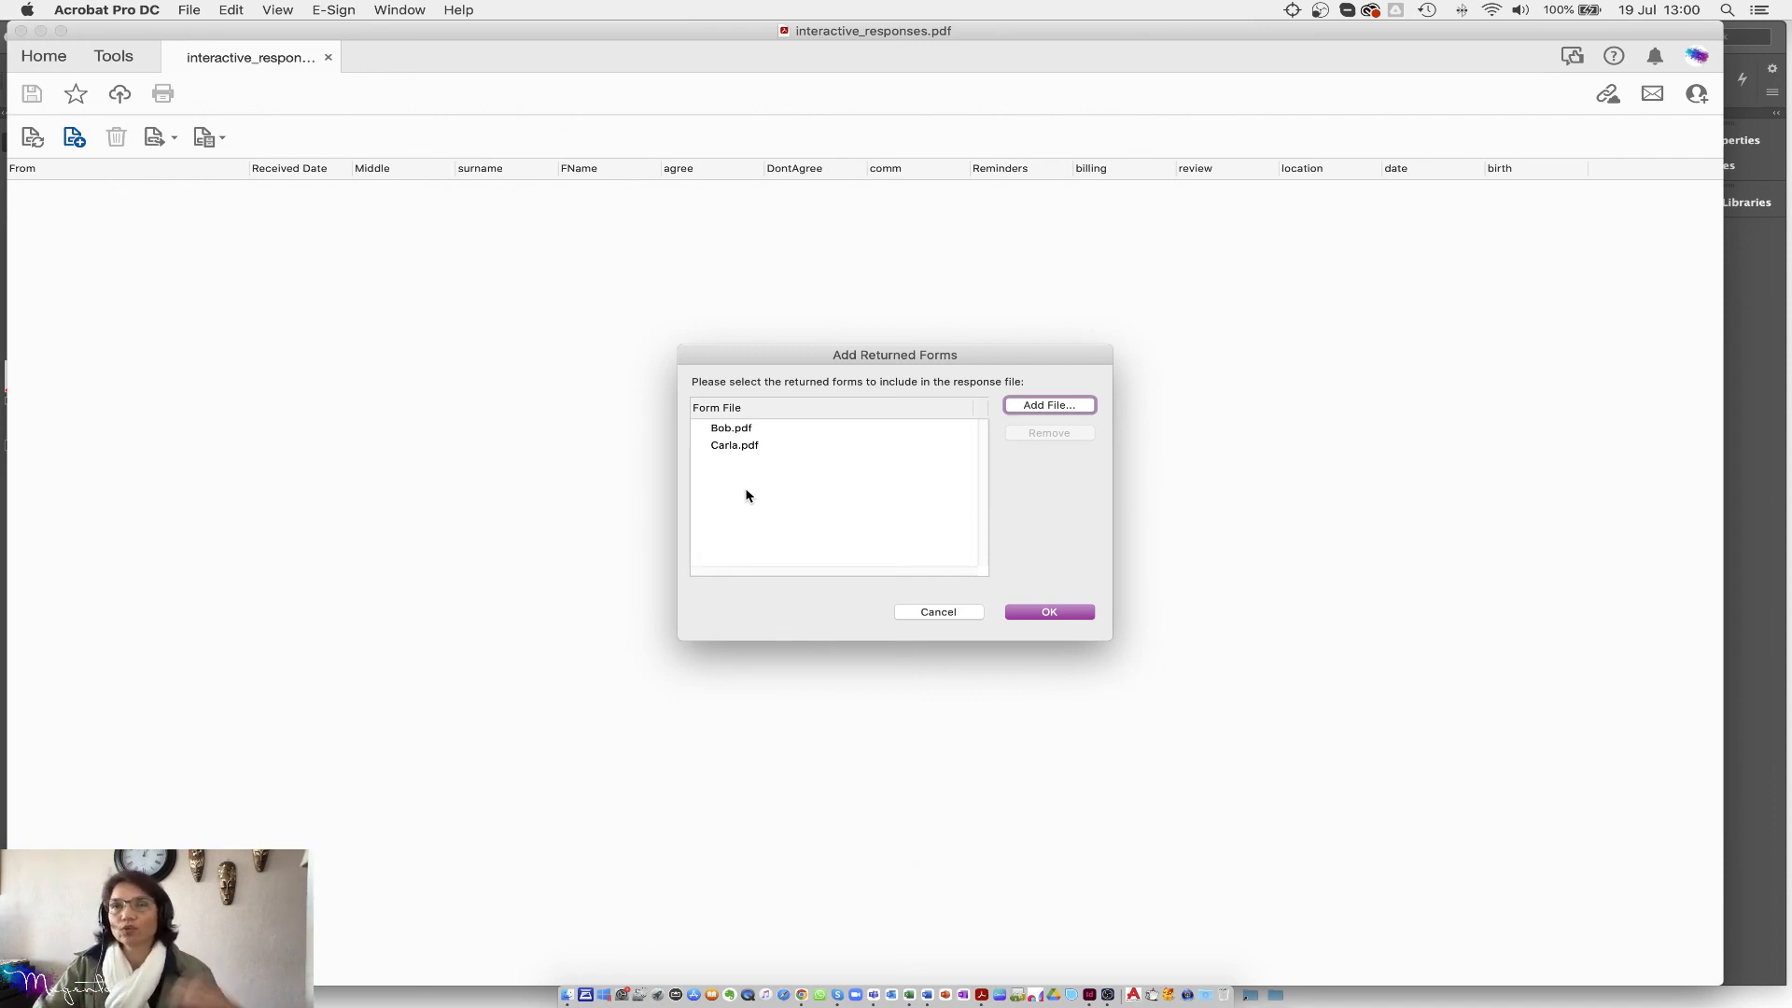
pyautogui.click(1050, 613)
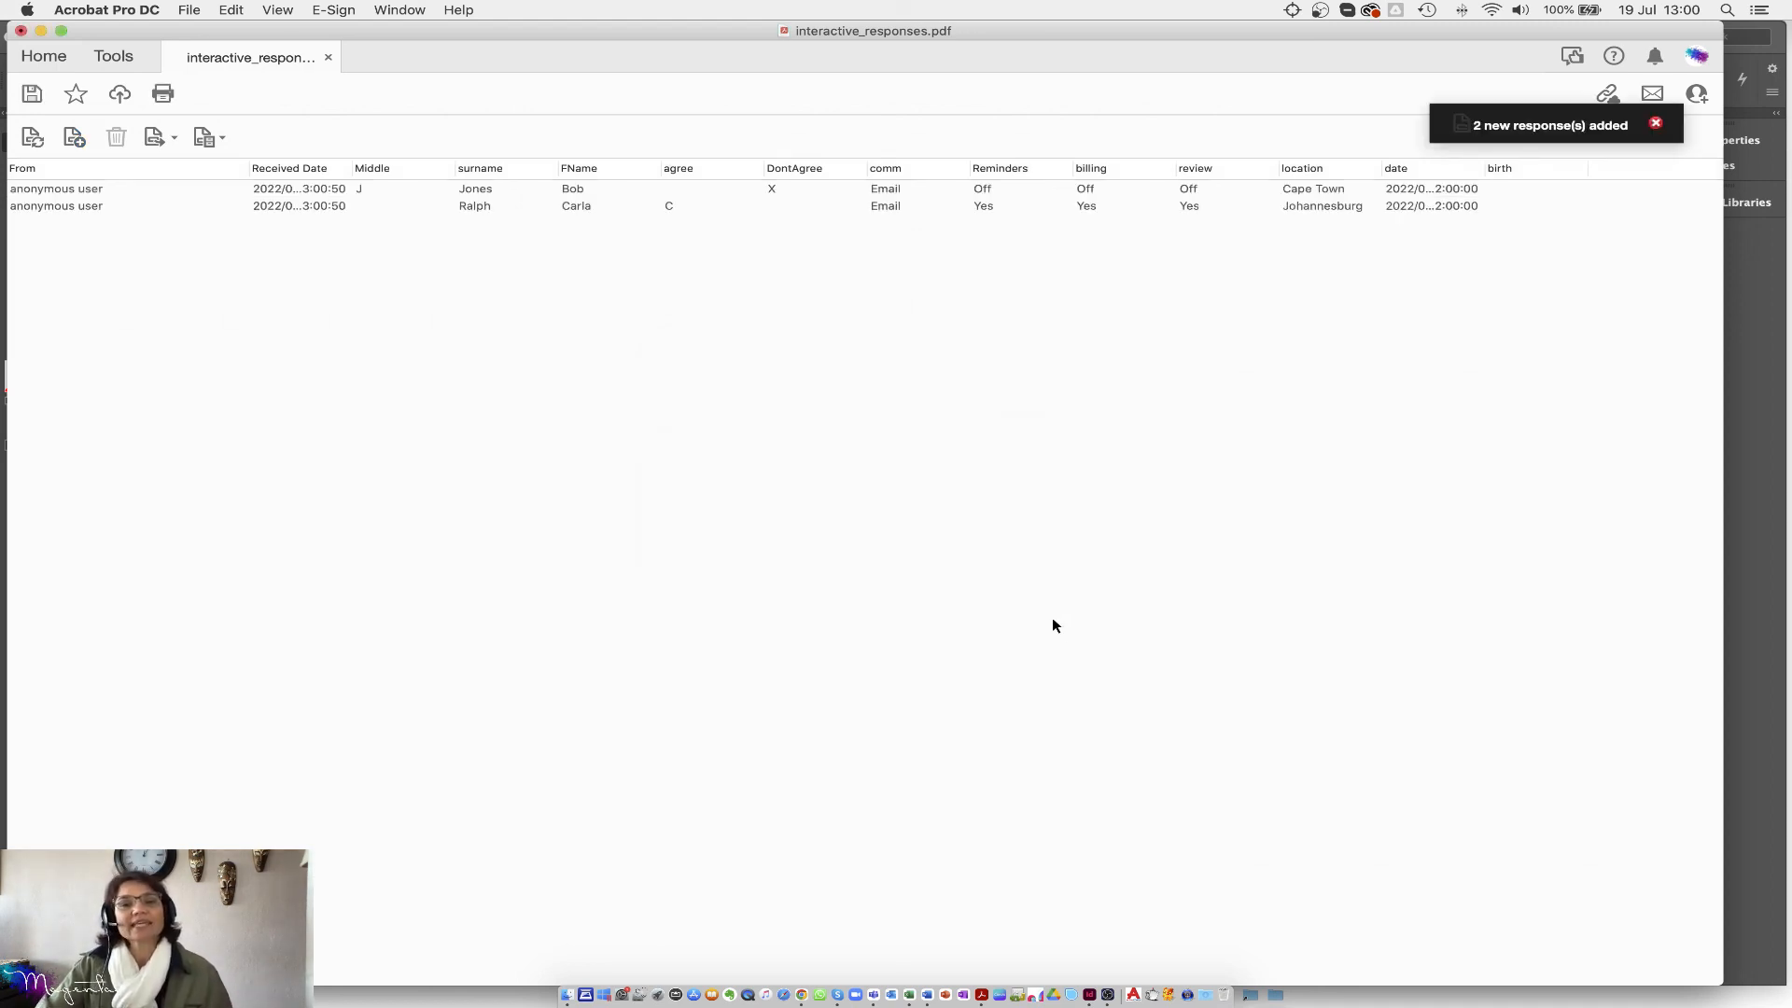
# Step: Widen the Received Date column to show full dates and reposition the Acrobat window
pyautogui.moveTo(387, 32)
pyautogui.mouseDown()
pyautogui.moveTo(461, 21)
pyautogui.moveTo(364, 23)
pyautogui.moveTo(381, 23)
pyautogui.mouseUp()
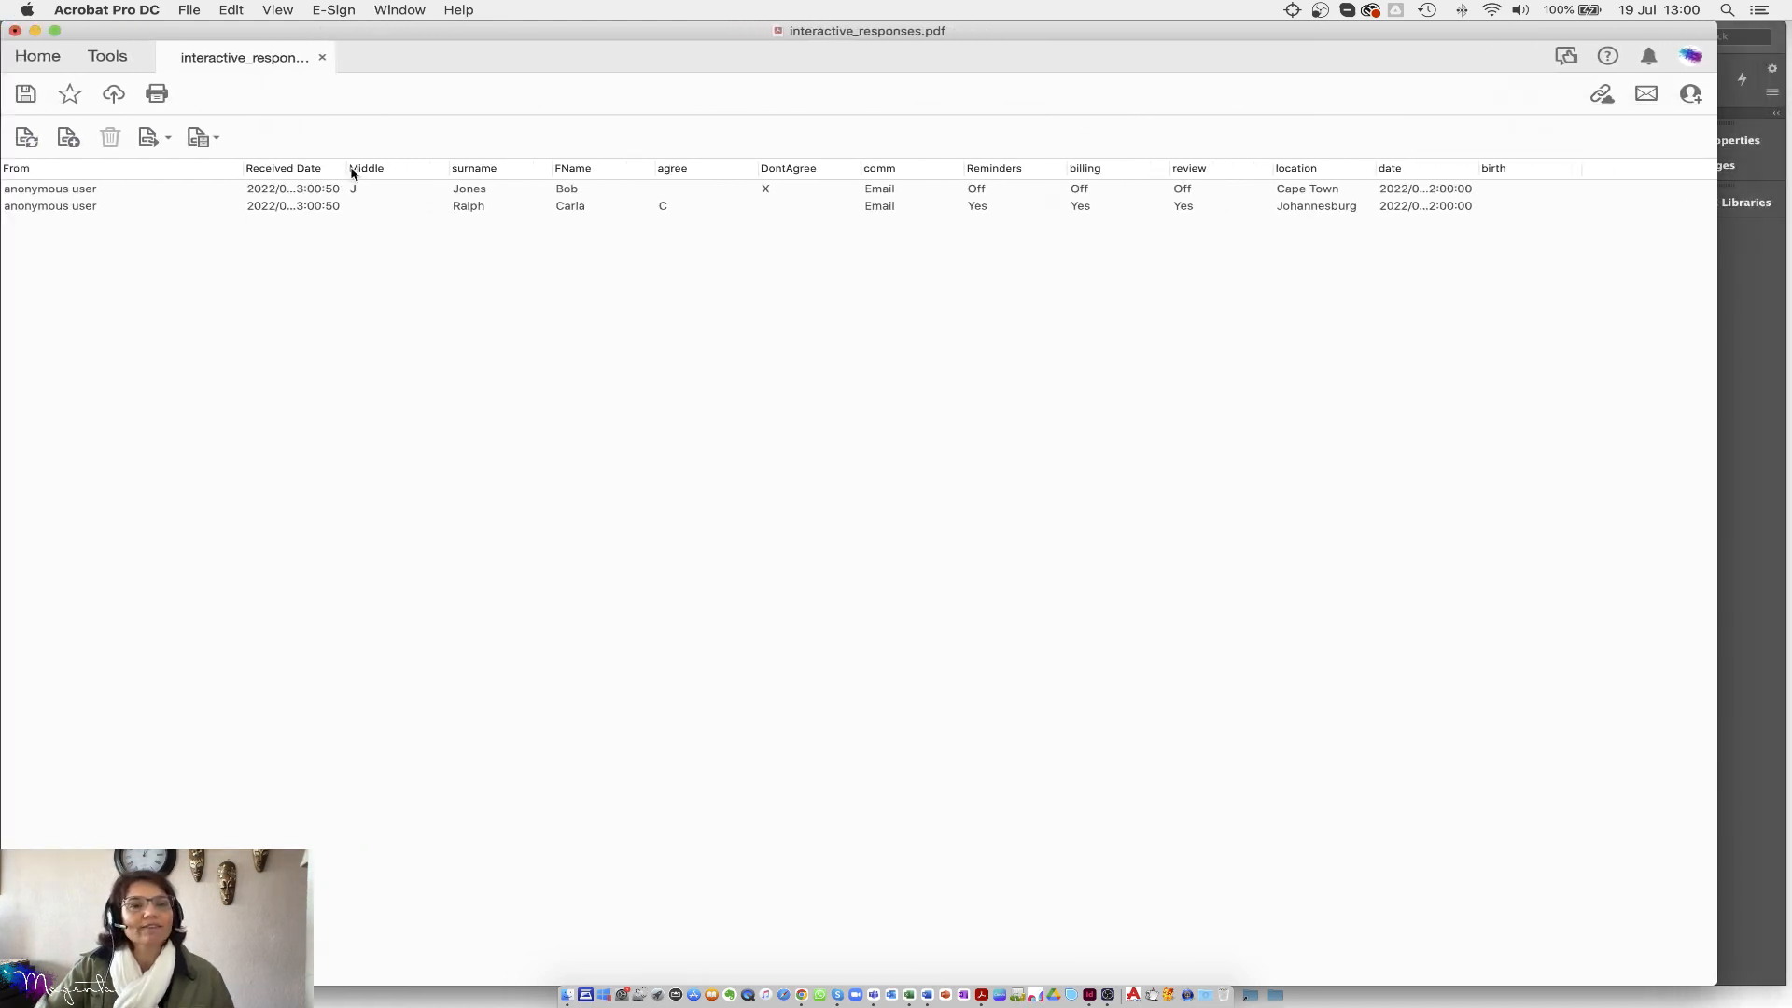
pyautogui.moveTo(344, 168); pyautogui.dragTo(419, 166)
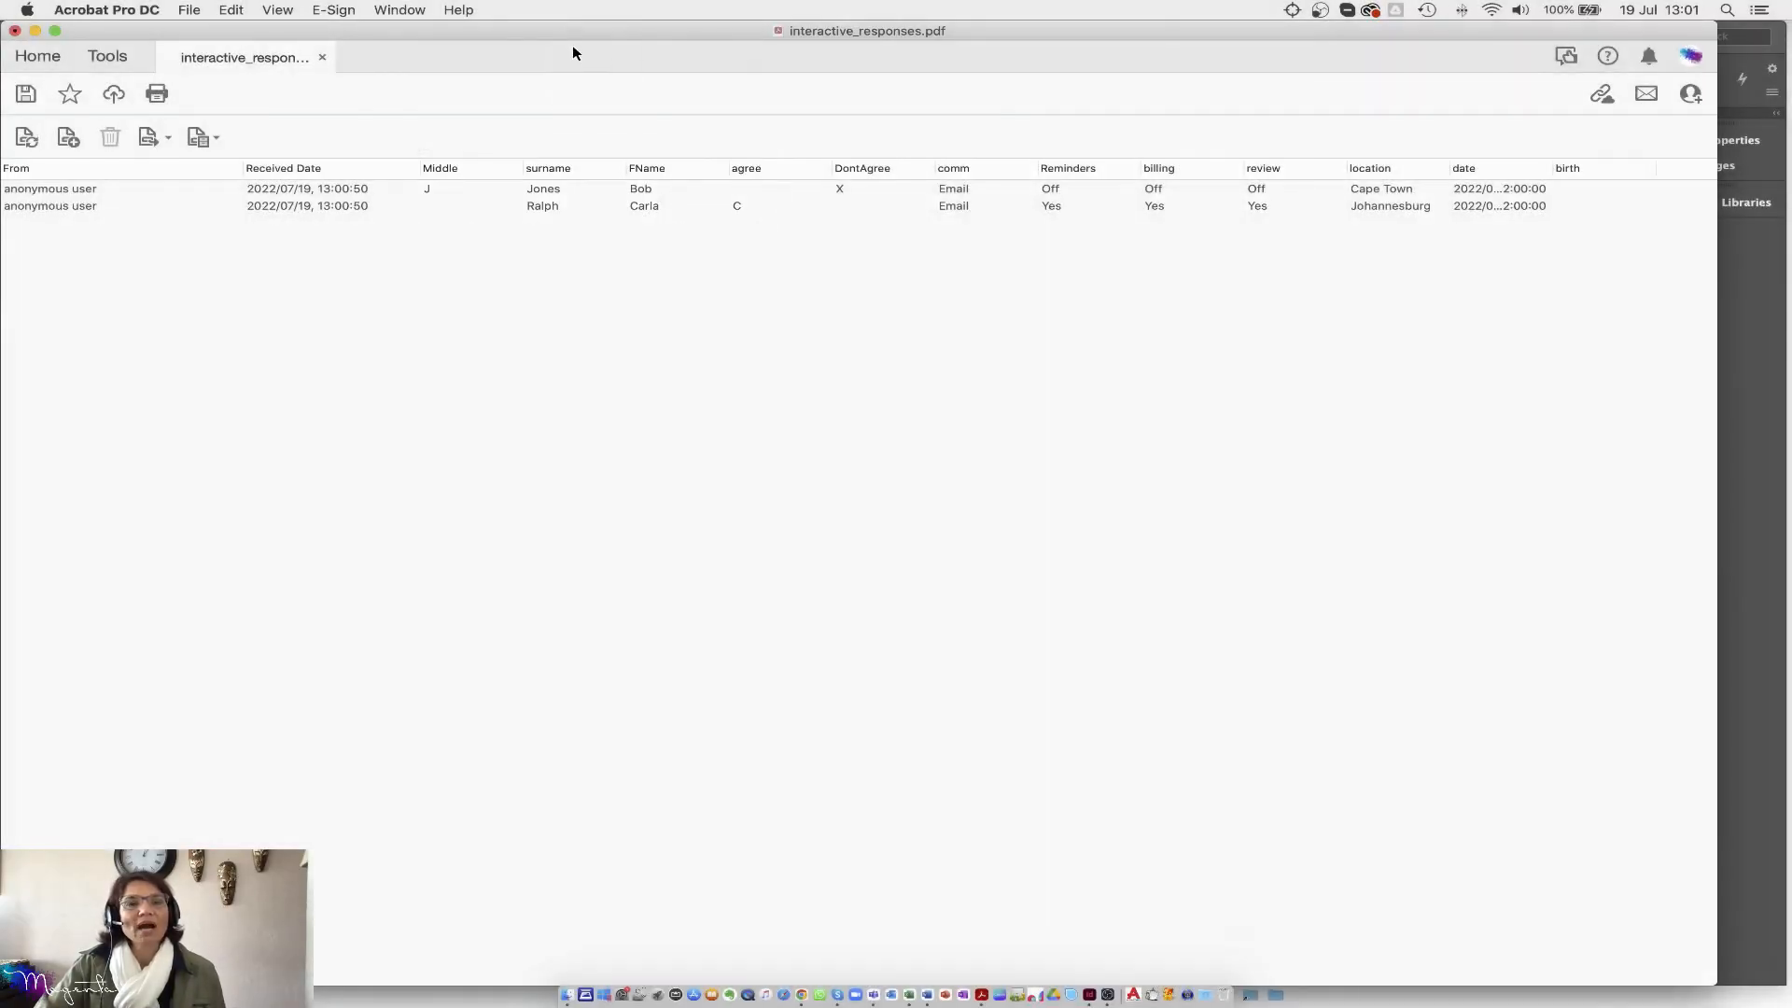
pyautogui.moveTo(560, 28); pyautogui.dragTo(543, 180)
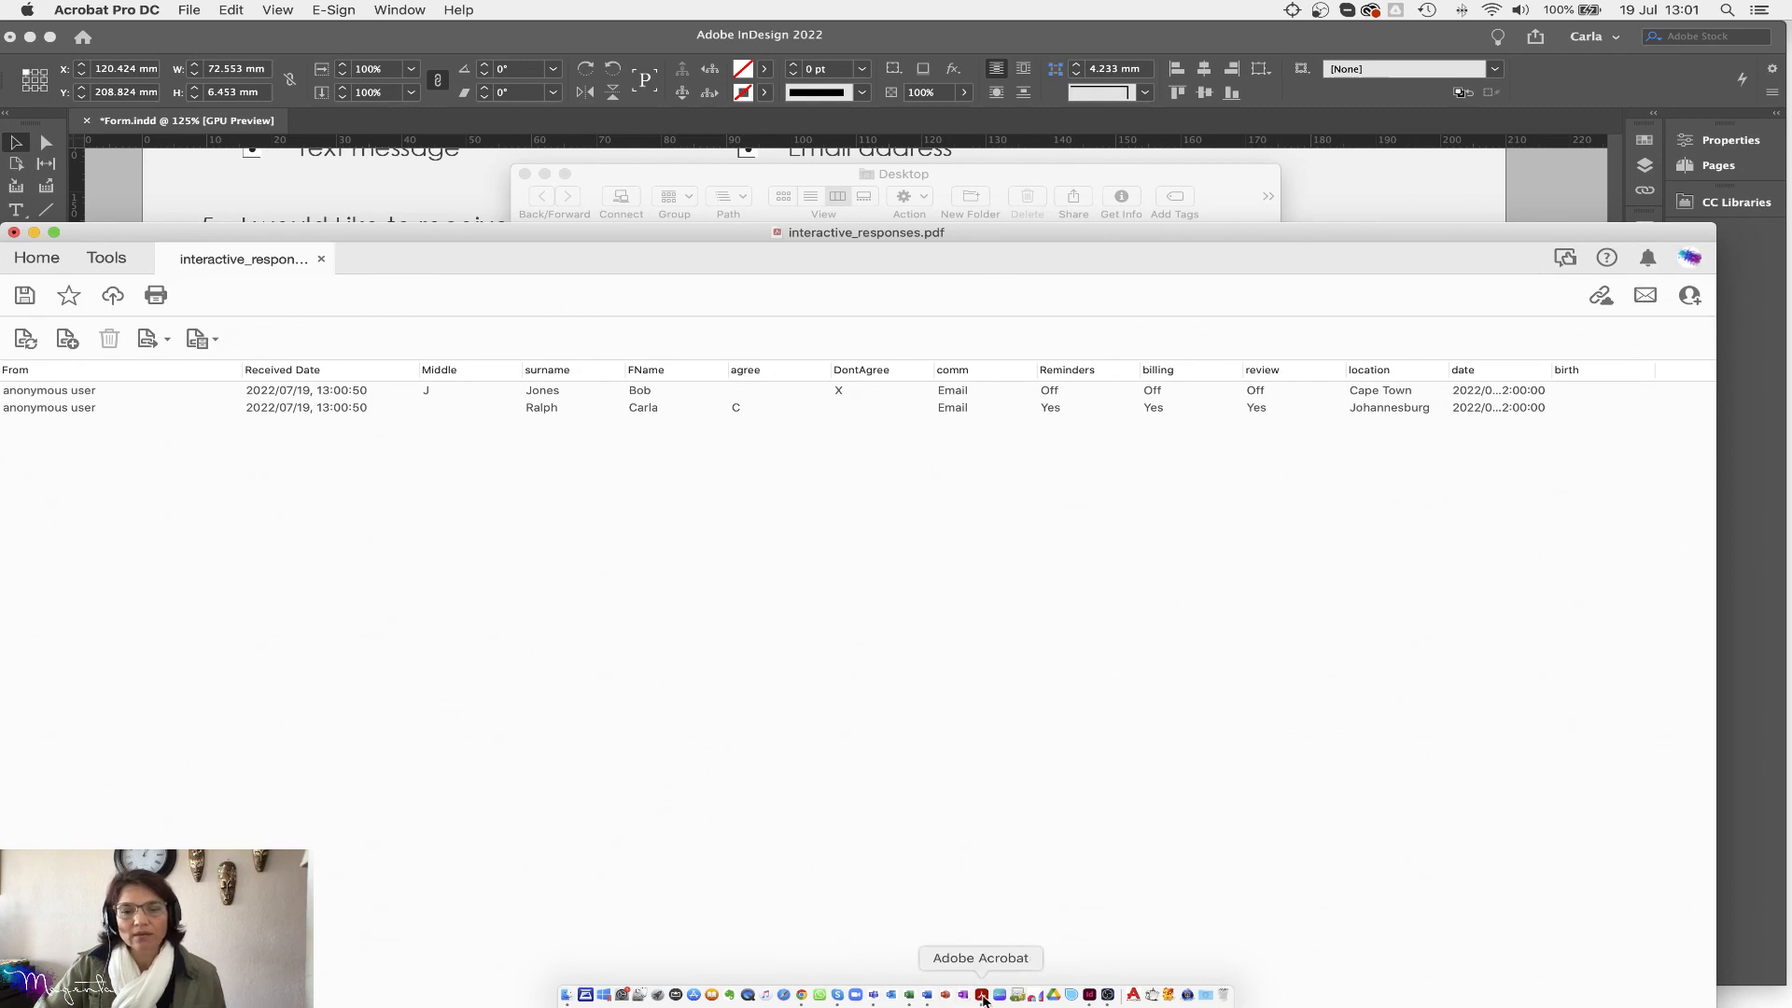
pyautogui.click(1330, 194)
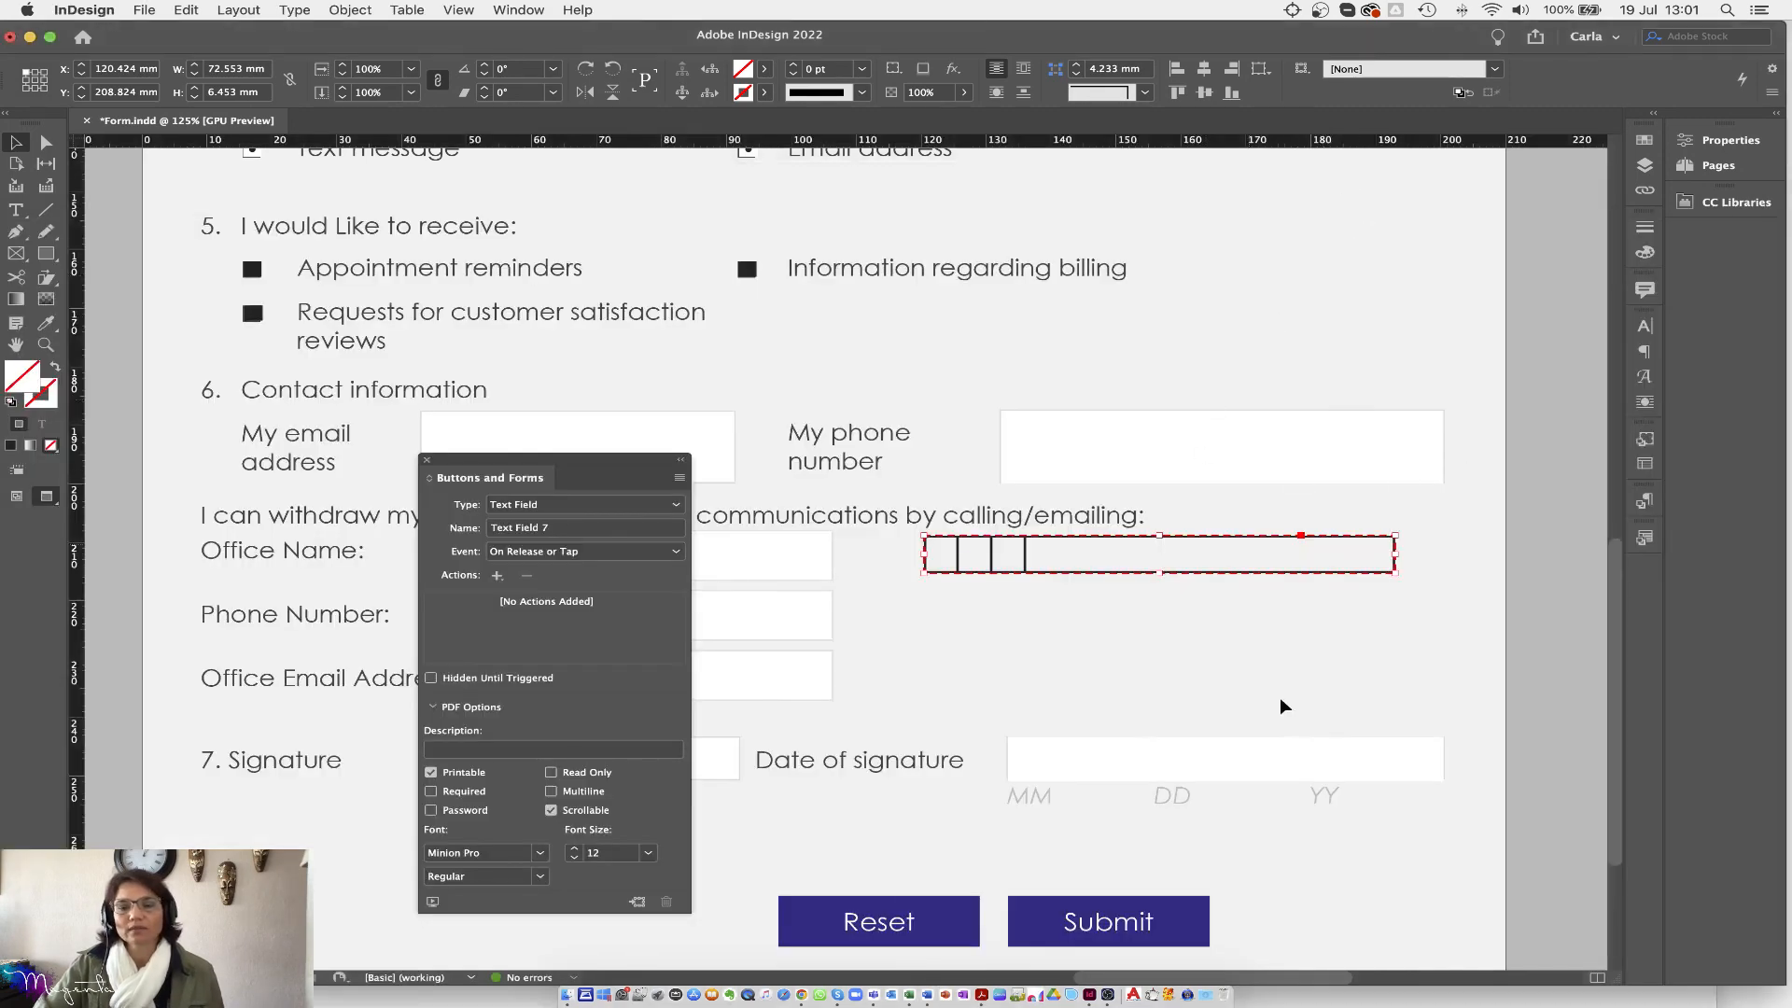
pyautogui.click(981, 995)
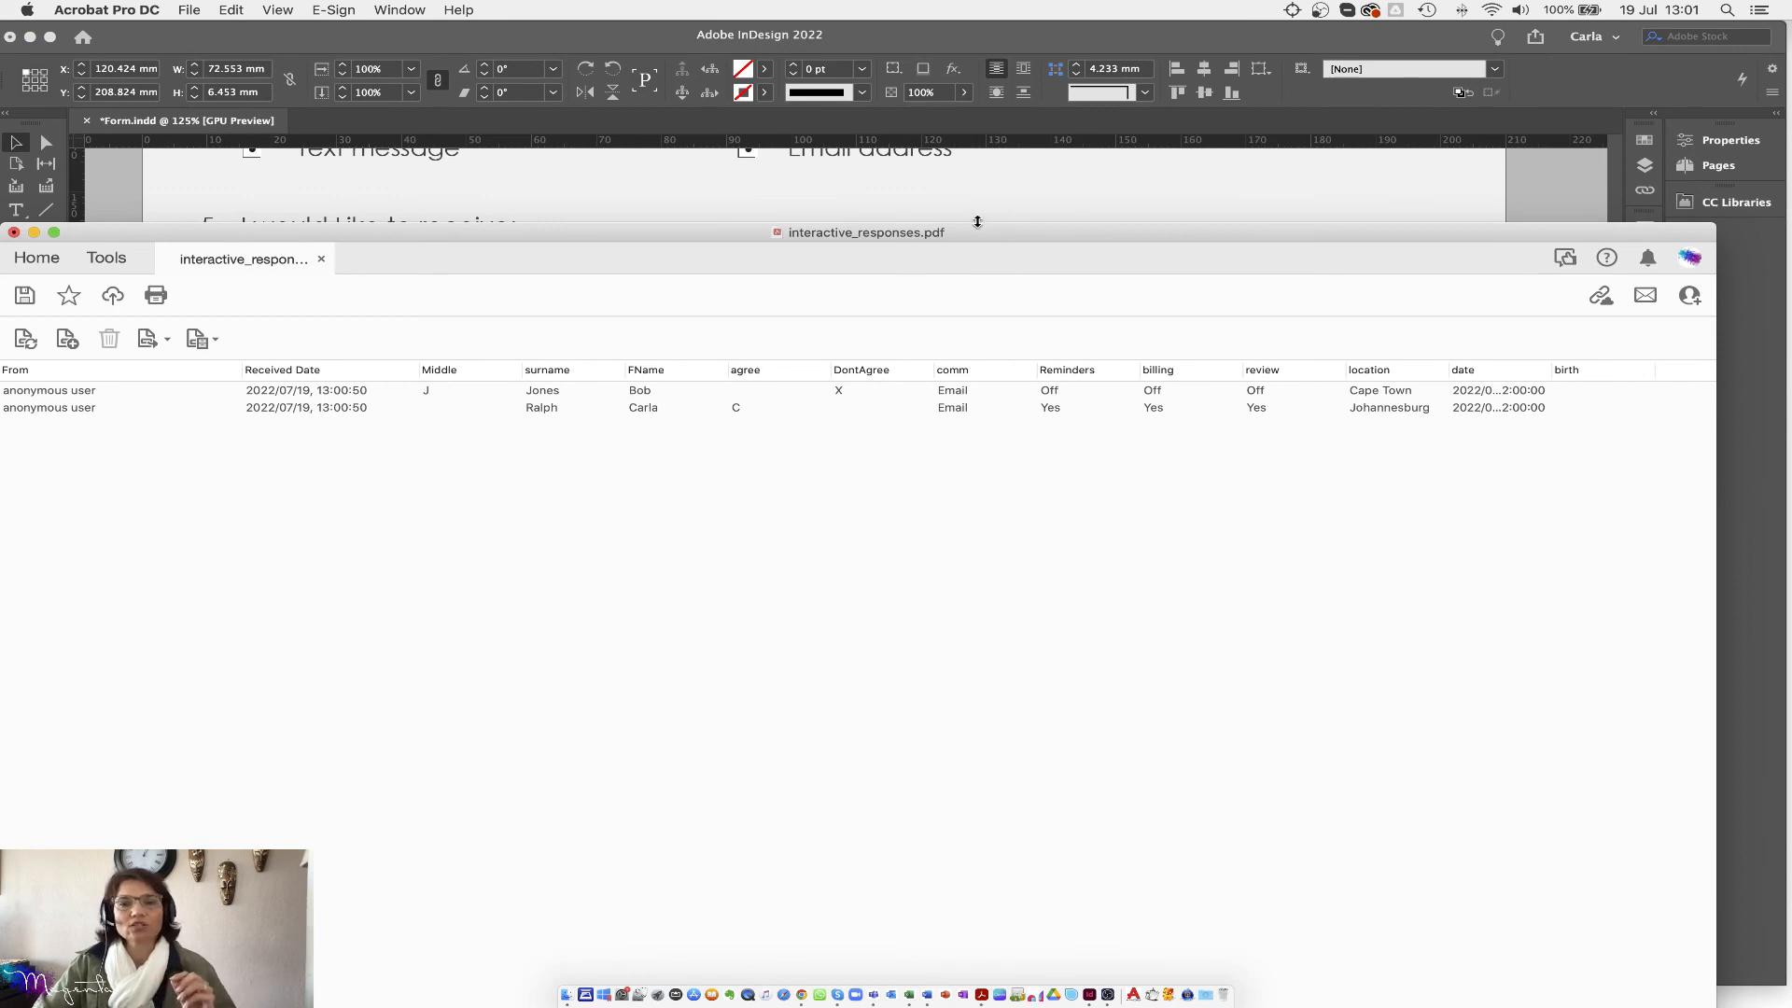
pyautogui.moveTo(993, 237); pyautogui.dragTo(1012, 47)
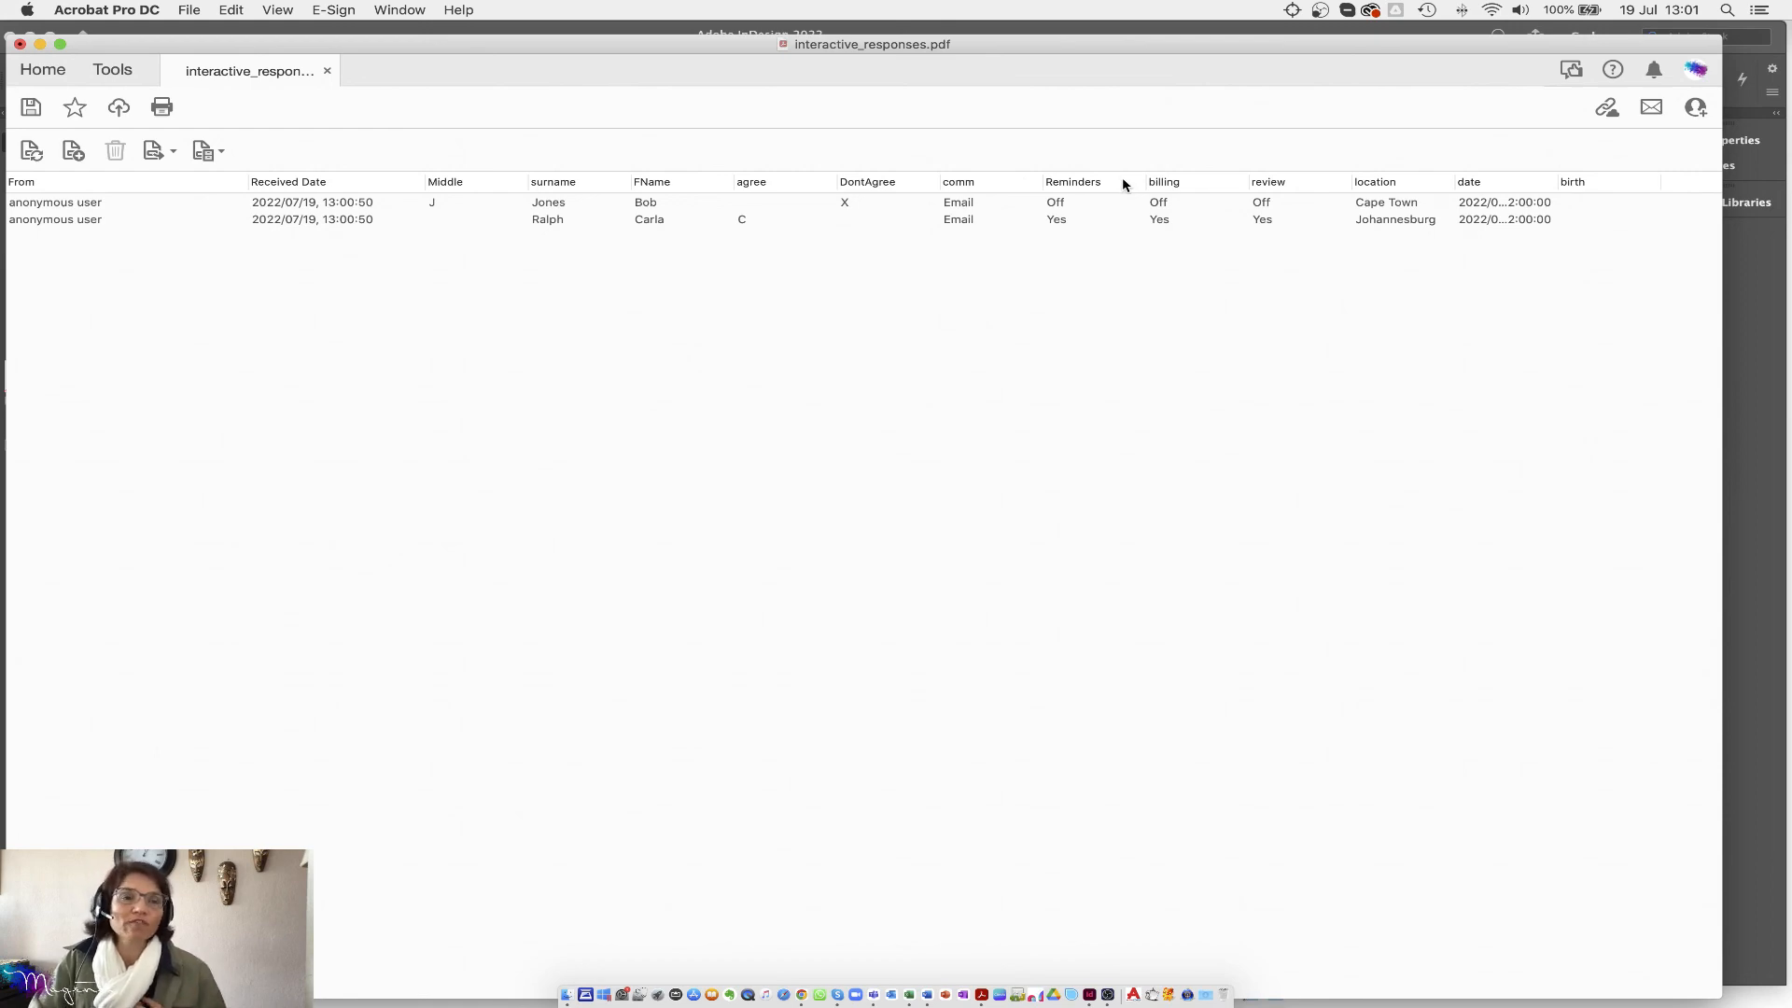
pyautogui.moveTo(472, 46); pyautogui.dragTo(490, 34)
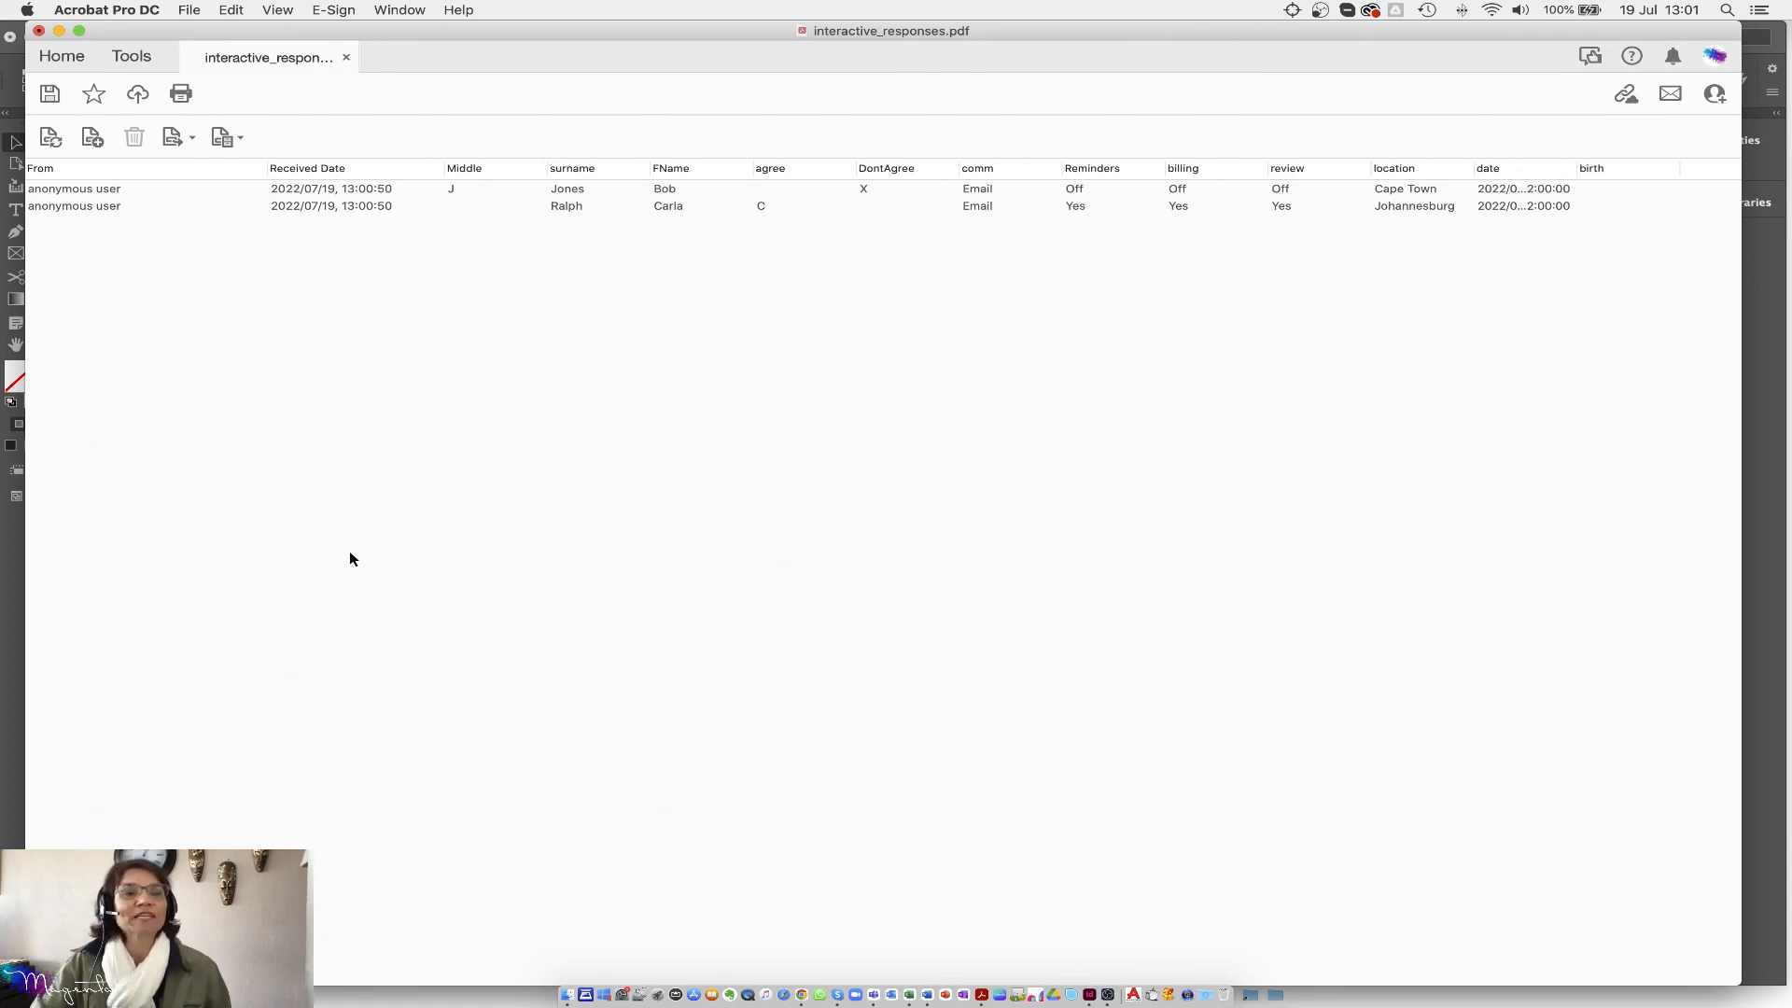
pyautogui.click(190, 138)
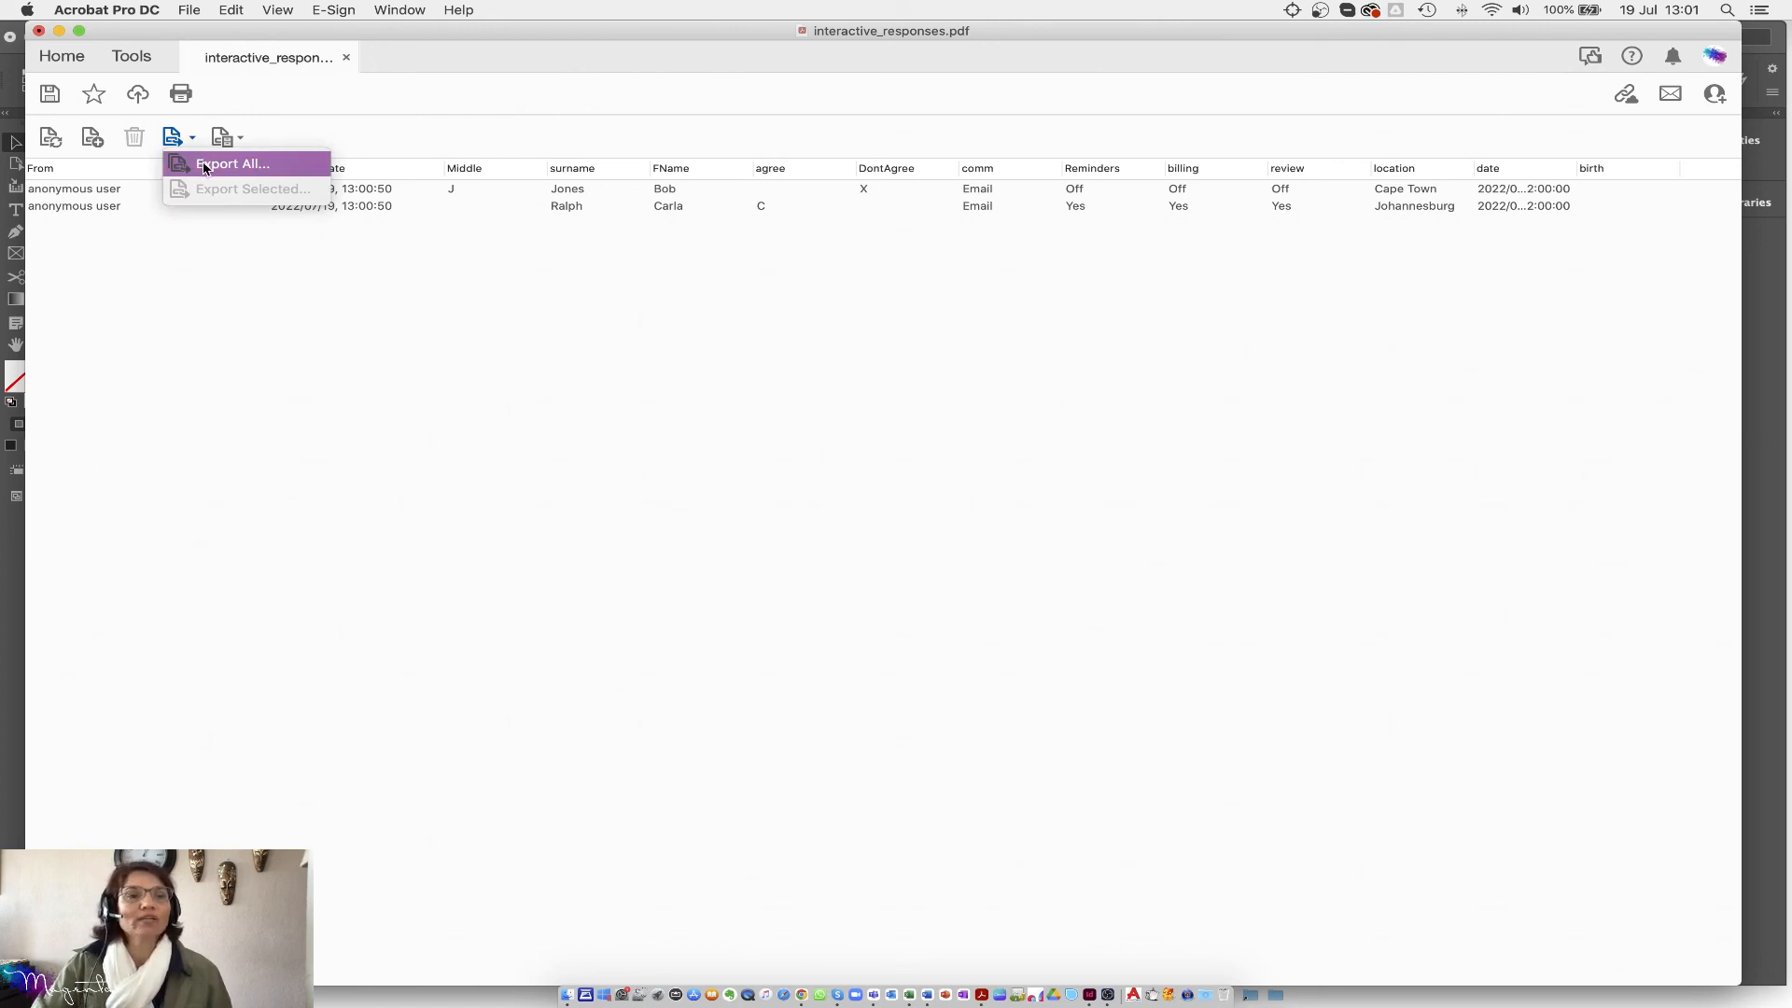
# Step: Export all responses as comma-delimited interactive_responses.csv to the Desktop and locate it in Finder
pyautogui.click(204, 166)
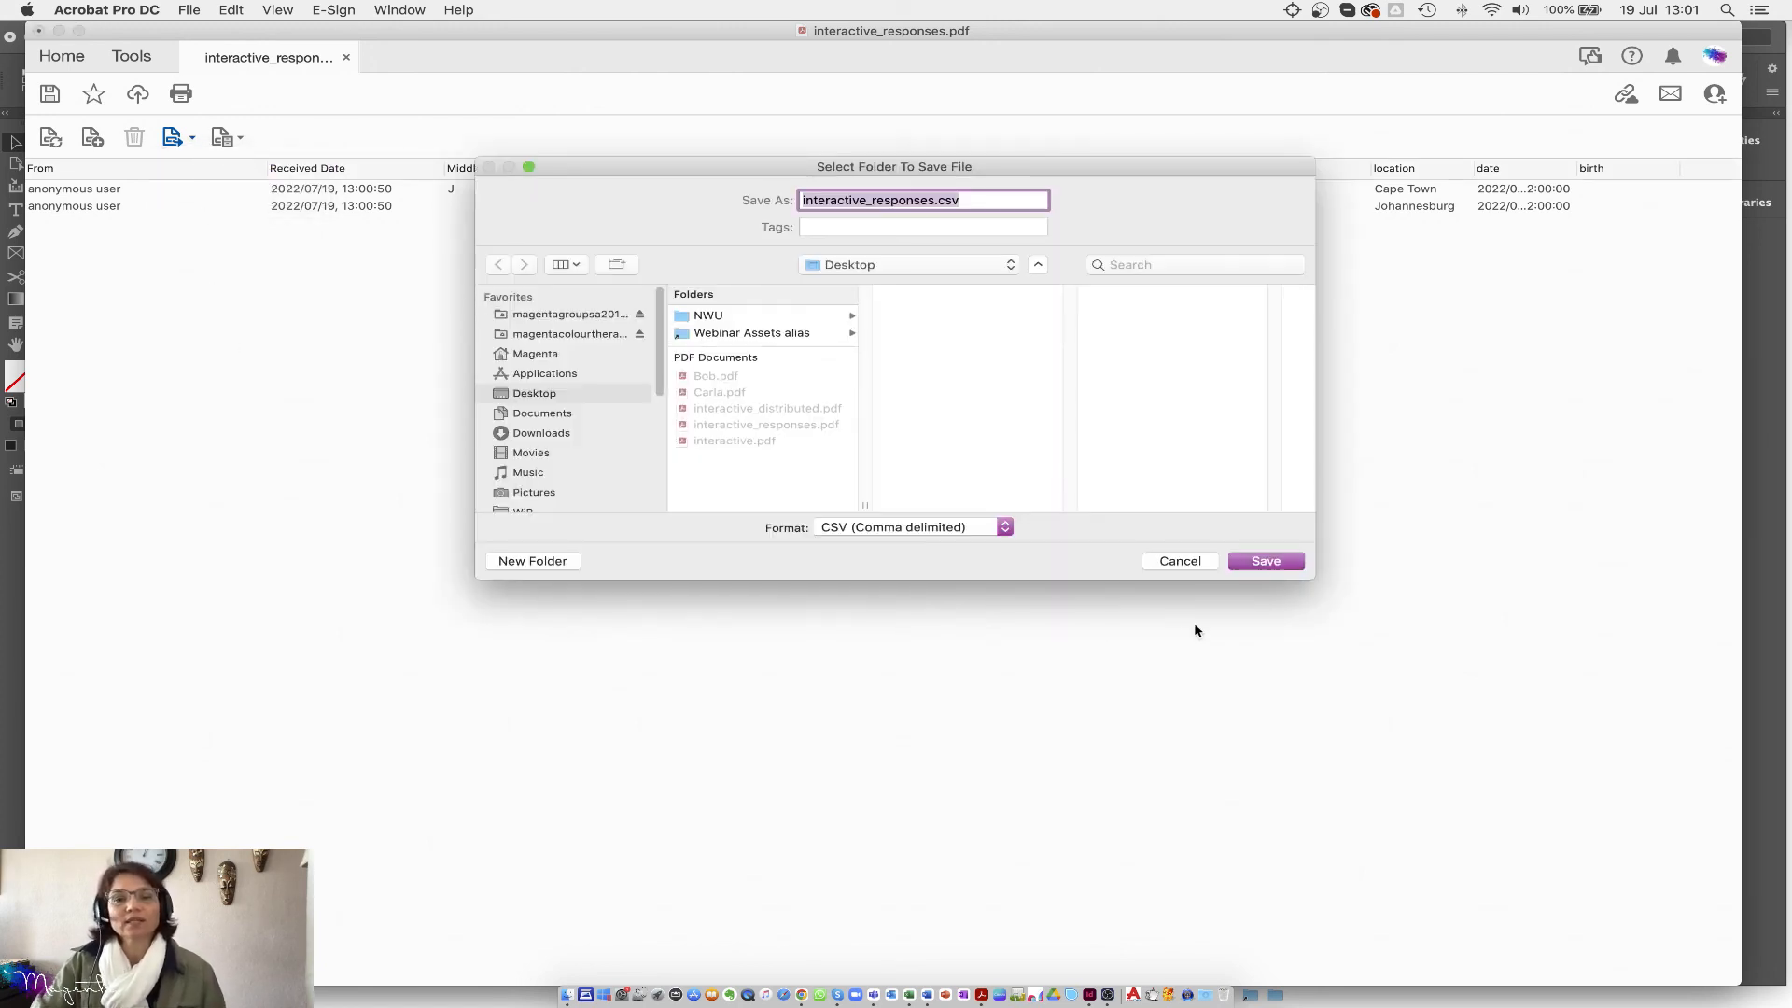
pyautogui.click(1004, 529)
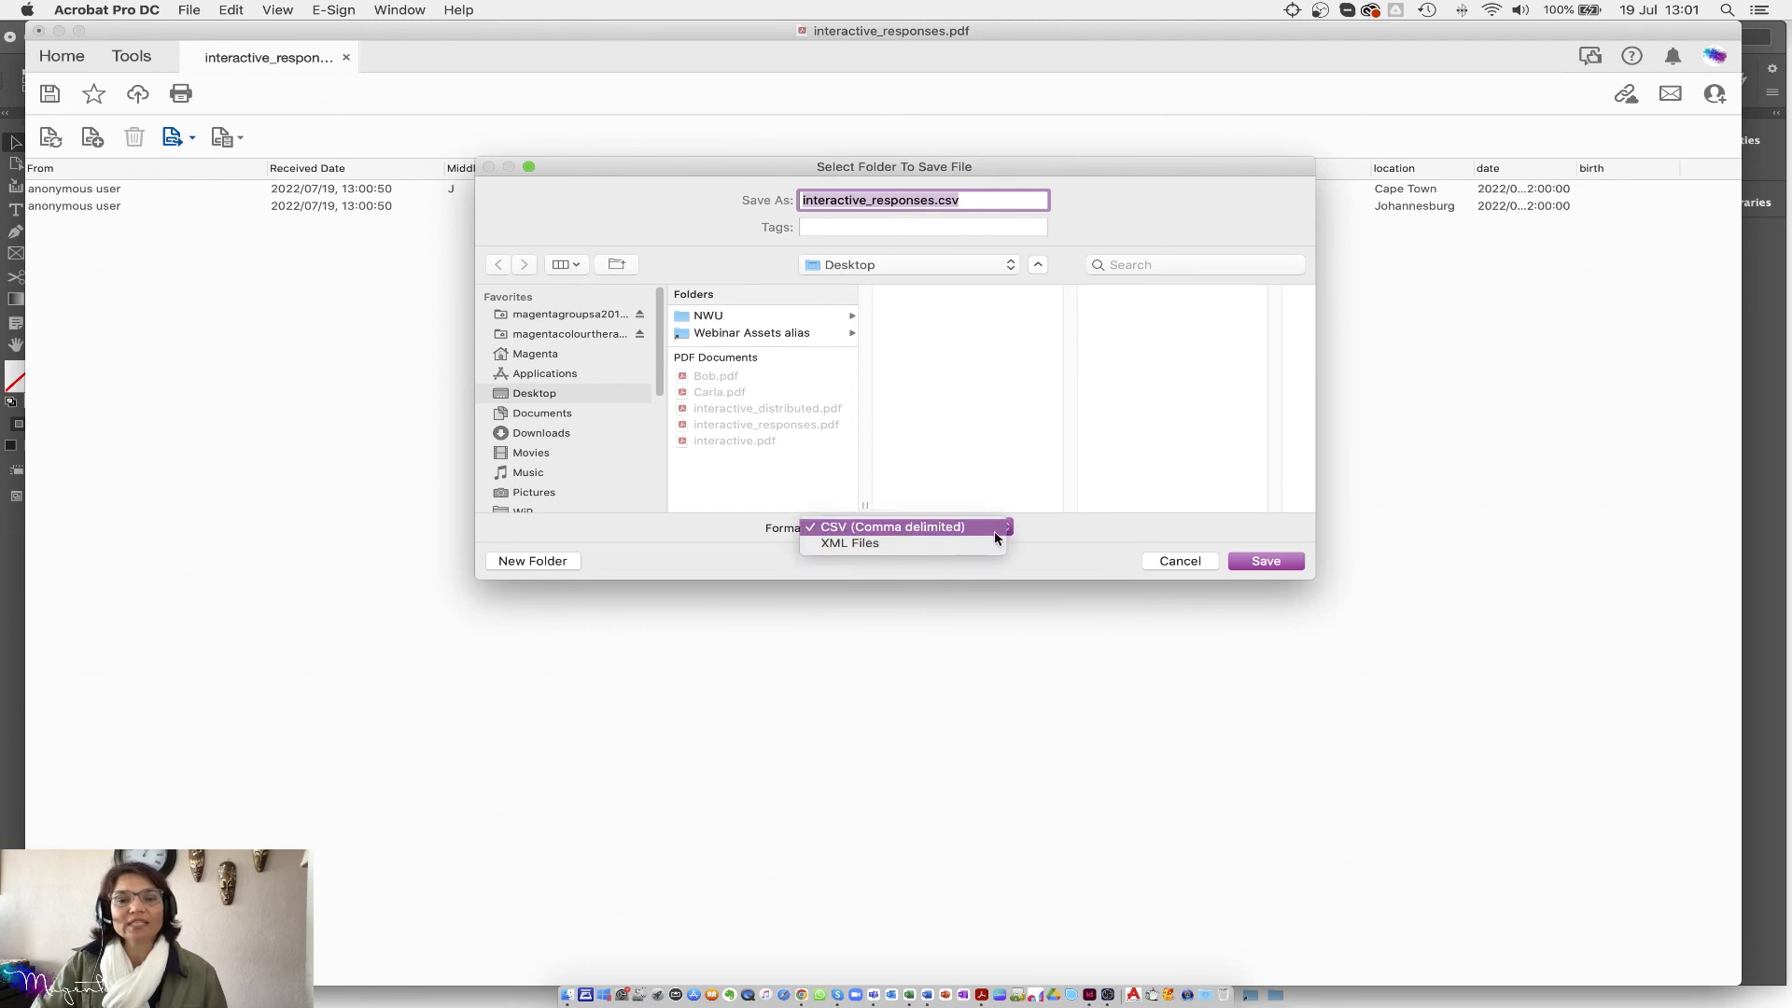
pyautogui.click(839, 528)
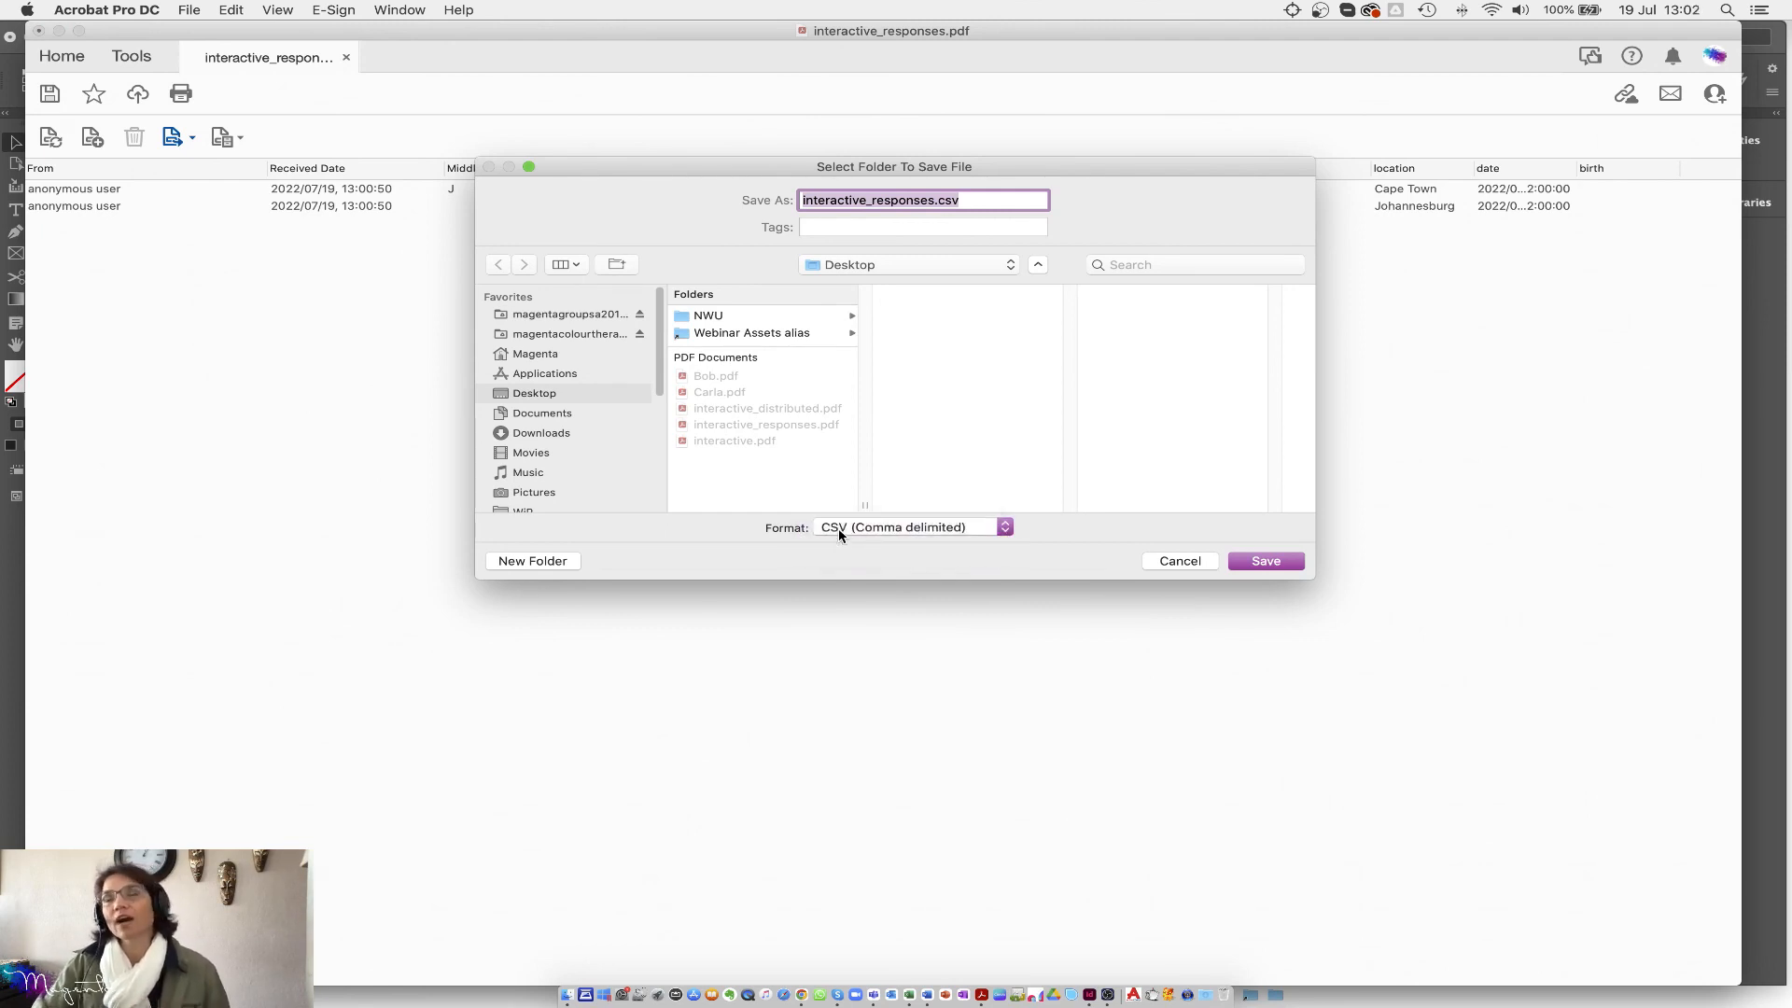
pyautogui.click(1275, 564)
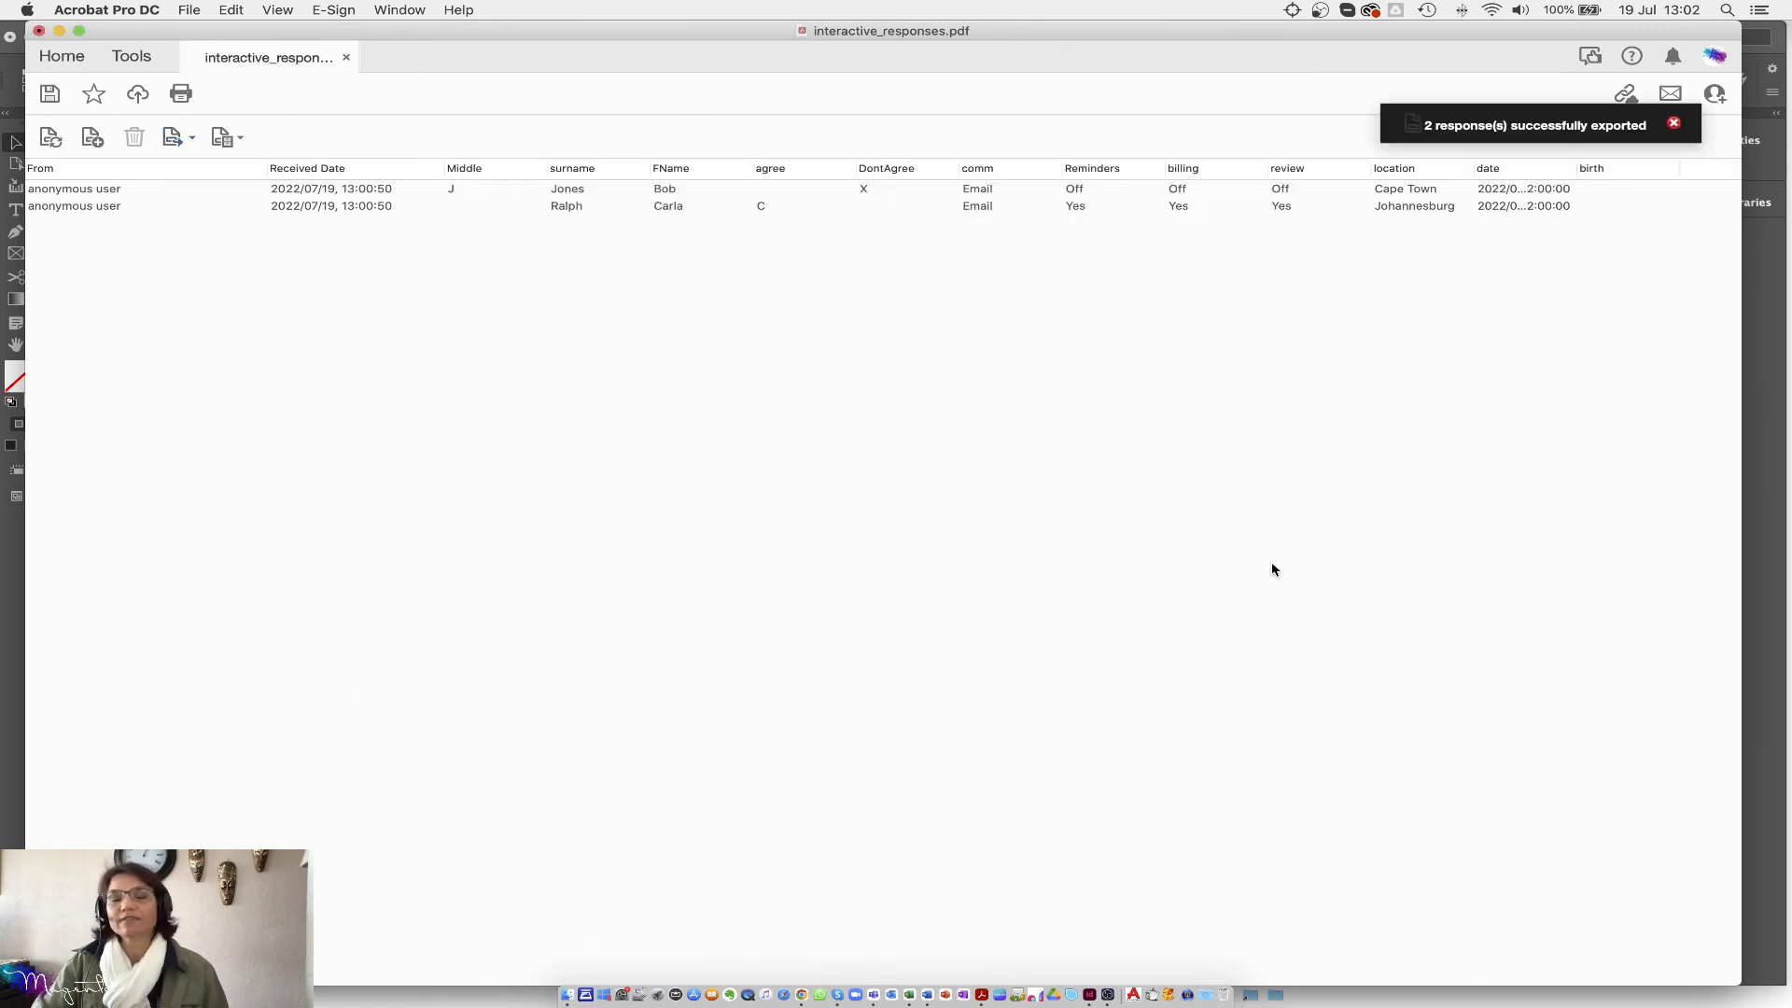
pyautogui.click(567, 997)
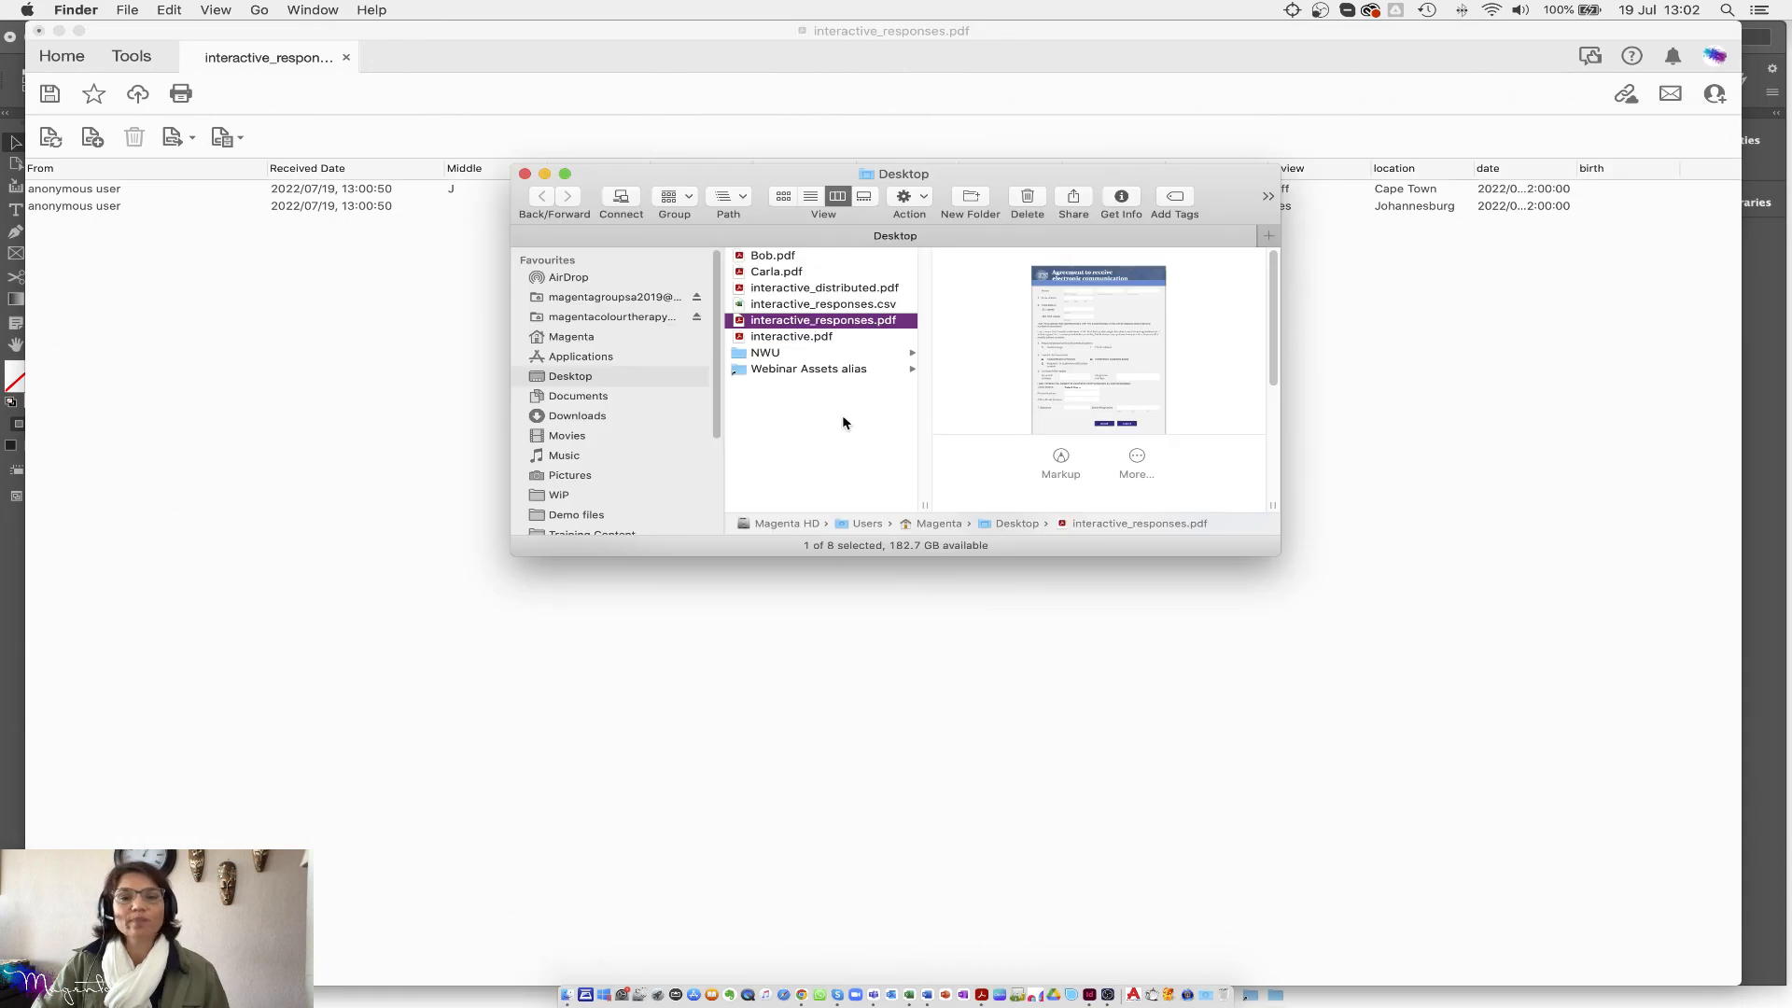
pyautogui.click(767, 308)
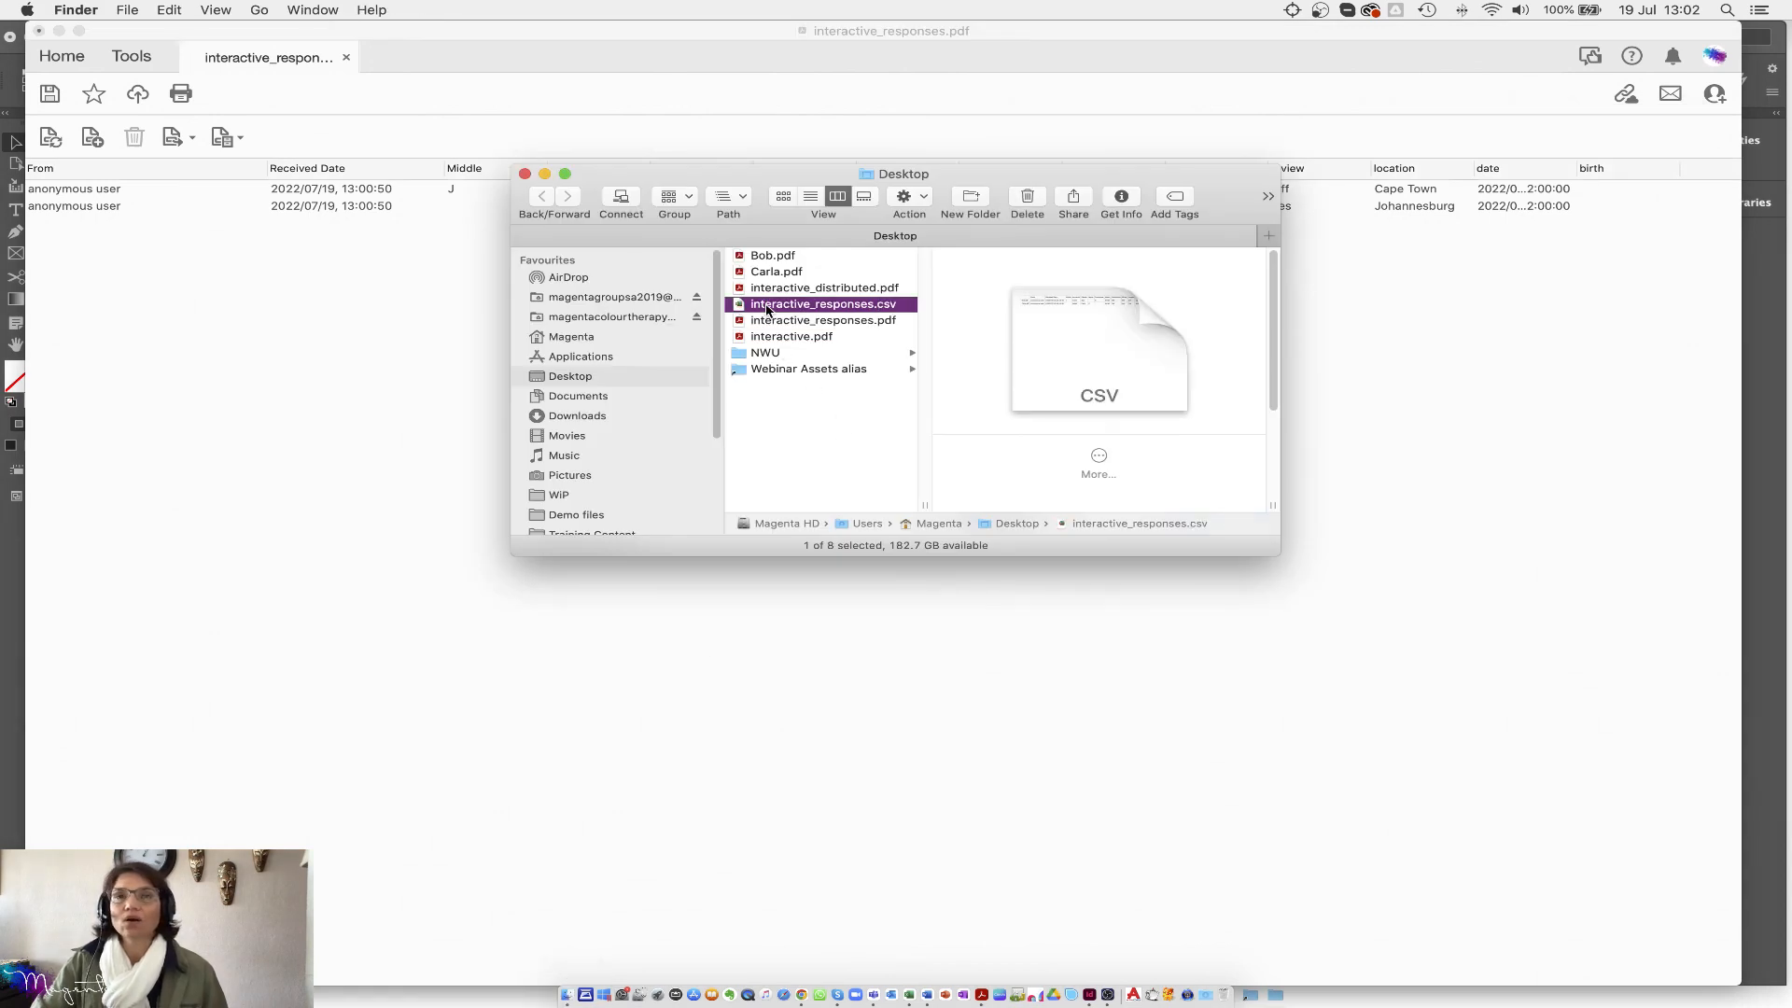